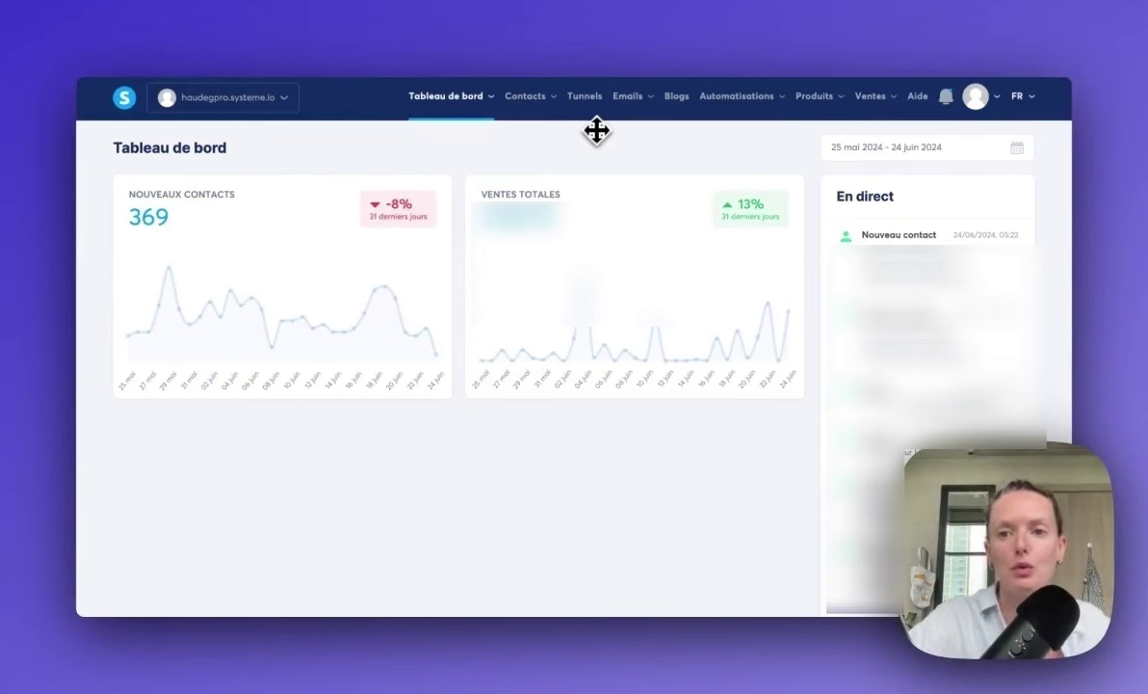
# Step: Check the account notifications and the list of available interface languages
pyautogui.click(946, 97)
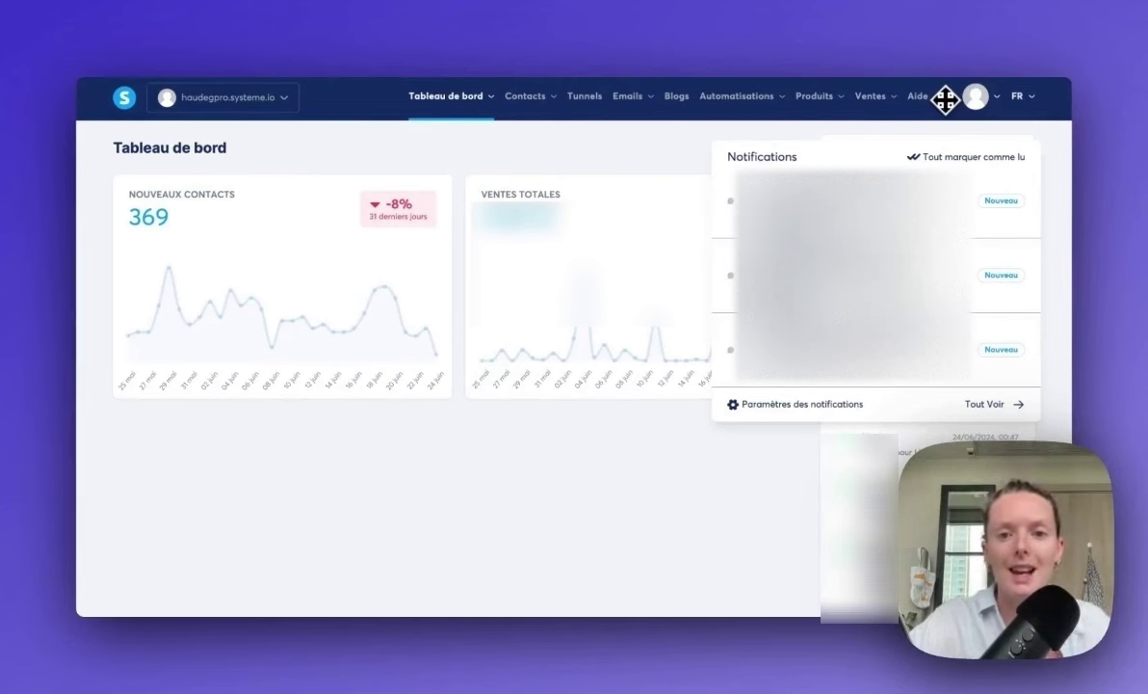
pyautogui.click(945, 99)
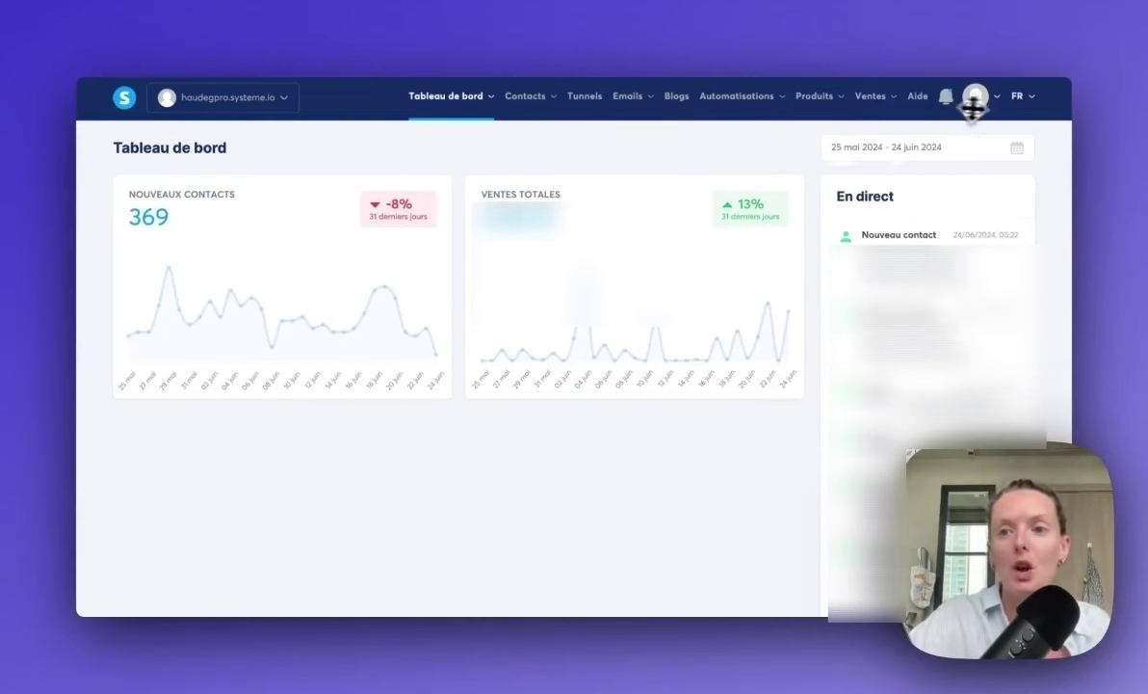
pyautogui.click(1029, 101)
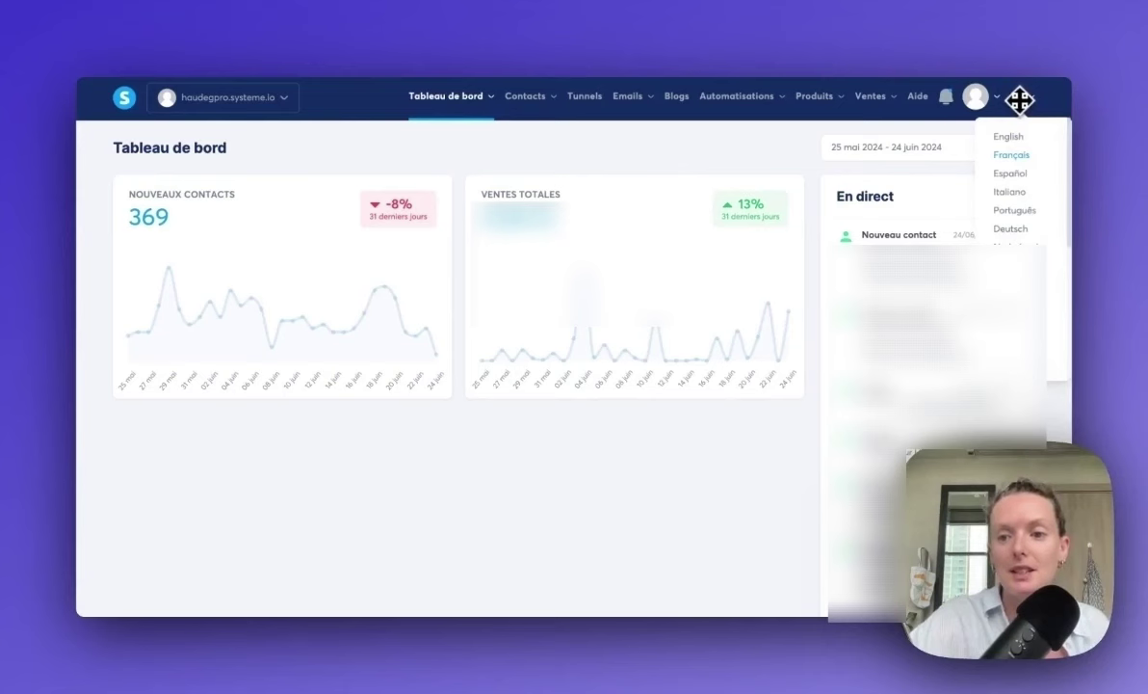
pyautogui.scroll(-2, 1019, 180)
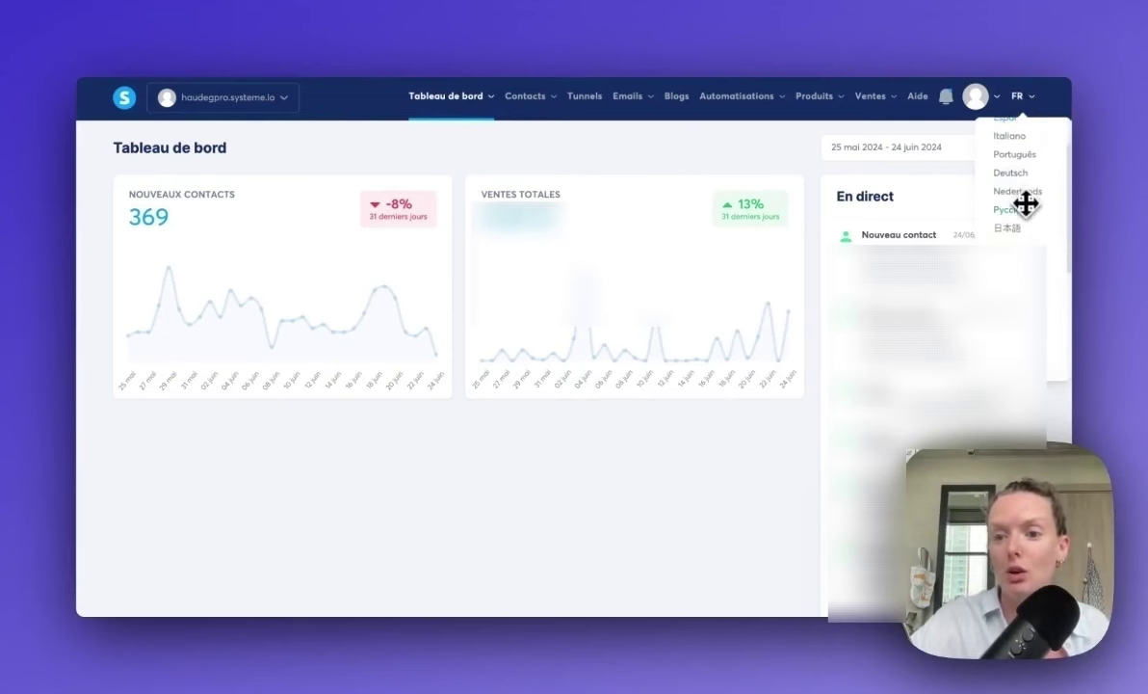
pyautogui.scroll(2, 1025, 201)
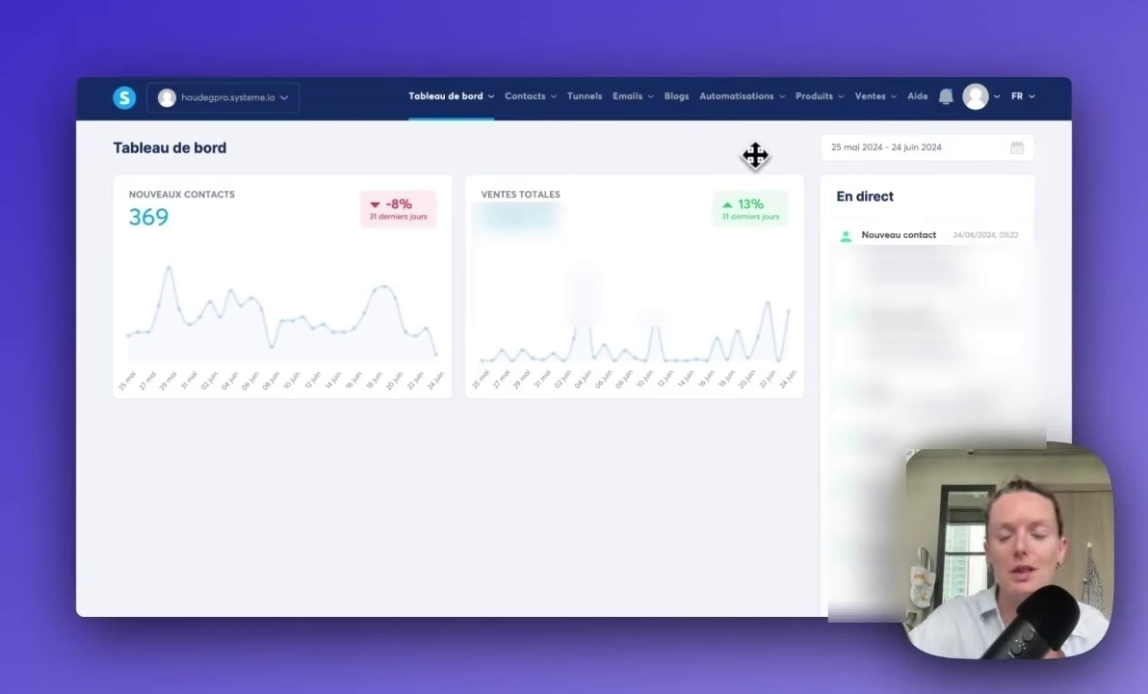
# Step: Select 1 to 30 April 2024 as the dashboard's date range
pyautogui.moveTo(977, 97)
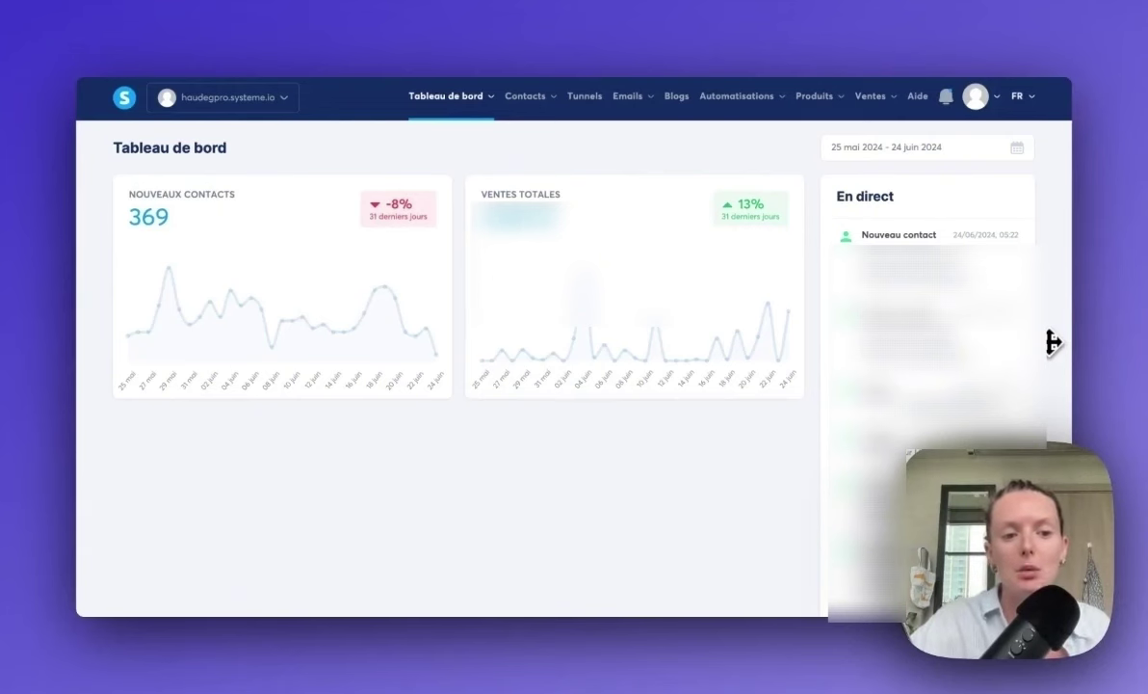
pyautogui.click(1019, 148)
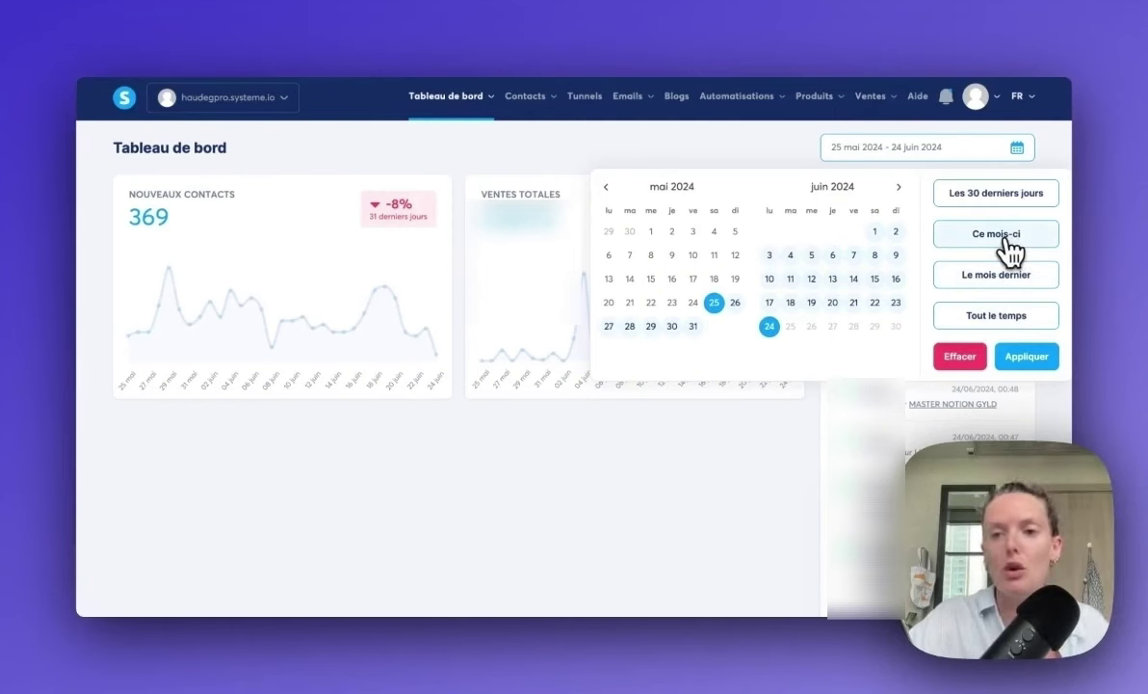
pyautogui.click(607, 189)
pyautogui.click(608, 232)
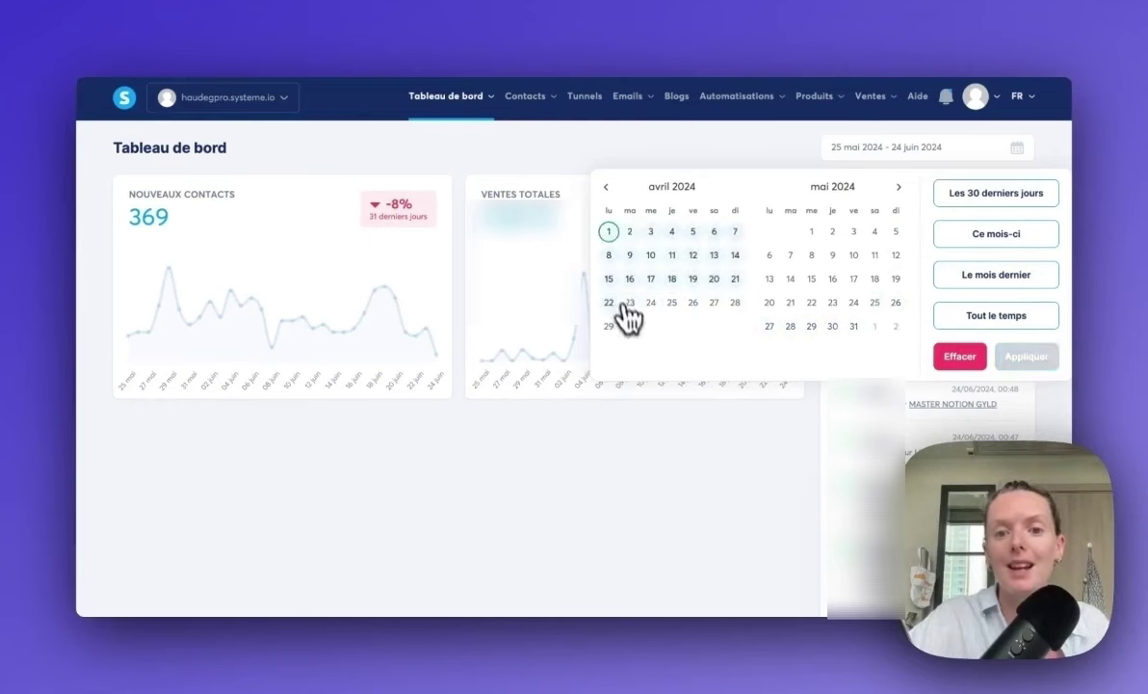
pyautogui.click(630, 327)
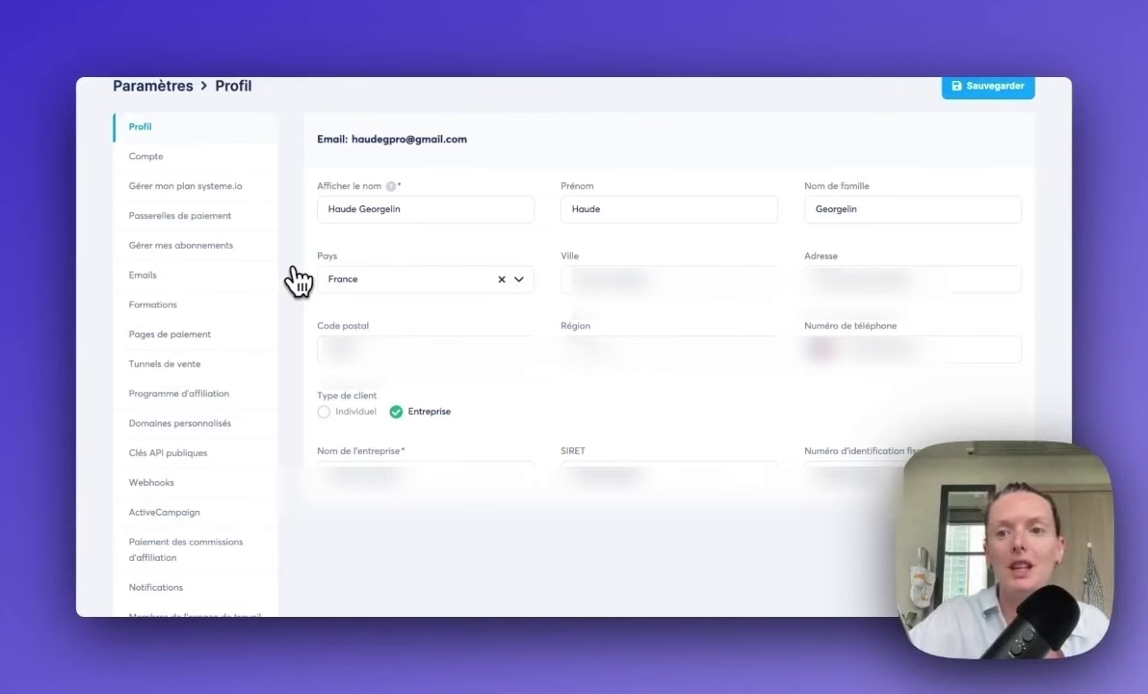
# Step: Review the Profil settings and open the Compte settings with the time zone and date formats
pyautogui.scroll(1, 299, 279)
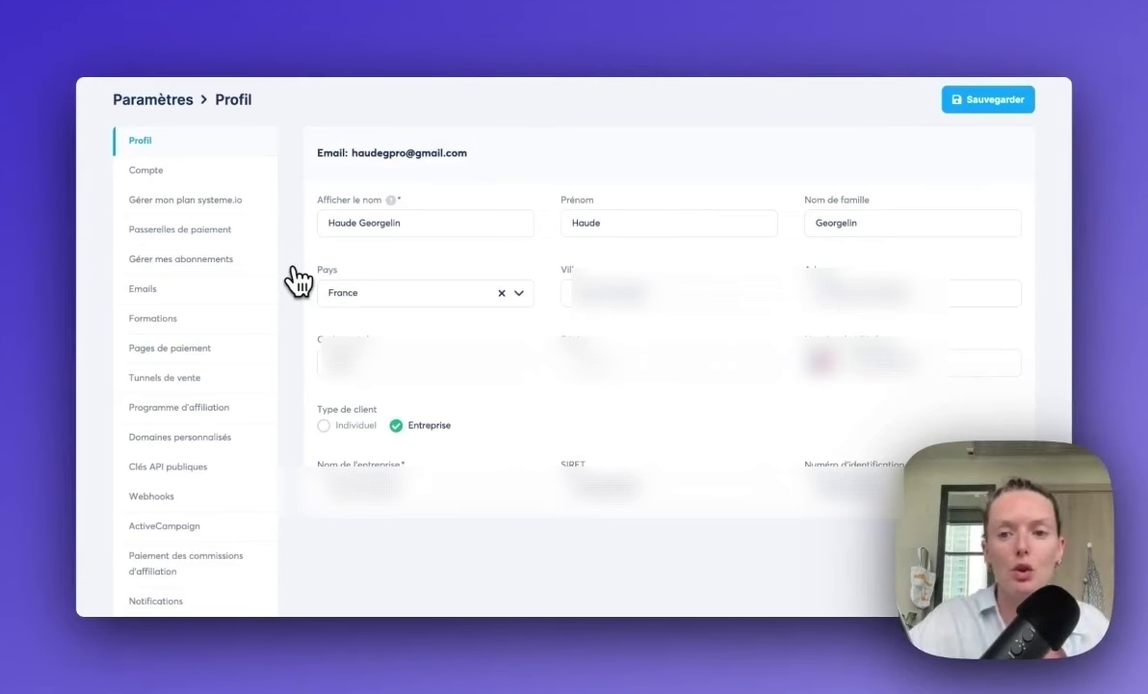
pyautogui.click(189, 174)
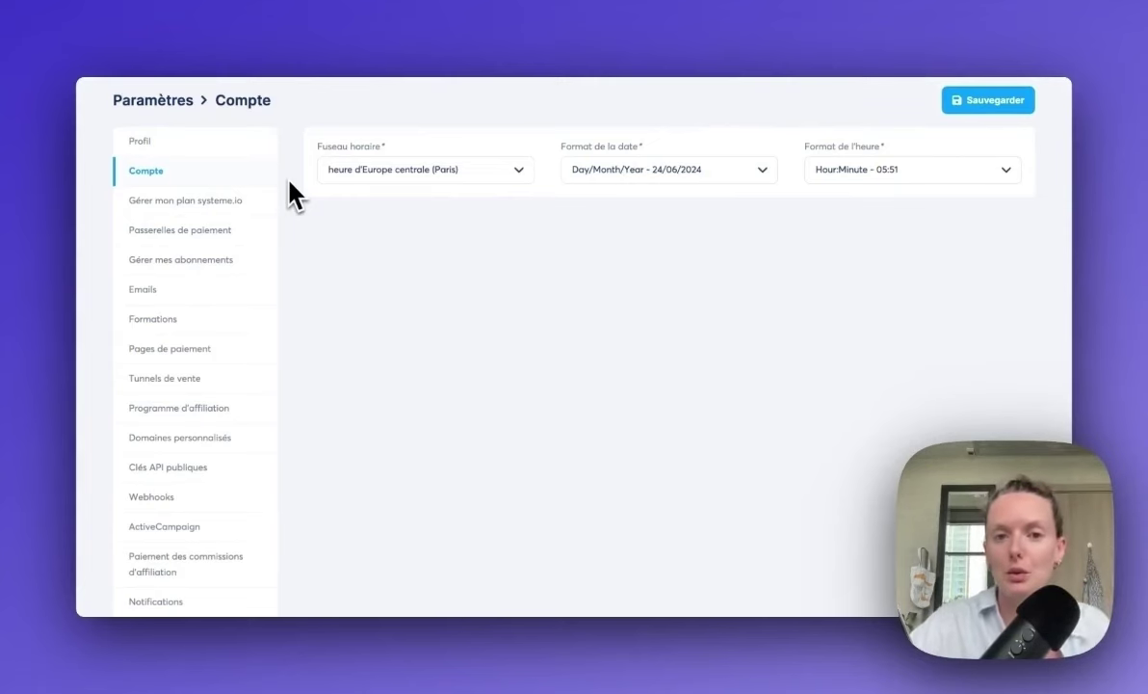
# Step: Open the systeme.io plan management page and compare the limits of the Startup, Webinaire and Illimité plans
pyautogui.click(289, 201)
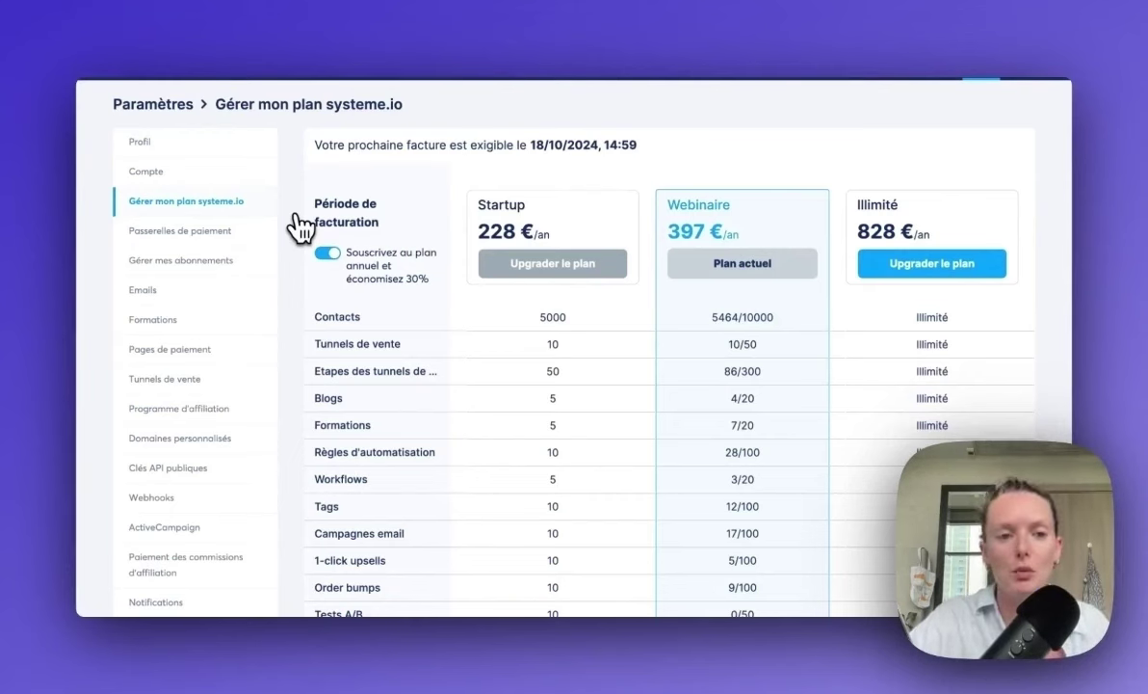
pyautogui.scroll(-2, 301, 226)
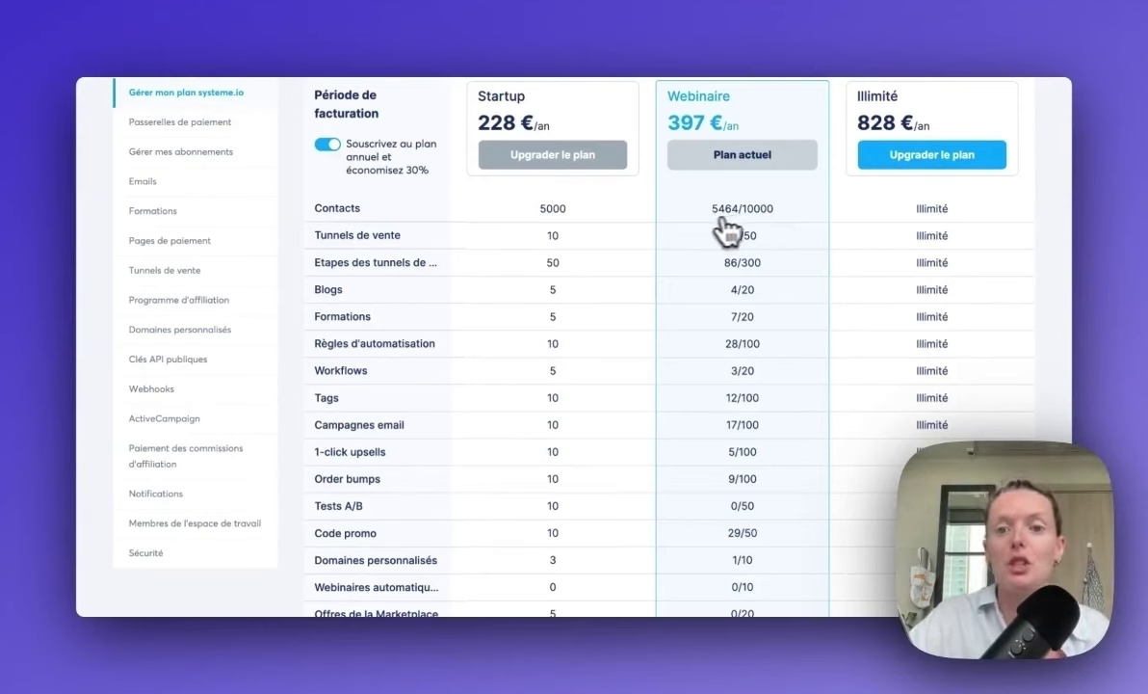
pyautogui.scroll(-2, 766, 333)
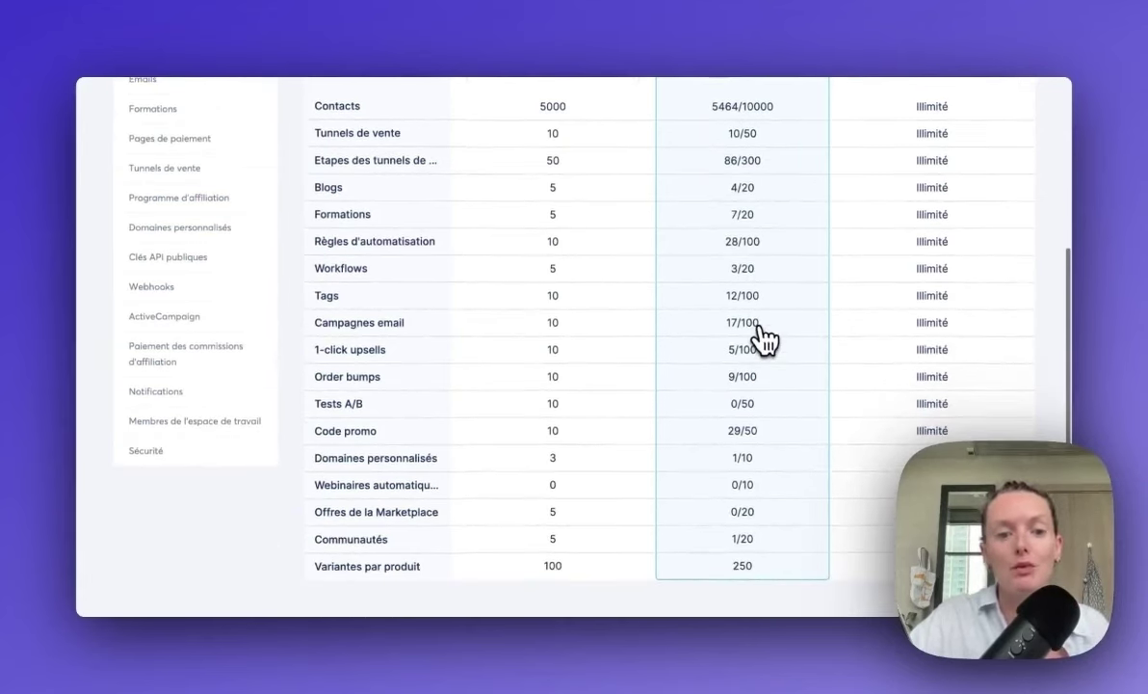
pyautogui.scroll(1, 766, 337)
pyautogui.scroll(2, 766, 338)
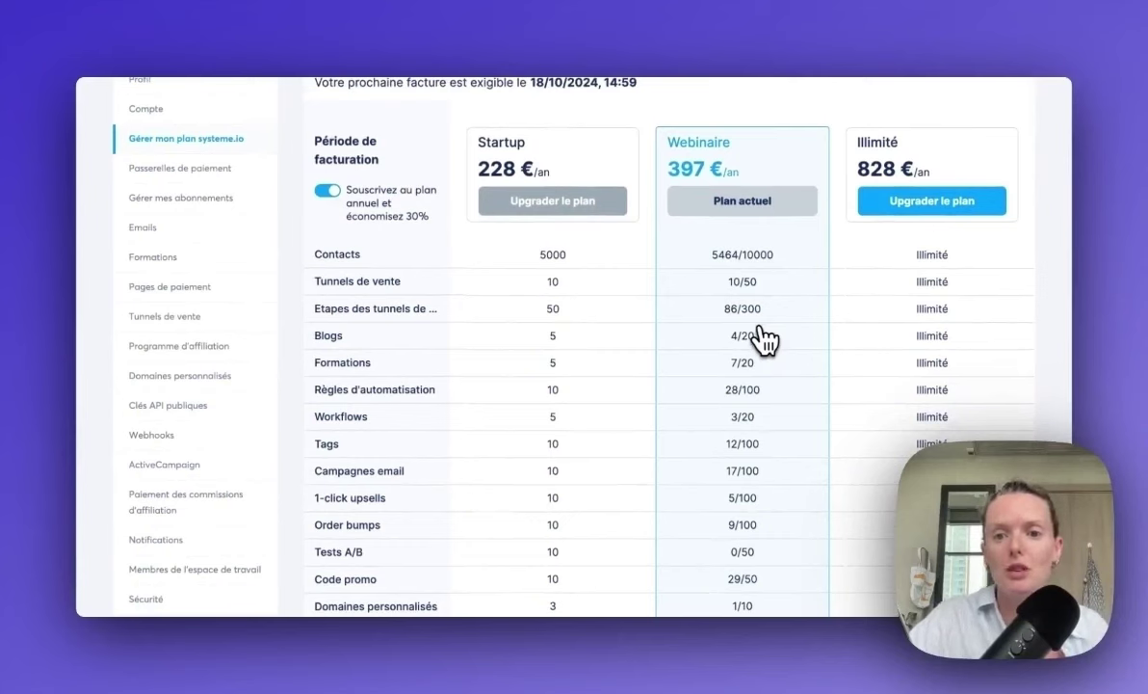
pyautogui.click(920, 205)
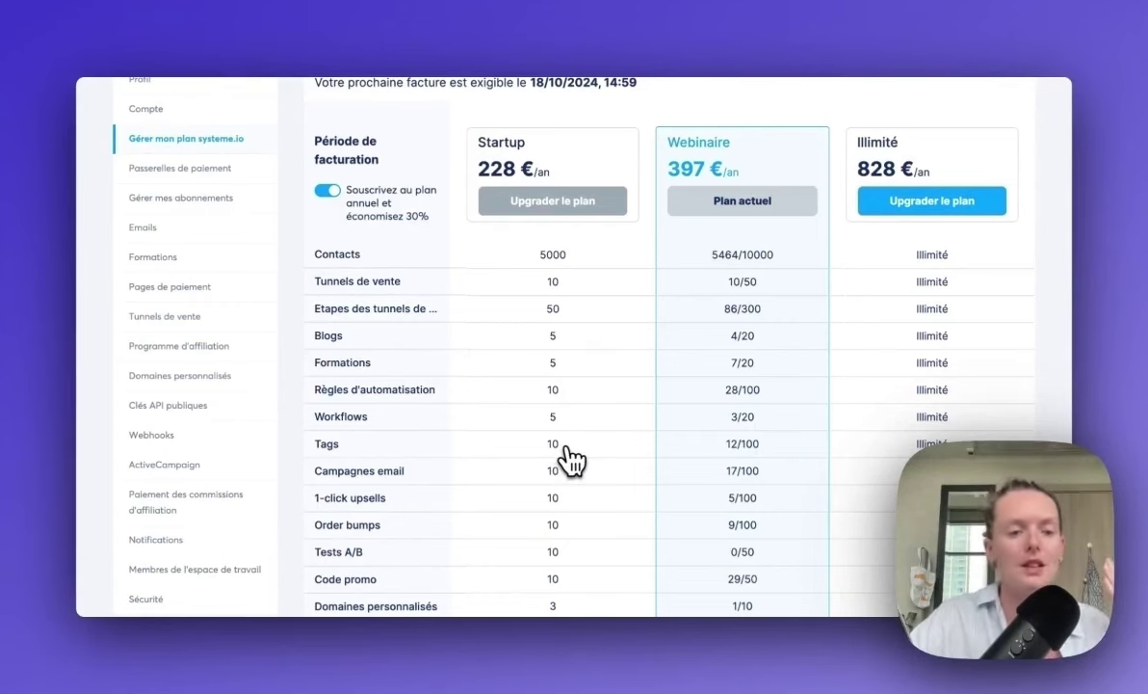
pyautogui.scroll(1, 302, 441)
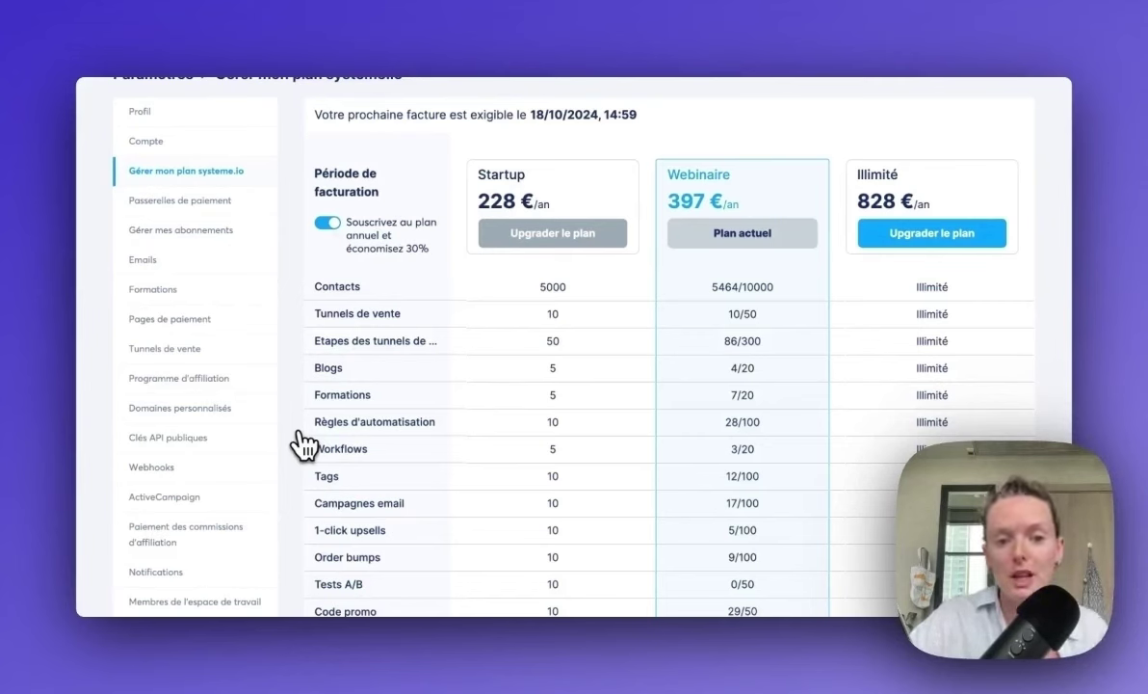
pyautogui.moveTo(505, 427); pyautogui.dragTo(591, 429)
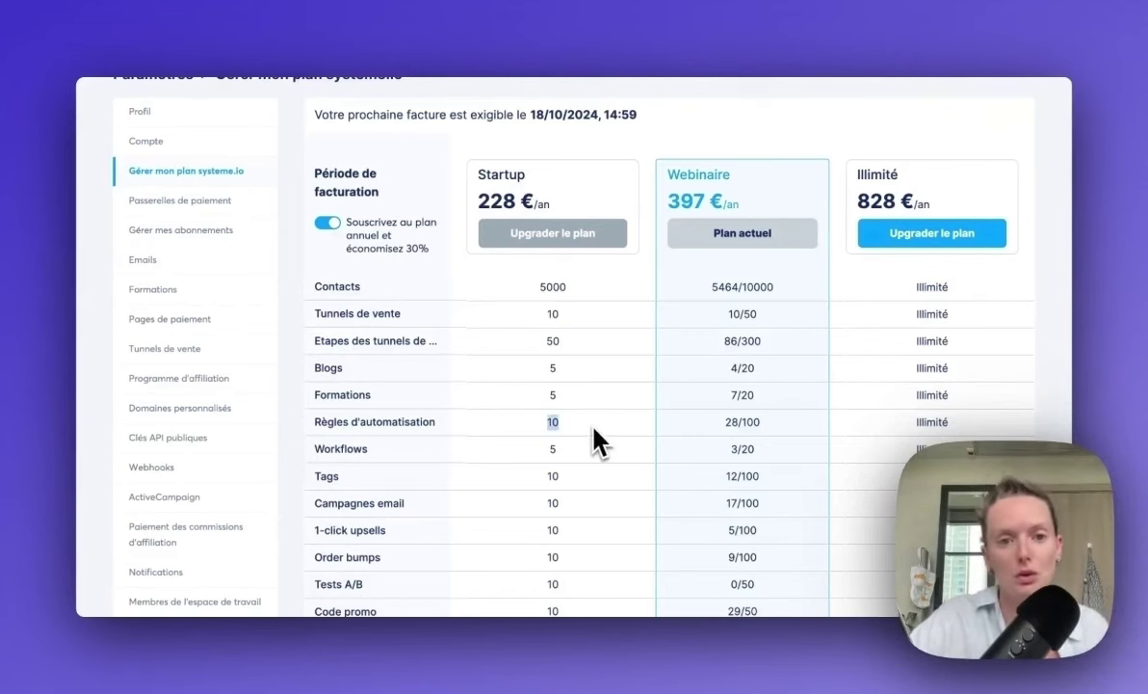
pyautogui.click(594, 428)
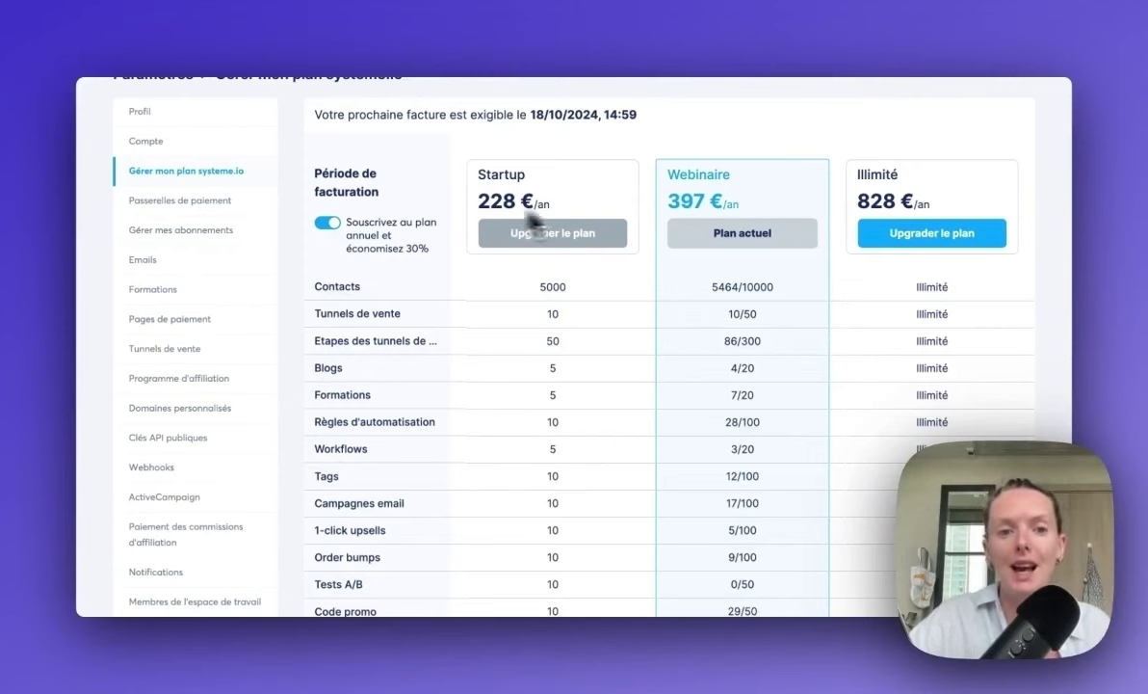
# Step: Switch the plan comparison to monthly billing and back to annual billing
pyautogui.click(326, 222)
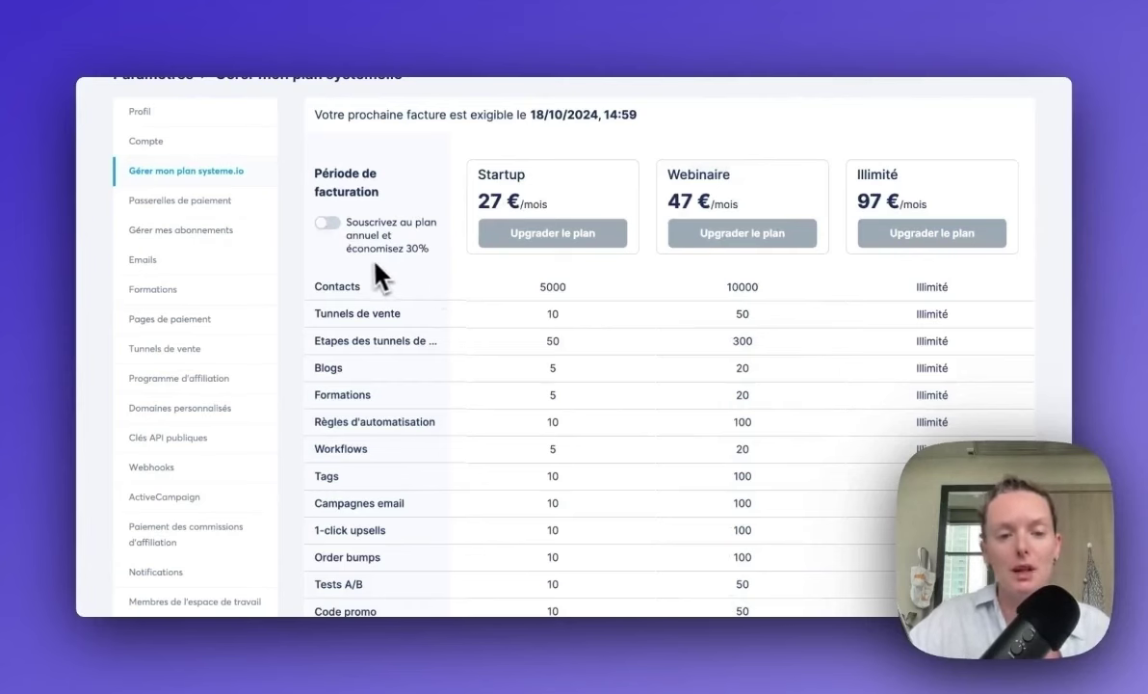
pyautogui.click(327, 223)
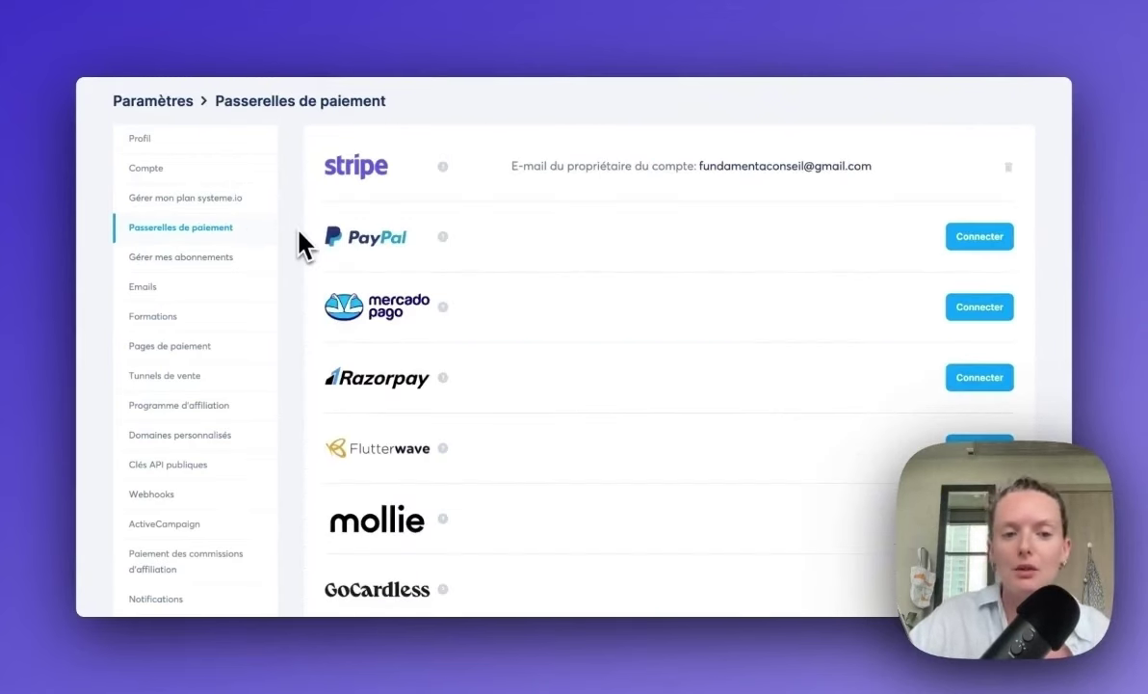
# Step: Review the available payment gateways and check the cancellation option of the SIO Webinars Annual FR subscription
pyautogui.scroll(-1, 299, 231)
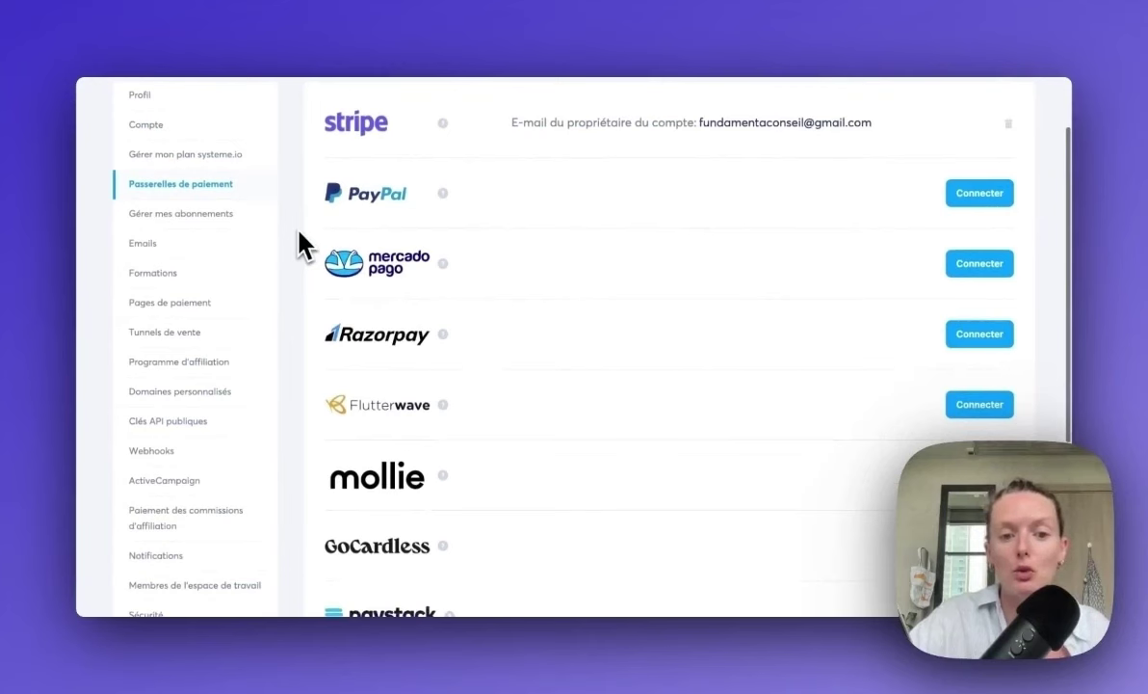
pyautogui.scroll(1, 300, 233)
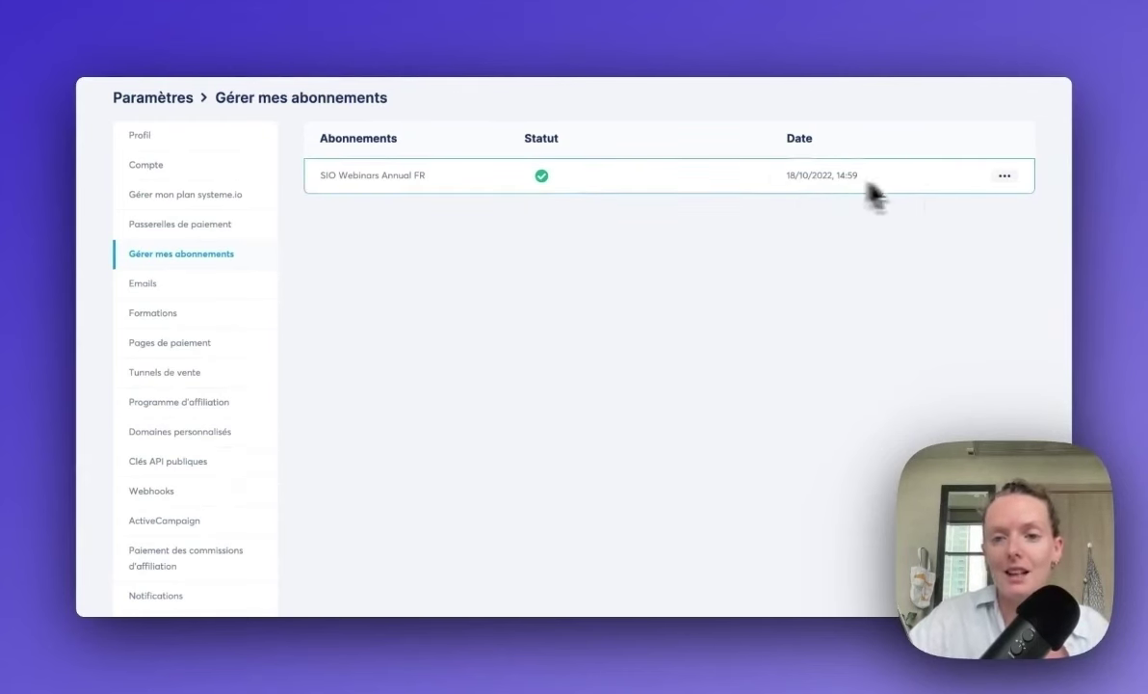
pyautogui.click(1014, 181)
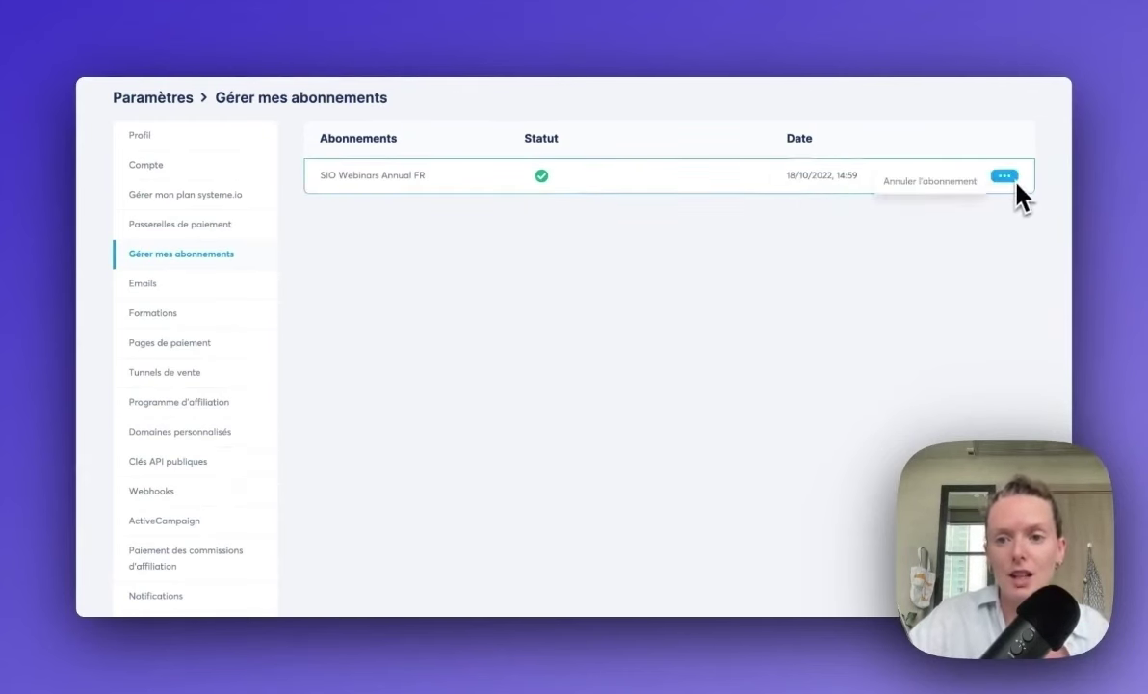
pyautogui.click(903, 187)
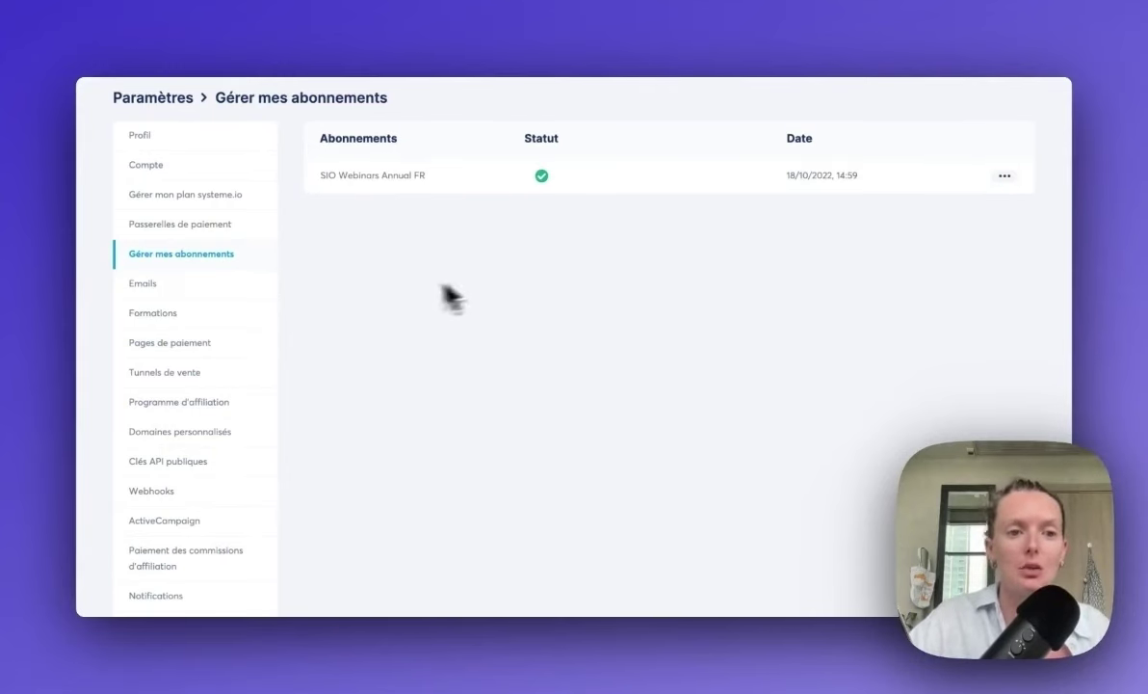
# Step: Review the Emails settings with their addresses and domains, and the Formations settings
pyautogui.click(216, 286)
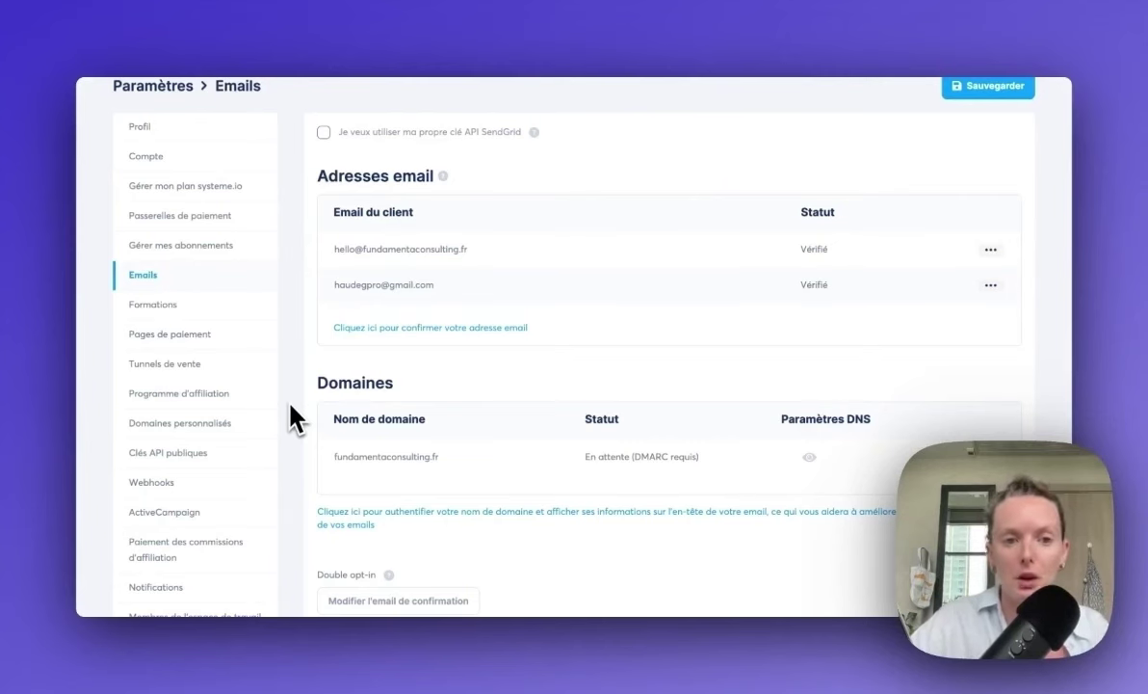
pyautogui.click(262, 305)
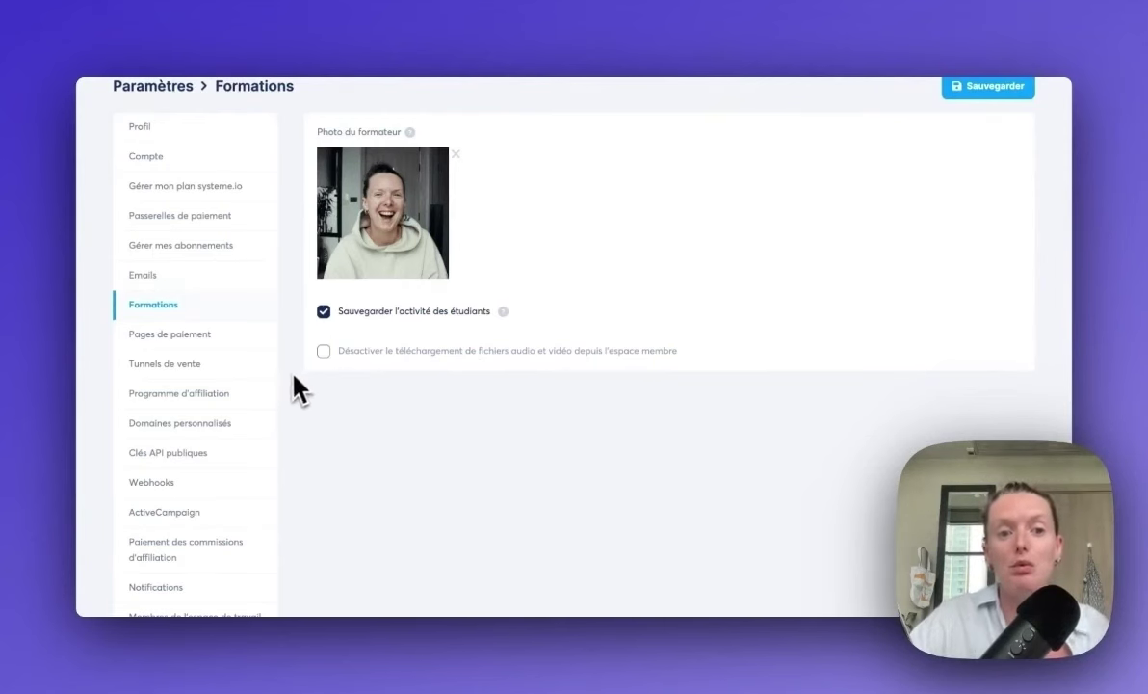
# Step: Review the Pages de paiement settings, including the terms and conditions and the options for granting access to subscription resources
pyautogui.click(192, 335)
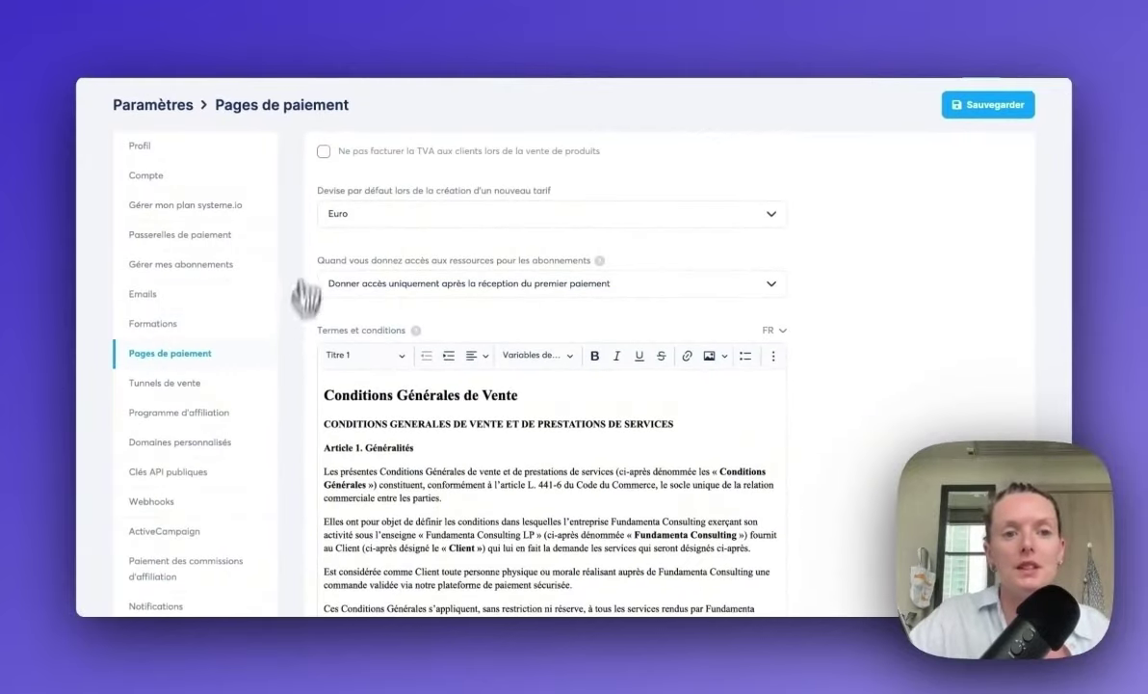
pyautogui.scroll(-15, 305, 299)
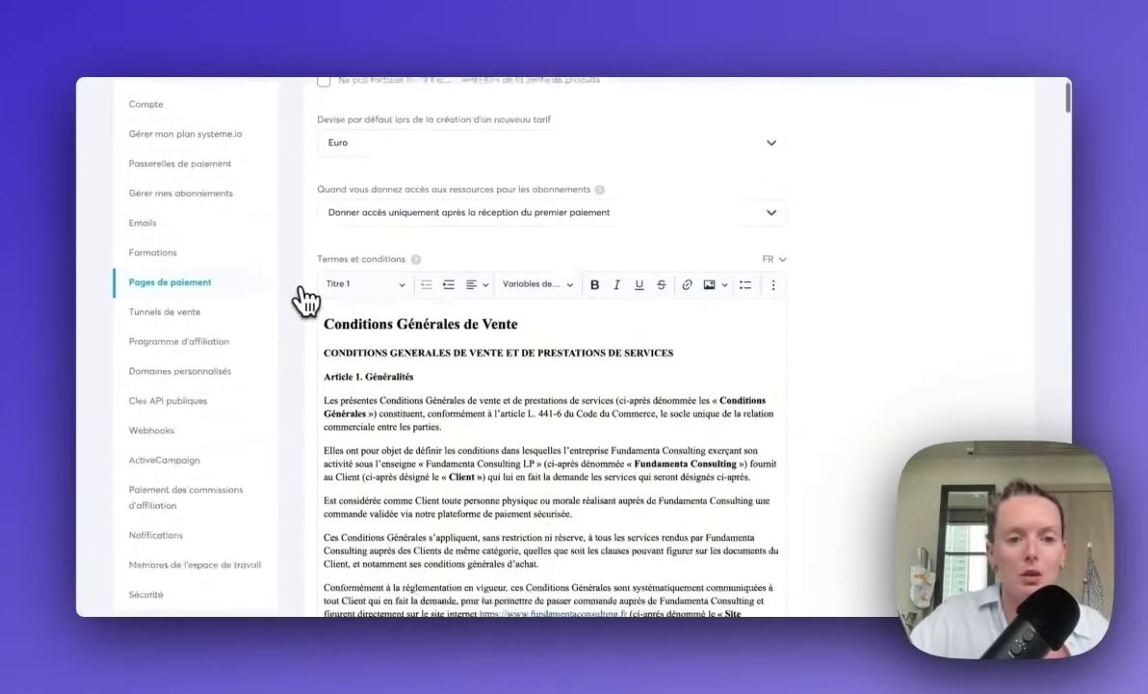
pyautogui.scroll(10, 304, 299)
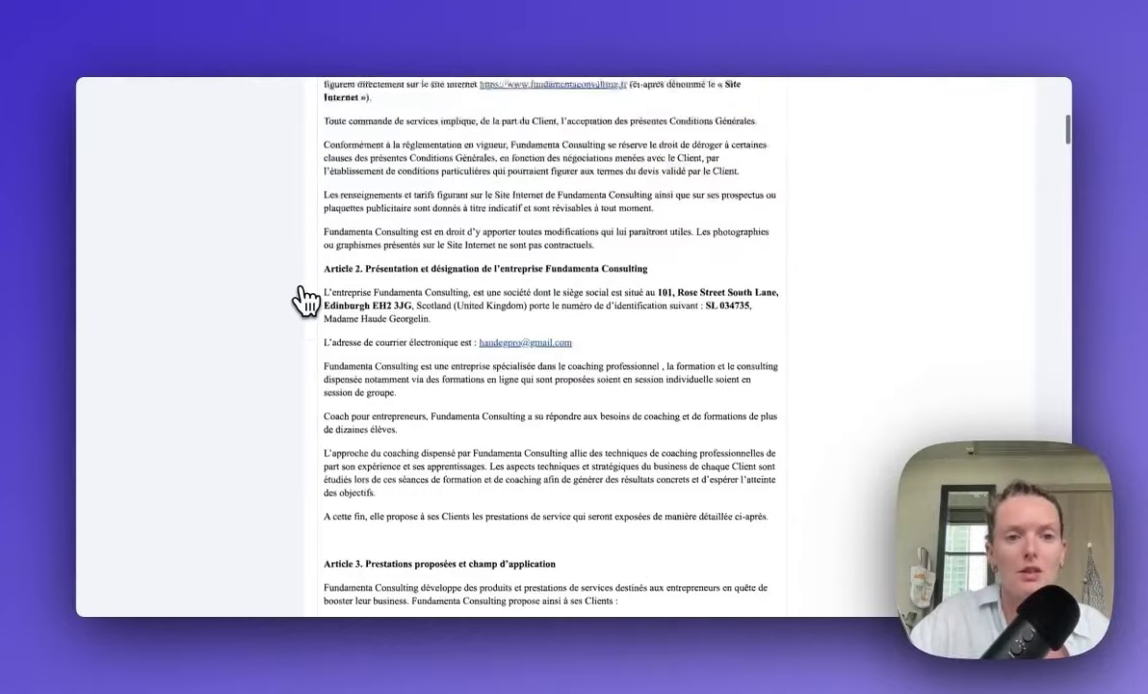
pyautogui.scroll(3, 304, 300)
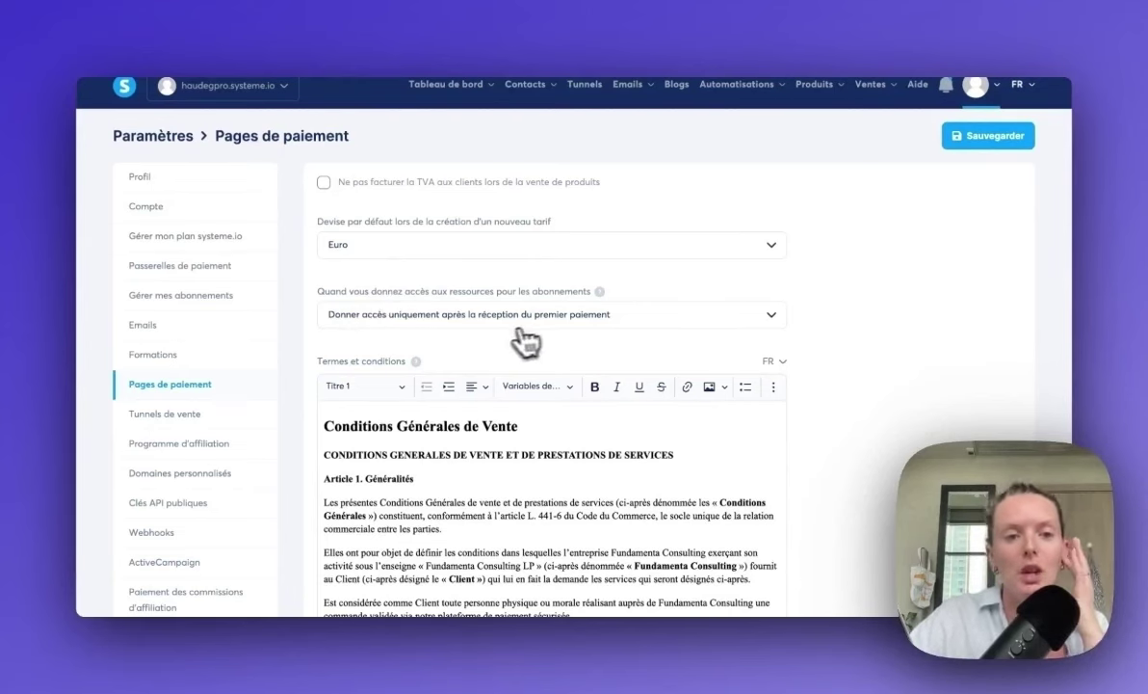
pyautogui.click(772, 320)
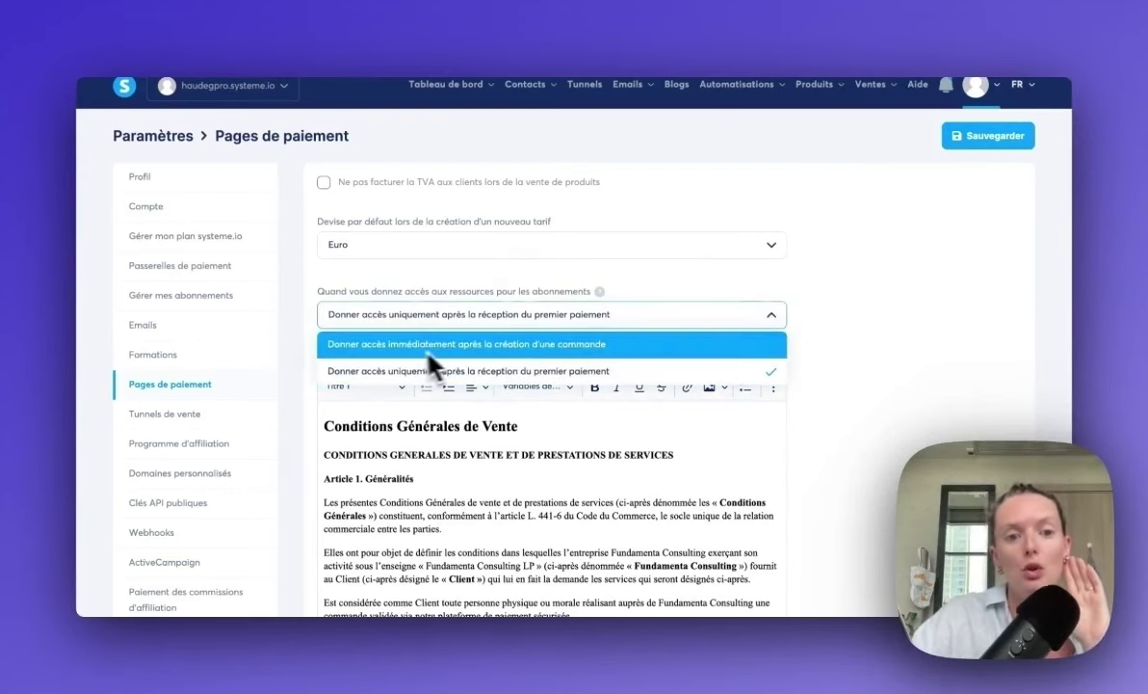
pyautogui.click(823, 357)
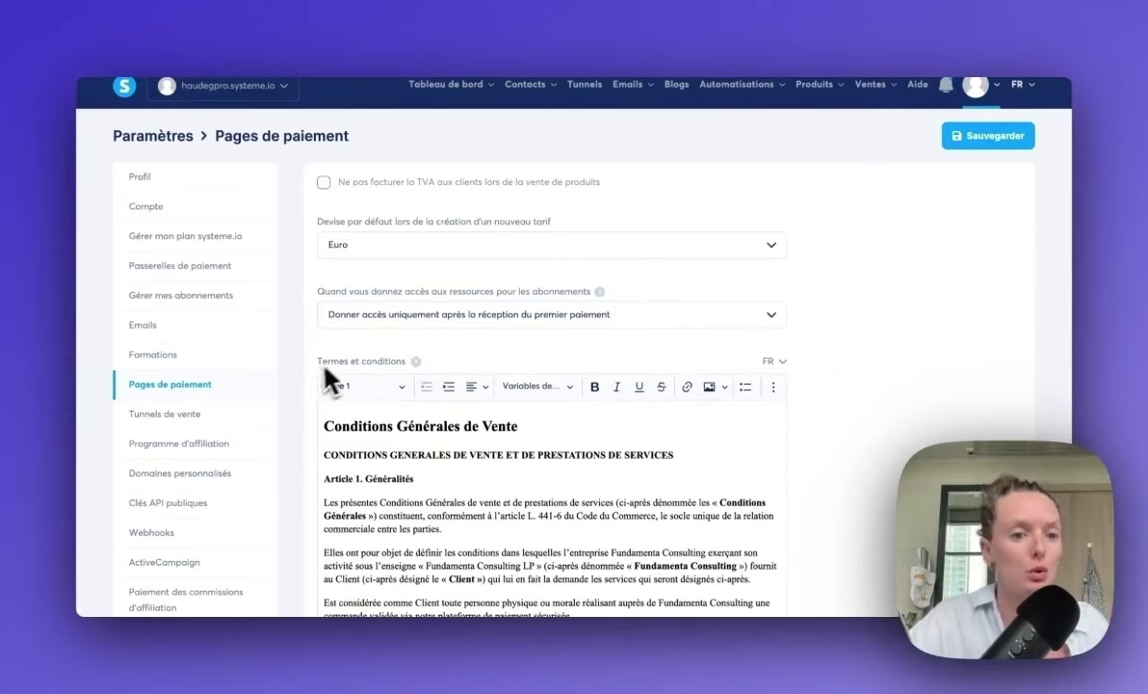
# Step: Review the Tunnels de vente settings and open the Programme d'affiliation settings
pyautogui.click(271, 413)
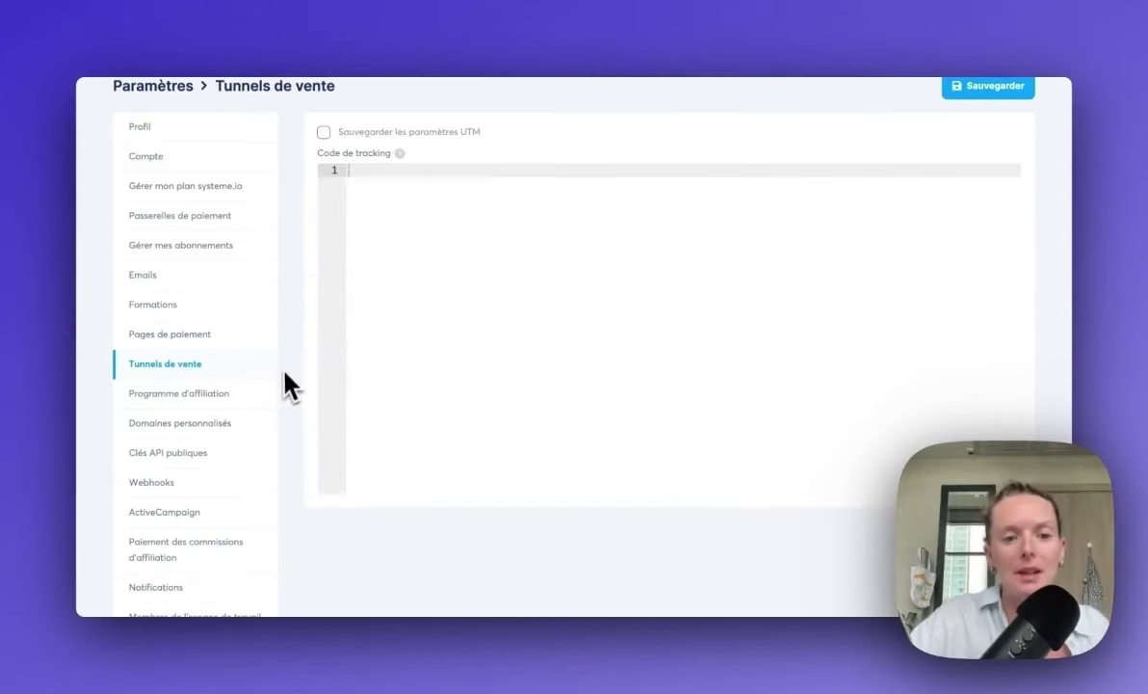
pyautogui.click(200, 397)
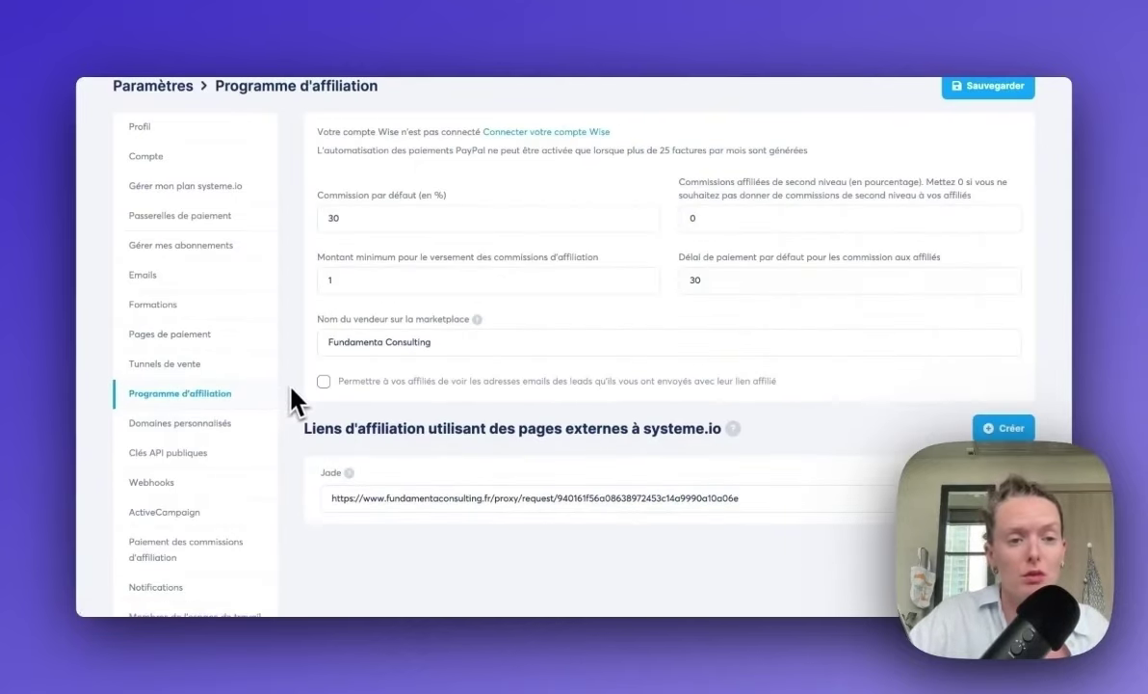
# Step: Review the Programme d'affiliation settings and enter 30 as the default commission percentage
pyautogui.scroll(1, 289, 389)
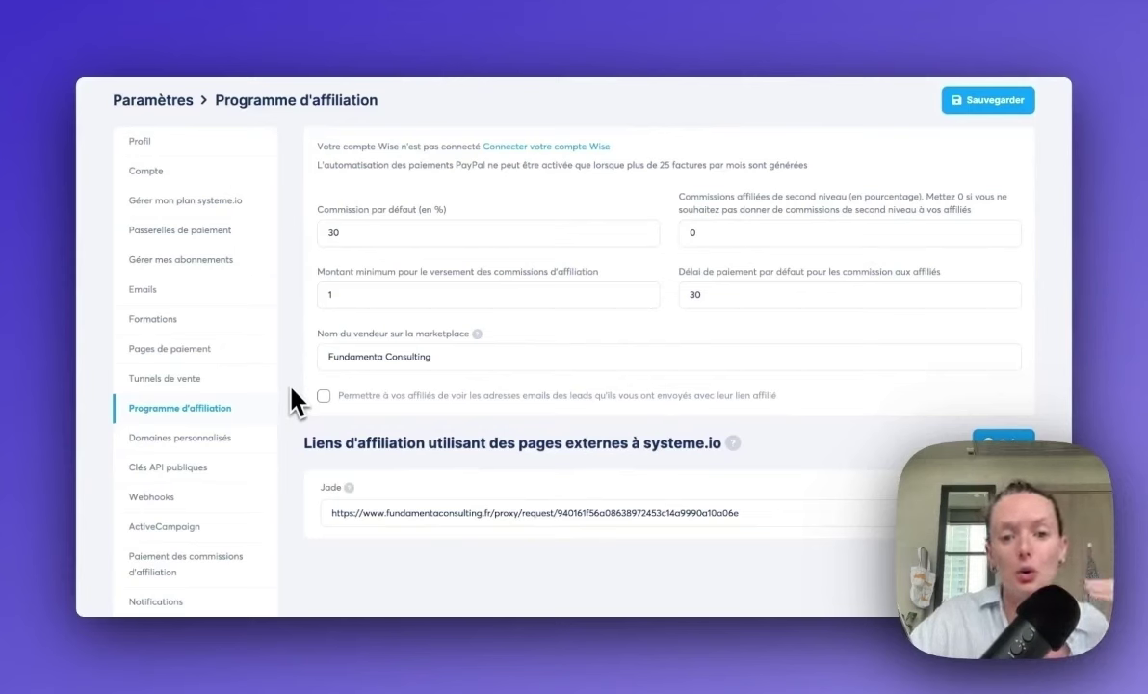
pyautogui.doubleClick(331, 232)
pyautogui.press('BackSpace')
pyautogui.write('30')
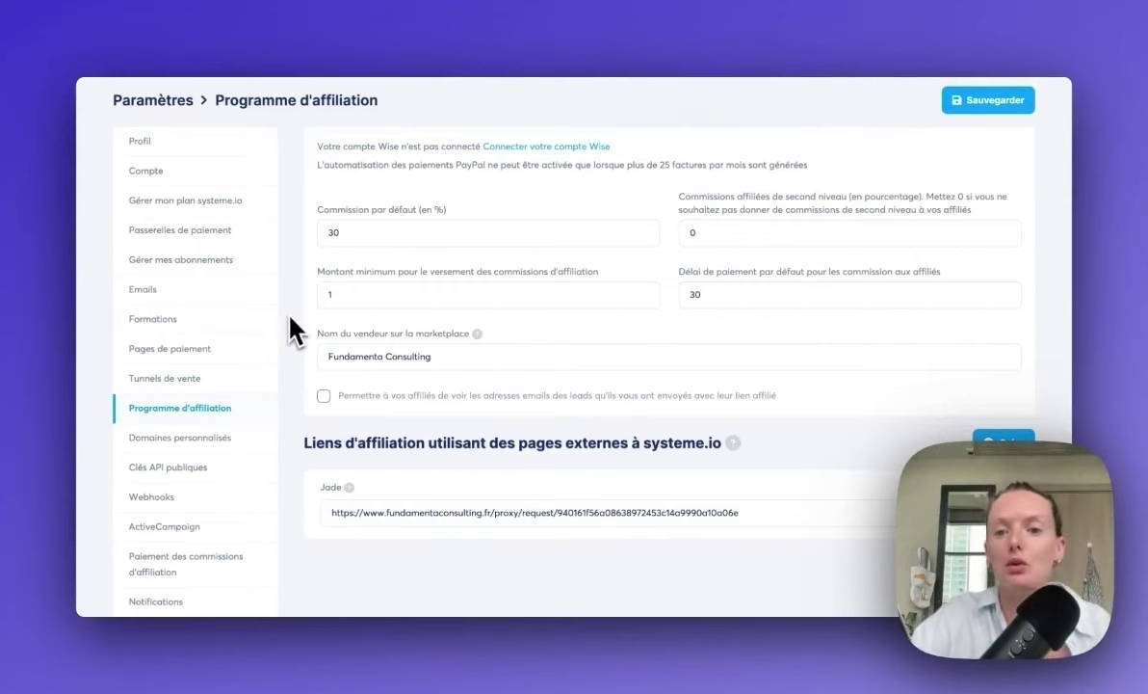
# Step: Review the Domaines personnalisés settings and the Clés API publiques settings
pyautogui.click(285, 439)
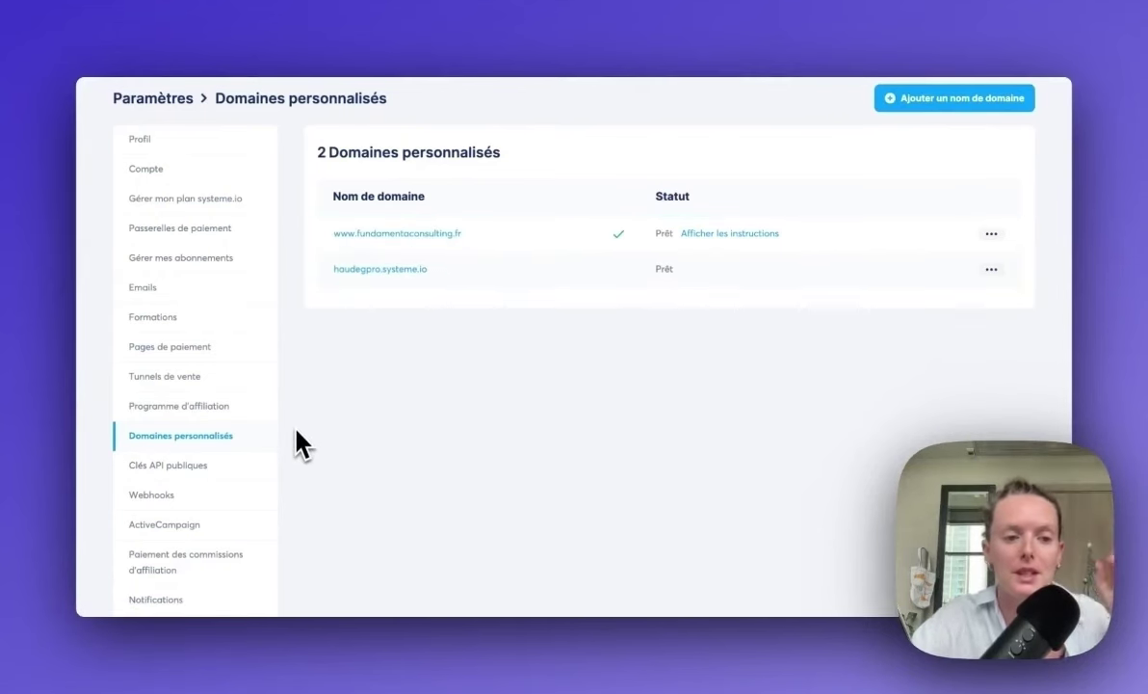
pyautogui.click(296, 461)
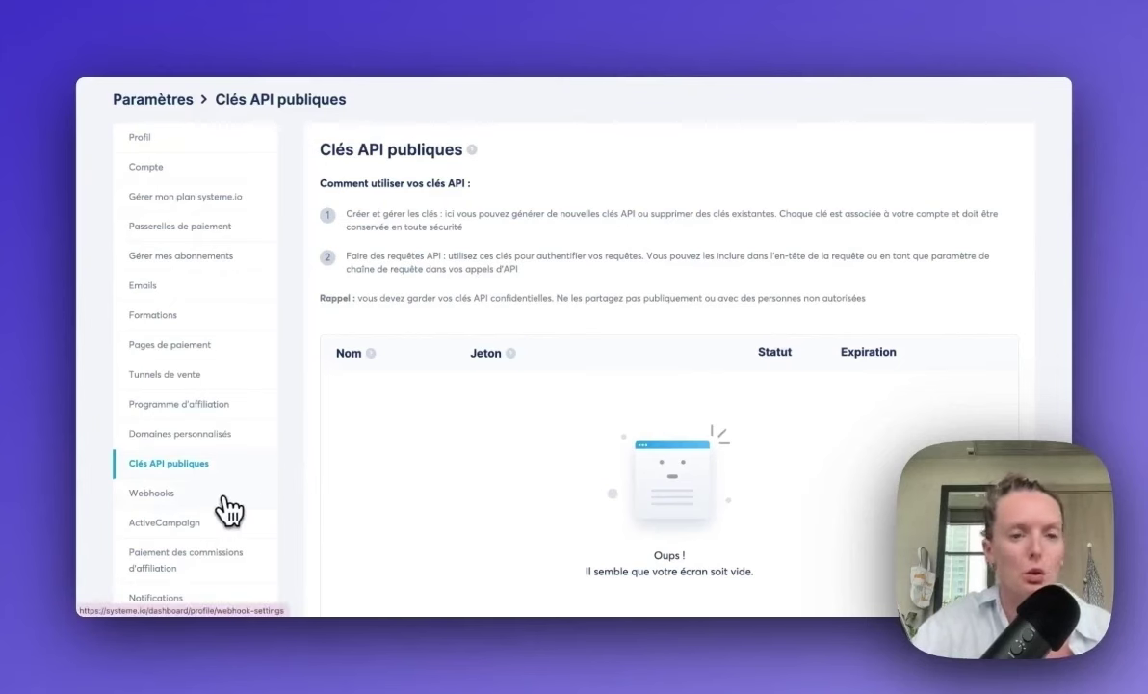
# Step: Review the ActiveCampaign integration settings and the Paiement des commissions d'affiliation settings
pyautogui.click(198, 522)
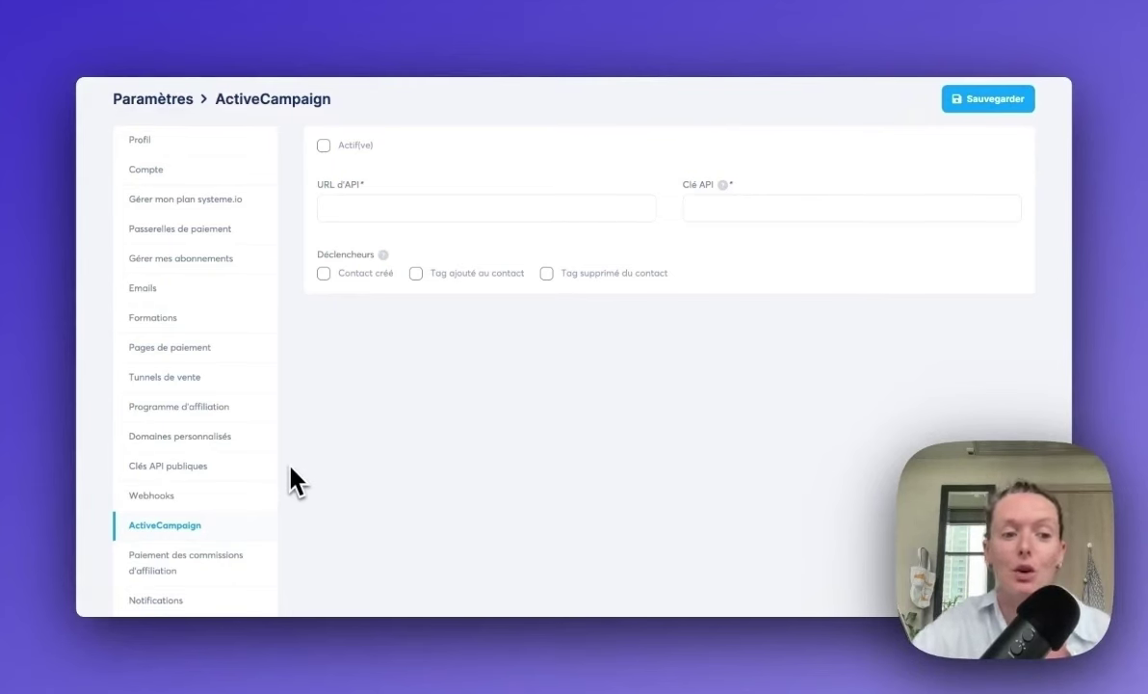
pyautogui.scroll(-2, 290, 468)
pyautogui.click(175, 472)
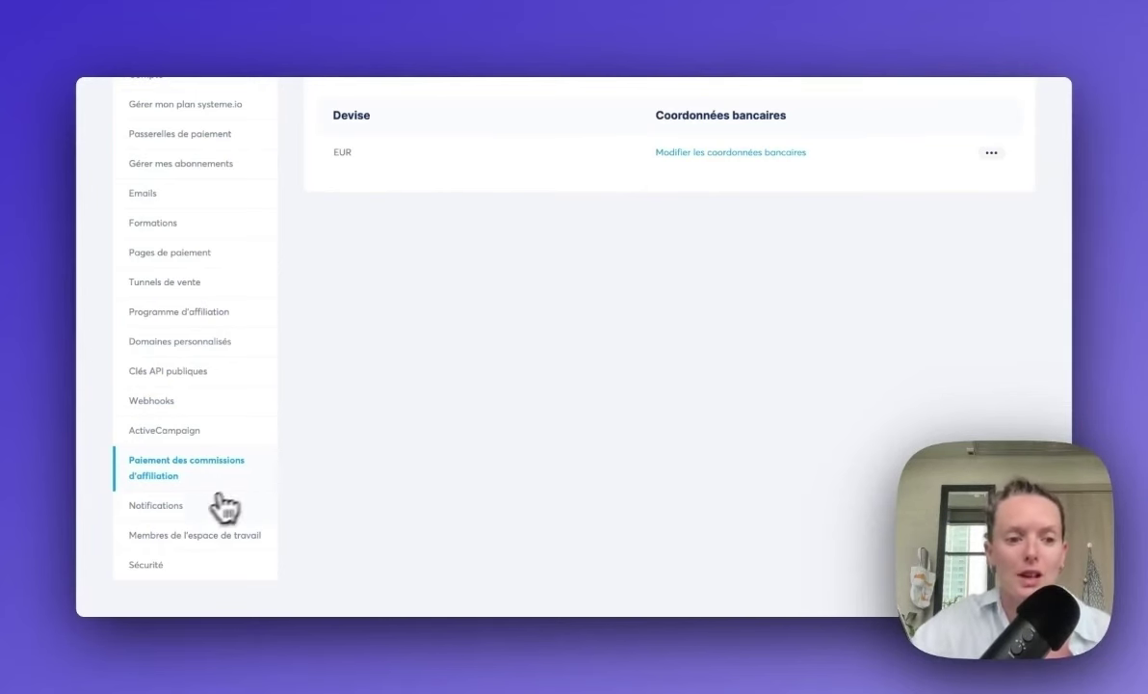
# Step: Review the Notifications settings for sales, communities and courses, and subscription invoices
pyautogui.click(188, 506)
pyautogui.scroll(1, 299, 520)
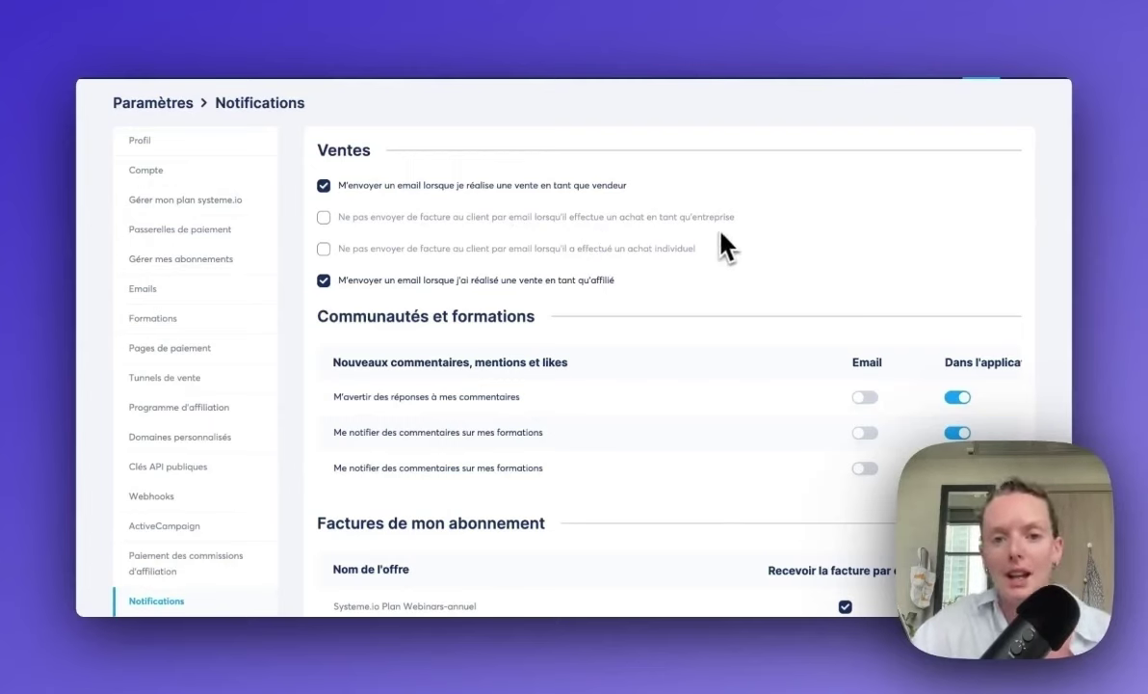
pyautogui.scroll(-2, 769, 235)
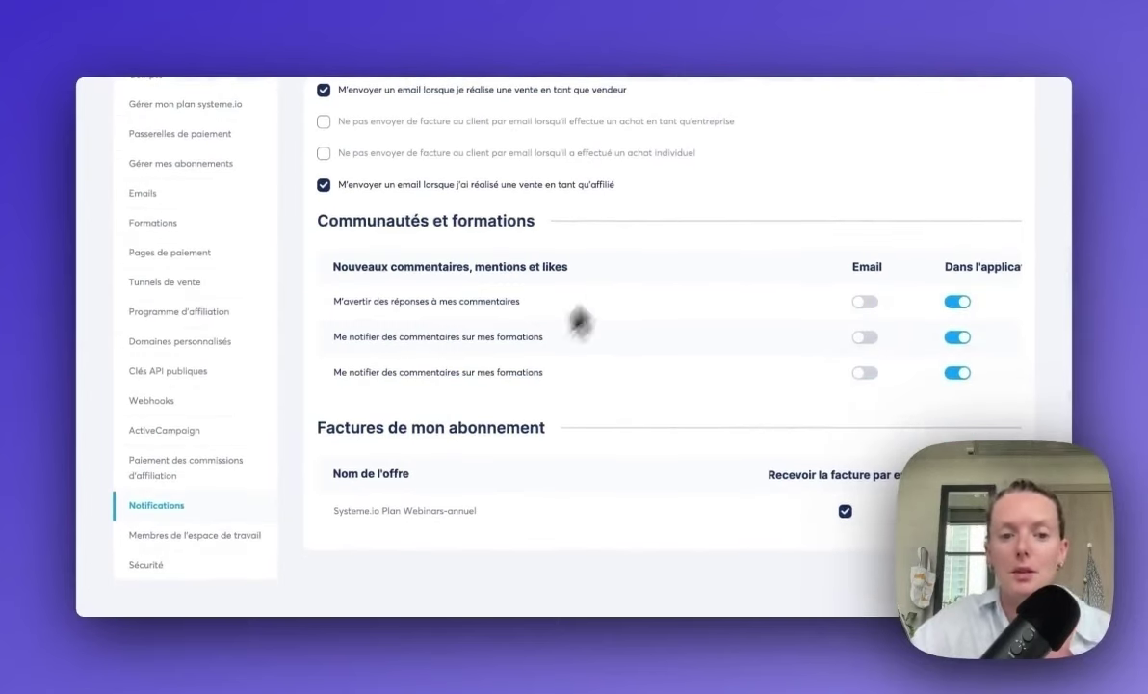
pyautogui.scroll(3, 554, 457)
pyautogui.scroll(-3, 286, 510)
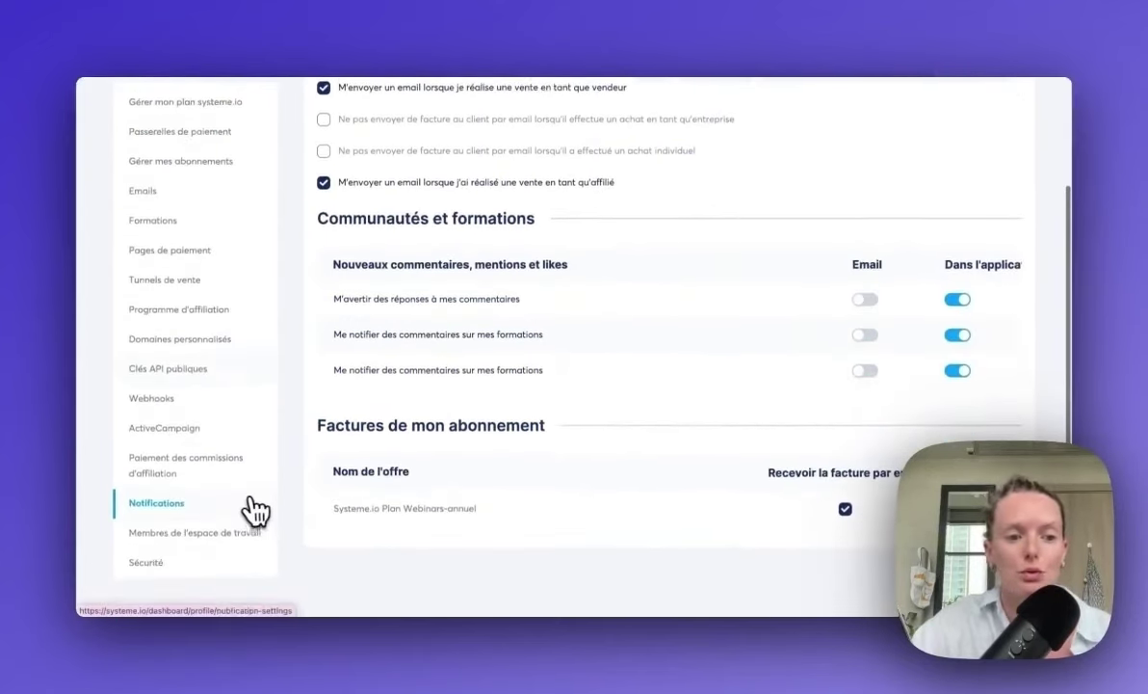
# Step: Check the role options for the first assistant under Membres de l'espace de travail, leaving the role dialog without saving
pyautogui.click(222, 535)
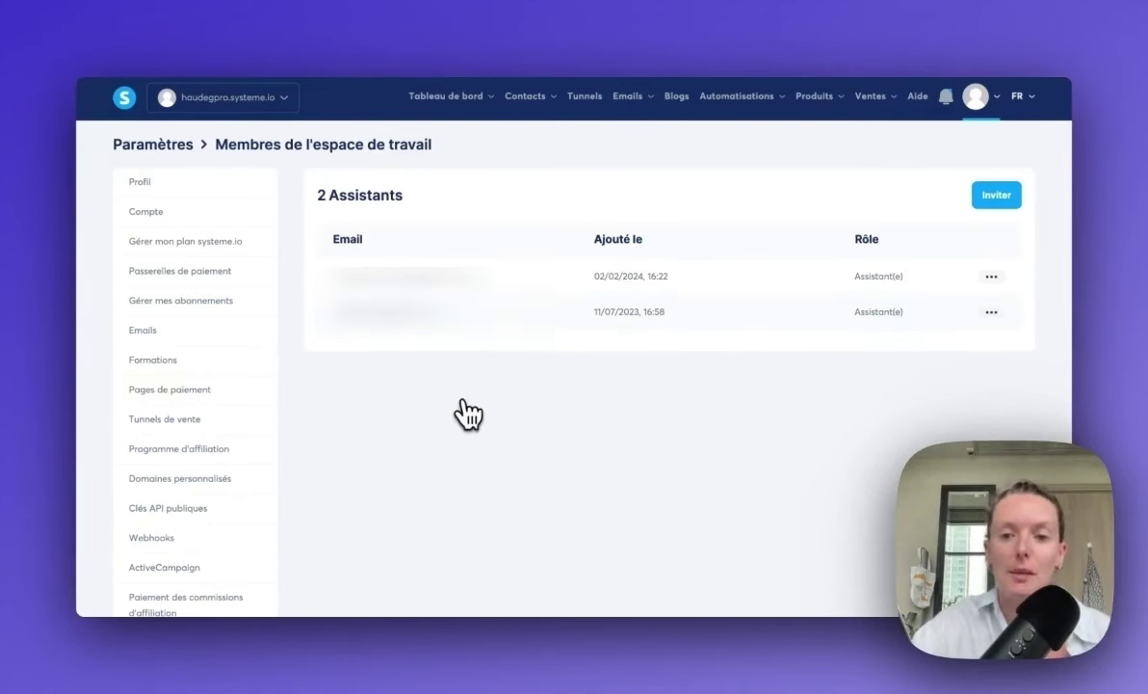
pyautogui.click(991, 275)
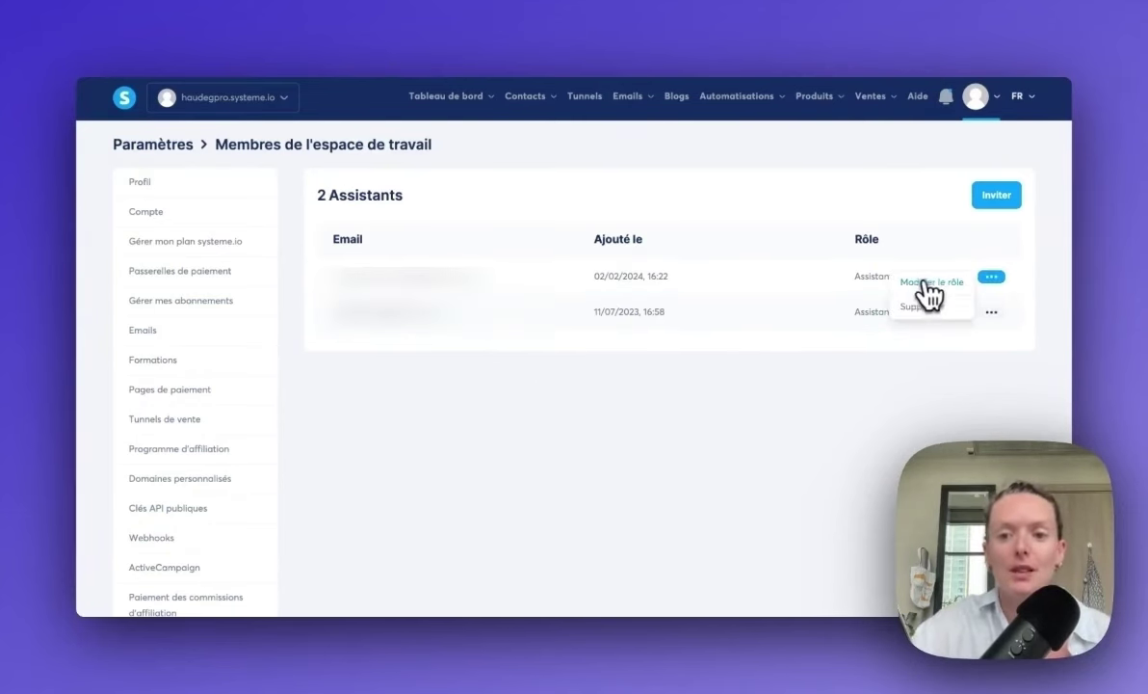
pyautogui.click(932, 287)
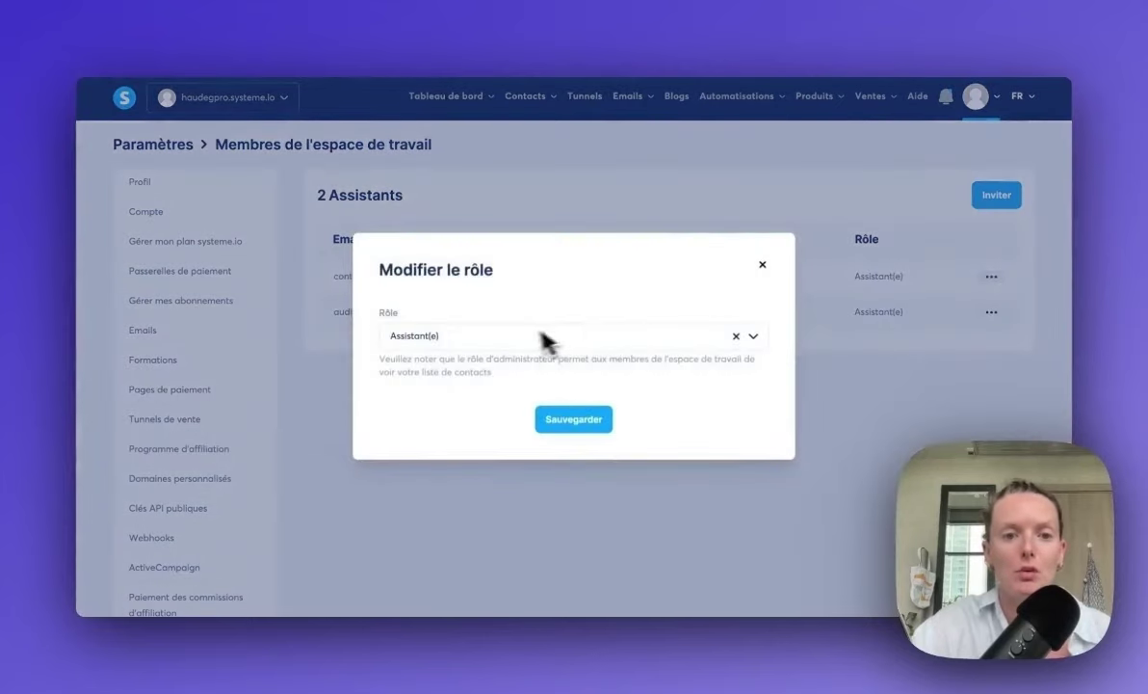
pyautogui.click(508, 336)
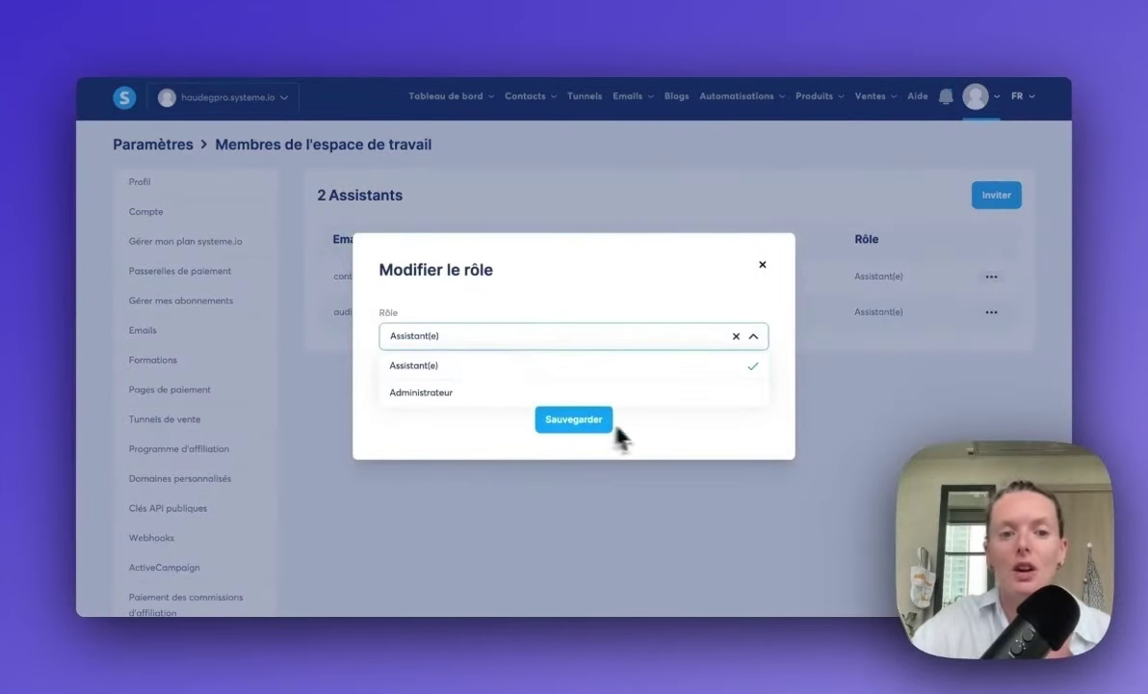
pyautogui.click(651, 444)
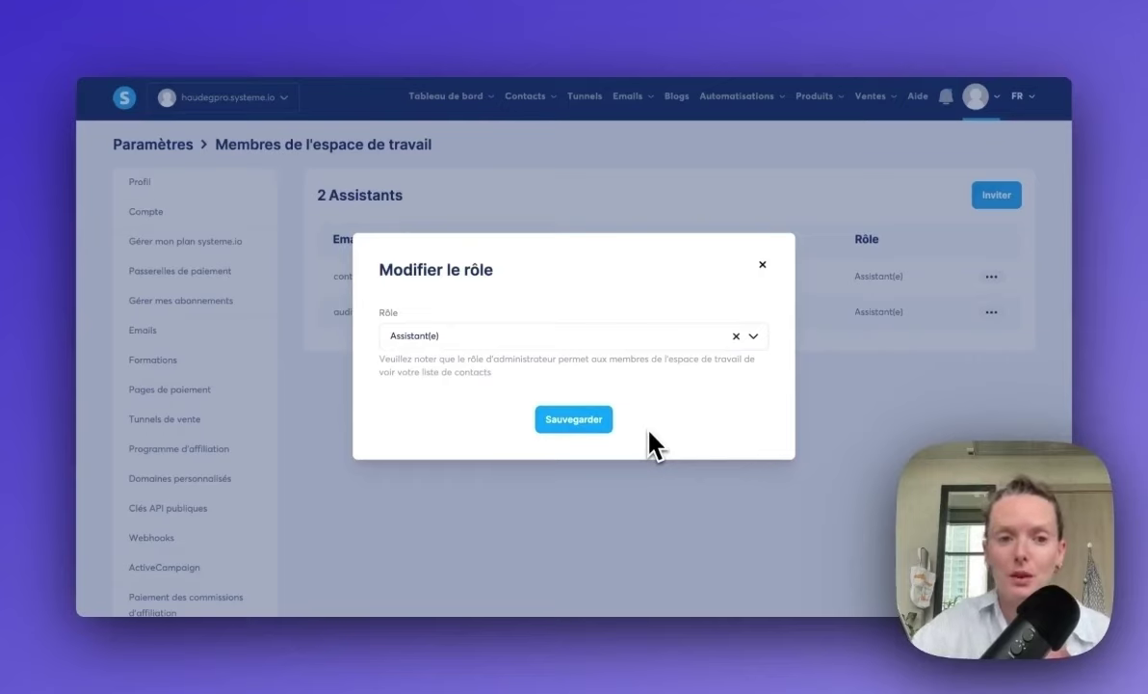
pyautogui.click(762, 264)
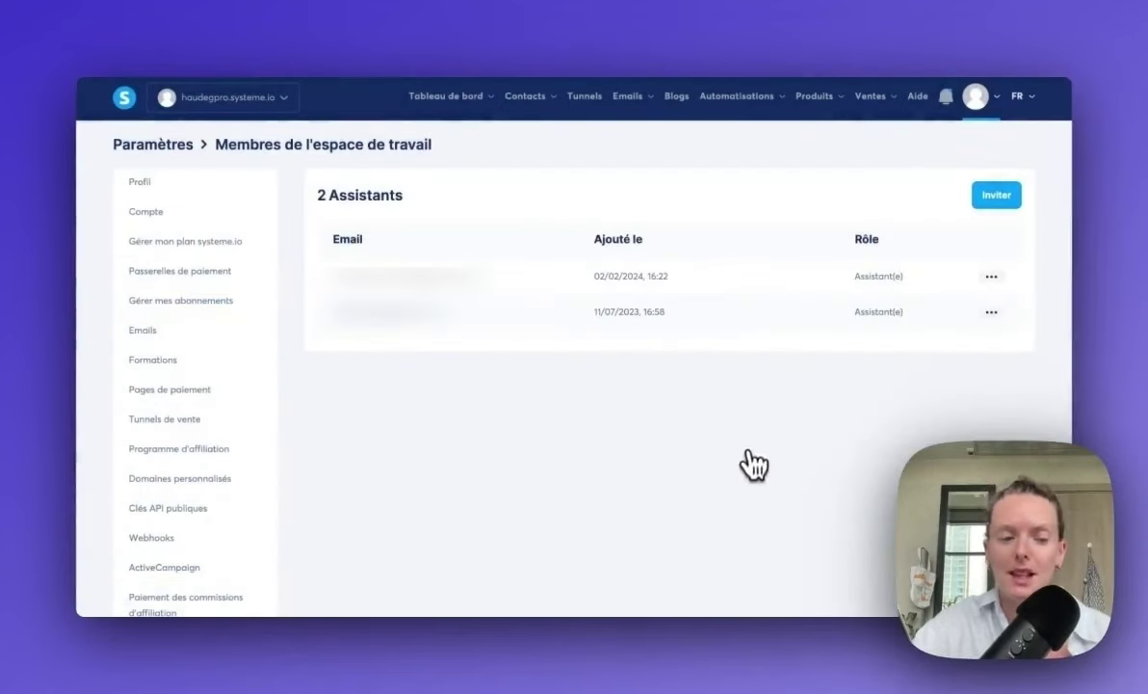
# Step: Review the Sécurité settings at the end of the settings list
pyautogui.scroll(-3, 280, 501)
pyautogui.click(178, 555)
pyautogui.scroll(3, 284, 509)
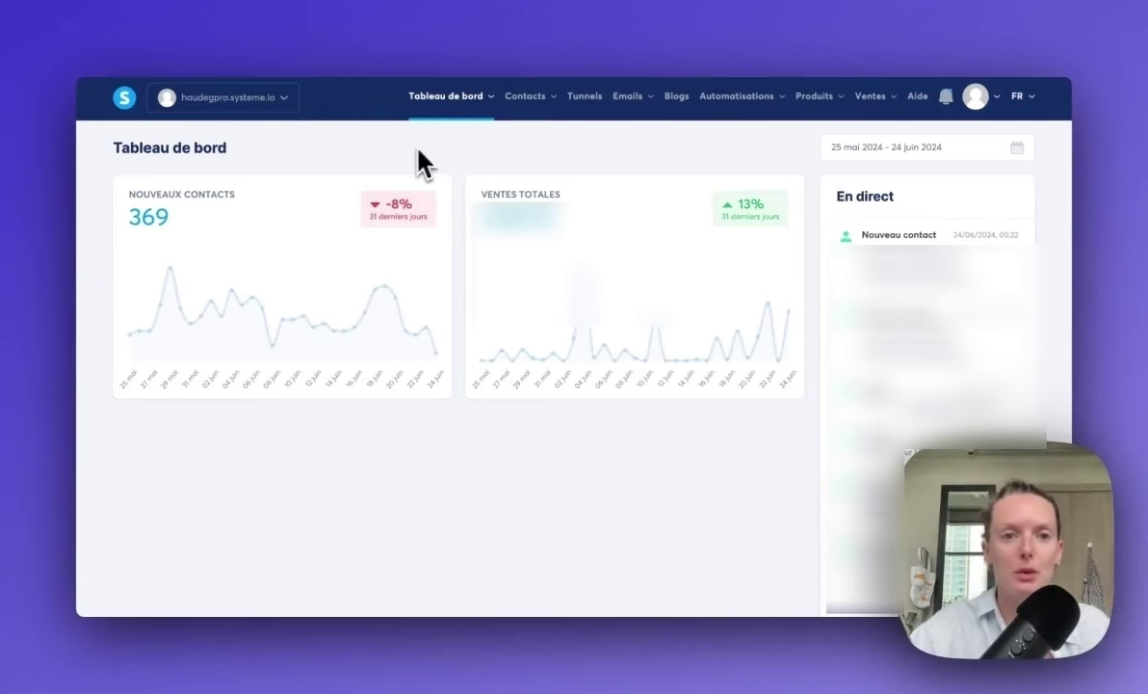
# Step: Open the Tableau de bord affilié and review the commissions chart and the Gains summary
pyautogui.moveTo(472, 102)
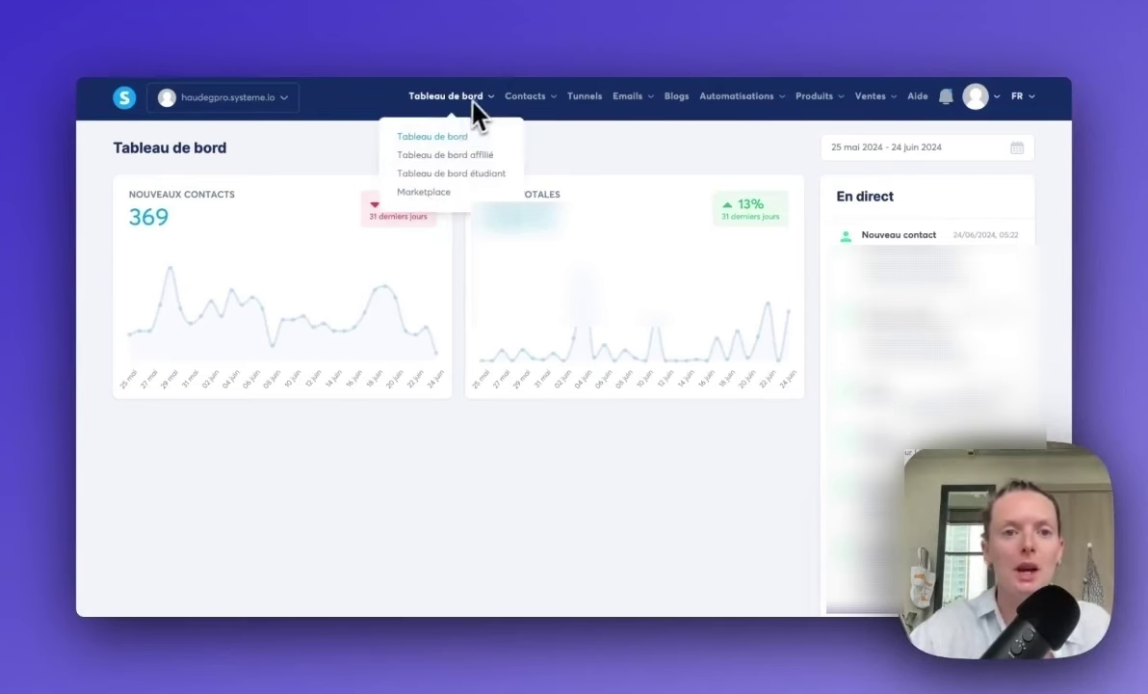
pyautogui.click(463, 157)
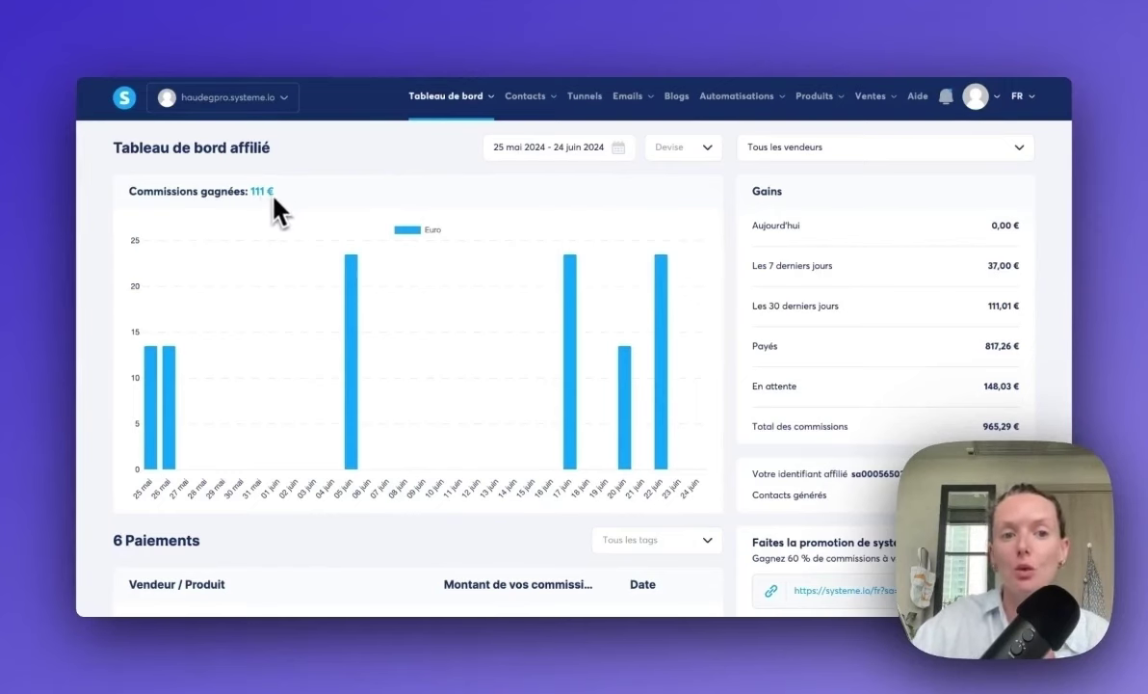
pyautogui.scroll(-1, 434, 187)
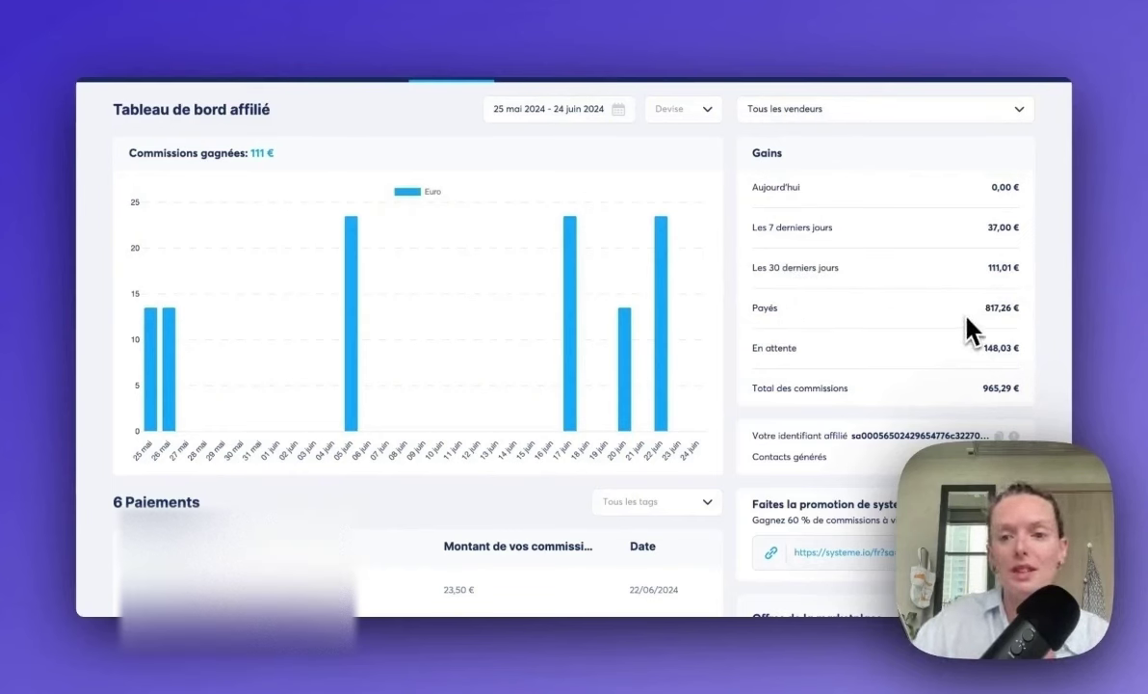
pyautogui.scroll(-1, 965, 318)
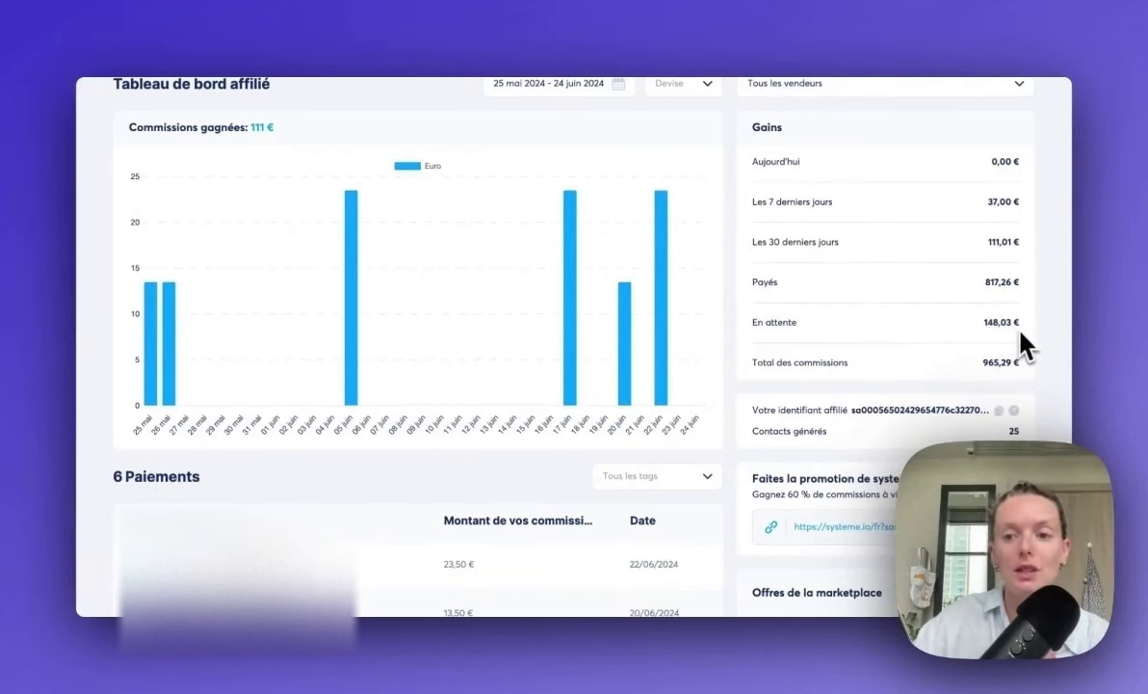
pyautogui.scroll(-1, 1019, 337)
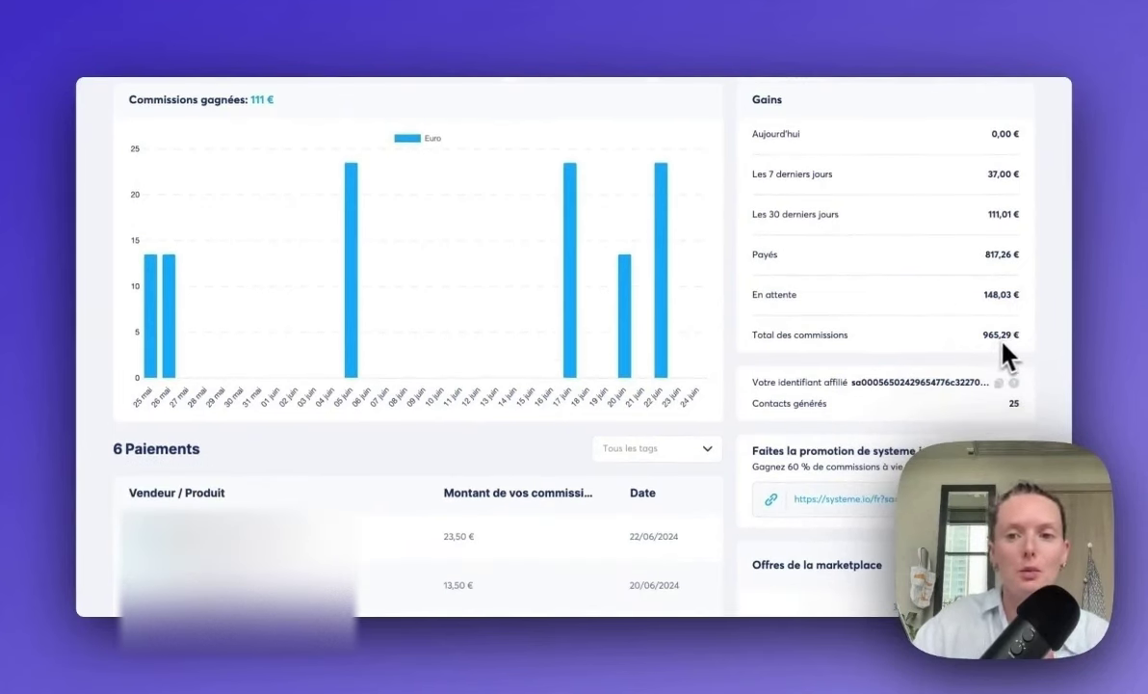
pyautogui.scroll(-2, 963, 342)
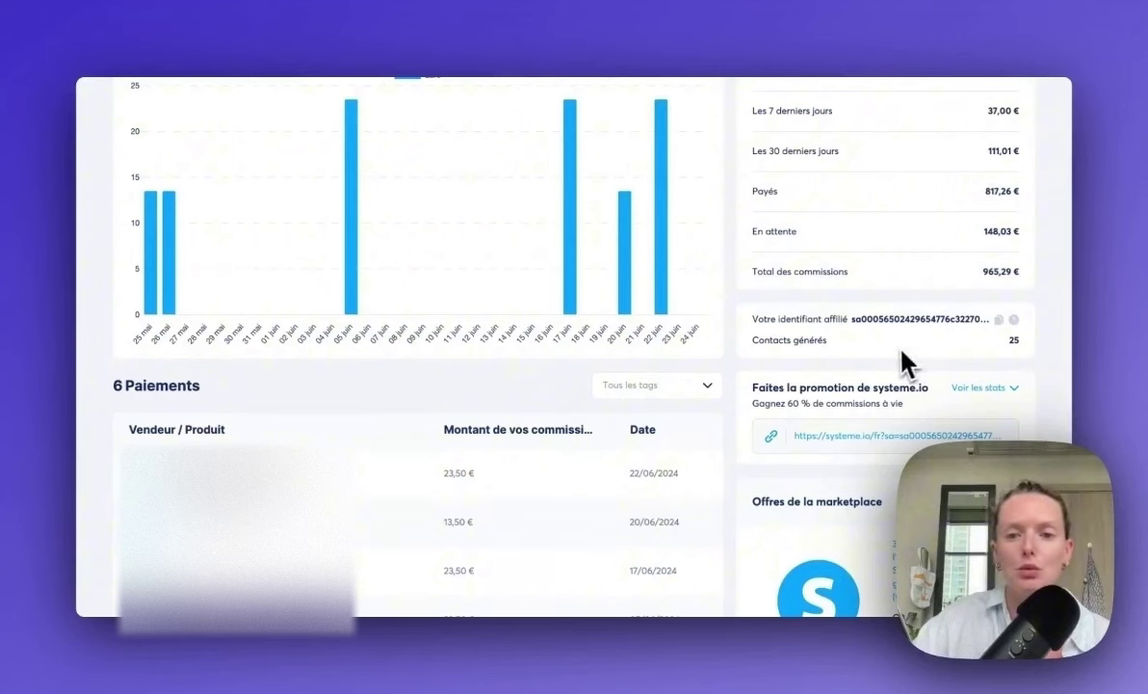
# Step: Examine the systeme.io promotion link and the marketplace offers on the affiliate dashboard
pyautogui.scroll(-1, 928, 349)
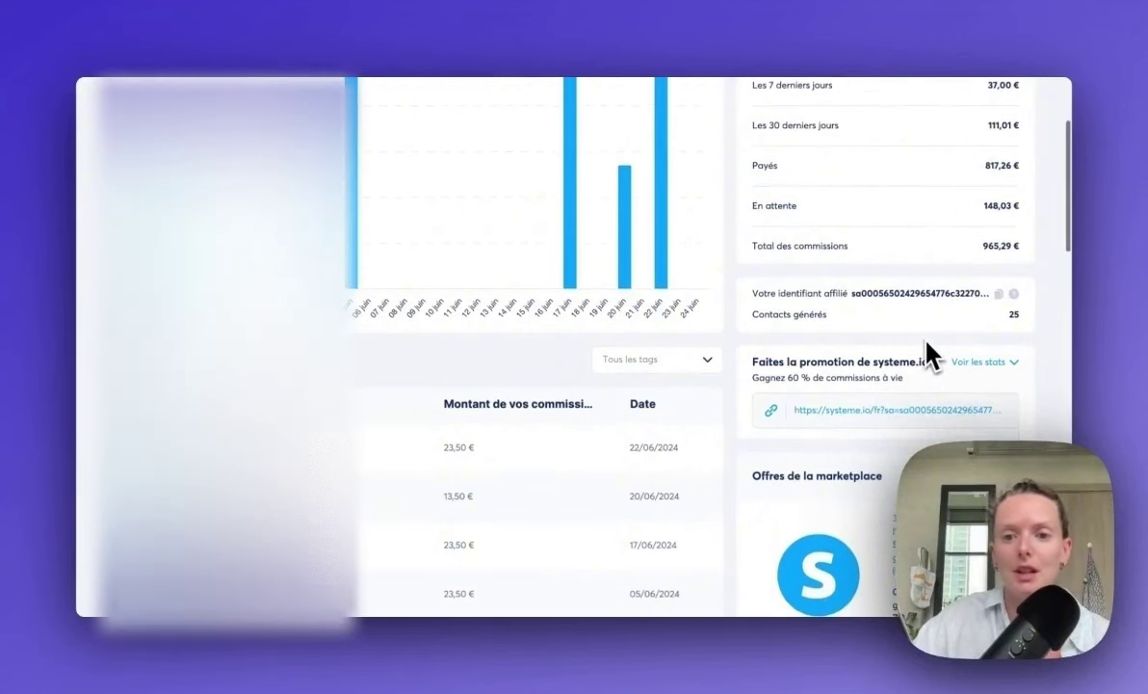
pyautogui.scroll(-3, 927, 349)
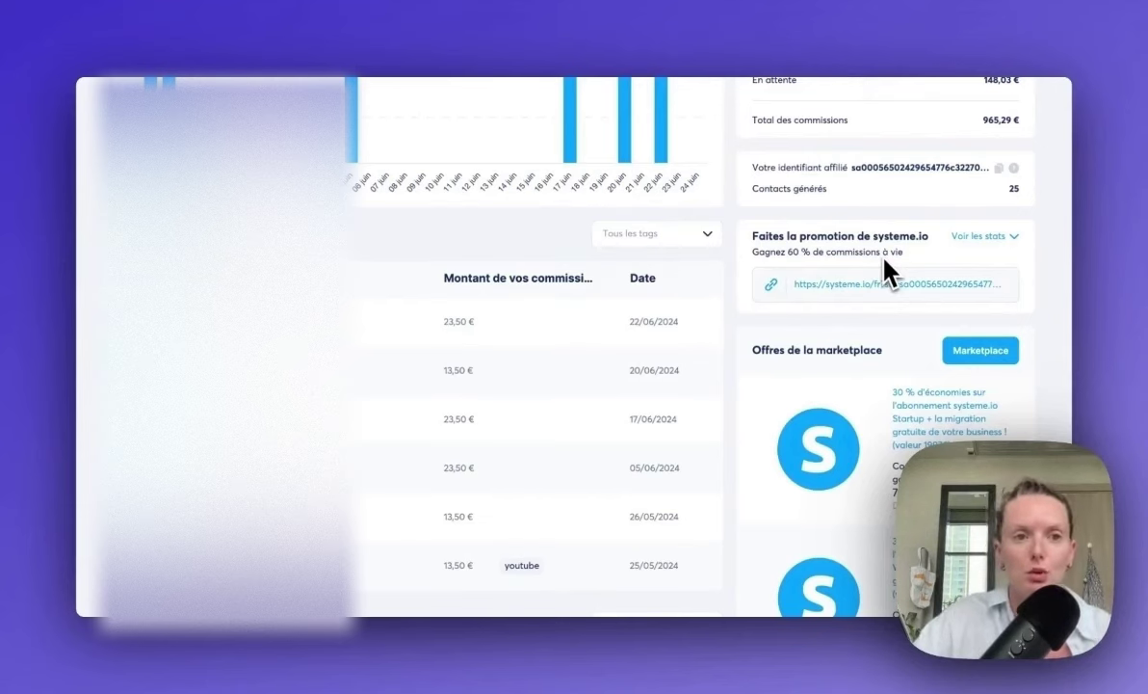
pyautogui.scroll(-1, 884, 260)
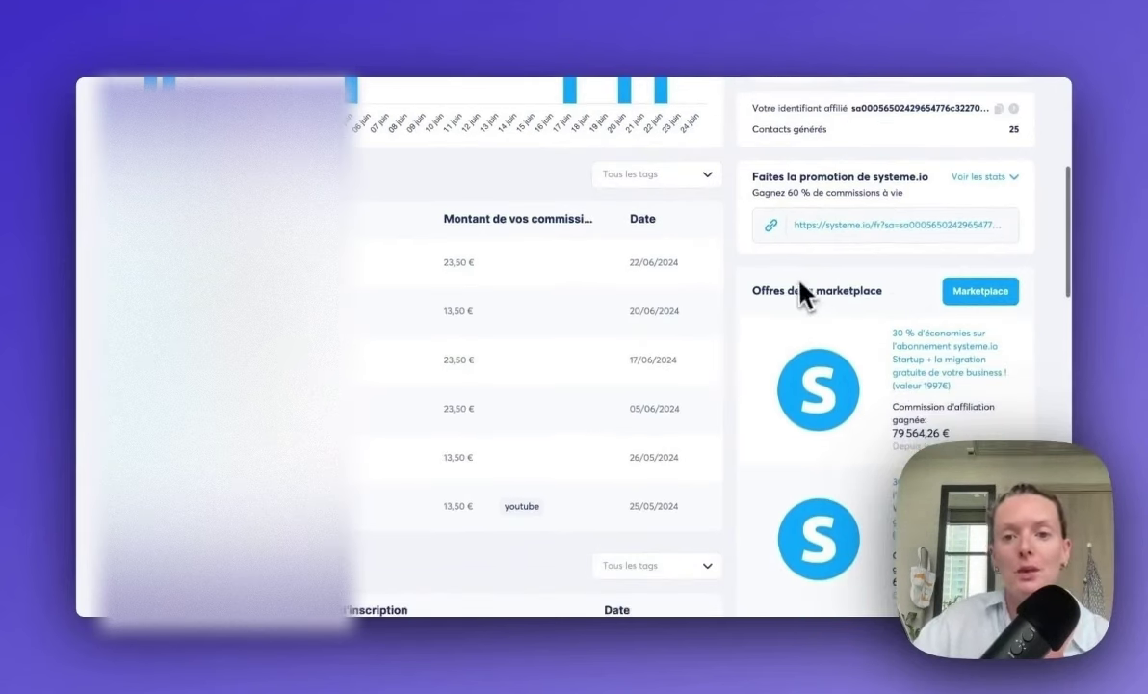
pyautogui.scroll(-6, 875, 297)
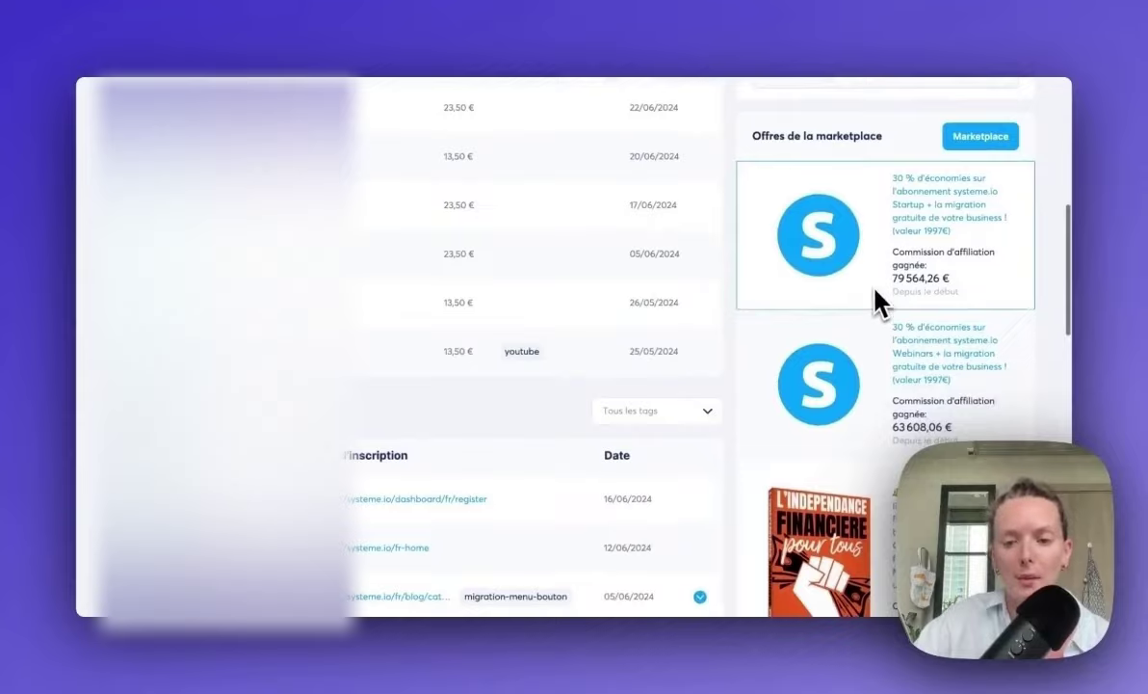
# Step: Review the Factures section of the affiliate dashboard with its amount, status and date
pyautogui.scroll(10, 875, 301)
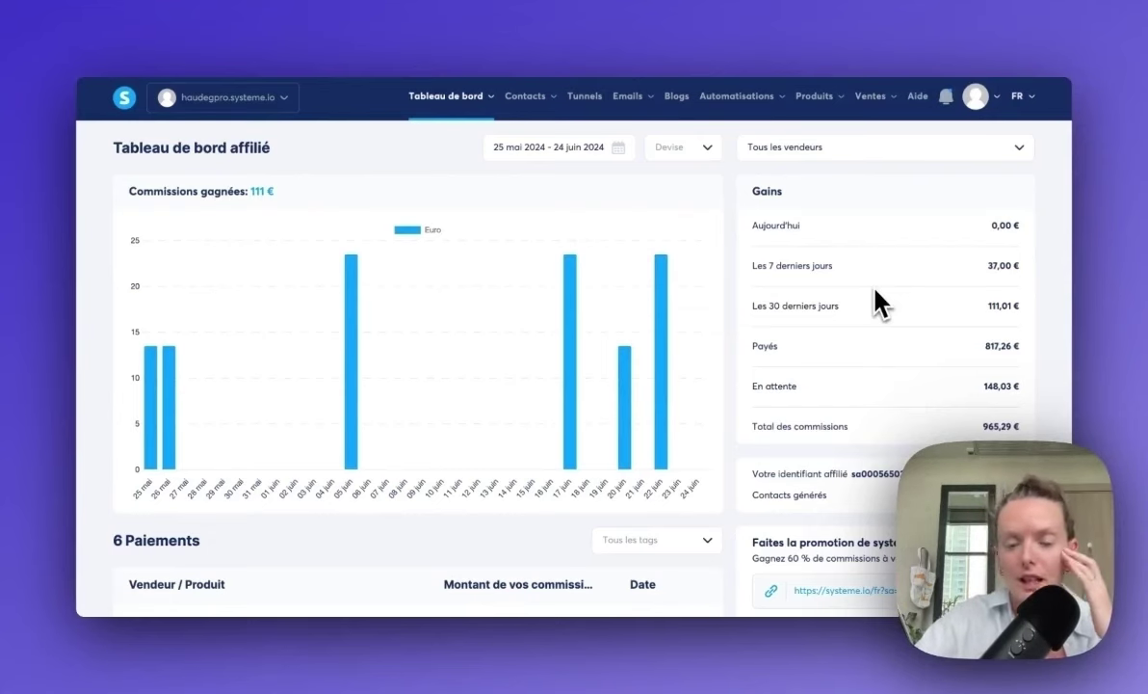
pyautogui.scroll(-5, 531, 358)
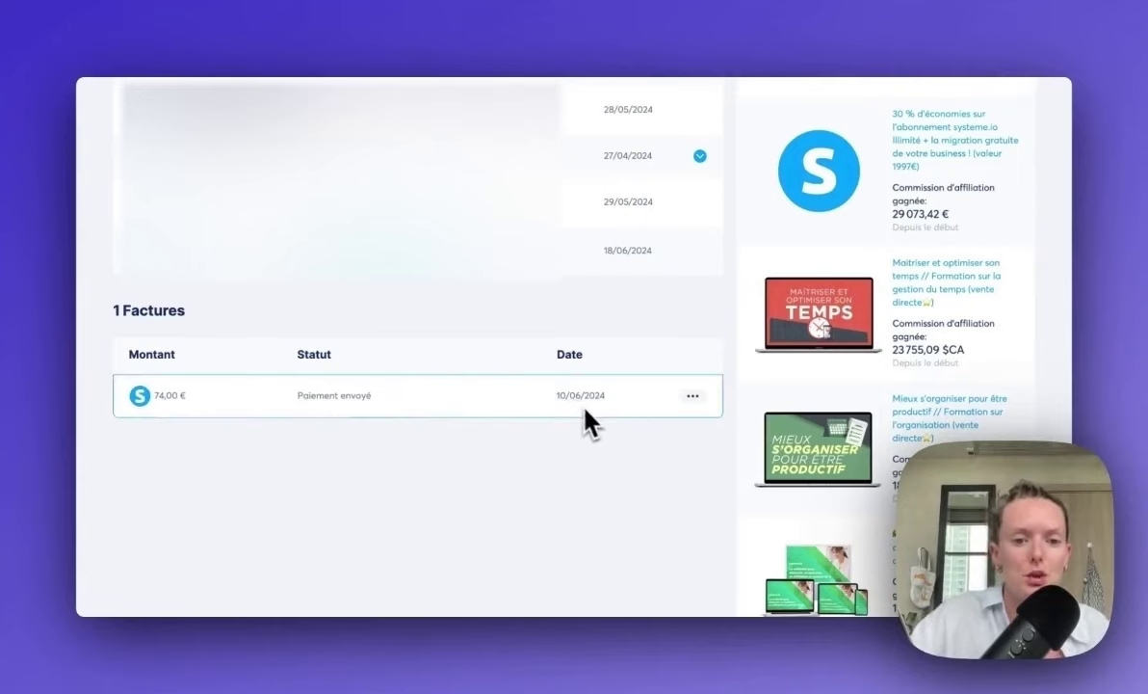
pyautogui.scroll(10, 585, 422)
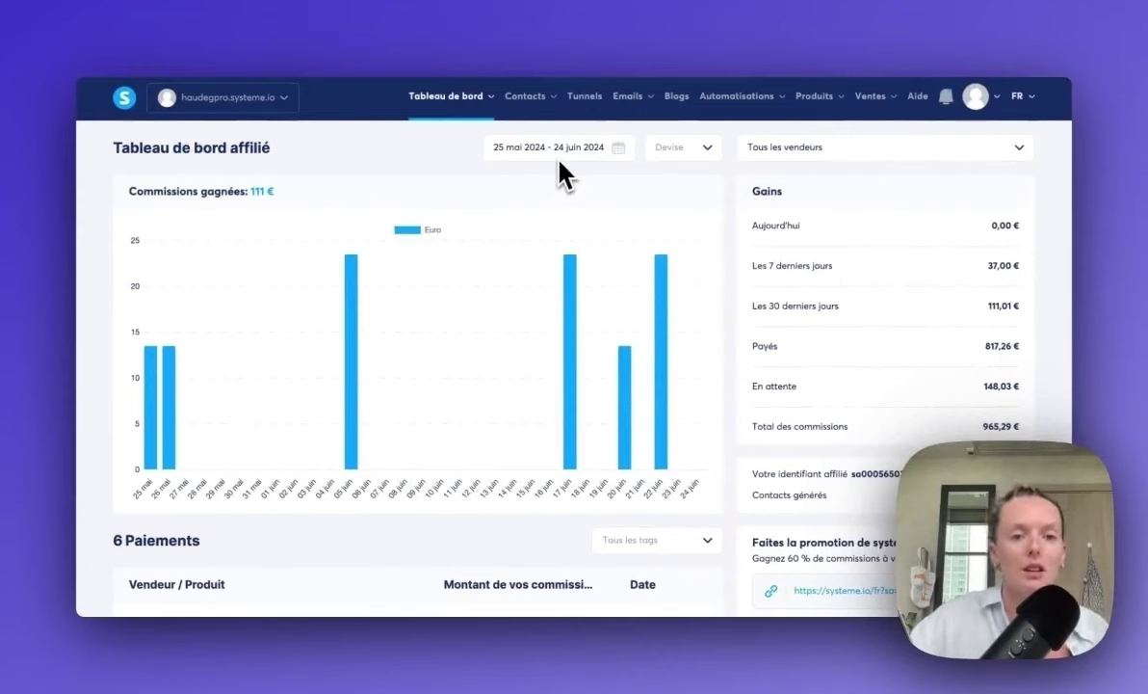
# Step: Open the Tableau de bord étudiant and look through the list of enrolled Formations
pyautogui.moveTo(446, 95)
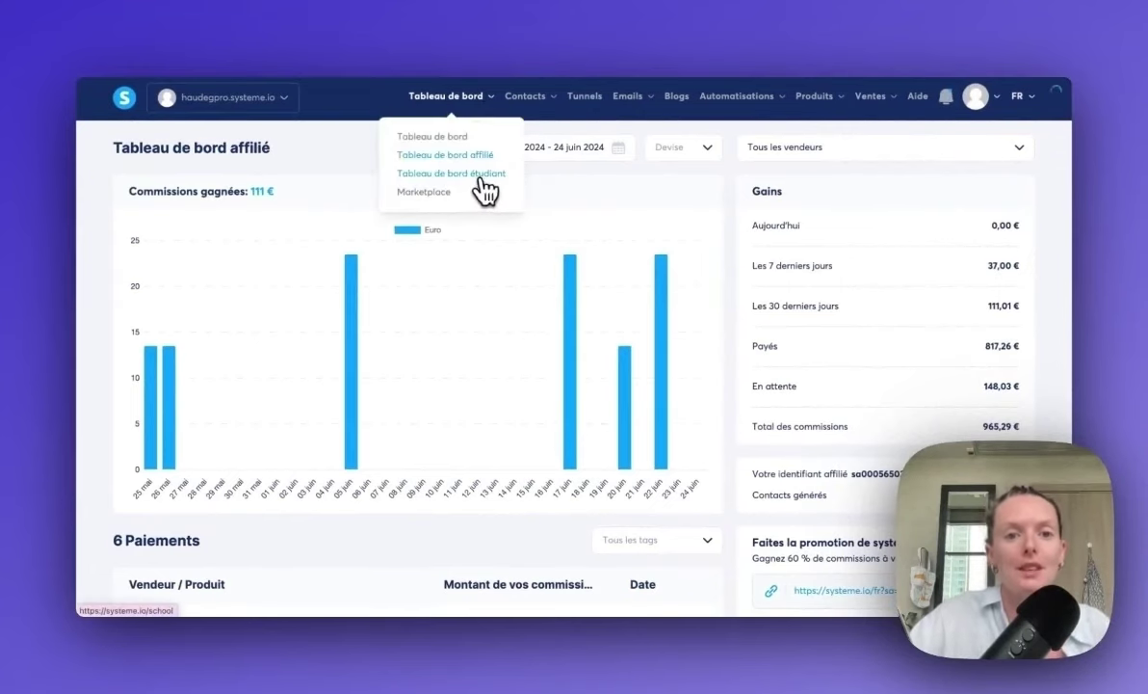
pyautogui.click(382, 175)
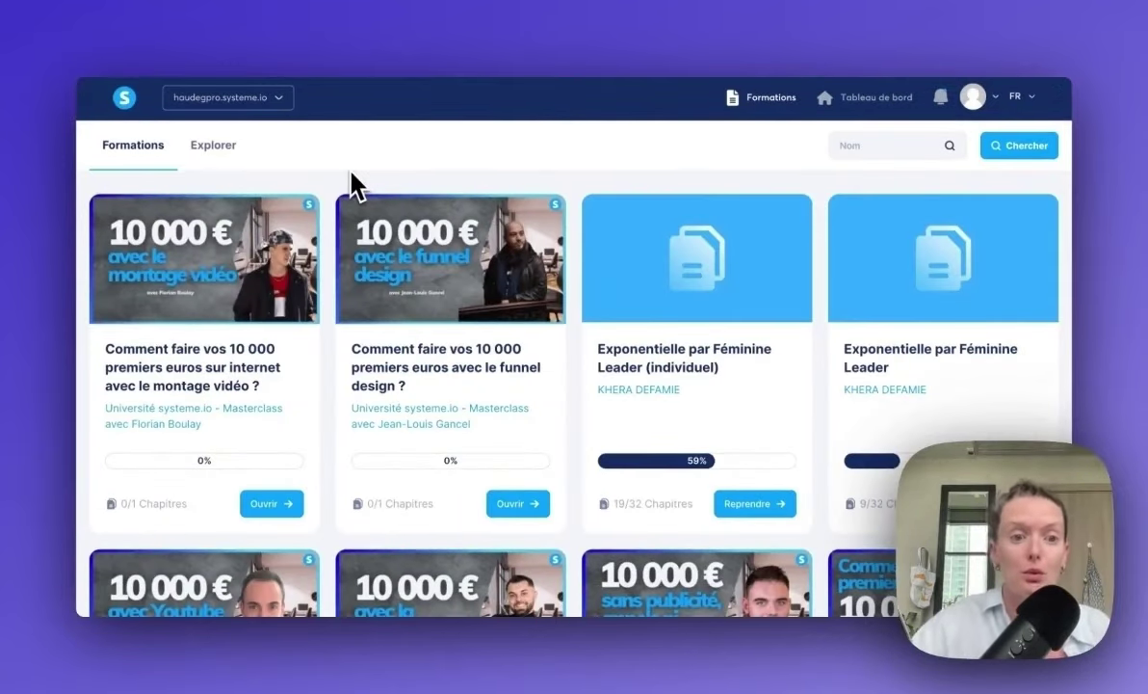
pyautogui.scroll(-5, 353, 185)
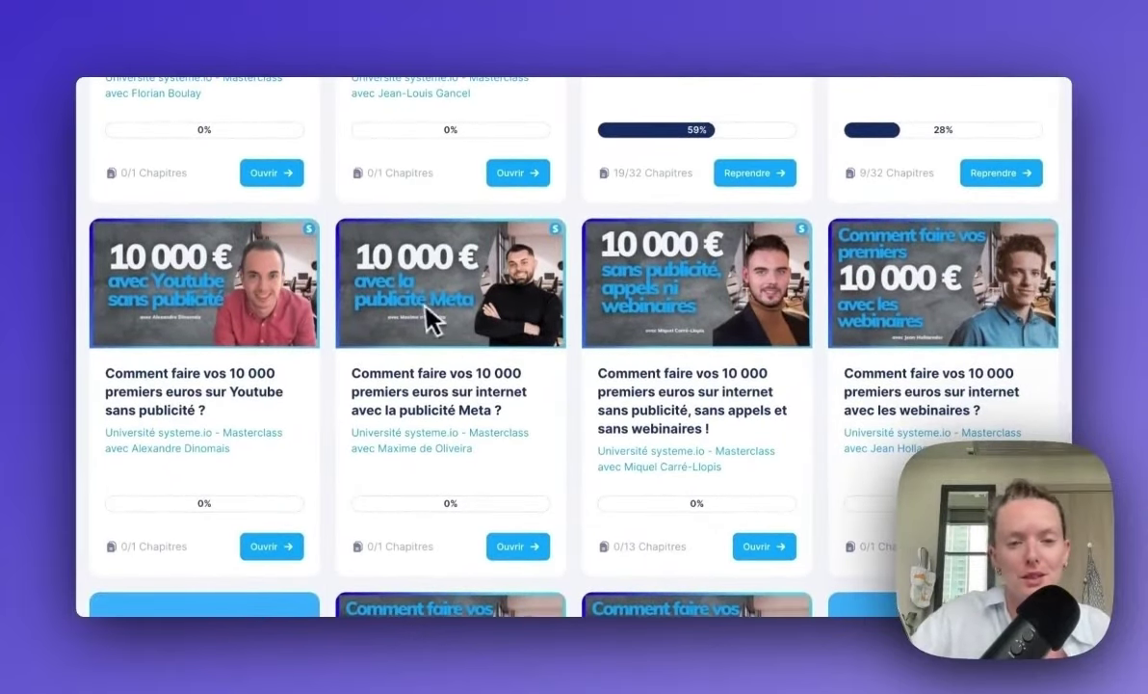
pyautogui.scroll(-3, 428, 318)
pyautogui.scroll(-4, 416, 309)
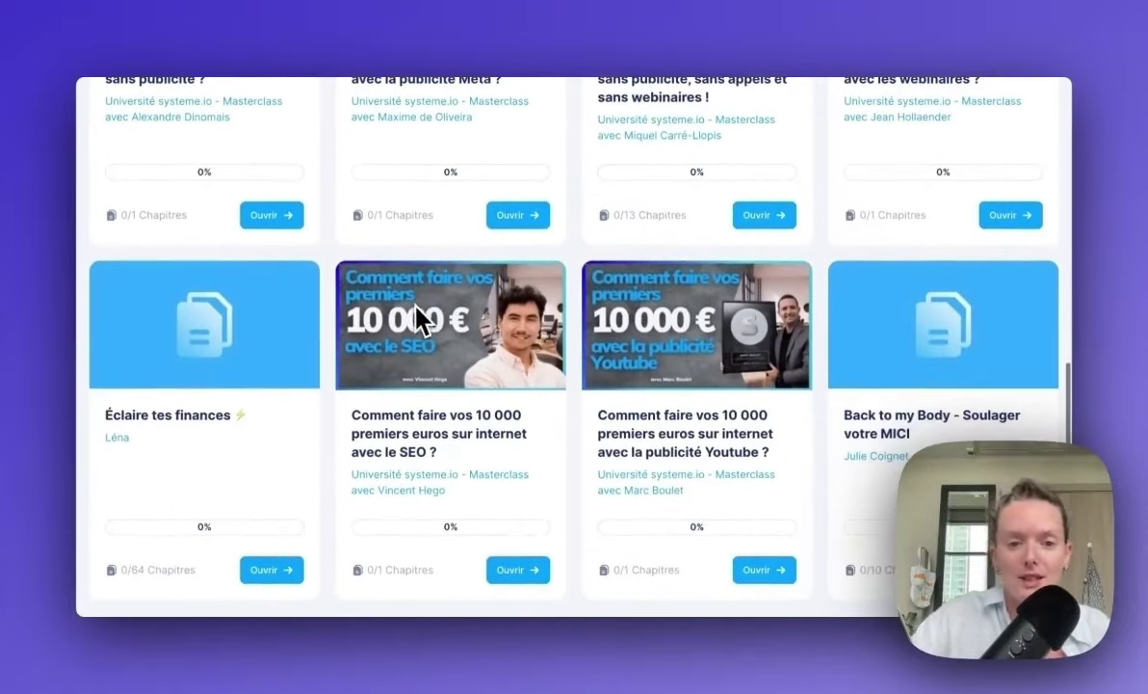
pyautogui.scroll(-1, 416, 305)
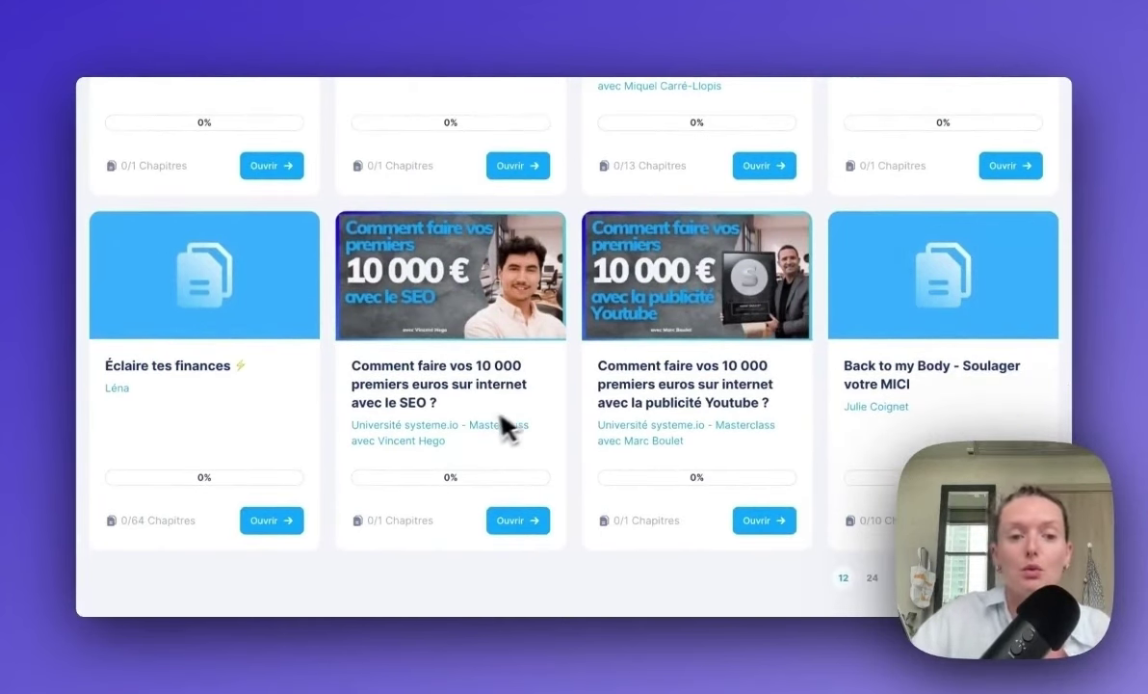
pyautogui.scroll(10, 482, 434)
pyautogui.scroll(5, 479, 421)
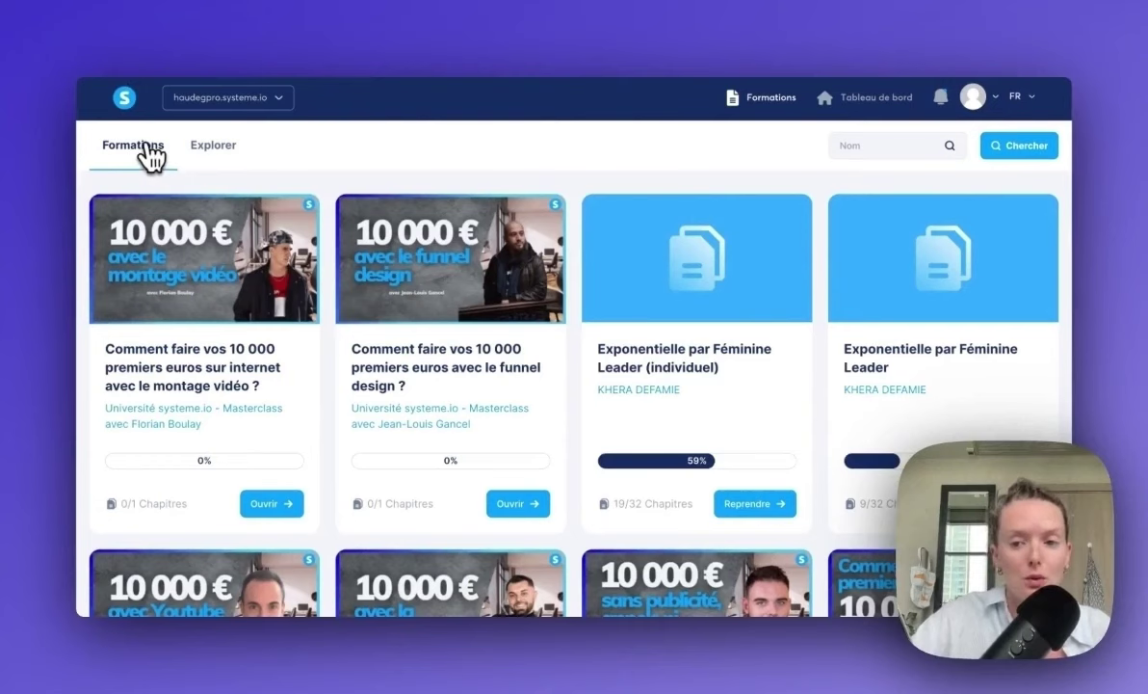
# Step: Open the Explorer section of the student dashboard and look through the available courses
pyautogui.click(210, 153)
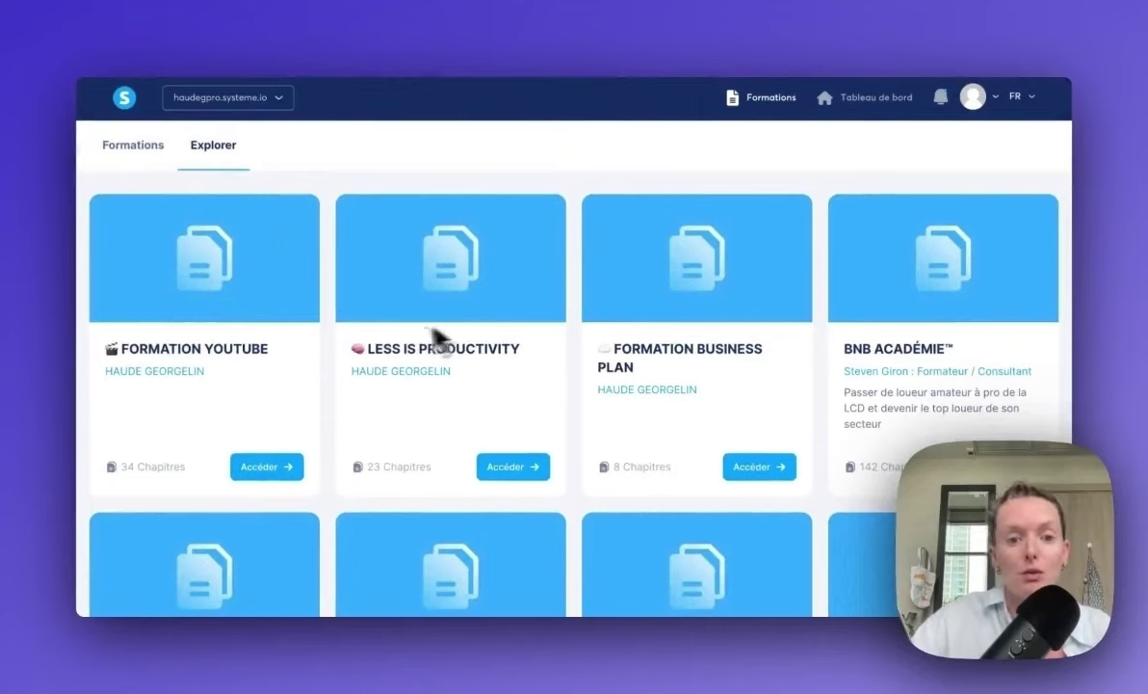
pyautogui.scroll(-6, 594, 349)
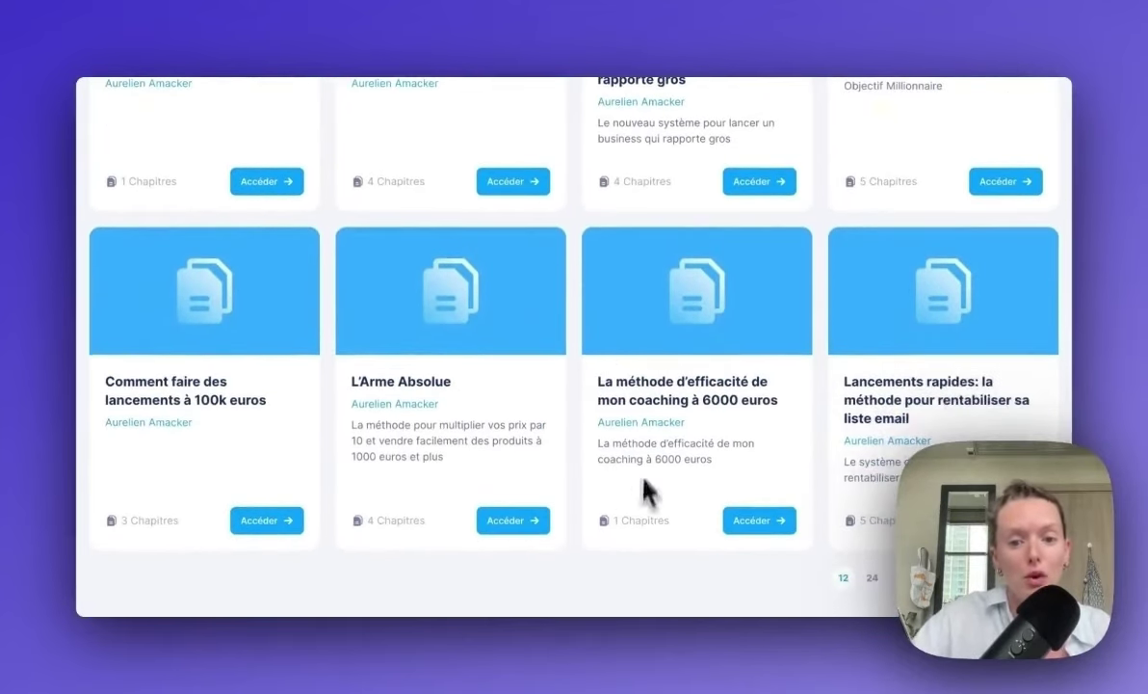
pyautogui.scroll(8, 482, 430)
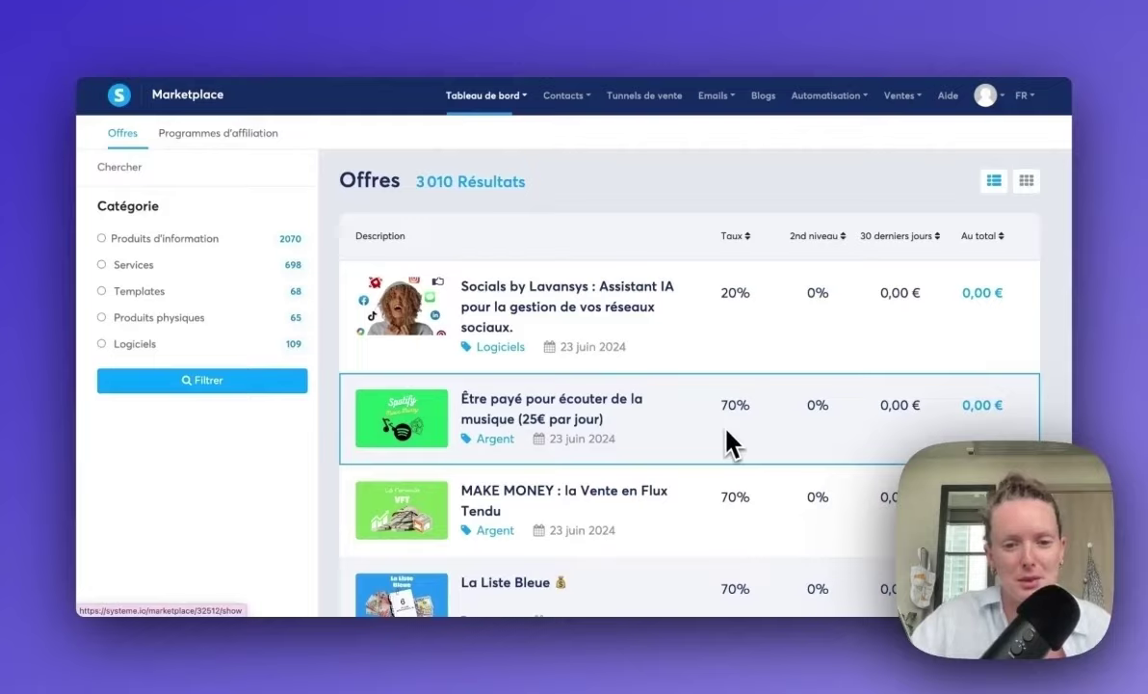
# Step: Browse the list of Offres in the systeme.io Marketplace with their commission rates and categories
pyautogui.scroll(-5, 730, 443)
pyautogui.scroll(-8, 729, 443)
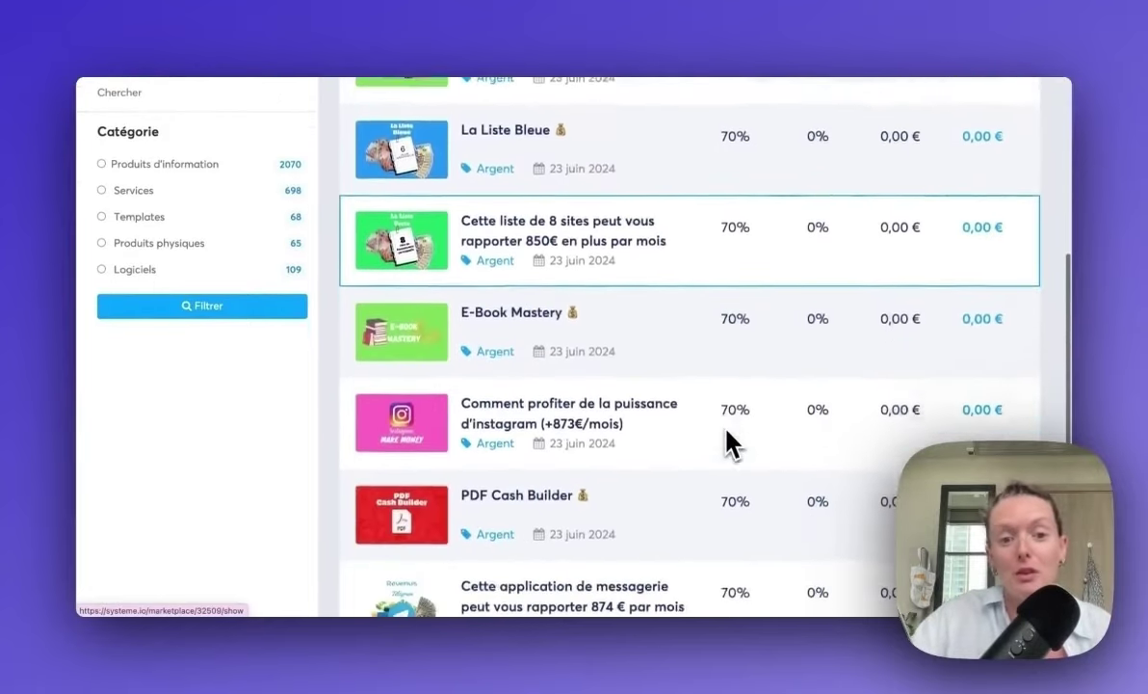
pyautogui.scroll(-2, 730, 443)
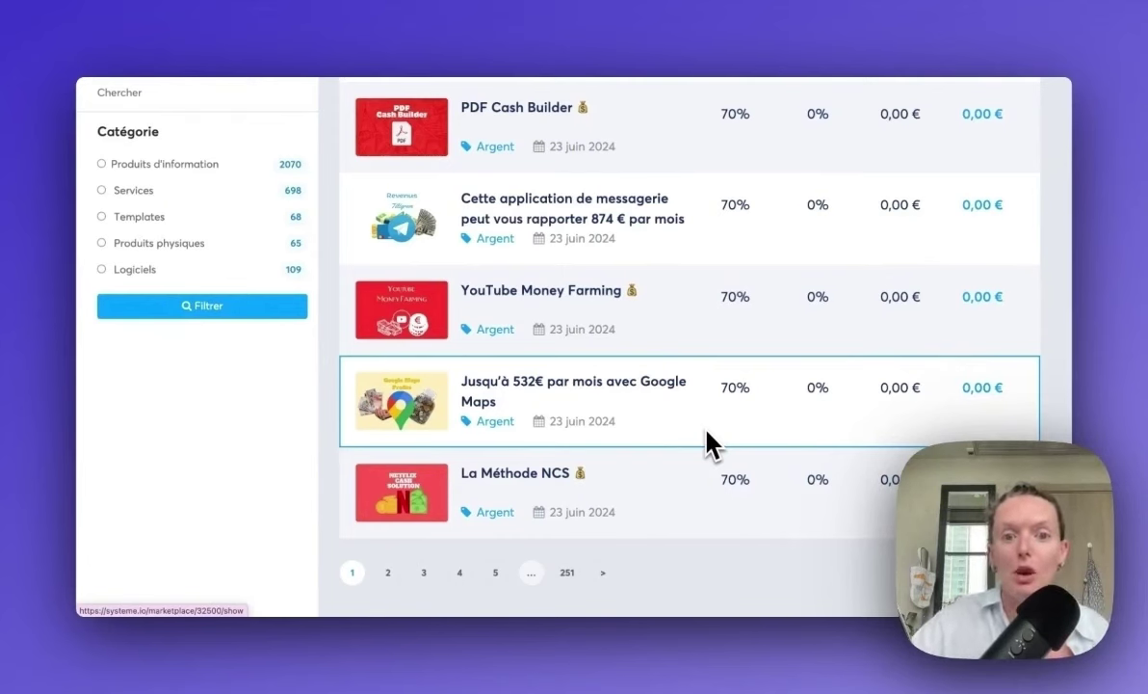
pyautogui.scroll(10, 706, 431)
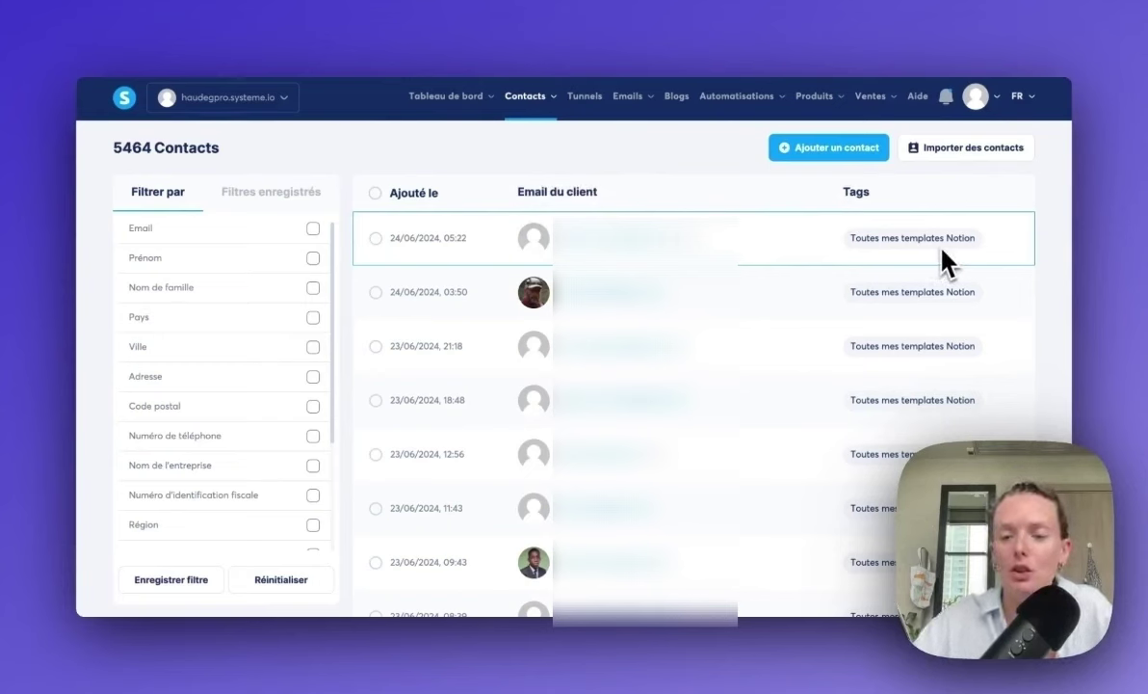
# Step: Open the Ajouter un contact form, review its fields and tag choices, and return to the Contacts list
pyautogui.click(820, 170)
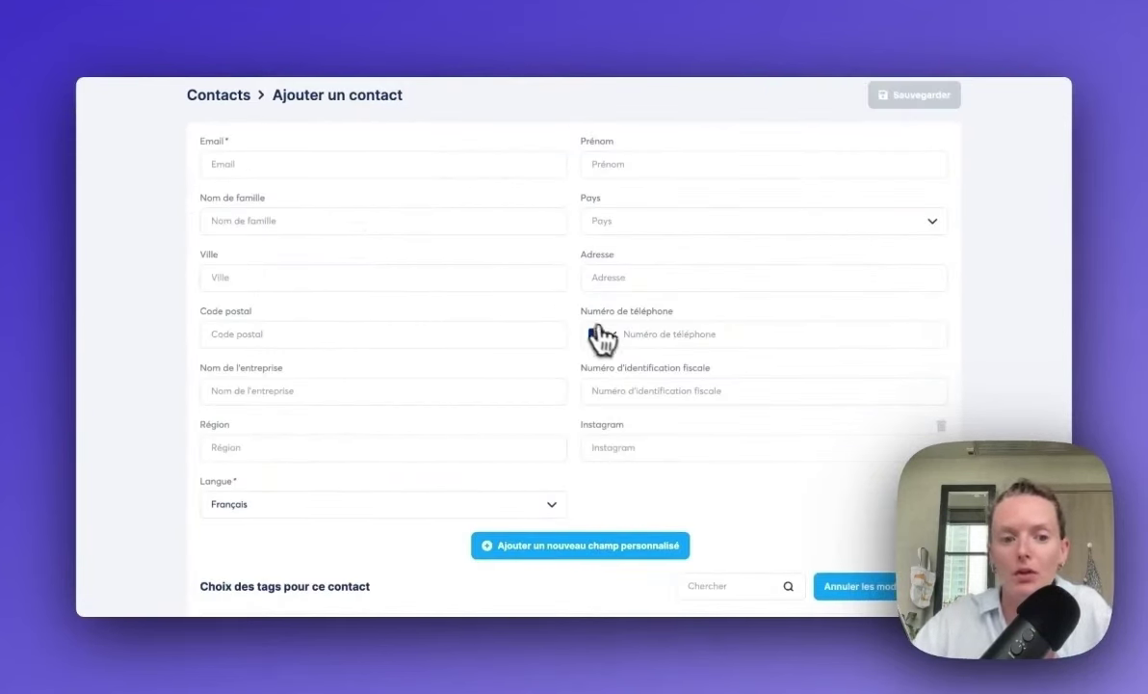
pyautogui.scroll(-2, 605, 342)
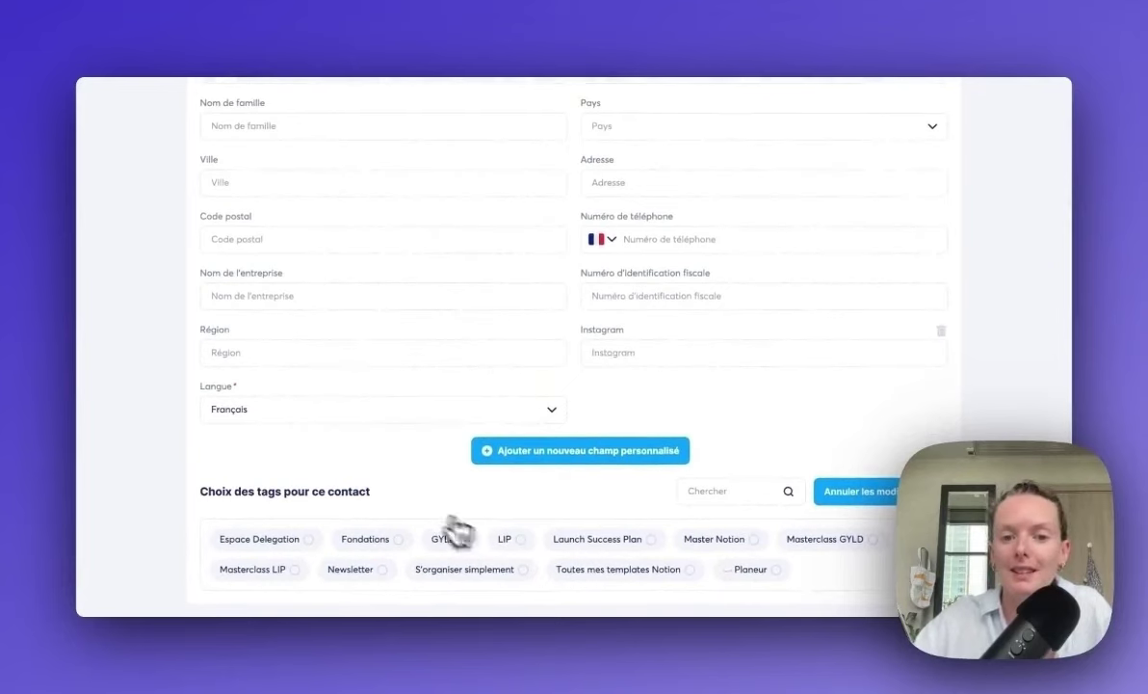
pyautogui.scroll(3, 423, 480)
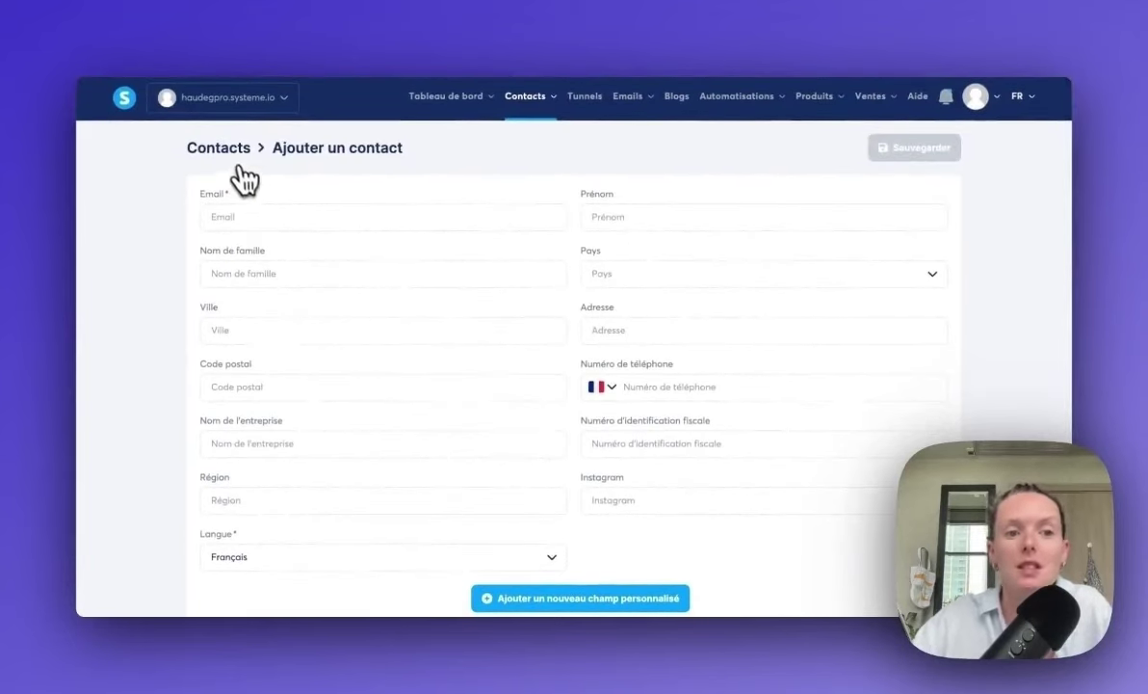
pyautogui.click(232, 157)
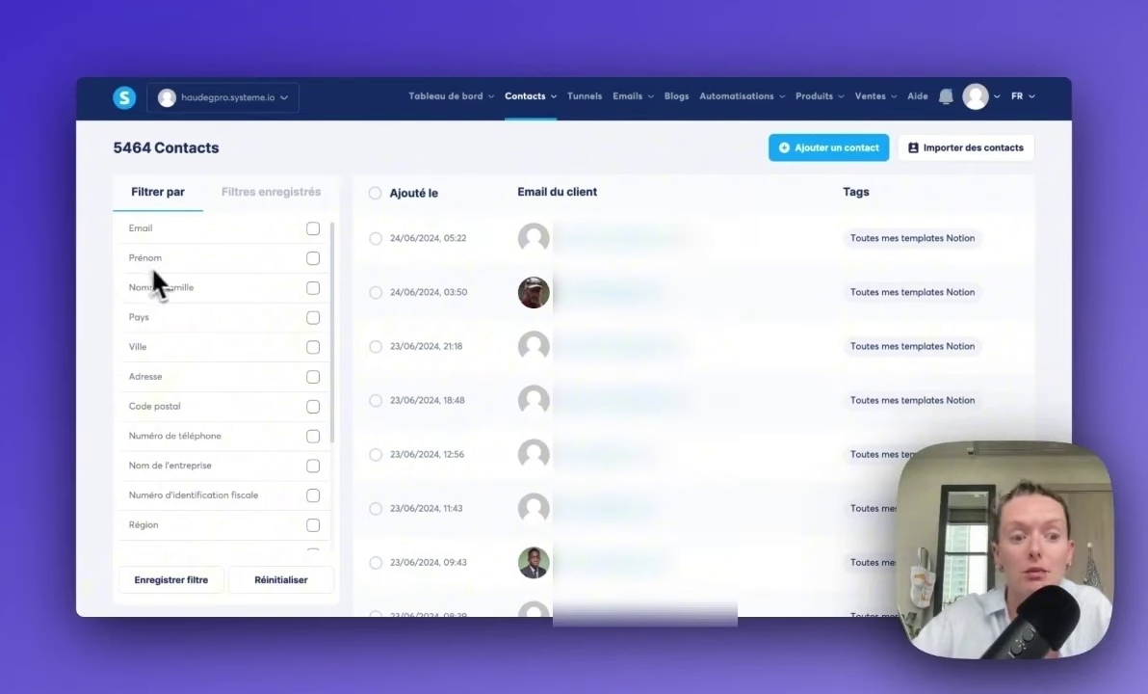
# Step: Examine the matching condition offered by the Email filter on the Contacts list and switch the filter off
pyautogui.scroll(-5, 154, 280)
pyautogui.scroll(5, 169, 277)
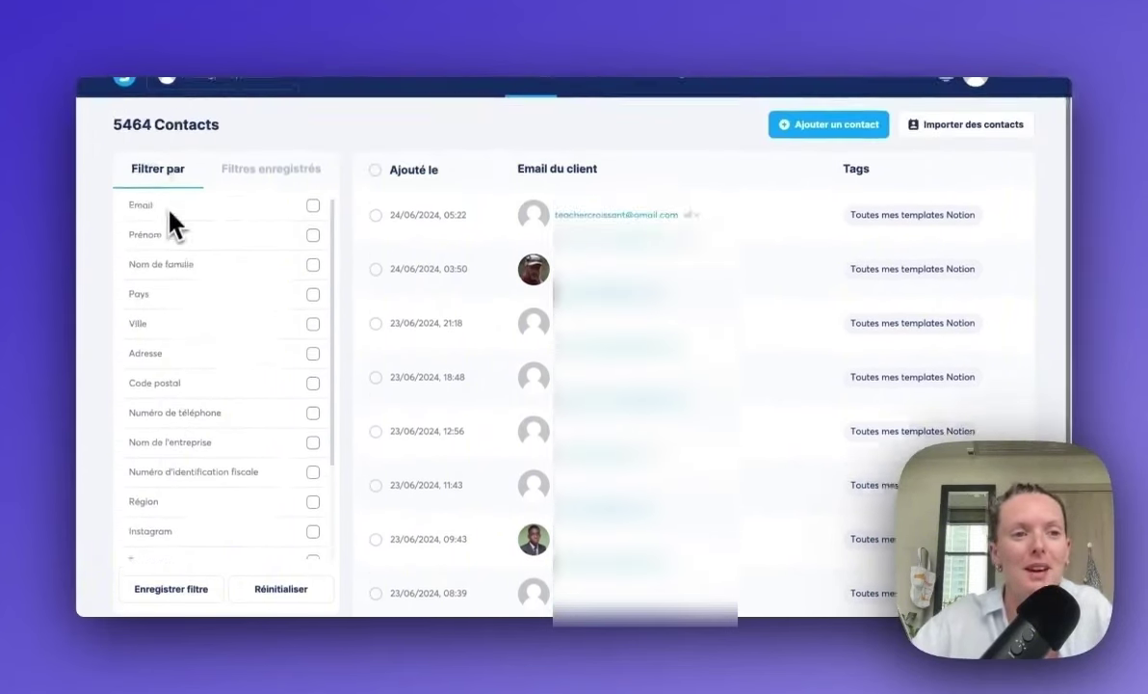
pyautogui.click(313, 228)
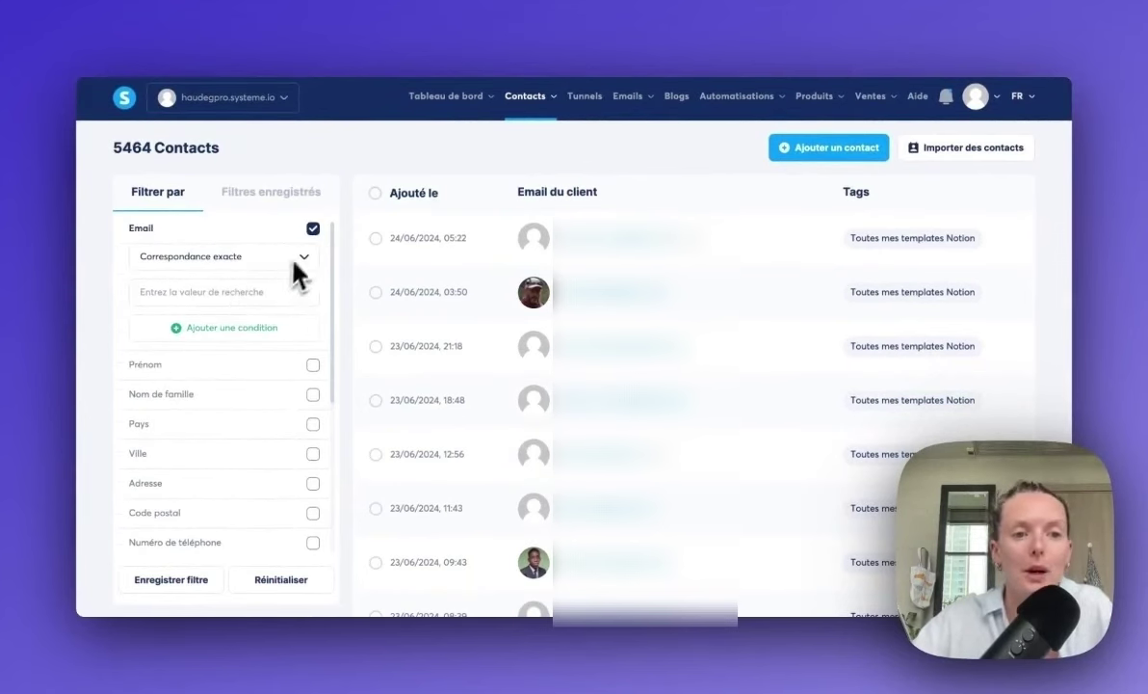
pyautogui.click(313, 229)
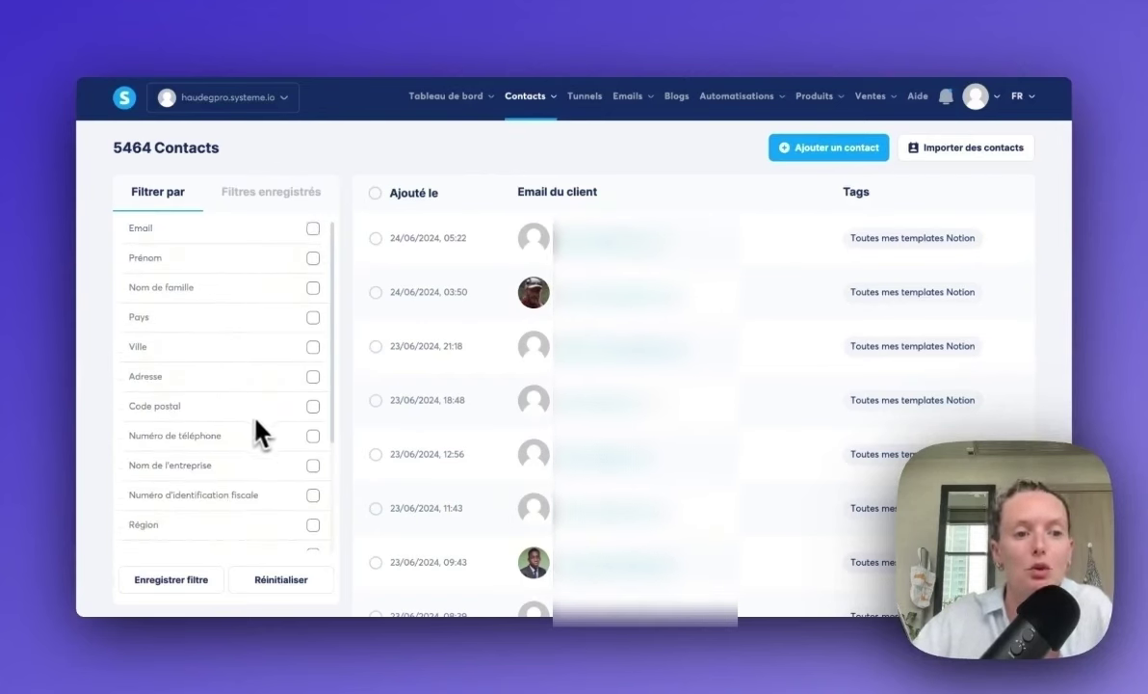
# Step: Filter the contacts by tag, keeping those marked with Fondations
pyautogui.scroll(-1, 251, 434)
pyautogui.scroll(-3, 253, 436)
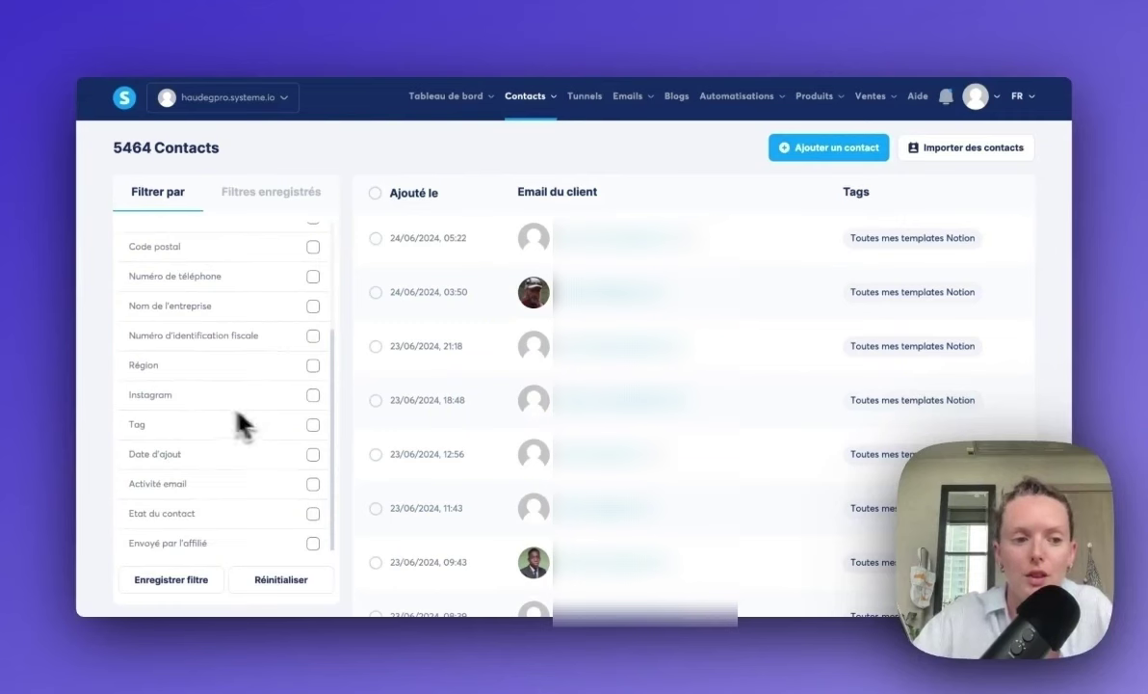
pyautogui.click(313, 427)
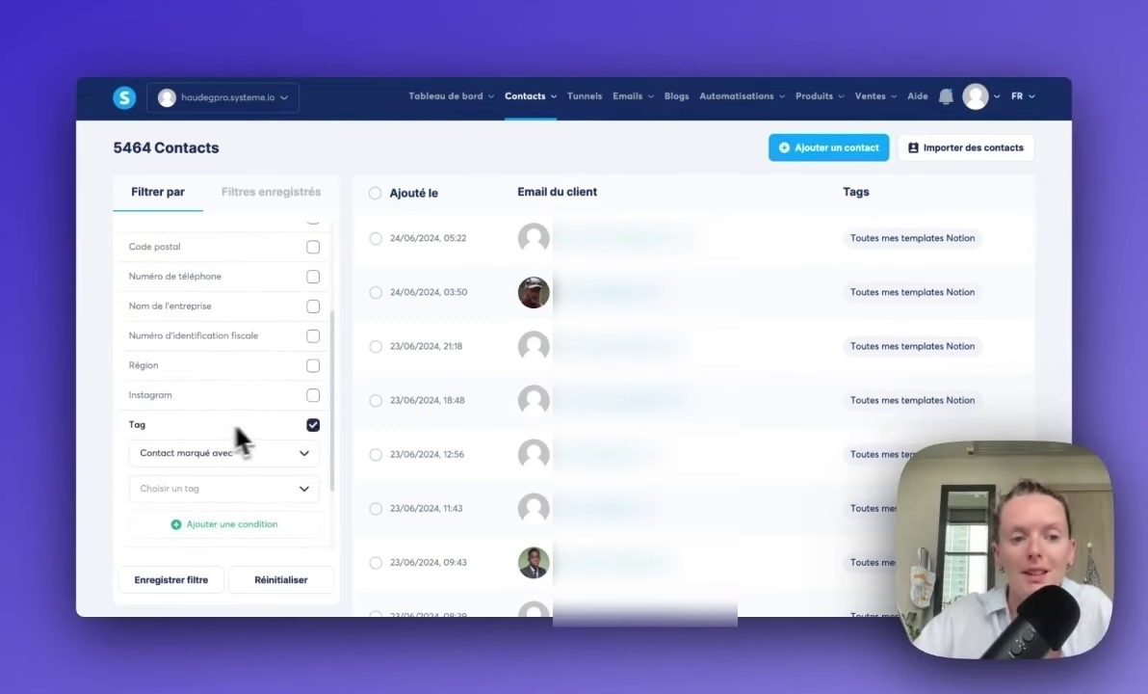
pyautogui.scroll(-2, 241, 440)
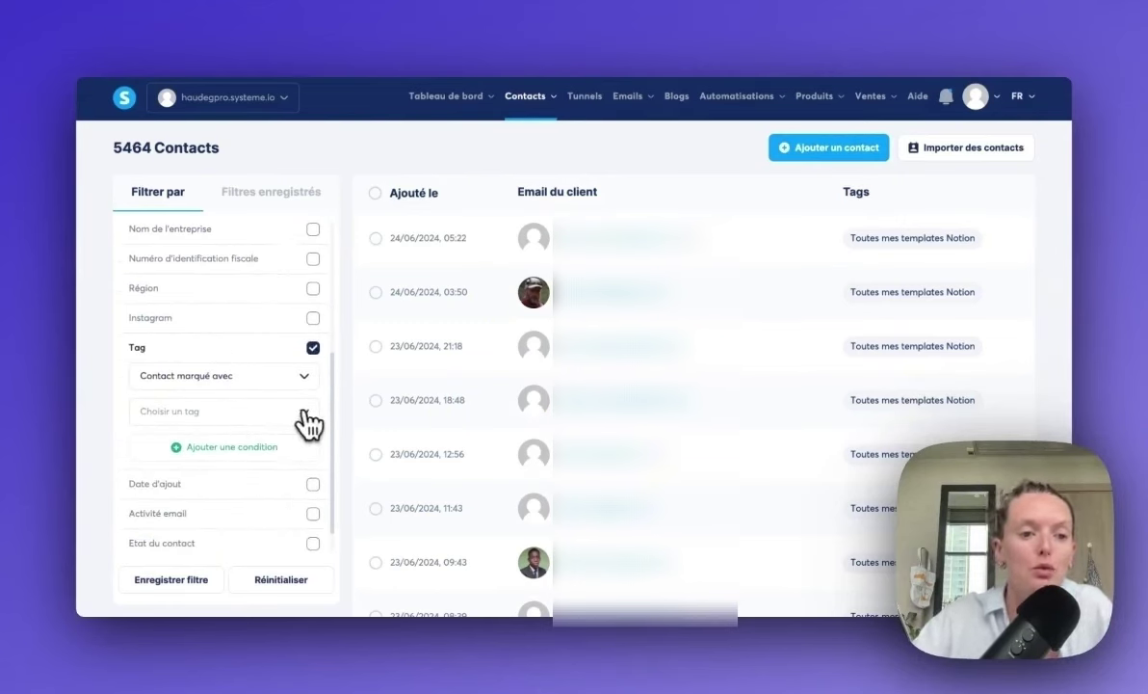
pyautogui.click(304, 413)
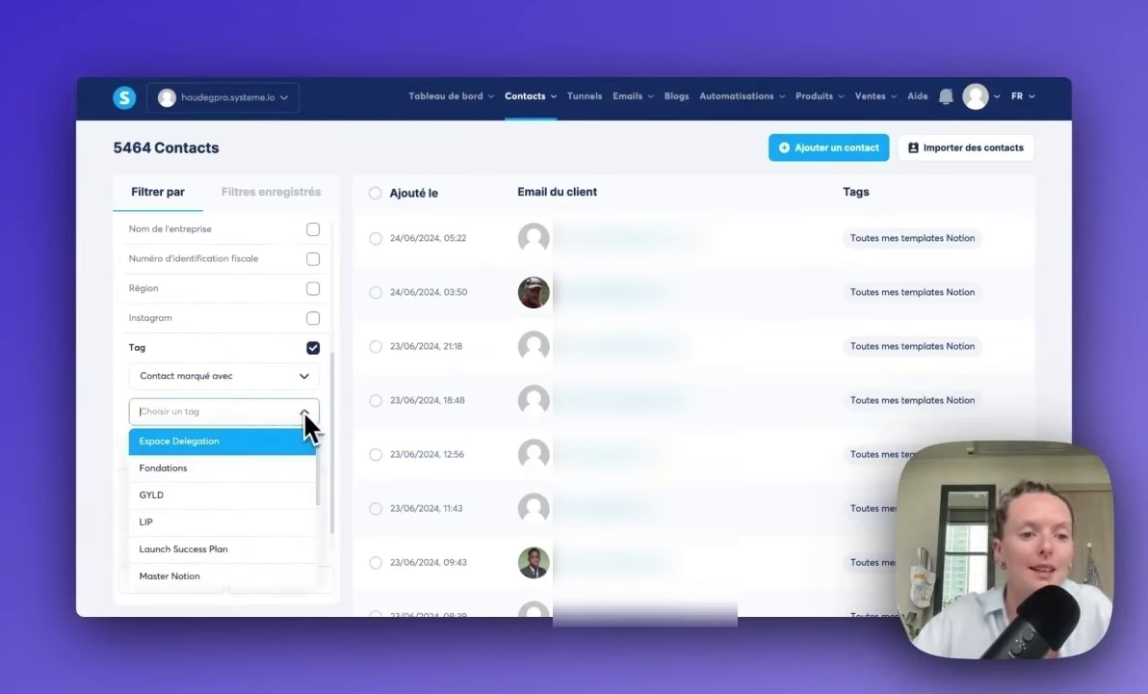
pyautogui.click(239, 469)
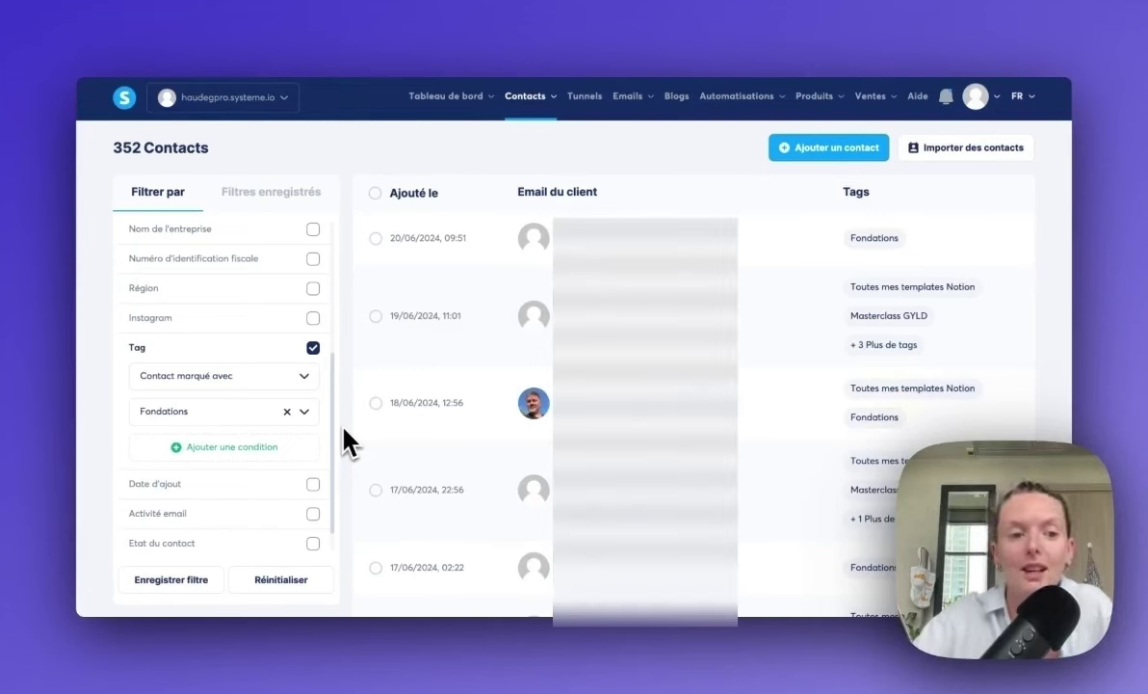
# Step: Add a second Tag condition that keeps only contacts also marked with Masterclass LIP
pyautogui.click(223, 449)
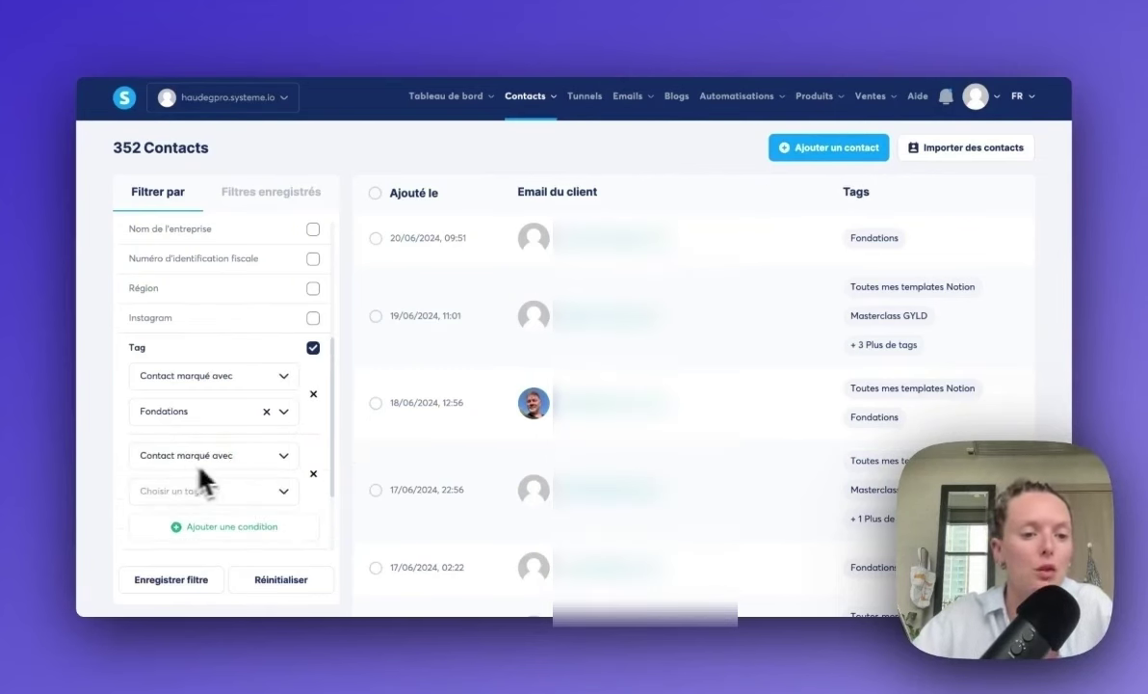
pyautogui.click(280, 490)
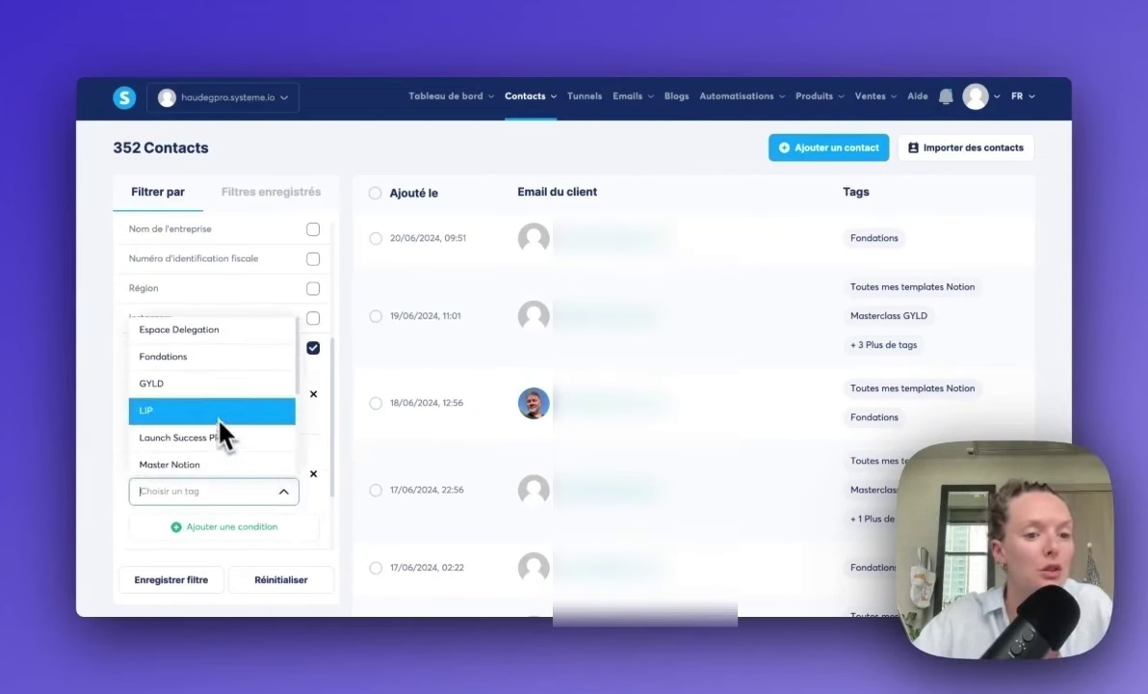
pyautogui.scroll(-1, 236, 405)
pyautogui.scroll(-1, 236, 406)
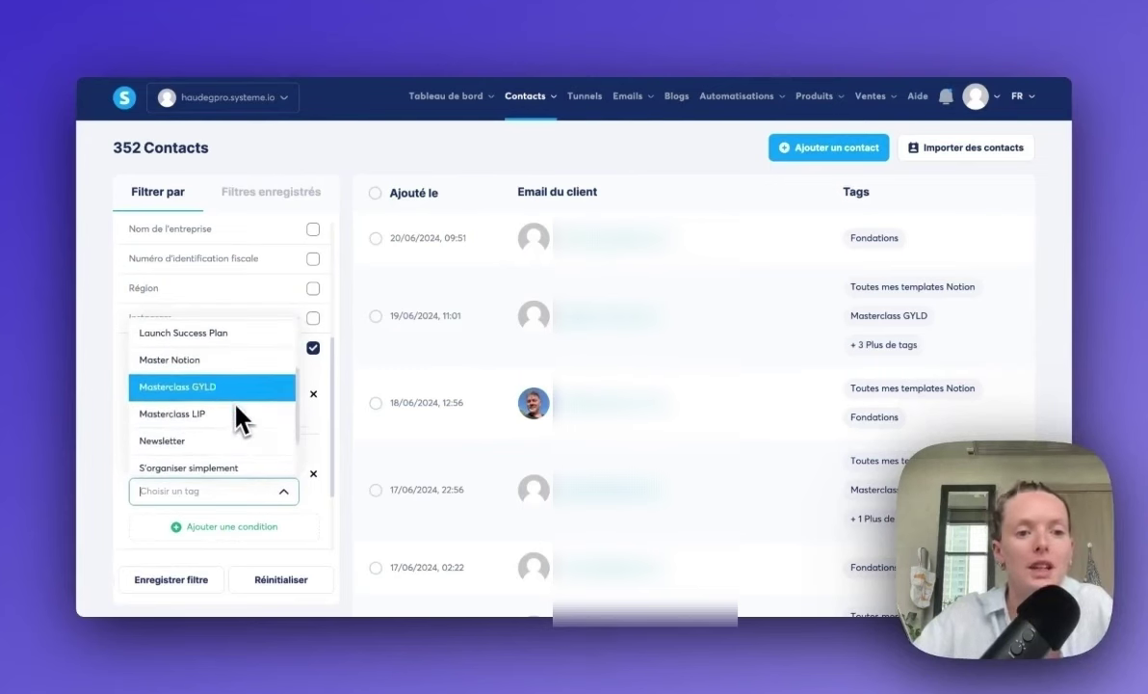
pyautogui.click(216, 428)
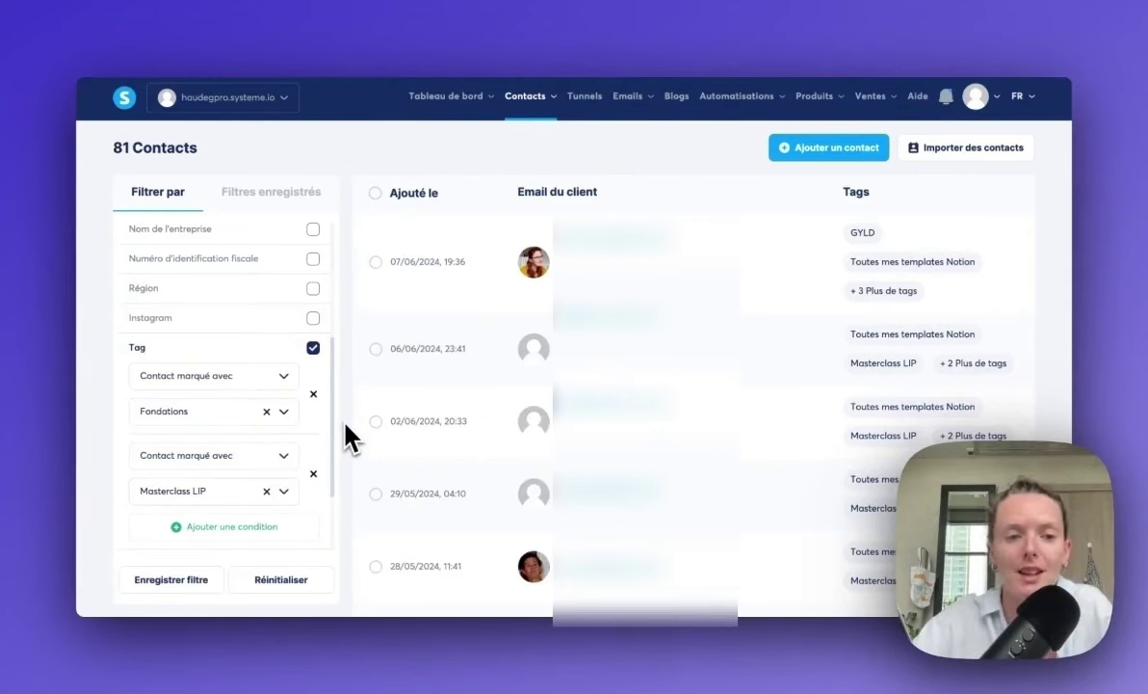
# Step: Turn off the Tag filter and examine the date conditions offered by the Date d'ajout filter
pyautogui.scroll(-1, 314, 351)
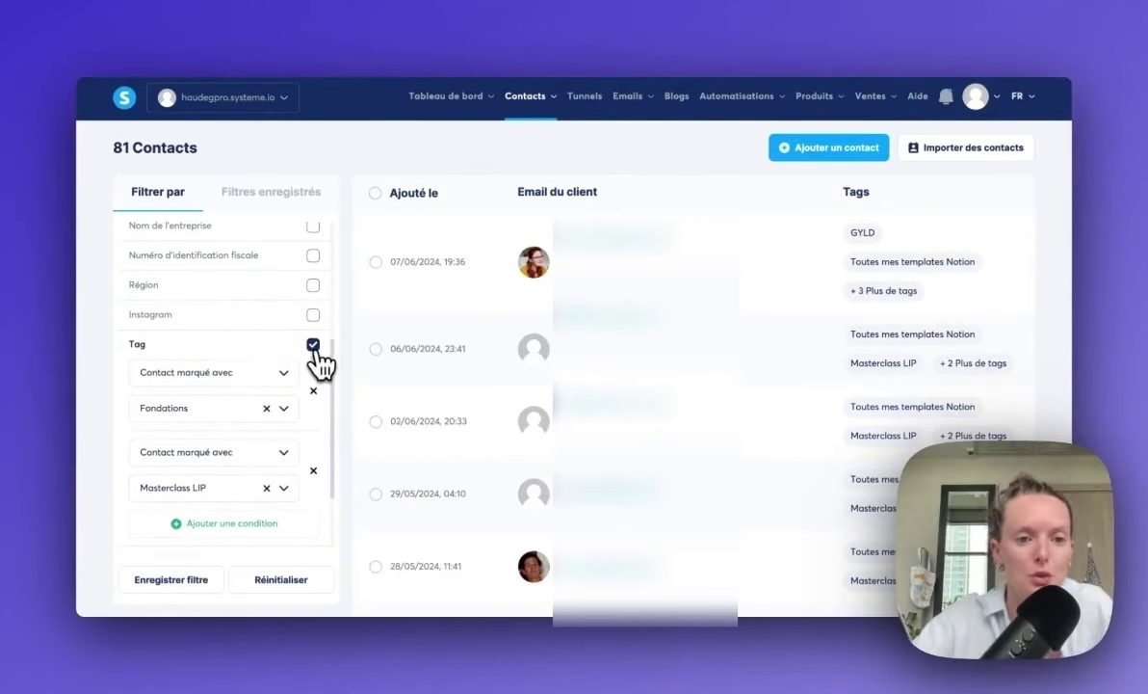
pyautogui.click(313, 343)
pyautogui.scroll(-1, 226, 448)
pyautogui.click(312, 451)
pyautogui.scroll(-1, 273, 472)
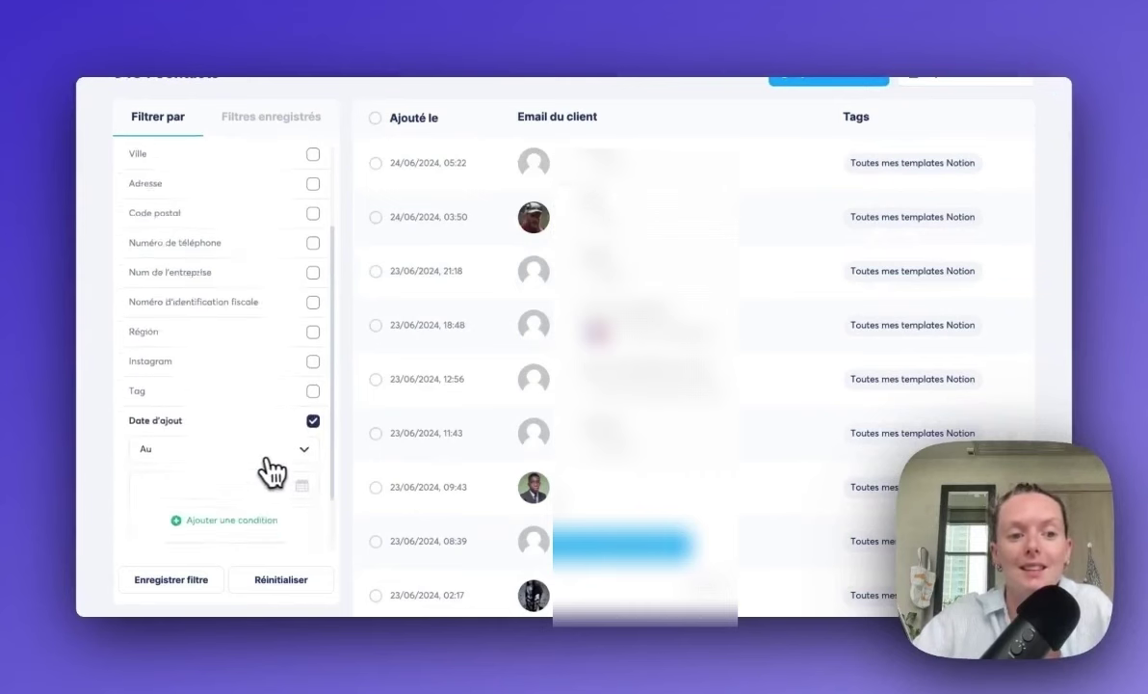
pyautogui.scroll(-1, 260, 462)
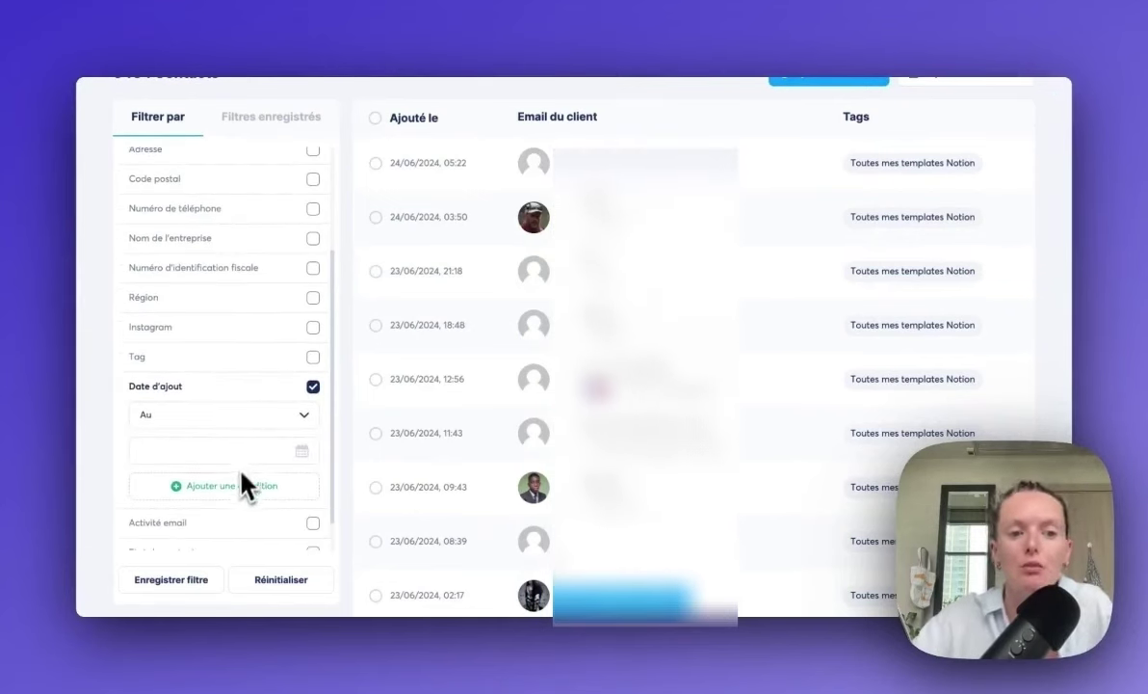
pyautogui.click(303, 421)
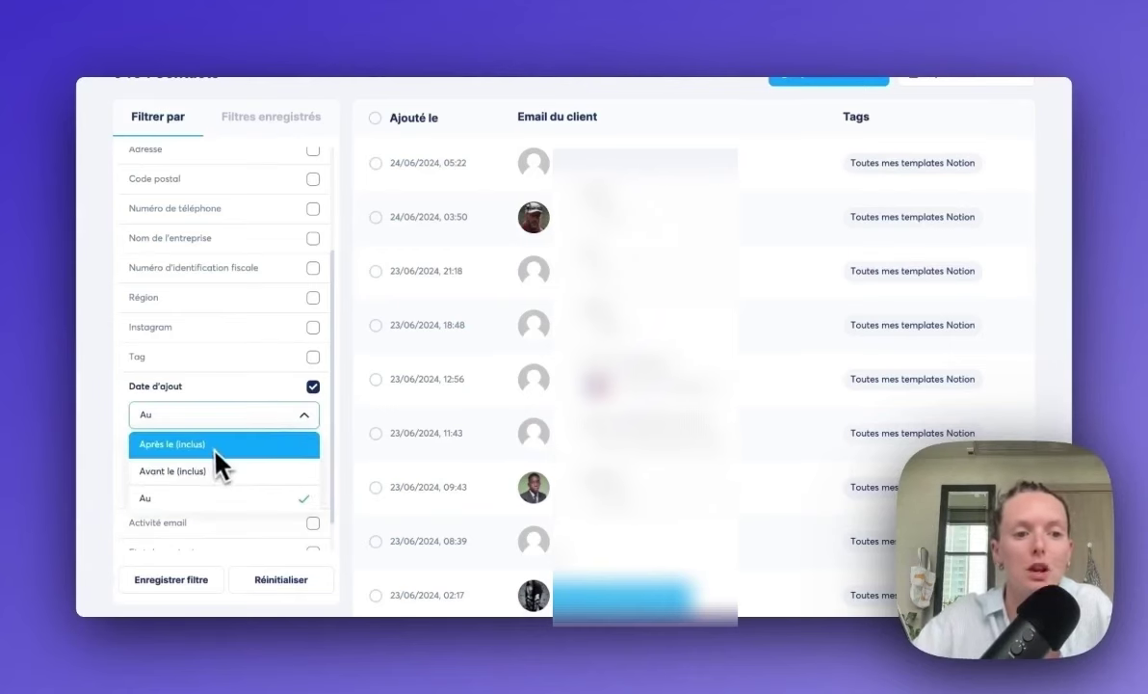
pyautogui.click(341, 468)
pyautogui.scroll(-2, 339, 460)
pyautogui.click(313, 361)
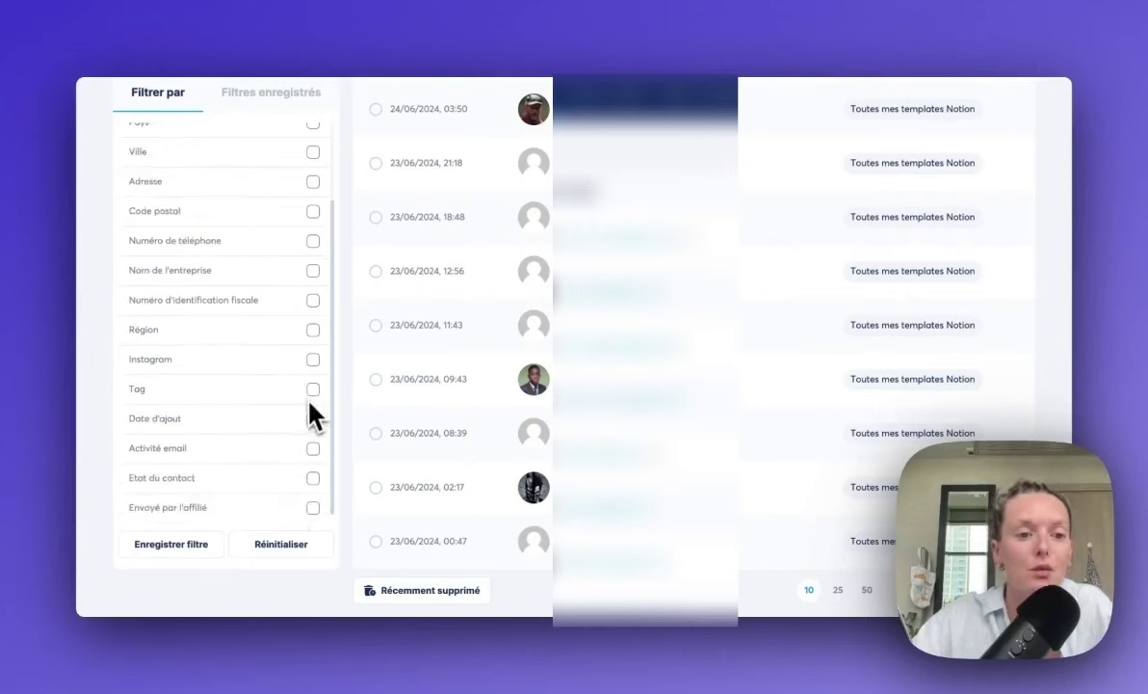
# Step: Examine the Activité email filter's inactivity date option and the status choices of the Etat du contact filter
pyautogui.click(313, 449)
pyautogui.scroll(-1, 307, 453)
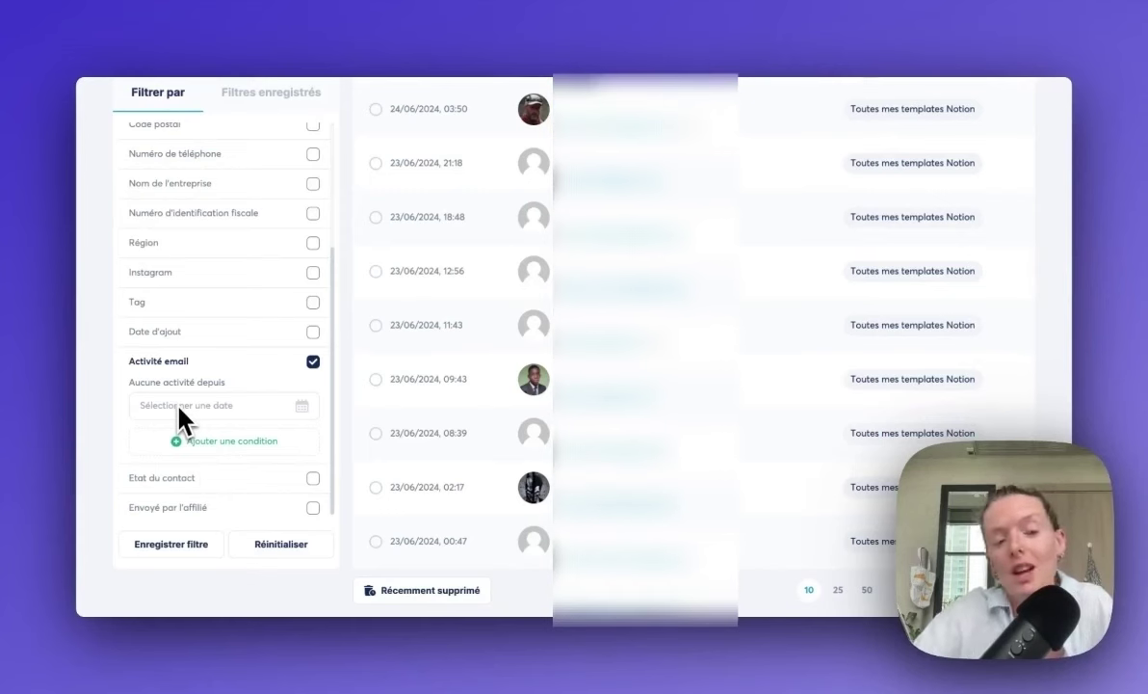
pyautogui.click(314, 362)
pyautogui.click(313, 407)
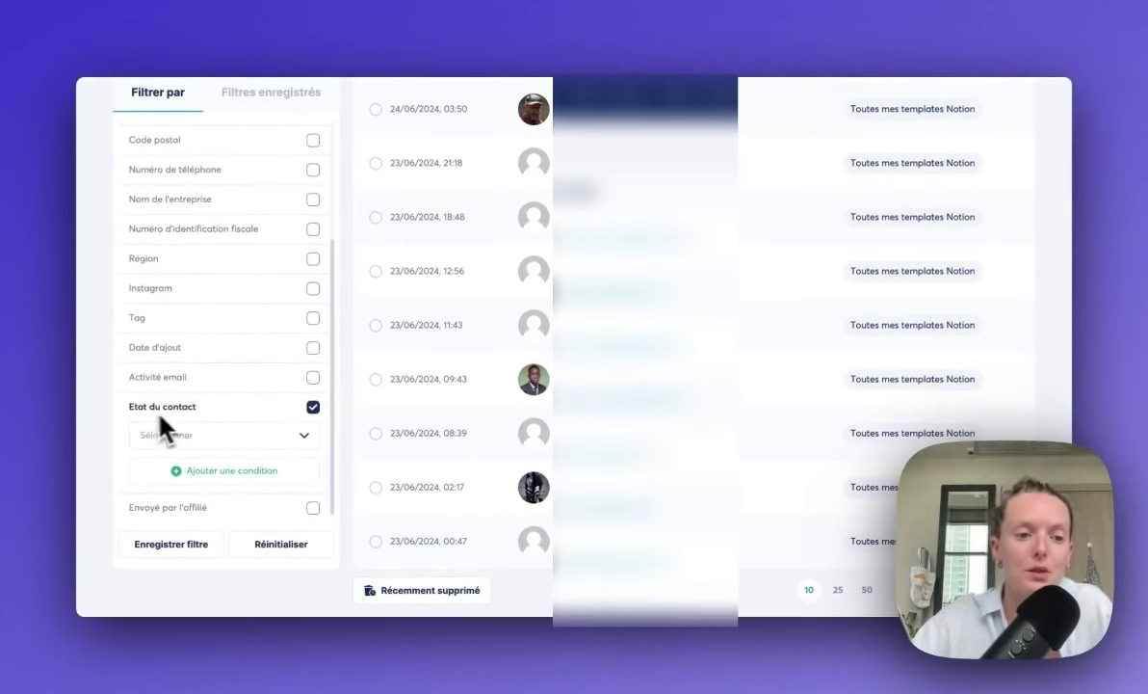
pyautogui.click(287, 437)
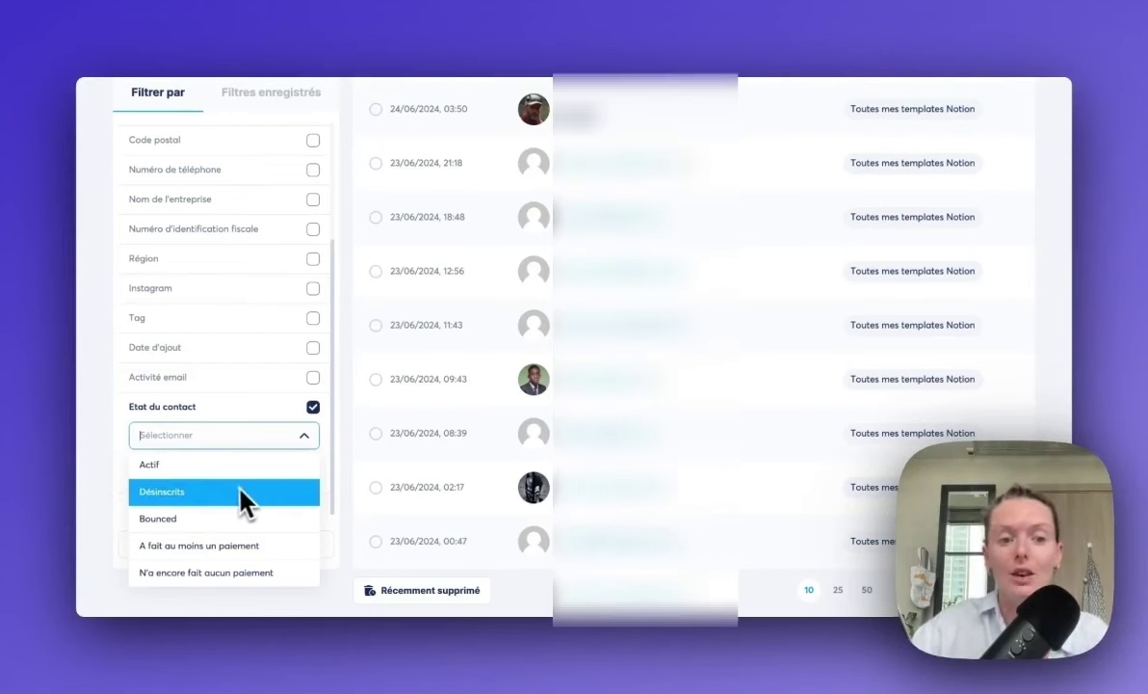
pyautogui.click(349, 487)
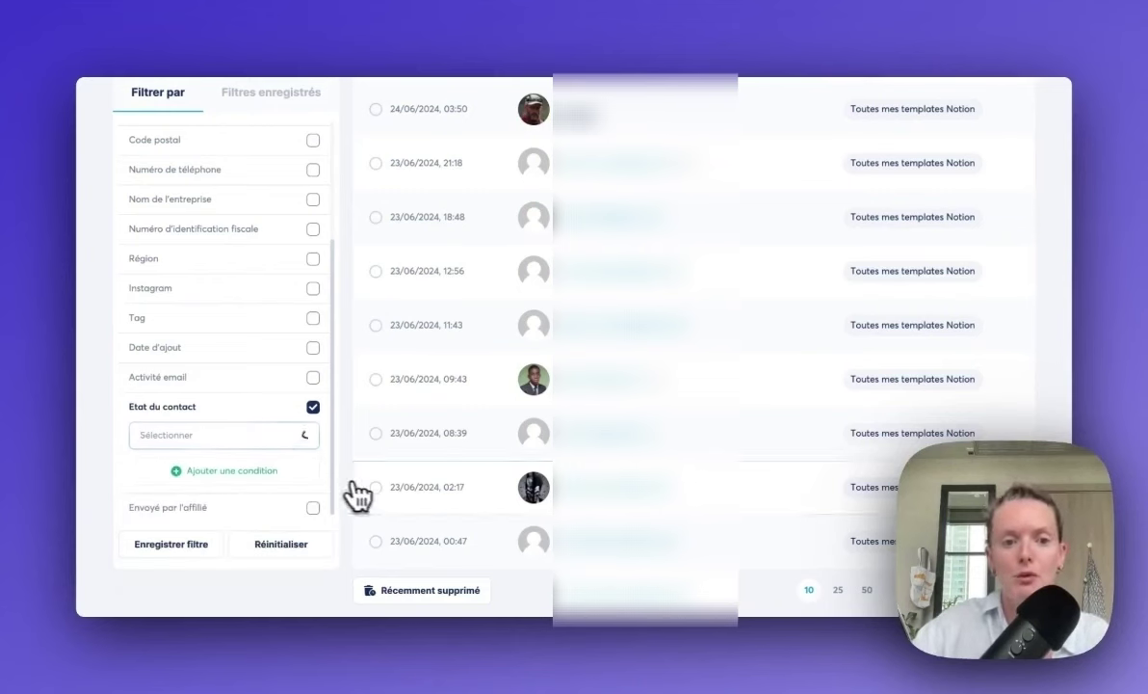
# Step: Select the contact added on 23/06/2024 at 02:17 and view the bulk tag actions
pyautogui.click(375, 486)
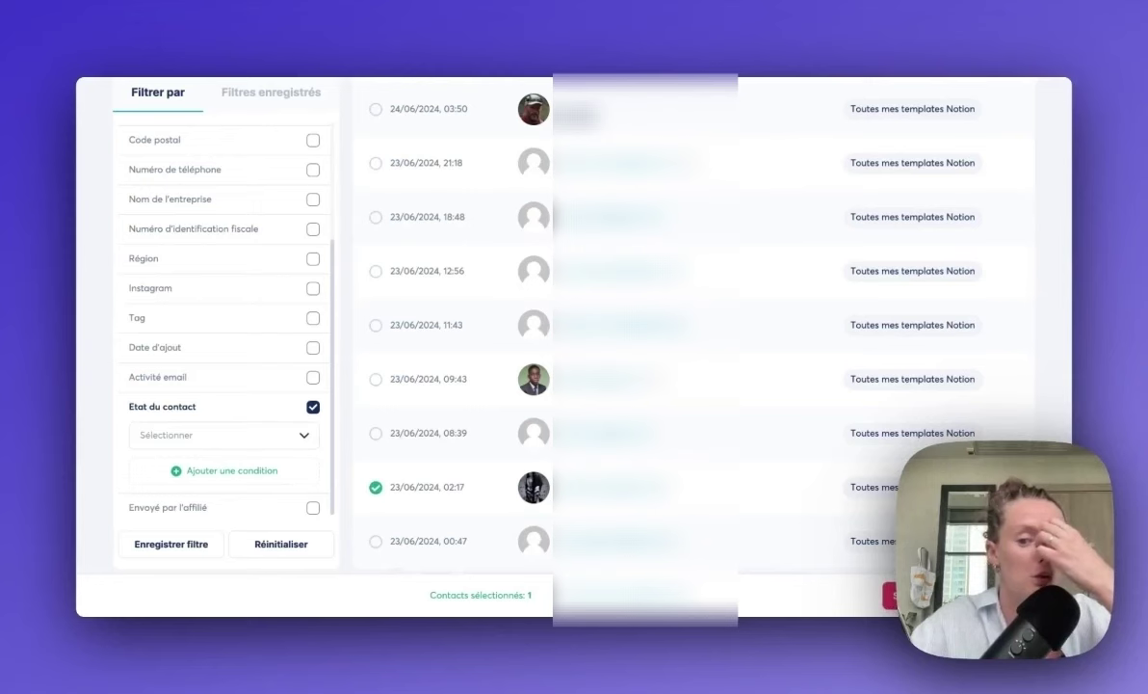
pyautogui.click(1021, 486)
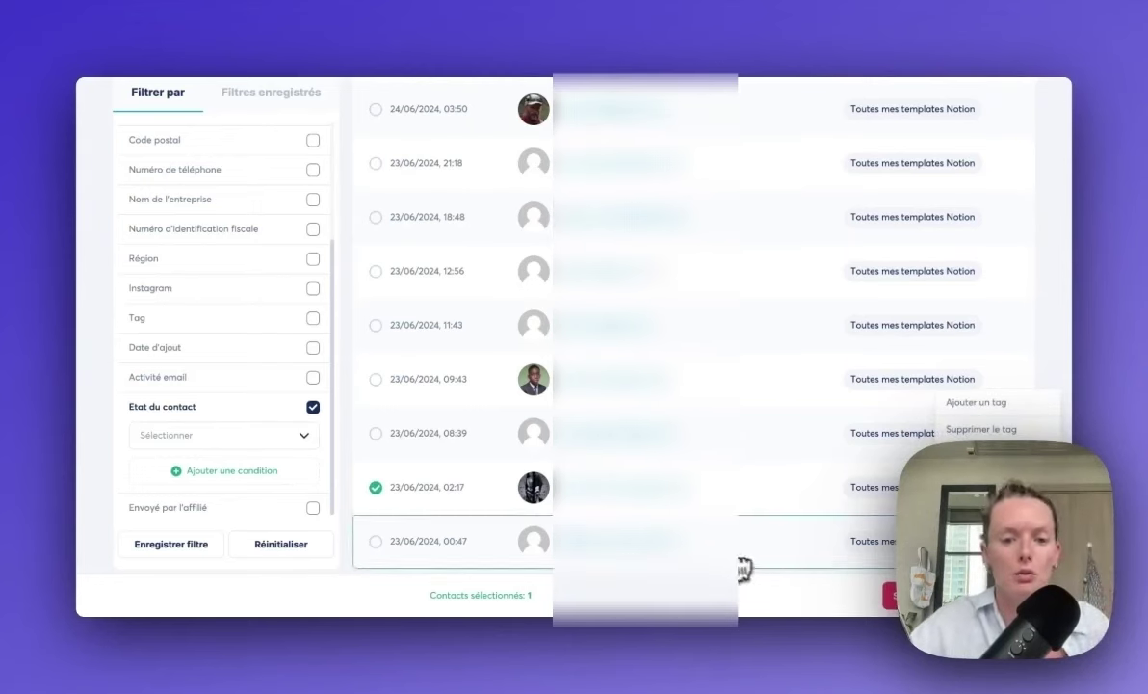
# Step: Reset the contact filters and enable the Envoyé par l'affilié filter
pyautogui.click(239, 536)
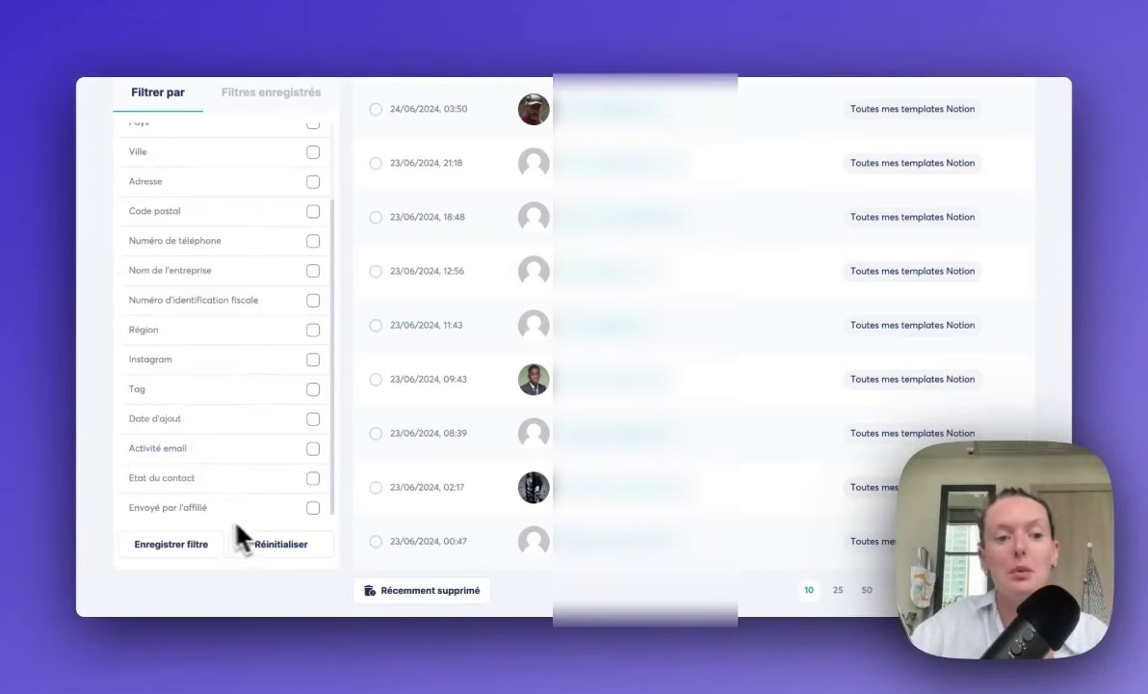
pyautogui.click(314, 507)
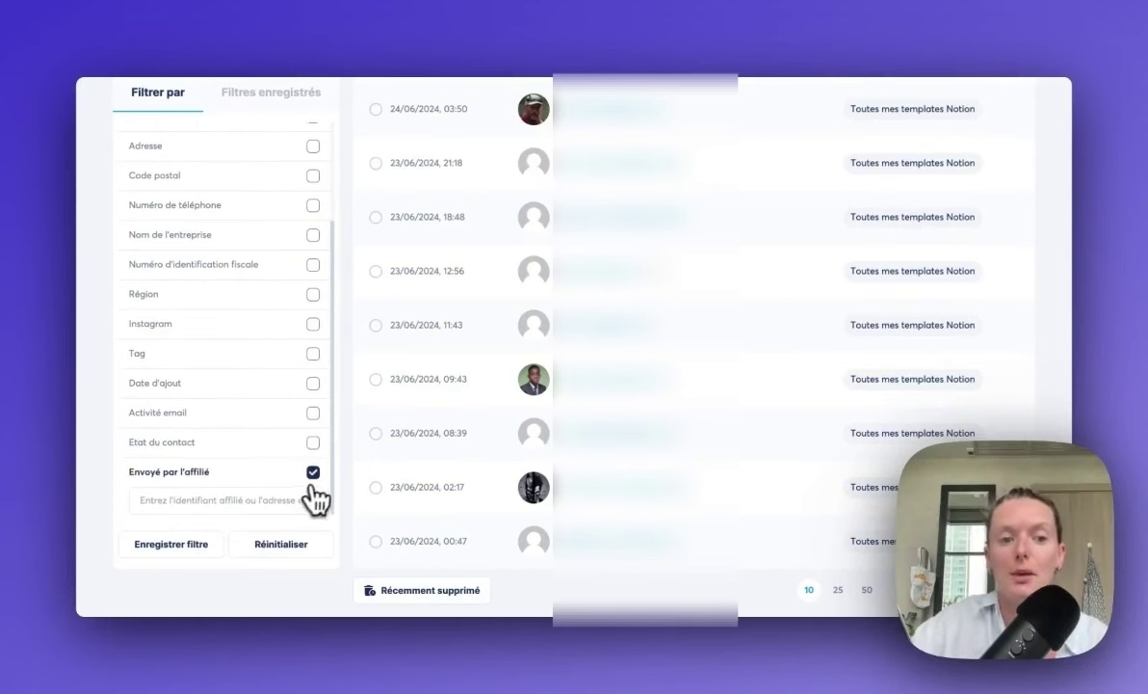
# Step: Turn off the Envoyé par l'affilié filter and return to the start of the contact filter list
pyautogui.click(313, 472)
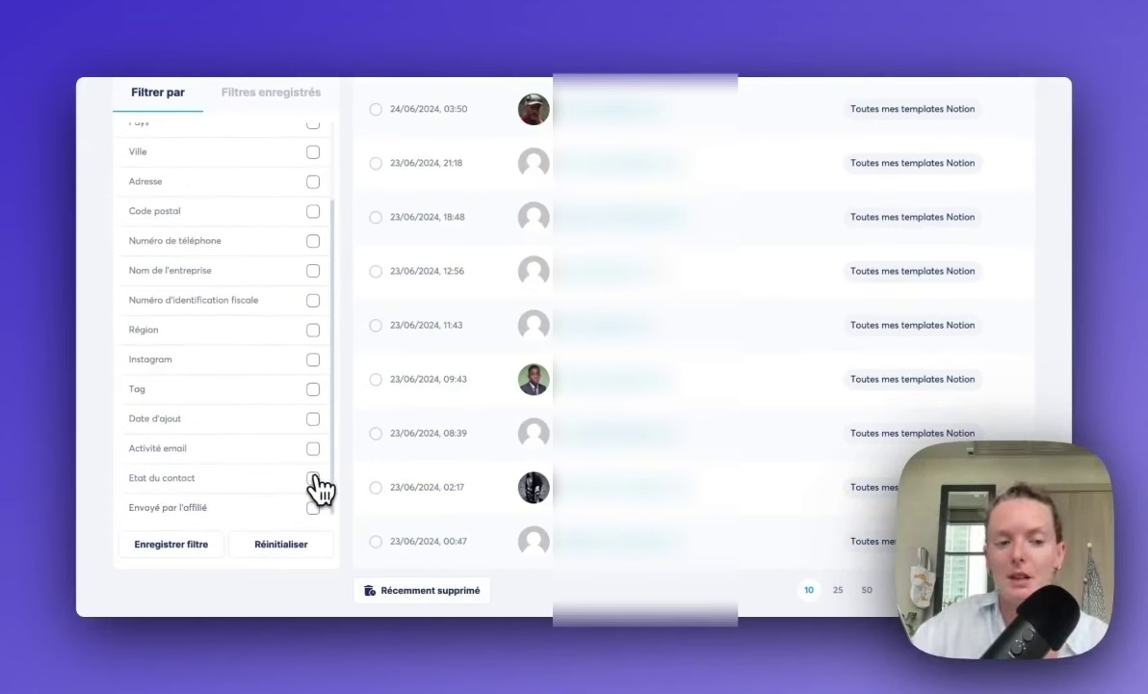
pyautogui.scroll(2, 268, 501)
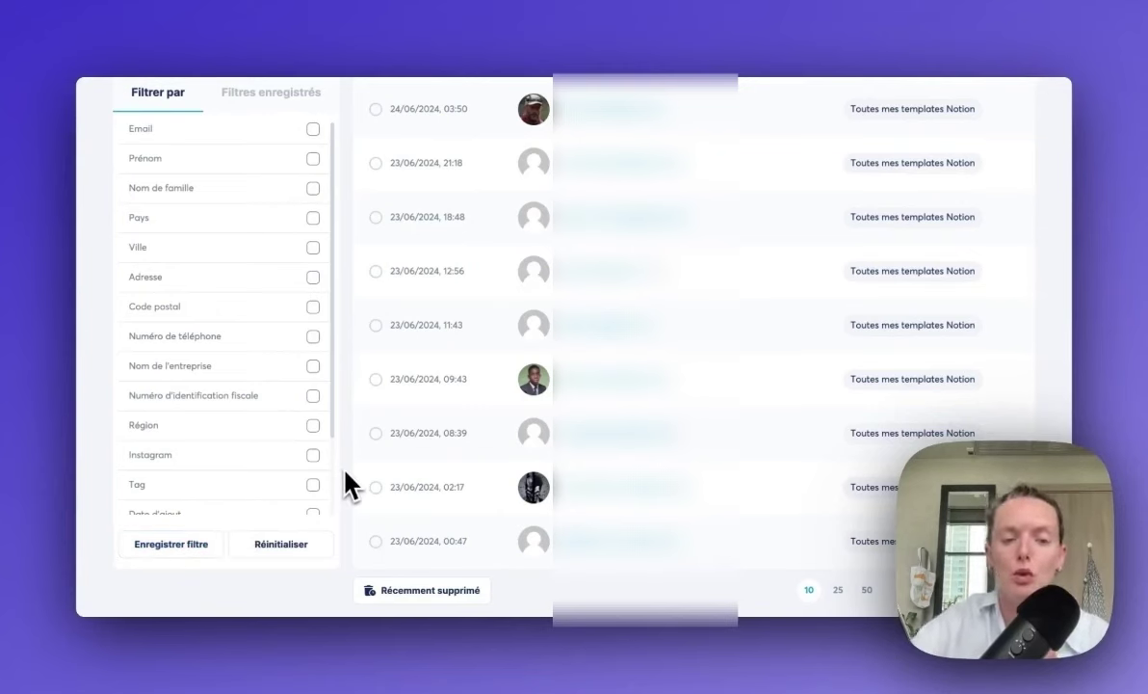
pyautogui.scroll(4, 347, 484)
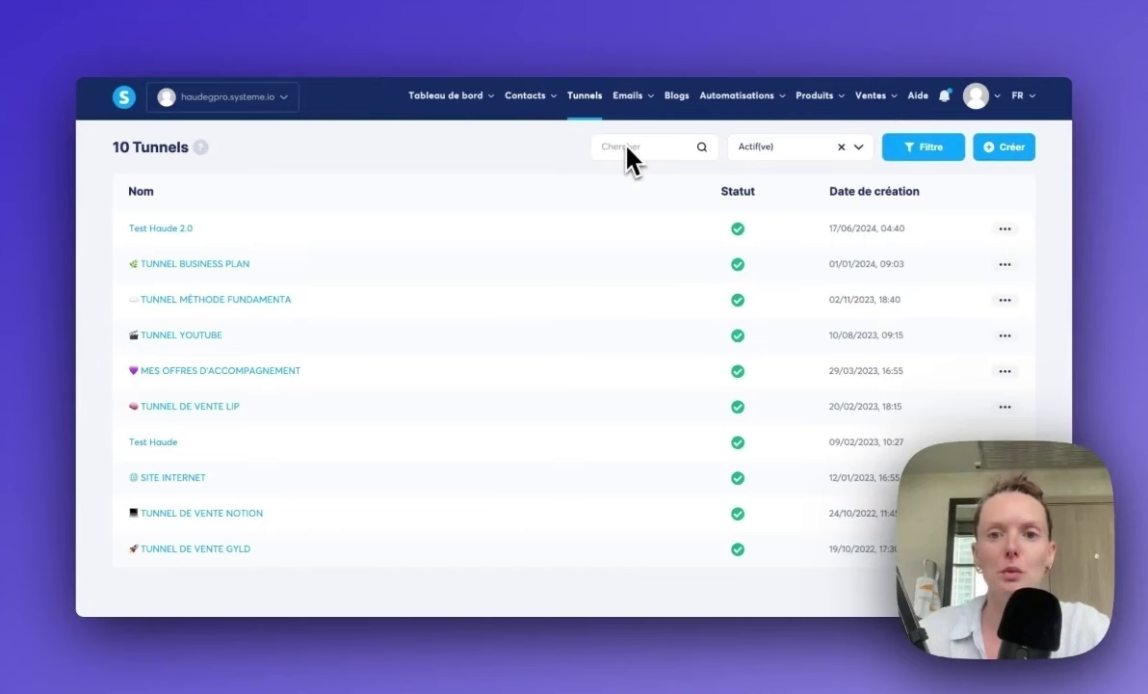
# Step: Examine the status filter choices of the tunnel list and try filtering by Inactif(ve)
pyautogui.click(858, 147)
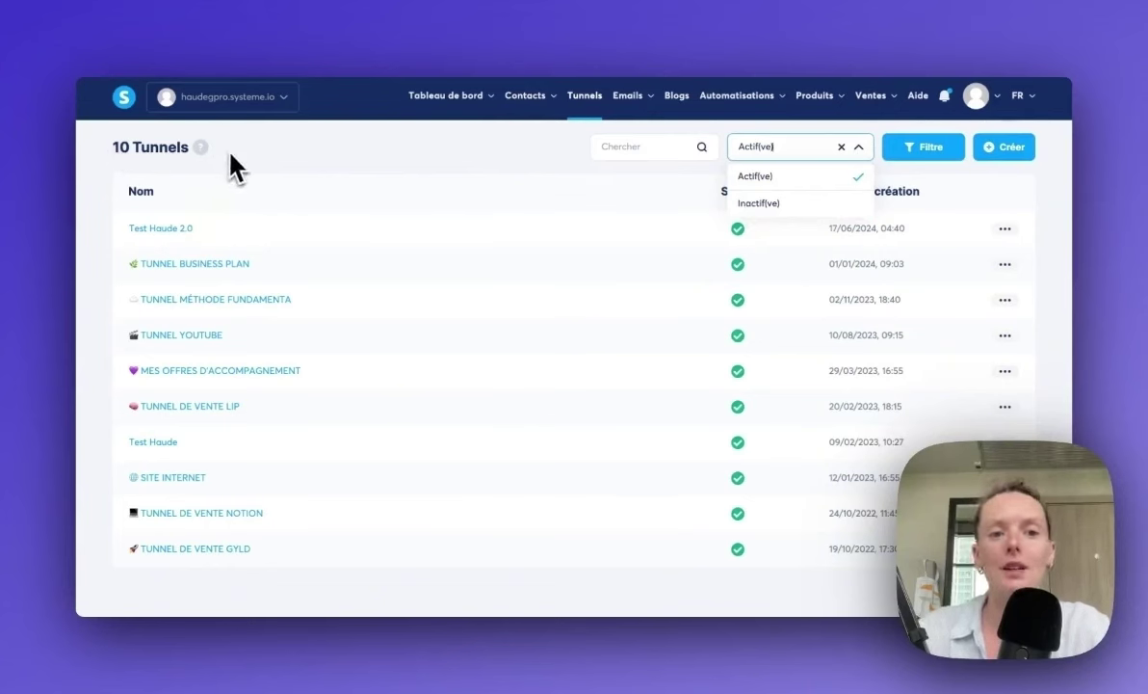
pyautogui.click(248, 168)
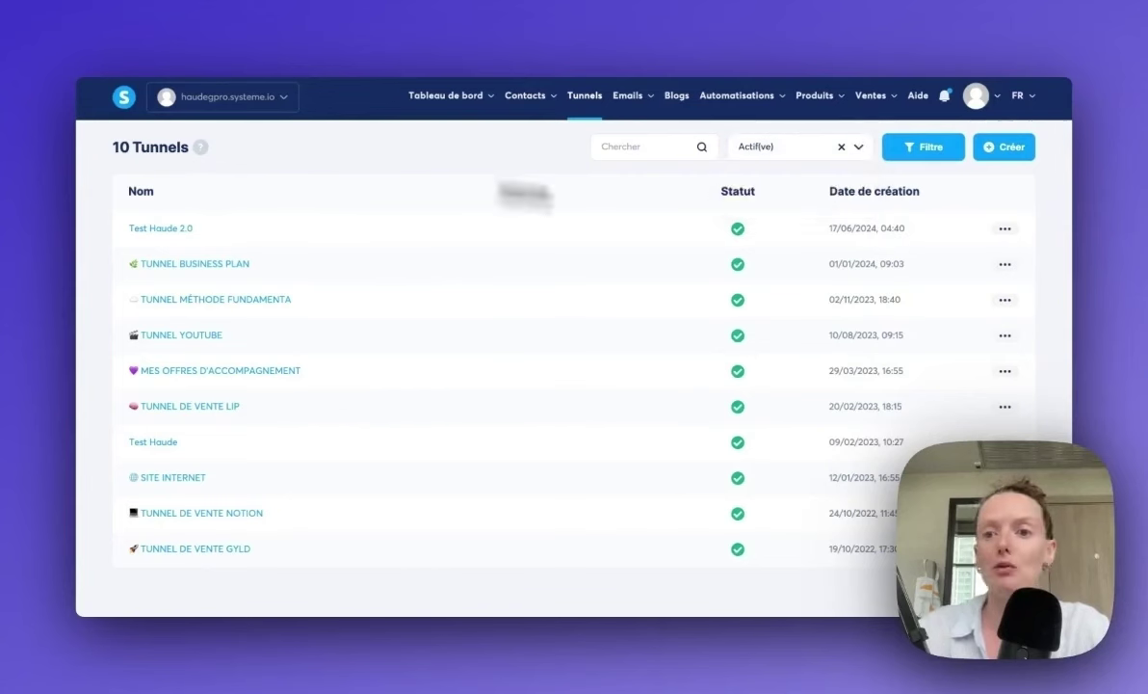
pyautogui.click(1007, 229)
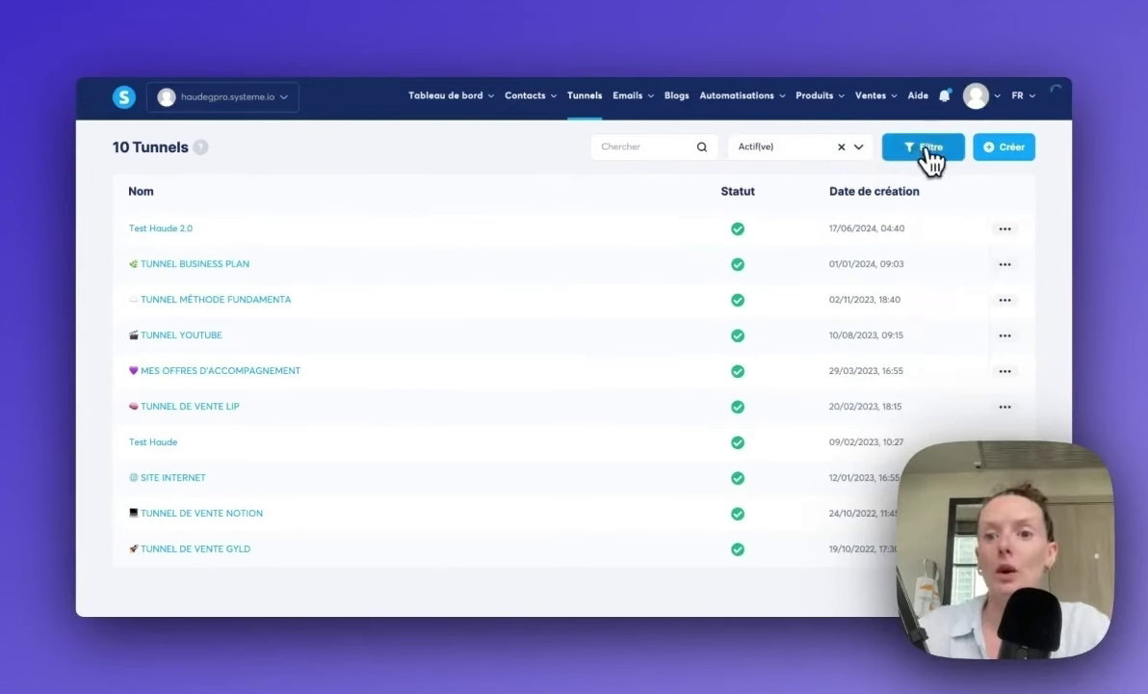
pyautogui.click(856, 147)
pyautogui.click(792, 206)
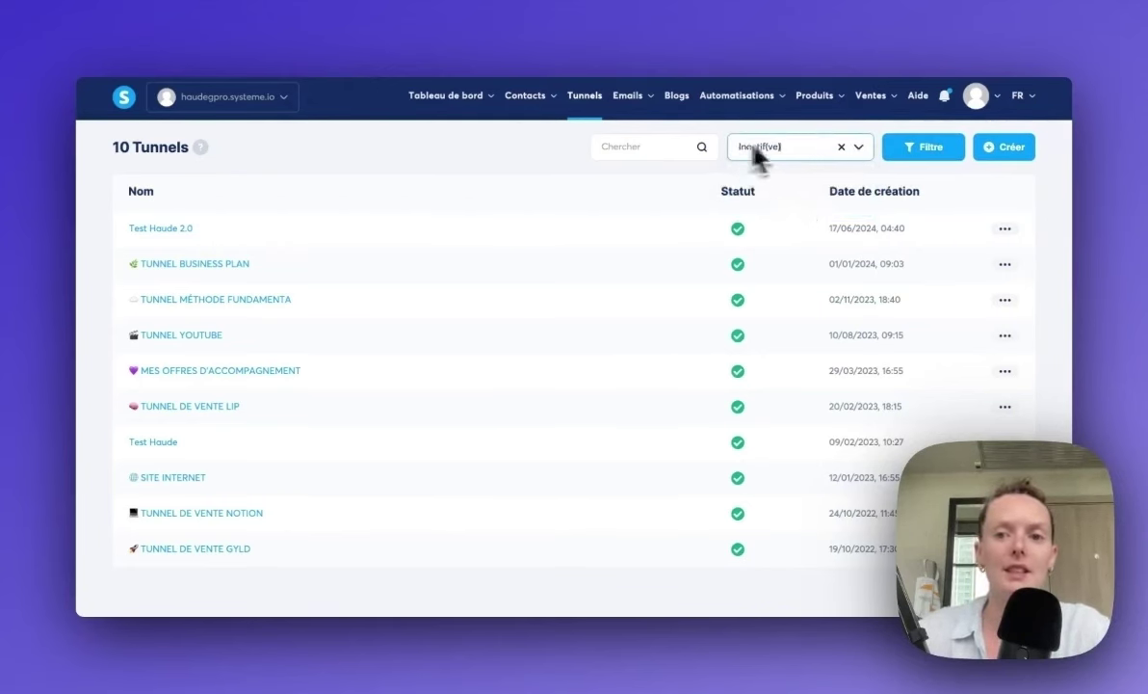
pyautogui.click(886, 157)
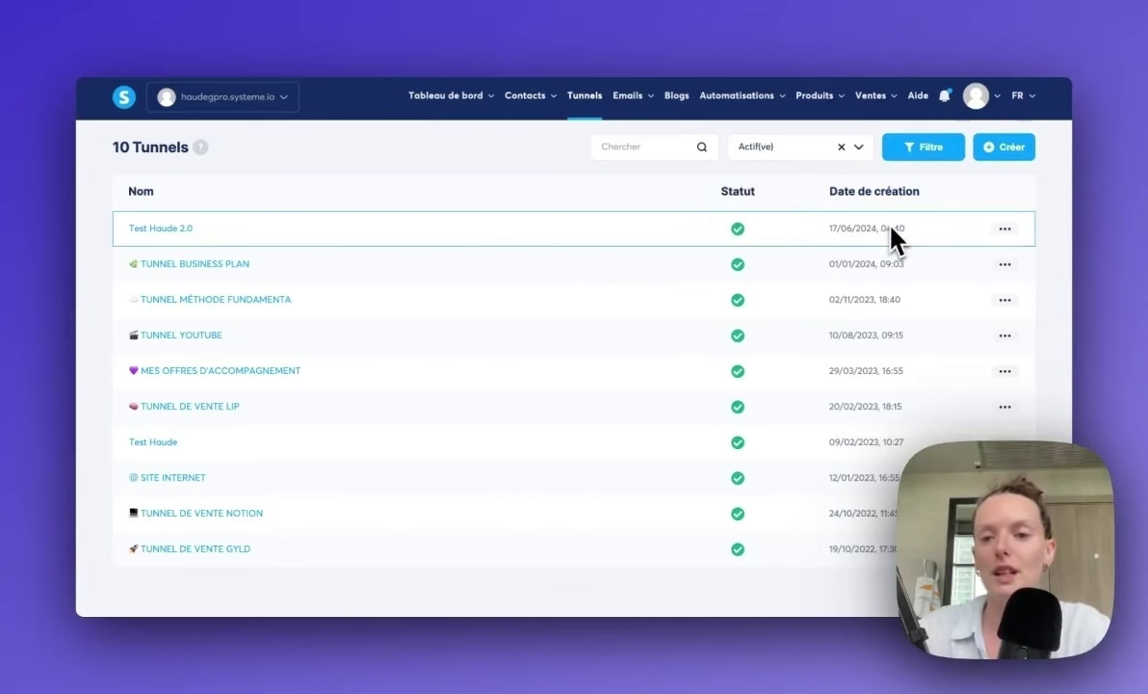
# Step: View the sharing dialog of the tunnel created on 17/06/2024 and close it
pyautogui.click(1008, 232)
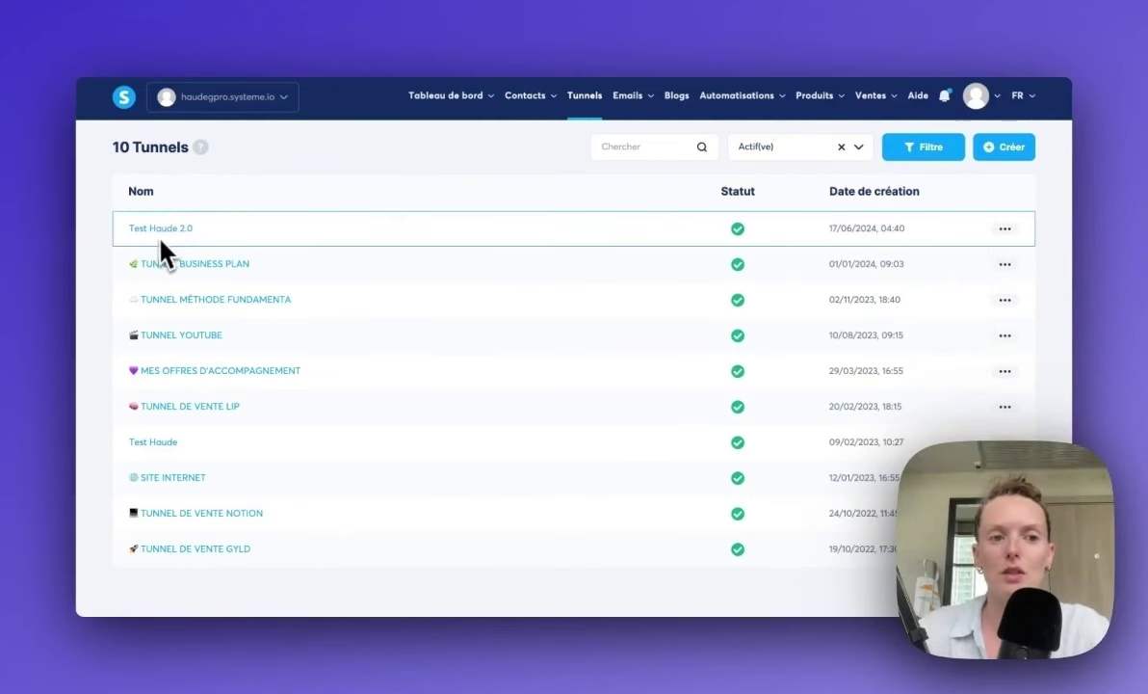
pyautogui.click(1005, 231)
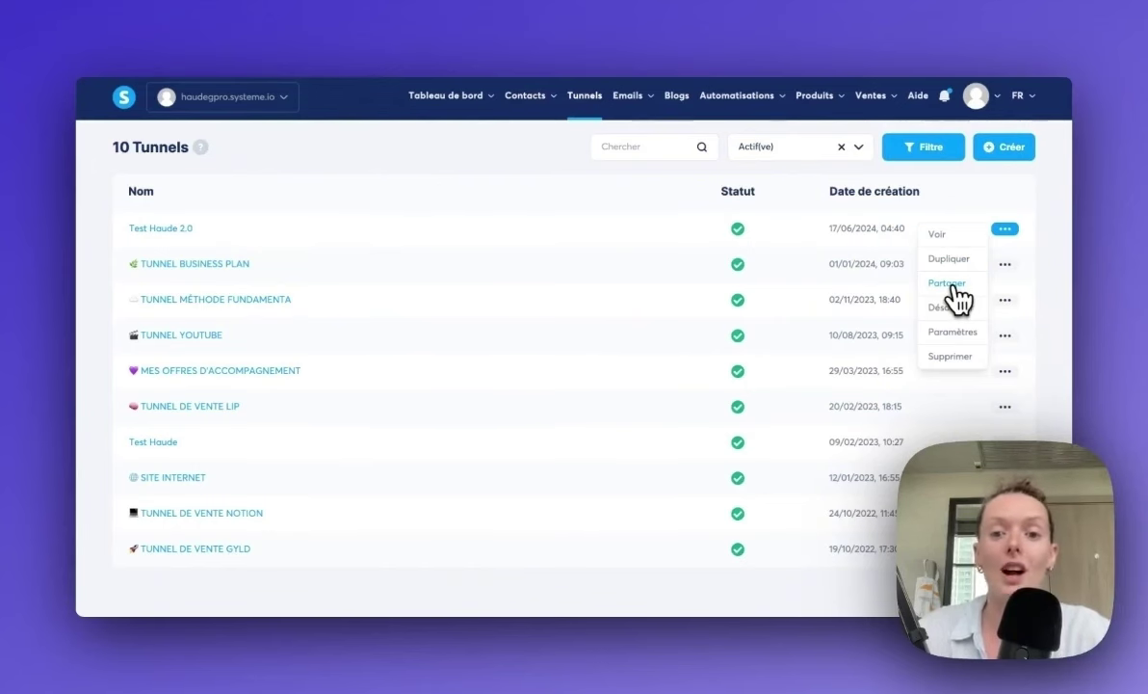
pyautogui.click(953, 287)
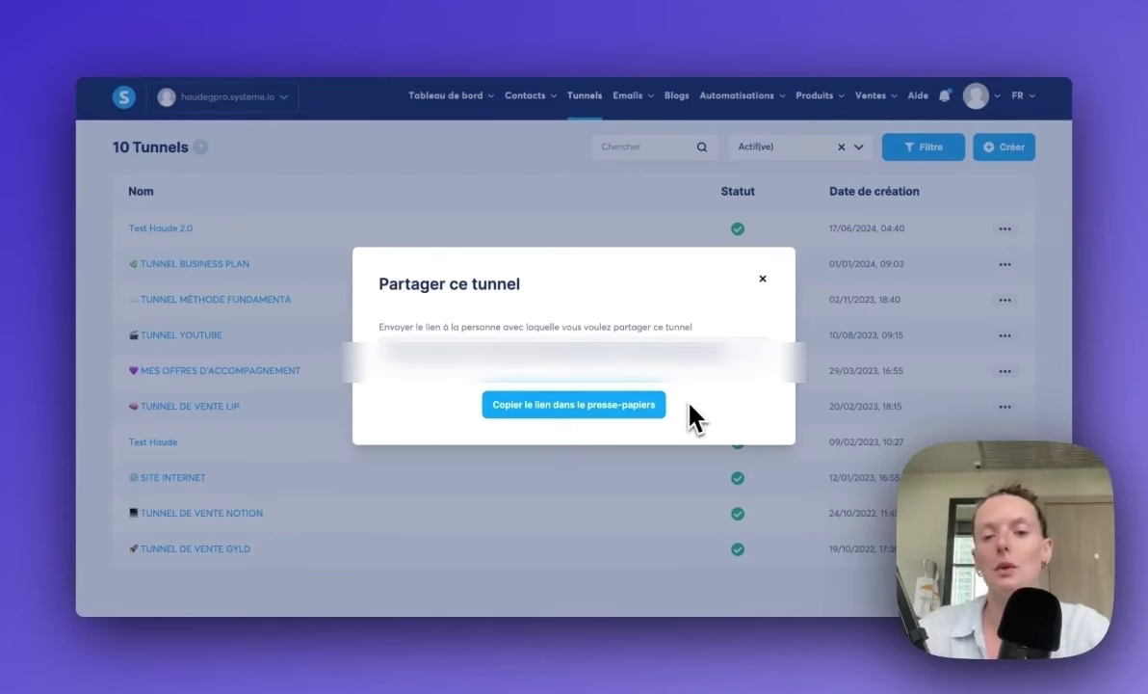
pyautogui.click(762, 278)
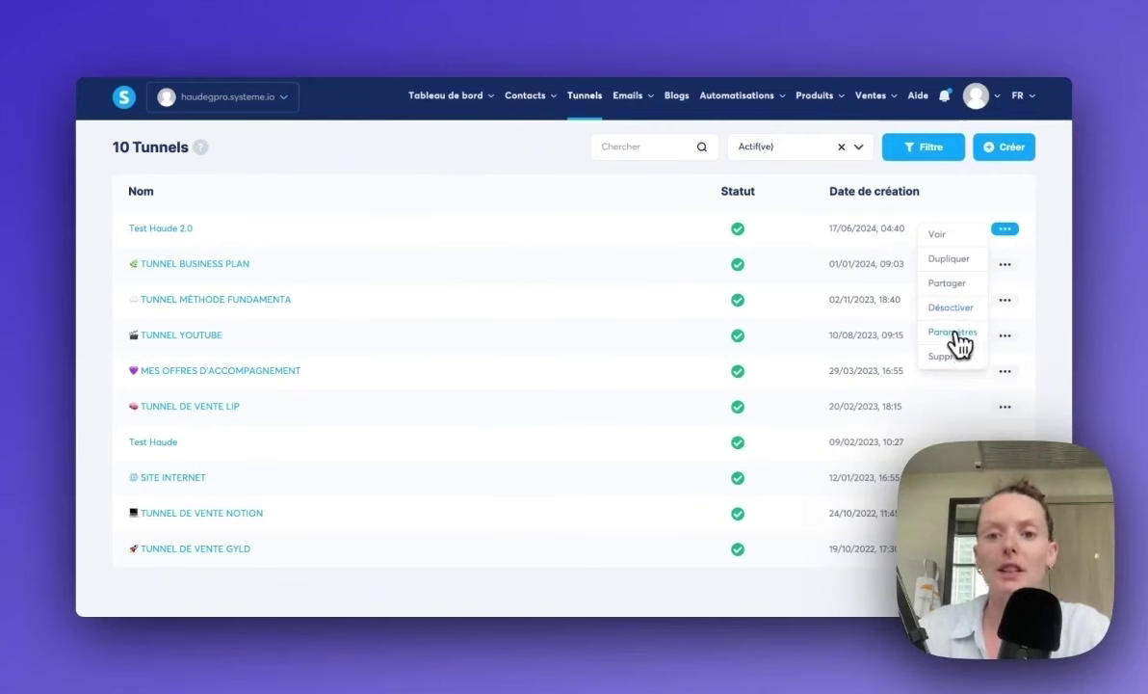
# Step: Review the name, domain, currency and payment settings of the tunnel created on 17/06/2024 and save them
pyautogui.click(958, 340)
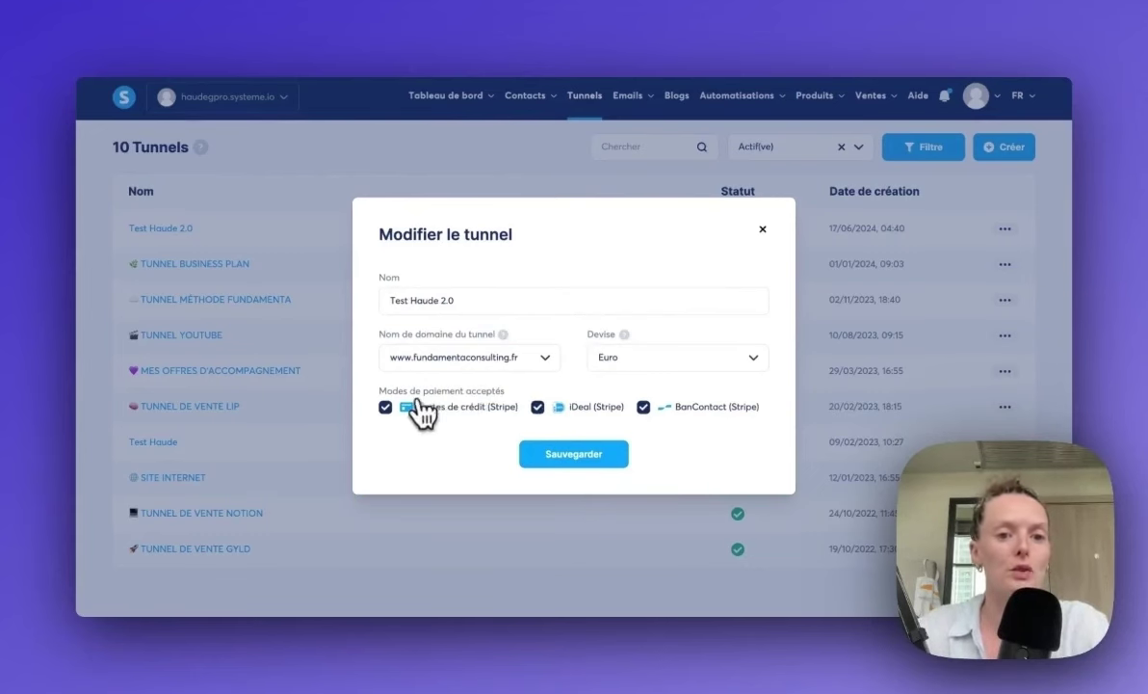
pyautogui.click(585, 464)
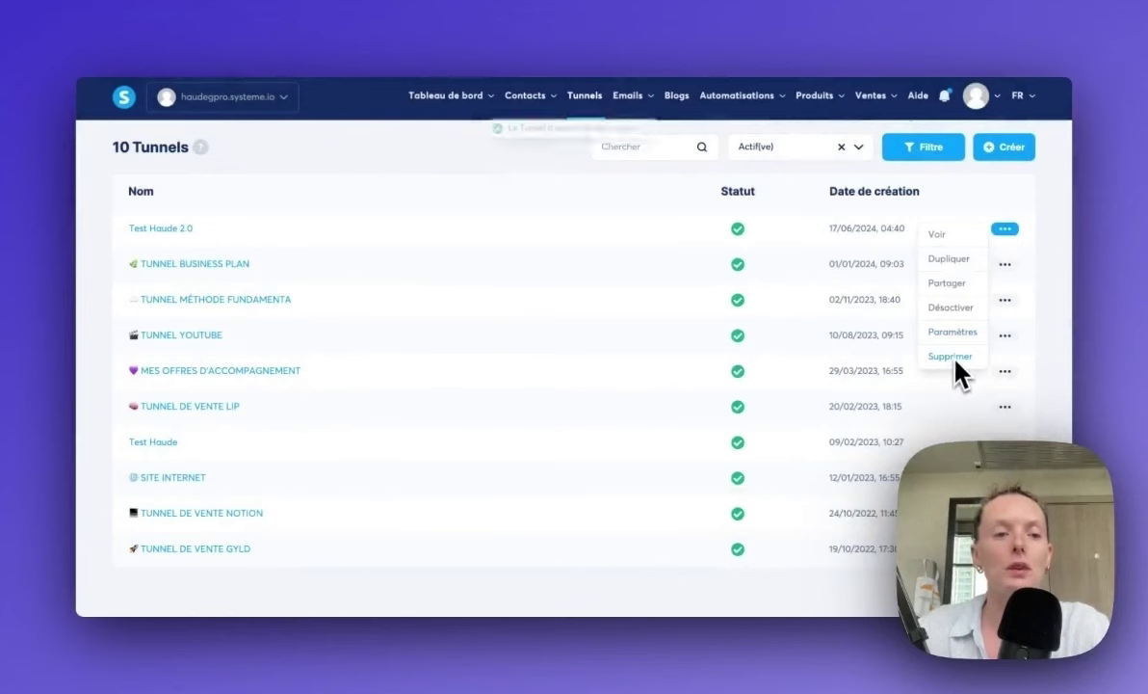
pyautogui.click(1076, 359)
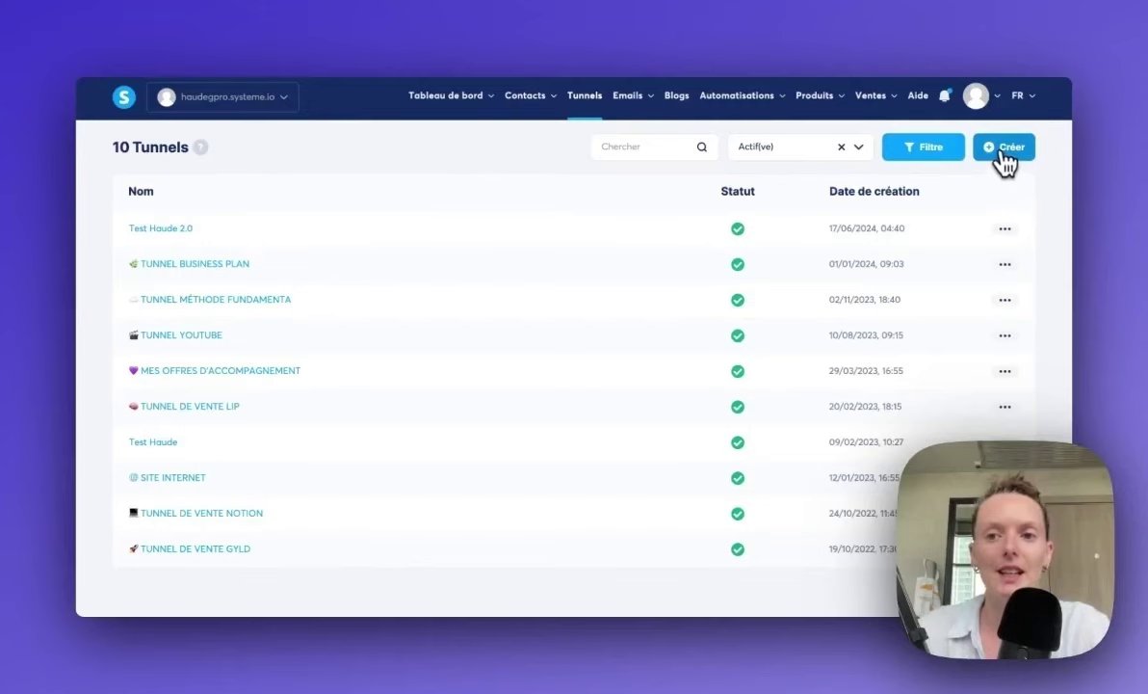
pyautogui.click(1002, 155)
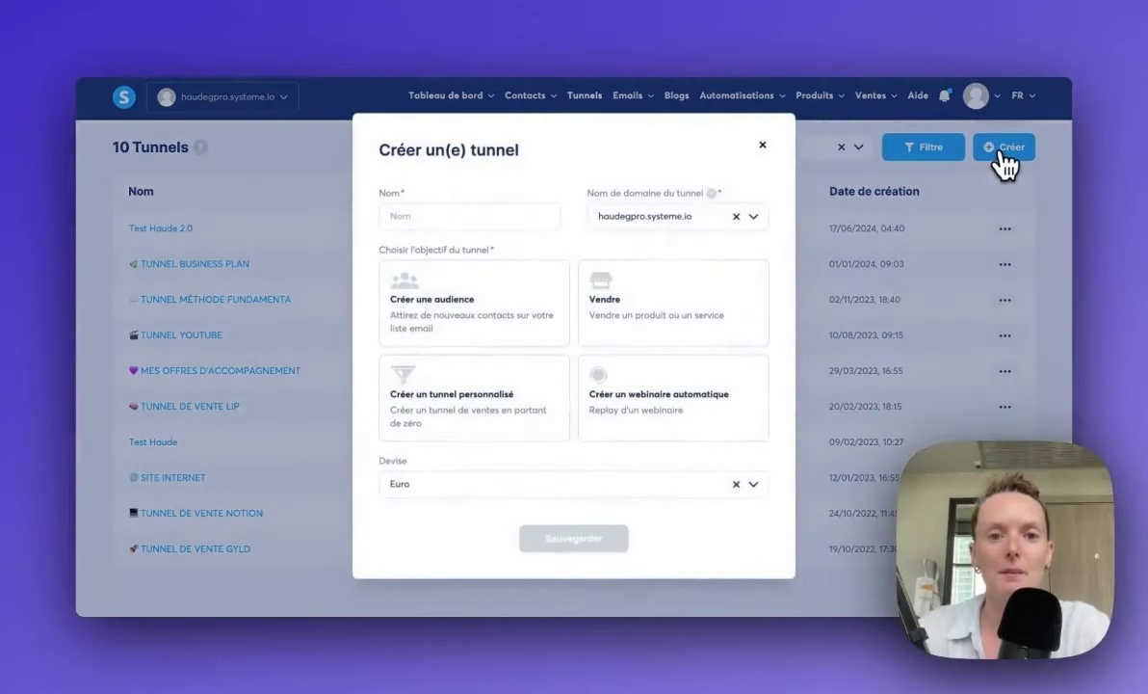
pyautogui.click(427, 216)
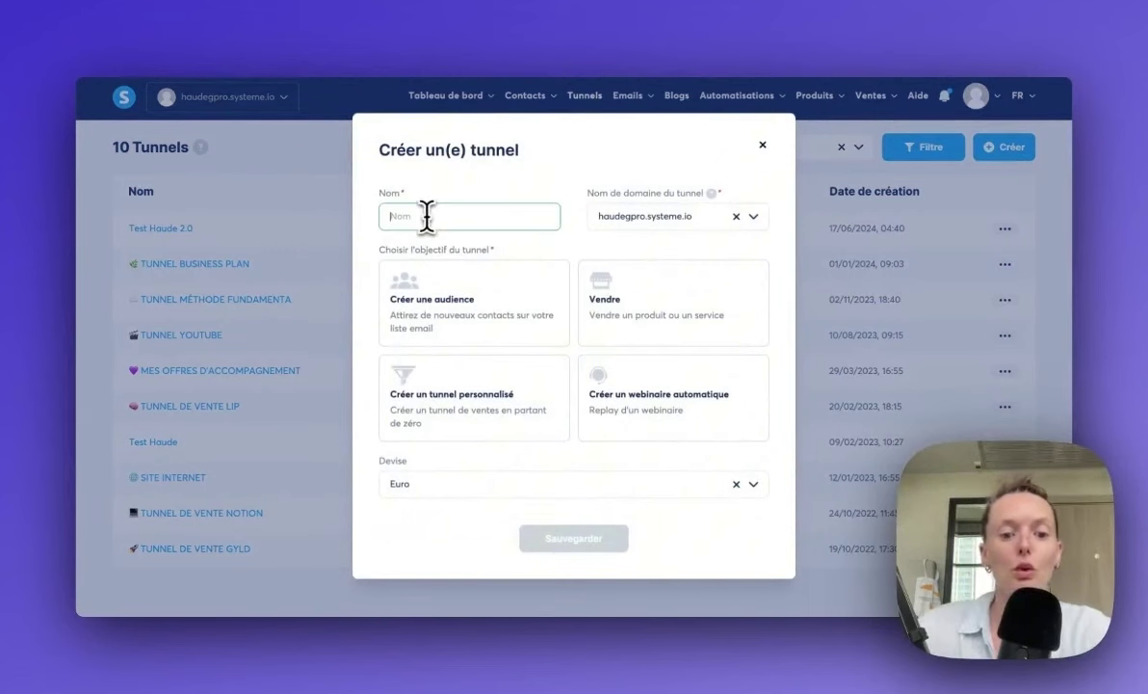
pyautogui.write('Test')
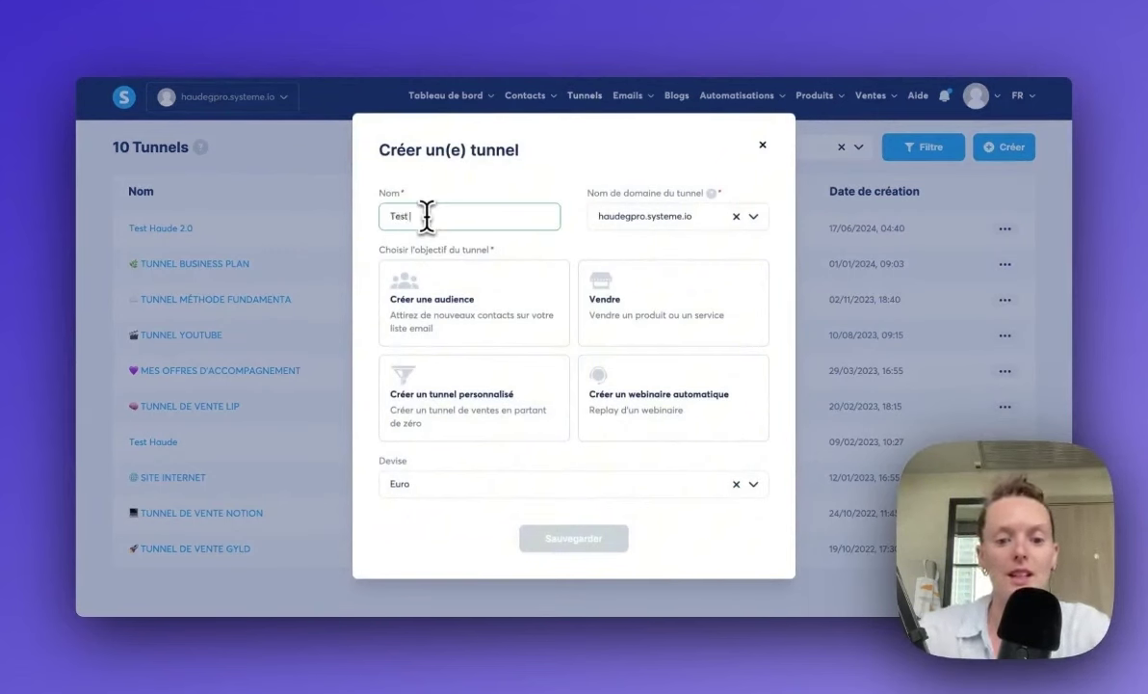
pyautogui.write(' SIO')
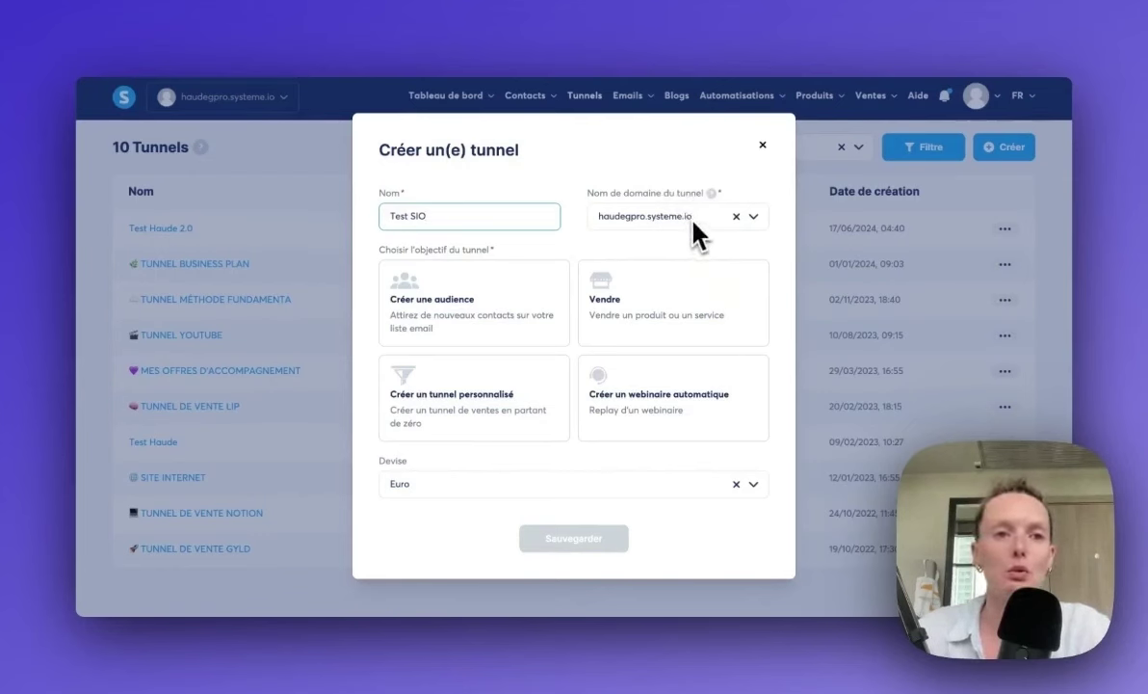
pyautogui.click(753, 220)
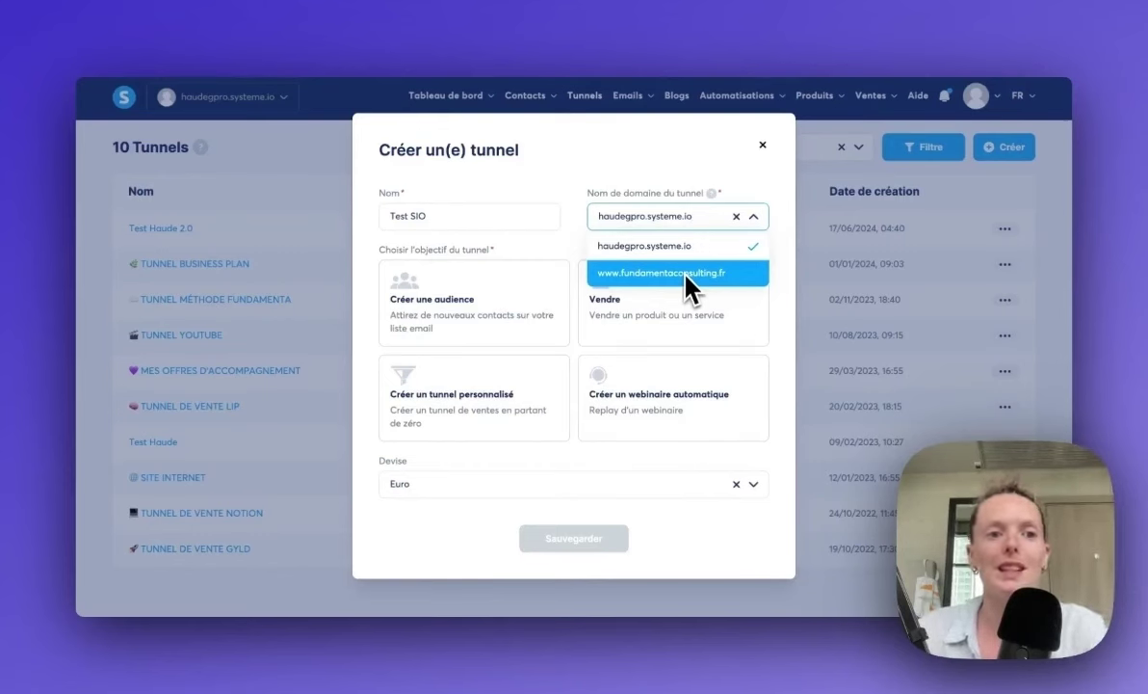
pyautogui.click(670, 245)
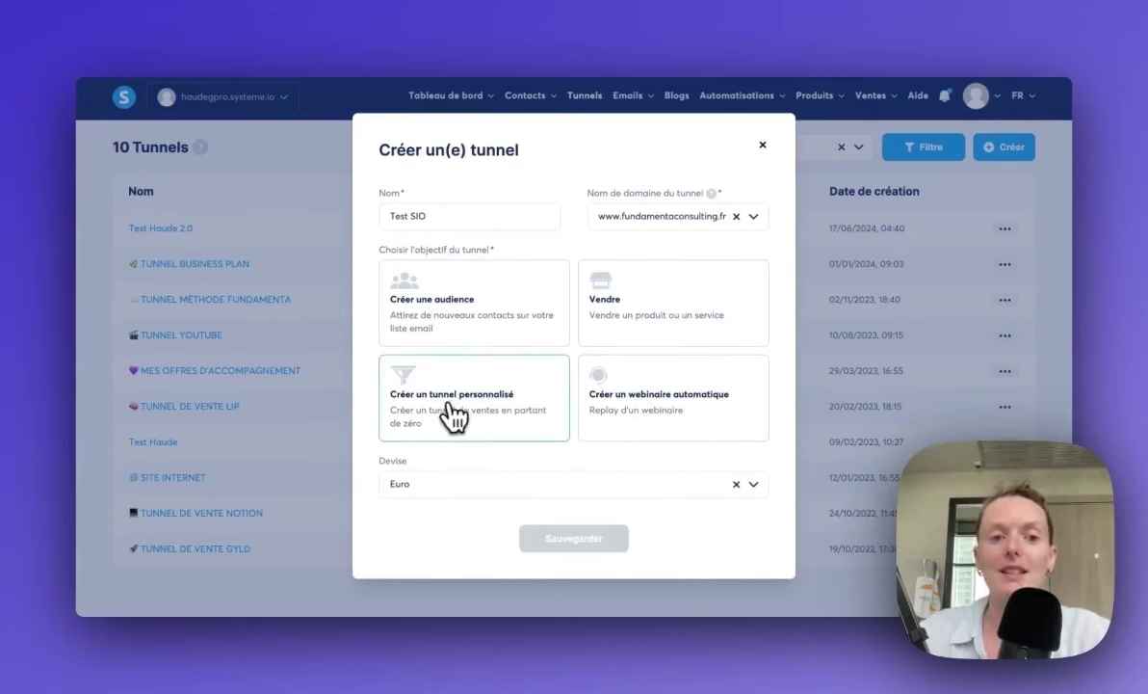
pyautogui.click(442, 418)
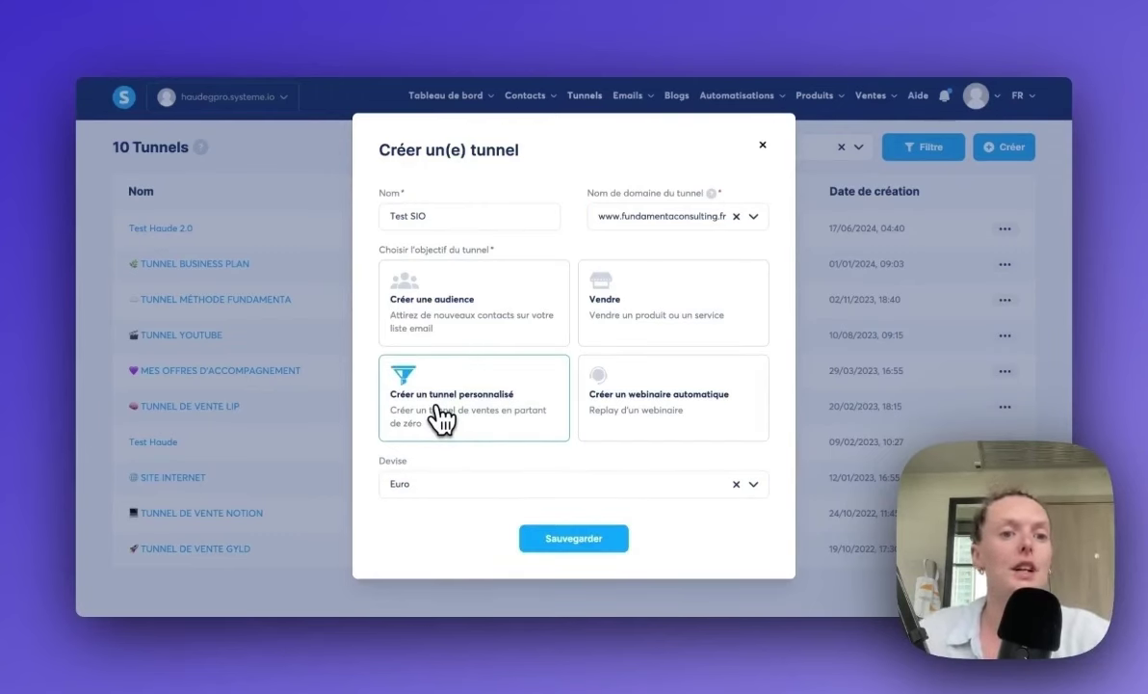
pyautogui.click(570, 543)
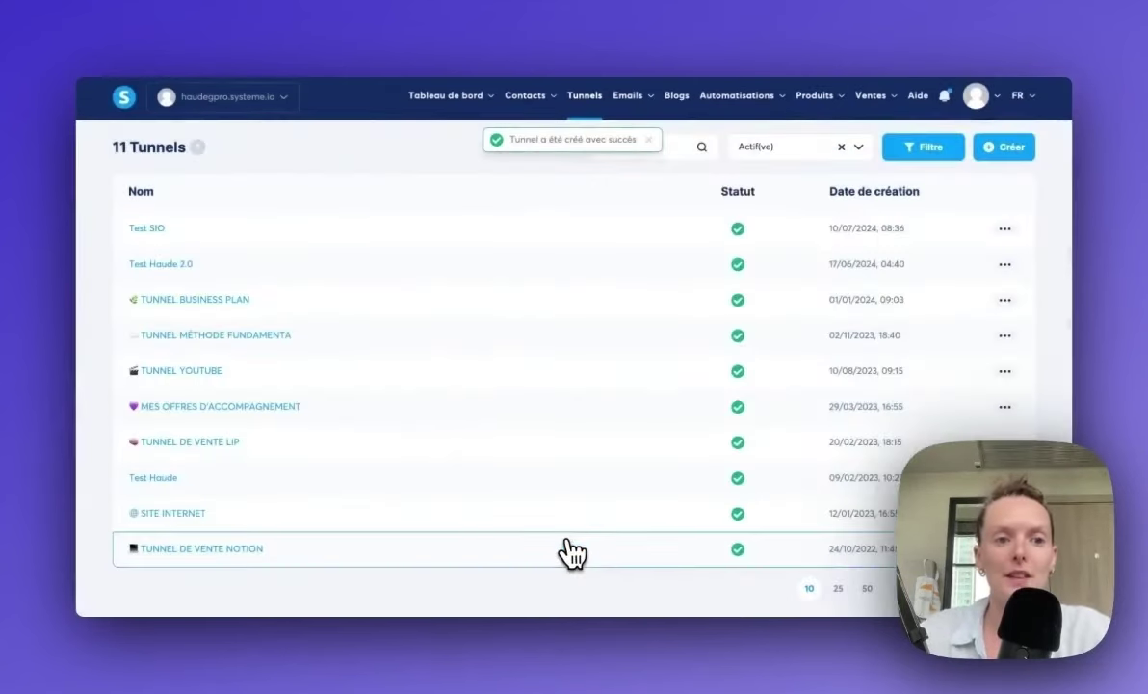
# Step: Open the Test SIO tunnel, view its general settings, and close them without changes
pyautogui.click(149, 231)
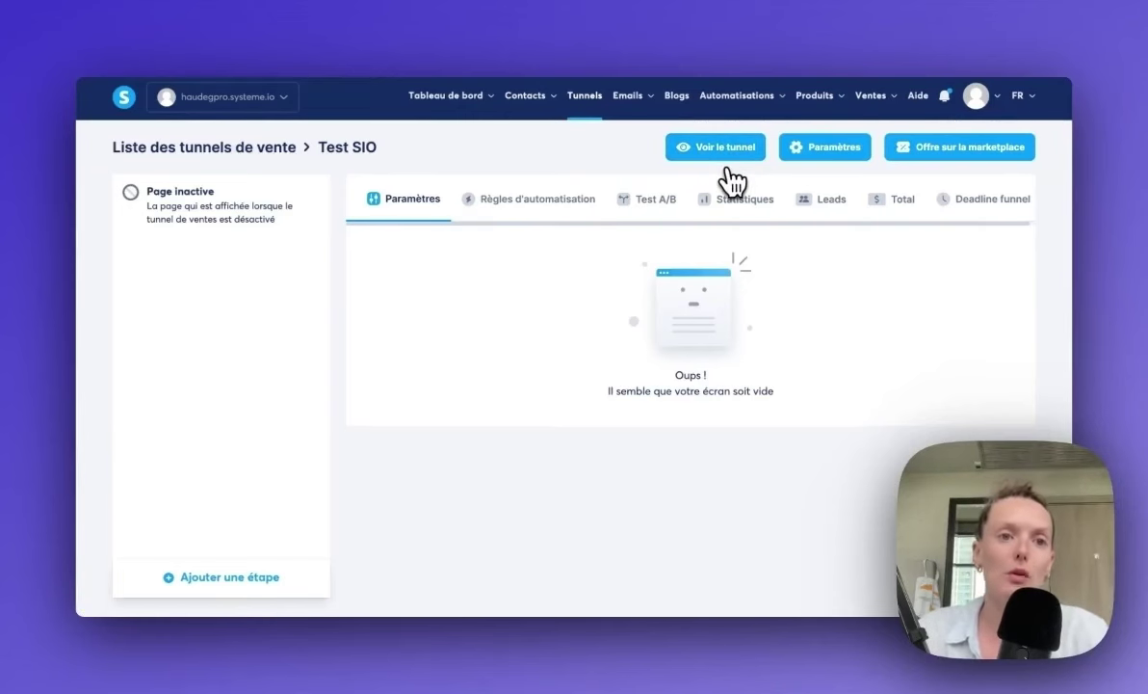
pyautogui.click(830, 168)
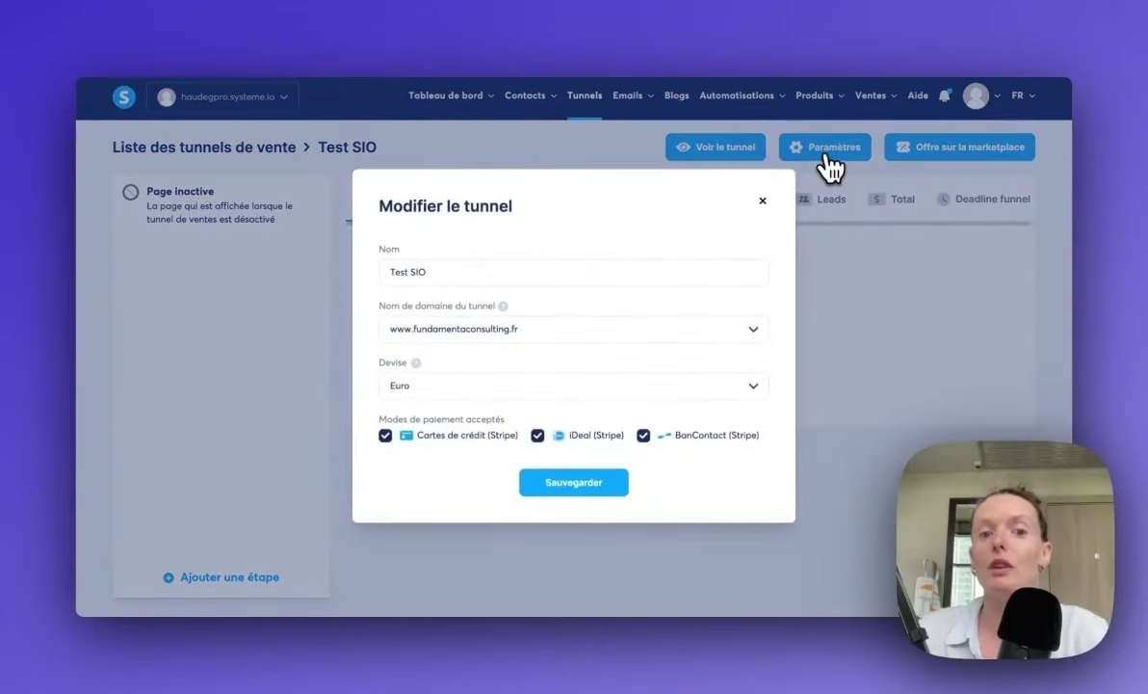
pyautogui.click(762, 200)
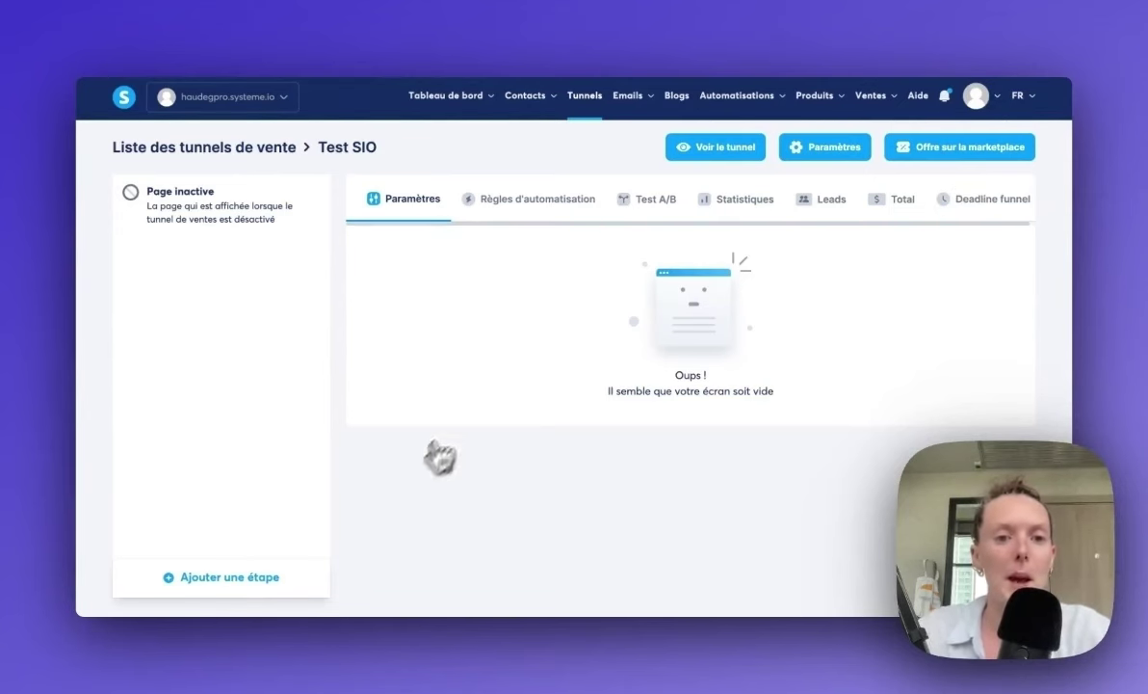
# Step: Add a step named "Test" of type Page de capture to the Test SIO tunnel
pyautogui.click(268, 580)
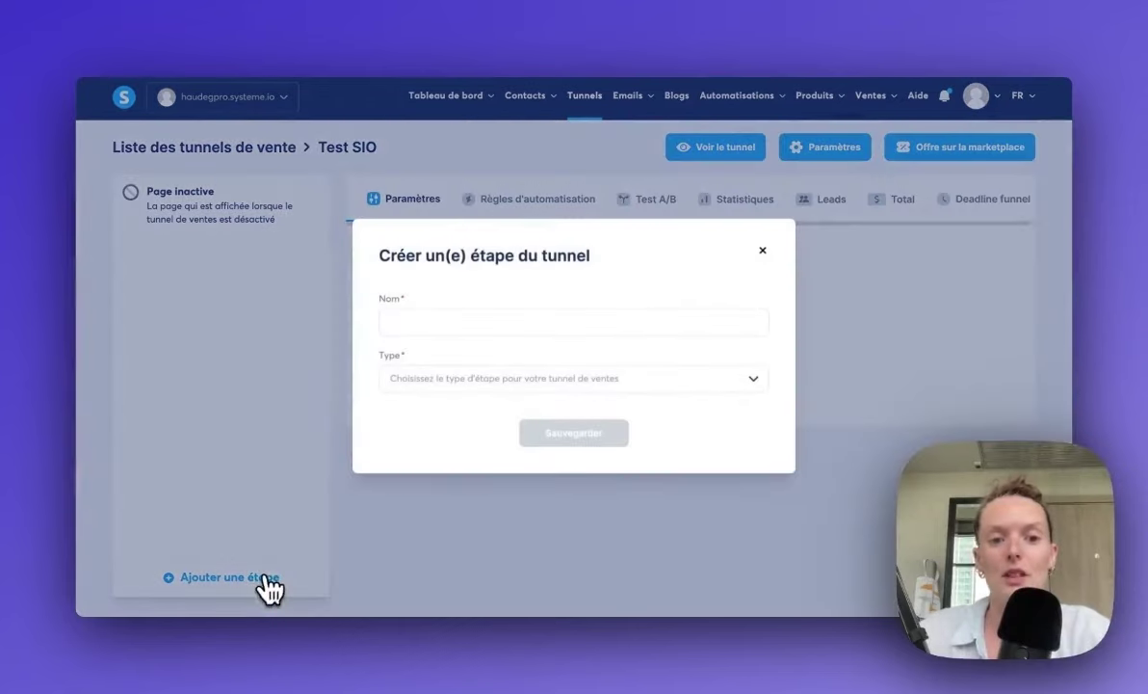
pyautogui.click(486, 326)
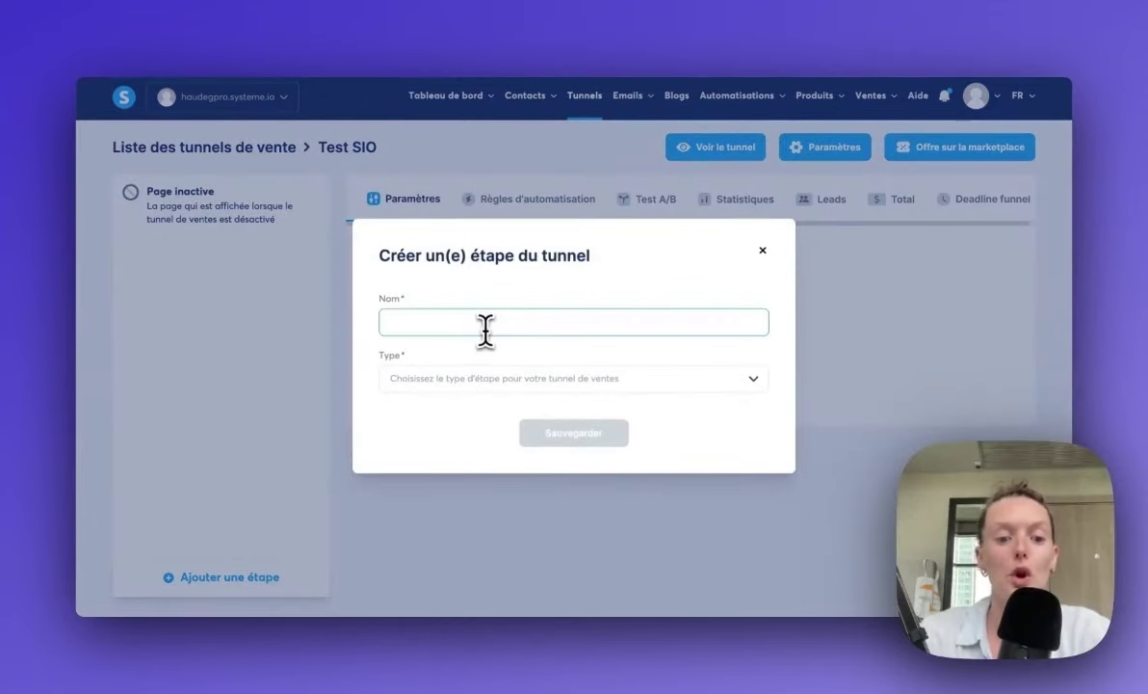
pyautogui.write('Test')
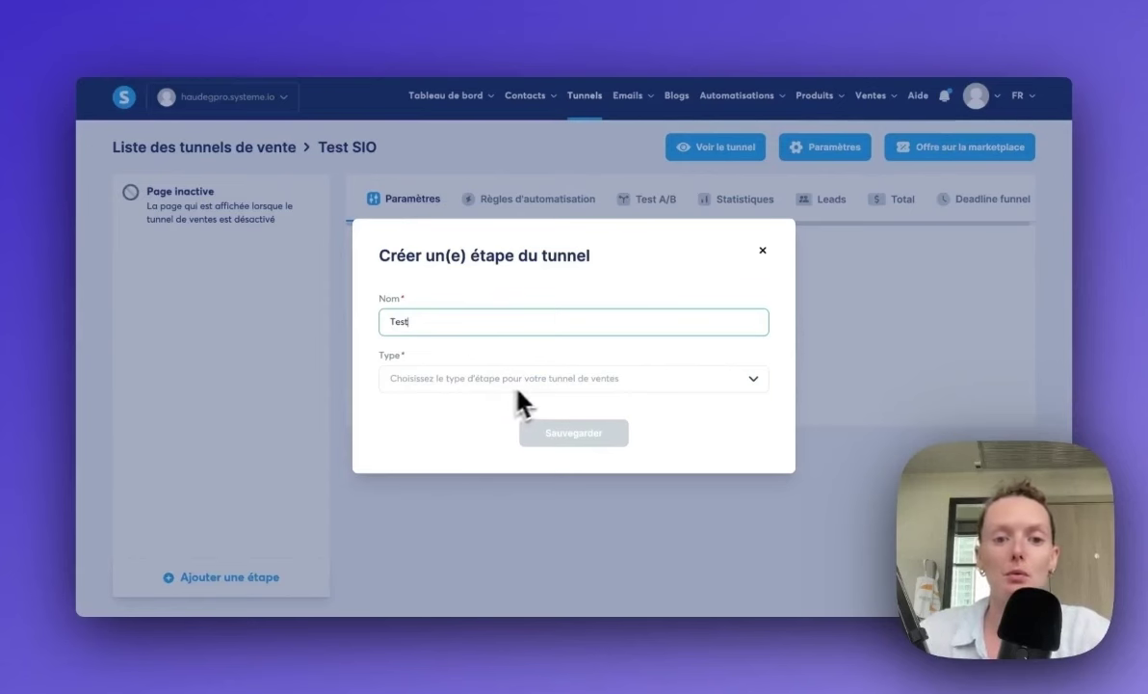
pyautogui.click(532, 384)
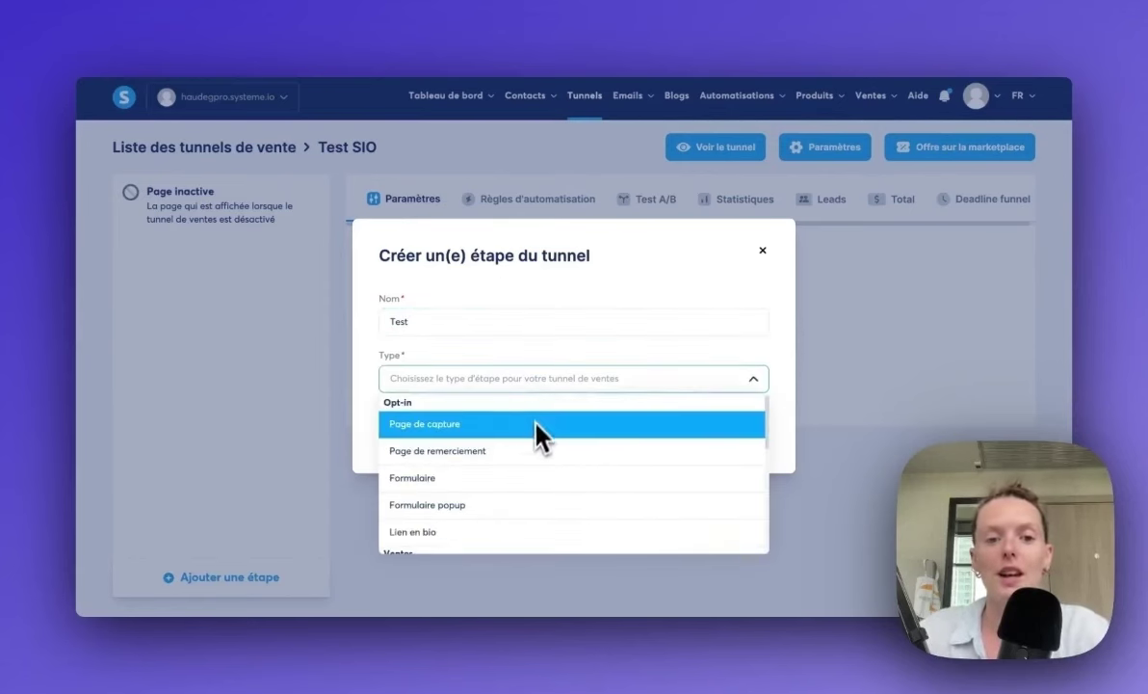
pyautogui.scroll(-5, 533, 451)
pyautogui.scroll(5, 533, 451)
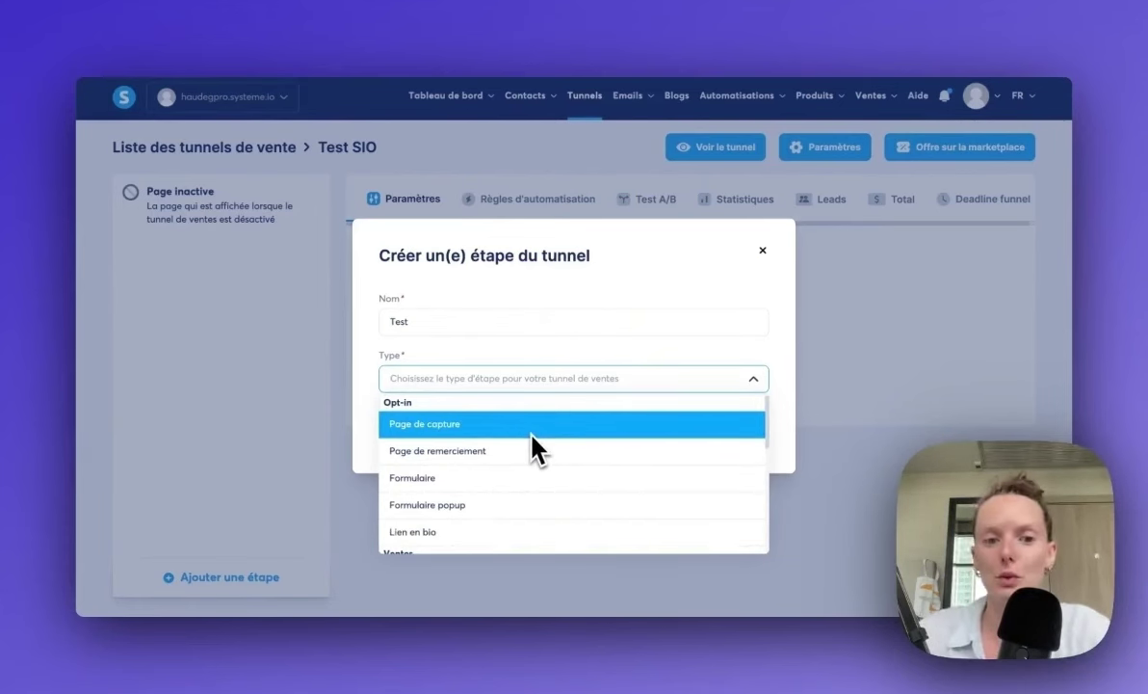
pyautogui.click(532, 437)
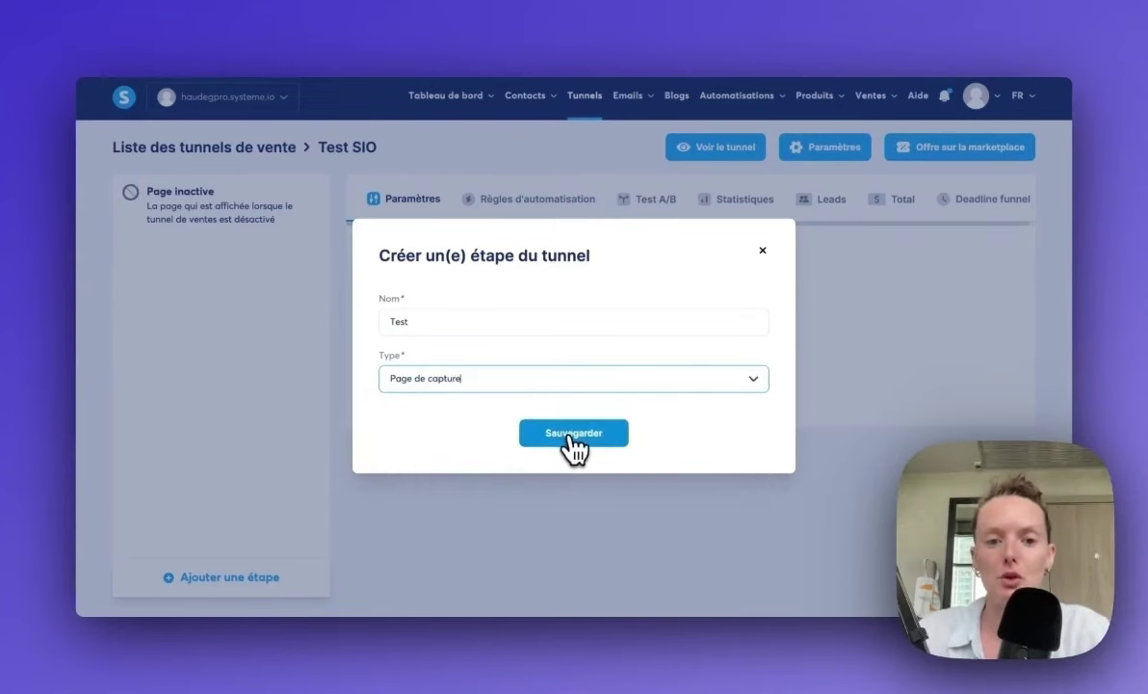
pyautogui.click(569, 435)
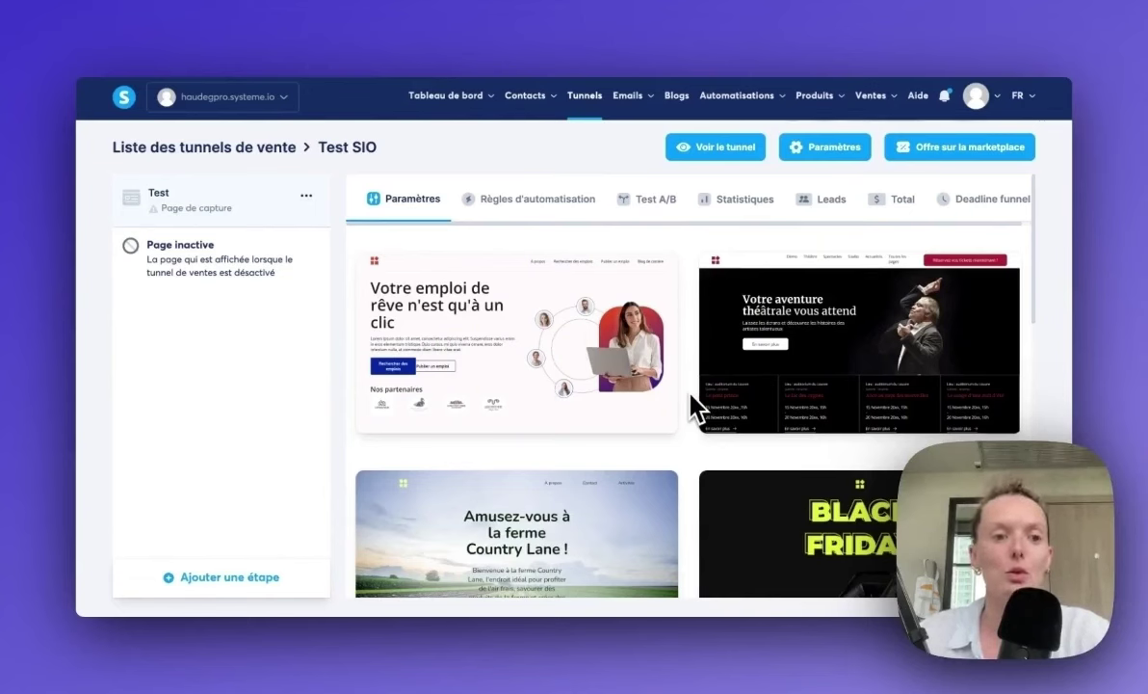
# Step: Preview the page template titled "Votre emploi de rêve n'est qu'à un clic" for the Test capture step
pyautogui.moveTo(672, 395)
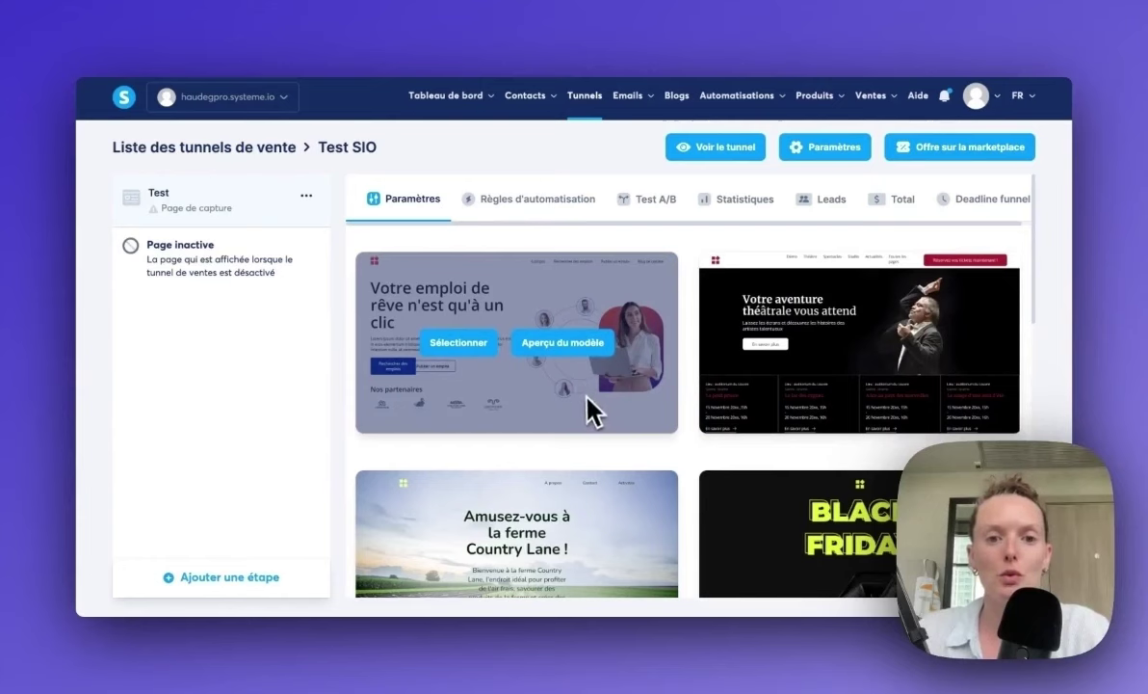
pyautogui.click(567, 347)
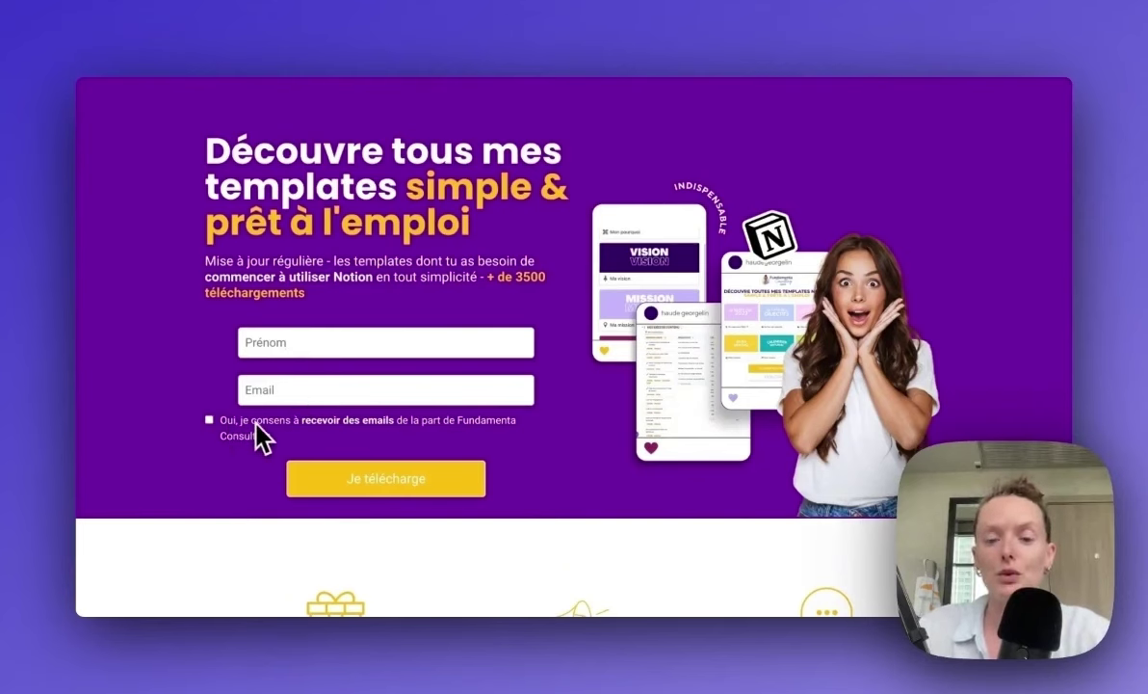
# Step: Examine the published capture page offering free Notion templates, from its sign-up form down to the video and presenter sections
pyautogui.scroll(-5, 303, 420)
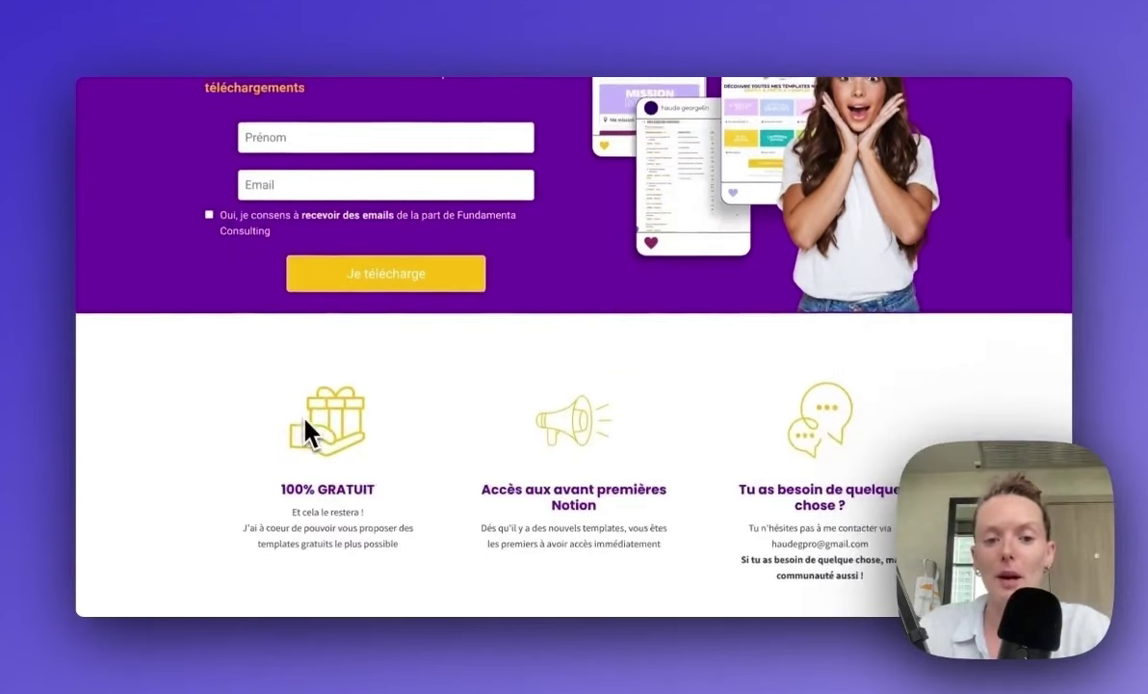
pyautogui.scroll(-6, 307, 433)
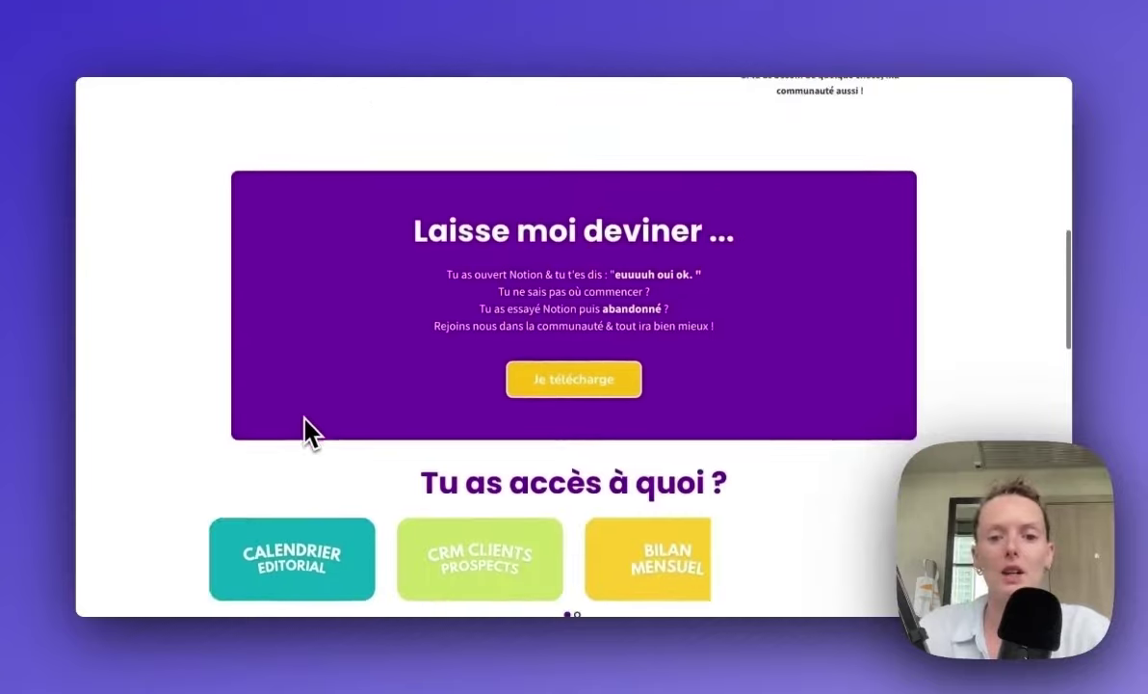
pyautogui.scroll(-8, 306, 433)
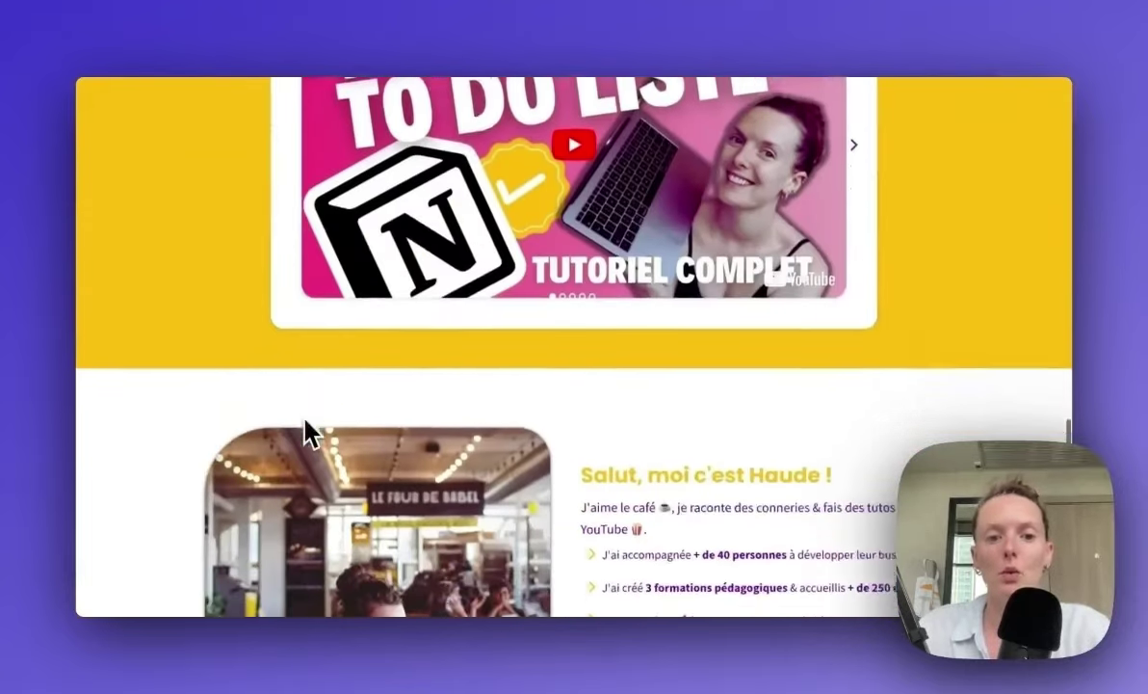
pyautogui.scroll(10, 305, 418)
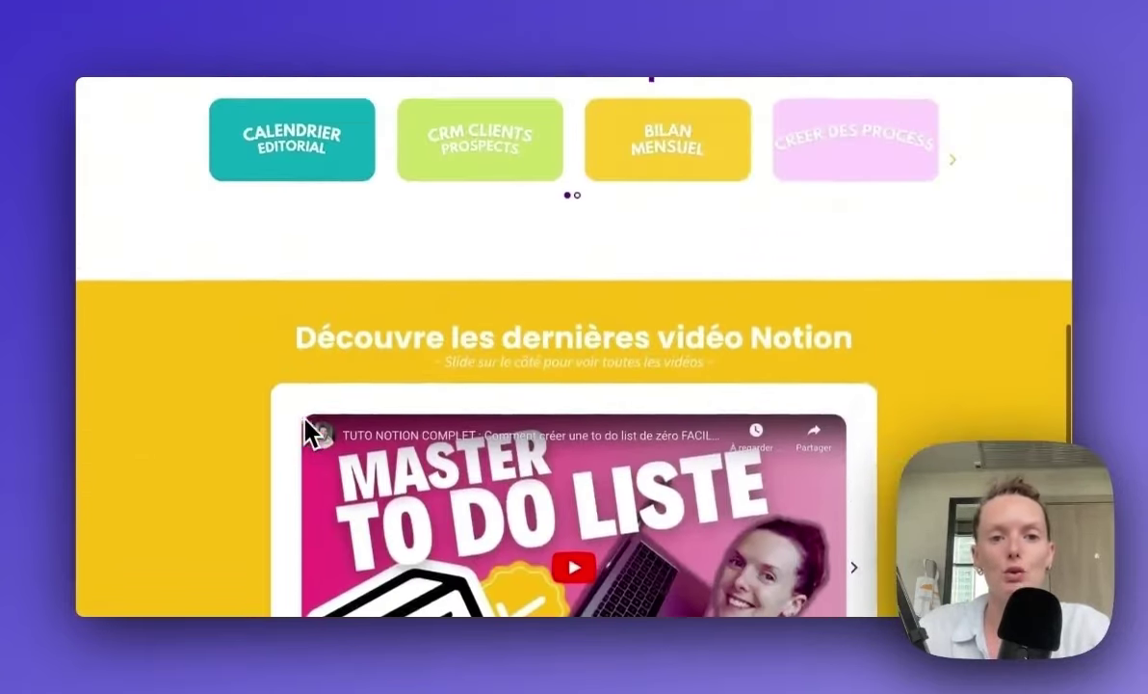
pyautogui.scroll(1, 304, 418)
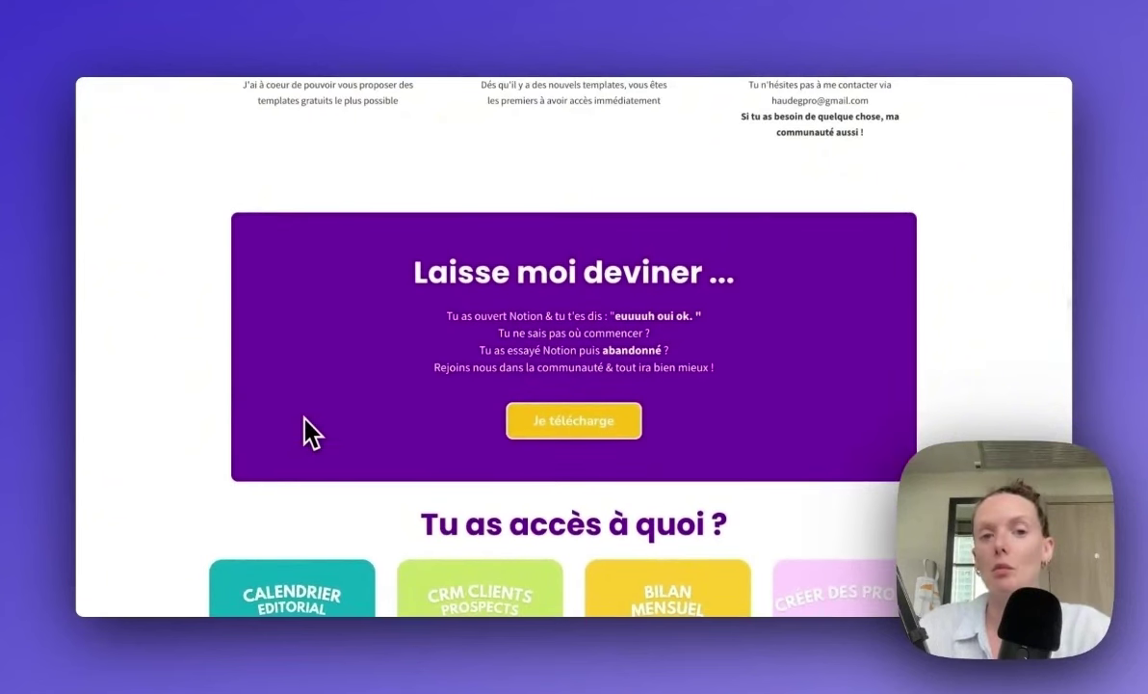
pyautogui.click(589, 433)
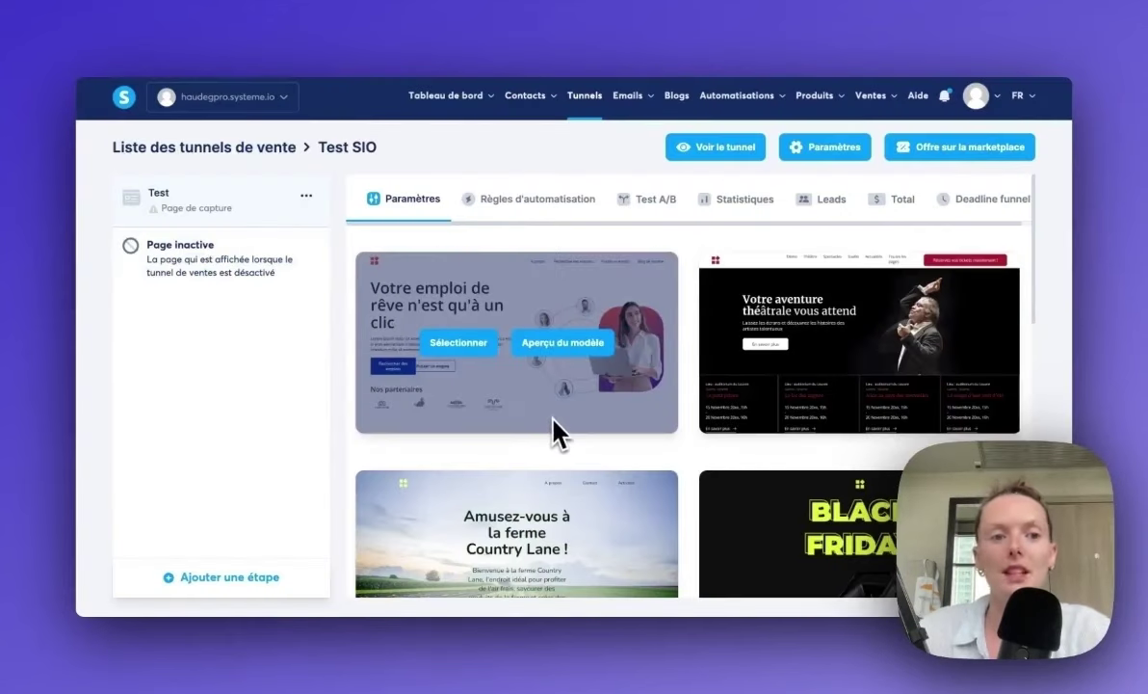
# Step: Apply the "Votre emploi de rêve n'est qu'à un clic" template to the Test capture step, and cancel a page template change
pyautogui.click(470, 351)
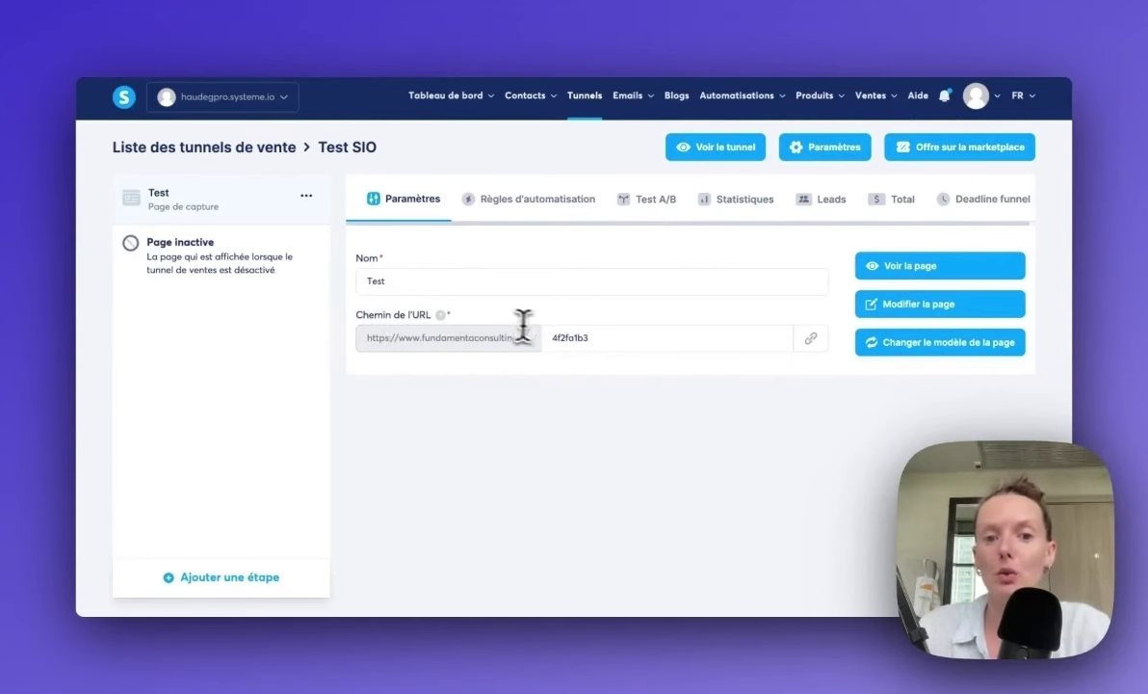
pyautogui.doubleClick(559, 337)
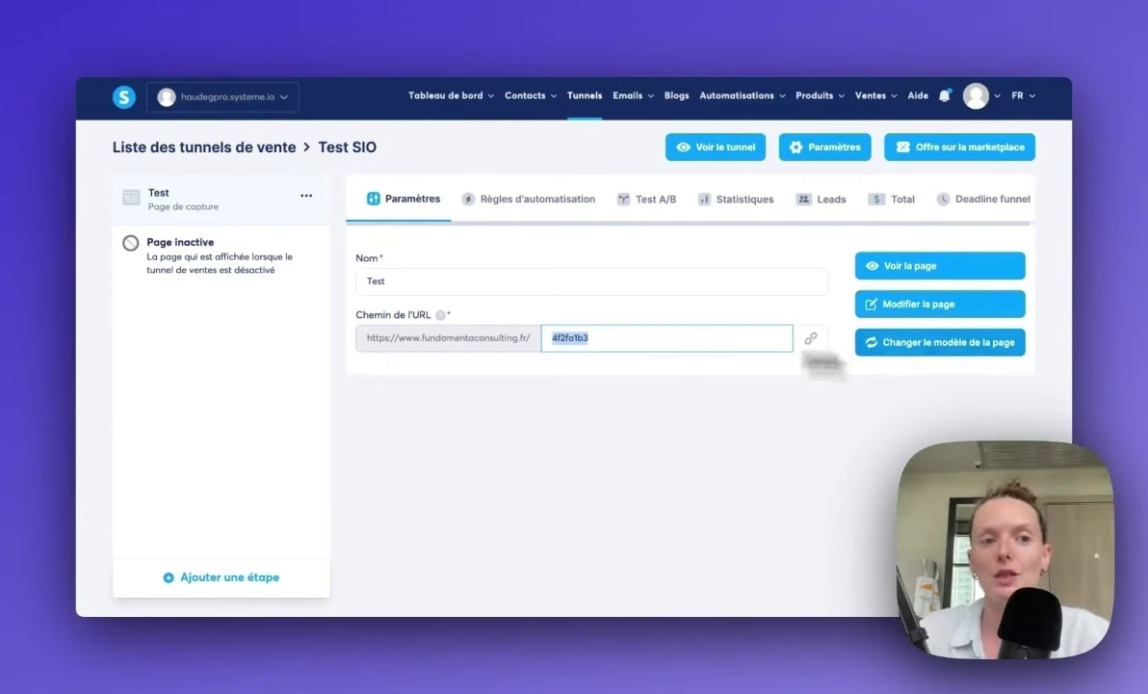
pyautogui.click(878, 345)
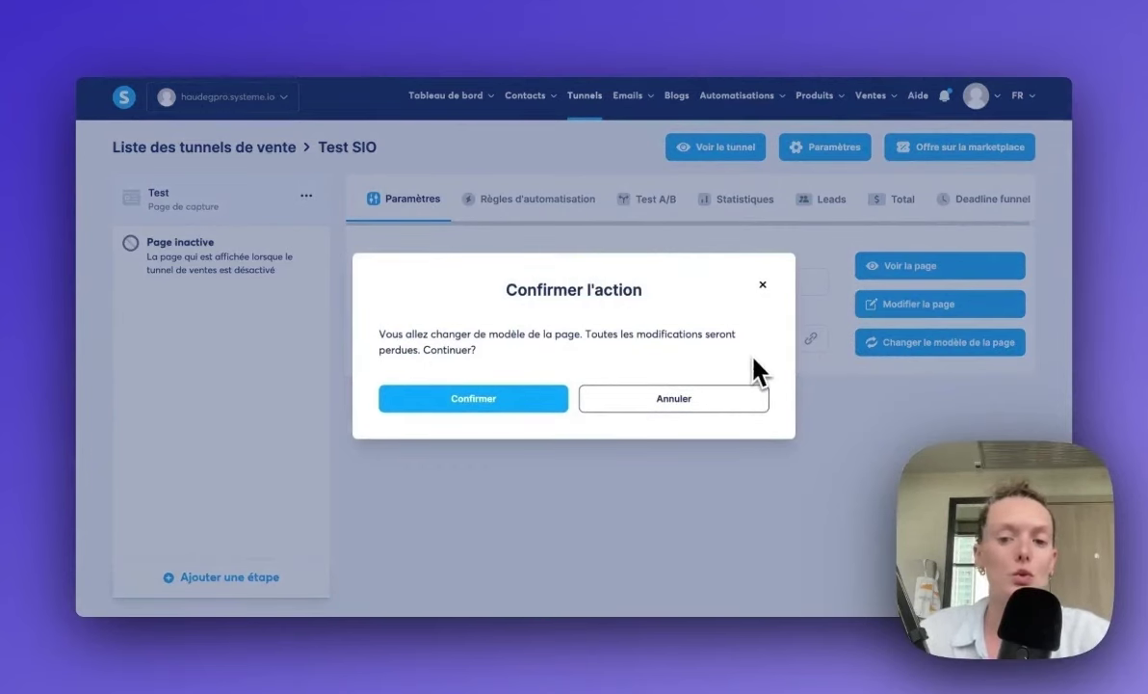
pyautogui.click(763, 285)
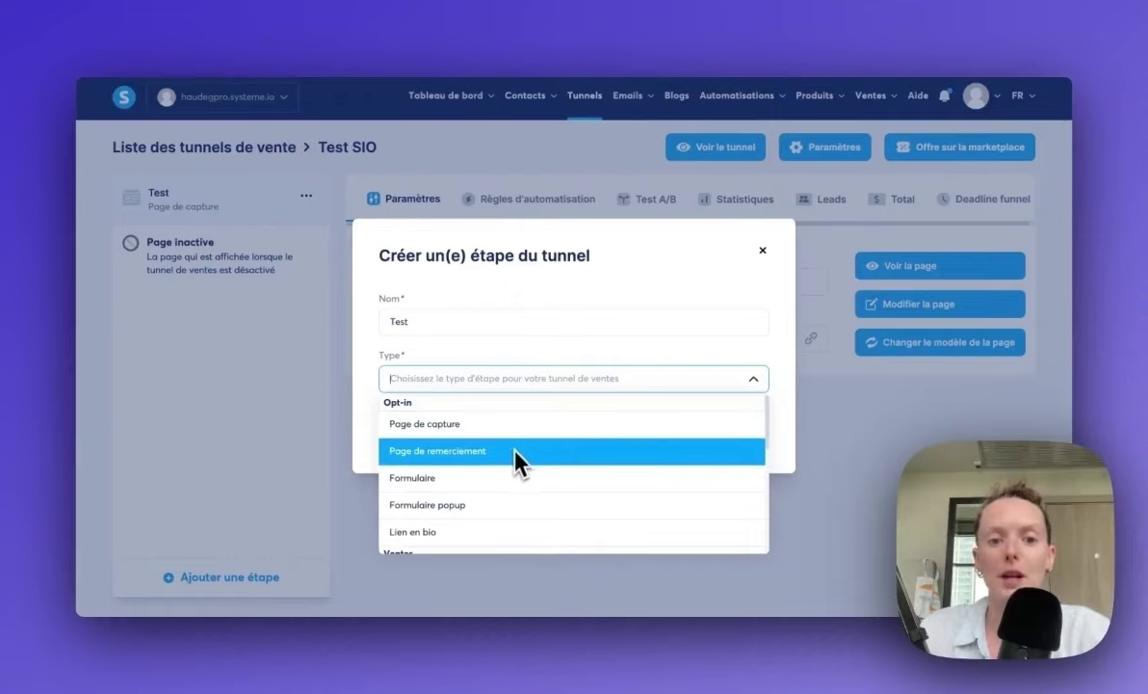
# Step: Add a step named "Test" of type Page de remerciement and apply the "Merci pour le paiement!" template to it
pyautogui.click(517, 460)
pyautogui.click(564, 445)
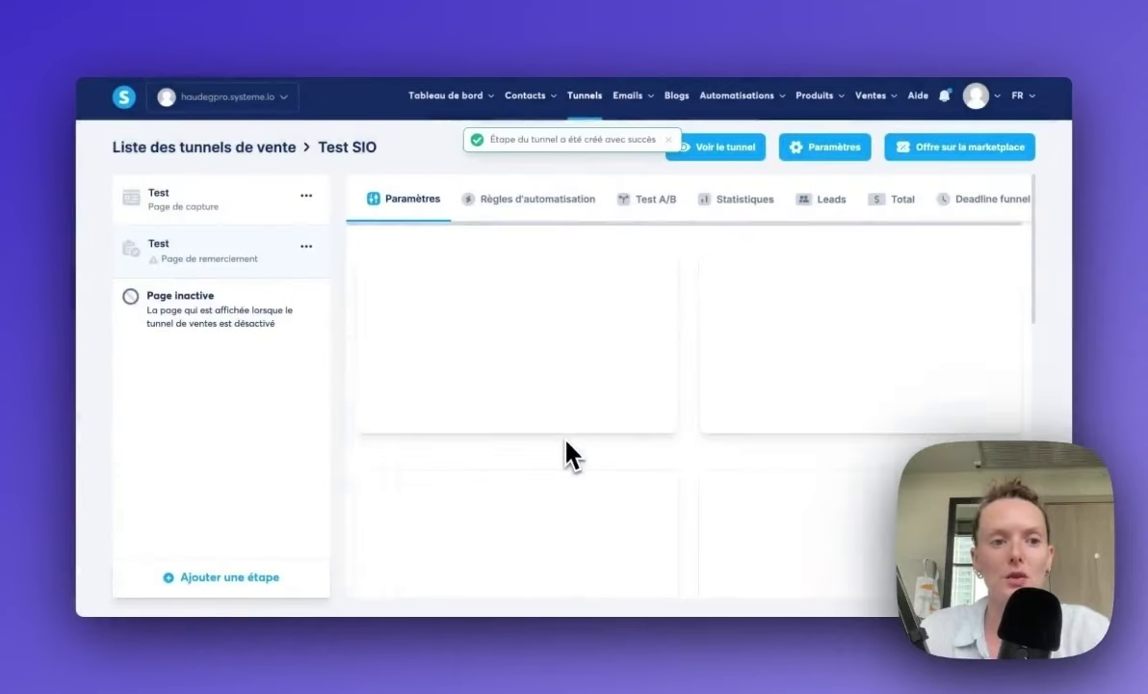
pyautogui.scroll(-3, 665, 447)
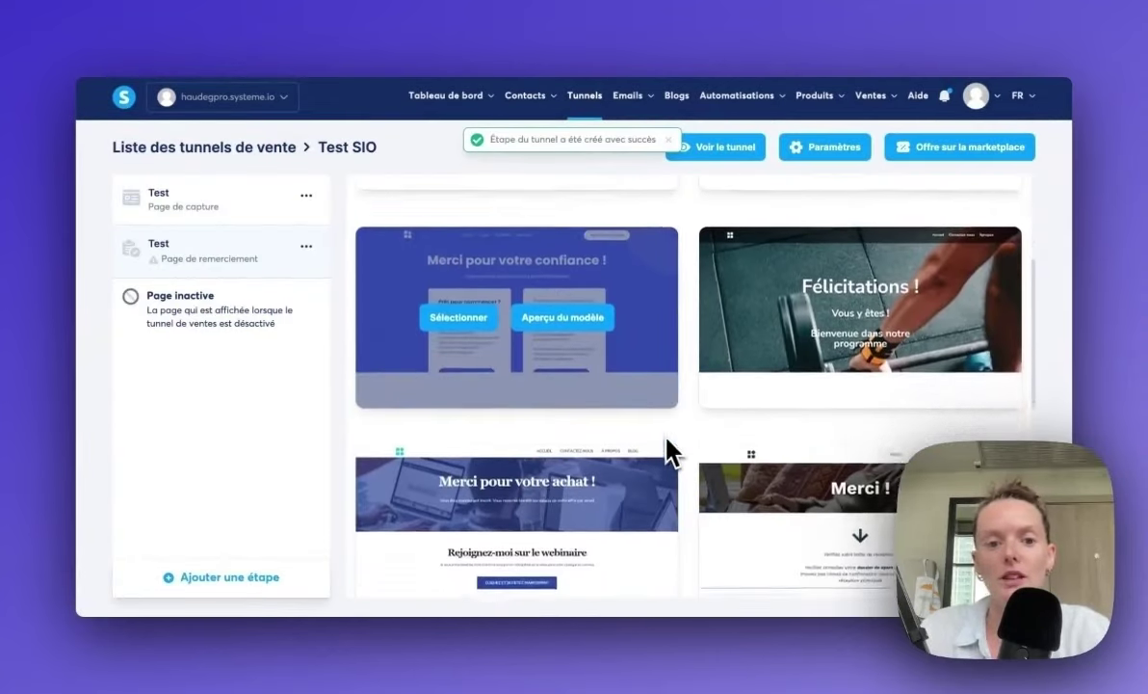
pyautogui.scroll(-3, 671, 451)
pyautogui.scroll(4, 672, 451)
pyautogui.scroll(-3, 671, 450)
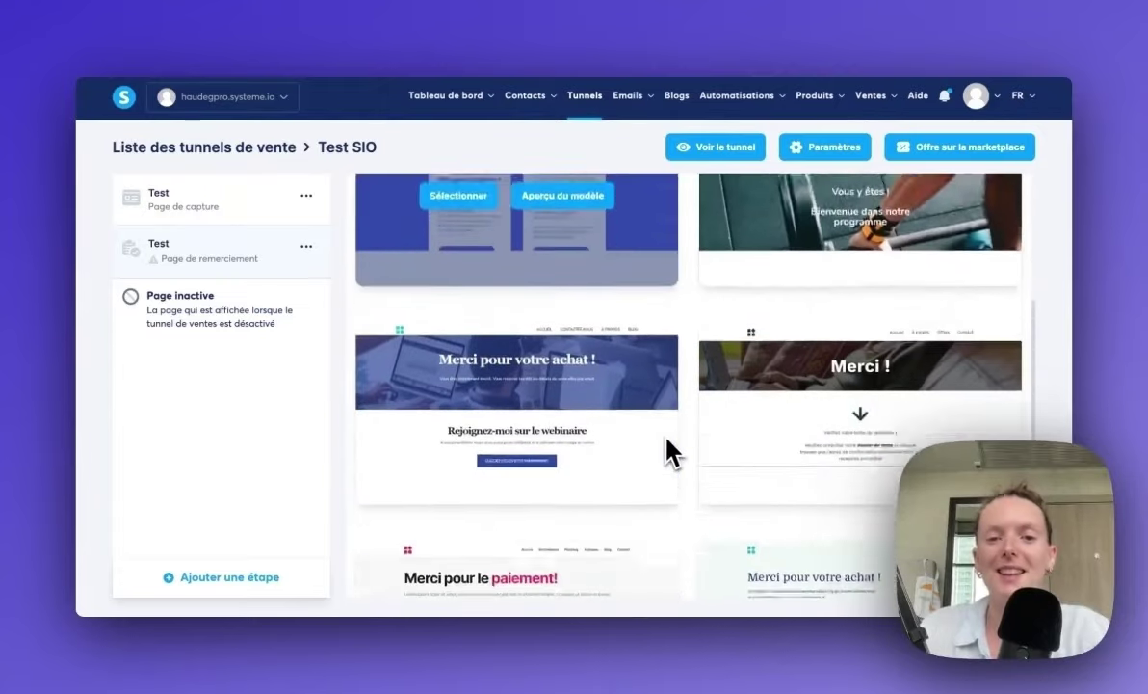
pyautogui.scroll(-3, 672, 451)
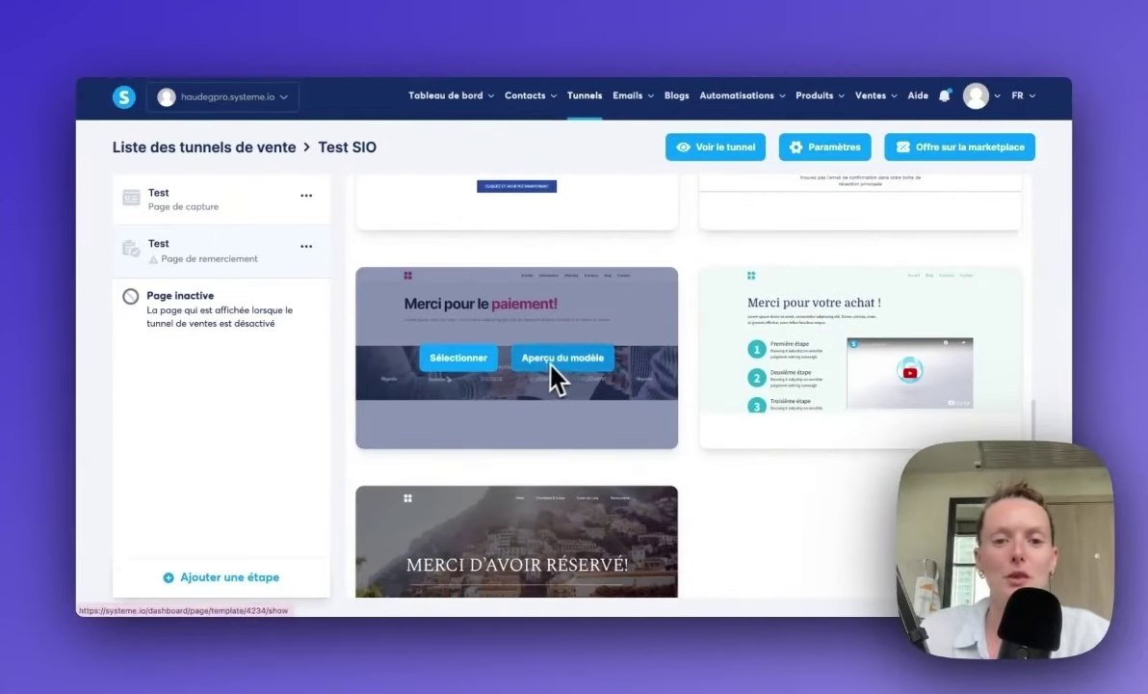
pyautogui.click(460, 359)
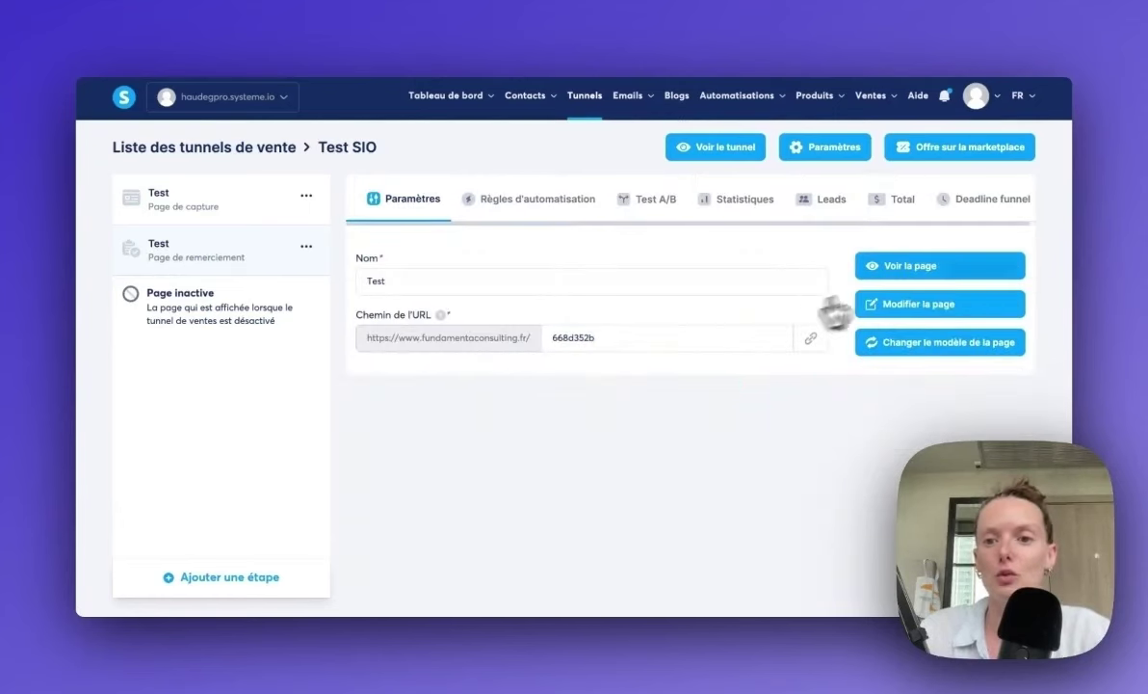
# Step: View the Test thank-you page and look through its content down to the footer
pyautogui.click(910, 282)
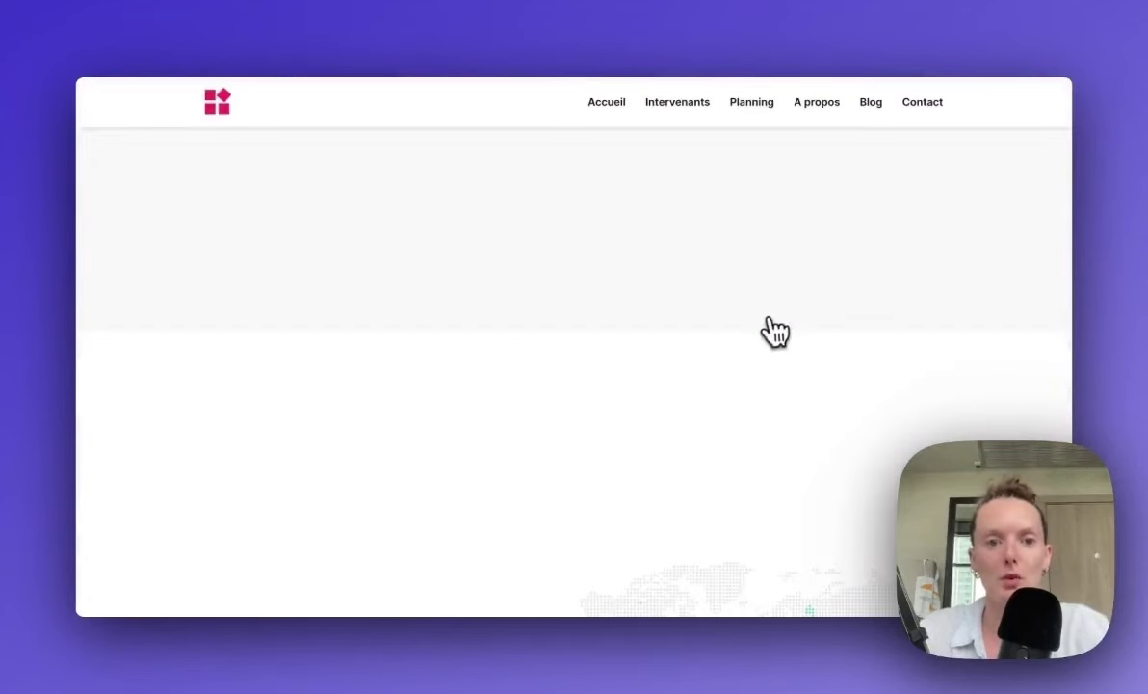
pyautogui.scroll(-4, 779, 332)
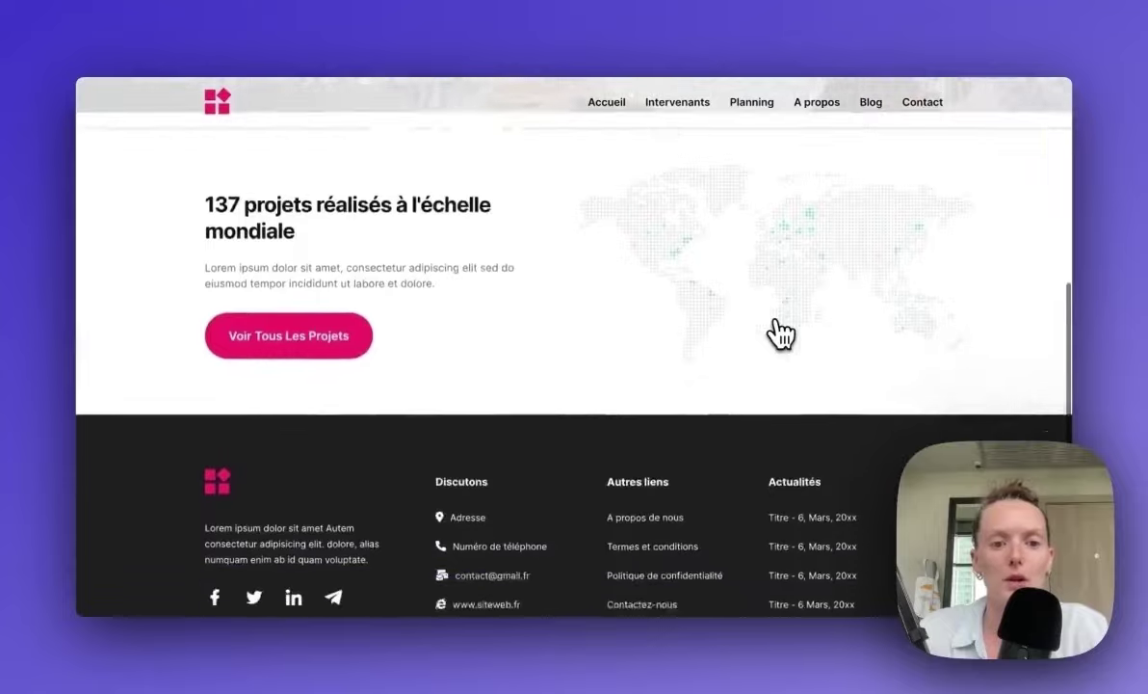
pyautogui.scroll(4, 778, 333)
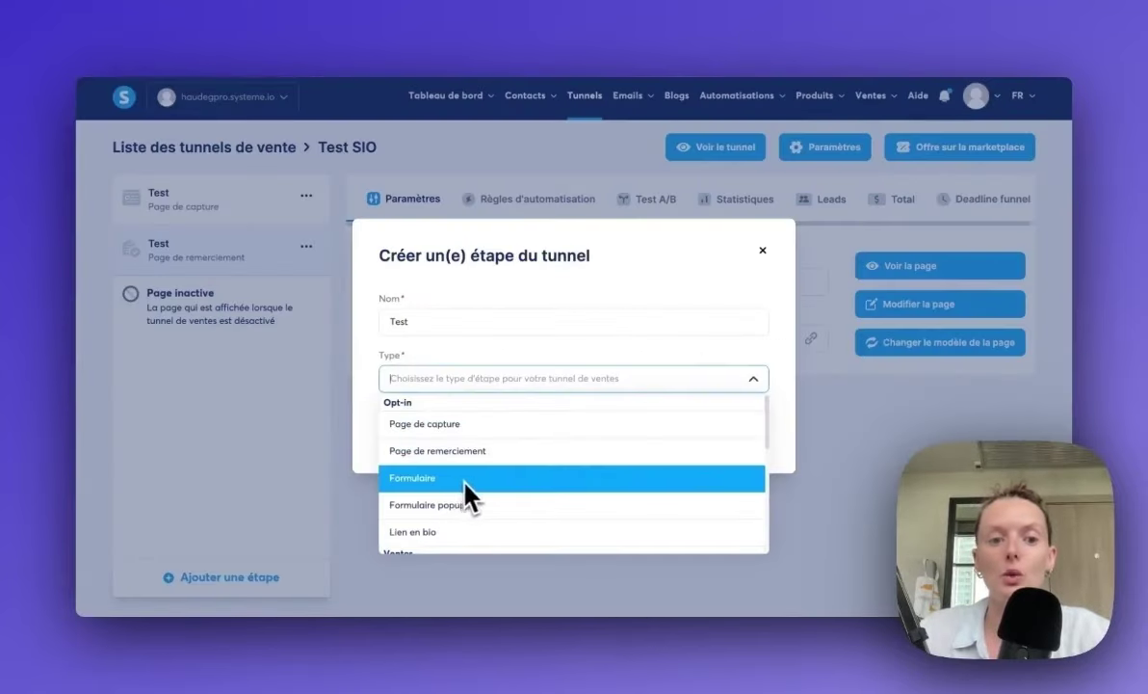
# Step: Add a step named "Test" of type Formulaire and preview the purple subscription form template offering a 50% discount
pyautogui.click(466, 493)
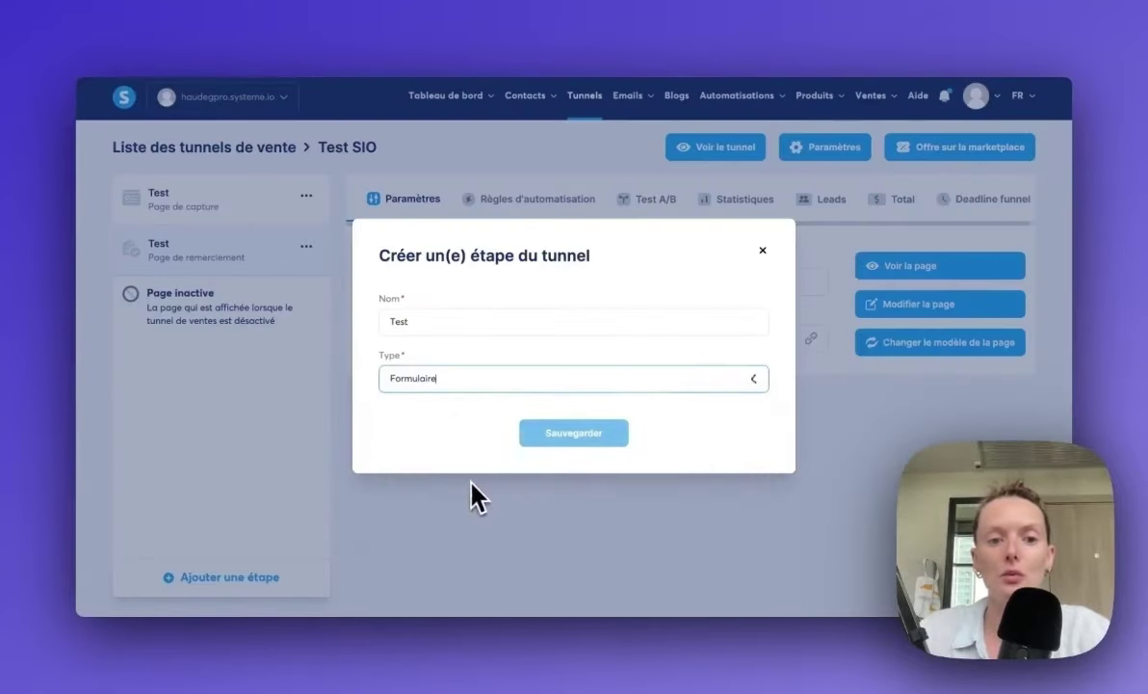
pyautogui.click(574, 432)
pyautogui.scroll(-5, 655, 472)
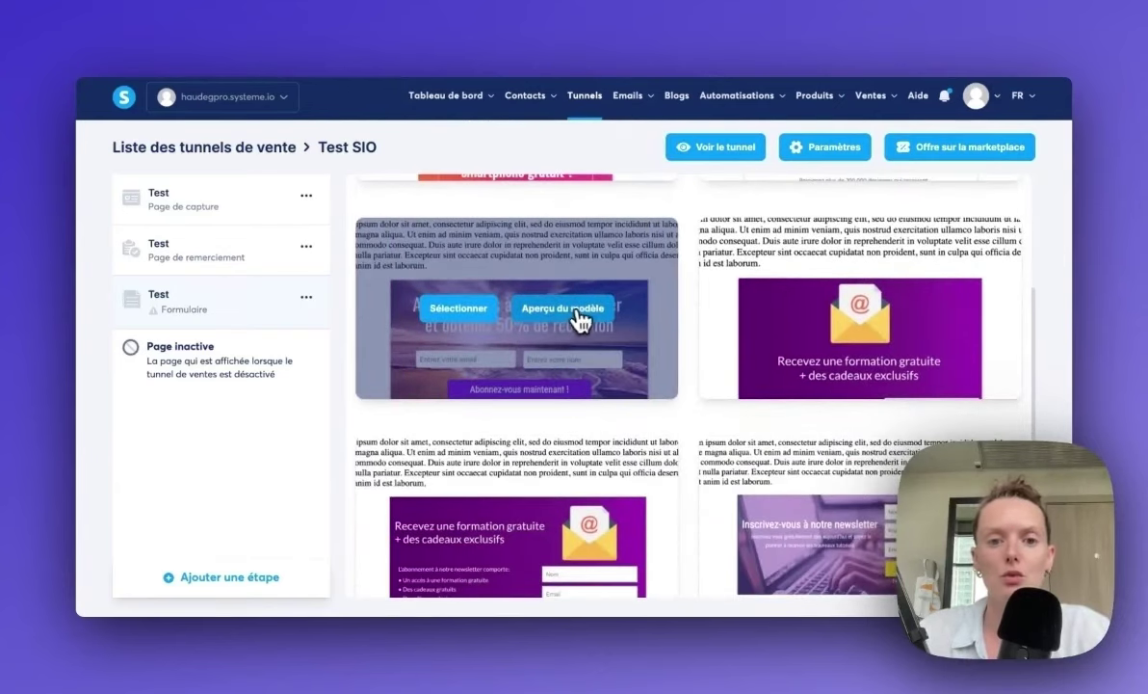
pyautogui.click(582, 316)
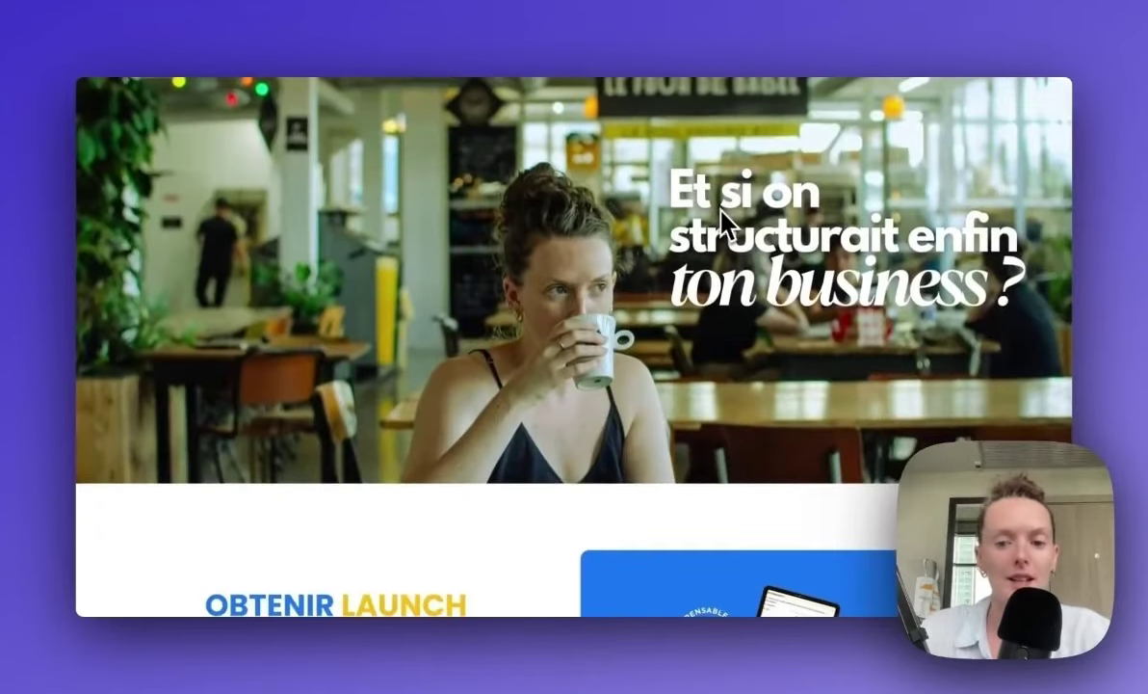
# Step: Look through the published Fundamenta Consulting home page, from the Launch Success Plan offer to the Notion shop
pyautogui.scroll(-10, 723, 222)
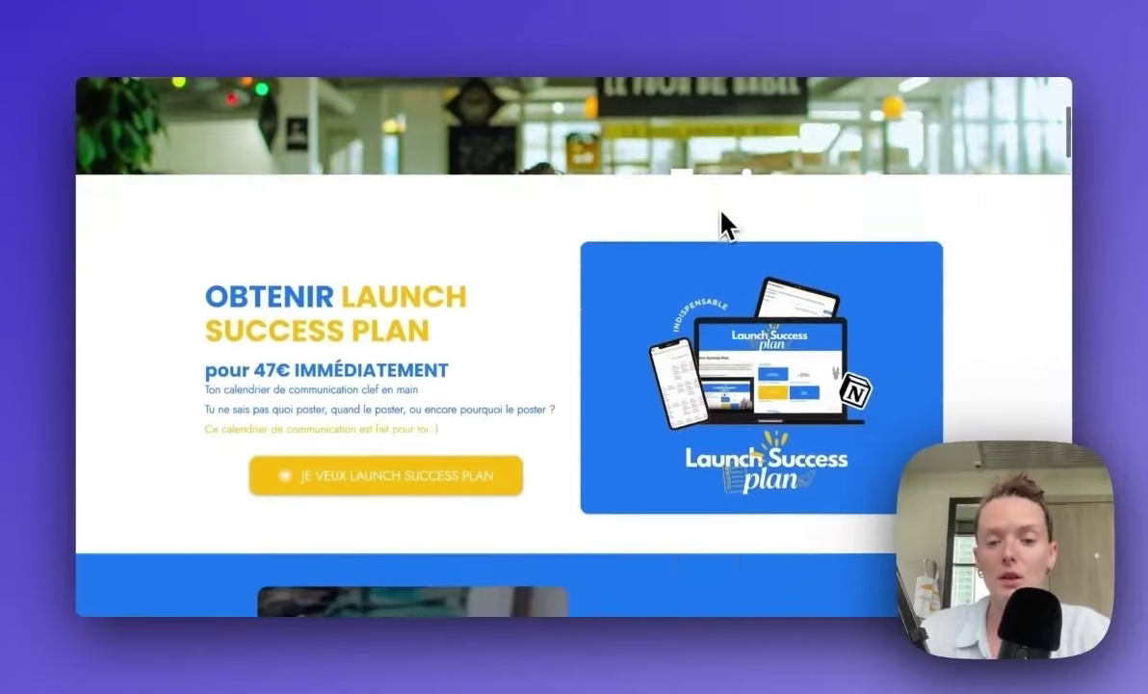
pyautogui.scroll(-15, 723, 222)
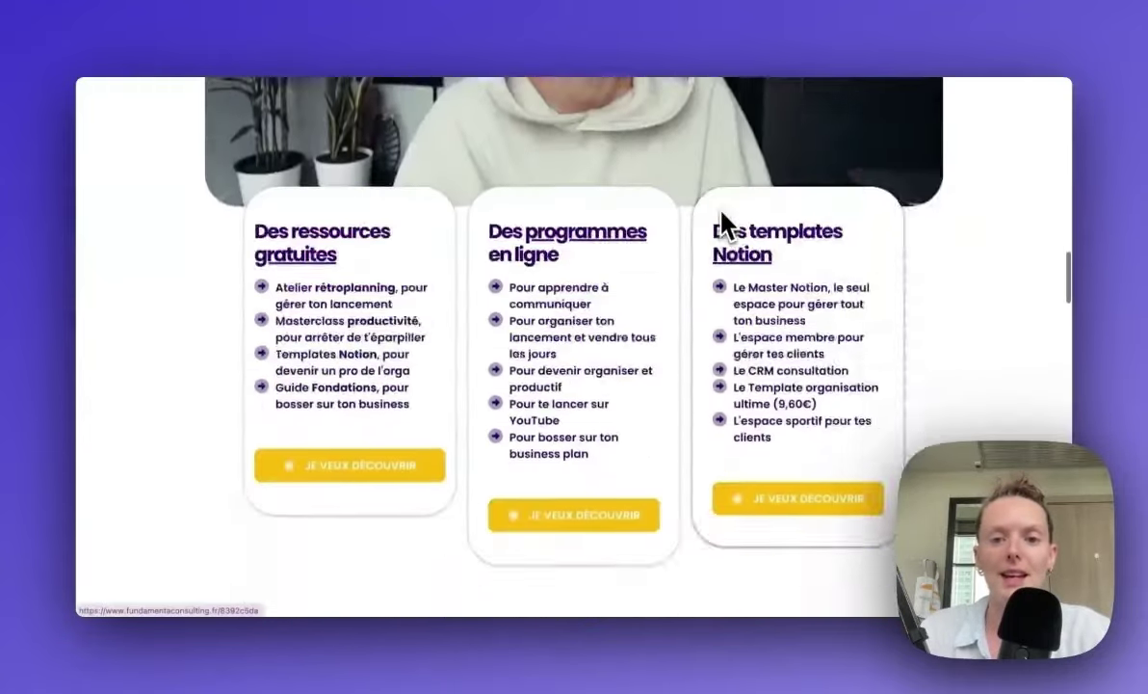
pyautogui.scroll(-15, 729, 228)
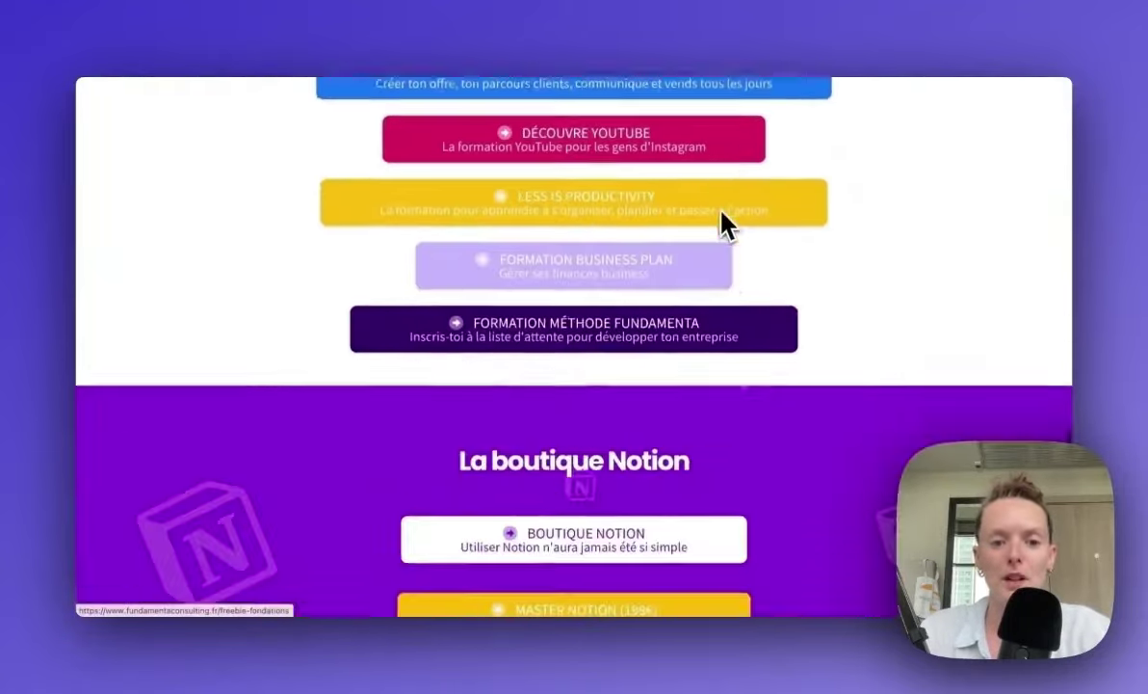
pyautogui.scroll(-8, 726, 226)
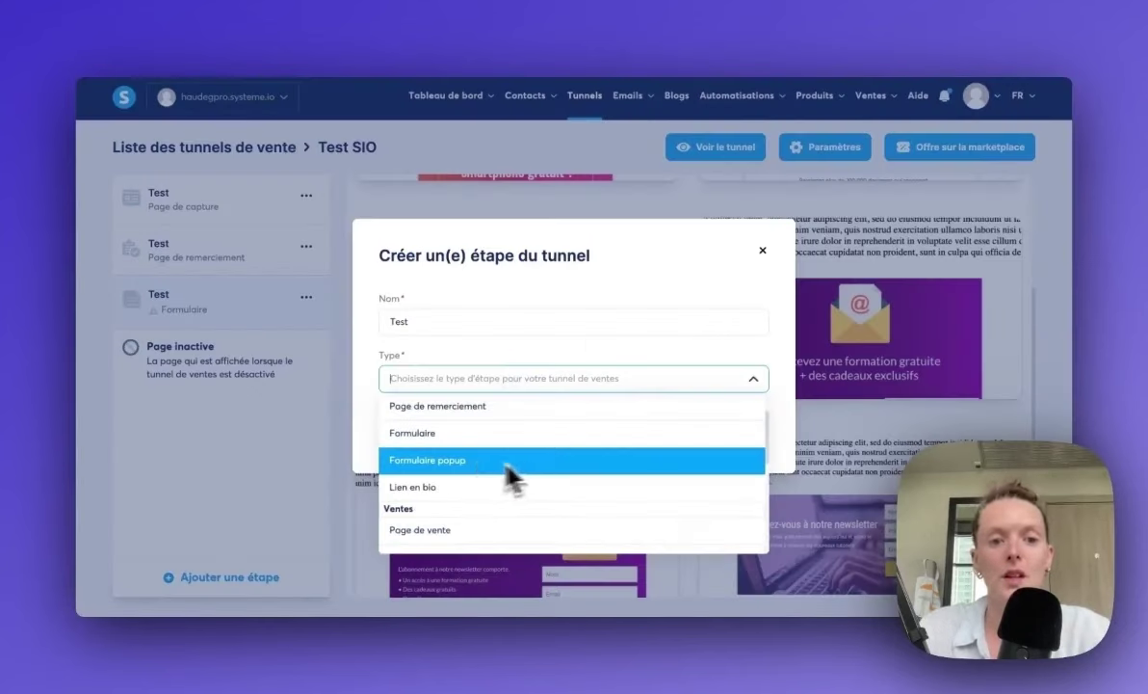
# Step: Add a step named "Test" of type Formulaire popup and preview the "20 € DE REMISE" template
pyautogui.click(505, 464)
pyautogui.click(560, 434)
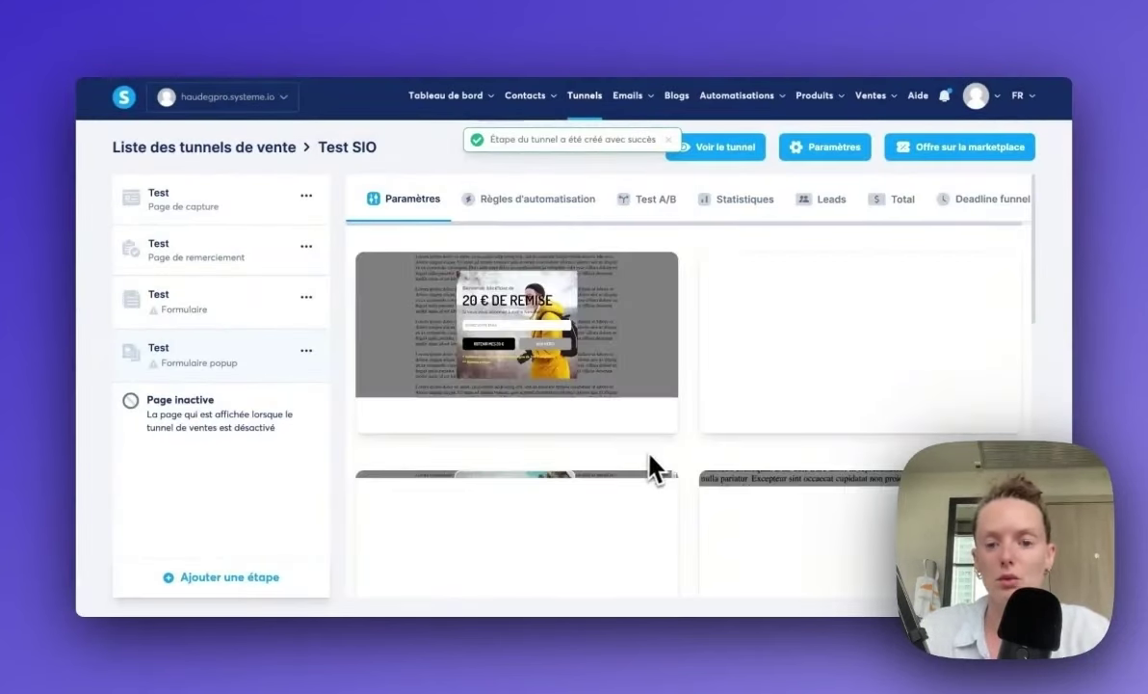
pyautogui.moveTo(633, 433)
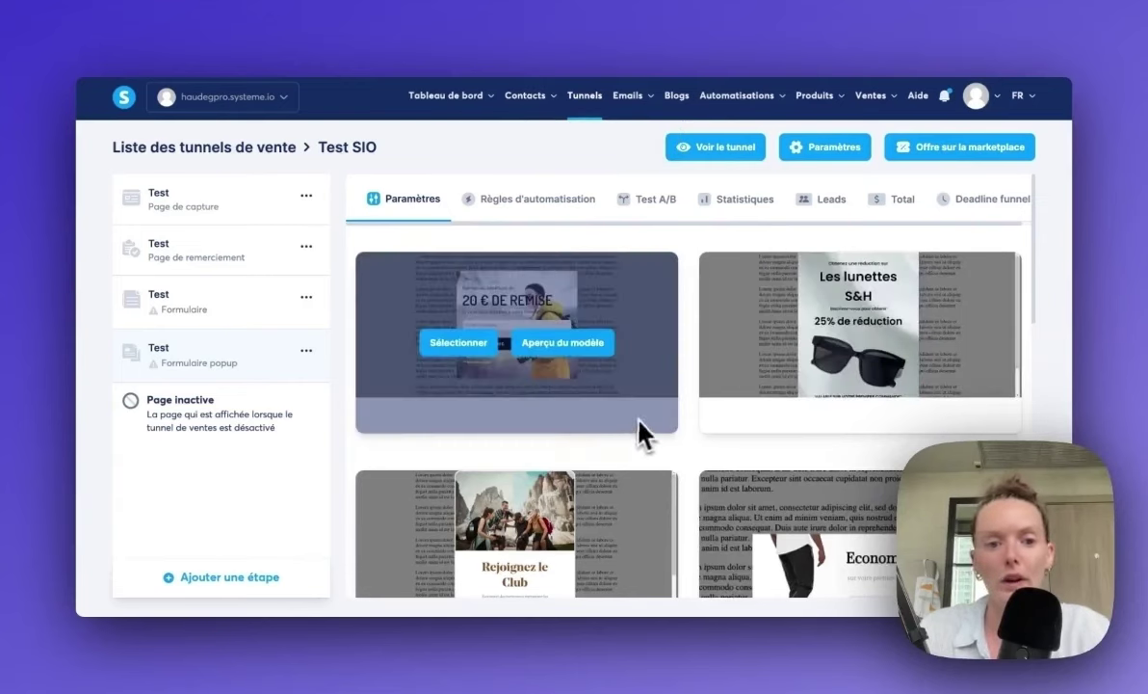
pyautogui.click(579, 353)
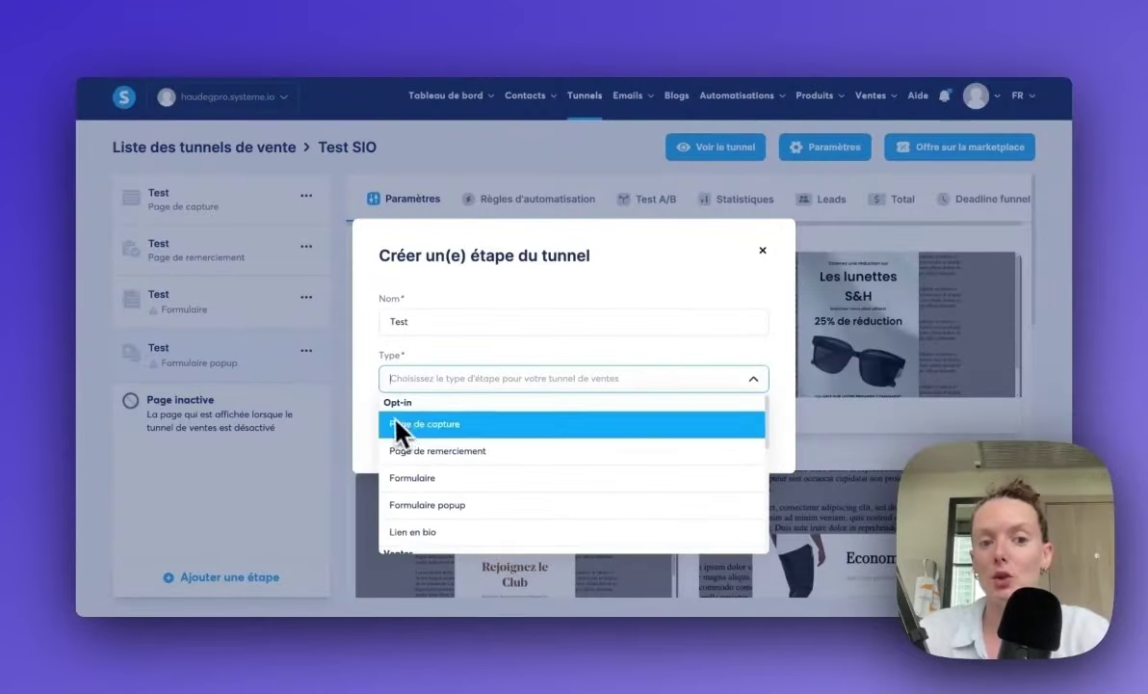
# Step: Add a step named "Test" of type Lien en bio and preview the last template, with its six stacked link buttons
pyautogui.click(481, 535)
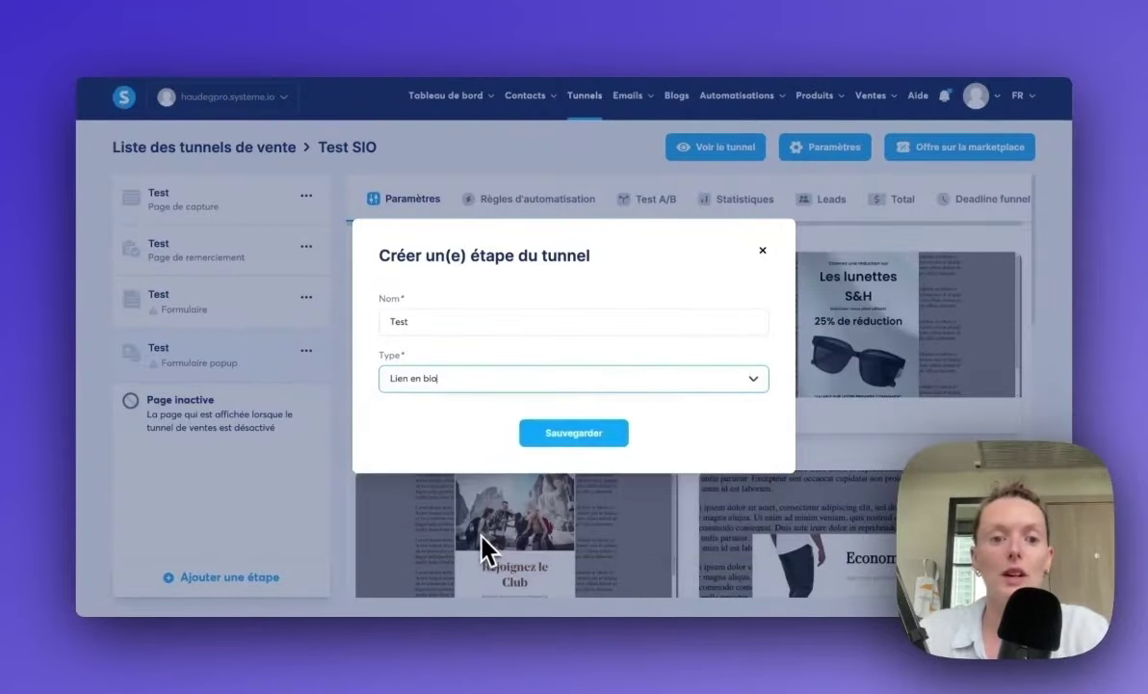
pyautogui.click(572, 436)
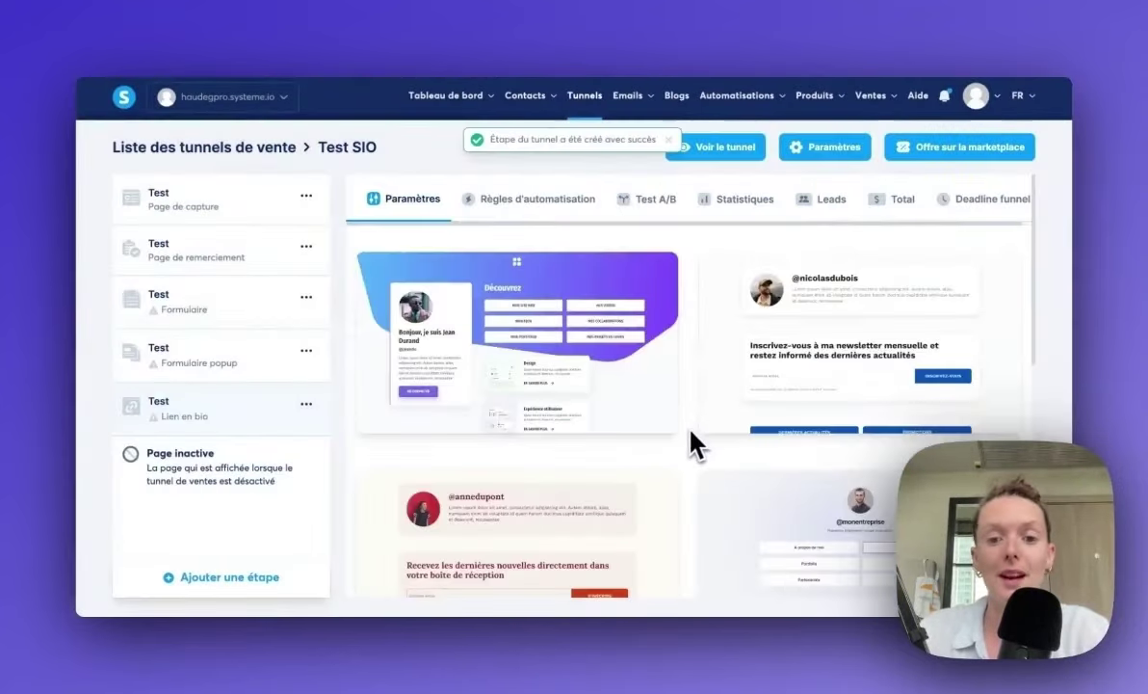
pyautogui.scroll(-8, 692, 453)
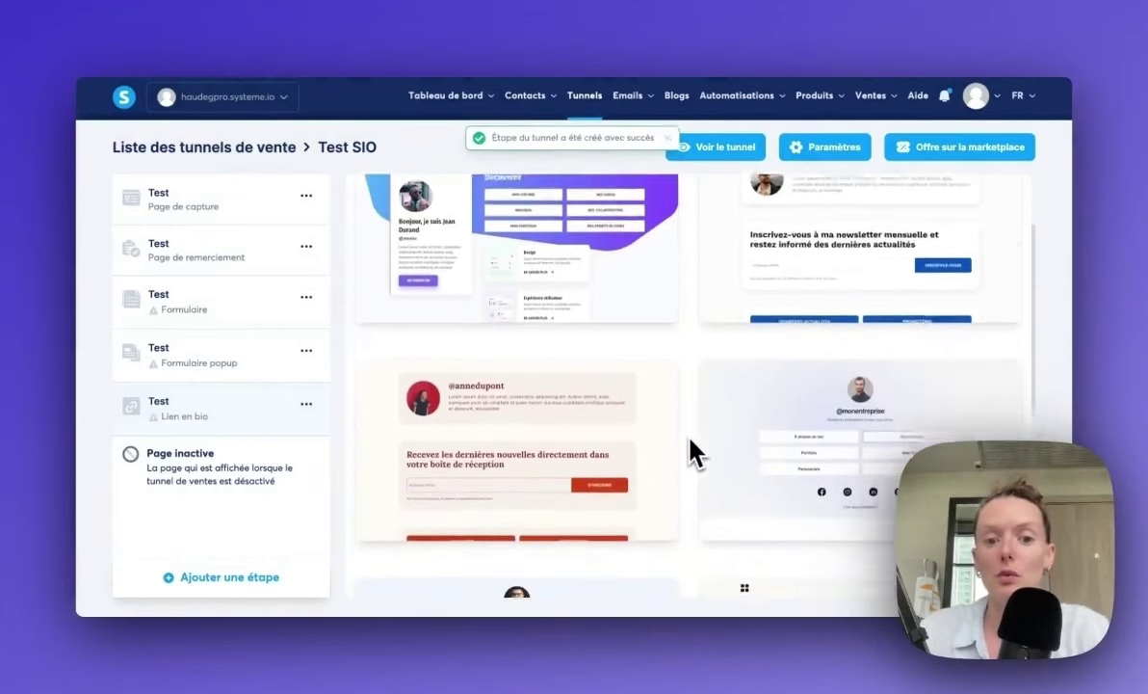
pyautogui.moveTo(547, 511)
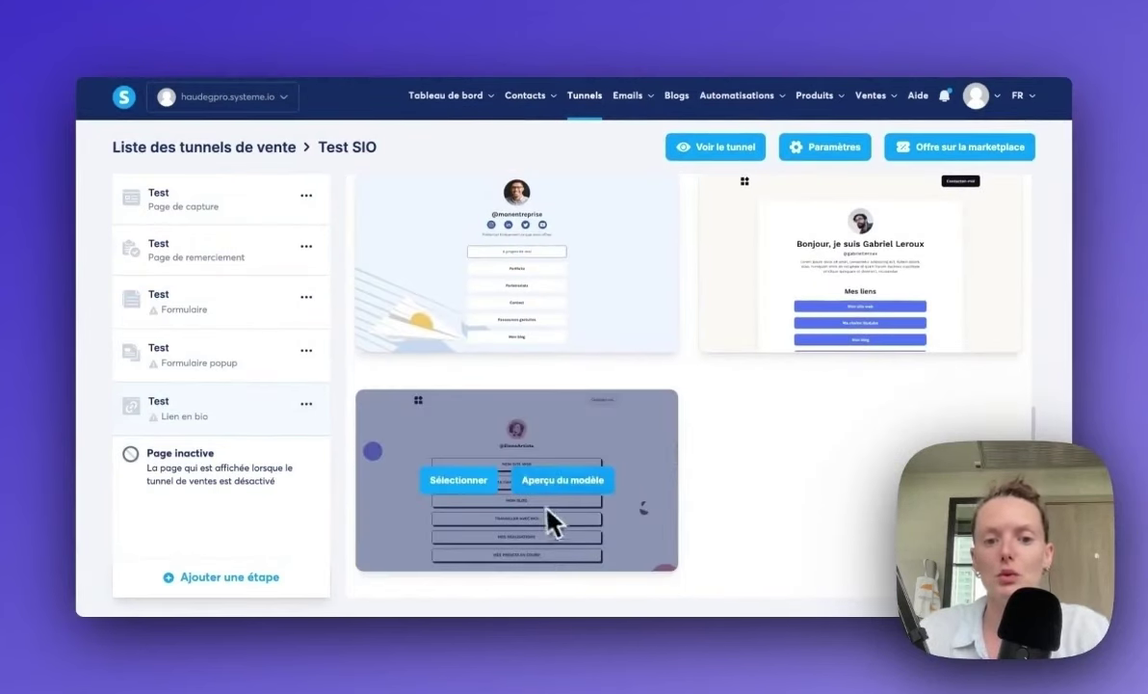
pyautogui.click(590, 484)
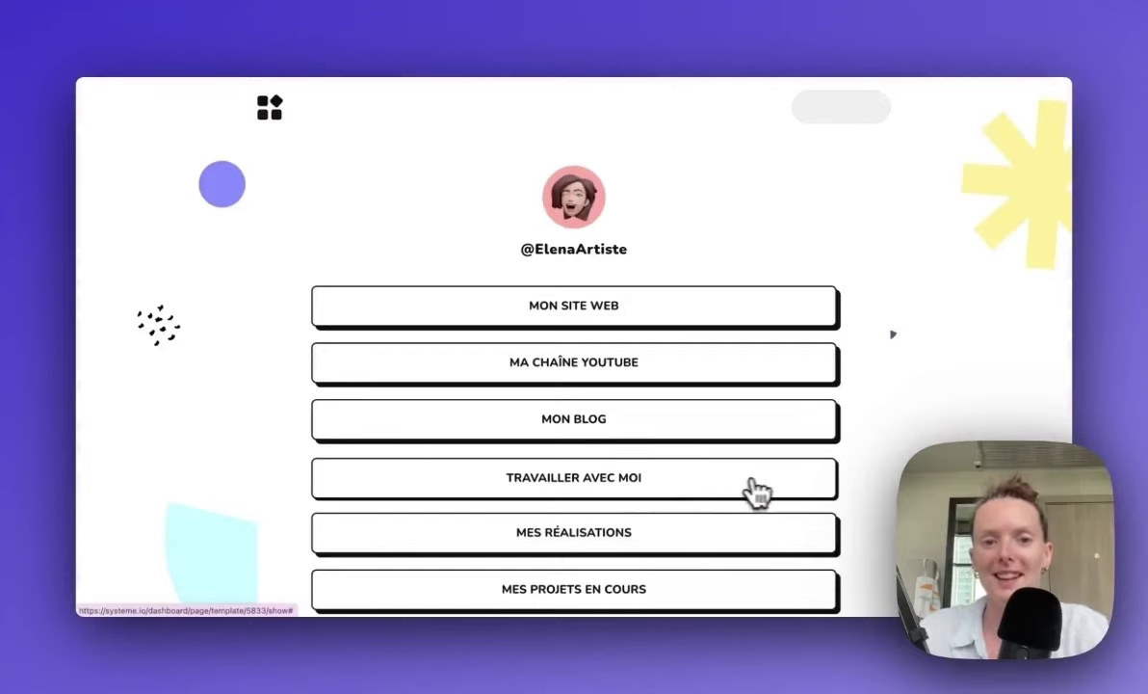
pyautogui.scroll(-2, 800, 486)
pyautogui.scroll(2, 800, 486)
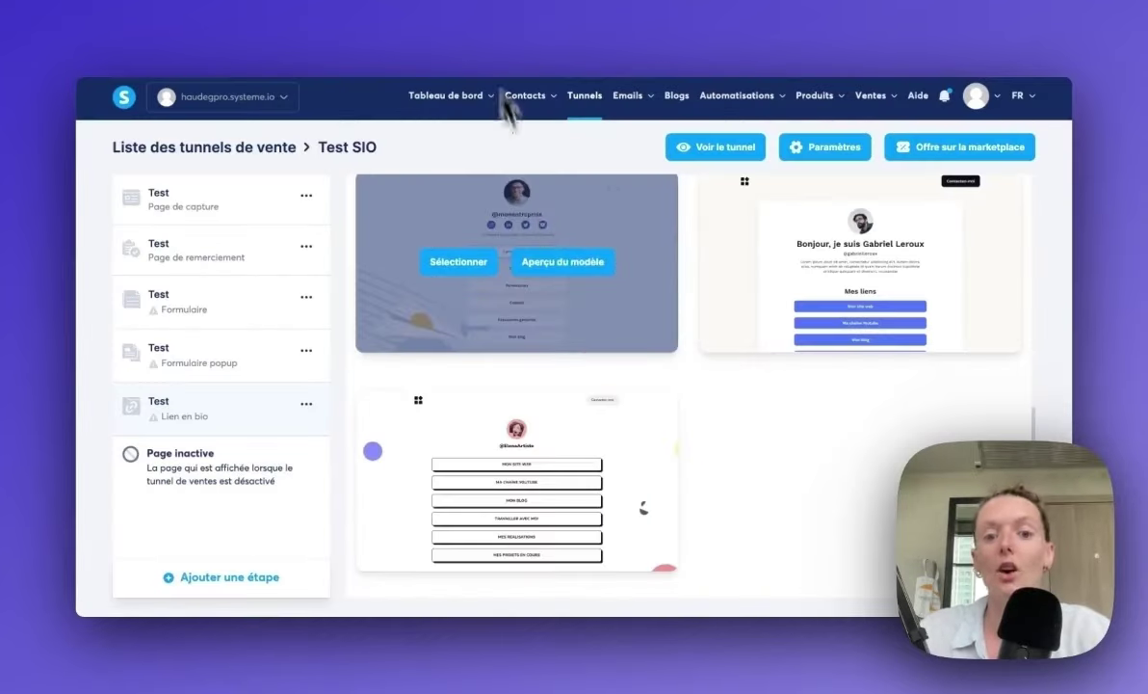
# Step: Look back through the published Fundamenta Consulting home page, from the newsletter form past the Notion shop to the free resources
pyautogui.scroll(5, 679, 383)
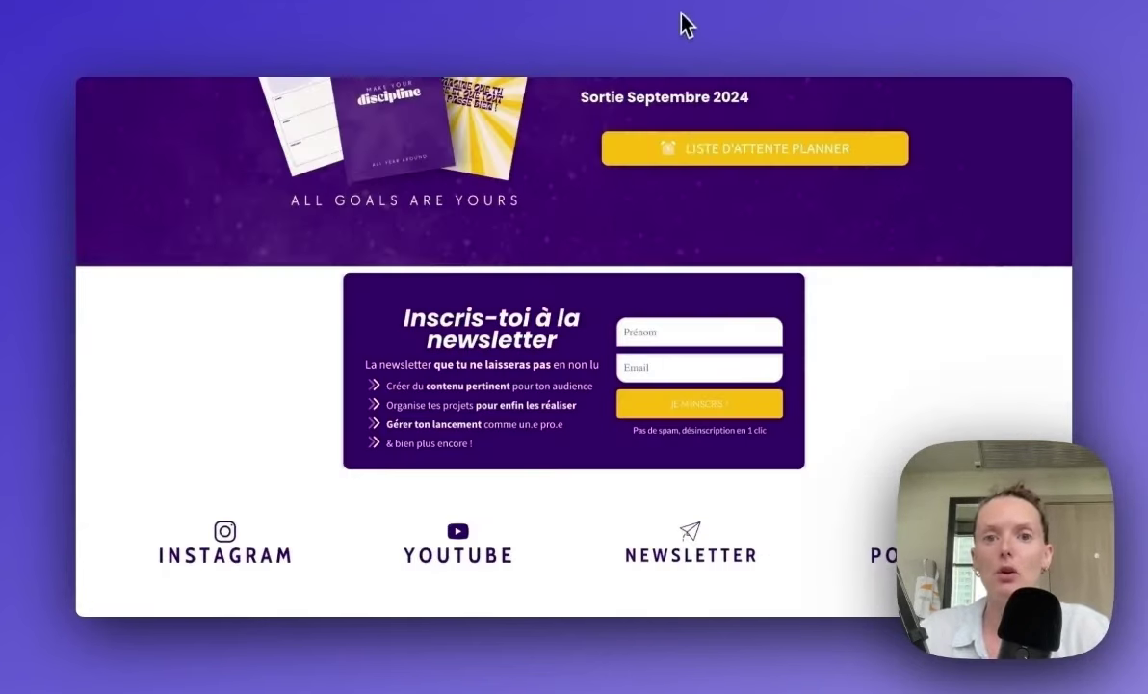
pyautogui.scroll(10, 707, 226)
pyautogui.scroll(15, 707, 258)
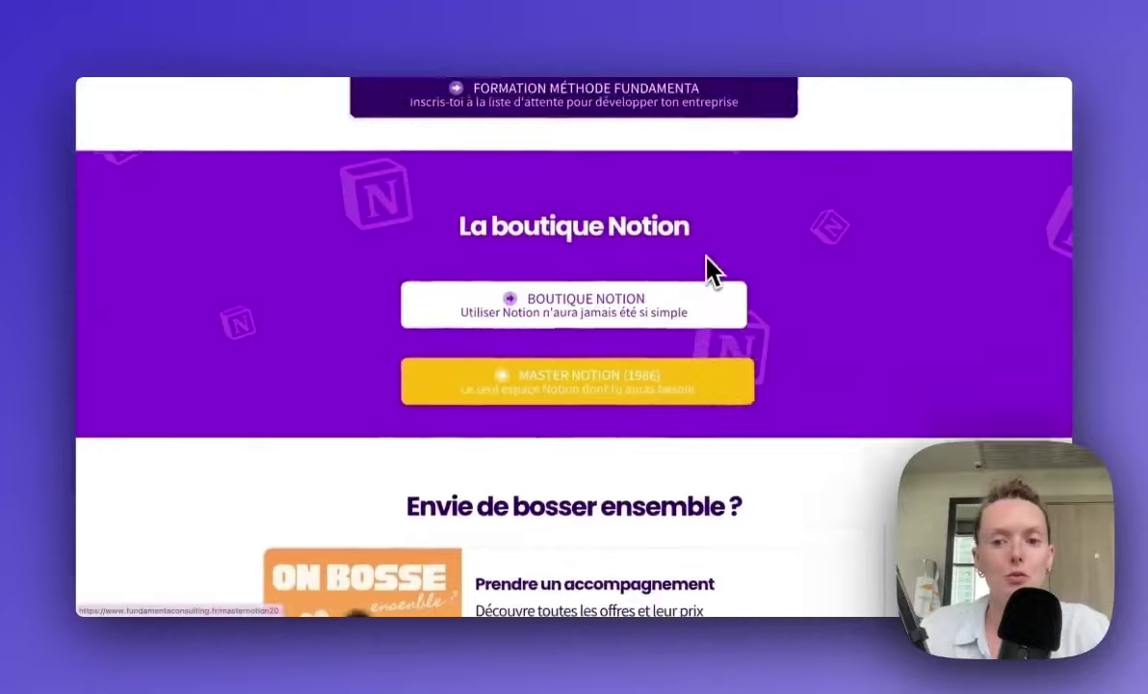
pyautogui.scroll(15, 710, 270)
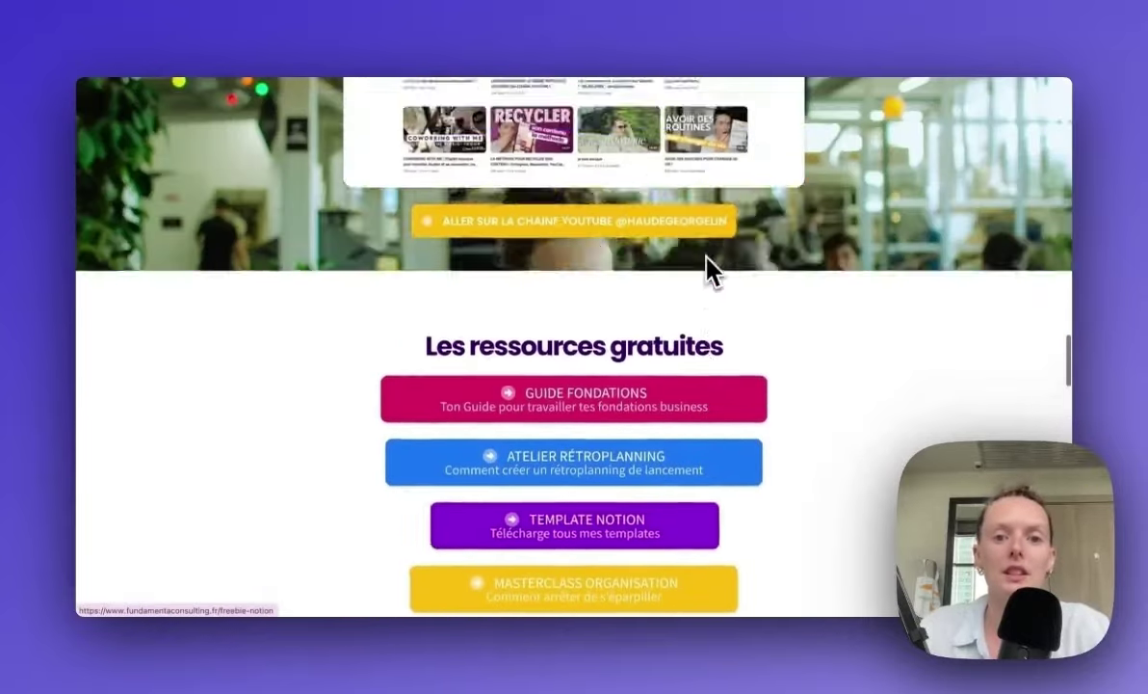
pyautogui.scroll(15, 707, 258)
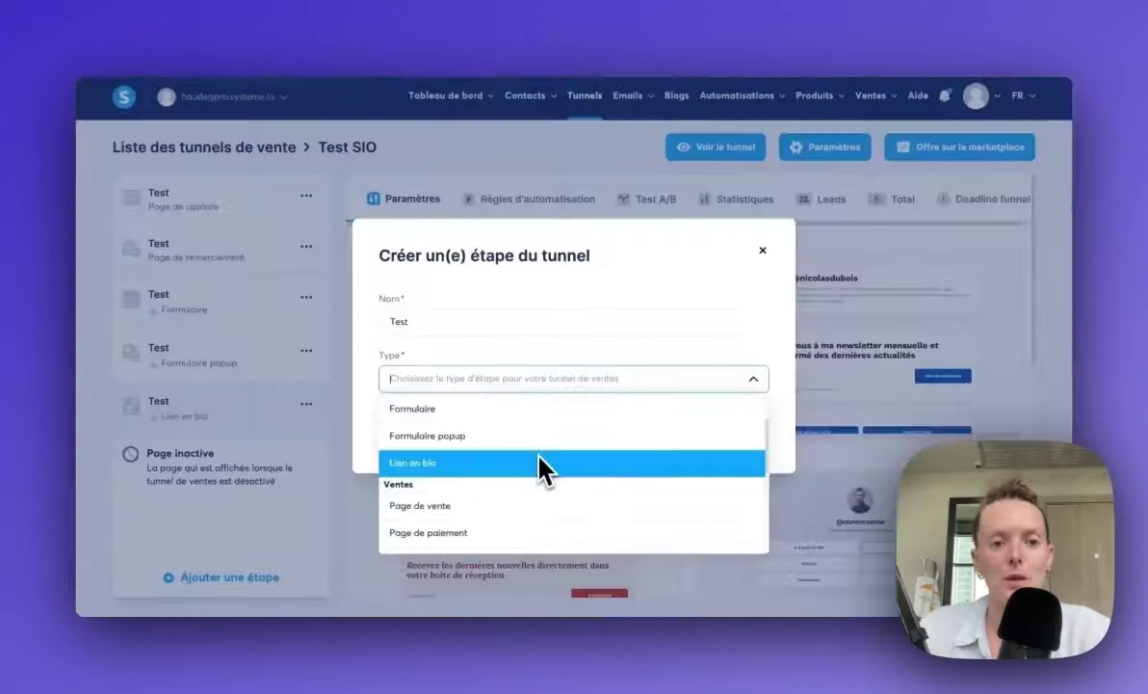
# Step: Add a step named "Test" of type Page de vente and browse its sales page templates
pyautogui.scroll(-2, 536, 470)
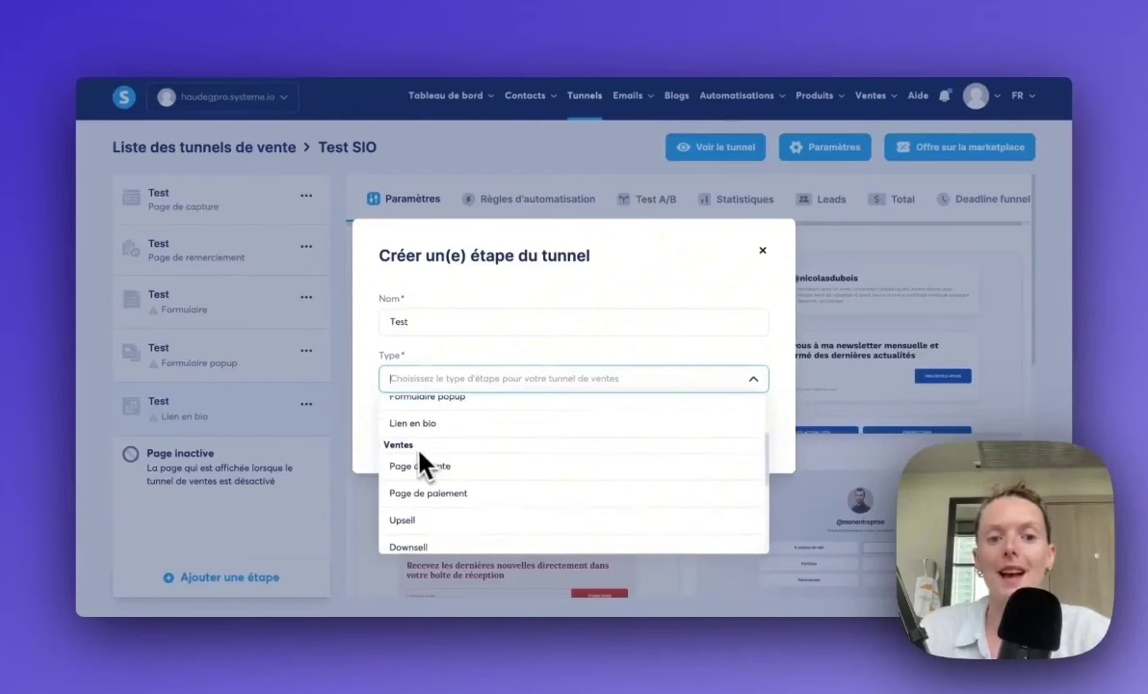
pyautogui.scroll(-1, 455, 439)
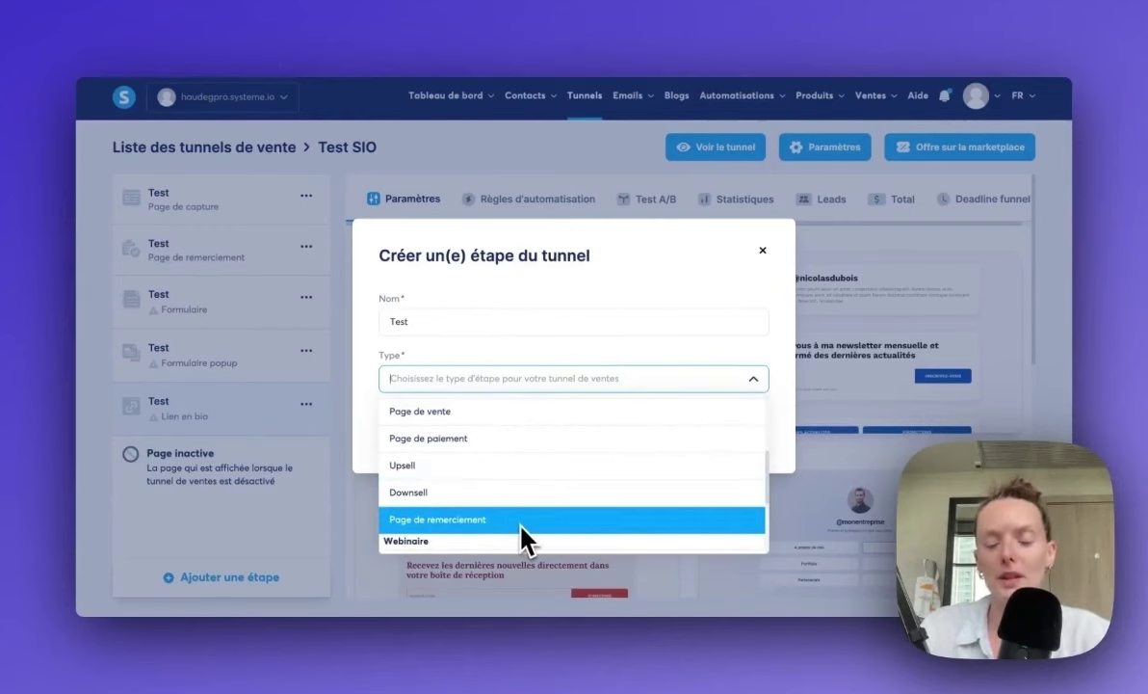
pyautogui.click(472, 412)
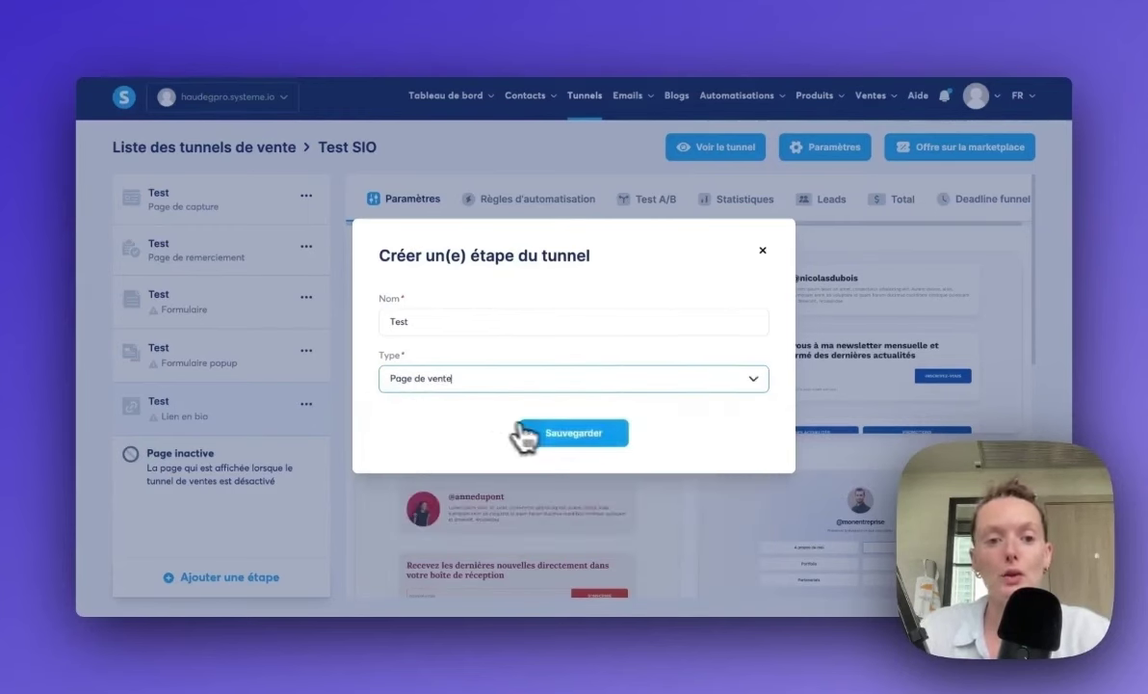
pyautogui.click(558, 434)
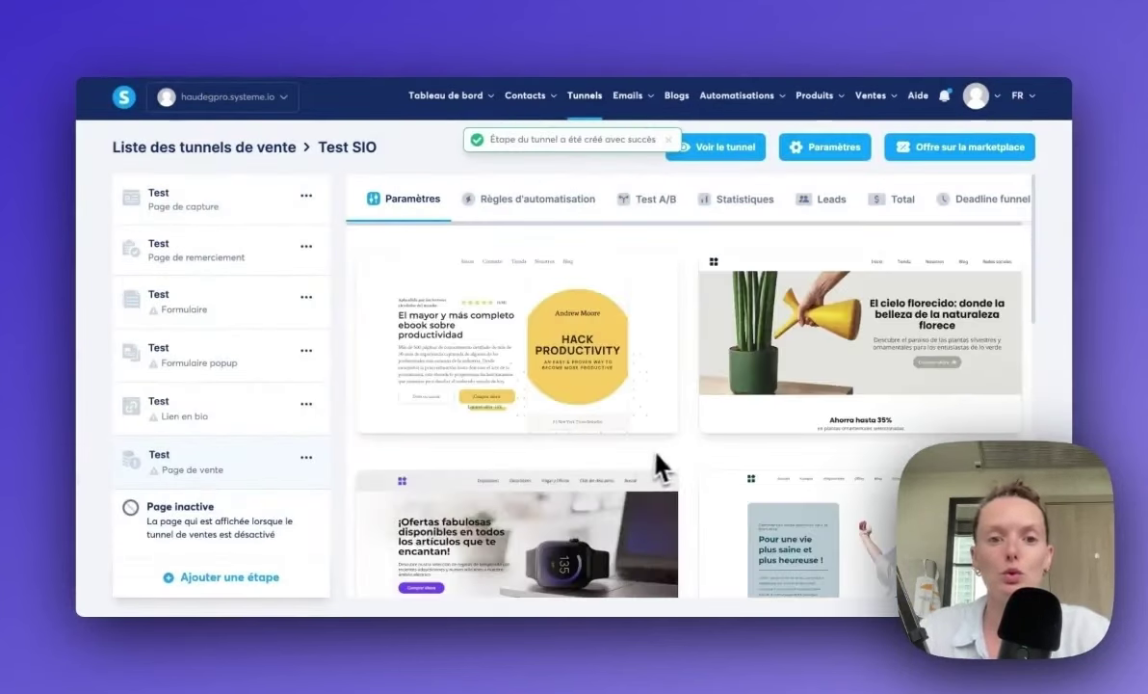
pyautogui.scroll(-5, 767, 438)
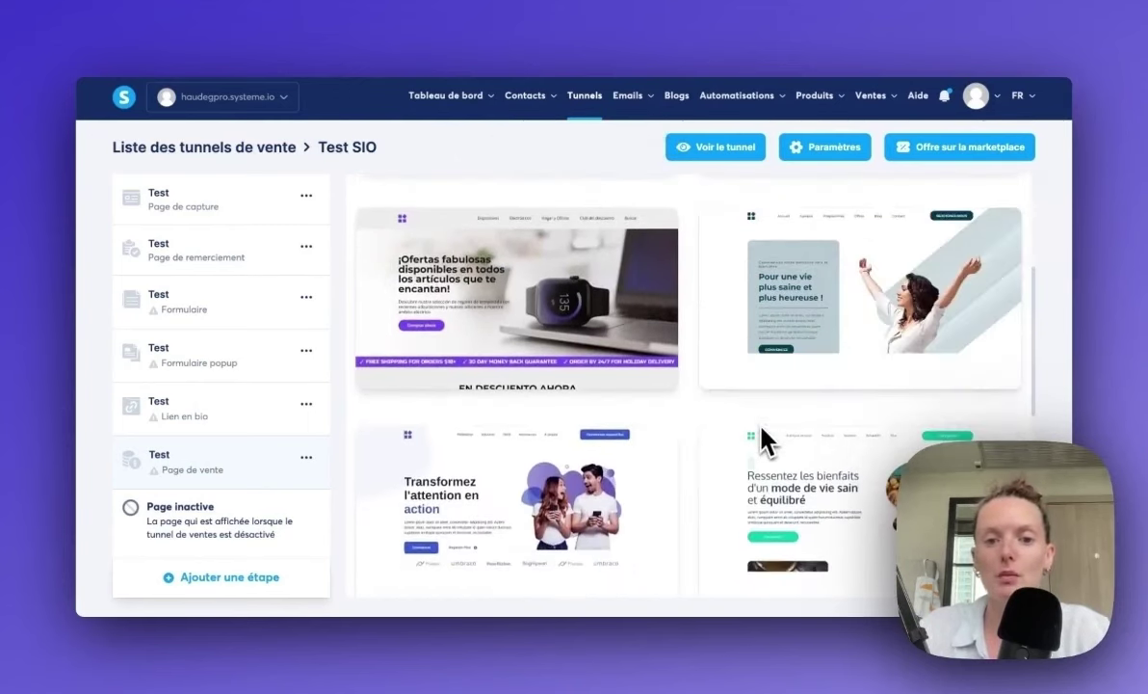
pyautogui.scroll(-5, 692, 440)
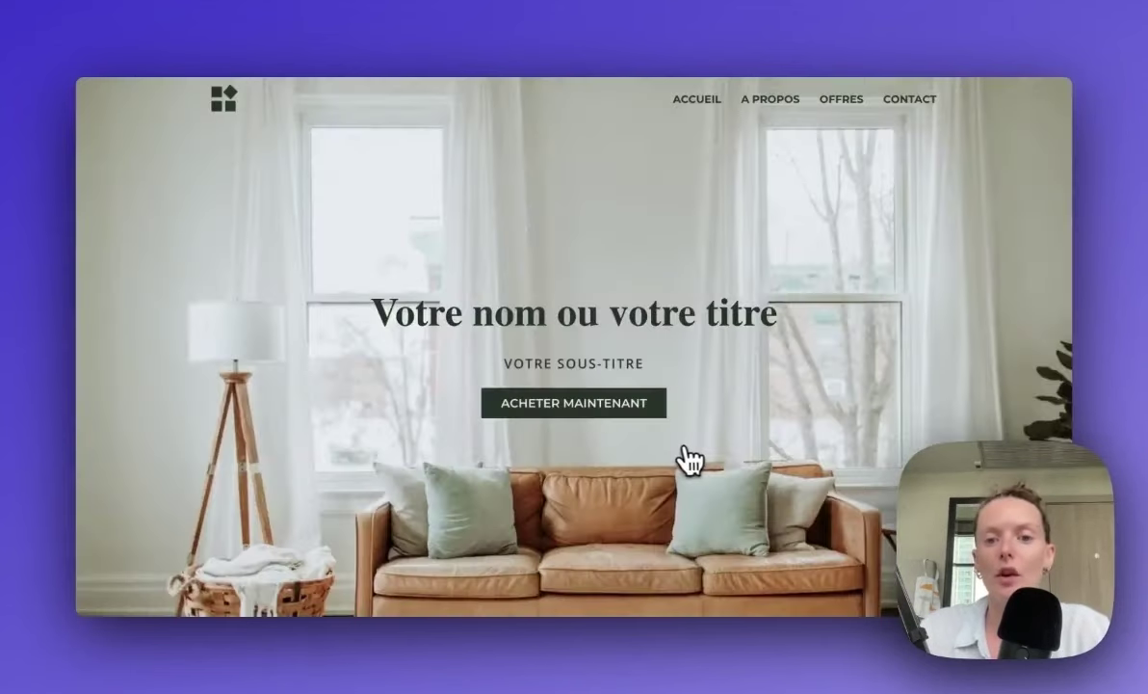
# Step: Examine the "Votre nom ou votre titre" sales page template, including its Problématique, offer, payment methods and FAQ sections
pyautogui.scroll(-10, 690, 460)
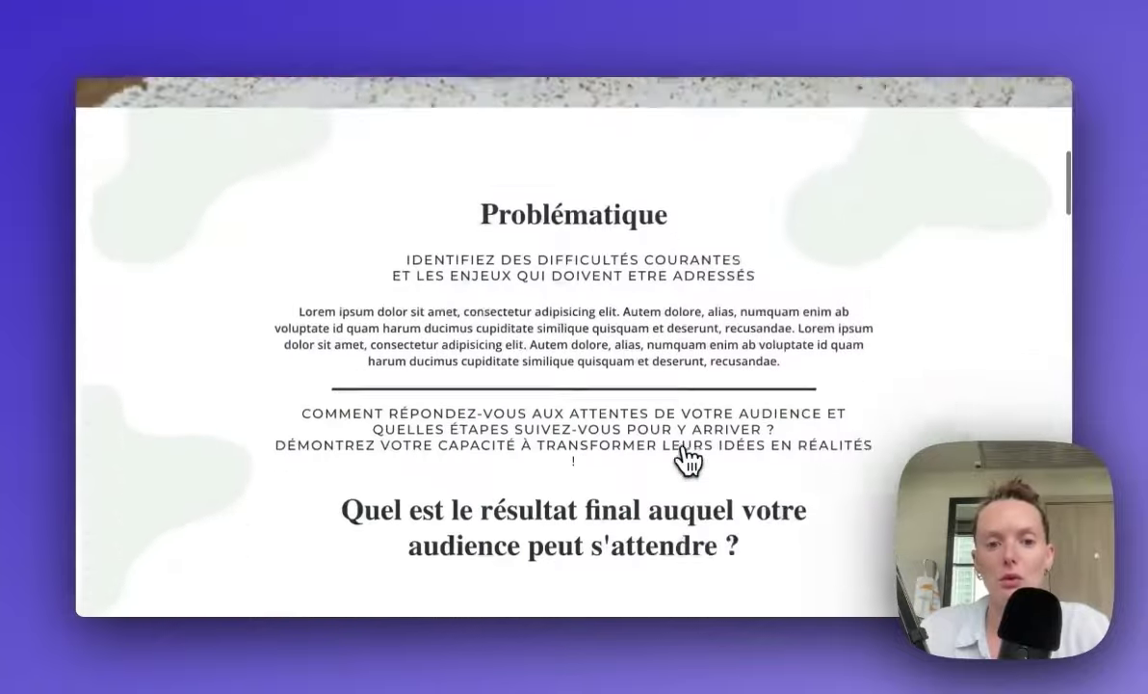
pyautogui.scroll(-3, 690, 460)
pyautogui.scroll(3, 690, 461)
pyautogui.scroll(-6, 690, 460)
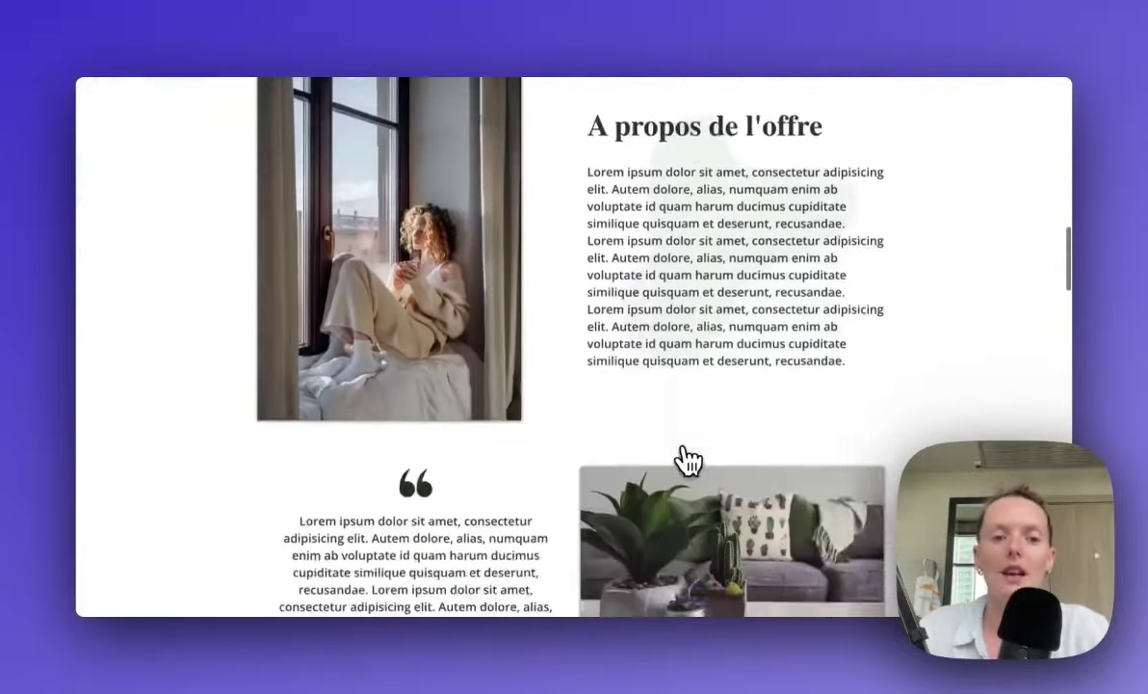
pyautogui.scroll(-12, 690, 460)
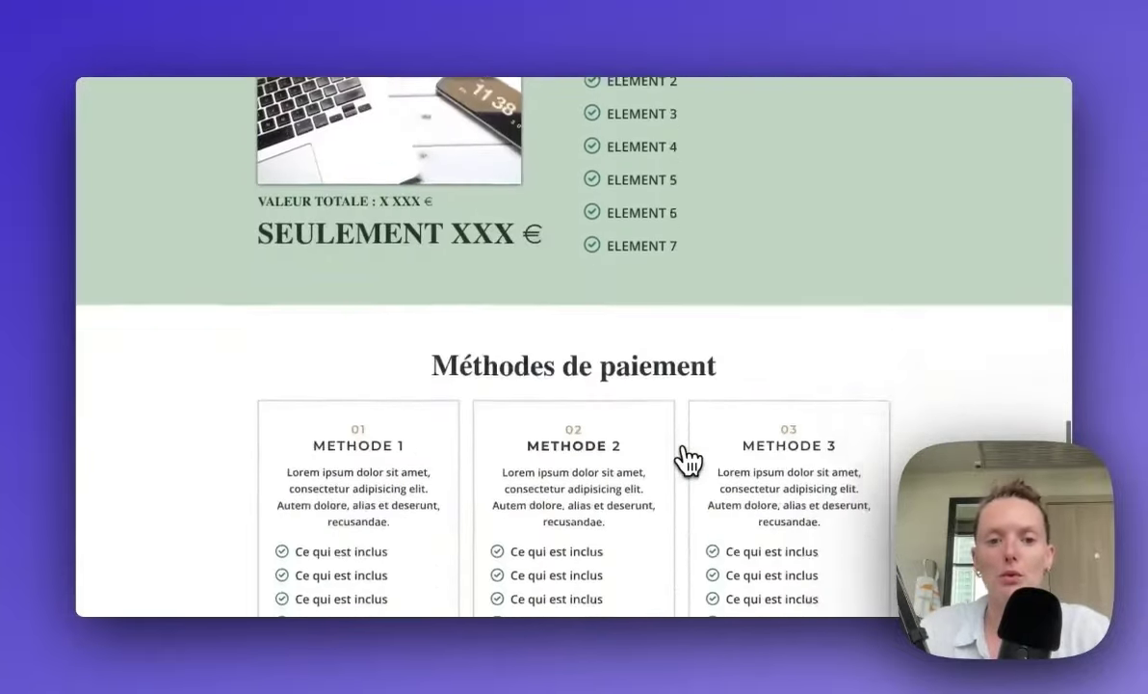
pyautogui.scroll(-8, 690, 461)
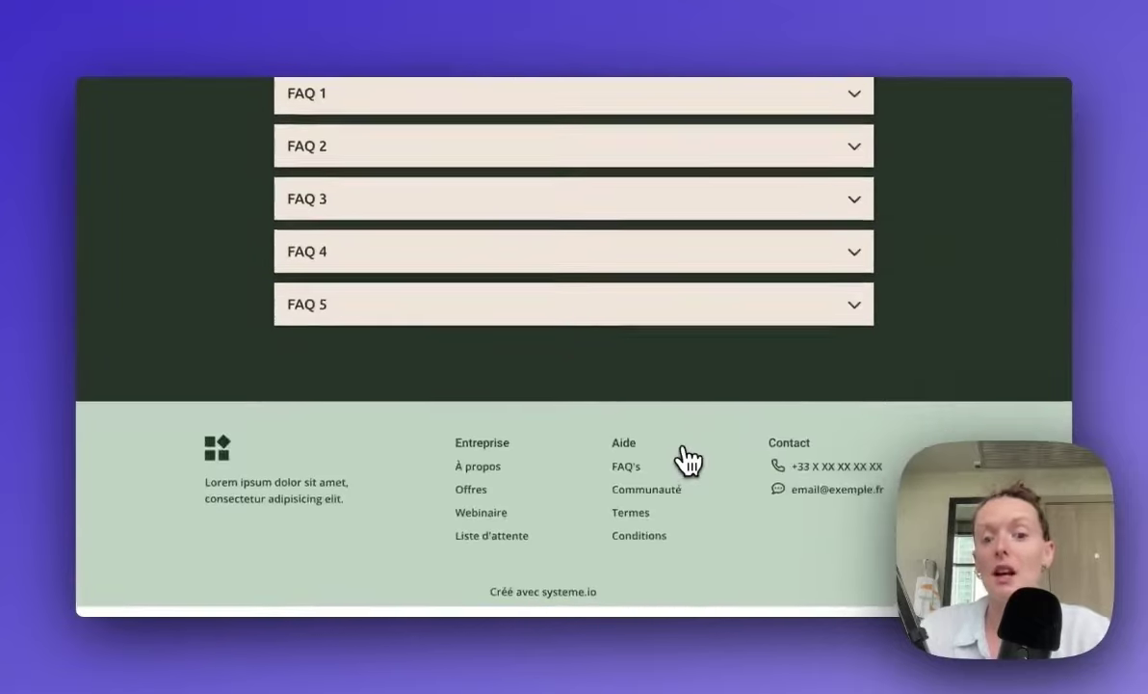
pyautogui.scroll(12, 690, 460)
pyautogui.scroll(15, 690, 461)
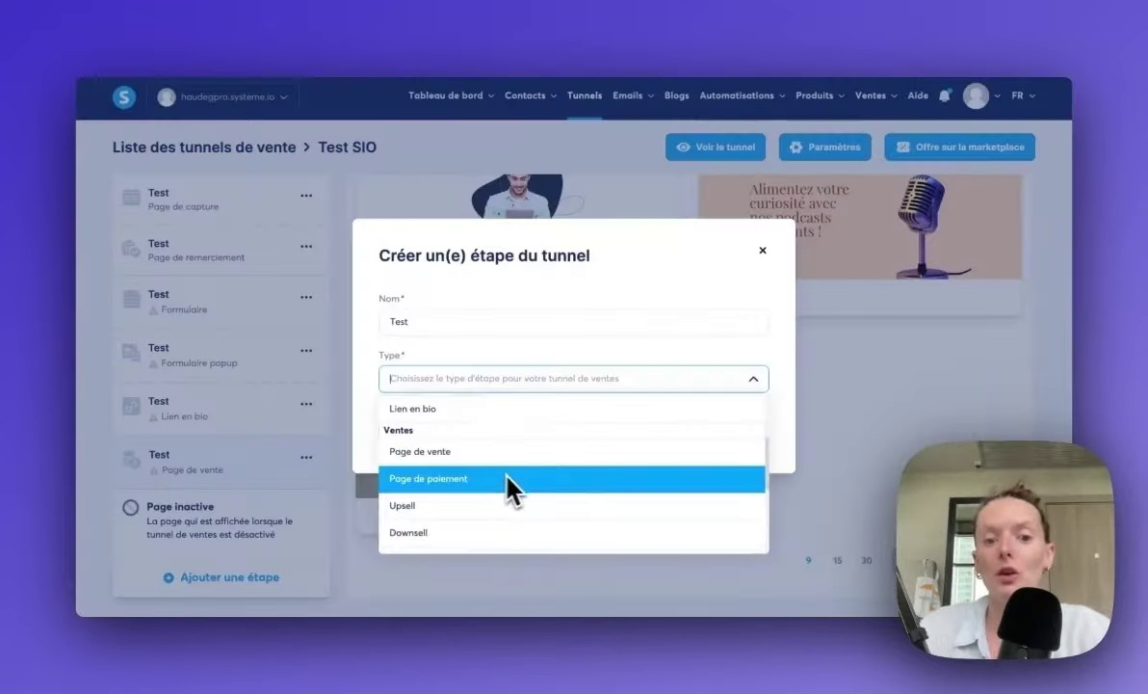
# Step: Add a step named "Test" of type Page de paiement and preview the "Payez maintenant et vous recevrez ce pack..." template
pyautogui.click(506, 476)
pyautogui.click(548, 434)
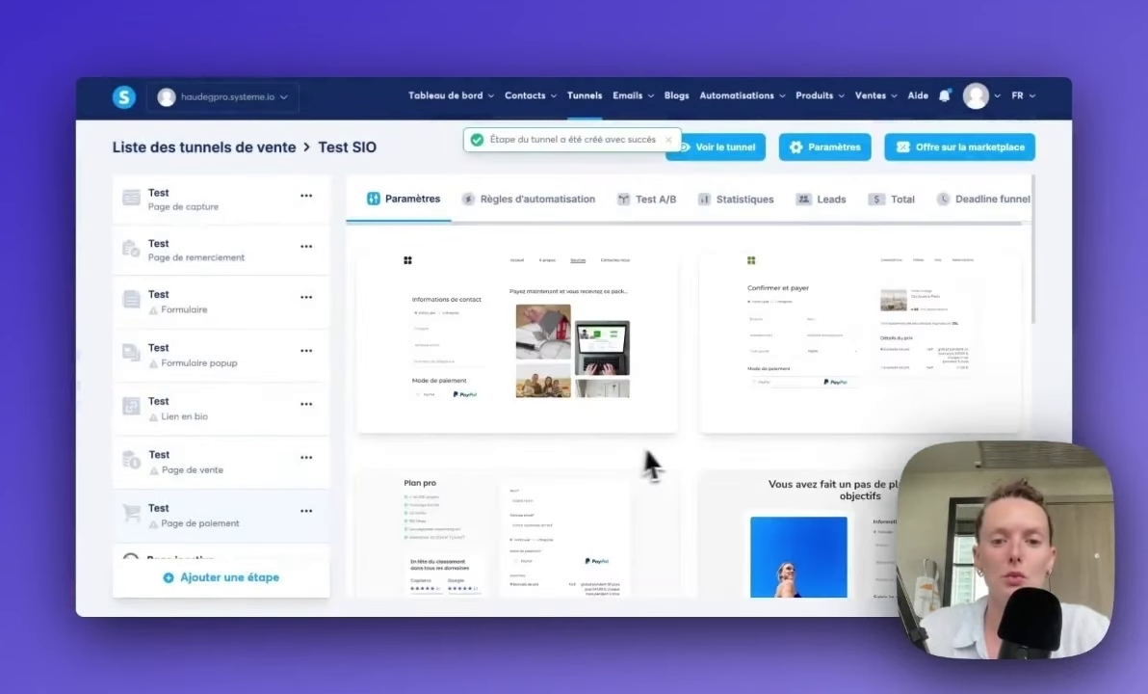
pyautogui.scroll(-1, 692, 462)
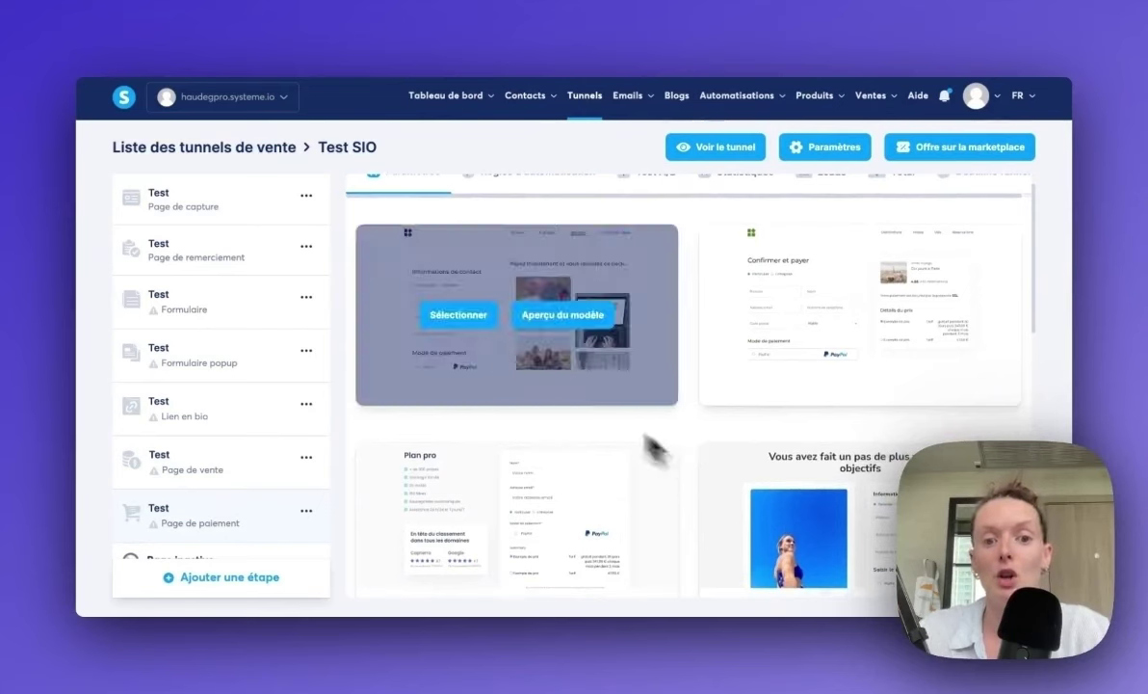
pyautogui.click(574, 322)
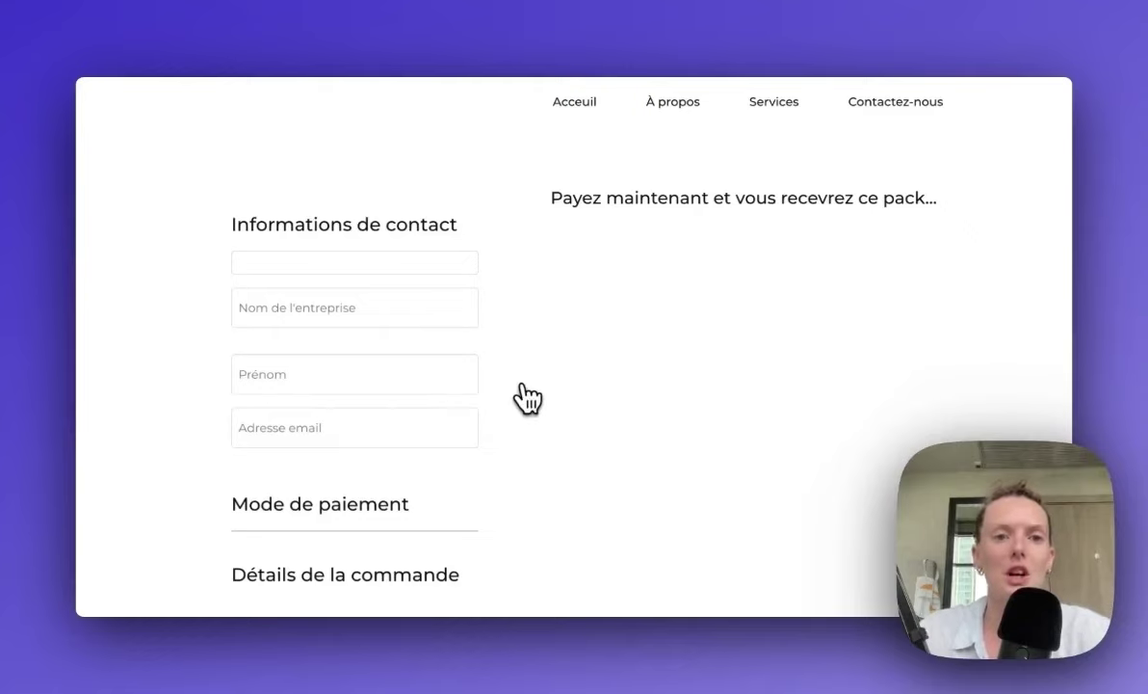
pyautogui.scroll(-5, 525, 395)
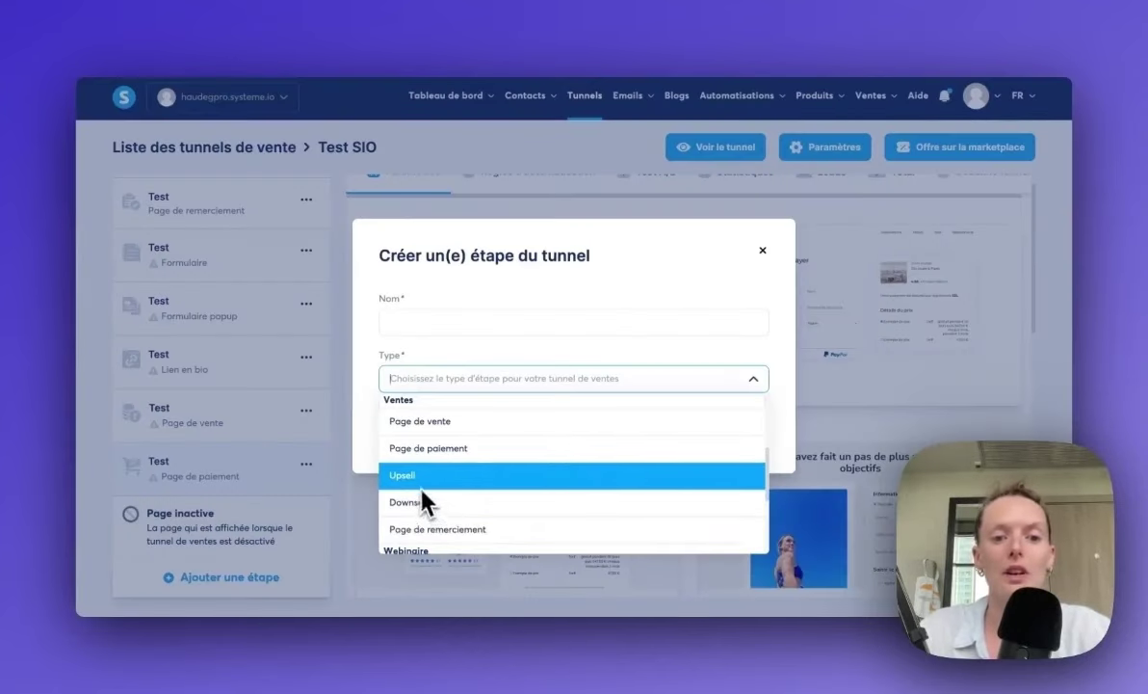
# Step: Add a step named "Test" of type Upsell to the tunnel
pyautogui.click(424, 477)
pyautogui.click(422, 324)
pyautogui.write('Test')
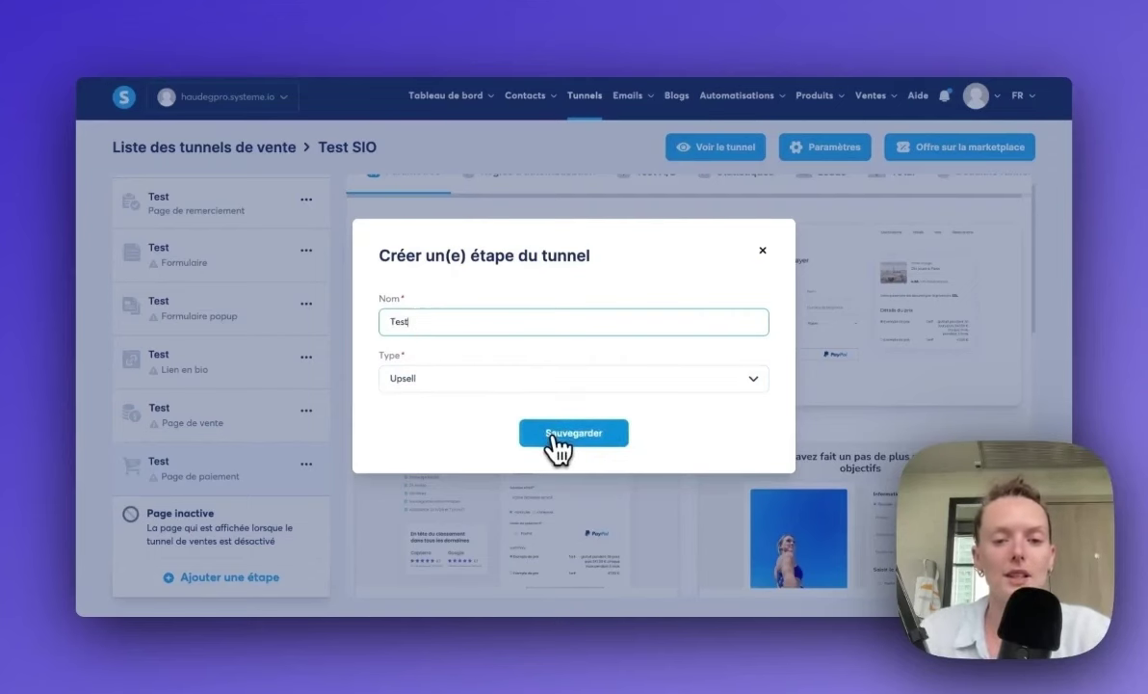
pyautogui.click(555, 439)
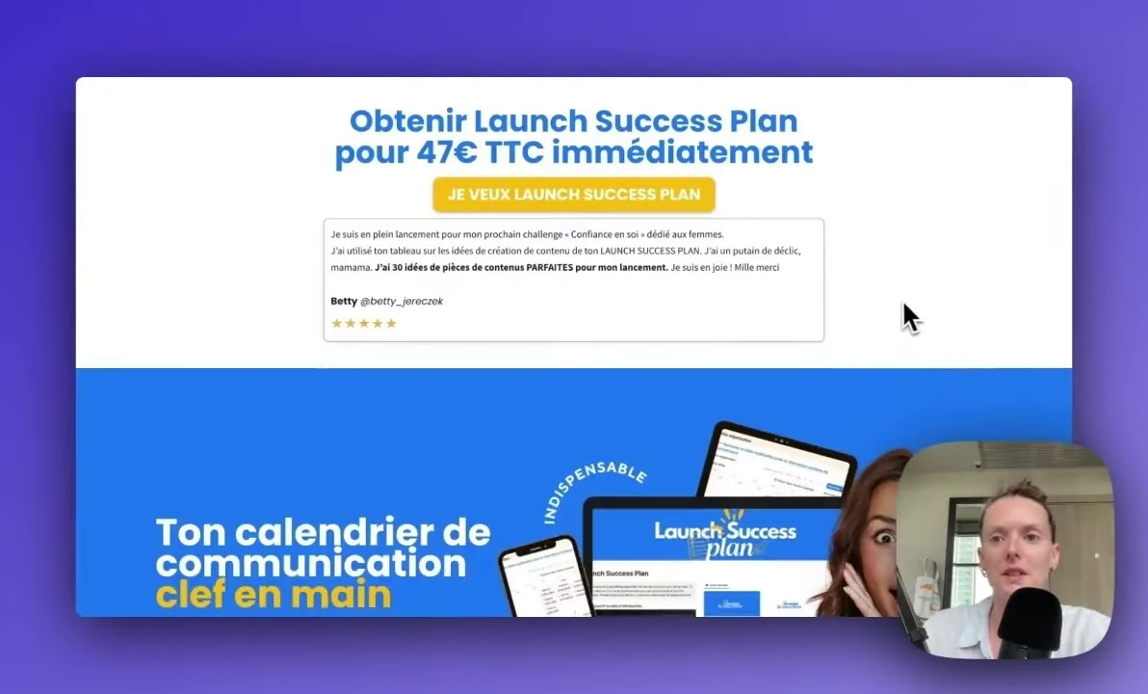
# Step: Look through the published Launch Success Plan sales page and its payment page, down to the Formation Organisation order bump
pyautogui.scroll(-5, 903, 317)
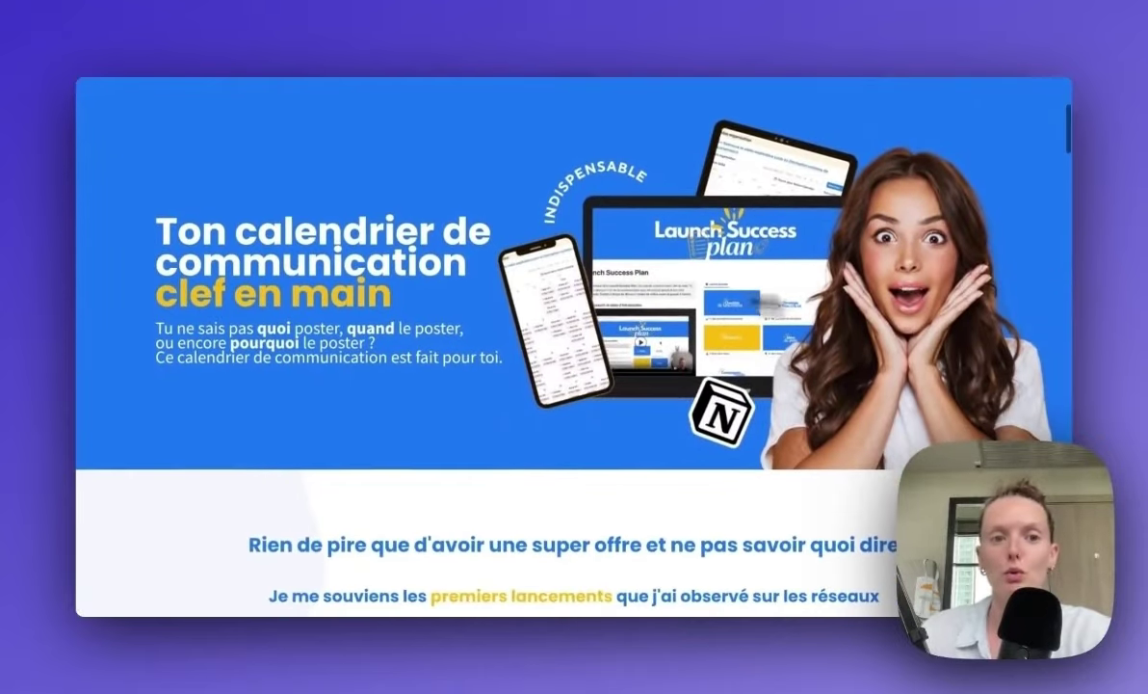
pyautogui.scroll(-5, 732, 318)
pyautogui.scroll(-15, 752, 328)
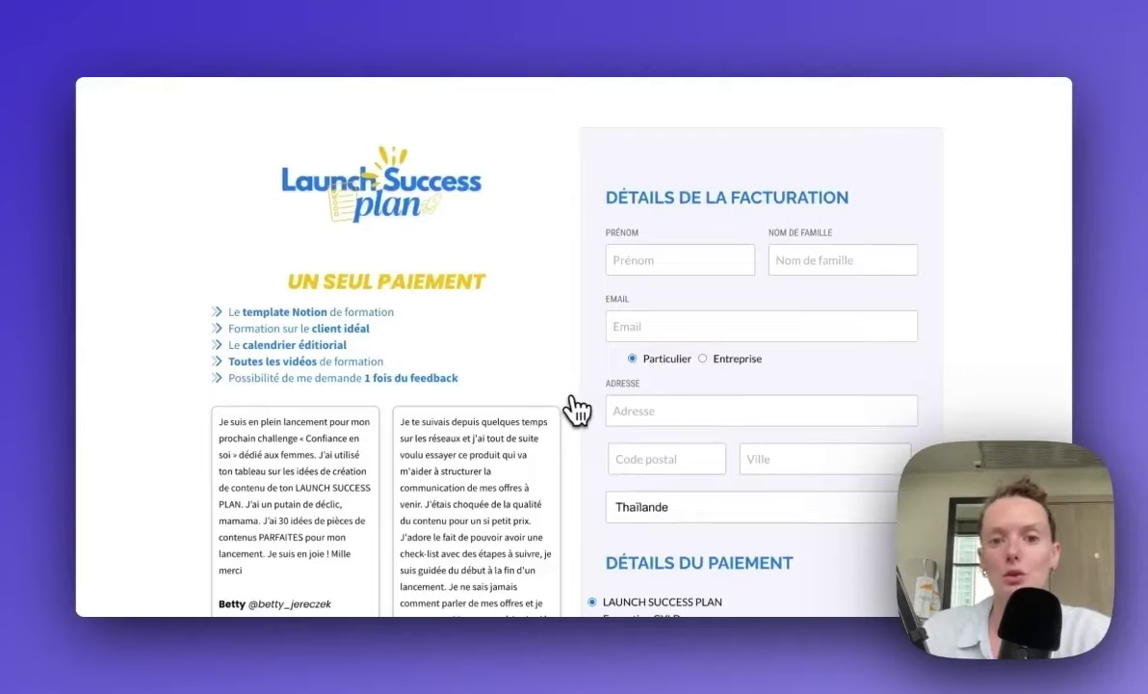
pyautogui.scroll(-7, 578, 410)
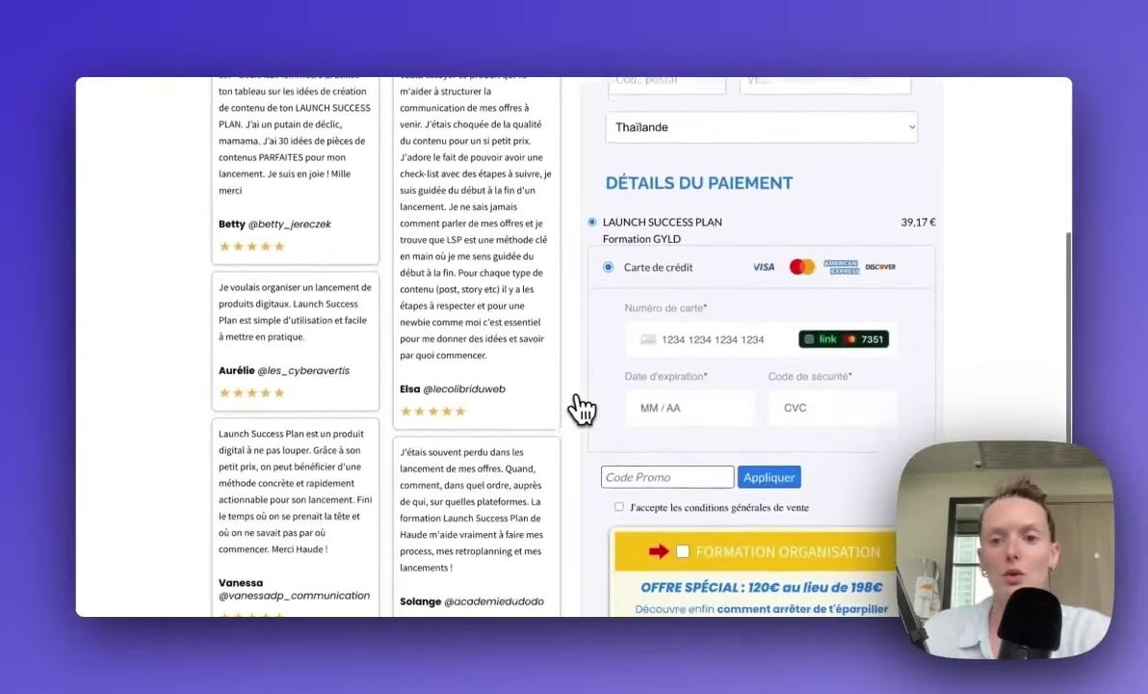
pyautogui.scroll(-4, 578, 410)
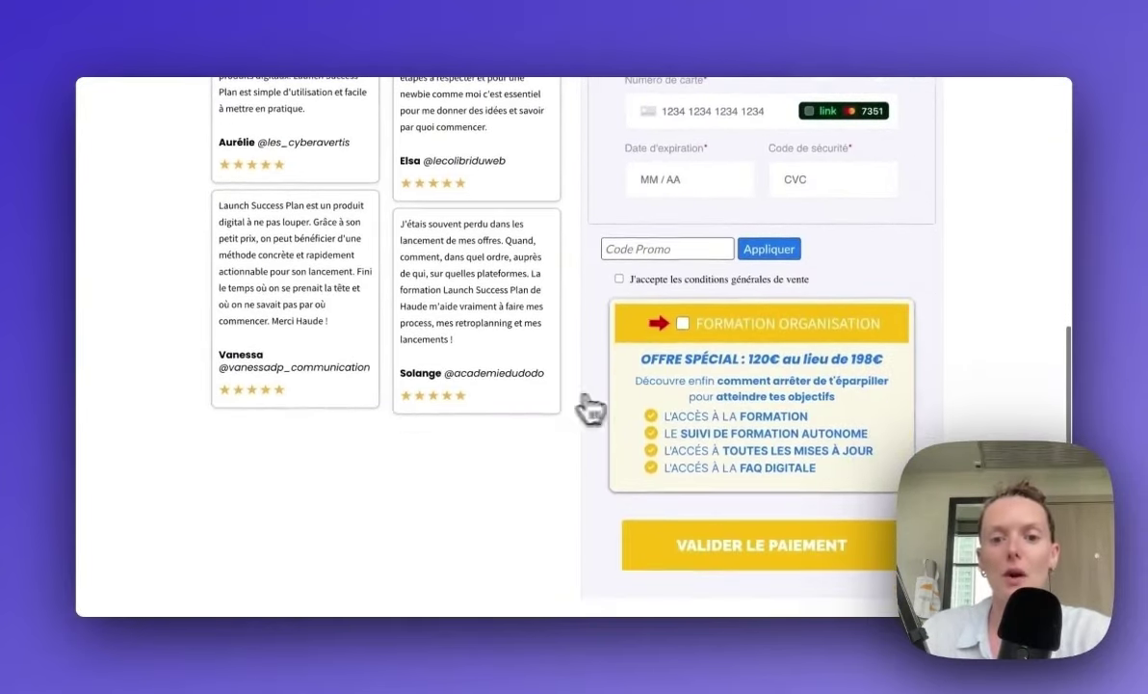
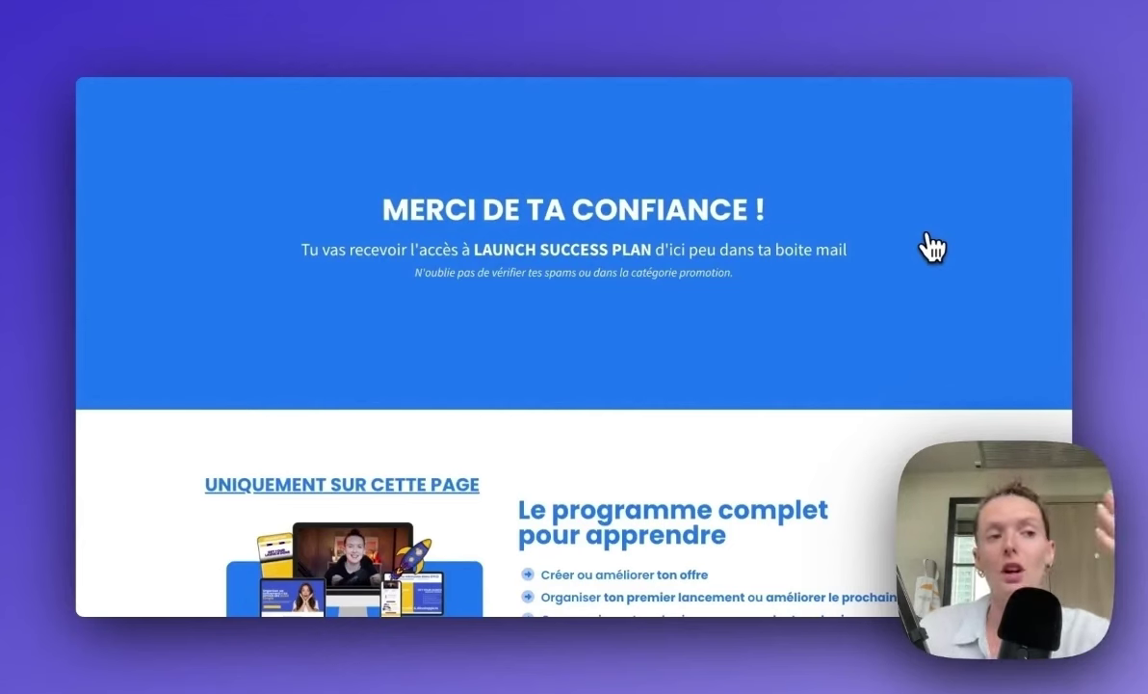
# Step: Examine the published Launch Success Plan thank-you page with its Get Your Launch Done upsell offer, programme contents, testimonials and decline option
pyautogui.scroll(-3, 930, 246)
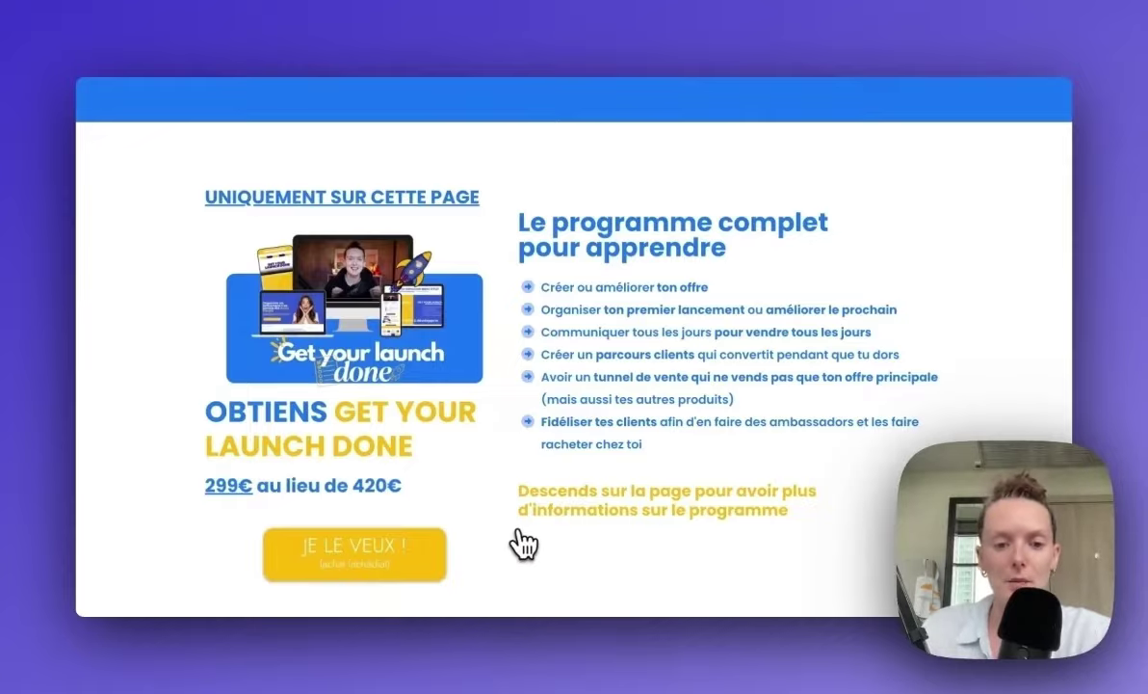
pyautogui.scroll(-15, 520, 543)
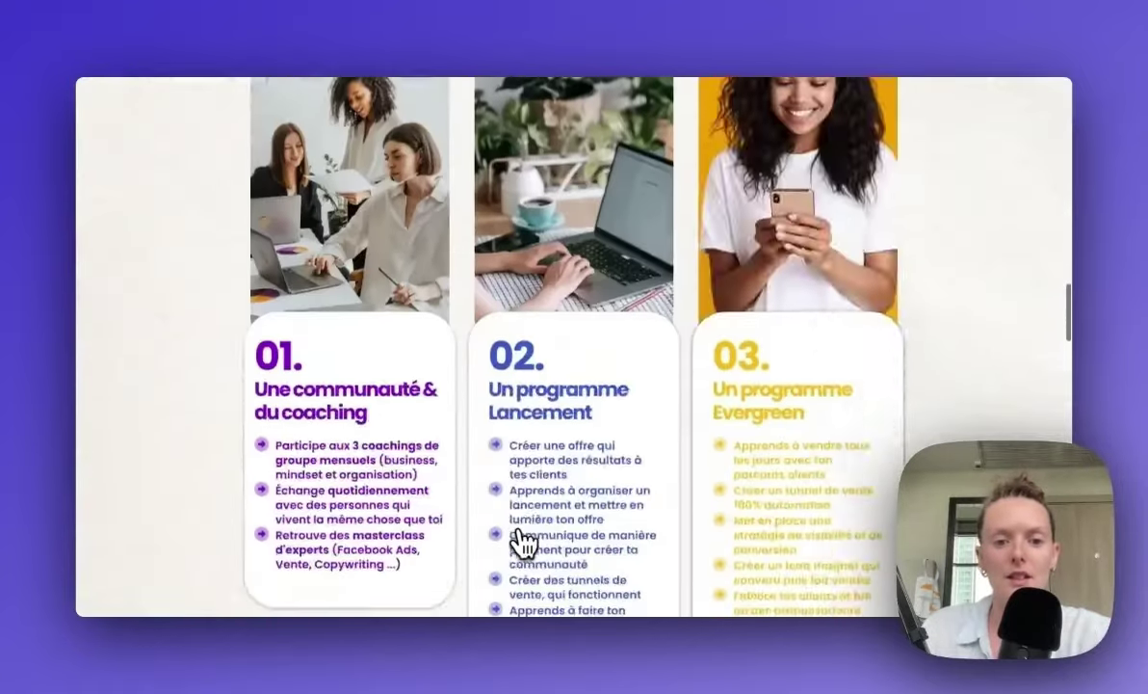
pyautogui.scroll(-20, 521, 542)
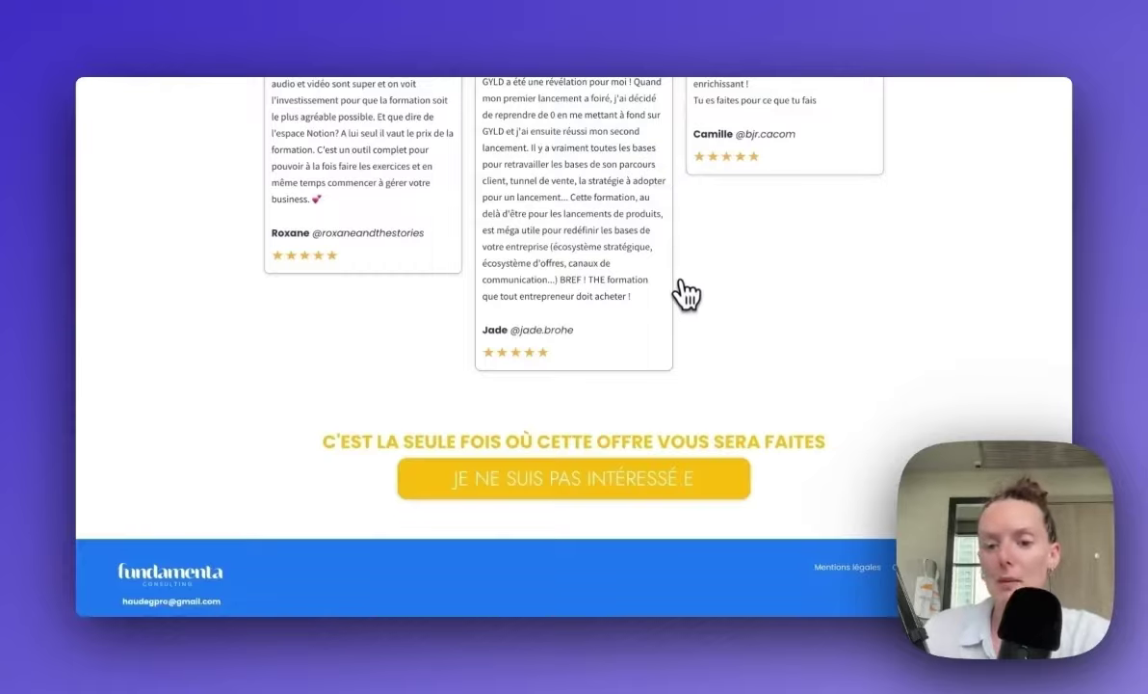
pyautogui.scroll(5, 686, 296)
pyautogui.scroll(20, 686, 297)
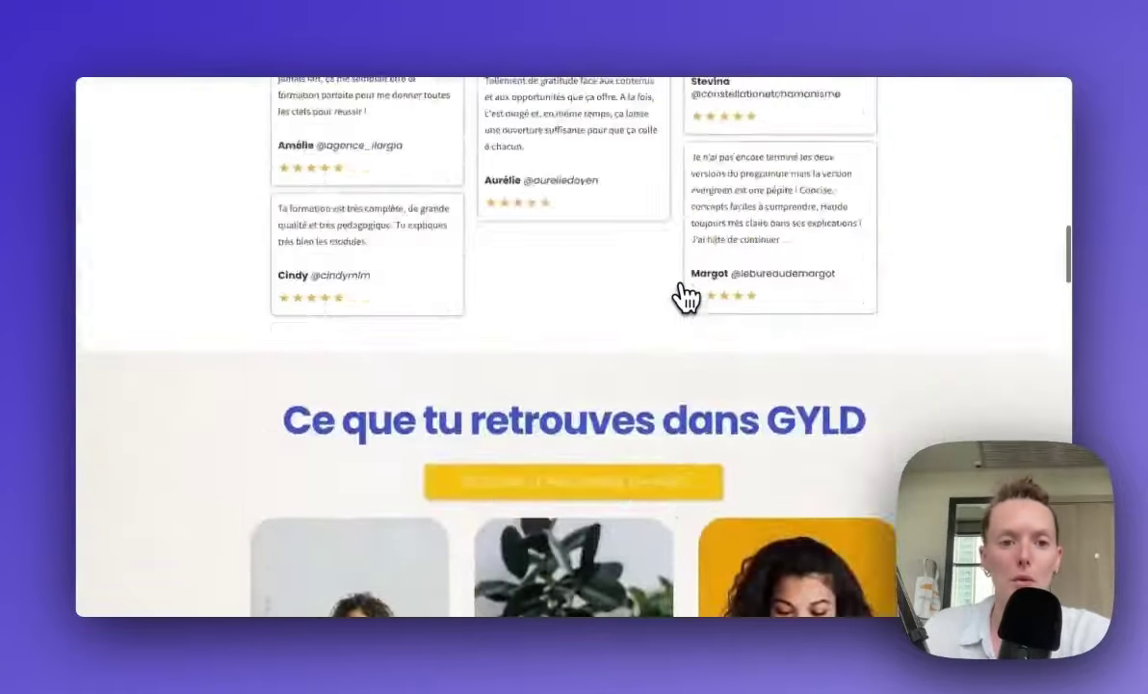
pyautogui.scroll(4, 686, 296)
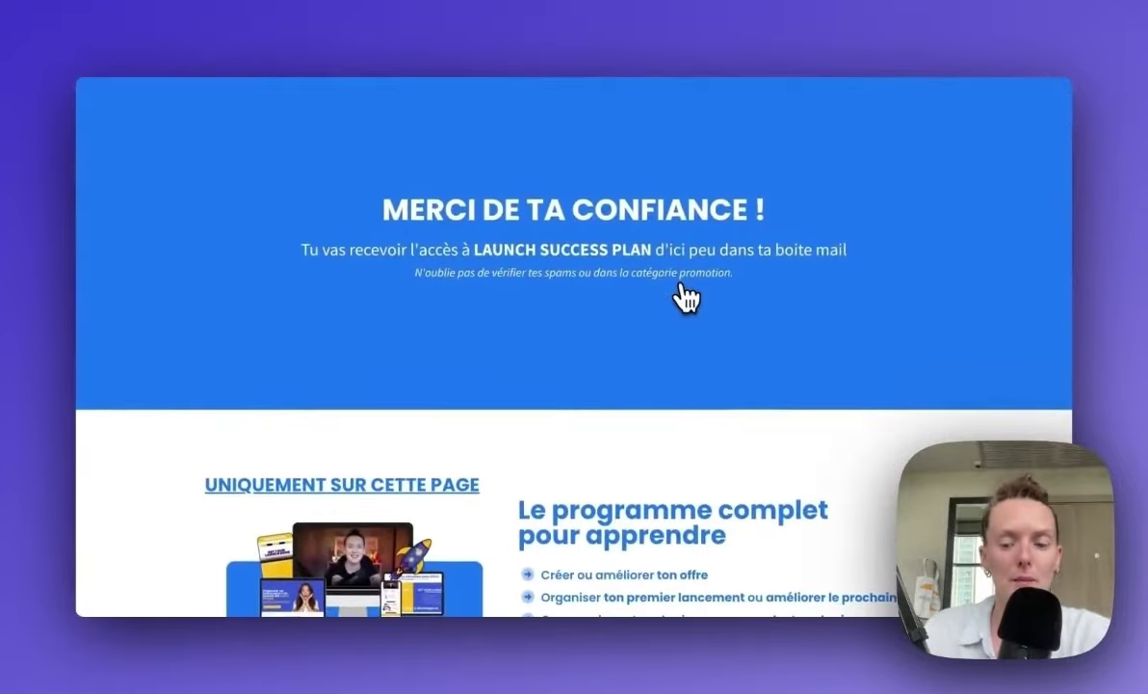
pyautogui.scroll(-1, 686, 296)
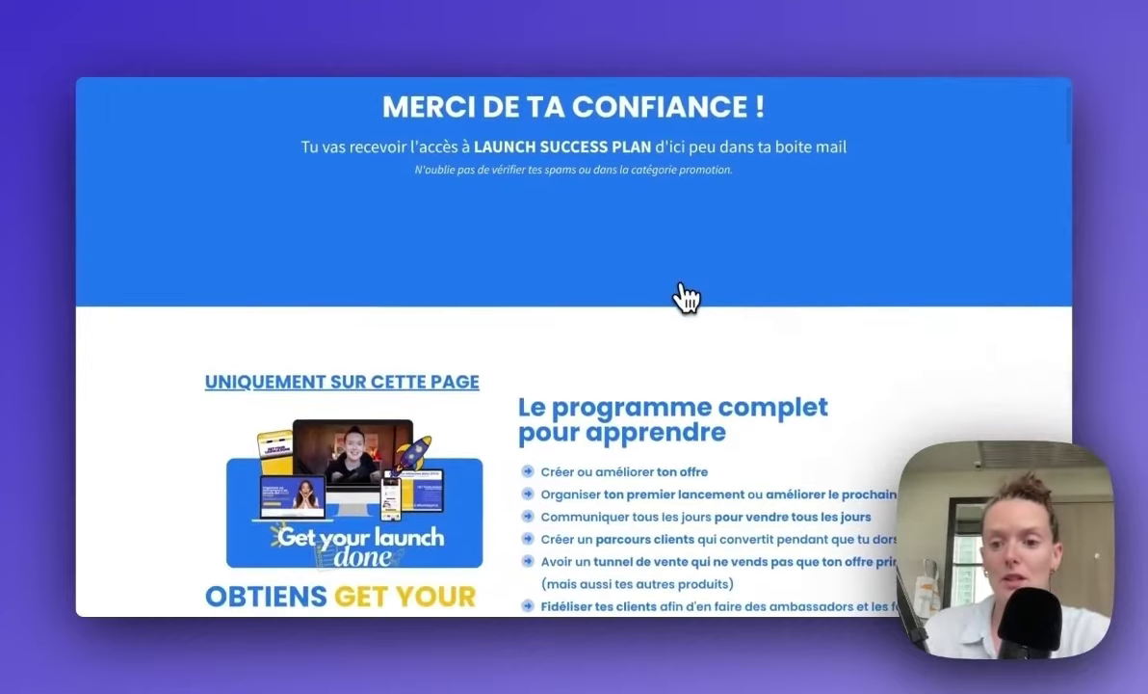
pyautogui.scroll(-1, 686, 296)
pyautogui.scroll(-20, 686, 297)
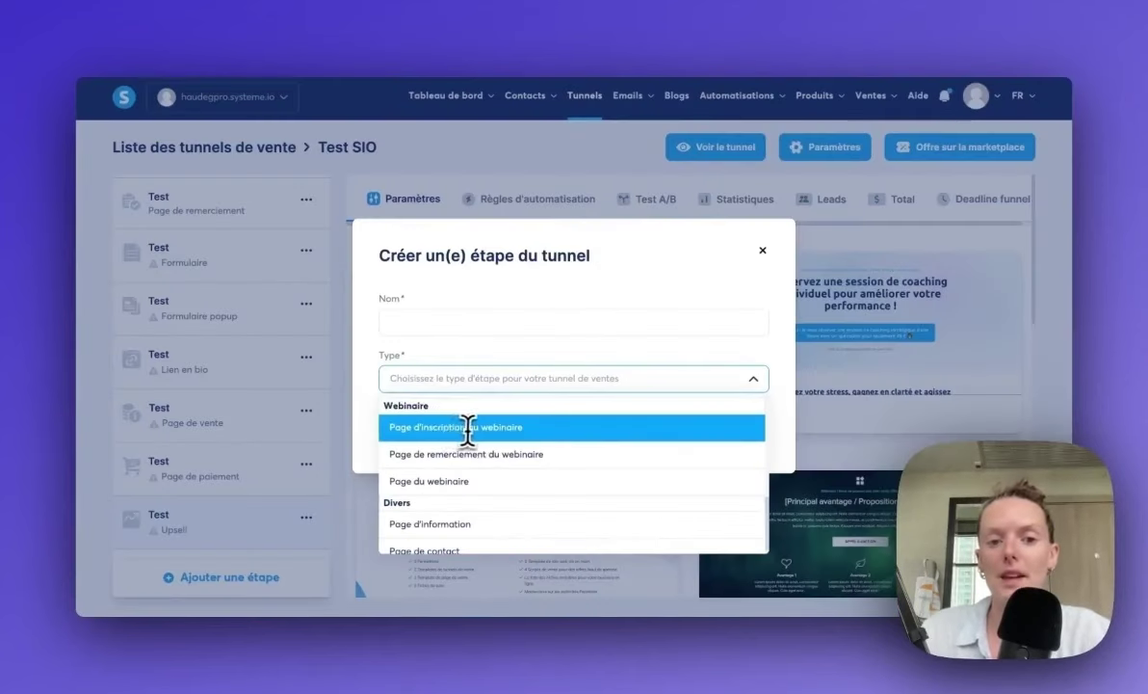
# Step: Add a step named "Test" of type Page d'inscription au webinaire to the tunnel
pyautogui.click(462, 428)
pyautogui.click(445, 323)
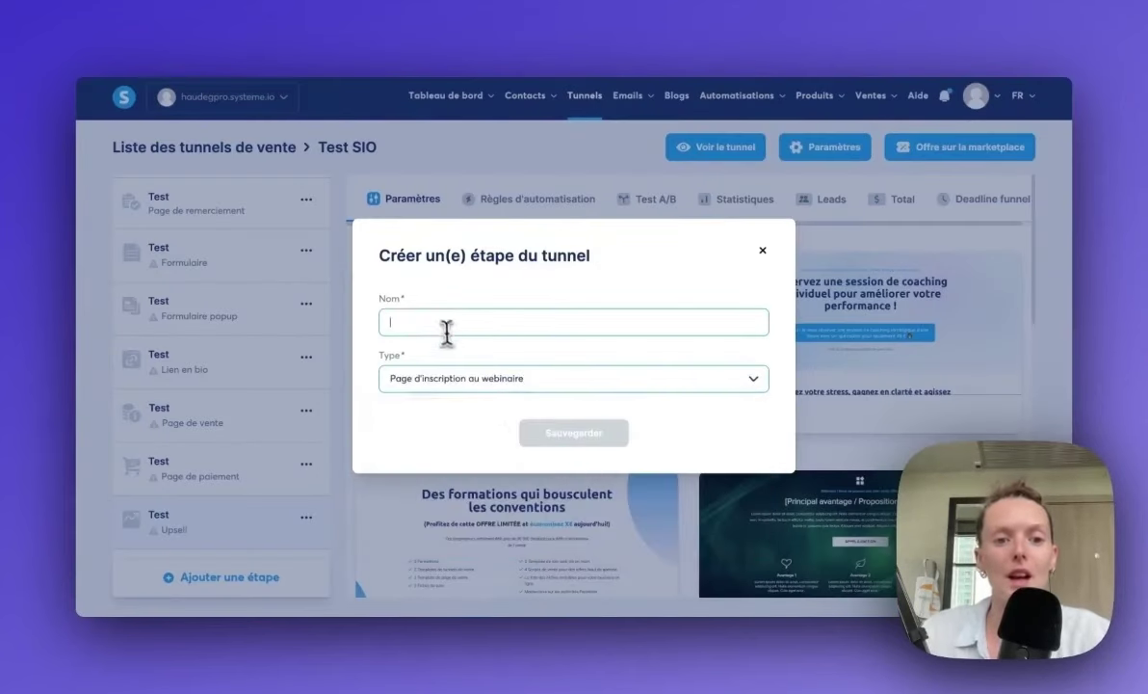
pyautogui.write('Test')
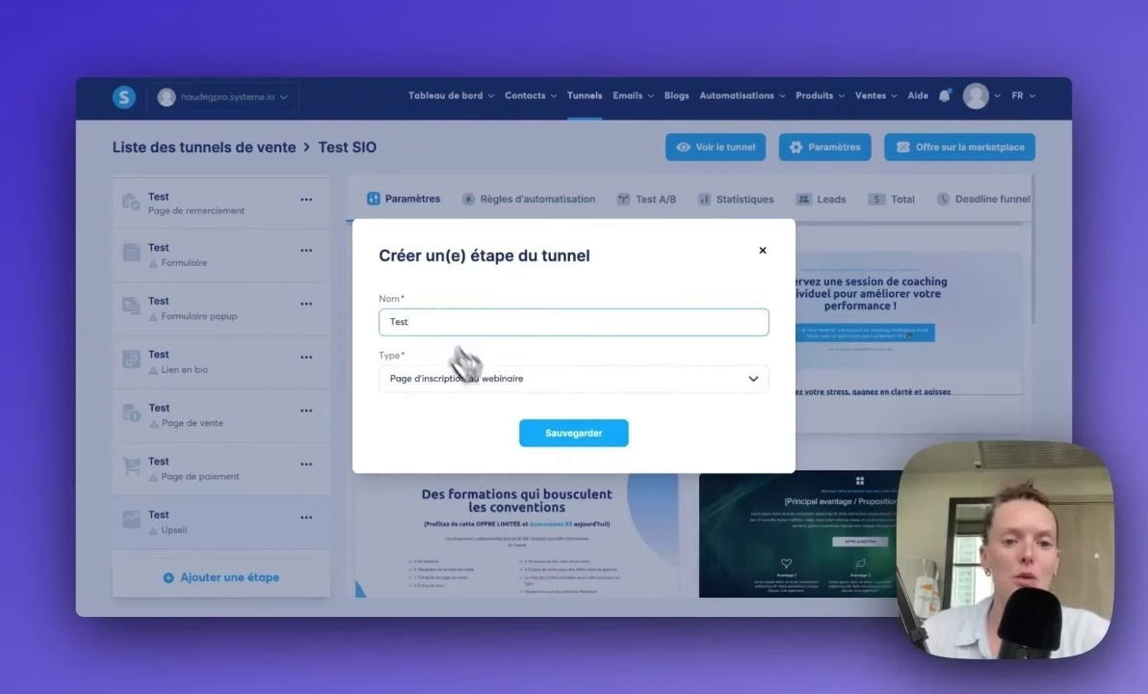
pyautogui.click(576, 436)
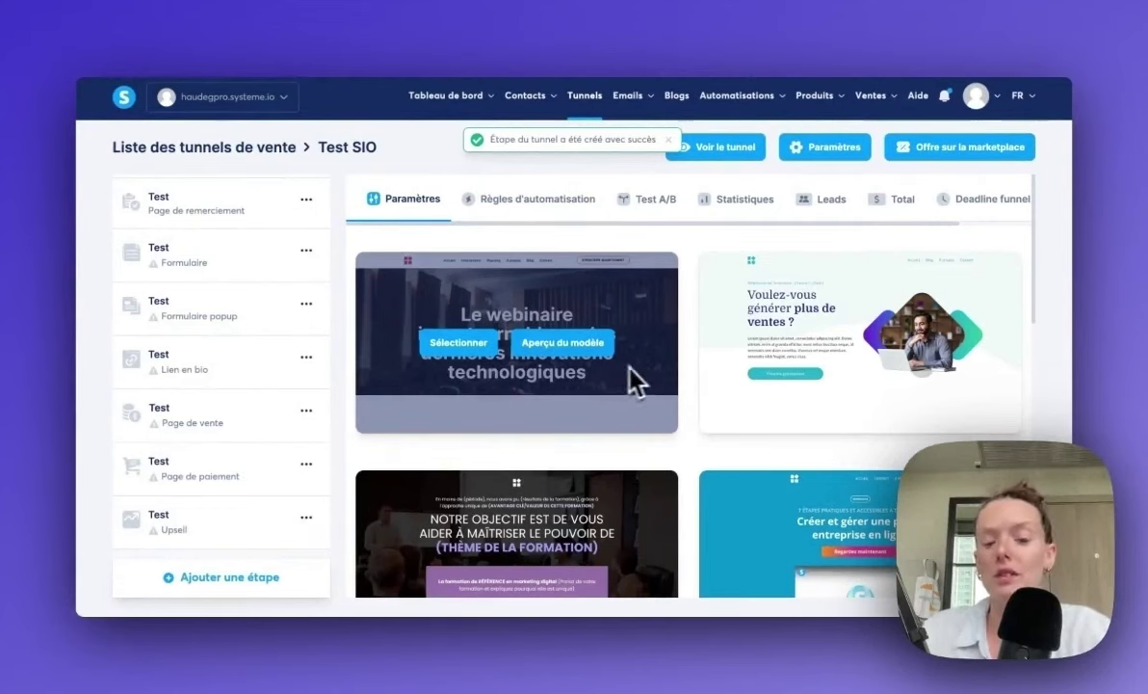
# Step: Browse the webinar registration templates and preview "Le webinaire incontournable sur les dernières innovations technologiques" along its length
pyautogui.scroll(-5, 690, 408)
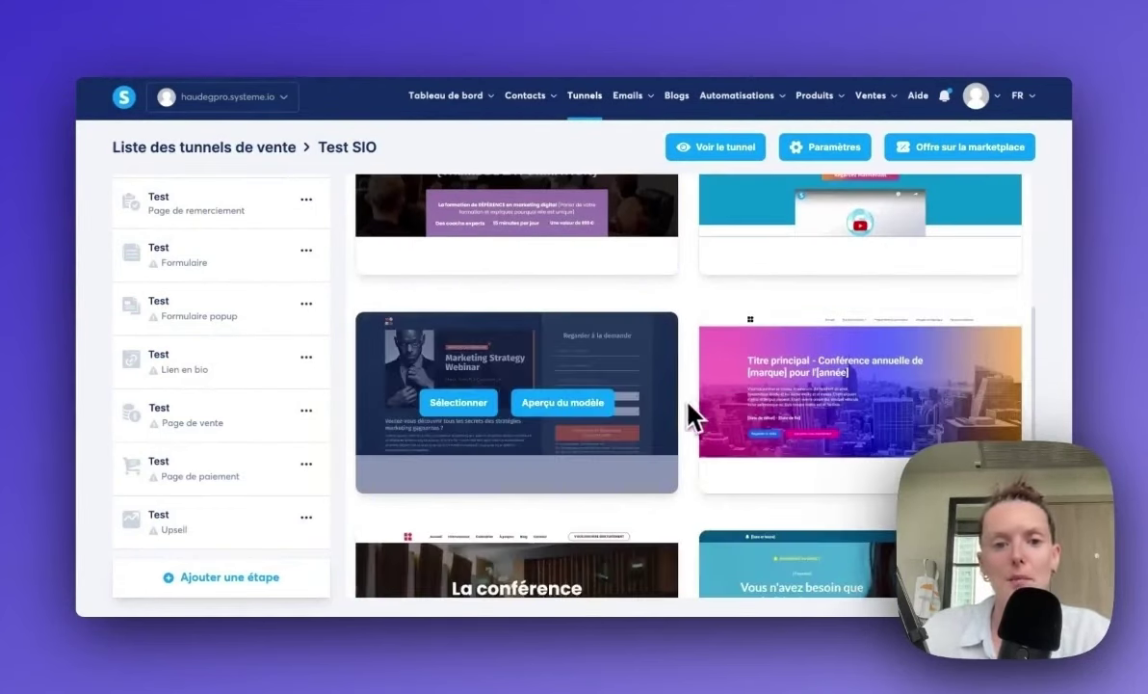
pyautogui.scroll(5, 686, 398)
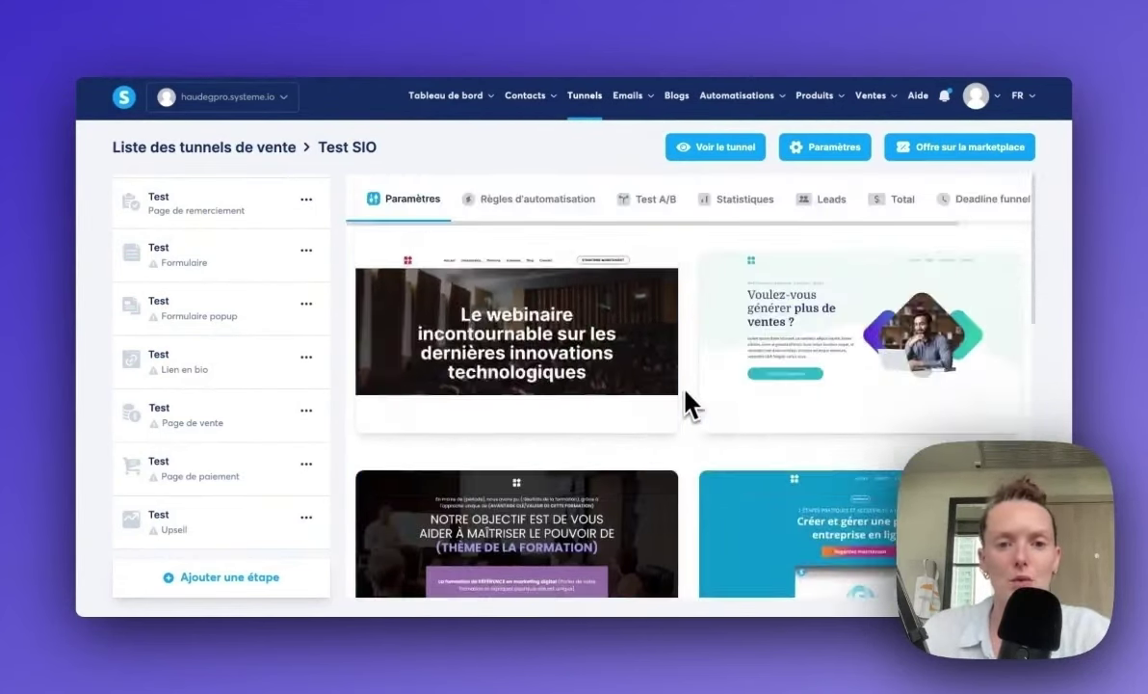
pyautogui.click(597, 352)
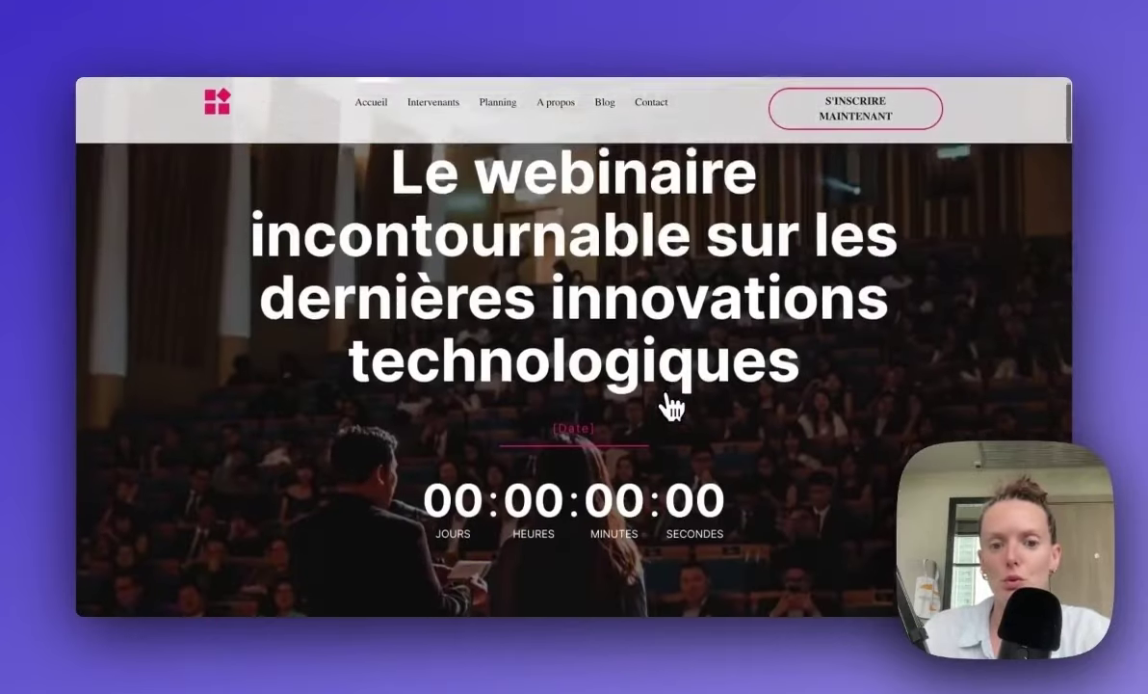
pyautogui.scroll(-3, 665, 402)
pyautogui.scroll(-15, 671, 407)
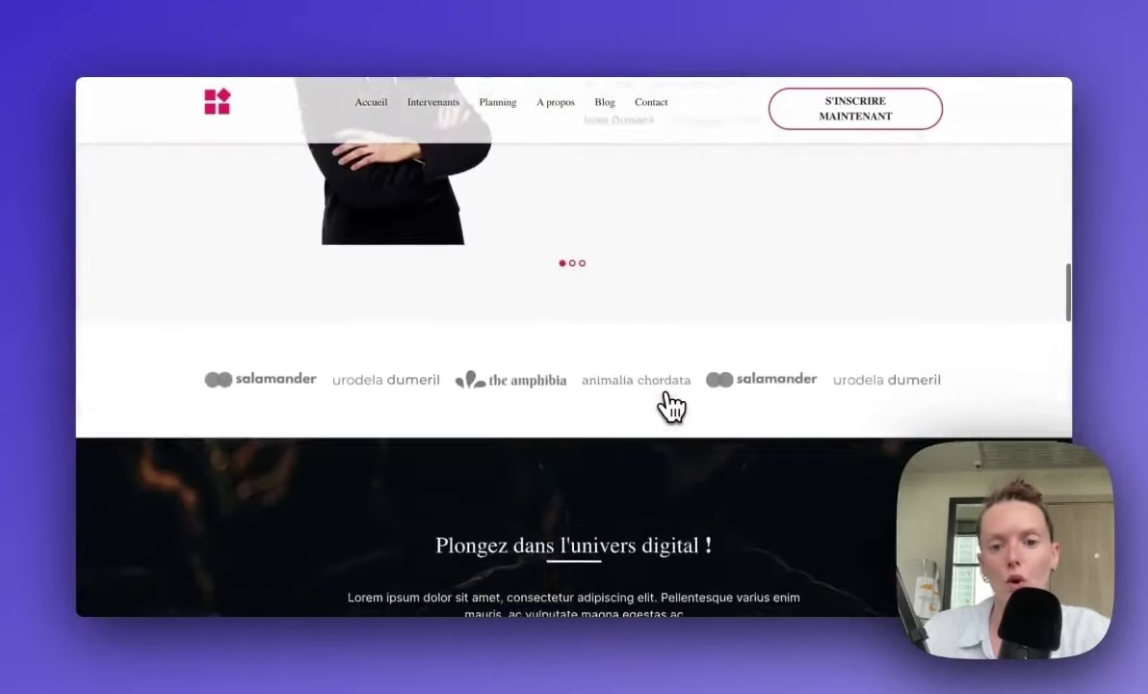
pyautogui.scroll(15, 669, 405)
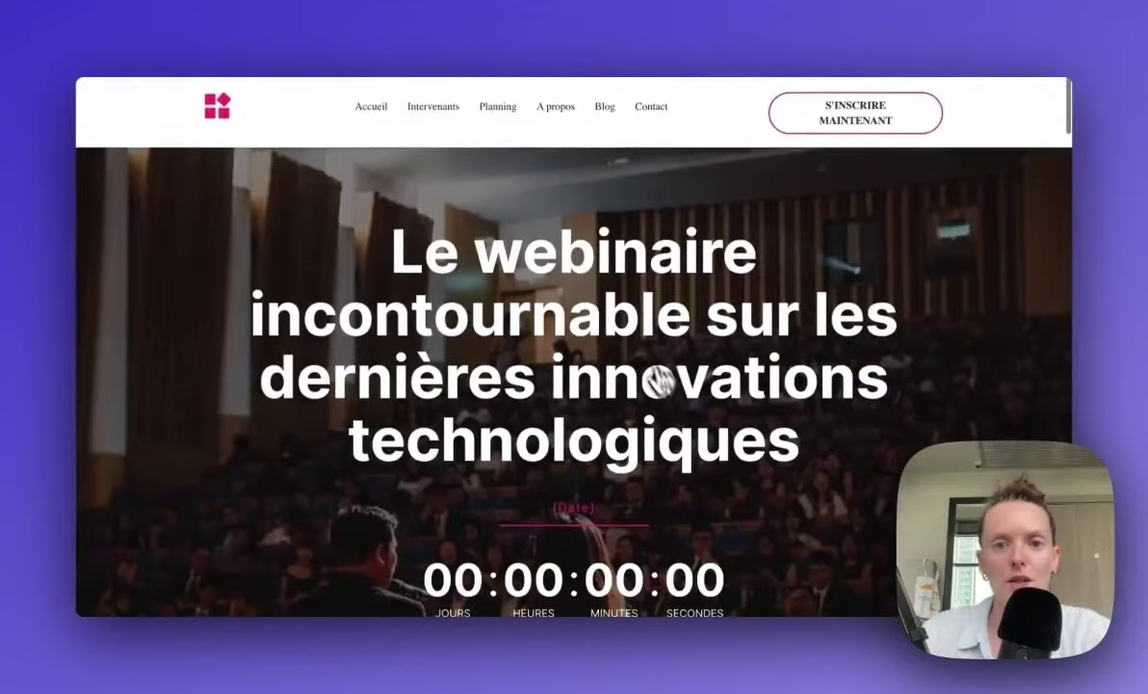
pyautogui.scroll(-2, 578, 405)
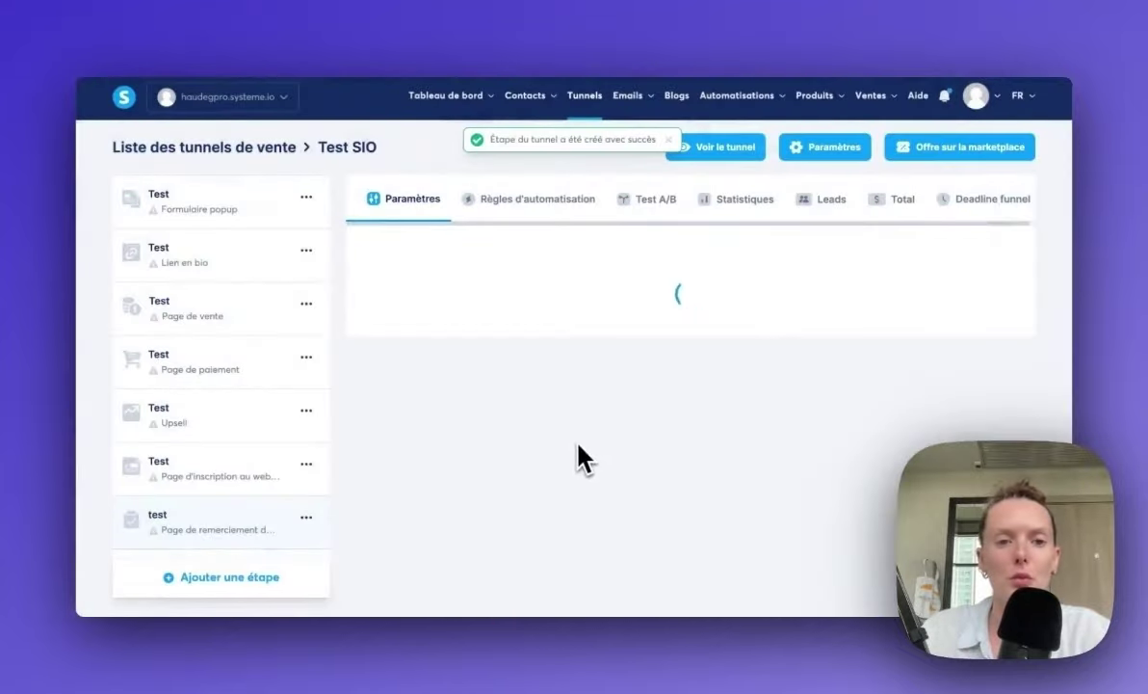
# Step: Preview the "Merci !" webinar thank-you template and examine its hosts, date, time and join-link sections down to the footer
pyautogui.scroll(-2, 675, 465)
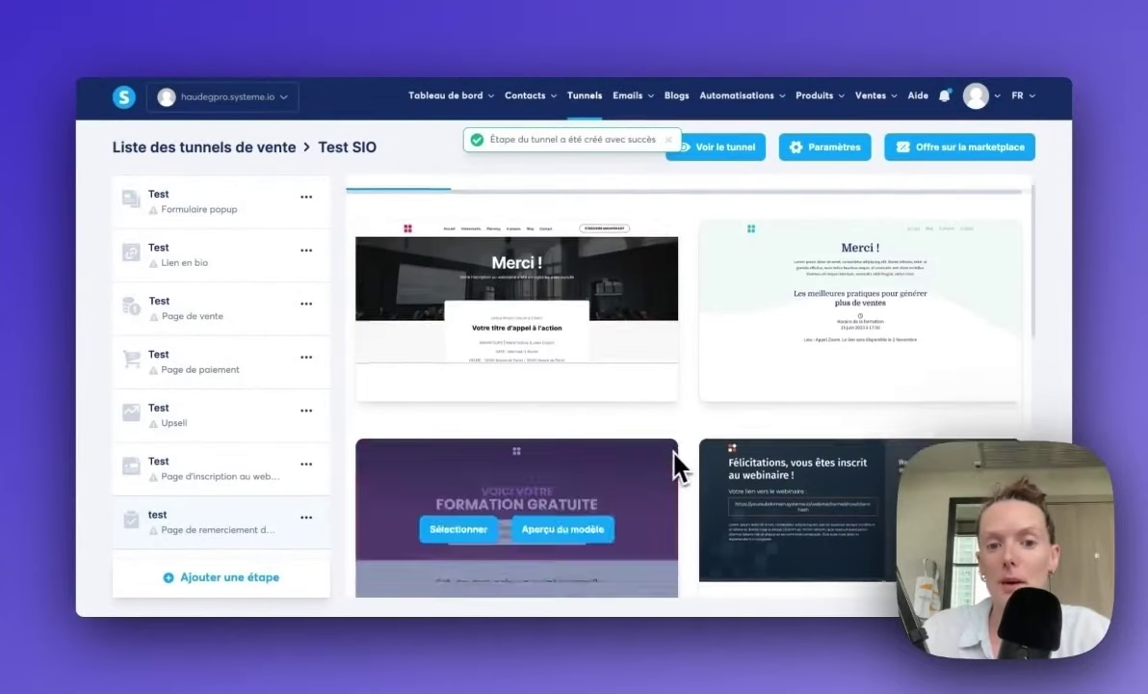
pyautogui.click(576, 294)
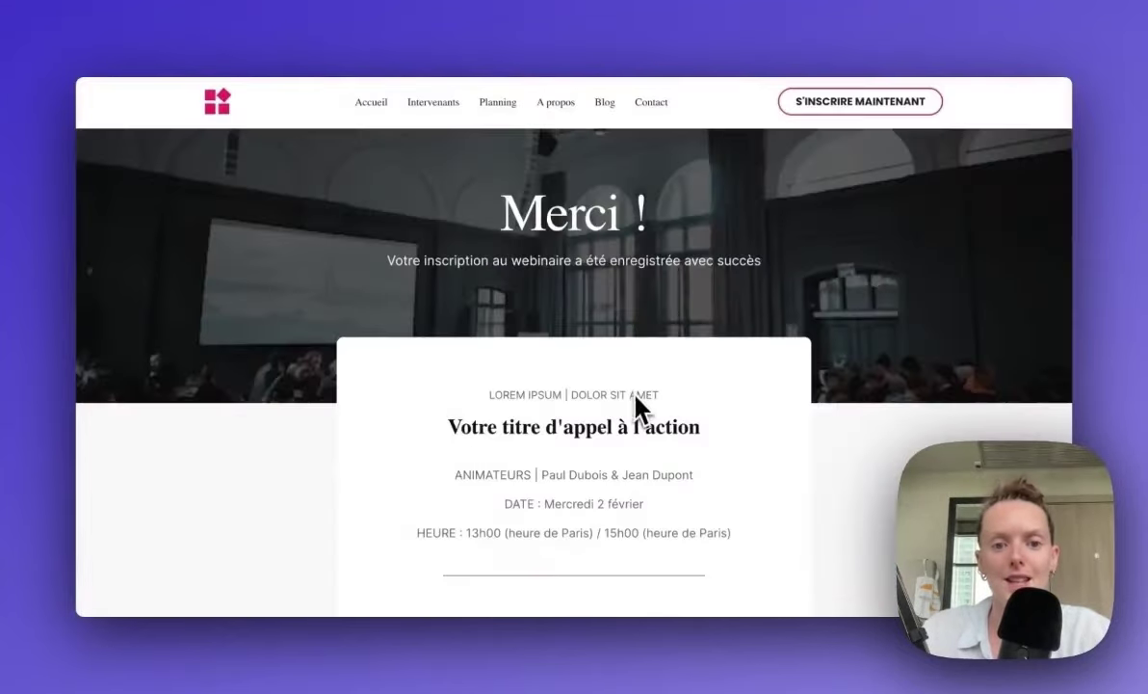
pyautogui.scroll(-4, 634, 404)
pyautogui.moveTo(455, 262); pyautogui.dragTo(678, 350)
pyautogui.click(673, 356)
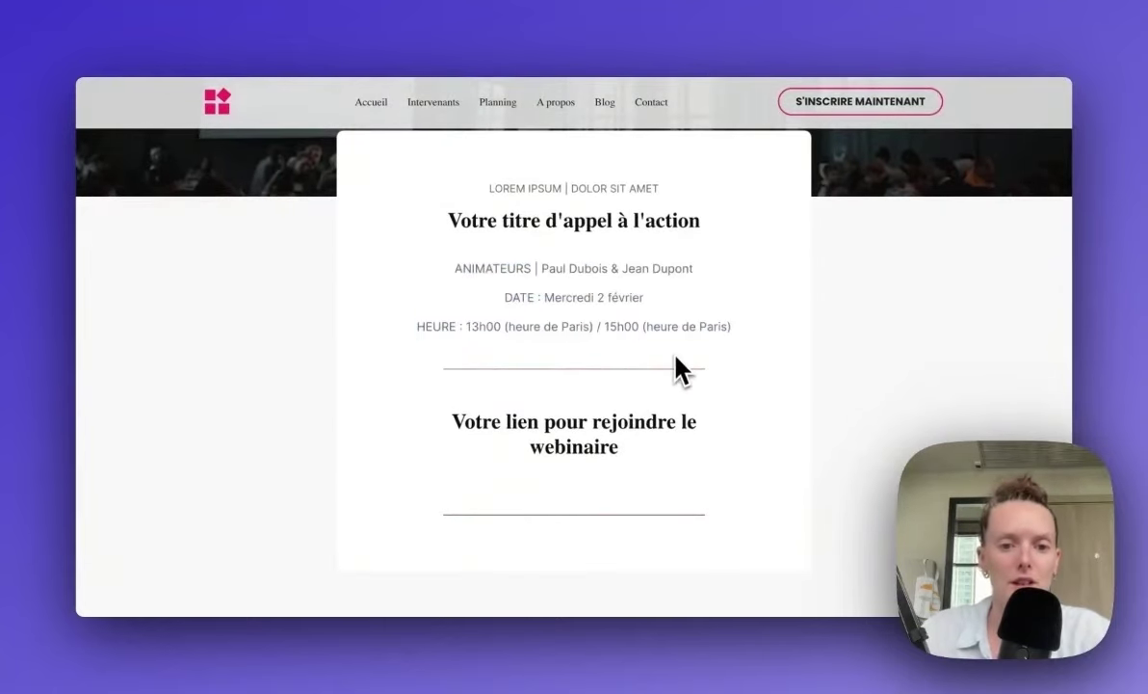
pyautogui.scroll(-3, 674, 366)
pyautogui.scroll(-2, 690, 327)
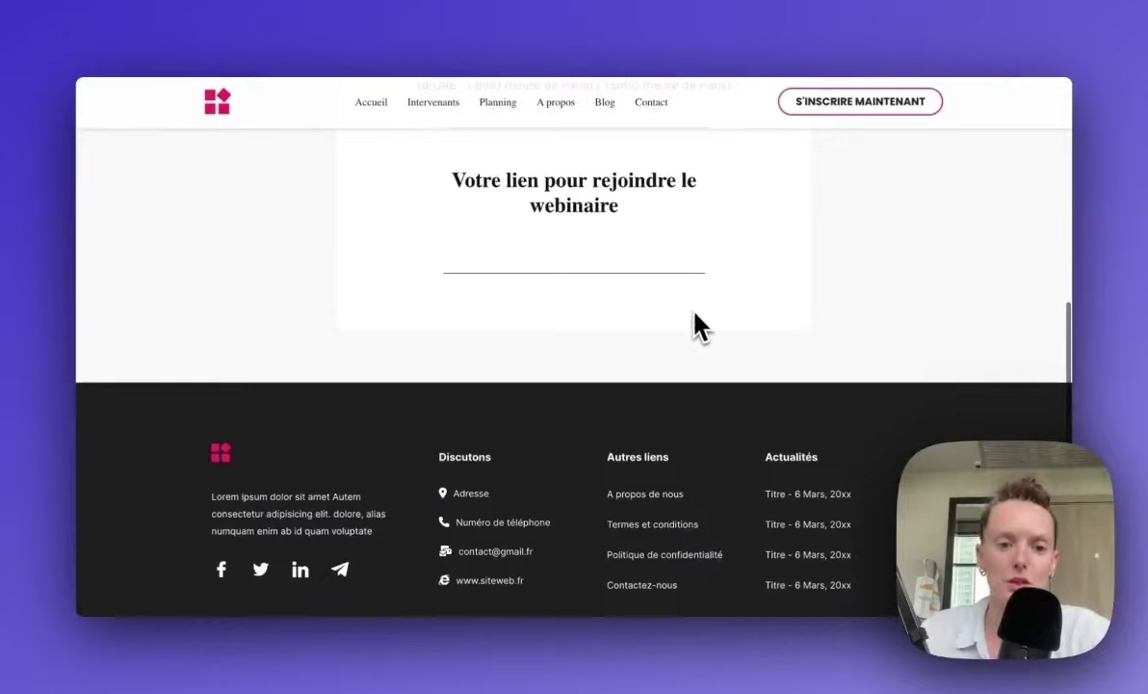
pyautogui.scroll(8, 695, 328)
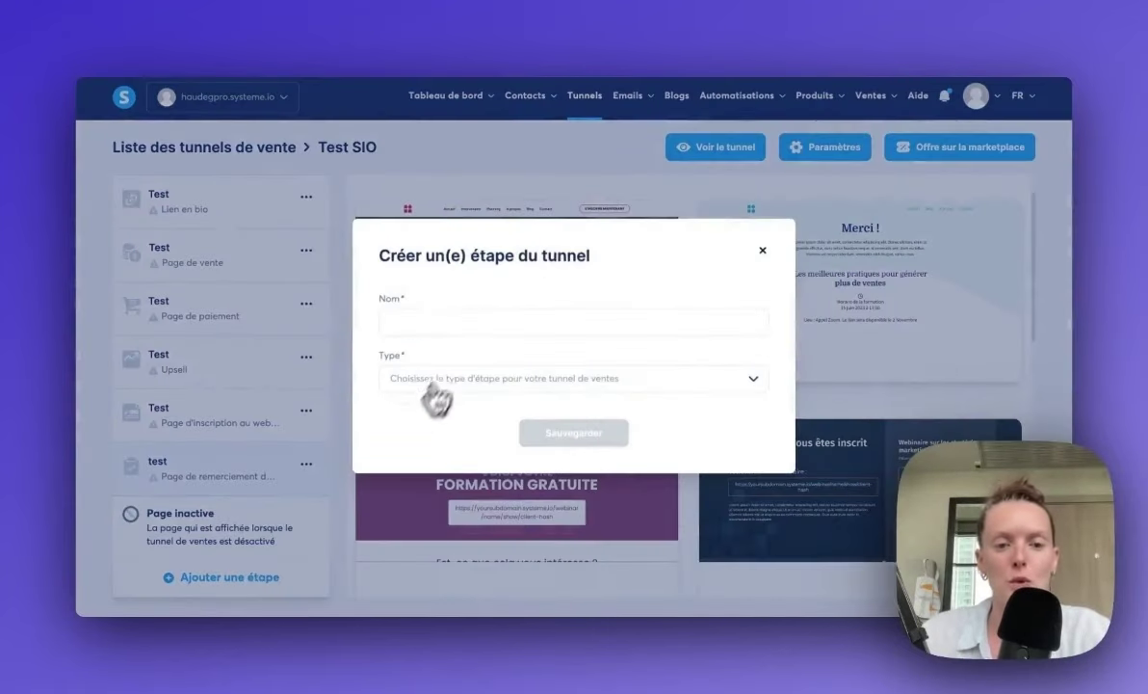
# Step: Add a step named "Test" of type Page du webinaire to the tunnel
pyautogui.click(452, 322)
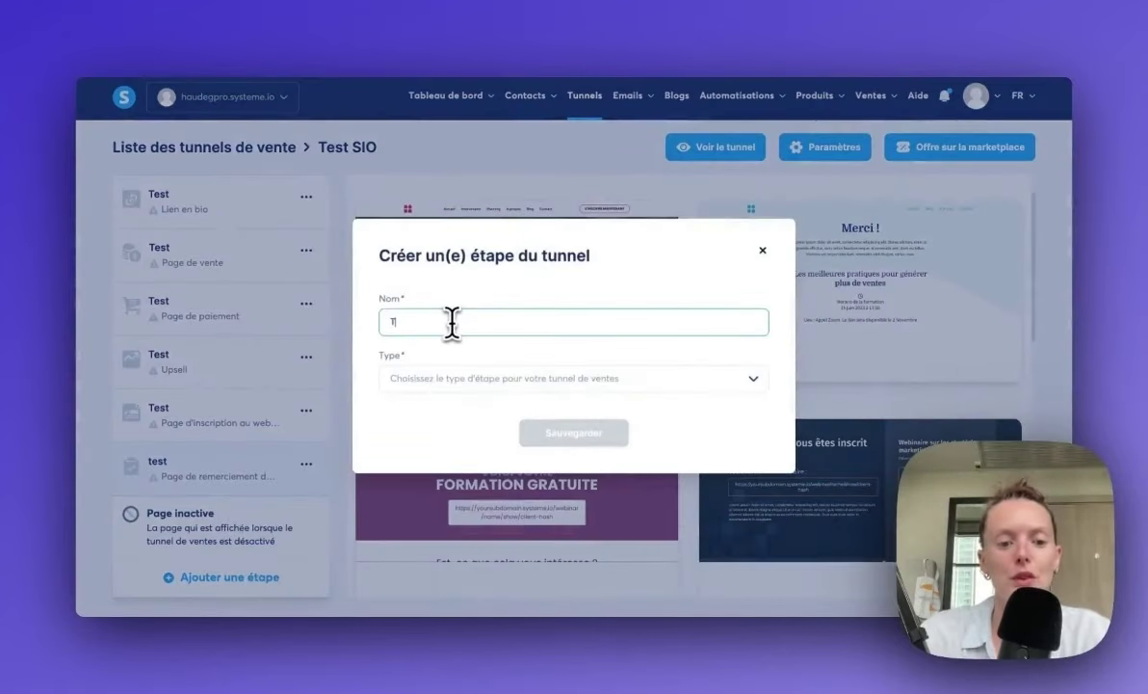
pyautogui.write('Test')
pyautogui.click(441, 379)
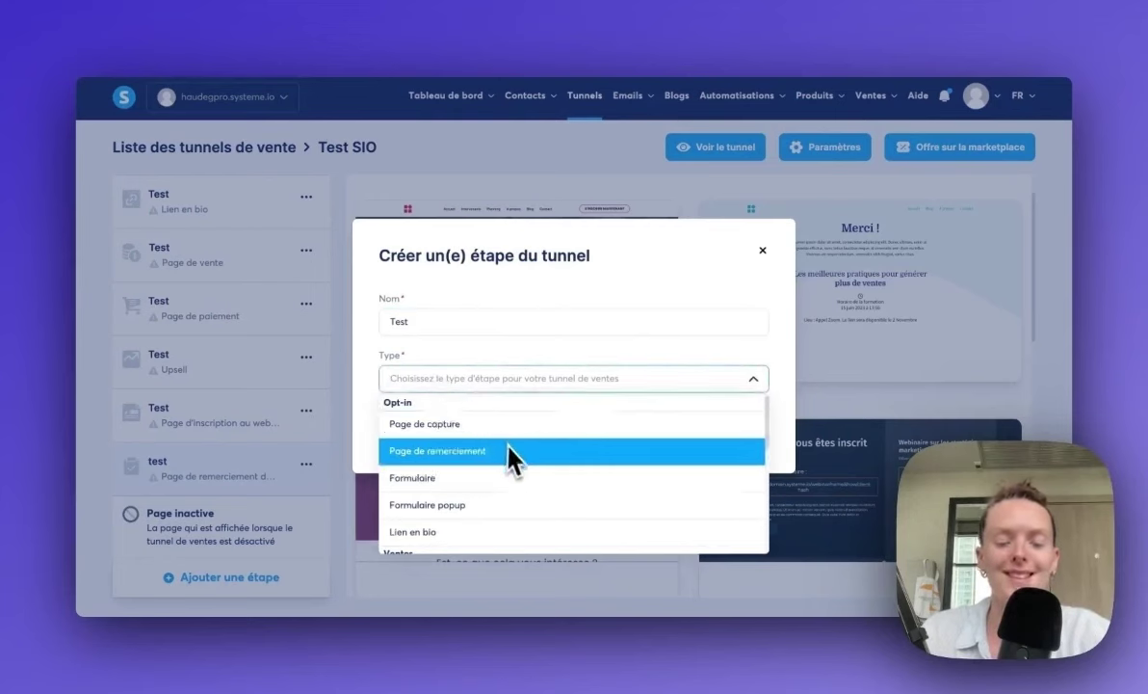
pyautogui.scroll(-5, 512, 462)
pyautogui.scroll(-4, 513, 466)
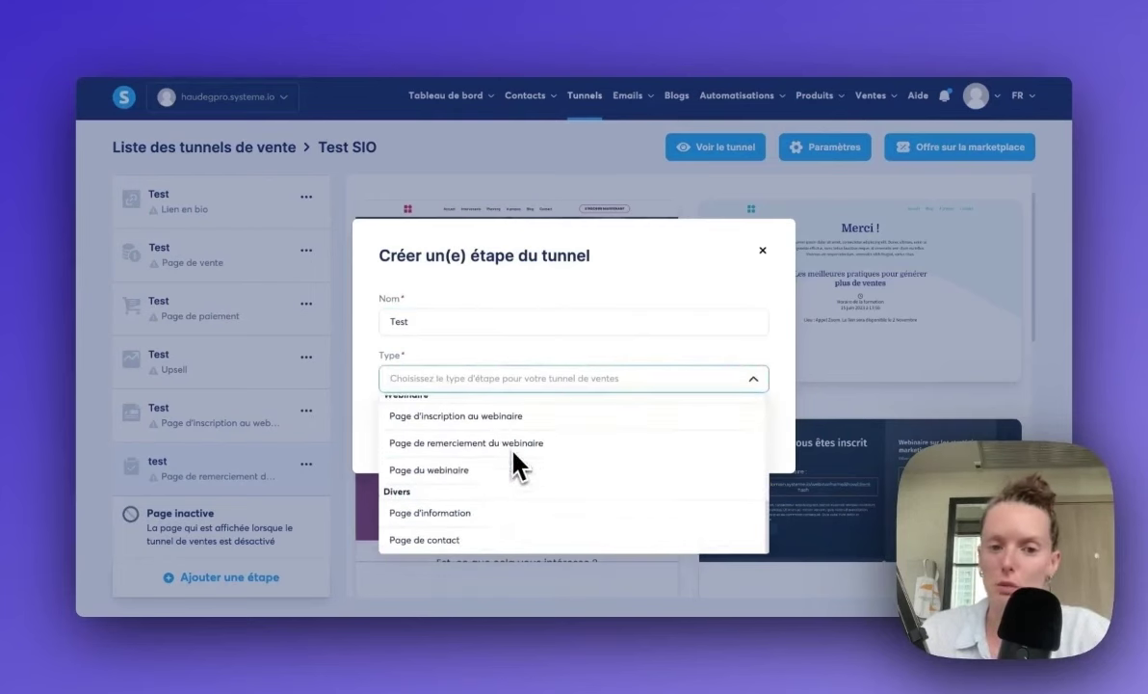
pyautogui.click(505, 472)
pyautogui.click(573, 434)
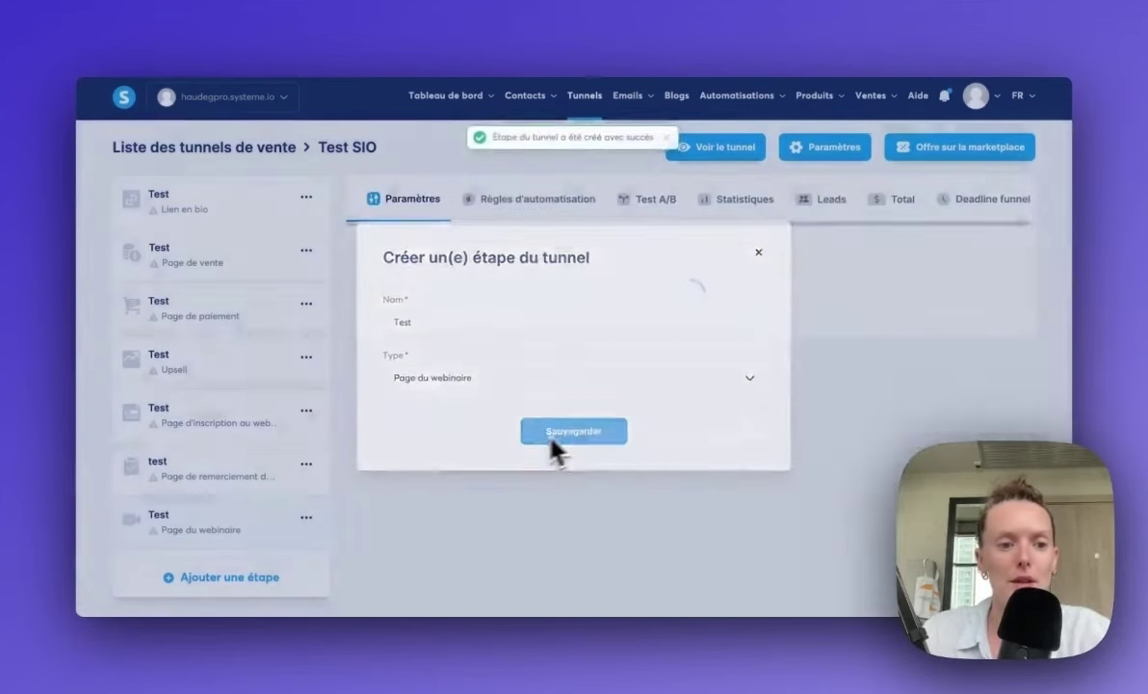
# Step: Apply the blue systeme.io video template to the webinar page and view the resulting page without the preview-mode banner
pyautogui.click(546, 354)
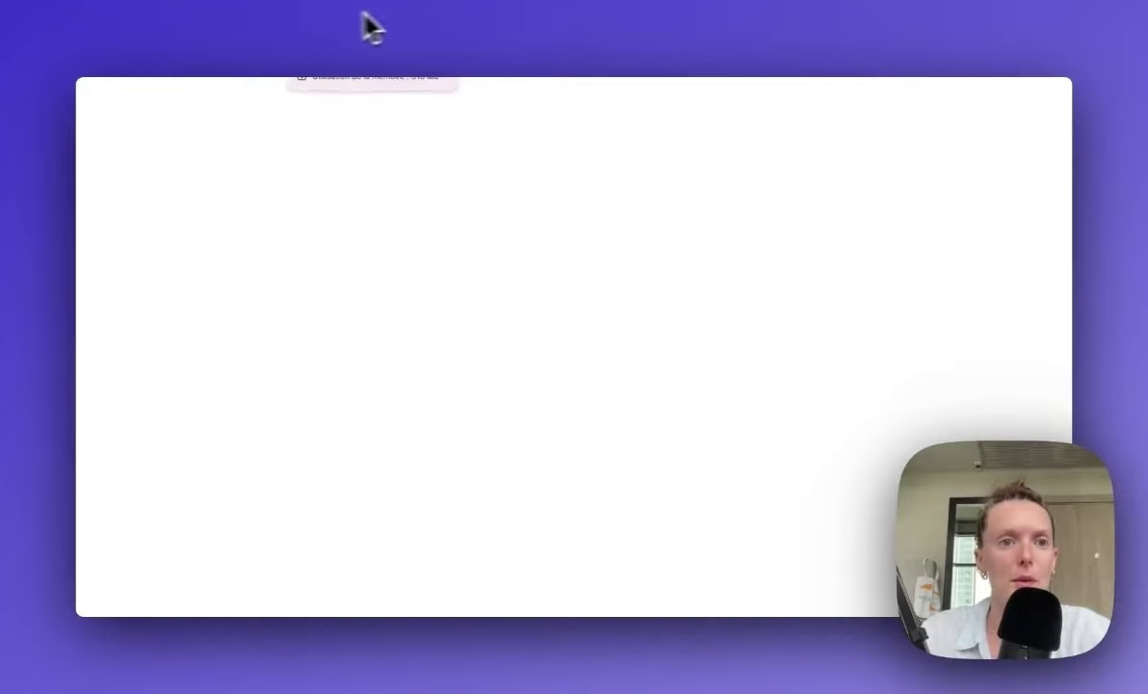
pyautogui.click(322, 14)
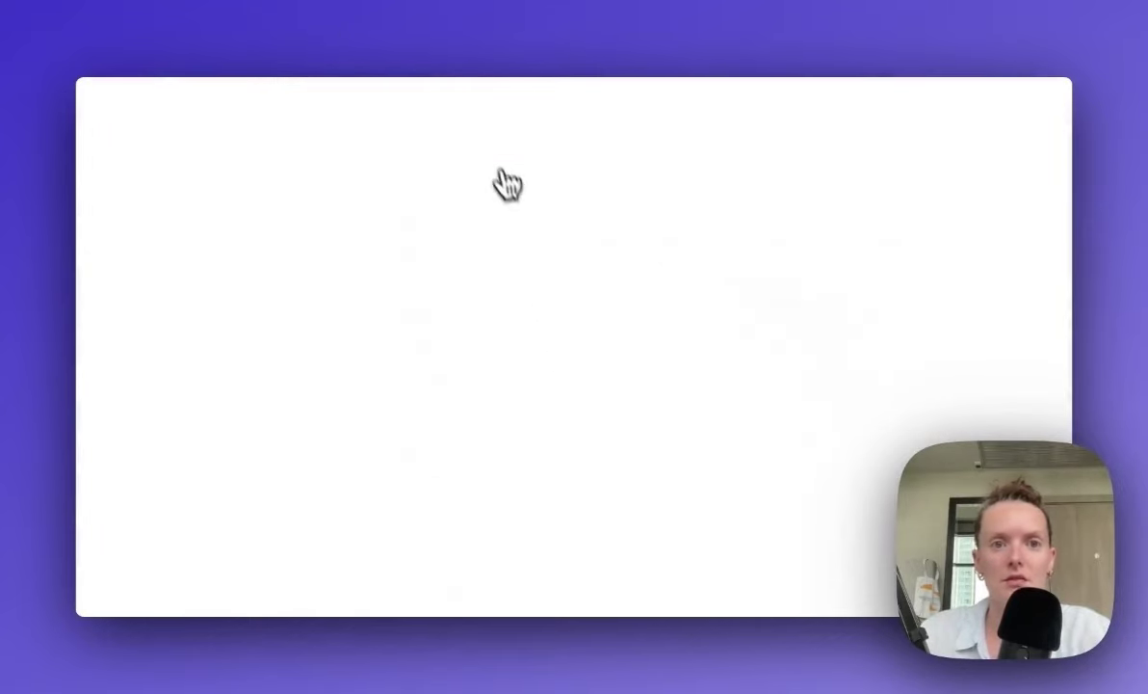
pyautogui.click(412, 26)
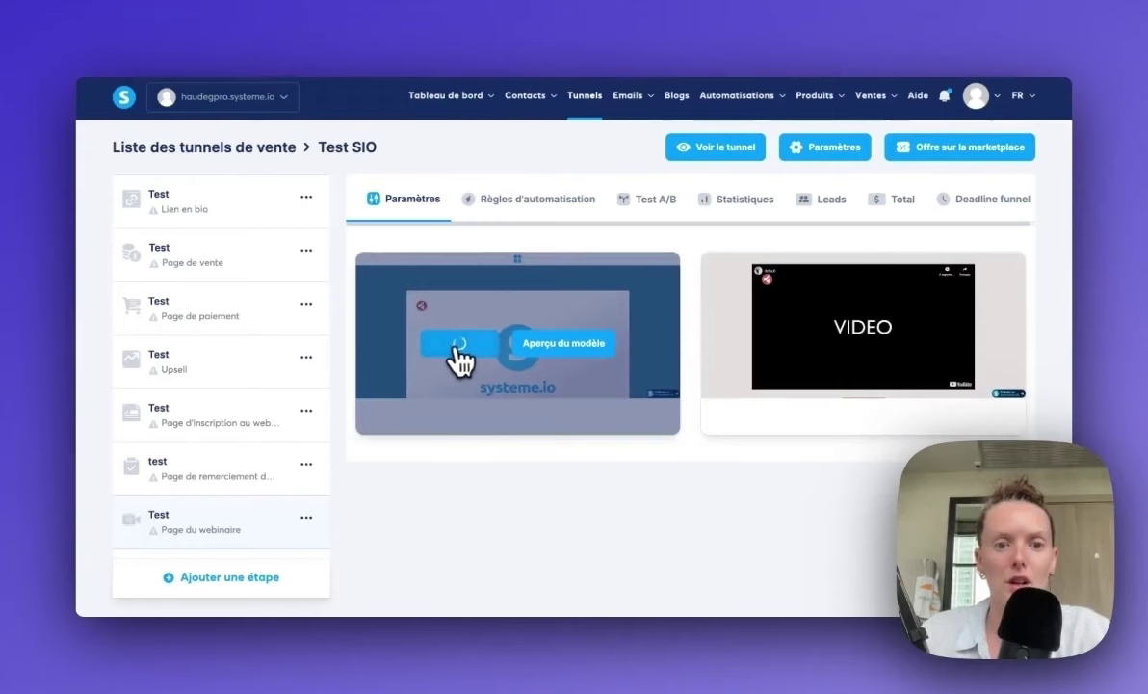
pyautogui.click(458, 344)
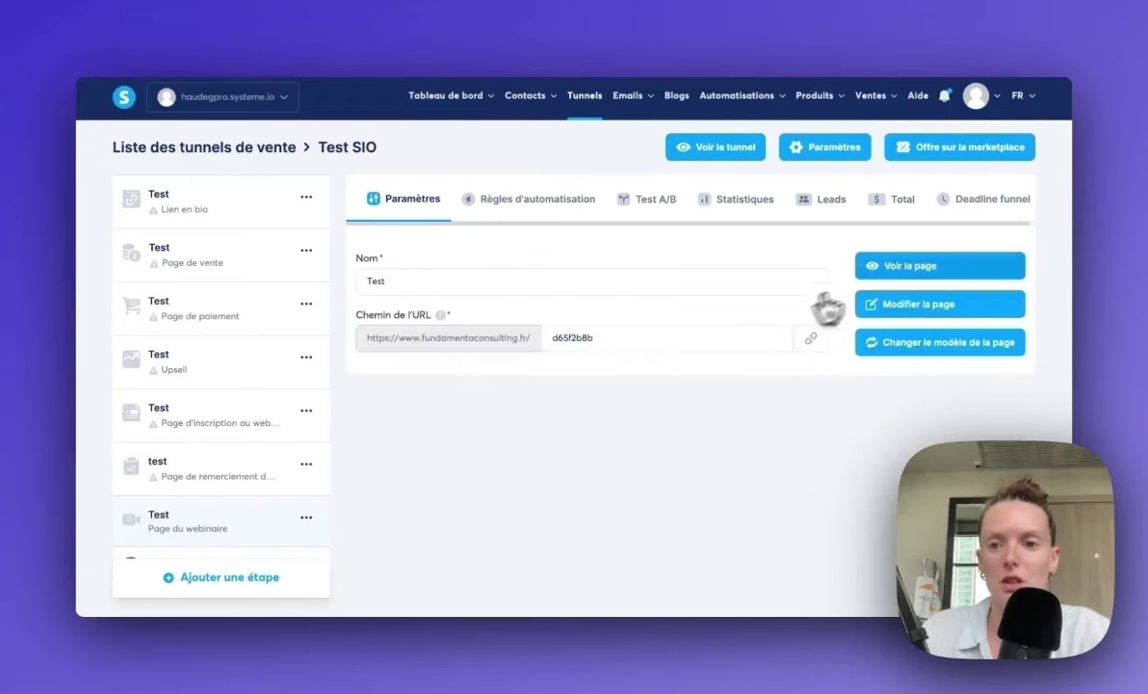
pyautogui.click(913, 270)
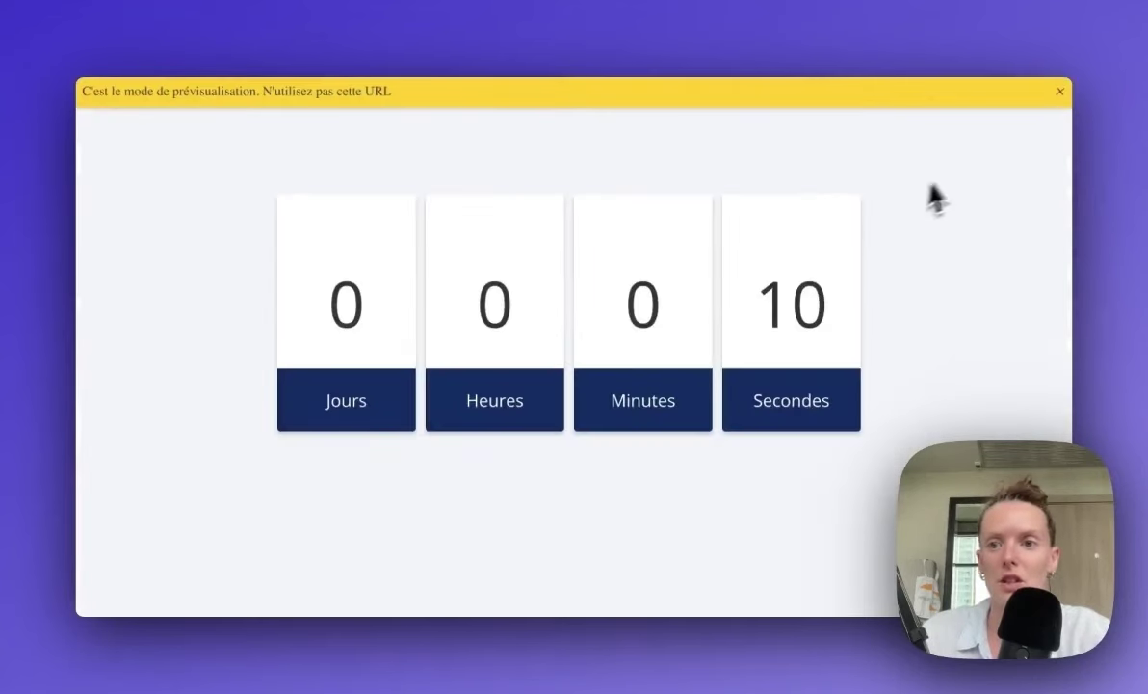
pyautogui.click(1059, 93)
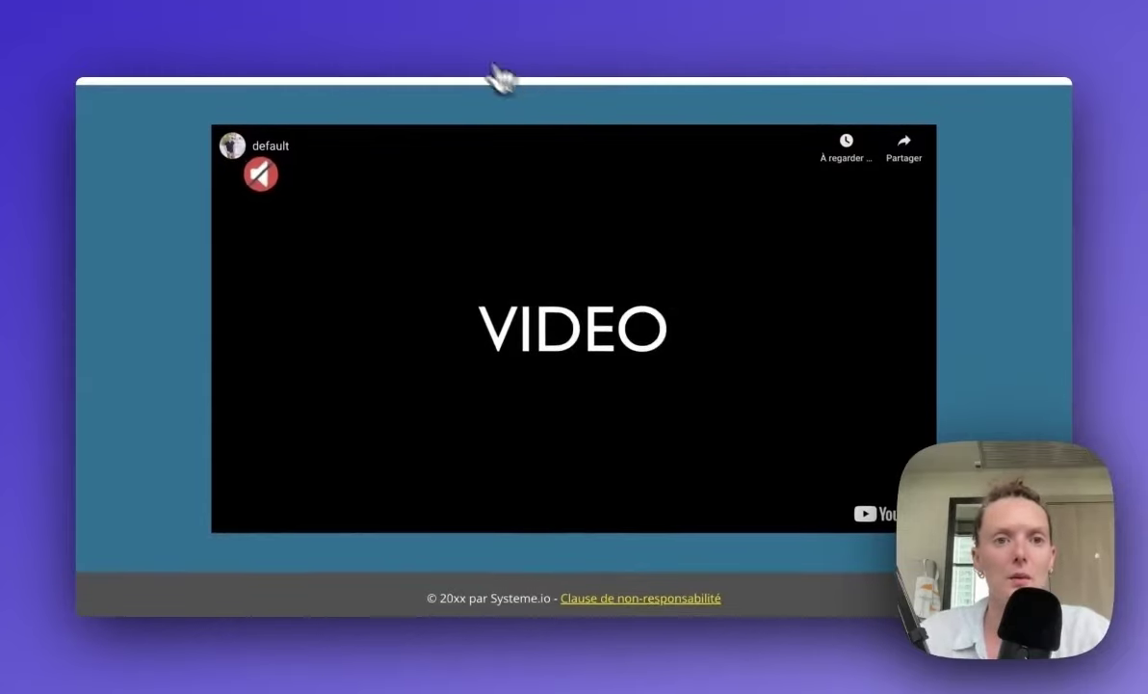
# Step: Add a step named "Test" of type Page d'information and look at its Politique de confidentialité template
pyautogui.click(267, 584)
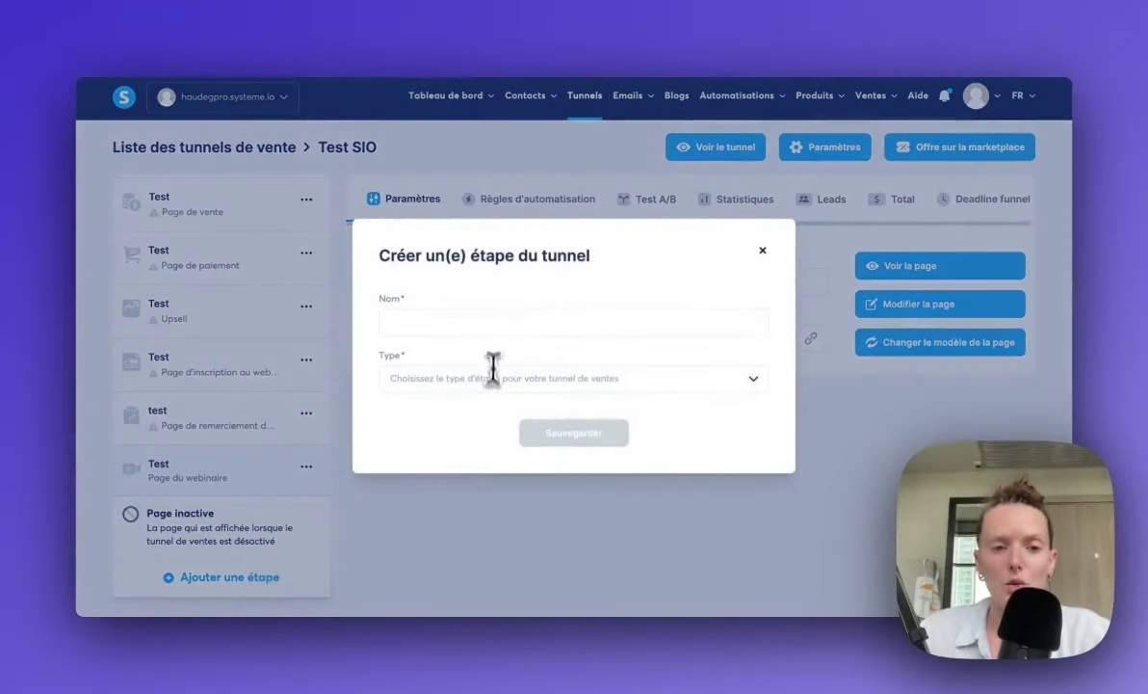
pyautogui.click(484, 325)
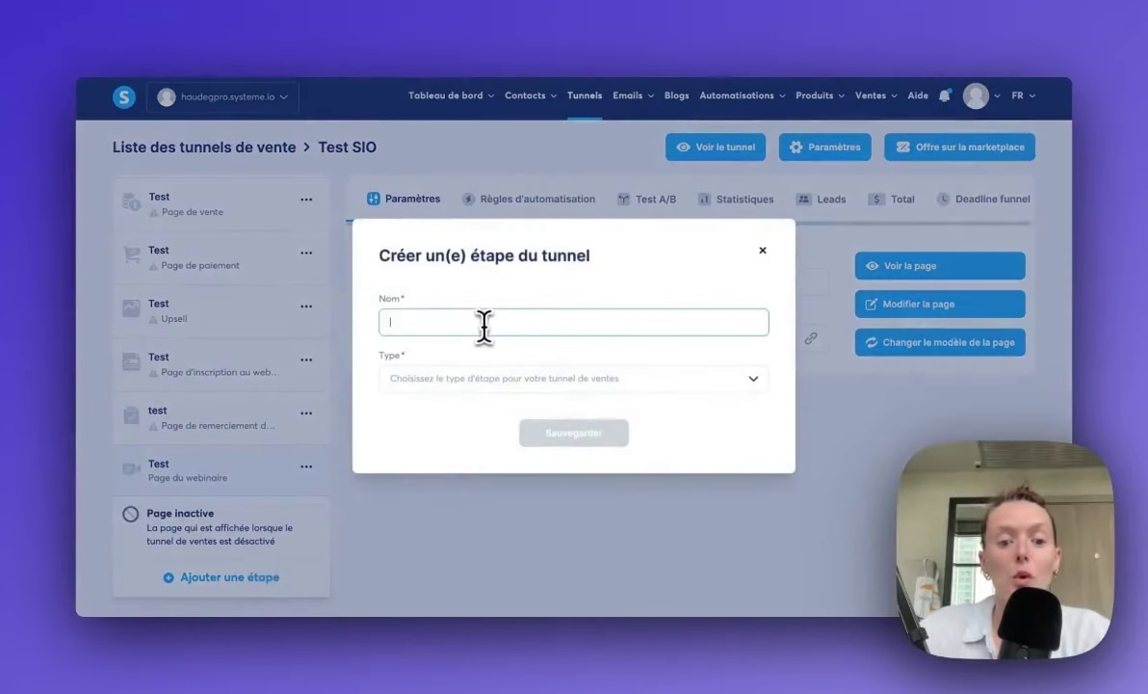
pyautogui.click(463, 378)
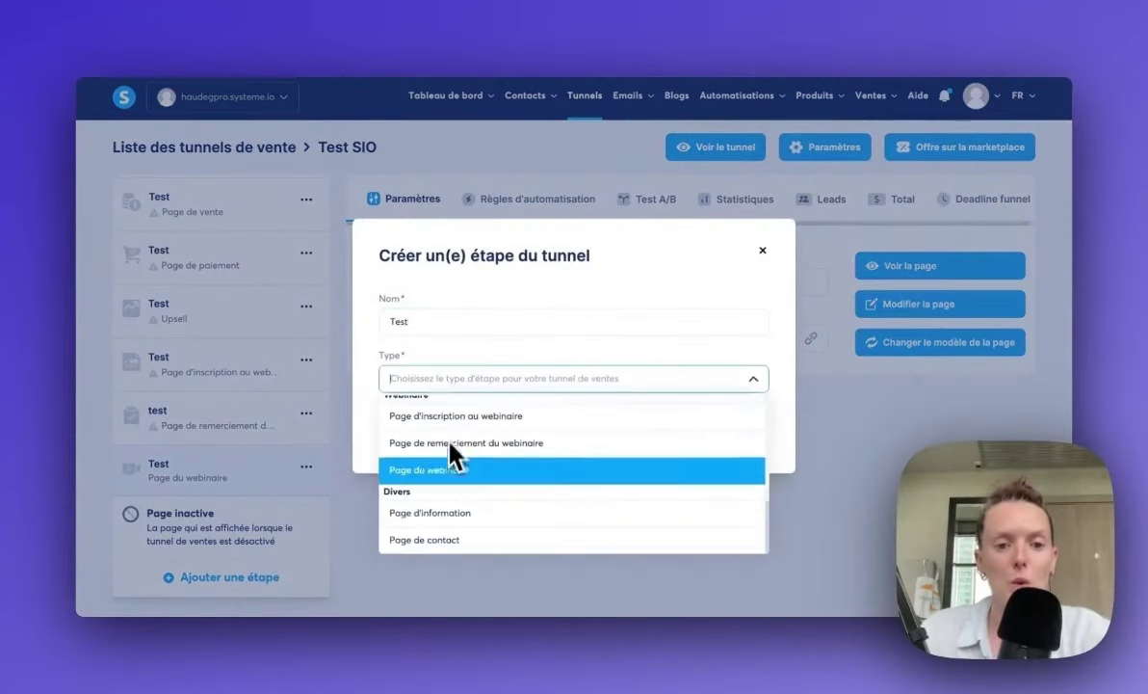
pyautogui.click(469, 521)
pyautogui.click(563, 441)
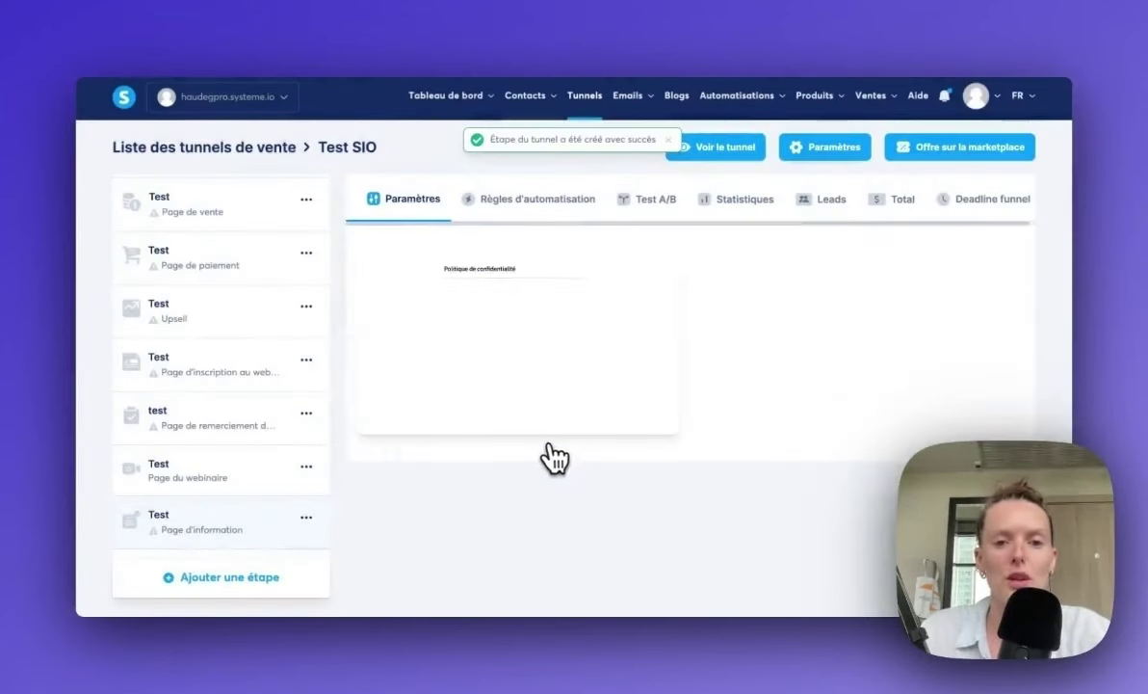
pyautogui.moveTo(539, 428)
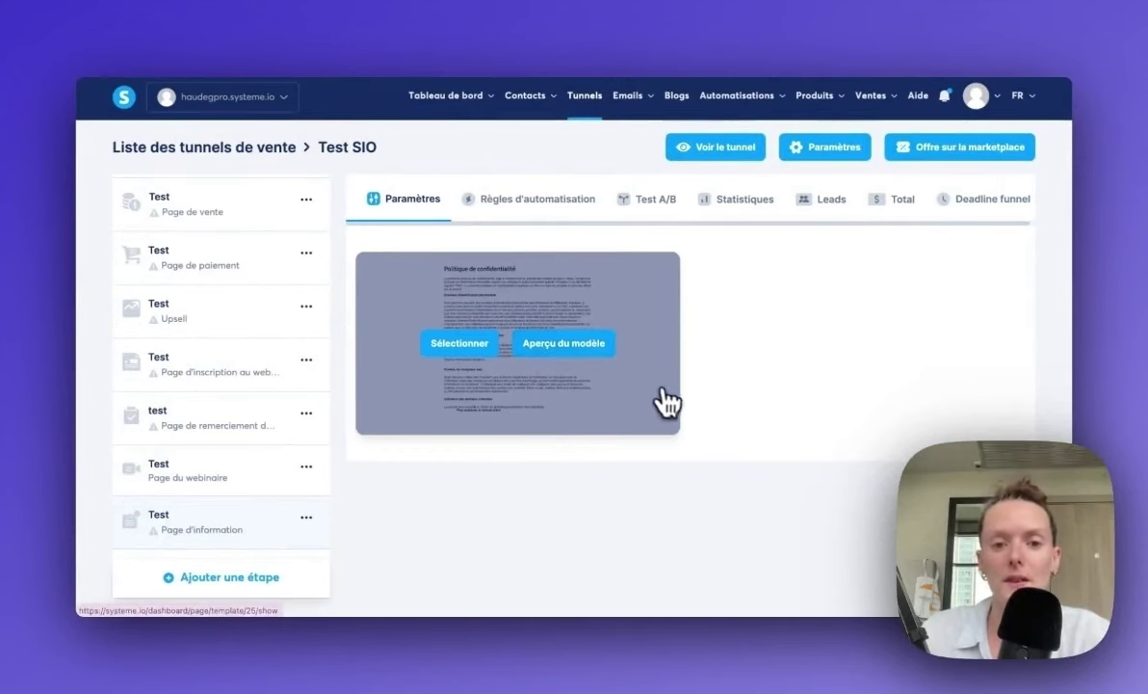
# Step: Add a step named "Test" of type Page de contact and preview the "Posez nous toutes vos..." template
pyautogui.scroll(-1, 266, 505)
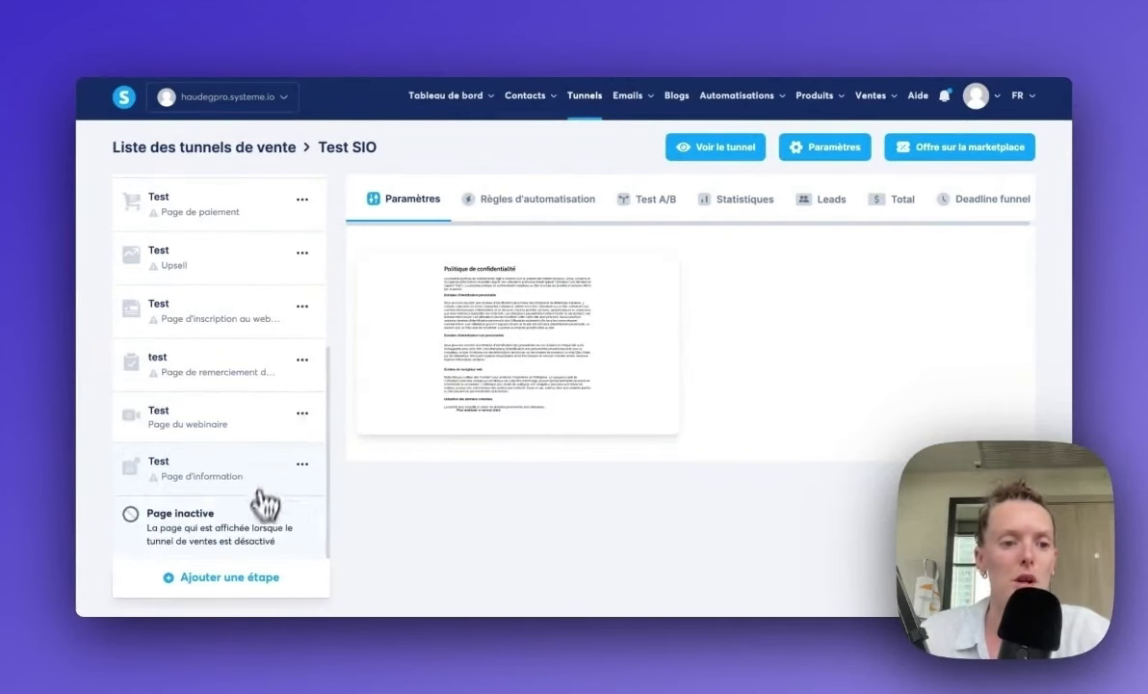
pyautogui.click(229, 577)
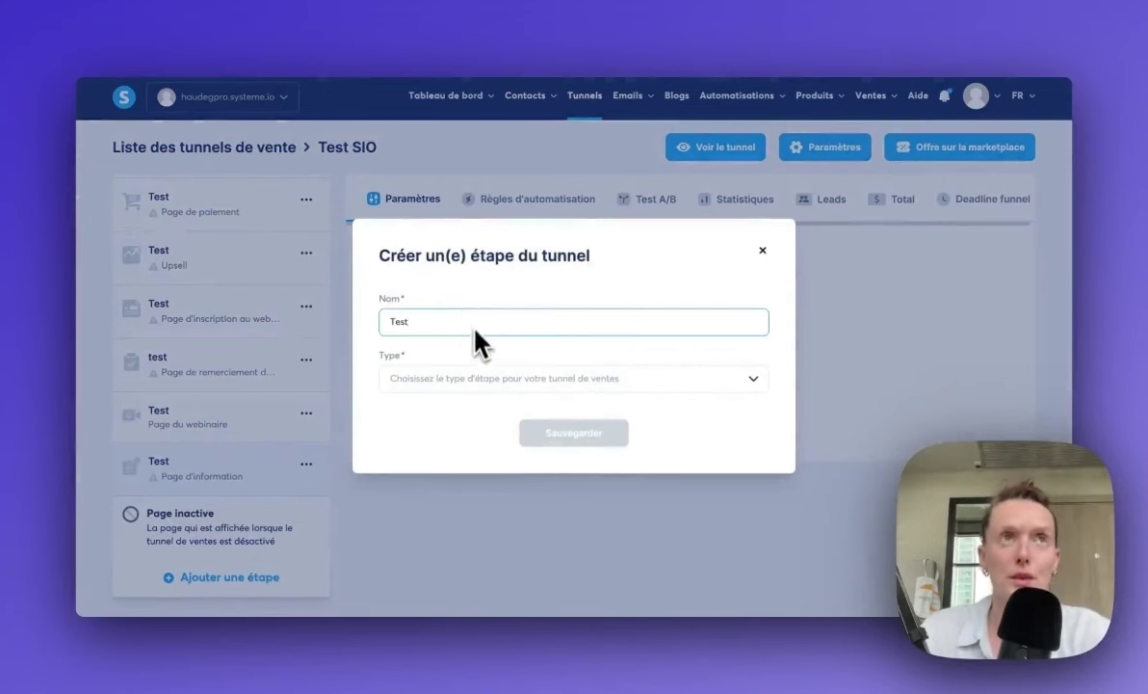
pyautogui.click(474, 382)
pyautogui.scroll(-5, 477, 424)
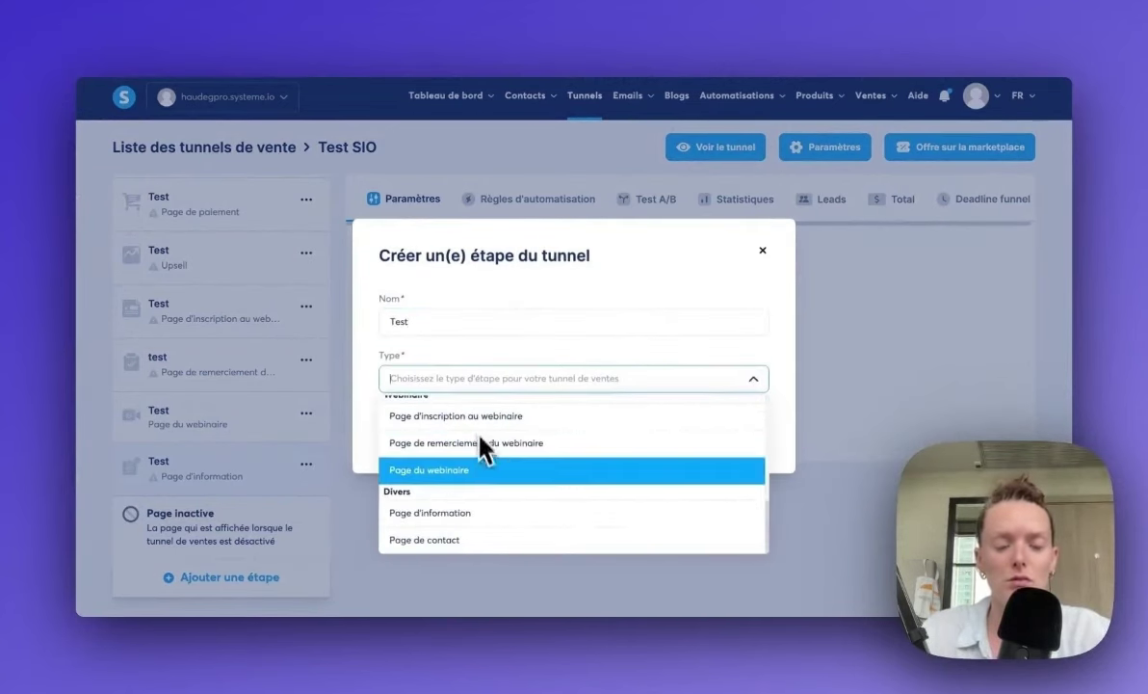
pyautogui.click(493, 540)
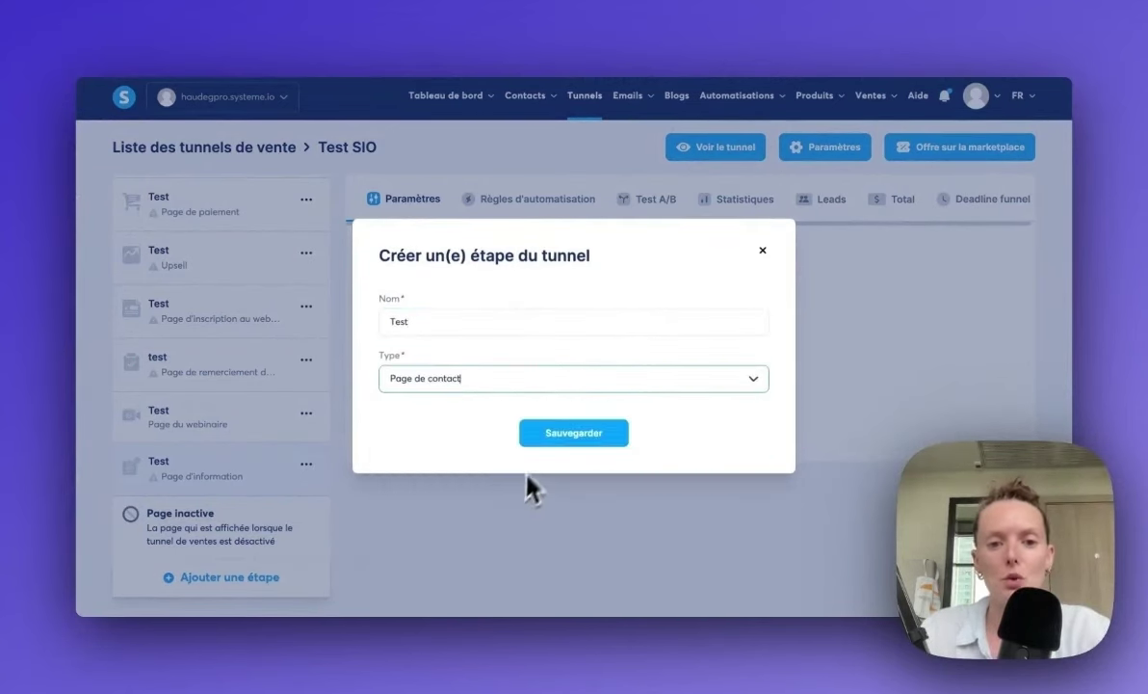
pyautogui.click(581, 441)
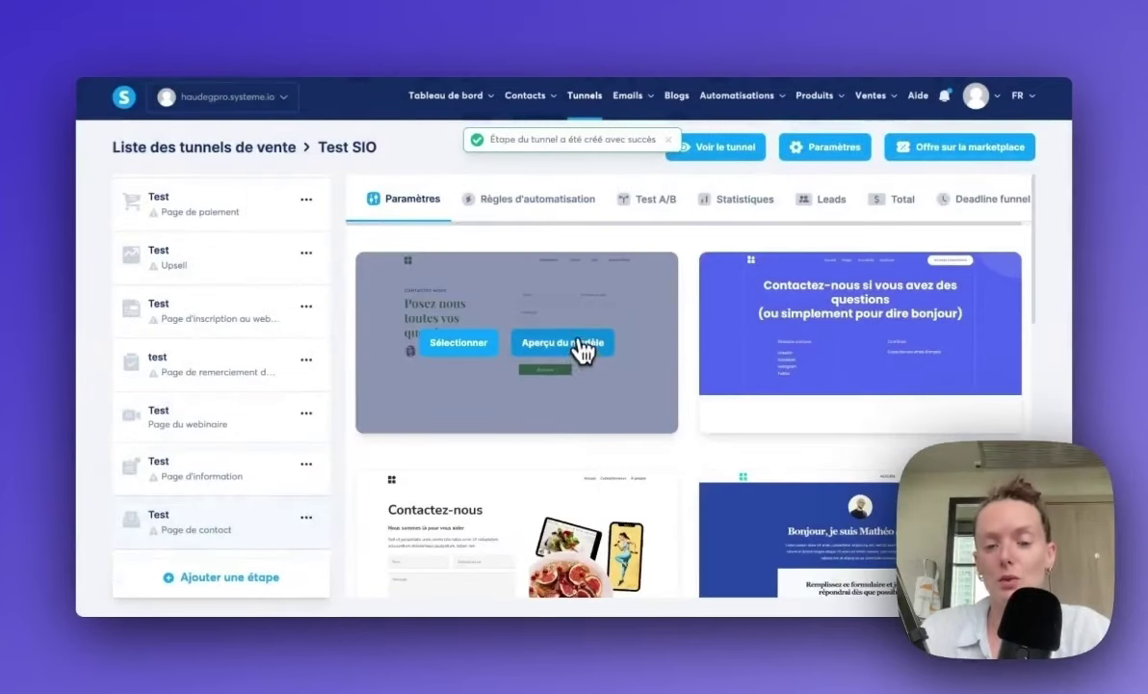
pyautogui.click(578, 339)
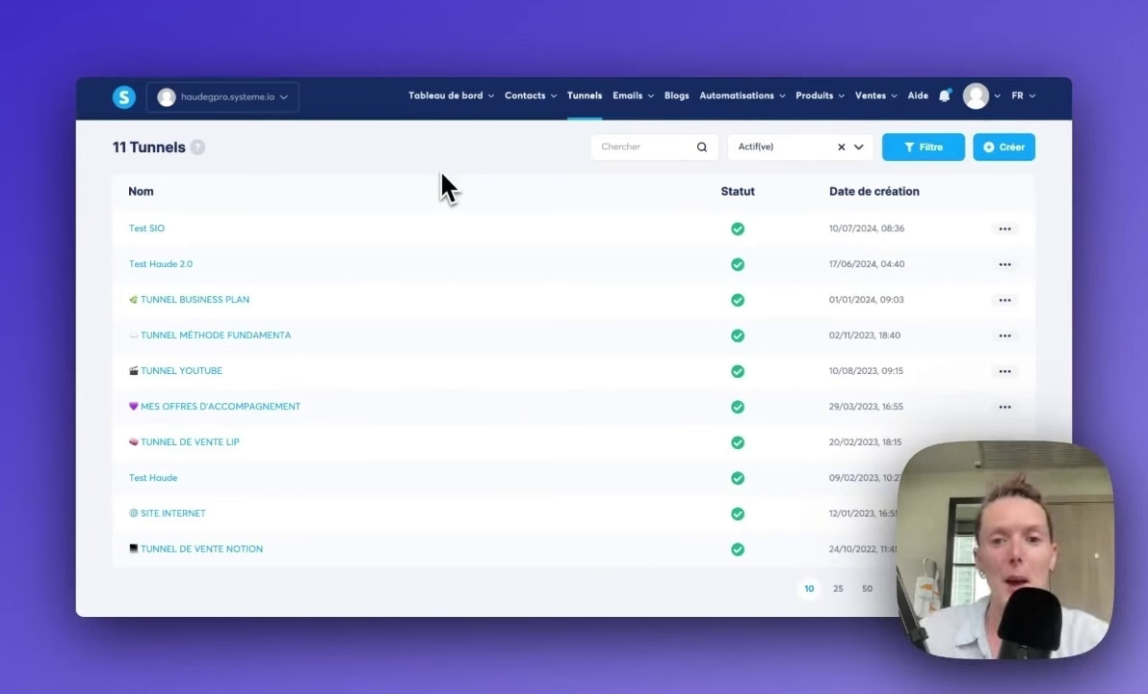
# Step: Open the TUNNEL BUSINESS PLAN tunnel and look through the published PDV BUSINESSPLAN sales page
pyautogui.click(207, 315)
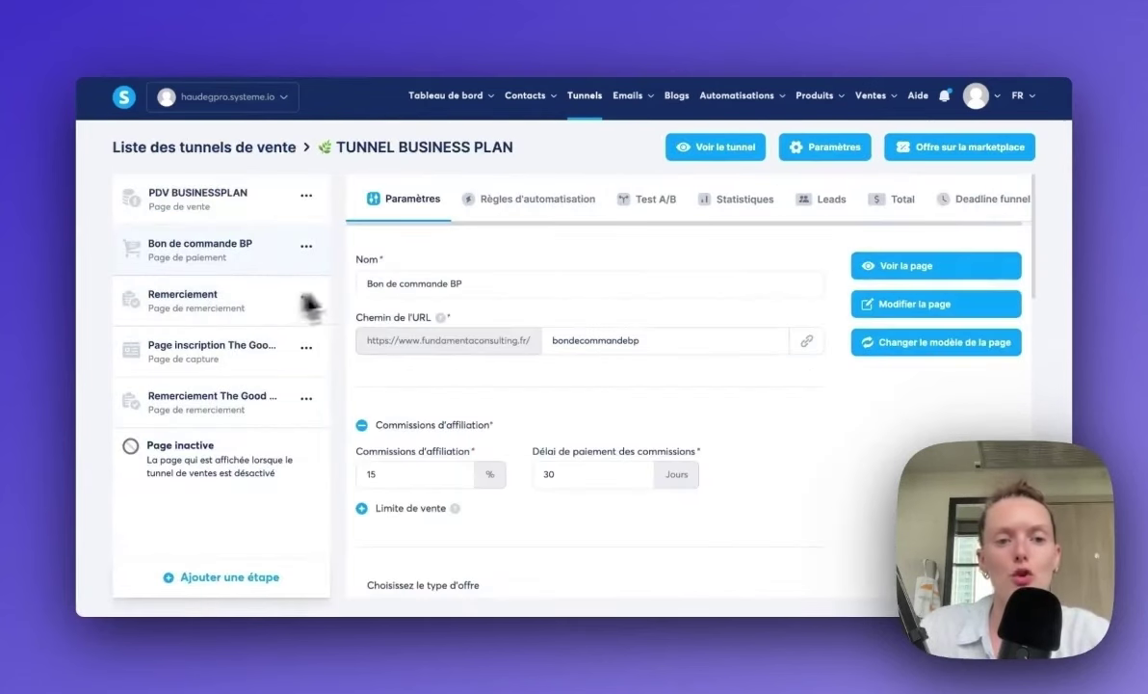
pyautogui.click(256, 204)
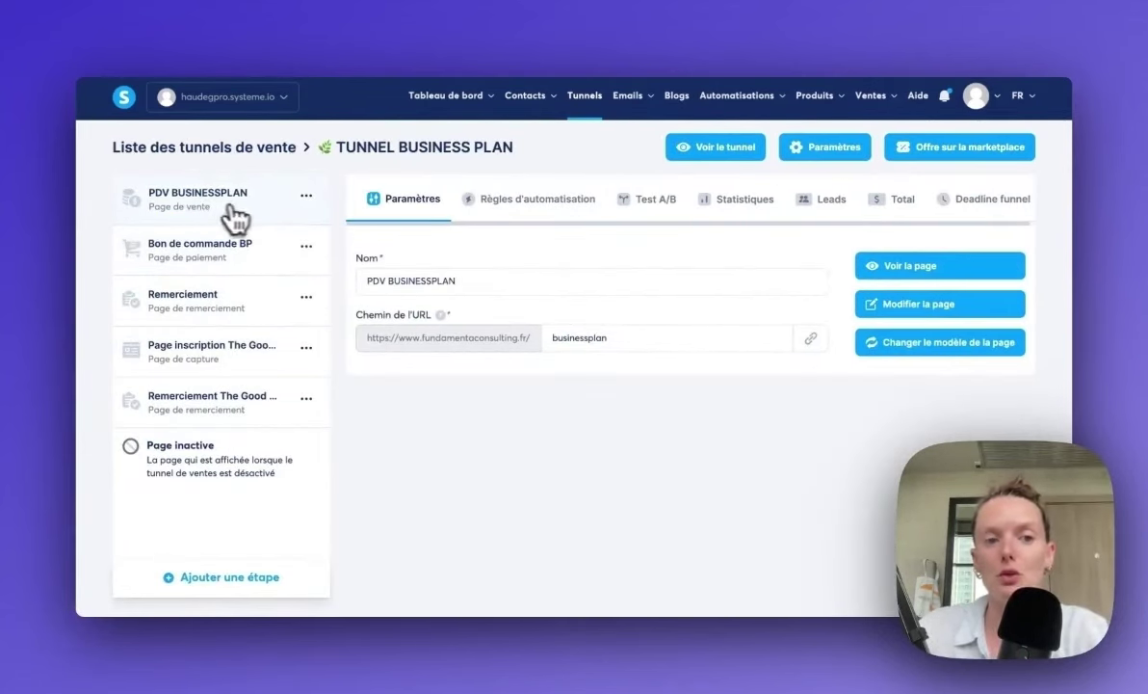
pyautogui.click(931, 275)
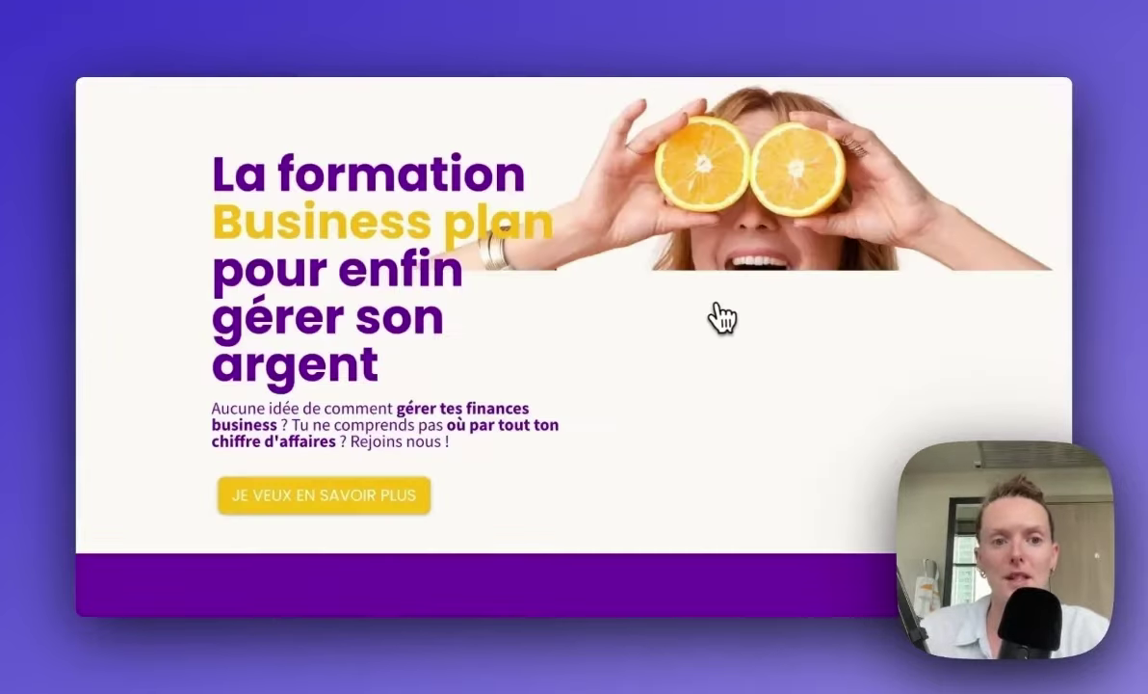
pyautogui.scroll(-5, 723, 318)
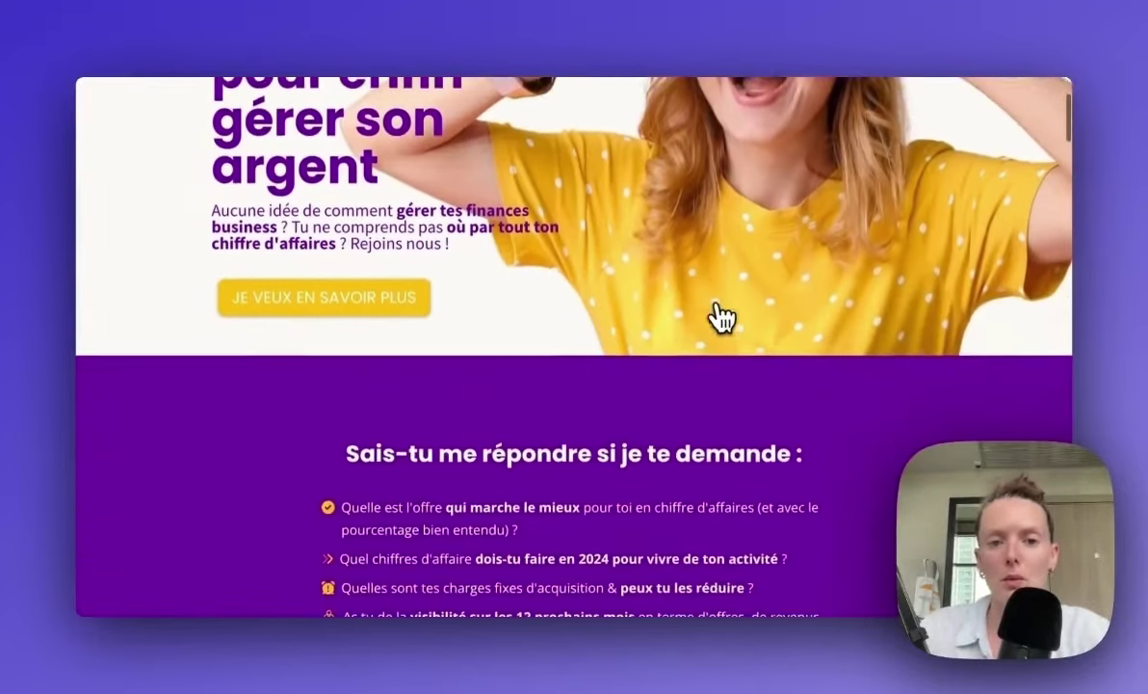
pyautogui.scroll(-15, 723, 318)
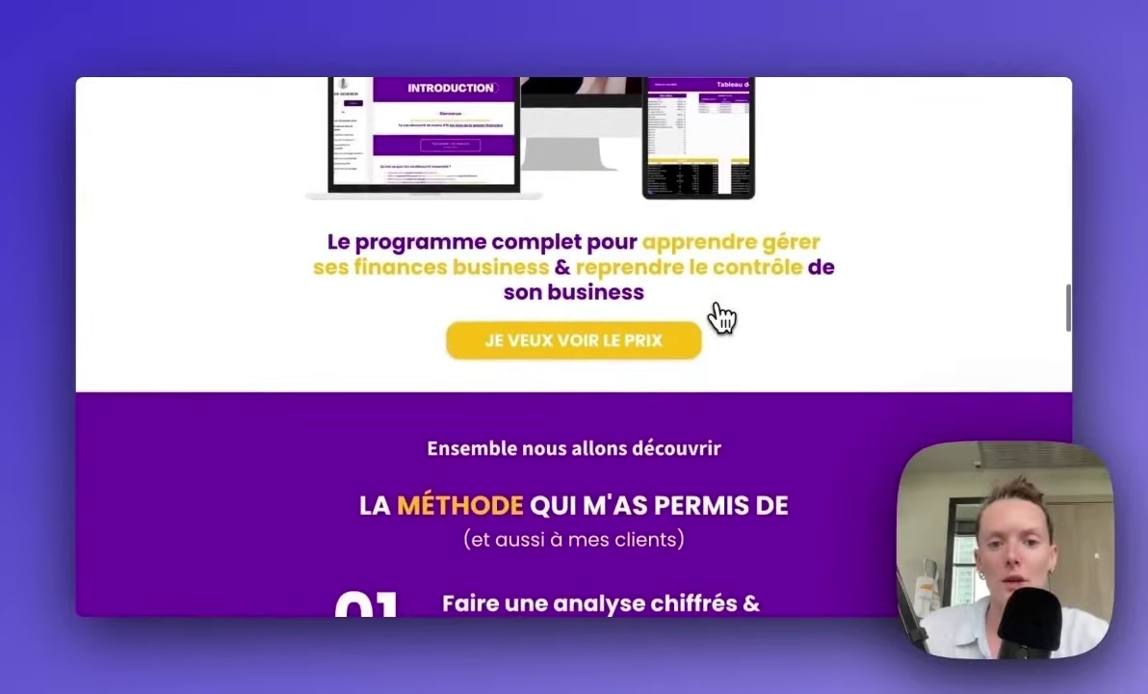
# Step: Follow the sales page's price and purchase links to the Business Plan order form and examine its billing, payment and special offer sections
pyautogui.click(628, 349)
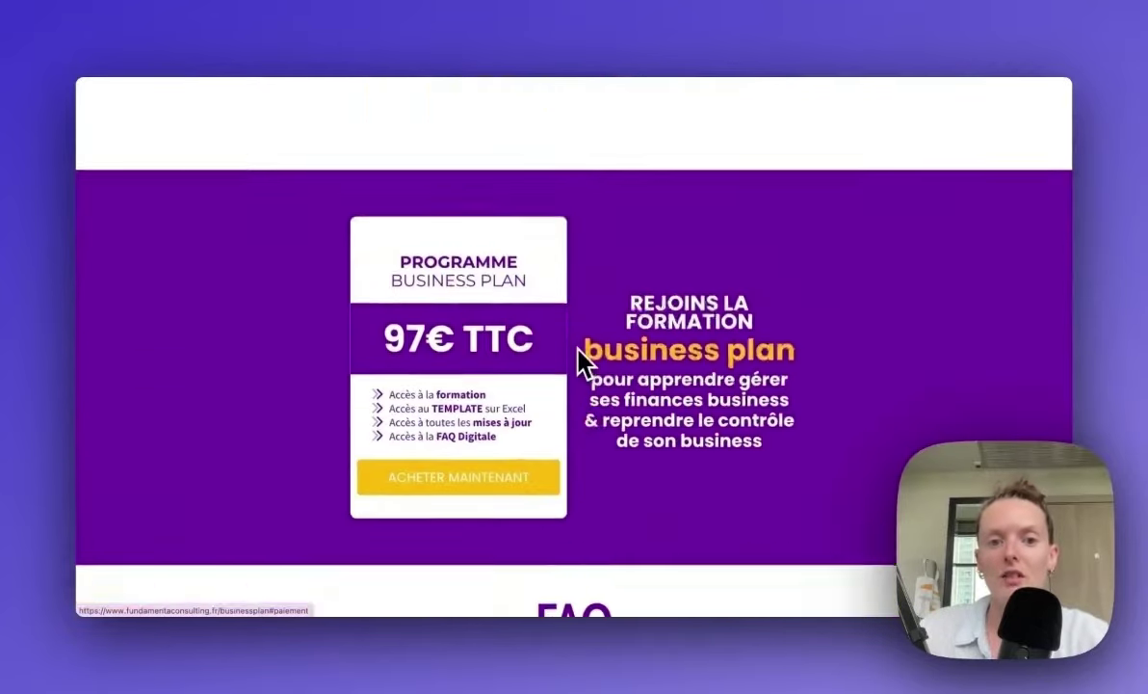
pyautogui.click(462, 430)
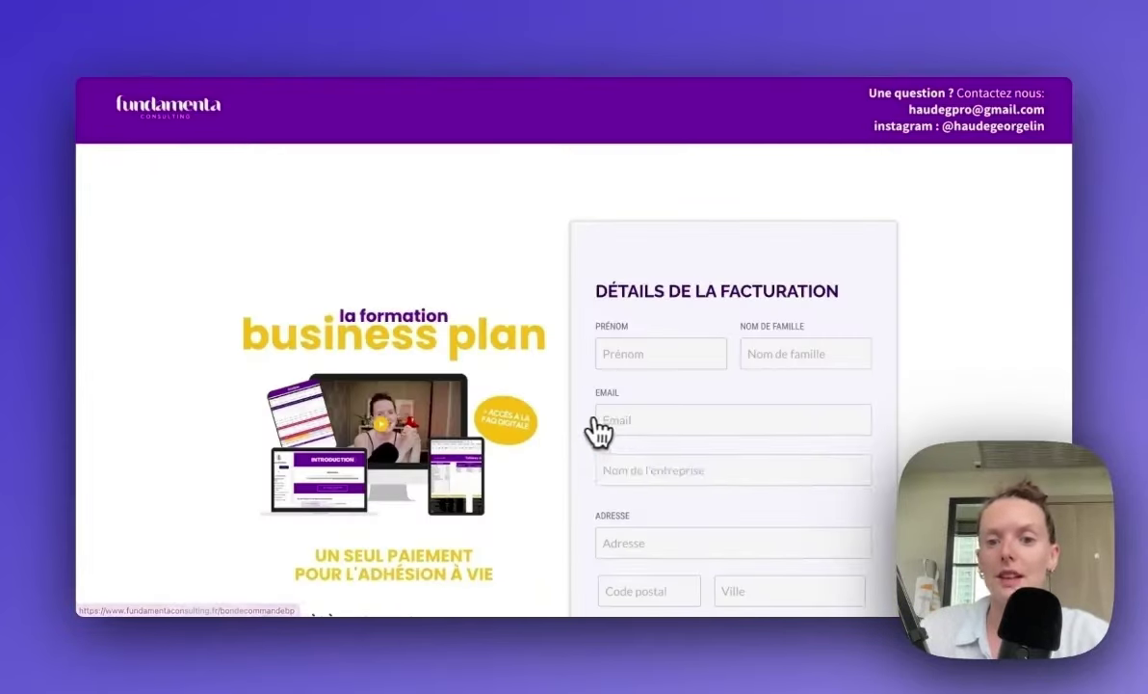
pyautogui.scroll(-6, 599, 424)
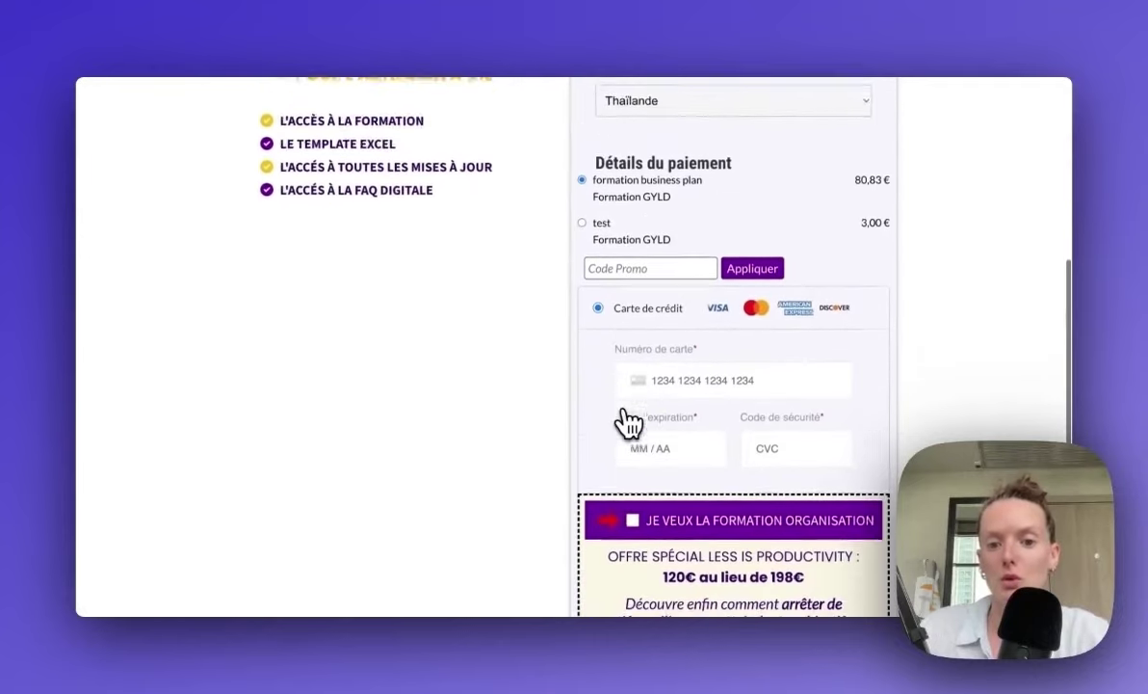
pyautogui.scroll(-3, 687, 512)
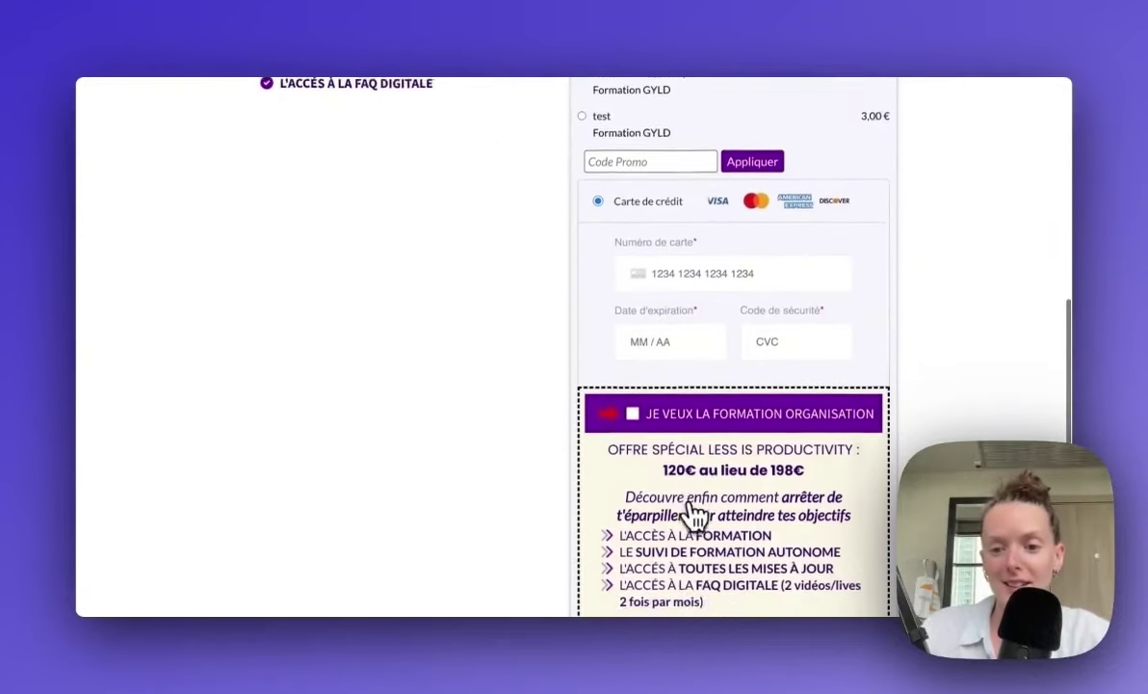
pyautogui.scroll(10, 694, 516)
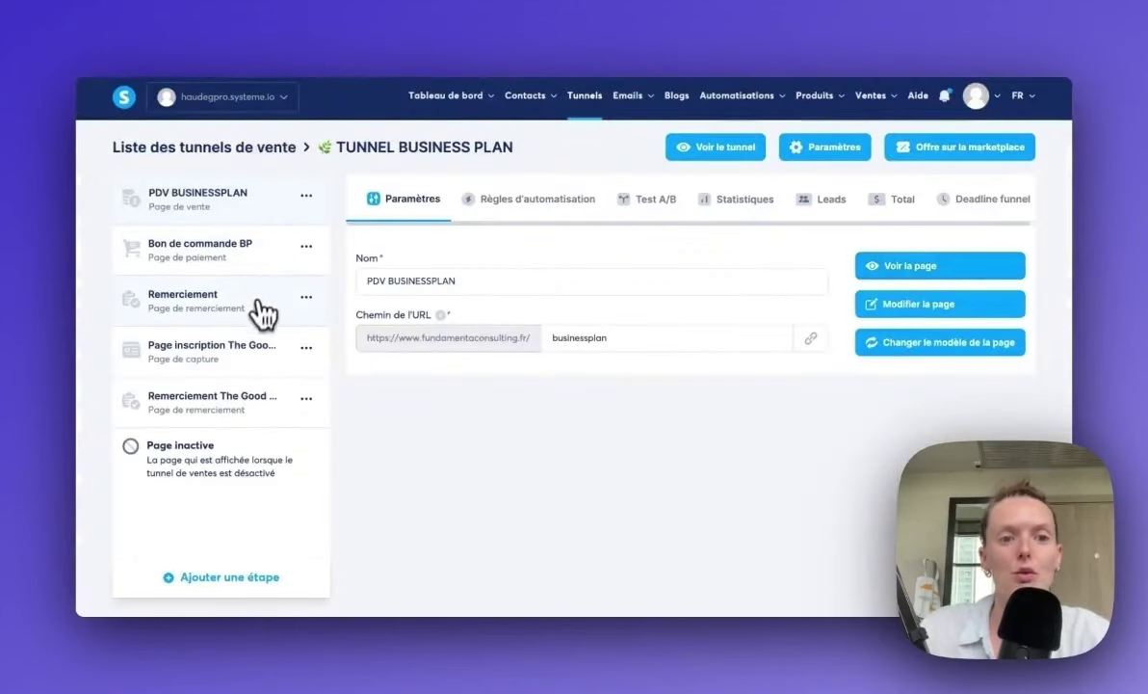
# Step: View the published page of the Business Plan tunnel's Remerciement step, including its call-booking section
pyautogui.click(256, 312)
pyautogui.click(920, 272)
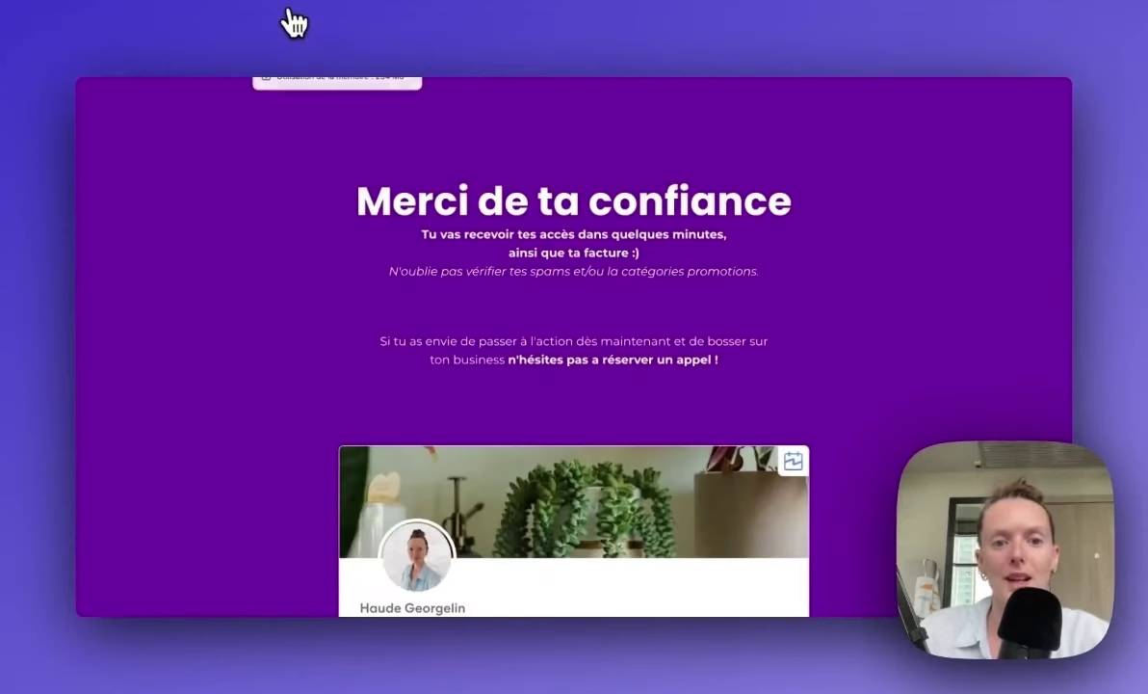
pyautogui.scroll(-8, 284, 373)
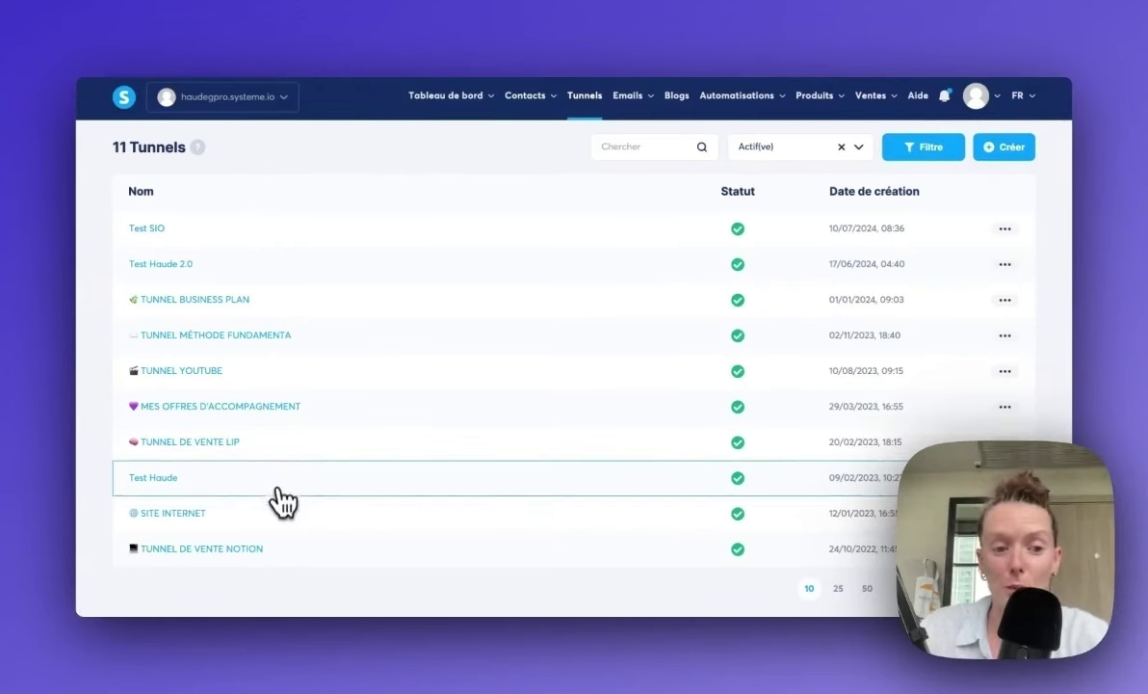
# Step: Open TUNNEL DE VENTE NOTION and look through the free and paid templates on the published Boutique Notion sales page
pyautogui.click(230, 562)
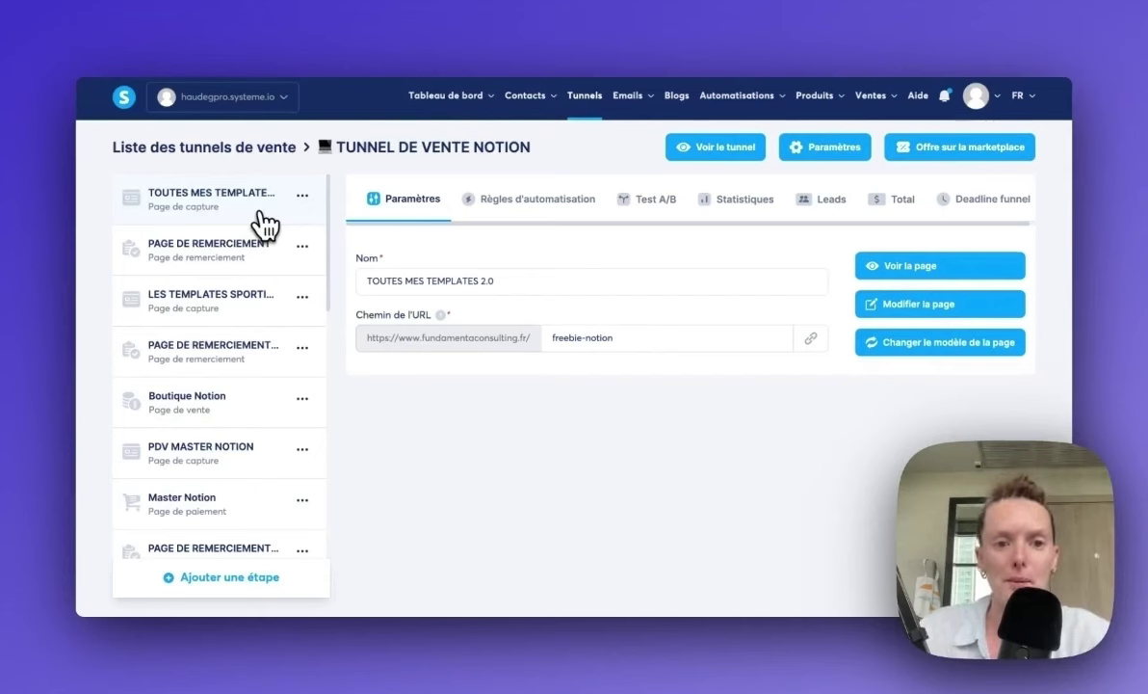
pyautogui.moveTo(213, 207); pyautogui.dragTo(193, 210)
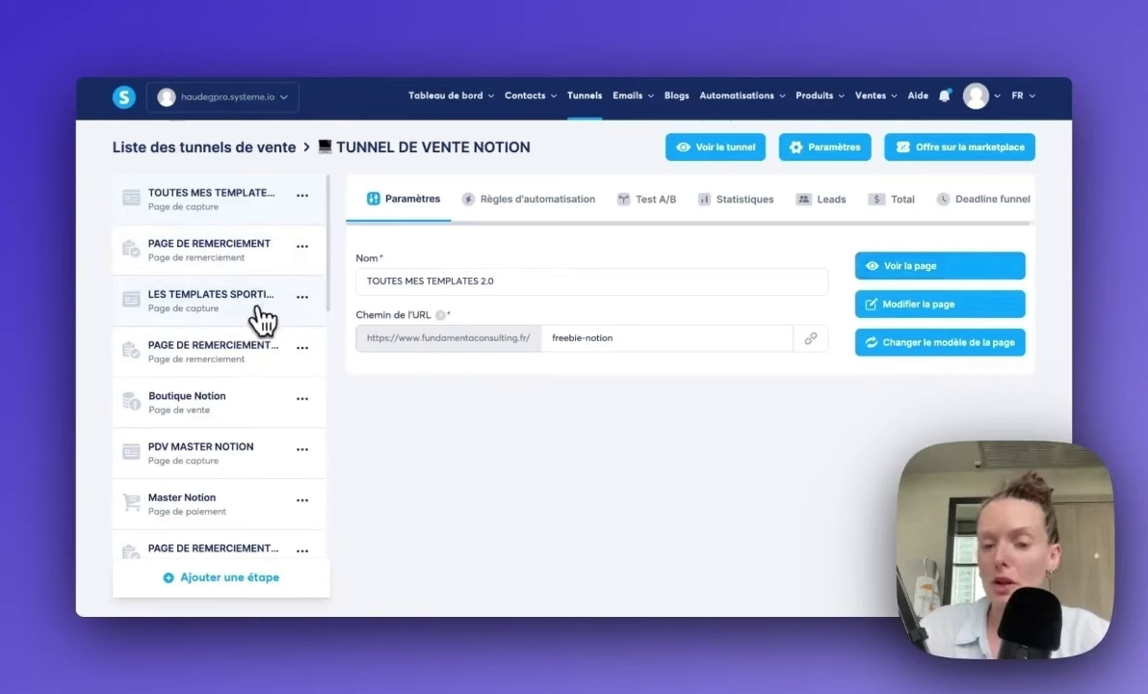
pyautogui.scroll(-2, 260, 320)
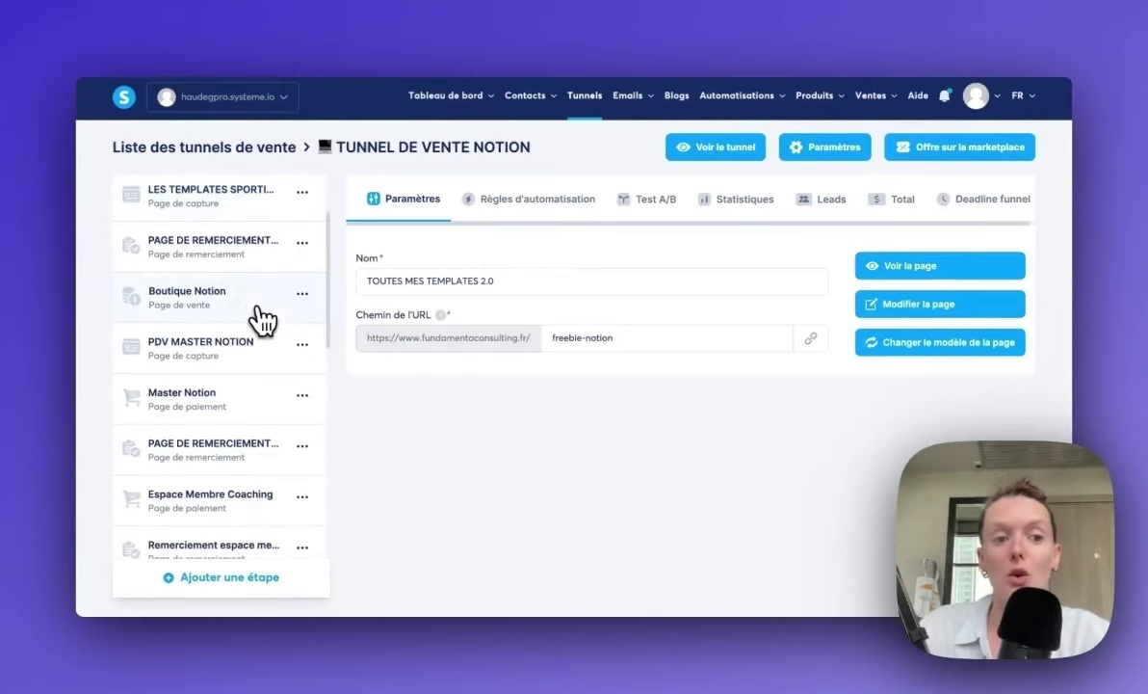
pyautogui.click(253, 318)
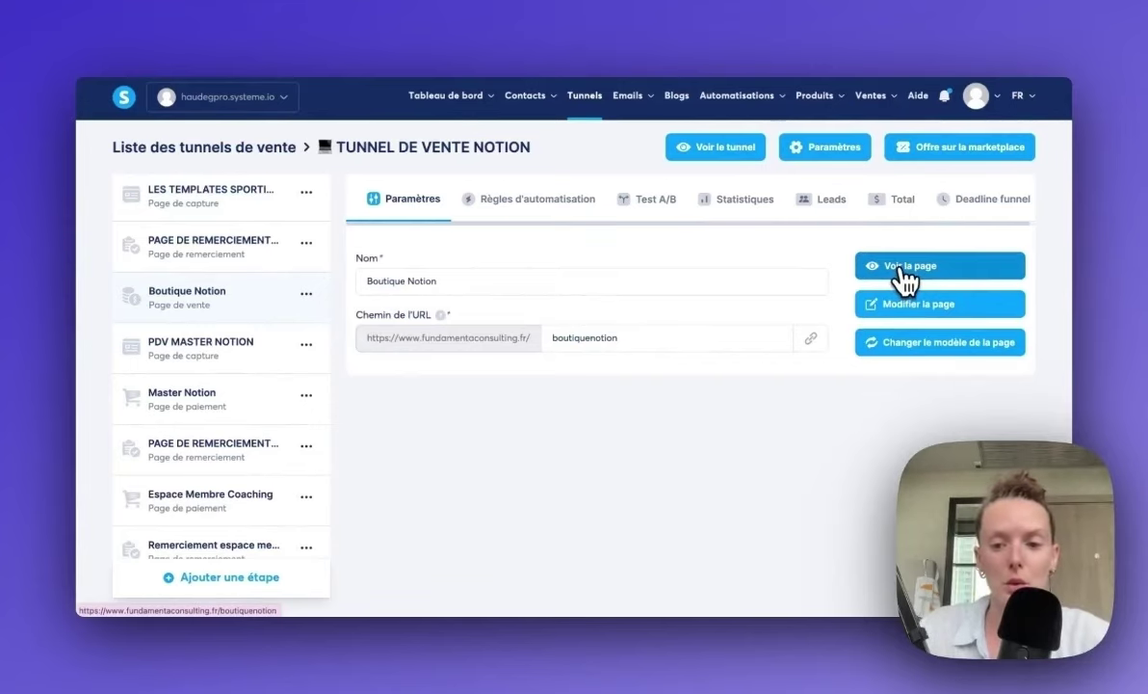
pyautogui.click(901, 273)
pyautogui.scroll(-5, 935, 283)
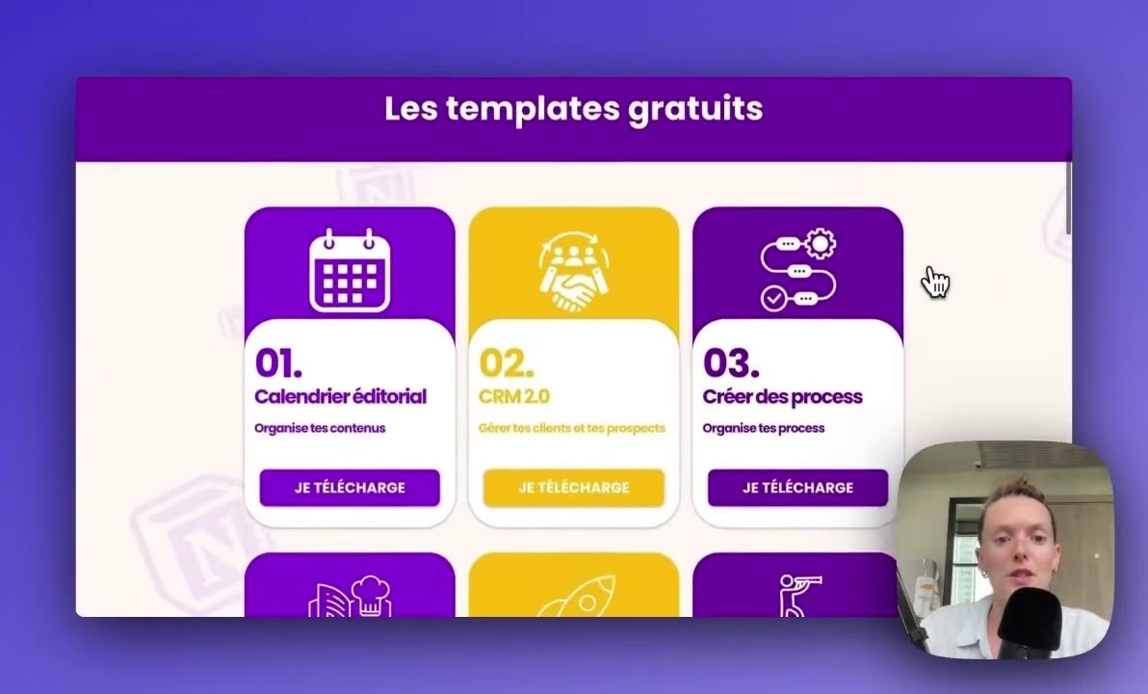
pyautogui.scroll(-4, 936, 282)
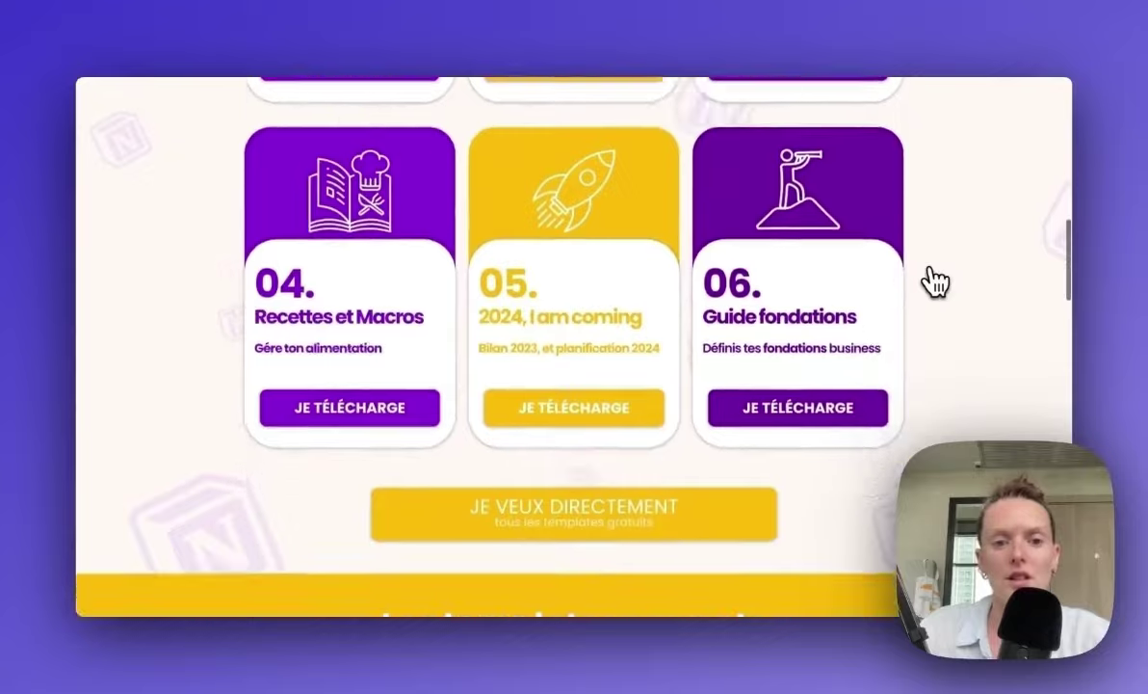
pyautogui.scroll(-7, 935, 282)
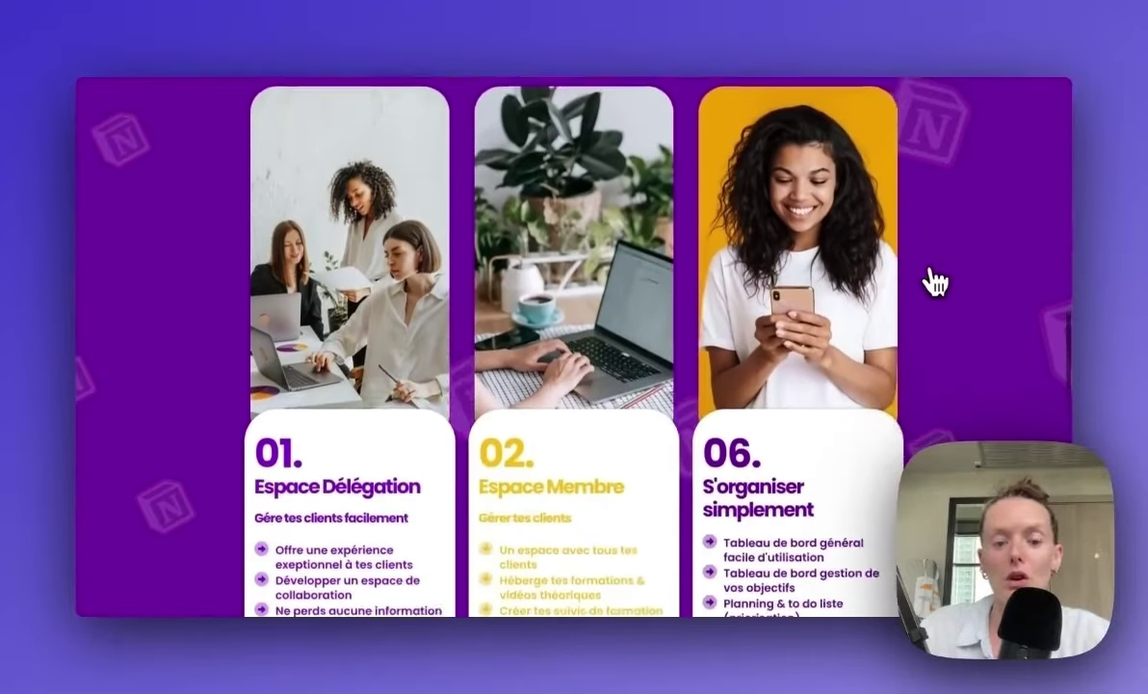
pyautogui.scroll(-8, 935, 282)
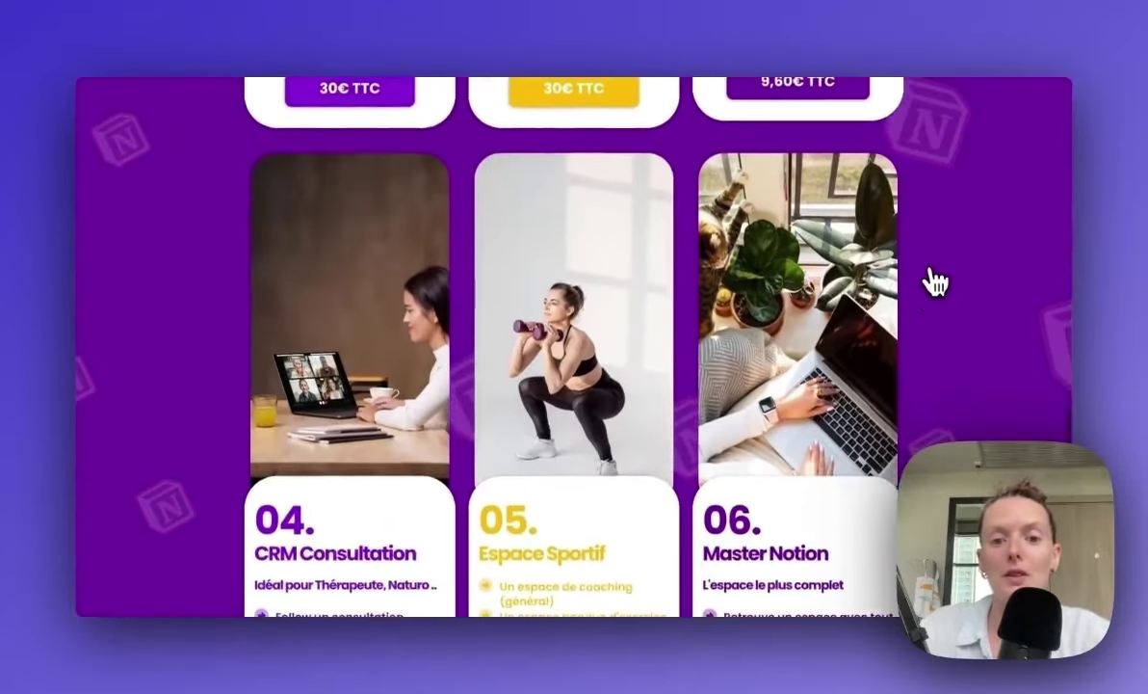
pyautogui.scroll(-5, 935, 283)
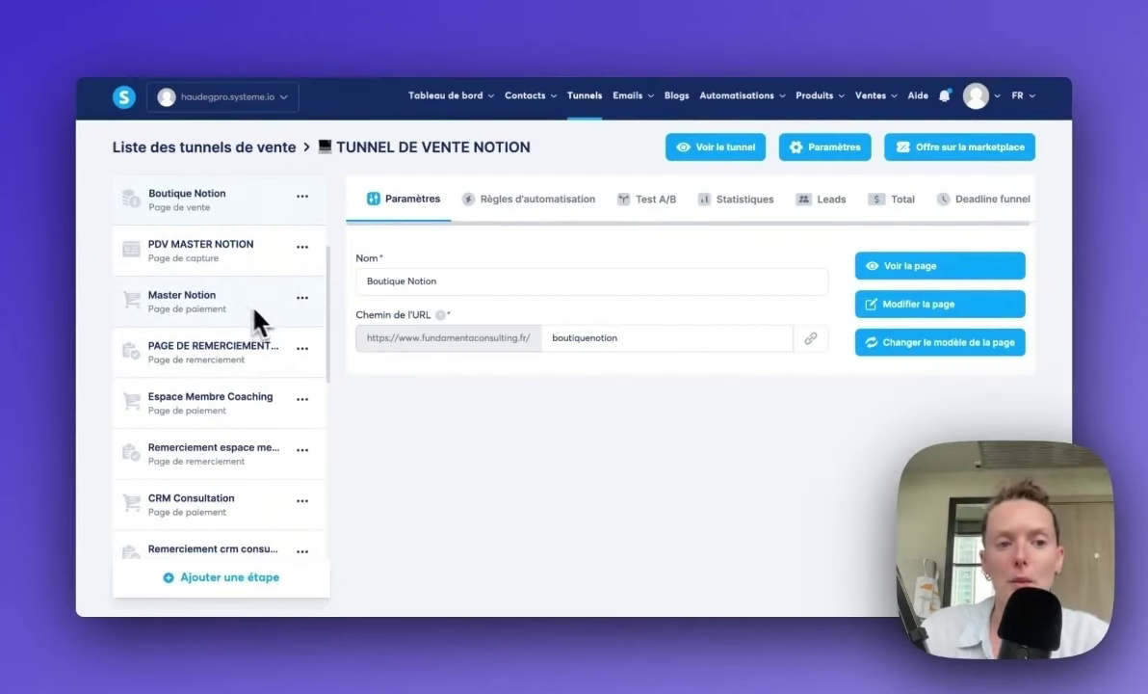
# Step: Review the Notion tunnel's step list, reopen the Boutique Notion page and follow the purchase link of the Espace Membre template
pyautogui.scroll(-1, 248, 357)
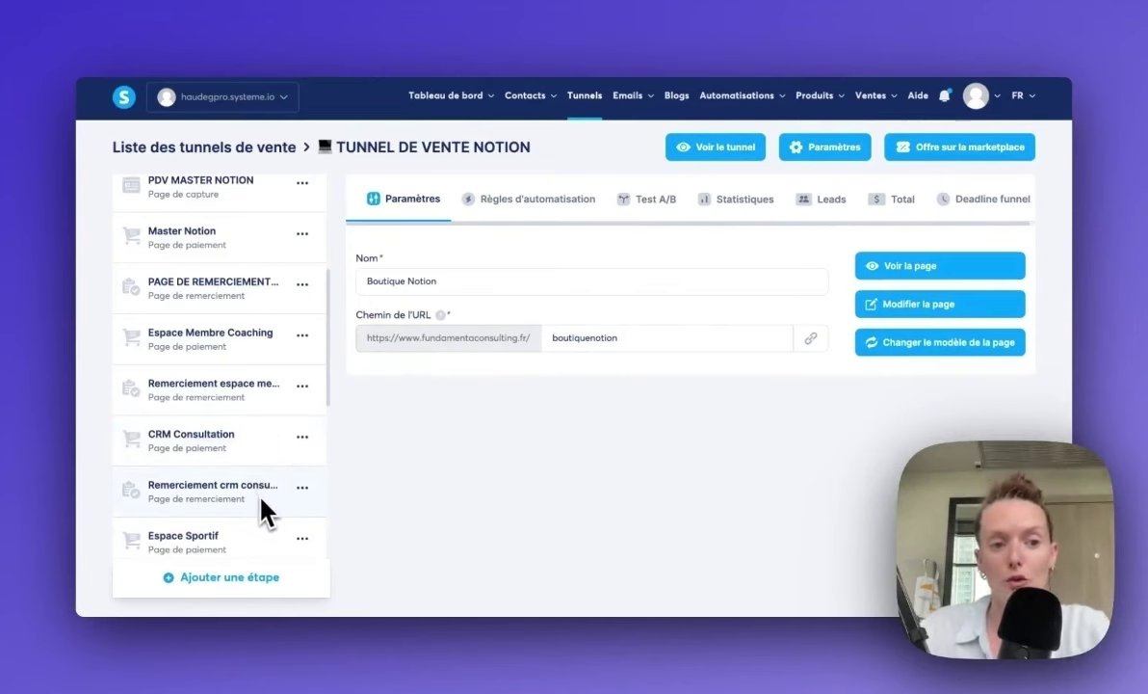
pyautogui.scroll(5, 260, 499)
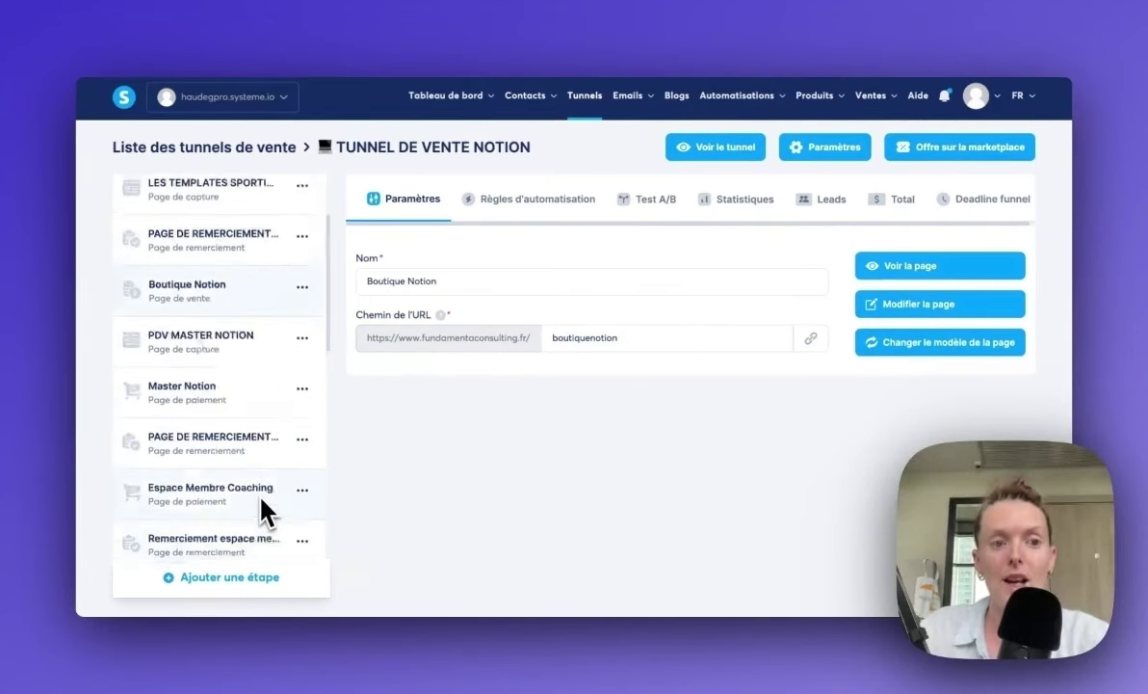
pyautogui.scroll(-1, 263, 501)
pyautogui.scroll(1, 261, 506)
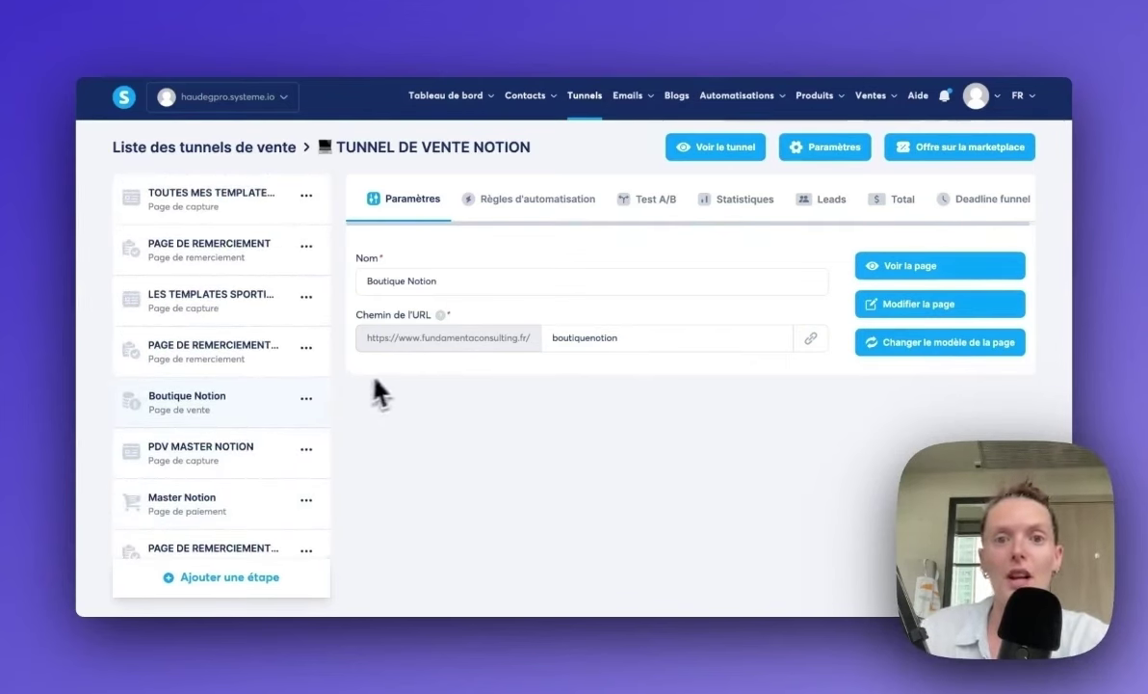
pyautogui.click(890, 270)
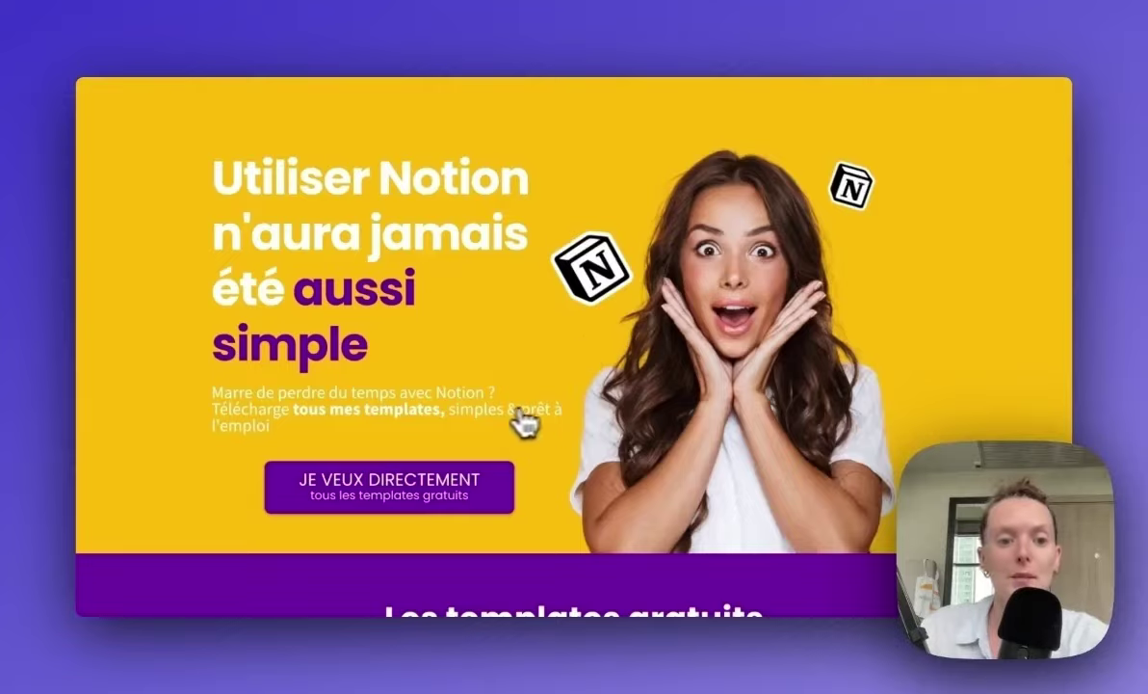
pyautogui.scroll(-10, 559, 410)
pyautogui.scroll(-6, 556, 412)
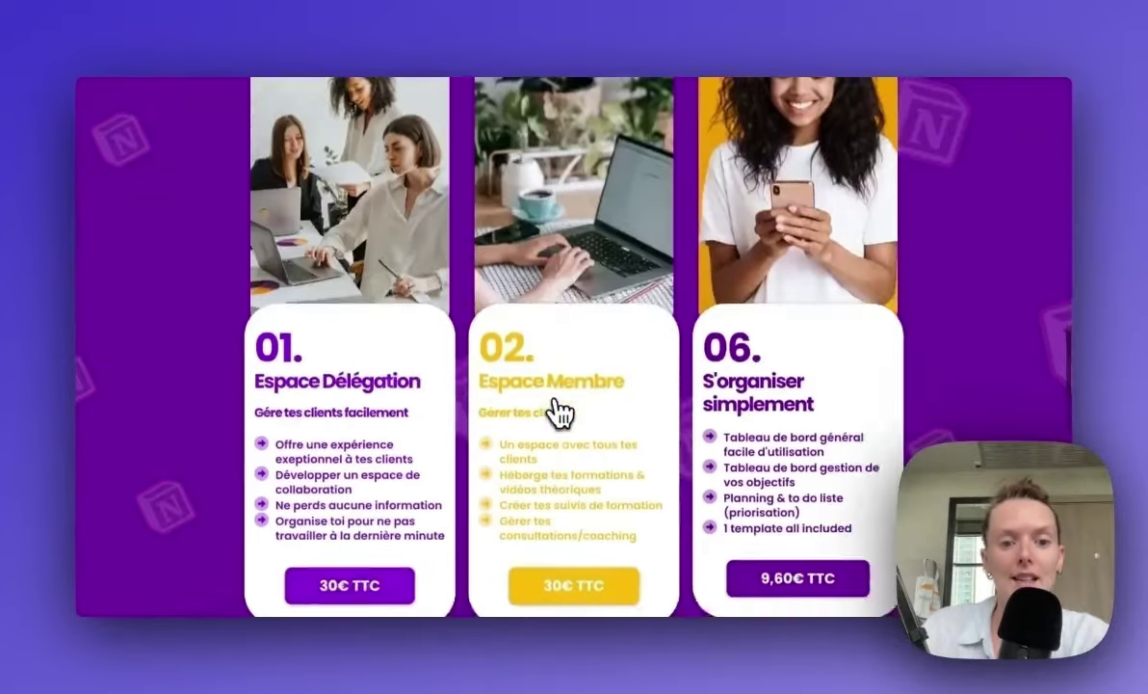
pyautogui.scroll(2, 557, 412)
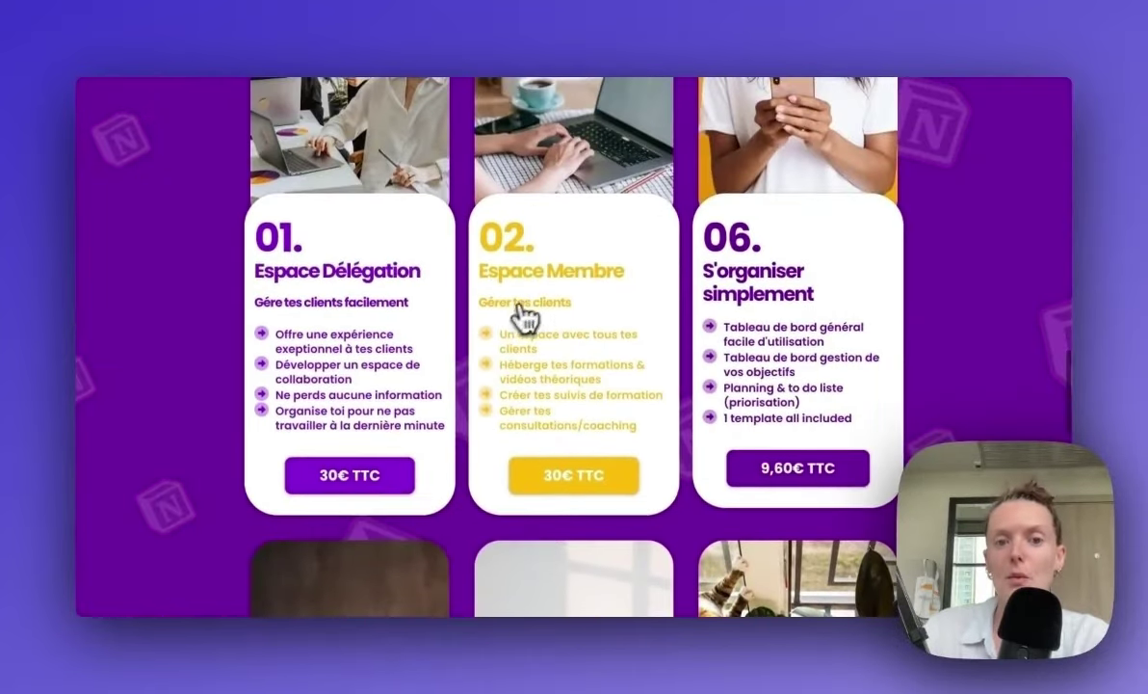
pyautogui.click(575, 475)
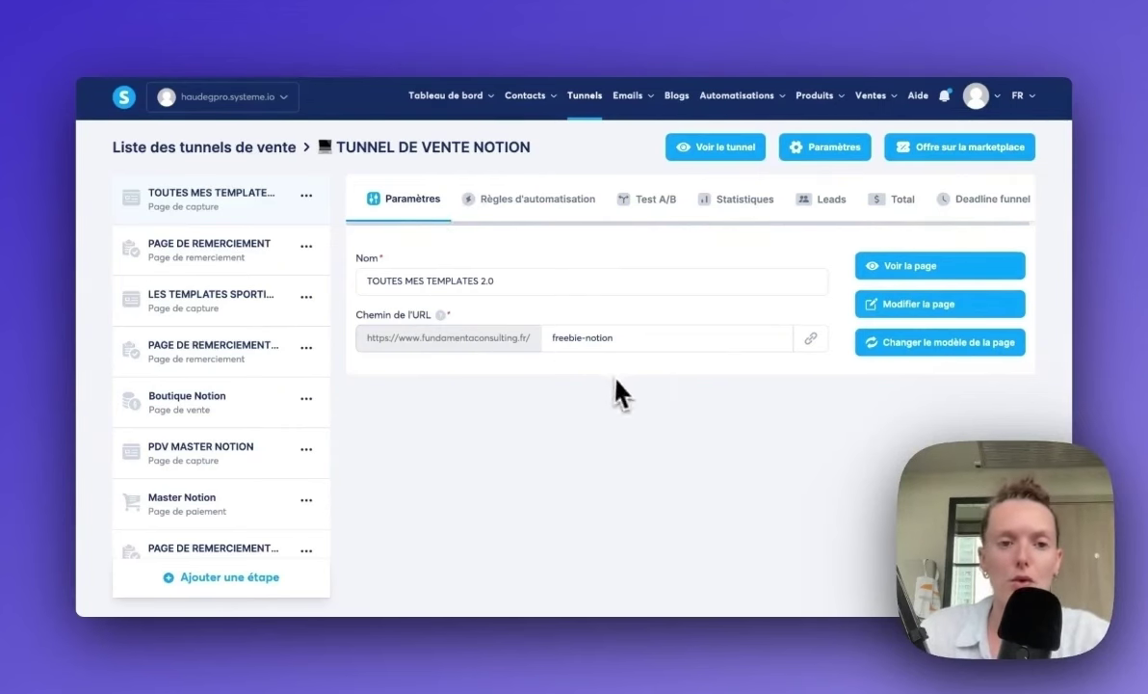
# Step: Examine the automation rules and available triggers of the TOUTES MES TEMPLATES 2.0 and Boutique Notion steps
pyautogui.click(530, 213)
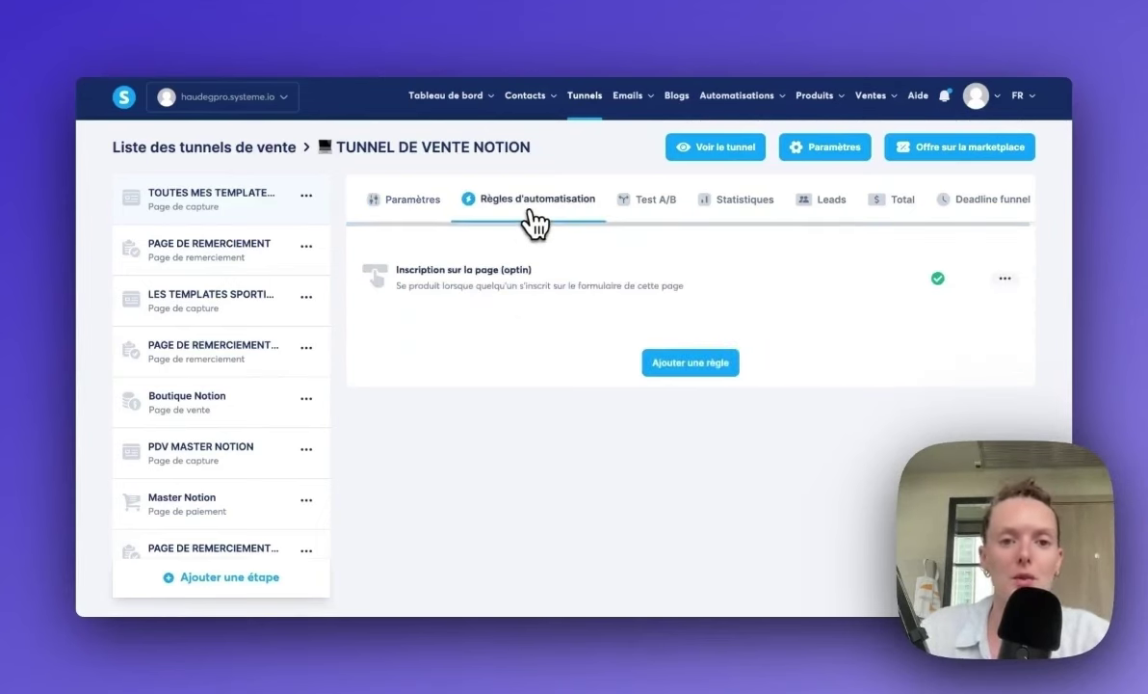
pyautogui.click(689, 371)
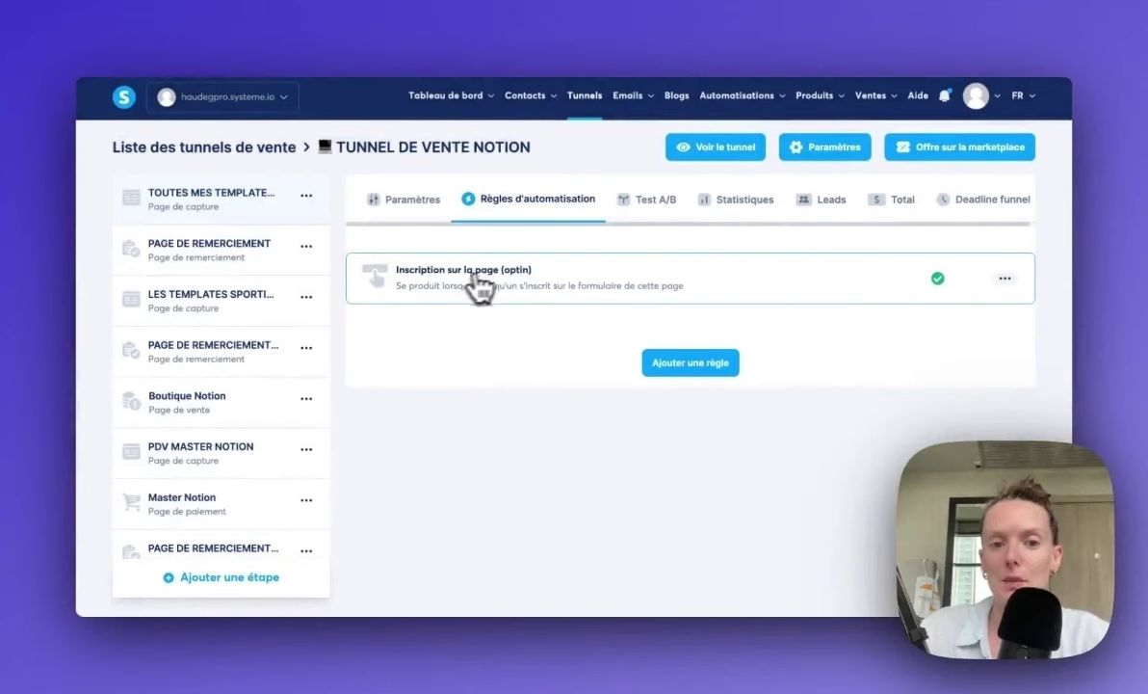
pyautogui.click(258, 411)
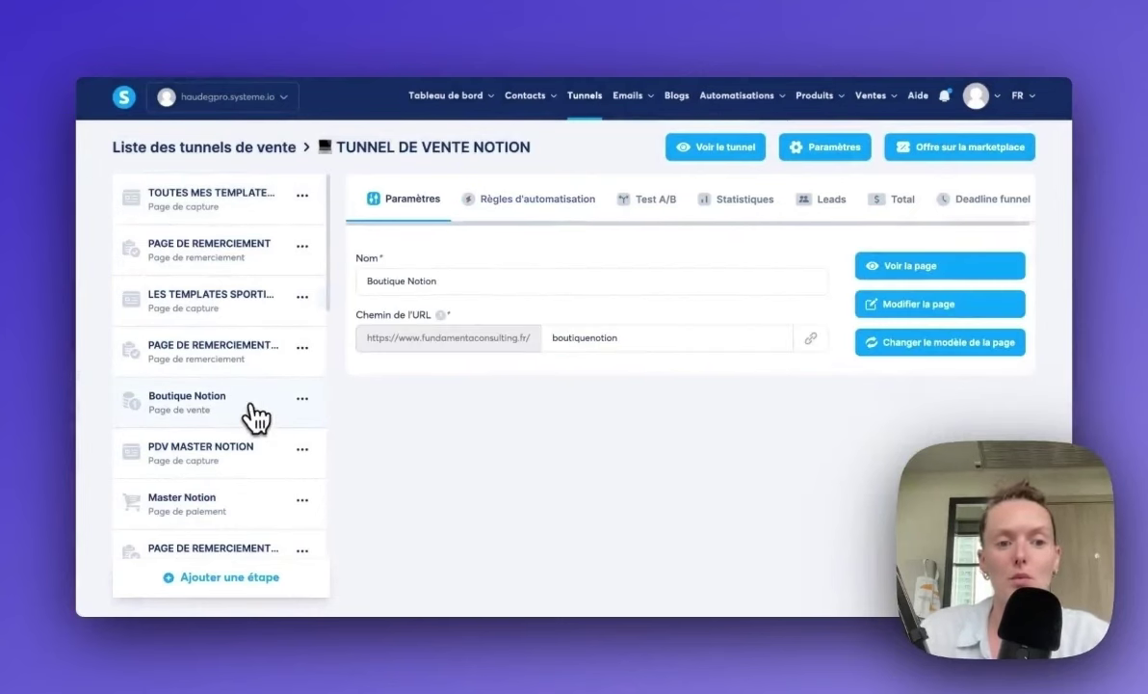
pyautogui.click(535, 205)
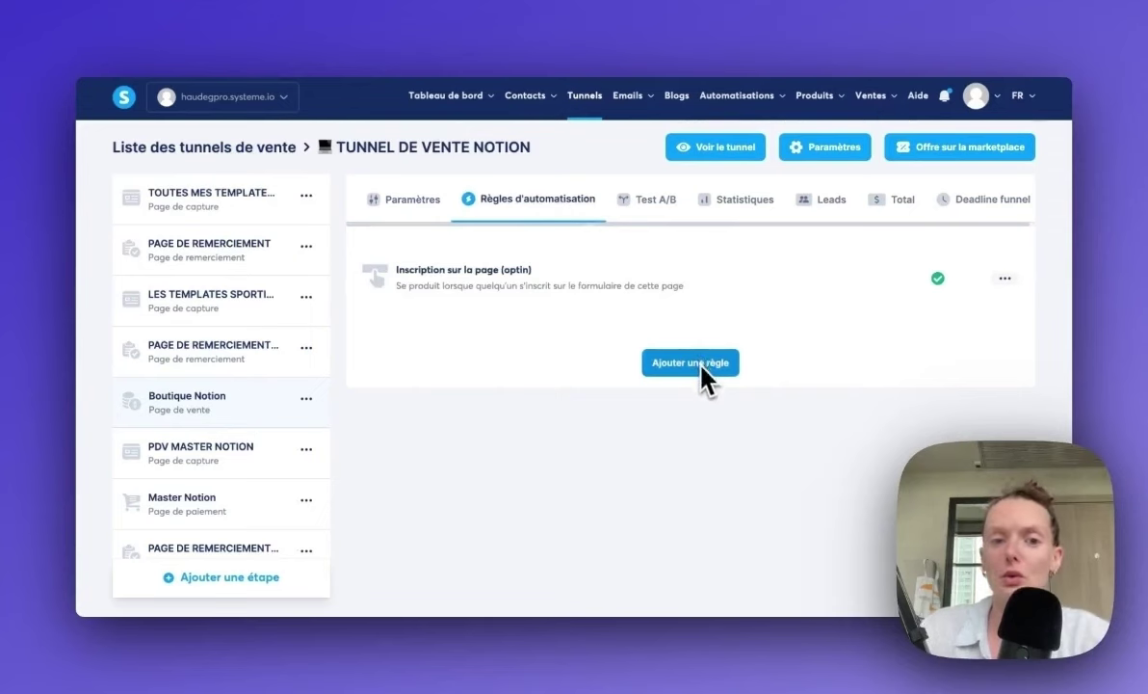
pyautogui.click(646, 359)
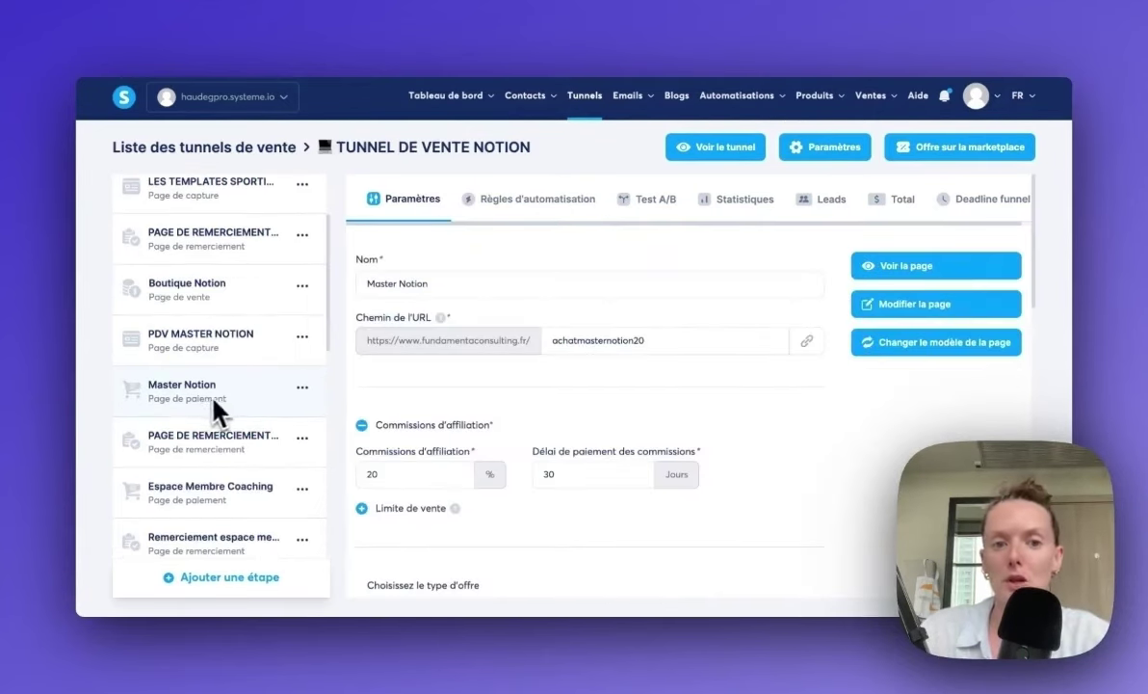
# Step: Show the Master Notion payment step's automation rules and the triggers available for a new rule
pyautogui.click(464, 204)
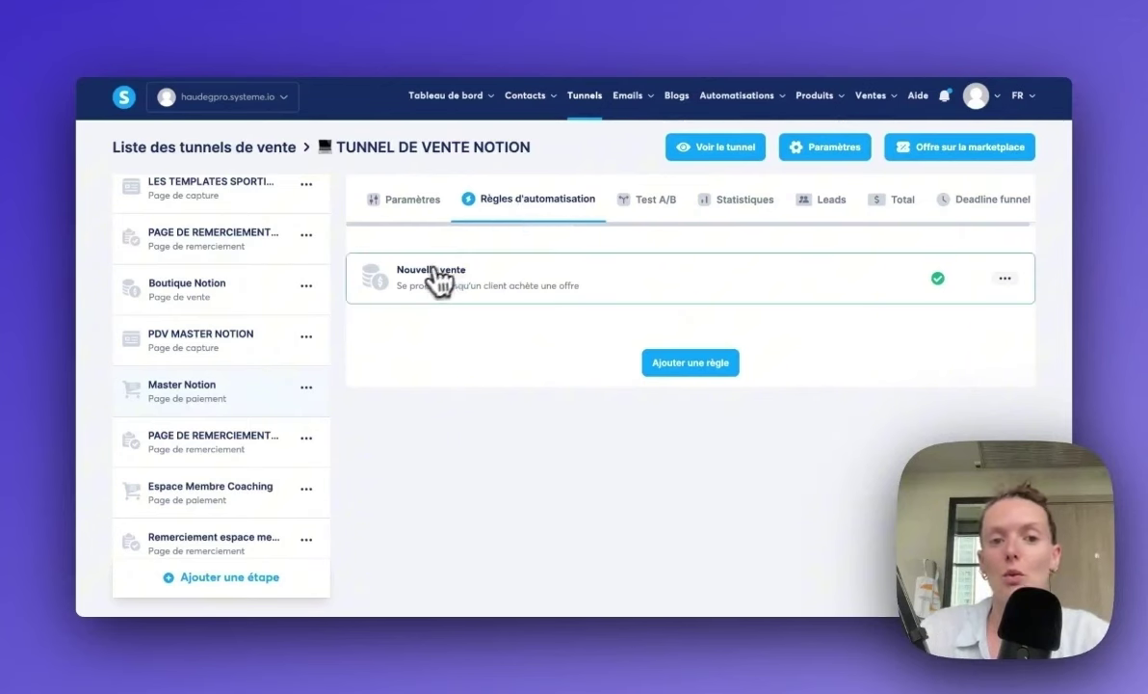
pyautogui.click(665, 365)
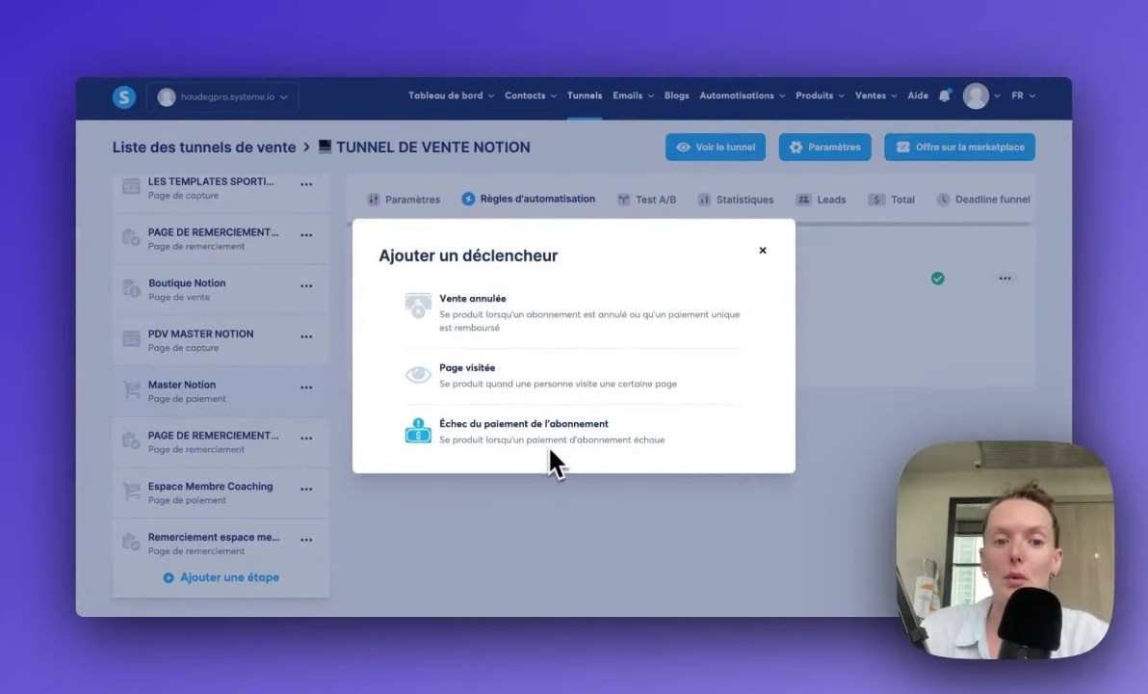
# Step: Examine the automation rules and available triggers of the thank-you page step that precedes Boutique Notion
pyautogui.click(762, 253)
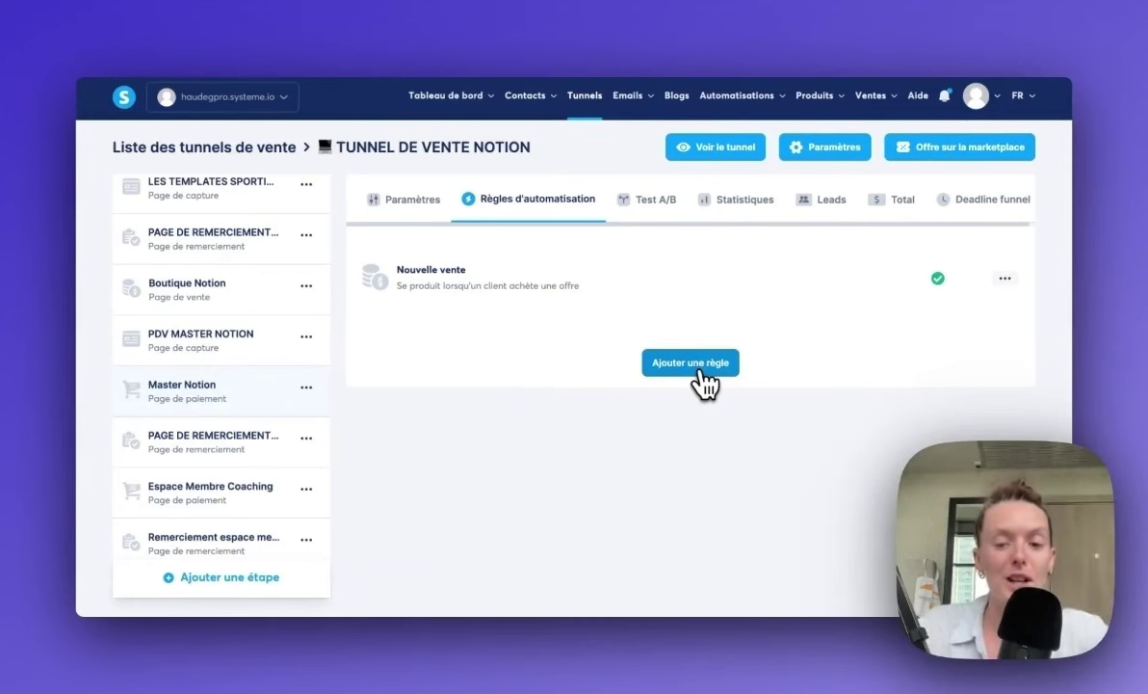
pyautogui.click(273, 247)
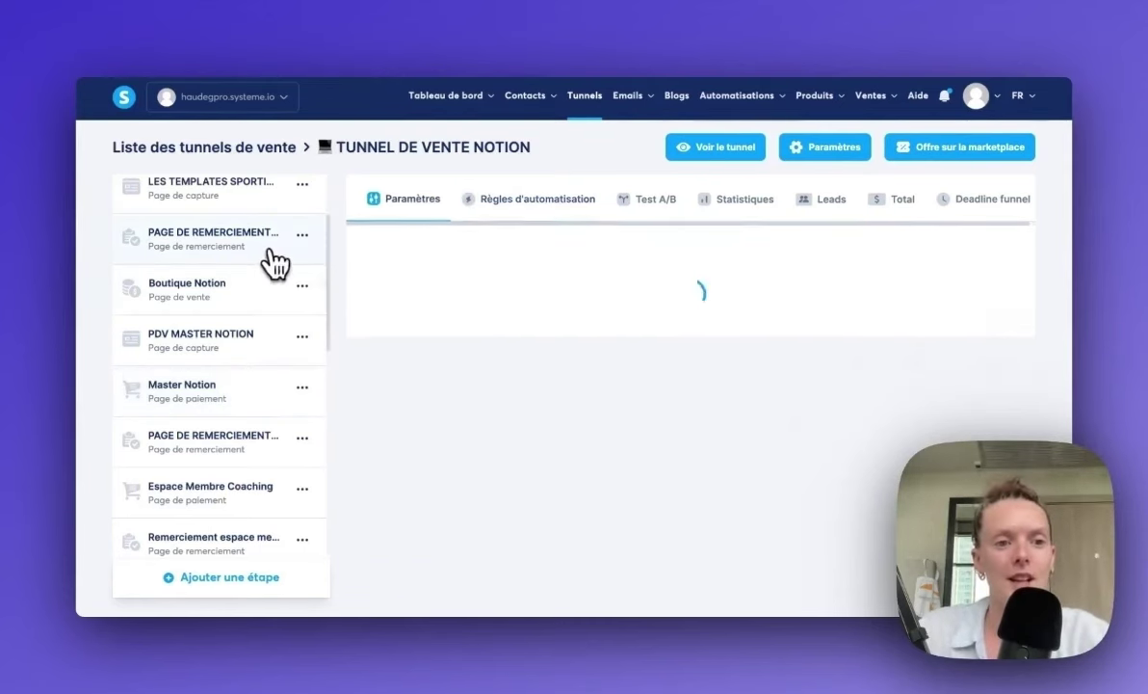
pyautogui.click(533, 204)
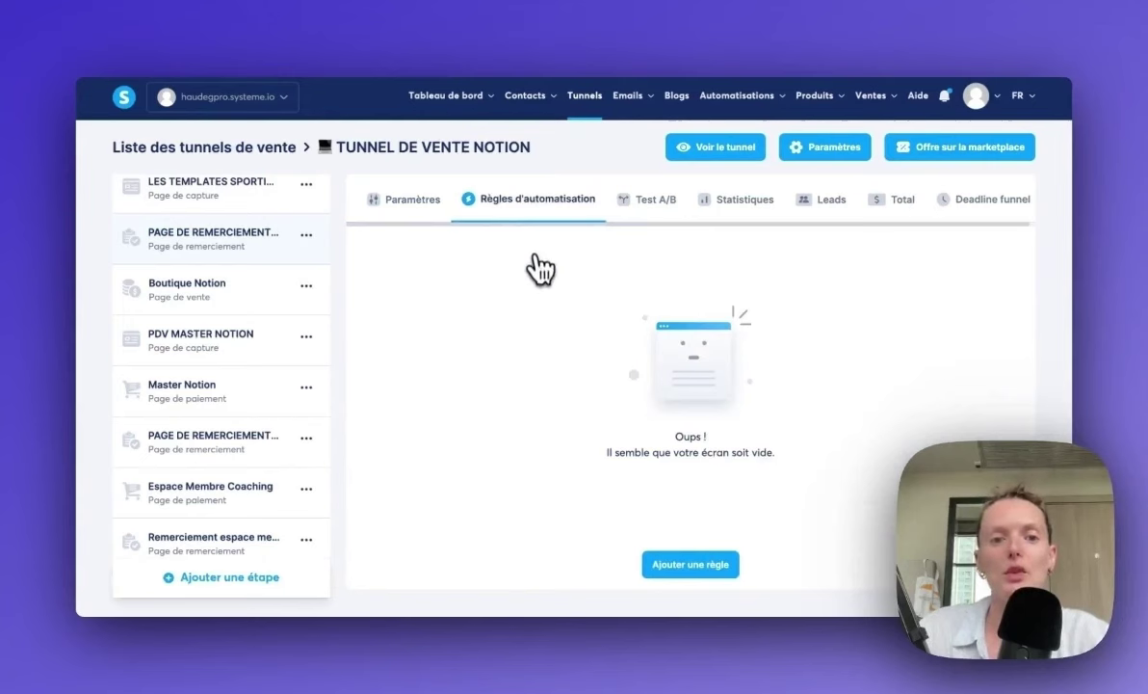
pyautogui.click(684, 565)
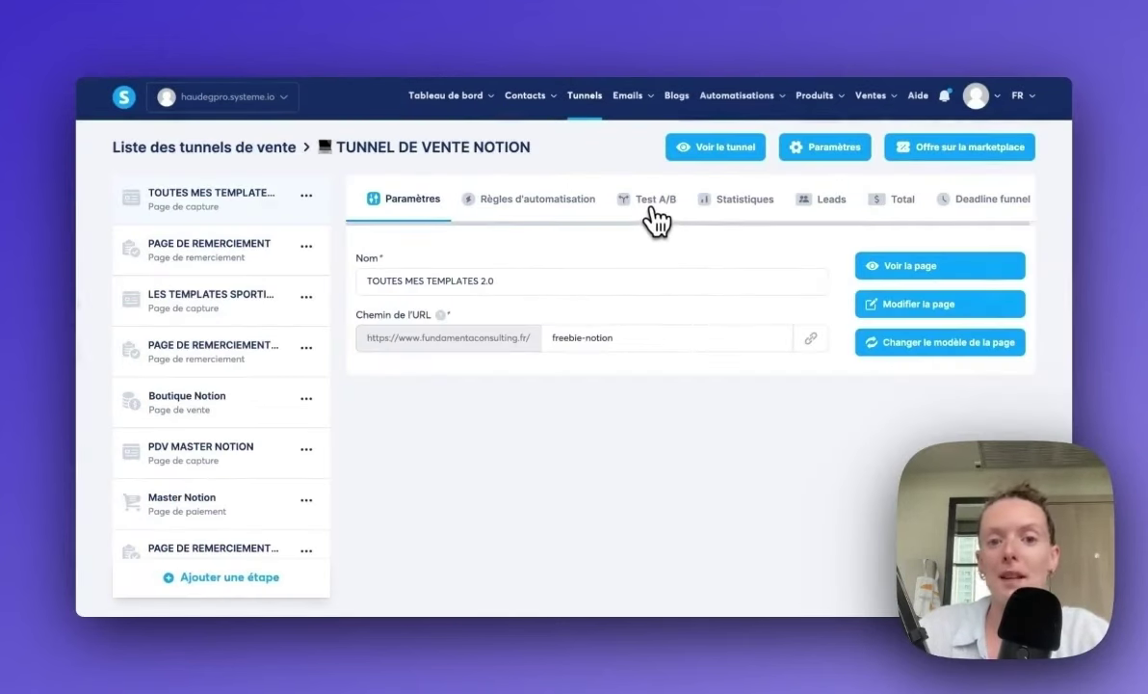
# Step: Review the Notion tunnel's A/B test, statistics, leads, sales total and deadline funnel sections for the TOUTES MES TEMPLATES 2.0 step
pyautogui.click(651, 206)
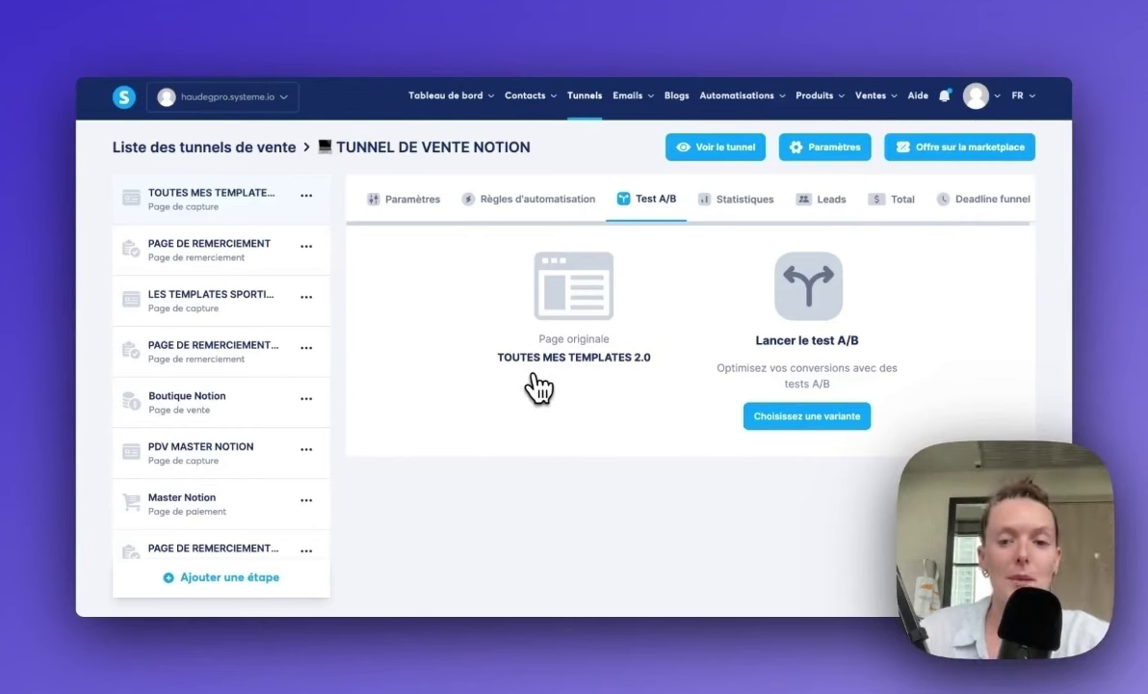
pyautogui.click(812, 430)
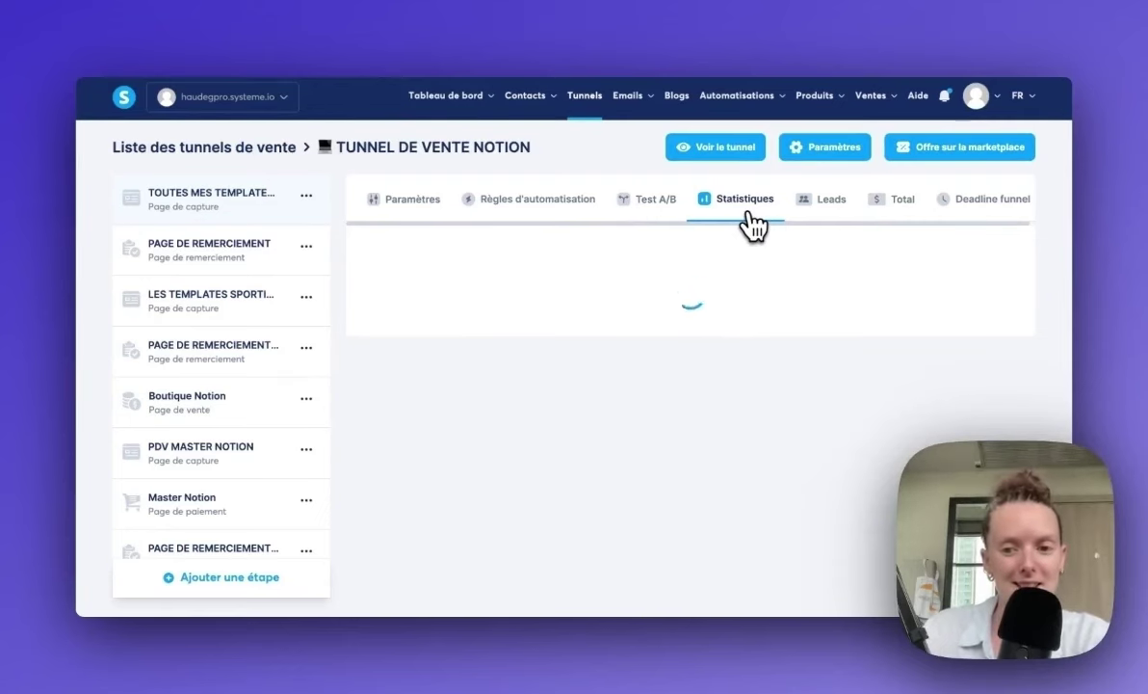
pyautogui.scroll(-3, 1045, 332)
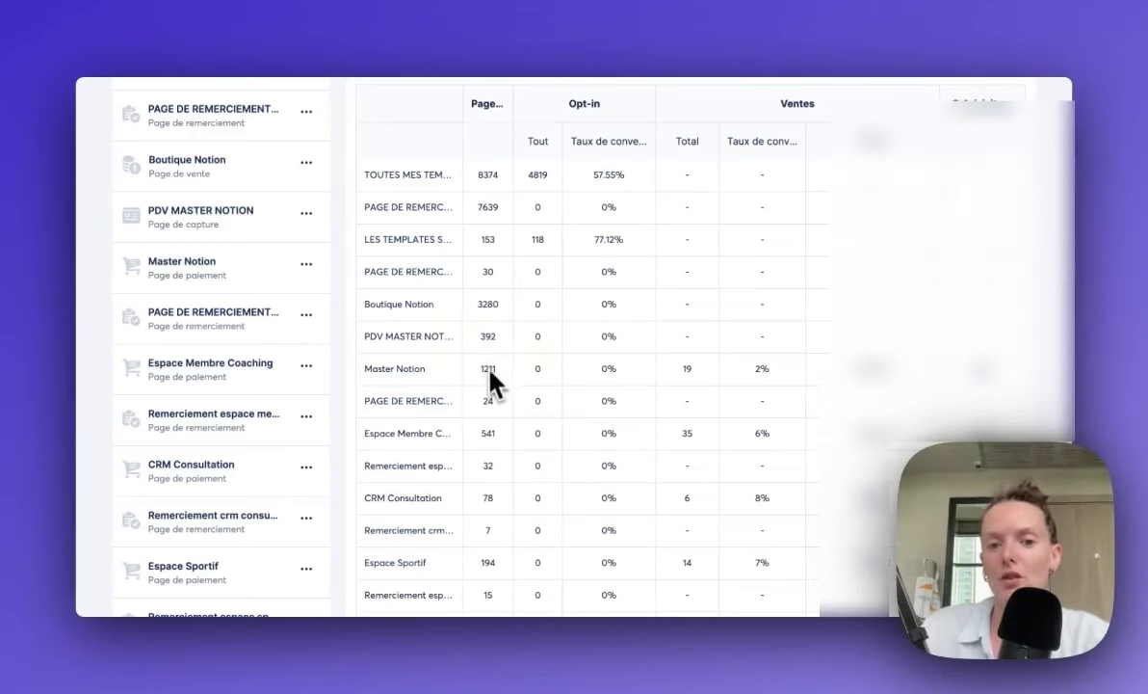
pyautogui.scroll(-3, 414, 432)
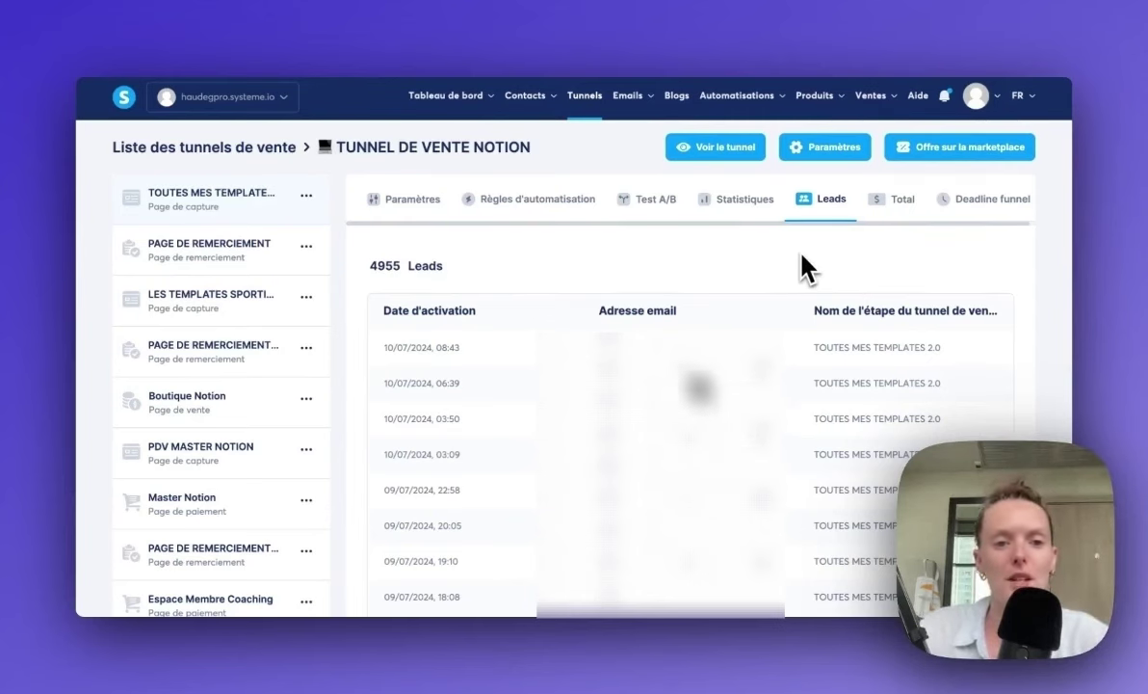
pyautogui.click(896, 198)
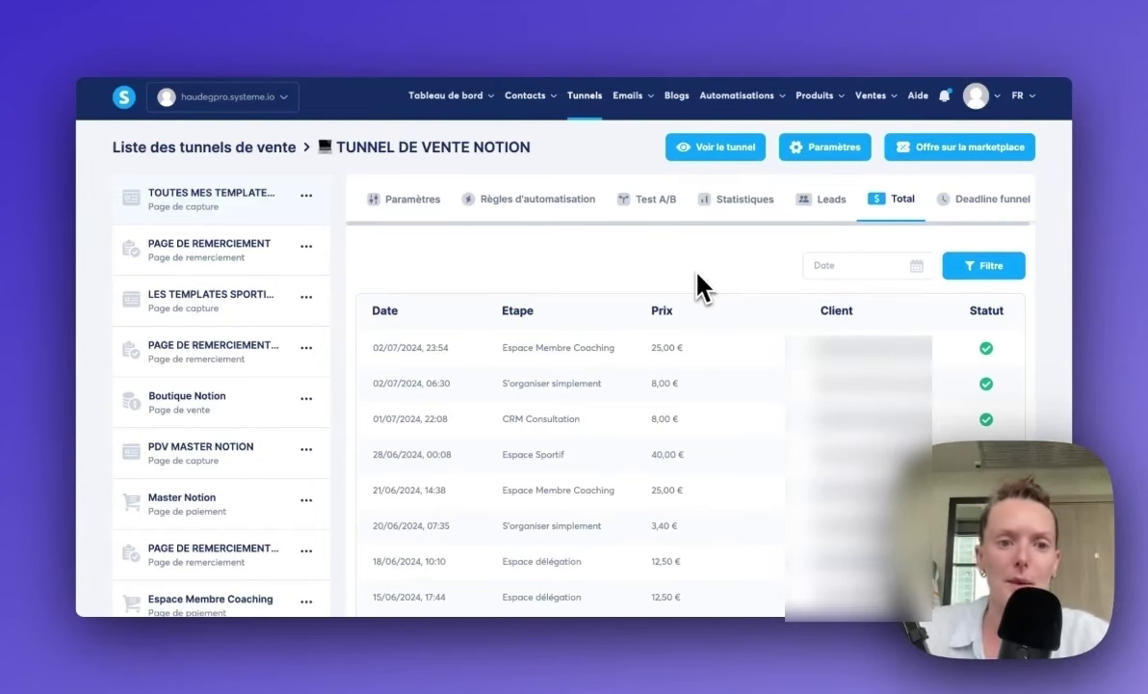
pyautogui.click(992, 201)
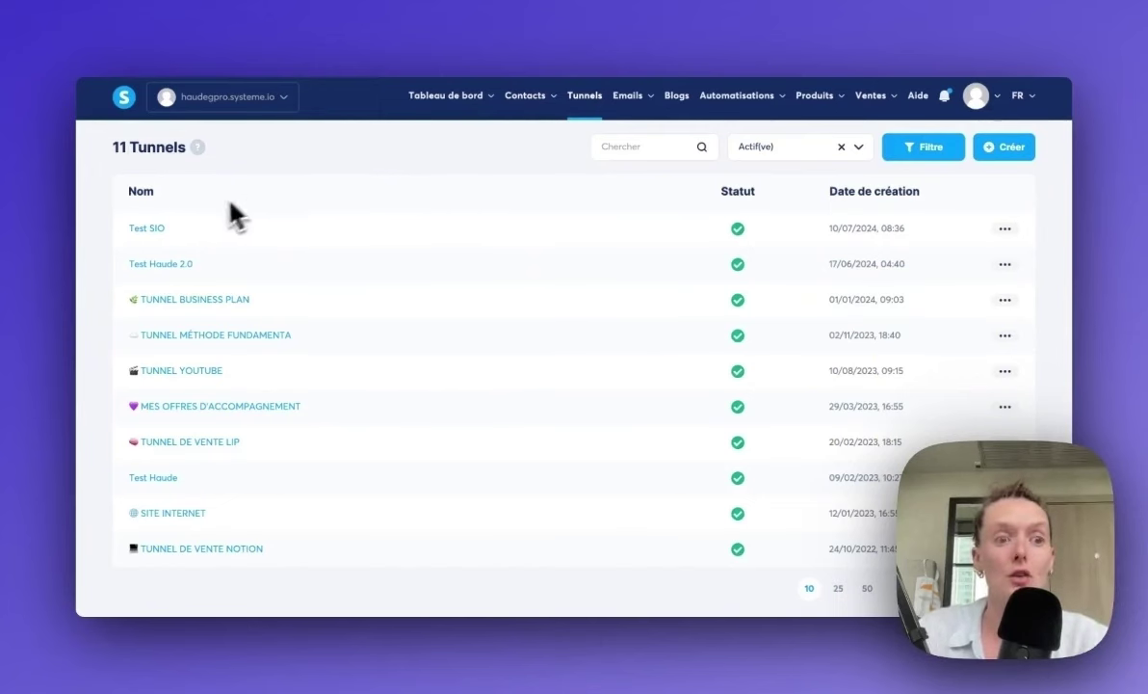
# Step: In the Test SIO tunnel, apply the productivity ebook template to the Test sales page and open the page for editing
pyautogui.click(150, 229)
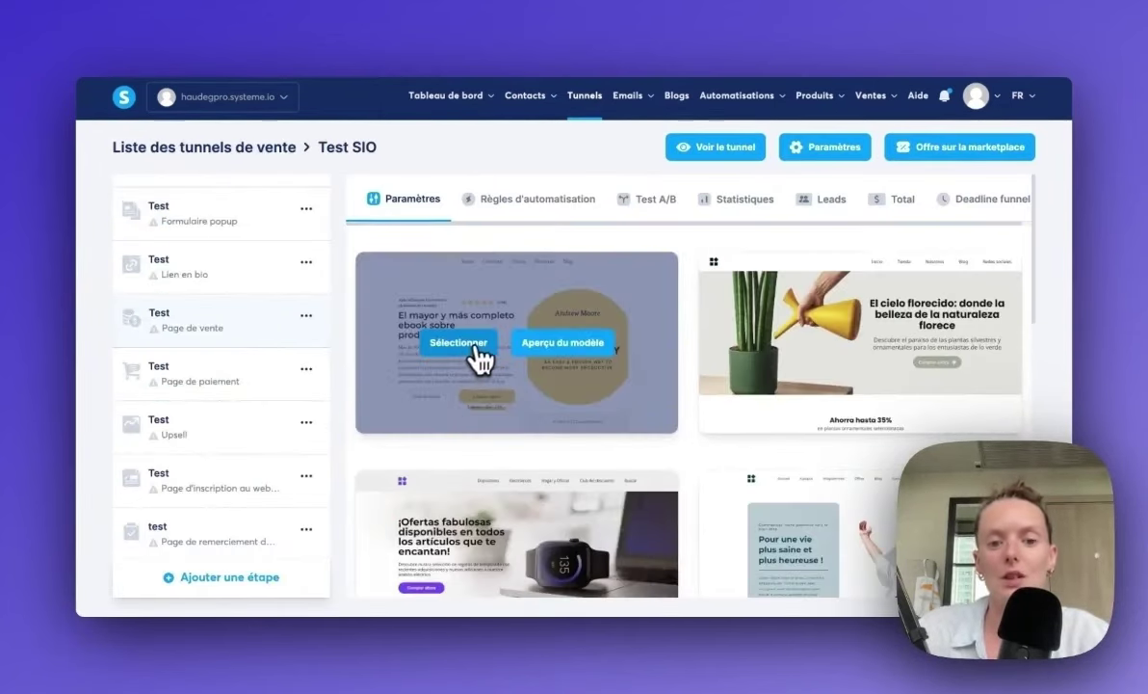
pyautogui.click(474, 345)
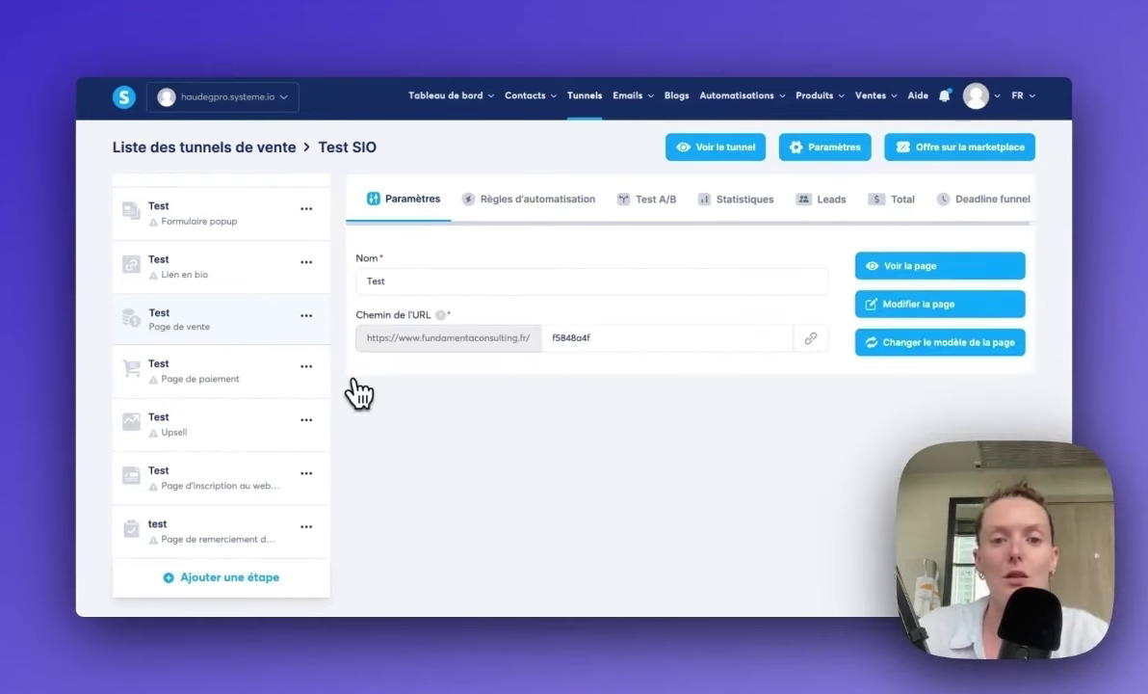
pyautogui.click(933, 318)
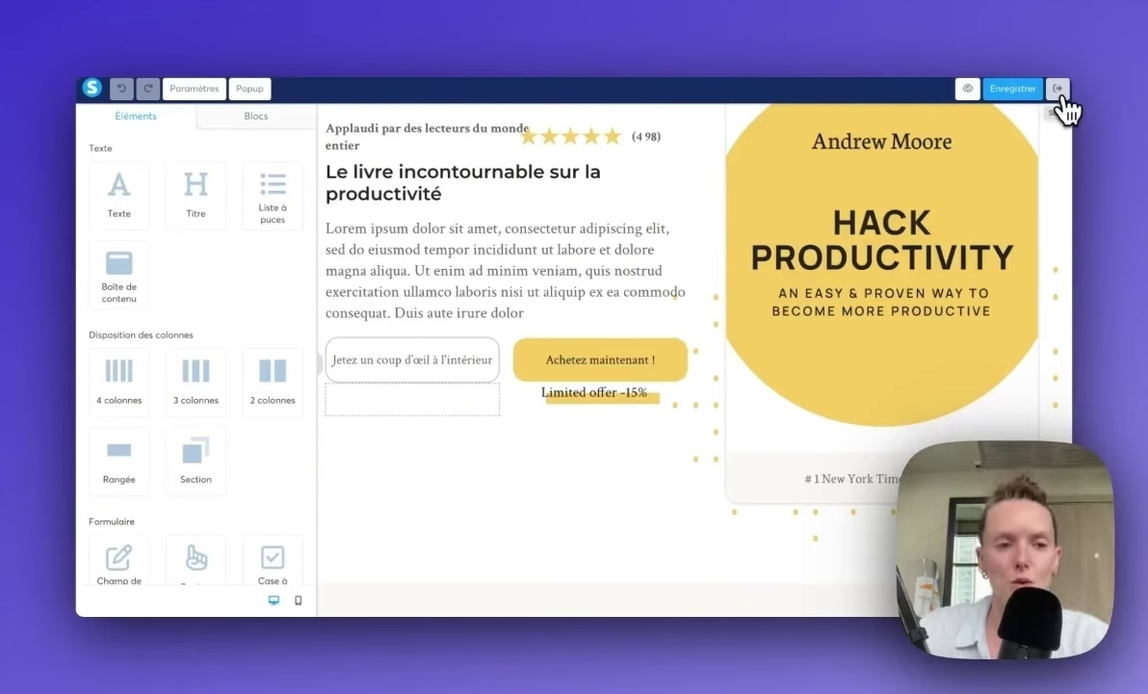
# Step: Add a popup to the sales page and set its close button display to ON
pyautogui.click(251, 90)
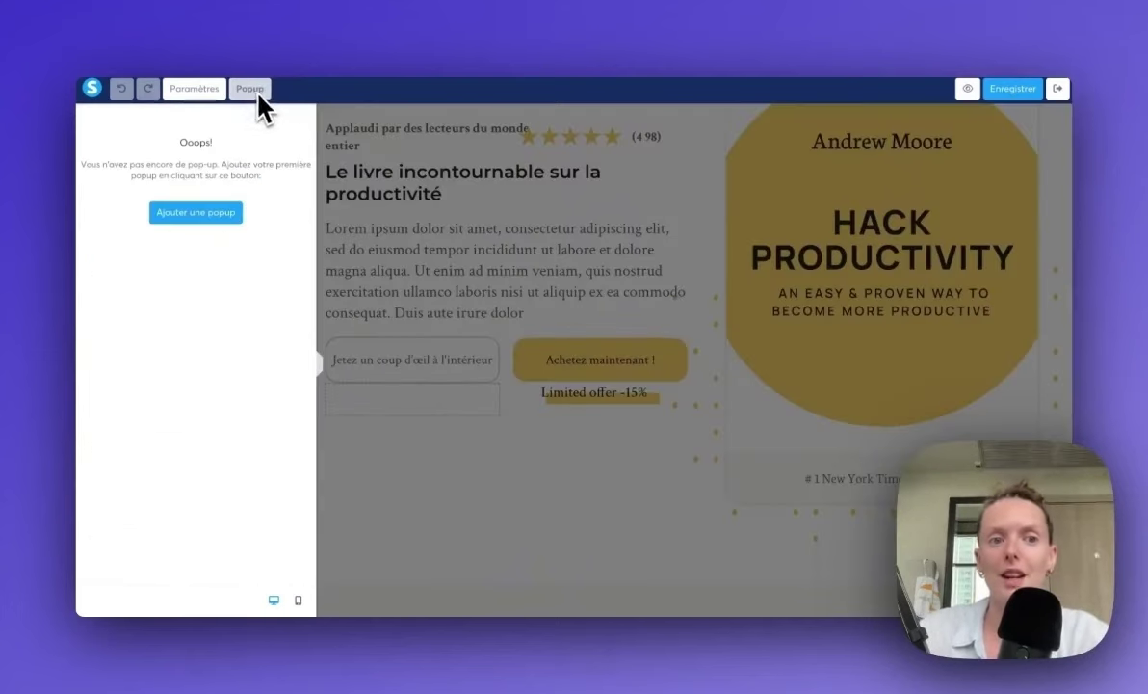
pyautogui.click(198, 213)
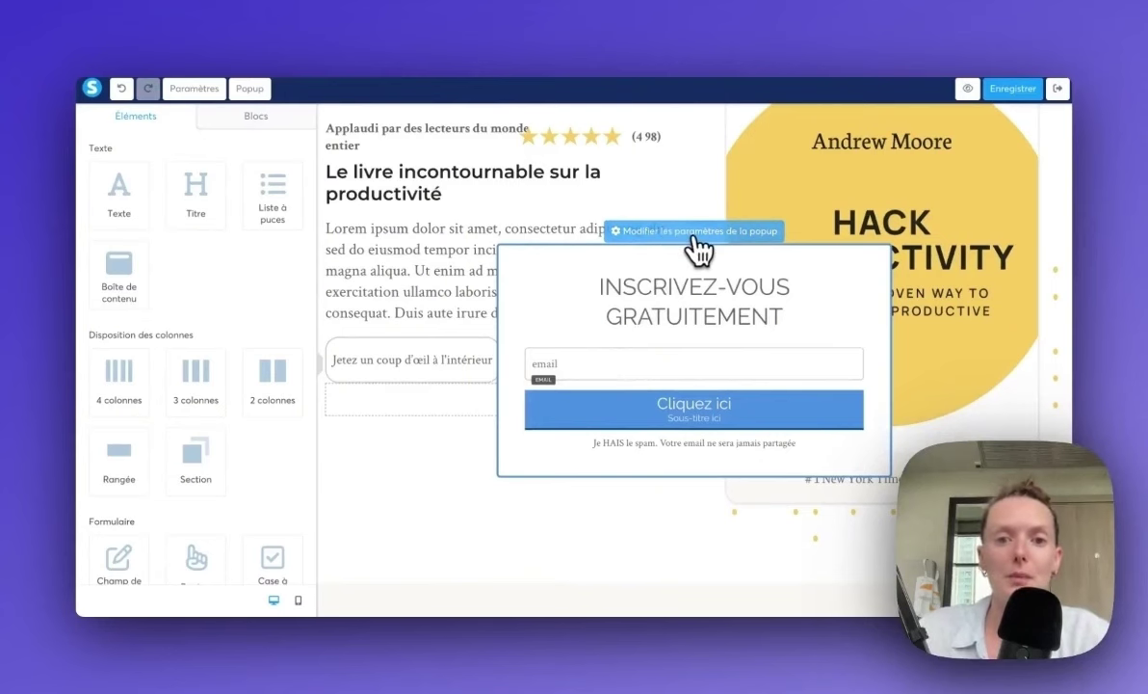
pyautogui.click(659, 234)
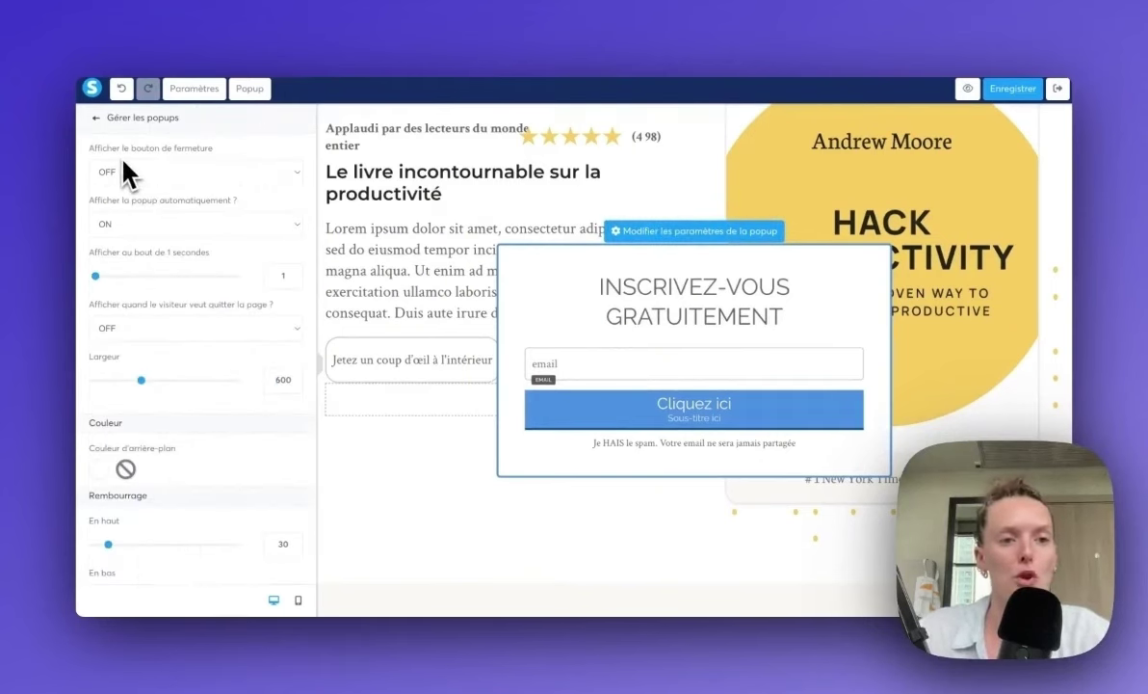
pyautogui.click(231, 172)
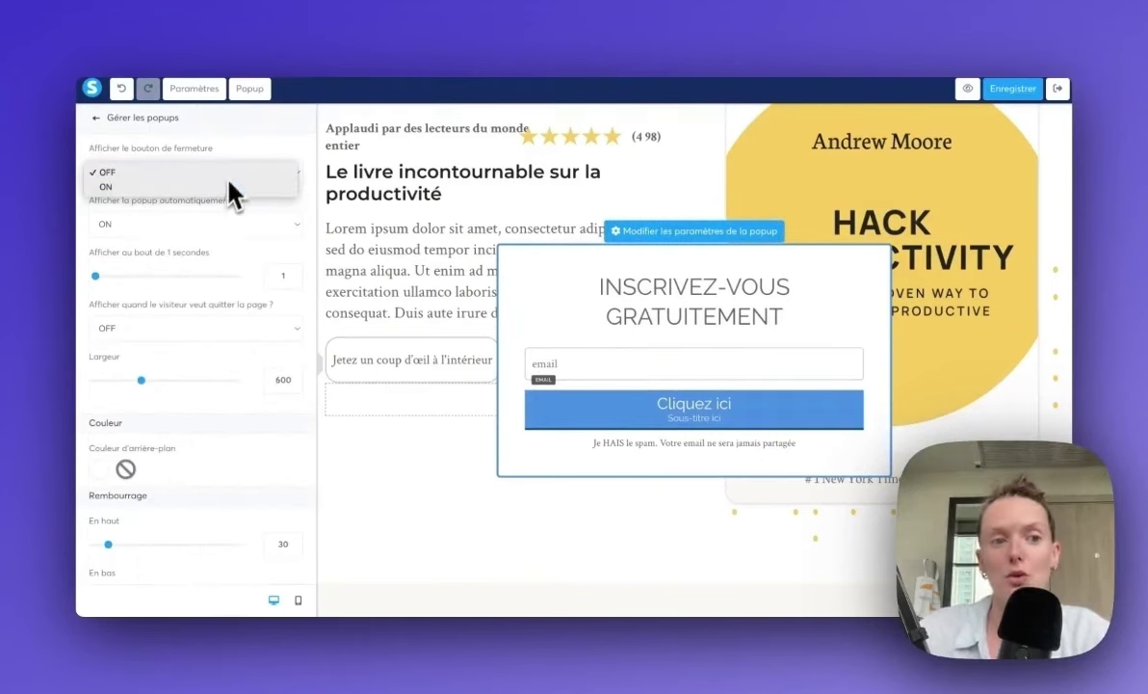
pyautogui.click(221, 187)
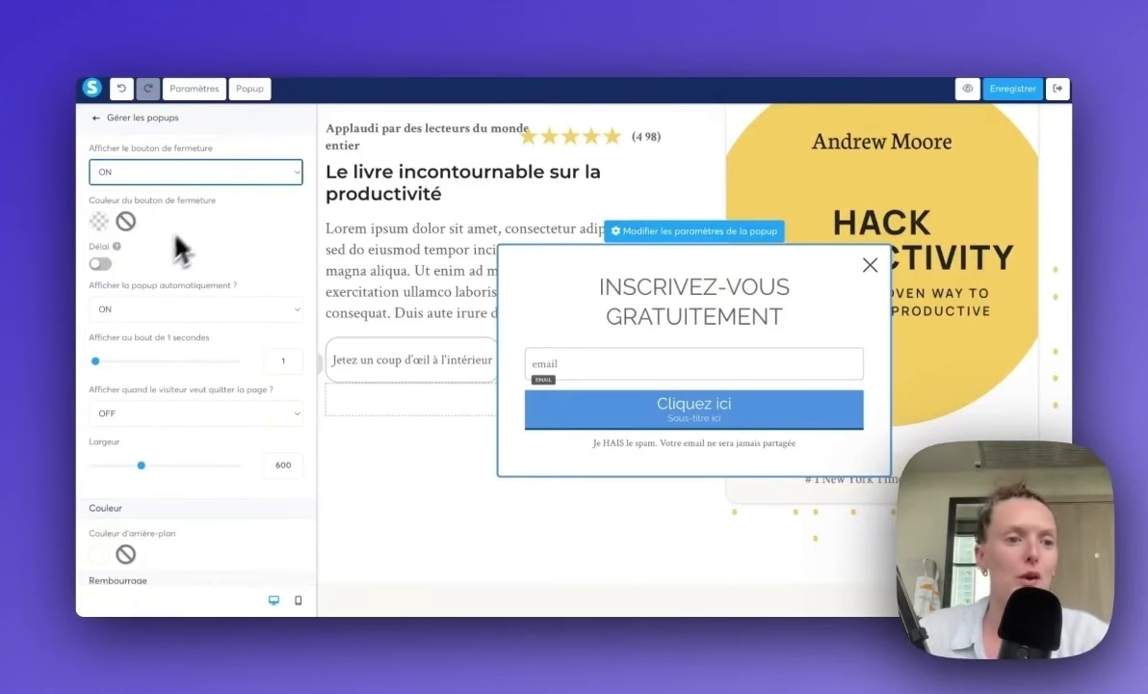
# Step: Set the popup to appear automatically after 56 seconds, leaving its repeat delay and exit display switched off
pyautogui.click(101, 263)
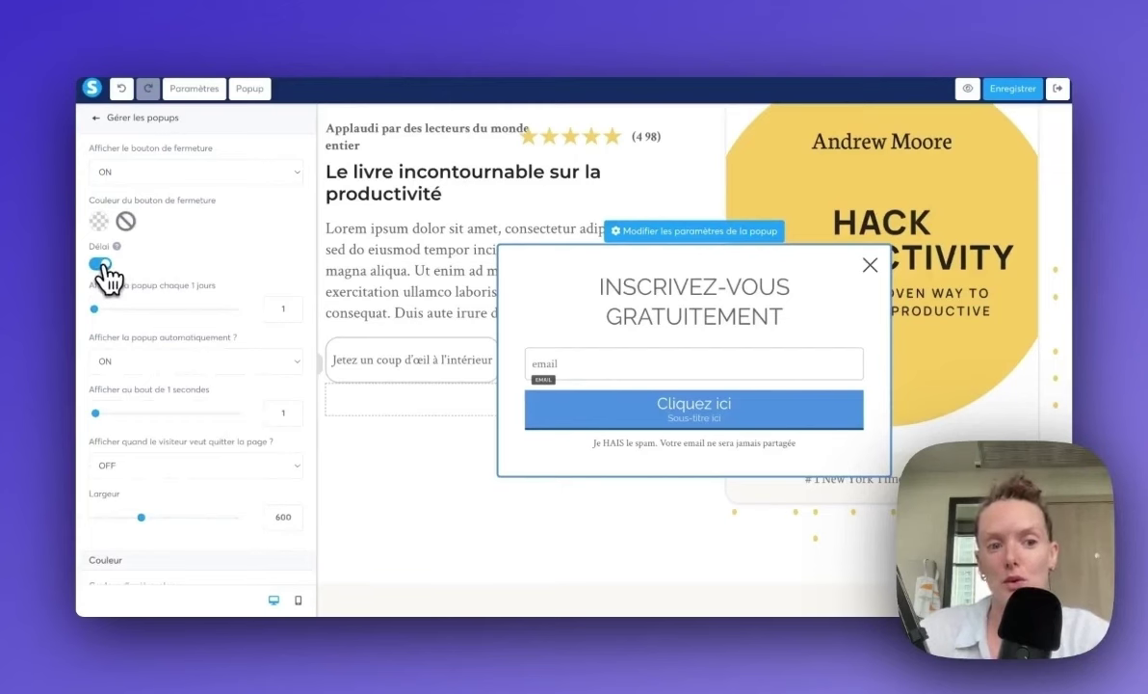
pyautogui.click(101, 263)
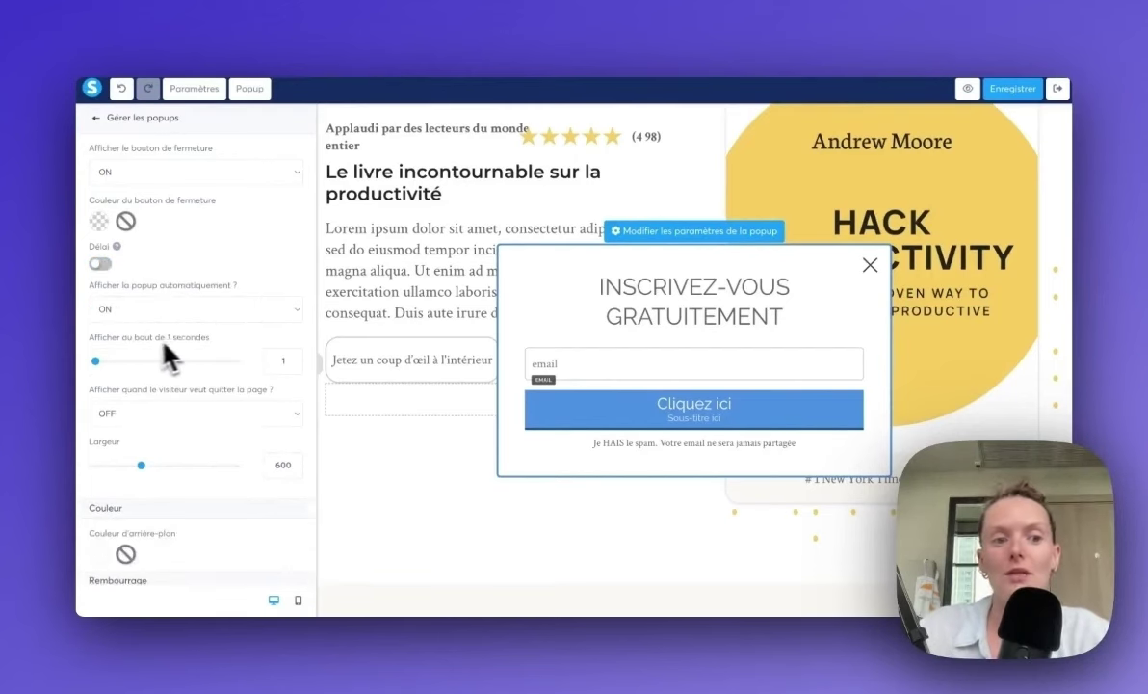
pyautogui.moveTo(96, 362); pyautogui.dragTo(160, 362)
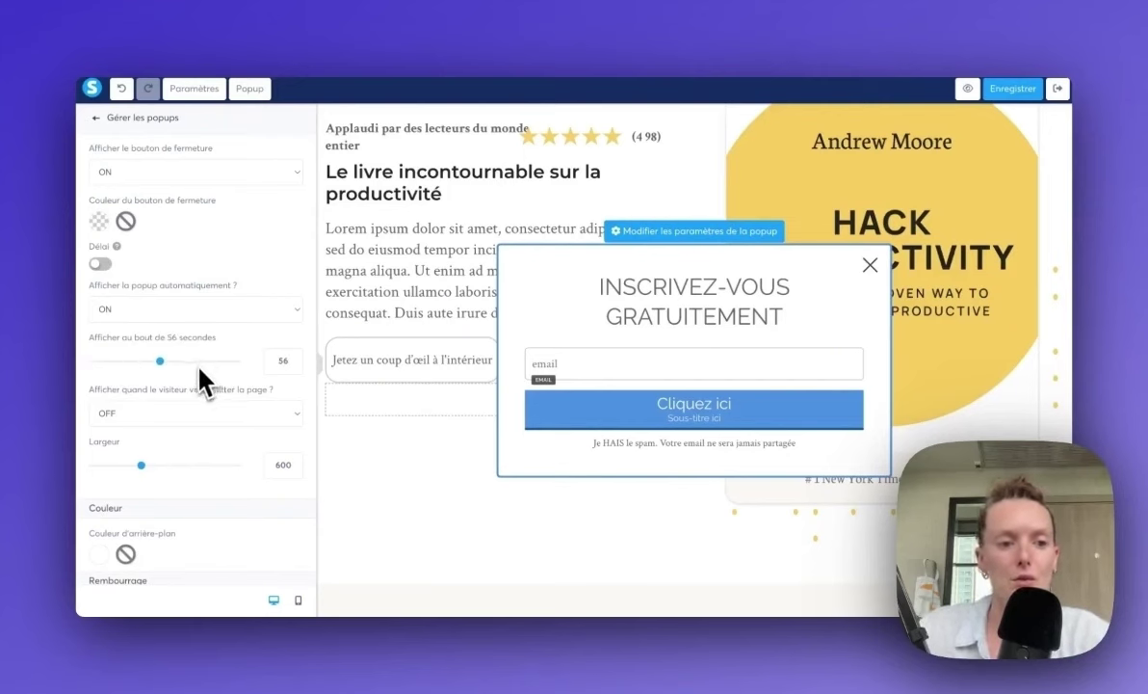
pyautogui.scroll(-1, 196, 381)
pyautogui.scroll(-1, 193, 385)
pyautogui.click(220, 393)
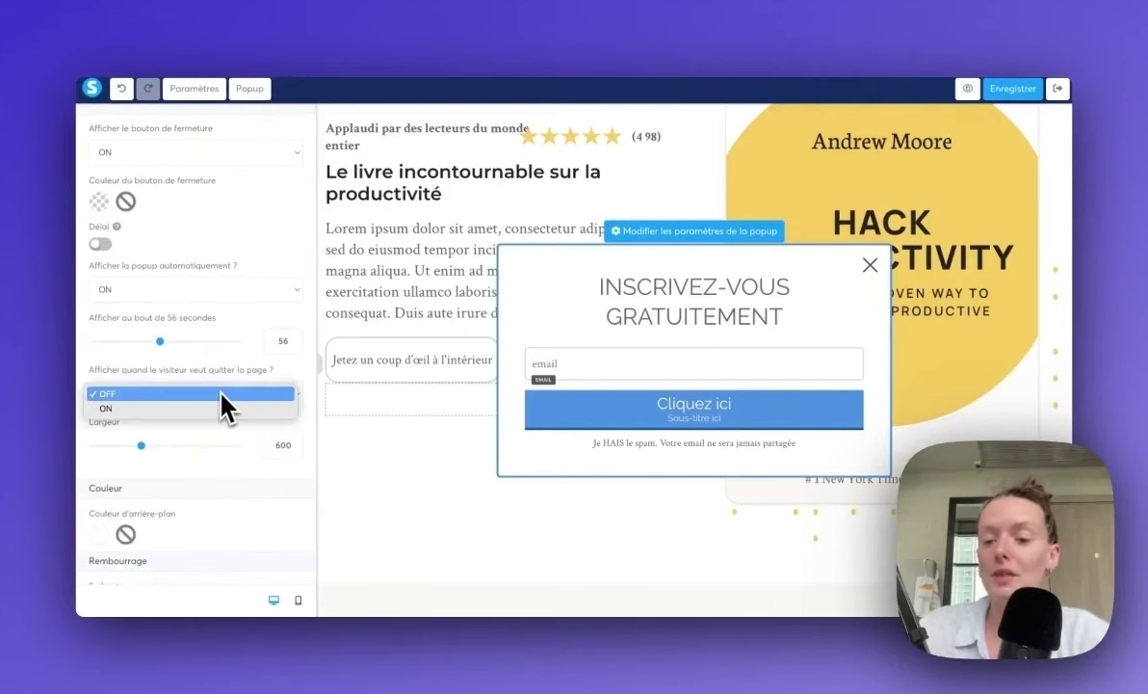
pyautogui.click(220, 394)
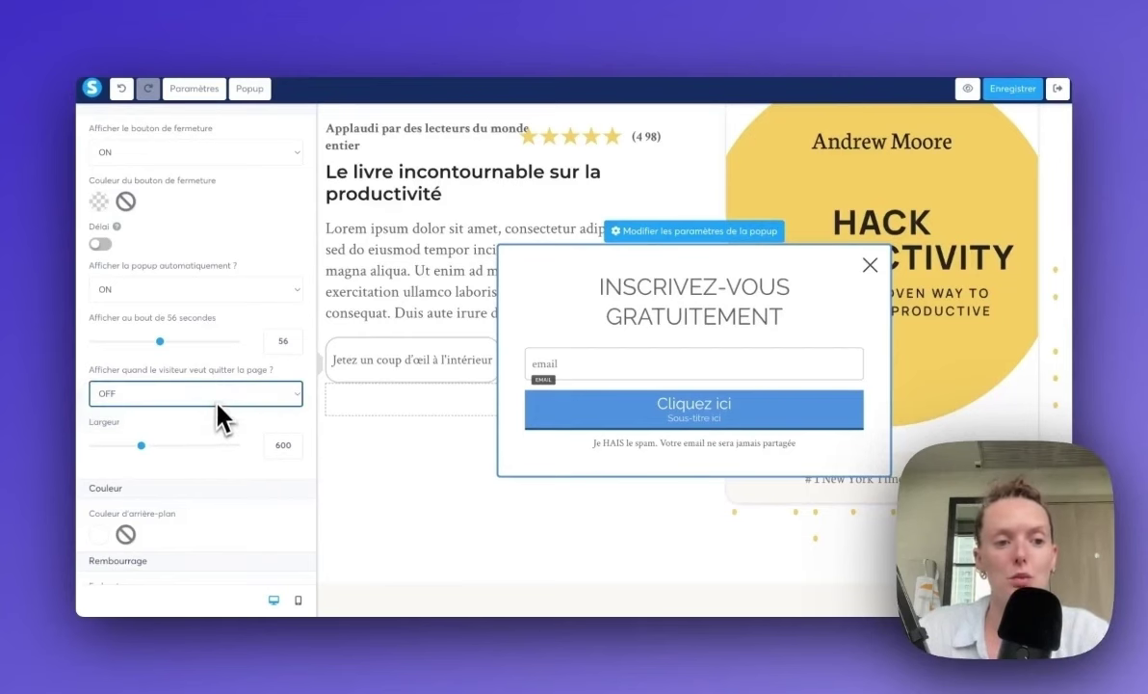
# Step: Set the popup's width to 629 and its bottom padding to 134
pyautogui.moveTo(143, 445)
pyautogui.mouseDown()
pyautogui.moveTo(160, 445)
pyautogui.moveTo(145, 445)
pyautogui.mouseUp()
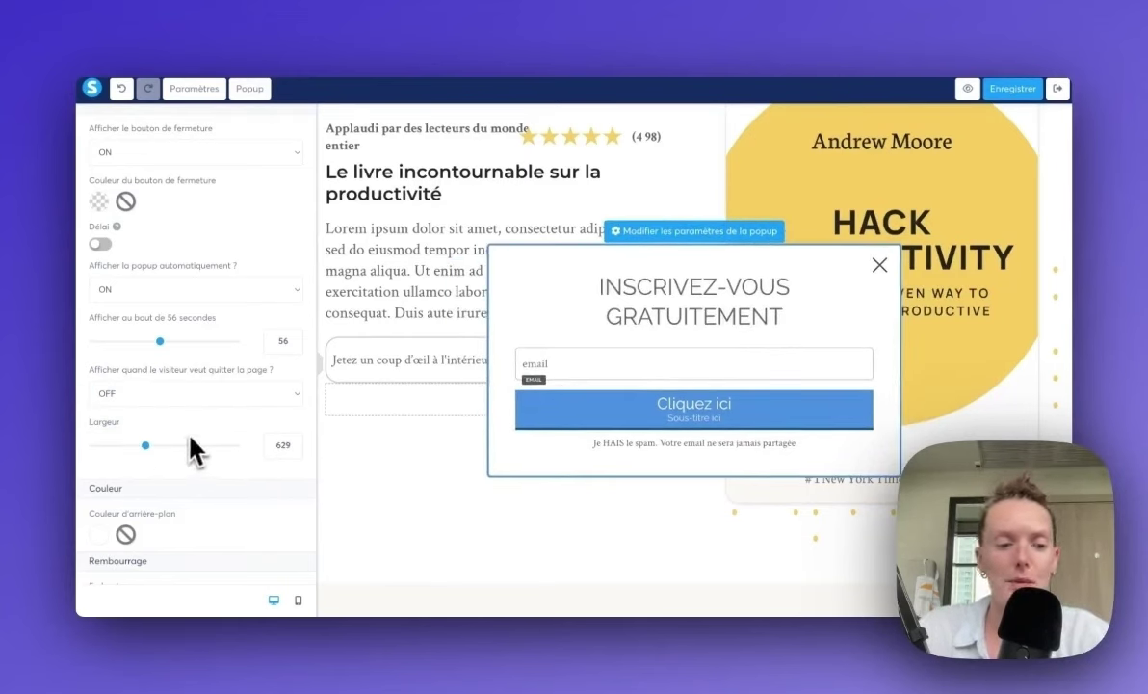
pyautogui.scroll(-4, 190, 438)
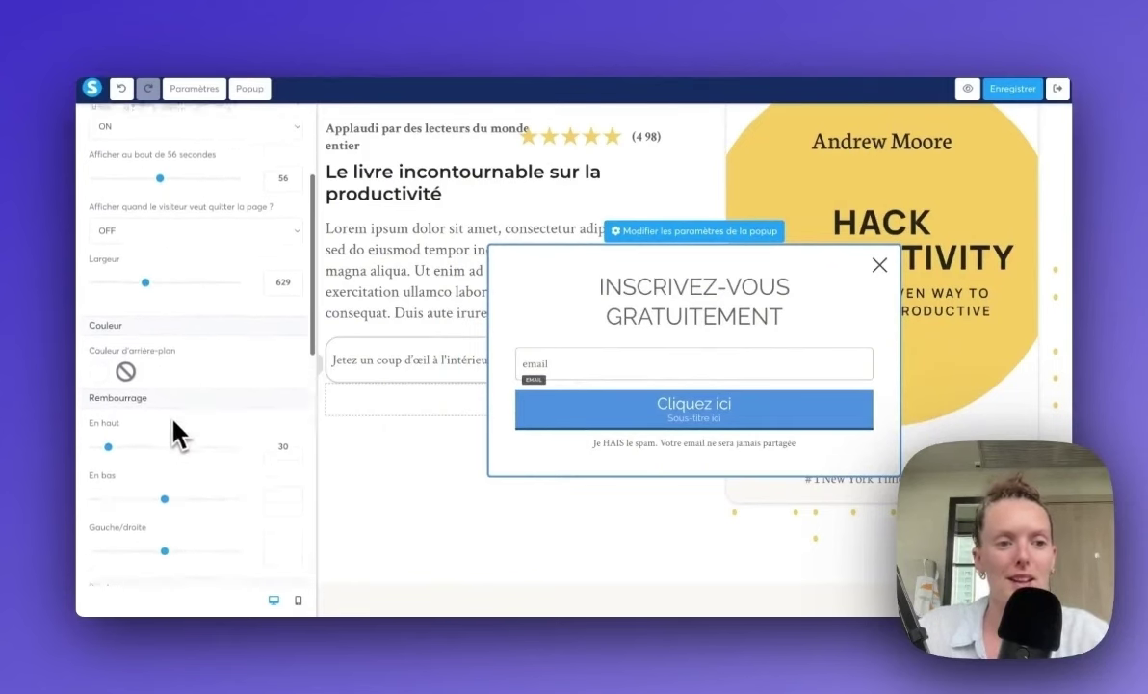
pyautogui.scroll(-3, 176, 434)
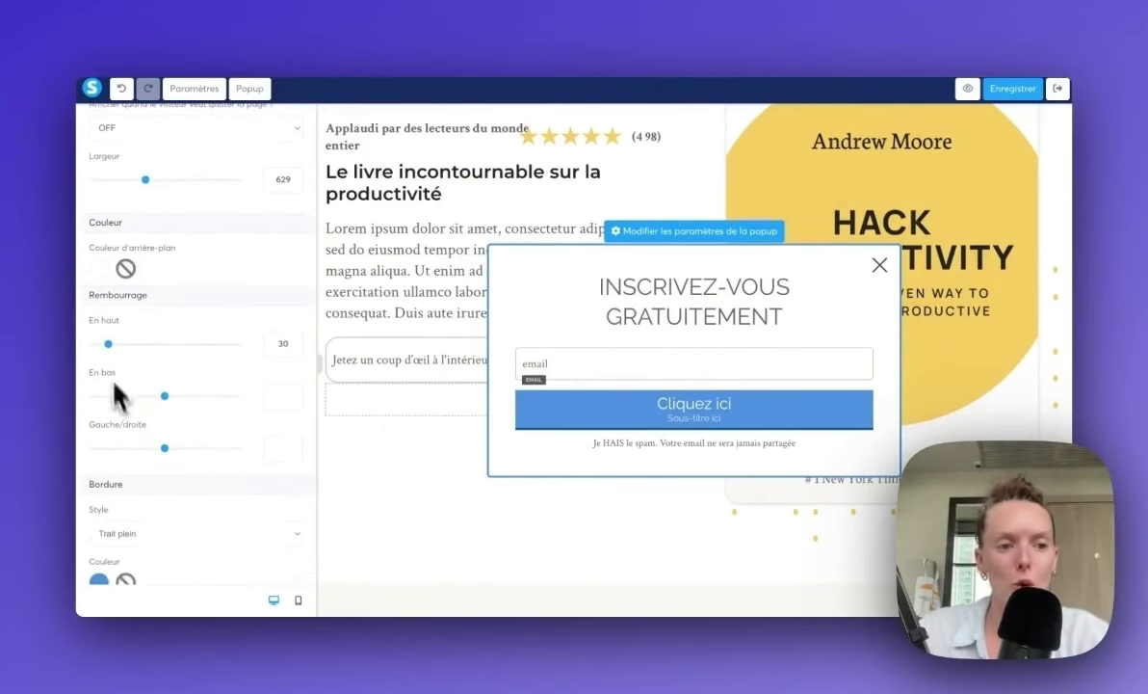
pyautogui.moveTo(164, 396)
pyautogui.mouseDown()
pyautogui.moveTo(144, 396)
pyautogui.moveTo(157, 395)
pyautogui.mouseUp()
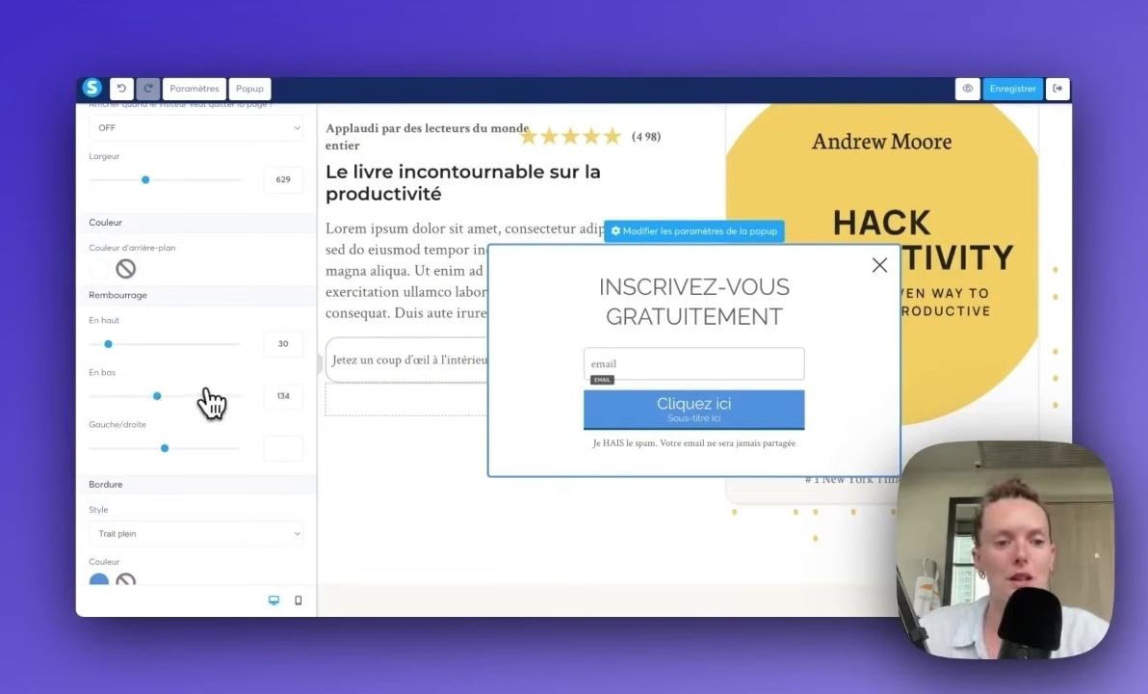
# Step: Change the popup's border colour to light green B8E986 and look through its shadow, corner rounding and HTML attribute settings
pyautogui.scroll(-3, 192, 469)
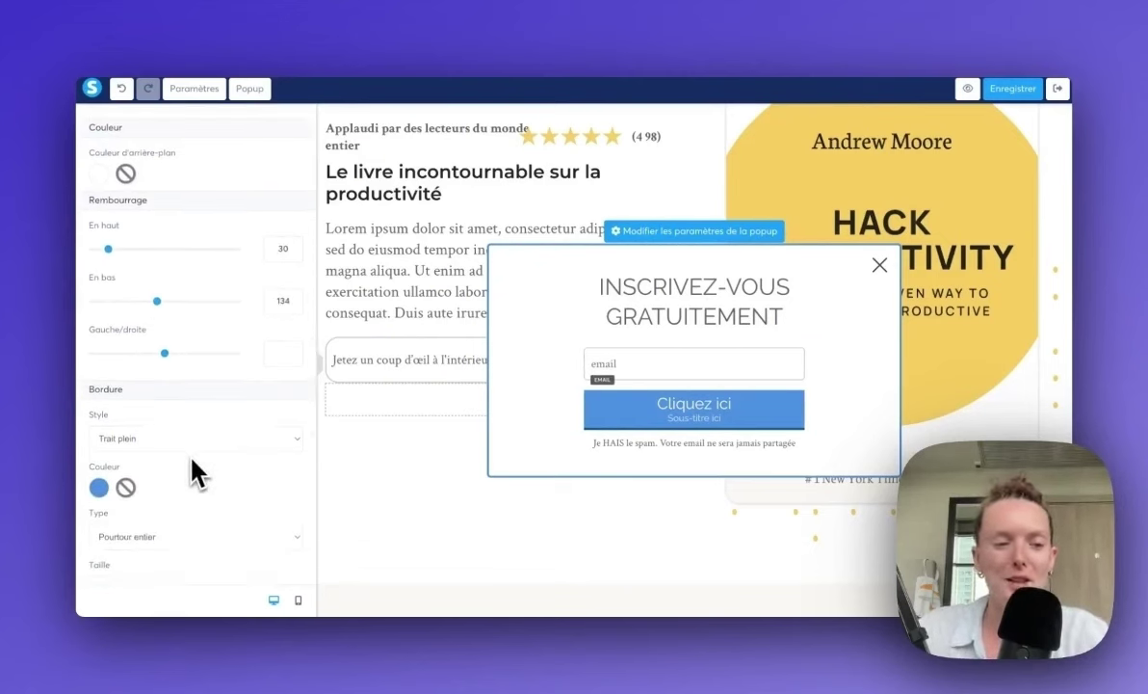
pyautogui.scroll(-2, 185, 409)
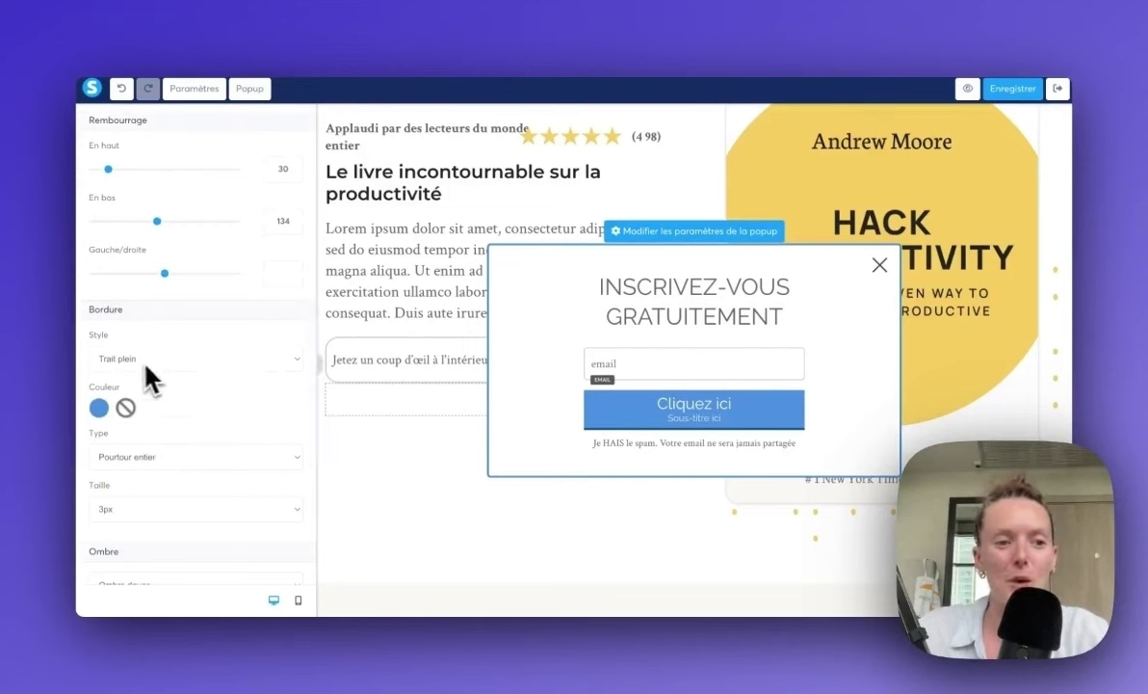
pyautogui.scroll(-2, 149, 375)
pyautogui.click(99, 349)
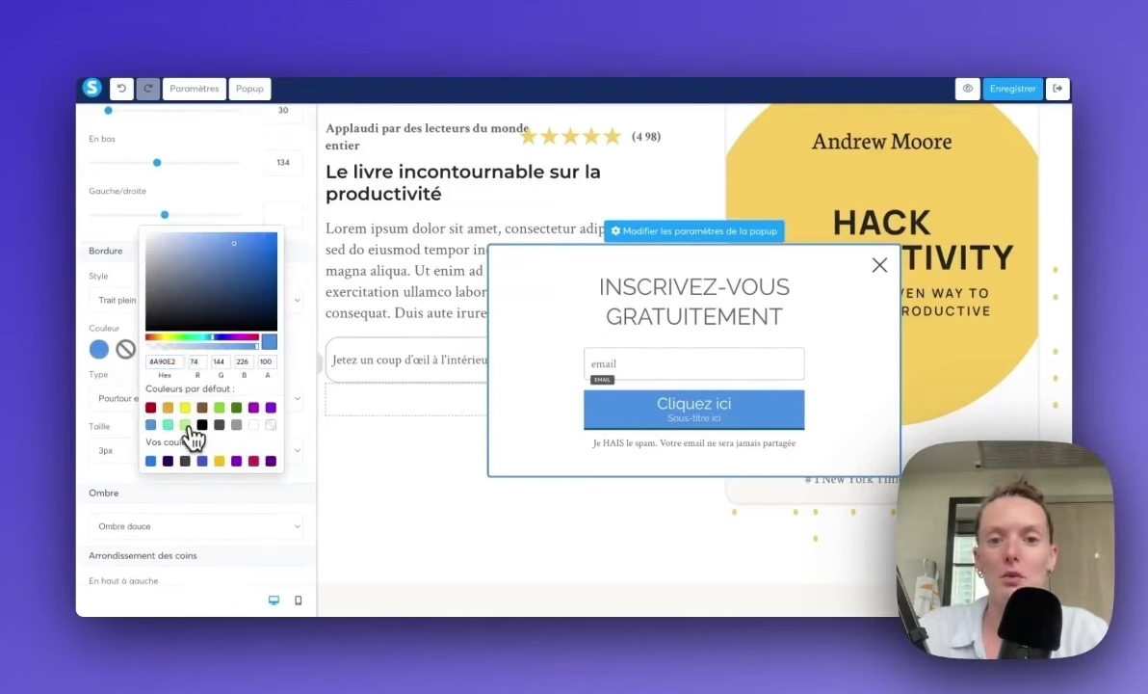
pyautogui.click(187, 425)
pyautogui.scroll(-2, 117, 352)
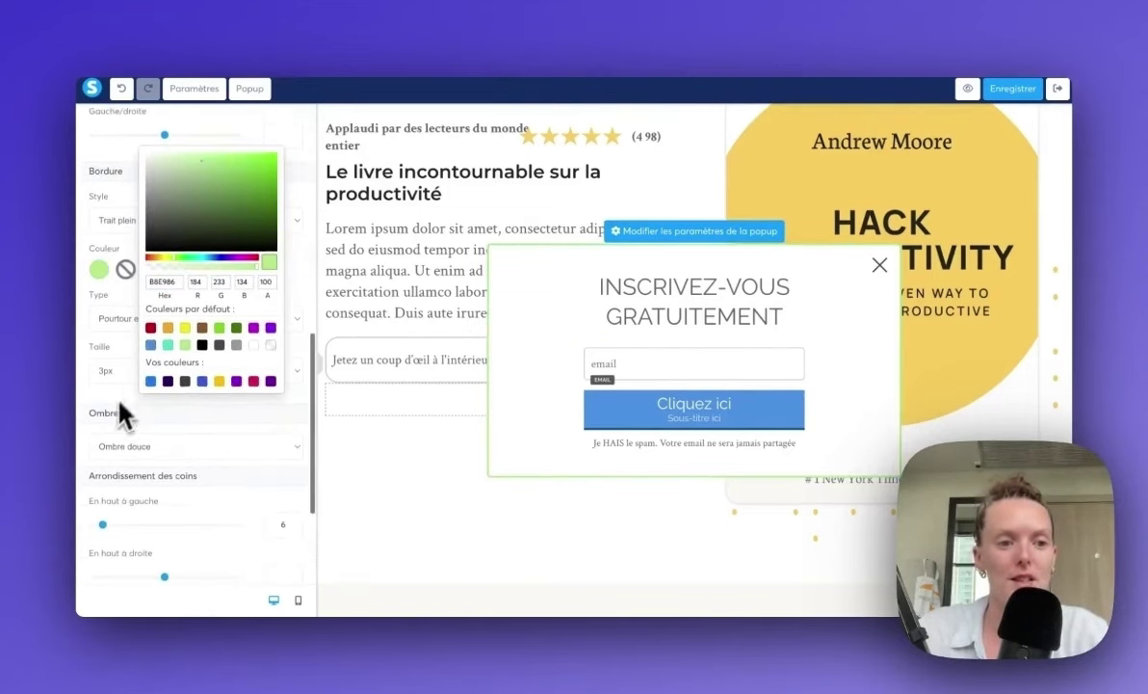
pyautogui.scroll(-4, 119, 405)
pyautogui.scroll(-1, 142, 418)
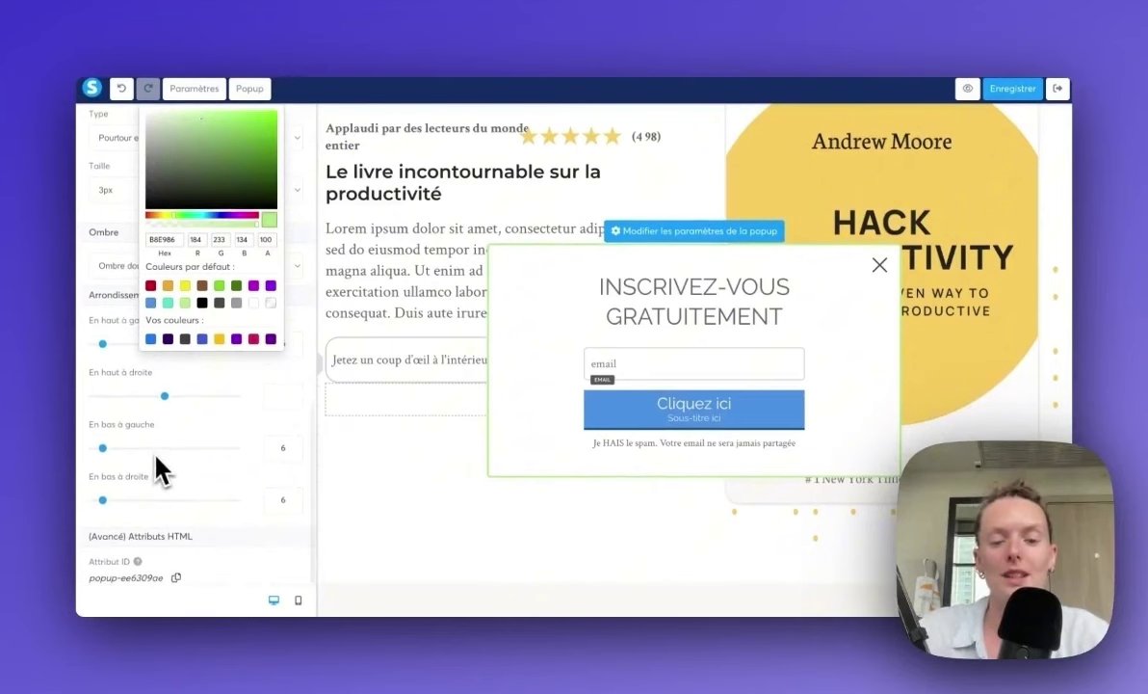
# Step: Keep the popup button's action as "Enregistrer le contact" and redirect visitors after signup to the next funnel step ("Vers l'étape suivante du tunnel")
pyautogui.click(671, 430)
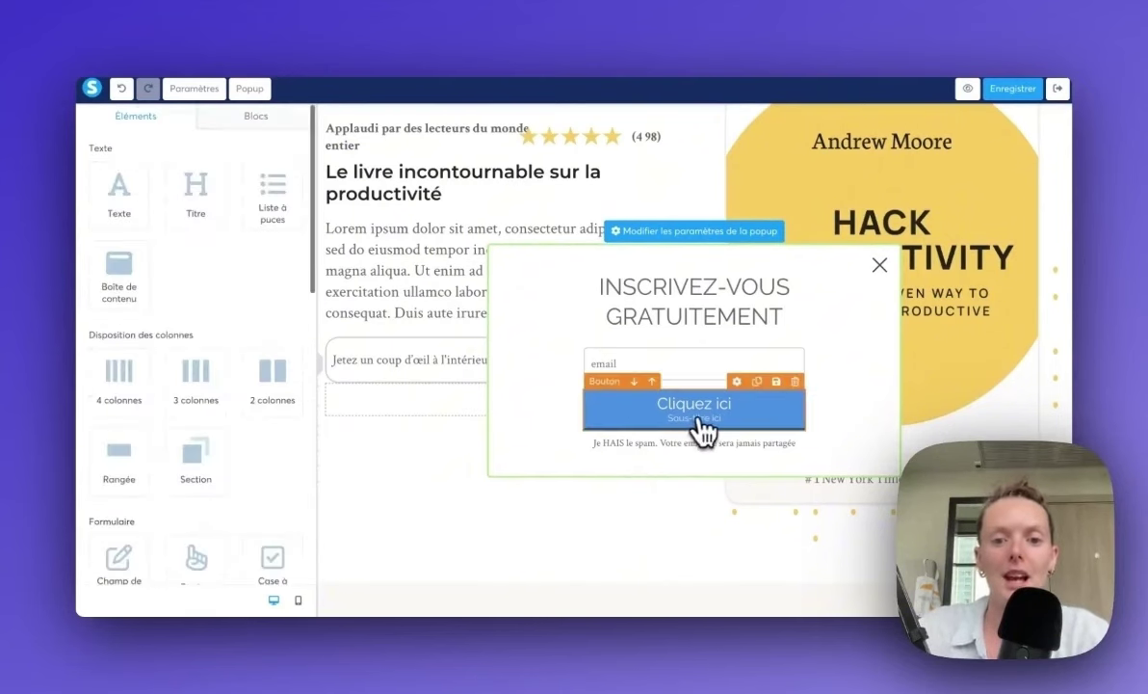
pyautogui.click(701, 419)
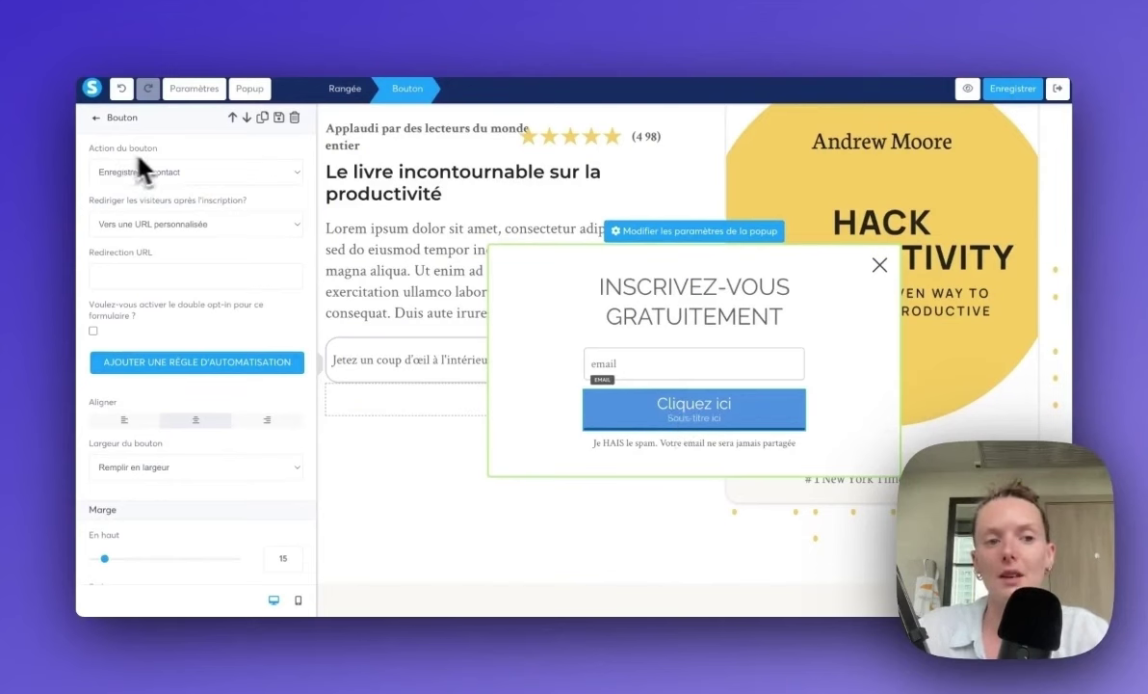
pyautogui.click(174, 176)
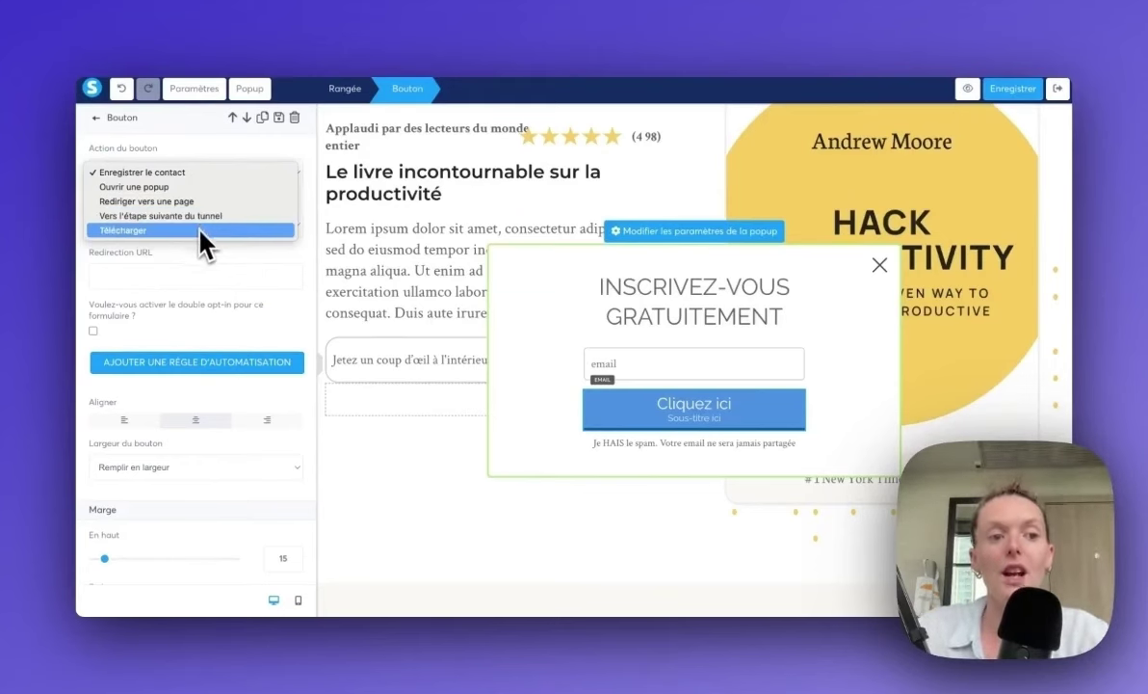
pyautogui.click(212, 173)
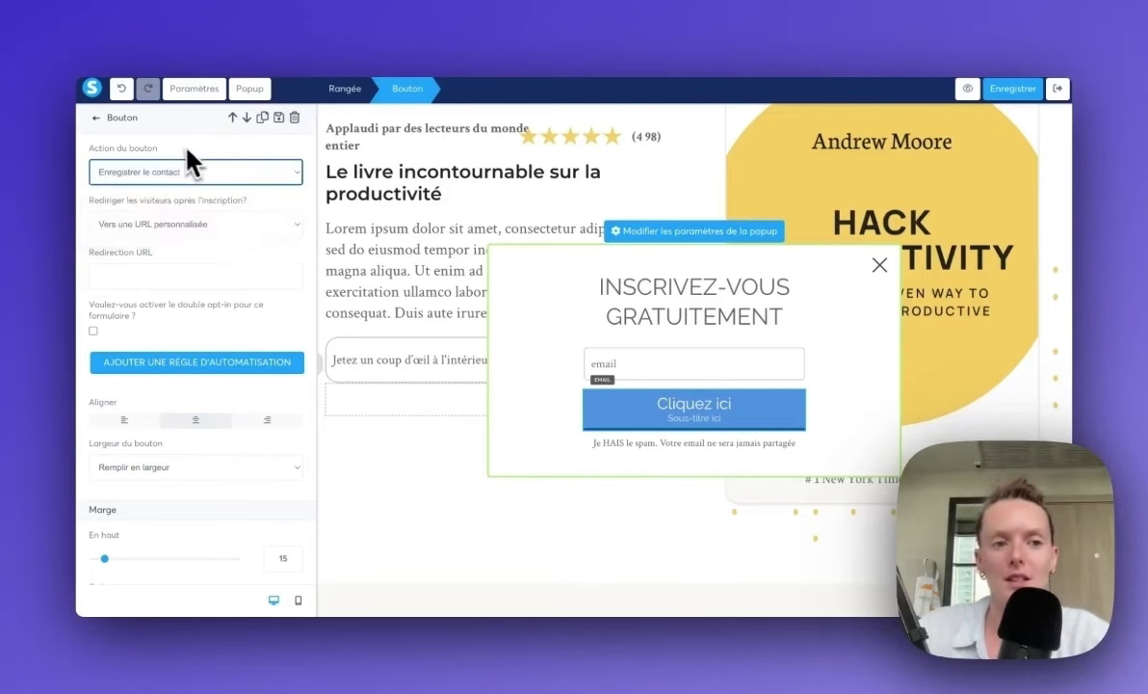
pyautogui.click(205, 225)
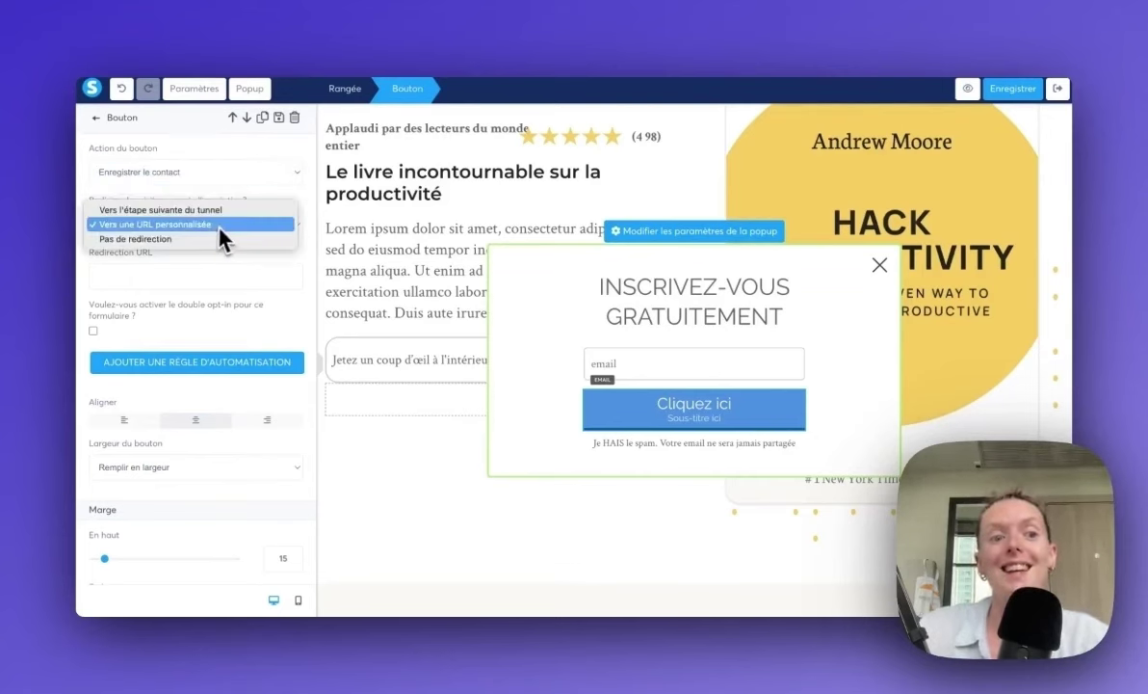
pyautogui.click(225, 205)
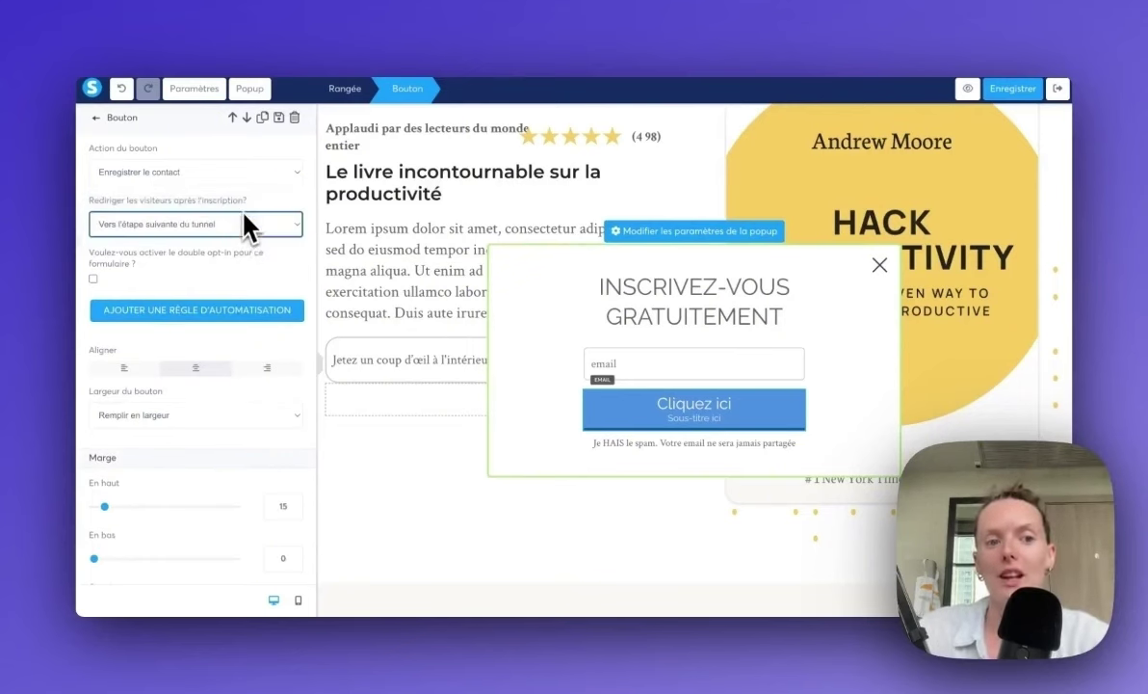
# Step: Set the popup button's solid background colour to dark green 417505
pyautogui.scroll(-2, 207, 294)
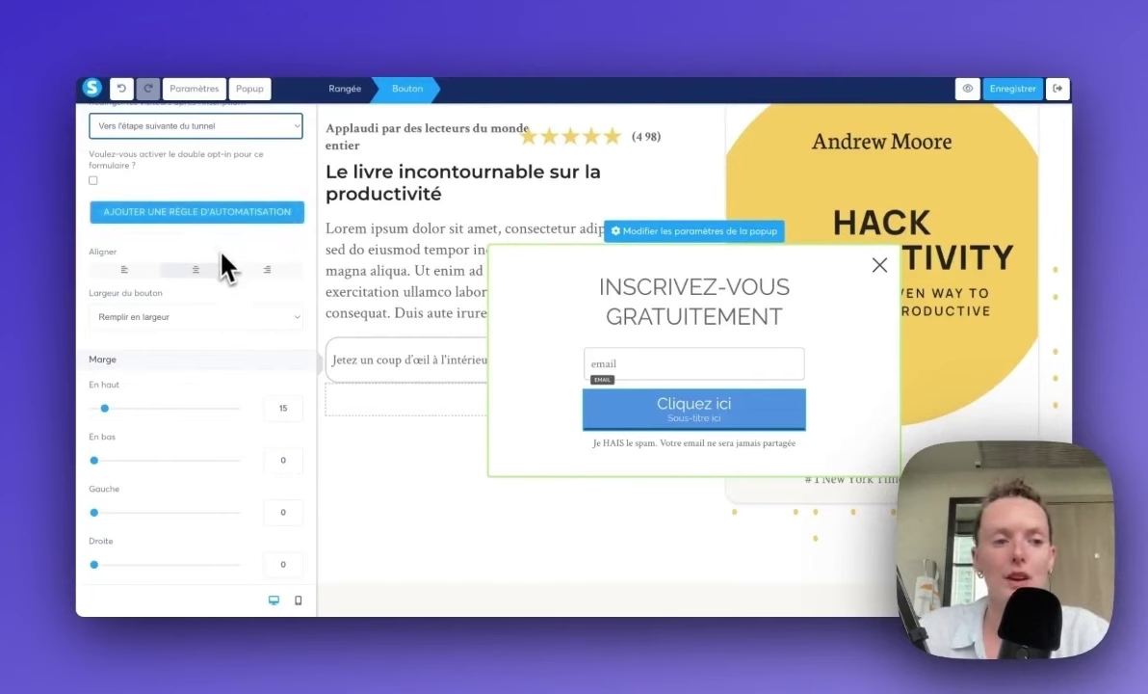
pyautogui.scroll(1, 224, 258)
pyautogui.scroll(-3, 224, 258)
pyautogui.scroll(-10, 223, 257)
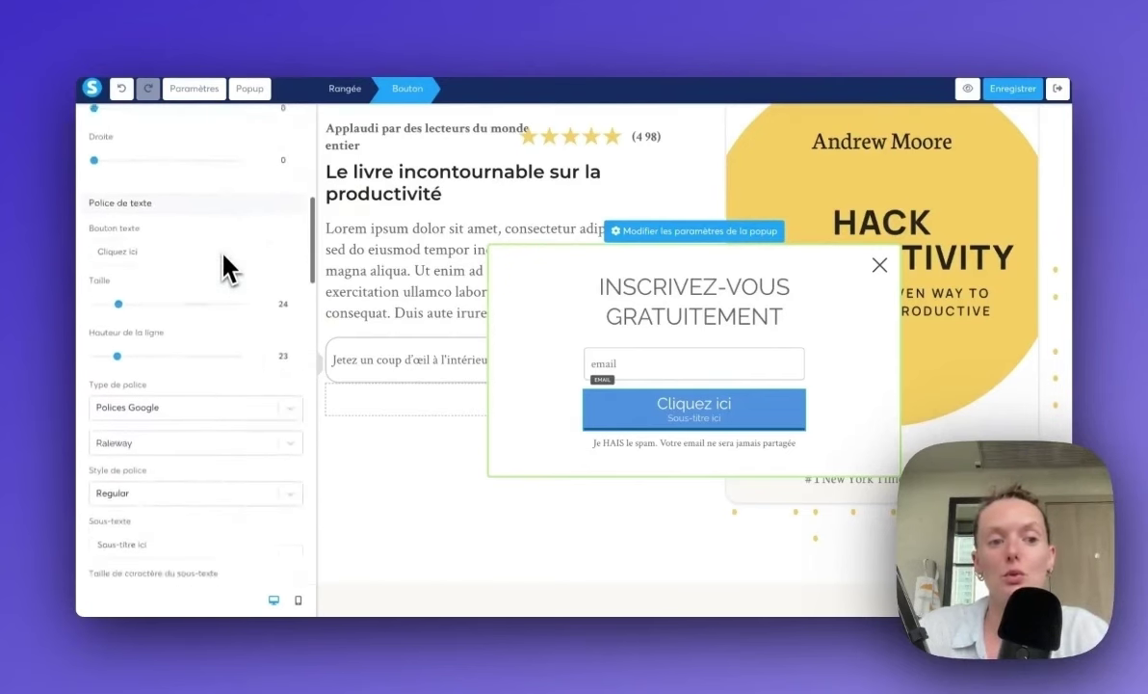
pyautogui.scroll(-5, 224, 267)
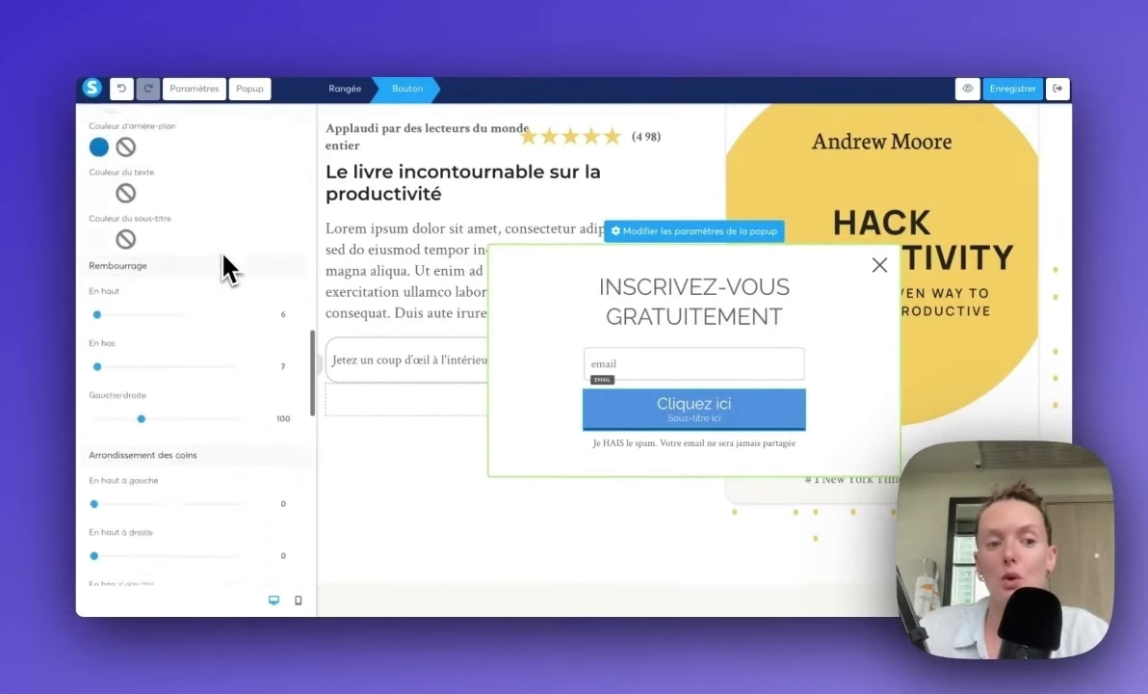
pyautogui.scroll(4, 225, 267)
pyautogui.click(99, 248)
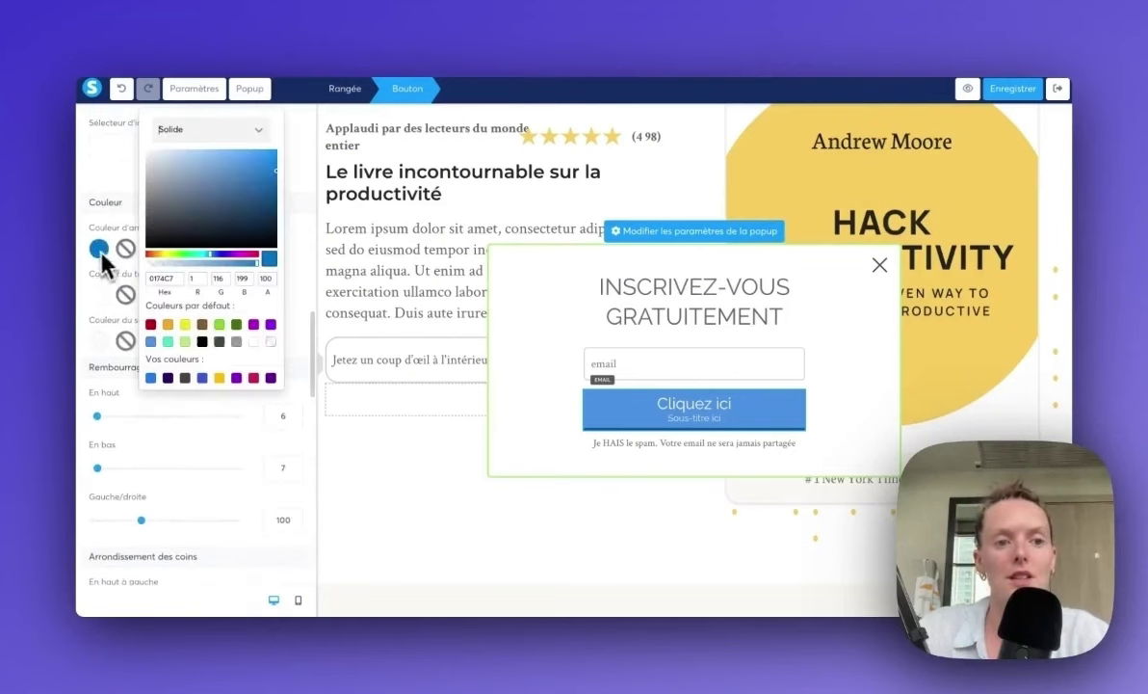
pyautogui.click(236, 325)
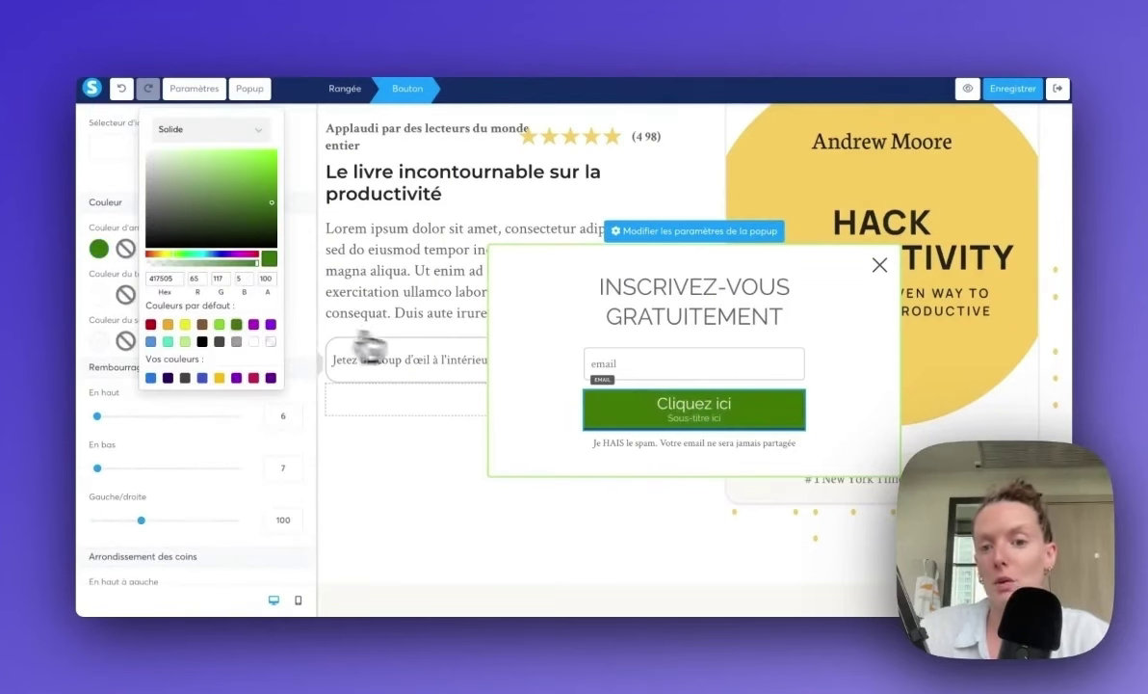
# Step: Examine the settings of the popup's title text and email form field, and close the popup
pyautogui.click(592, 303)
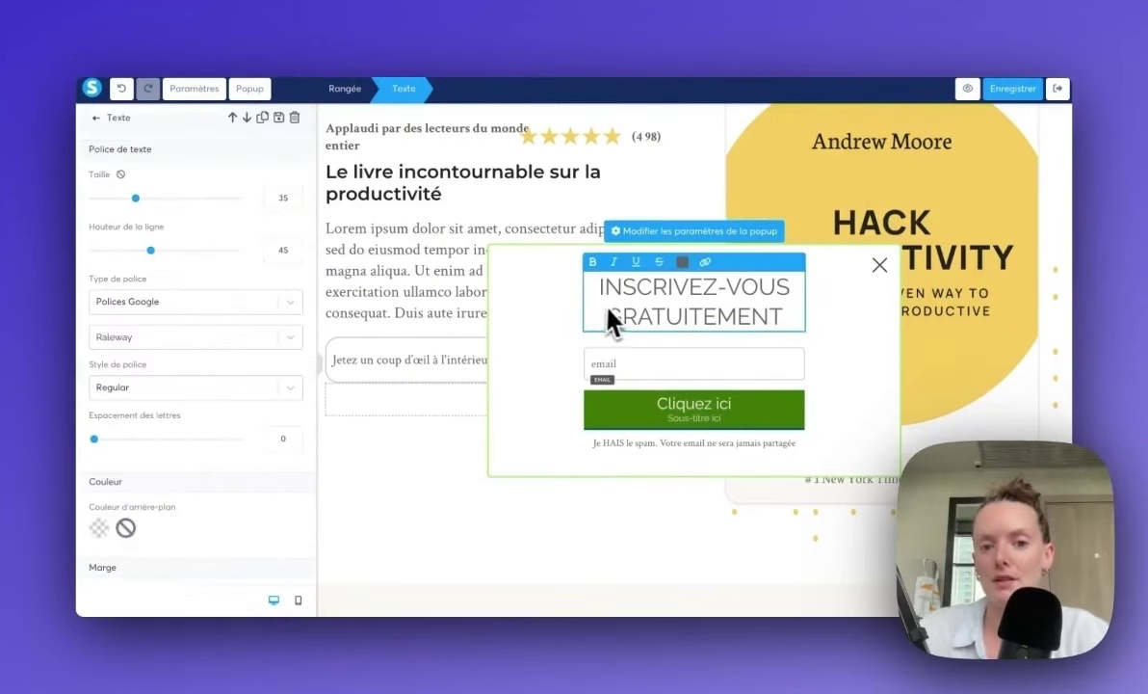
pyautogui.click(613, 362)
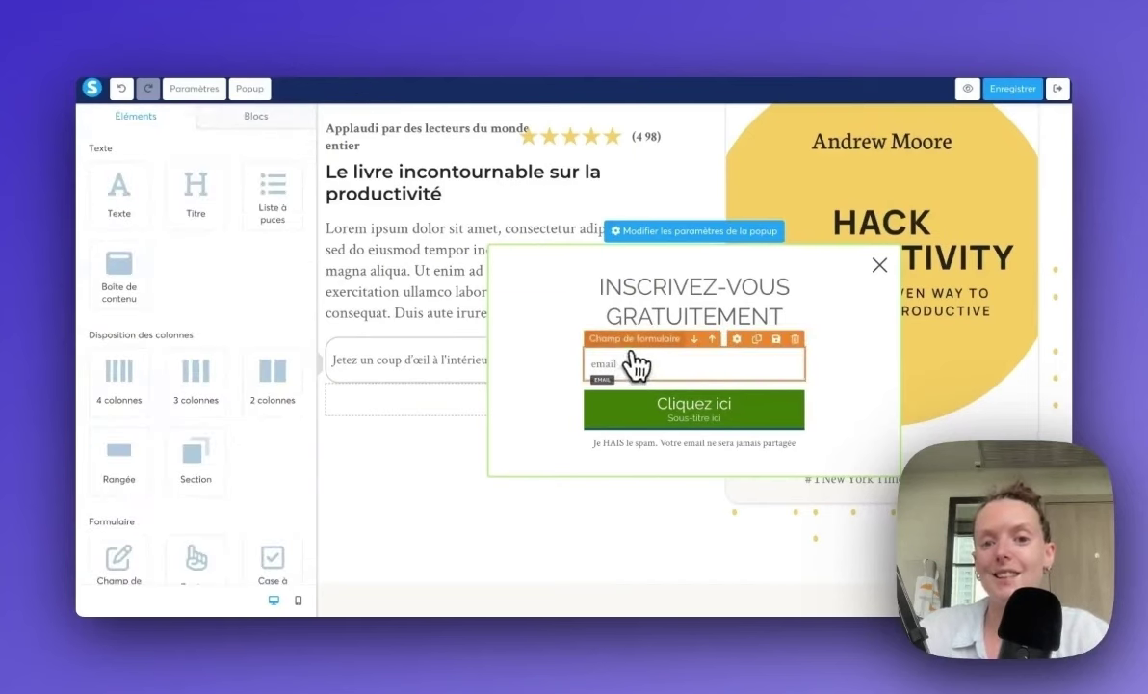
pyautogui.click(636, 352)
pyautogui.scroll(-5, 163, 256)
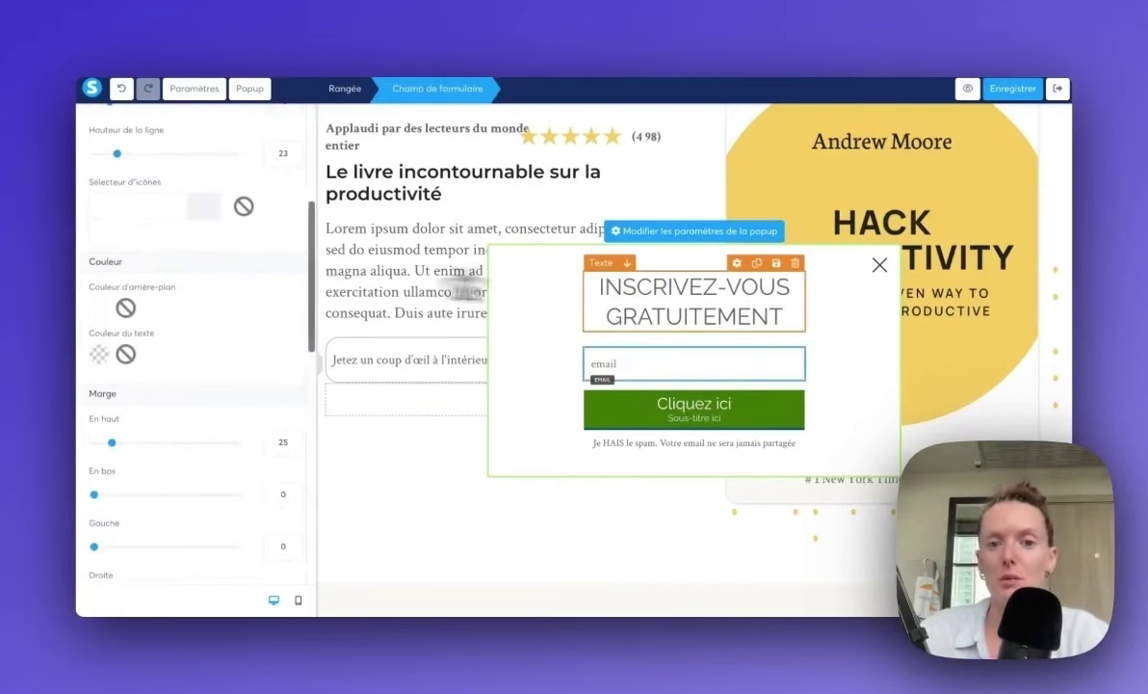
pyautogui.click(663, 301)
pyautogui.scroll(-5, 269, 256)
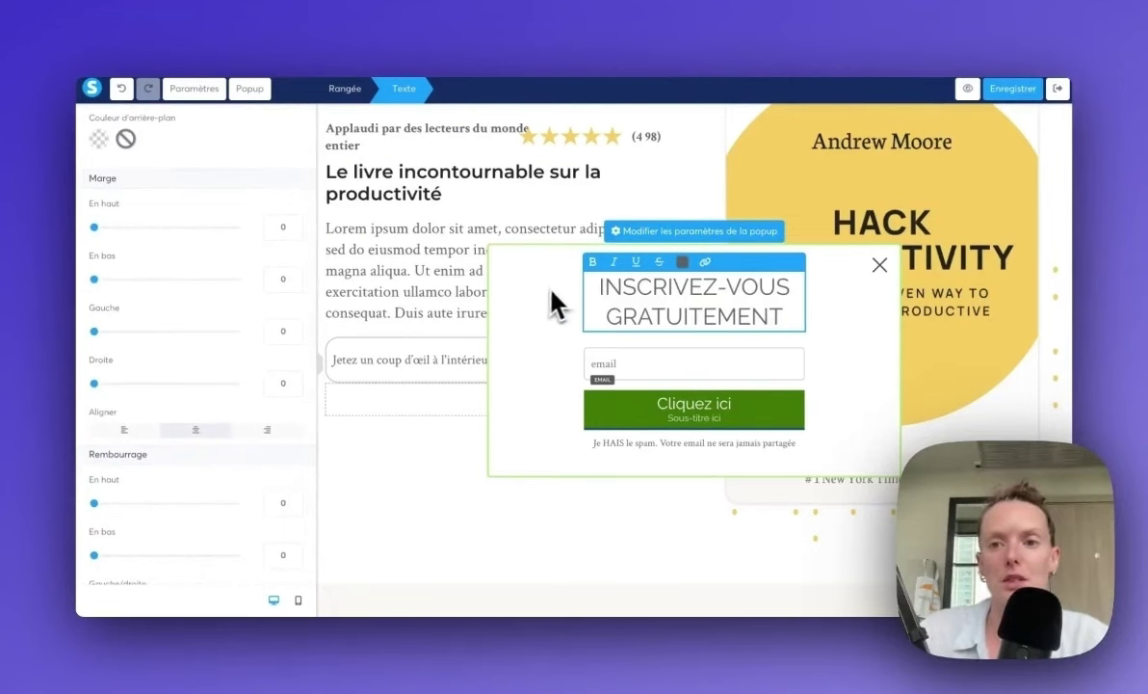
pyautogui.click(427, 277)
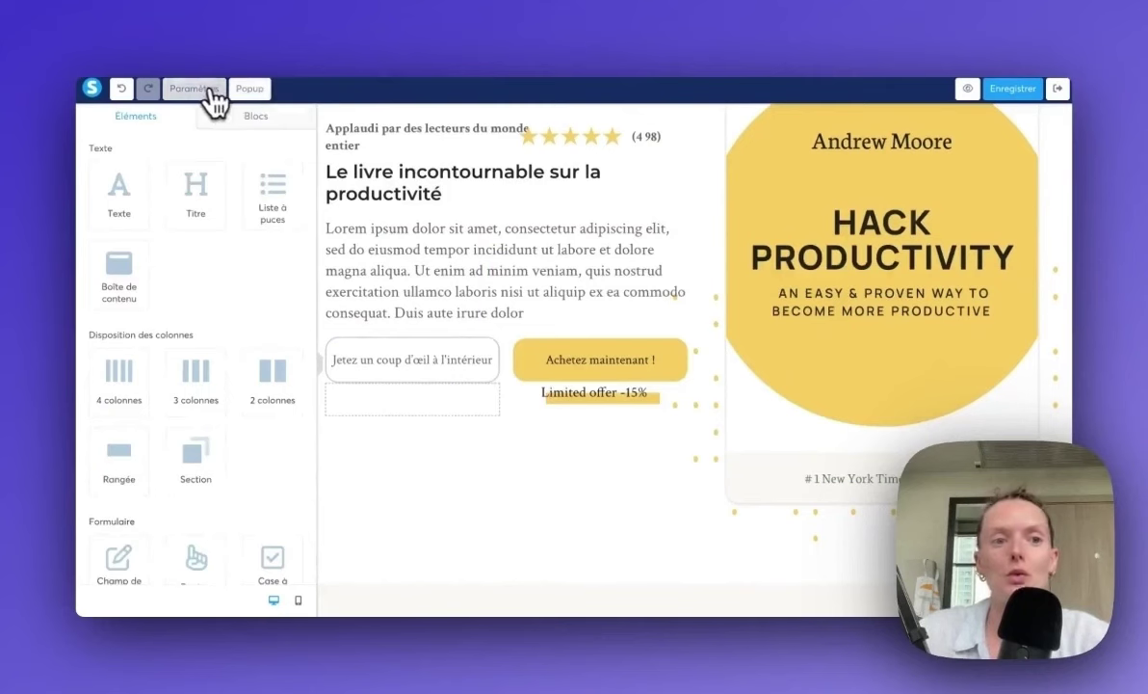
# Step: In the page settings, set the default text font to Poppins, style Thin 100 italic, size 21
pyautogui.click(198, 89)
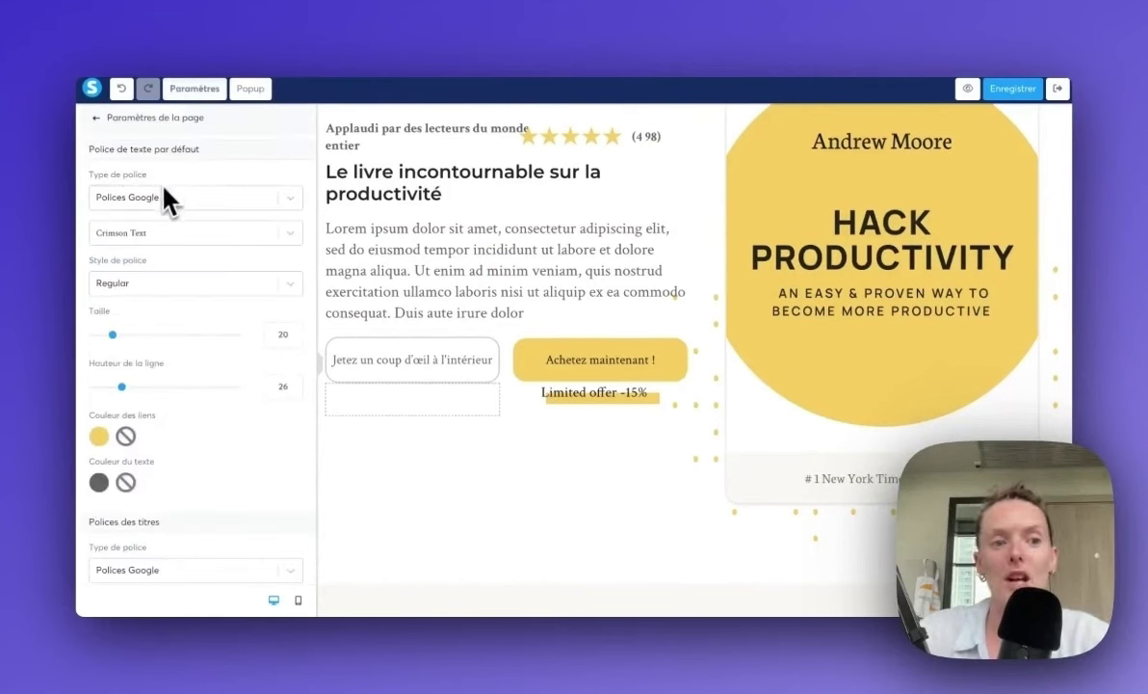
pyautogui.click(198, 198)
pyautogui.click(198, 273)
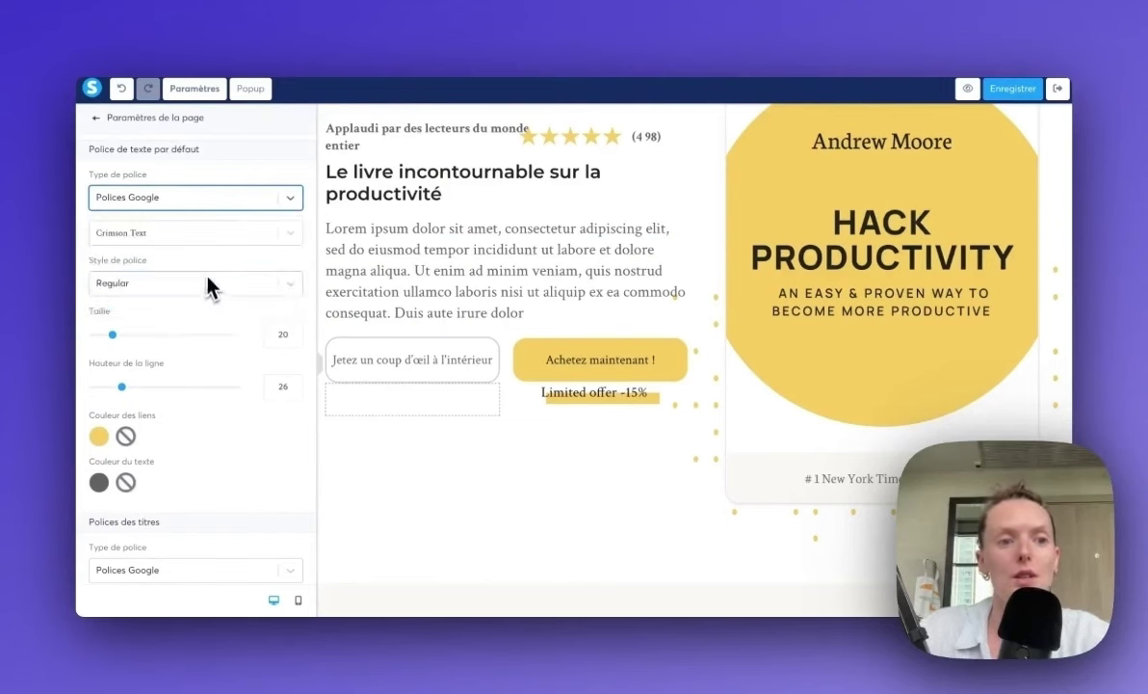
pyautogui.click(191, 240)
pyautogui.click(189, 345)
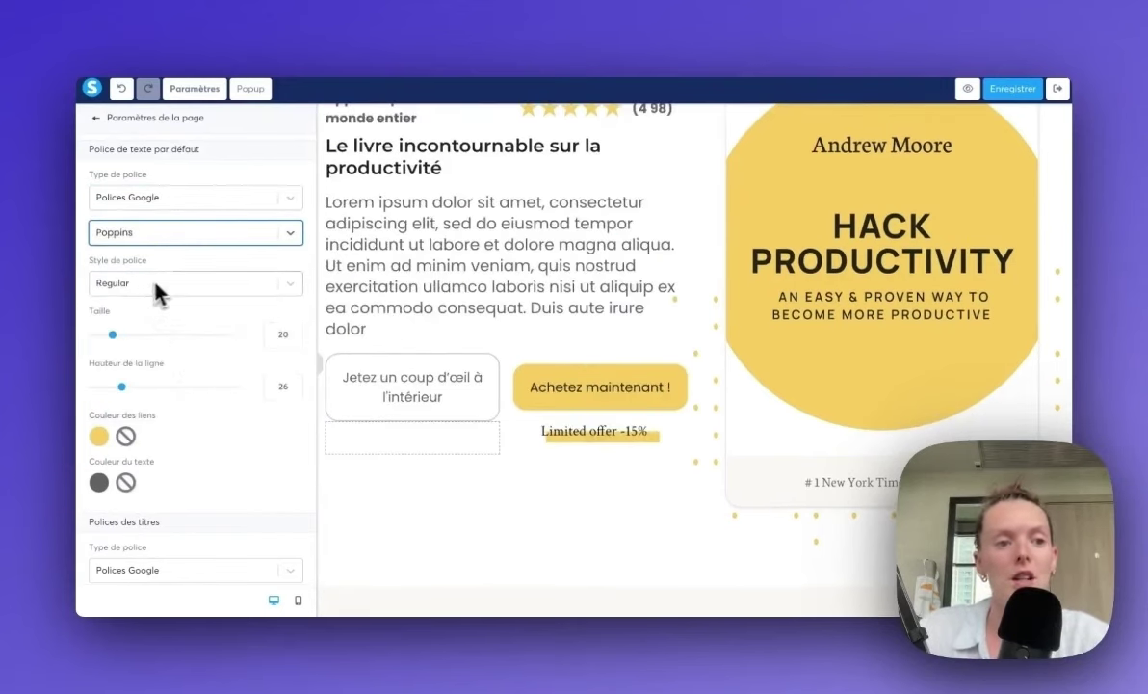
pyautogui.click(154, 284)
pyautogui.click(172, 339)
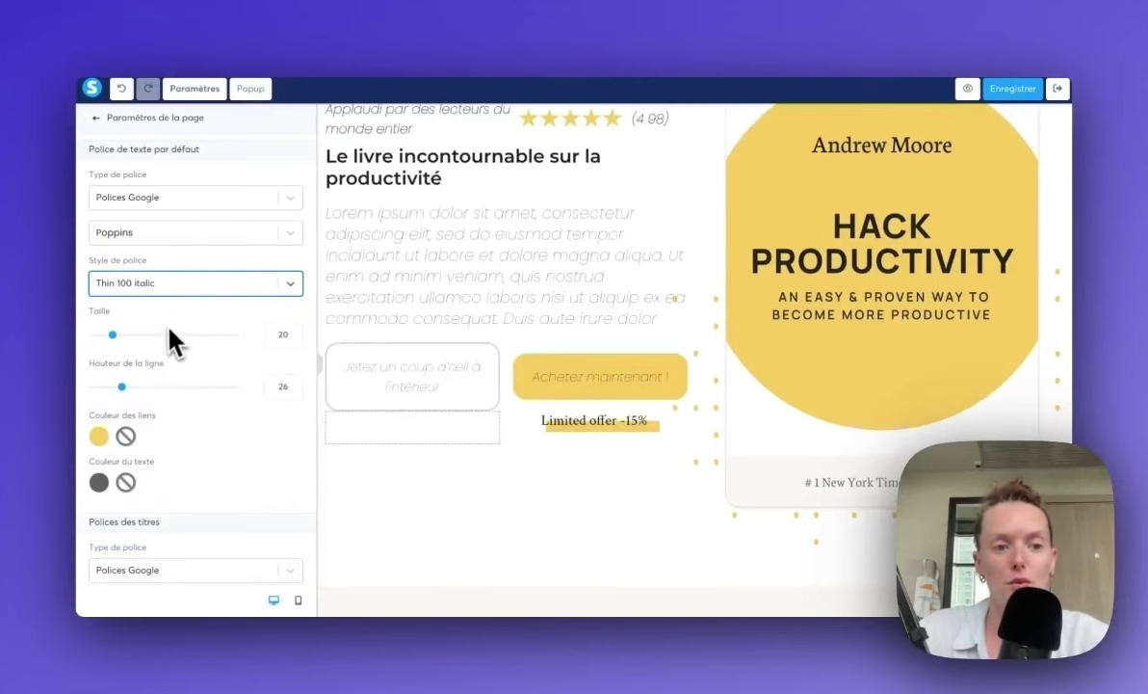
pyautogui.moveTo(112, 335)
pyautogui.mouseDown()
pyautogui.moveTo(210, 334)
pyautogui.moveTo(114, 334)
pyautogui.mouseUp()
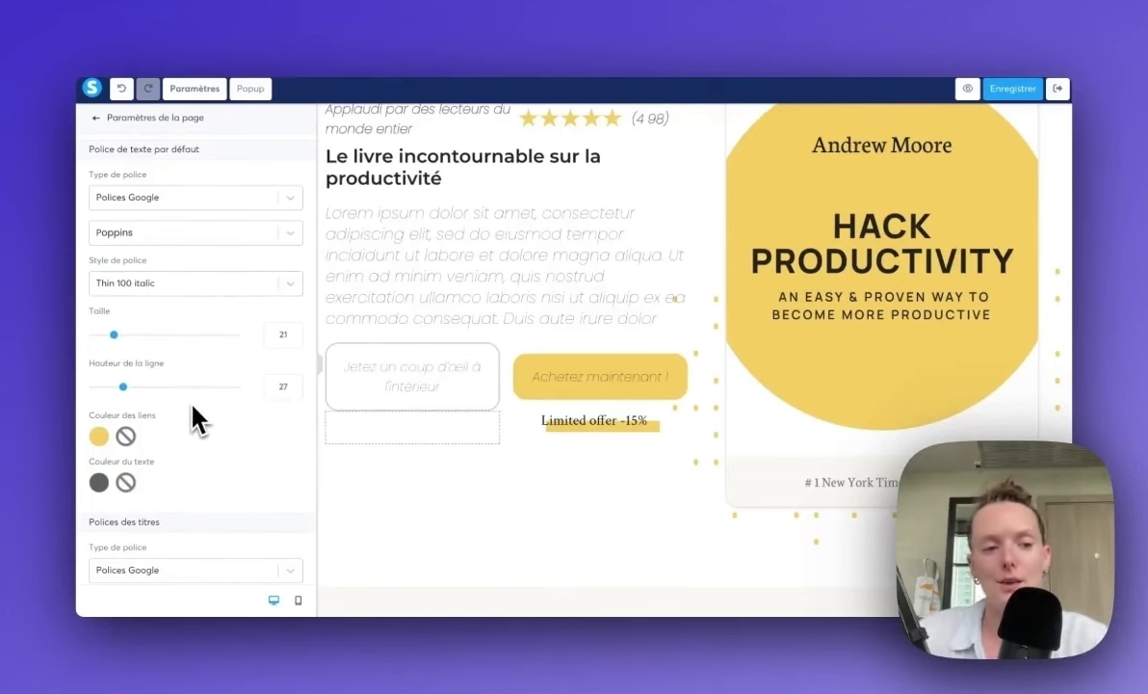
# Step: Set the page's default link colour to black (000000) and its default text colour to light green 7ED321
pyautogui.scroll(-1, 196, 414)
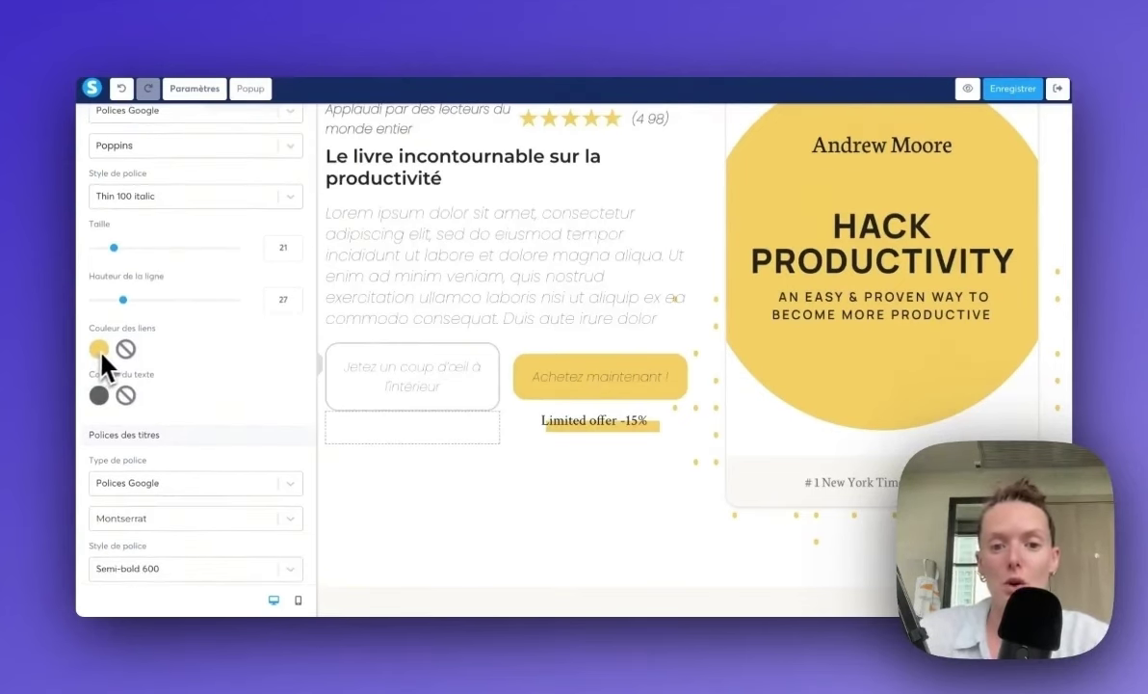
pyautogui.click(99, 349)
pyautogui.click(201, 424)
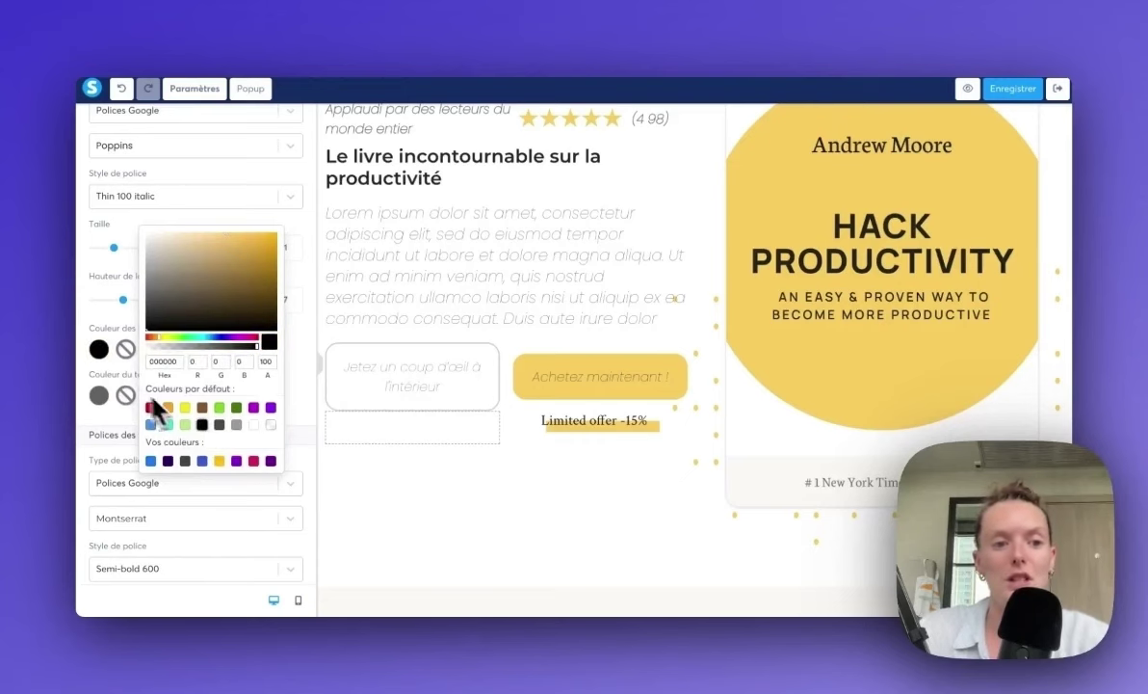
pyautogui.click(115, 381)
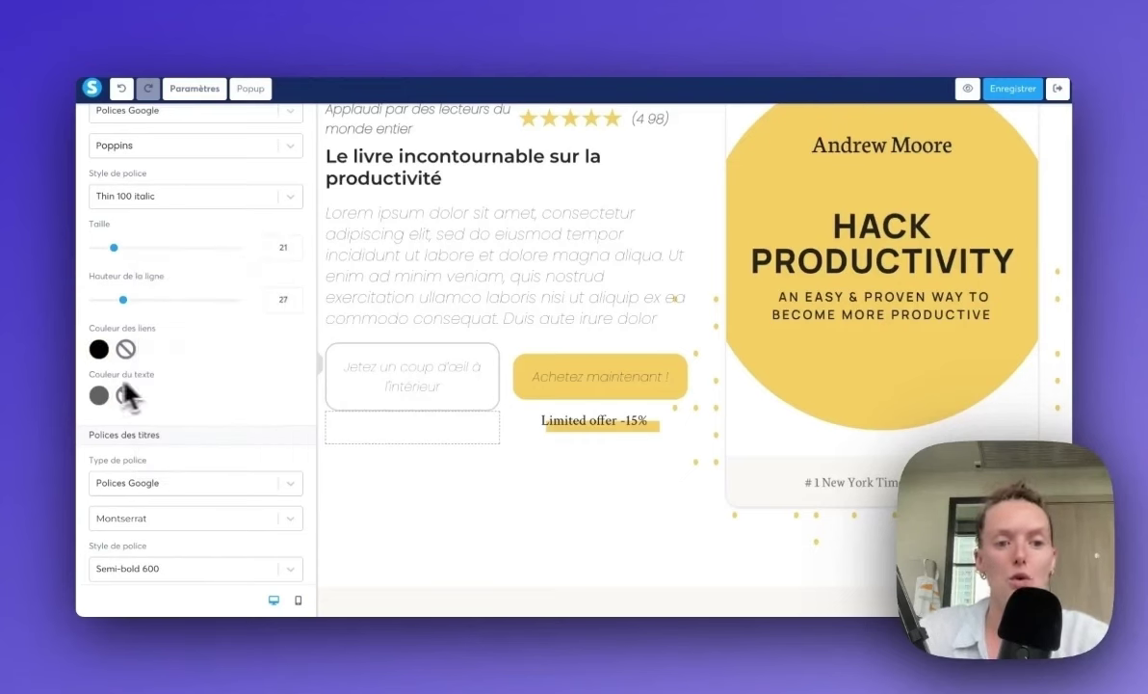
pyautogui.click(99, 395)
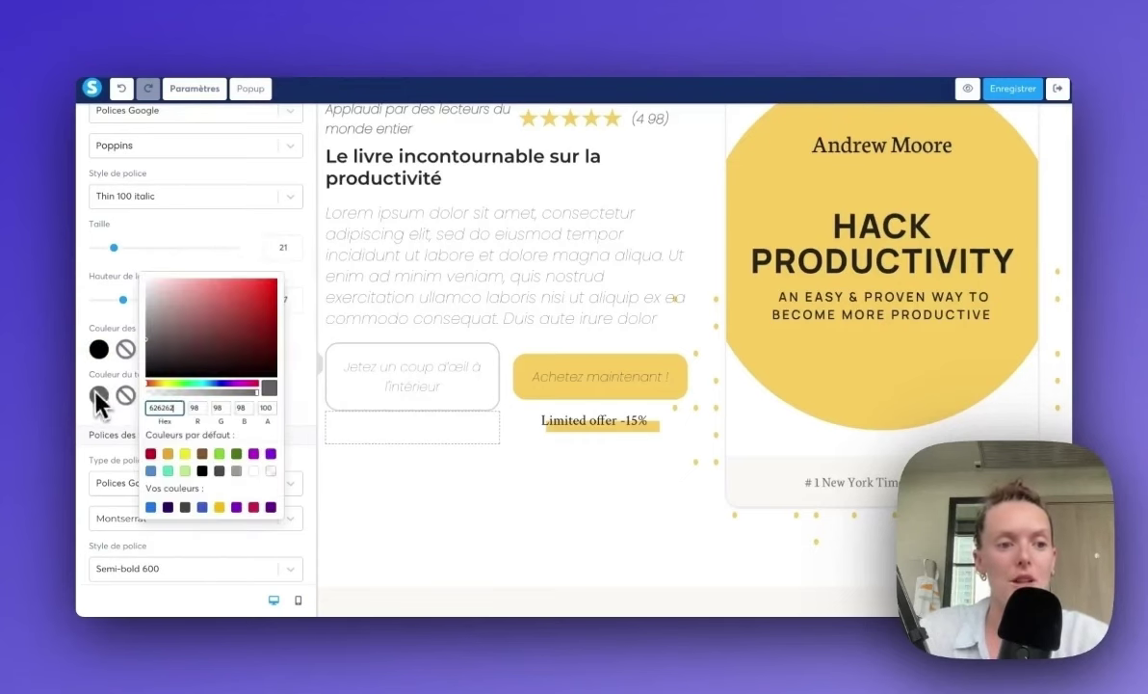
pyautogui.click(220, 453)
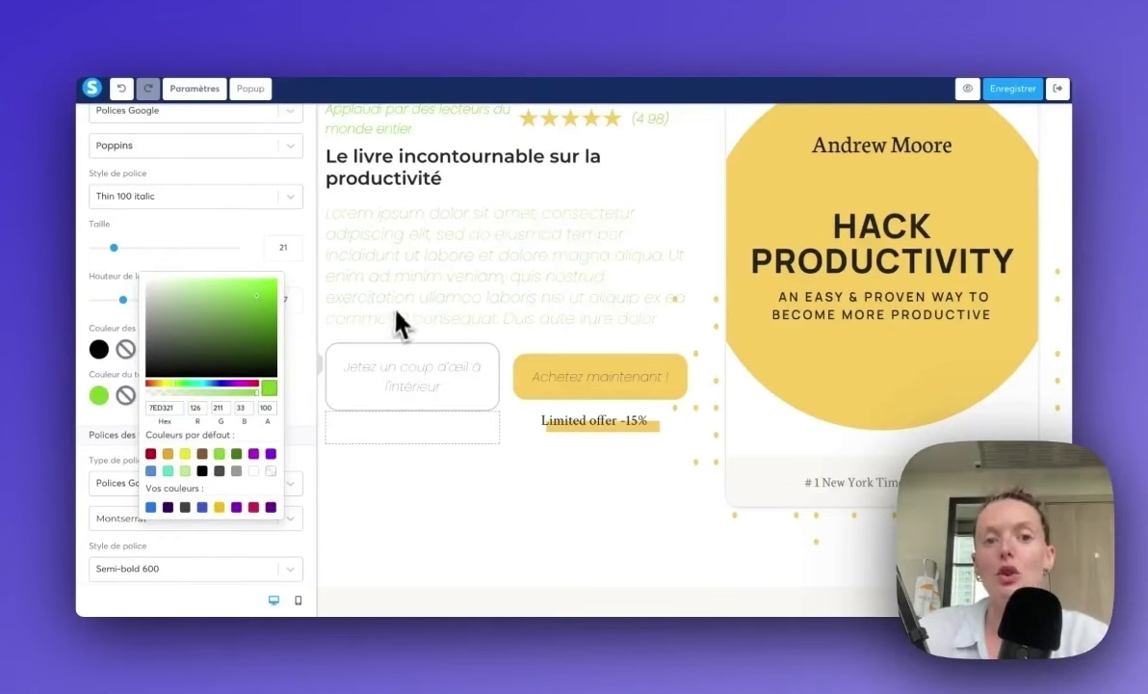
pyautogui.click(388, 171)
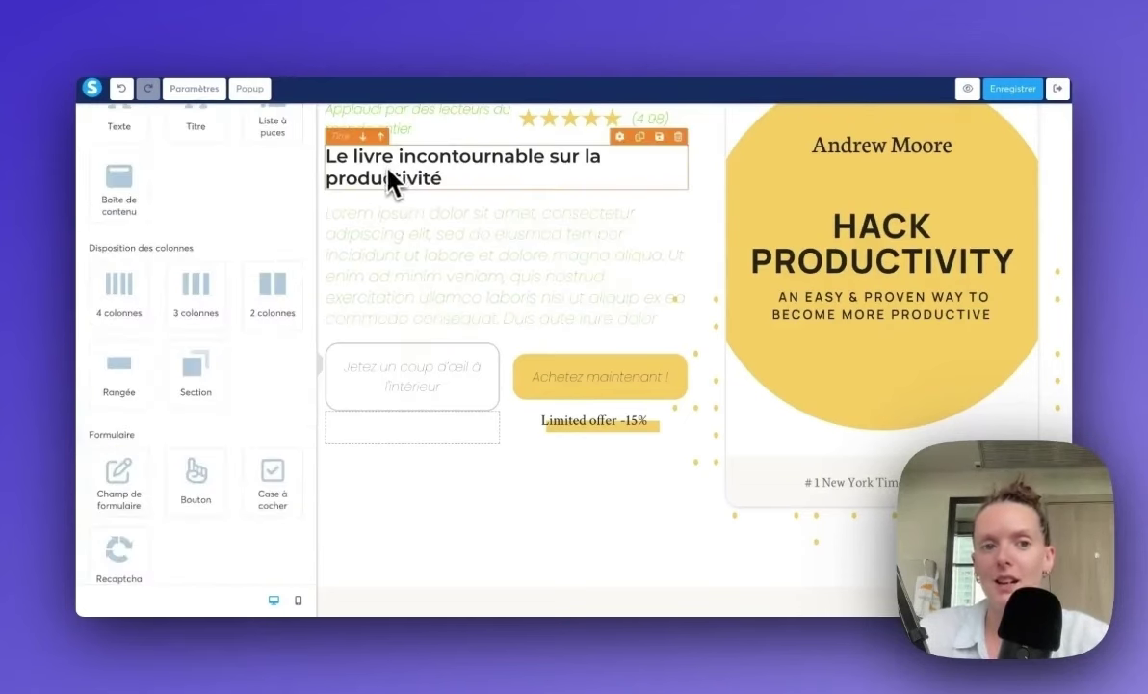
# Step: In the page settings, change the title font to Poppins and the title text colour to dark green 417505
pyautogui.click(197, 89)
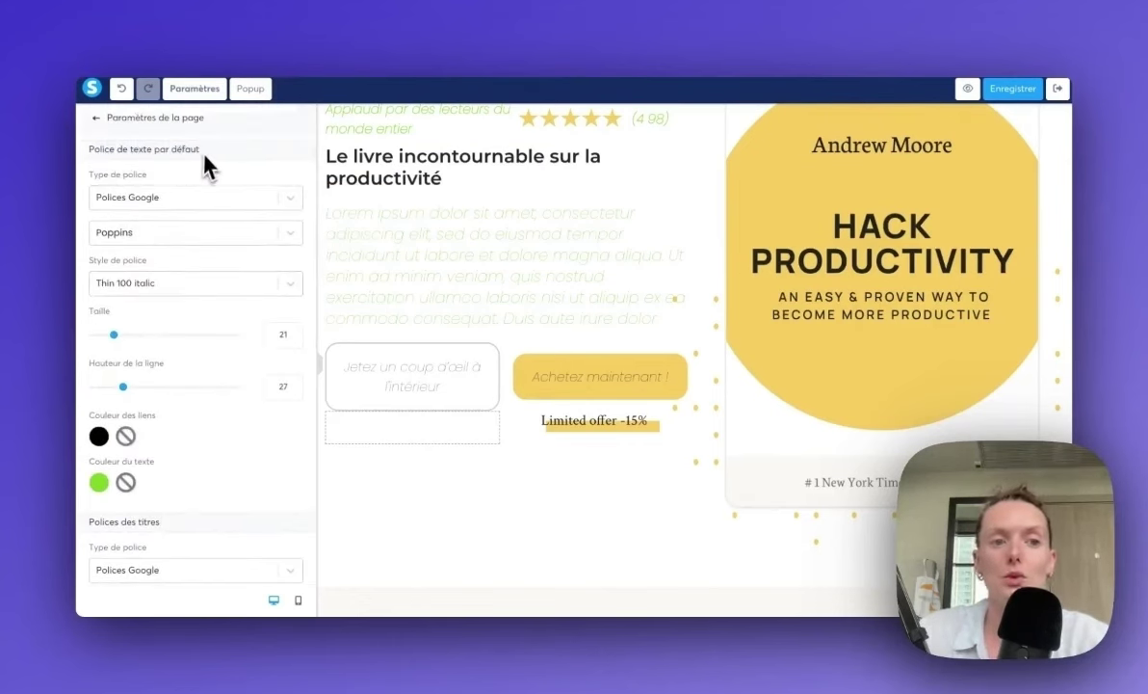
pyautogui.scroll(-5, 206, 166)
pyautogui.scroll(-1, 159, 193)
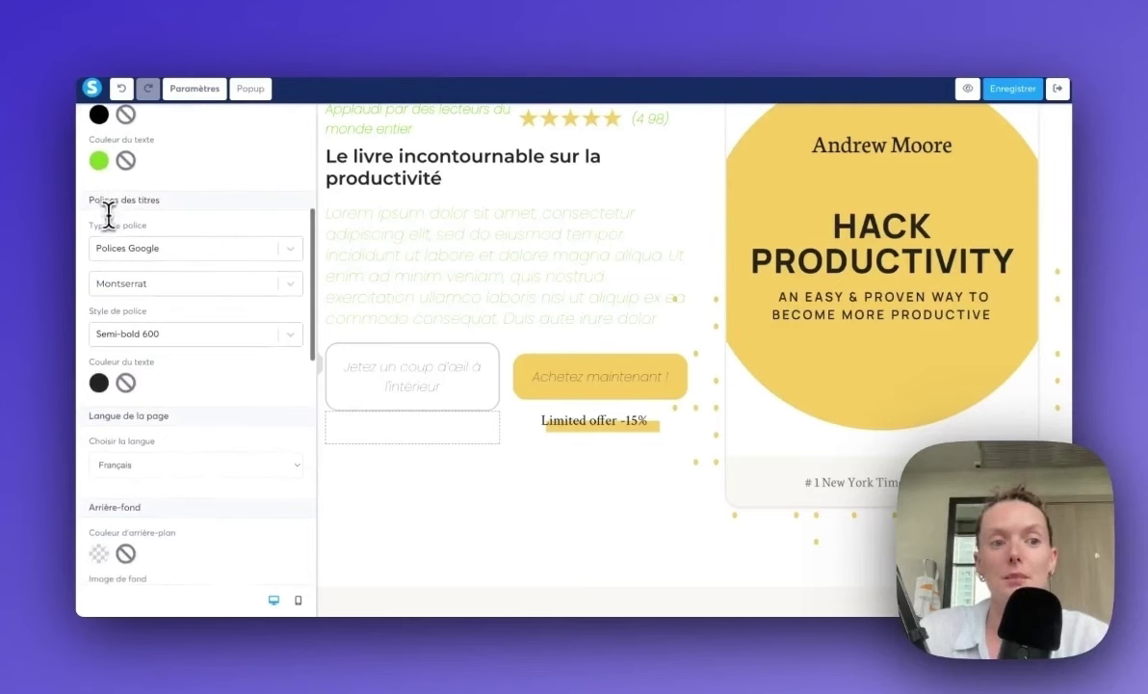
pyautogui.click(200, 283)
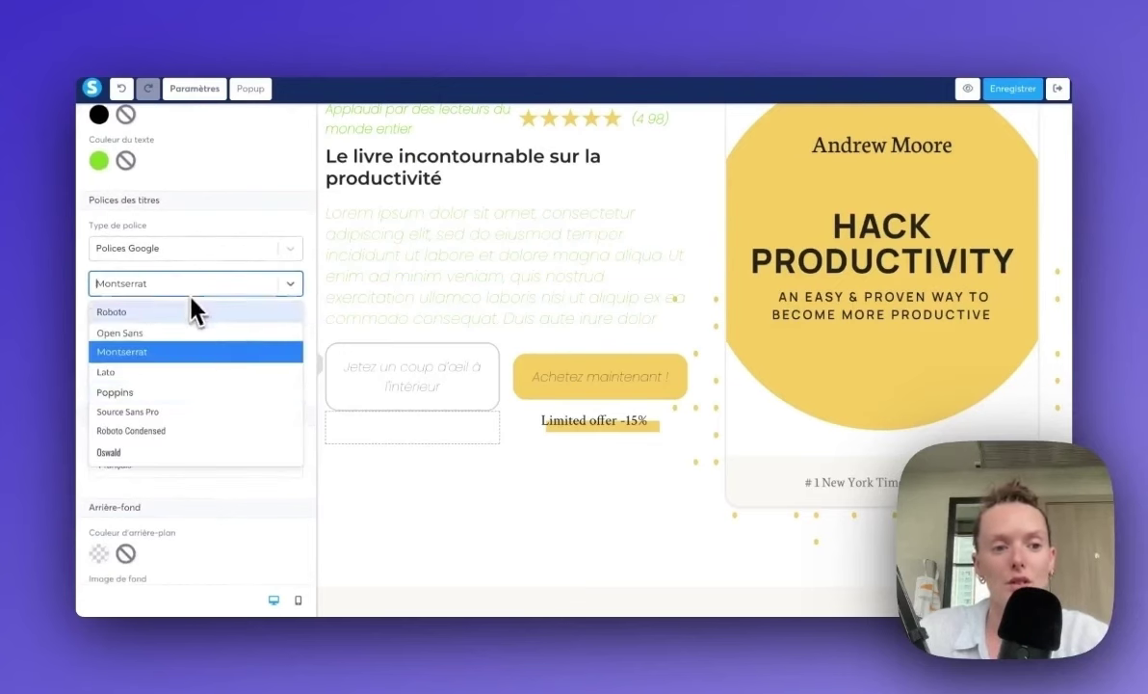
pyautogui.click(171, 386)
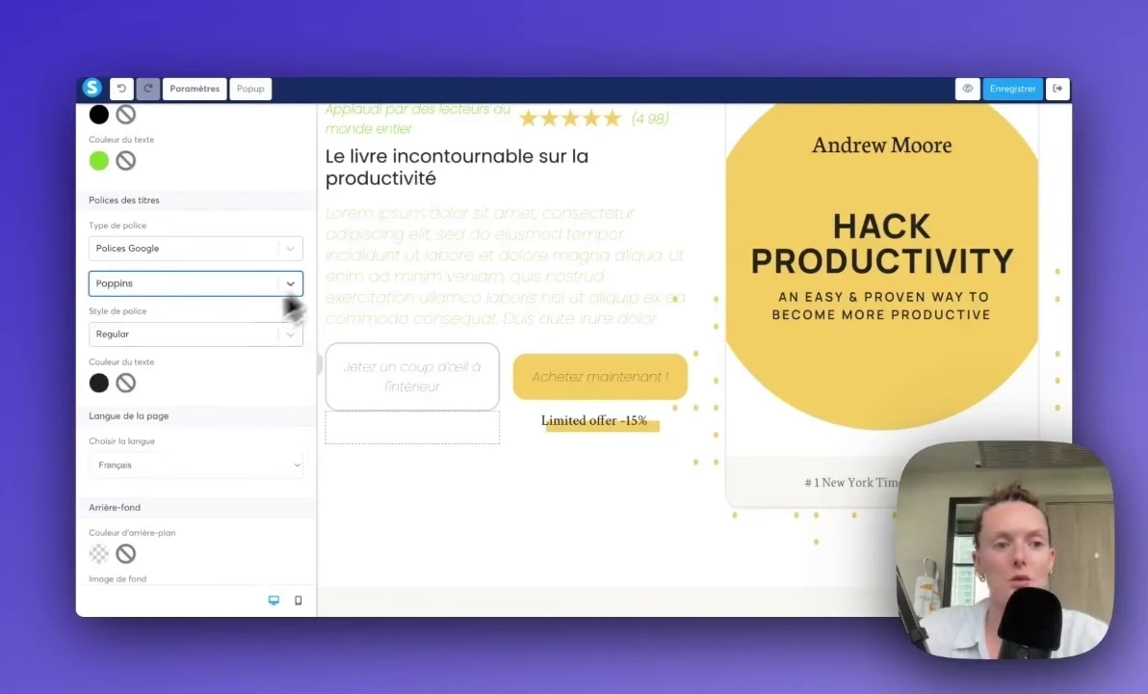
pyautogui.scroll(-3, 200, 357)
pyautogui.click(100, 242)
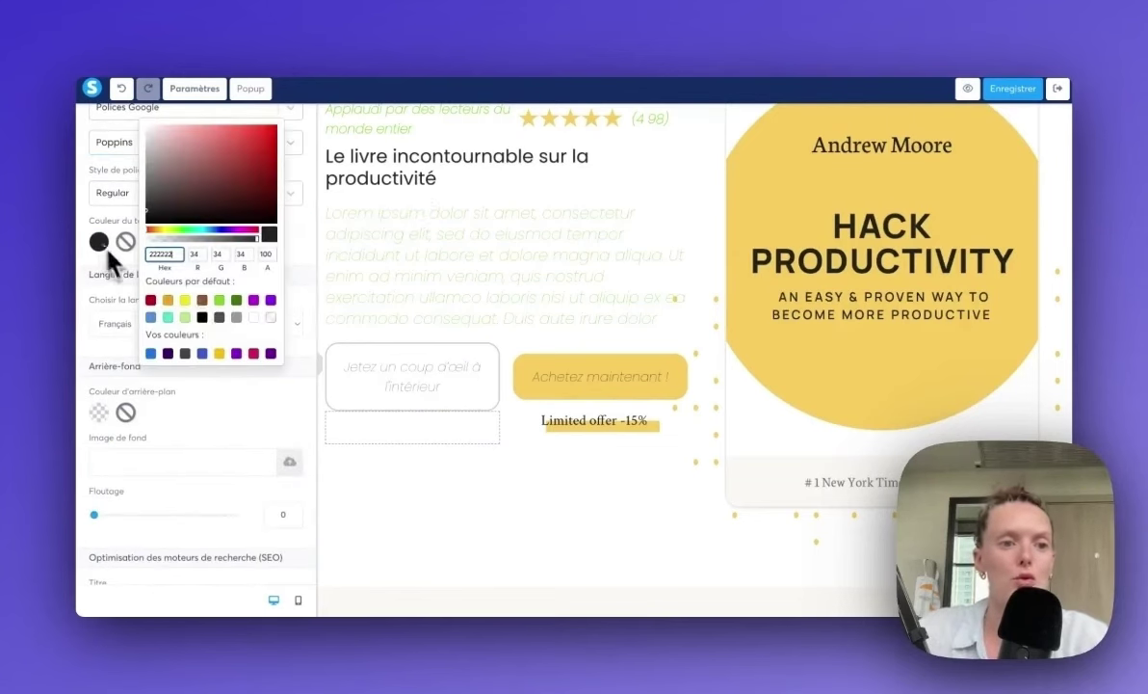
pyautogui.click(236, 299)
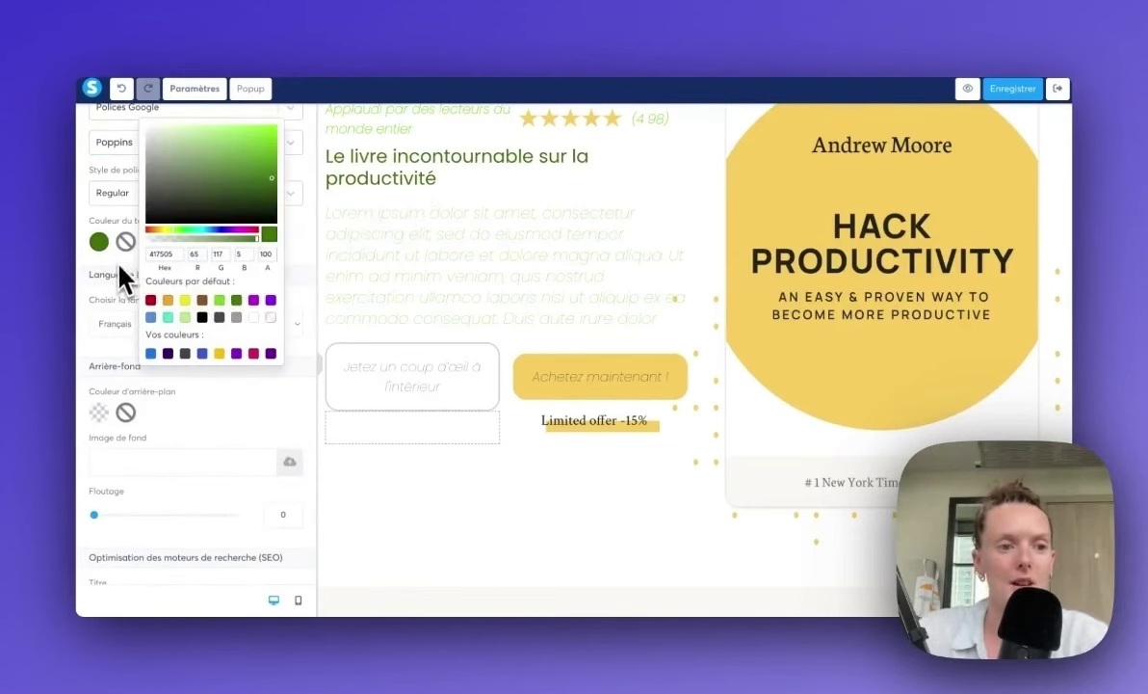
pyautogui.click(119, 266)
# Step: Review the page language choices, keeping Français, and look through the background and SEO settings
pyautogui.click(188, 328)
pyautogui.click(189, 330)
pyautogui.scroll(-3, 191, 331)
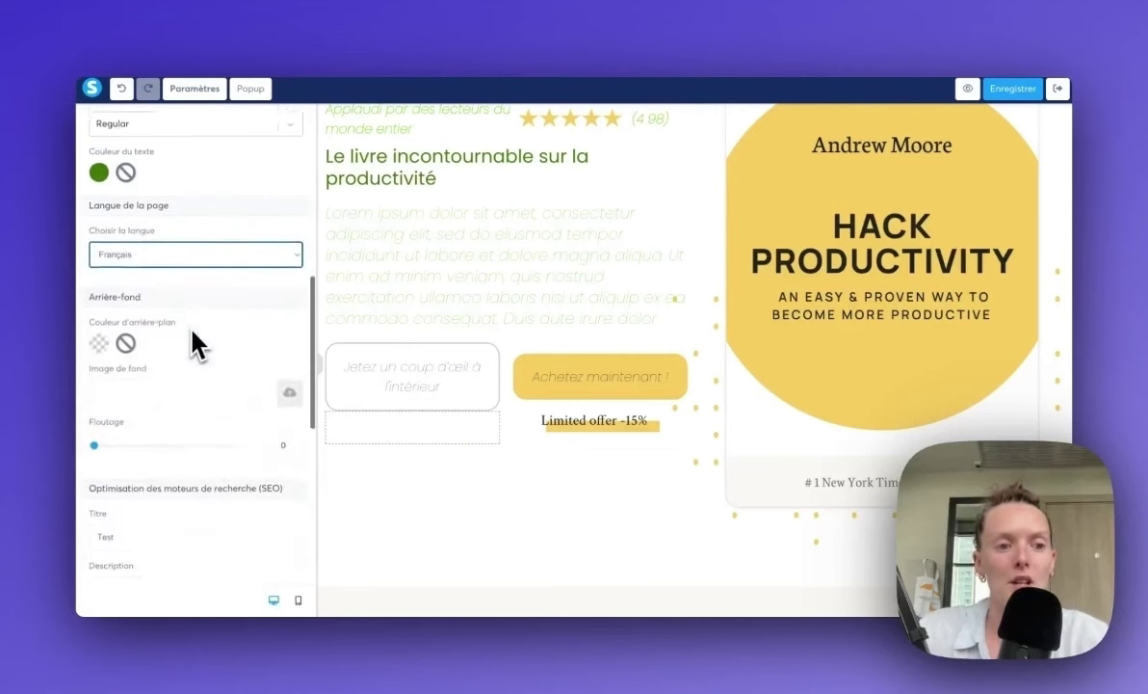
pyautogui.scroll(-2, 174, 257)
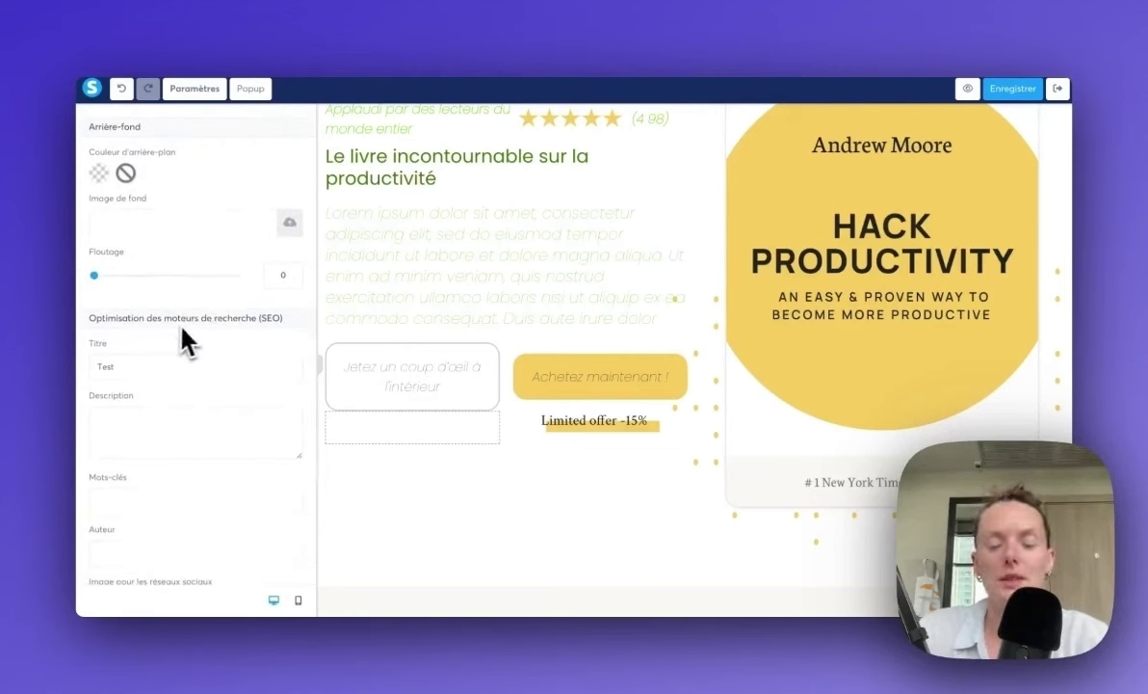
# Step: Clear the page's SEO title and undo the deletion
pyautogui.scroll(-4, 183, 339)
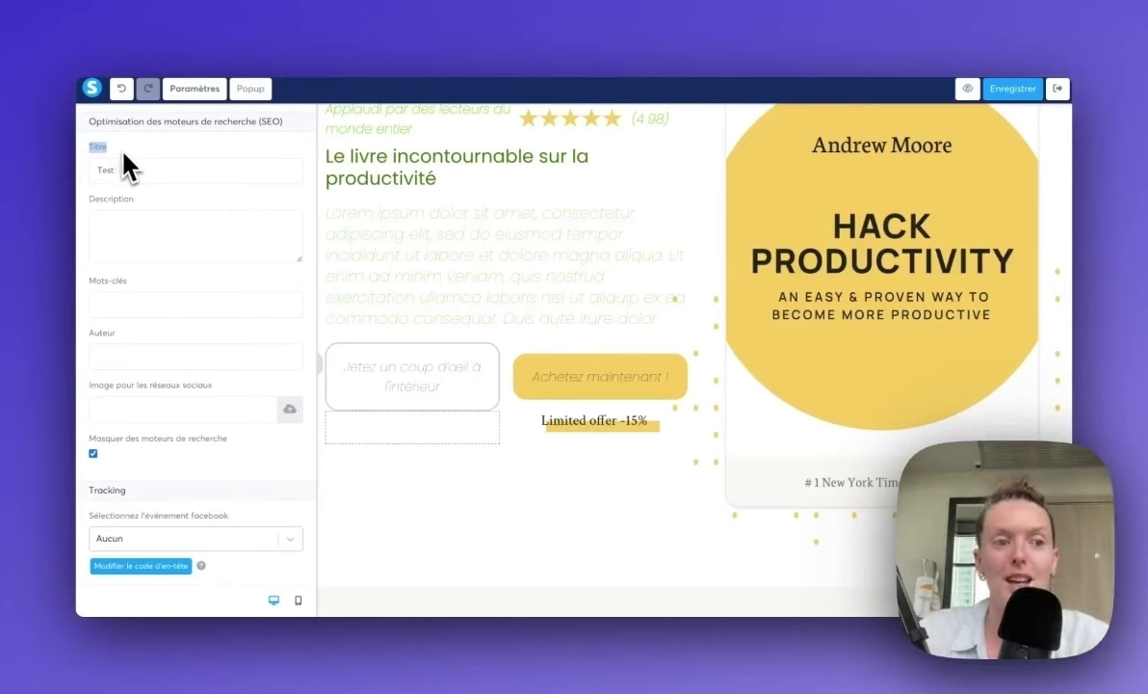
pyautogui.doubleClick(110, 171)
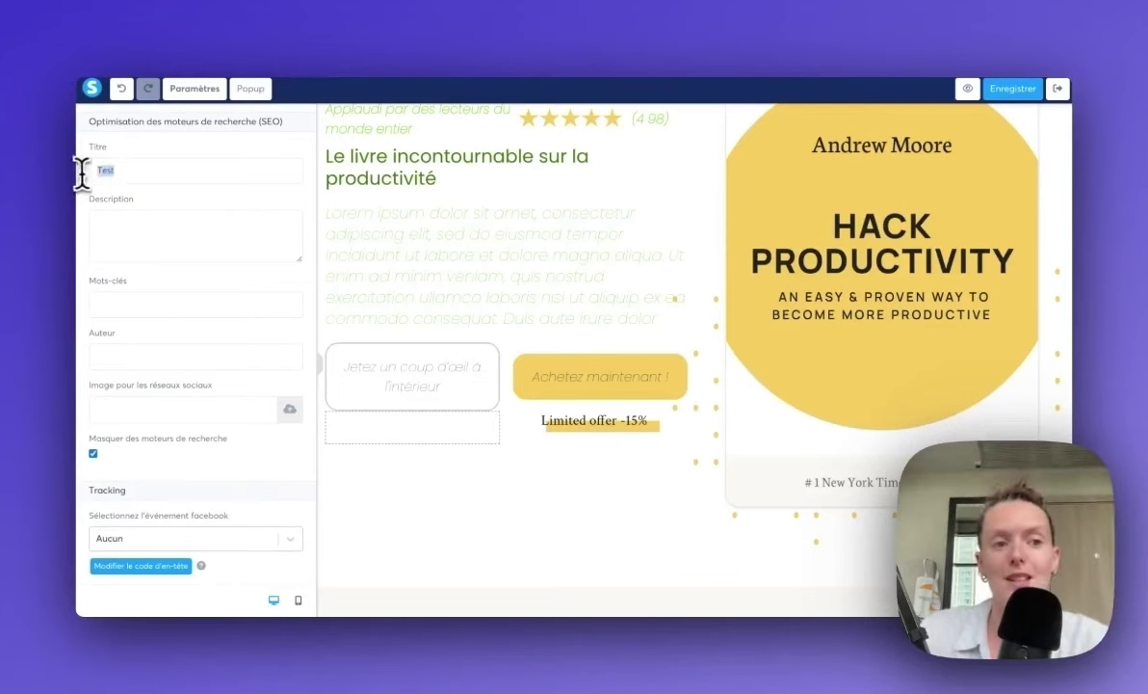
pyautogui.press('BackSpace')
pyautogui.hotkey('ctrl', 'z')
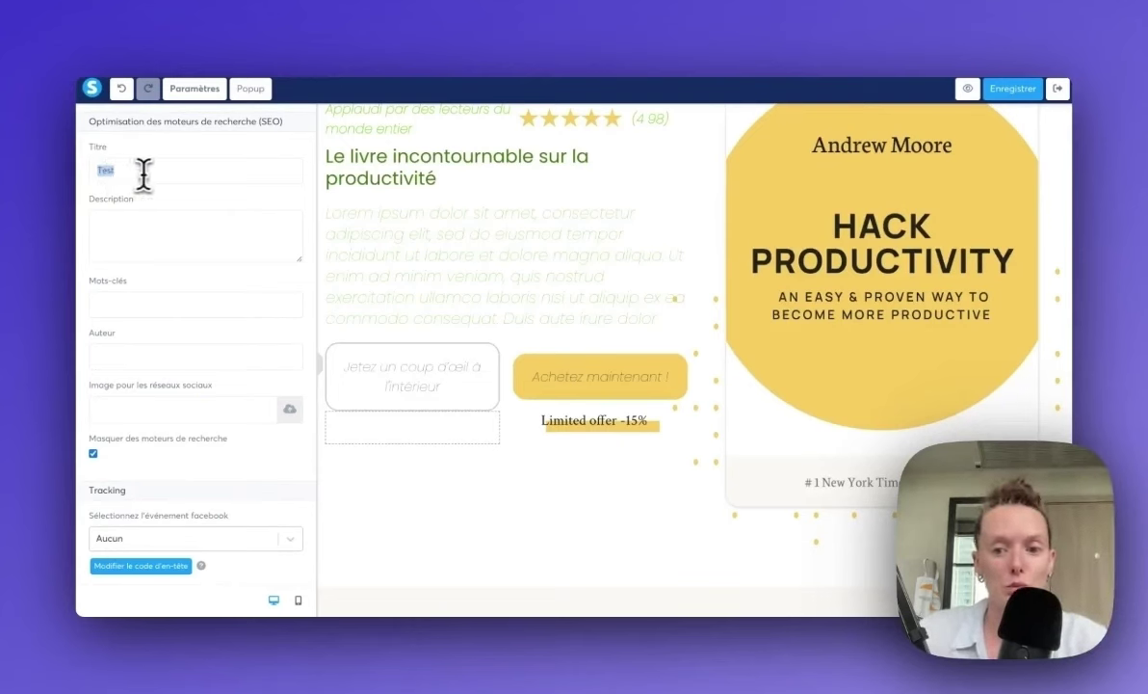
pyautogui.click(153, 171)
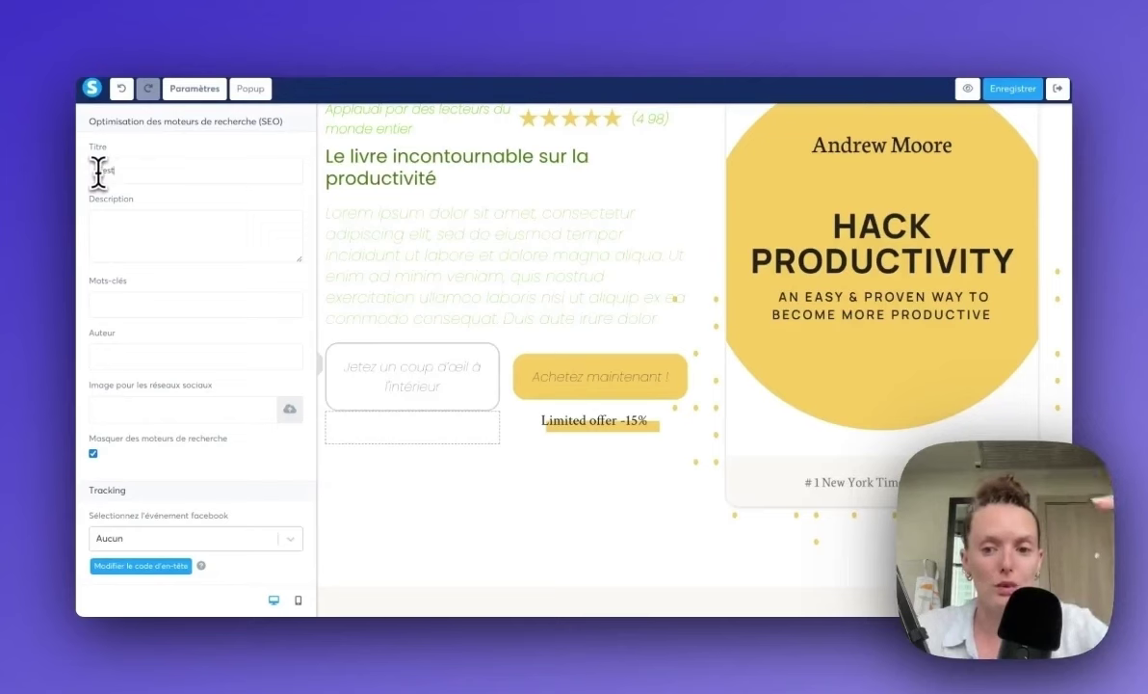
# Step: Save the sales page and exit the page editor
pyautogui.click(1029, 90)
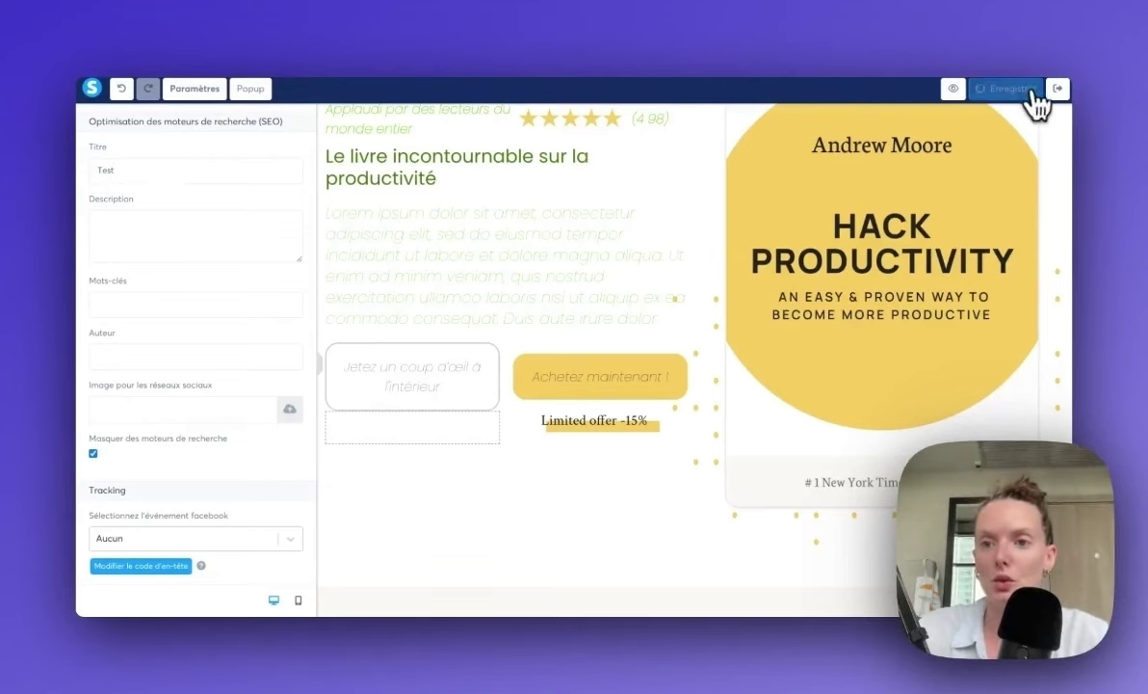
pyautogui.click(1057, 89)
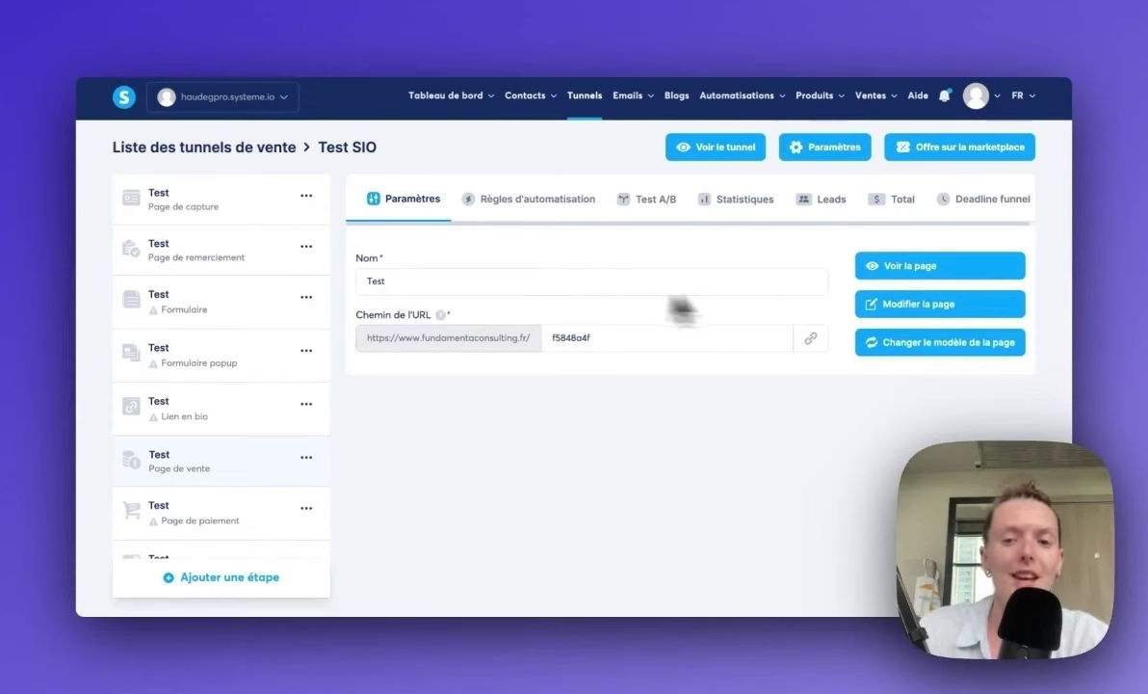
# Step: Reopen the sales page for editing and review the Facebook tracking event choices in its settings, keeping Aucun
pyautogui.click(894, 308)
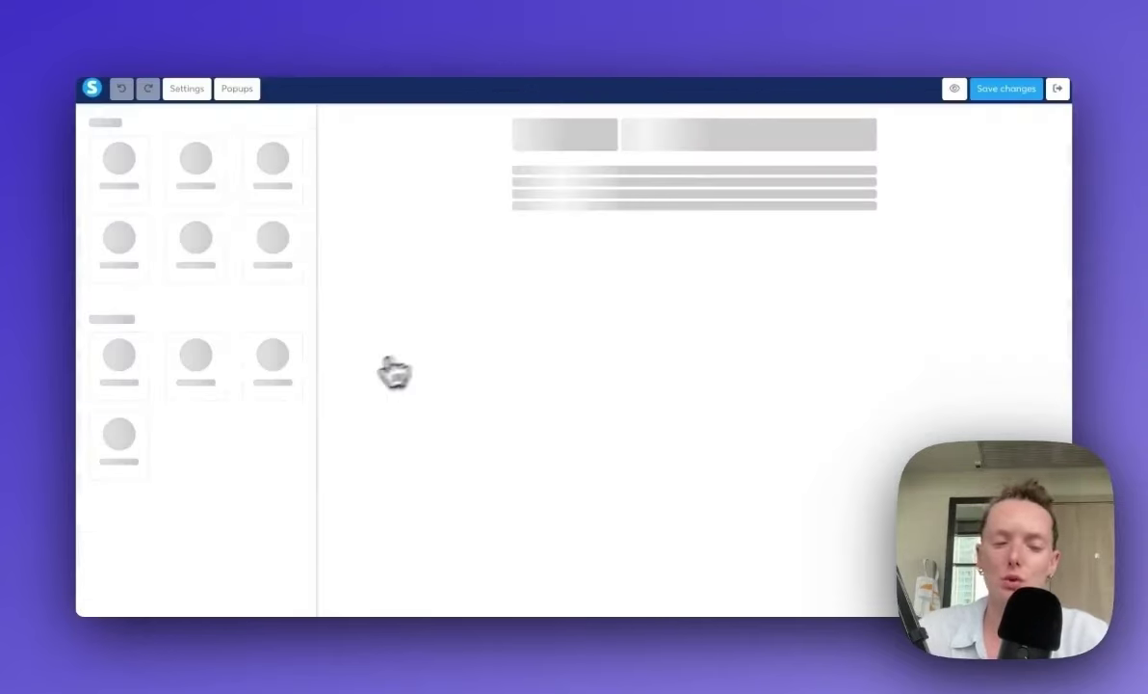
pyautogui.click(189, 90)
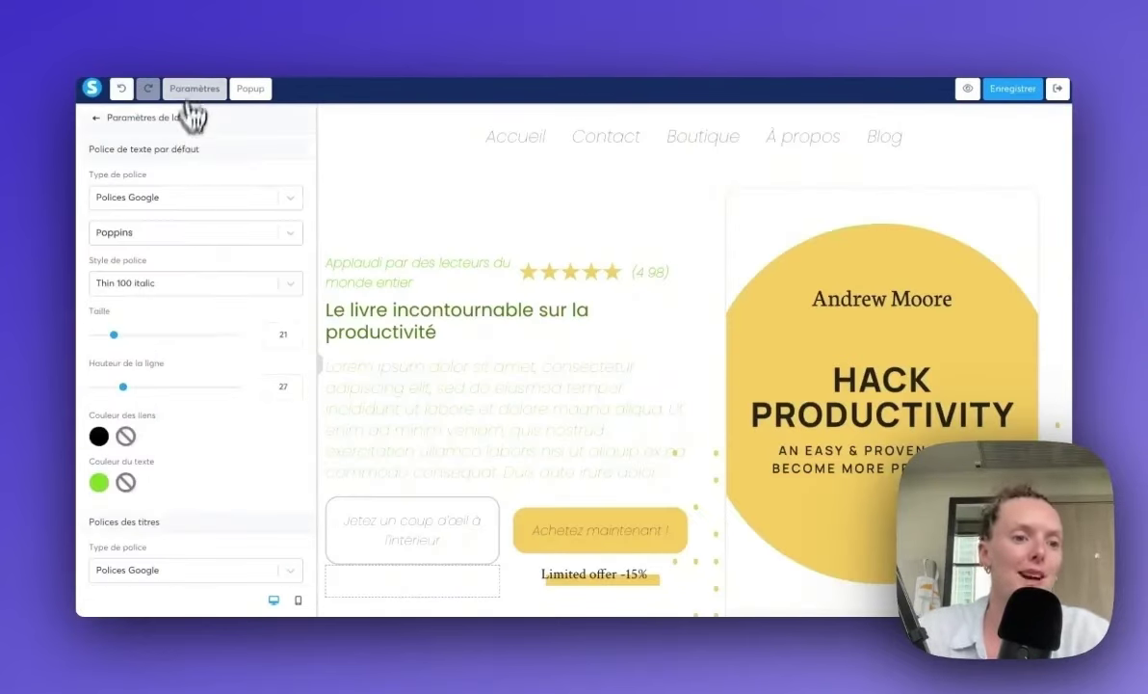
pyautogui.scroll(-10, 205, 321)
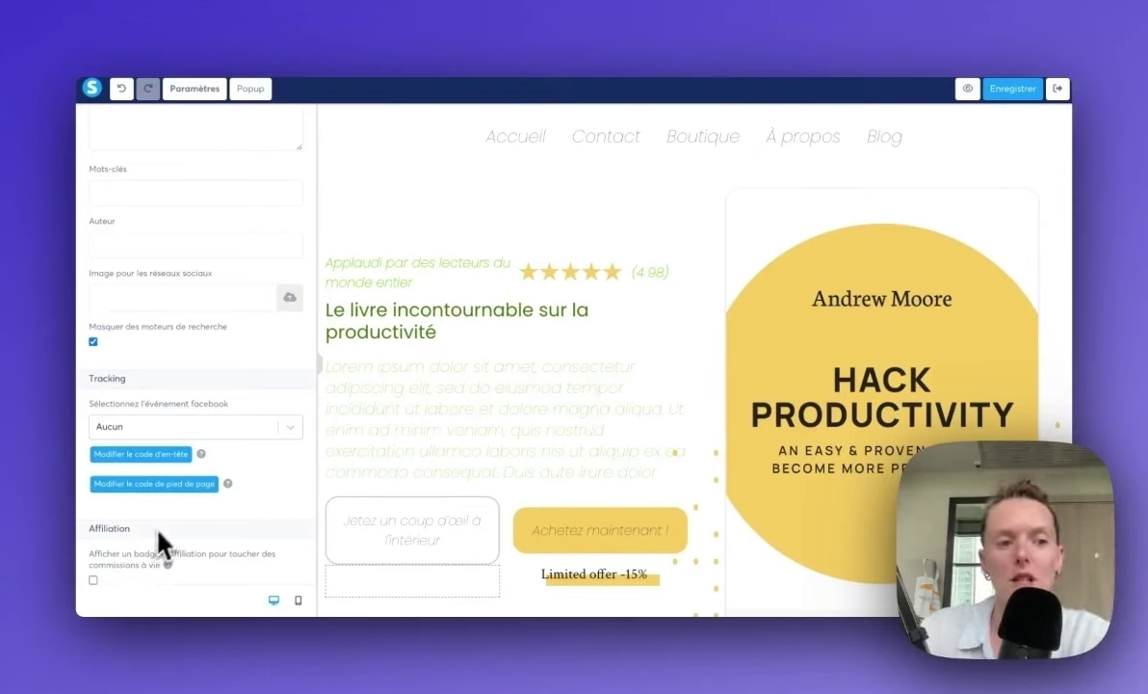
pyautogui.click(195, 429)
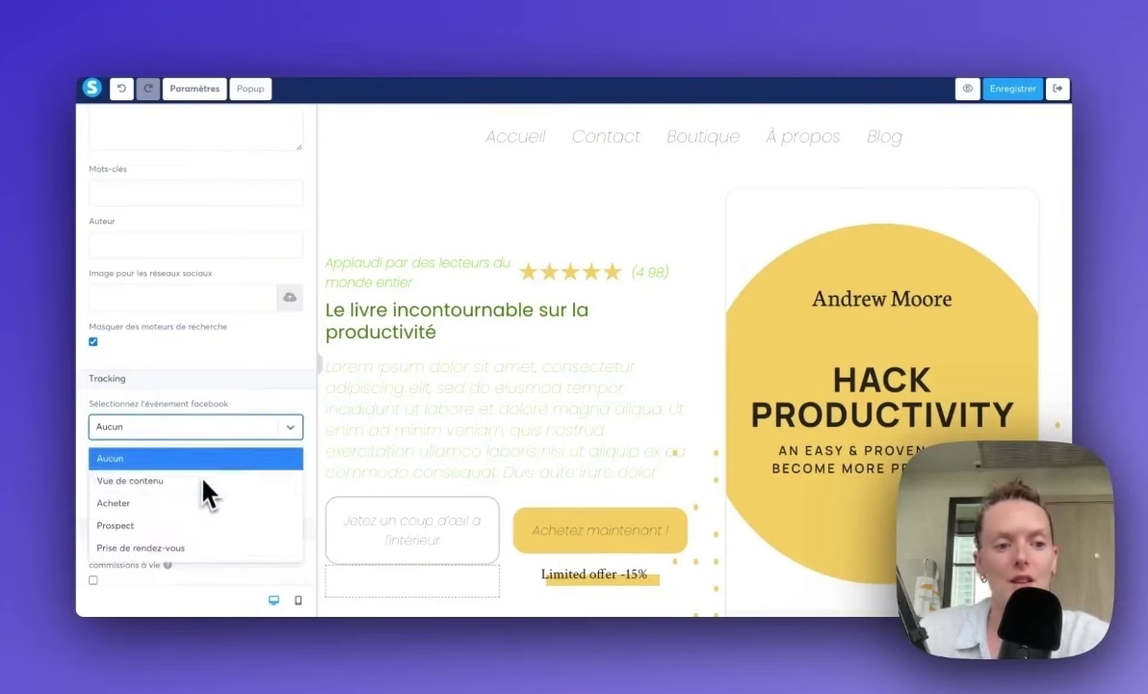
pyautogui.click(215, 411)
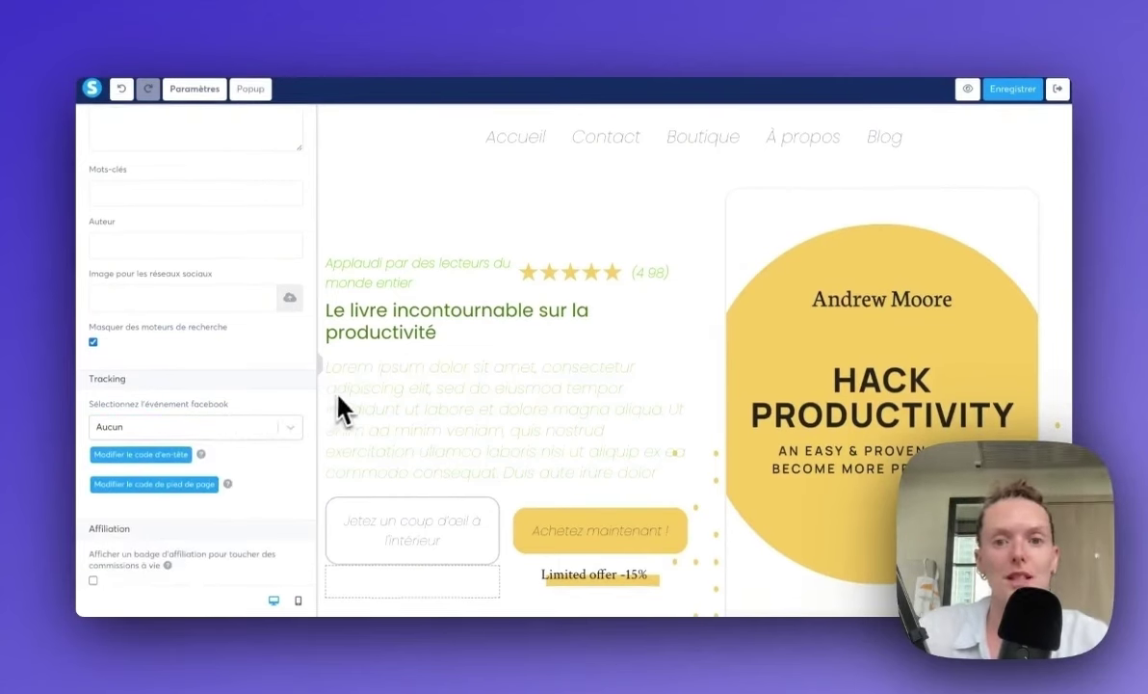
pyautogui.click(193, 89)
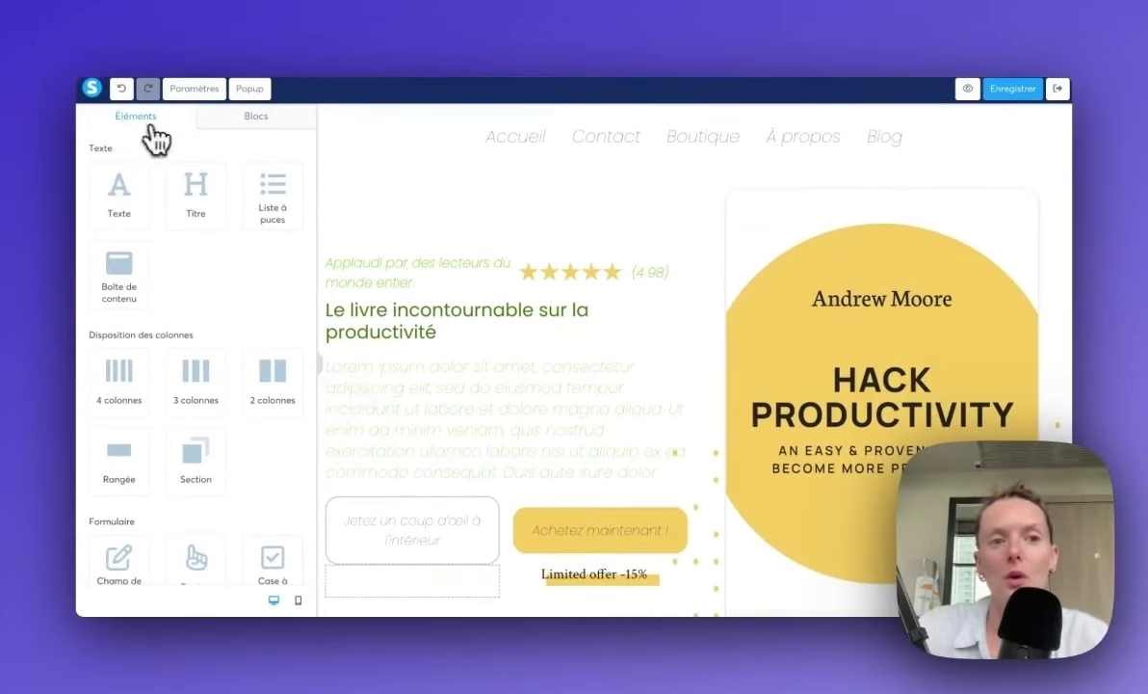
# Step: Add the master block "Toutes mes offres" below the footer at the end of the page
pyautogui.click(236, 118)
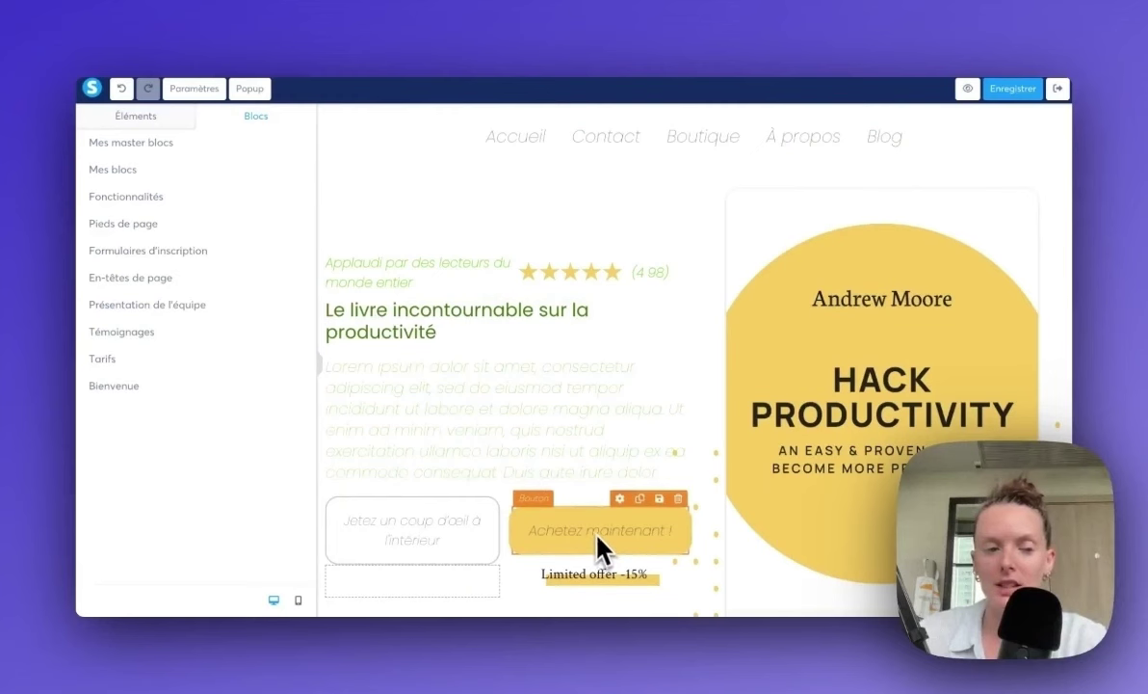
pyautogui.click(139, 147)
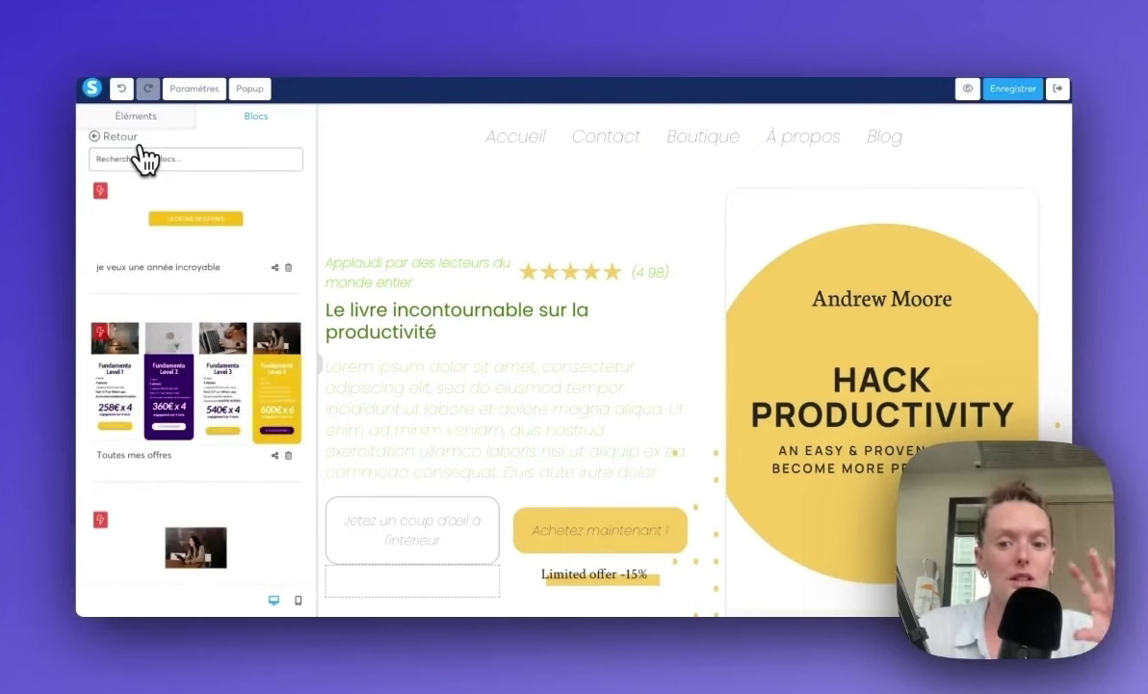
pyautogui.click(187, 393)
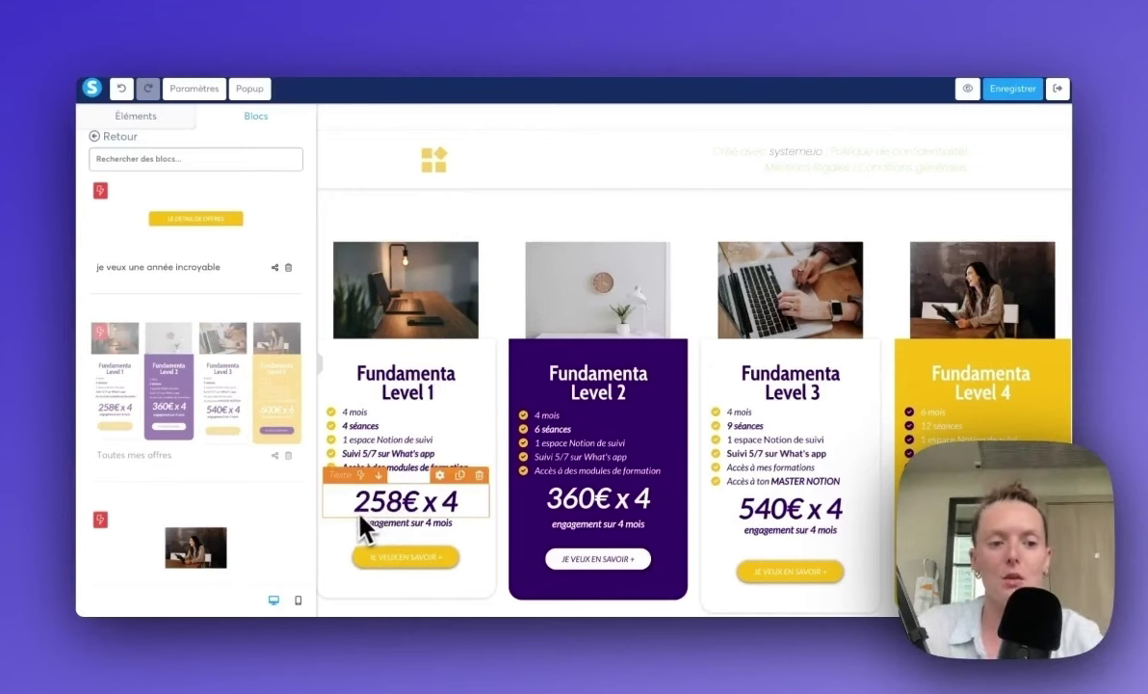
pyautogui.click(115, 141)
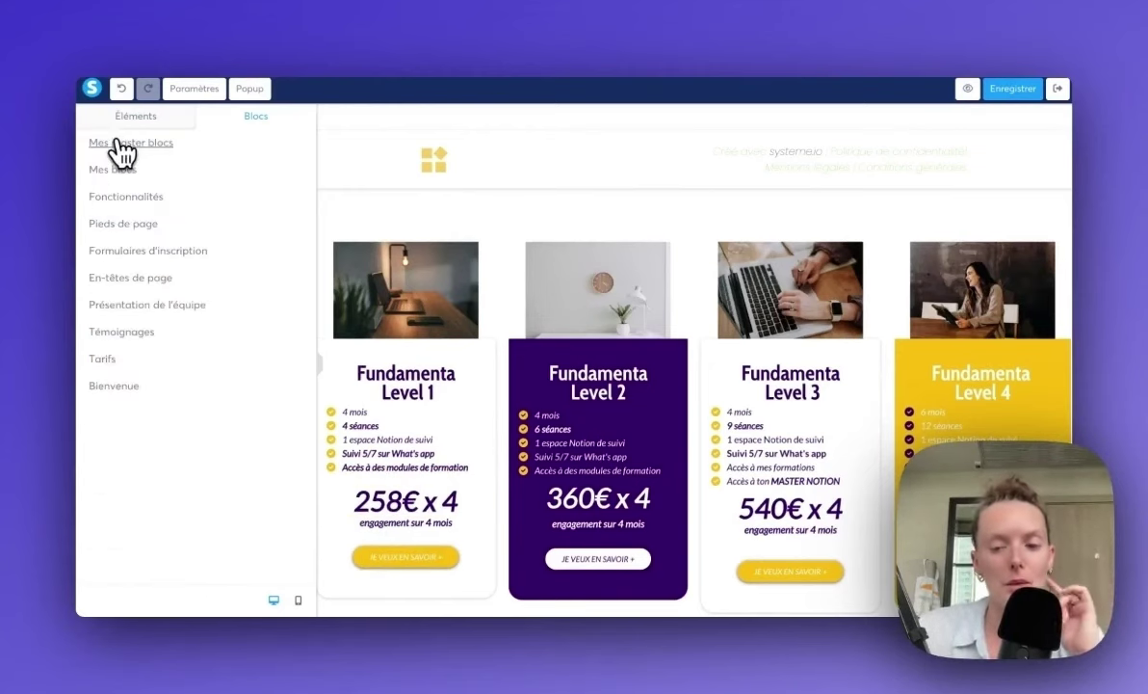
# Step: Insert the saved section with the Guide Fondations, CRM 2.0 and Calendrier éditorial cards below the "Maintenant disponible sur" section
pyautogui.scroll(-10, 404, 332)
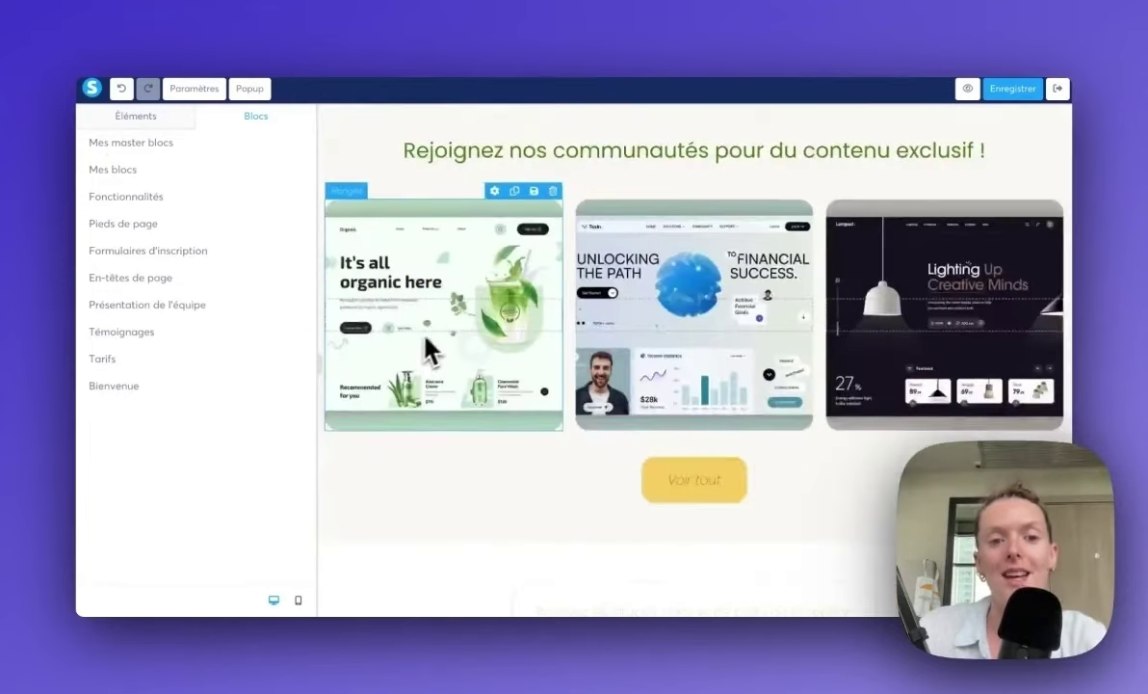
pyautogui.scroll(10, 429, 335)
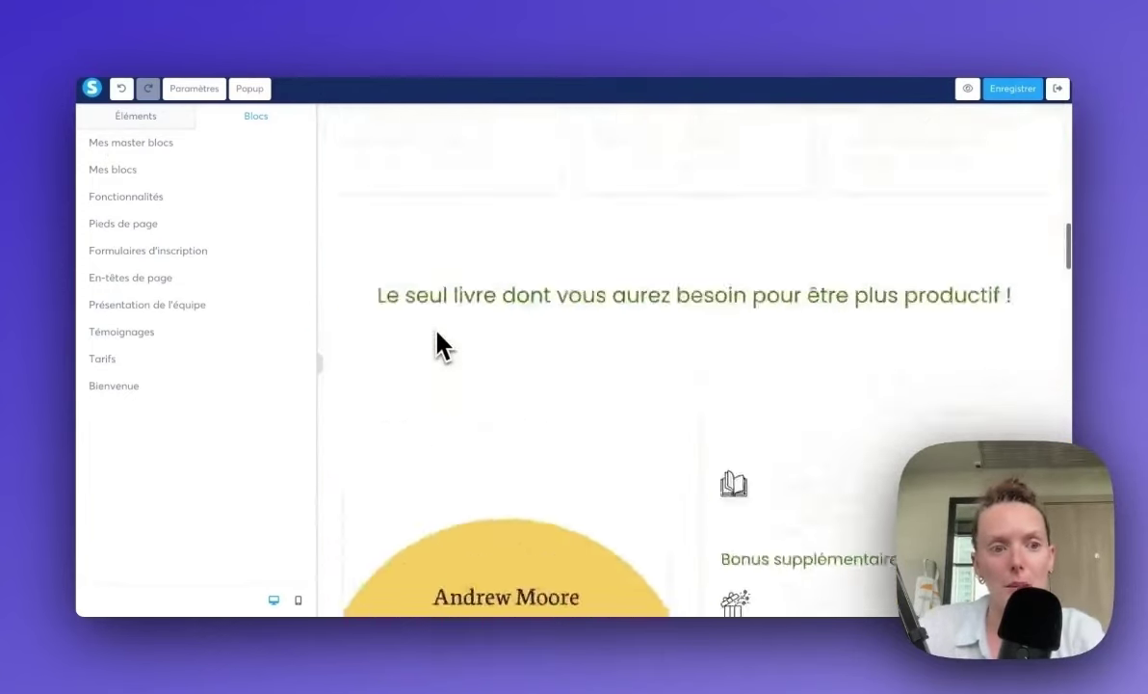
pyautogui.scroll(5, 436, 346)
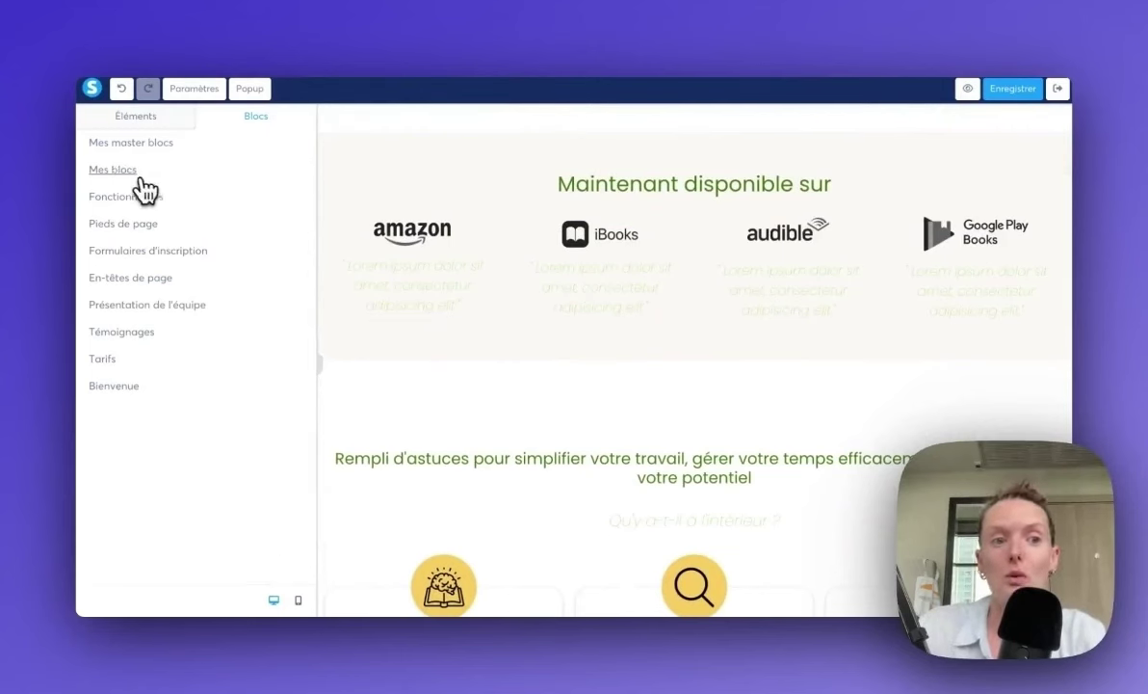
pyautogui.click(114, 169)
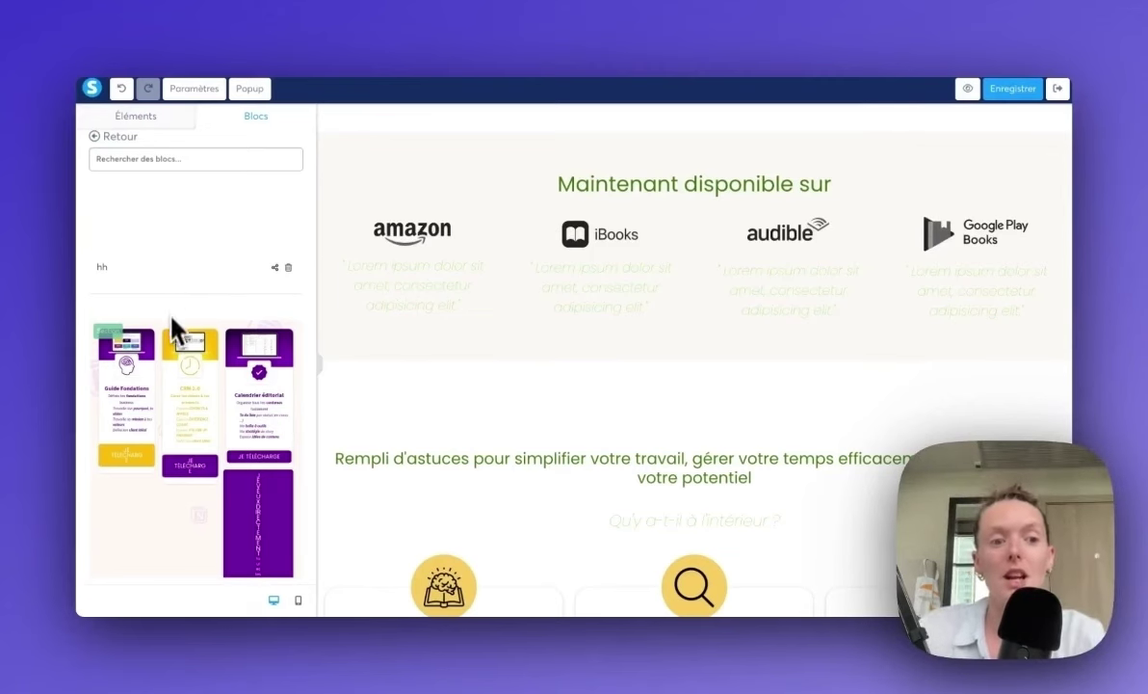
pyautogui.moveTo(139, 403); pyautogui.dragTo(472, 366)
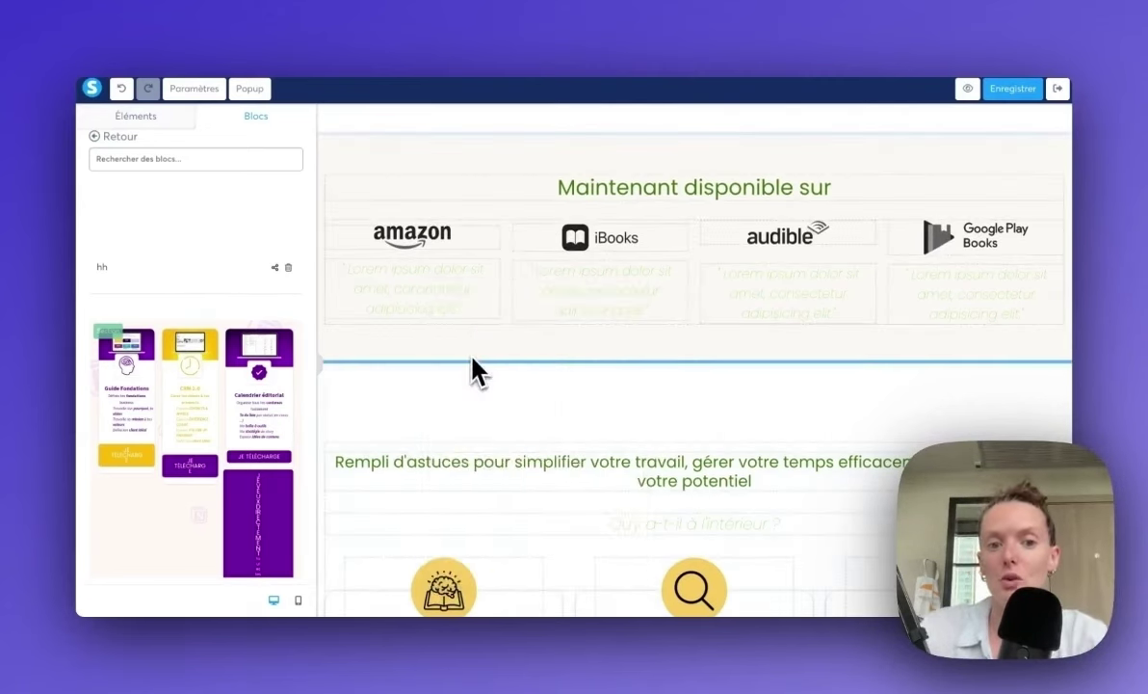
pyautogui.scroll(-3, 602, 389)
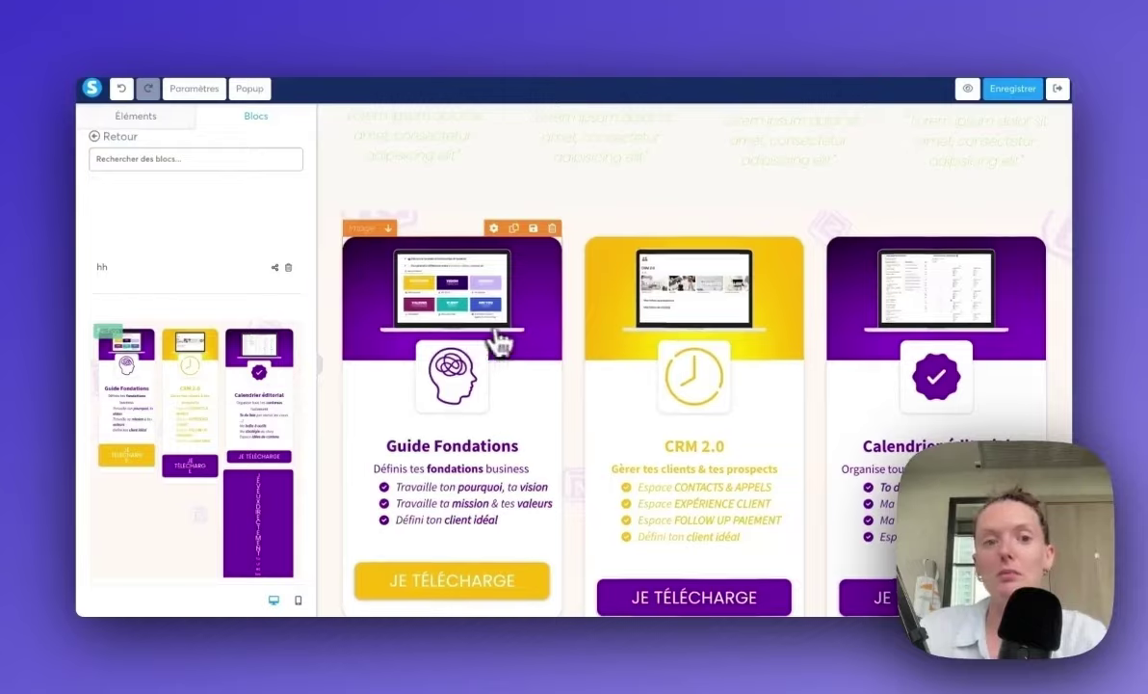
# Step: Start saving the navigation menu row as a reusable block, and cancel the block creation
pyautogui.scroll(15, 503, 339)
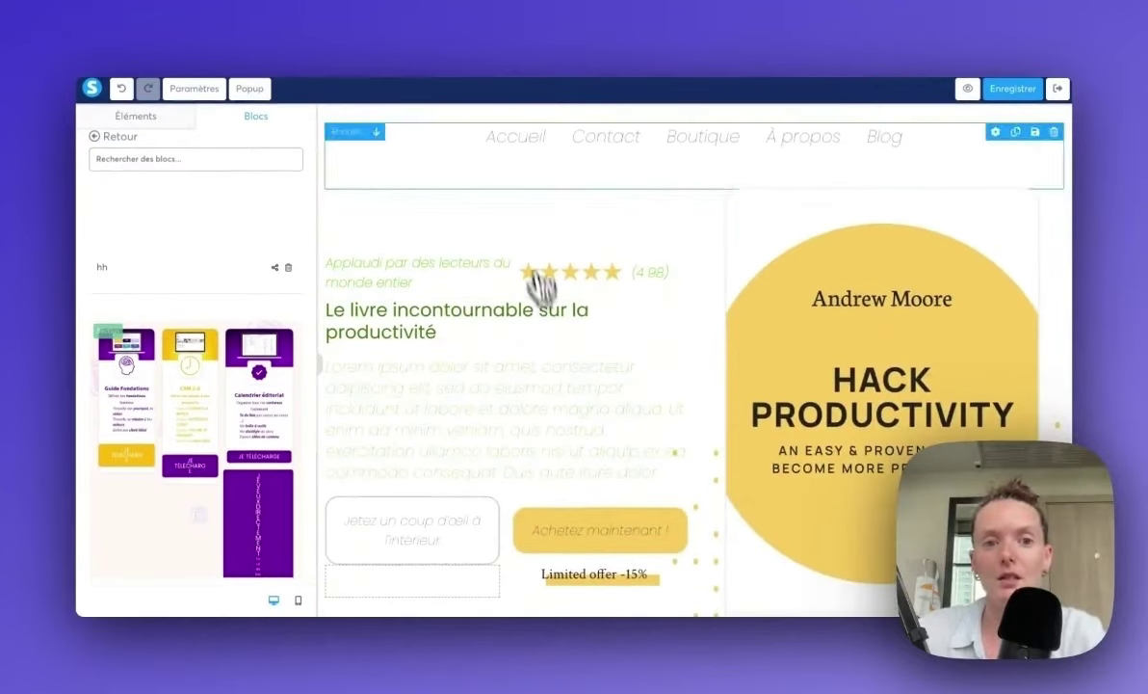
pyautogui.click(452, 130)
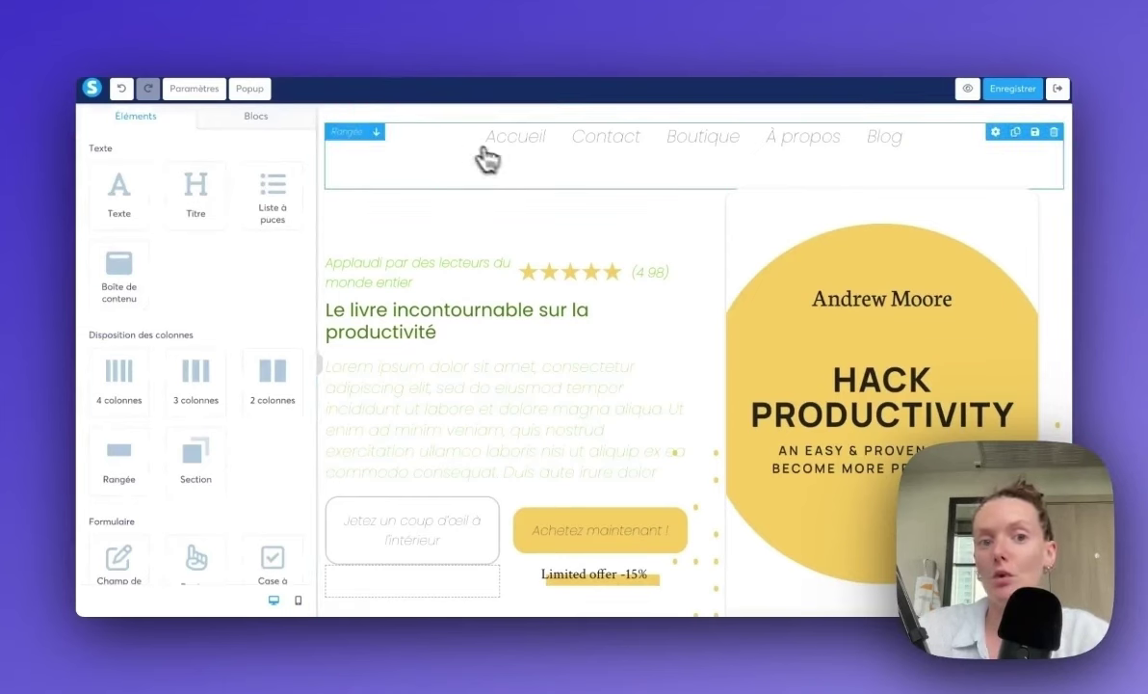
pyautogui.click(466, 173)
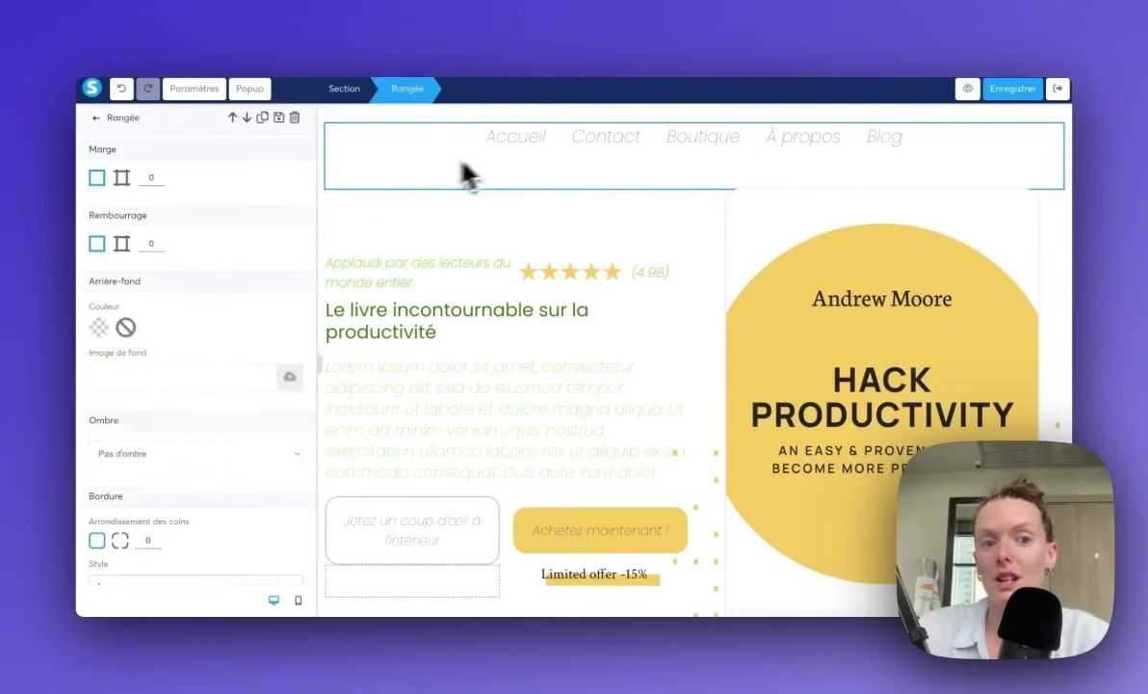
pyautogui.click(278, 117)
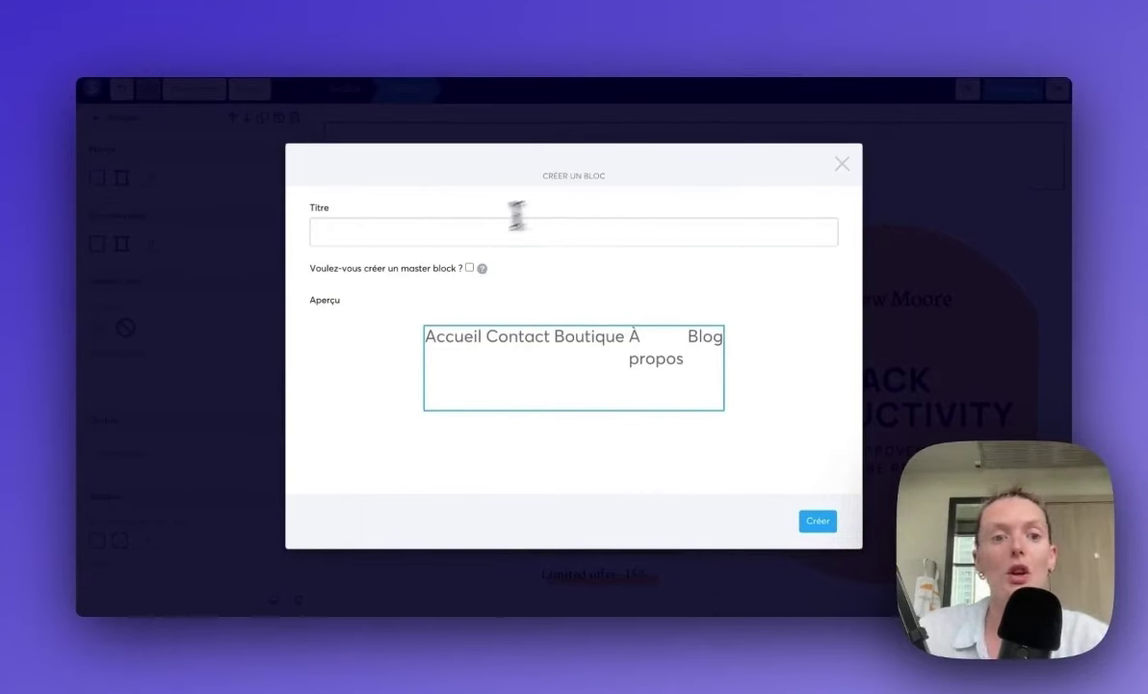
pyautogui.click(458, 232)
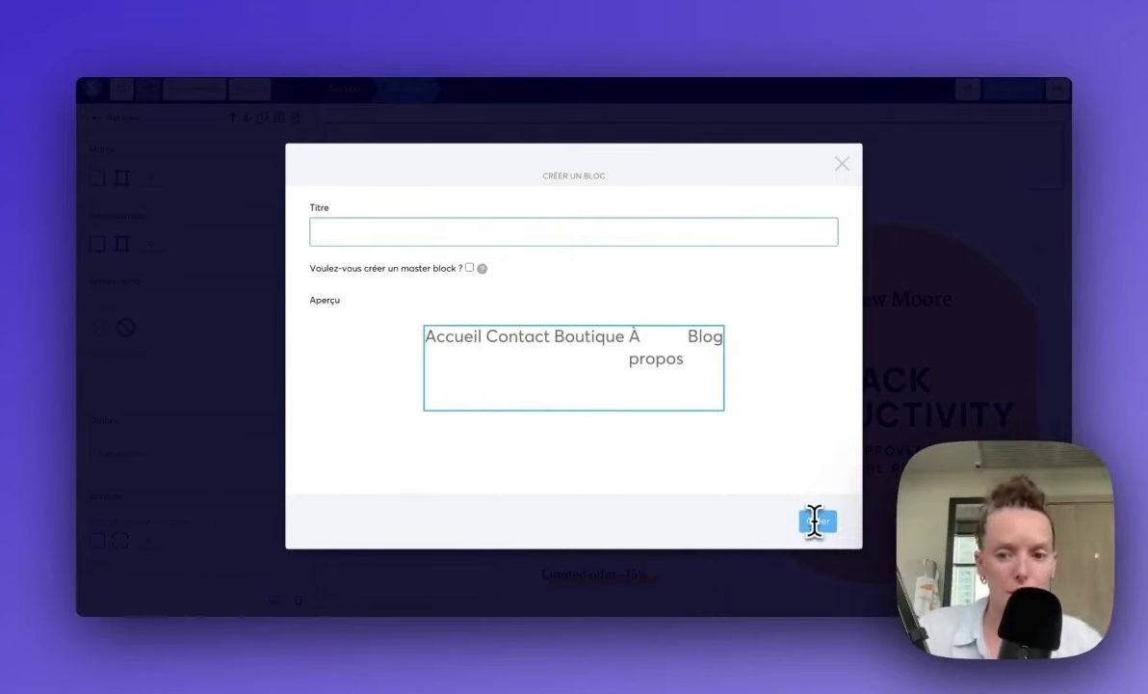
pyautogui.click(843, 165)
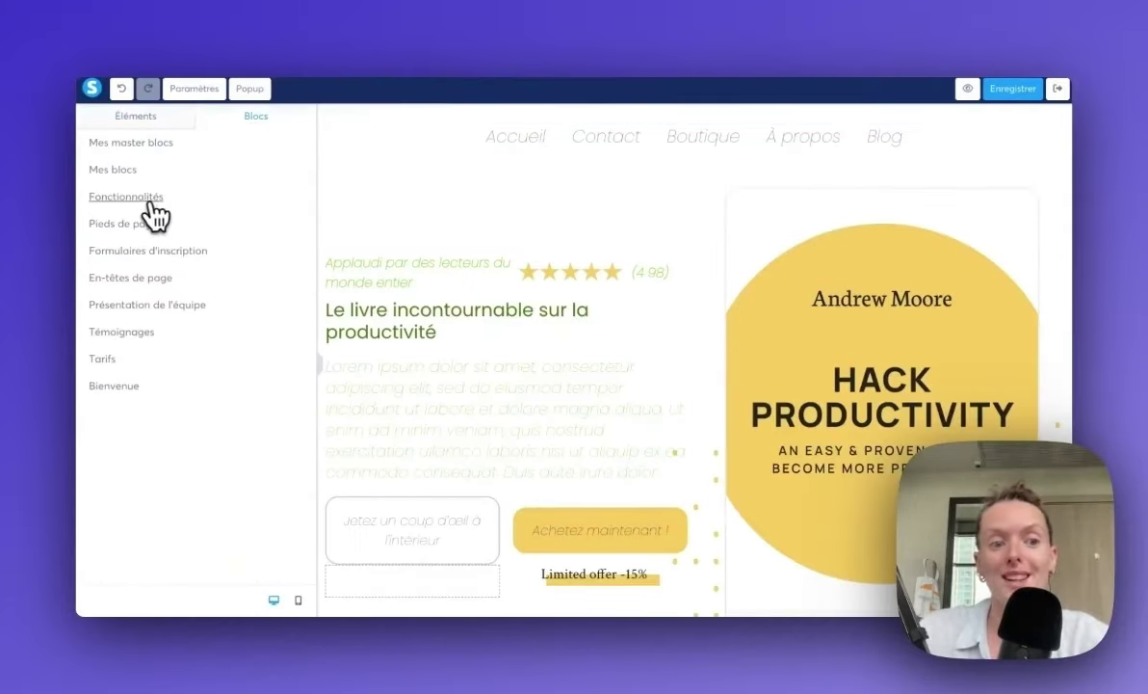
# Step: Add the three-column "CE QUE VOUS OBTENEZ" features section and the "Logo à gauche, menu & texte à droite" footer below the offers
pyautogui.click(143, 197)
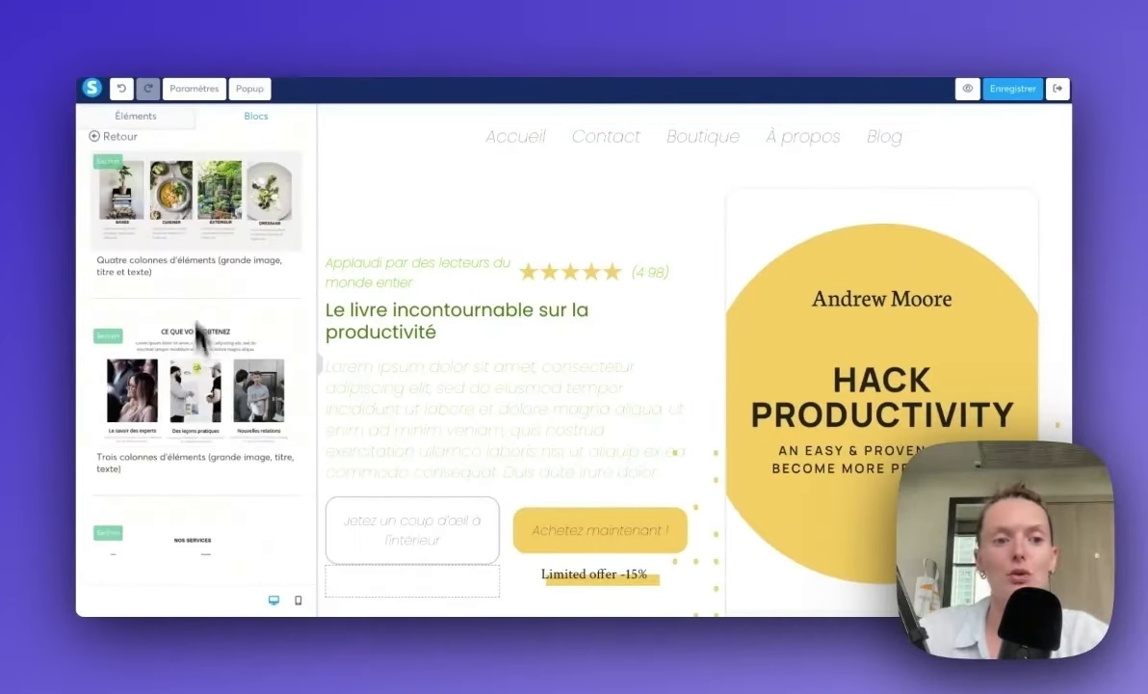
pyautogui.moveTo(191, 351); pyautogui.dragTo(420, 332)
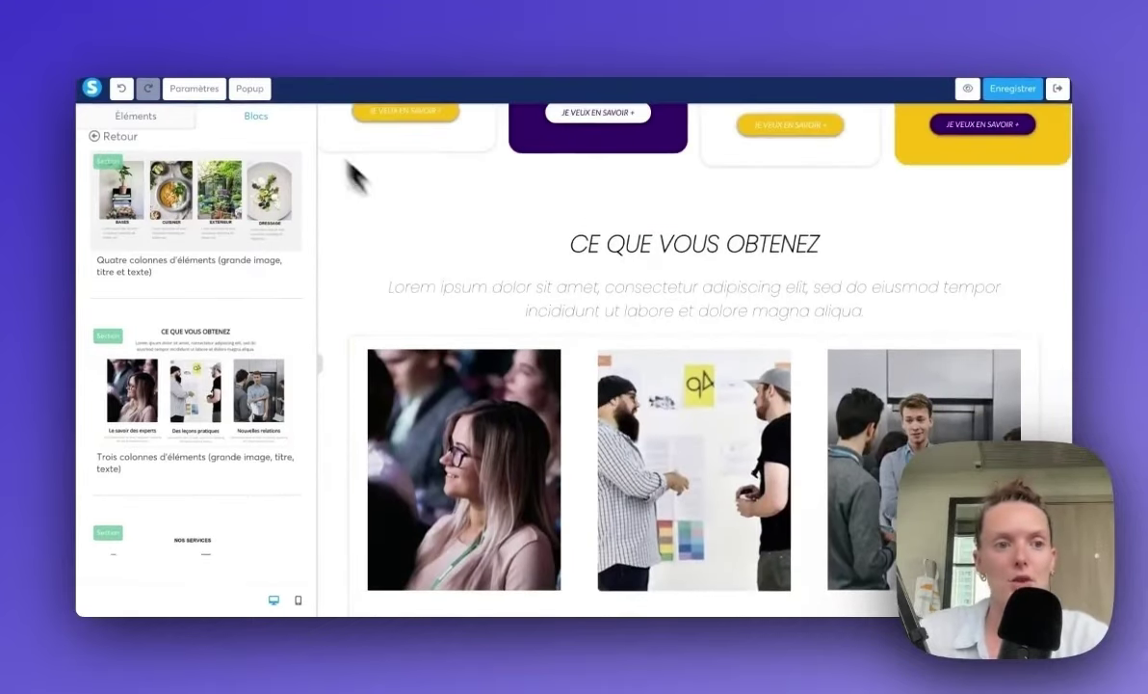
pyautogui.click(133, 141)
pyautogui.click(149, 223)
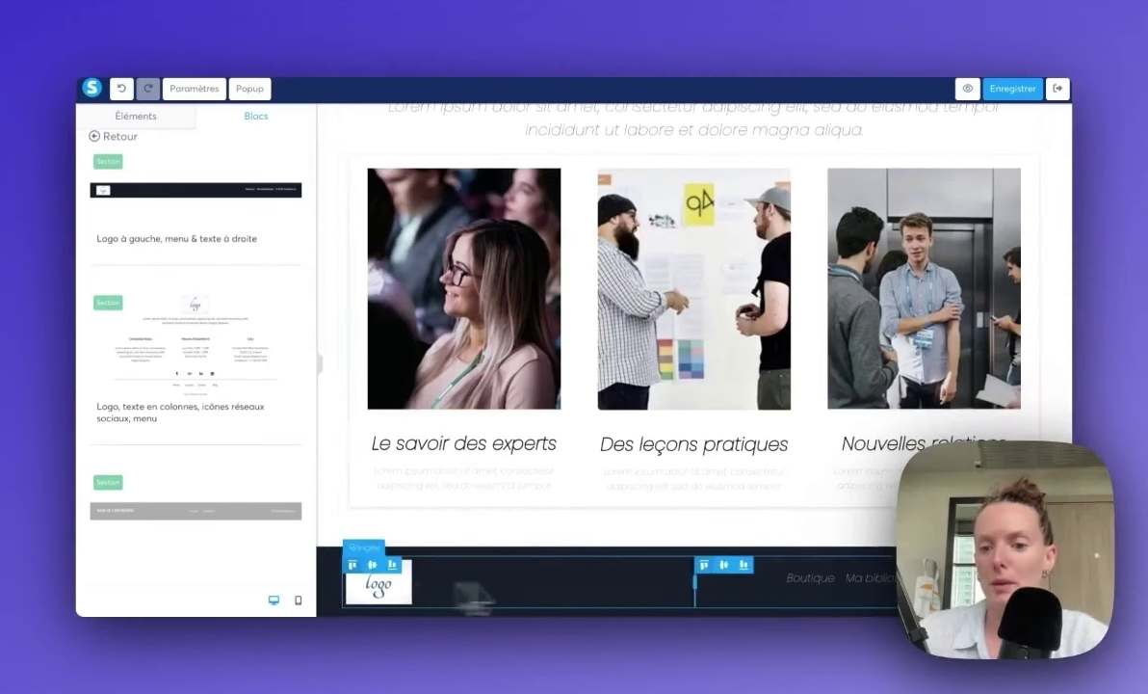
pyautogui.click(128, 138)
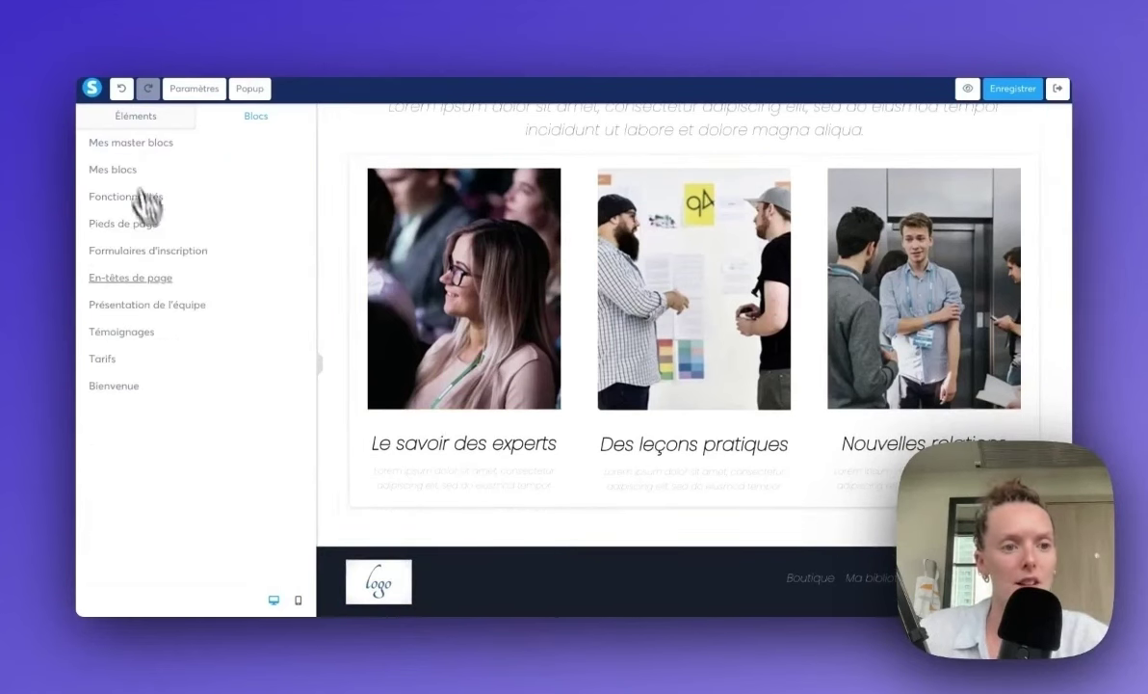
# Step: Look through the ready-made signup form and page header blocks
pyautogui.click(159, 256)
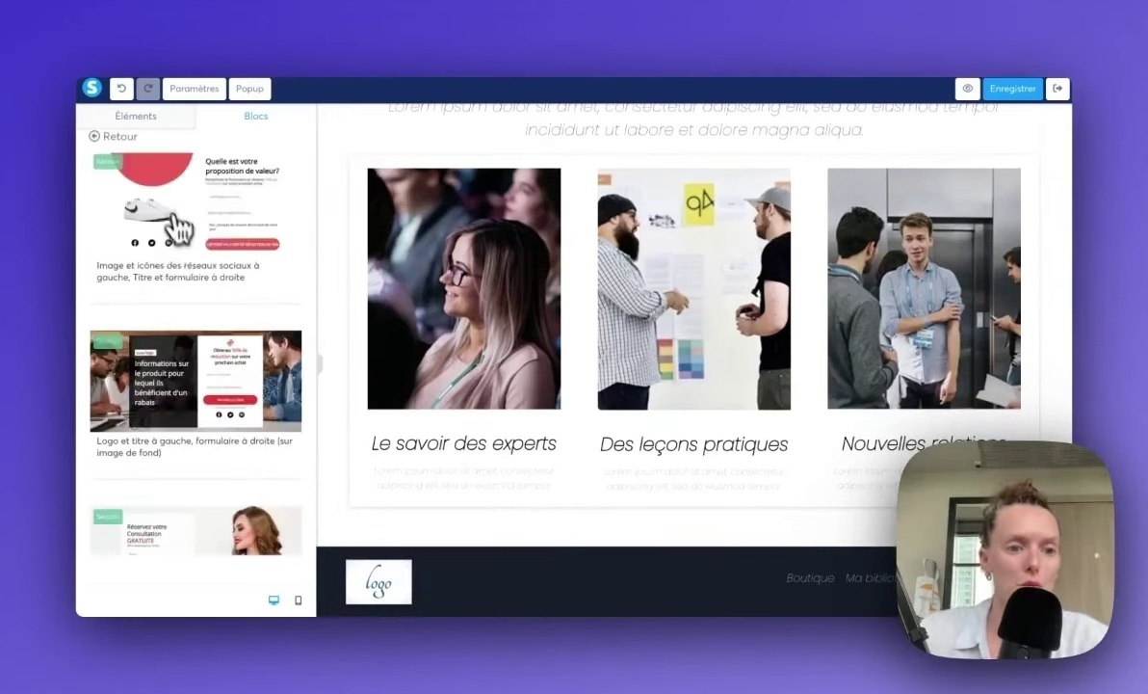
pyautogui.click(120, 138)
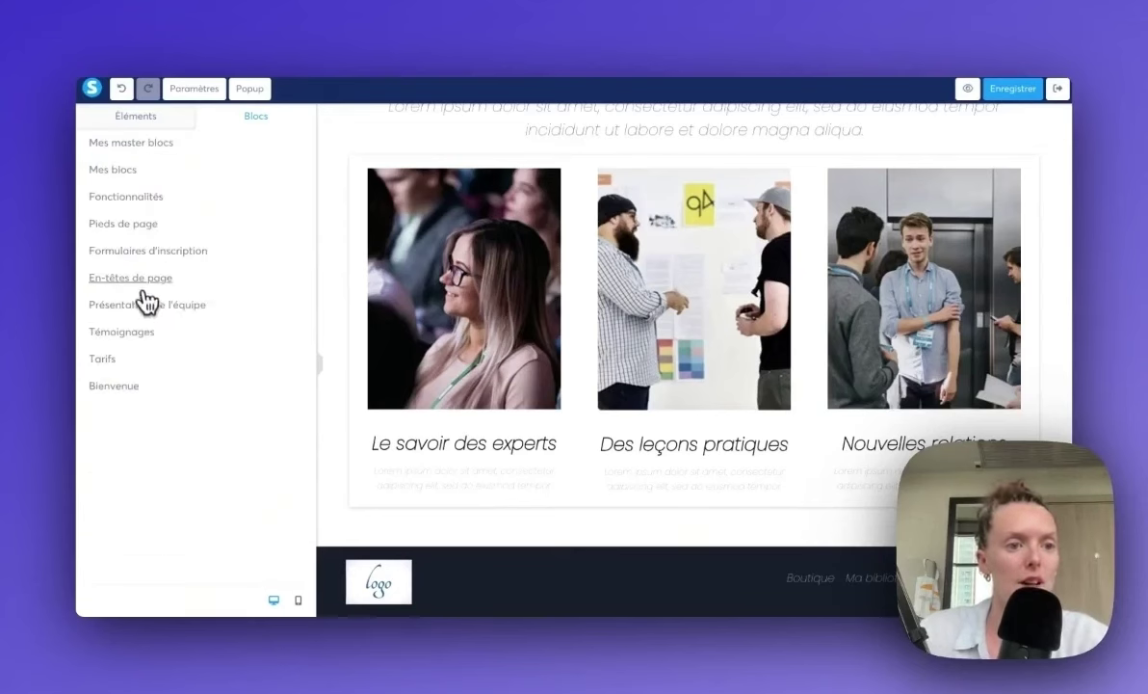
pyautogui.click(143, 279)
pyautogui.click(123, 139)
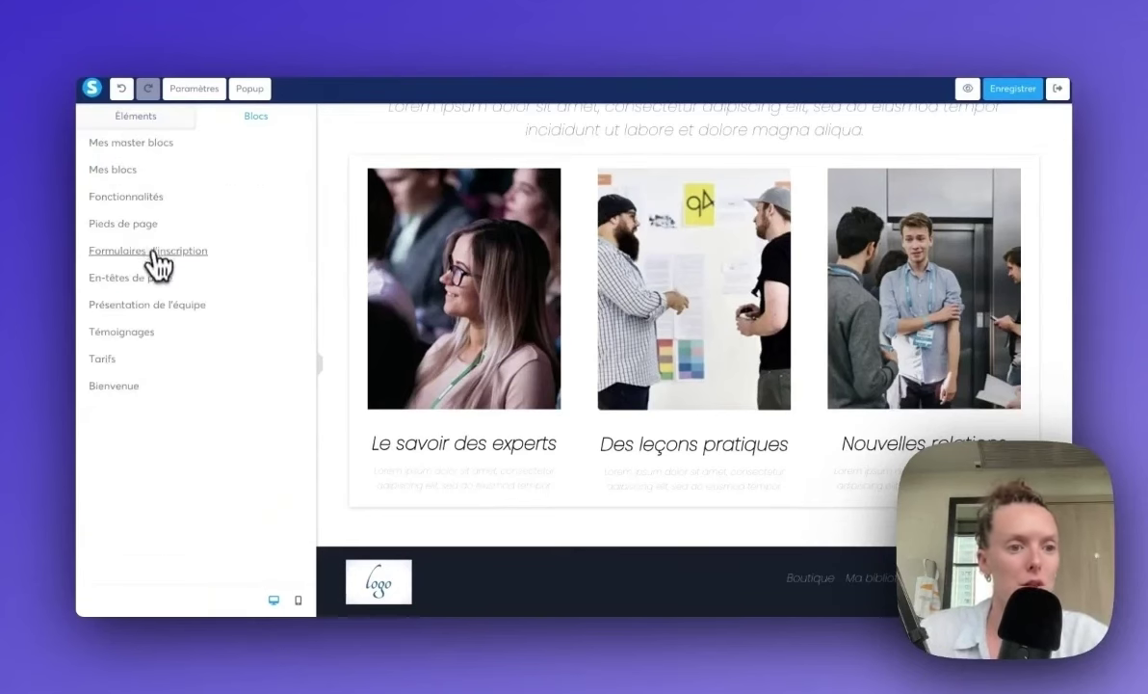
# Step: Look through the ready-made team presentation and pricing blocks, and return to the list of page elements
pyautogui.click(157, 304)
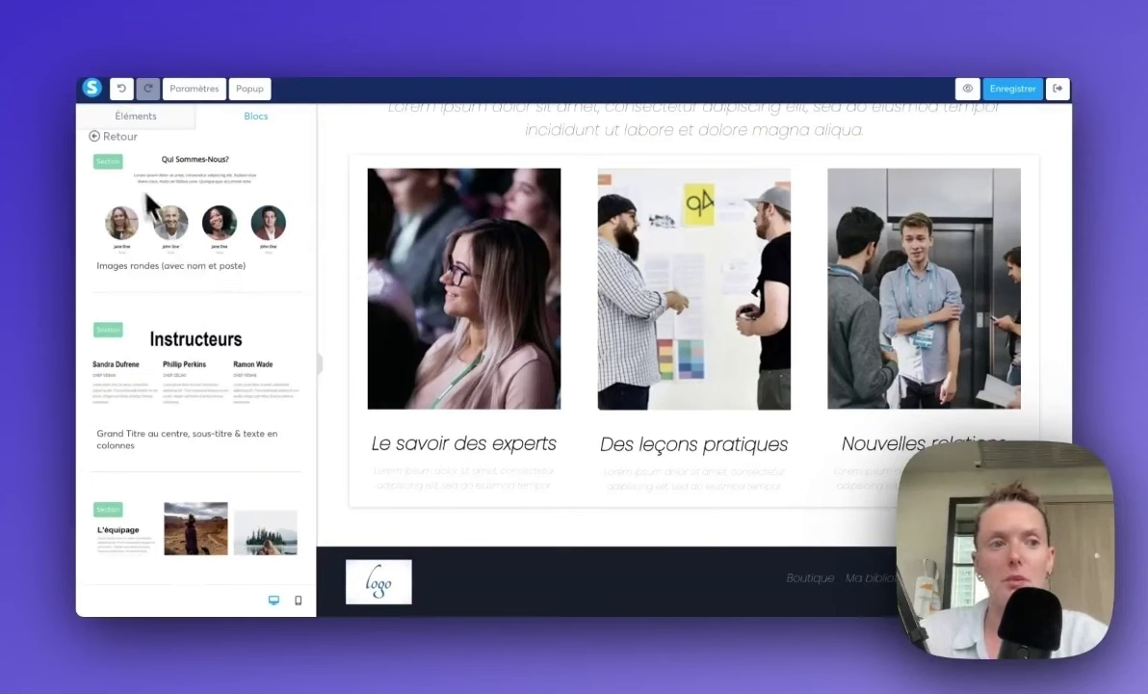
pyautogui.click(120, 137)
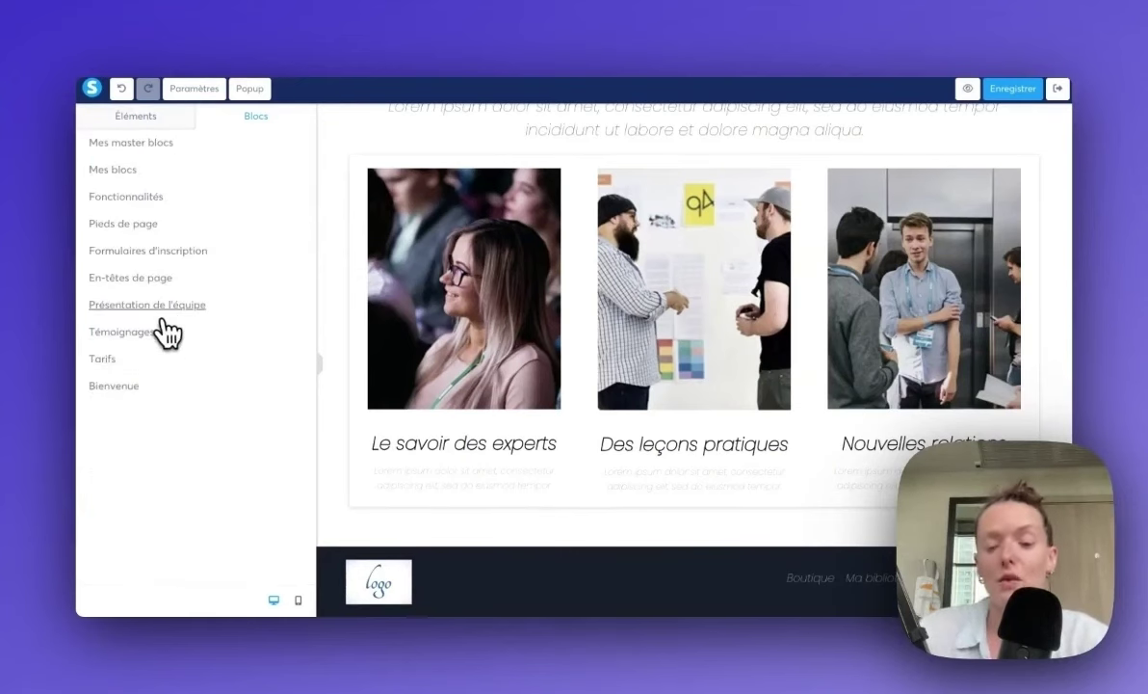
pyautogui.click(108, 360)
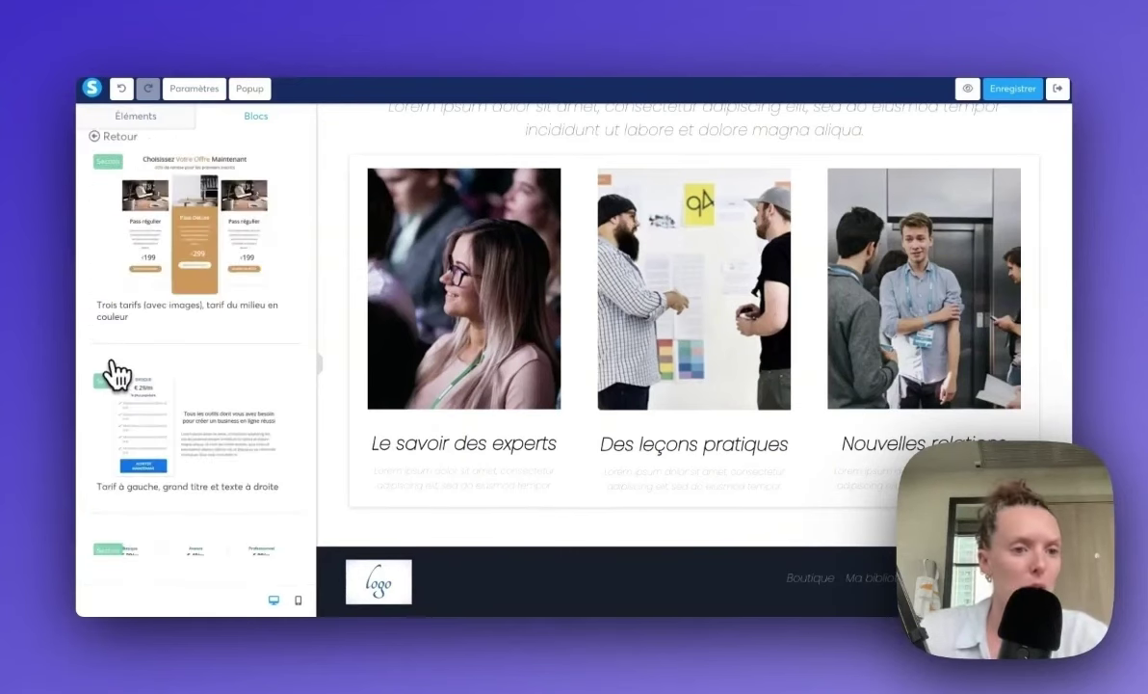
pyautogui.scroll(5, 556, 371)
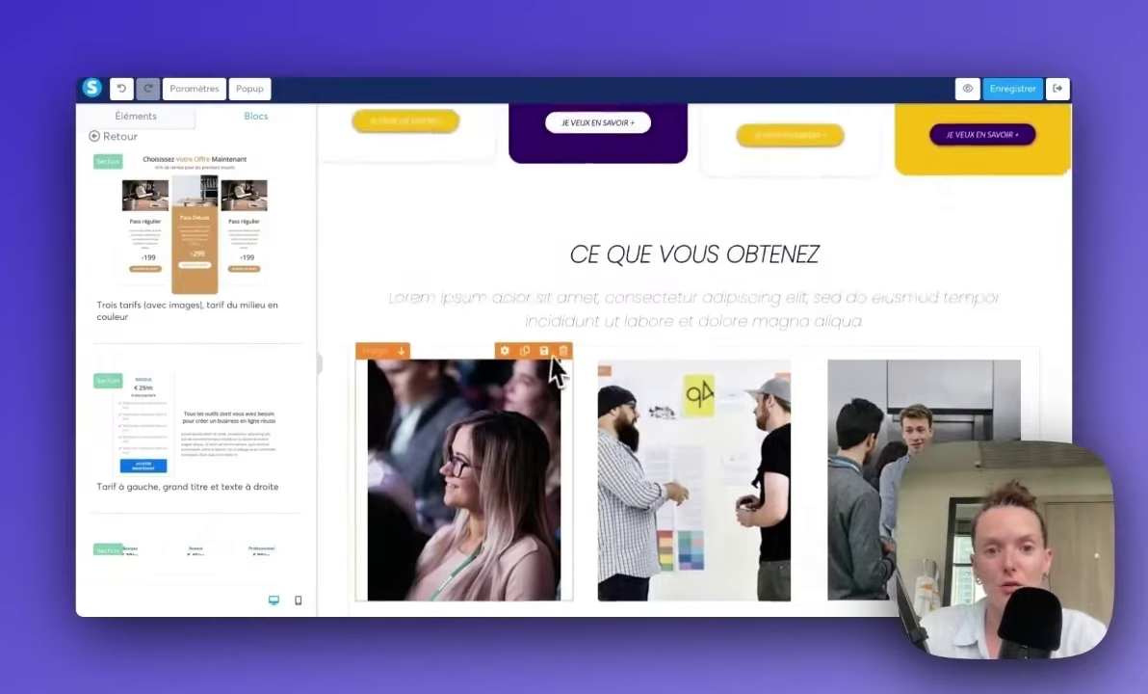
pyautogui.scroll(1, 559, 371)
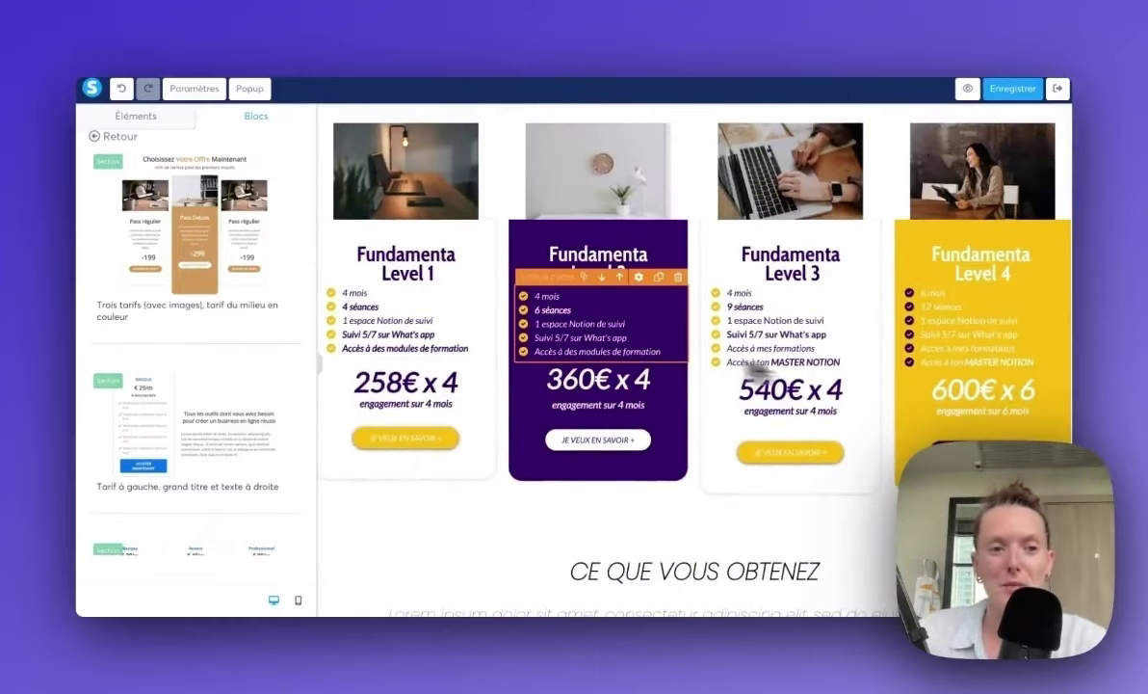
pyautogui.scroll(-10, 162, 334)
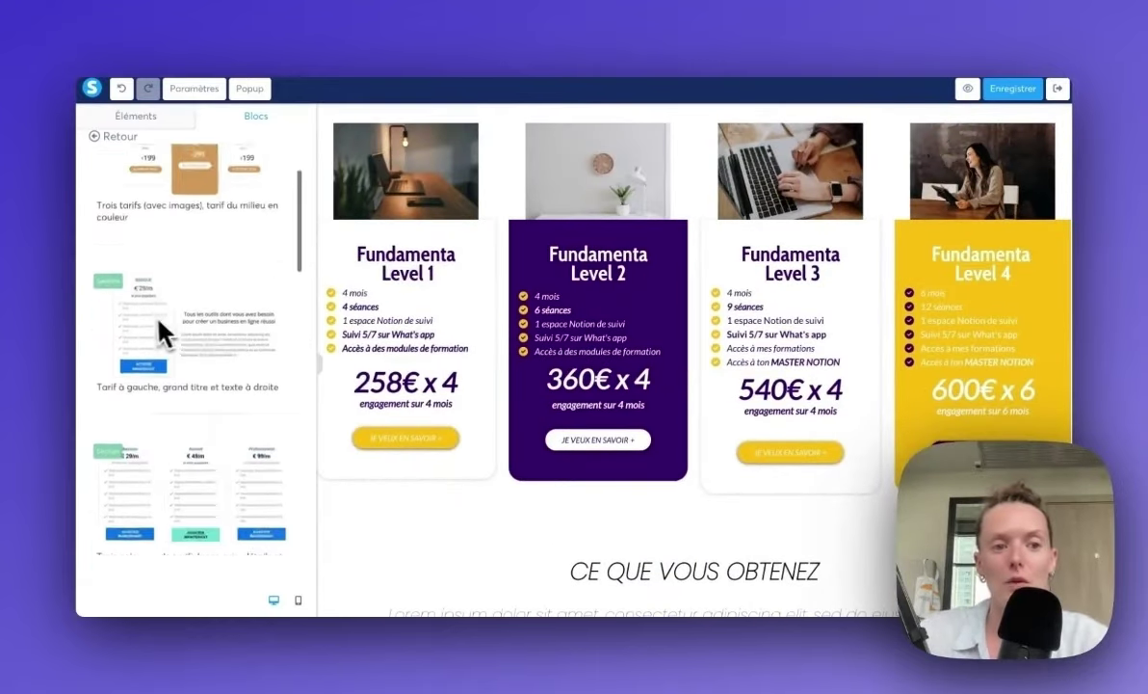
pyautogui.scroll(-6, 152, 323)
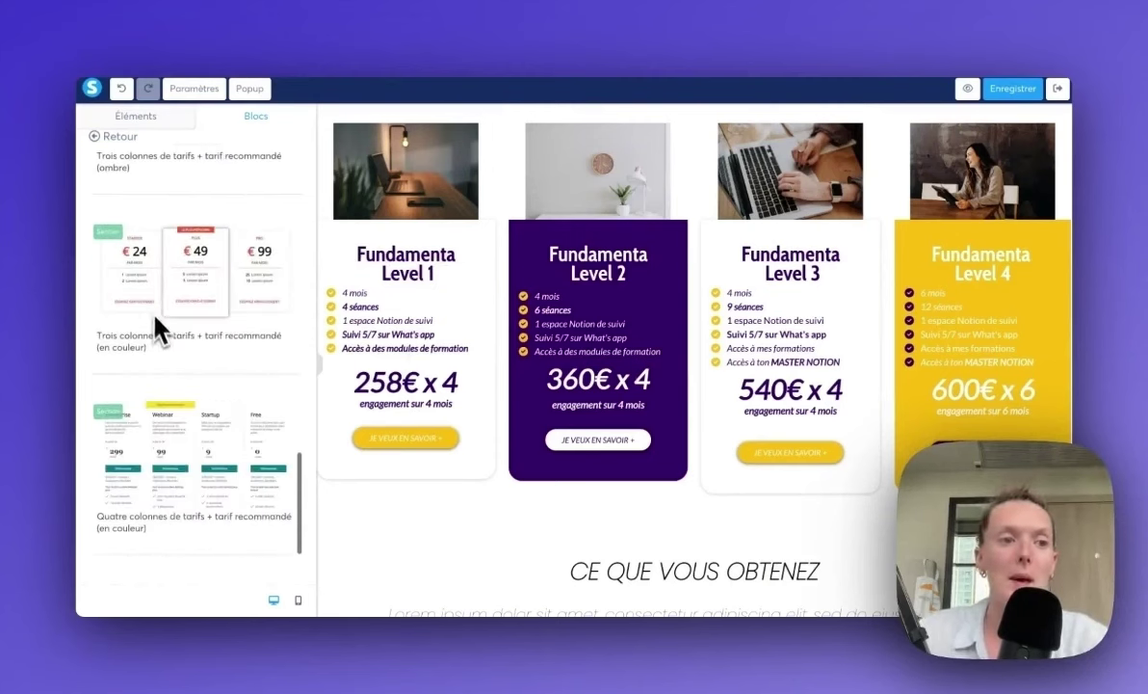
pyautogui.click(114, 137)
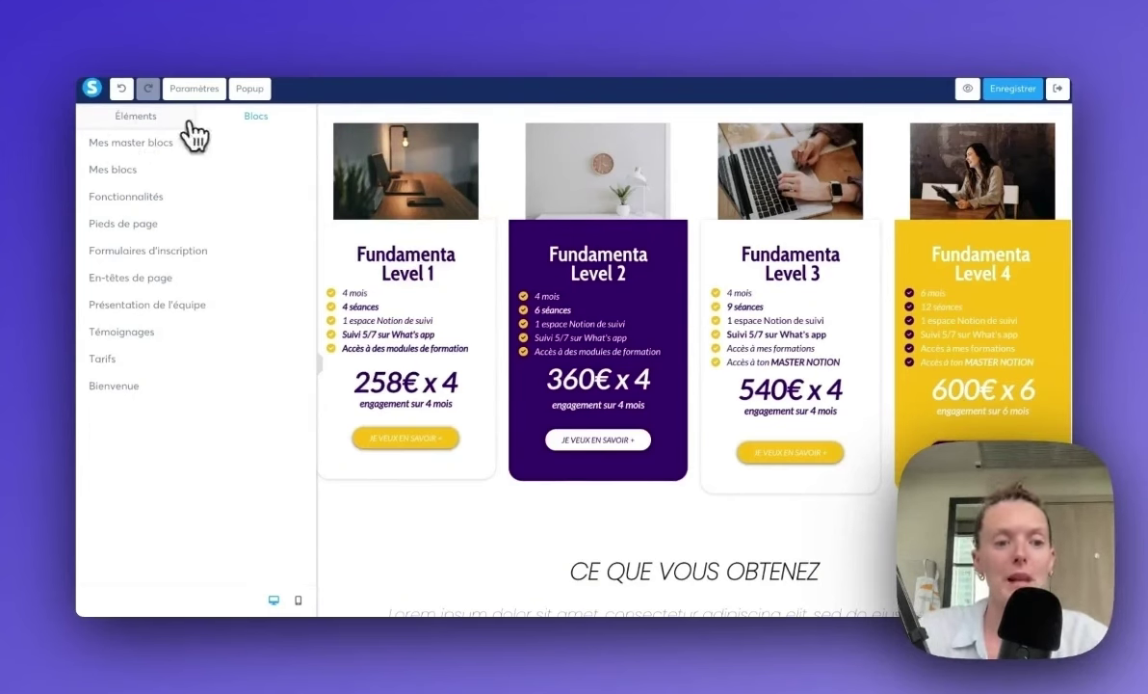
pyautogui.click(135, 117)
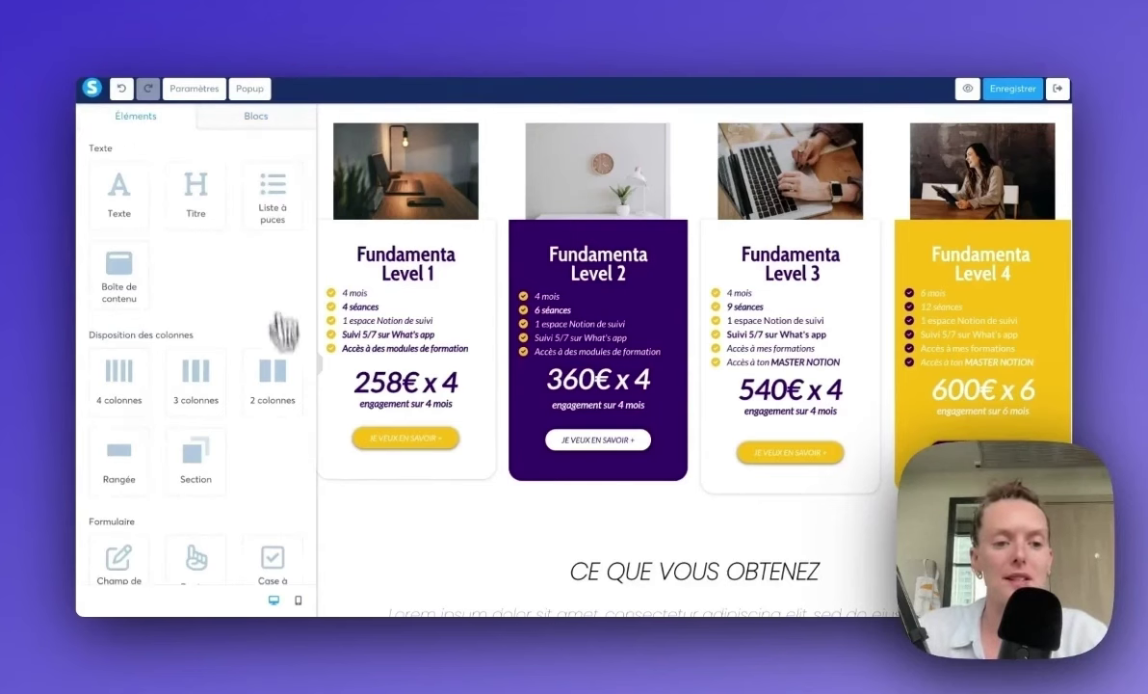
# Step: Examine the page's mobile layout from the hero section through the chapter list, and return to the desktop layout
pyautogui.click(300, 601)
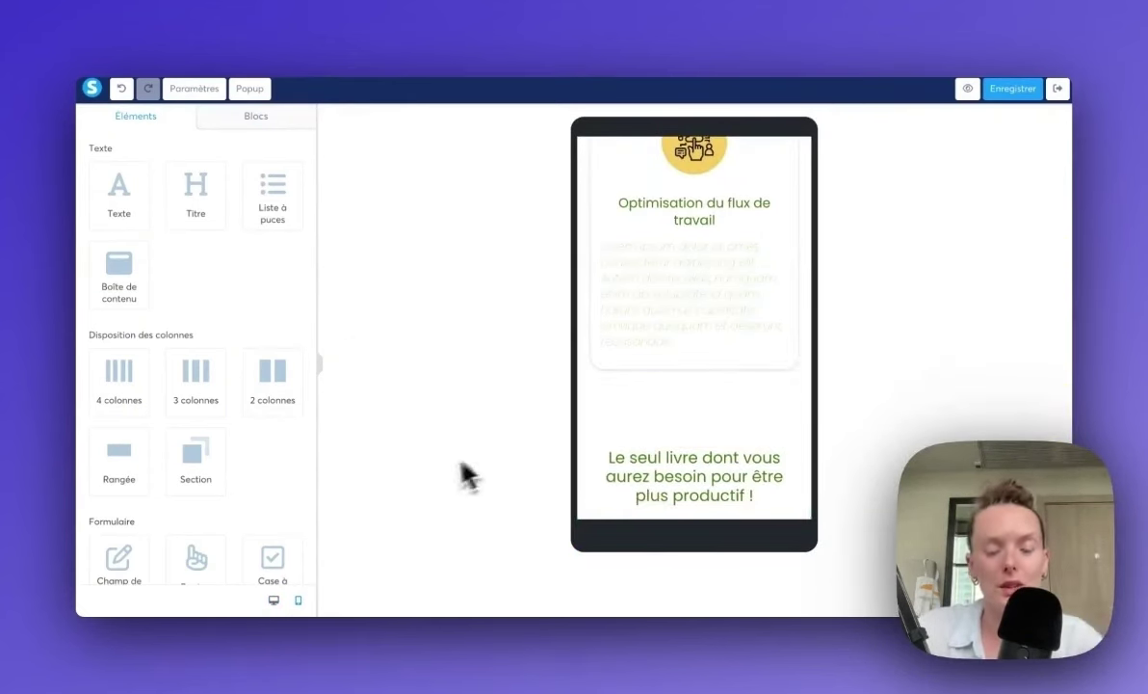
pyautogui.scroll(-10, 704, 394)
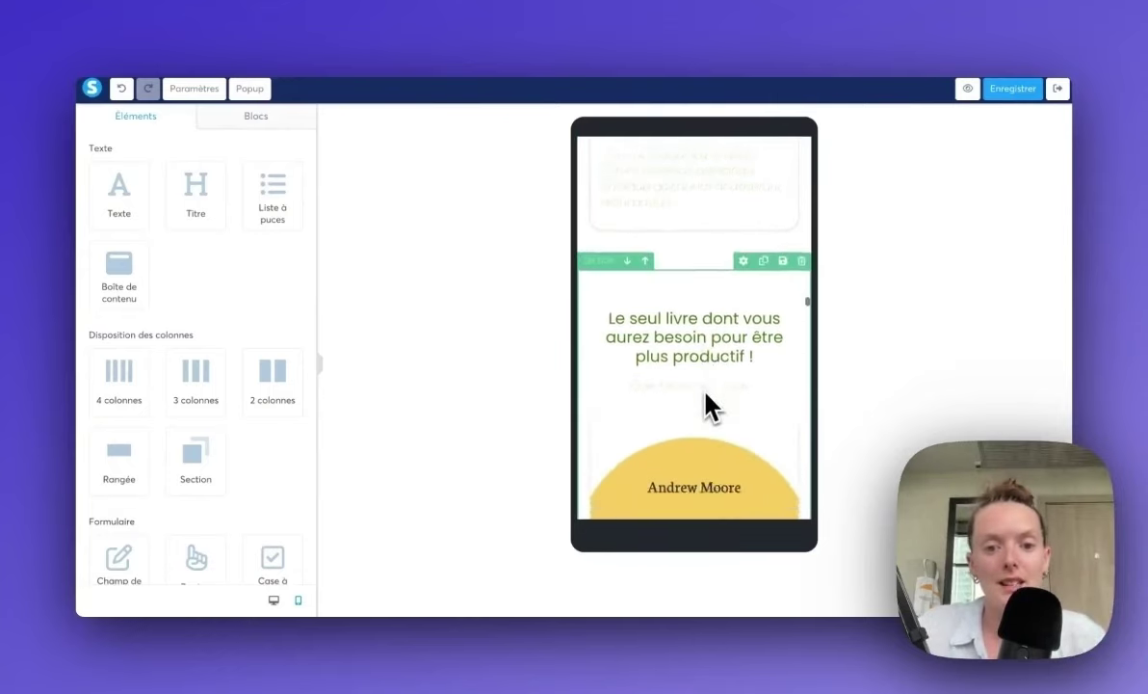
pyautogui.scroll(-15, 706, 404)
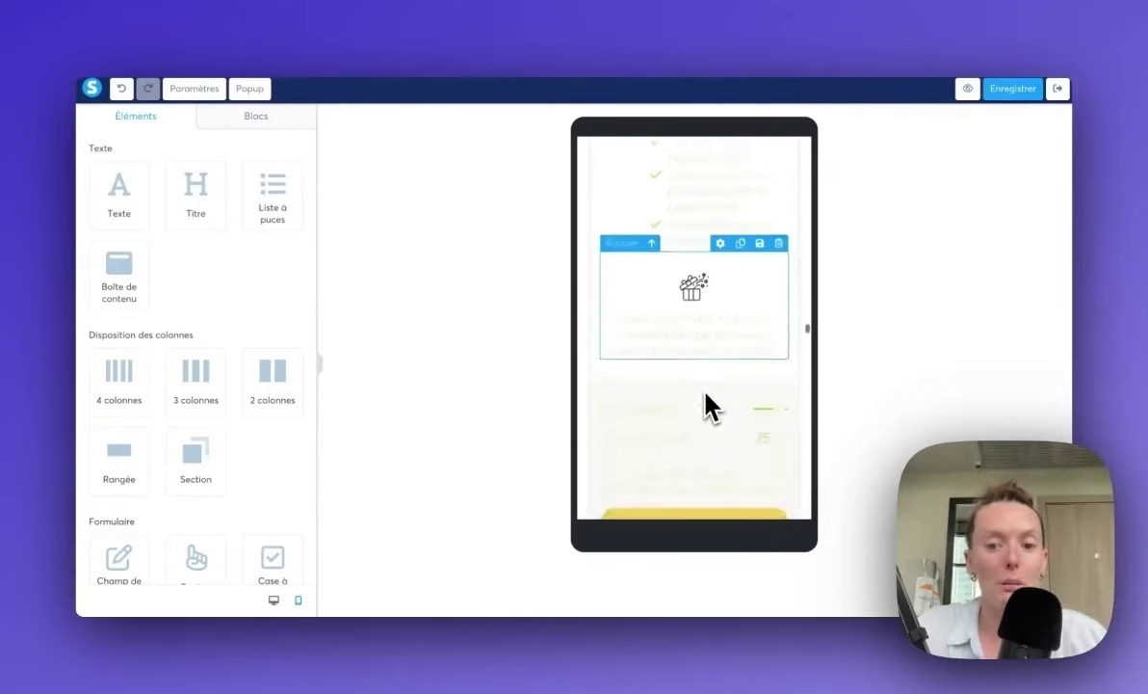
pyautogui.scroll(-15, 706, 405)
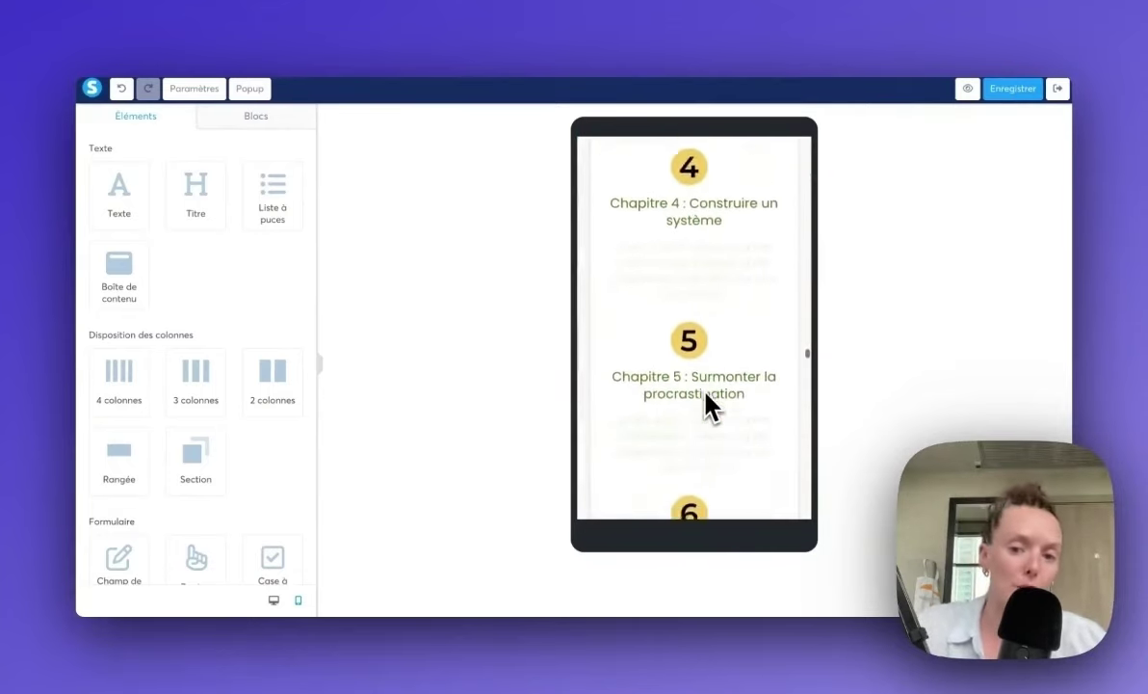
pyautogui.scroll(-3, 674, 424)
pyautogui.scroll(20, 612, 442)
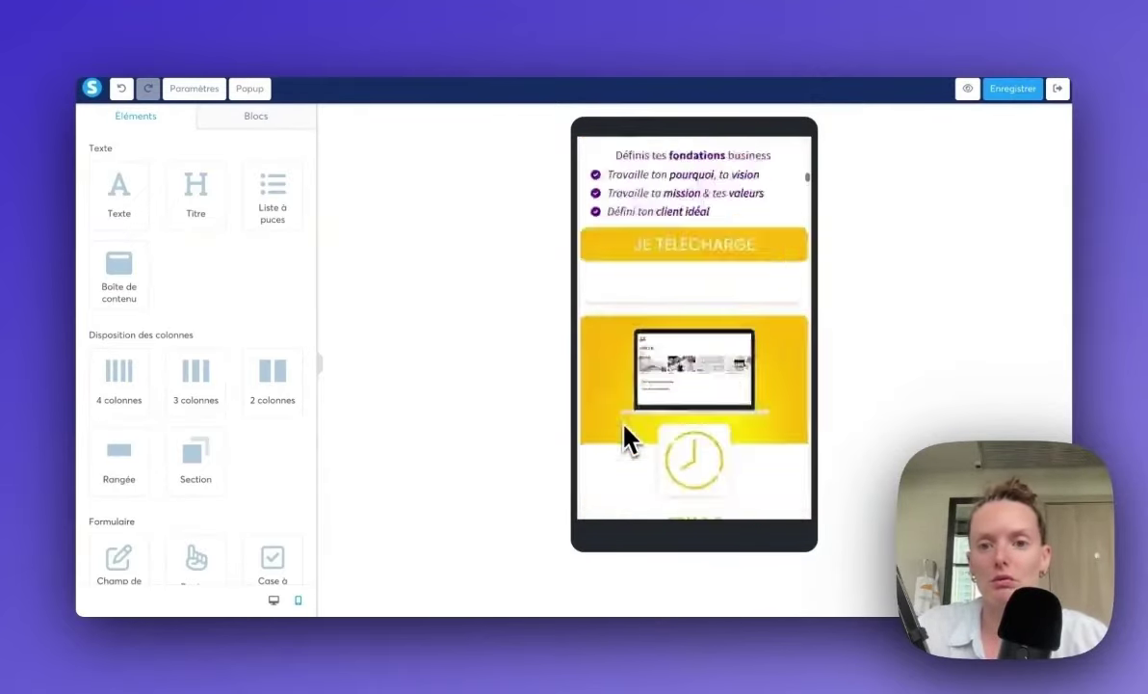
pyautogui.scroll(10, 628, 441)
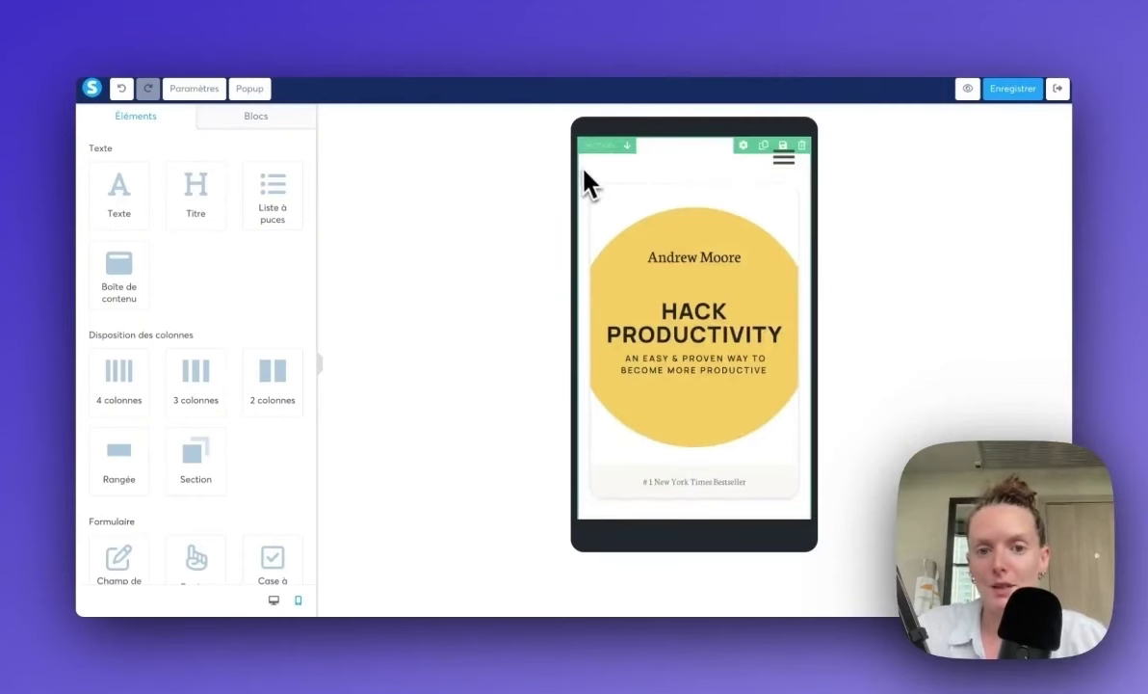
pyautogui.scroll(-5, 592, 198)
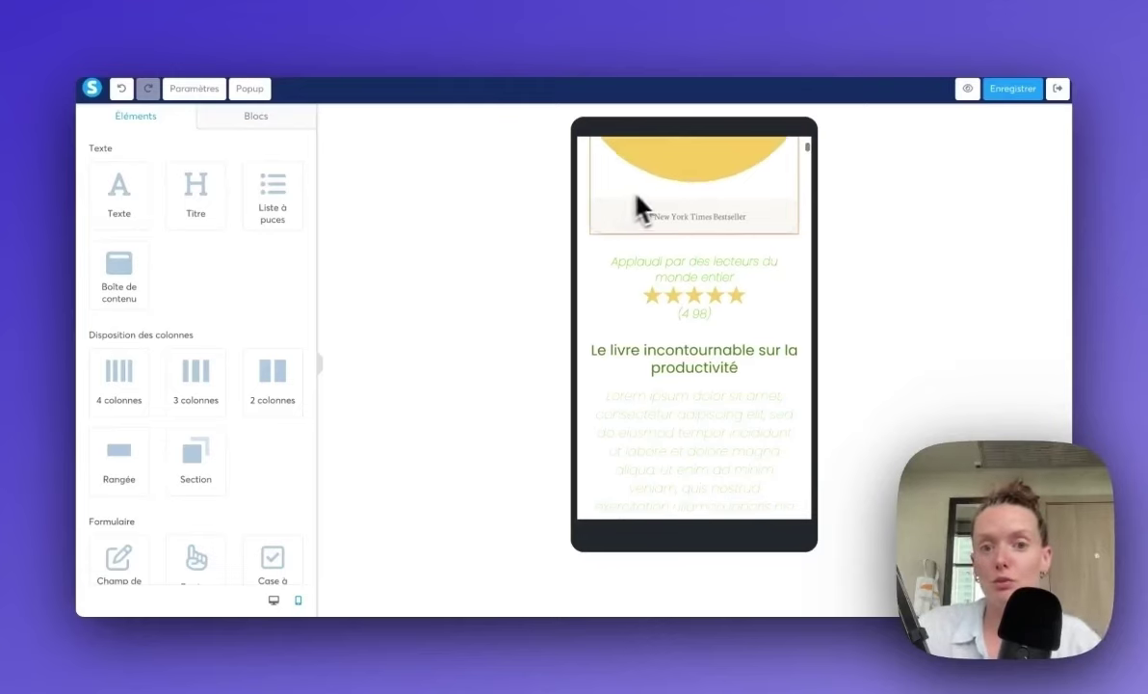
pyautogui.click(274, 601)
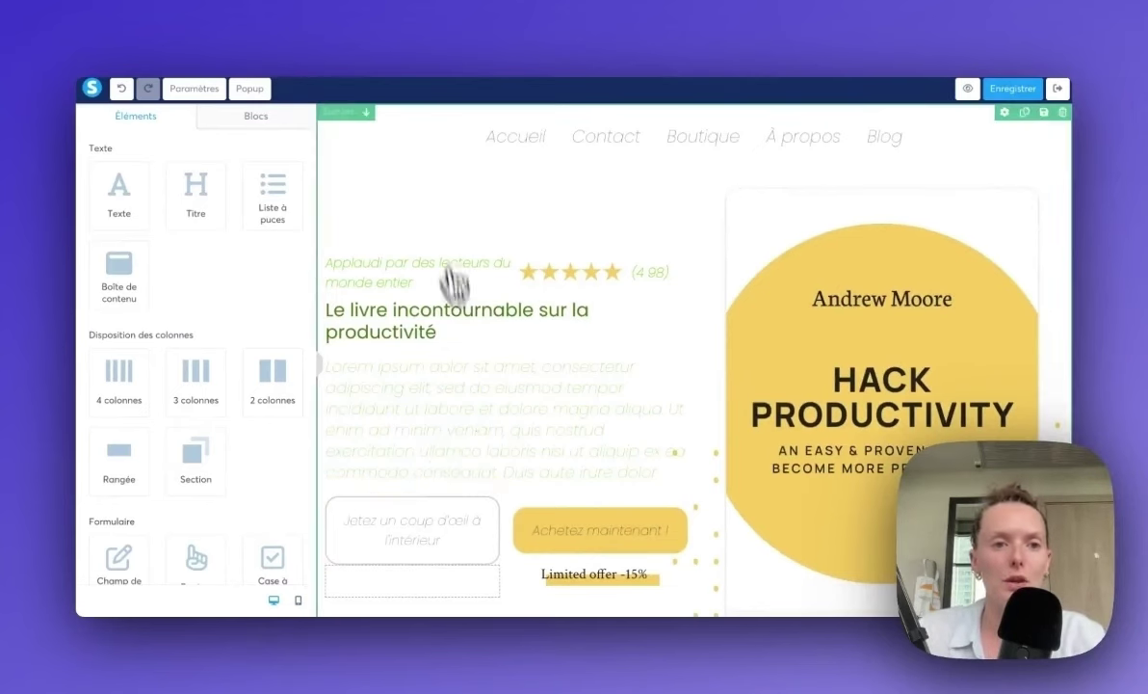
# Step: Duplicate the hero section with the navigation menu and book cover, and hide the first copy on mobile
pyautogui.click(405, 129)
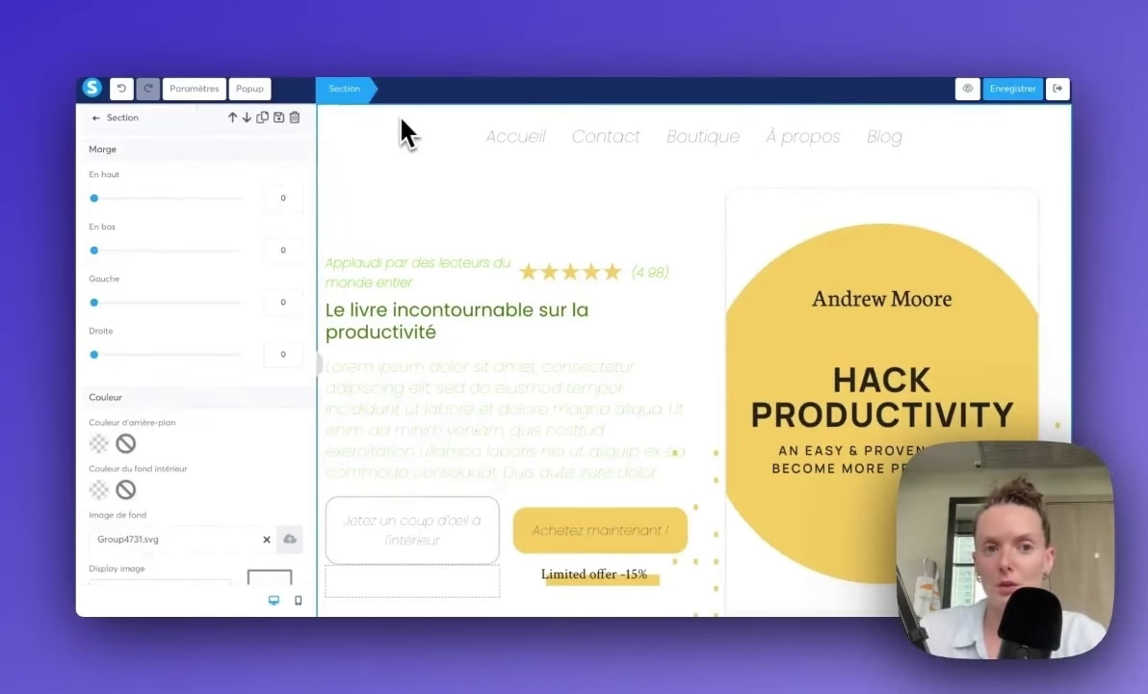
pyautogui.click(262, 119)
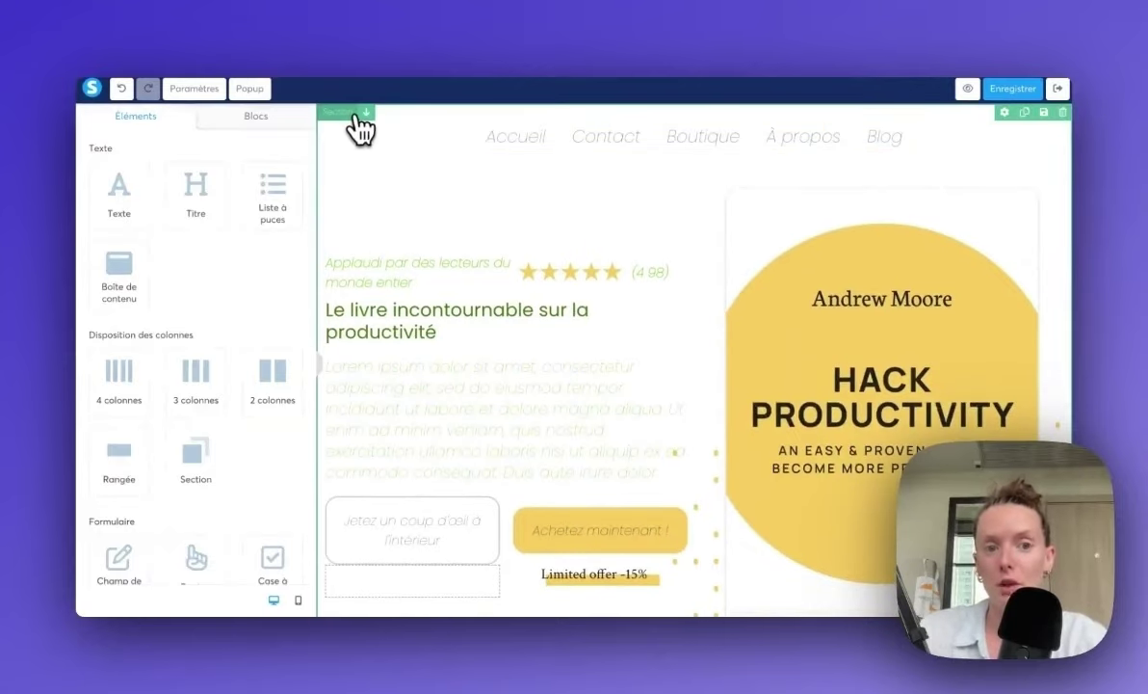
pyautogui.click(358, 125)
pyautogui.scroll(-10, 258, 303)
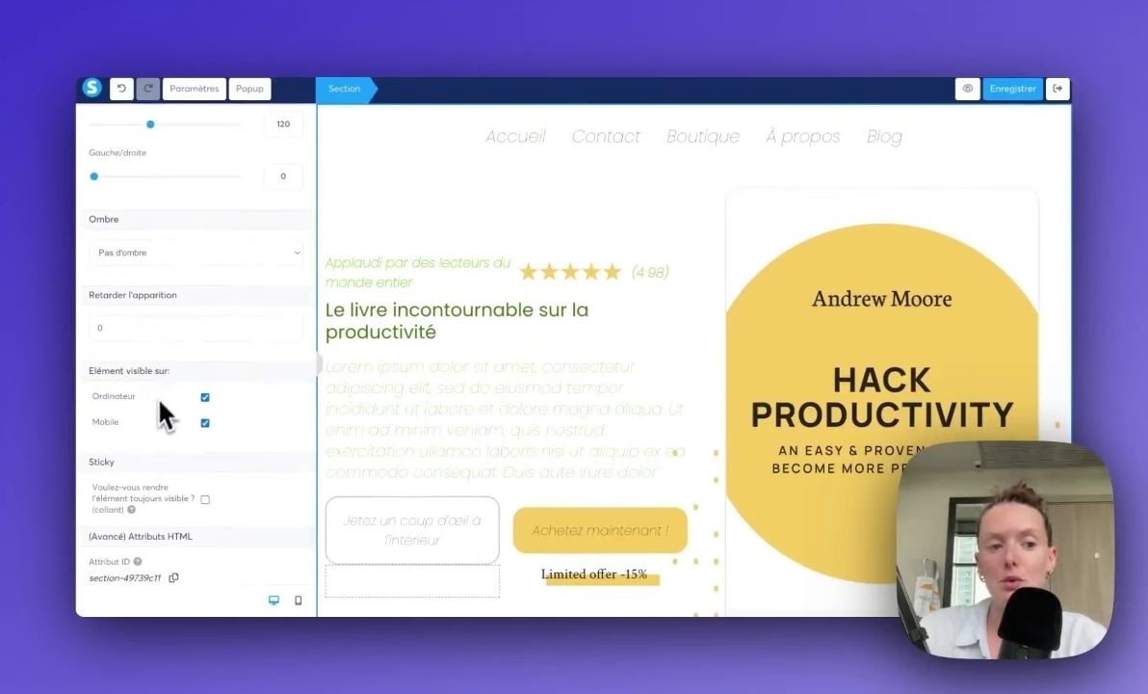
pyautogui.click(205, 429)
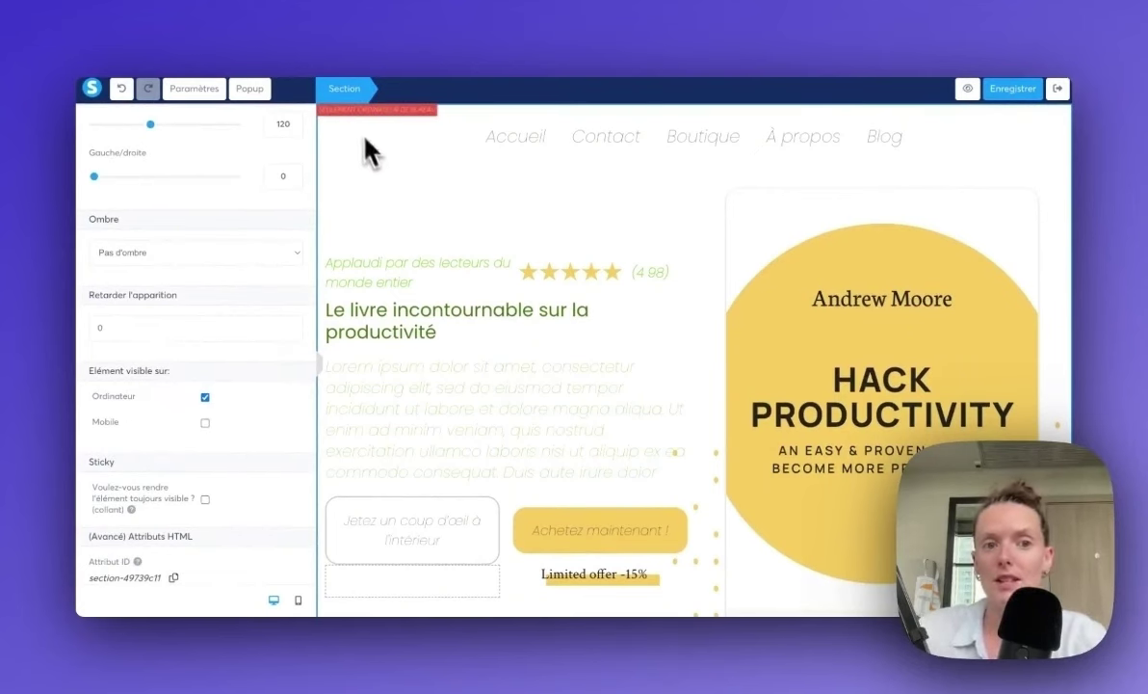
# Step: Hide the second copy of the hero section on desktop, leaving it enabled for mobile only
pyautogui.click(429, 217)
pyautogui.scroll(-2, 424, 212)
pyautogui.scroll(3, 424, 212)
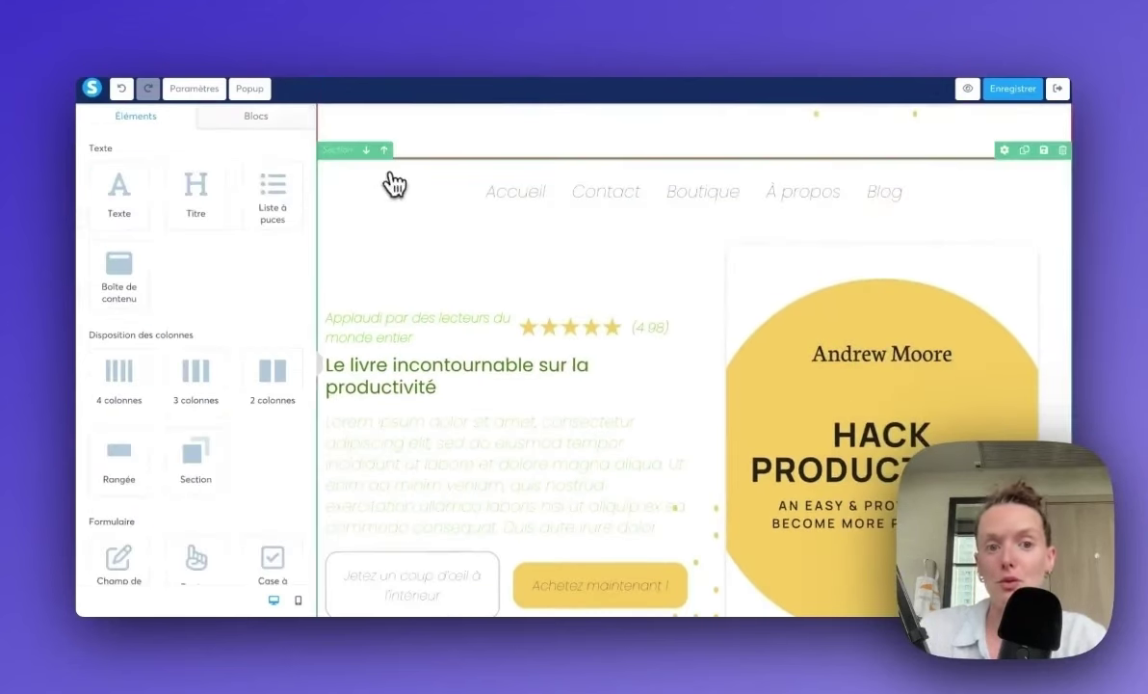
pyautogui.click(395, 186)
pyautogui.scroll(-5, 270, 274)
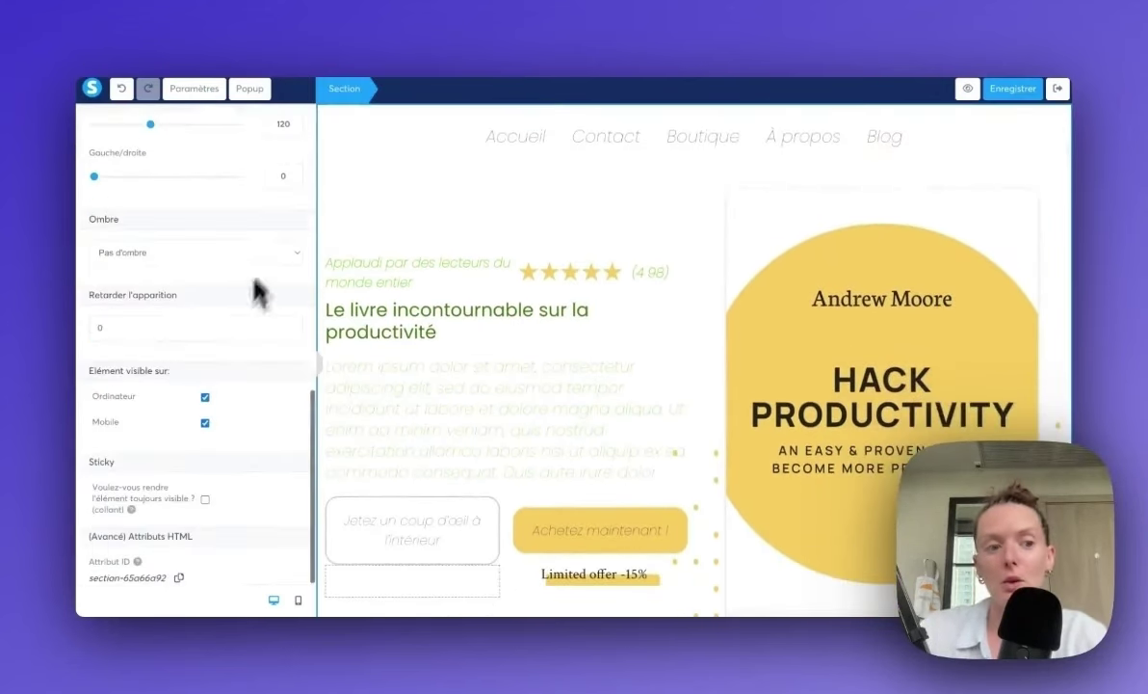
pyautogui.click(204, 397)
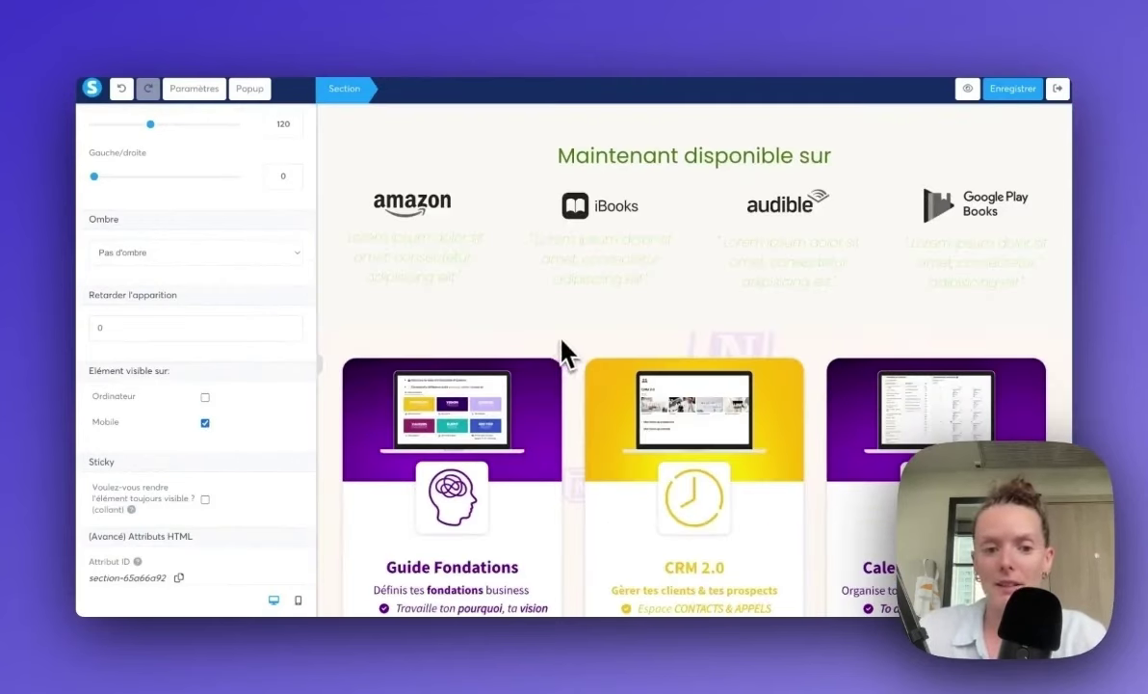
# Step: In the mobile layout, delete the book cover and all hero content below the menu, and return to the desktop layout
pyautogui.click(298, 599)
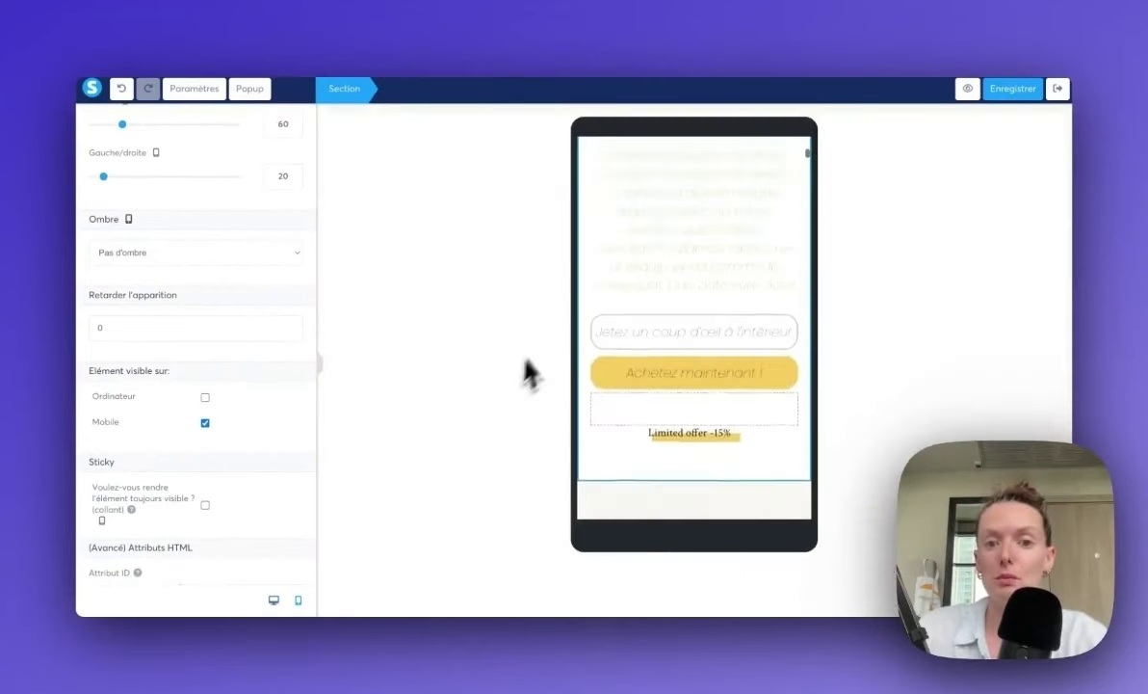
pyautogui.scroll(-2, 697, 341)
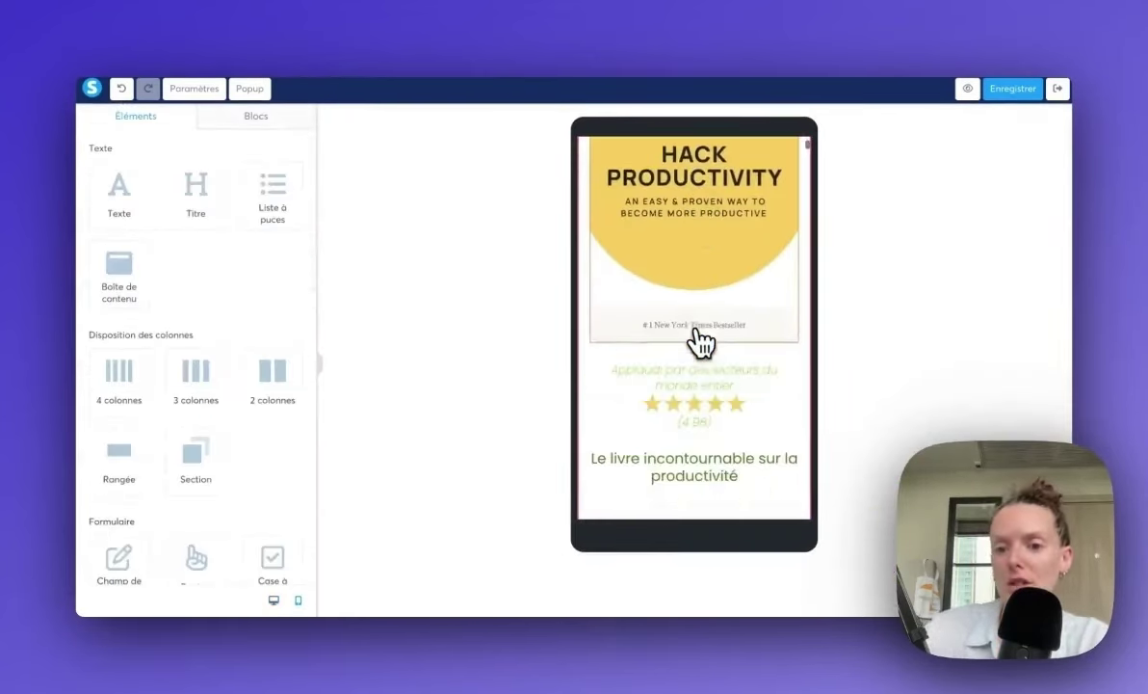
pyautogui.scroll(2, 698, 341)
pyautogui.click(788, 192)
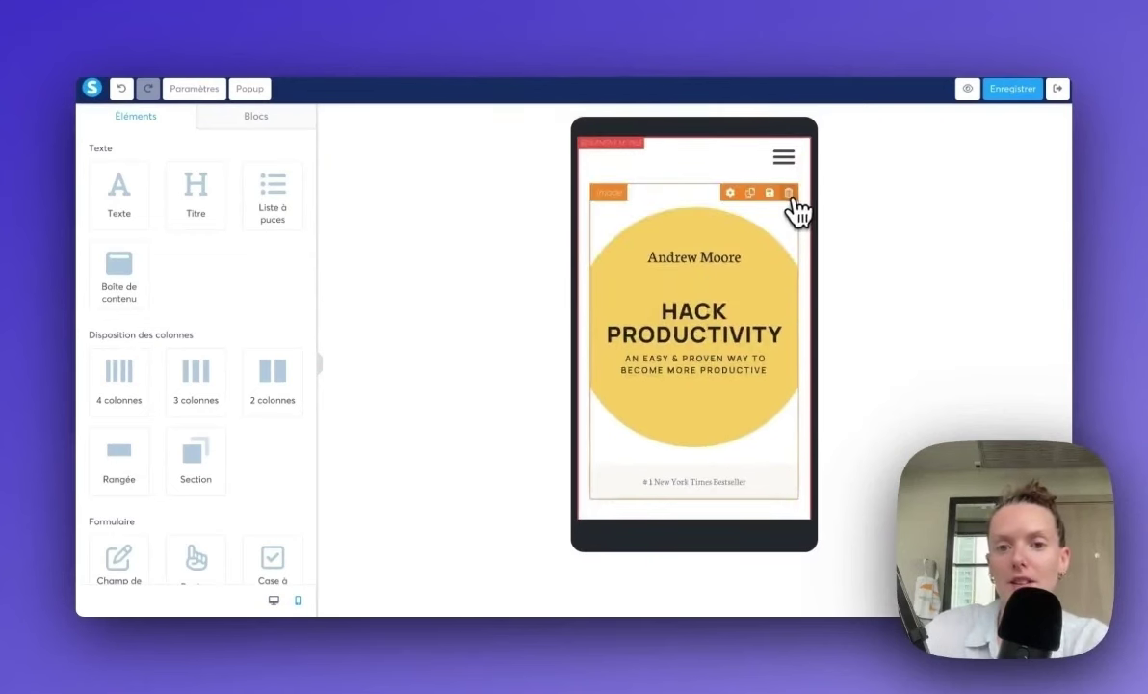
pyautogui.click(790, 179)
pyautogui.press('Return')
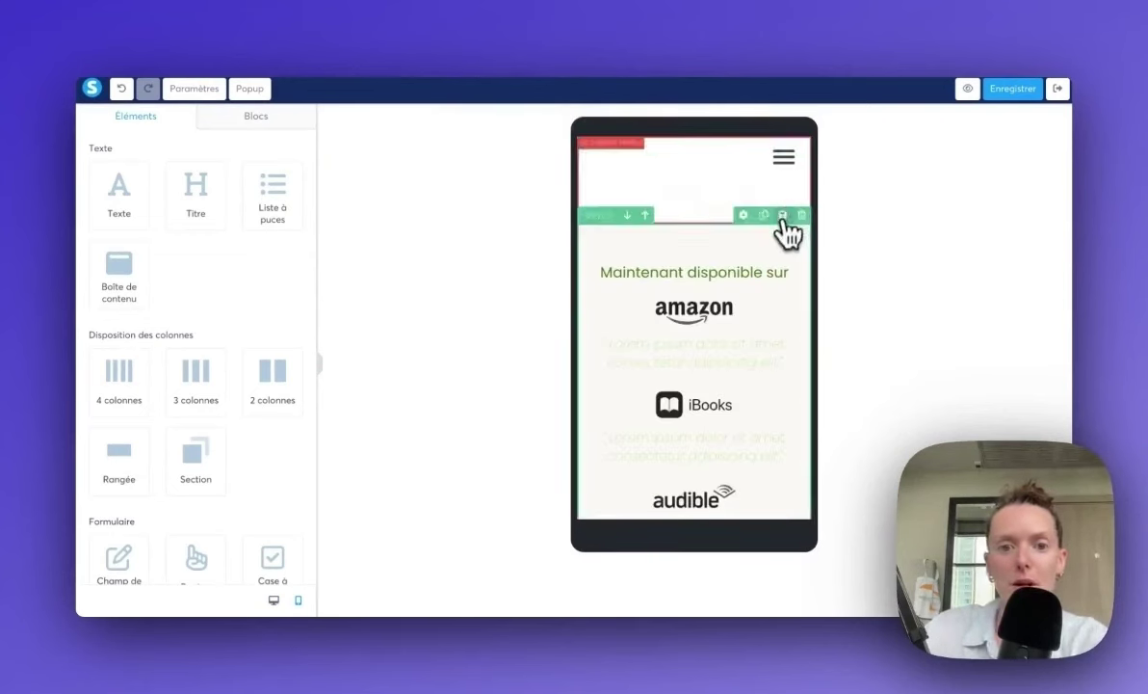
pyautogui.click(274, 599)
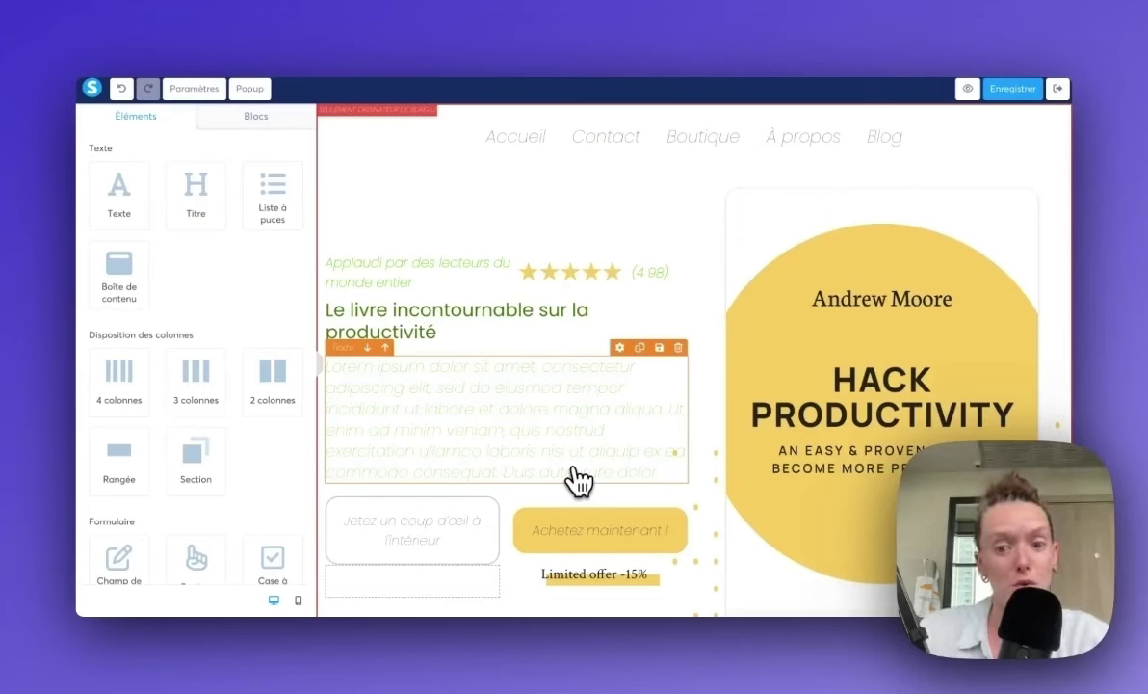
# Step: Move the "Le livre incontournable sur la productivité" title below the description paragraph, and move it back up
pyautogui.click(464, 321)
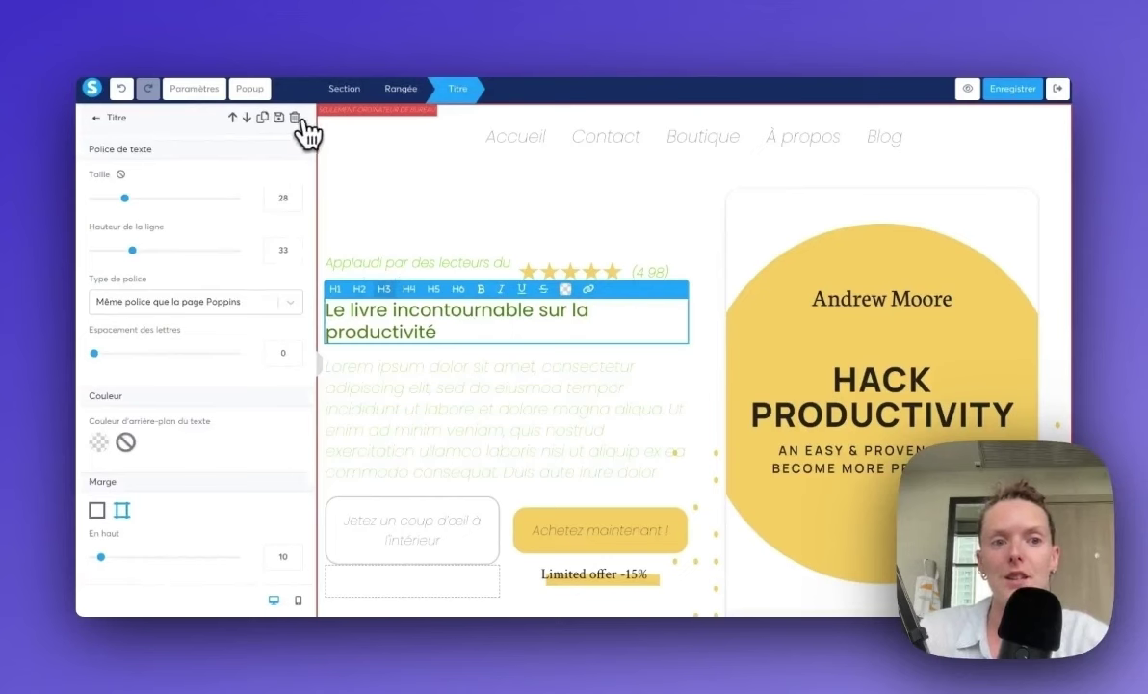
pyautogui.click(246, 118)
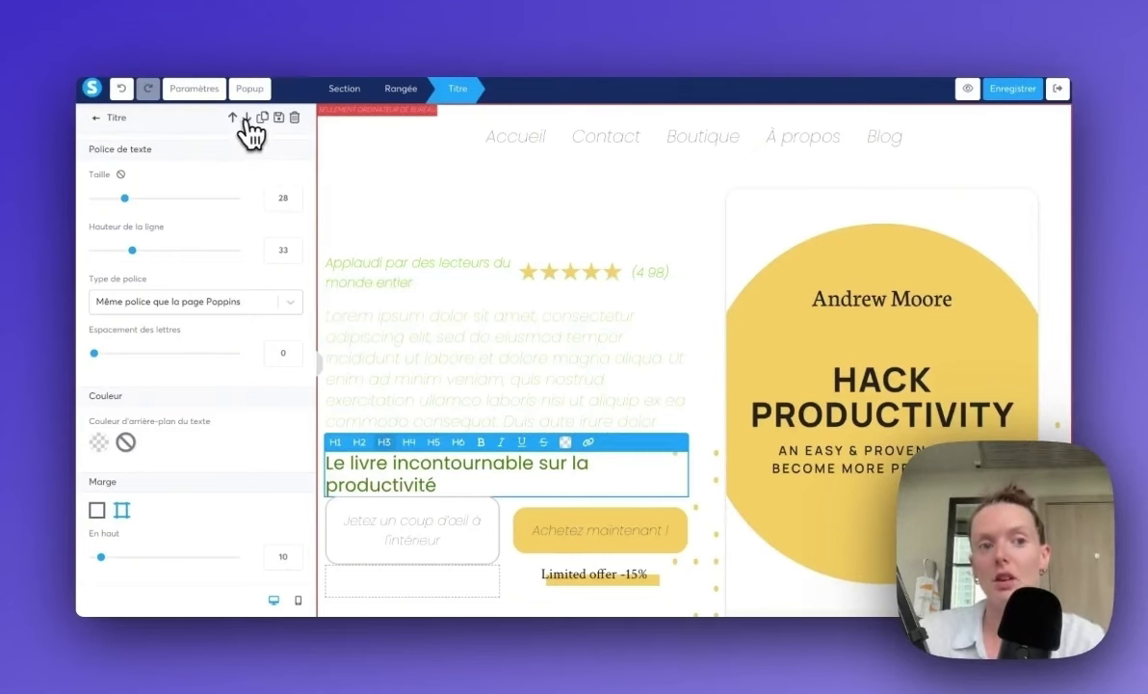
pyautogui.click(232, 117)
pyautogui.moveTo(357, 300); pyautogui.dragTo(253, 276)
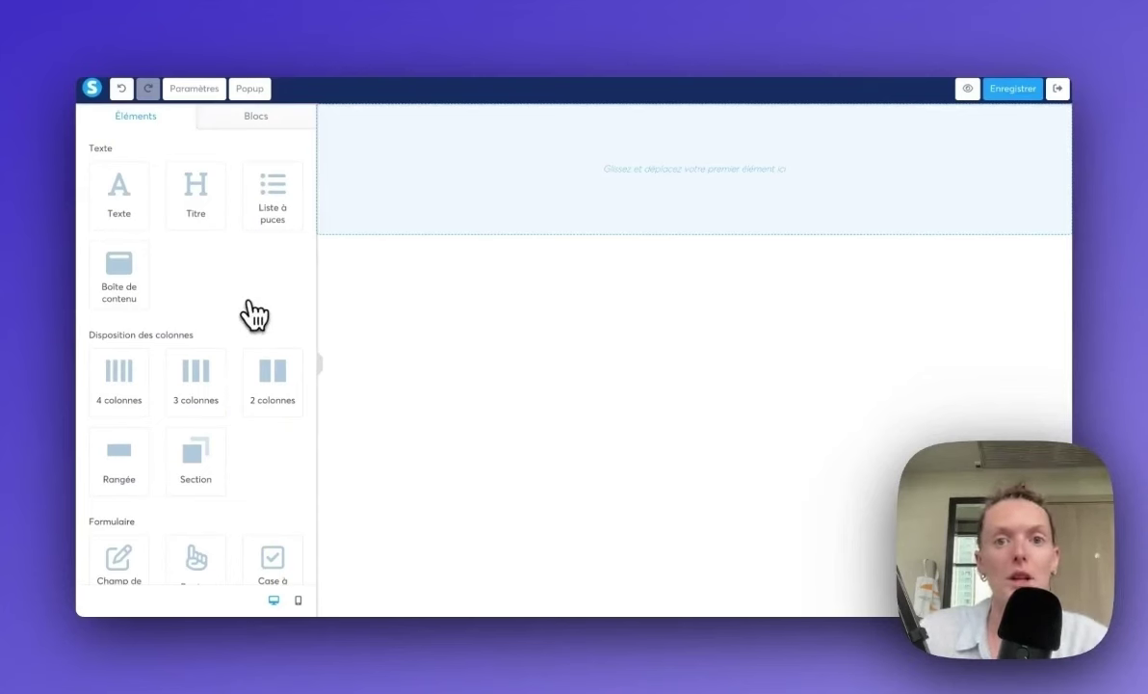
# Step: Add a text element to the empty page and set its section's content width to Large
pyautogui.moveTo(112, 188); pyautogui.dragTo(679, 182)
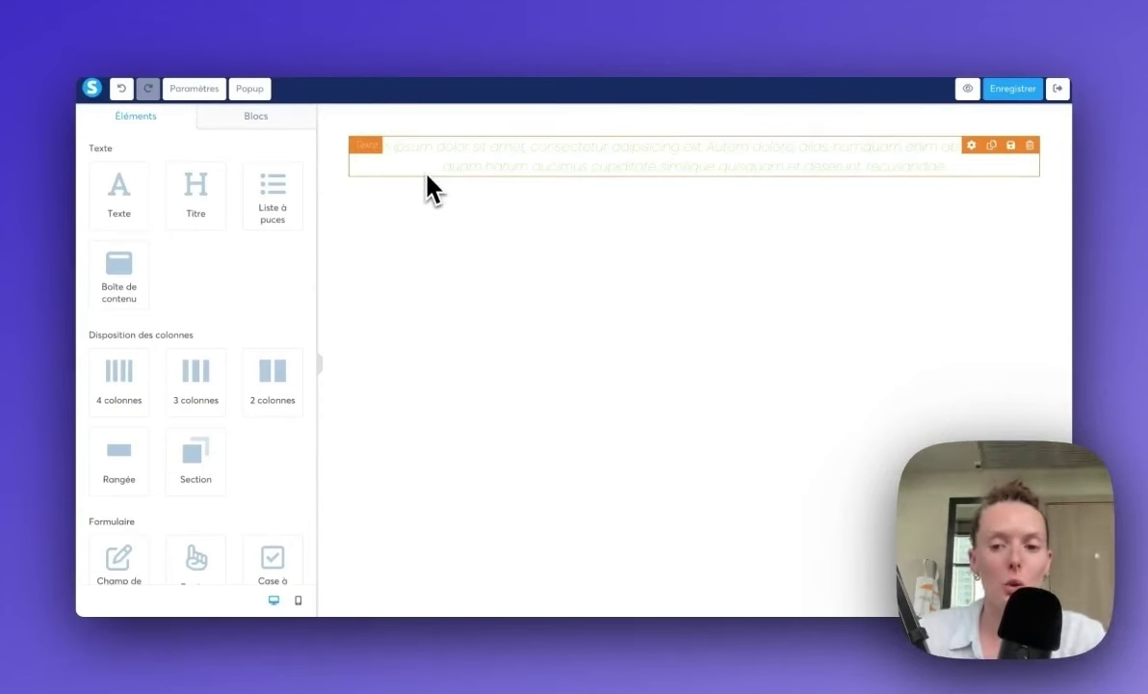
pyautogui.click(341, 214)
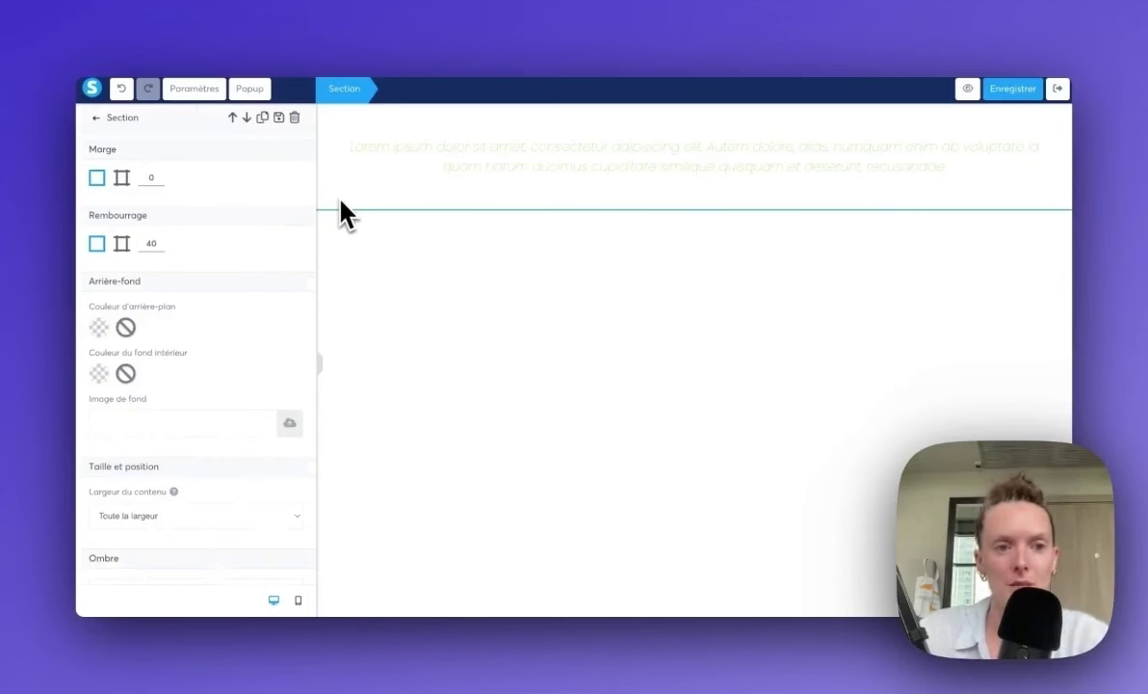
pyautogui.scroll(-3, 225, 332)
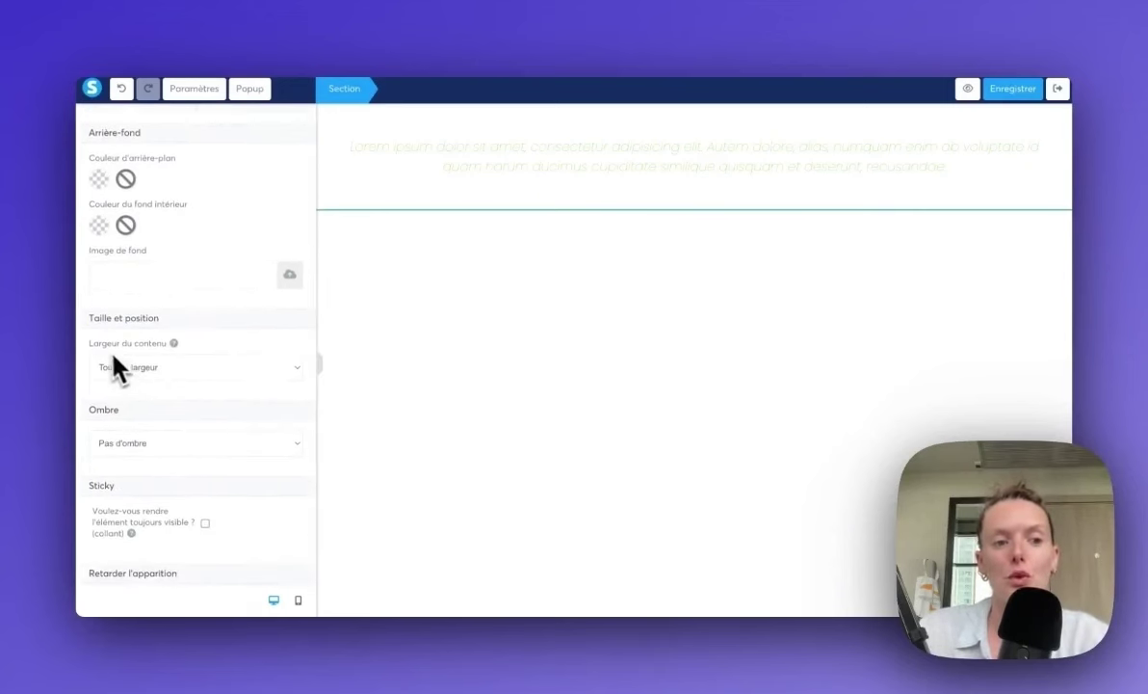
pyautogui.click(182, 366)
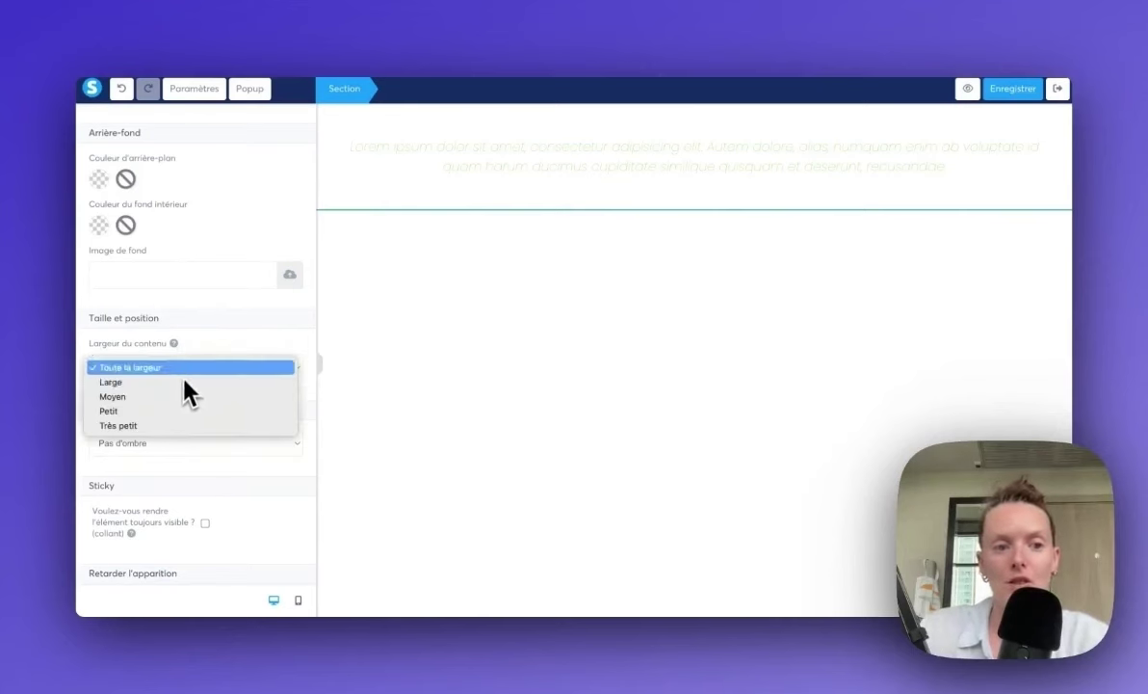
pyautogui.click(183, 383)
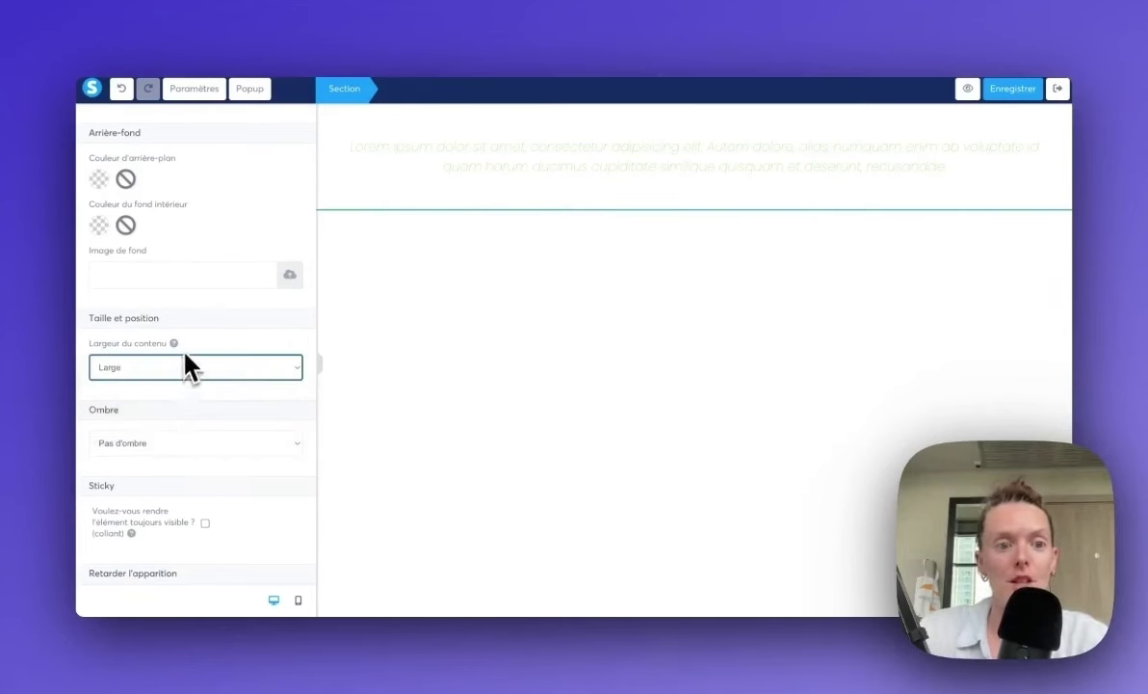
# Step: Try the Moyen, Petit and Très petit content widths on the text's section, and set it back to Large
pyautogui.click(190, 366)
pyautogui.click(182, 384)
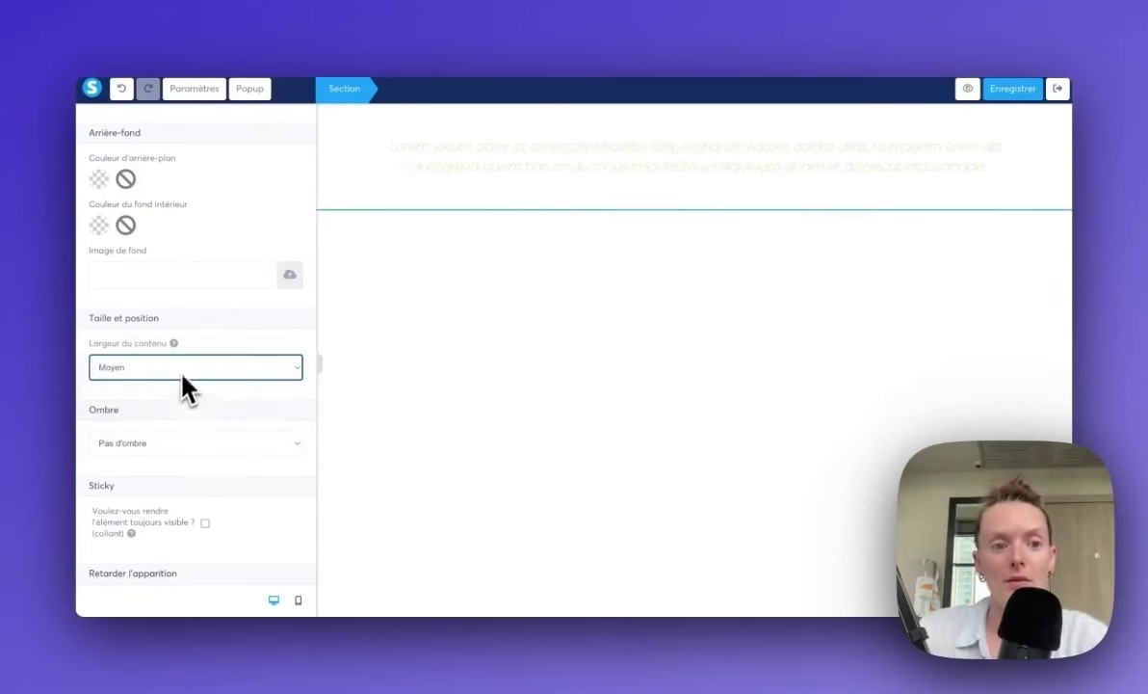
pyautogui.click(183, 376)
pyautogui.click(189, 386)
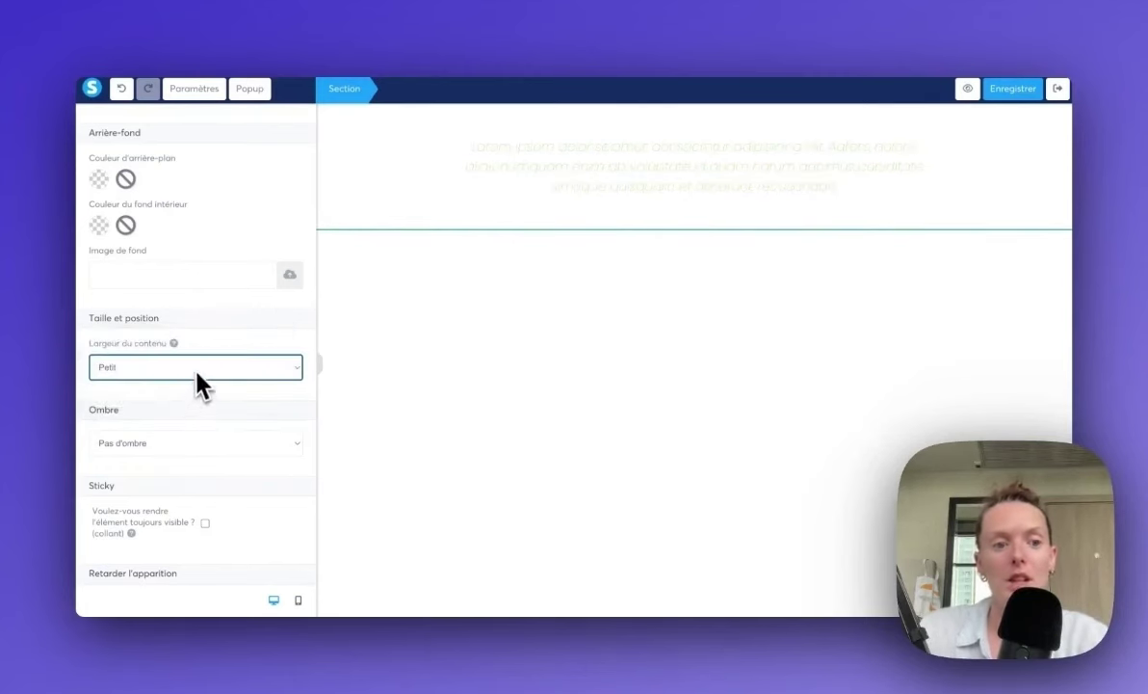
pyautogui.click(198, 384)
pyautogui.click(196, 387)
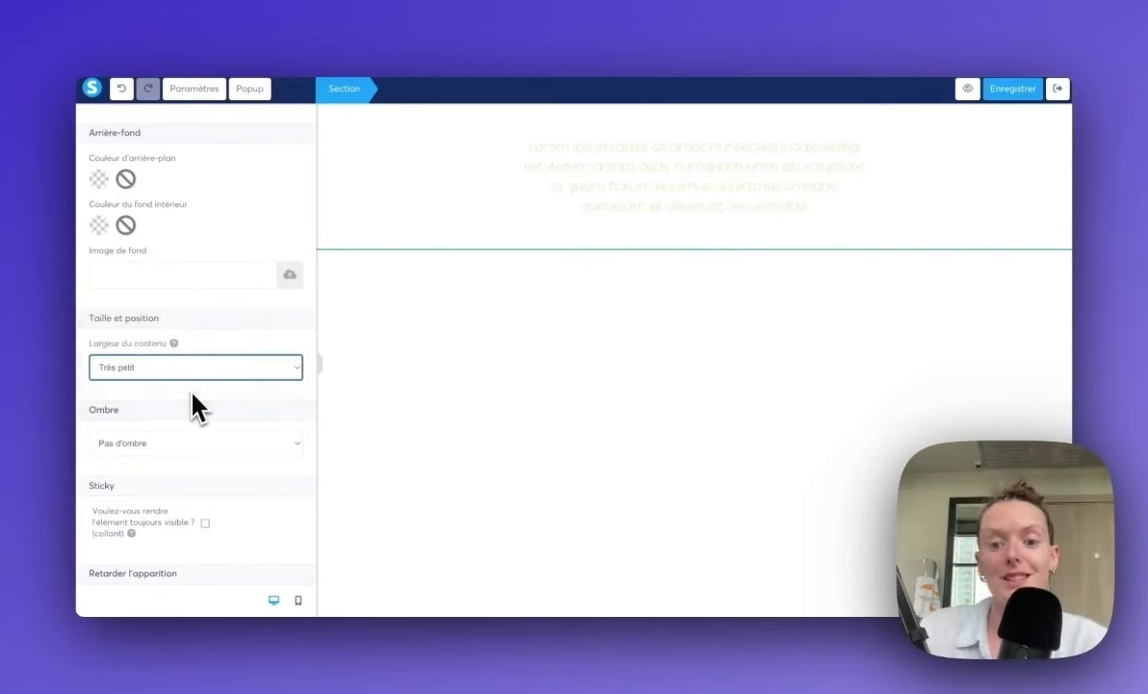
pyautogui.click(193, 374)
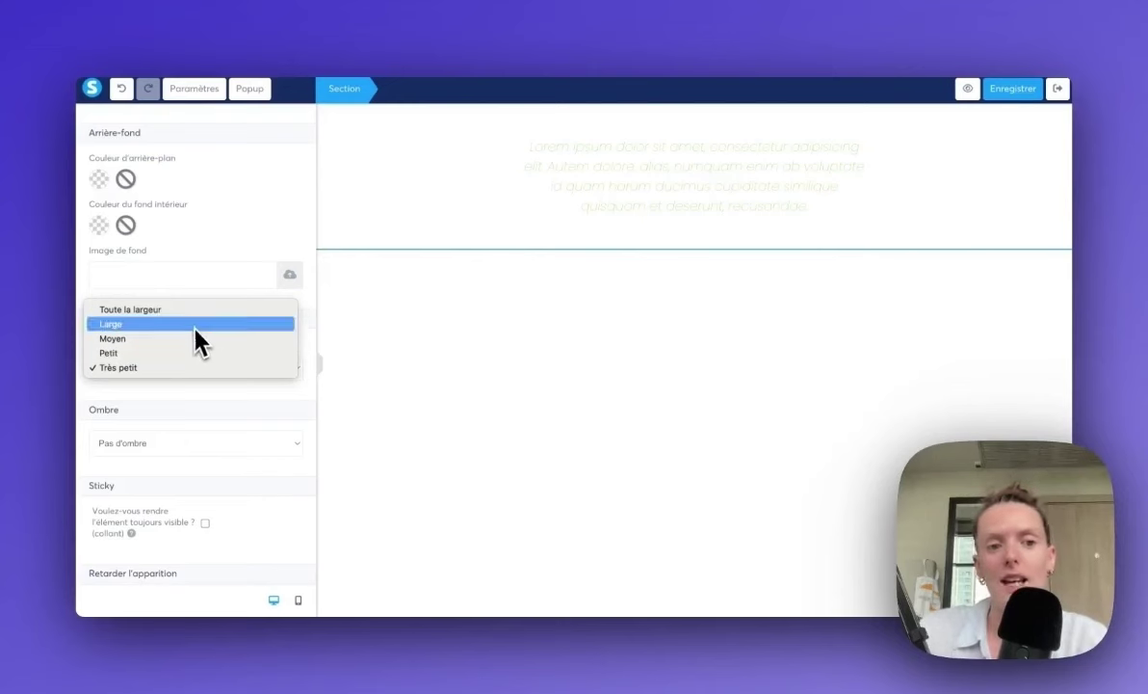
pyautogui.click(196, 328)
pyautogui.click(321, 415)
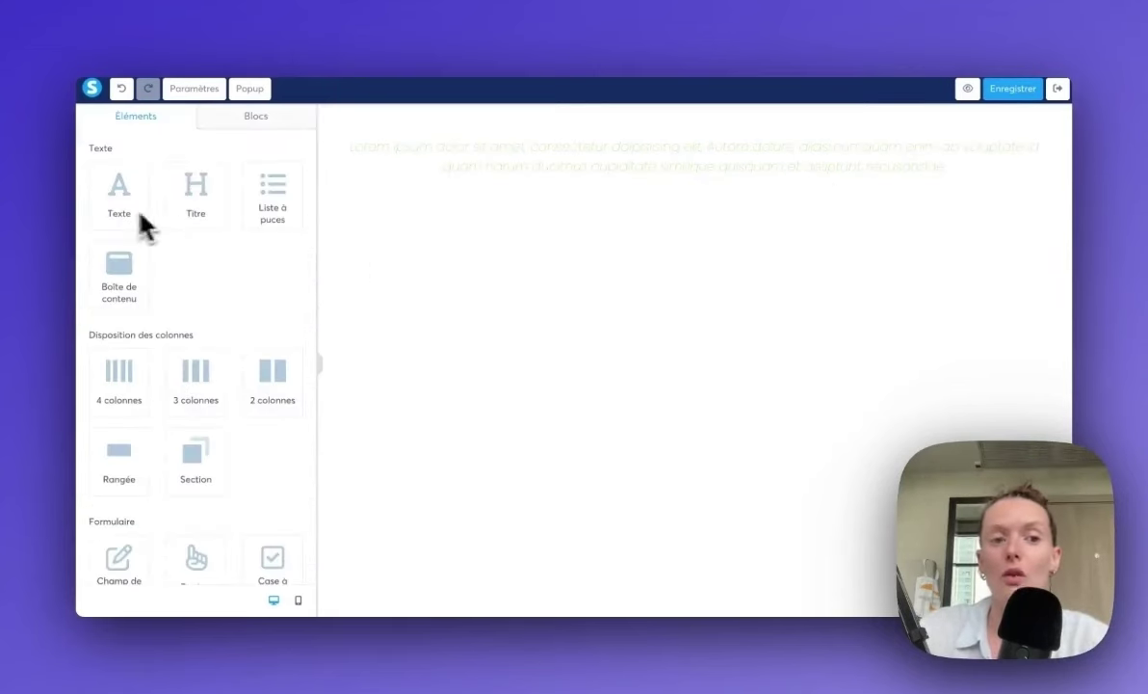
# Step: Try placing a title element in a new section, in a new row, and directly beneath the text in the same row
pyautogui.moveTo(205, 202); pyautogui.dragTo(489, 181)
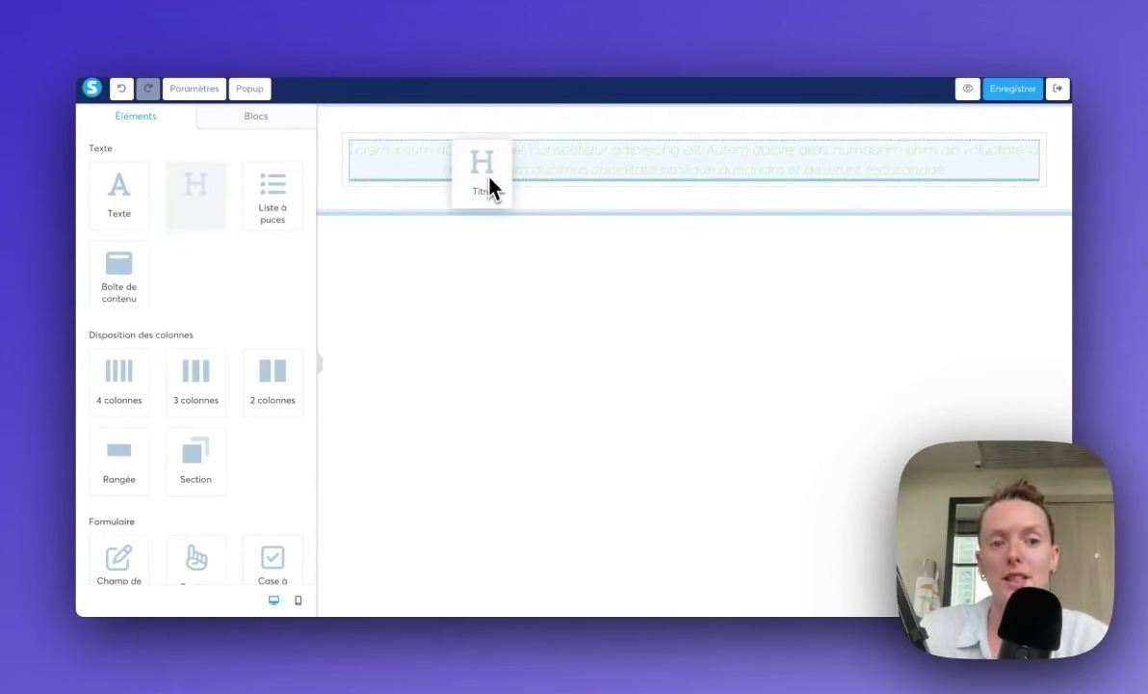
pyautogui.moveTo(490, 179); pyautogui.dragTo(492, 230)
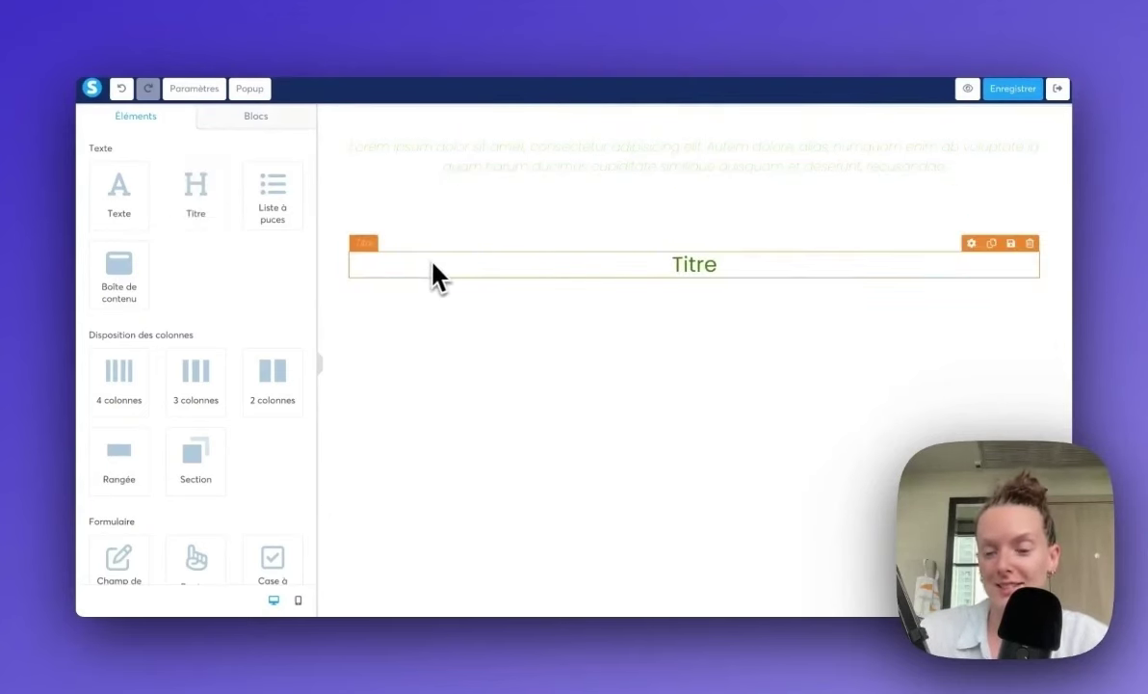
pyautogui.moveTo(214, 193); pyautogui.dragTo(617, 188)
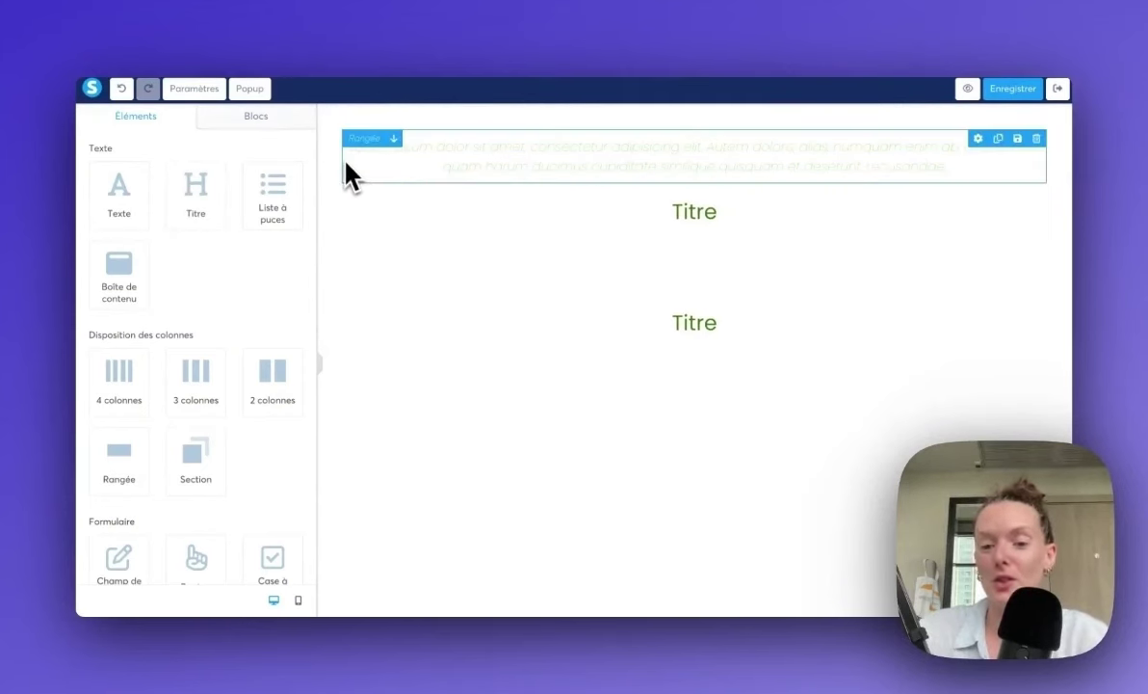
pyautogui.moveTo(216, 197); pyautogui.dragTo(616, 169)
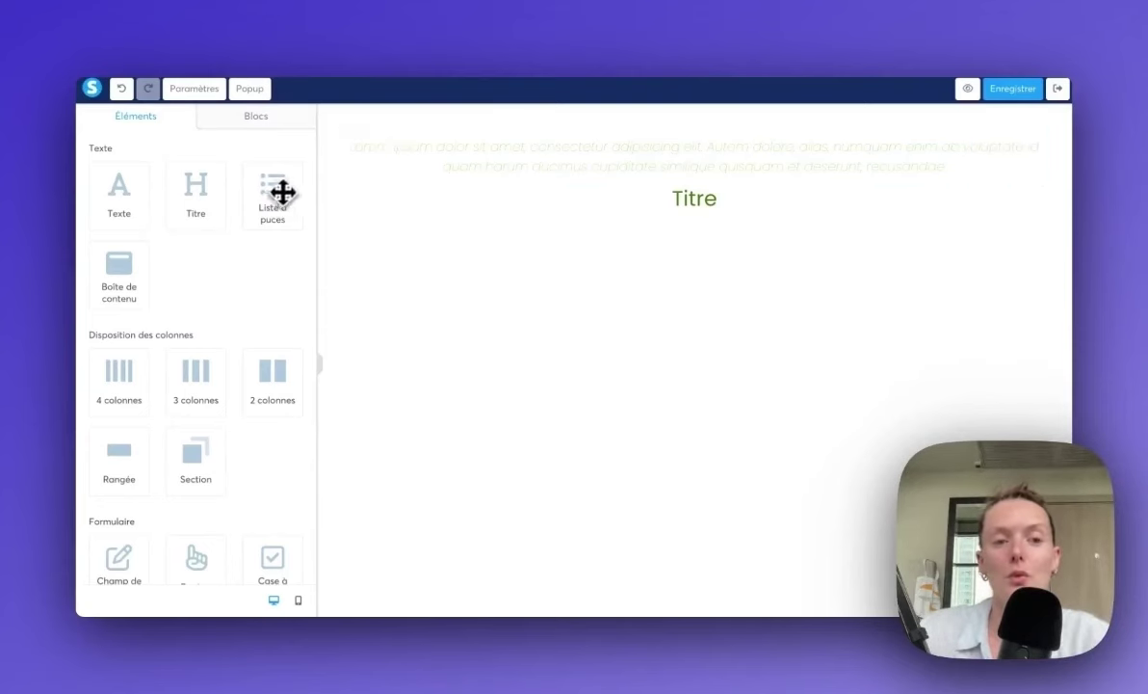
# Step: Add a bullet list and a content box beneath the title, and move the list into the box
pyautogui.moveTo(283, 193); pyautogui.dragTo(595, 225)
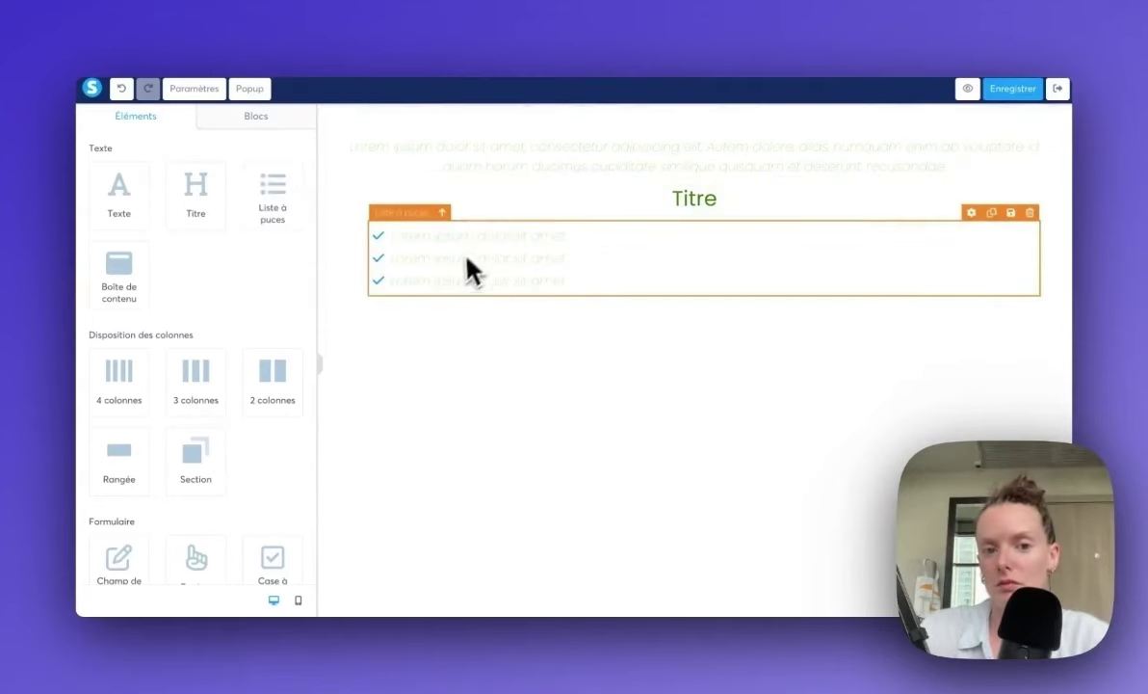
pyautogui.moveTo(119, 269); pyautogui.dragTo(508, 304)
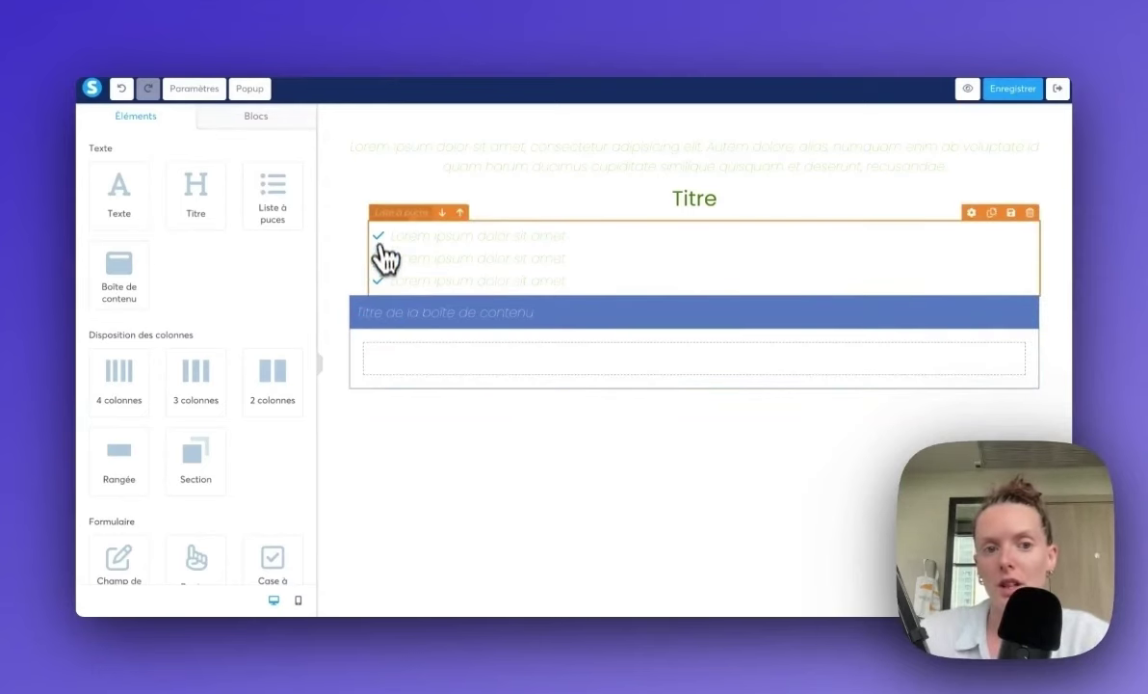
pyautogui.moveTo(385, 256); pyautogui.dragTo(431, 358)
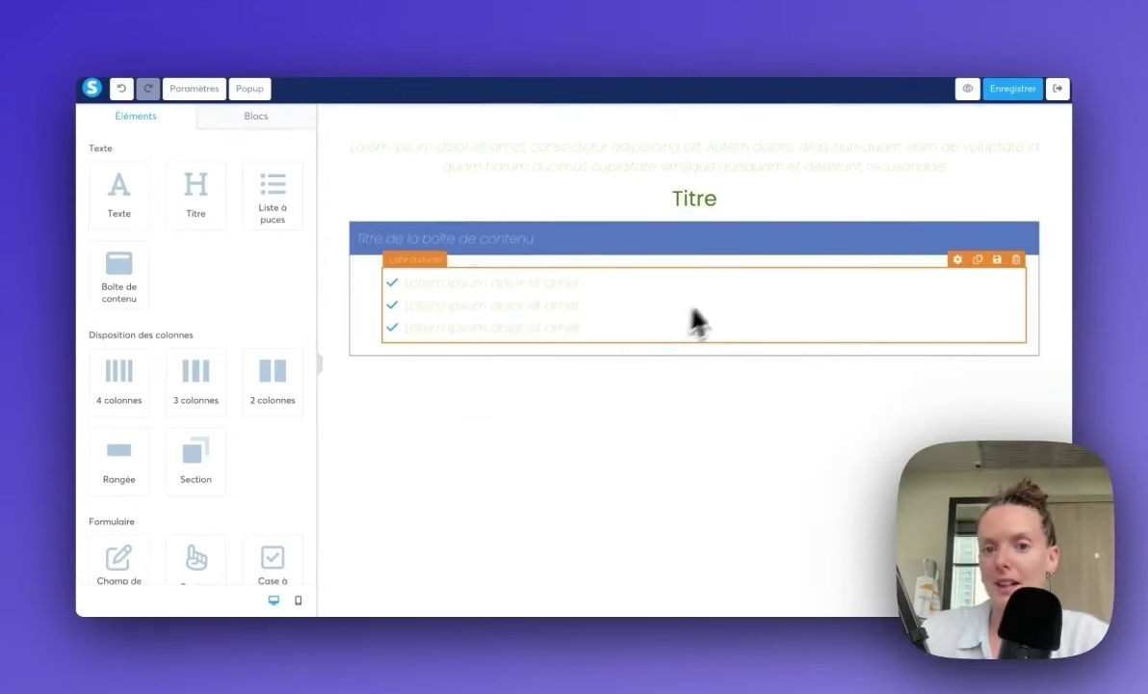
# Step: Make the content box's header not visible and close the box's settings
pyautogui.click(729, 243)
pyautogui.scroll(-10, 179, 305)
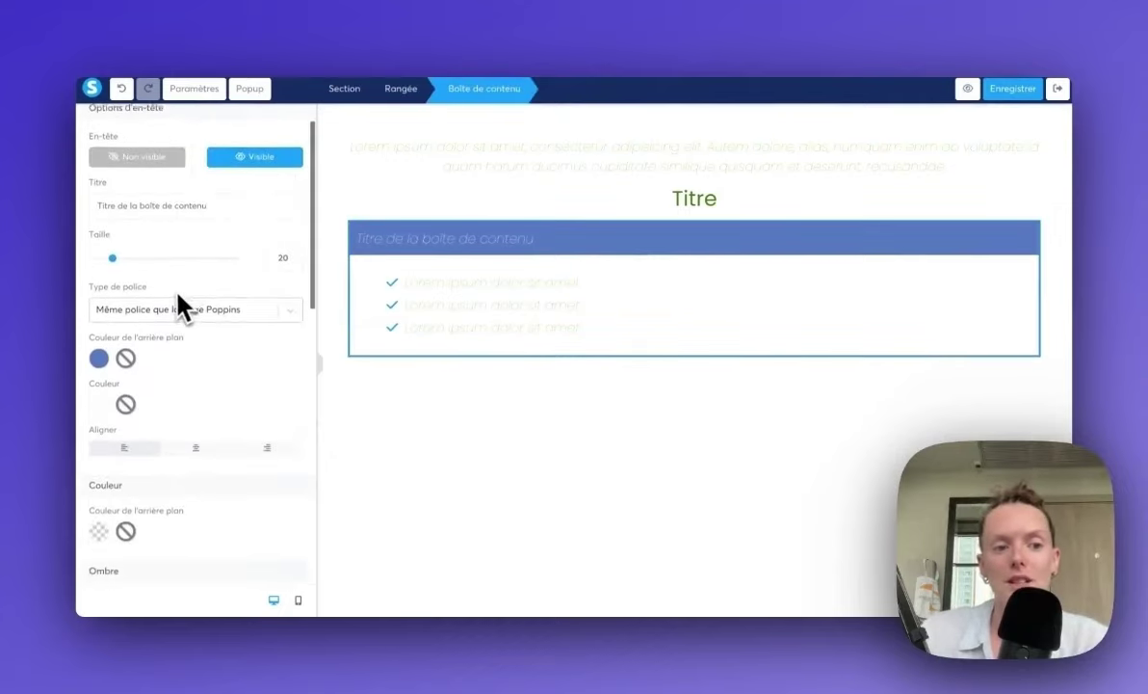
pyautogui.scroll(-3, 179, 304)
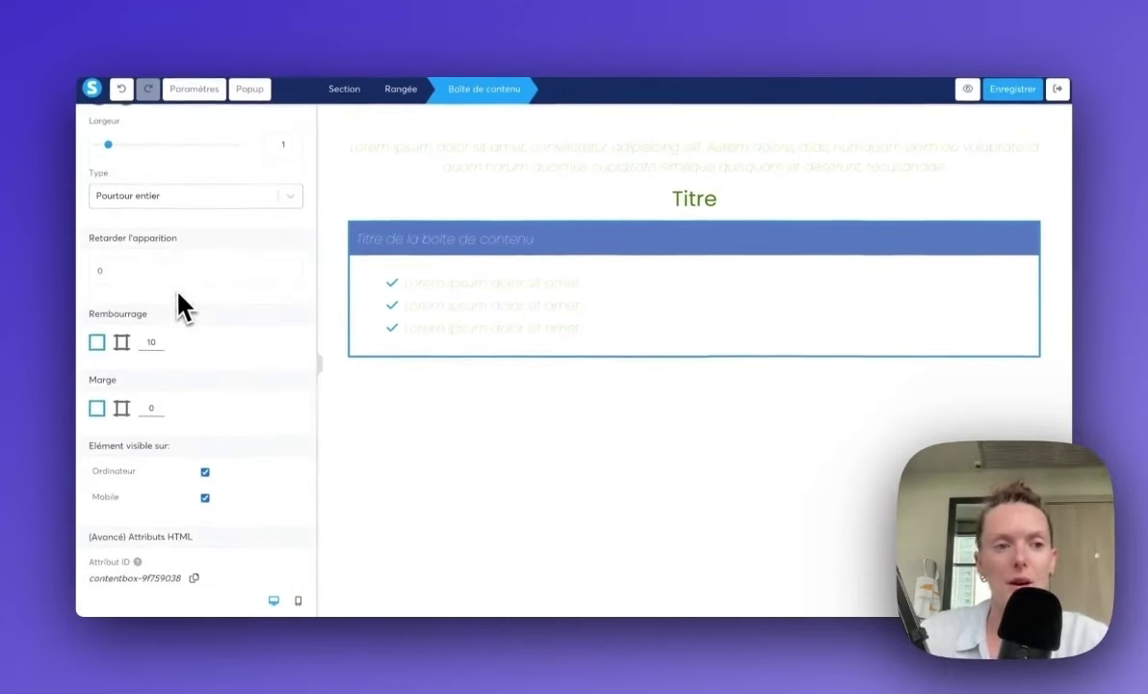
pyautogui.scroll(15, 177, 302)
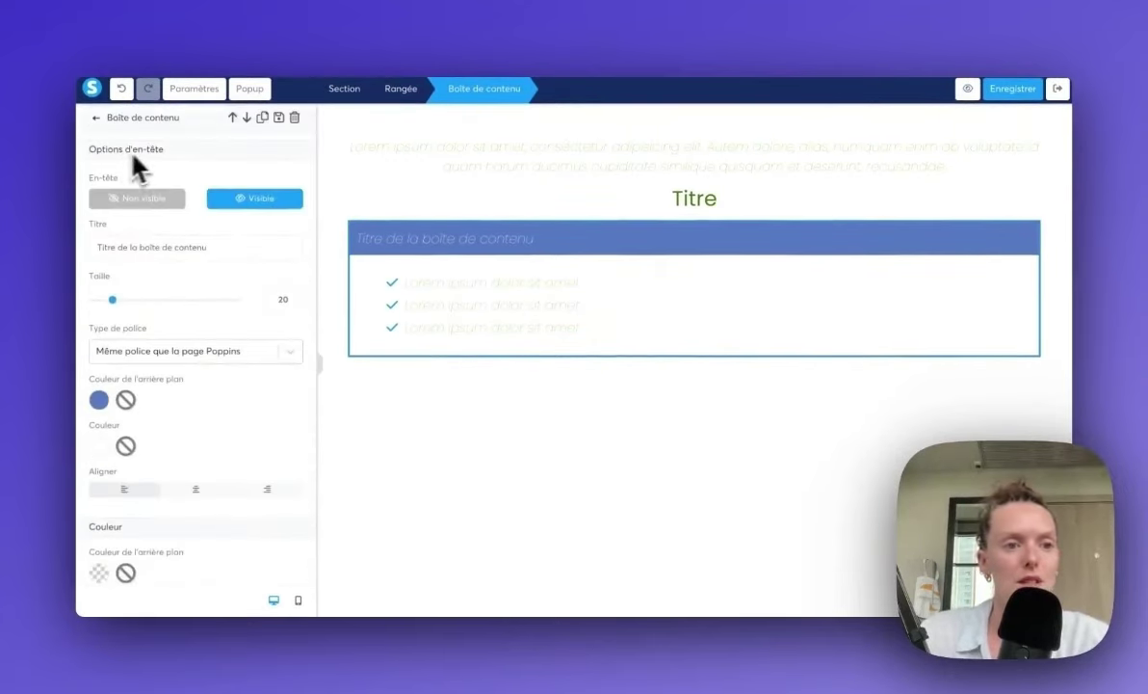
pyautogui.click(140, 200)
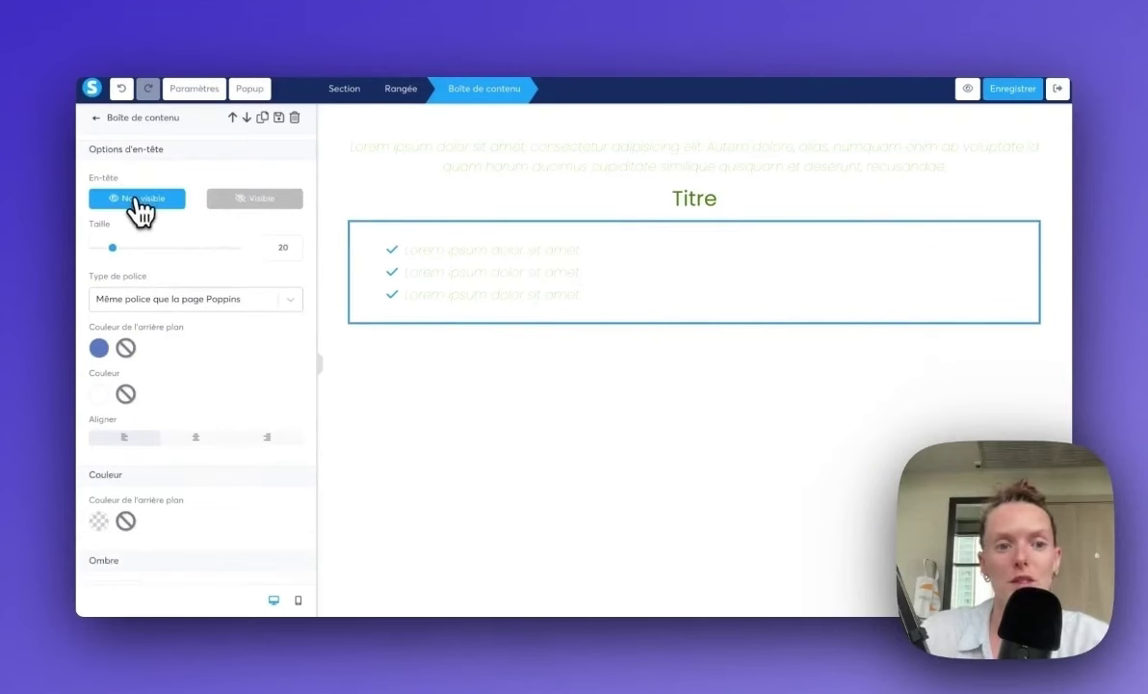
pyautogui.click(256, 202)
pyautogui.click(140, 200)
pyautogui.scroll(-3, 197, 244)
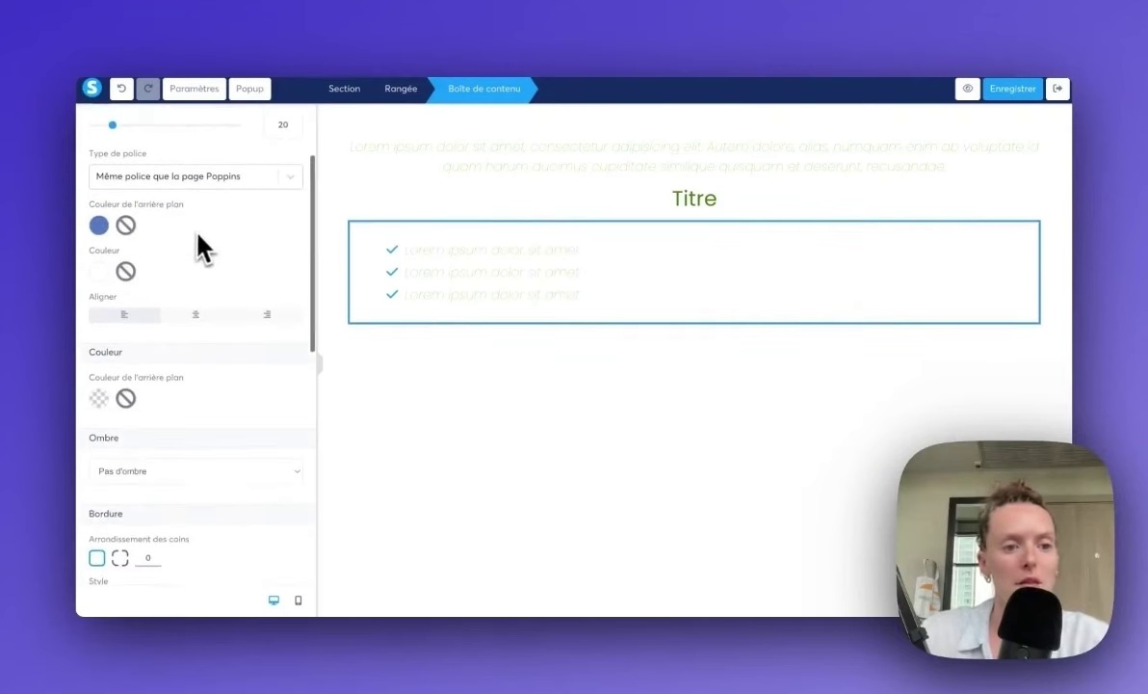
pyautogui.scroll(5, 179, 162)
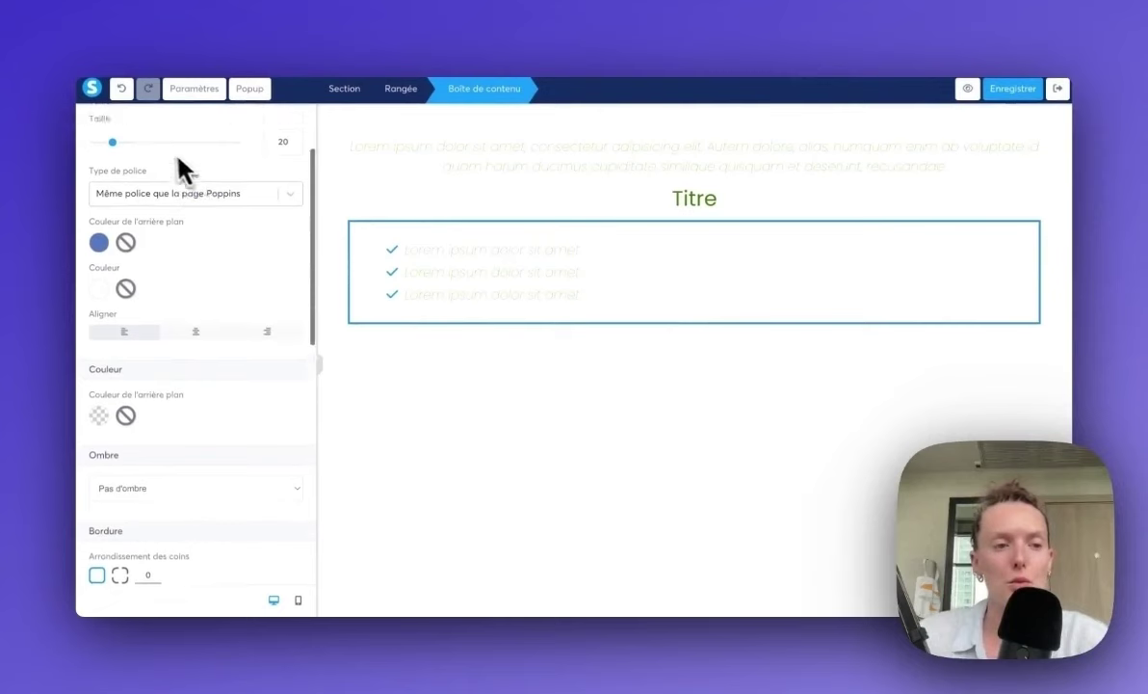
pyautogui.click(94, 117)
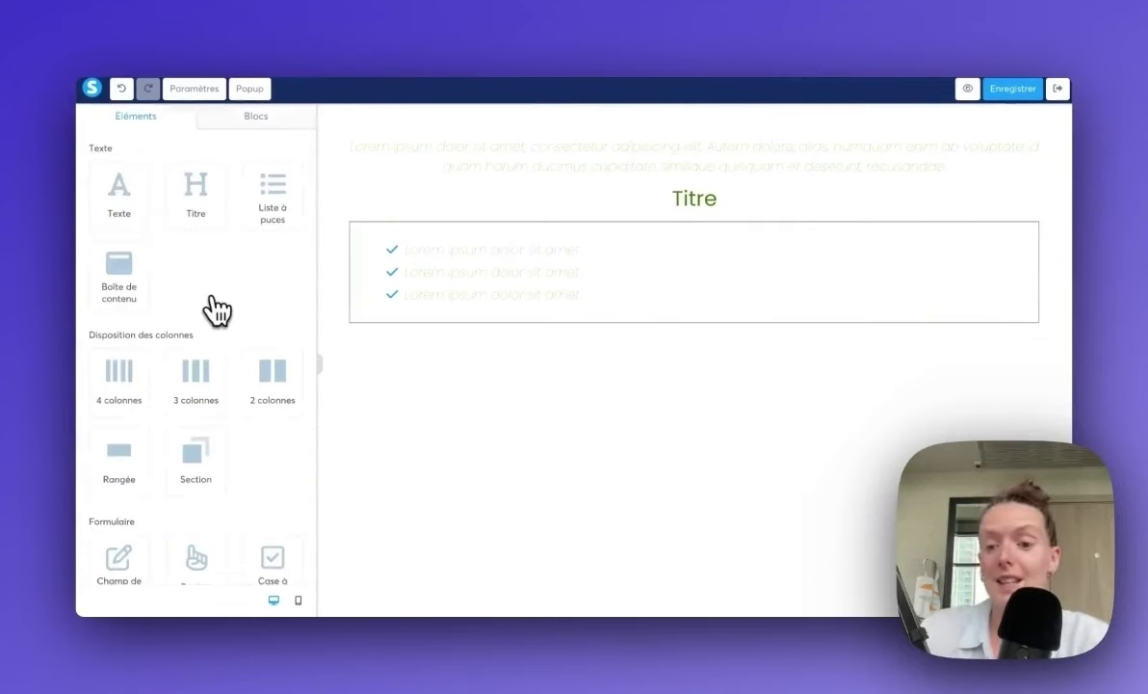
# Step: Delete the whole section containing the text, title and content box
pyautogui.scroll(-3, 217, 308)
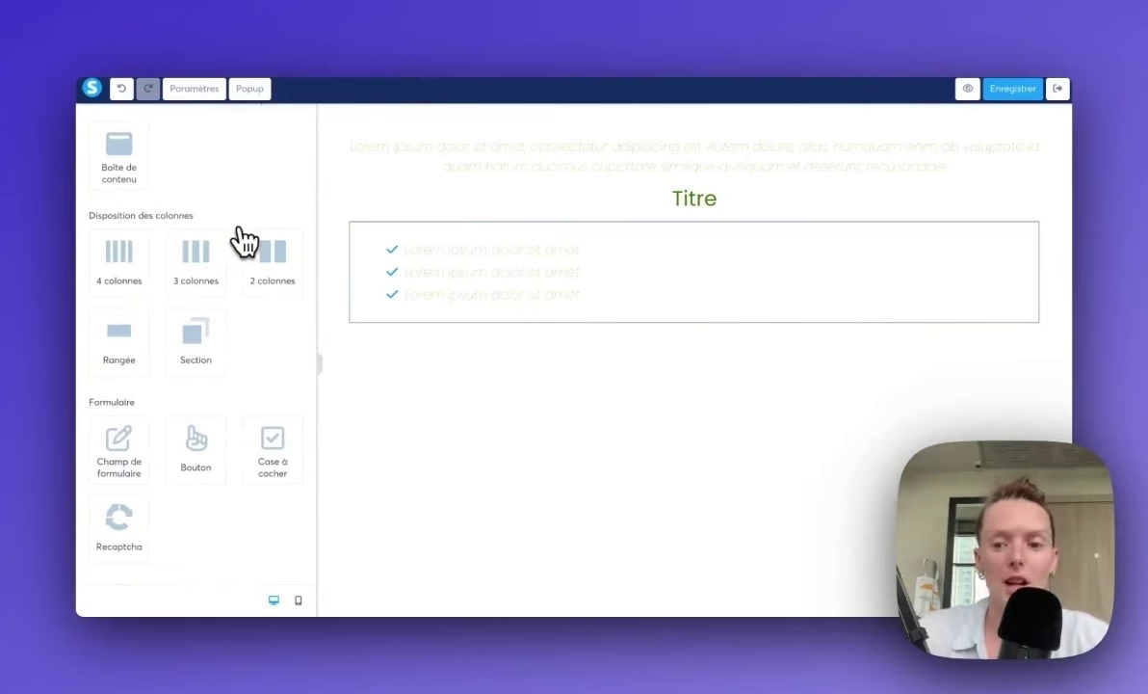
pyautogui.click(1064, 112)
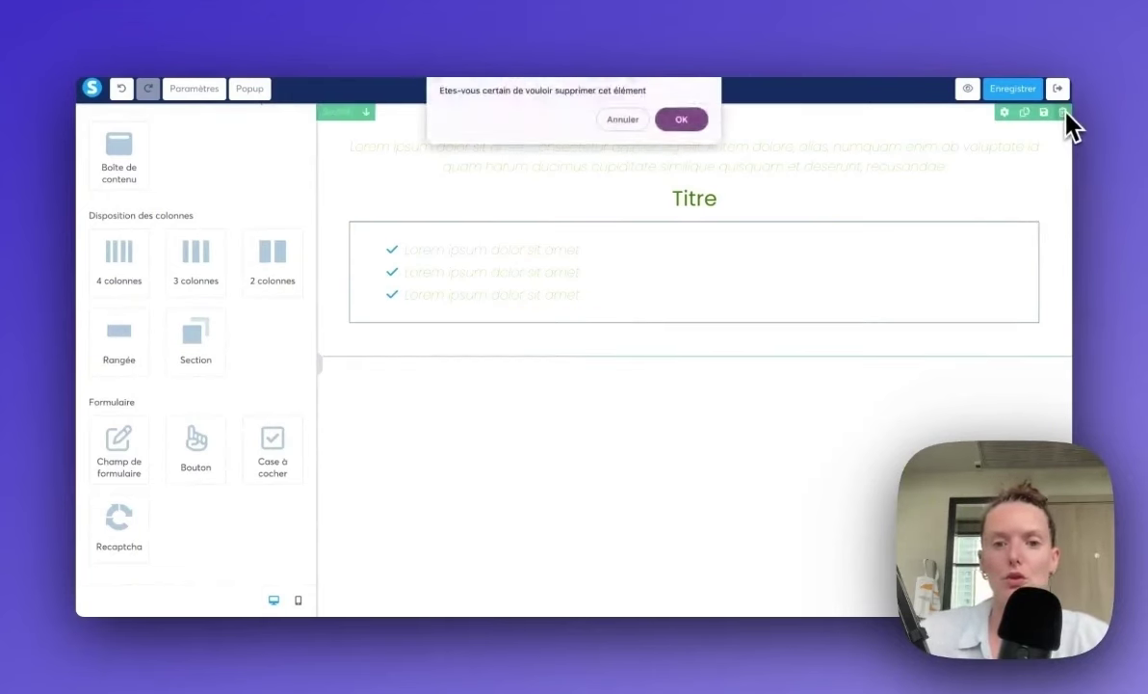
pyautogui.press('Return')
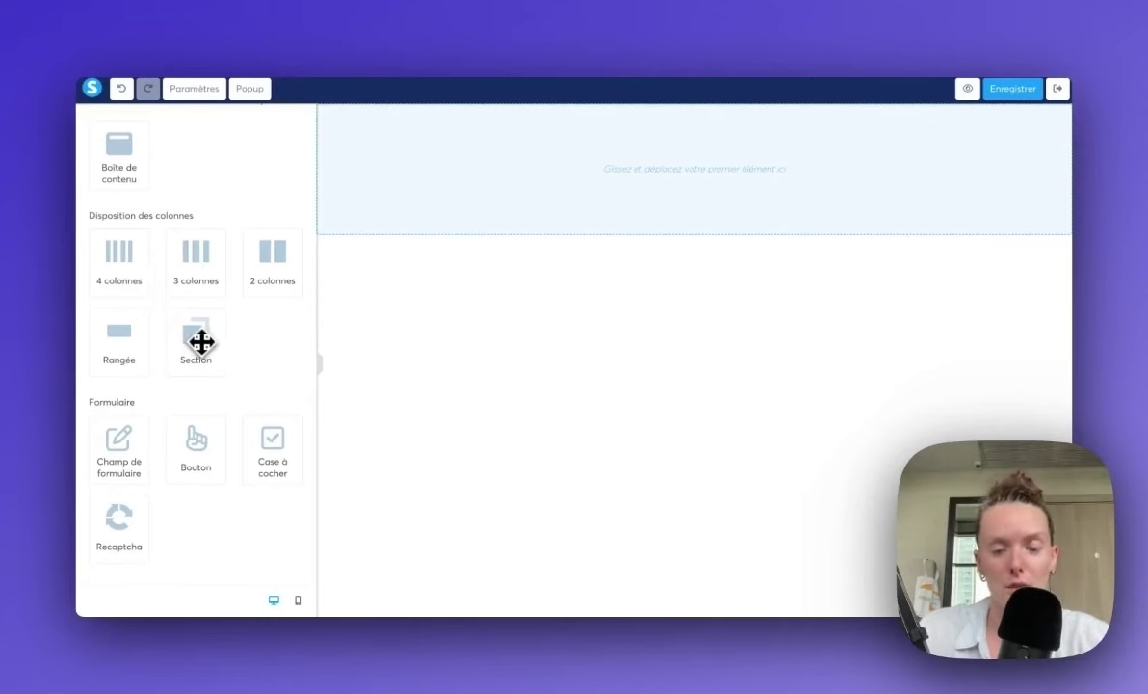
# Step: Add a new section to the empty page and place a row inside it
pyautogui.moveTo(202, 341); pyautogui.dragTo(364, 213)
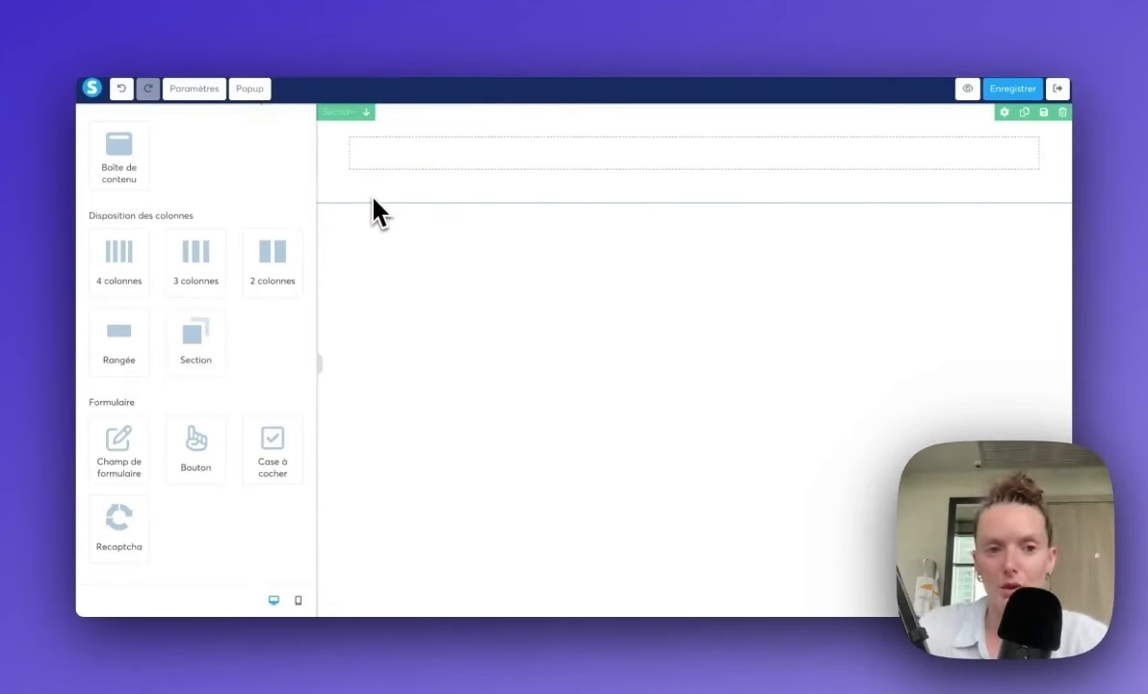
pyautogui.moveTo(123, 344); pyautogui.dragTo(397, 179)
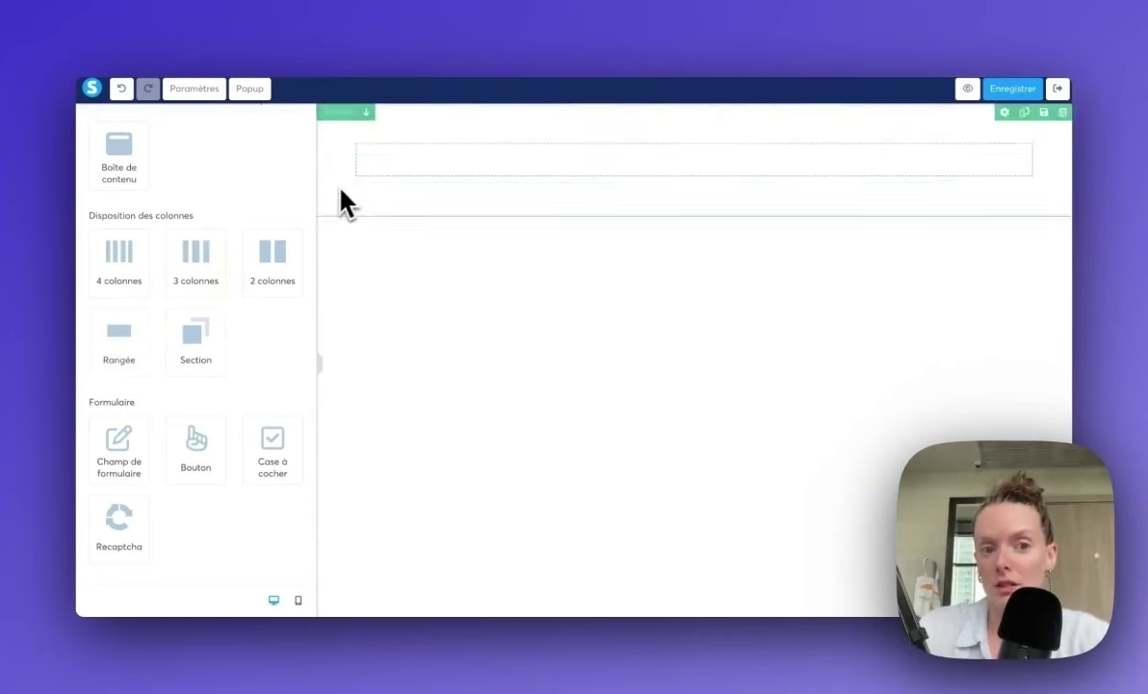
# Step: Insert a two-column layout inside the row, and move it beneath the row within the same section
pyautogui.scroll(2, 136, 218)
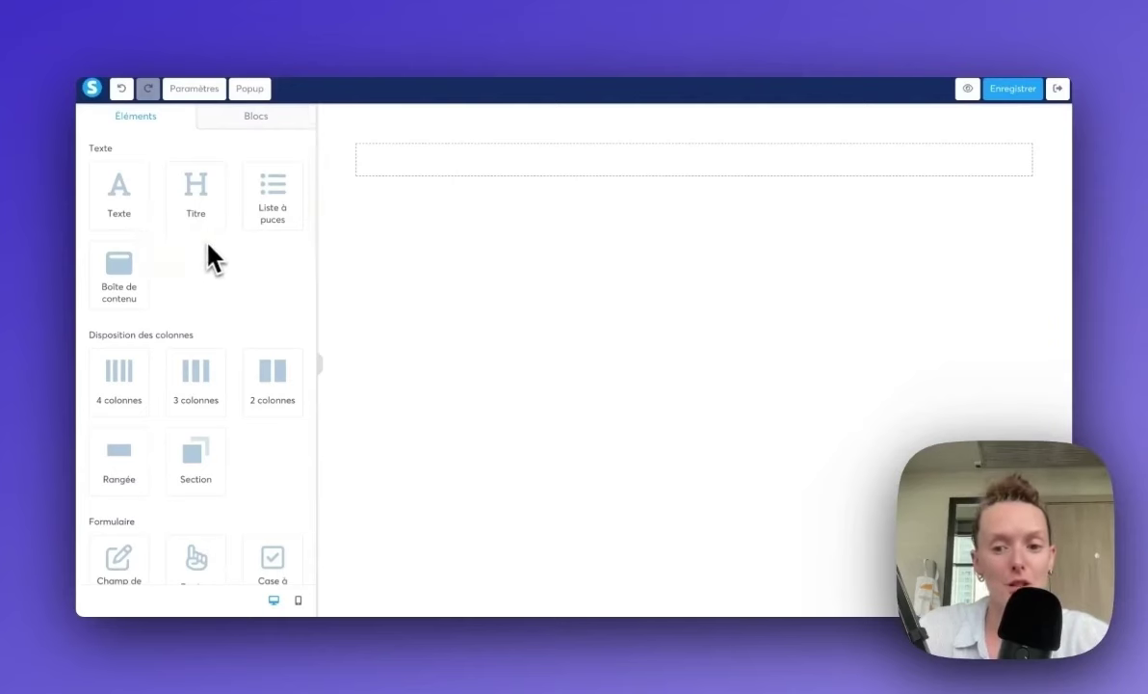
pyautogui.scroll(-3, 210, 248)
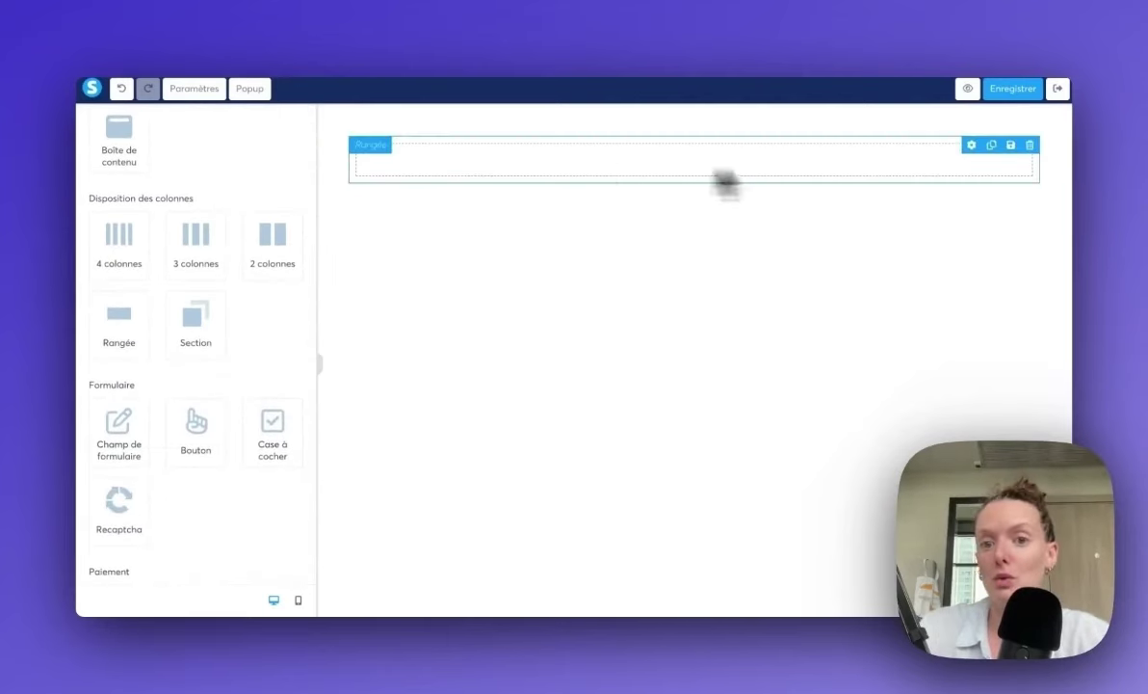
pyautogui.moveTo(292, 233); pyautogui.dragTo(486, 172)
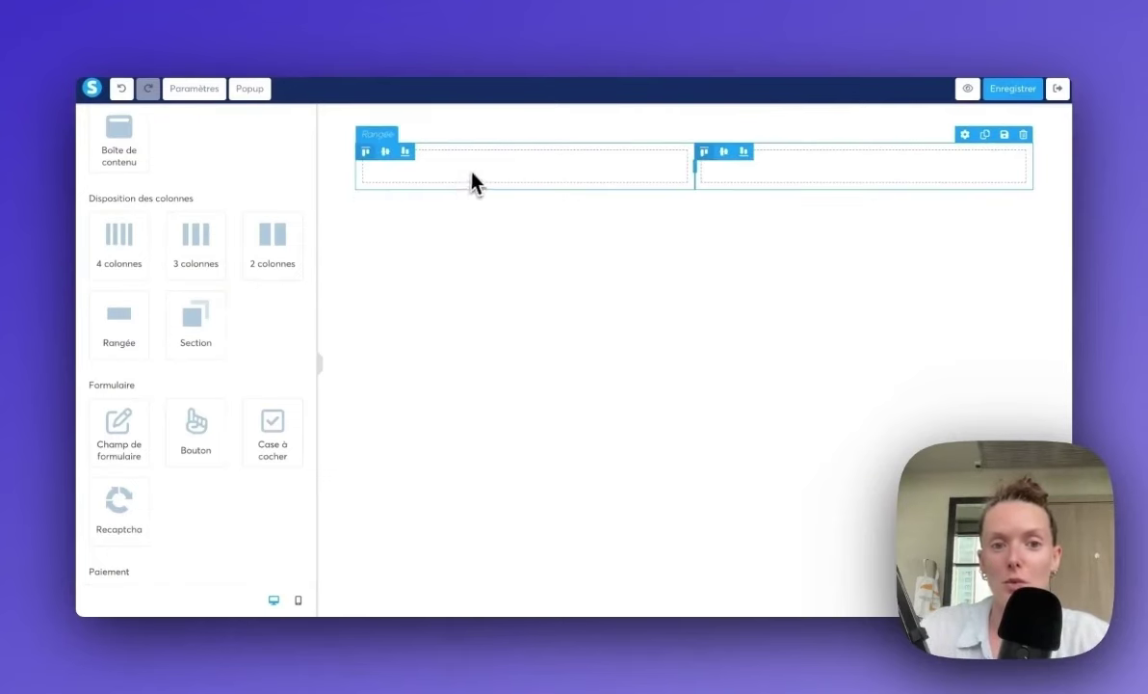
pyautogui.moveTo(472, 171); pyautogui.dragTo(492, 203)
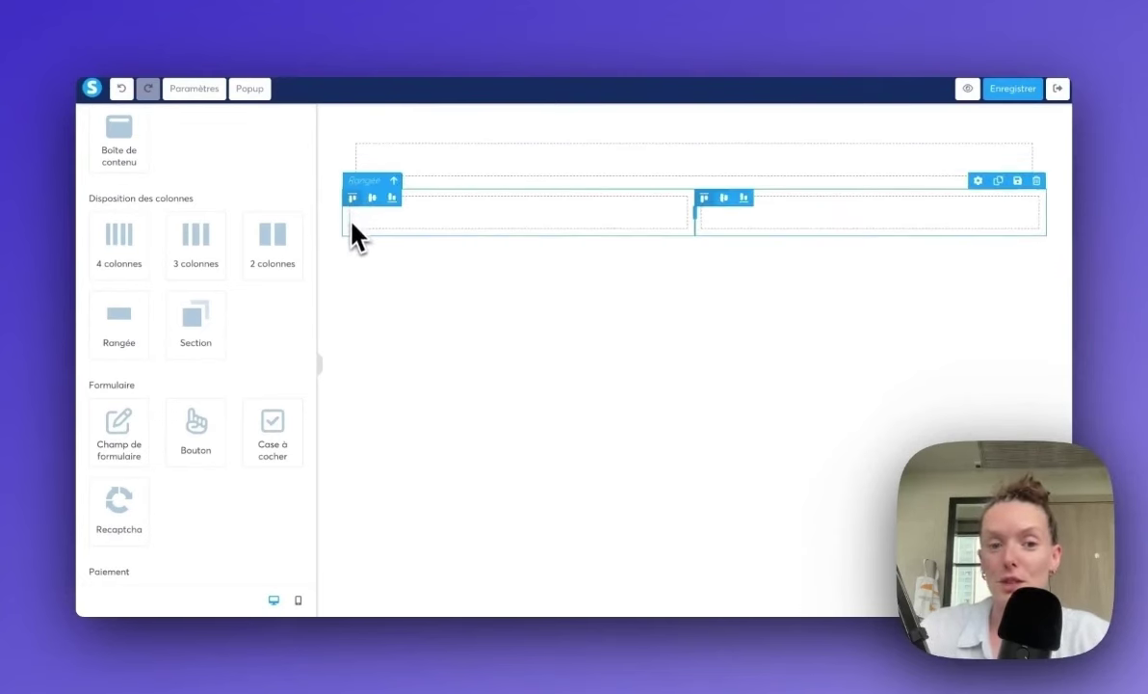
# Step: Add a three-column layout beneath the two-column row, and nest a four-column layout in the two-column row's first column
pyautogui.moveTo(221, 247); pyautogui.dragTo(485, 252)
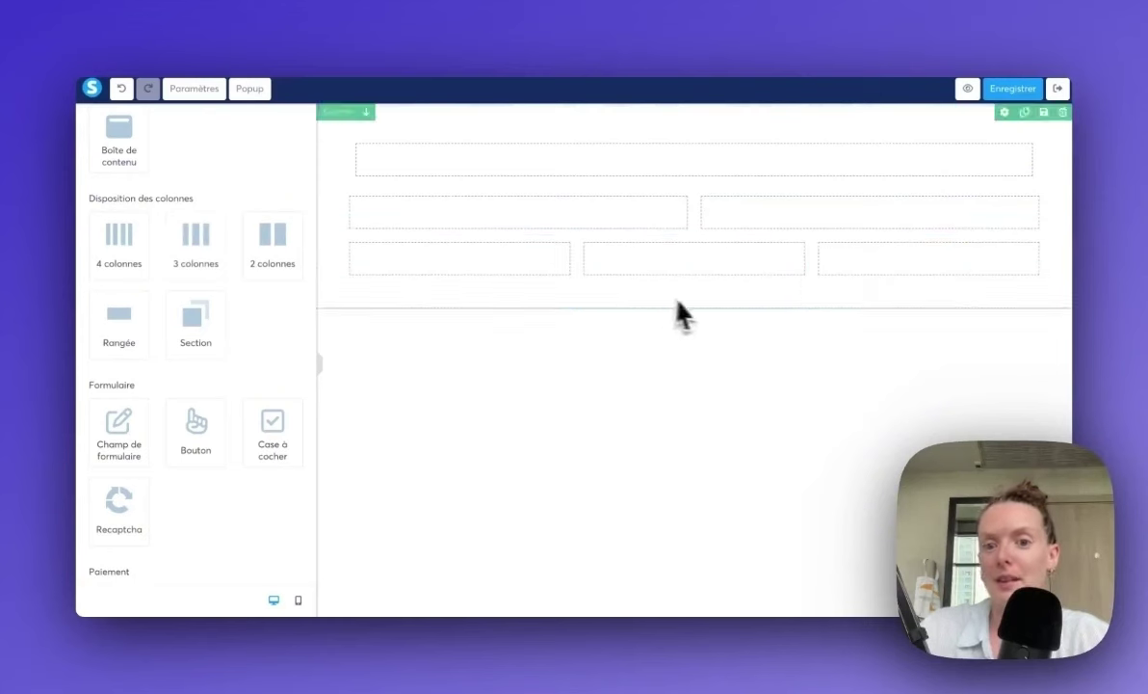
pyautogui.moveTo(118, 248); pyautogui.dragTo(476, 225)
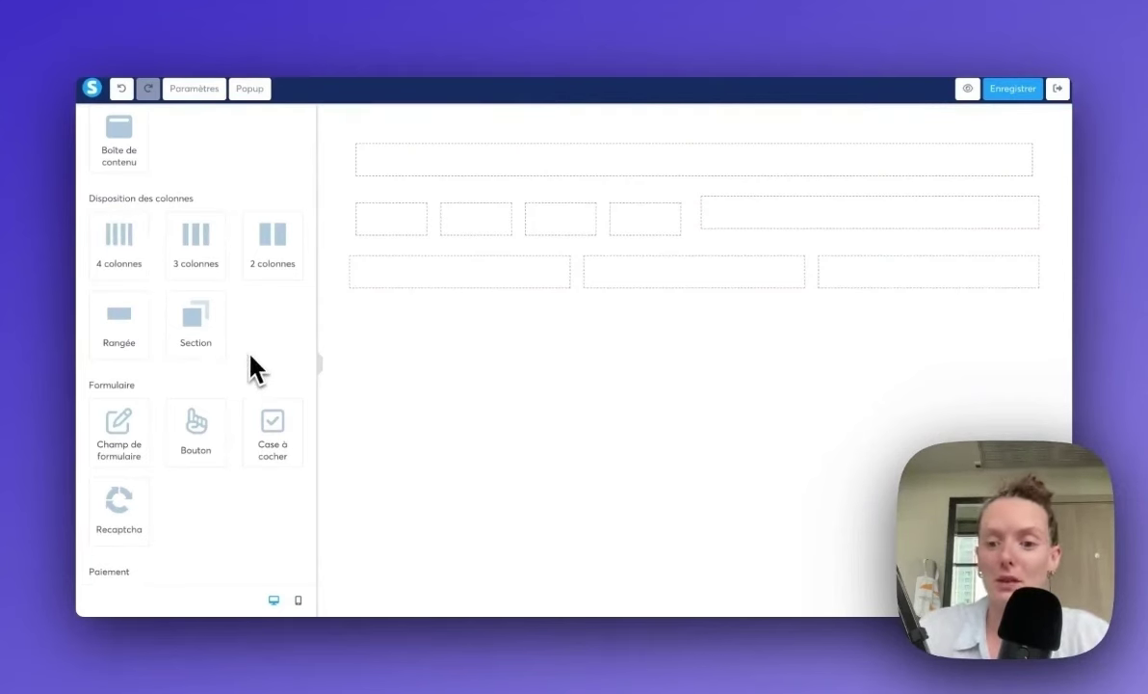
# Step: Add a form field beneath the three-column layout and set its data type to Email
pyautogui.scroll(-3, 249, 357)
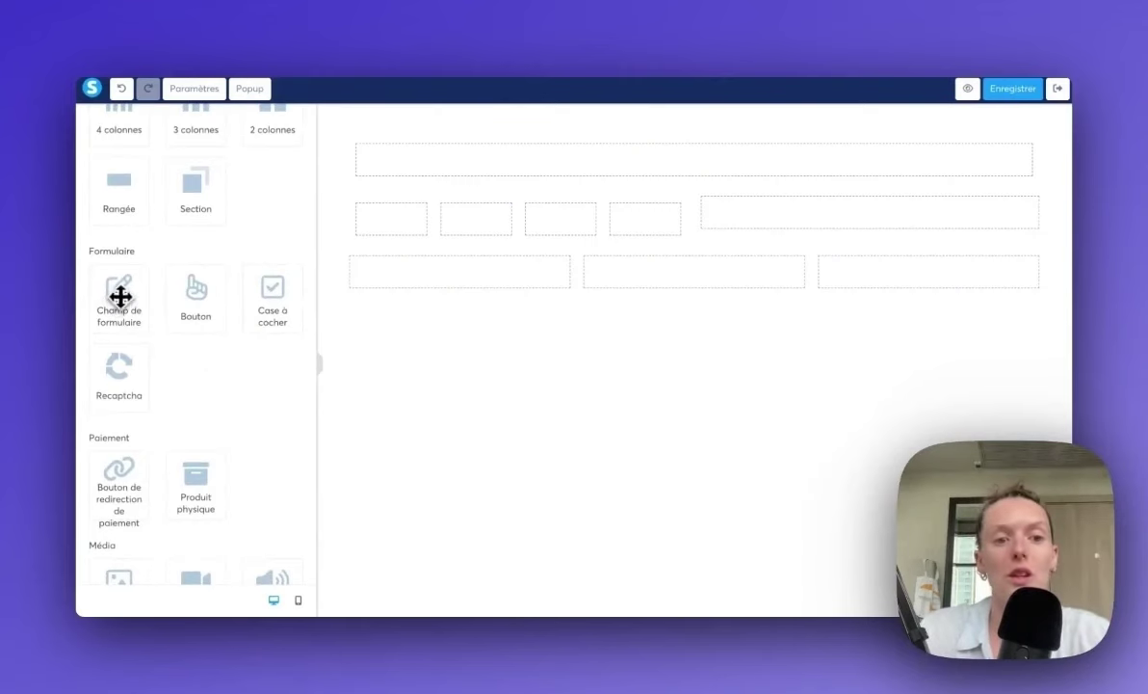
pyautogui.moveTo(117, 298); pyautogui.dragTo(535, 307)
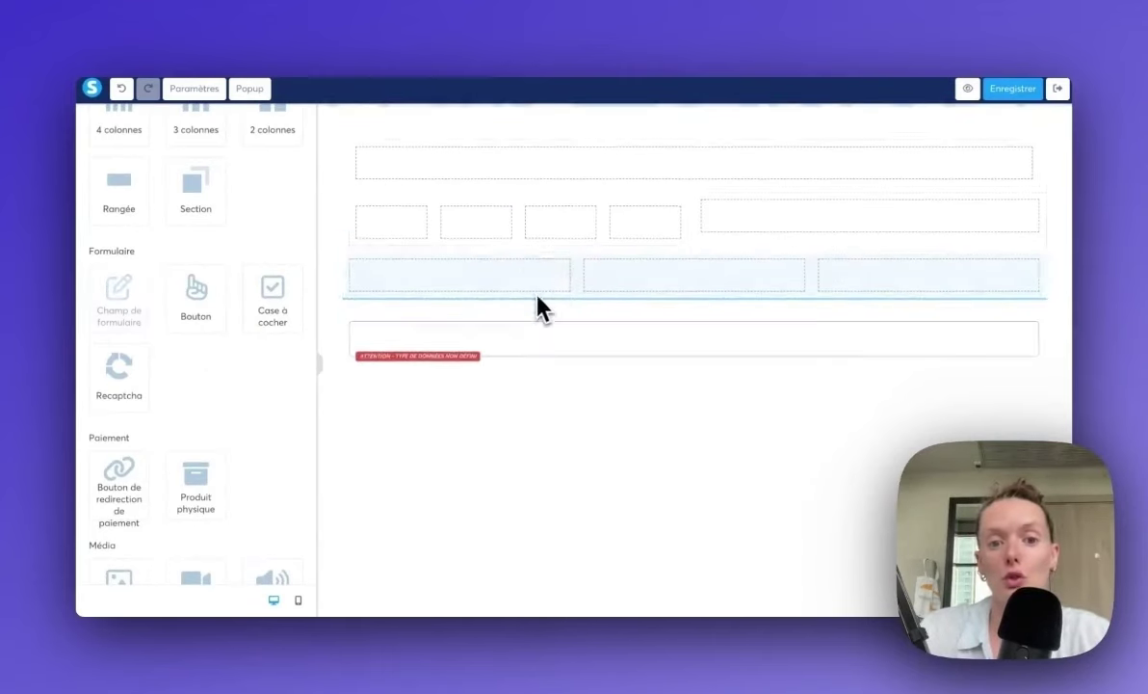
pyautogui.click(393, 327)
pyautogui.click(224, 176)
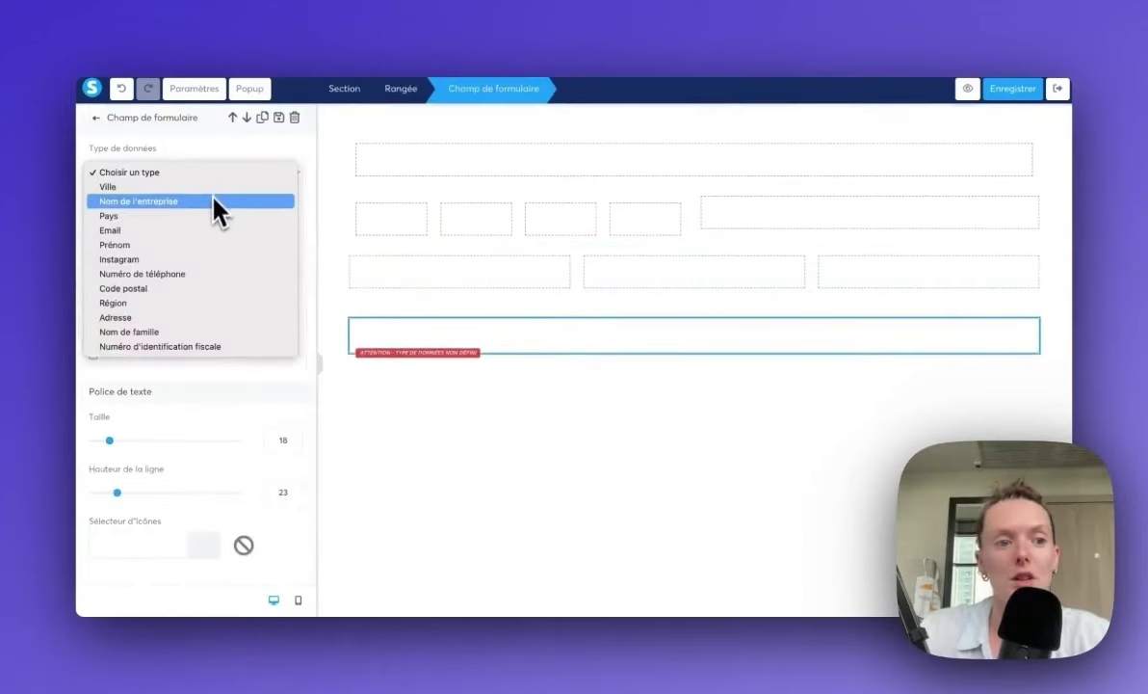
pyautogui.click(210, 229)
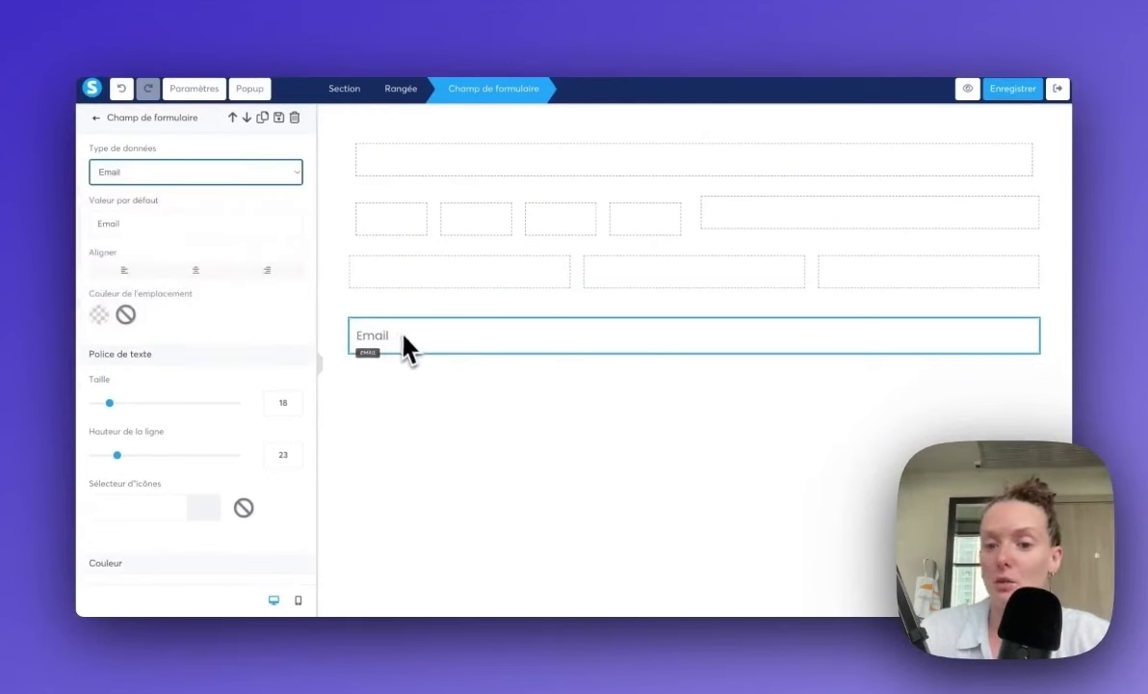
pyautogui.click(374, 402)
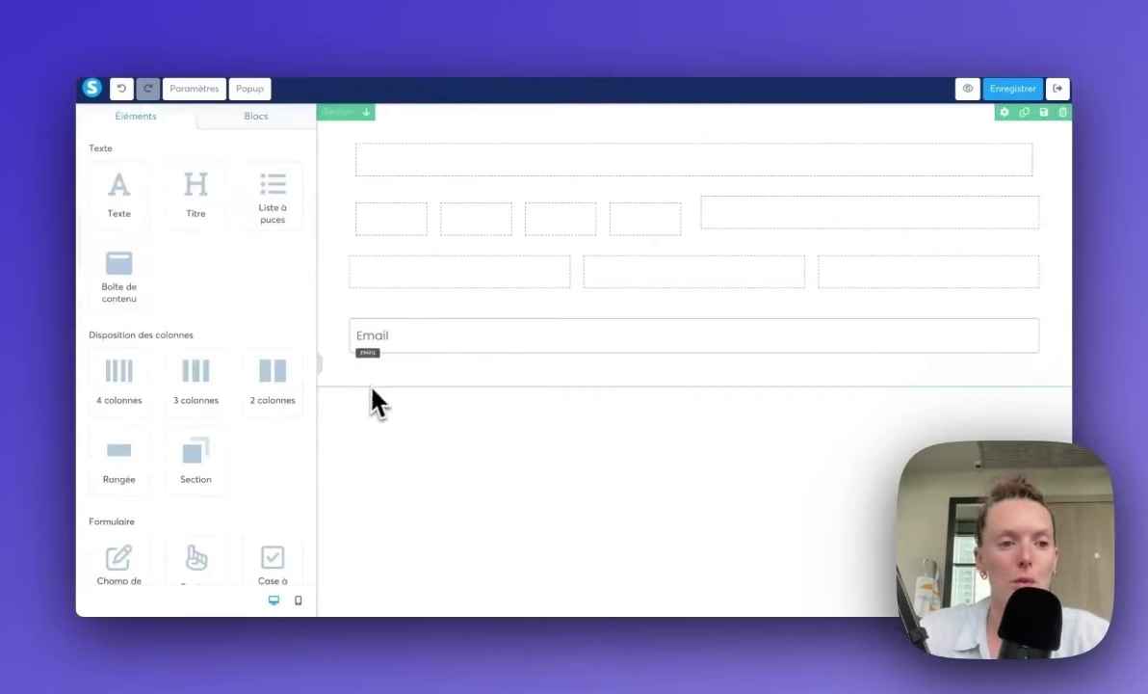
# Step: Add a button beneath the Email field and a checkbox beneath the button
pyautogui.scroll(-5, 178, 316)
pyautogui.moveTo(203, 282); pyautogui.dragTo(520, 381)
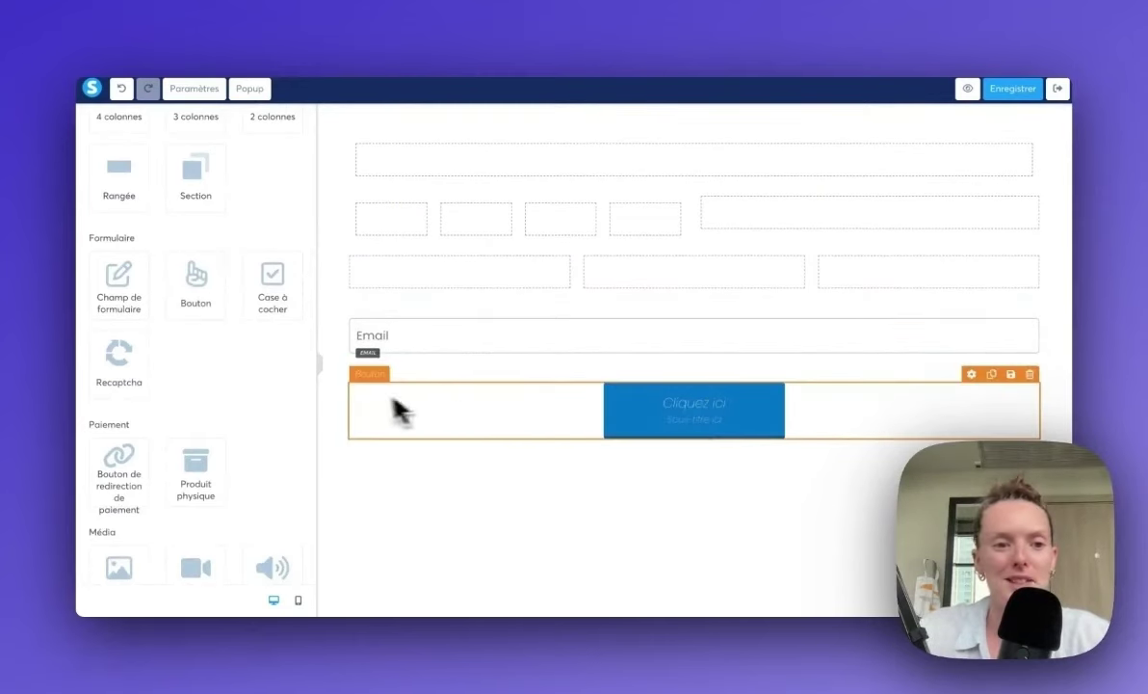
pyautogui.moveTo(283, 302); pyautogui.dragTo(647, 445)
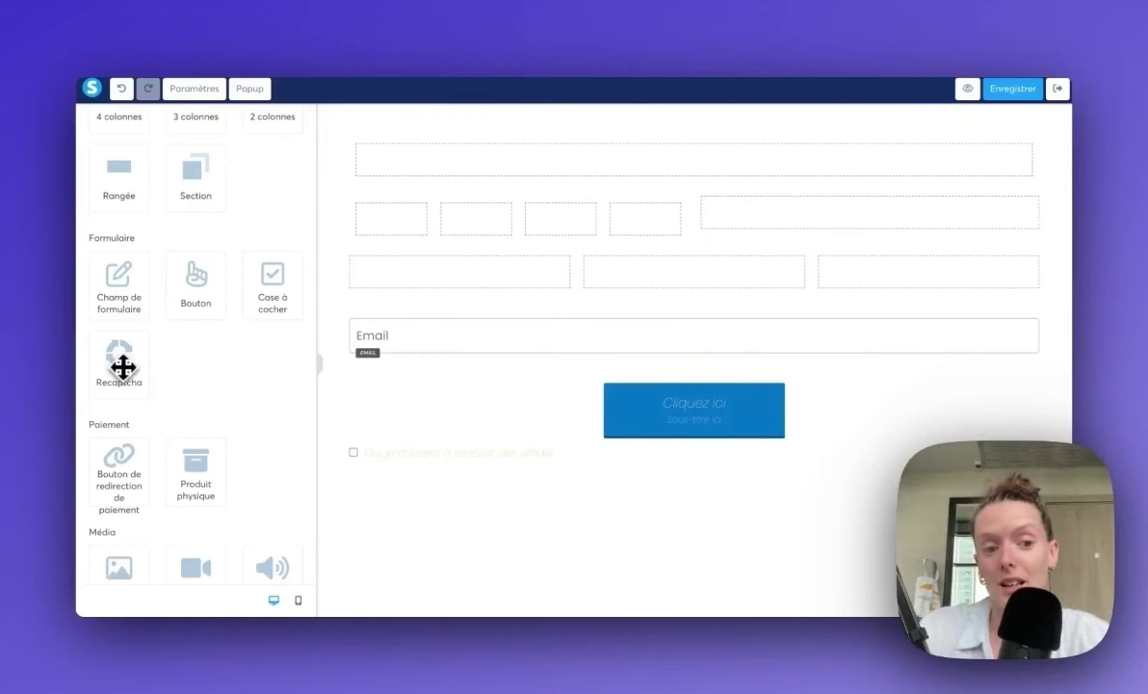
# Step: Insert a reCAPTCHA between the button and the checkbox, with a payment redirect button directly beneath it
pyautogui.moveTo(123, 366); pyautogui.dragTo(500, 468)
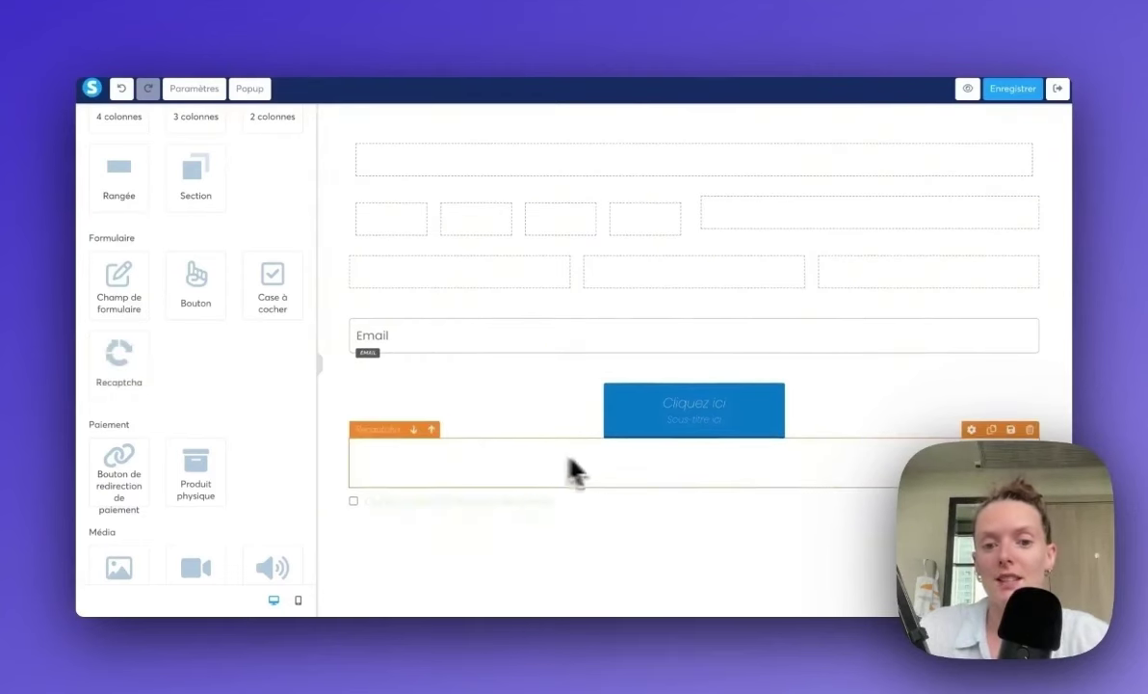
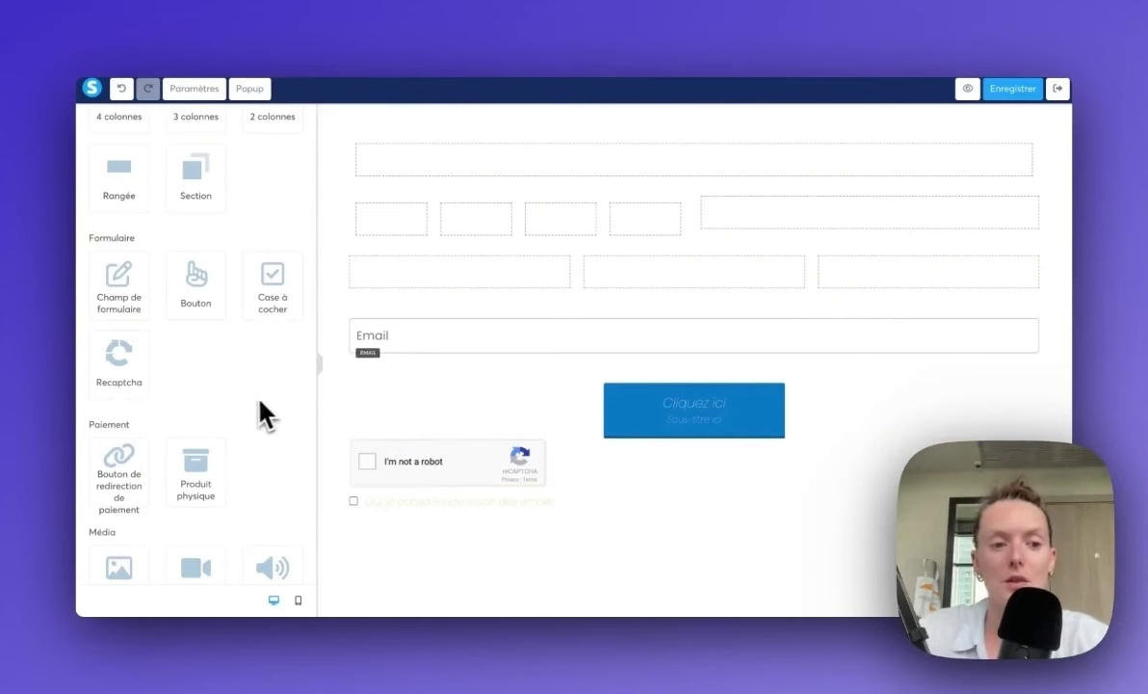
pyautogui.scroll(-2, 262, 405)
pyautogui.moveTo(140, 379); pyautogui.dragTo(664, 487)
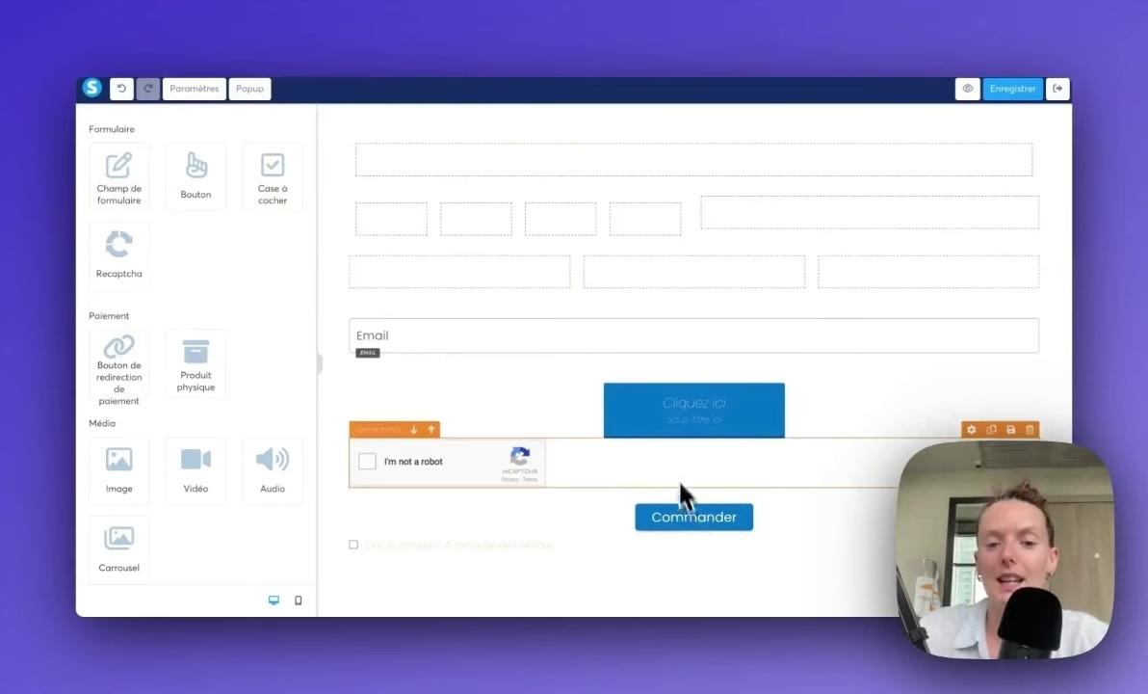
# Step: Compare the action settings of the "Cliquez ici" button with the options of the "Commander" payment redirect button
pyautogui.click(682, 424)
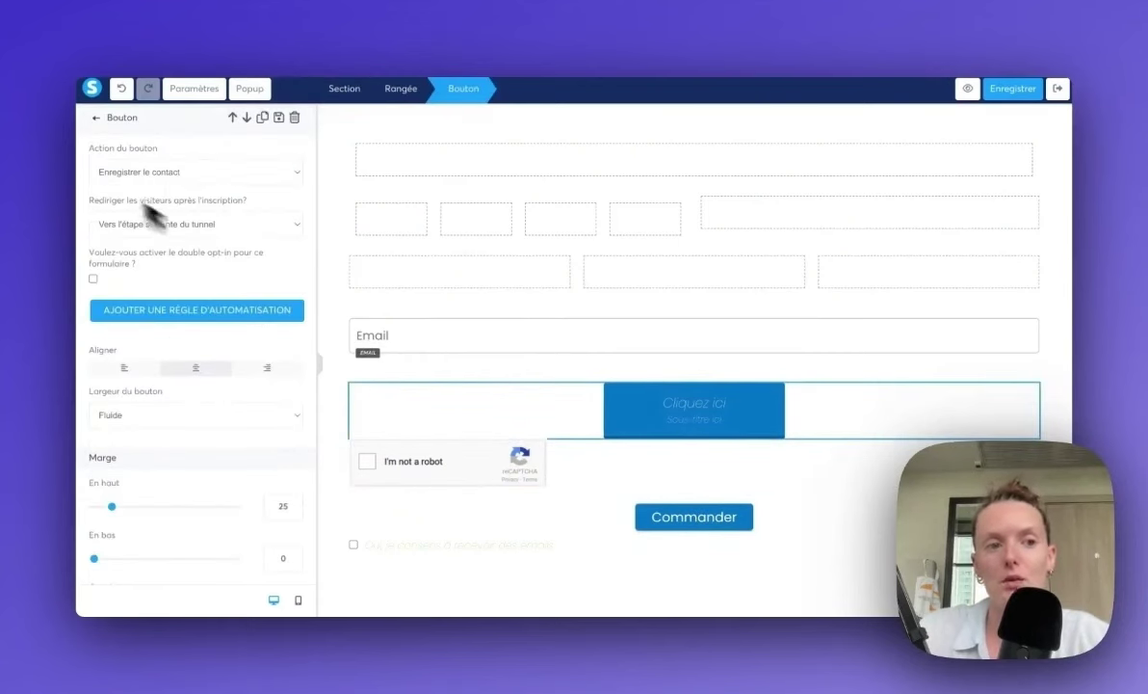
pyautogui.click(685, 522)
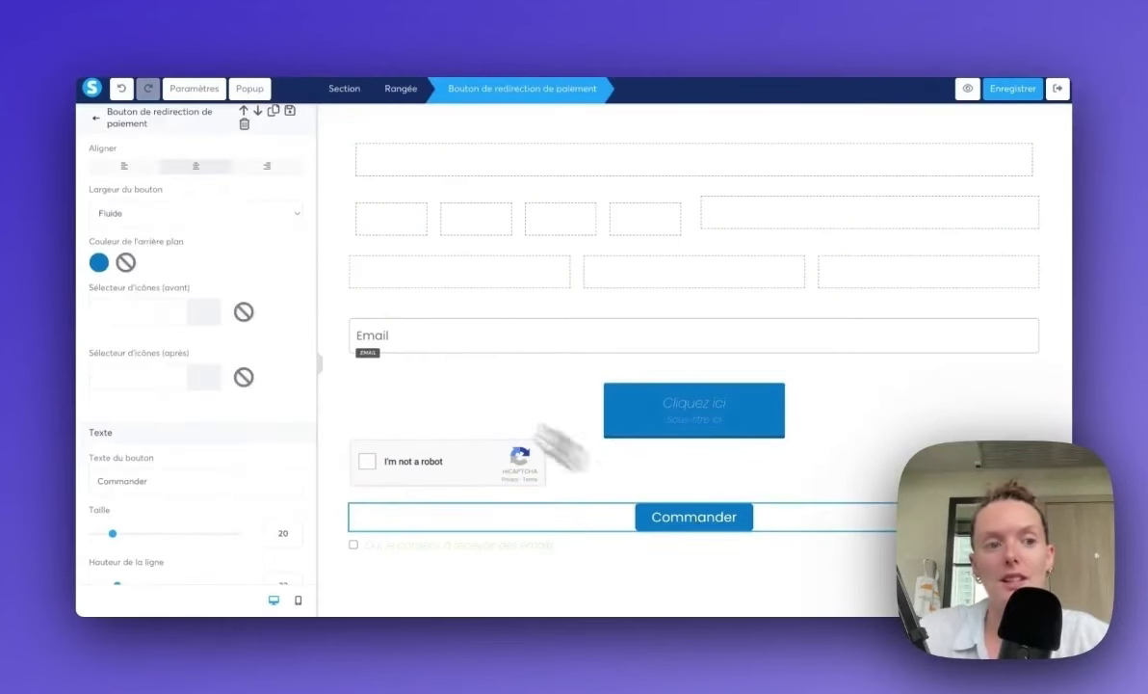
pyautogui.scroll(-15, 218, 284)
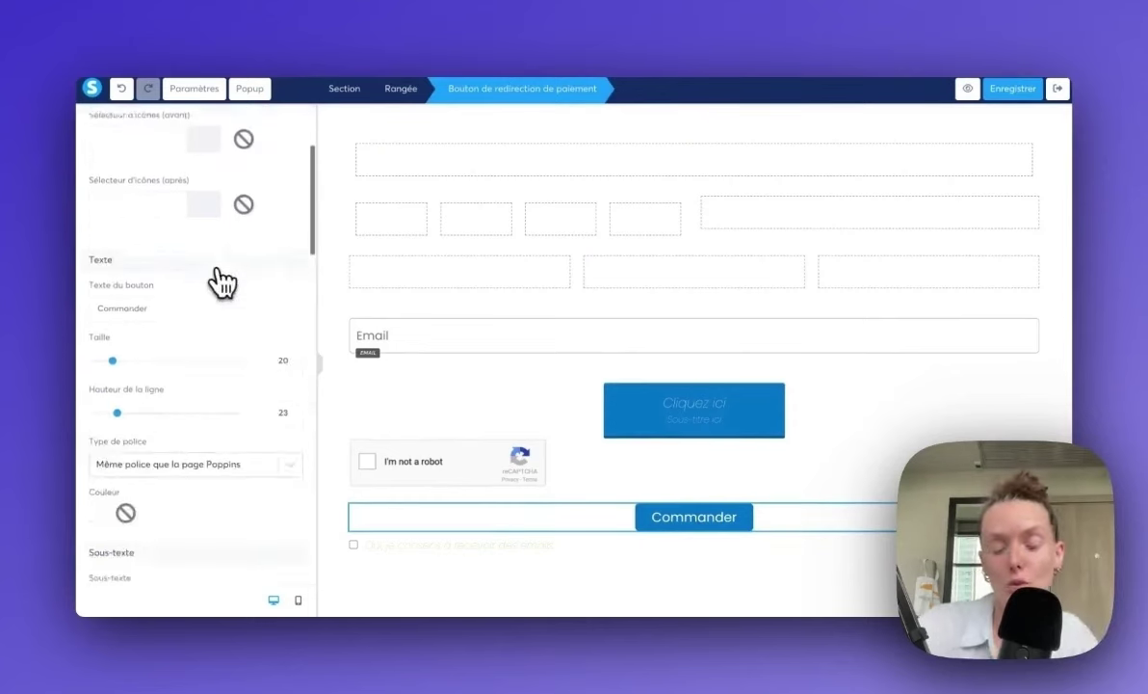
pyautogui.scroll(-5, 215, 283)
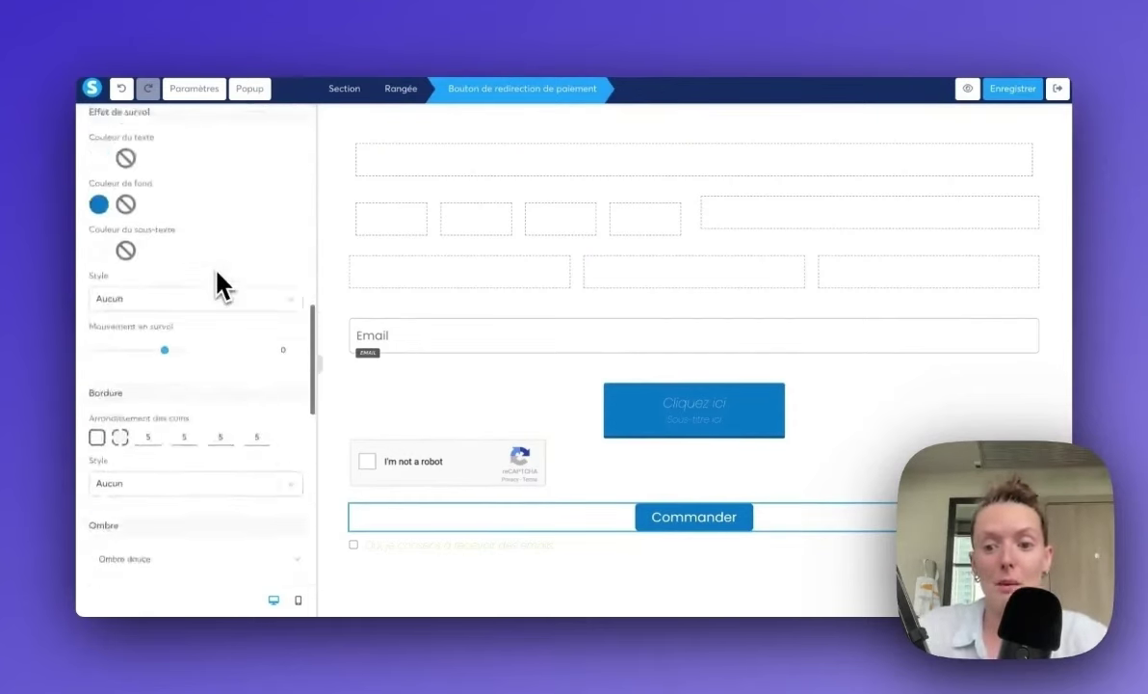
pyautogui.click(410, 405)
# Step: Add an image element to the emptied page and check its settings
pyautogui.scroll(-10, 191, 236)
pyautogui.moveTo(191, 235); pyautogui.dragTo(556, 360)
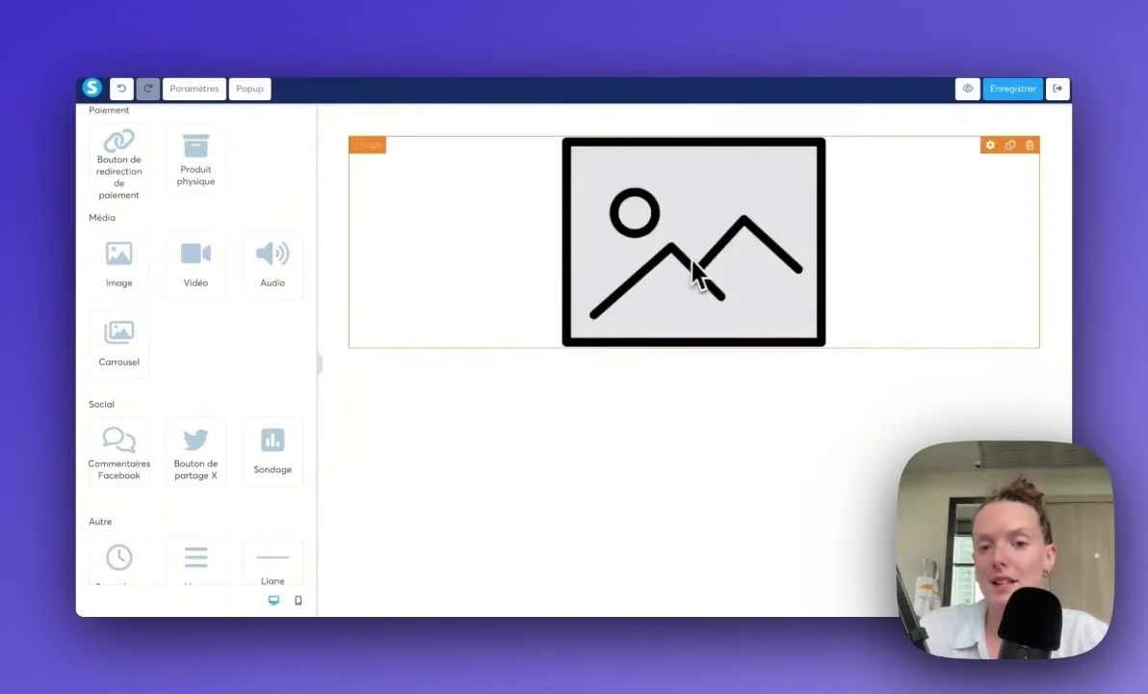
pyautogui.click(699, 273)
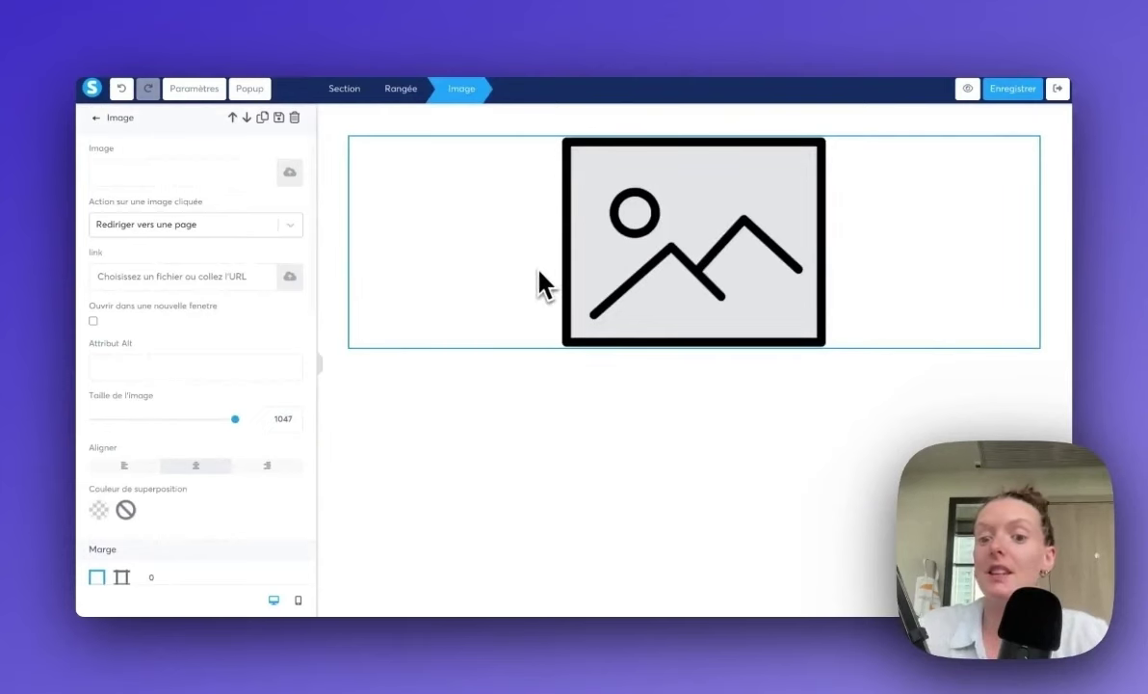
pyautogui.click(385, 410)
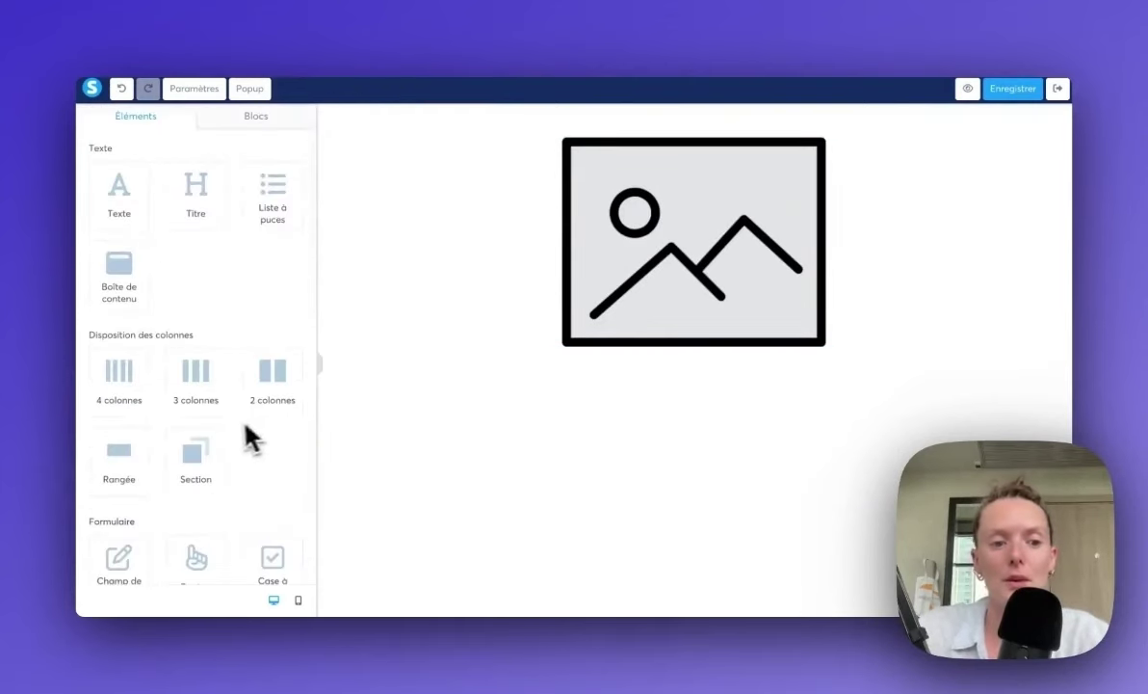
# Step: Add a video element beneath the image placeholder
pyautogui.scroll(-5, 231, 441)
pyautogui.moveTo(210, 402); pyautogui.dragTo(628, 372)
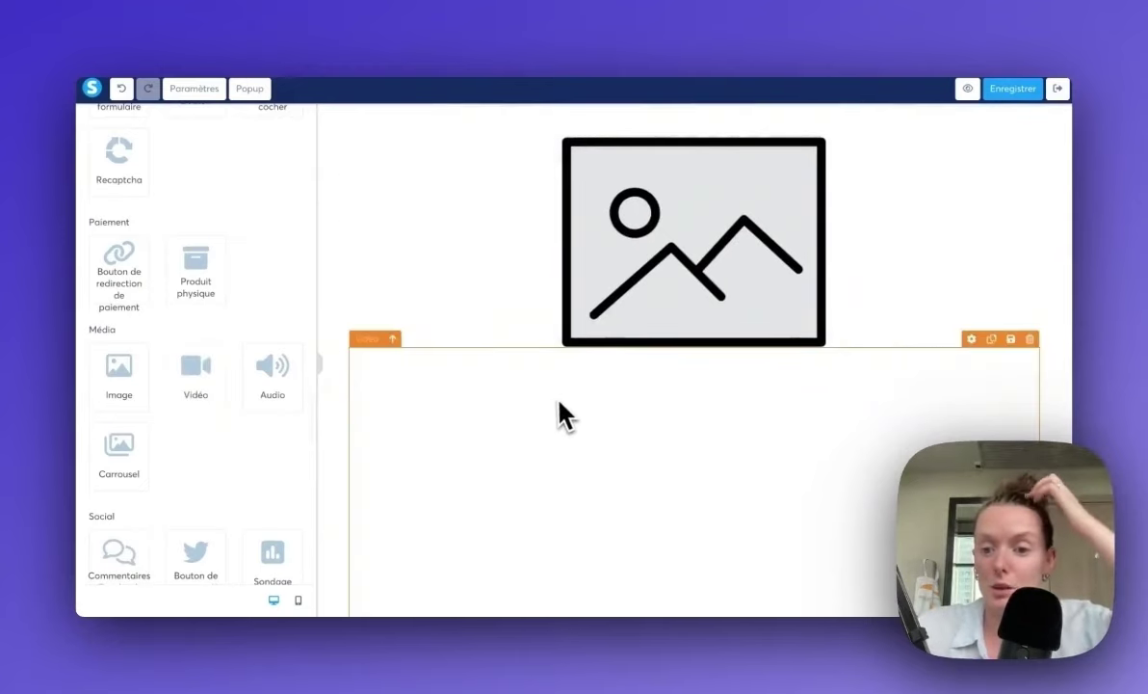
pyautogui.scroll(-2, 559, 415)
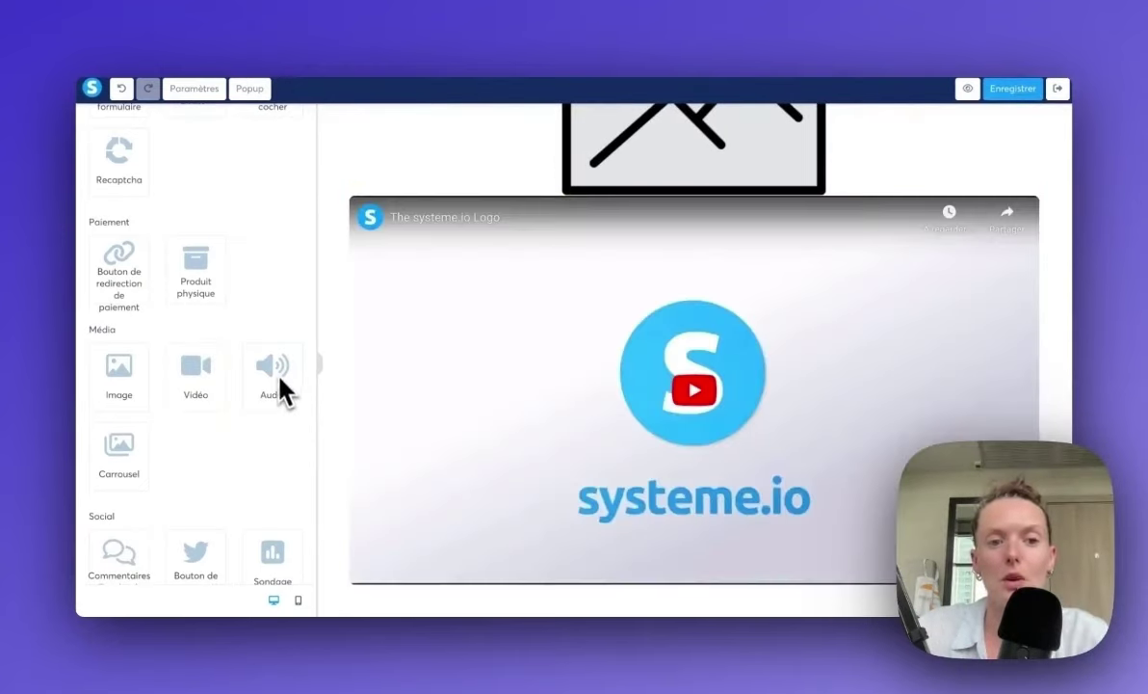
# Step: Insert an audio player between the image and the video, and set its source to "Uploader un fichier audio"
pyautogui.moveTo(281, 390); pyautogui.dragTo(587, 227)
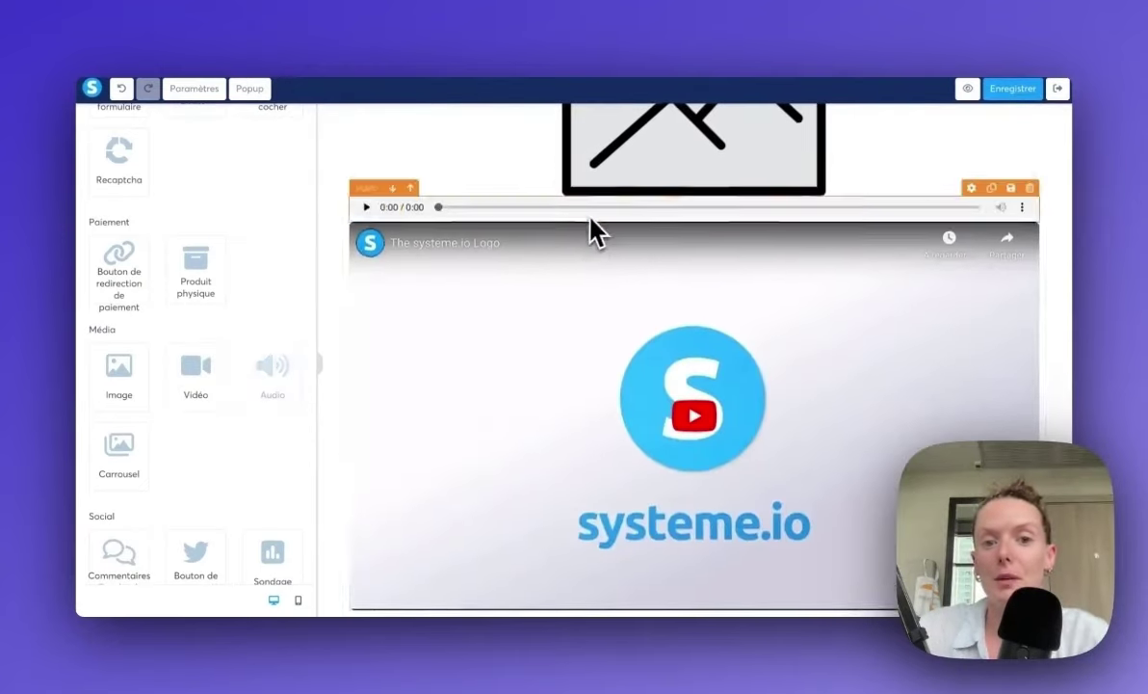
pyautogui.click(496, 214)
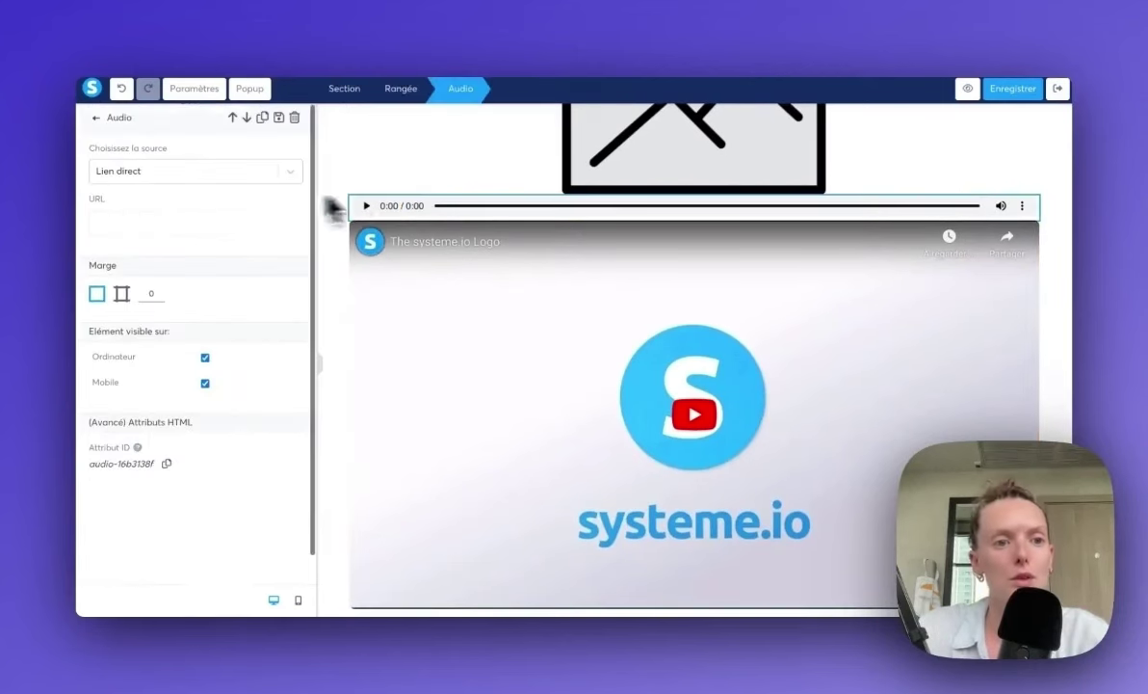
pyautogui.click(160, 175)
pyautogui.click(210, 226)
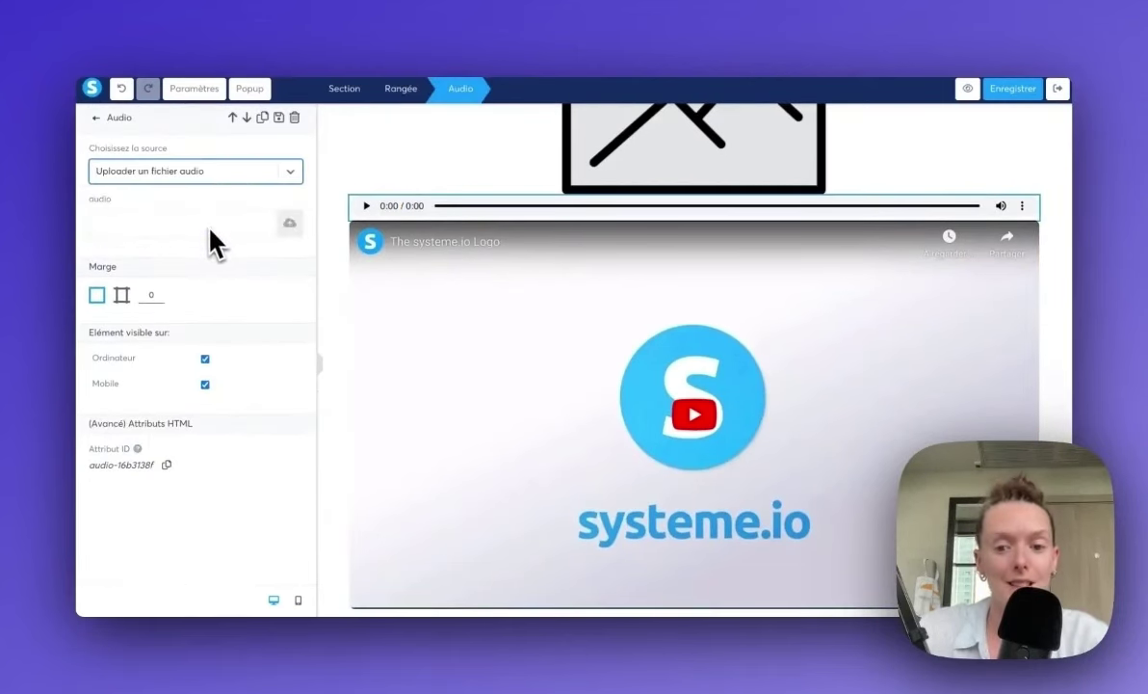
# Step: Set the video's type to "Intégrer à la page" and review the other video type options
pyautogui.click(424, 377)
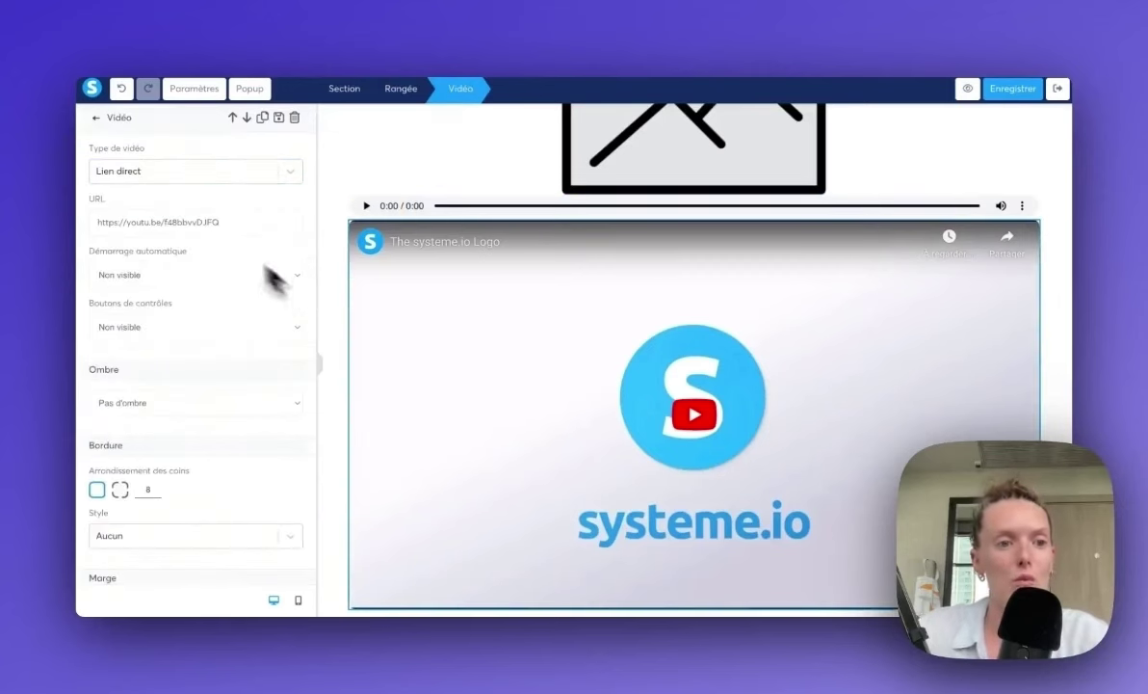
pyautogui.click(191, 176)
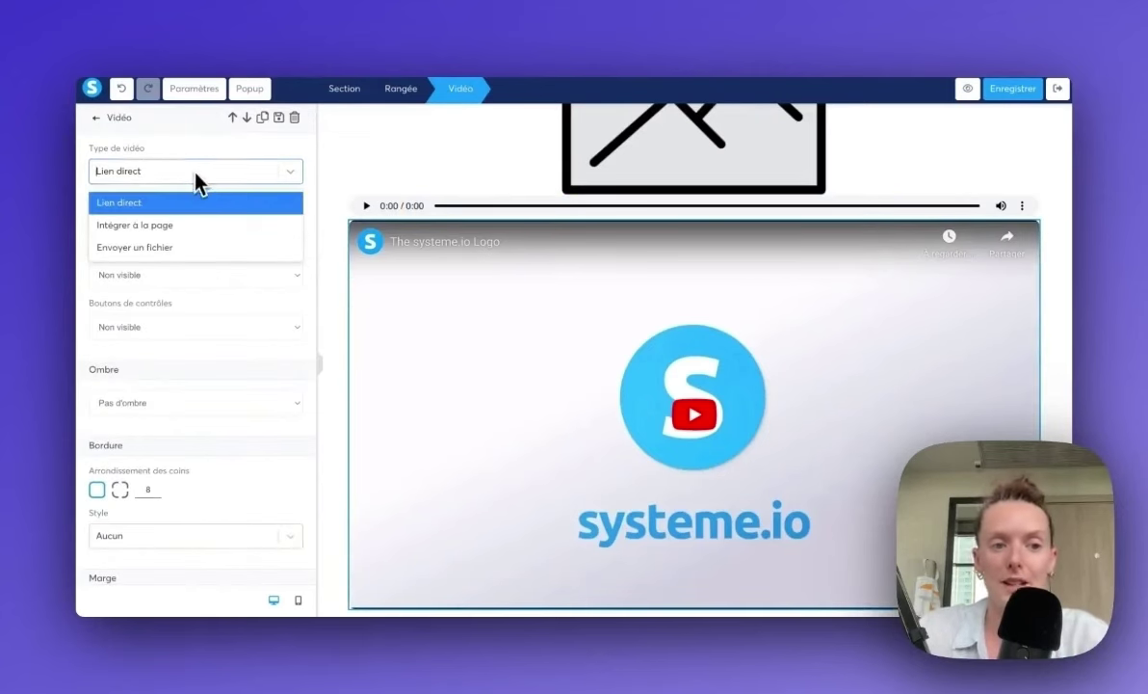
pyautogui.click(214, 231)
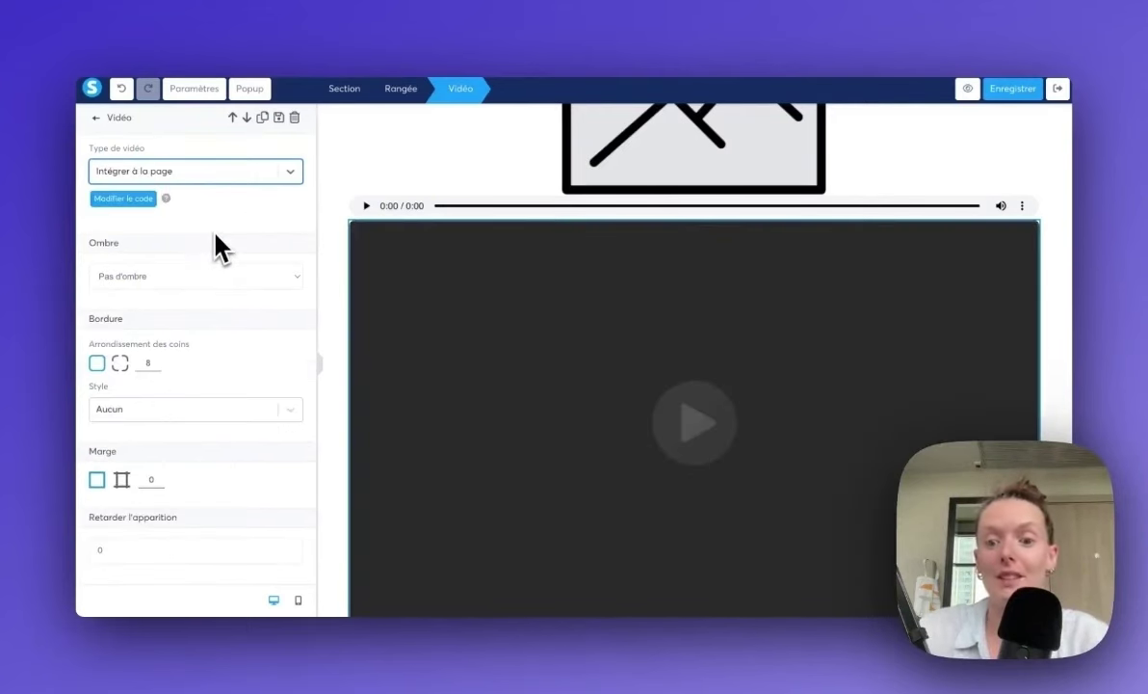
pyautogui.click(191, 174)
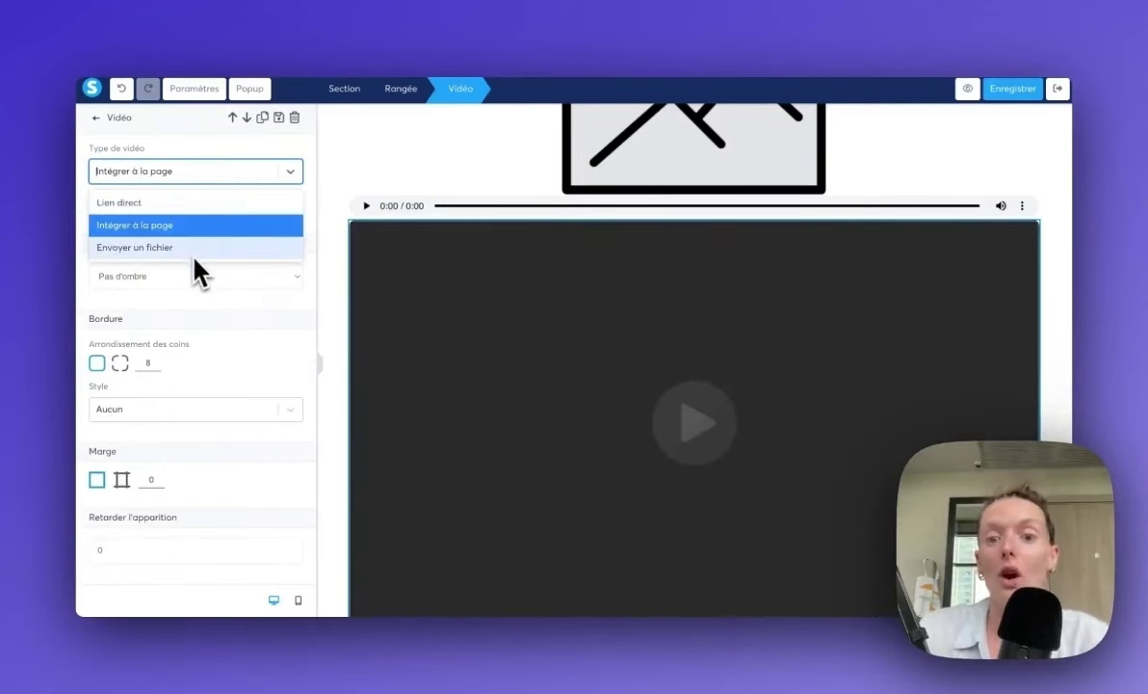
pyautogui.click(328, 290)
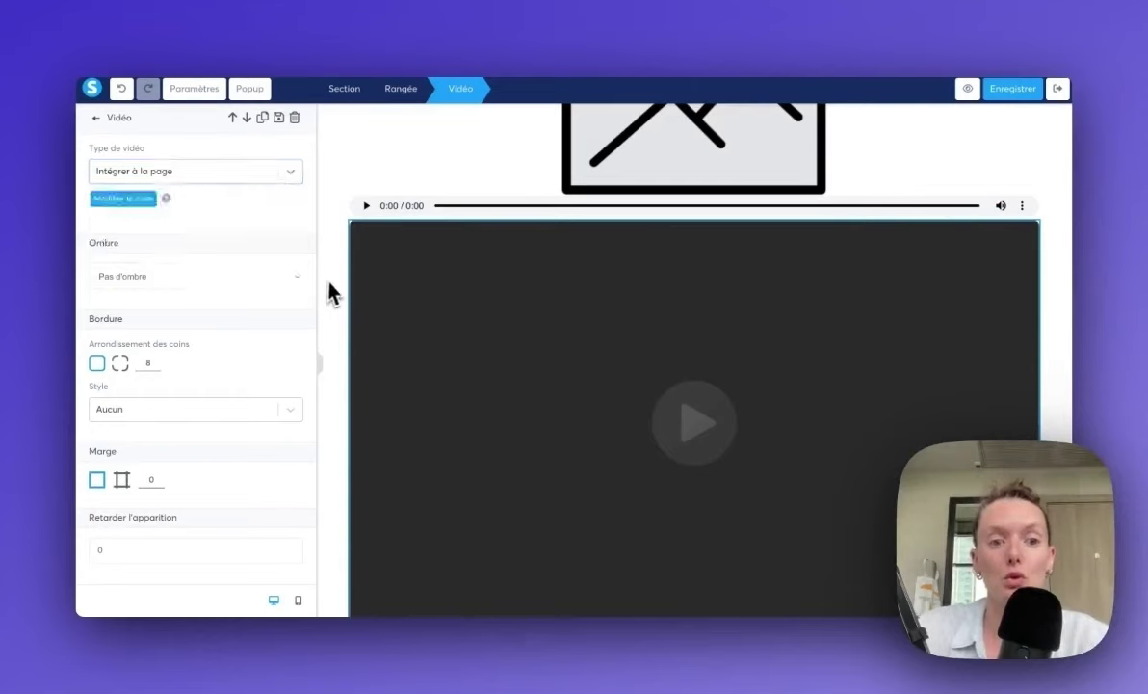
# Step: Add a carousel beneath the video and give it two additional zones
pyautogui.scroll(-10, 231, 377)
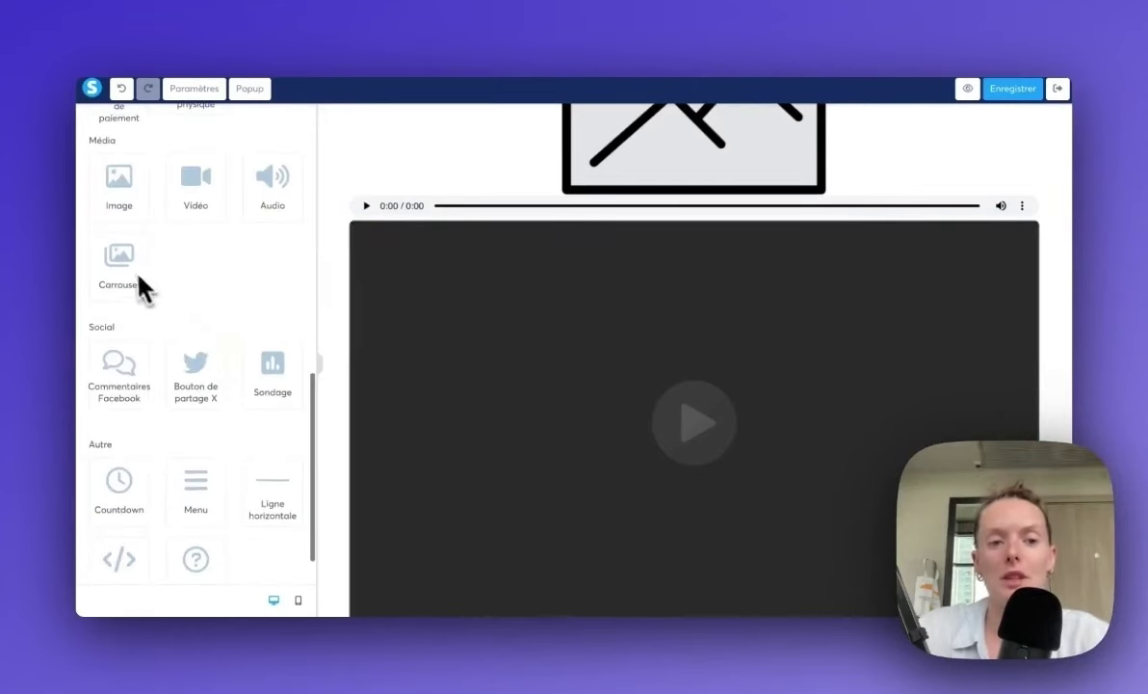
pyautogui.scroll(-1, 525, 321)
pyautogui.moveTo(119, 260); pyautogui.dragTo(551, 556)
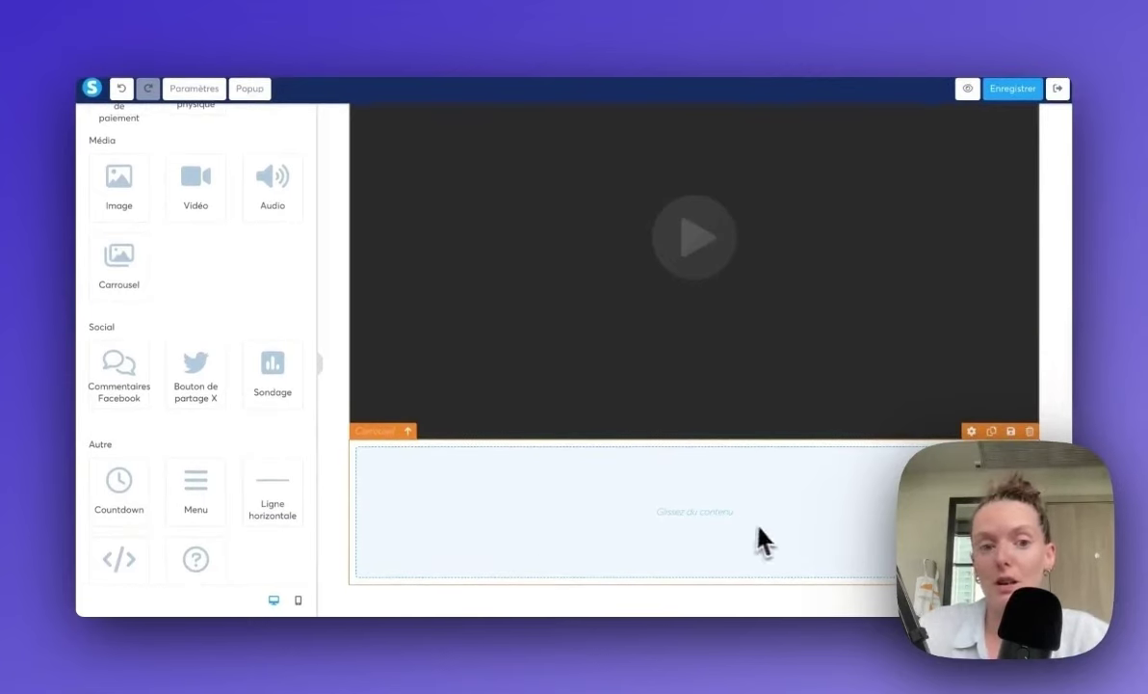
pyautogui.click(487, 505)
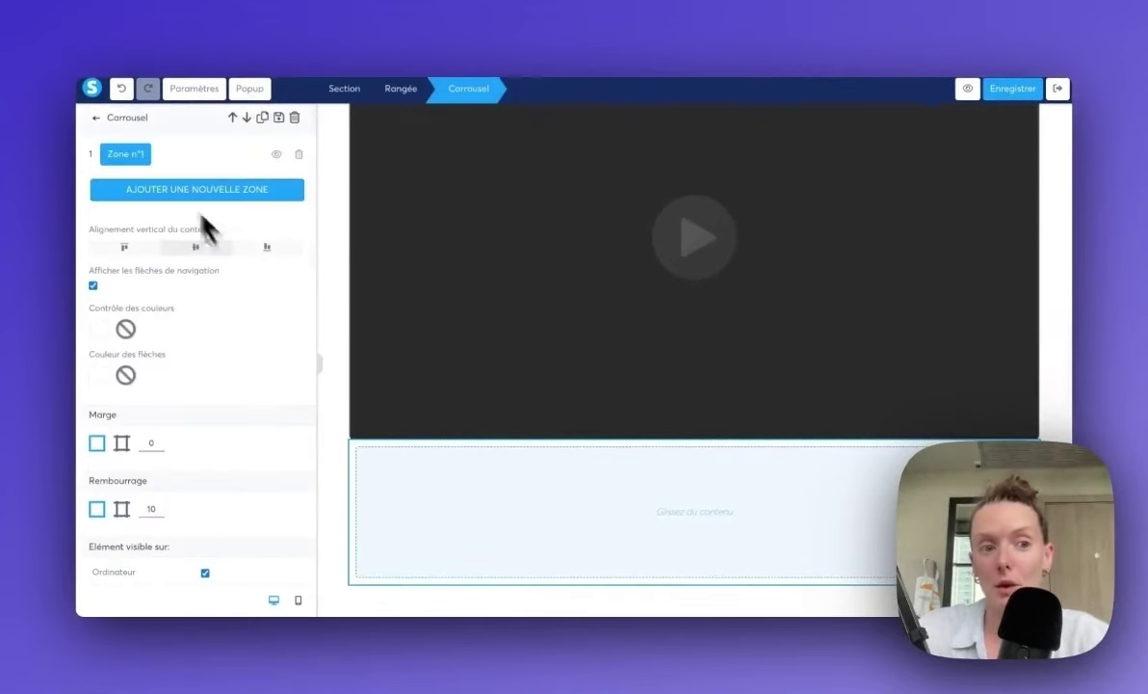
pyautogui.click(145, 185)
pyautogui.click(155, 227)
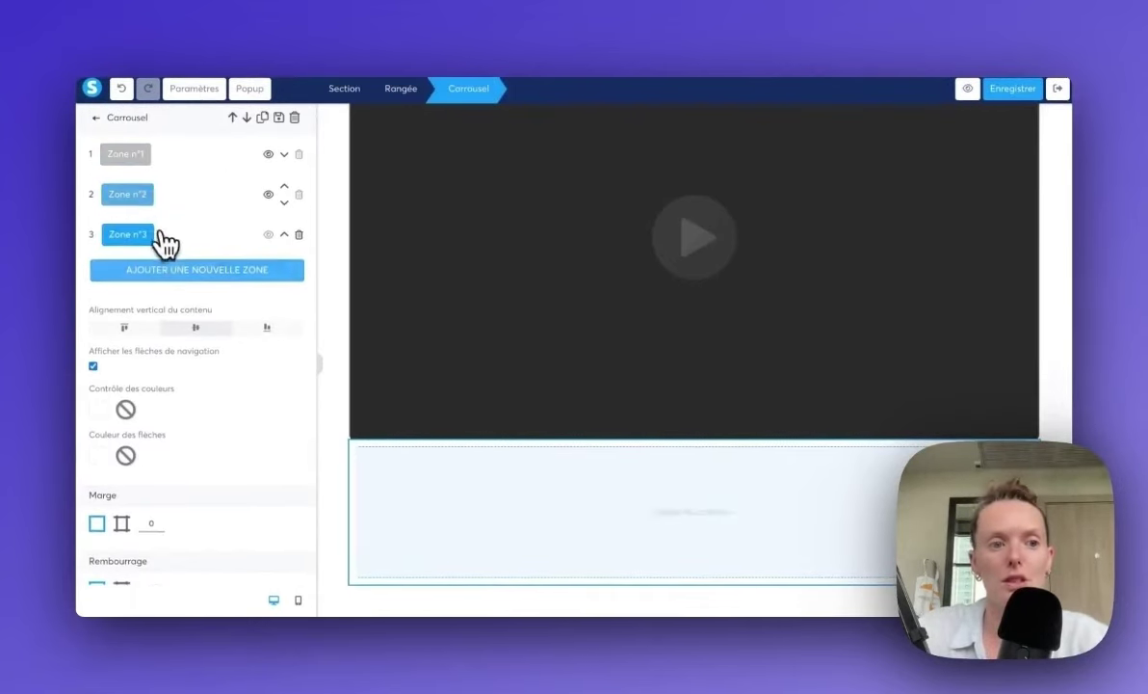
pyautogui.click(334, 467)
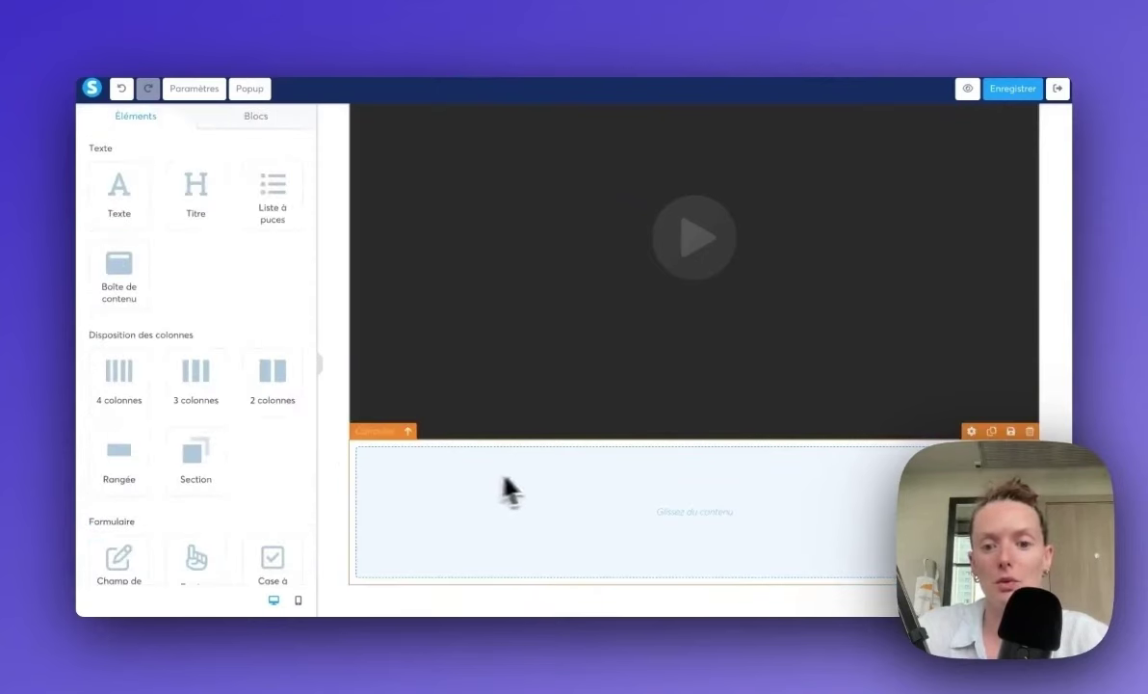
# Step: Make Zone n°1 of the carousel active and move the video element into it
pyautogui.click(589, 510)
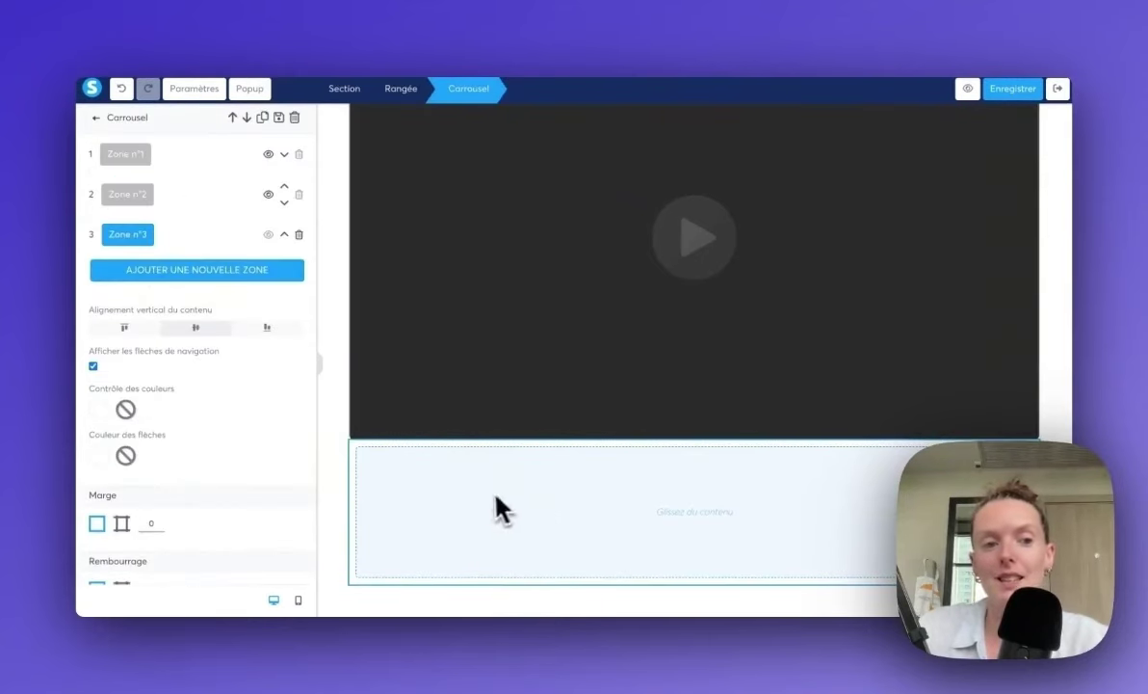
pyautogui.click(128, 159)
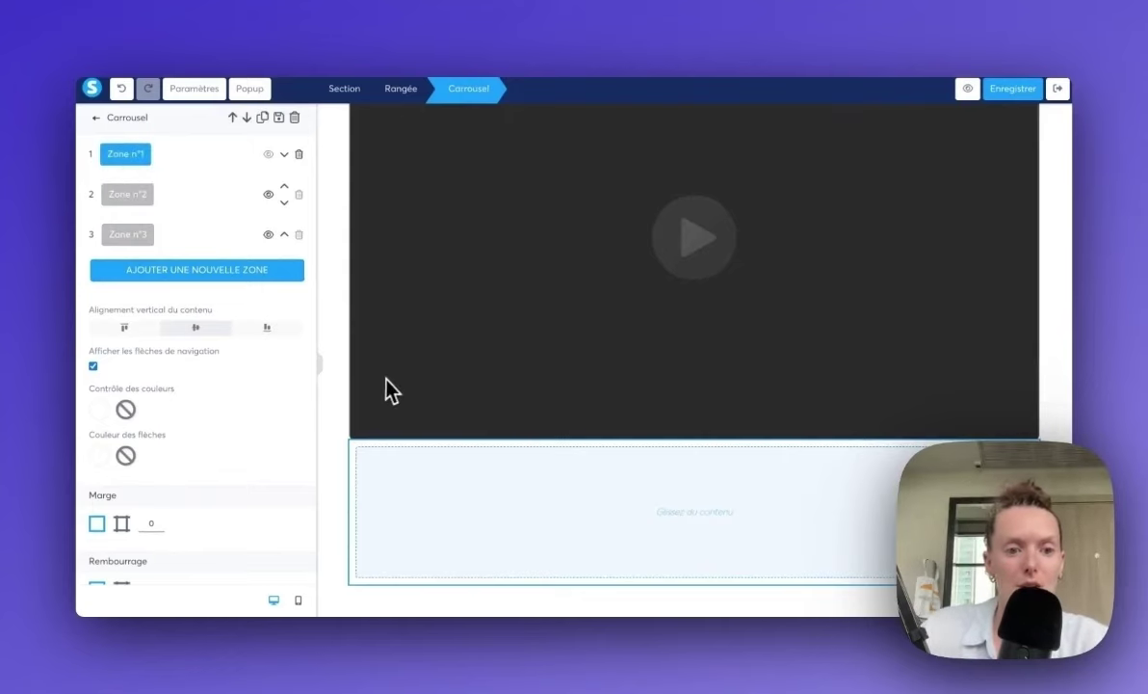
pyautogui.moveTo(384, 389); pyautogui.dragTo(445, 530)
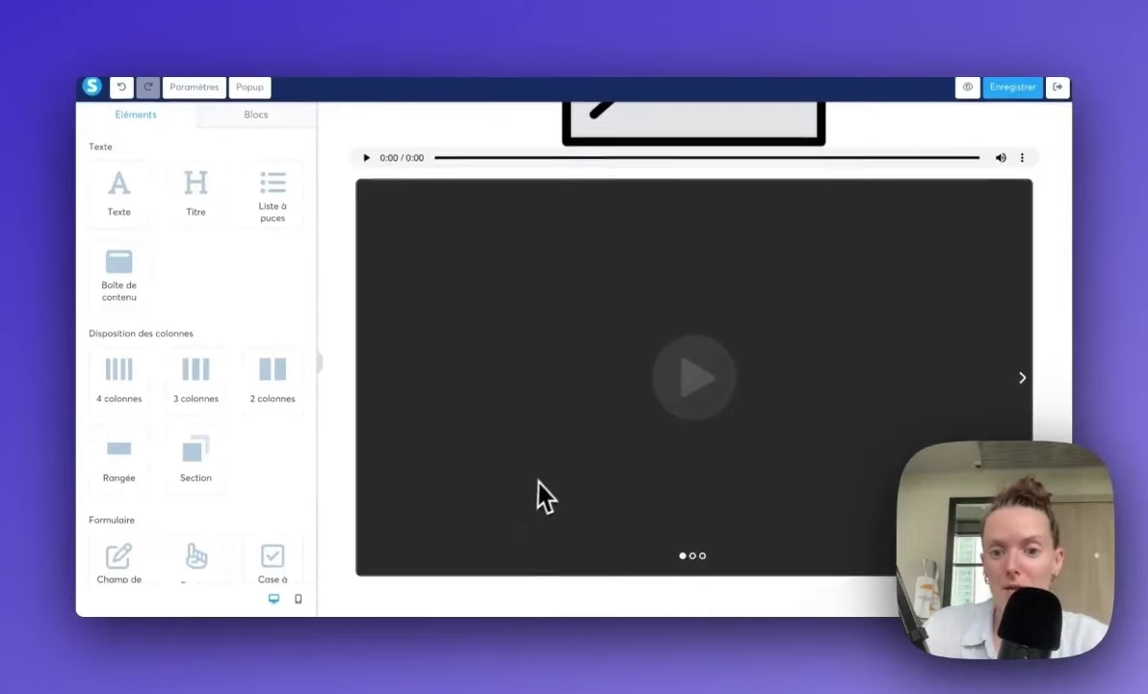
# Step: Make Zone n°2 of the carousel active and move the image element into it
pyautogui.click(355, 163)
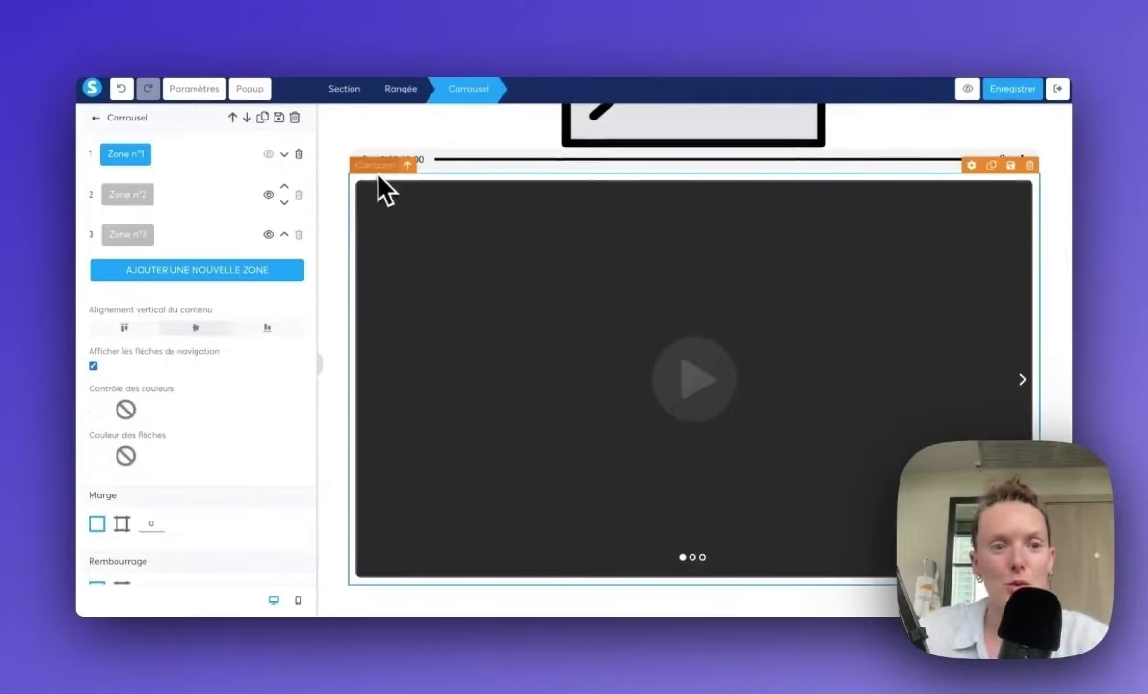
pyautogui.click(144, 196)
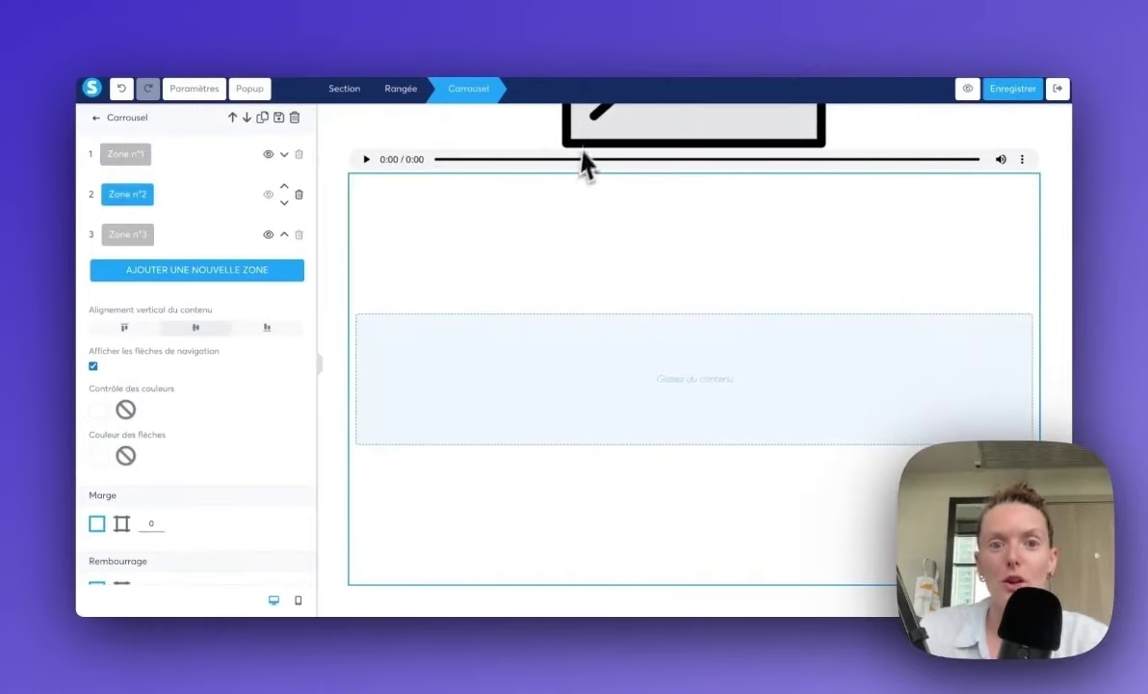
pyautogui.moveTo(585, 164); pyautogui.dragTo(679, 341)
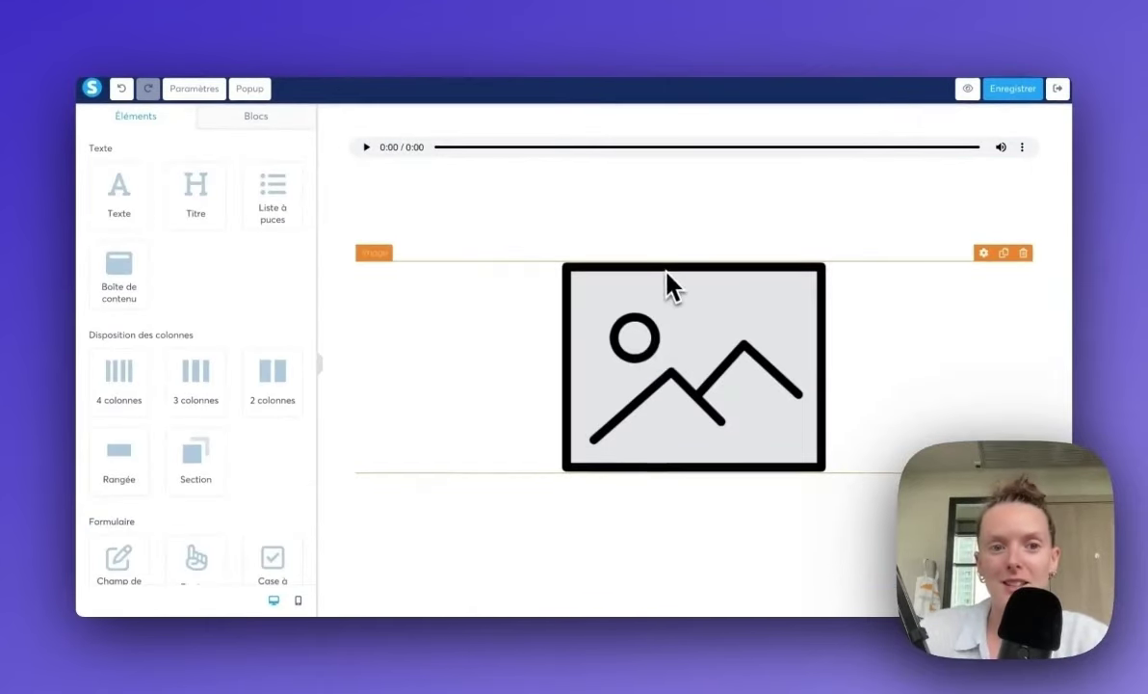
# Step: Make Zone n°3 of the carousel active, move the audio player into it, and return the carousel to Zone n°1
pyautogui.click(669, 287)
pyautogui.click(144, 234)
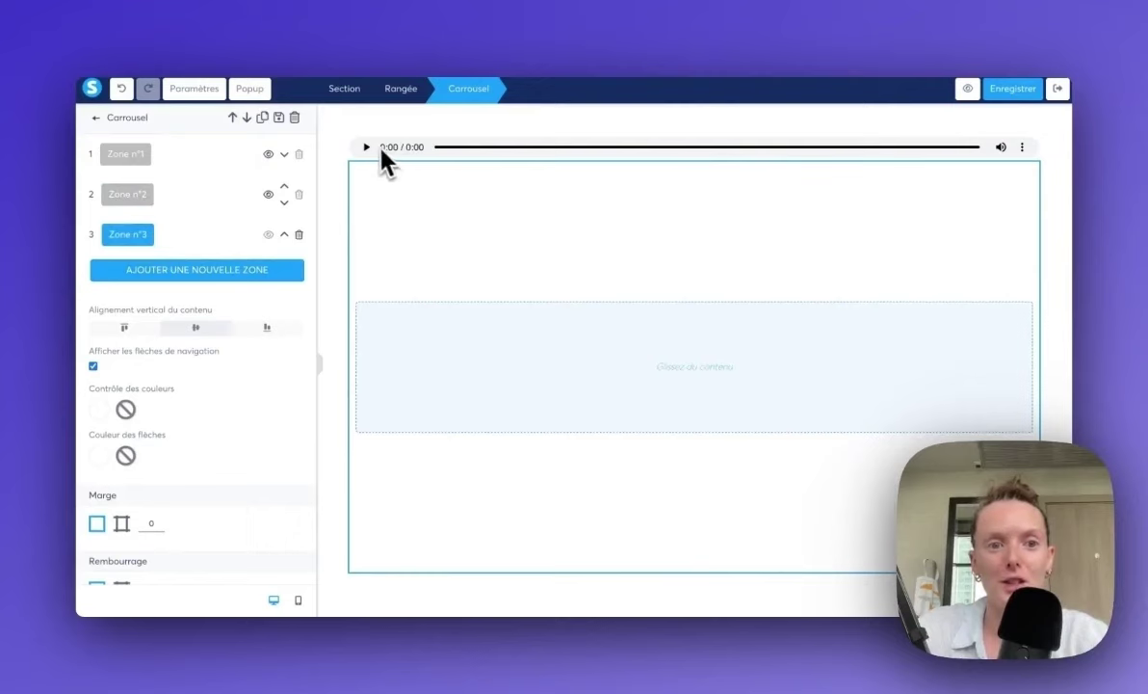
pyautogui.moveTo(381, 146); pyautogui.dragTo(525, 364)
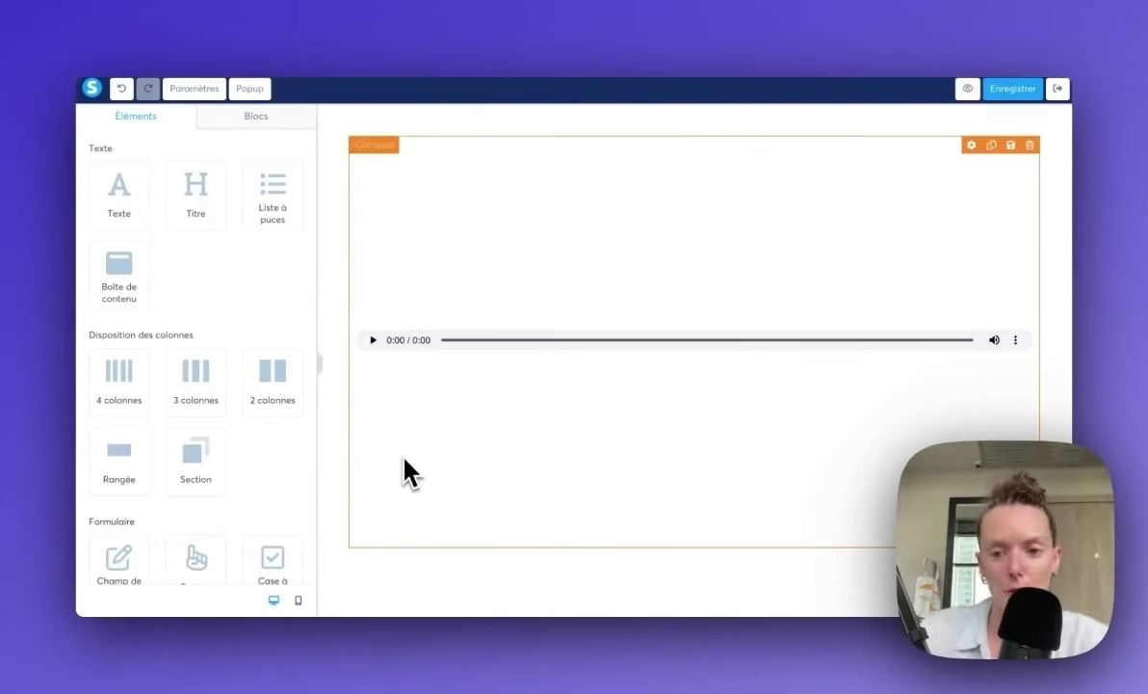
pyautogui.click(364, 153)
pyautogui.click(126, 154)
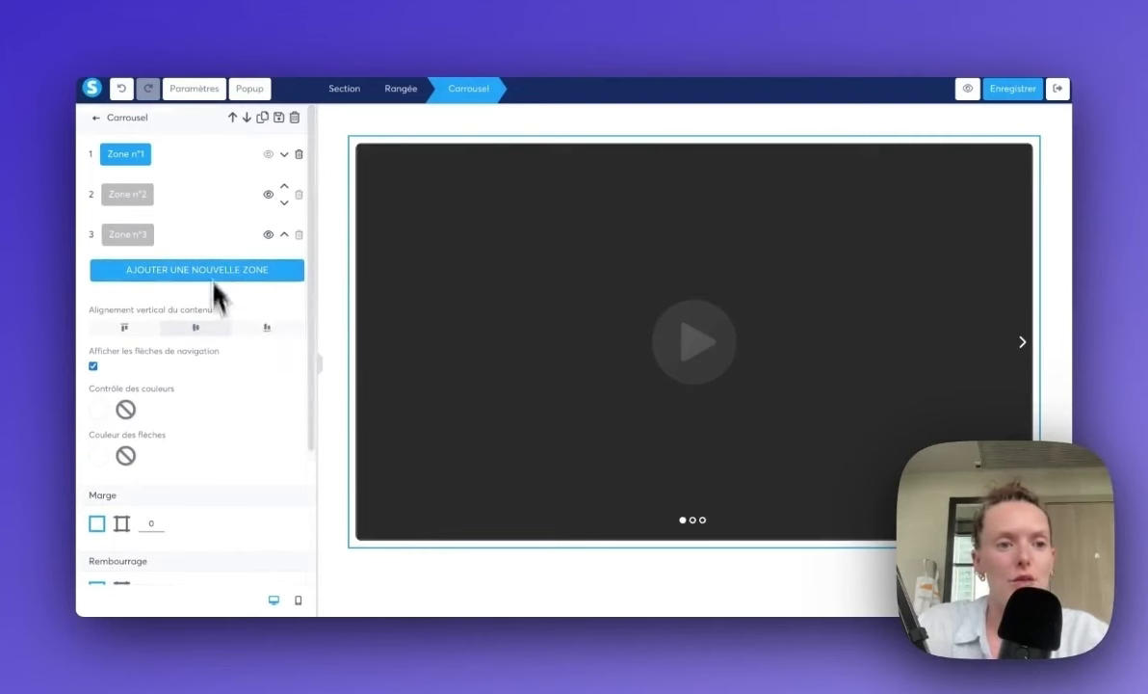
# Step: Add a Facebook comments element beneath the video and an X share button beneath the comments
pyautogui.click(97, 117)
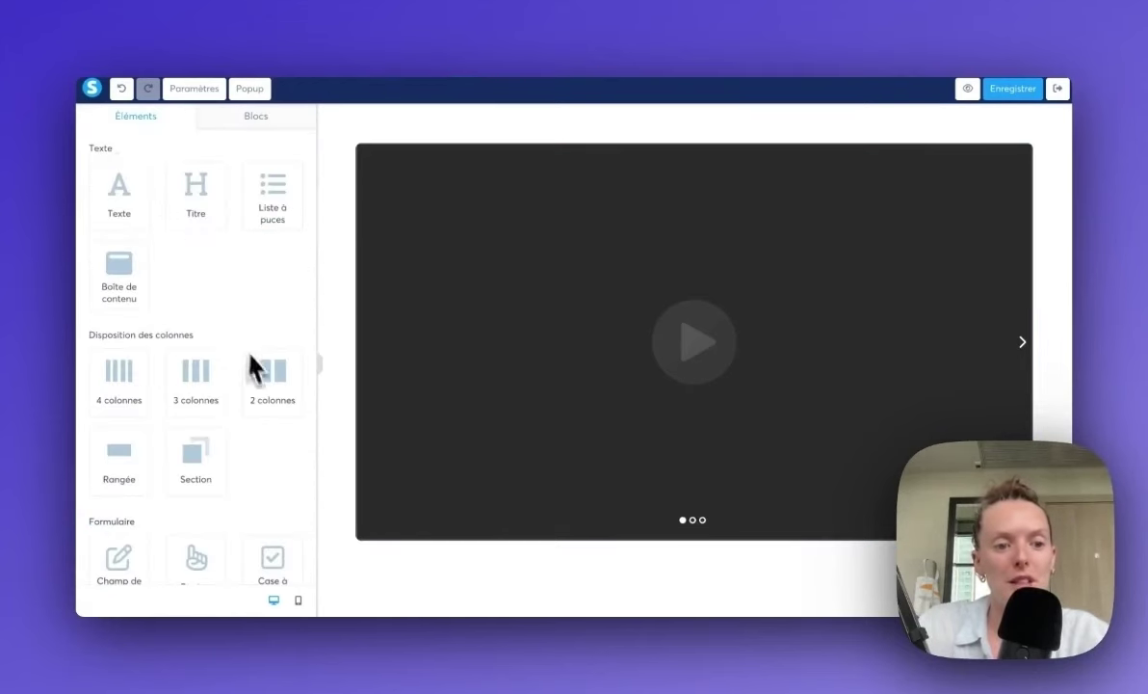
pyautogui.scroll(-10, 251, 368)
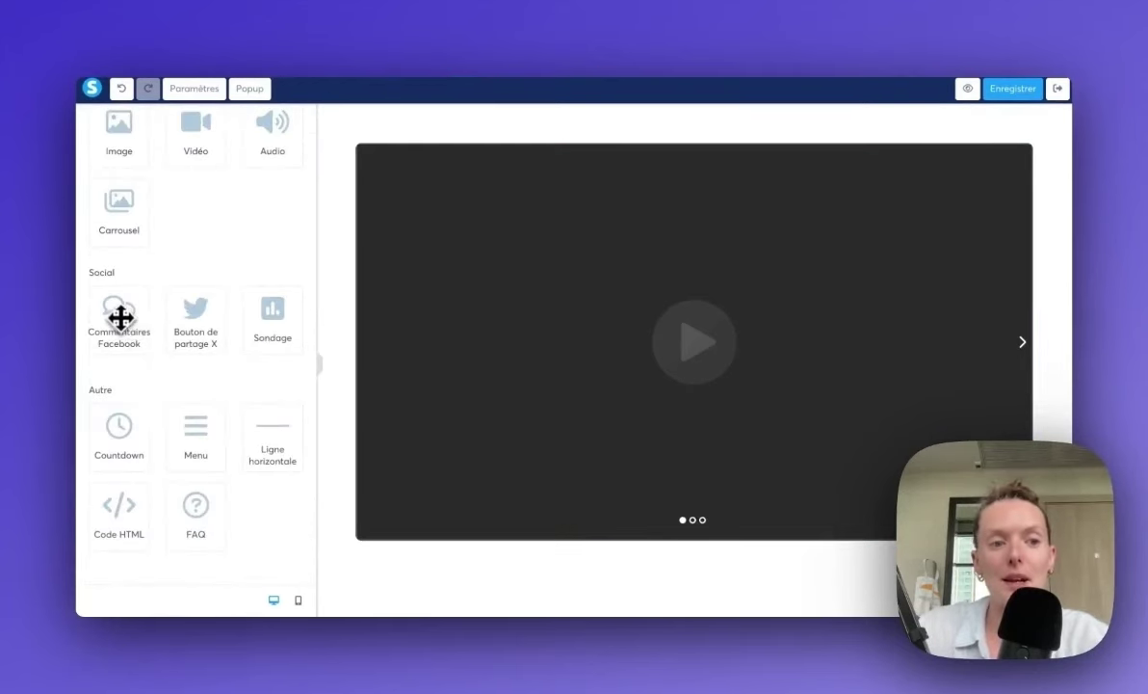
pyautogui.moveTo(123, 316); pyautogui.dragTo(488, 499)
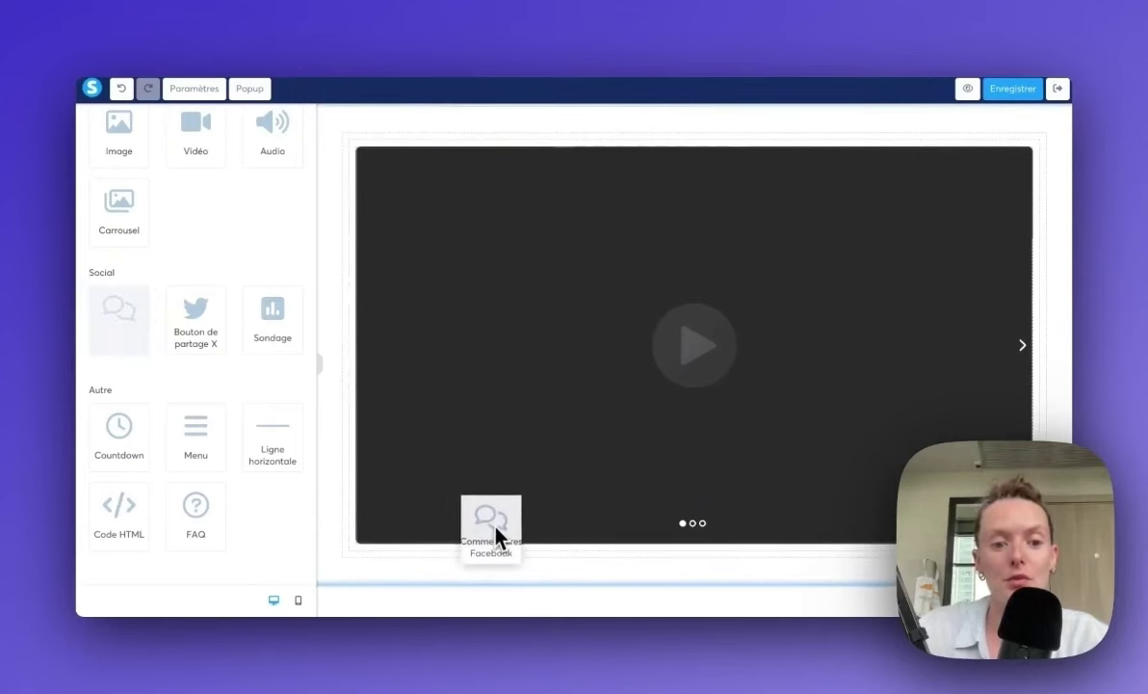
pyautogui.moveTo(496, 545); pyautogui.dragTo(495, 551)
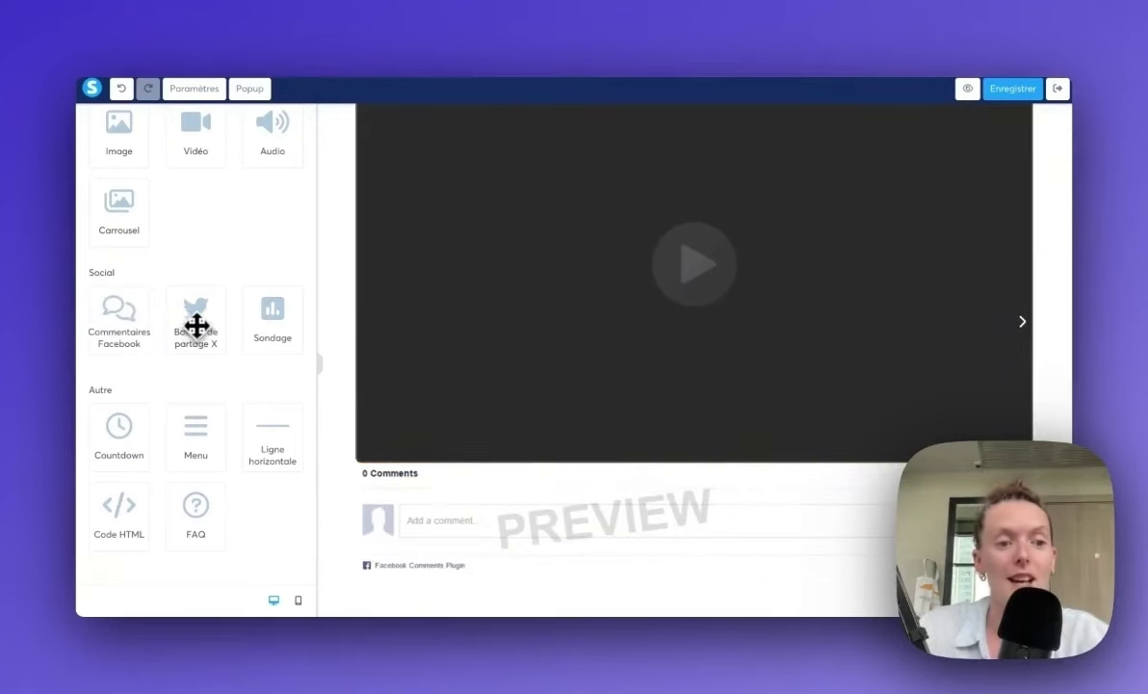
pyautogui.moveTo(197, 326); pyautogui.dragTo(547, 569)
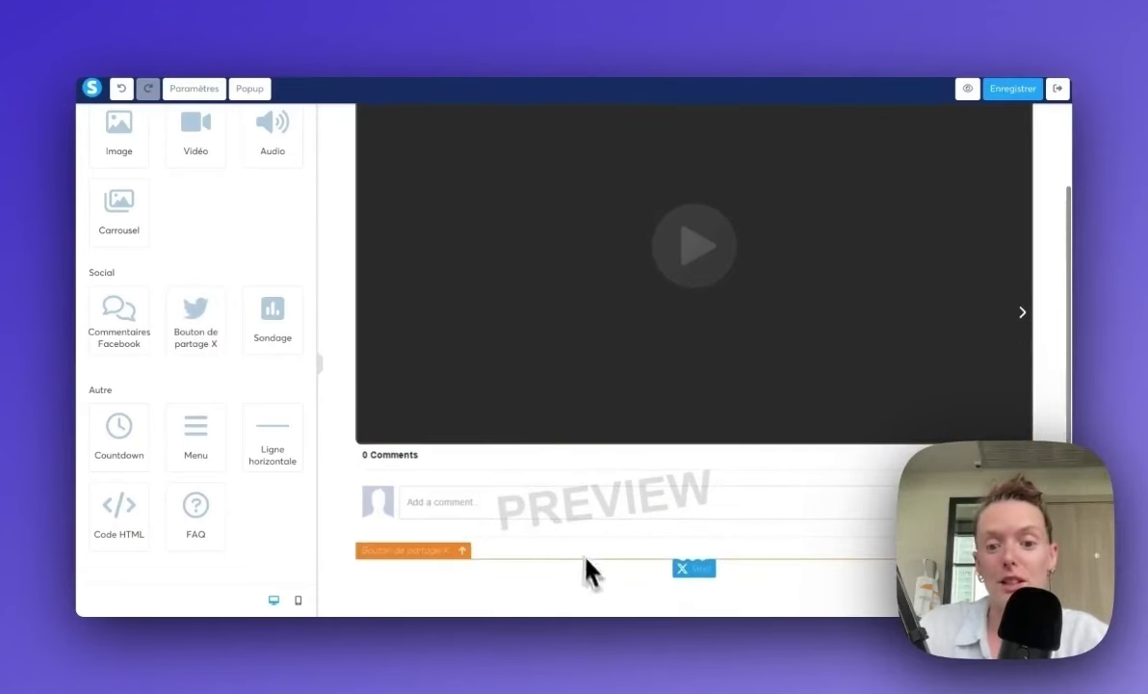
# Step: Insert a survey between the Facebook comments and the X share button, and review its settings
pyautogui.moveTo(276, 345); pyautogui.dragTo(528, 559)
pyautogui.scroll(-2, 574, 539)
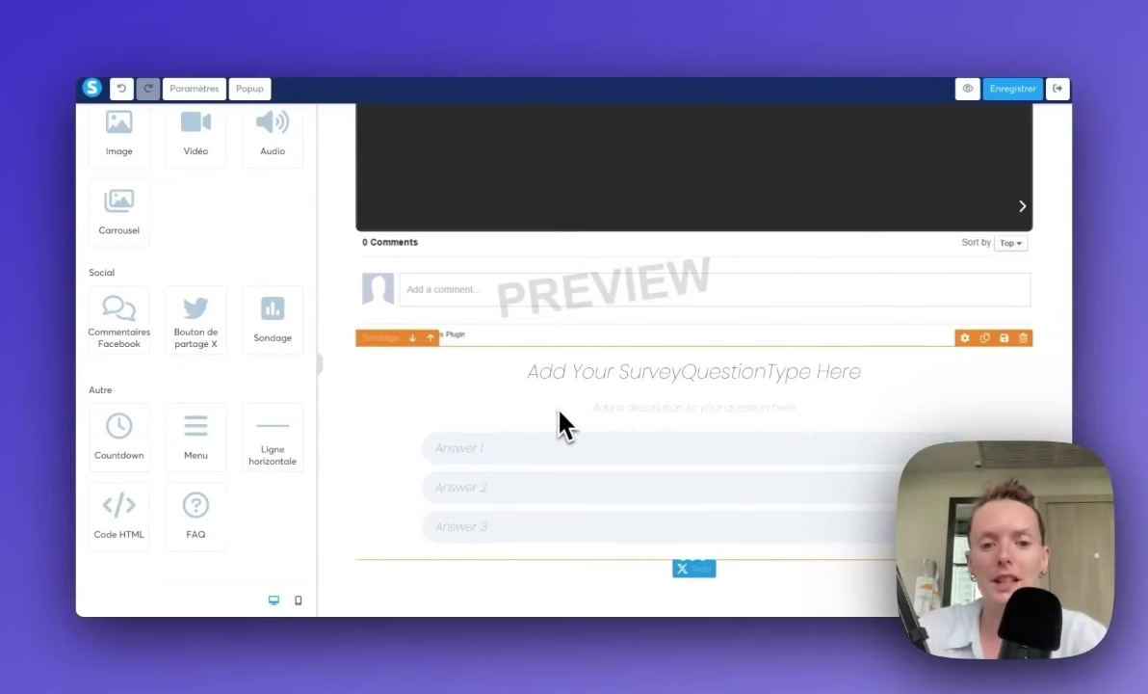
pyautogui.click(520, 430)
pyautogui.click(390, 371)
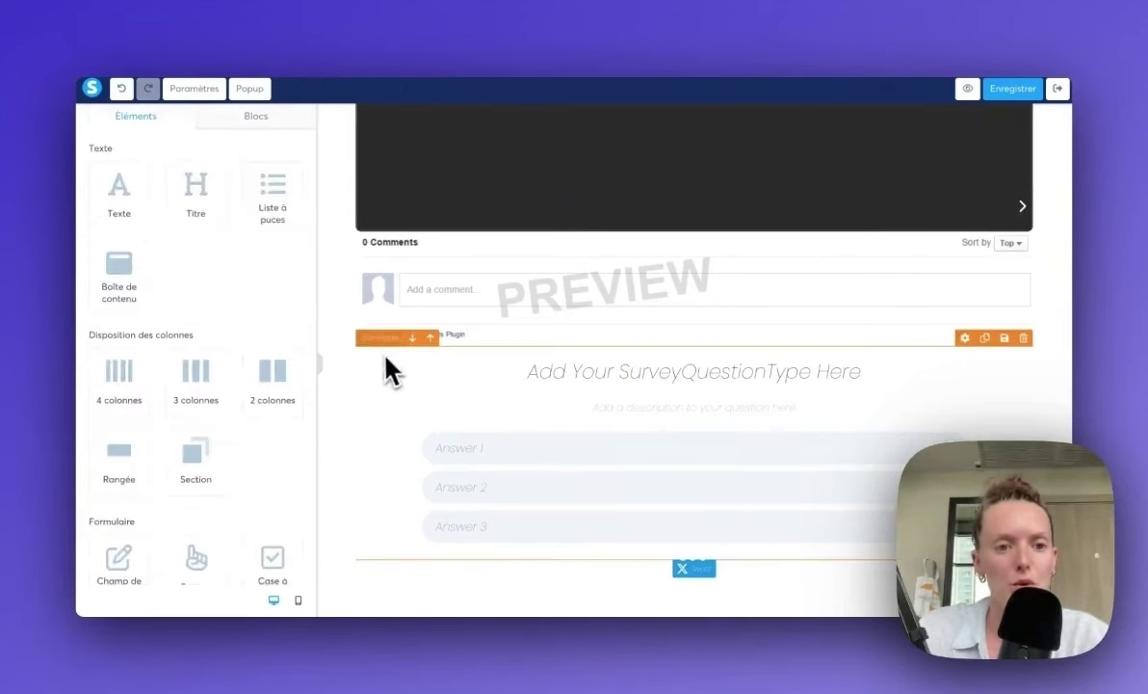
pyautogui.click(390, 371)
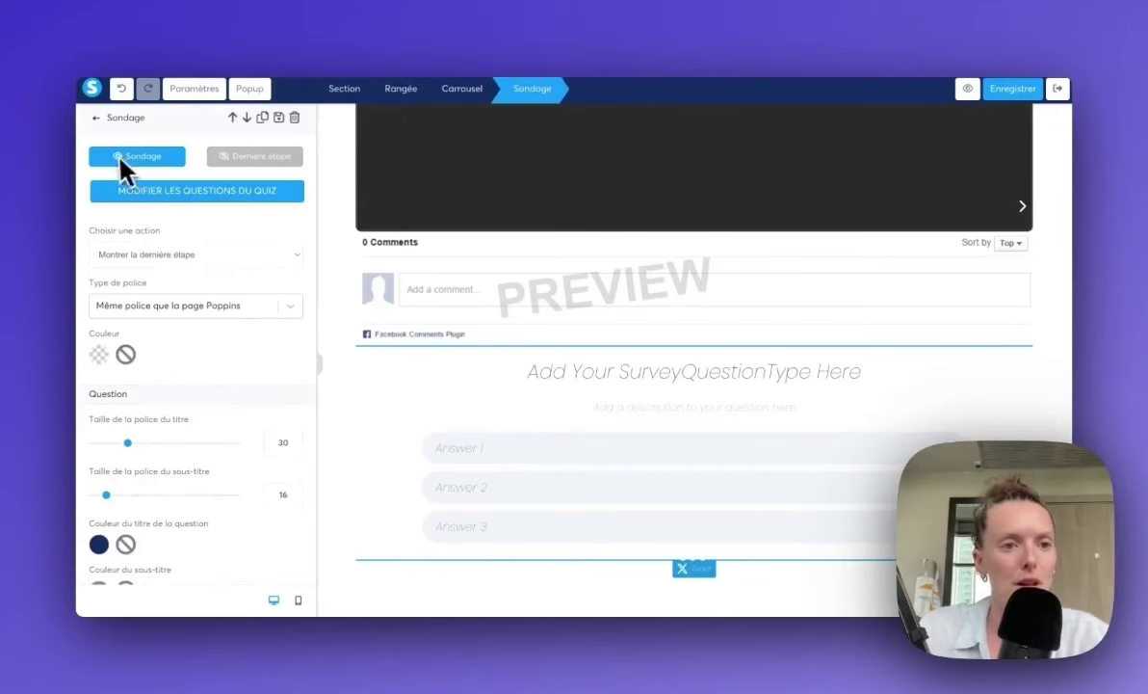
pyautogui.scroll(-10, 222, 269)
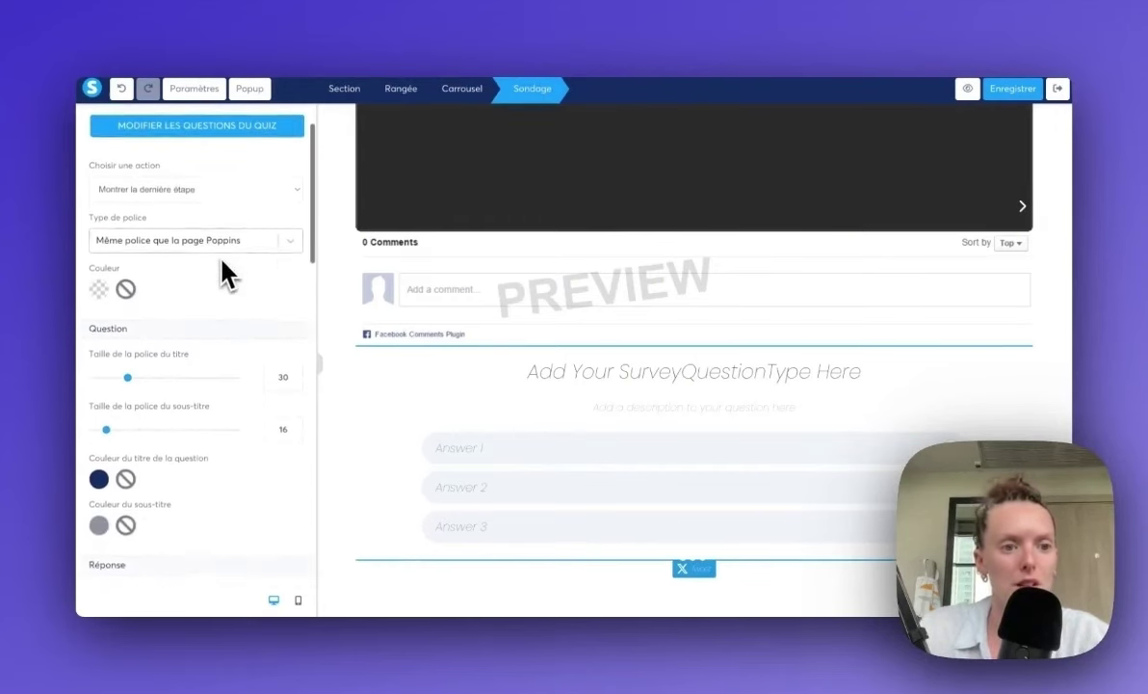
pyautogui.scroll(10, 224, 272)
pyautogui.click(356, 397)
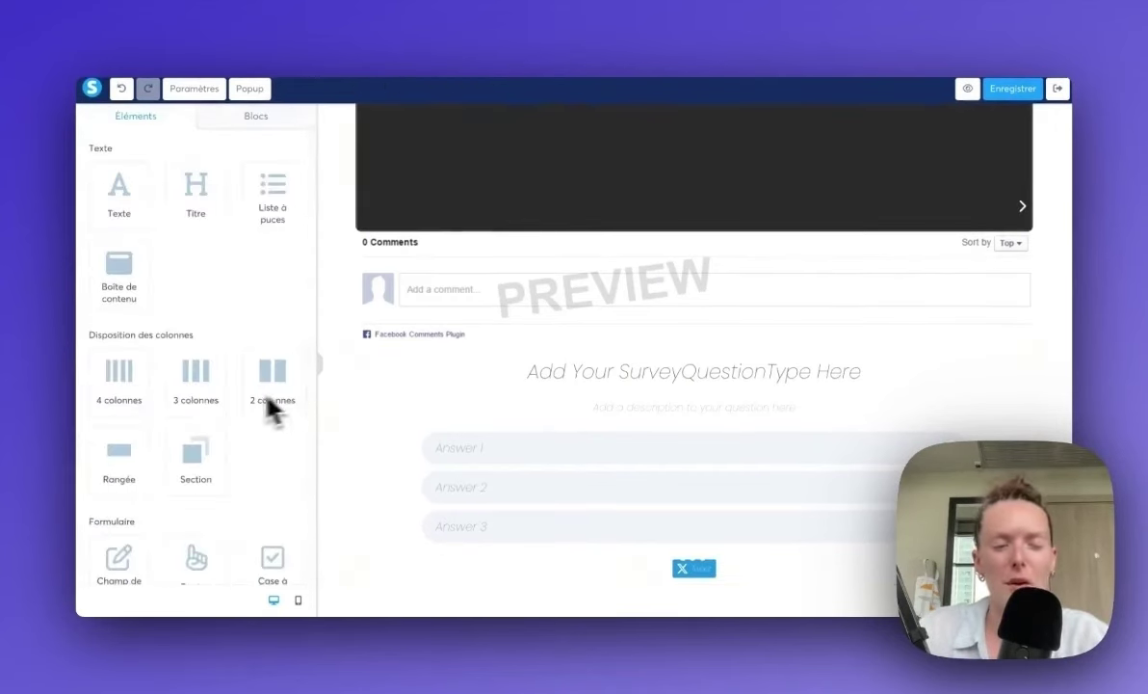
# Step: Insert a countdown, a menu and a horizontal line between the survey and the X share button
pyautogui.scroll(-10, 251, 404)
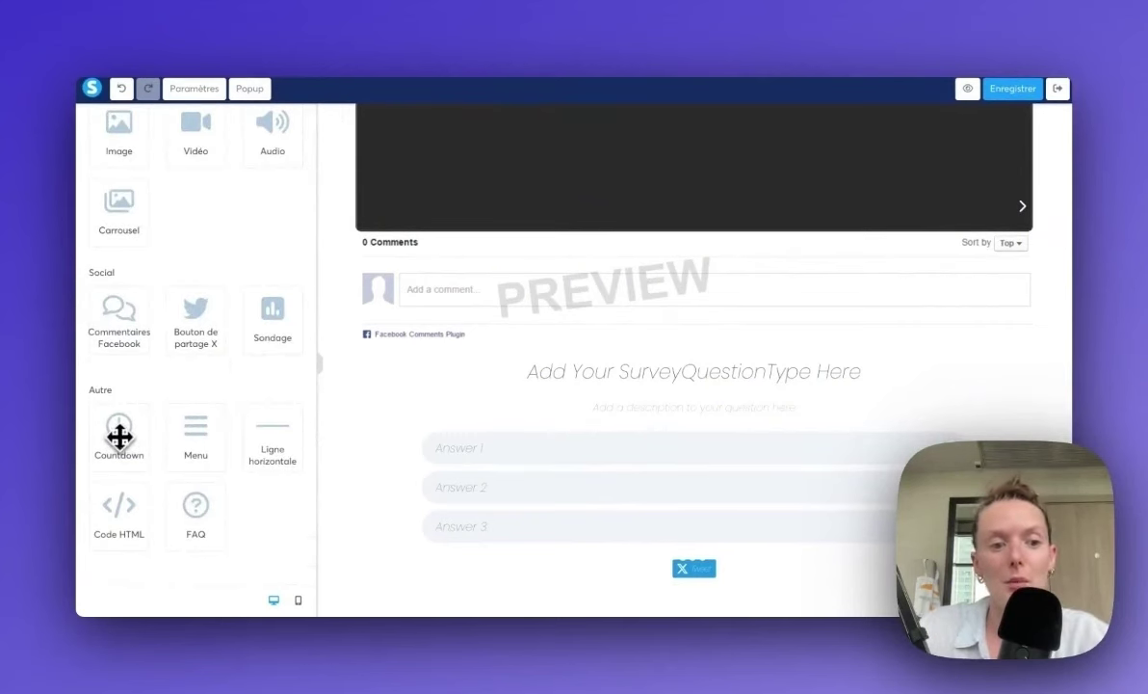
pyautogui.moveTo(119, 436); pyautogui.dragTo(481, 582)
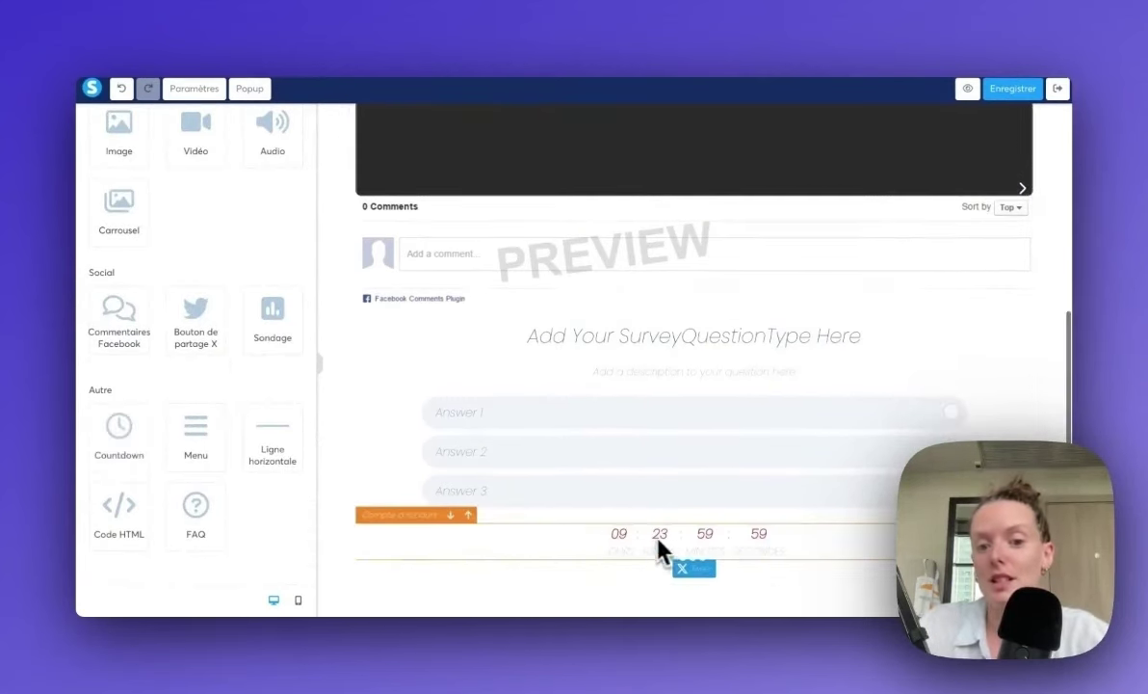
pyautogui.click(661, 549)
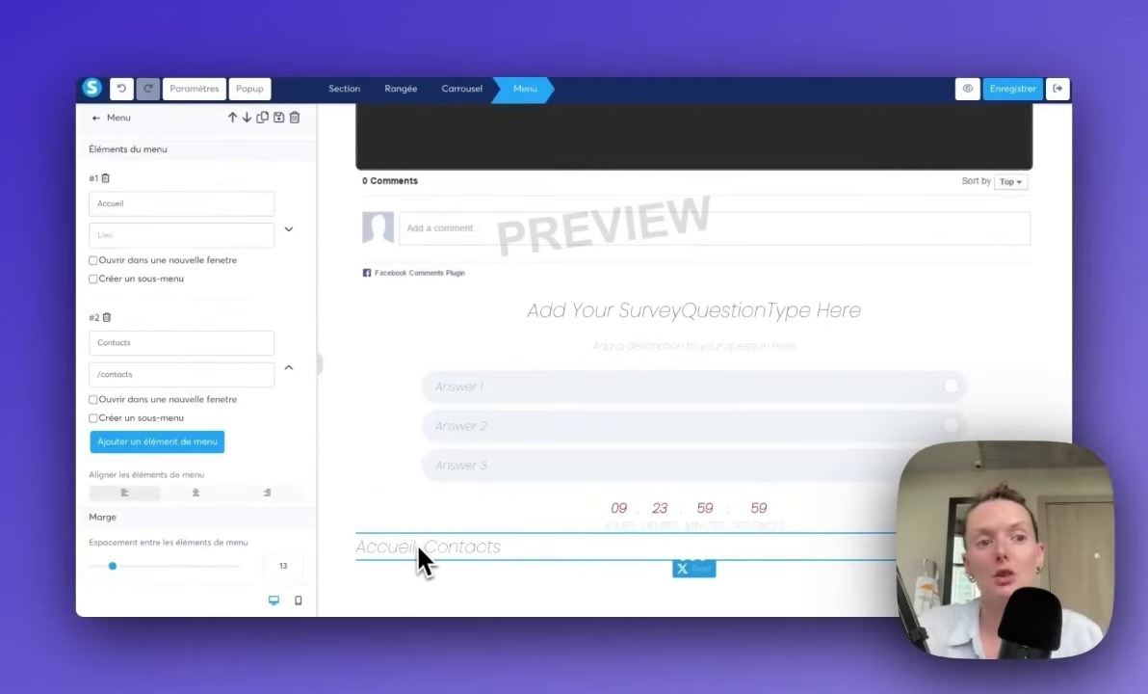
pyautogui.scroll(-5, 257, 377)
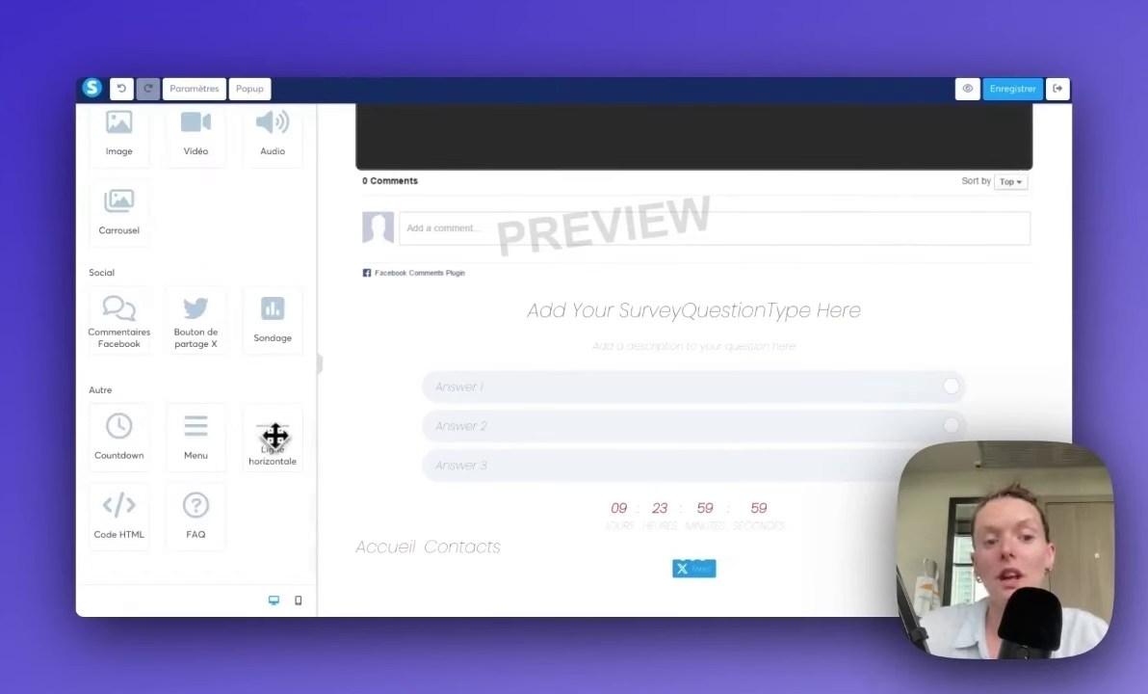
pyautogui.moveTo(274, 435); pyautogui.dragTo(525, 583)
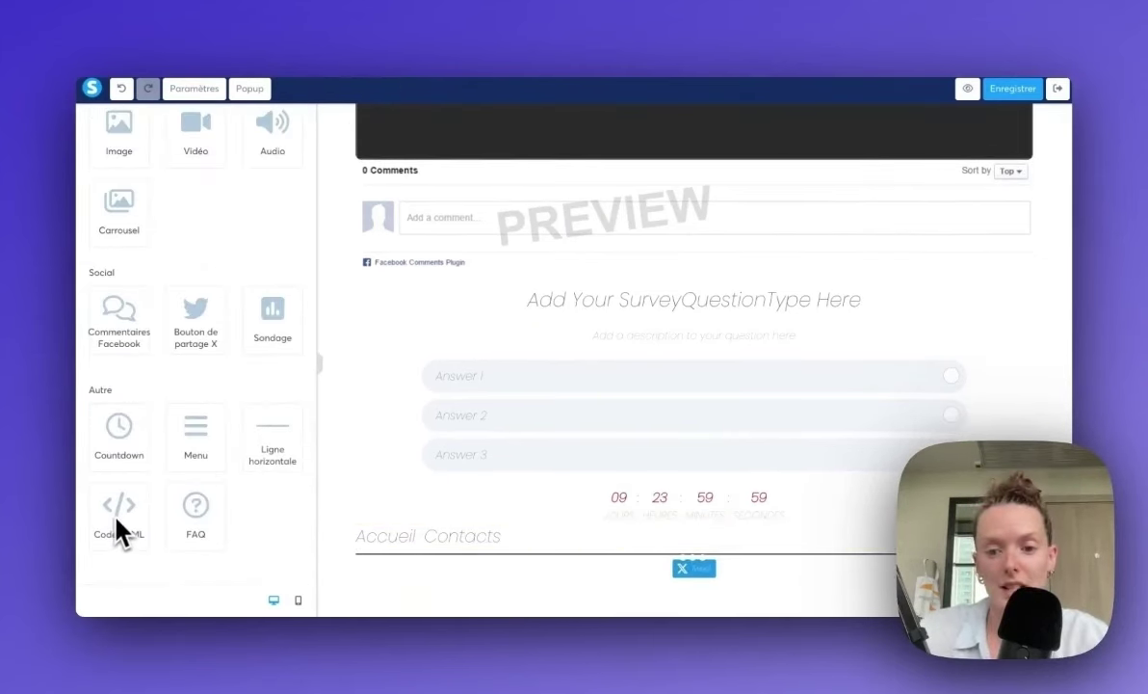
# Step: Insert an HTML code element above the countdown, look at its code, and add an FAQ element
pyautogui.moveTo(123, 514); pyautogui.dragTo(520, 487)
pyautogui.click(517, 517)
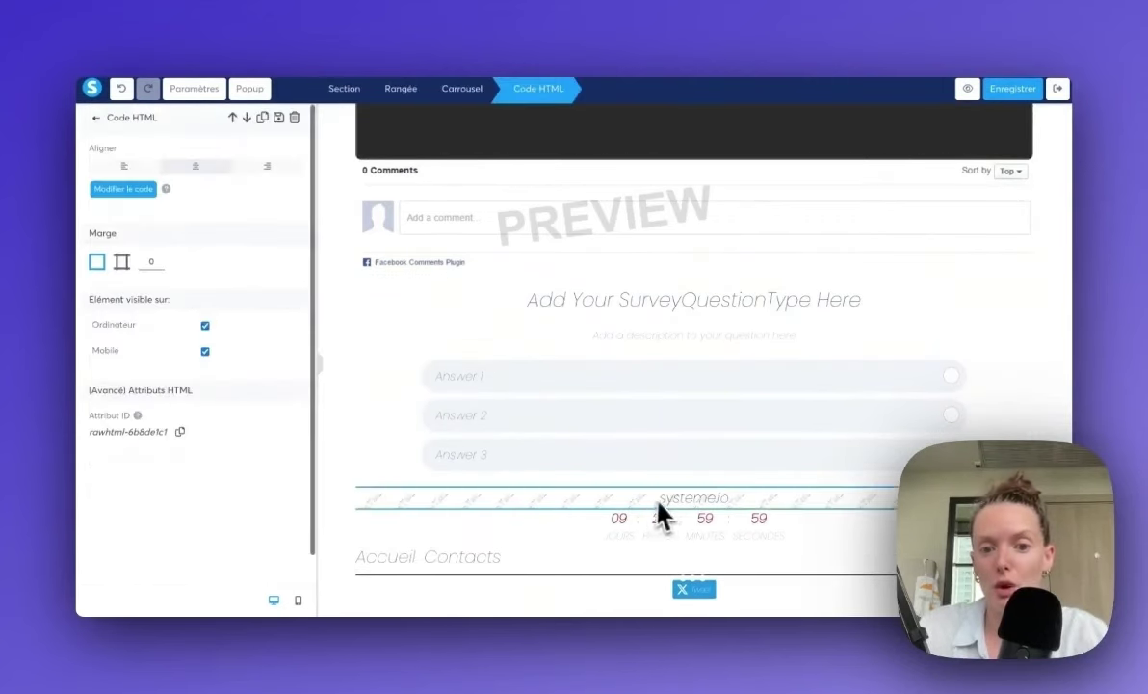
pyautogui.click(125, 190)
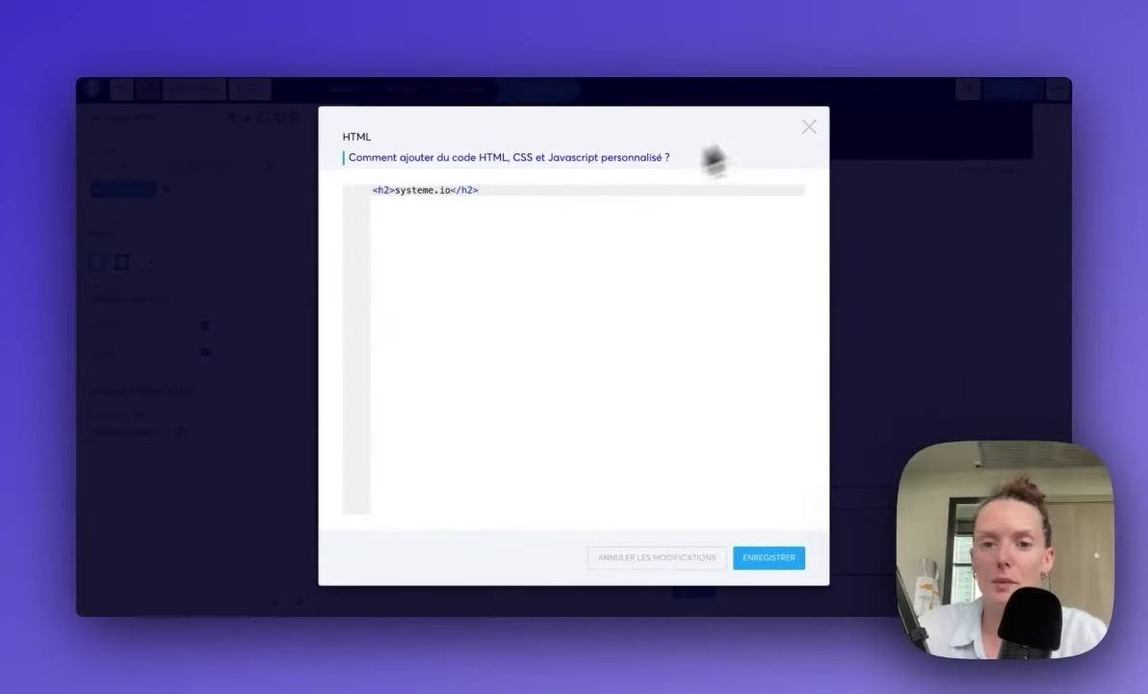
pyautogui.click(812, 127)
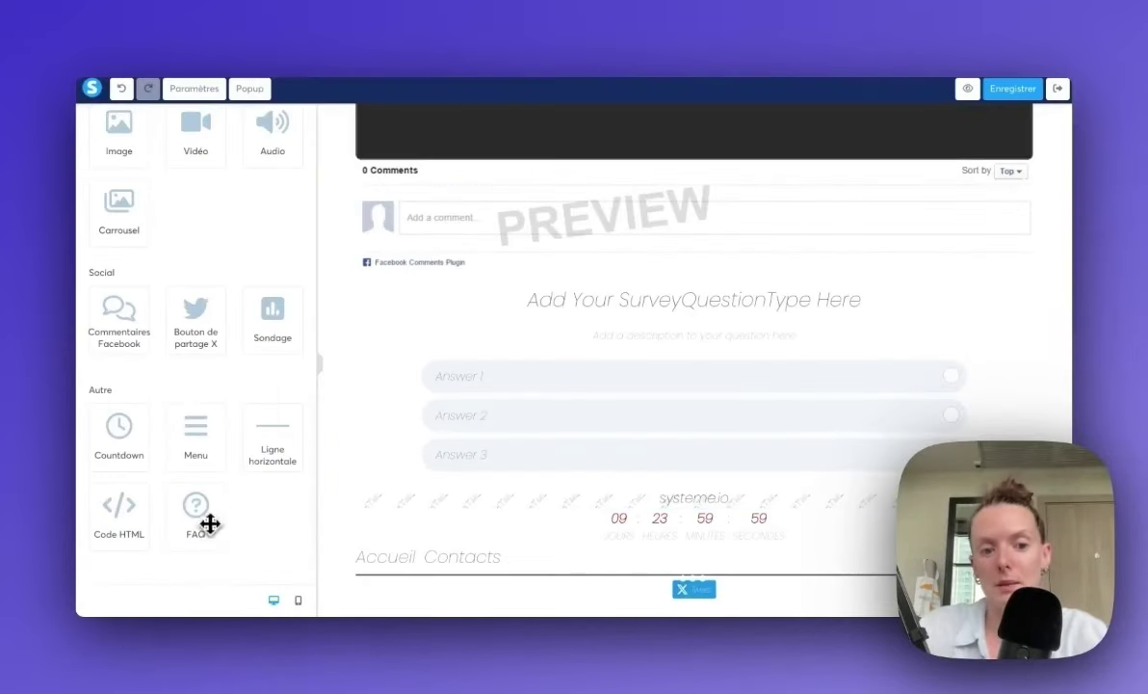
pyautogui.moveTo(197, 516); pyautogui.dragTo(487, 451)
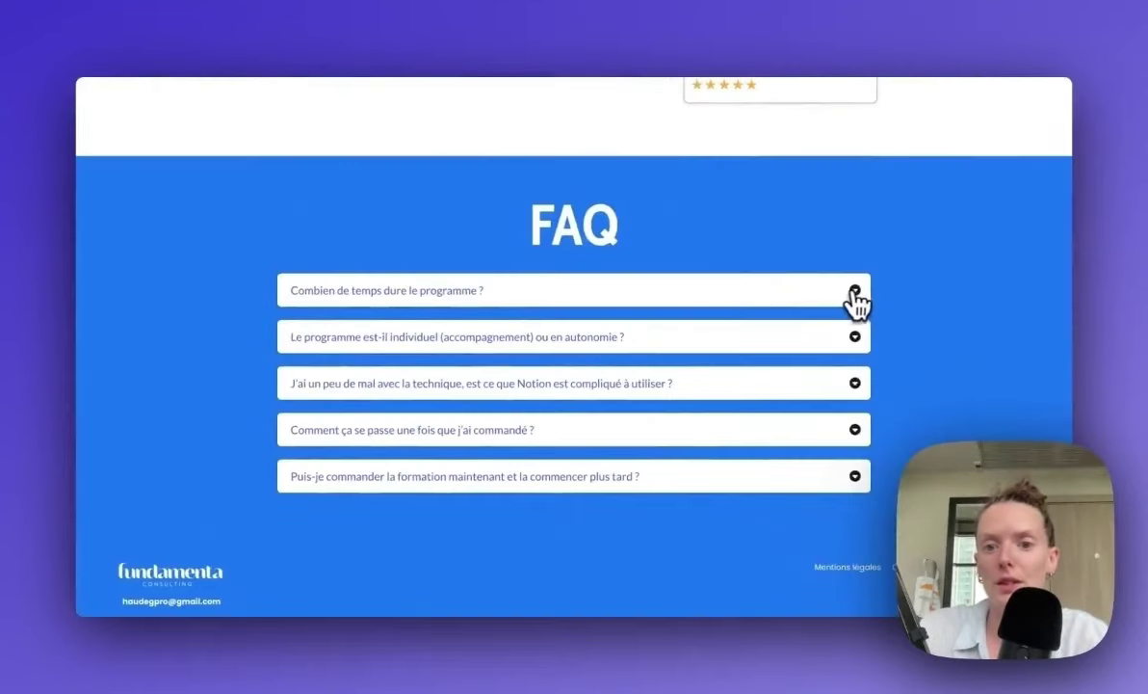
# Step: Expand and collapse the first three FAQ questions on the published page to examine how the answers are shown
pyautogui.click(857, 300)
pyautogui.click(857, 295)
pyautogui.click(856, 337)
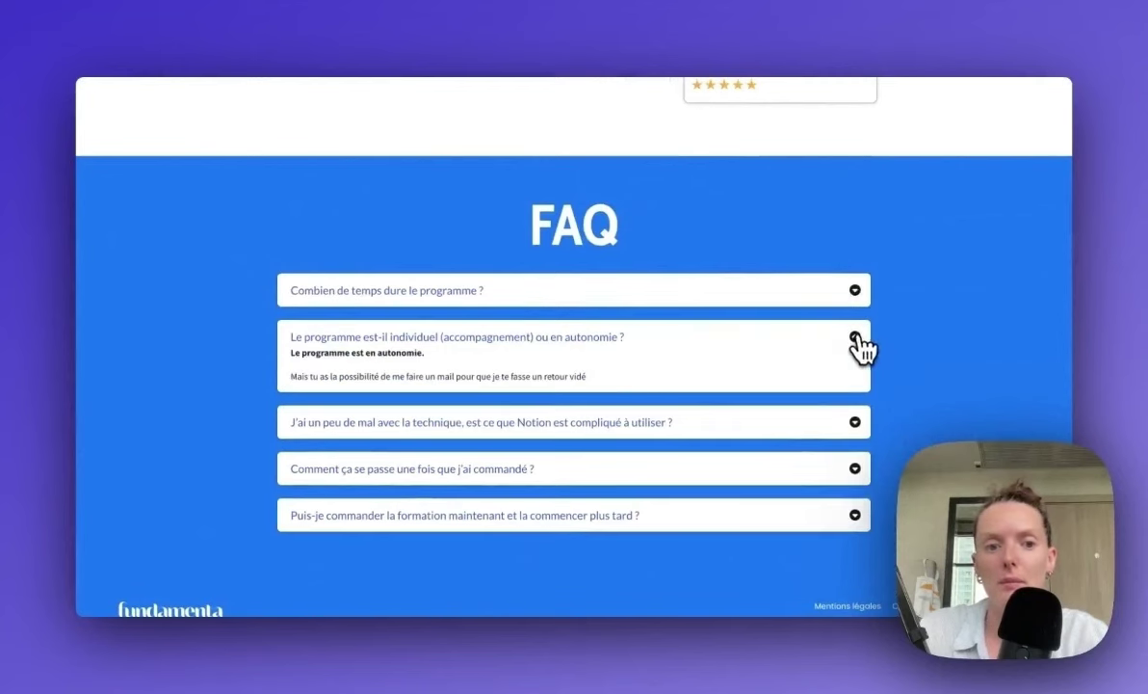
pyautogui.click(855, 343)
pyautogui.click(853, 384)
pyautogui.click(853, 383)
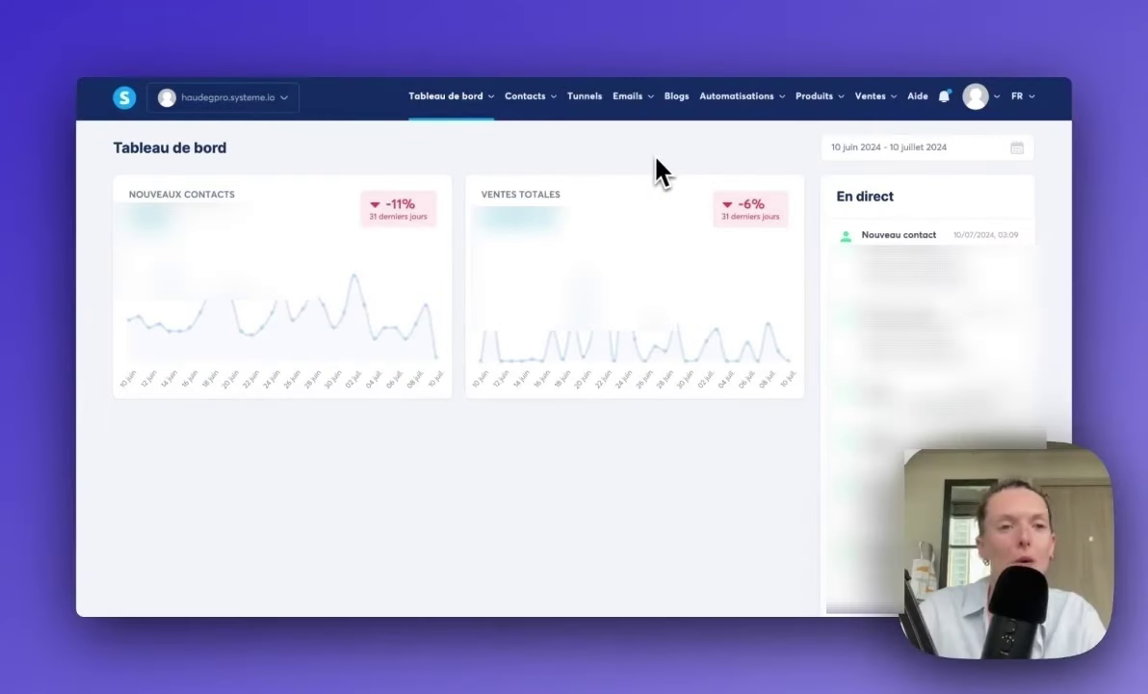
# Step: Open the email statistics and examine the risk group, the date range options and the chart of emails sent
pyautogui.moveTo(648, 117)
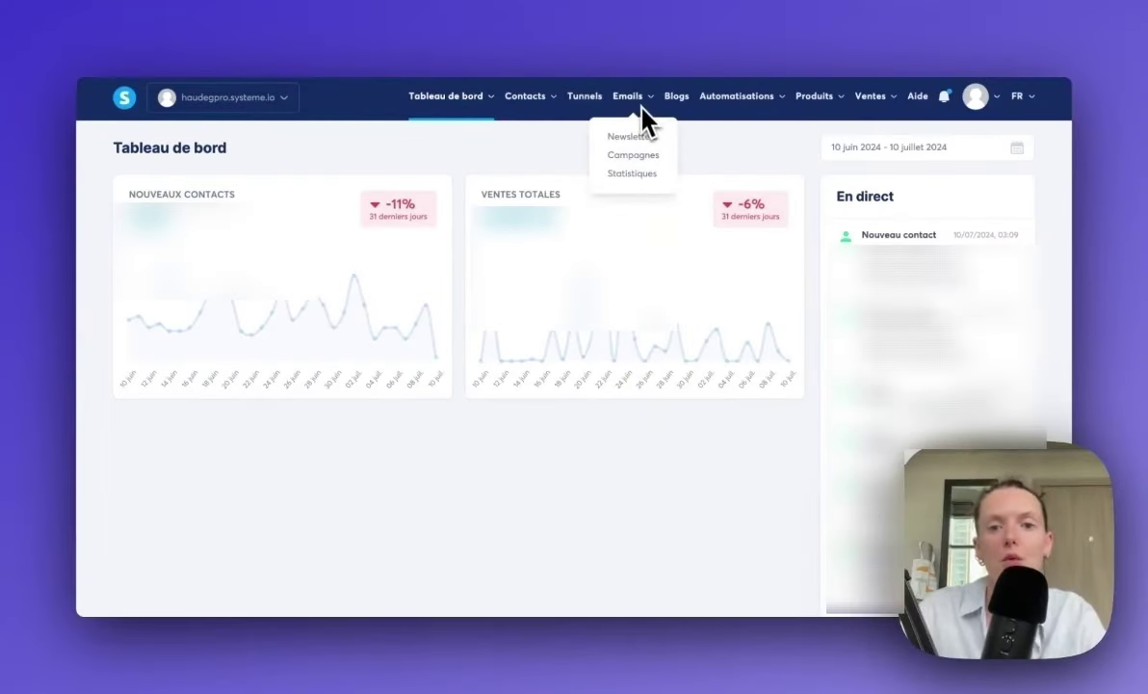
pyautogui.click(636, 176)
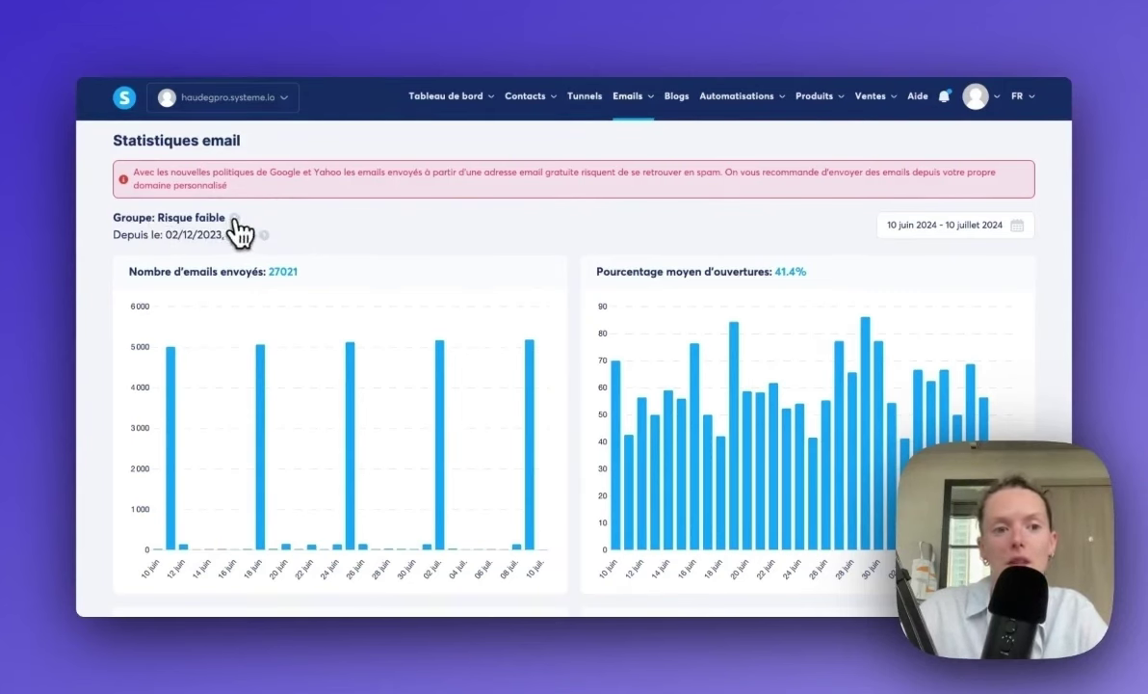
pyautogui.moveTo(237, 223)
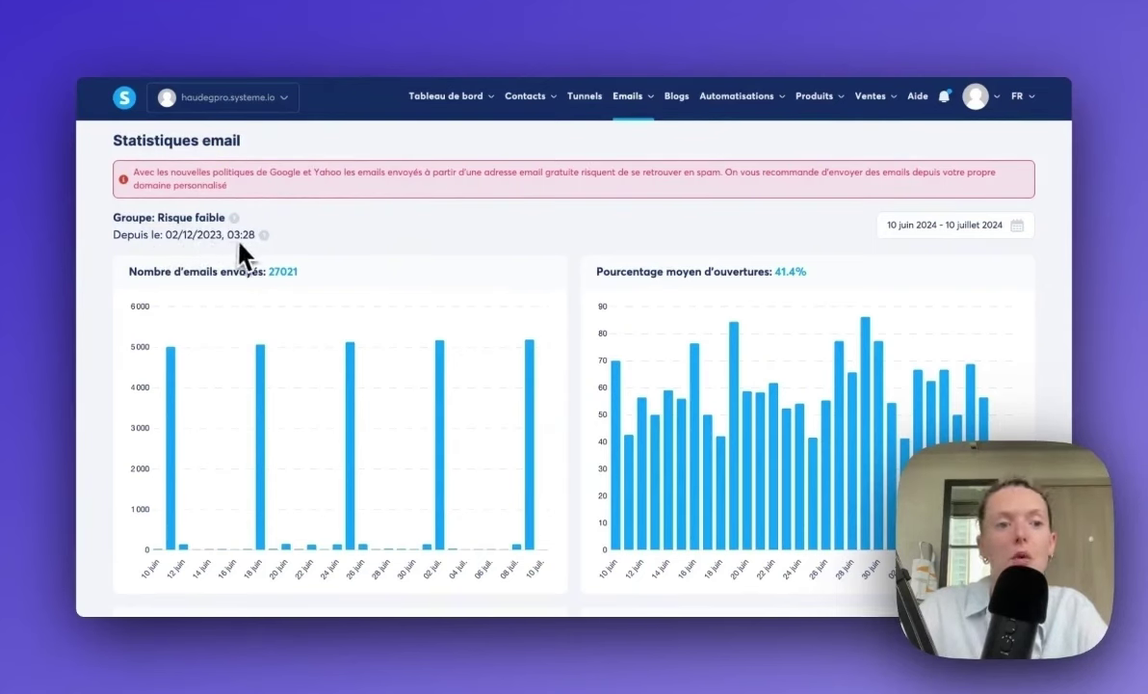
pyautogui.click(959, 239)
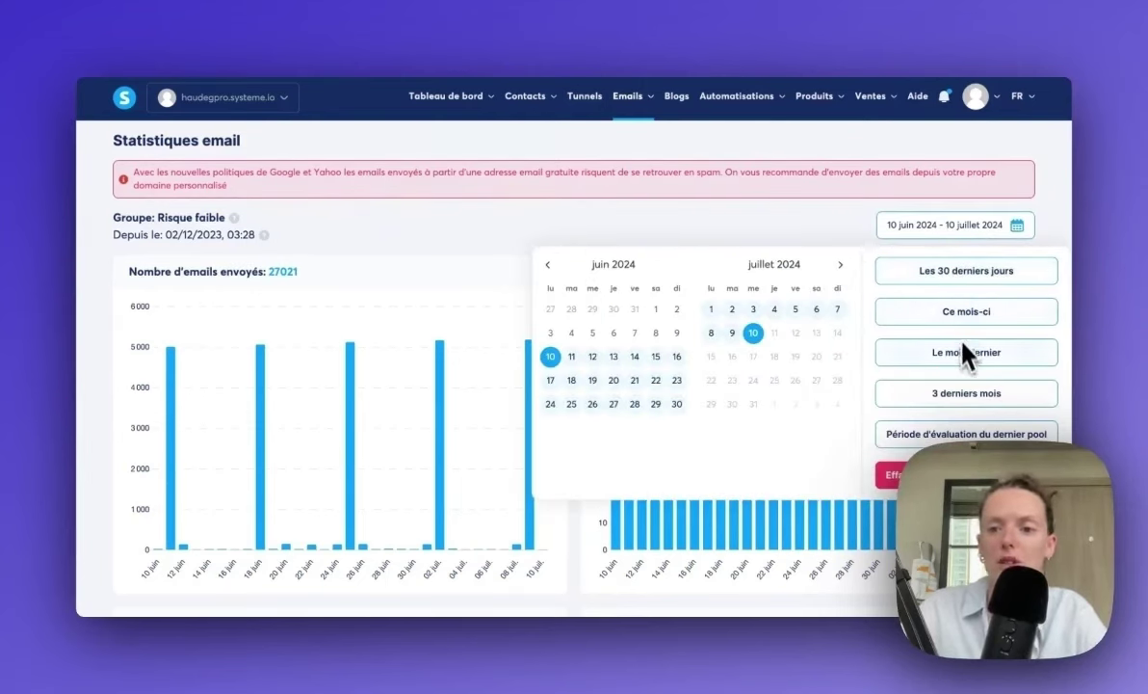
pyautogui.click(776, 239)
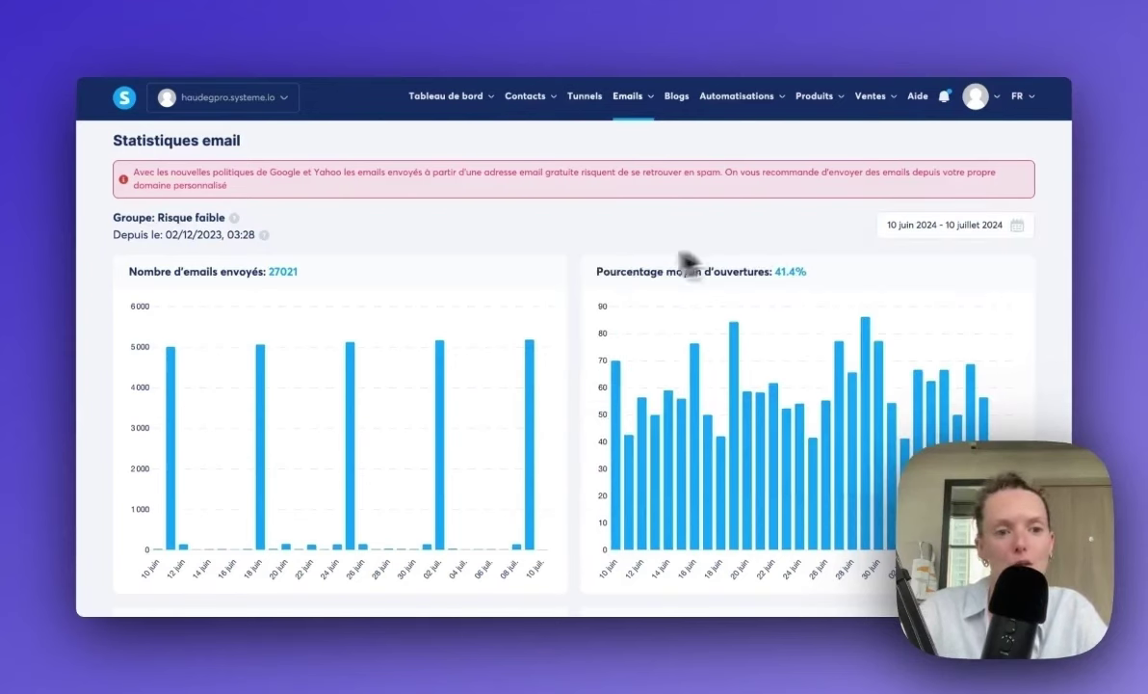
pyautogui.scroll(-1, 585, 278)
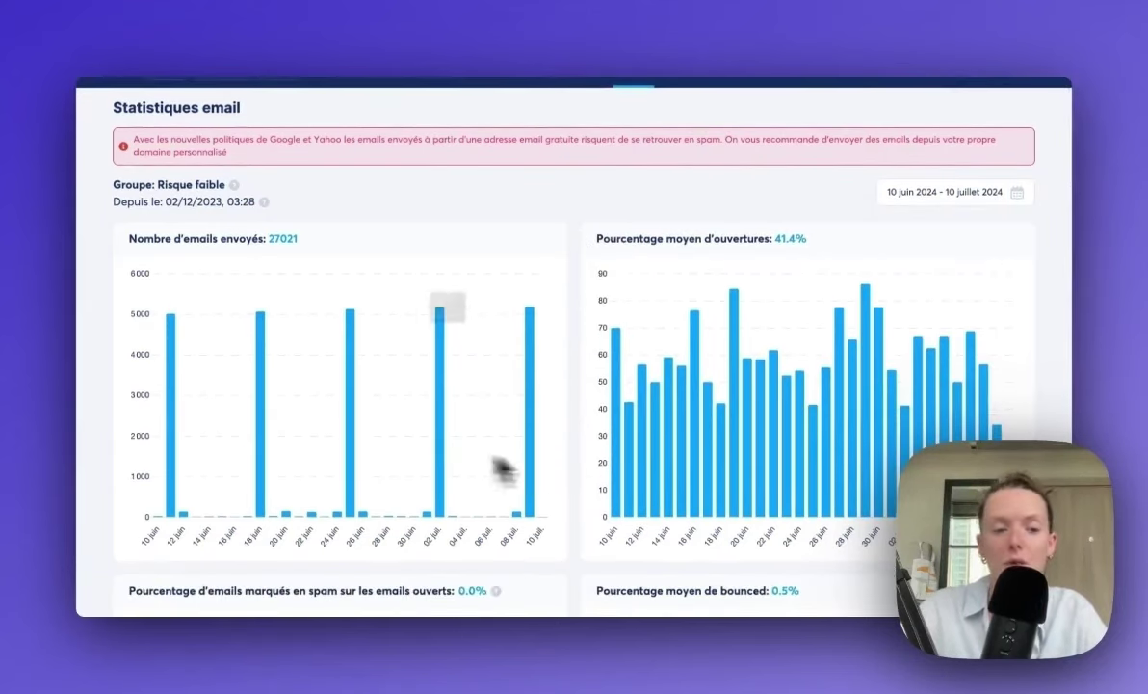
pyautogui.moveTo(176, 457)
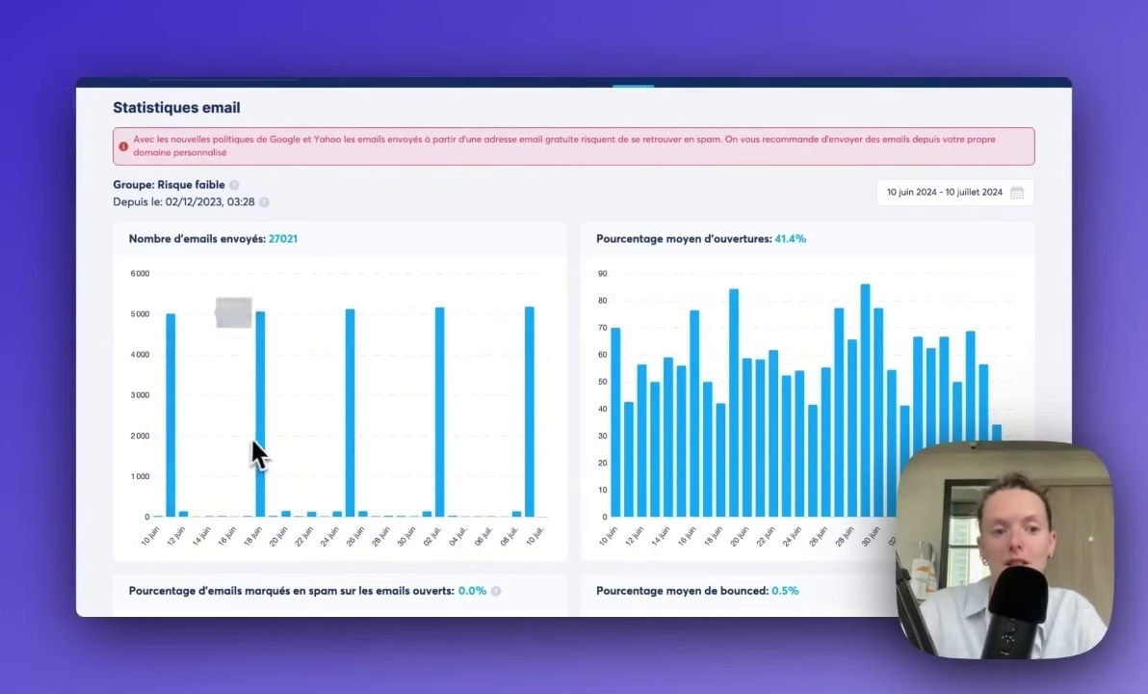
pyautogui.moveTo(354, 450)
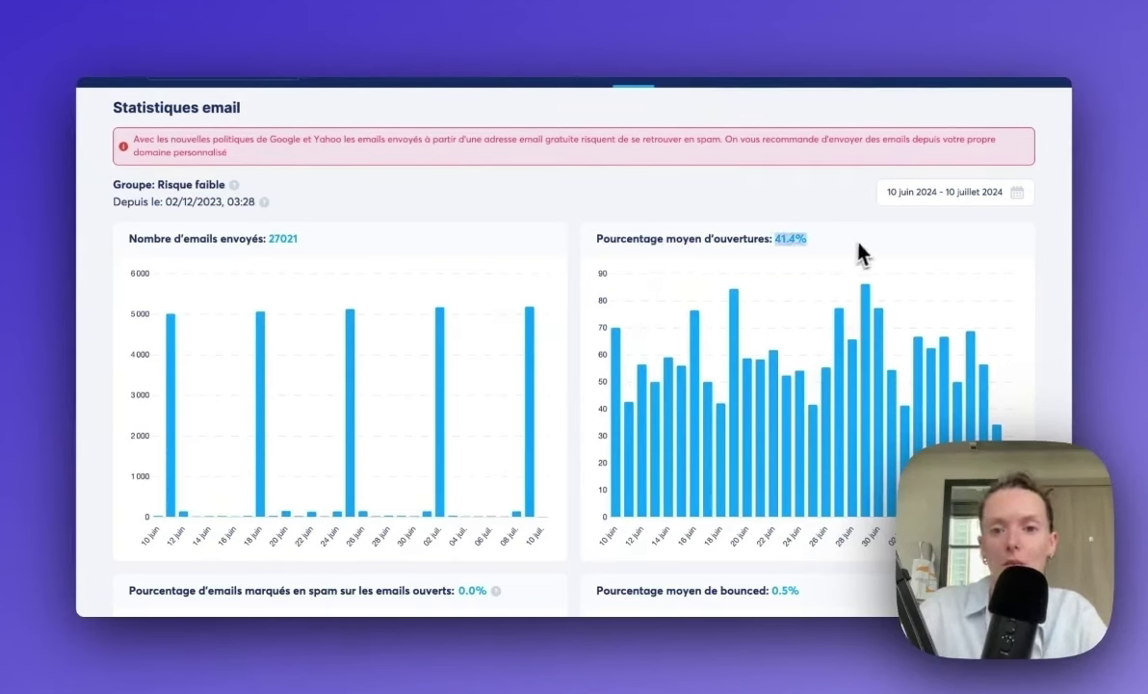
# Step: Show the email statistics for the last three months and examine the spam chart, the bounce chart and the list of emails
pyautogui.click(975, 212)
pyautogui.click(973, 362)
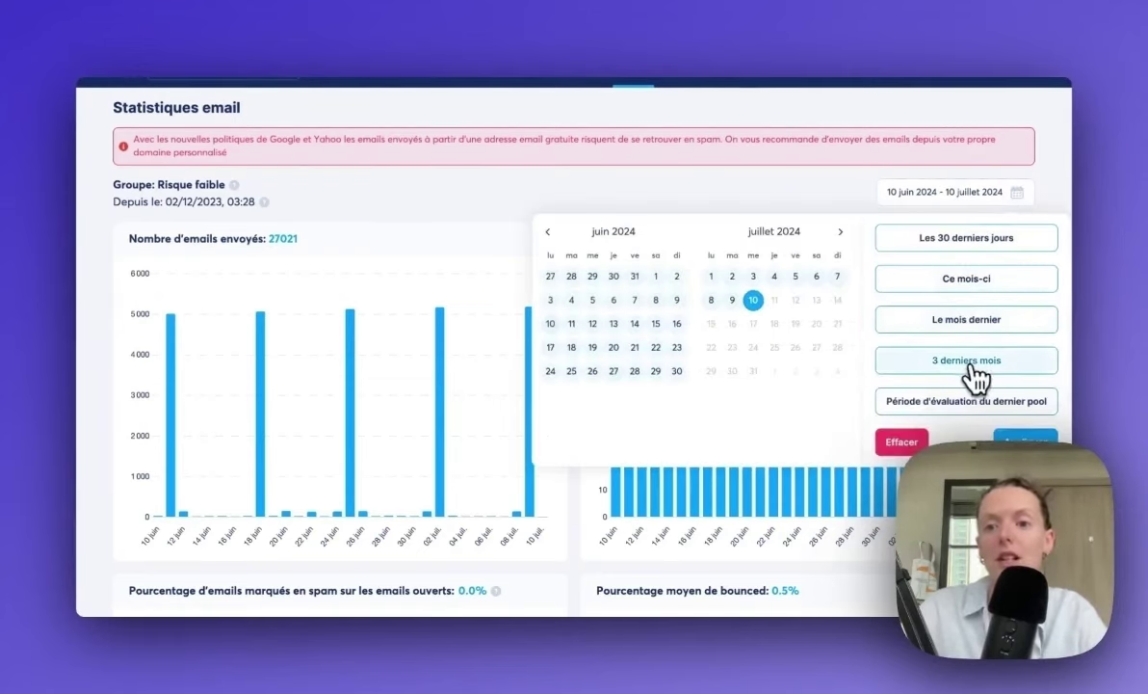
pyautogui.click(1037, 427)
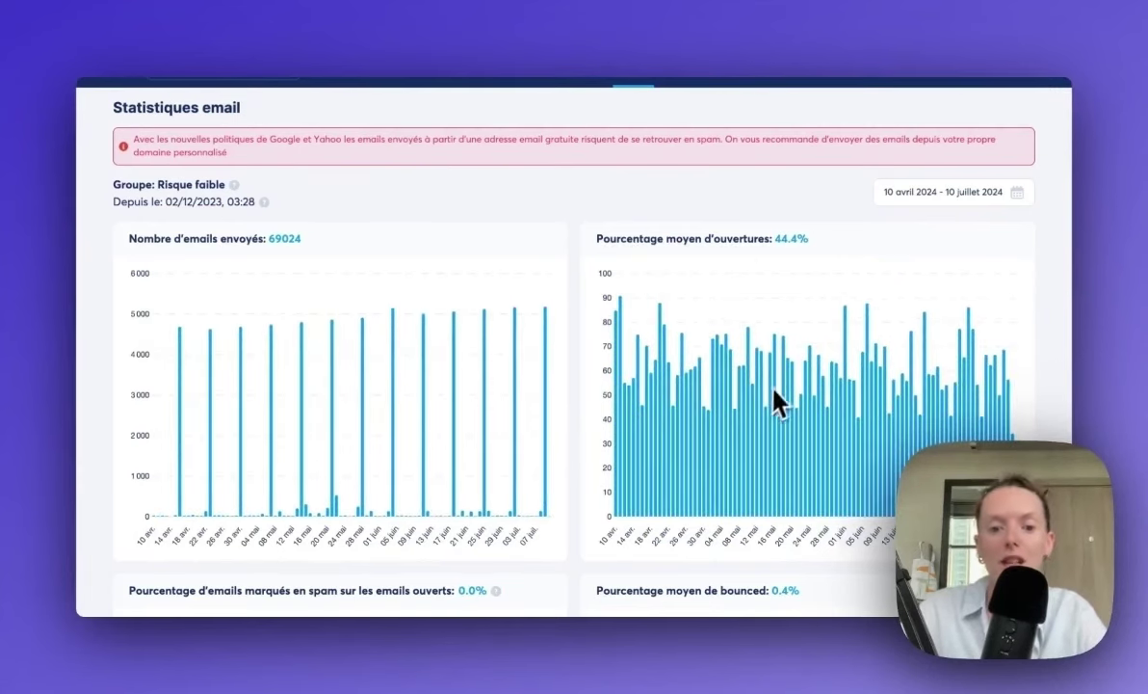
pyautogui.scroll(-5, 785, 395)
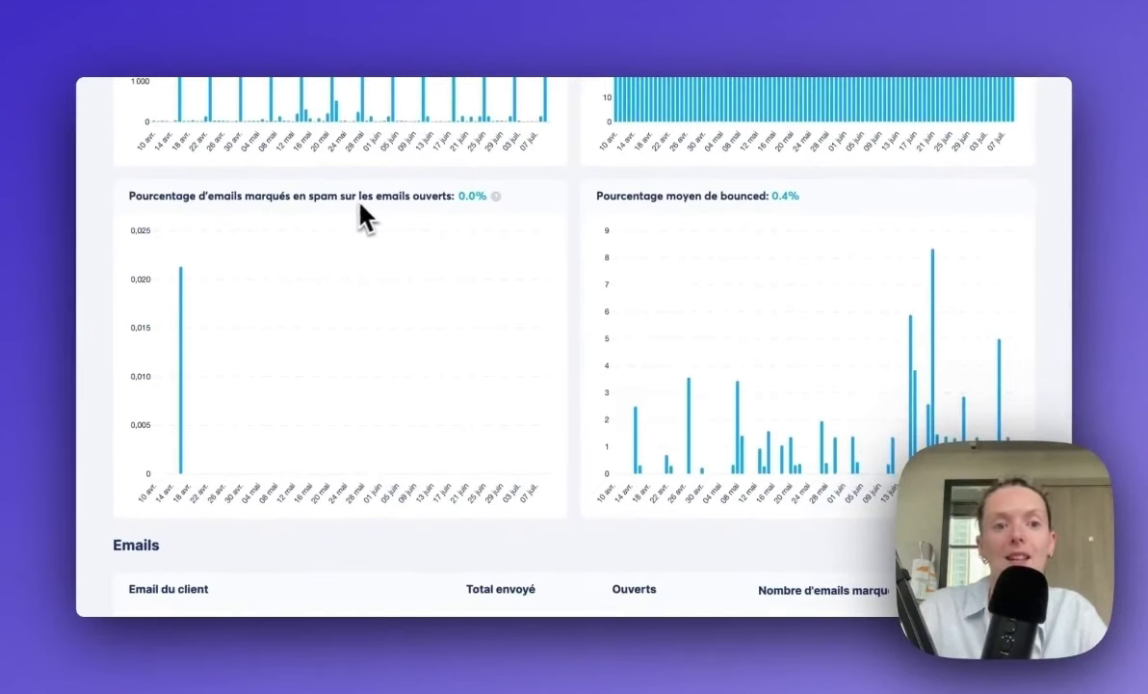
pyautogui.moveTo(183, 345)
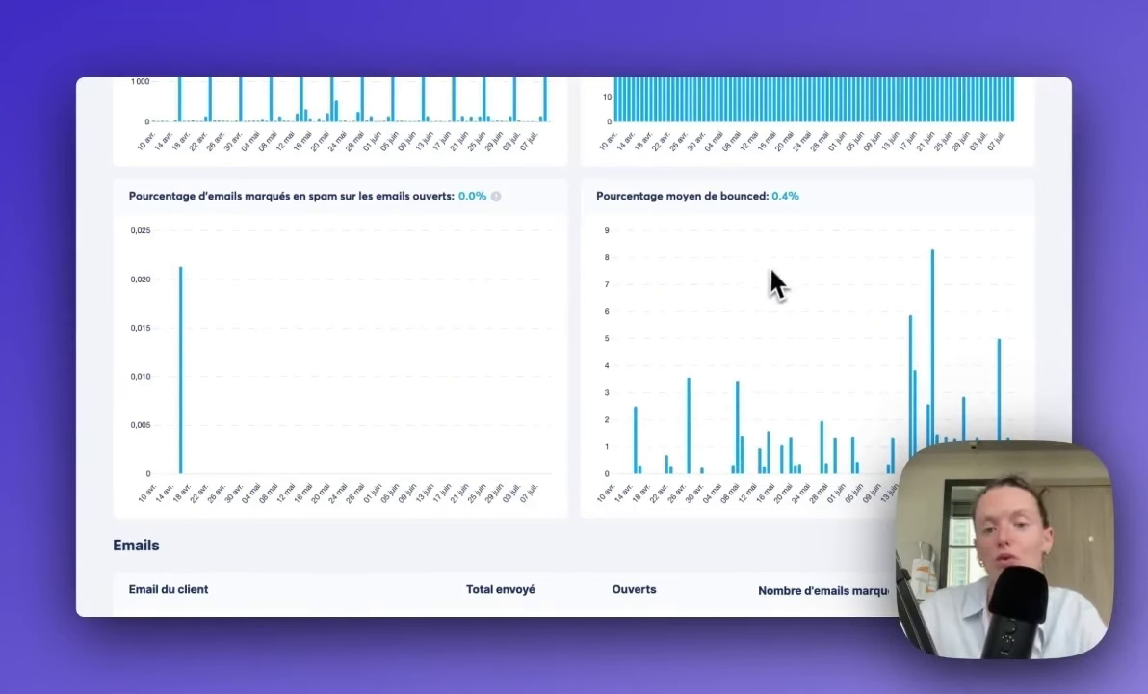
pyautogui.scroll(-1, 773, 267)
pyautogui.scroll(-1, 772, 277)
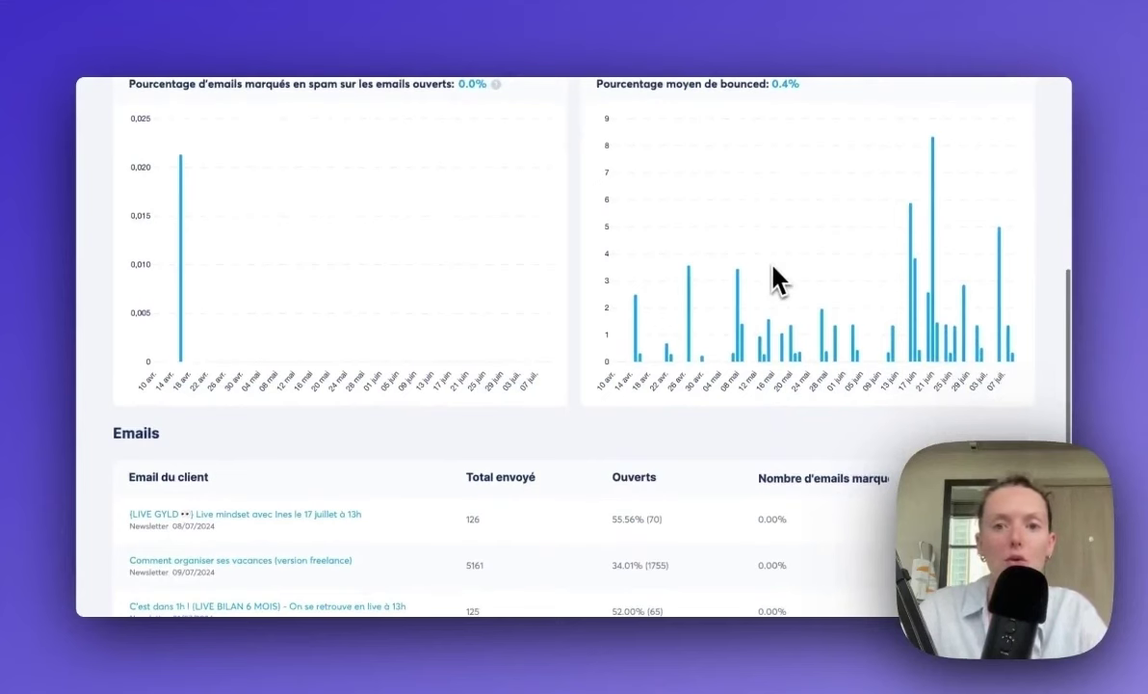
pyautogui.scroll(-4, 722, 231)
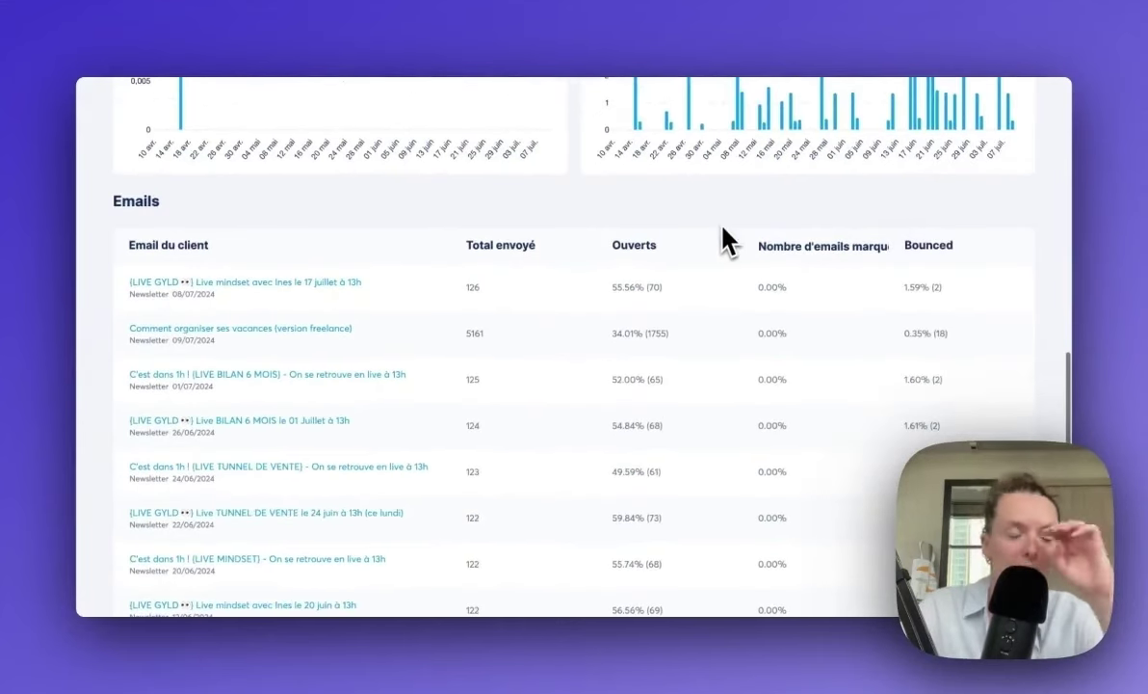
pyautogui.scroll(-1, 728, 240)
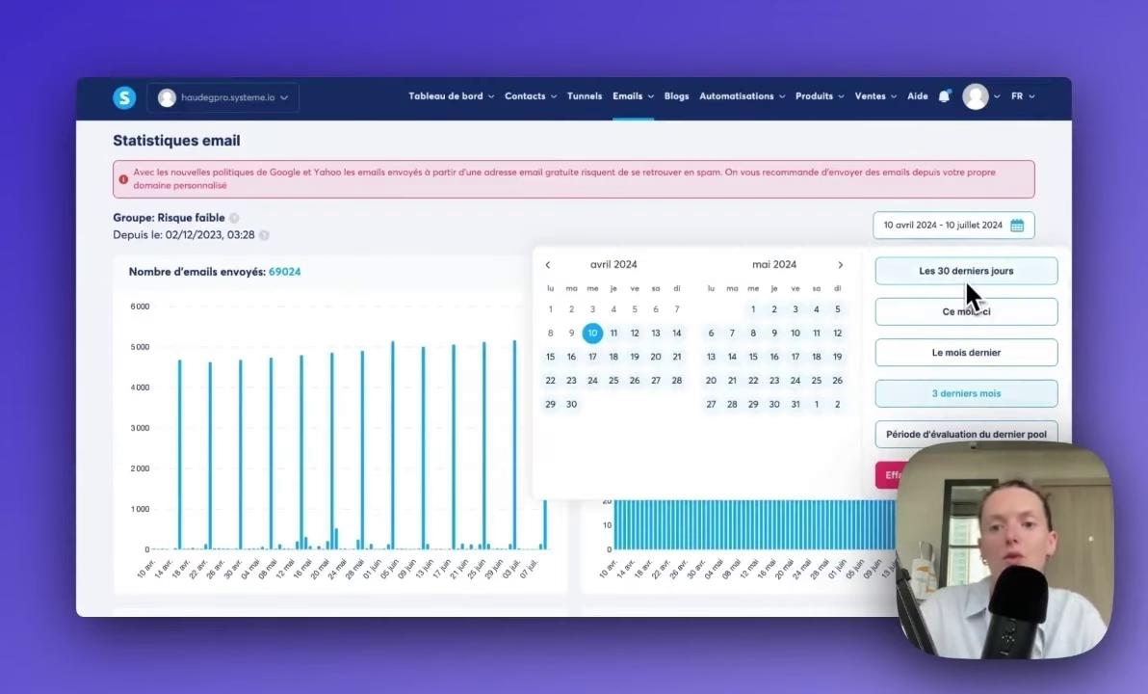
# Step: Show the email statistics for the current month and examine the charts, the list of emails and the daily open rates
pyautogui.click(975, 312)
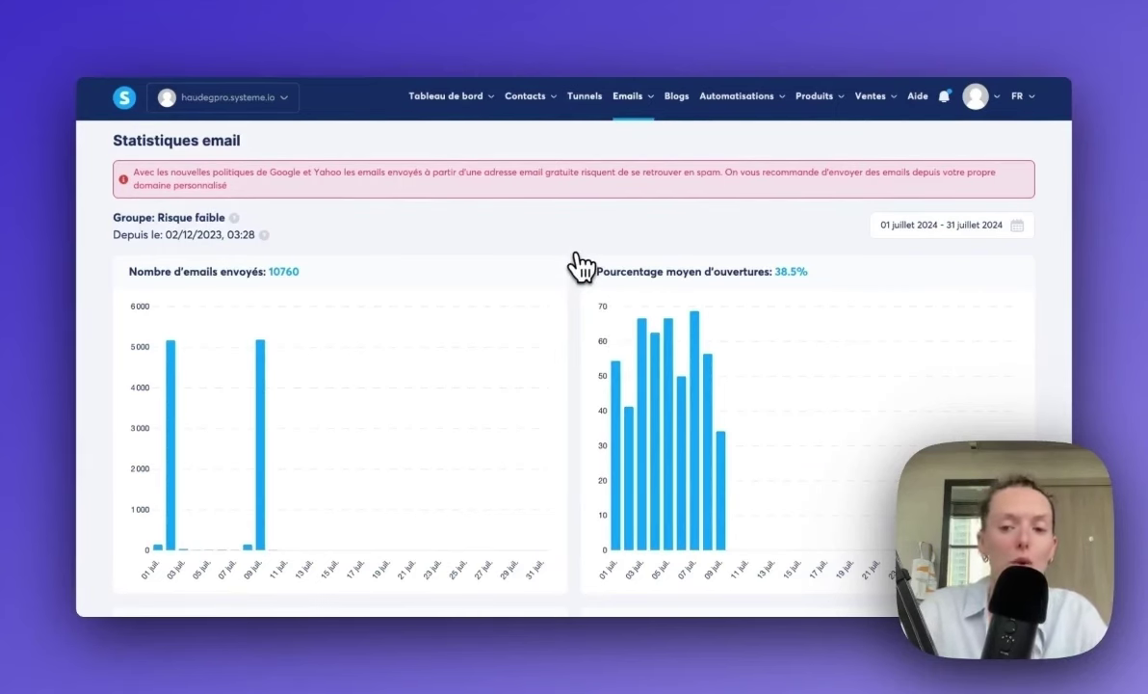
pyautogui.scroll(-5, 579, 266)
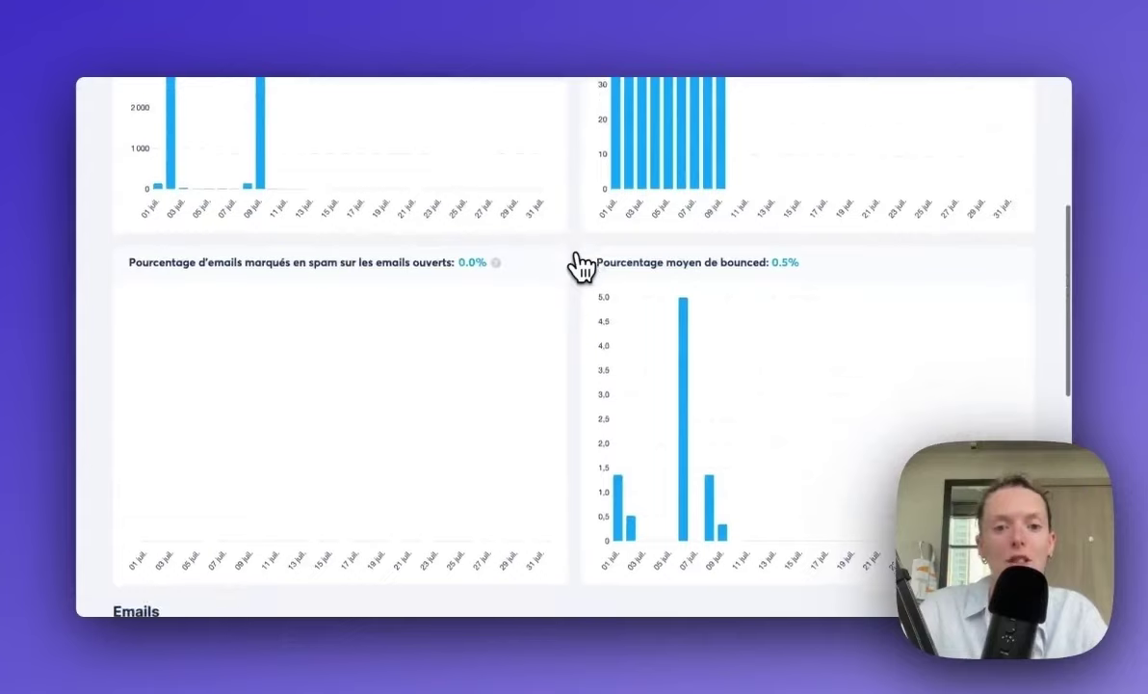
pyautogui.scroll(-4, 579, 266)
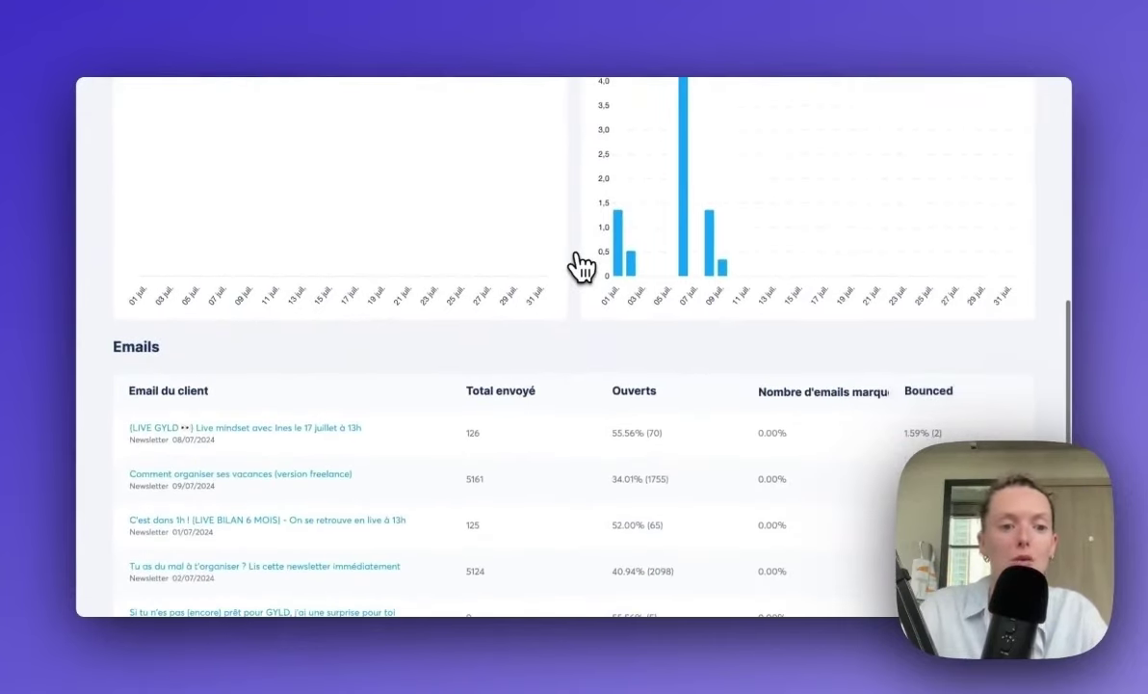
pyautogui.scroll(9, 579, 266)
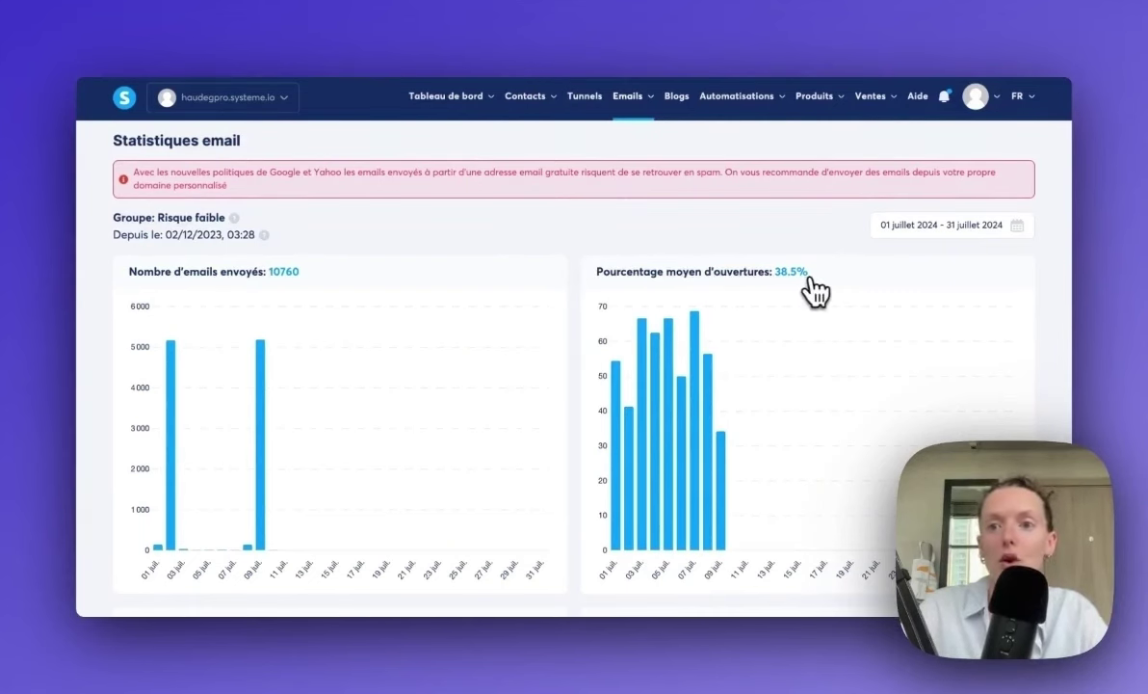
pyautogui.moveTo(693, 435)
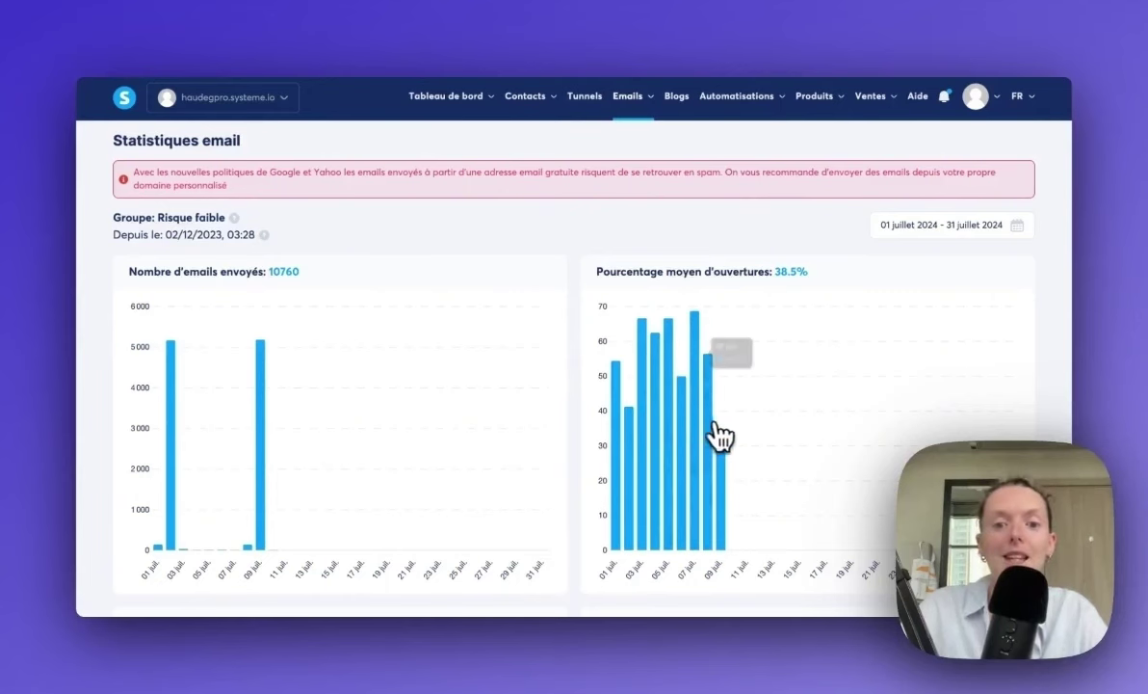
pyautogui.moveTo(730, 466)
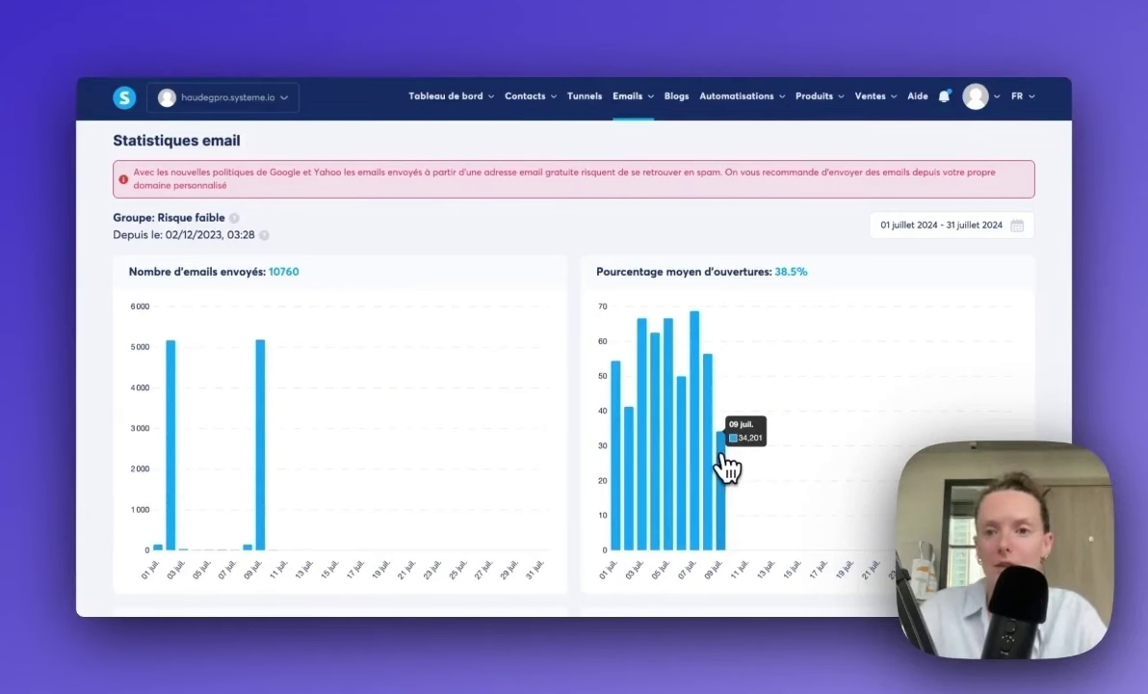
# Step: Set the statistics period to 1 January – 31 January 2024 to check that month's average open rate
pyautogui.click(948, 226)
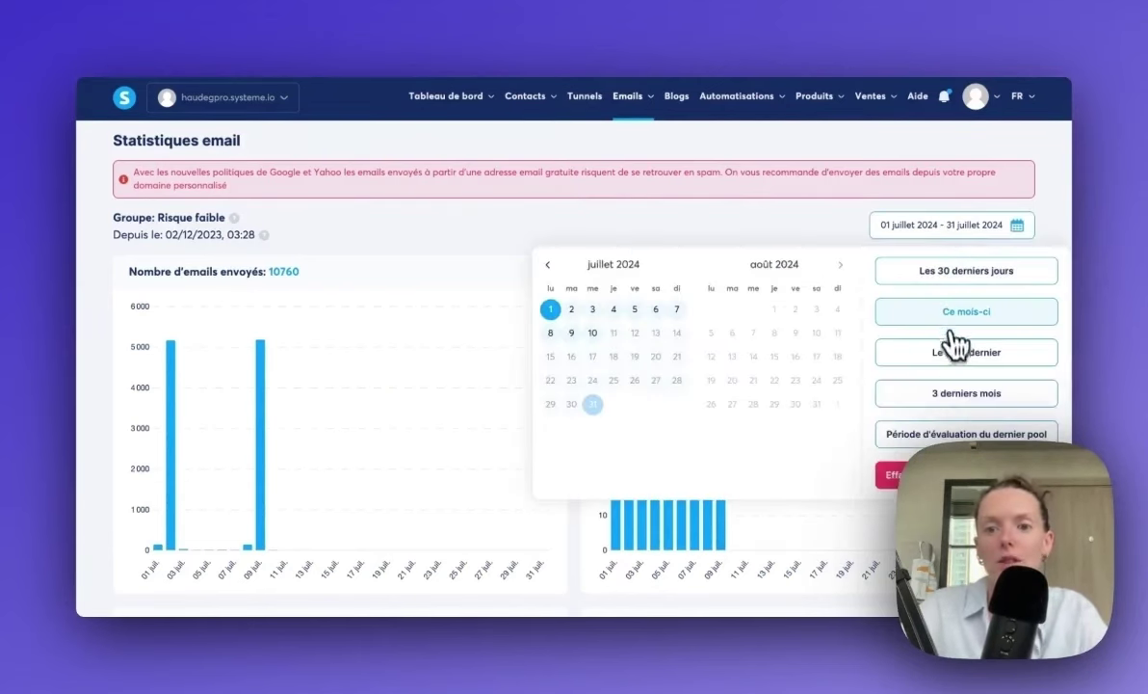
pyautogui.click(548, 265)
pyautogui.click(548, 265)
pyautogui.click(548, 265)
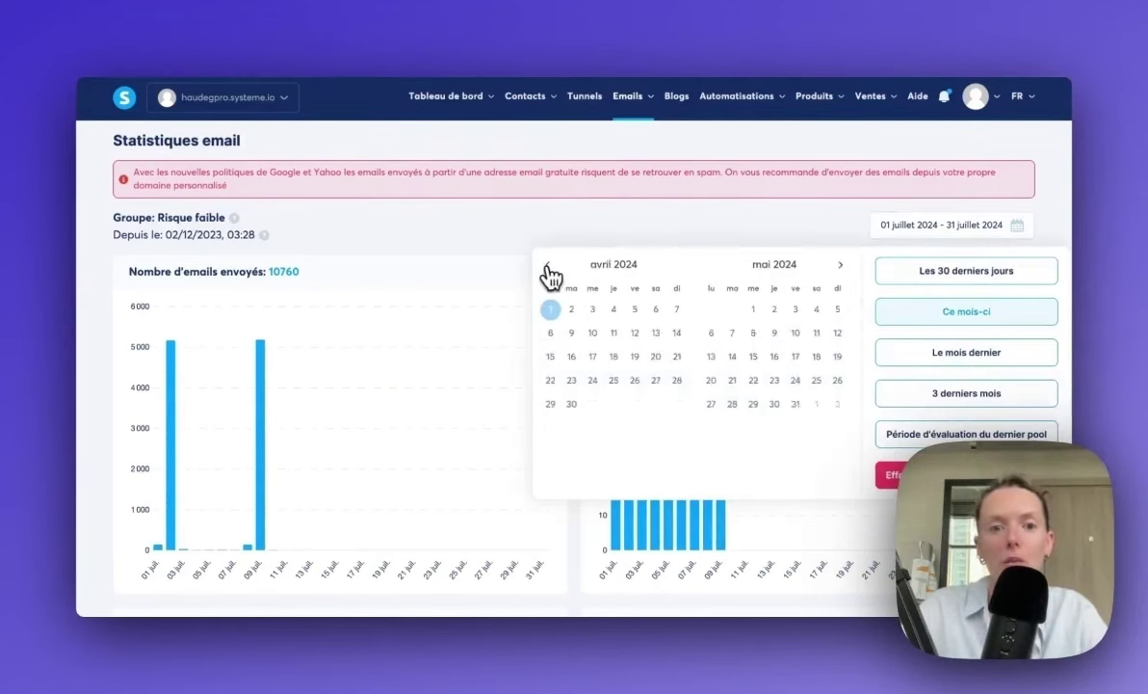
pyautogui.click(548, 265)
pyautogui.click(549, 265)
pyautogui.click(548, 265)
pyautogui.click(550, 309)
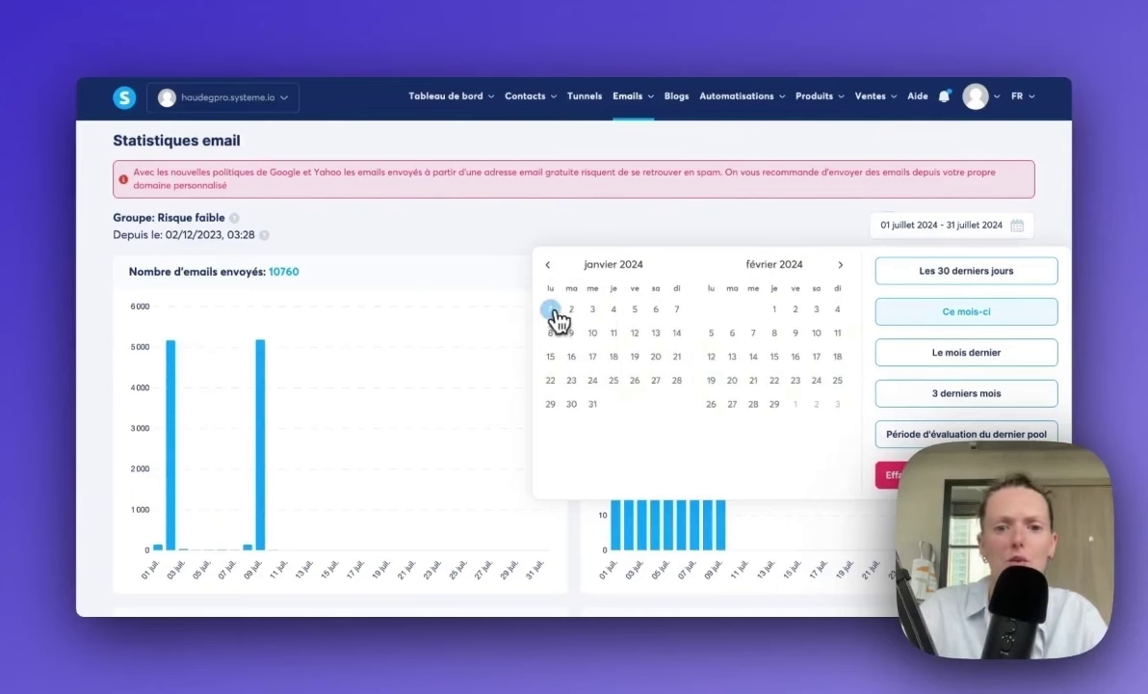
pyautogui.click(592, 403)
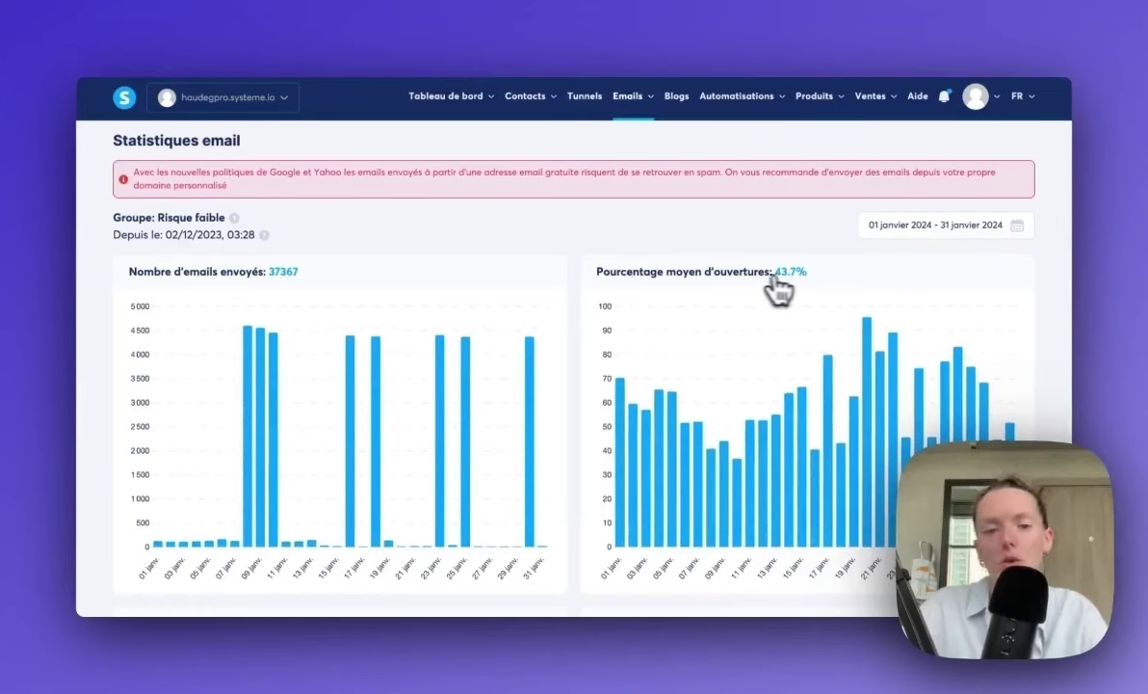
# Step: Apply the last-three-months preset to the statistics, and set a custom period of 1 January – 31 May 2024
pyautogui.click(872, 228)
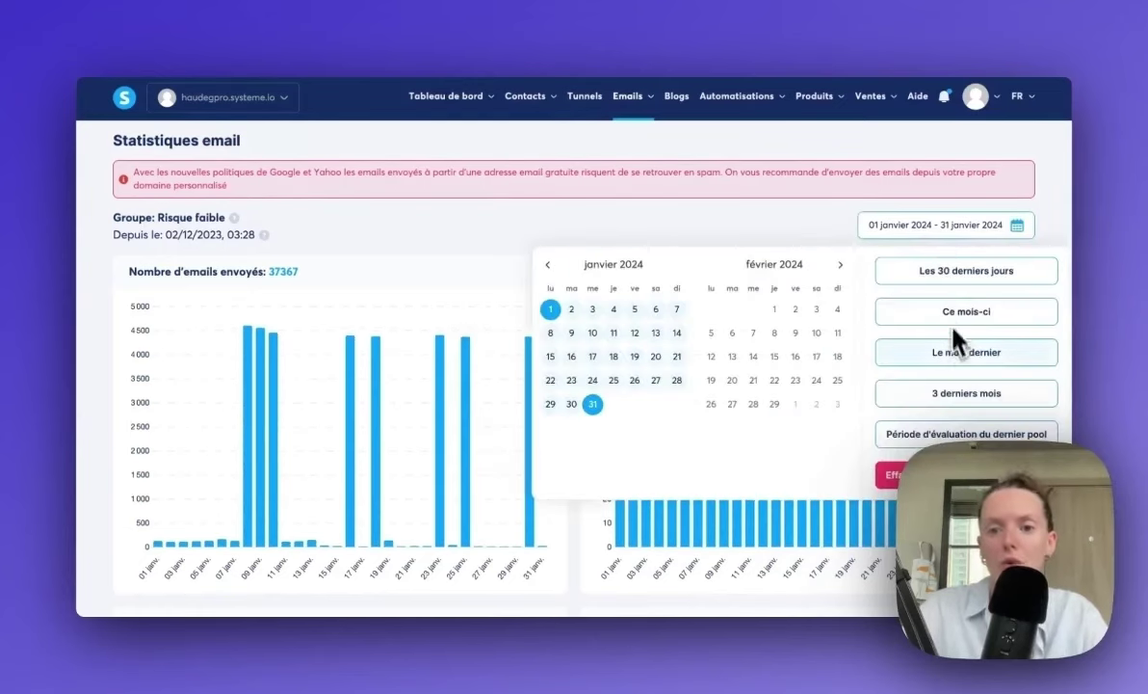
pyautogui.click(959, 433)
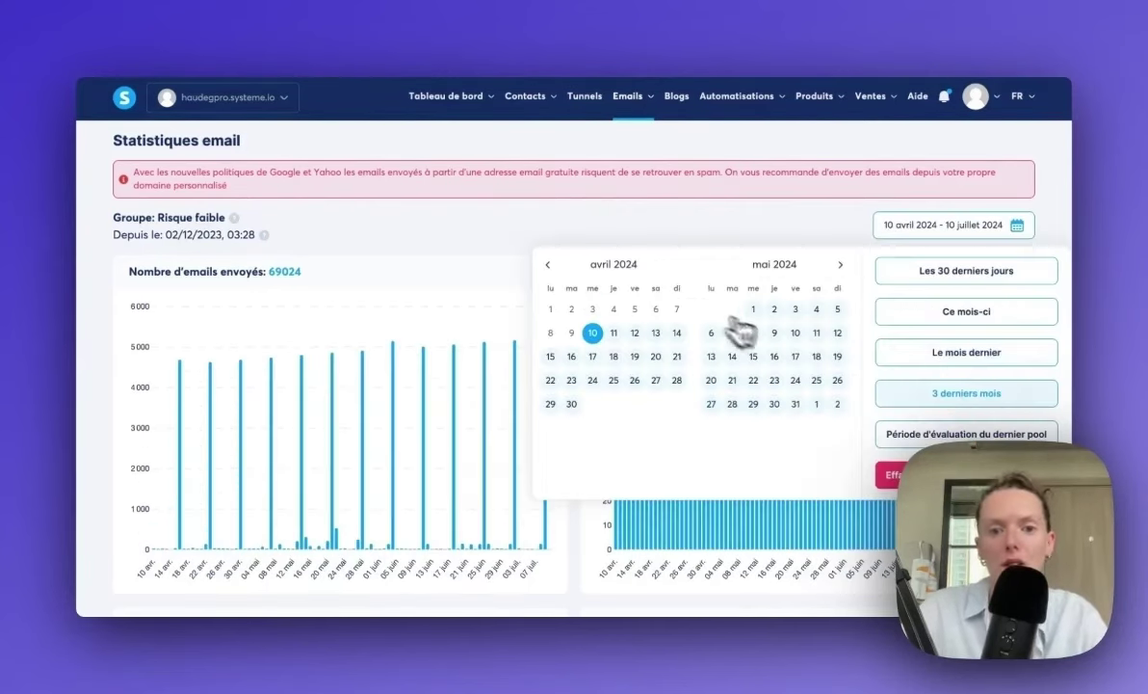
pyautogui.click(549, 266)
pyautogui.click(548, 266)
pyautogui.click(548, 266)
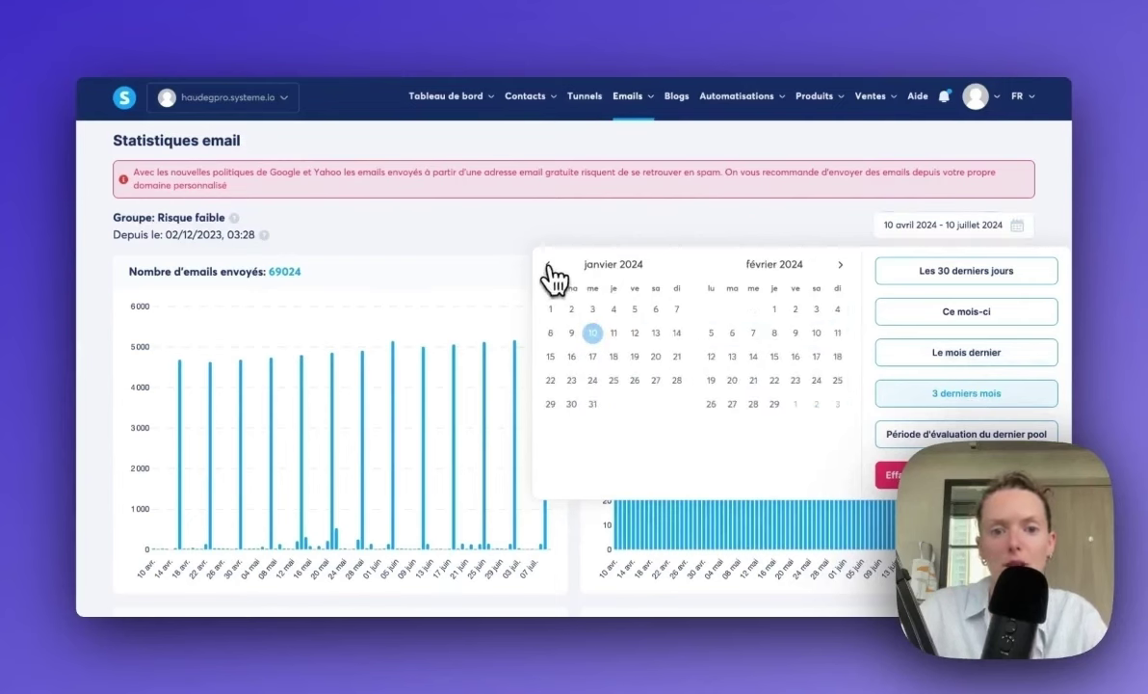
pyautogui.click(551, 310)
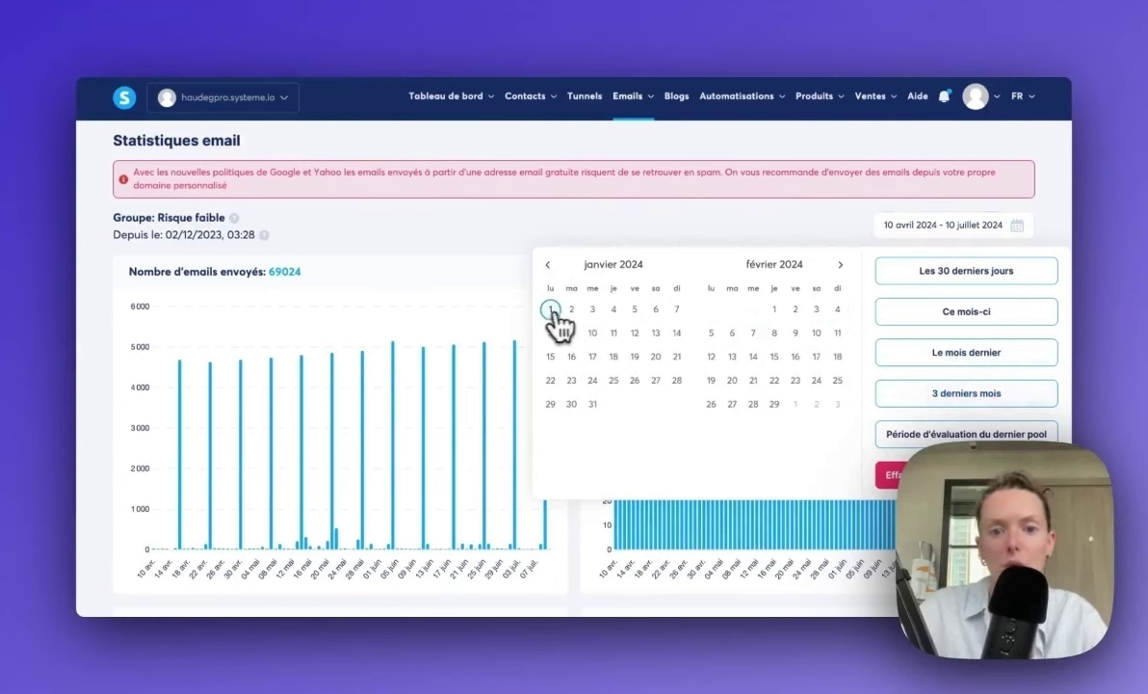
pyautogui.click(840, 268)
pyautogui.click(840, 268)
pyautogui.click(840, 268)
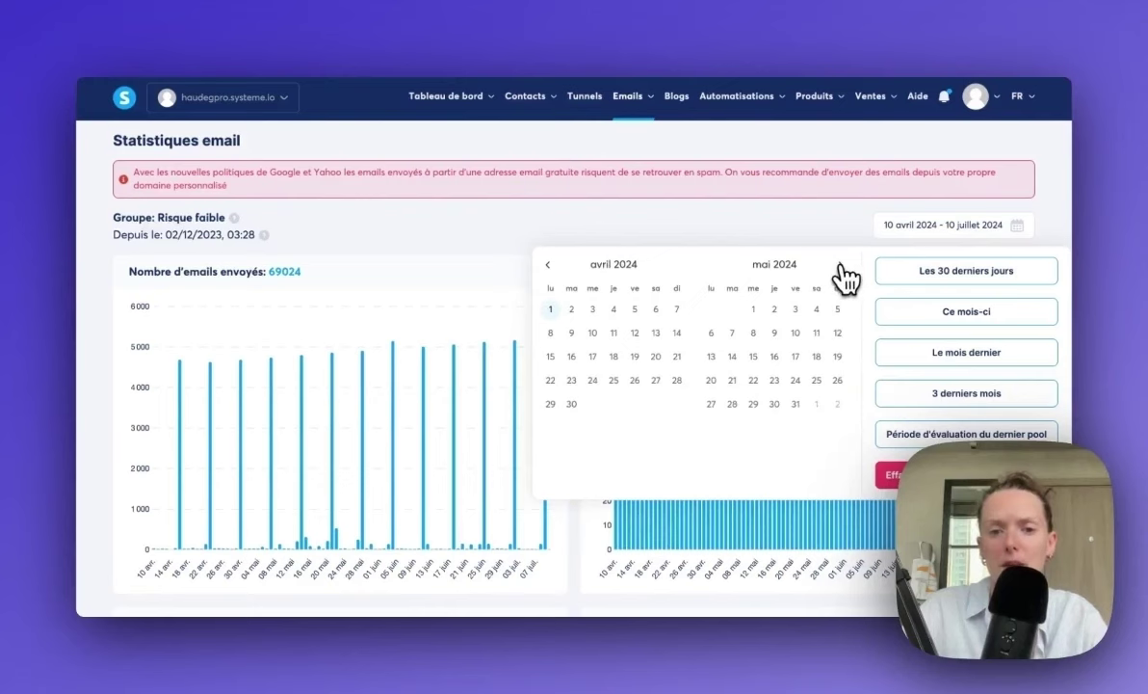
pyautogui.click(796, 405)
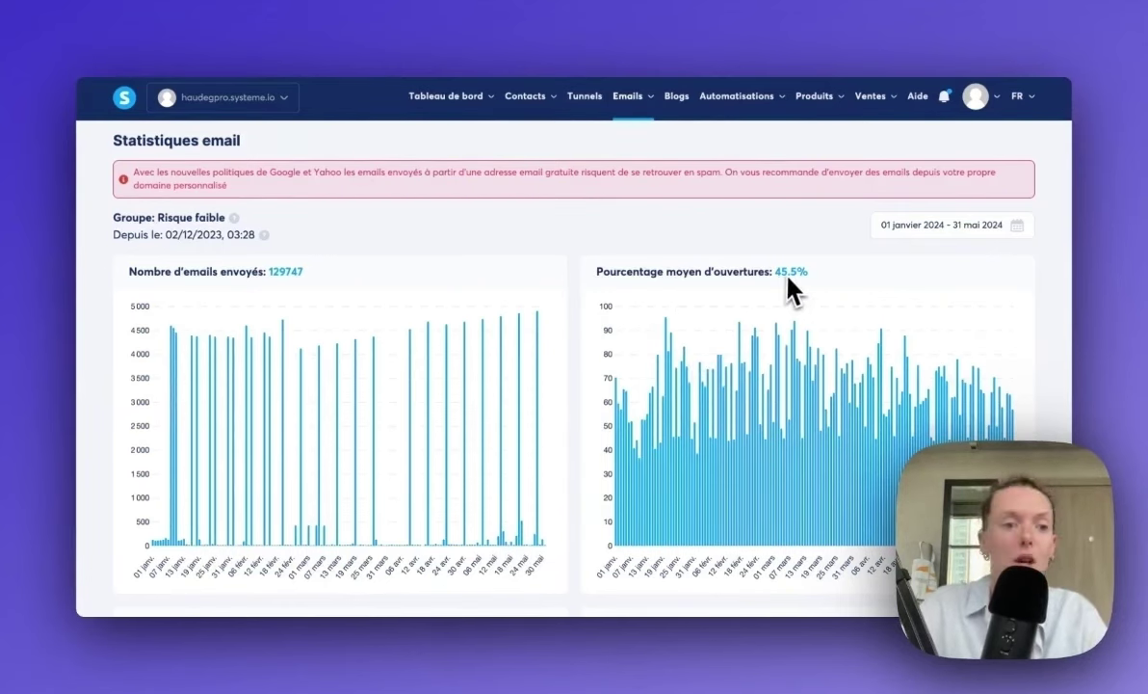
# Step: Examine the spam and bounce charts, the list of emails and the daily open rates for the January to May period
pyautogui.scroll(-3, 756, 339)
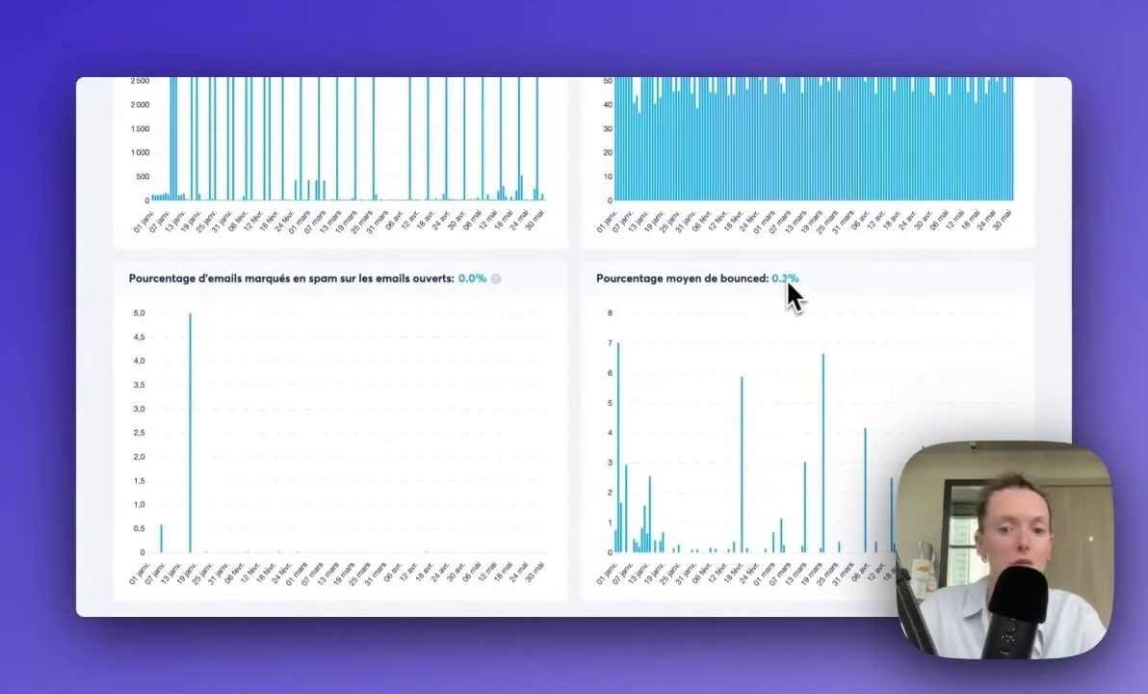
pyautogui.scroll(-3, 485, 303)
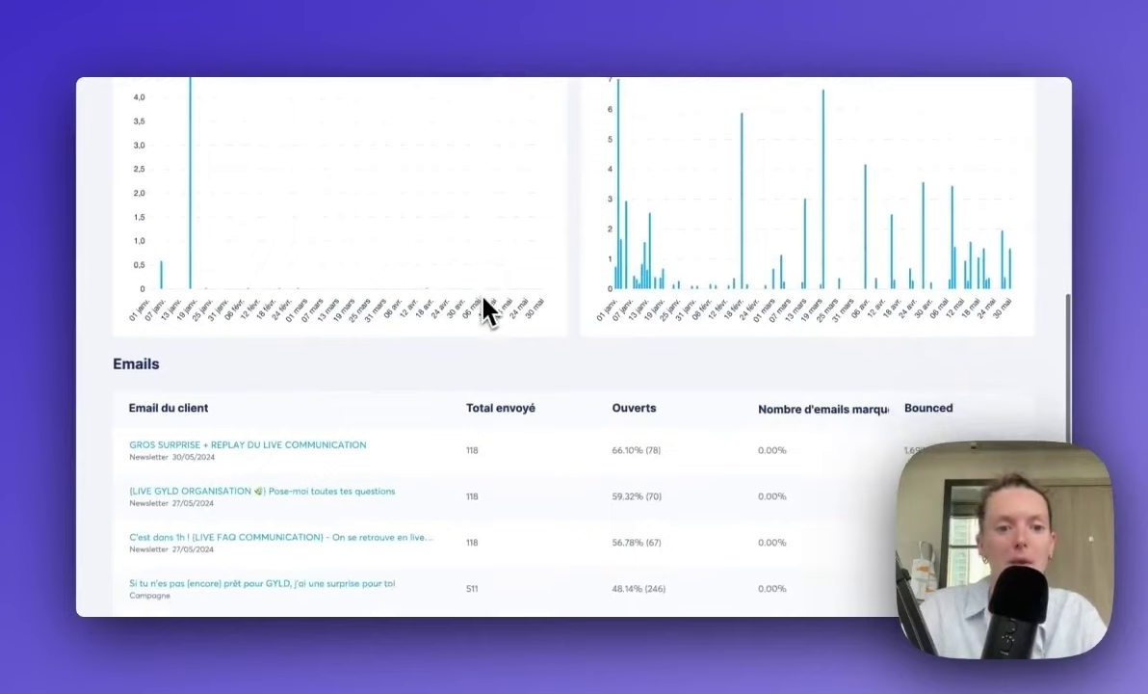
pyautogui.scroll(8, 598, 390)
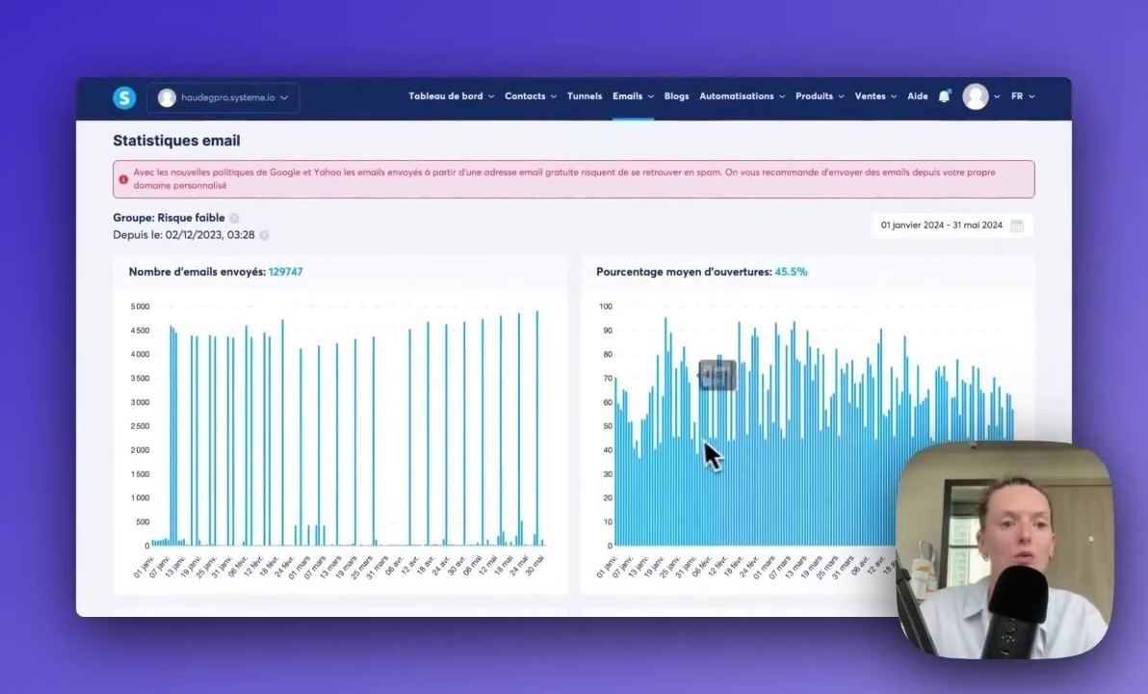
pyautogui.moveTo(692, 453)
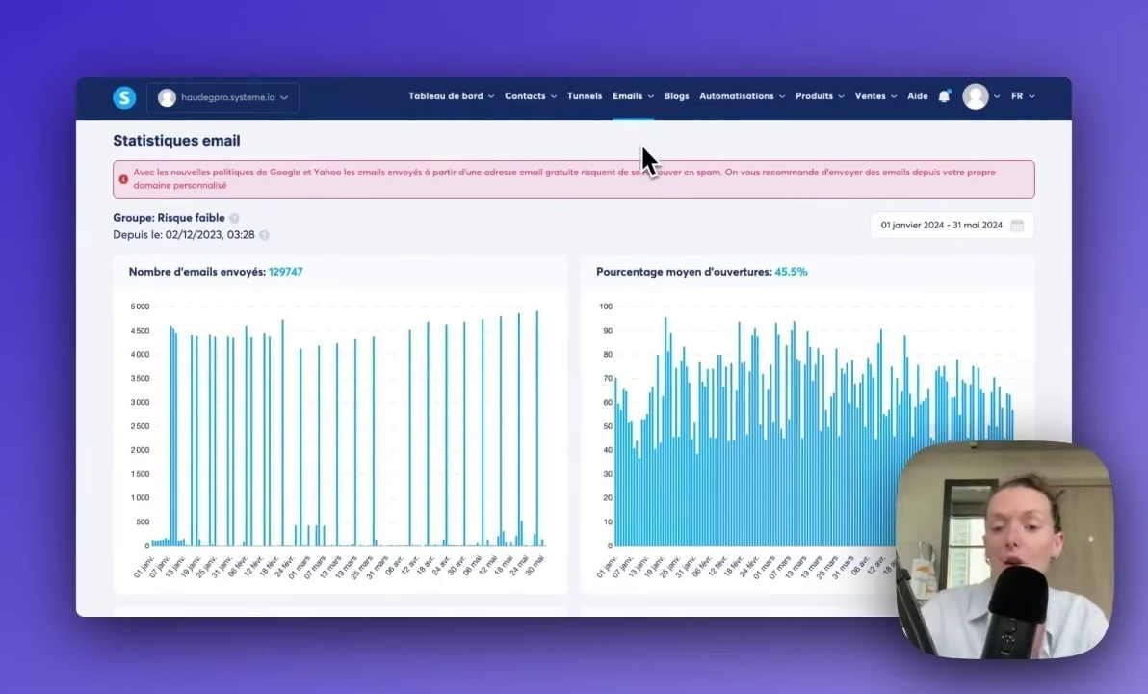
# Step: Open the email campaign "{FORMATION} Launch Success Plan" and read through its first email, "Tu n'auras plus peur de créer du contenu"
pyautogui.moveTo(638, 109)
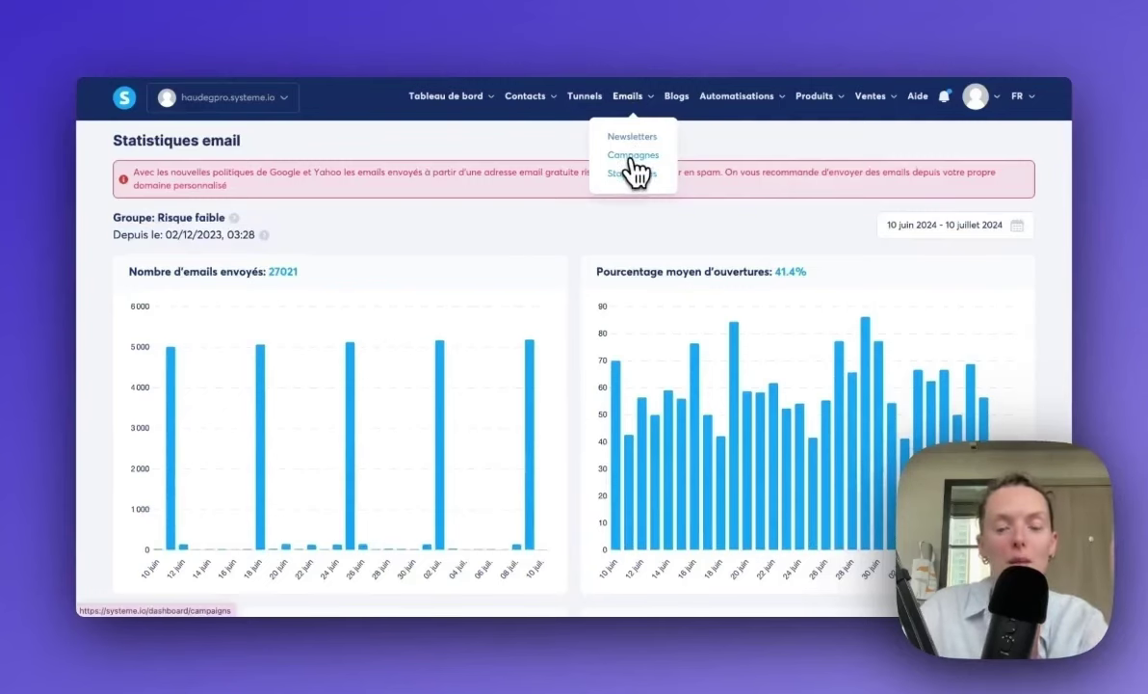
pyautogui.click(632, 160)
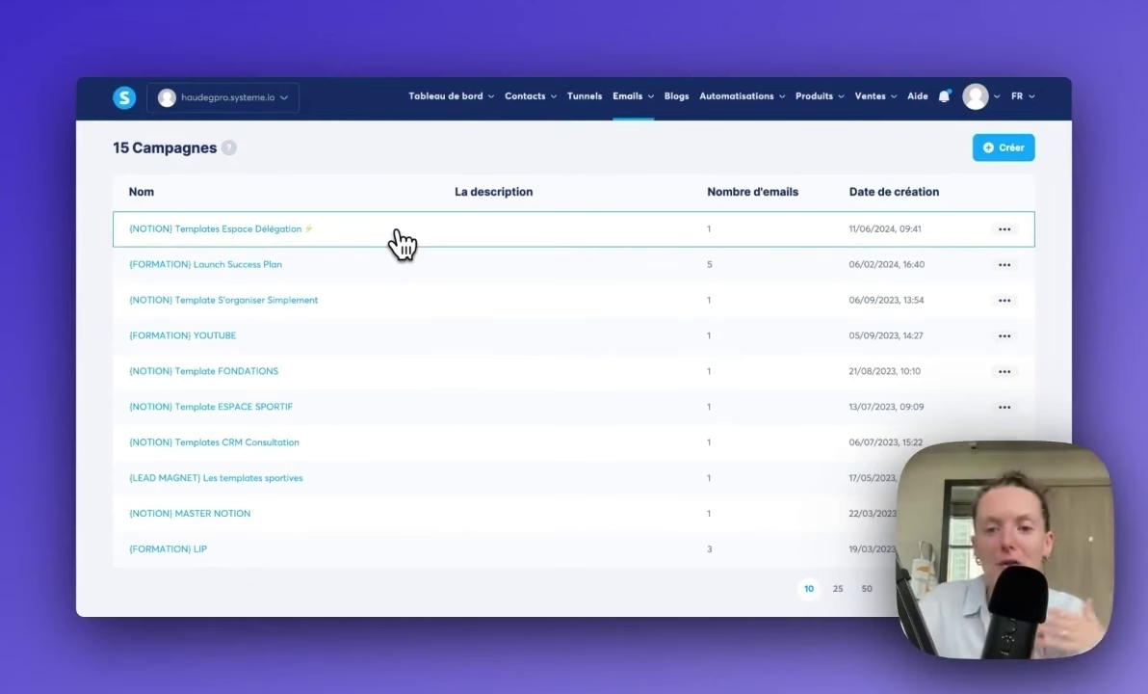
pyautogui.click(234, 280)
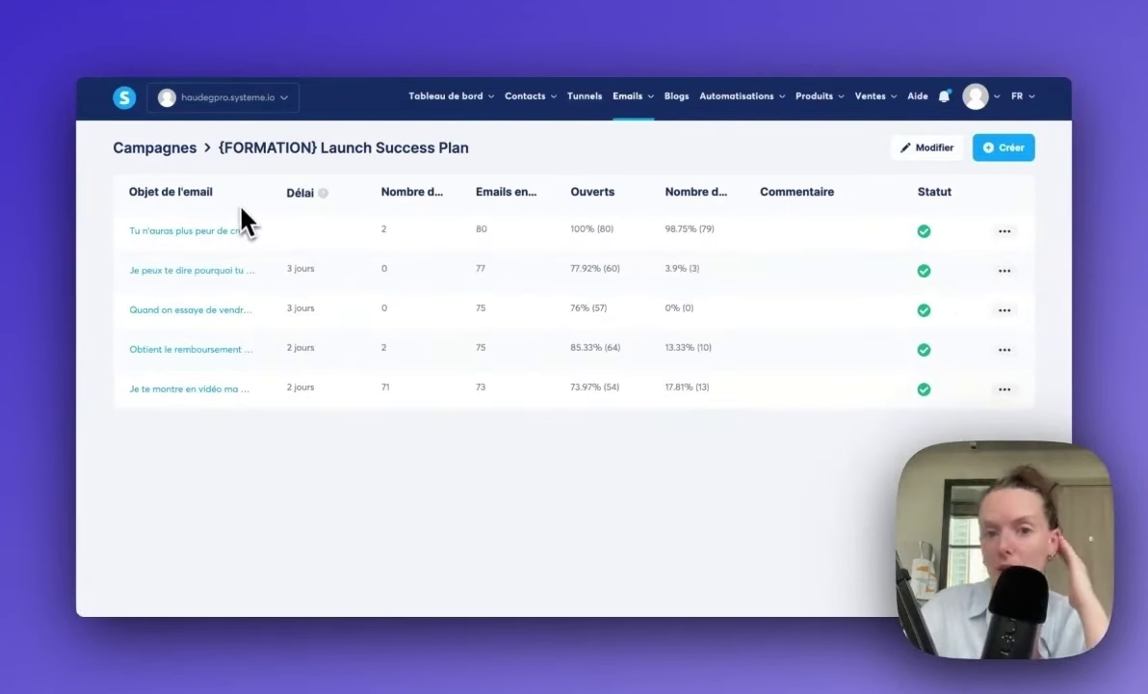
pyautogui.click(193, 236)
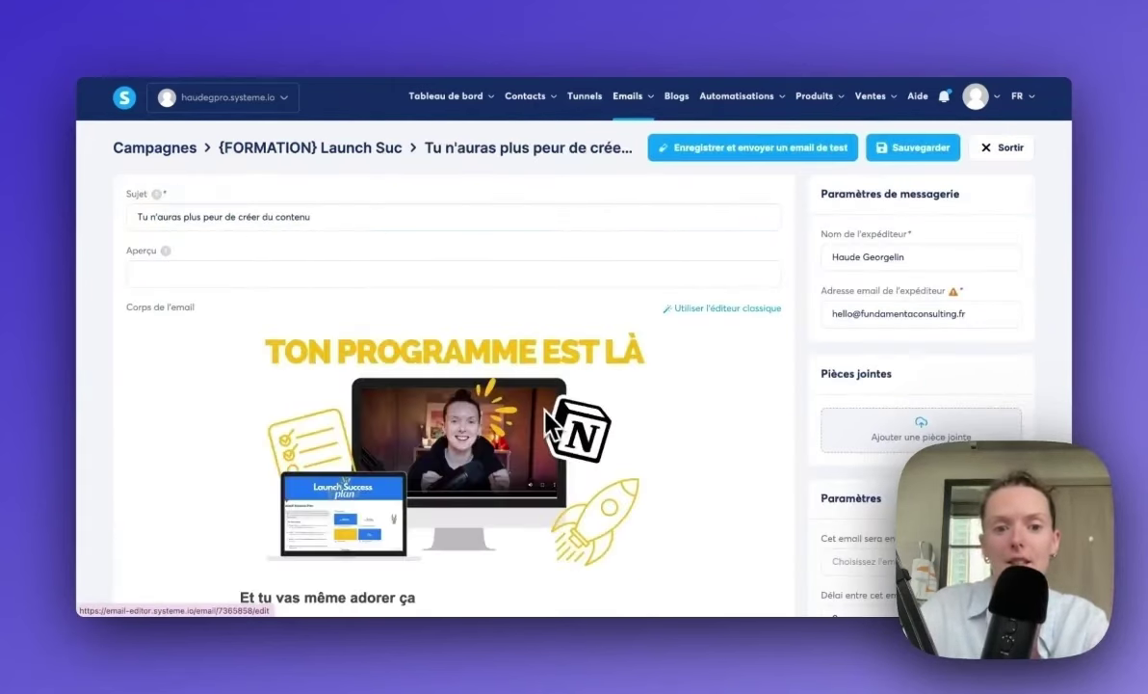
pyautogui.scroll(-10, 508, 527)
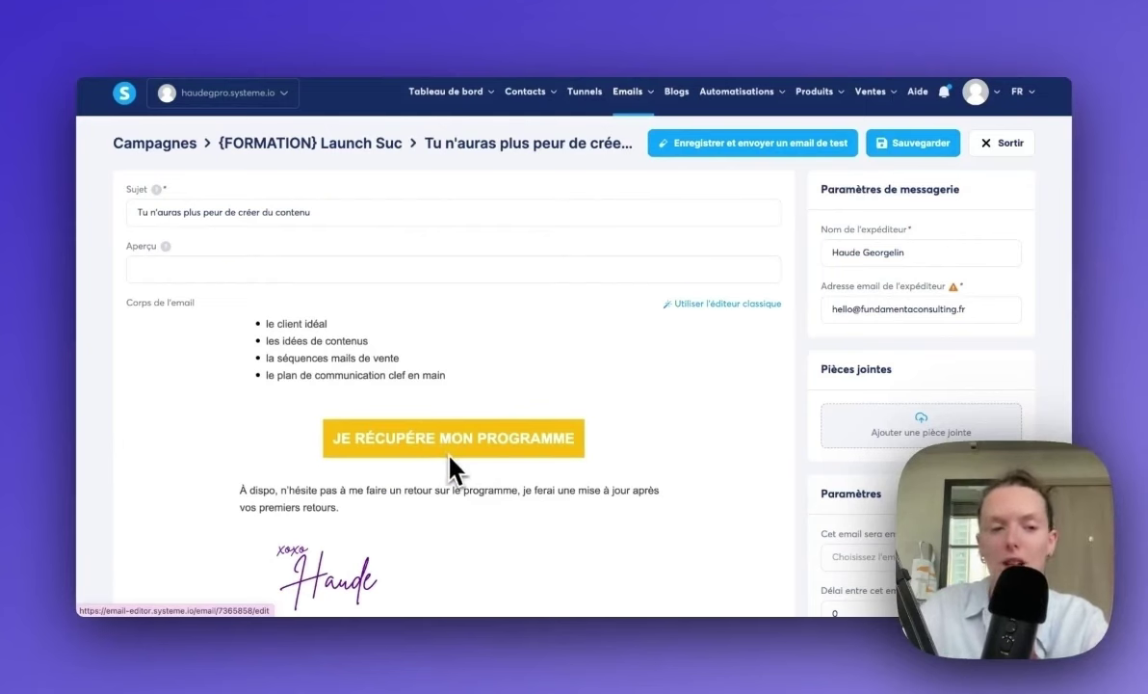
# Step: Return to the email list of the Launch Success Plan campaign and look at the actions available for its first email
pyautogui.click(320, 144)
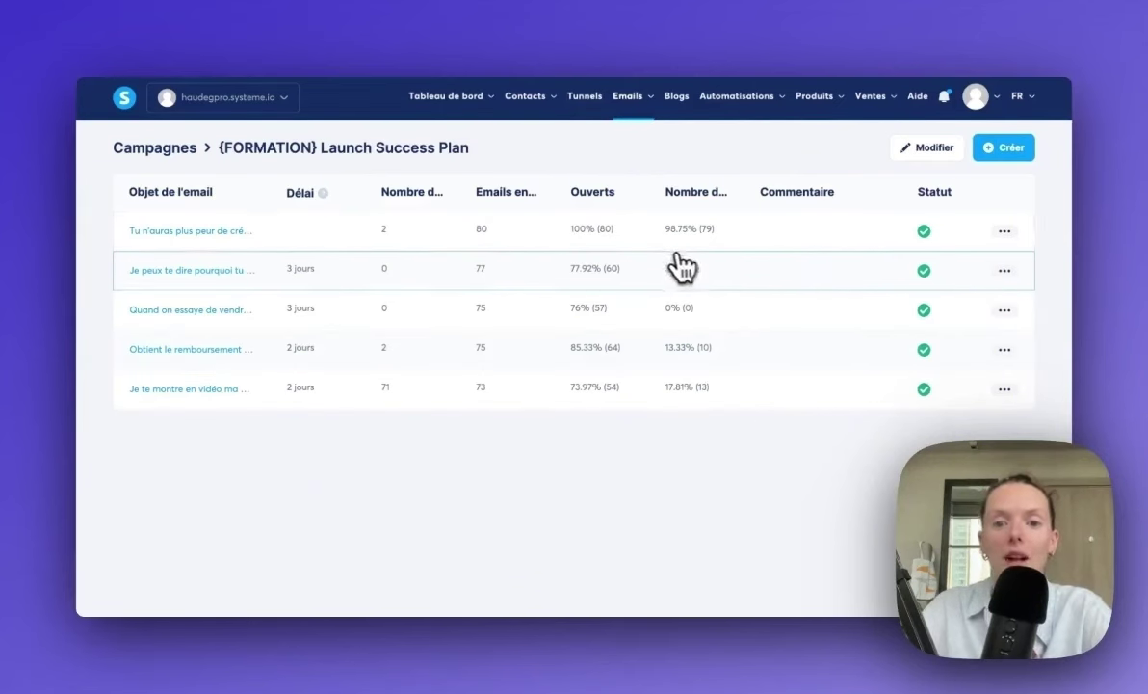
pyautogui.click(1005, 232)
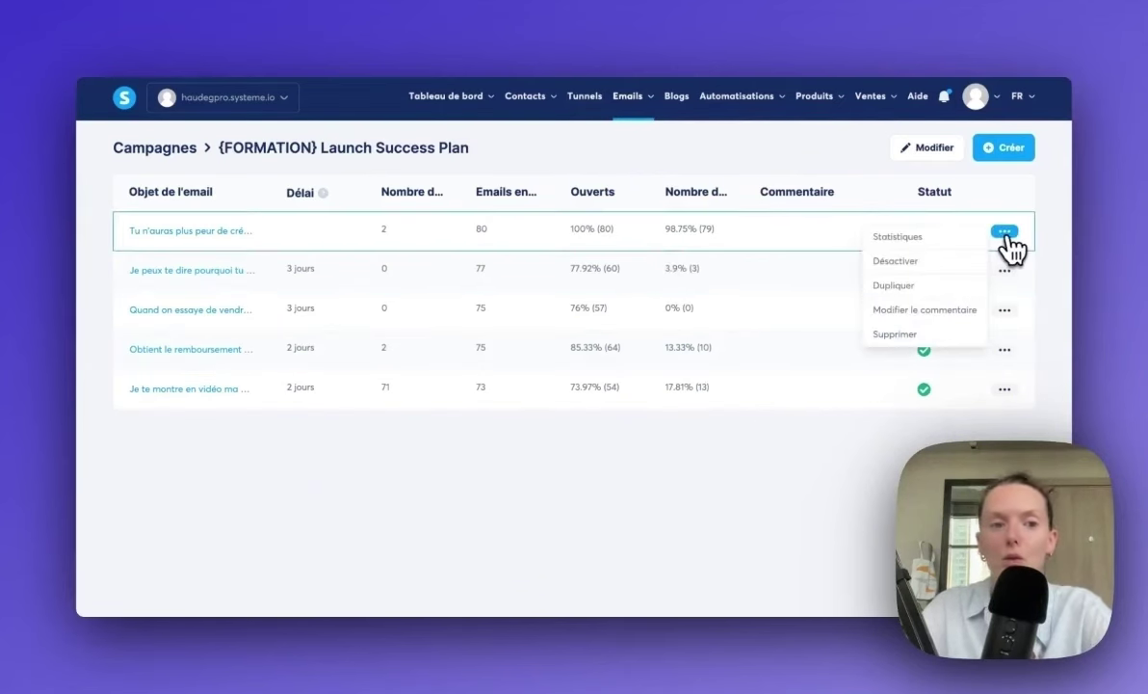
pyautogui.click(1005, 234)
pyautogui.click(1007, 236)
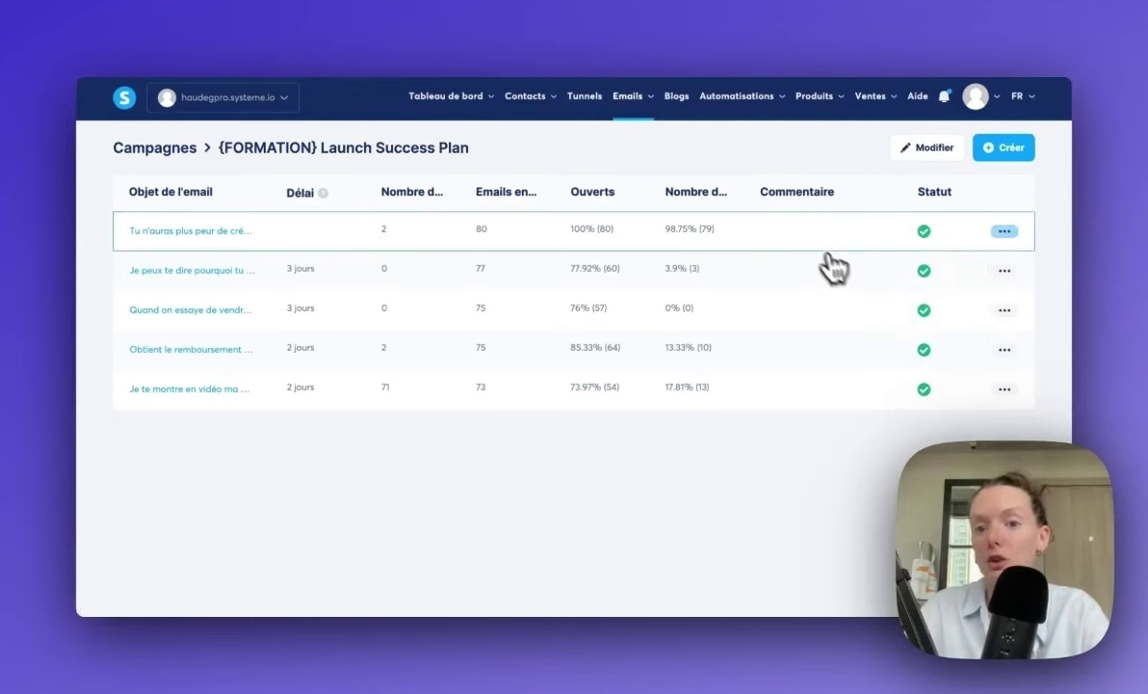
# Step: Return to the list of campaigns and create a new email campaign named "Test"
pyautogui.click(1002, 236)
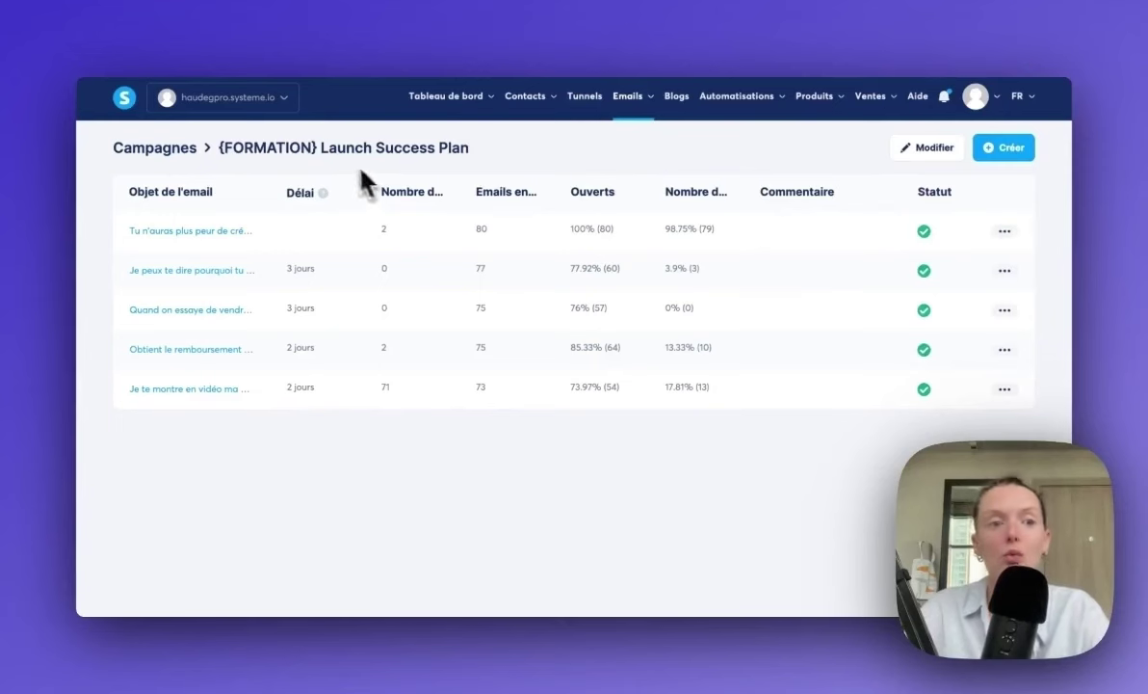
pyautogui.click(182, 159)
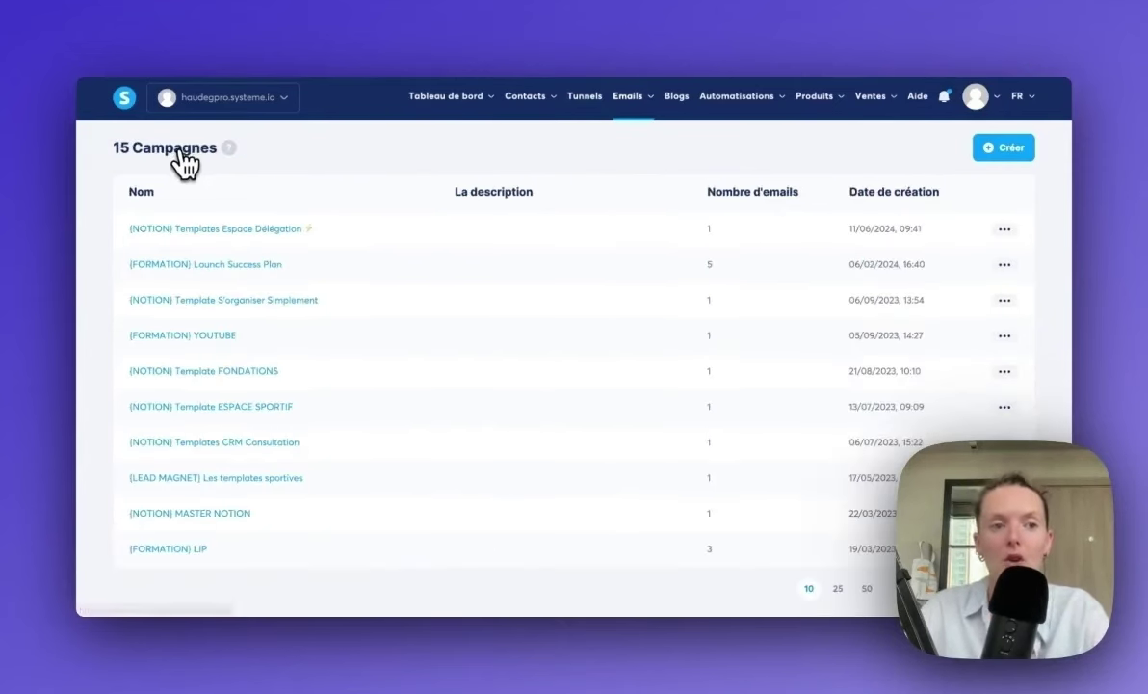
pyautogui.click(1007, 149)
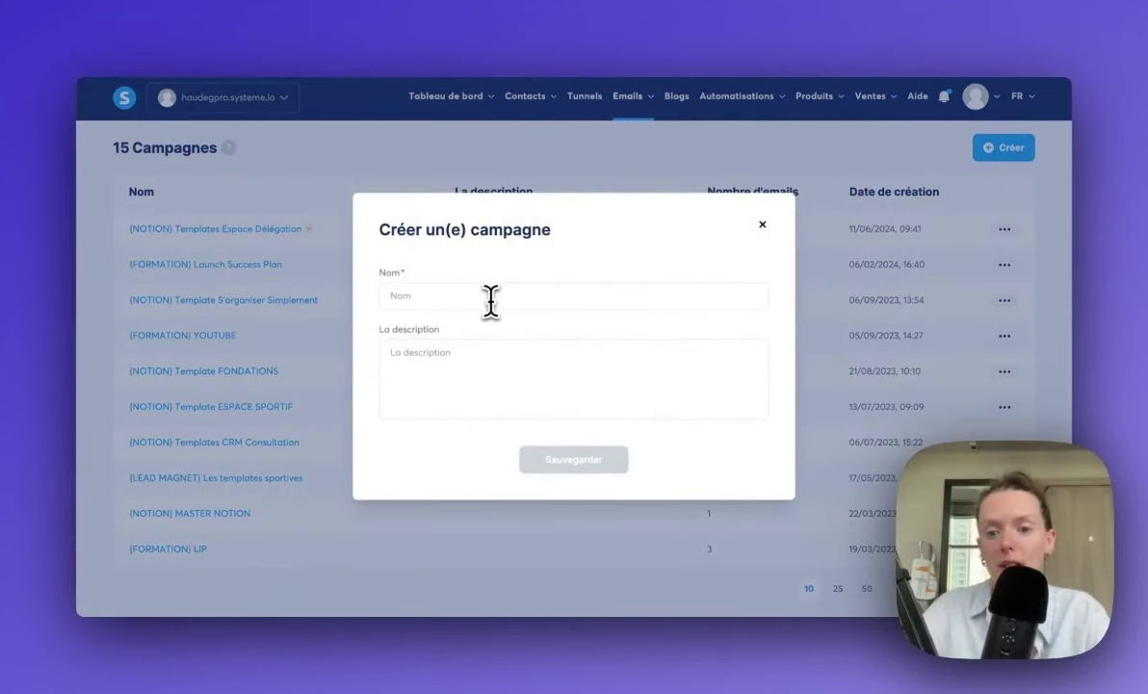
pyautogui.click(491, 301)
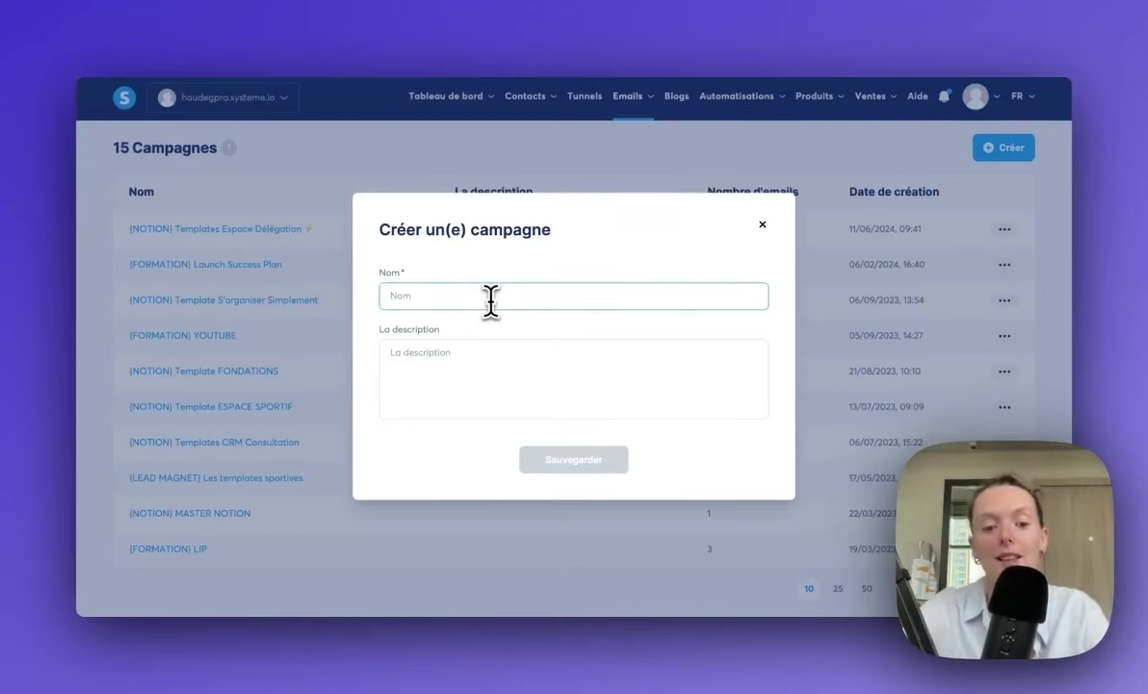
pyautogui.write('Test')
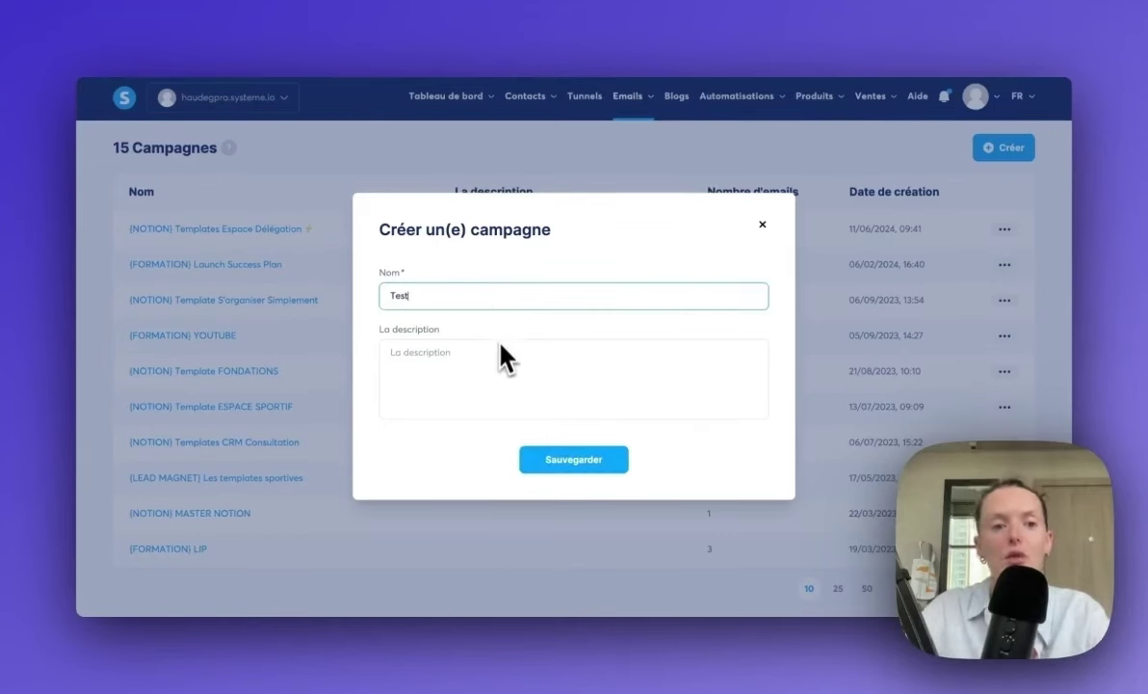
pyautogui.click(576, 462)
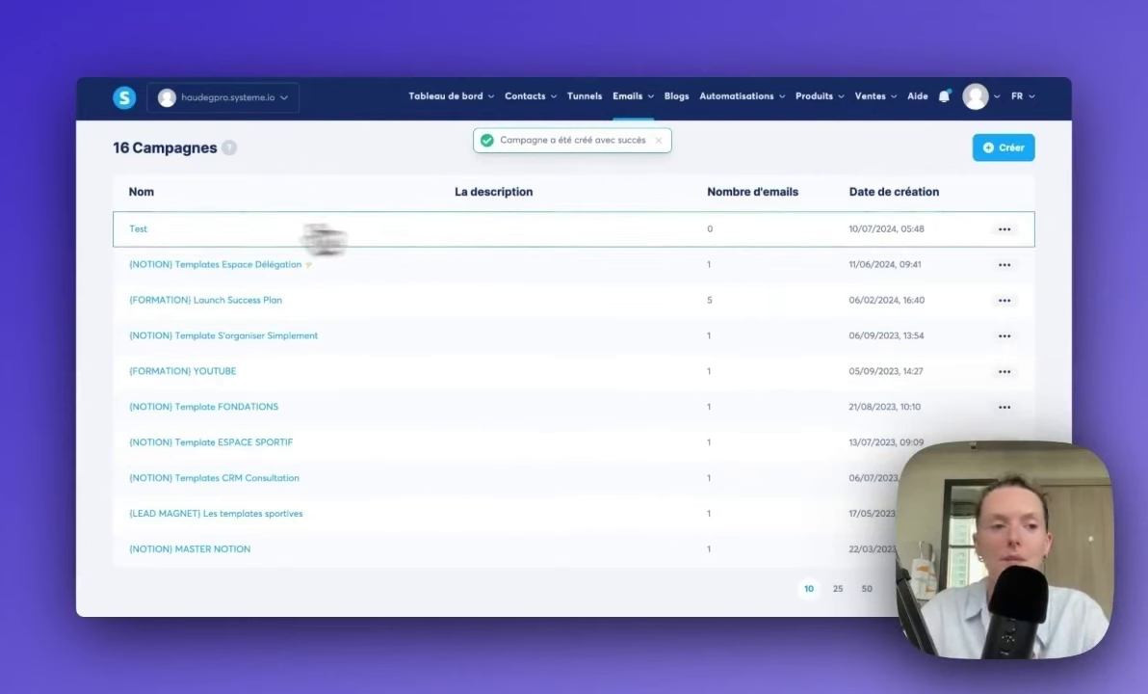
# Step: Add an email with the subject "test 1" to the Test campaign, using the visual editor and the product funnel template
pyautogui.click(142, 231)
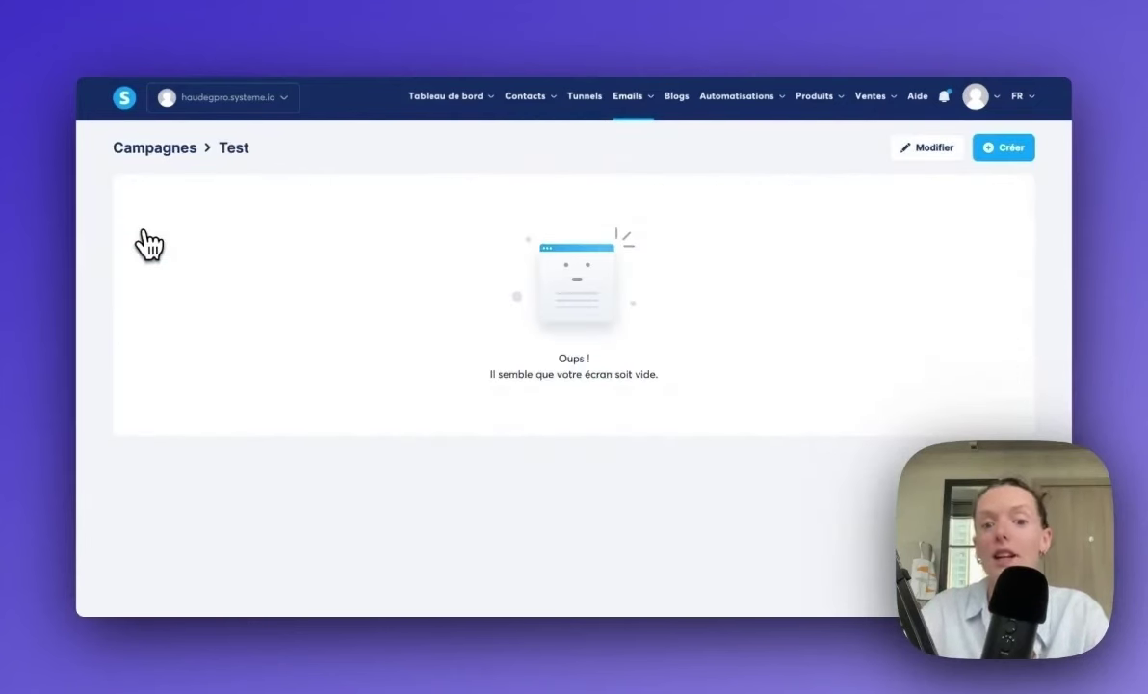
pyautogui.click(1003, 150)
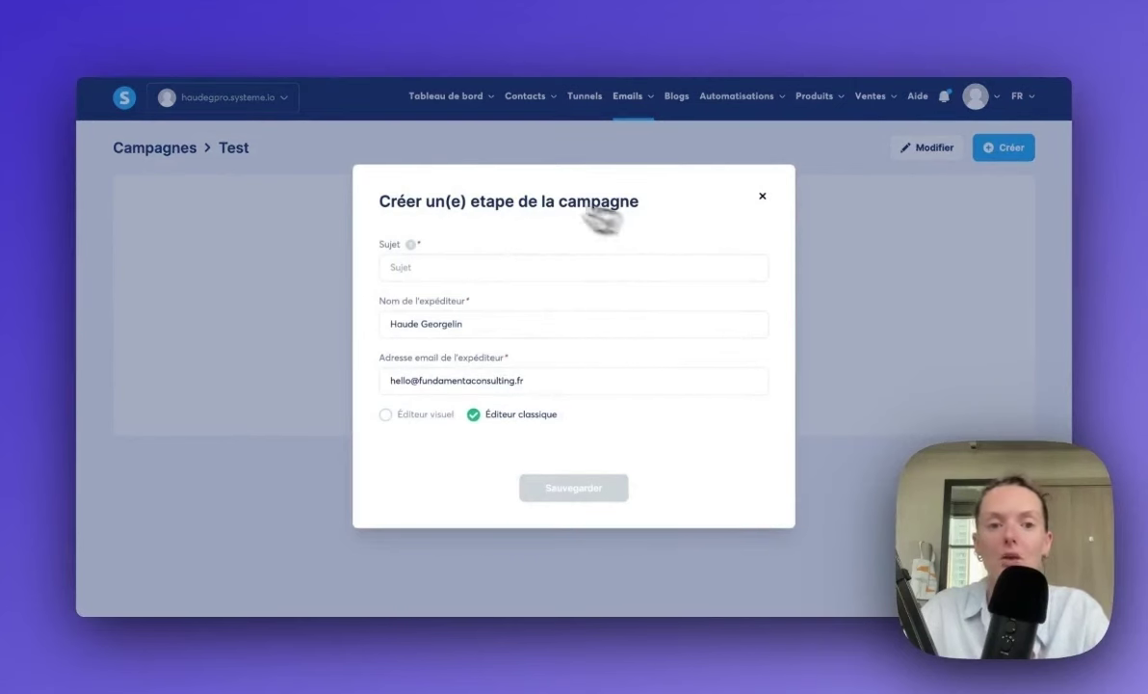
pyautogui.click(463, 267)
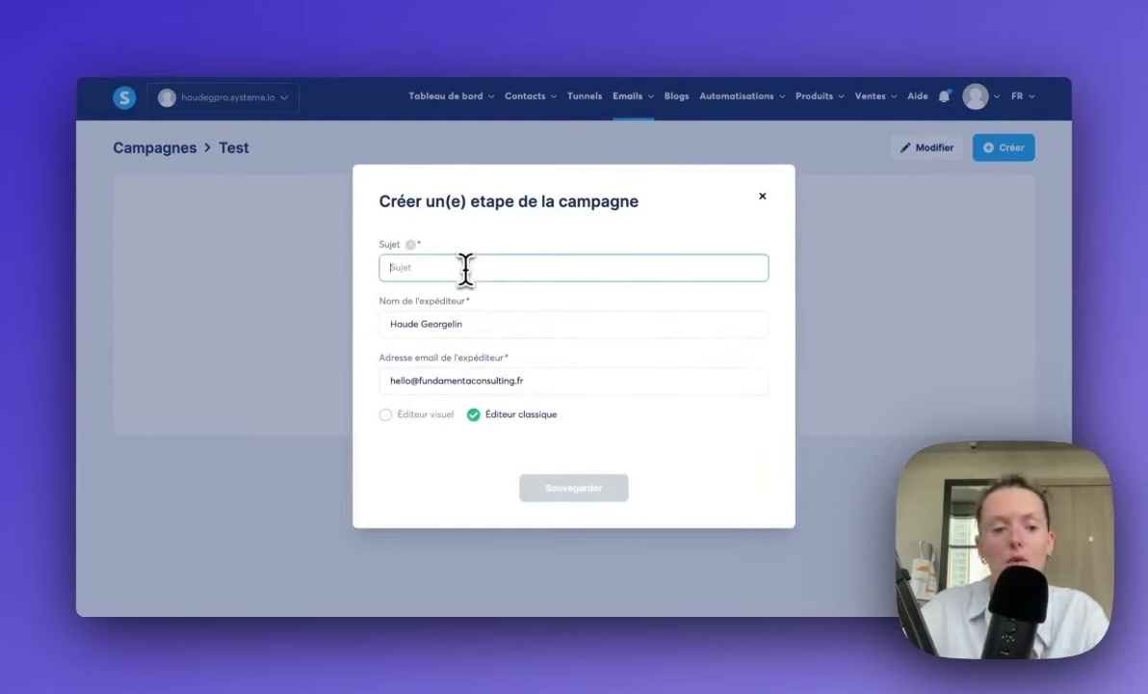
pyautogui.write('test 1')
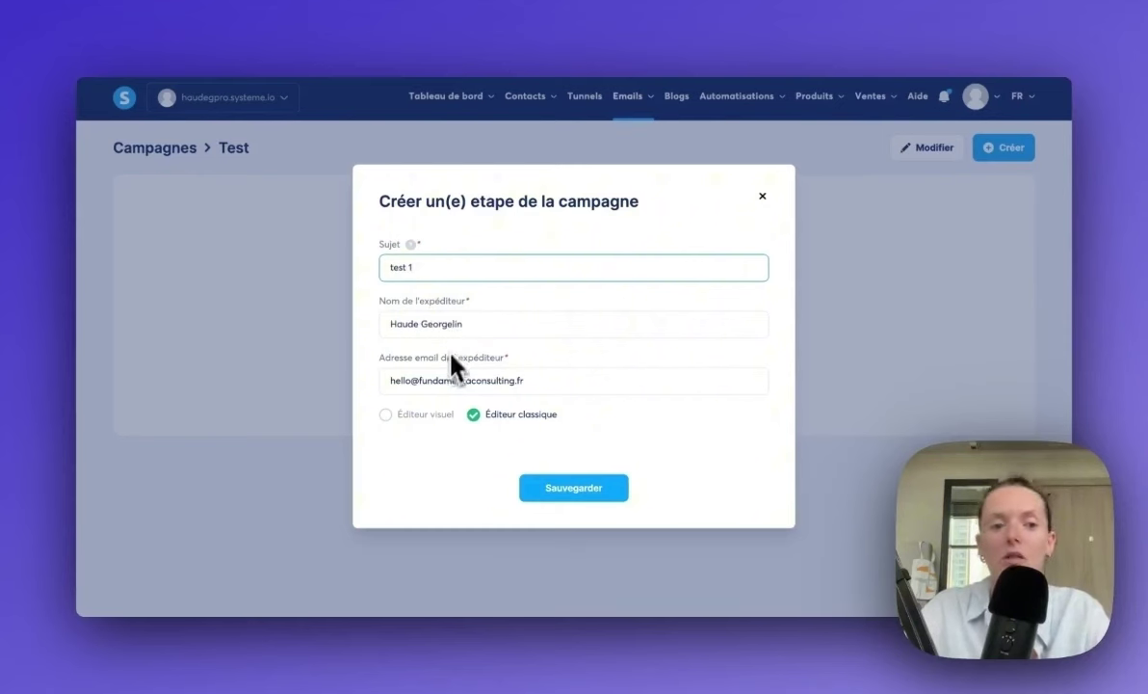
pyautogui.click(397, 415)
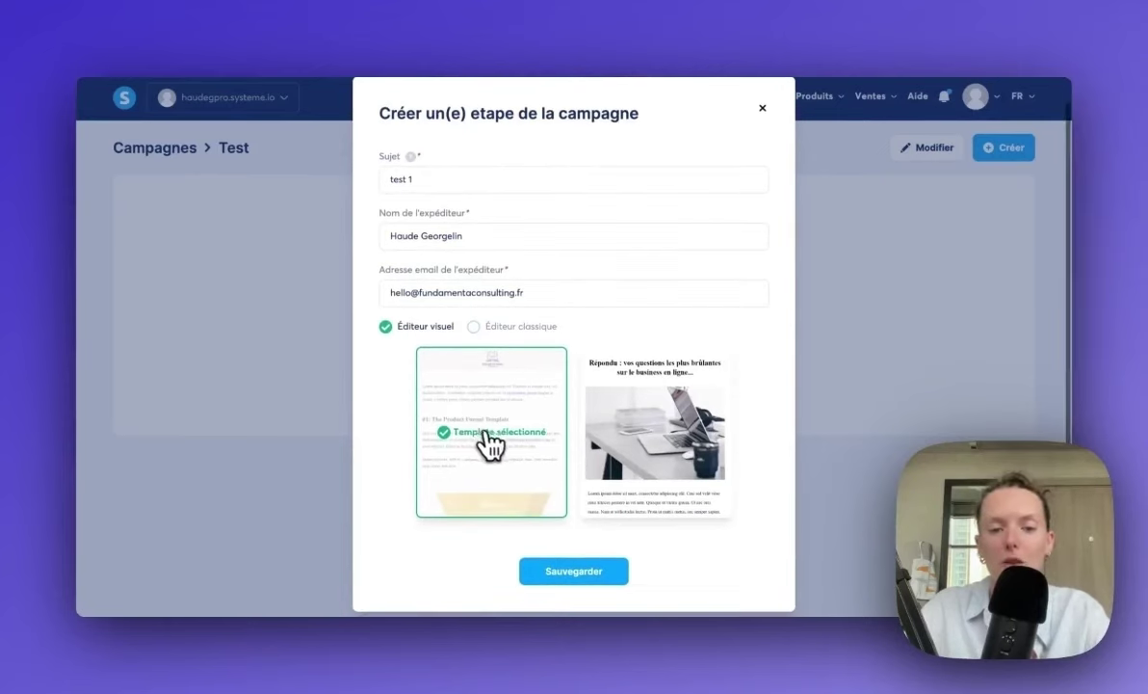
pyautogui.click(584, 572)
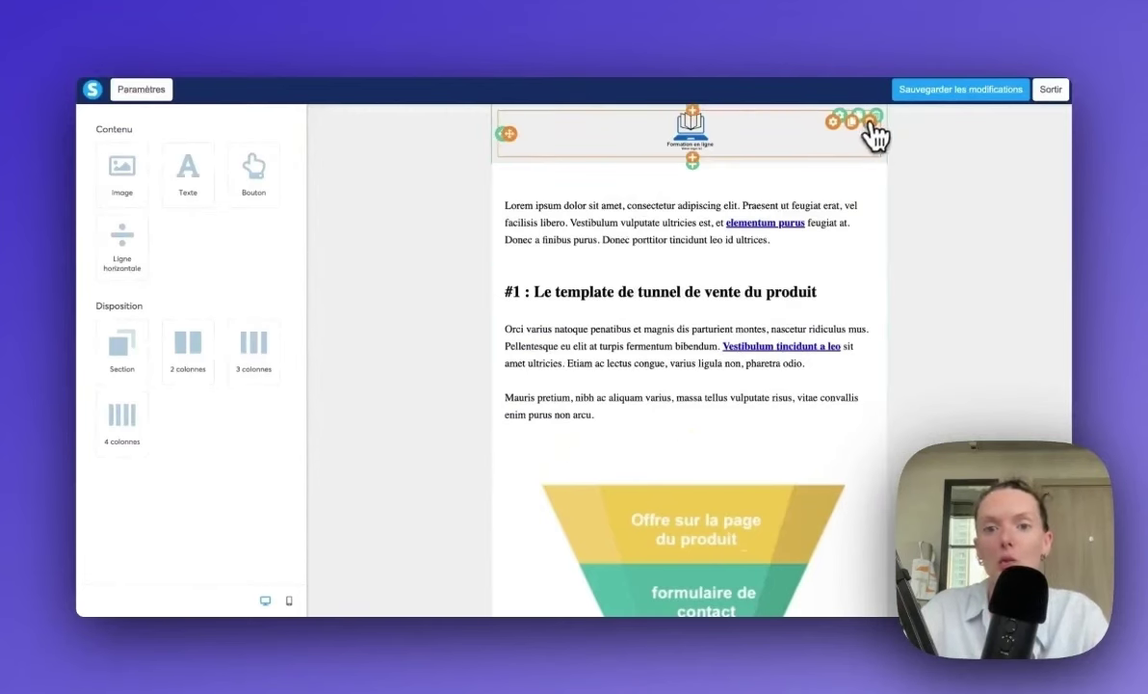
# Step: Delete the logo header and the remaining template content so that the email is empty
pyautogui.click(870, 122)
pyautogui.press('Return')
pyautogui.click(873, 118)
pyautogui.press('Return')
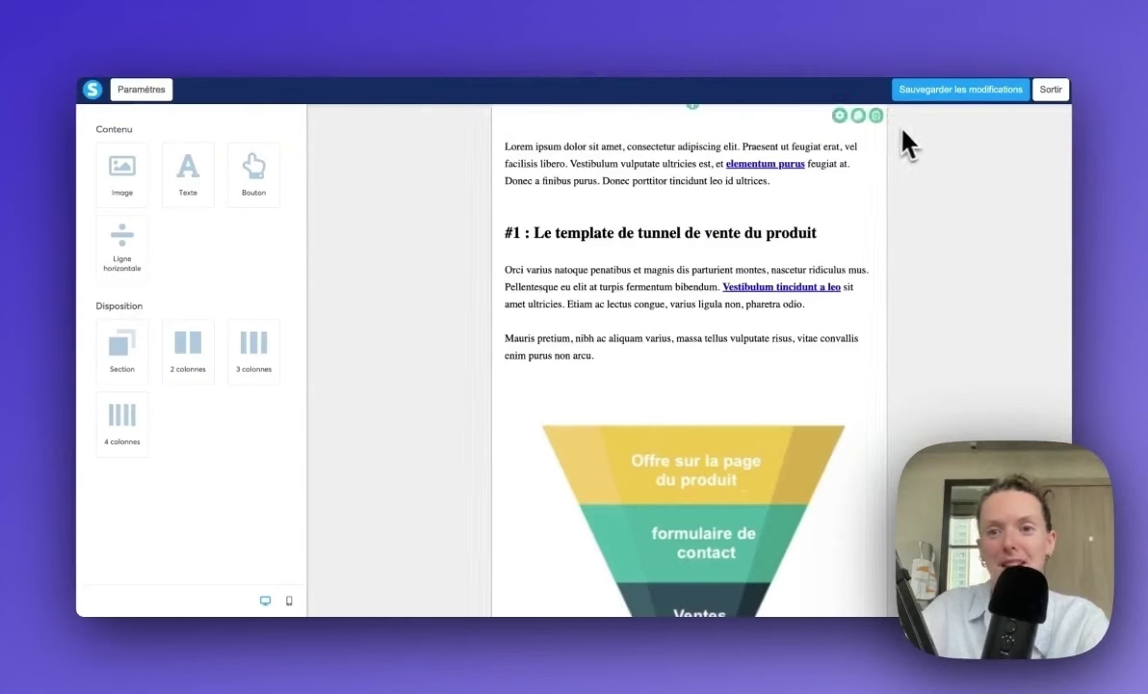
pyautogui.click(876, 117)
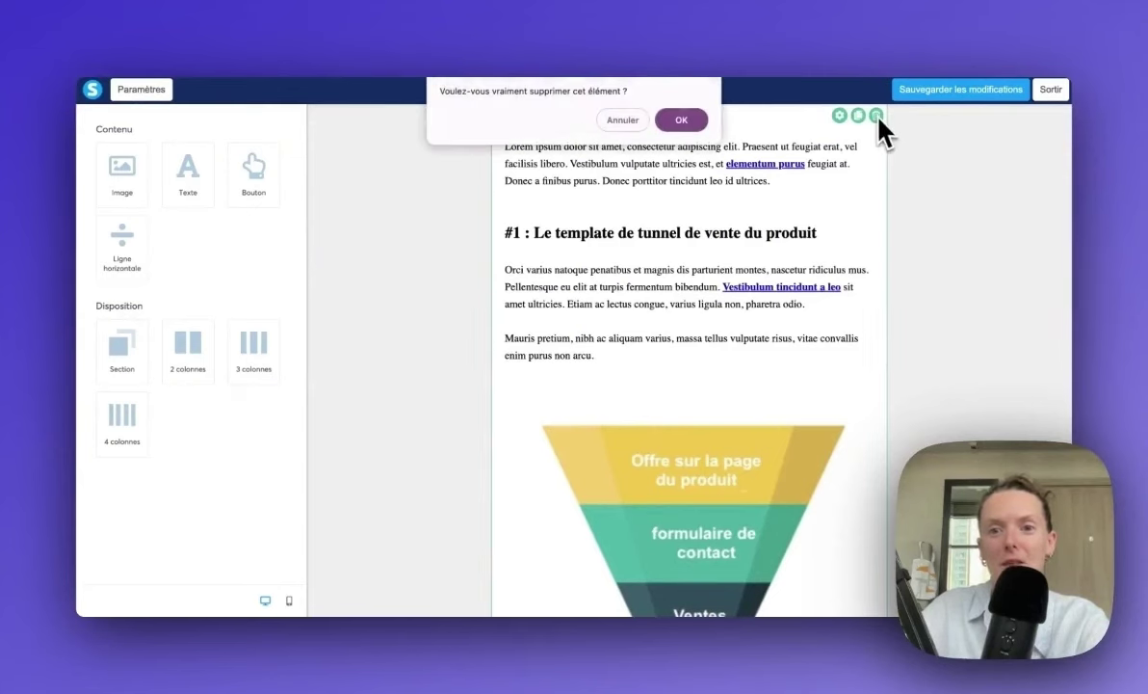
pyautogui.click(683, 120)
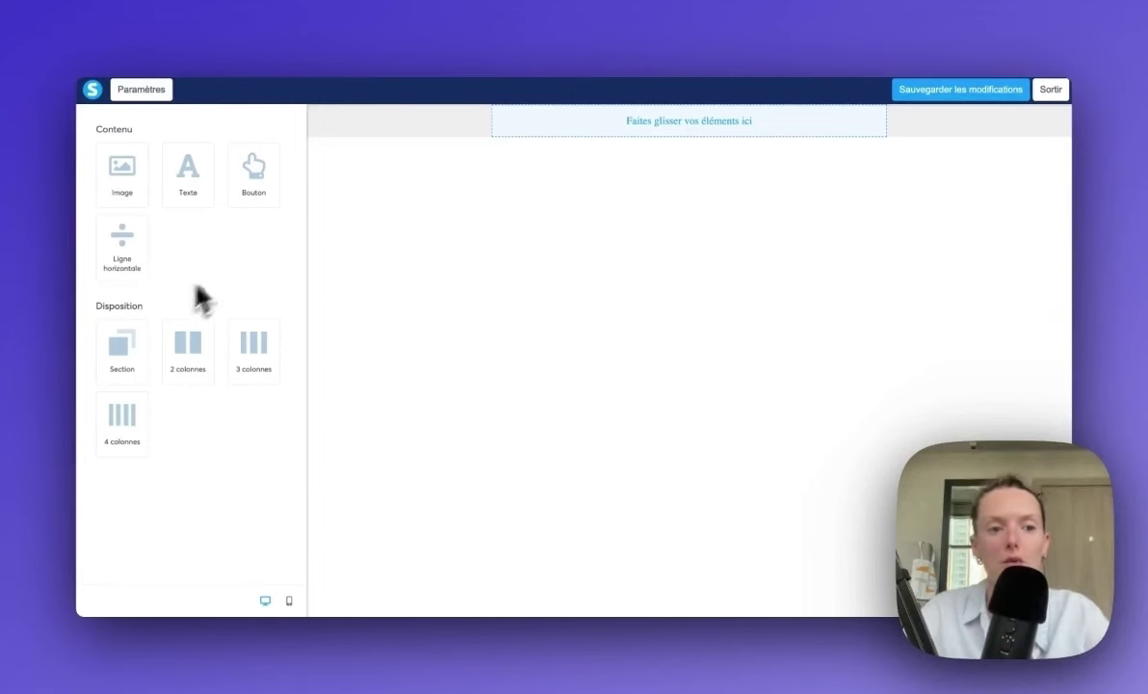
# Step: Build the empty email from an image, a text block, a button and a horizontal line, placed one below the other
pyautogui.moveTo(121, 178); pyautogui.dragTo(600, 138)
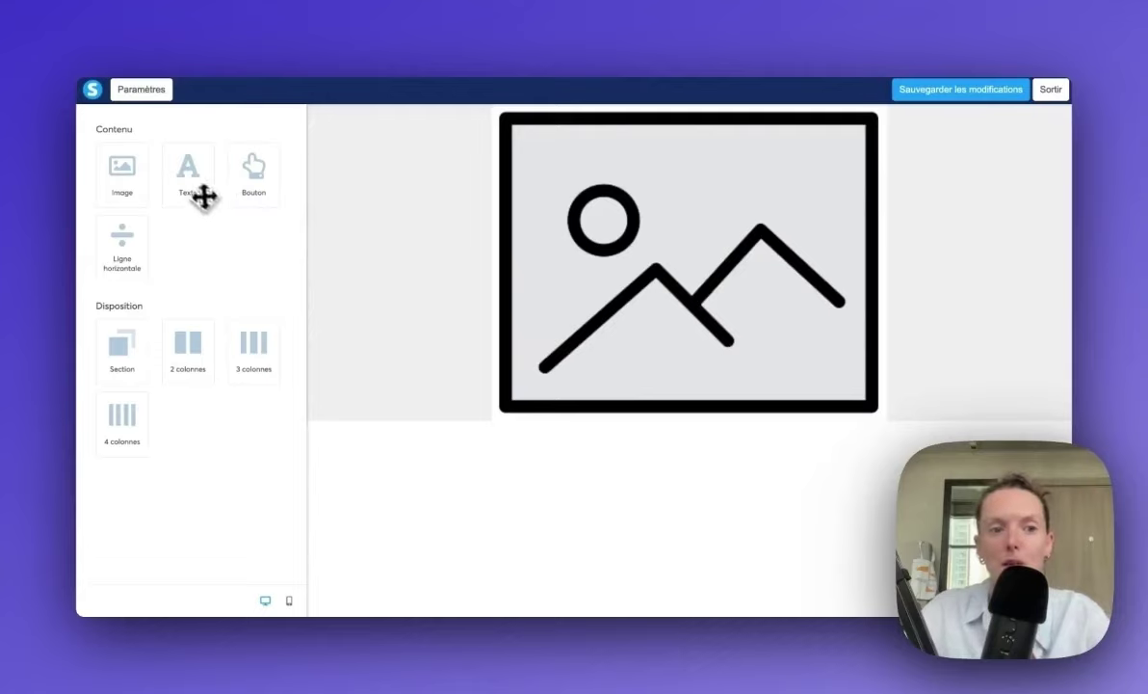
pyautogui.moveTo(202, 195); pyautogui.dragTo(618, 399)
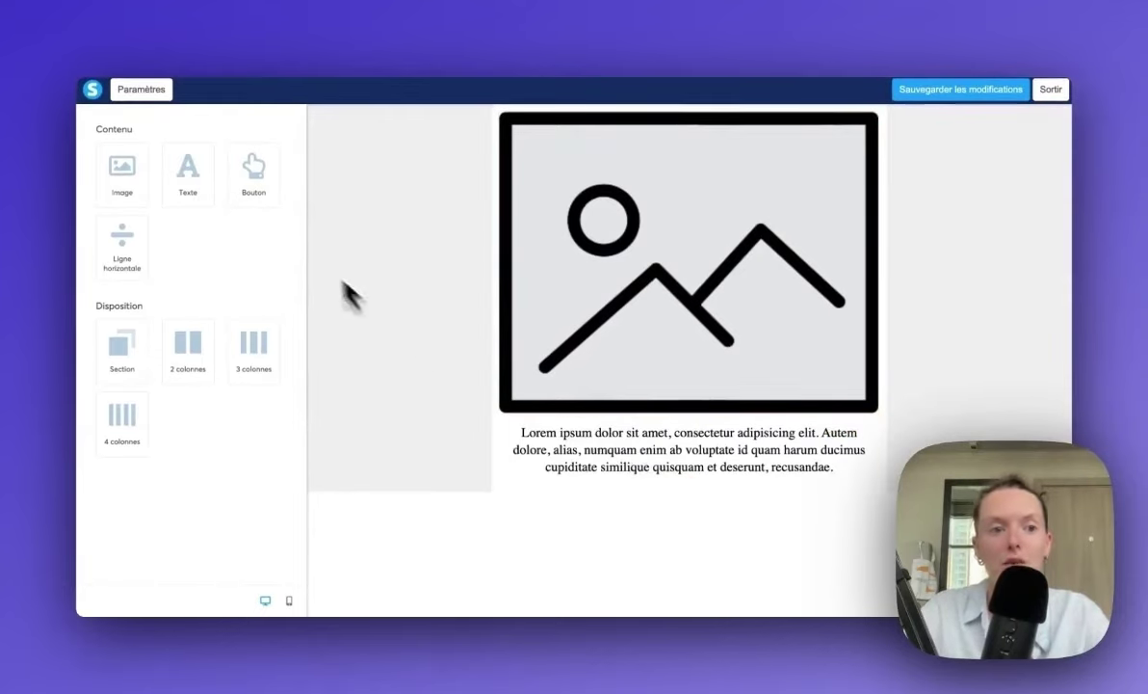
pyautogui.moveTo(253, 181); pyautogui.dragTo(607, 474)
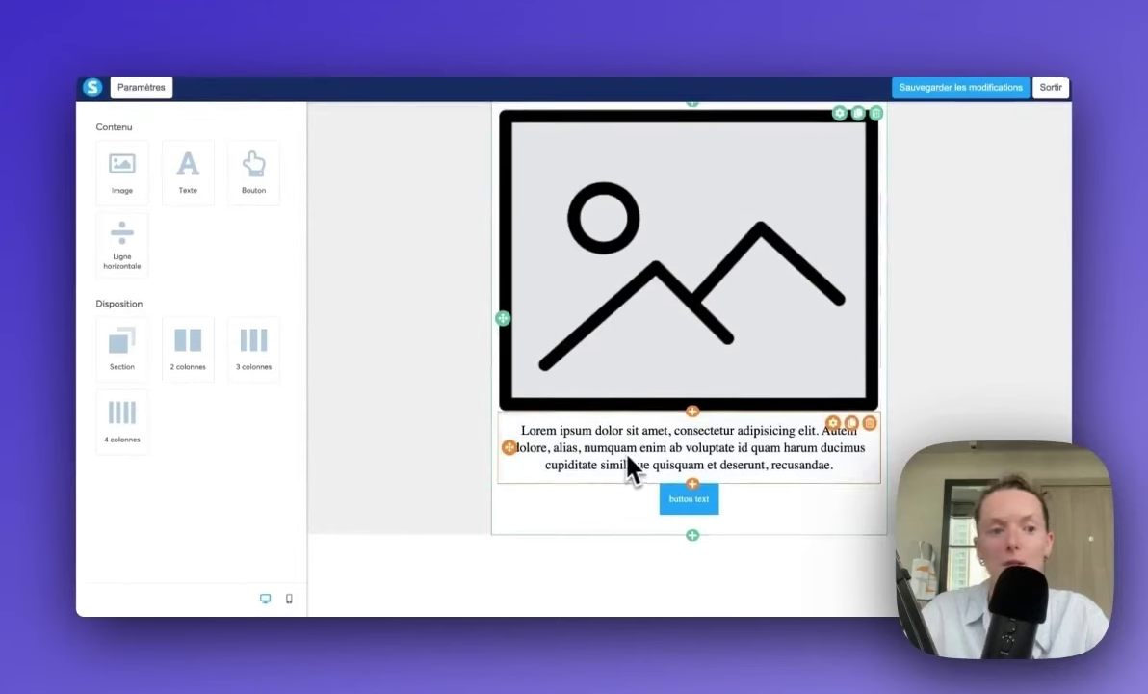
pyautogui.moveTo(140, 268); pyautogui.dragTo(621, 517)
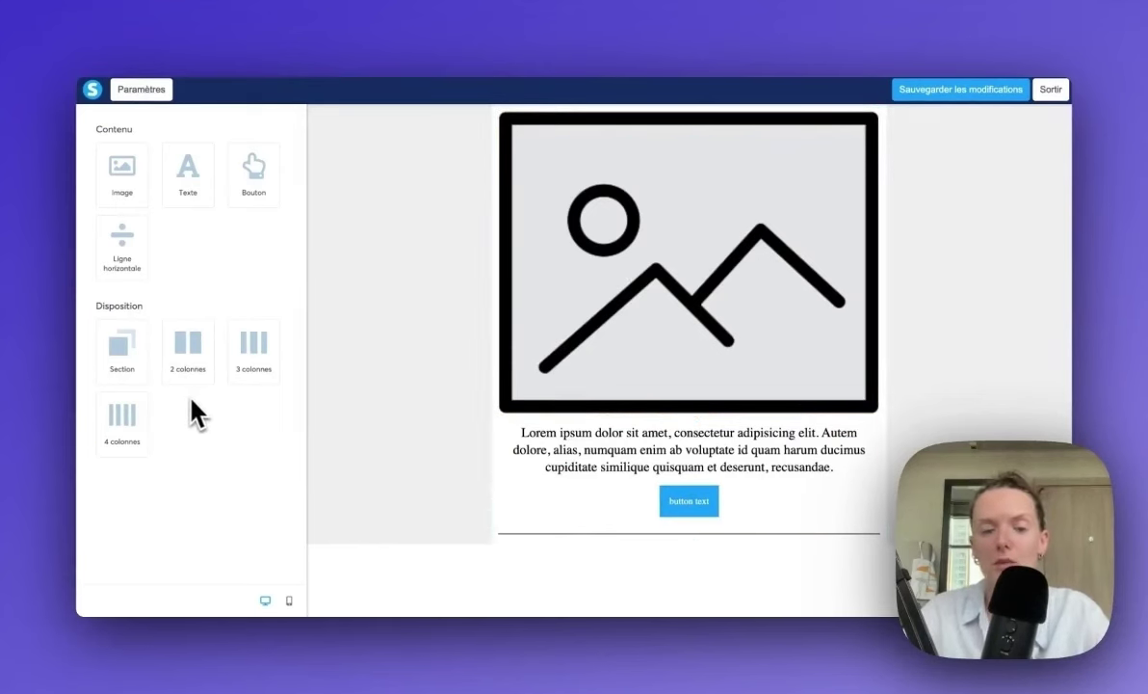
# Step: Set the placeholder image's size to 205 and try its alignment options, ending with centred
pyautogui.click(692, 282)
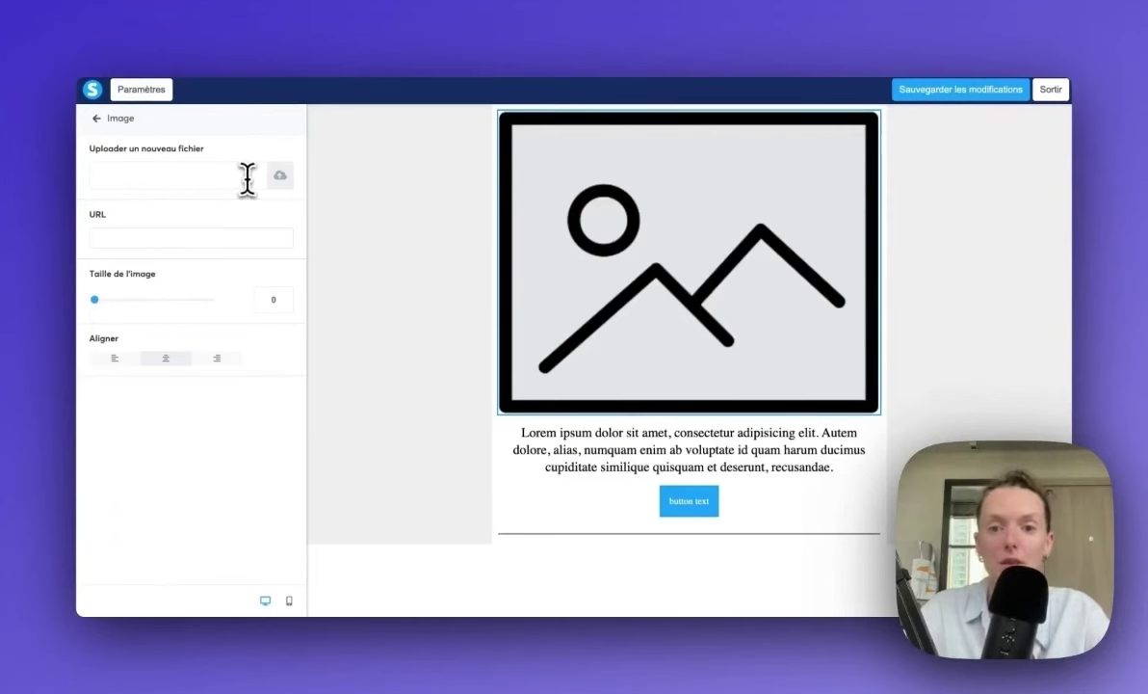
pyautogui.click(139, 236)
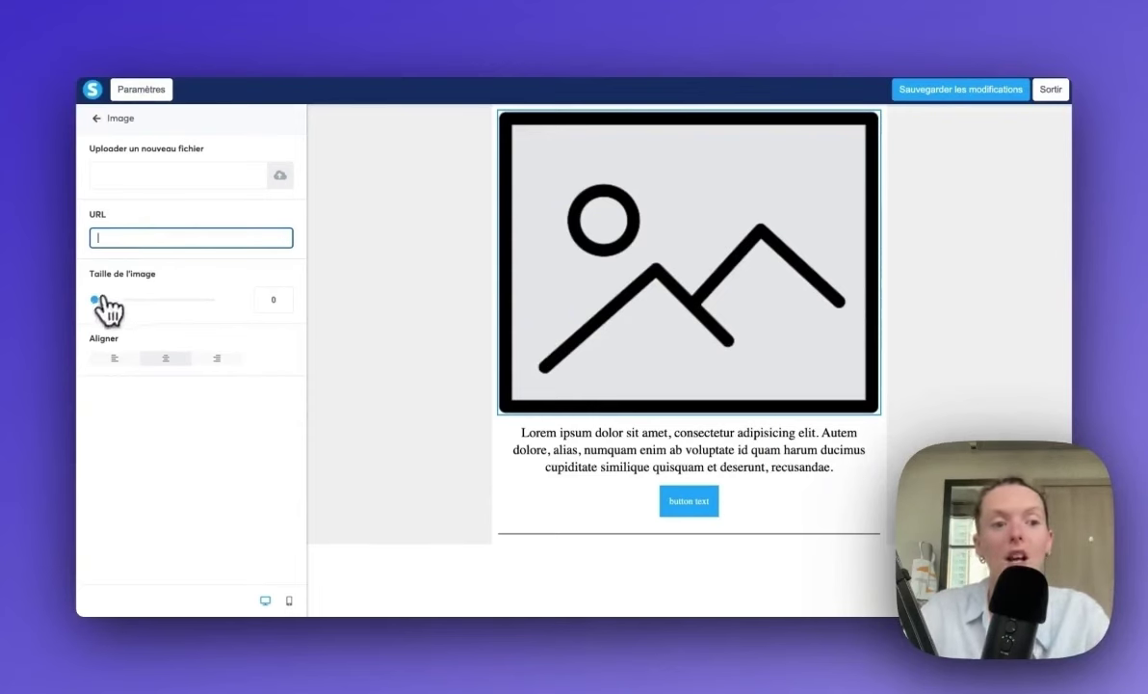
pyautogui.moveTo(94, 300); pyautogui.dragTo(138, 313)
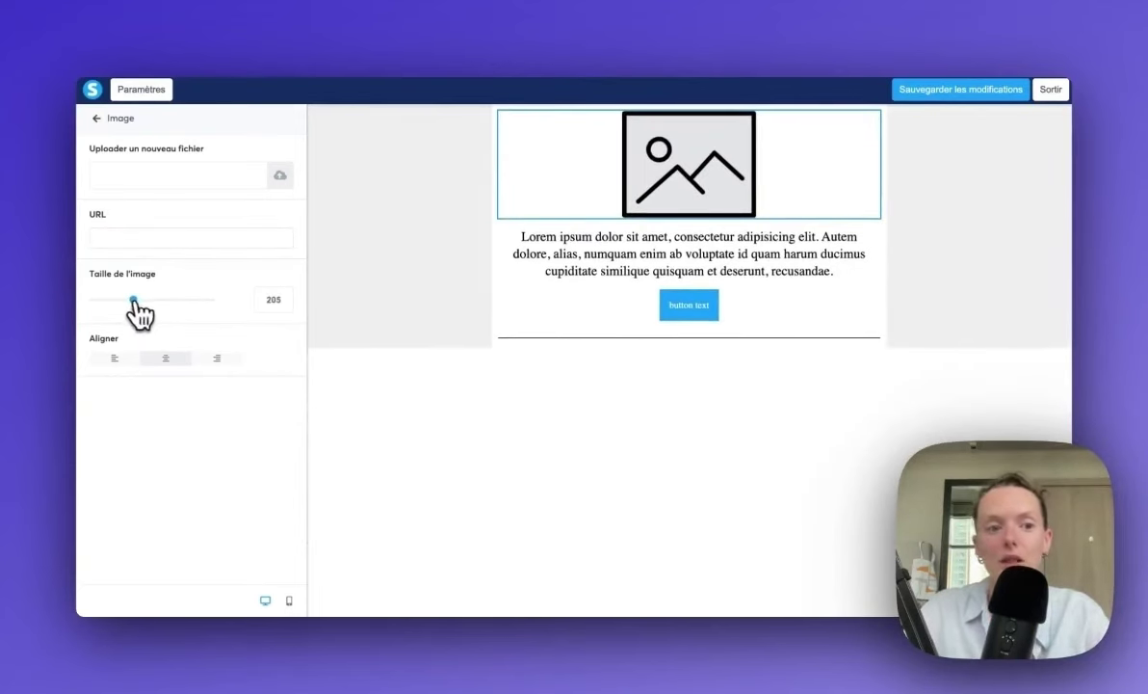
pyautogui.click(133, 360)
pyautogui.click(212, 360)
pyautogui.click(170, 360)
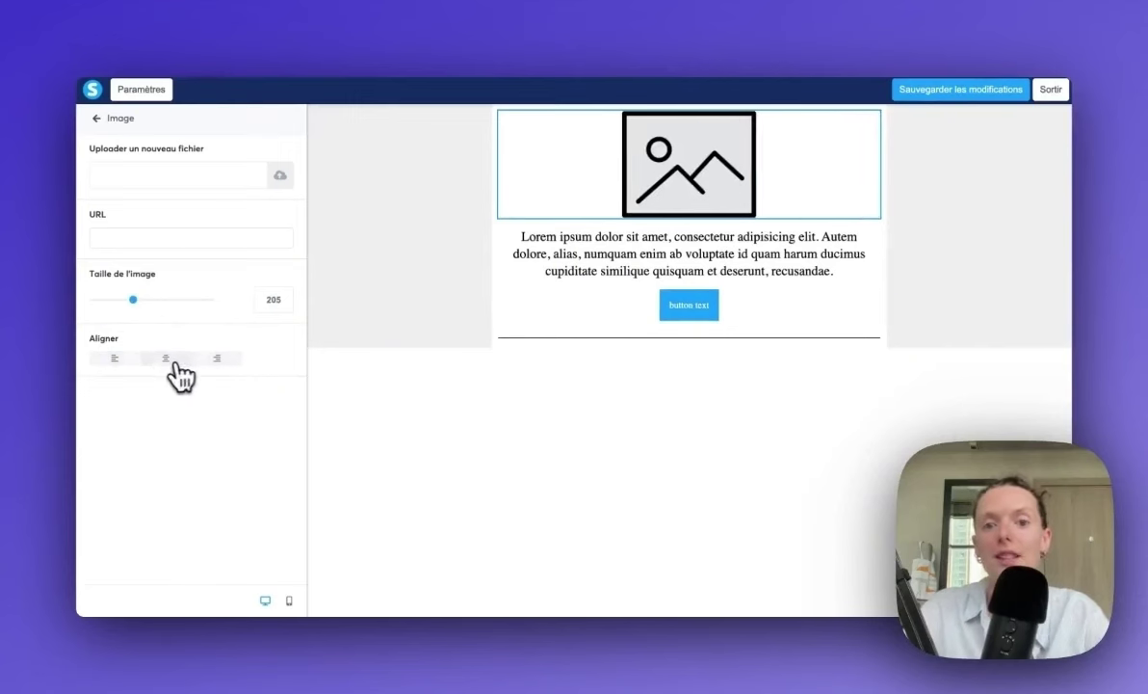
pyautogui.click(139, 360)
pyautogui.click(160, 362)
# Step: Set the text block's font to Arial and try the wider line spacings, going back to the tightest one
pyautogui.click(557, 265)
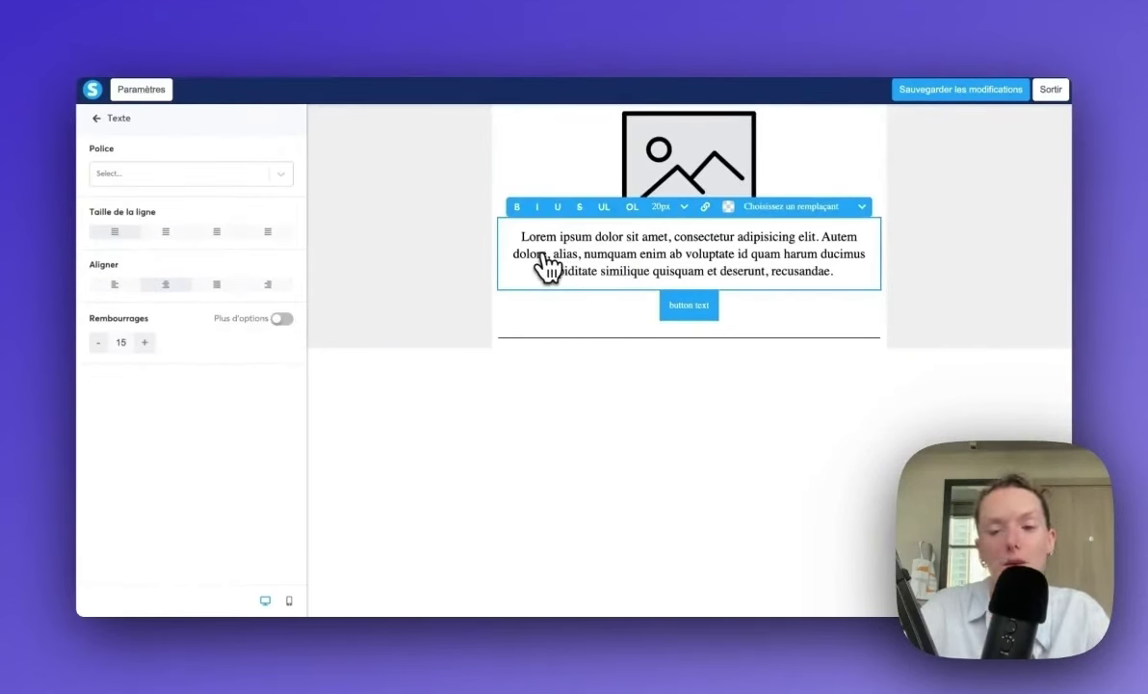
pyautogui.click(246, 174)
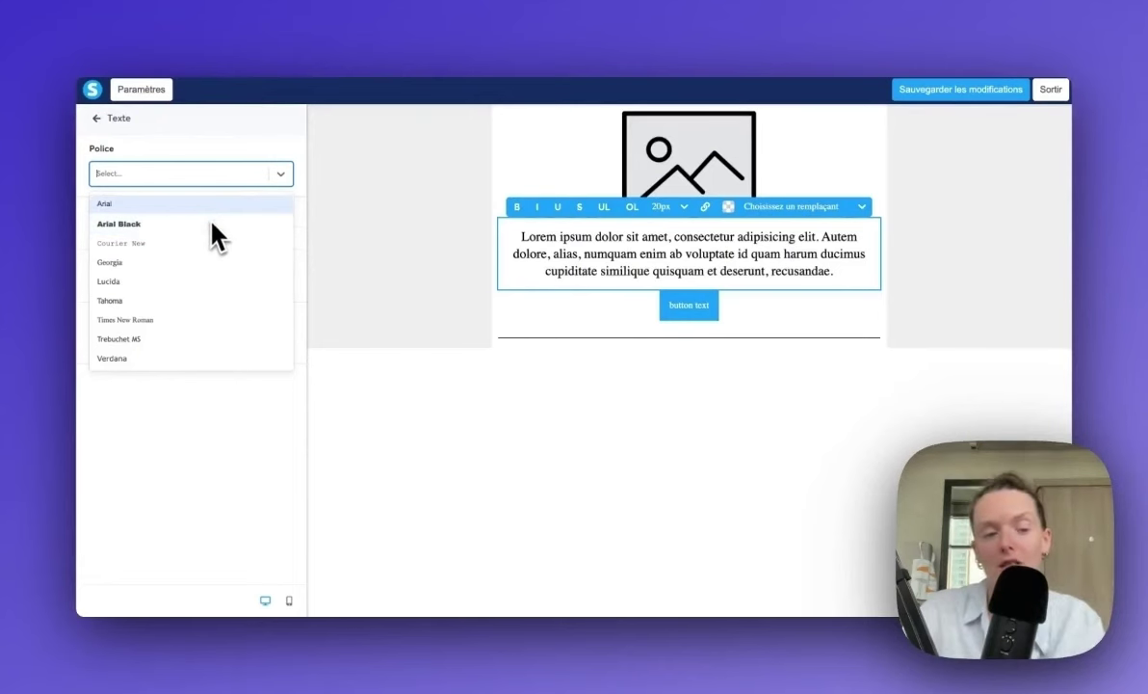
pyautogui.click(213, 209)
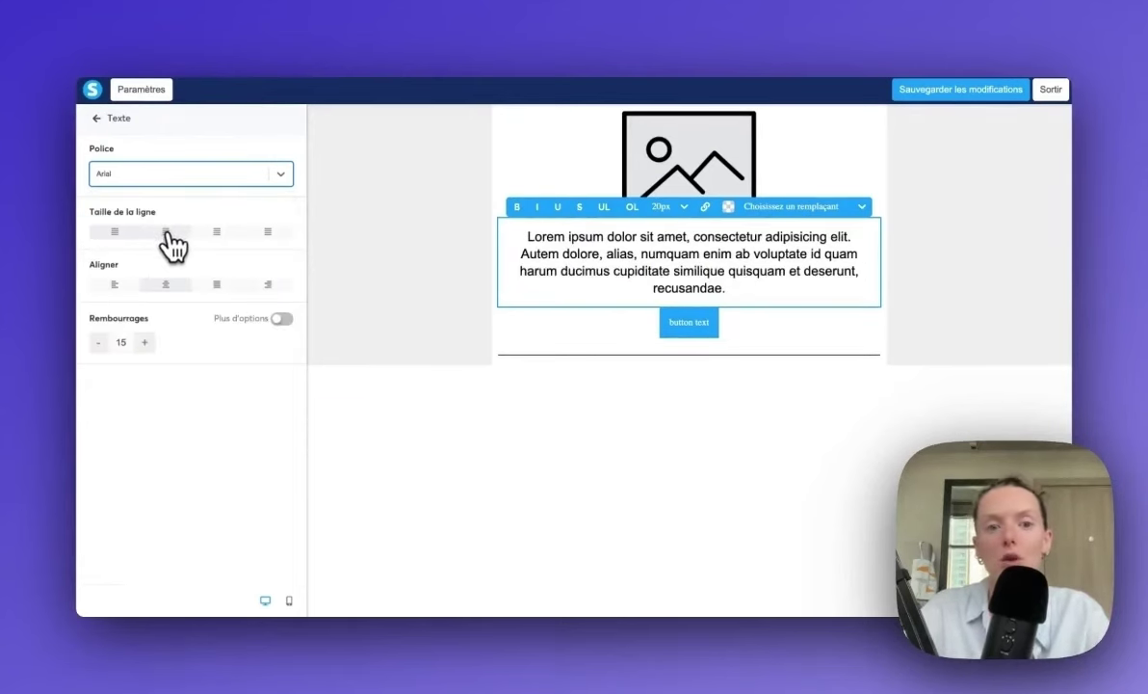
pyautogui.click(166, 241)
pyautogui.click(208, 241)
pyautogui.click(272, 241)
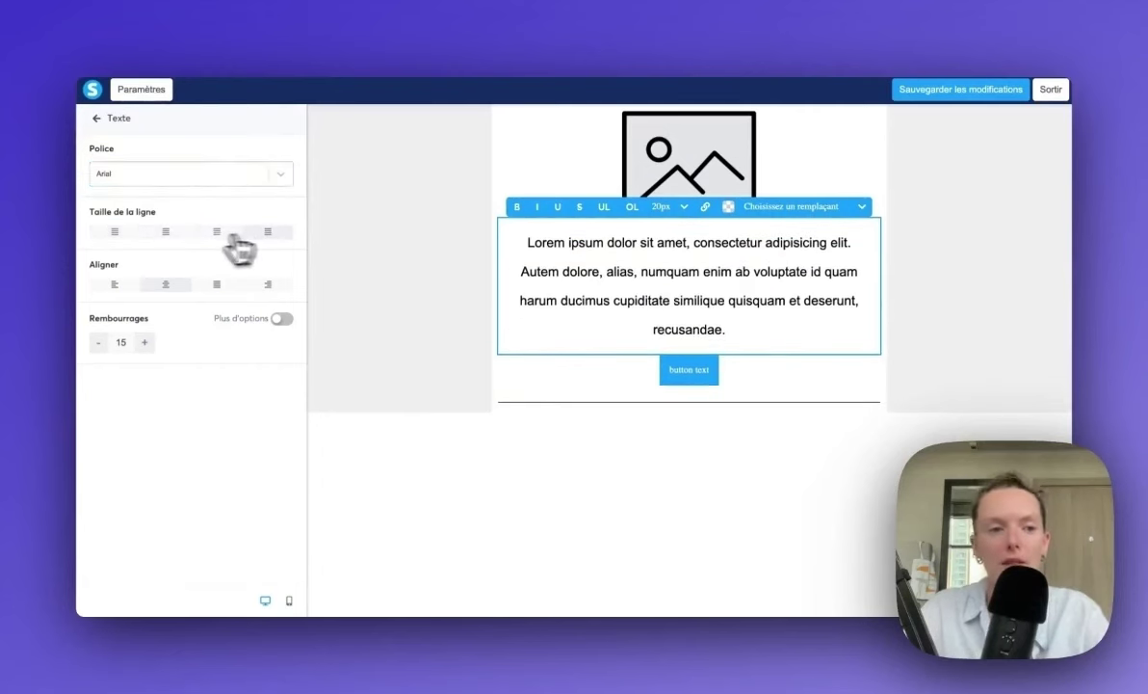
pyautogui.click(125, 241)
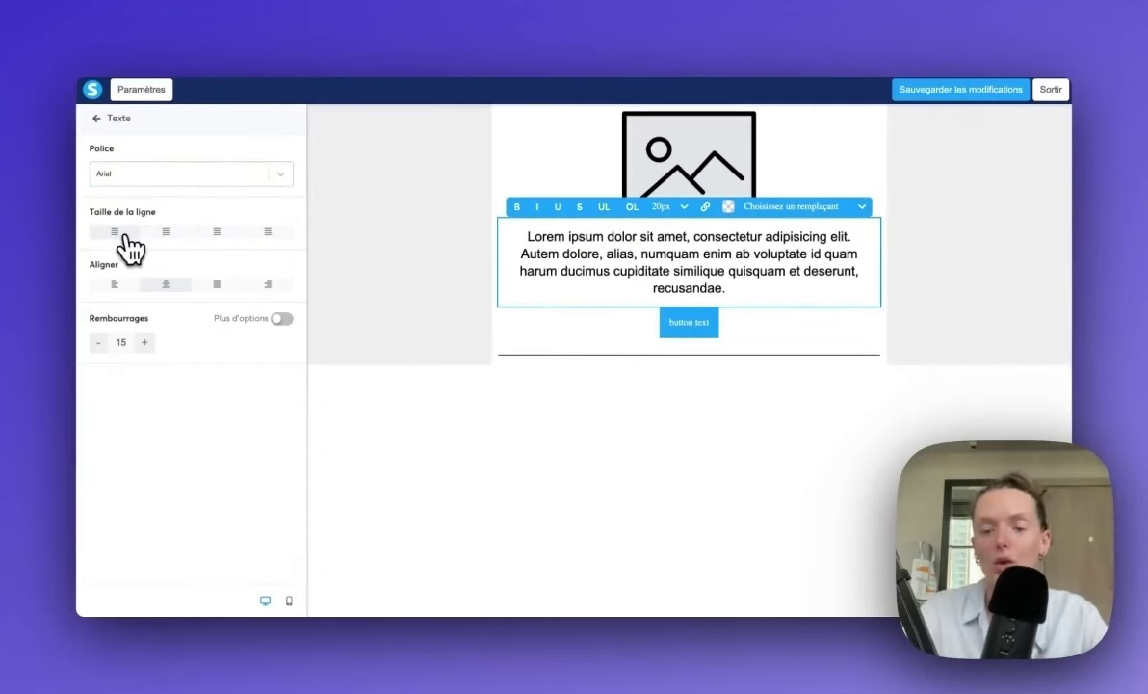
# Step: Try the justified and right alignments on the text block and finish with it left-aligned
pyautogui.click(116, 284)
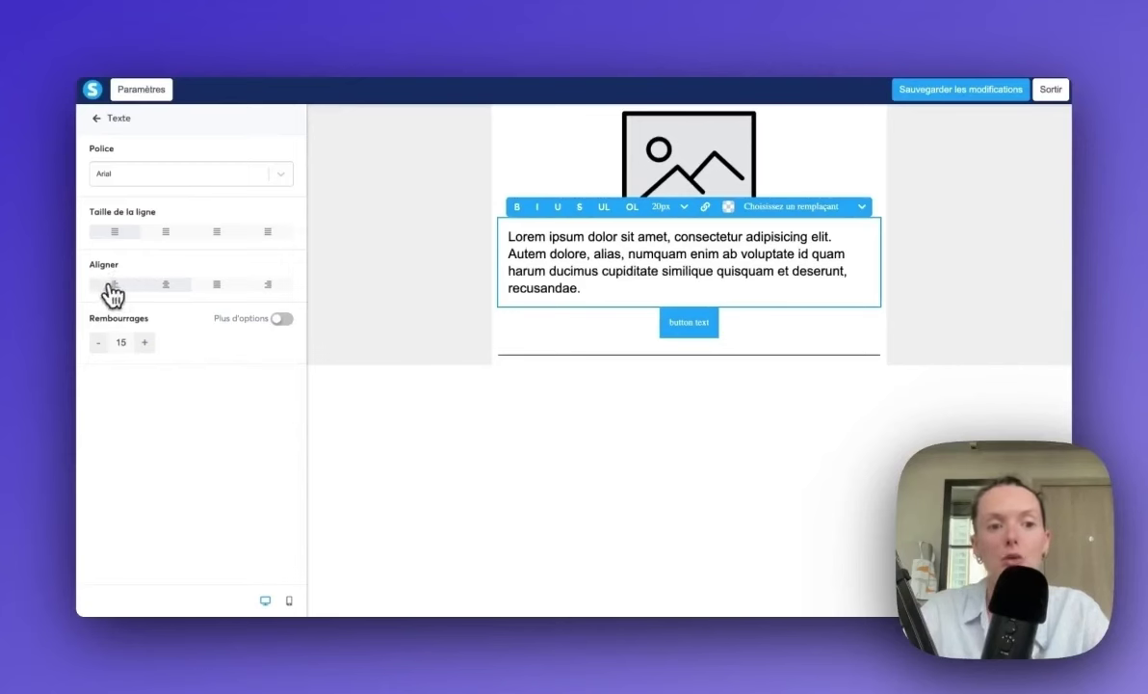
pyautogui.click(216, 285)
pyautogui.click(269, 285)
pyautogui.click(137, 286)
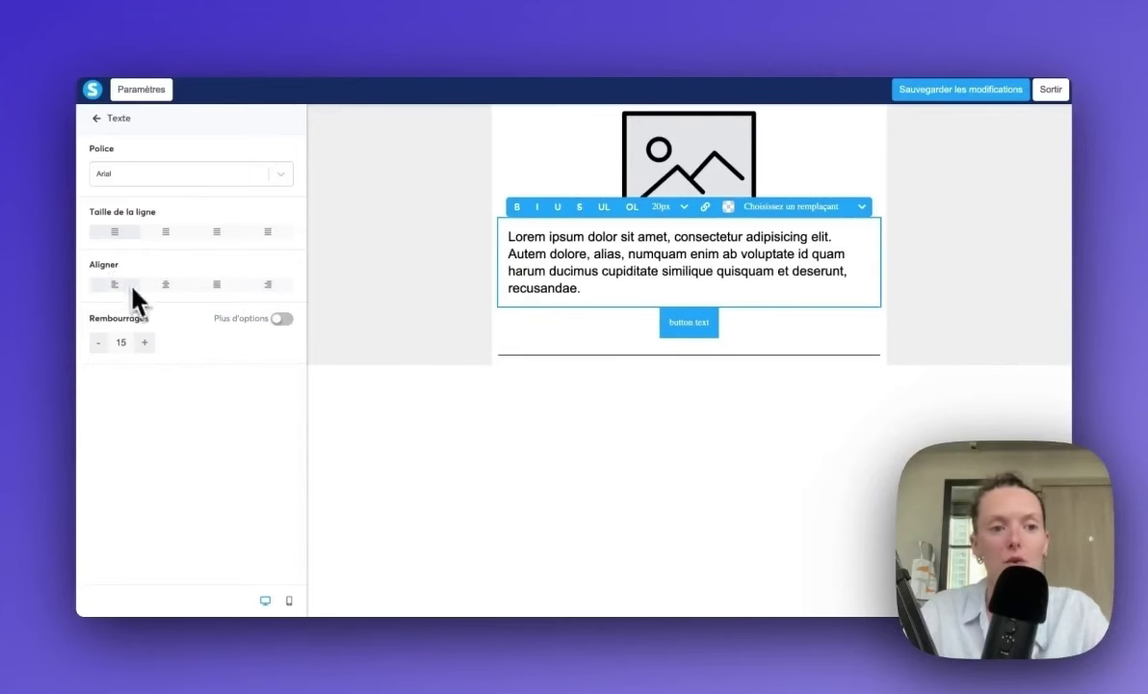
# Step: Increase the text block's padding to 27 on all sides
pyautogui.click(146, 343)
pyautogui.click(145, 343)
pyautogui.click(146, 343)
pyautogui.click(146, 343)
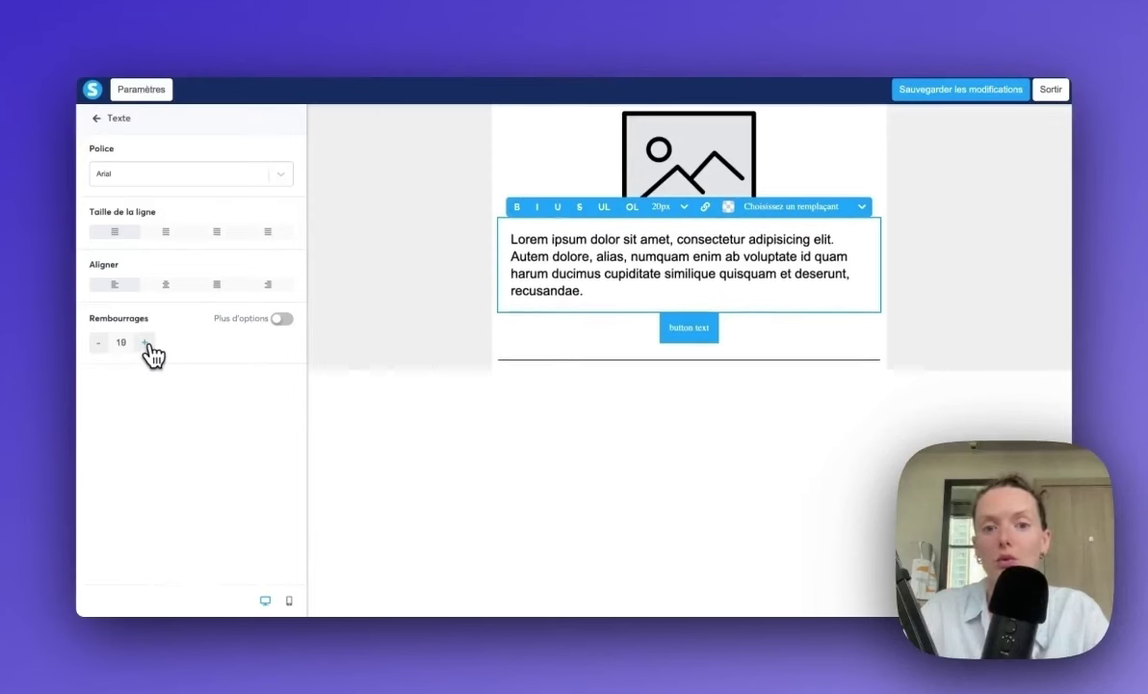
pyautogui.click(146, 343)
pyautogui.click(145, 343)
pyautogui.click(145, 343)
pyautogui.click(146, 343)
pyautogui.click(146, 343)
pyautogui.click(145, 343)
pyautogui.click(146, 343)
pyautogui.click(145, 343)
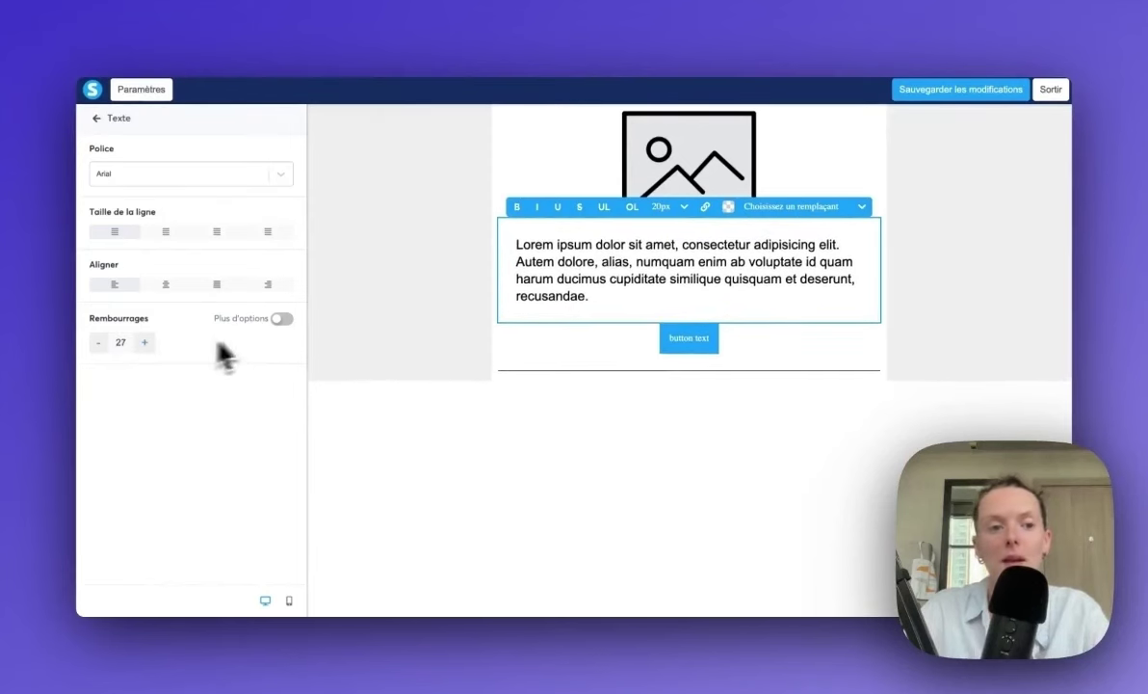
# Step: Enable separate padding values for each side of the text block and set the top padding to 0
pyautogui.click(281, 319)
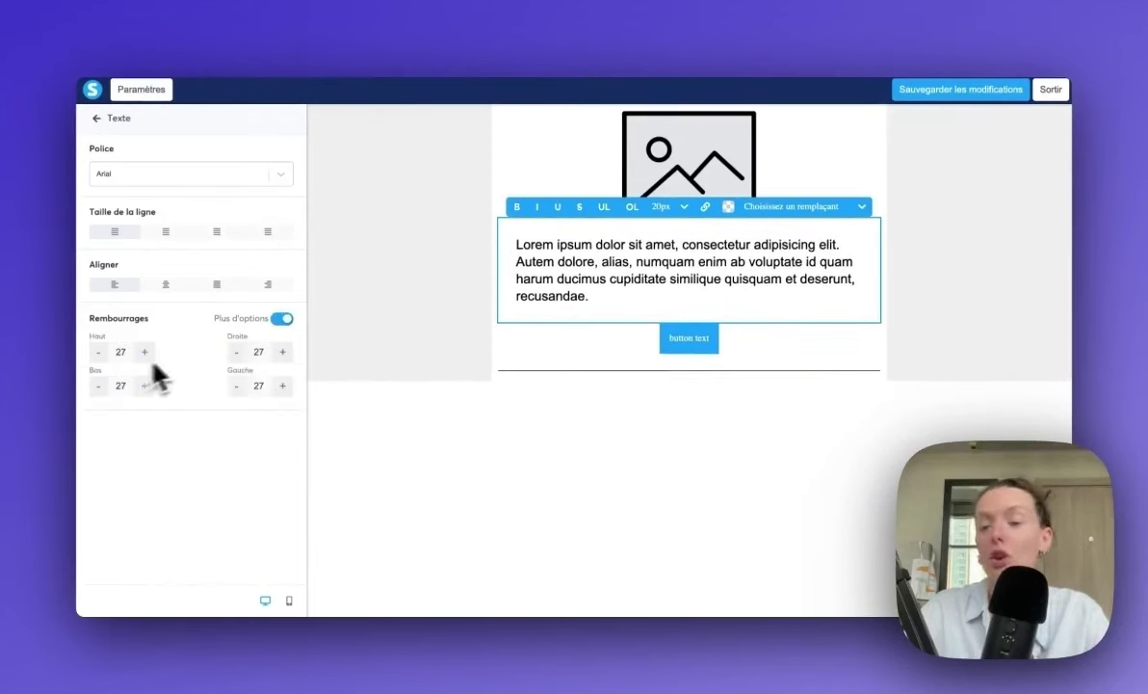
pyautogui.doubleClick(118, 351)
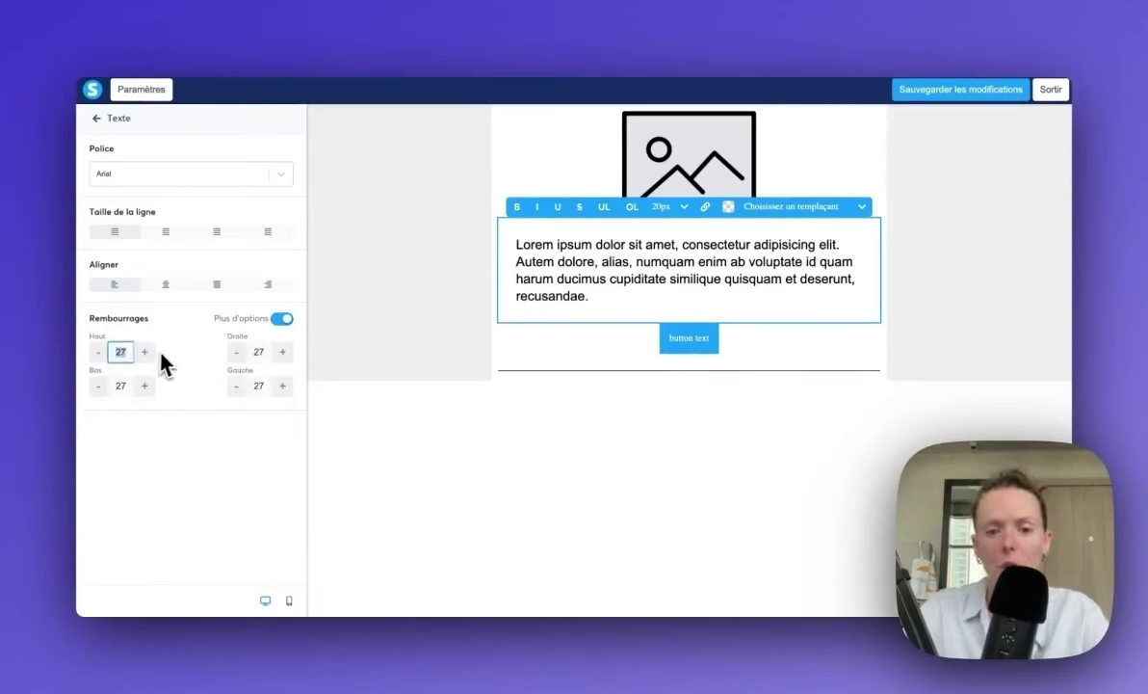
pyautogui.write('0')
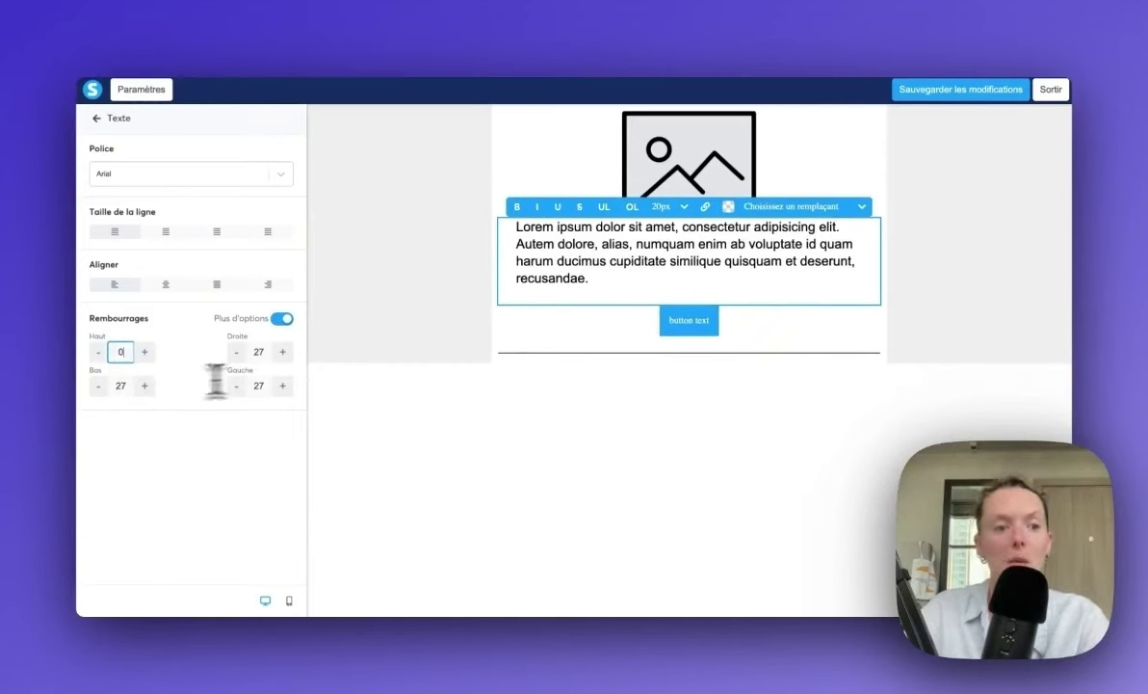
# Step: Set the text block's bottom padding to 0 and leave its settings
pyautogui.click(110, 385)
pyautogui.write('0')
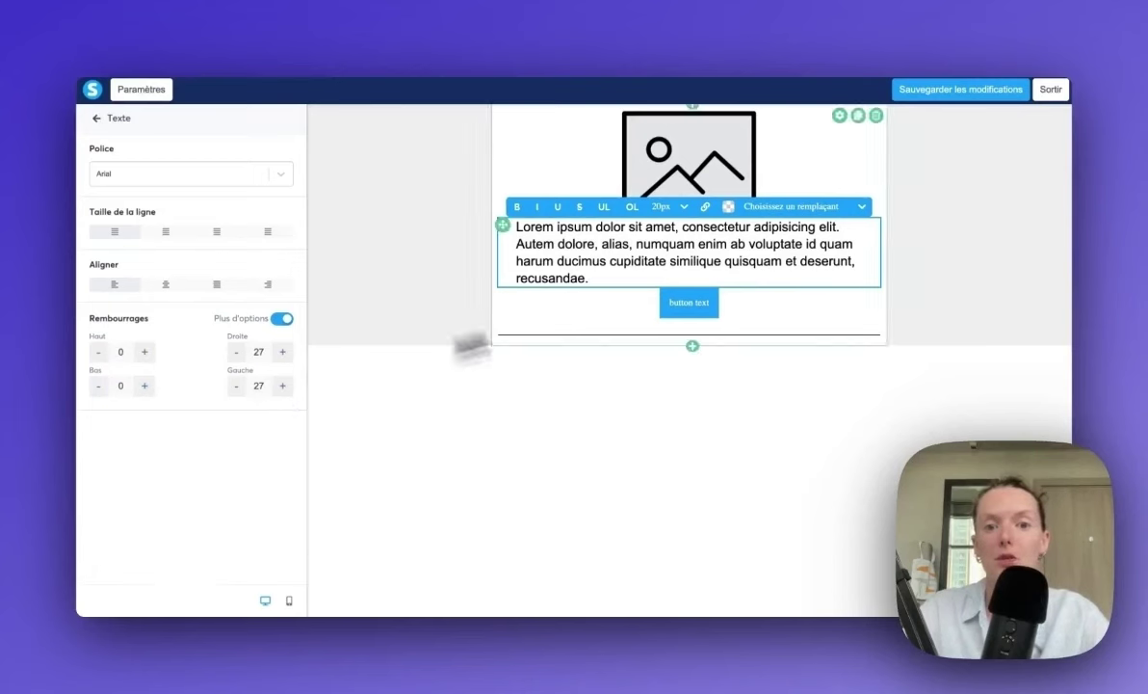
pyautogui.click(648, 312)
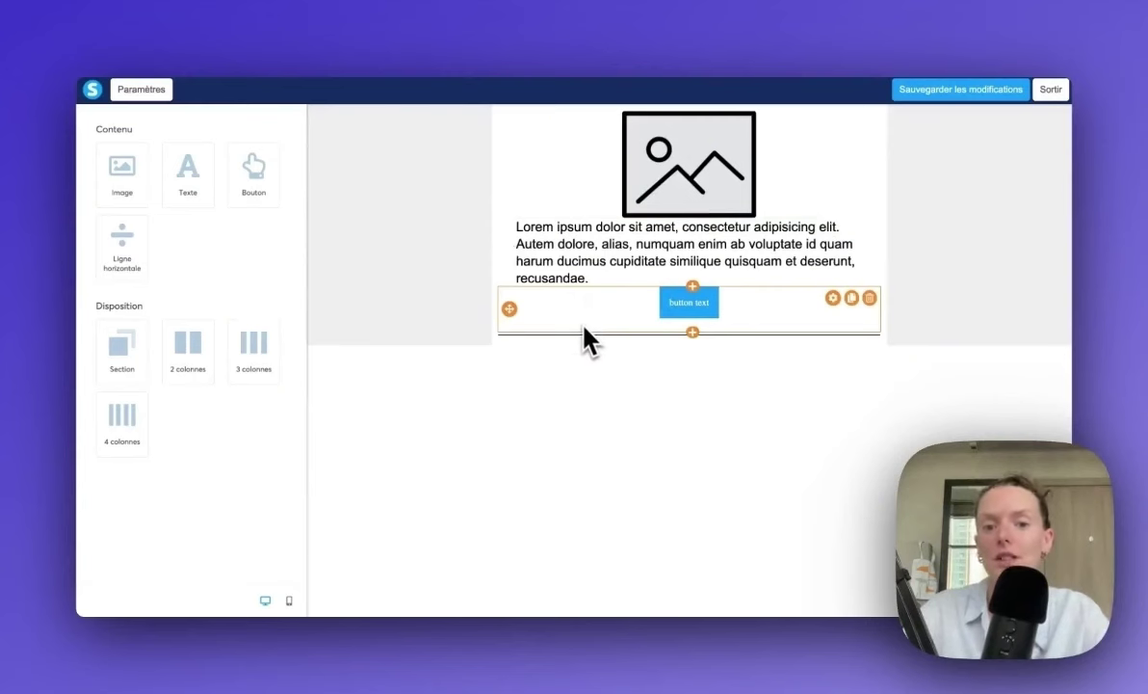
# Step: Format all of the text block's lorem ipsum text as a numbered list
pyautogui.tripleClick(758, 258)
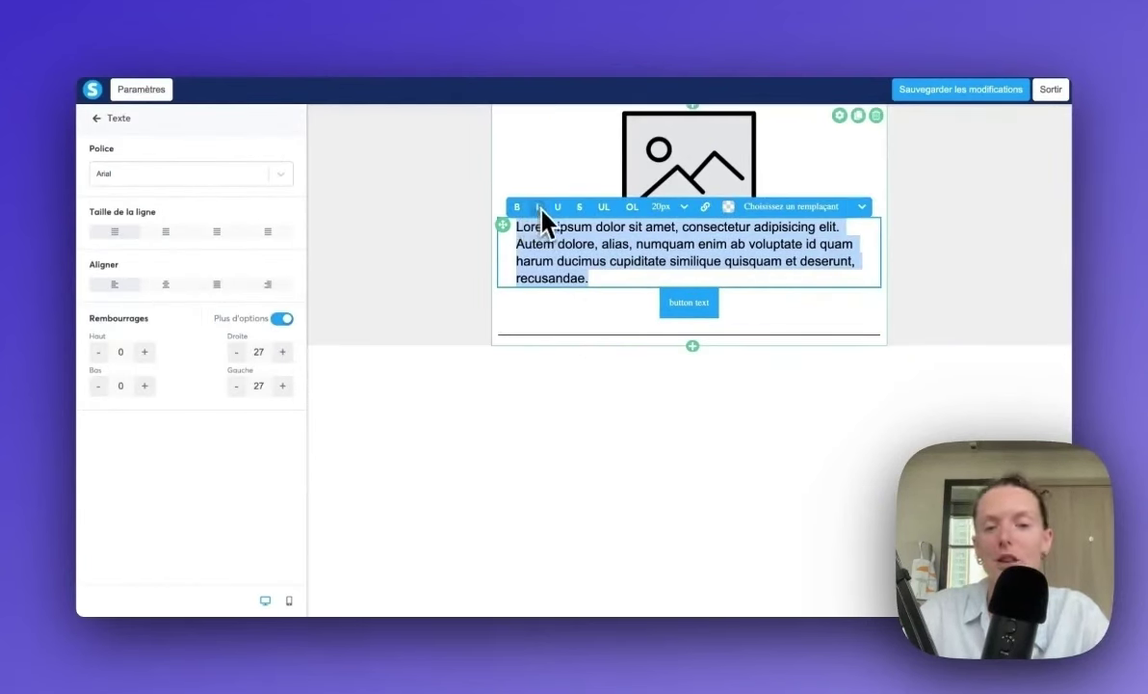
pyautogui.click(603, 207)
pyautogui.click(632, 207)
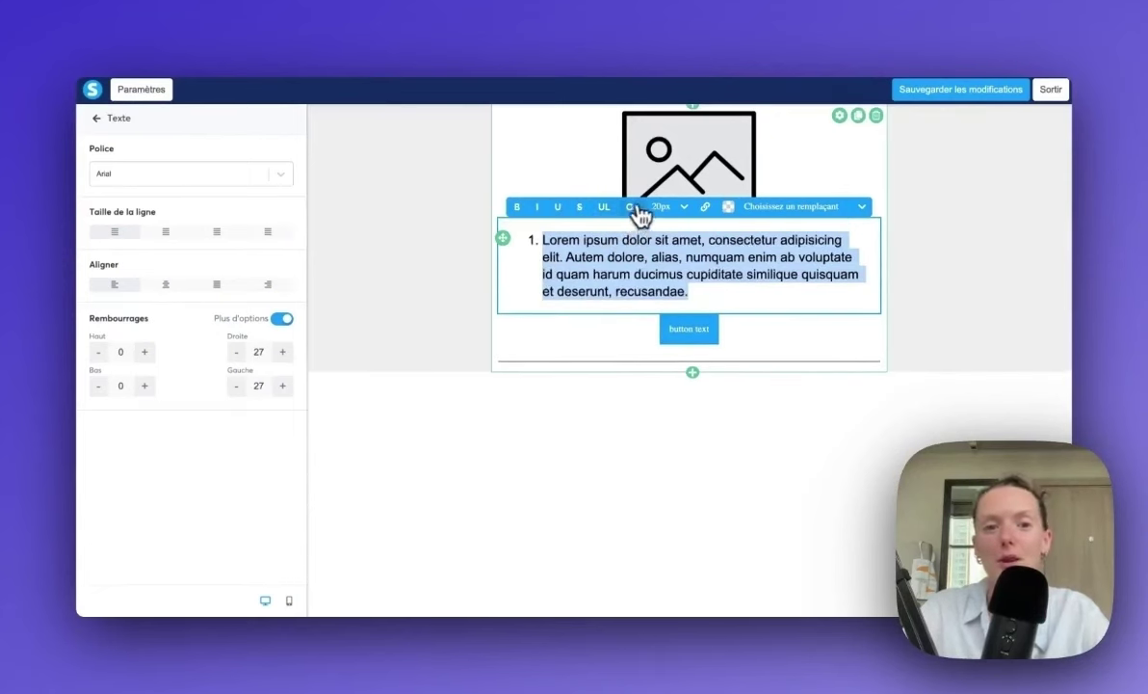
# Step: Set the numbered text's font size to 13px and its last line to 16px
pyautogui.click(675, 208)
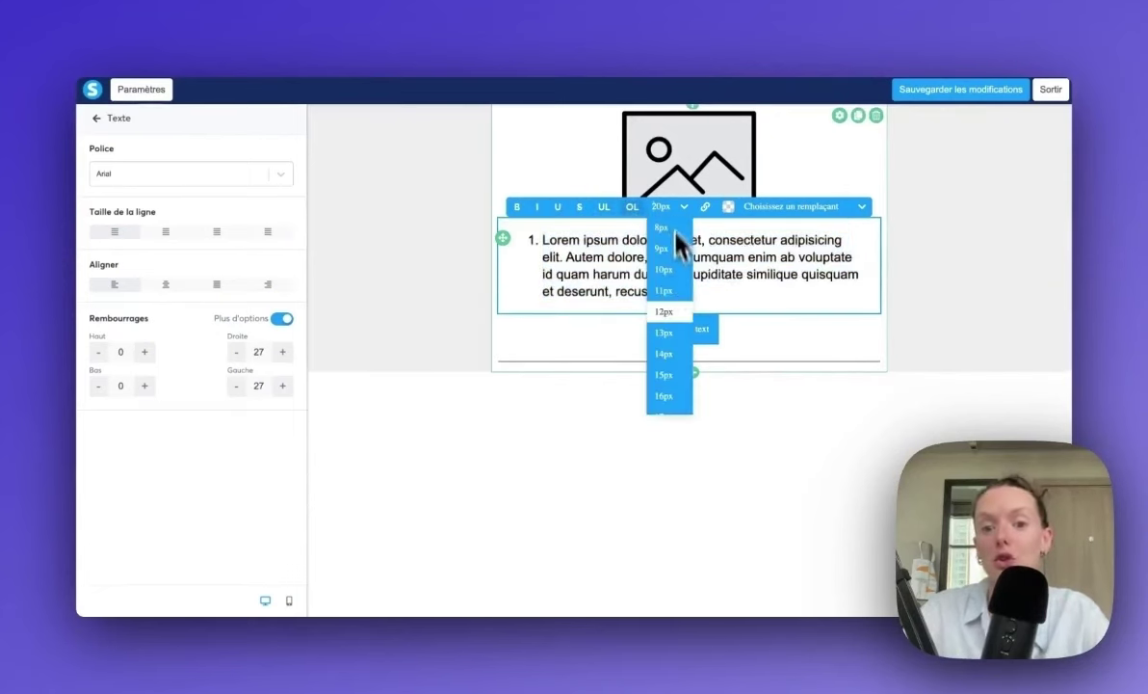
pyautogui.click(680, 342)
pyautogui.moveTo(638, 278); pyautogui.dragTo(525, 275)
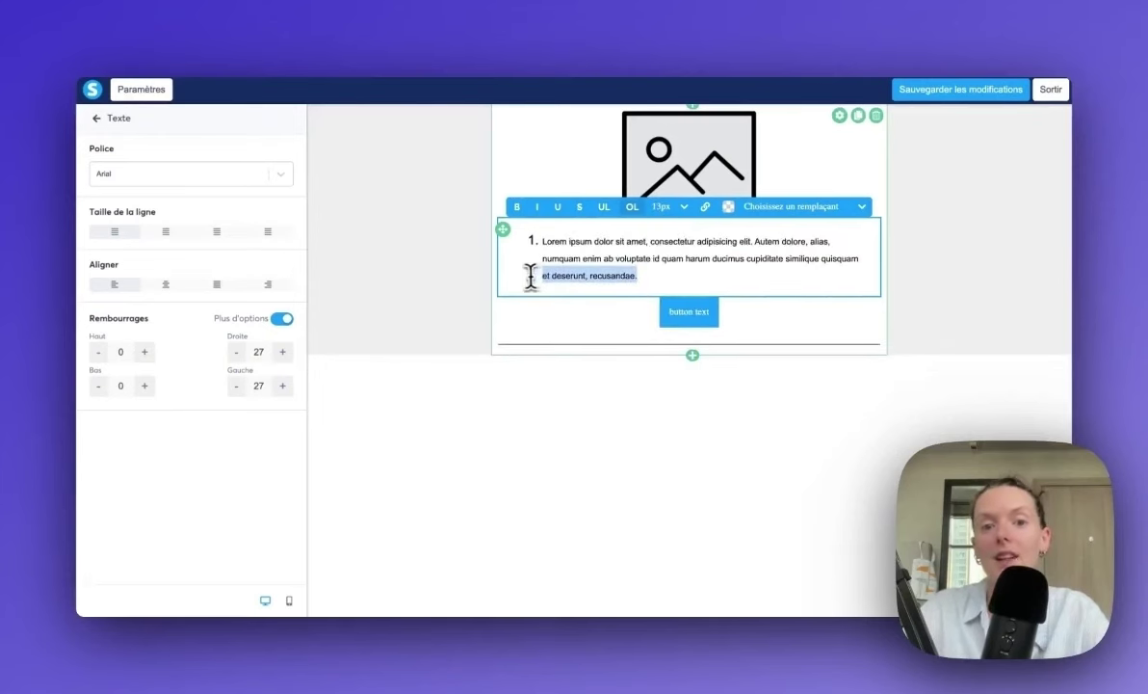
pyautogui.click(677, 210)
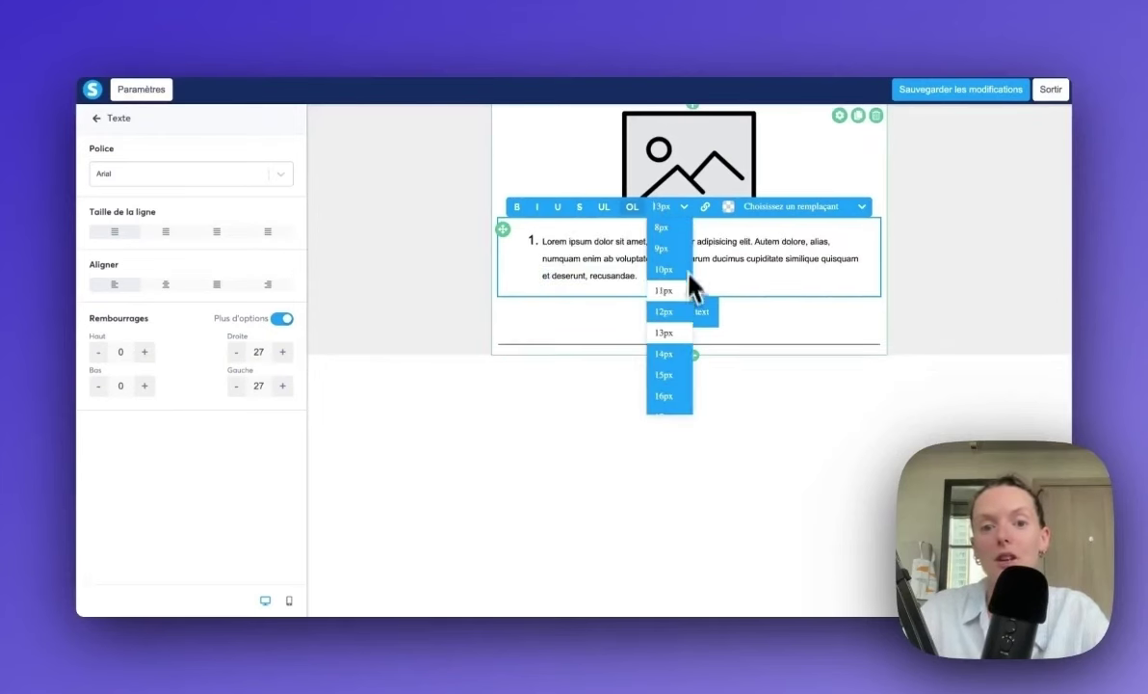
pyautogui.click(668, 390)
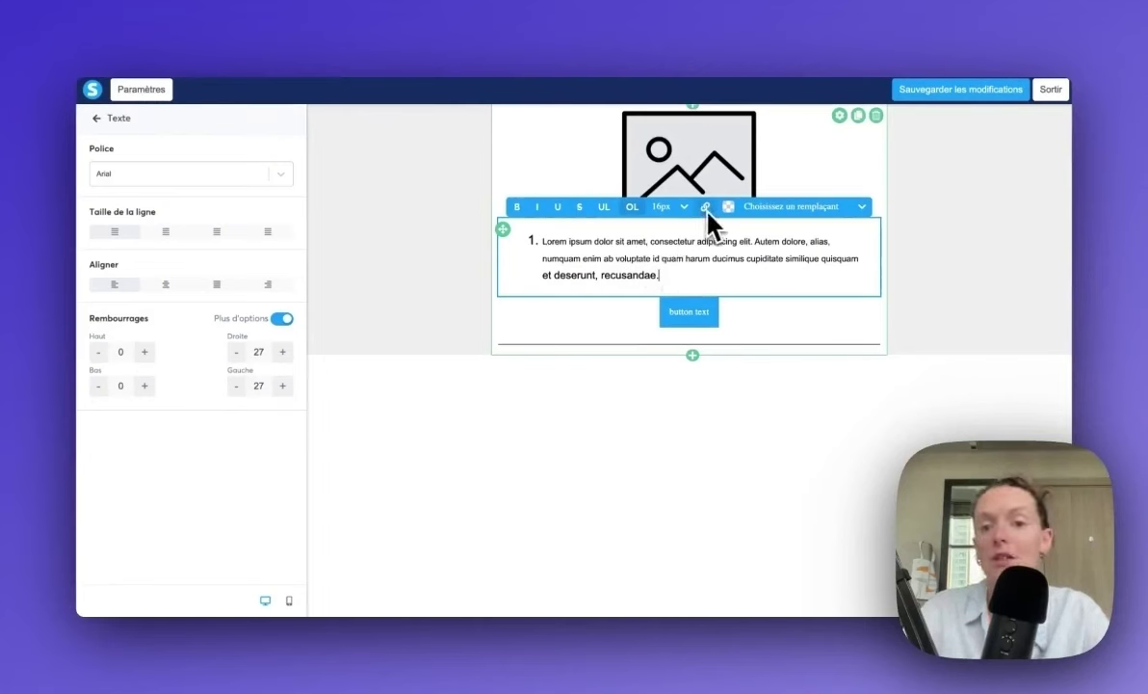
# Step: Look at the colour picker for the selected text and insert the Prénom placeholder at the start of the numbered paragraph
pyautogui.moveTo(661, 276); pyautogui.dragTo(515, 247)
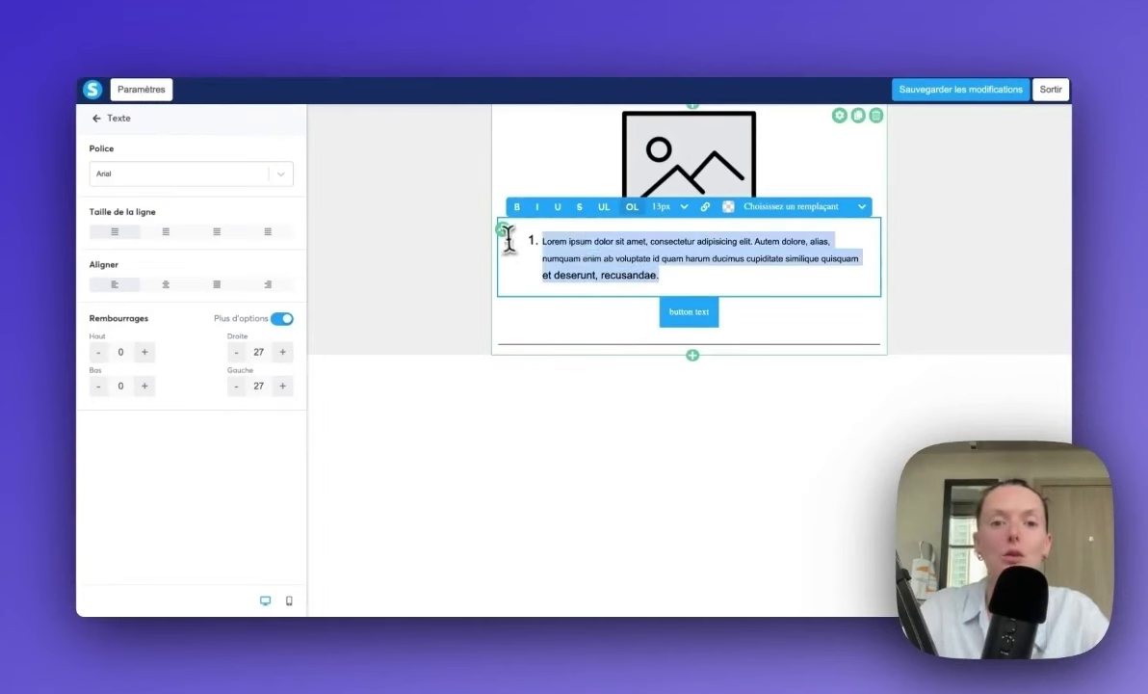
pyautogui.click(728, 206)
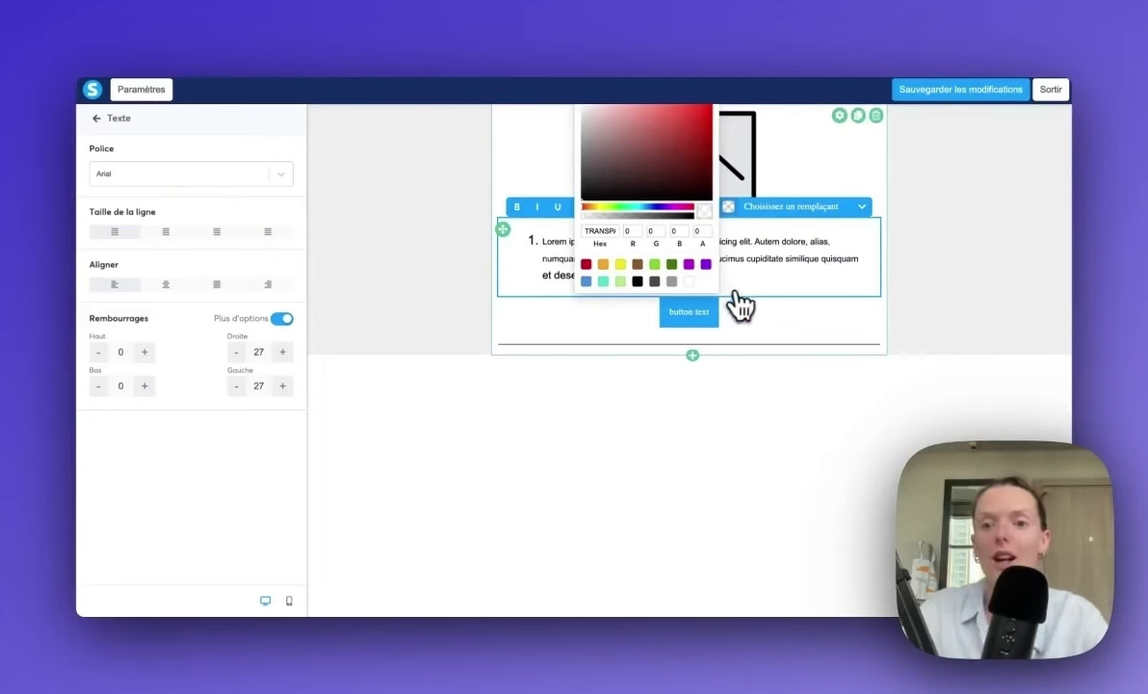
pyautogui.click(812, 281)
pyautogui.click(826, 214)
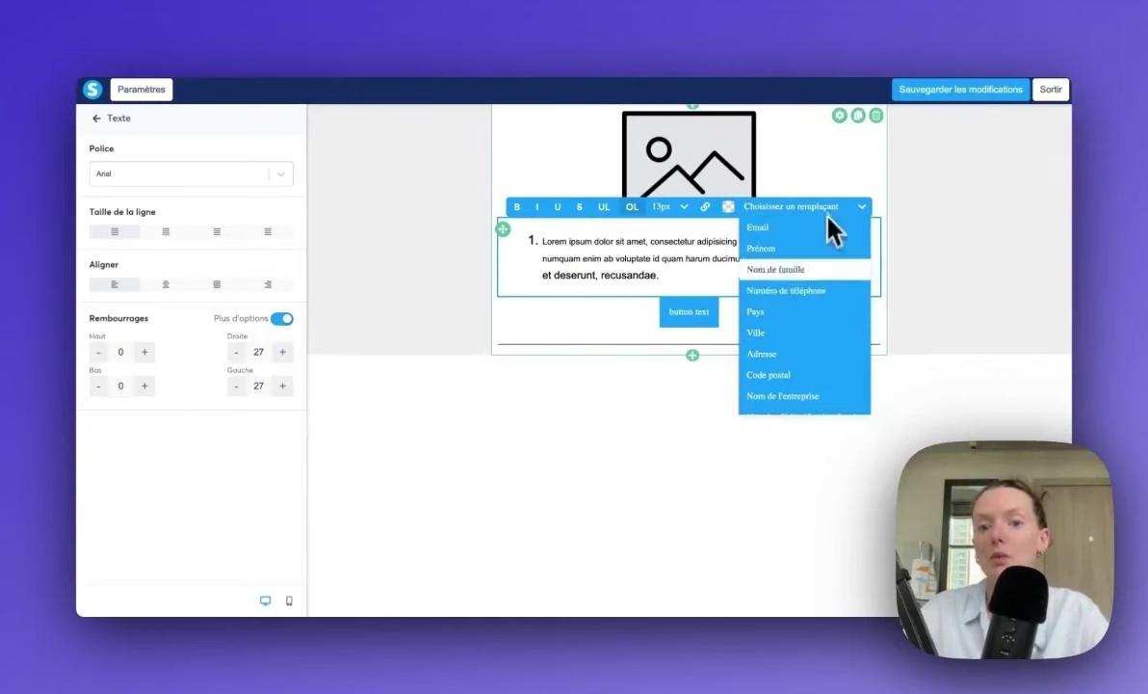
pyautogui.click(787, 250)
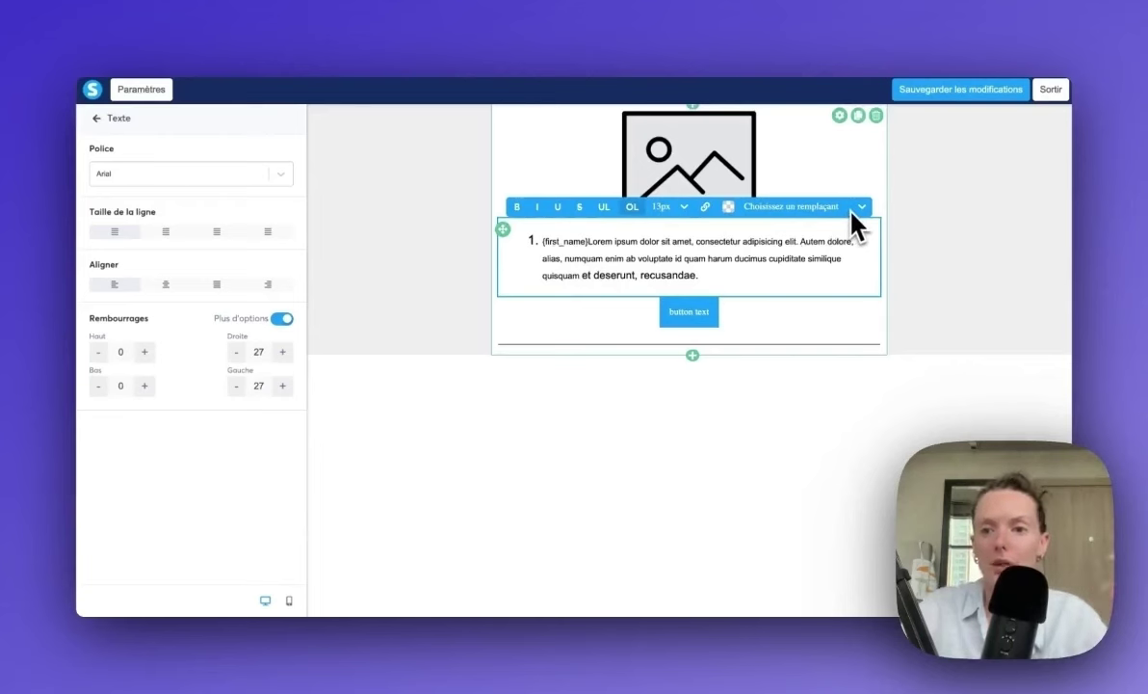
# Step: Set the email button's font to Arial, its style to Bold and its font size to 22
pyautogui.click(692, 328)
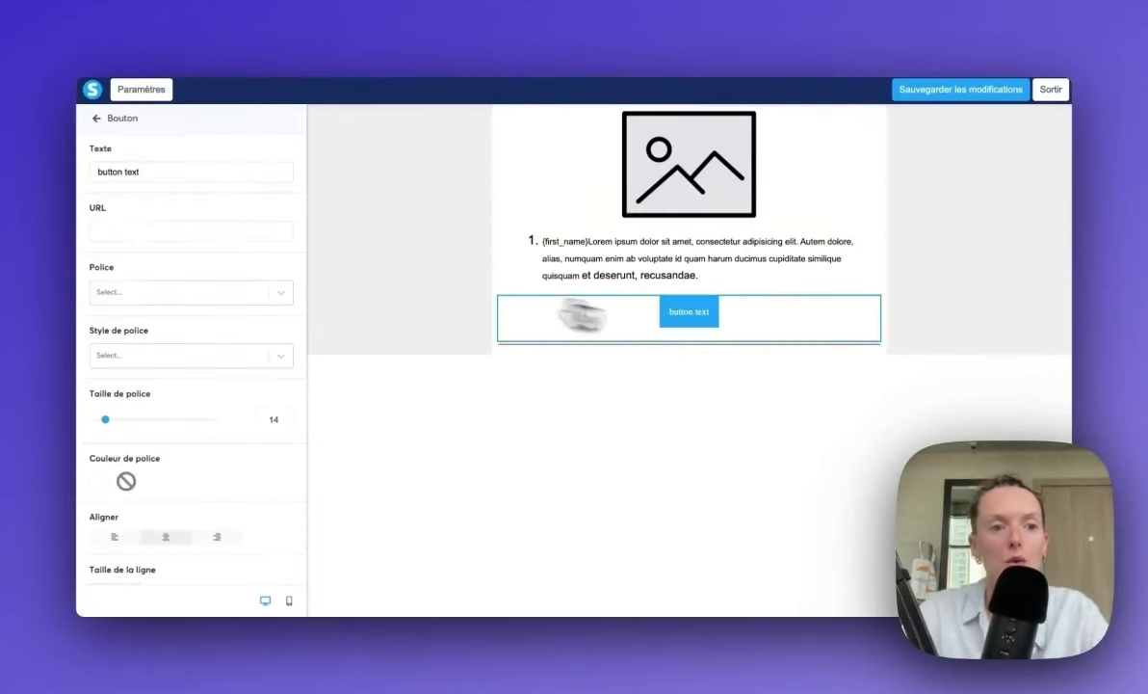
pyautogui.click(203, 232)
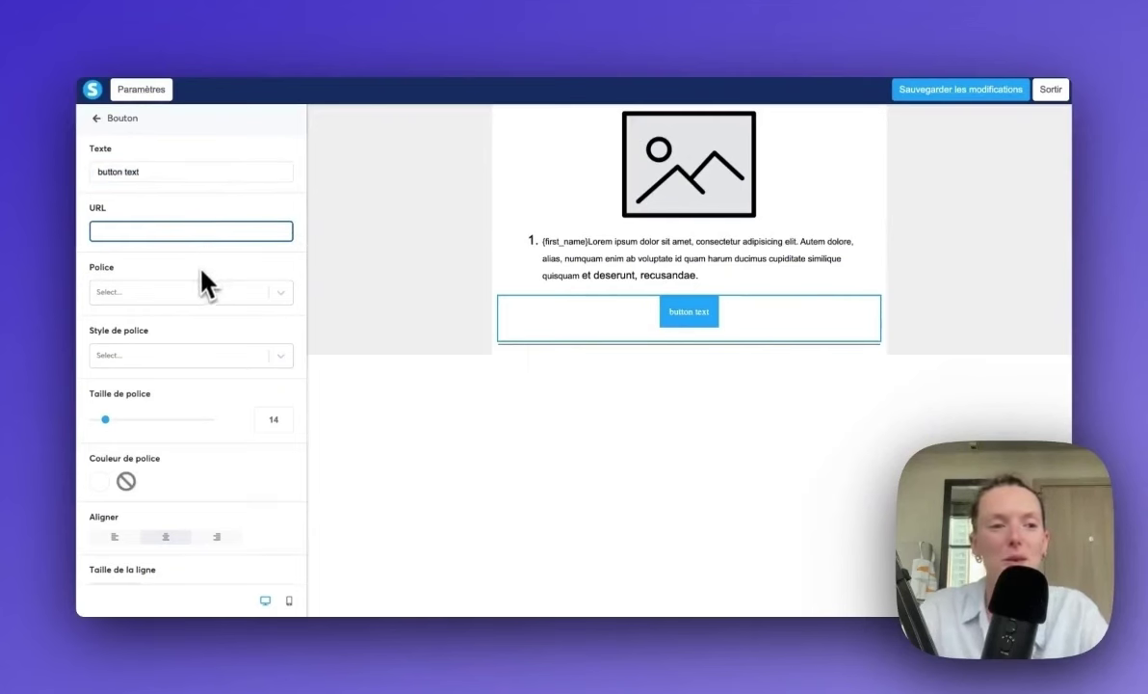
pyautogui.click(188, 297)
pyautogui.click(188, 324)
pyautogui.click(178, 355)
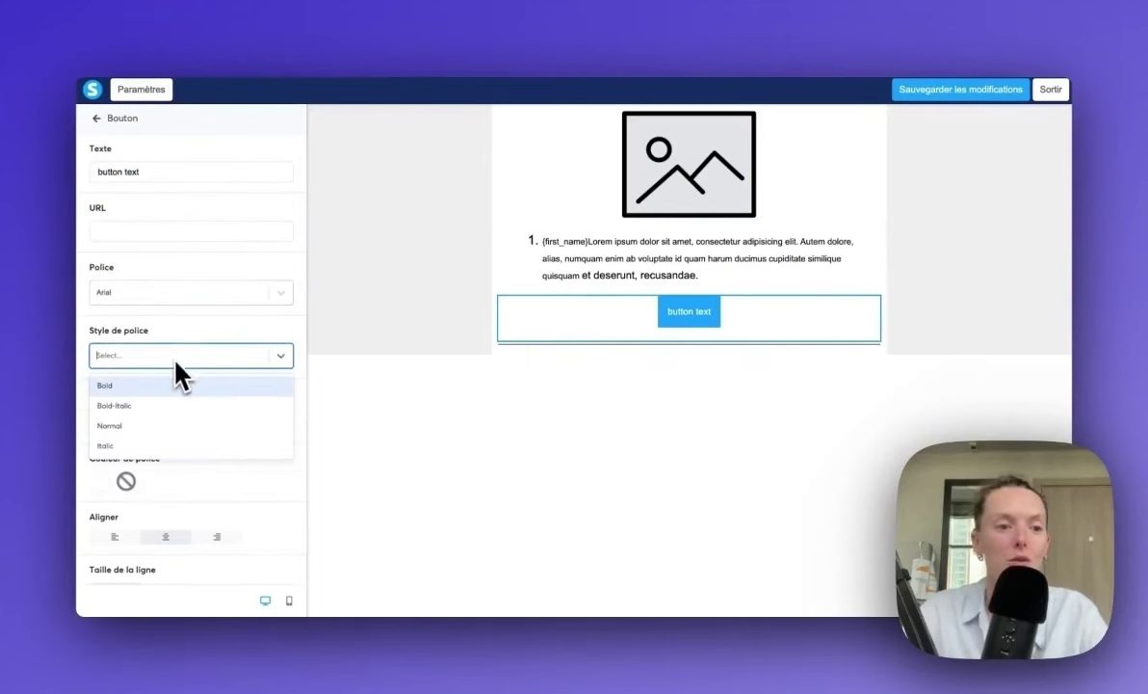
pyautogui.click(171, 385)
pyautogui.scroll(-2, 179, 361)
pyautogui.moveTo(106, 361)
pyautogui.mouseDown()
pyautogui.moveTo(128, 367)
pyautogui.moveTo(117, 364)
pyautogui.mouseUp()
# Step: Apply the third line-spacing option to the button and open its background colour's hex value for editing
pyautogui.scroll(-2, 141, 324)
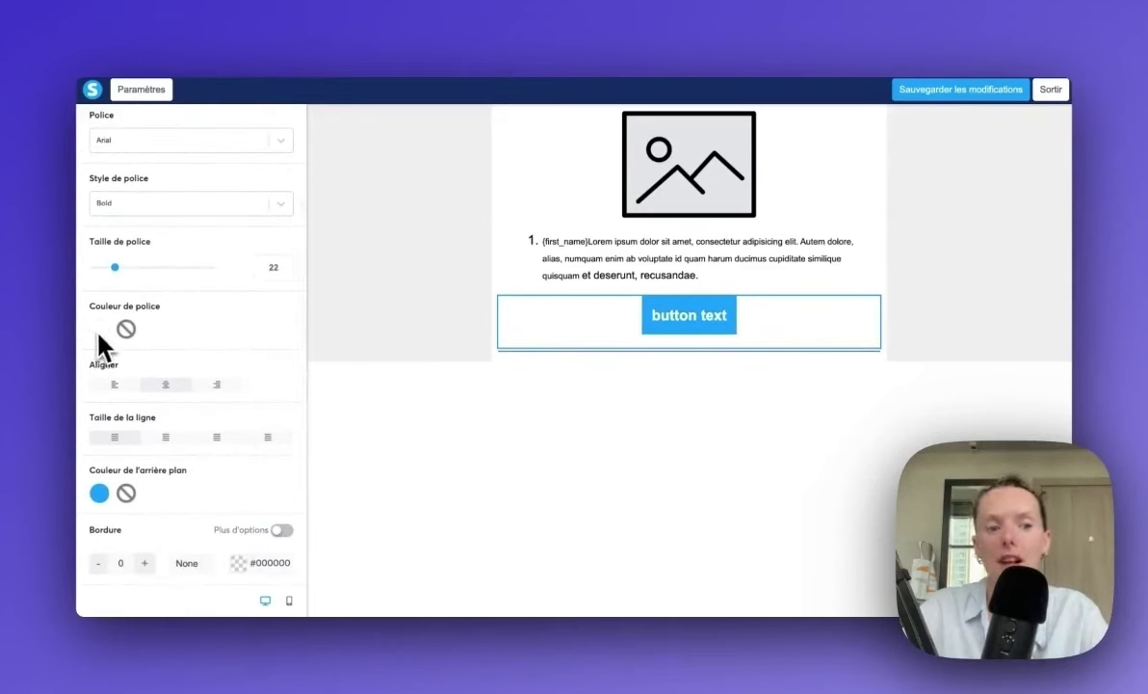
pyautogui.scroll(-2, 104, 342)
pyautogui.scroll(-2, 120, 348)
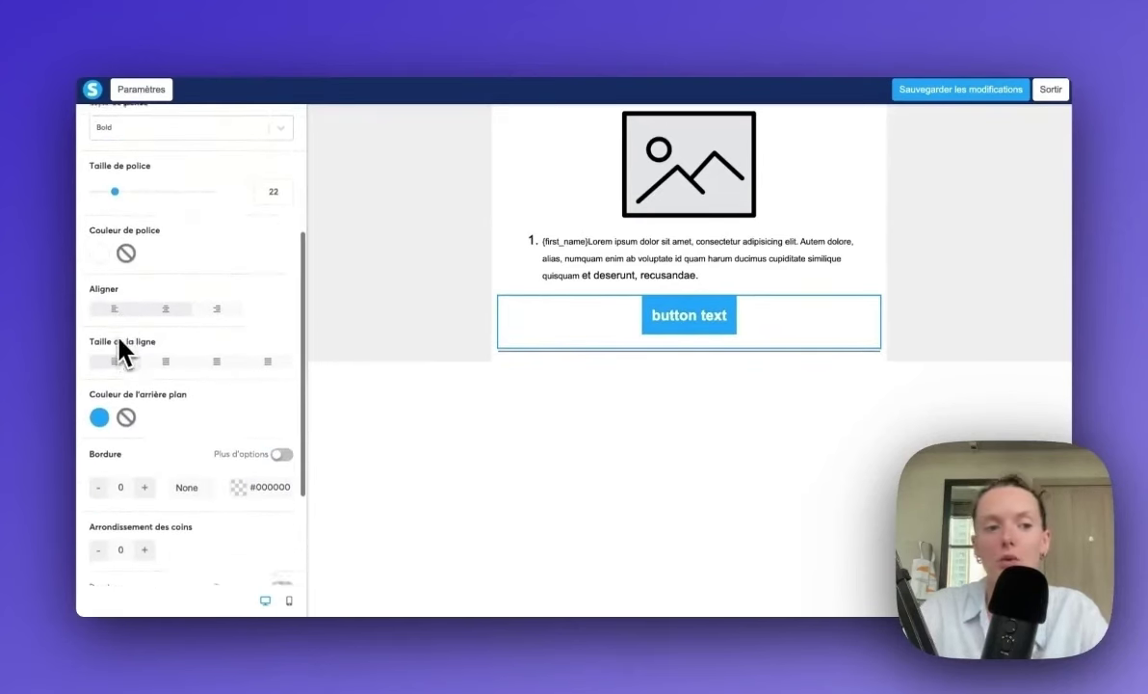
pyautogui.click(220, 349)
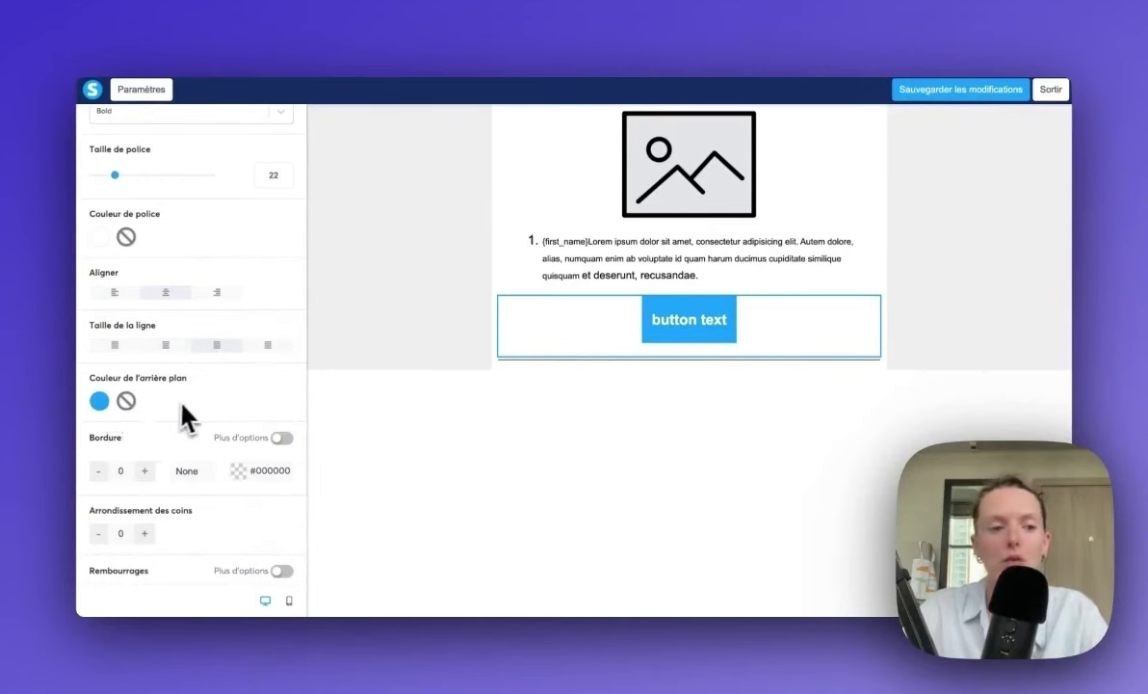
pyautogui.scroll(-3, 184, 407)
pyautogui.click(100, 326)
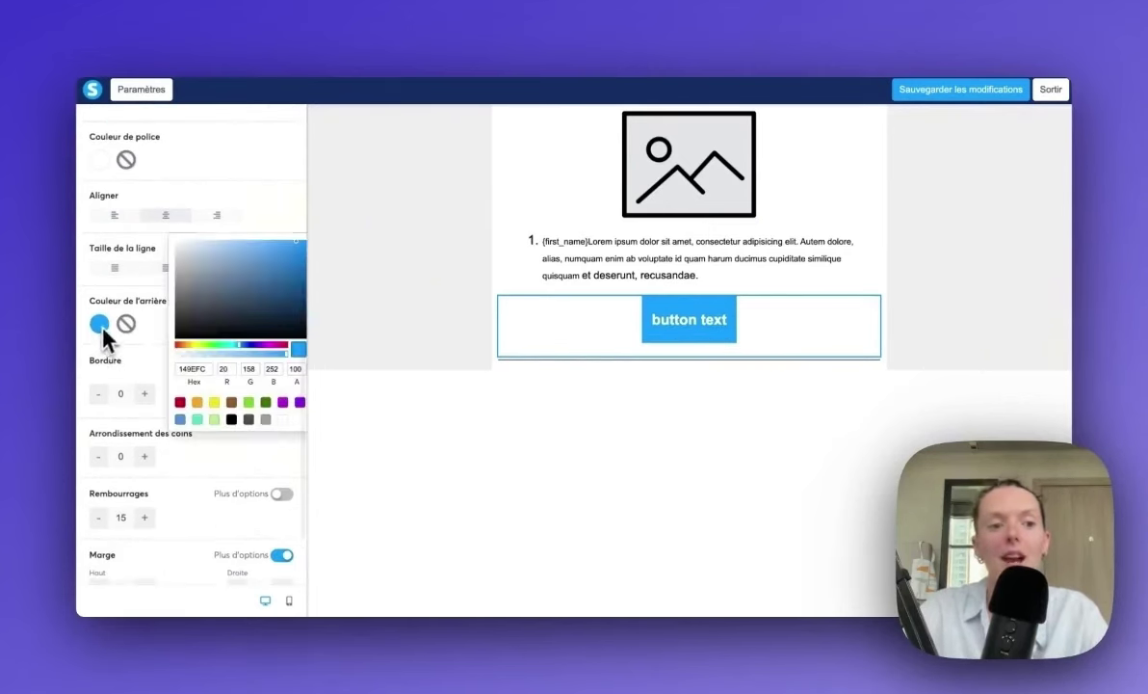
pyautogui.click(190, 369)
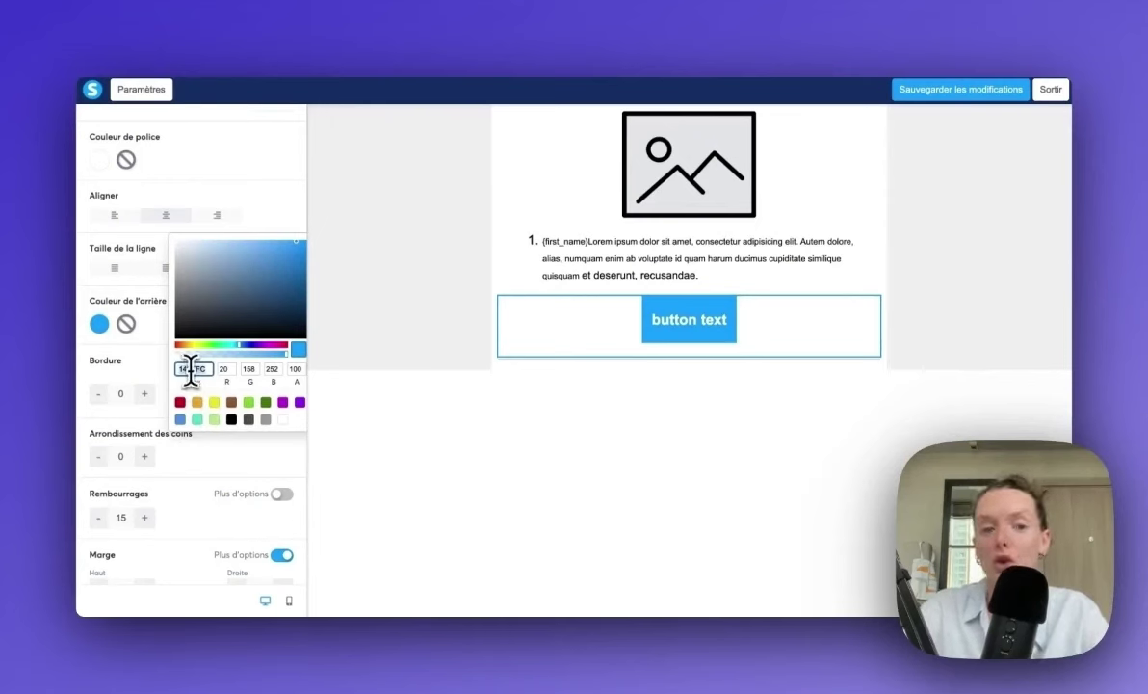
pyautogui.click(132, 365)
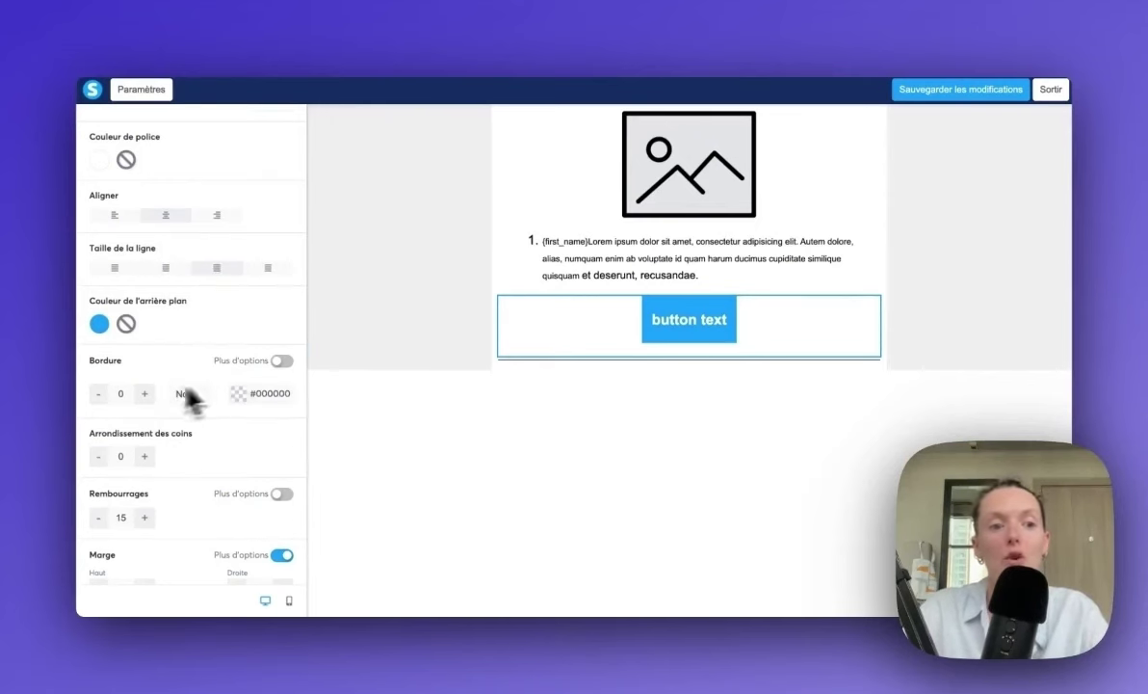
# Step: Increase the button's border width to 8 and set the border colour to purple #9013fe
pyautogui.click(145, 394)
pyautogui.click(145, 393)
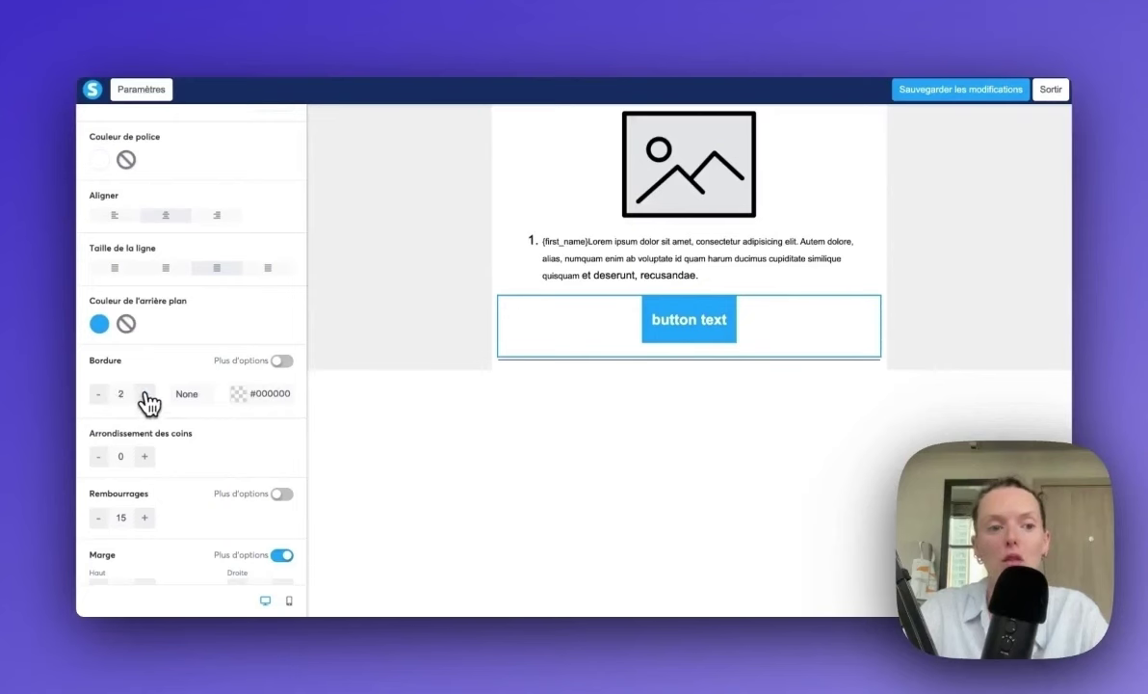
pyautogui.click(145, 394)
pyautogui.click(145, 394)
pyautogui.click(146, 395)
pyautogui.click(237, 395)
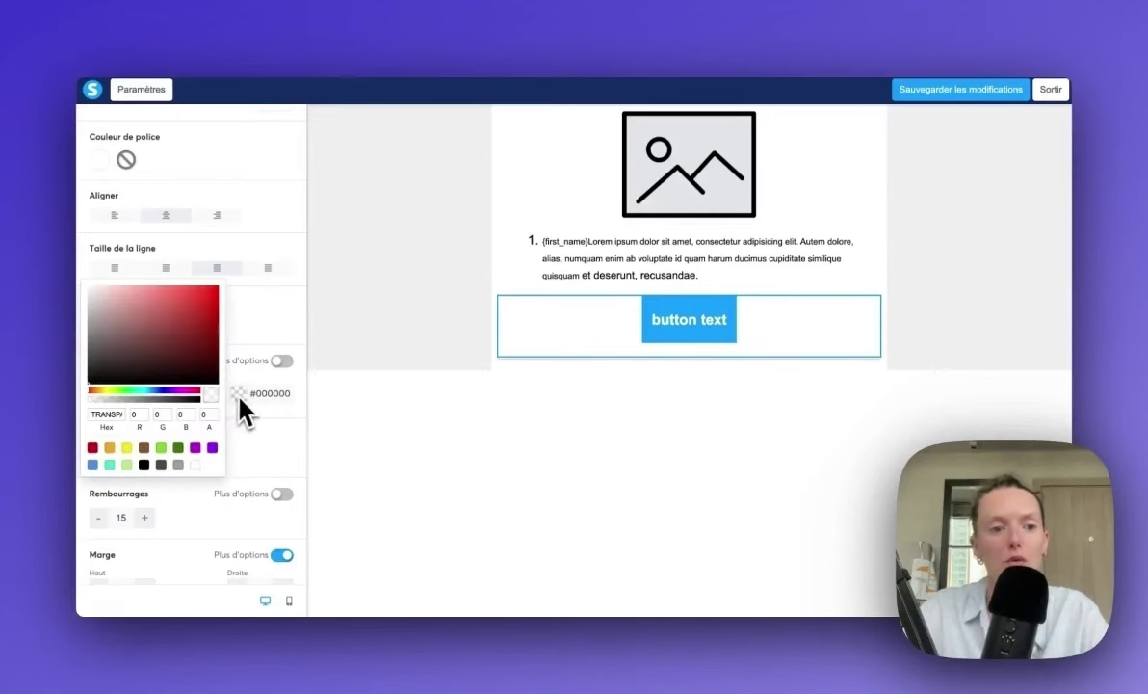
pyautogui.click(214, 448)
pyautogui.click(268, 410)
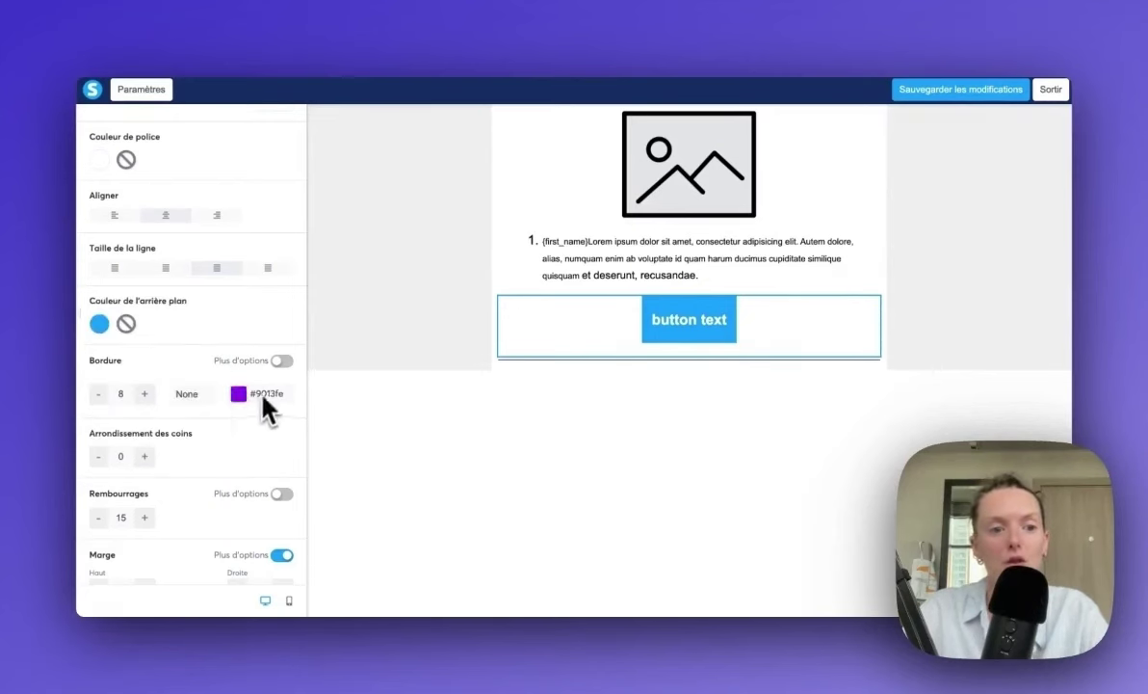
# Step: Set the button's border to width 9 with the Dotted style, and look at the separate border options for each side
pyautogui.click(146, 394)
pyautogui.click(186, 395)
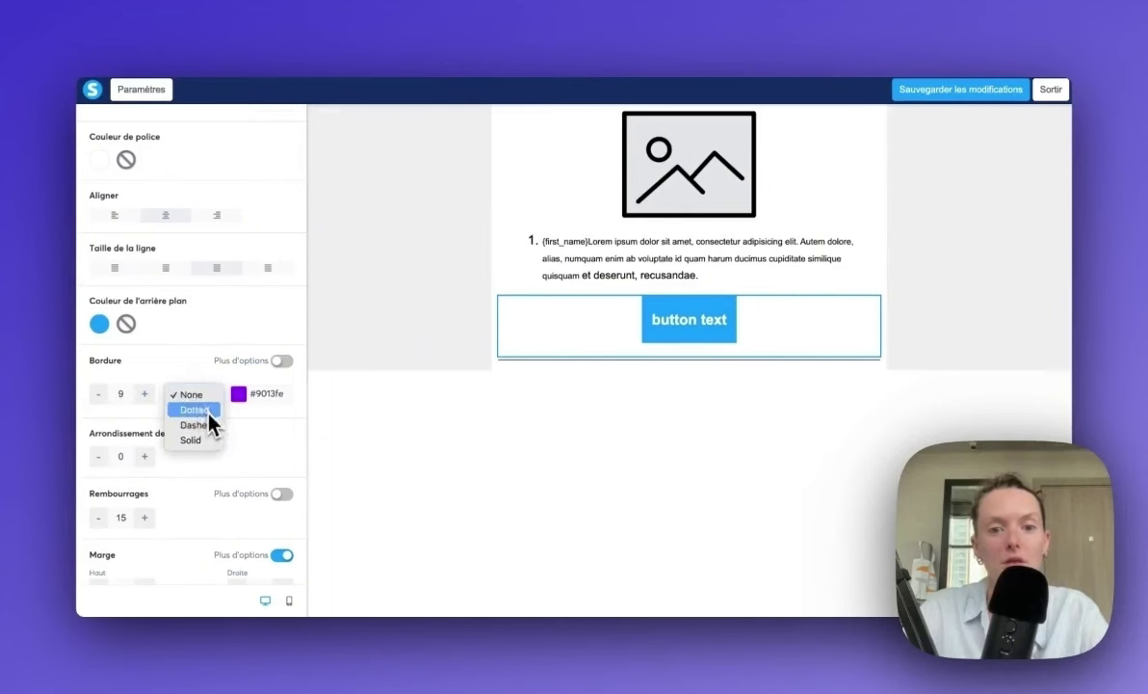
pyautogui.click(197, 411)
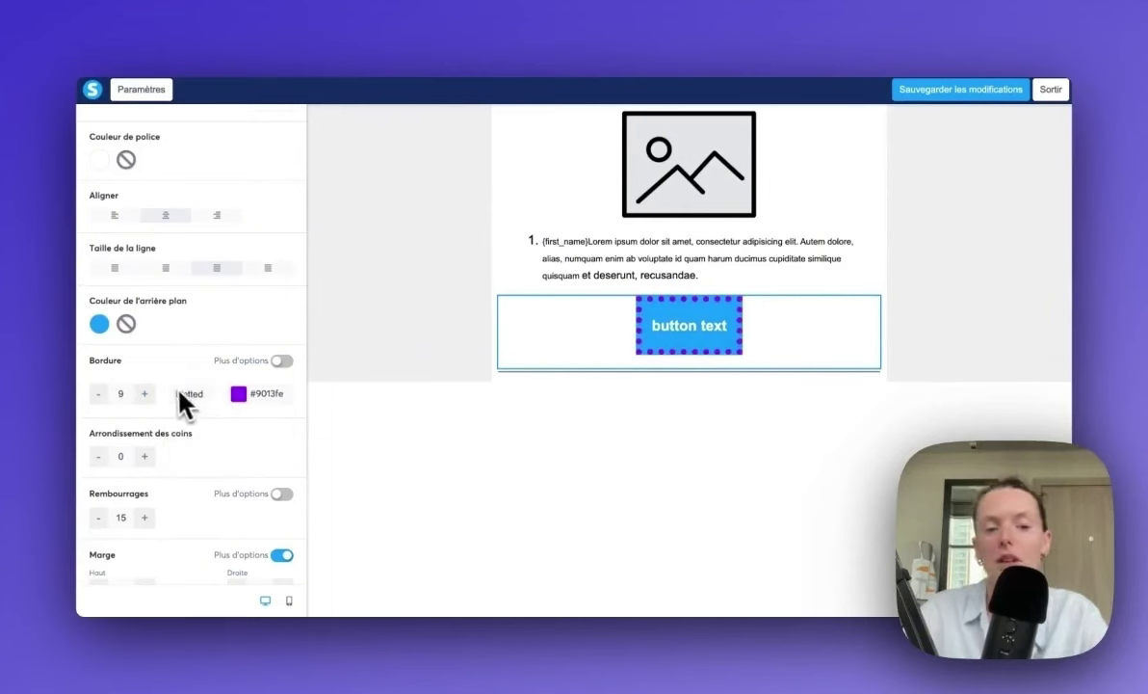
pyautogui.click(281, 362)
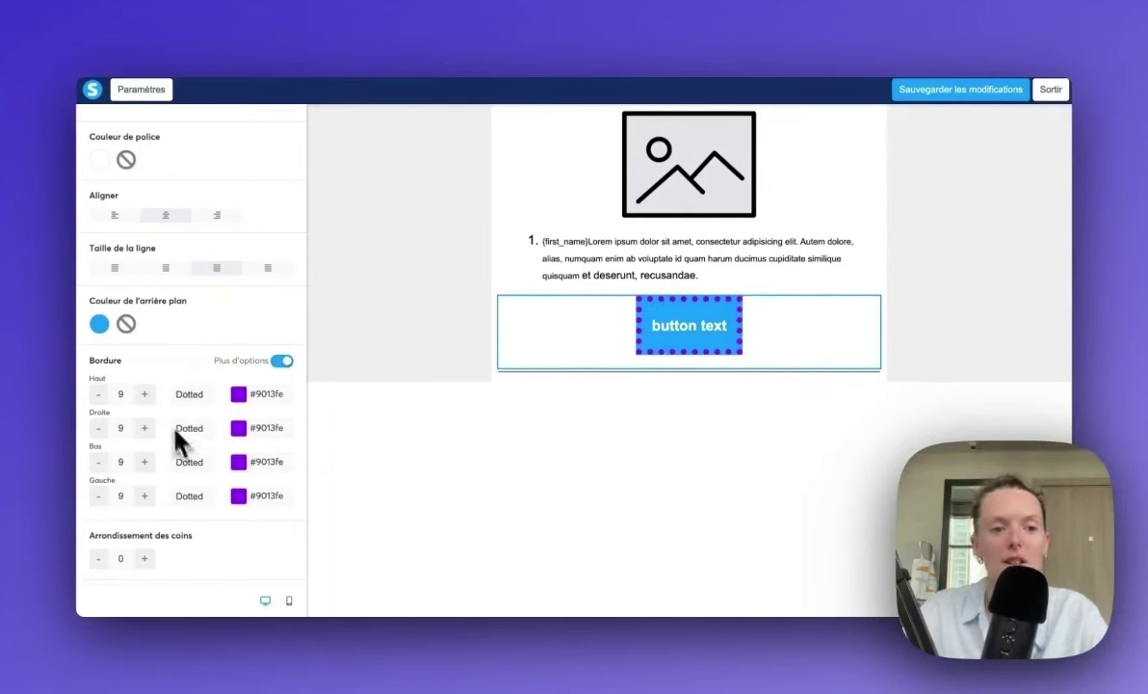
pyautogui.click(273, 359)
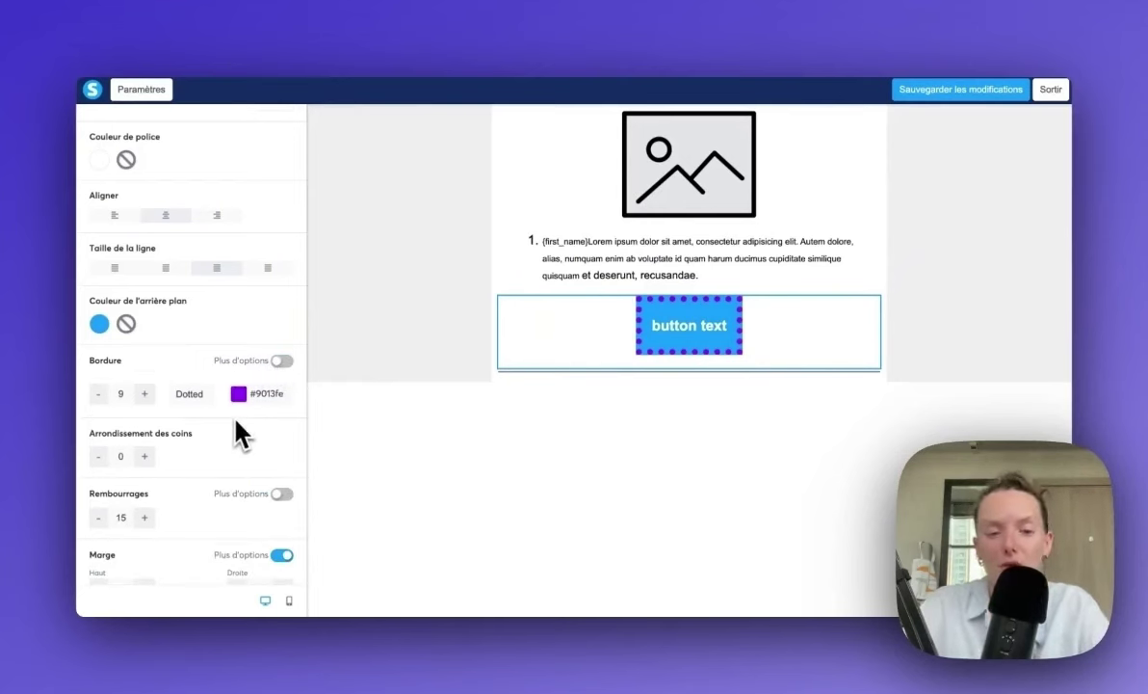
# Step: Set the button's corner rounding to 29 and enable separate padding values for each of its sides
pyautogui.scroll(-1, 236, 435)
pyautogui.scroll(-1, 235, 421)
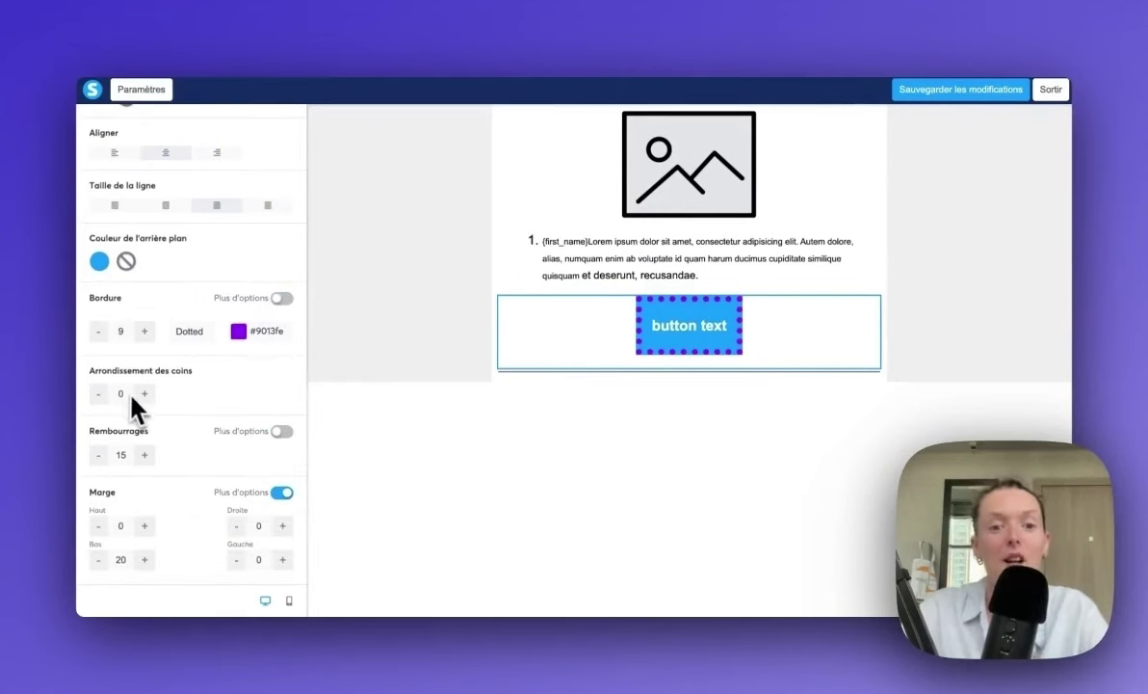
pyautogui.doubleClick(121, 393)
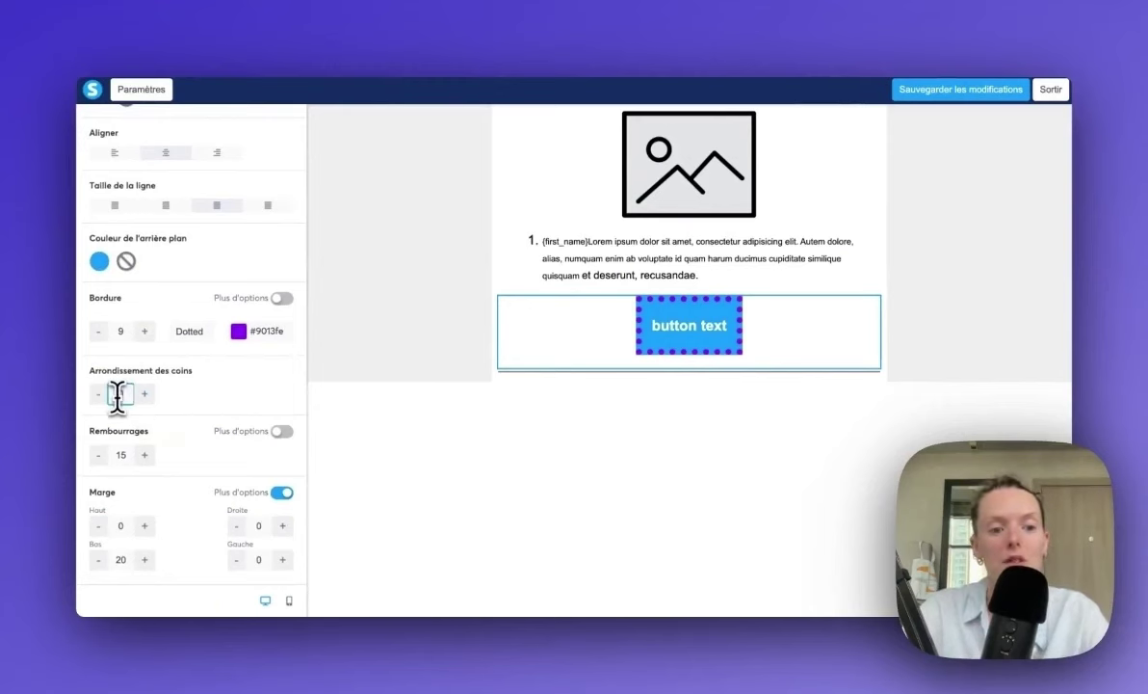
pyautogui.write('15')
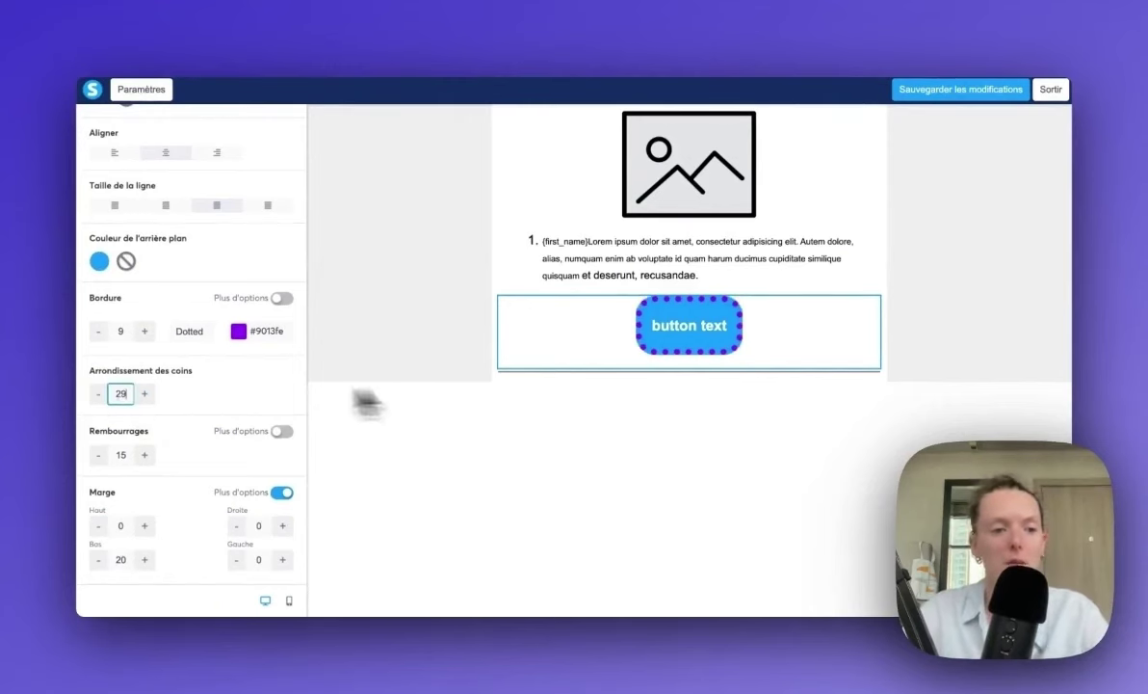
pyautogui.click(185, 403)
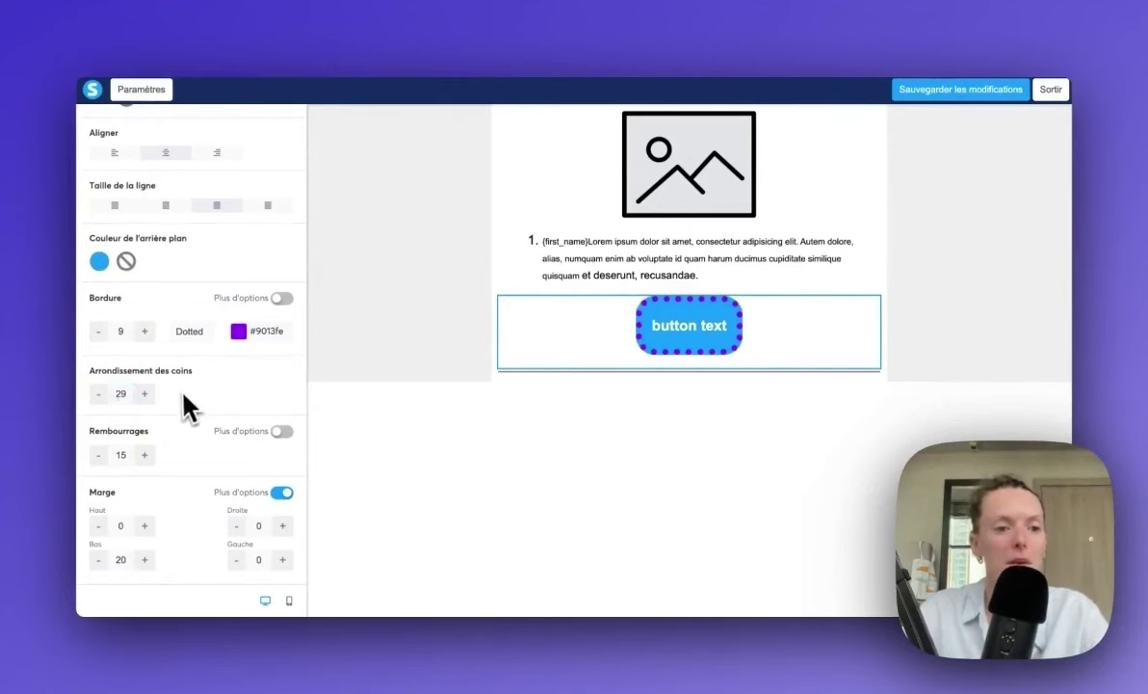
pyautogui.click(281, 432)
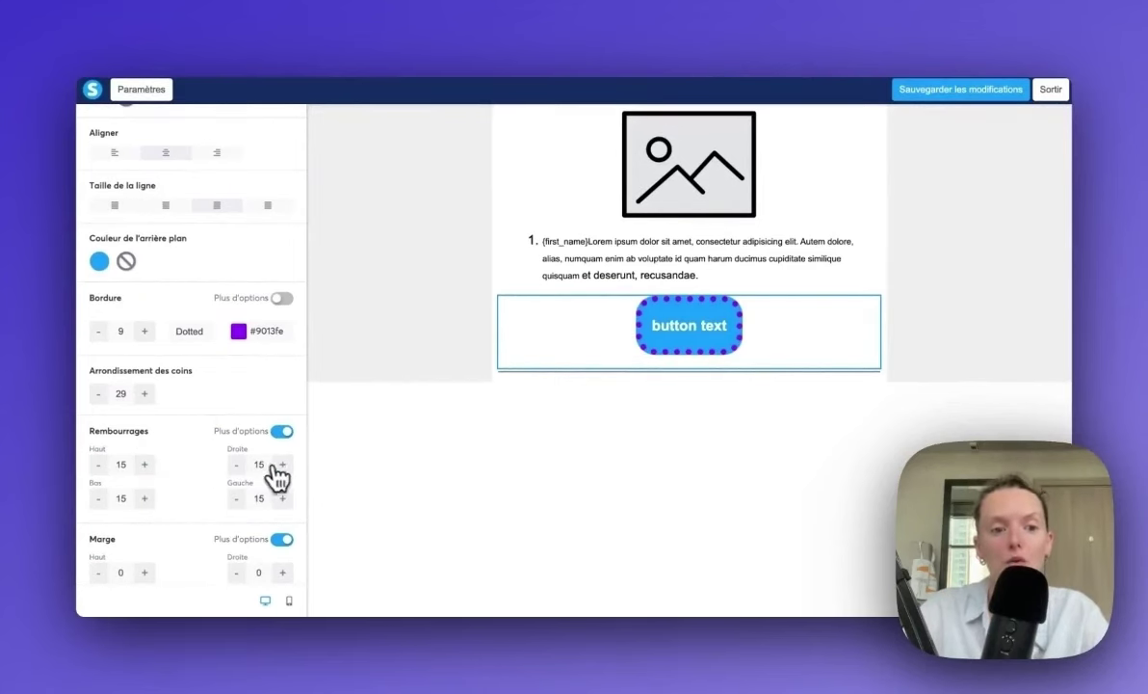
# Step: Increase the button's right padding to 30
pyautogui.click(283, 464)
pyautogui.click(283, 465)
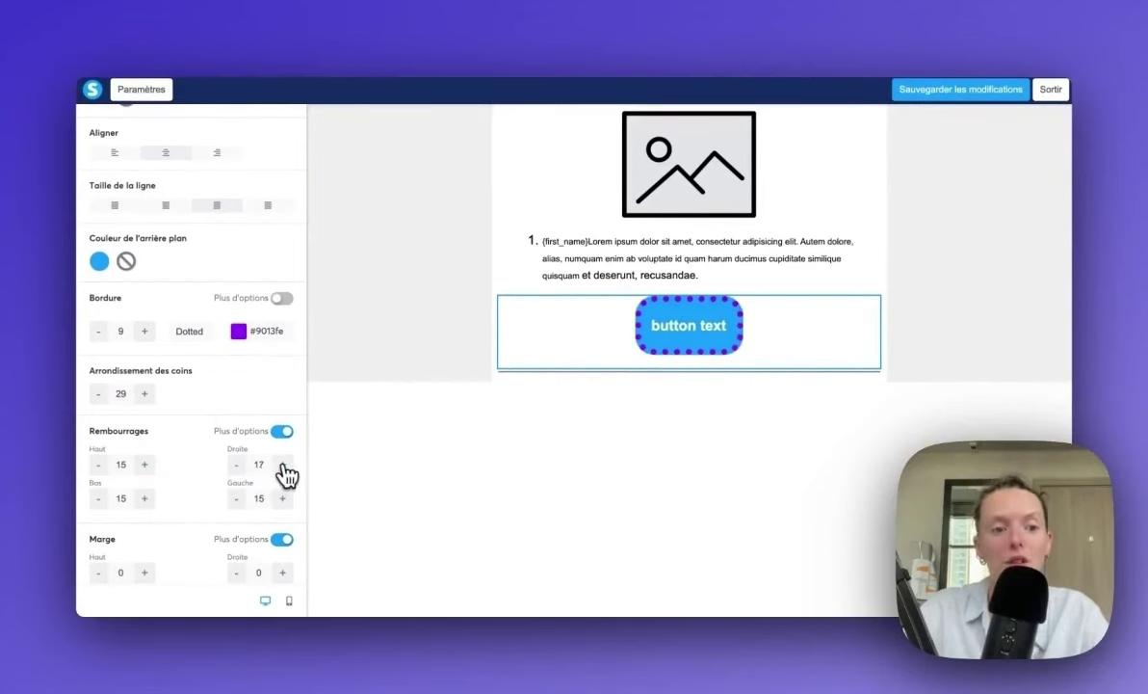
pyautogui.doubleClick(283, 465)
pyautogui.click(284, 465)
pyautogui.doubleClick(283, 465)
pyautogui.doubleClick(283, 464)
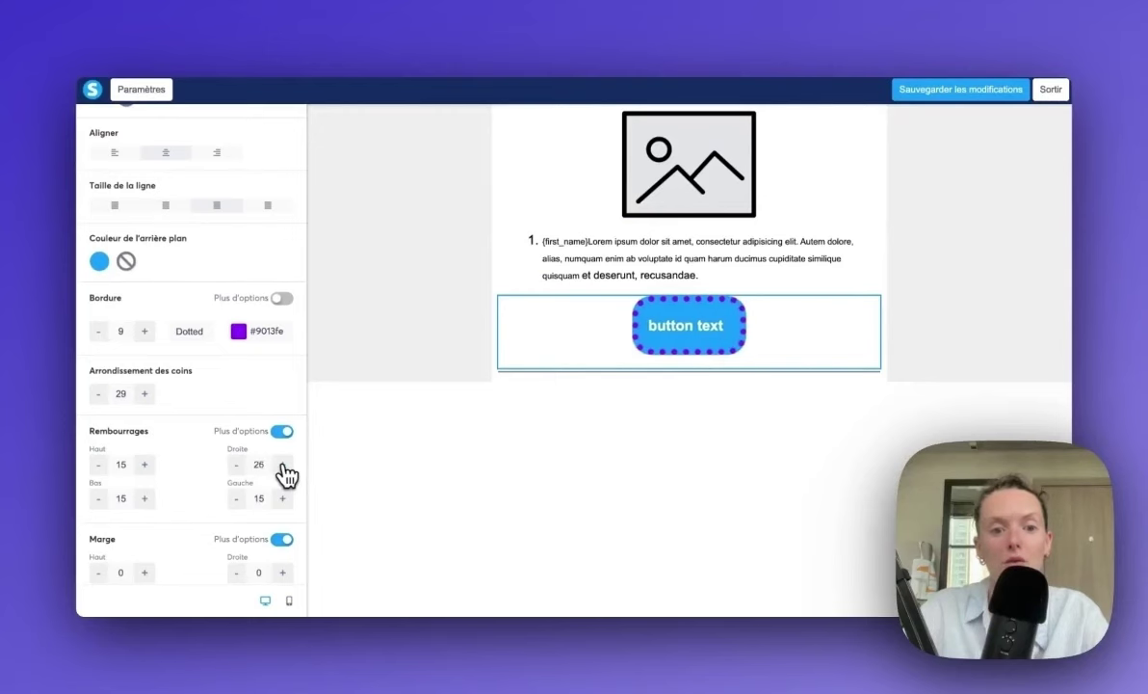
pyautogui.doubleClick(283, 465)
pyautogui.click(284, 464)
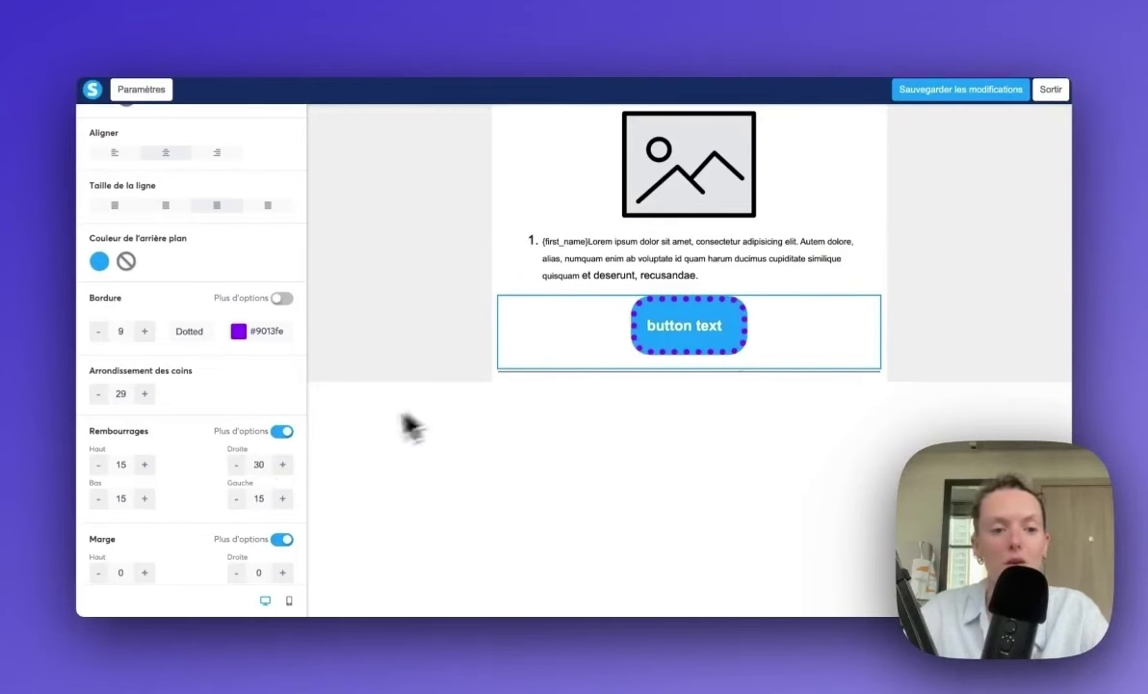
# Step: Set the button's bottom margin to 0 and deselect the button
pyautogui.scroll(-2, 202, 496)
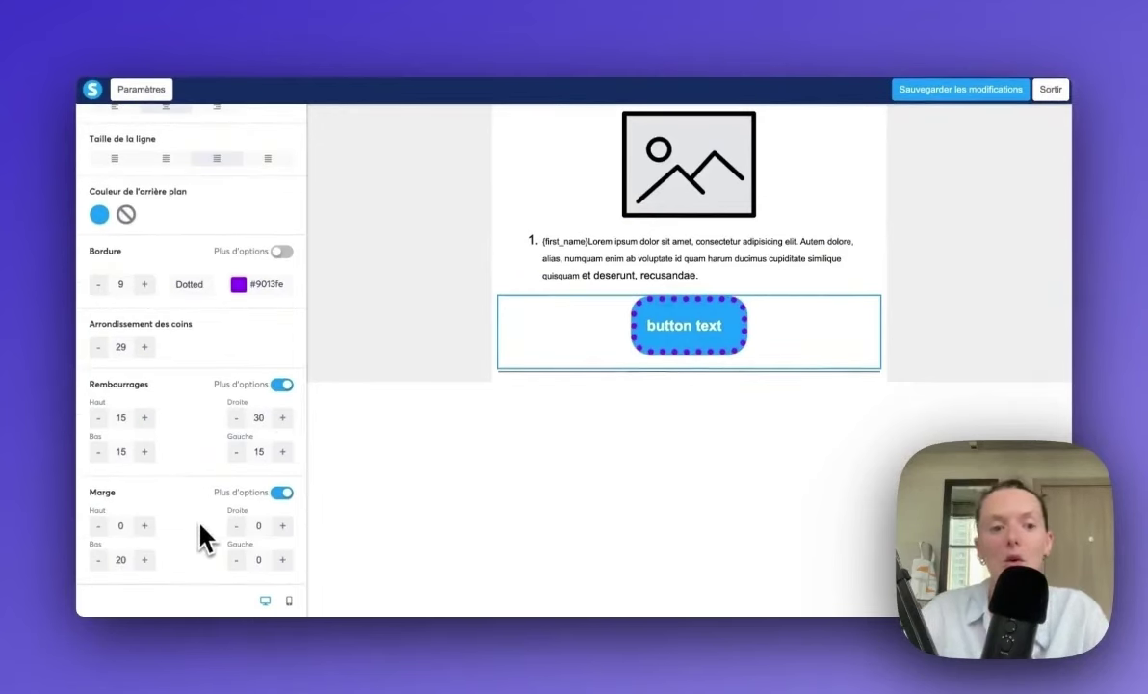
pyautogui.doubleClick(121, 560)
pyautogui.write('20')
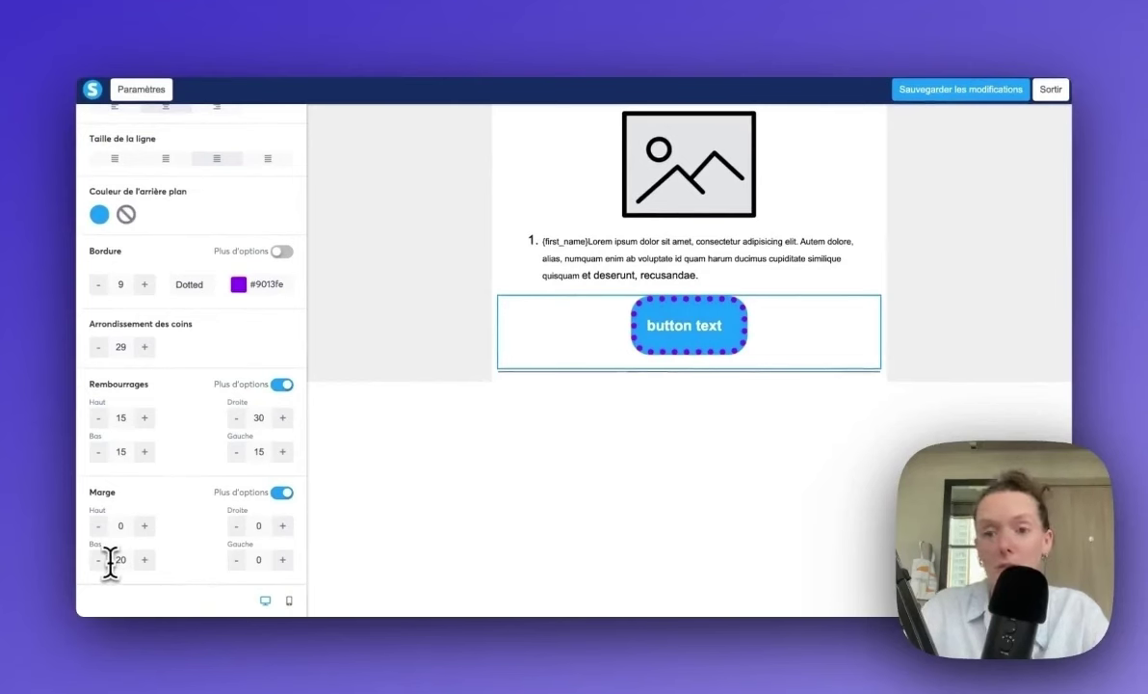
pyautogui.doubleClick(114, 559)
pyautogui.write('0')
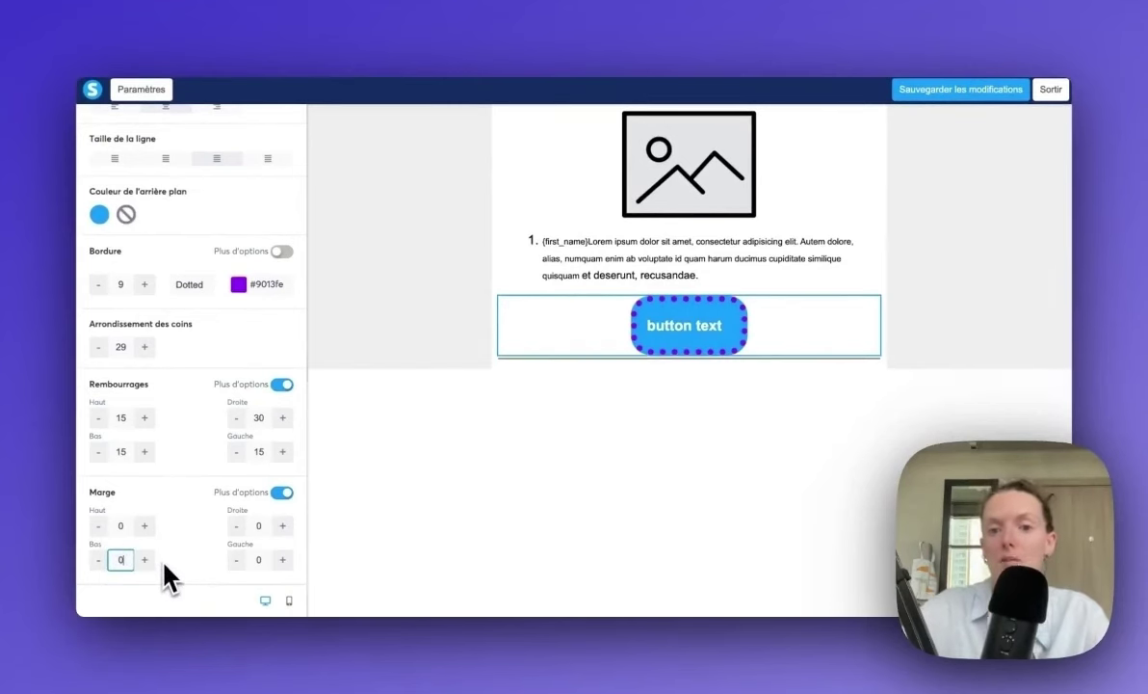
pyautogui.click(568, 450)
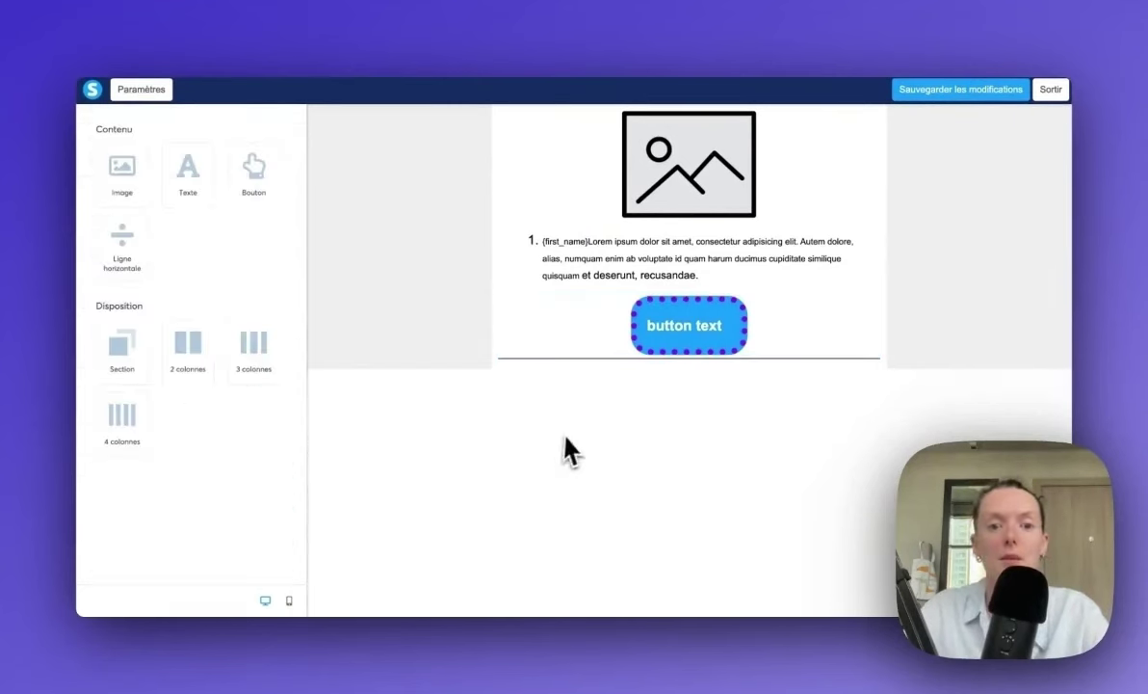
# Step: Style the horizontal line below the button as Dotted with a thickness of 7
pyautogui.click(593, 364)
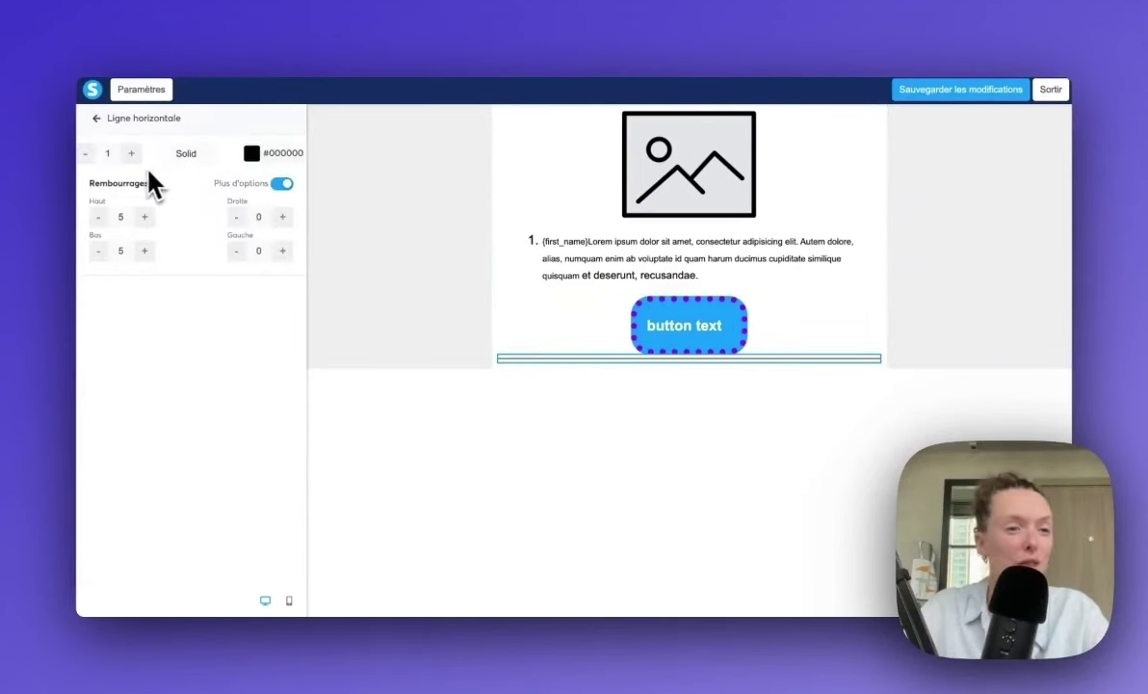
pyautogui.click(212, 153)
pyautogui.click(205, 141)
pyautogui.click(196, 154)
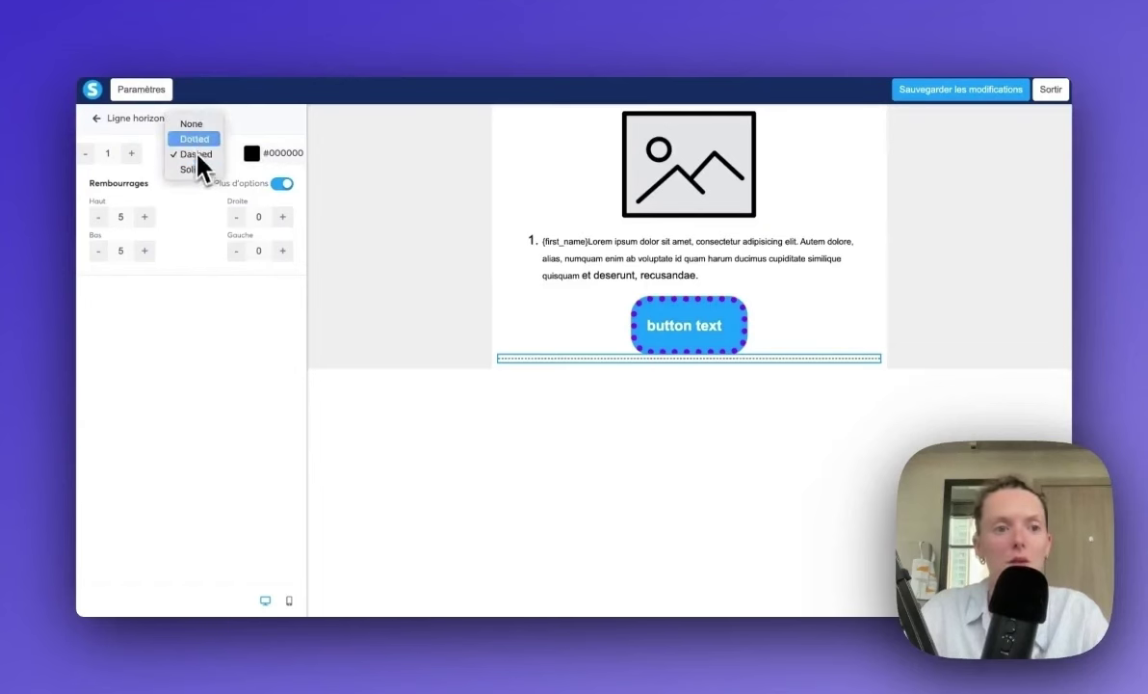
pyautogui.click(198, 143)
pyautogui.click(135, 154)
pyautogui.click(134, 154)
pyautogui.click(135, 154)
pyautogui.click(132, 154)
pyautogui.click(132, 154)
pyautogui.click(131, 154)
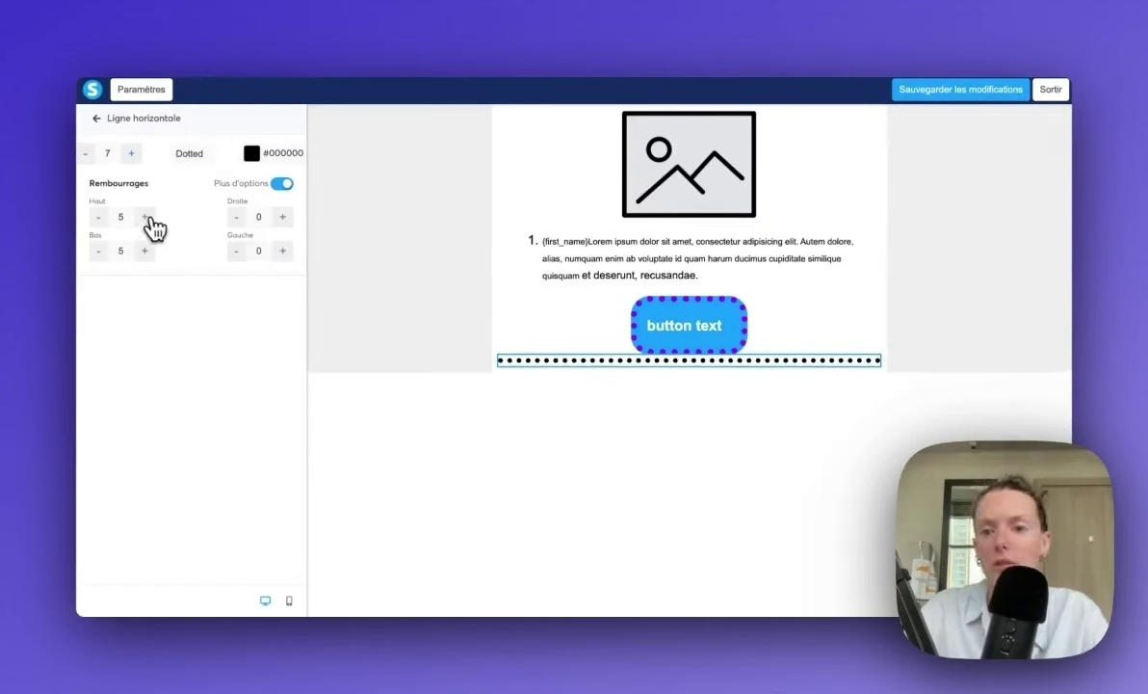
# Step: Increase the horizontal line's top padding to 14 and deselect the line
pyautogui.click(146, 219)
pyautogui.click(146, 220)
pyautogui.click(147, 220)
pyautogui.click(146, 219)
pyautogui.click(146, 220)
pyautogui.click(146, 220)
pyautogui.click(147, 219)
pyautogui.click(146, 220)
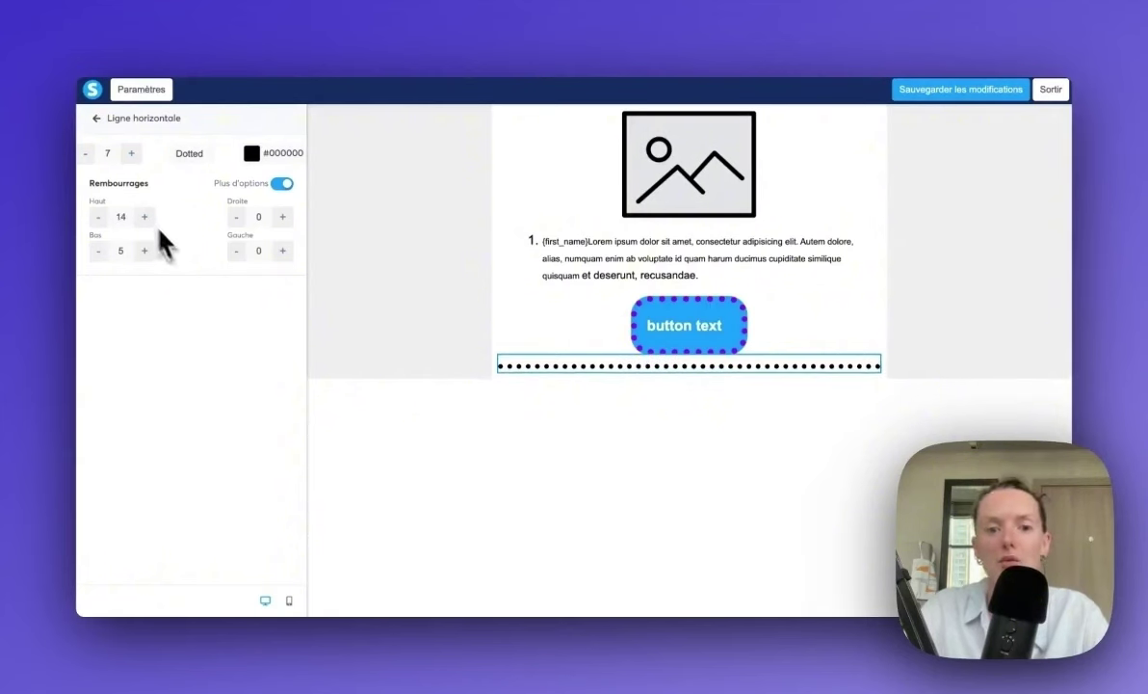
pyautogui.click(395, 404)
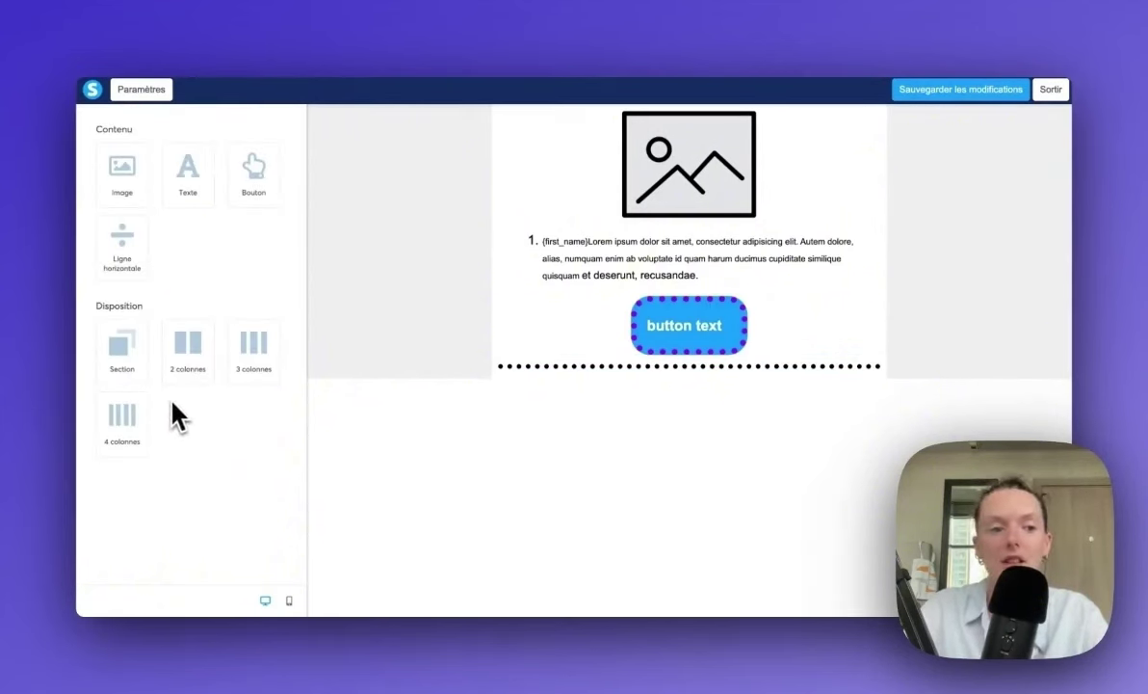
# Step: Add an empty section below the dotted line and a two-column layout beneath that section
pyautogui.moveTo(144, 362); pyautogui.dragTo(606, 395)
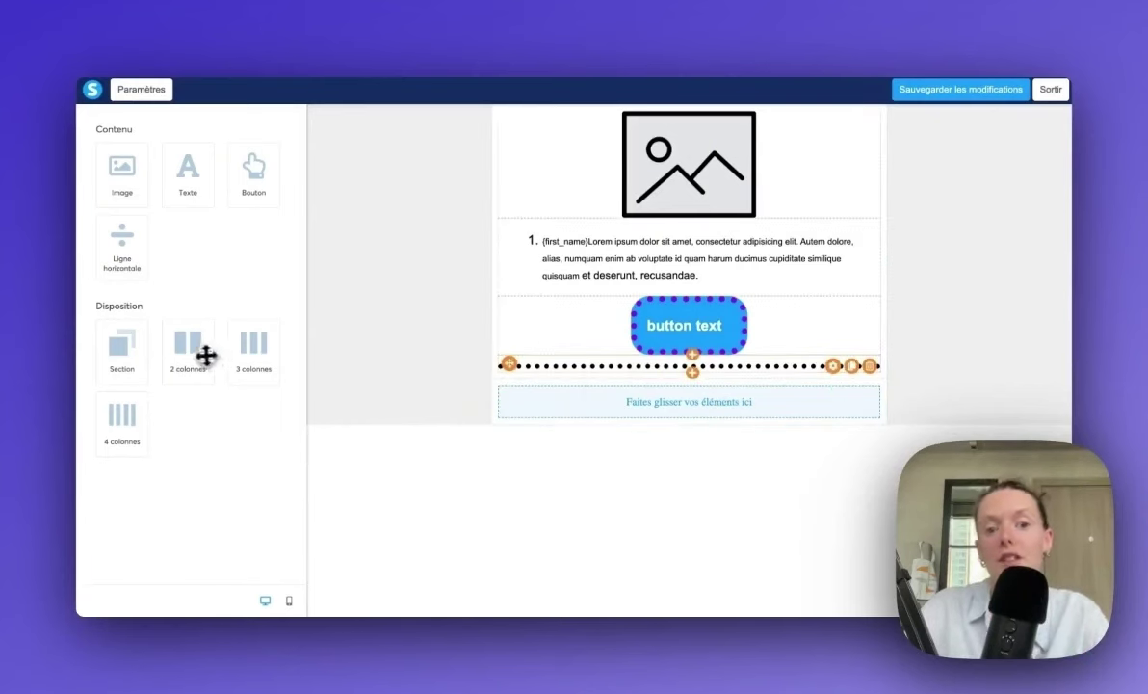
pyautogui.moveTo(208, 356); pyautogui.dragTo(636, 401)
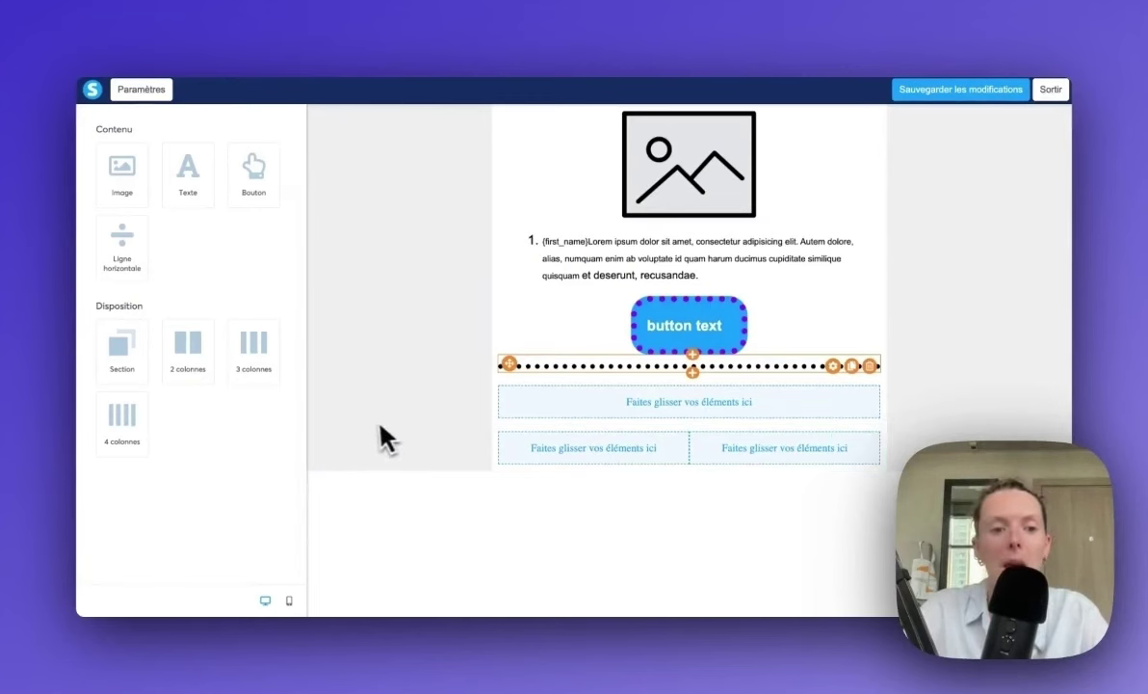
# Step: Set the email's general font size to 24 and its background colour to white (FFFFFF)
pyautogui.click(151, 92)
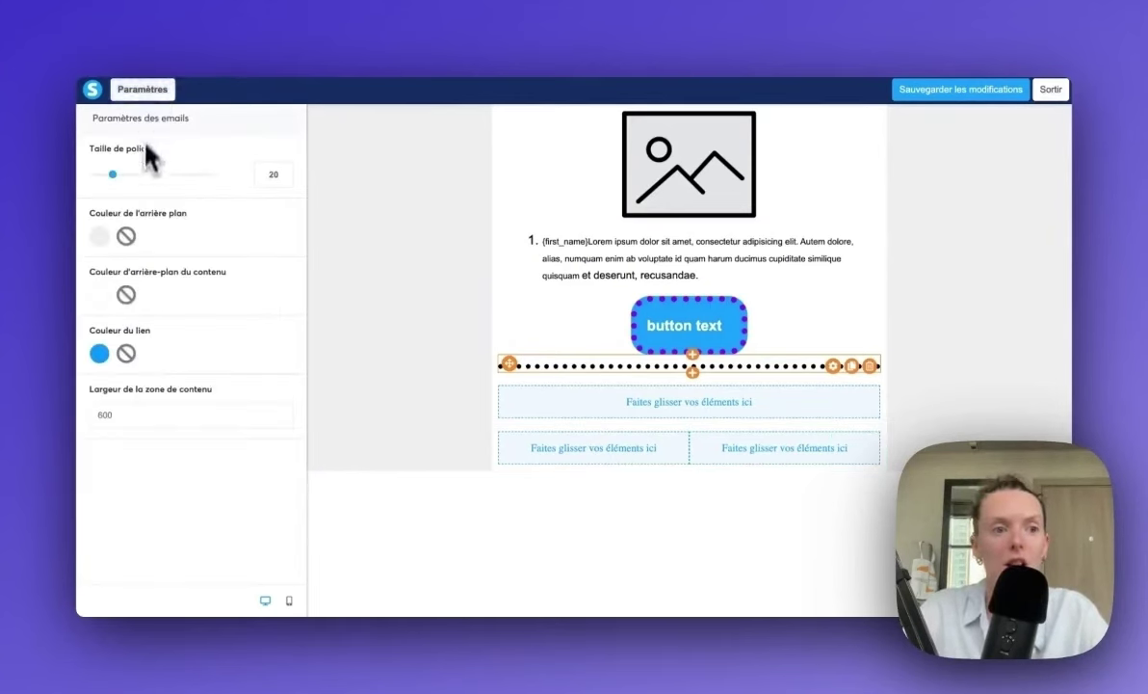
pyautogui.moveTo(112, 174); pyautogui.dragTo(118, 176)
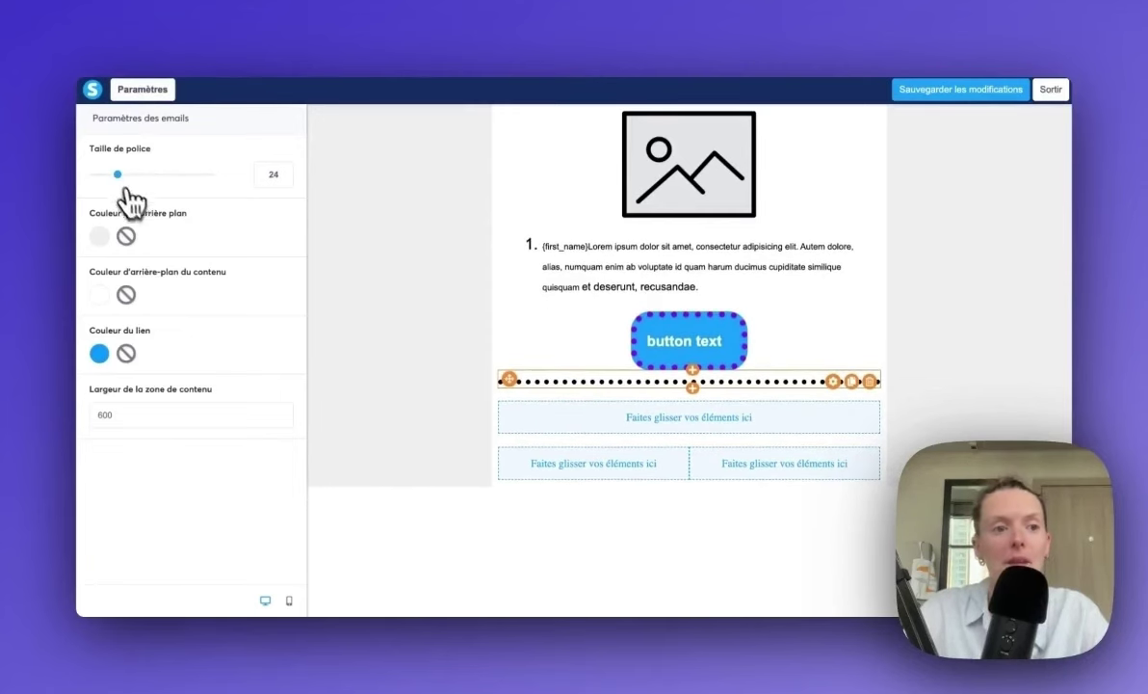
pyautogui.click(100, 241)
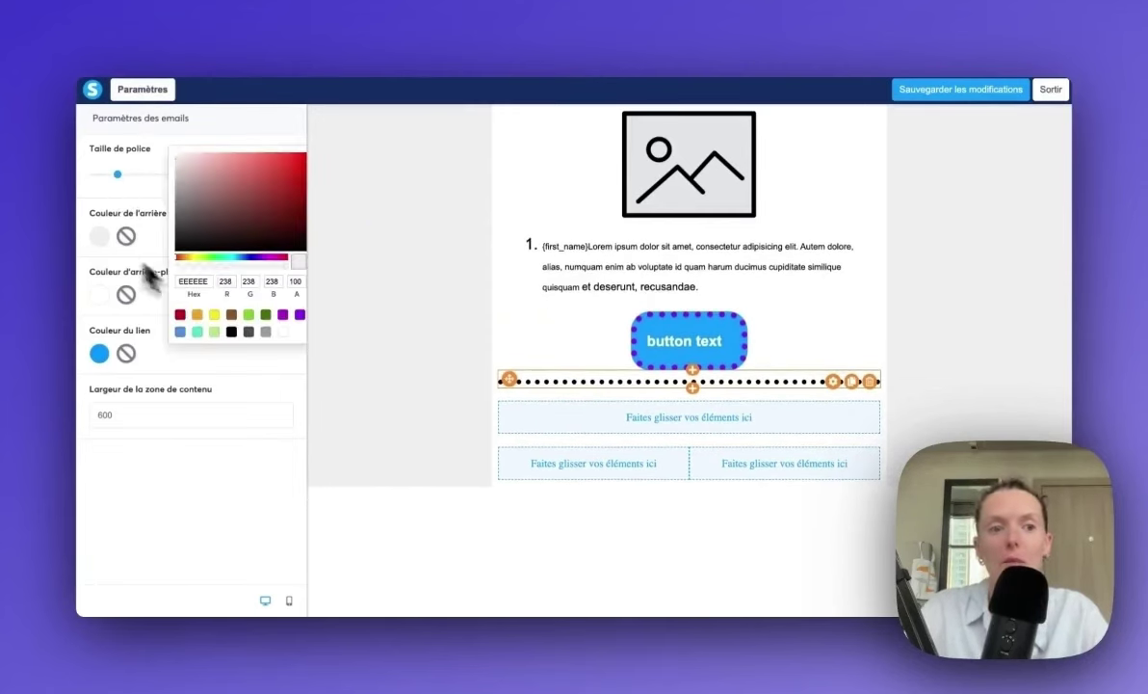
pyautogui.click(284, 335)
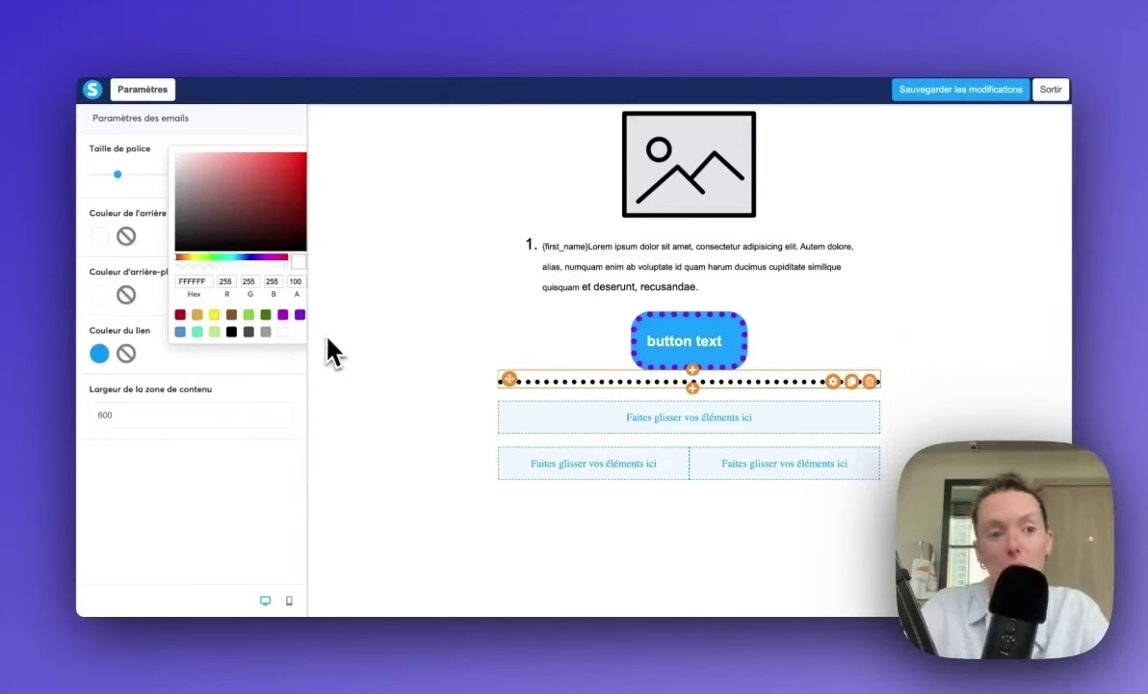
pyautogui.click(164, 283)
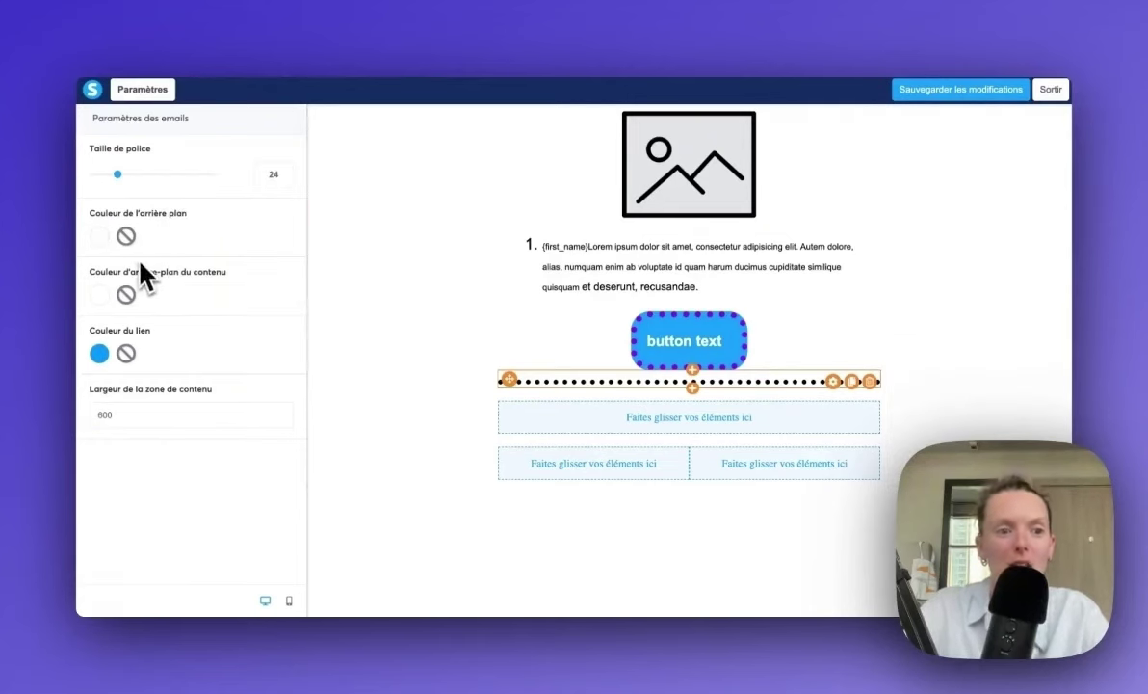
# Step: Set the email's content background colour to yellow (F8E71C)
pyautogui.click(102, 295)
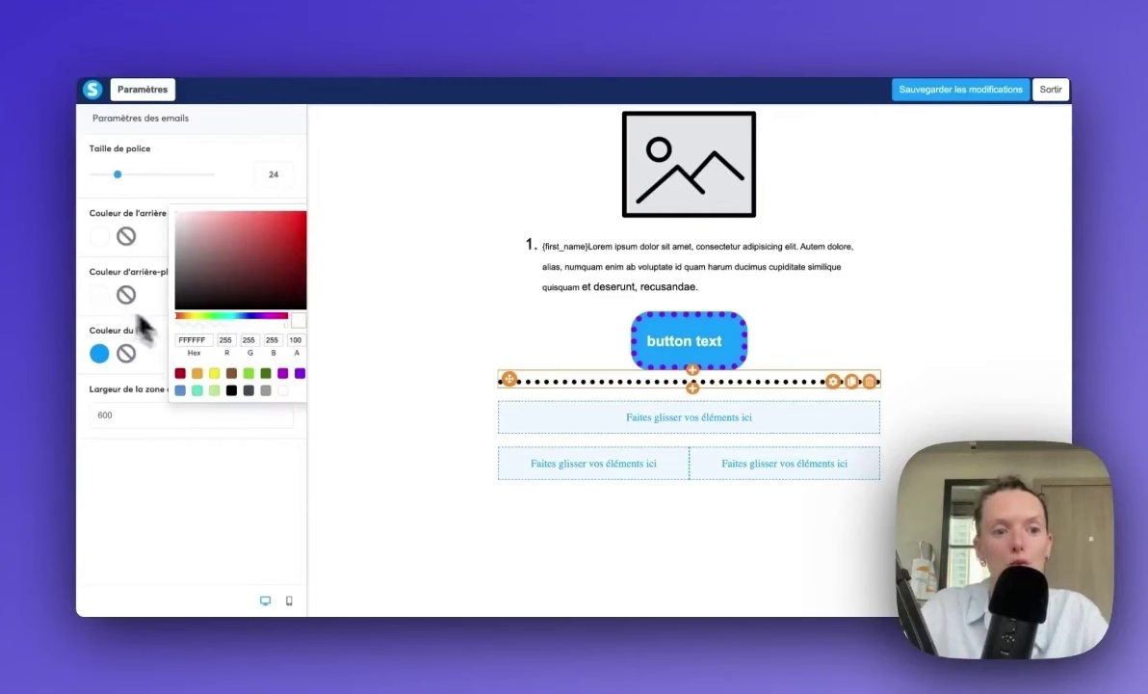
pyautogui.click(214, 375)
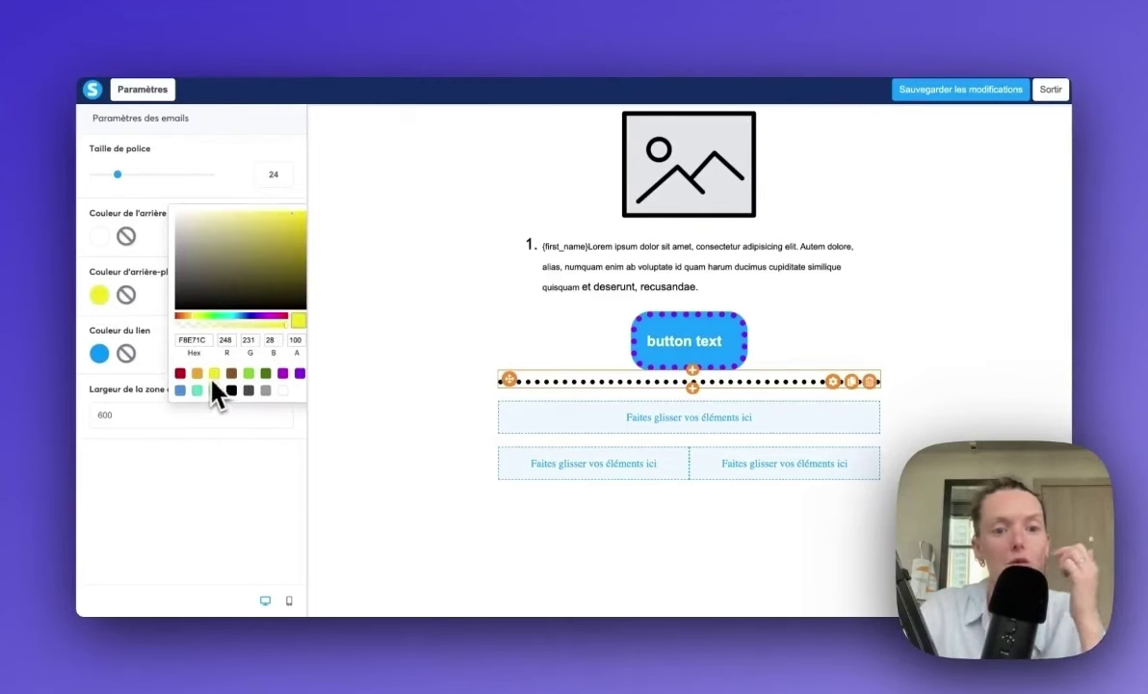
pyautogui.click(380, 372)
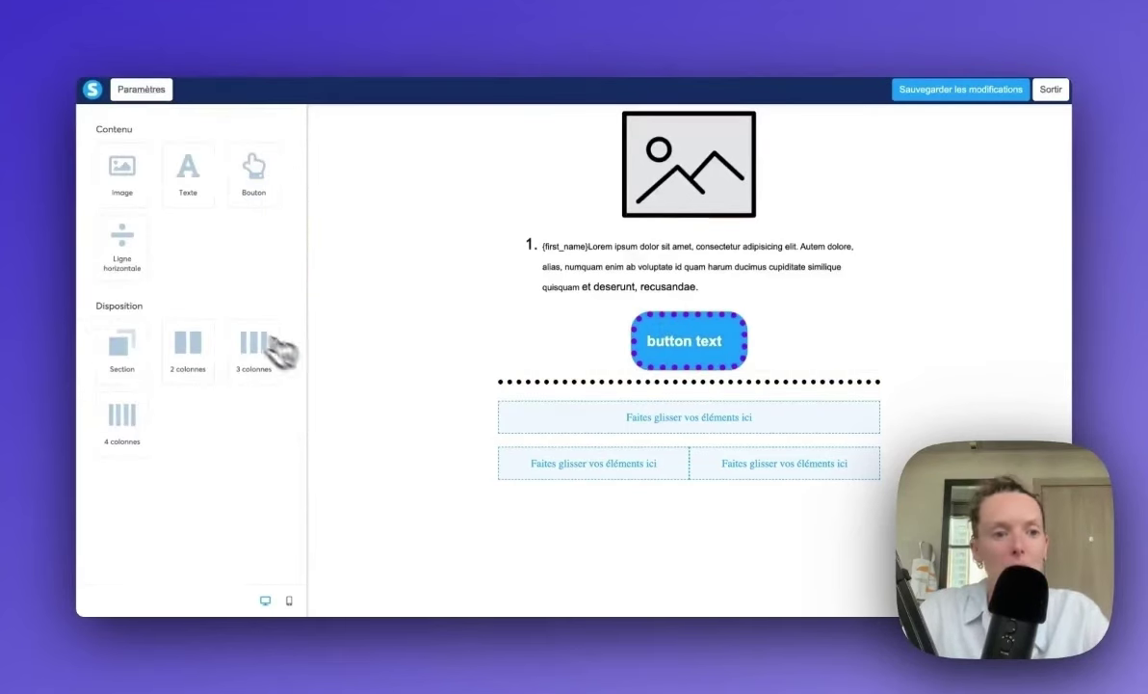
# Step: View the available link colours in the general email settings, leaving the link colour as it is
pyautogui.click(156, 89)
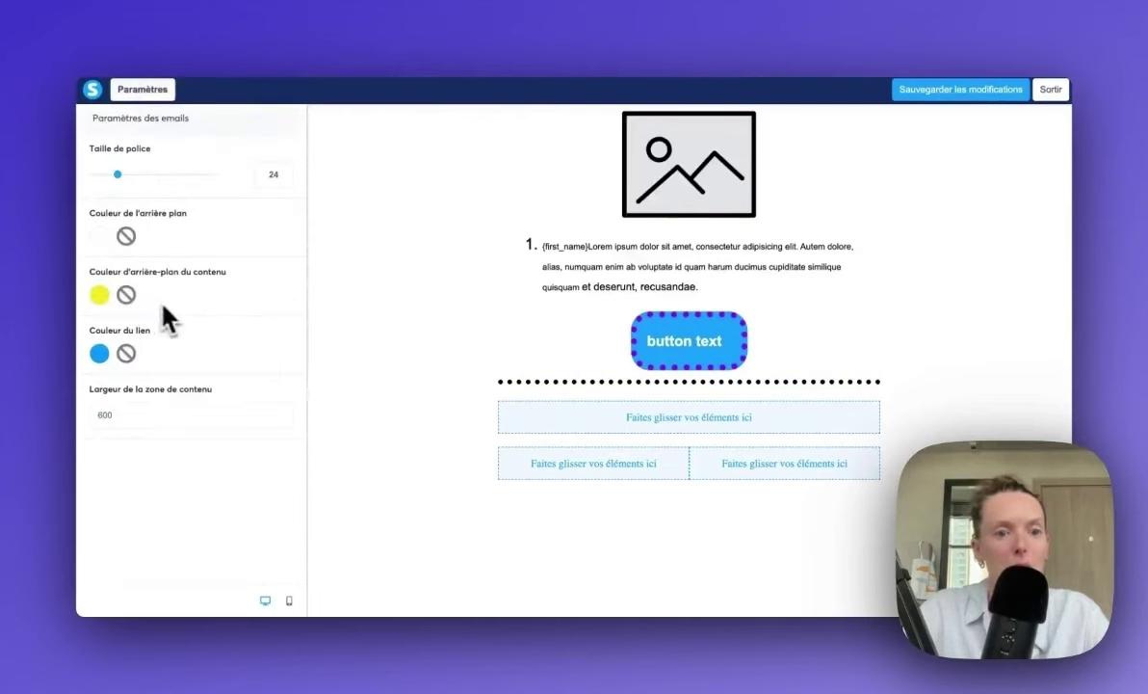
pyautogui.click(102, 356)
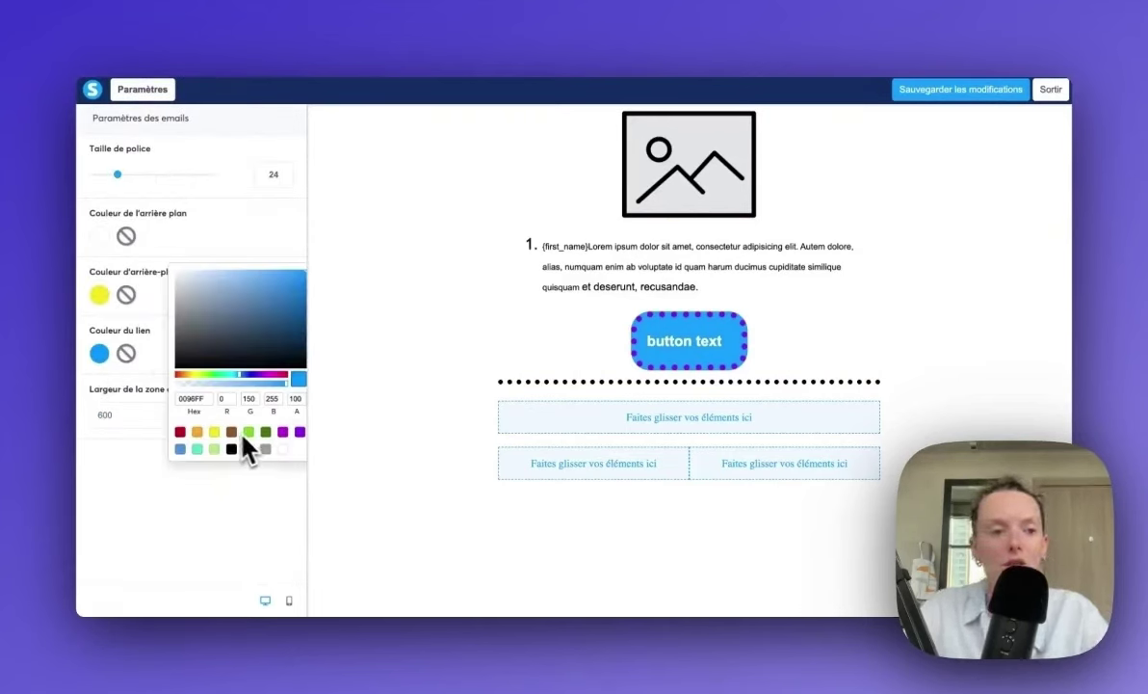
pyautogui.click(127, 401)
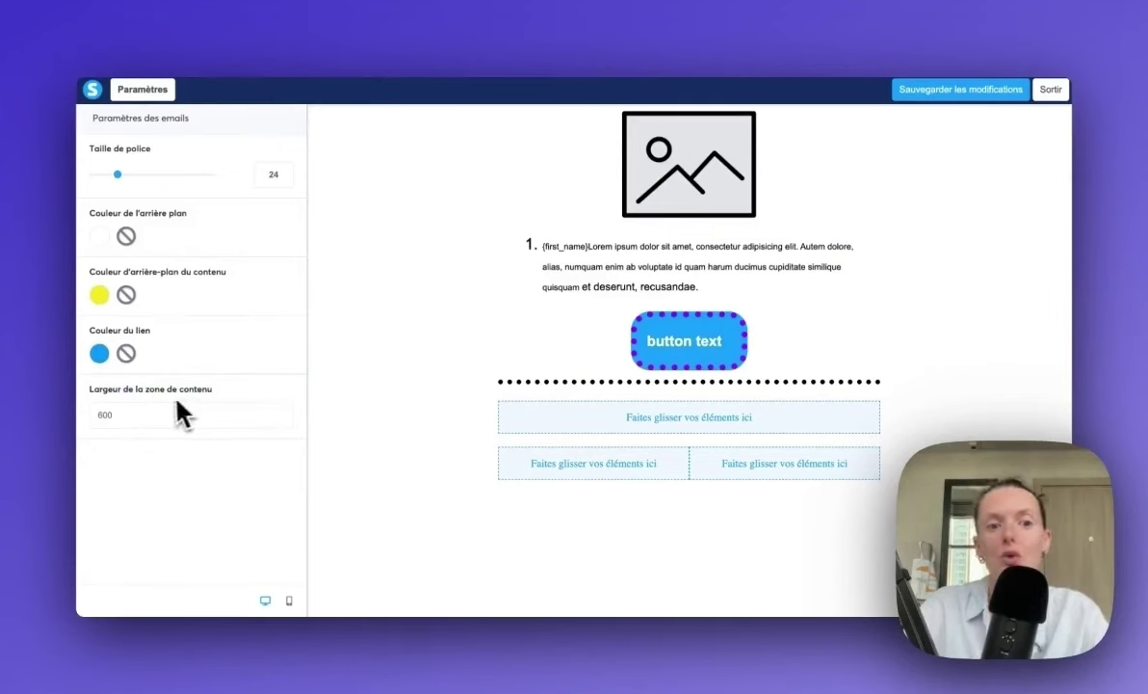
# Step: Try content area widths of 800 and 1000 for the email
pyautogui.moveTo(117, 415); pyautogui.dragTo(82, 433)
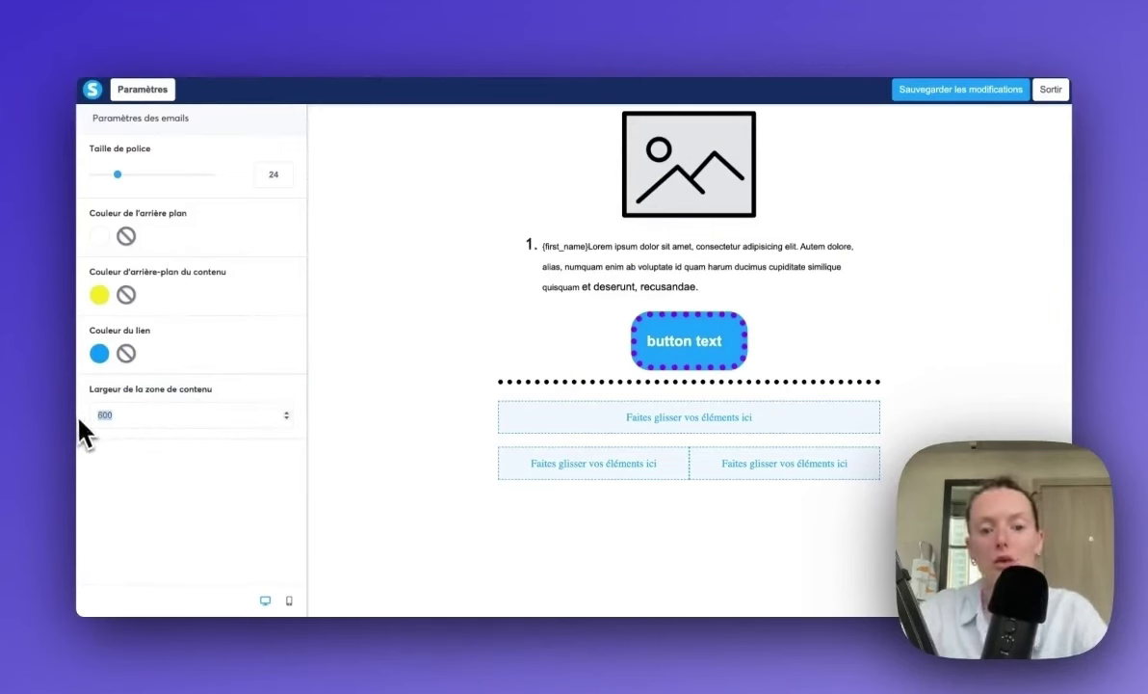
pyautogui.write('800')
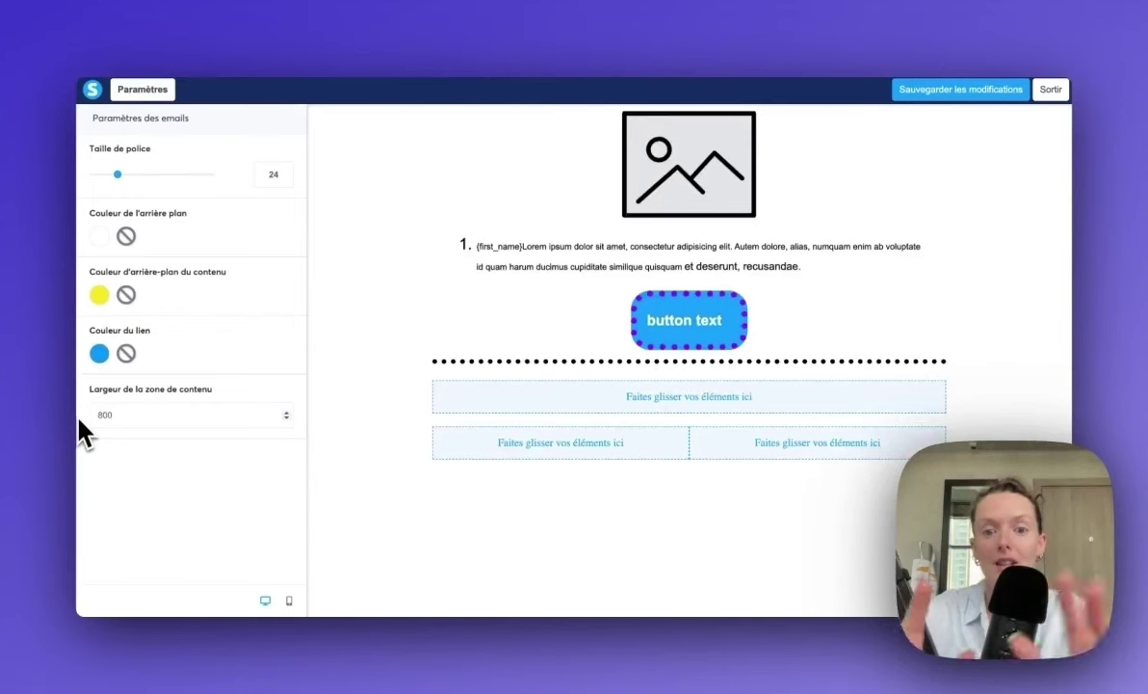
pyautogui.press('BackSpace')
pyautogui.press('BackSpace')
pyautogui.press('BackSpace')
pyautogui.write('1000')
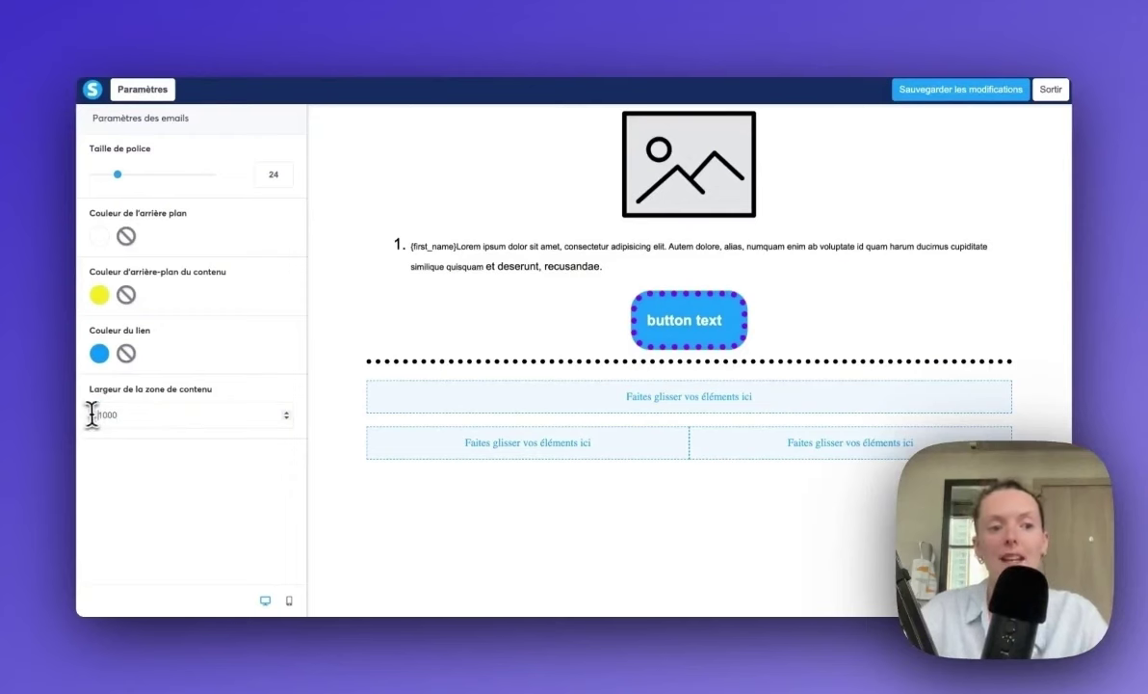
# Step: Try a narrower content area width of 500 for the email
pyautogui.doubleClick(91, 415)
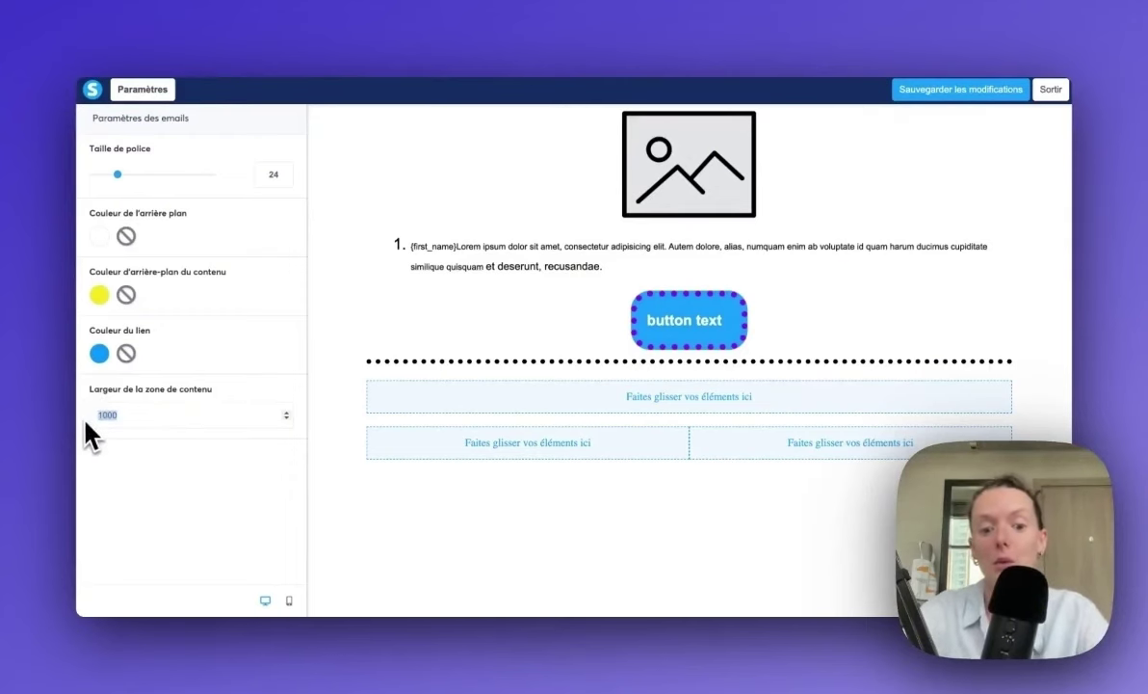
pyautogui.write('500')
pyautogui.click(399, 450)
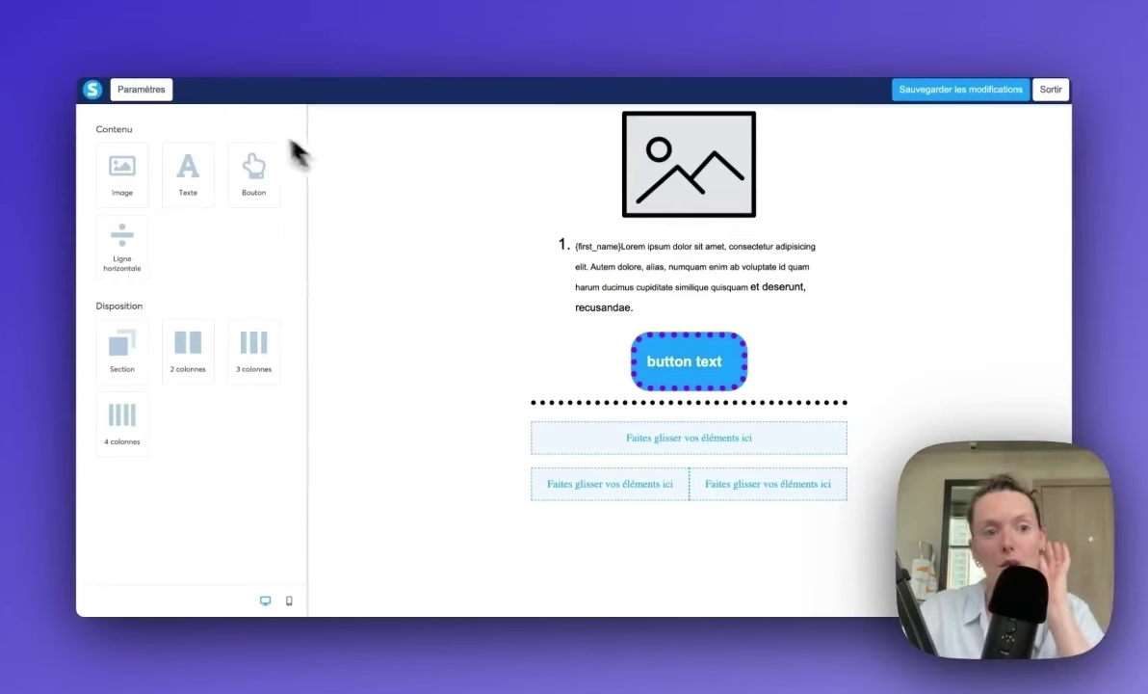
# Step: Set the email's content area width to 800 in the general email settings
pyautogui.click(150, 94)
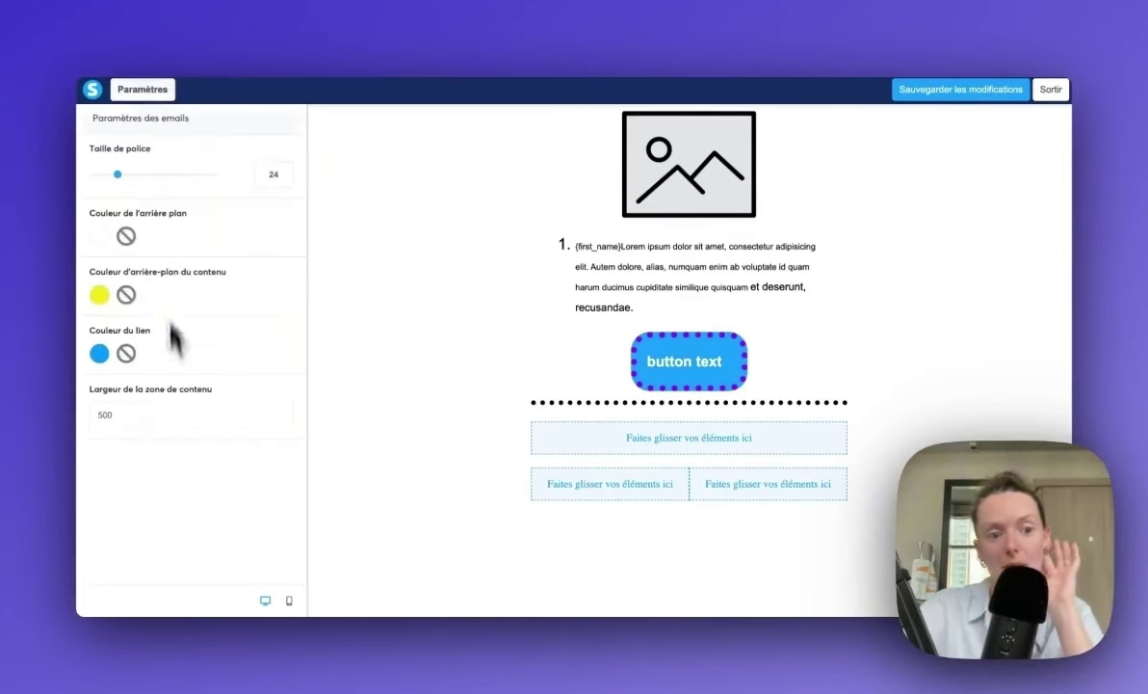
pyautogui.doubleClick(89, 417)
pyautogui.write('800')
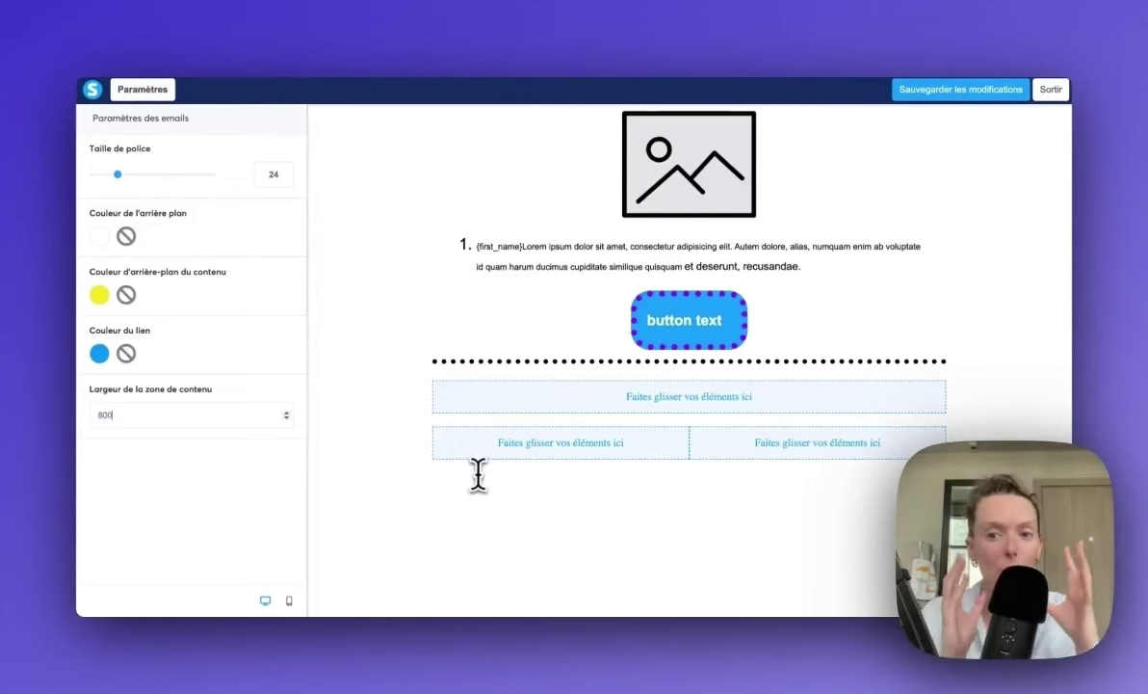
# Step: Save the email design and exit the visual editor to the email's settings page
pyautogui.click(992, 91)
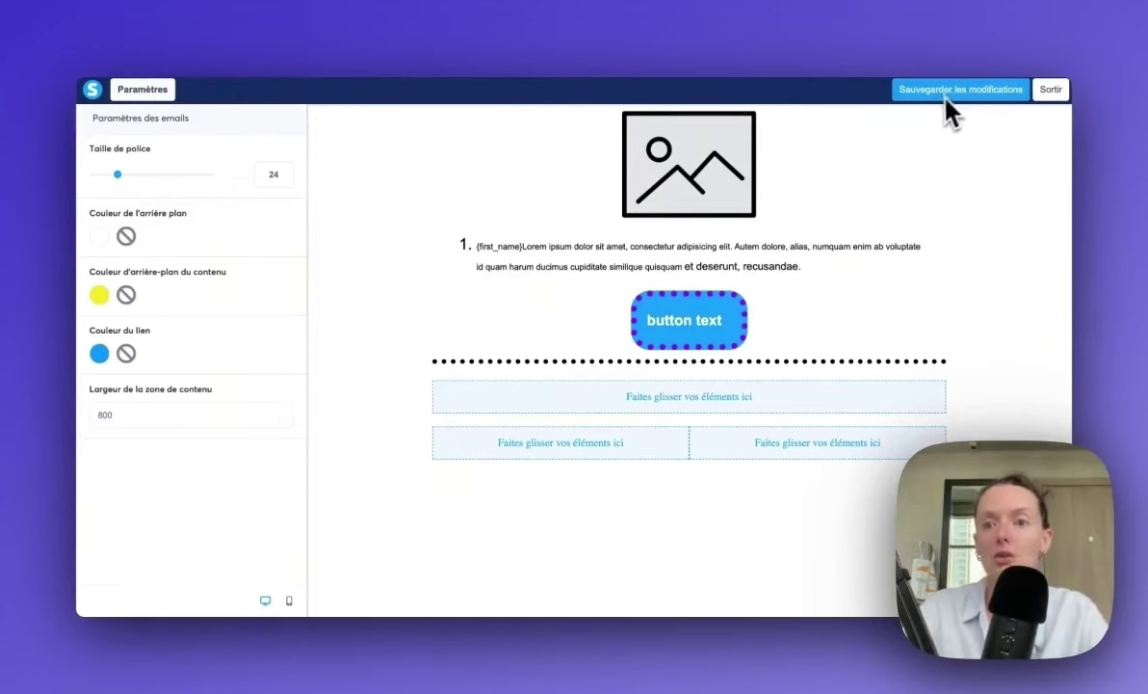
pyautogui.click(1052, 96)
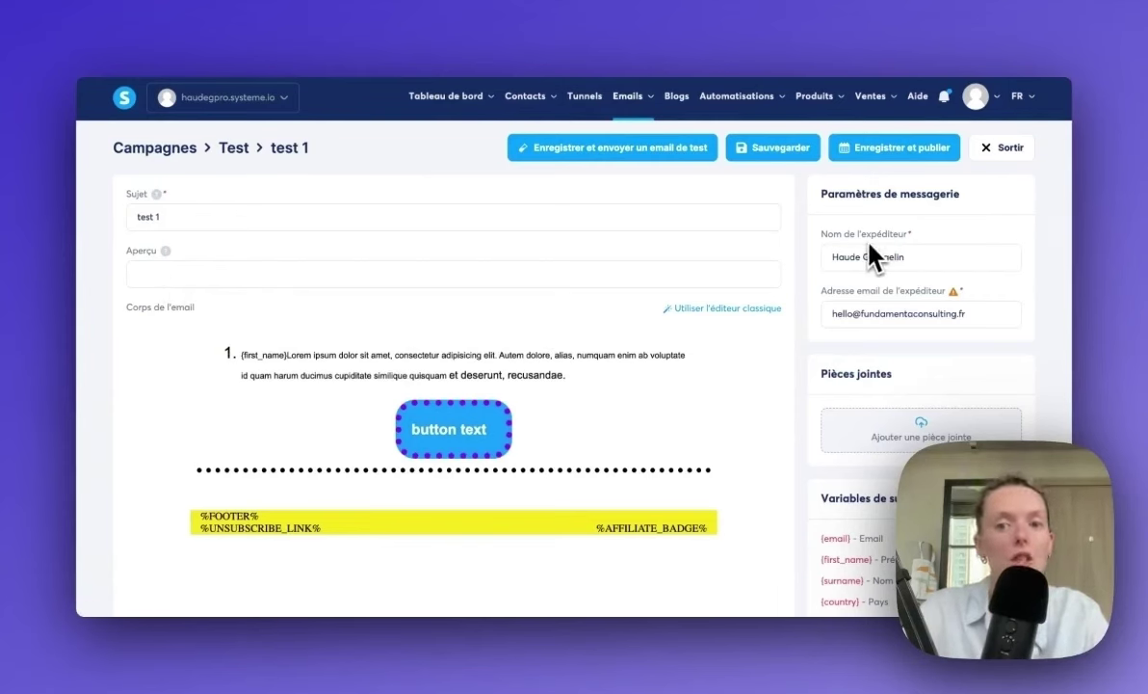
pyautogui.scroll(-1, 870, 255)
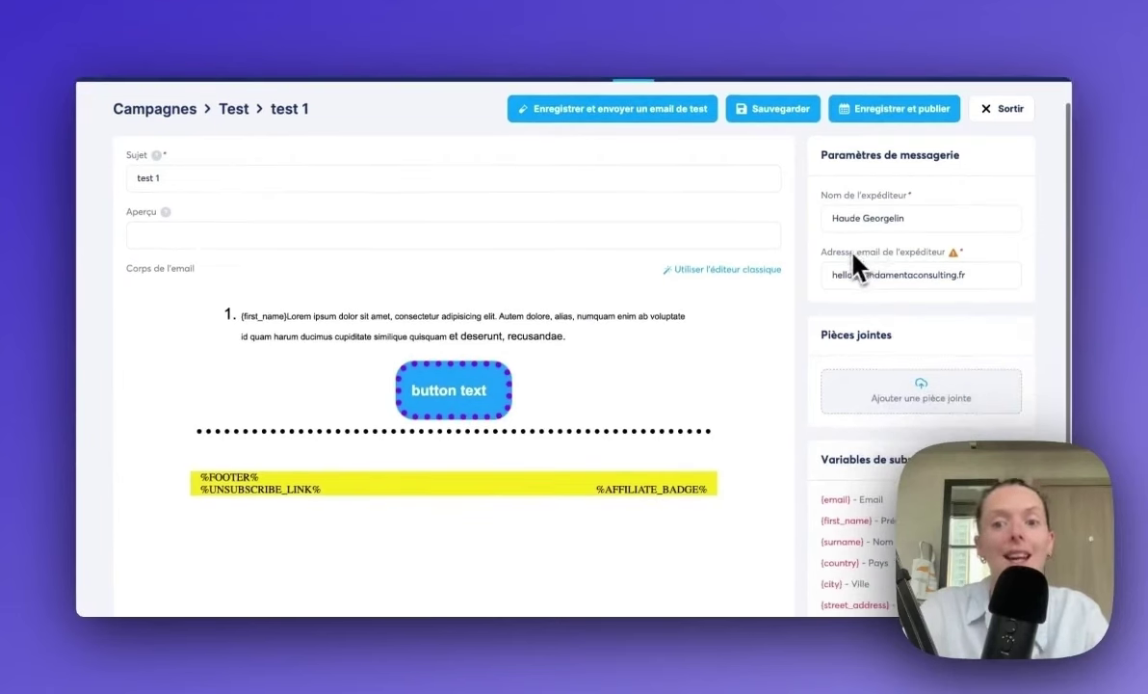
# Step: Start publishing the email "test 1" and set the delay between it and the previous email to 3 days
pyautogui.scroll(-2, 907, 279)
pyautogui.scroll(-1, 904, 268)
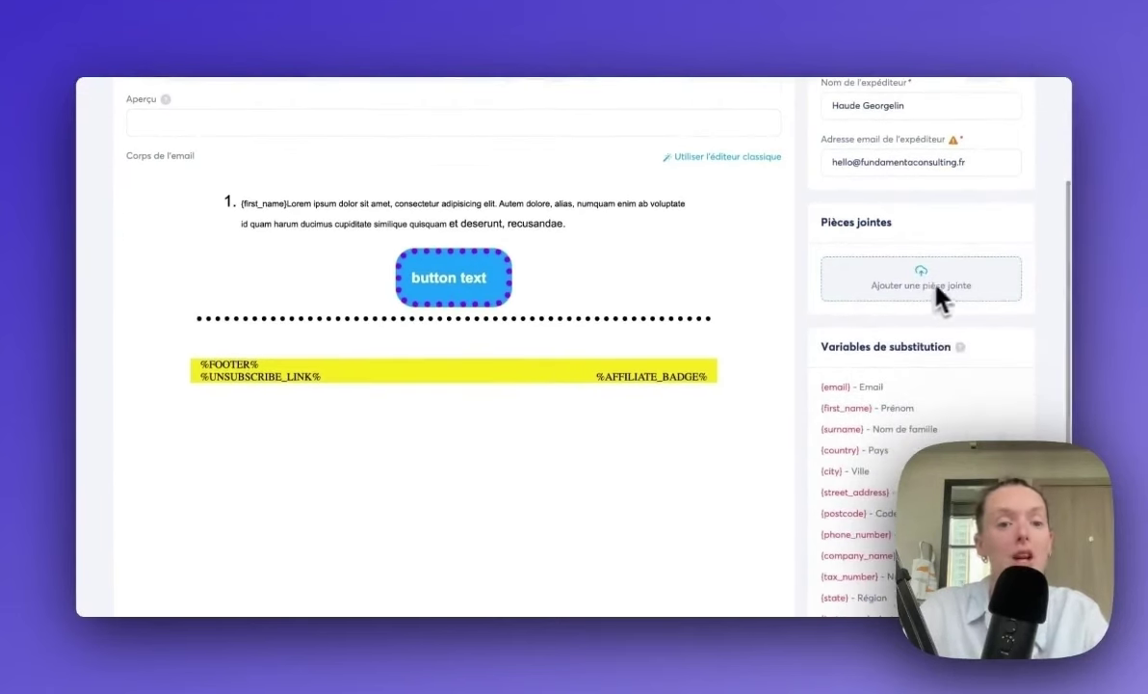
pyautogui.scroll(-3, 911, 287)
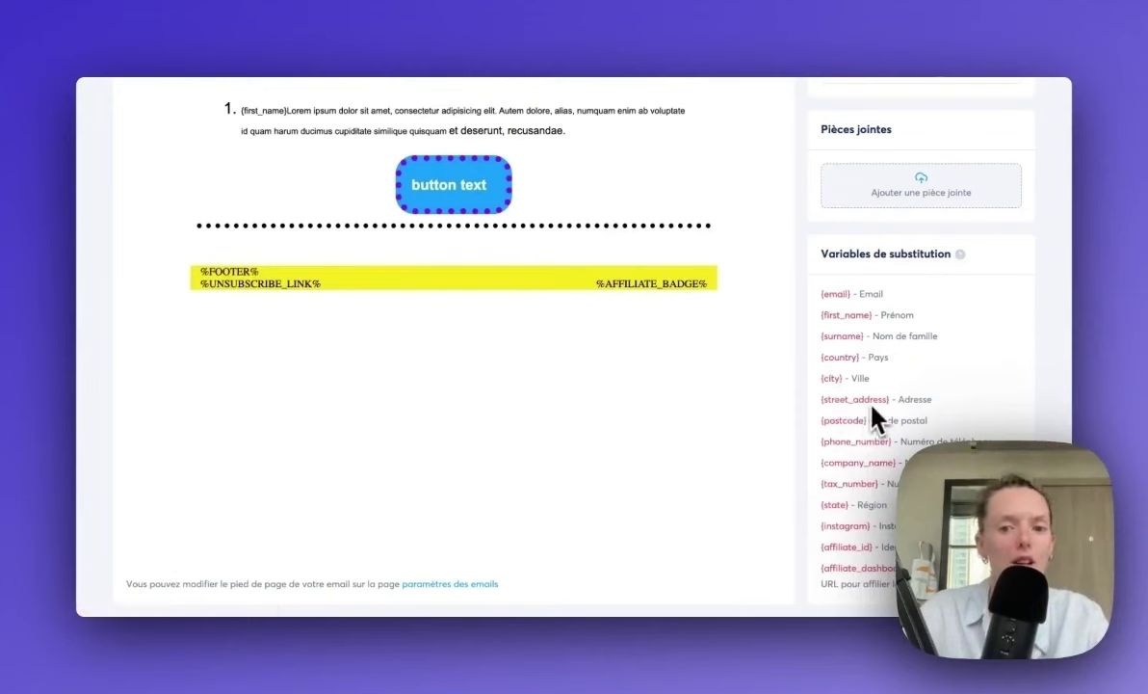
pyautogui.scroll(3, 805, 452)
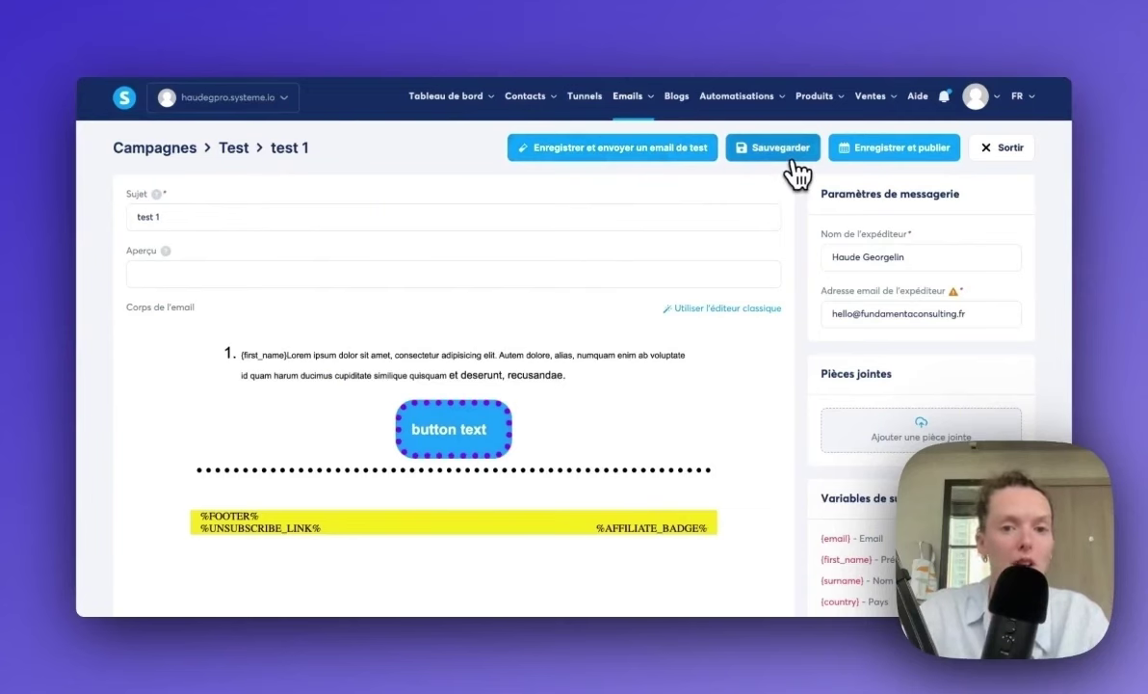
pyautogui.click(911, 169)
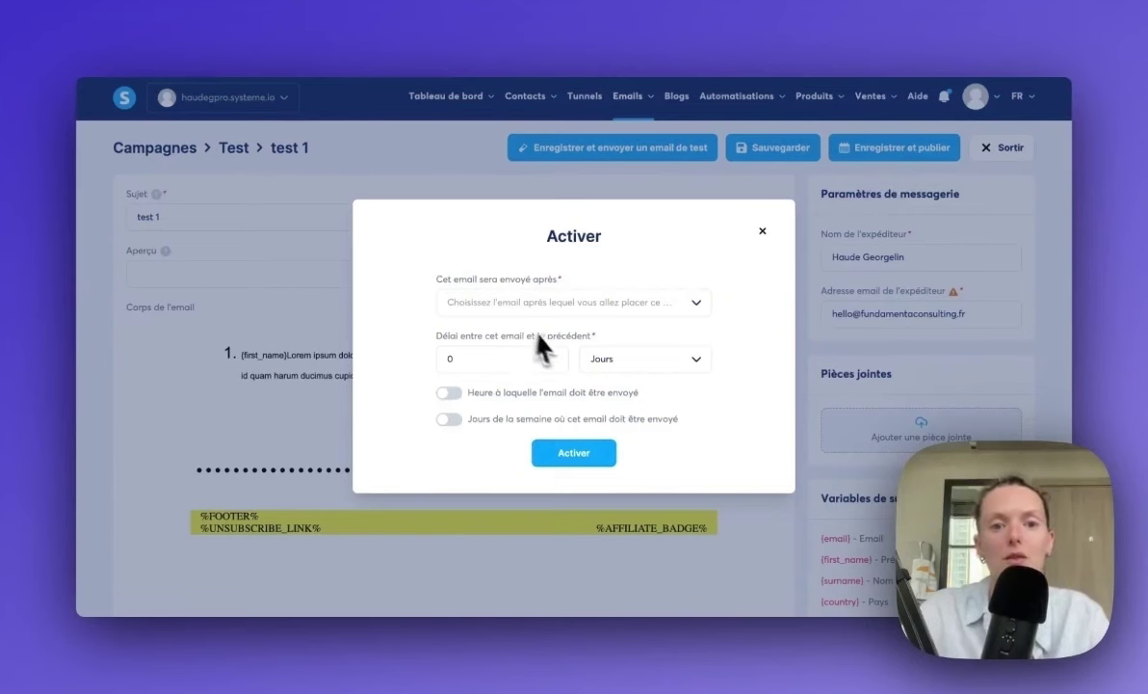
pyautogui.click(617, 301)
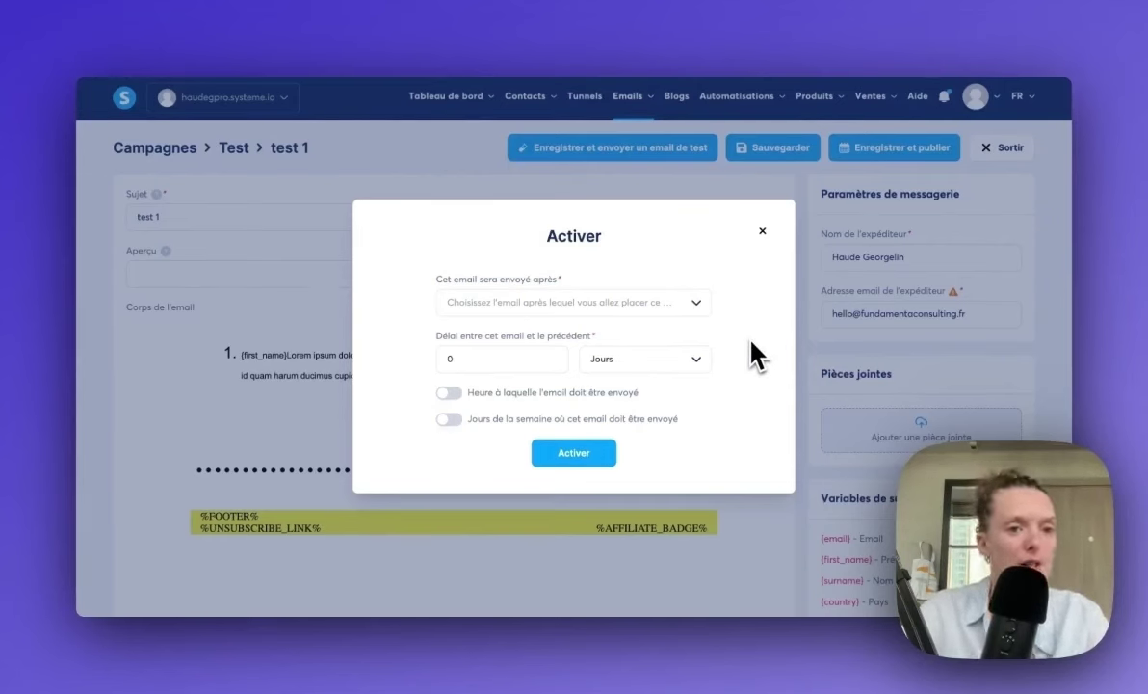
pyautogui.doubleClick(472, 359)
pyautogui.click(385, 383)
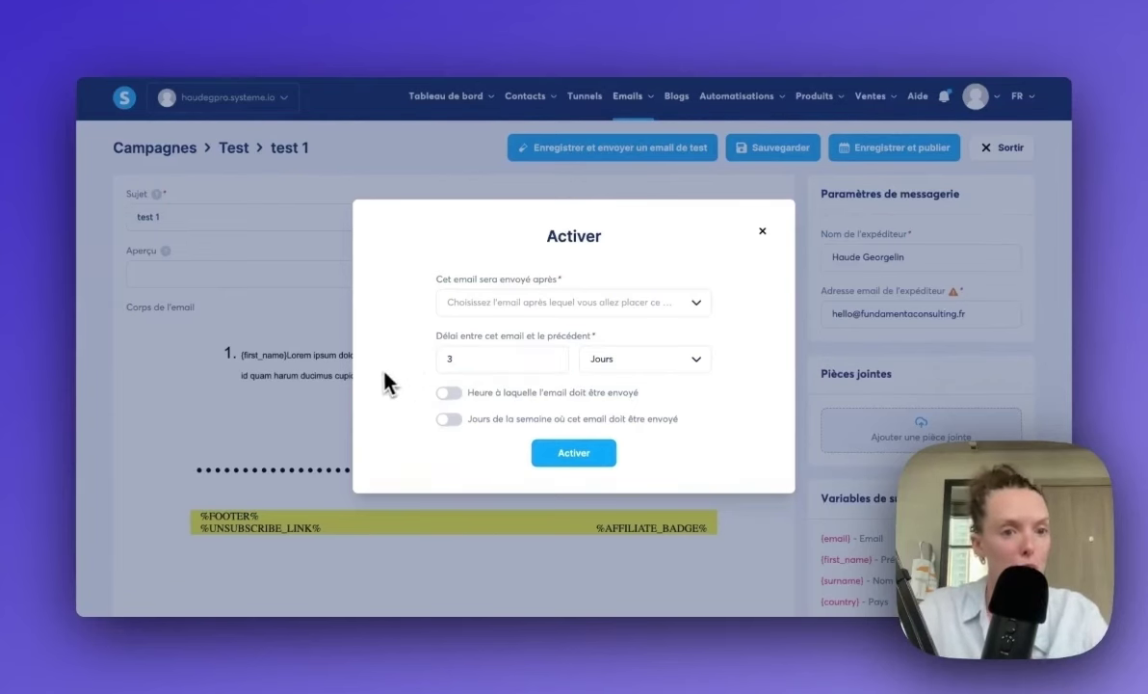
# Step: Enable a specific sending time for the email and set it to 08:00
pyautogui.click(448, 394)
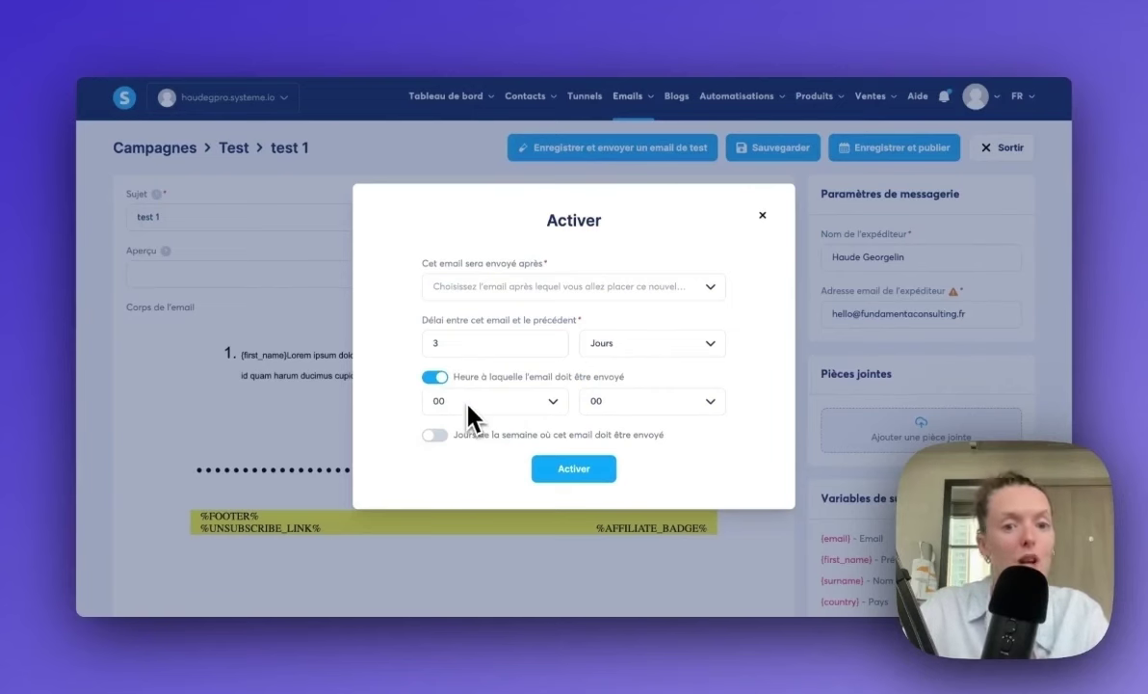
pyautogui.click(469, 416)
pyautogui.scroll(-3, 482, 518)
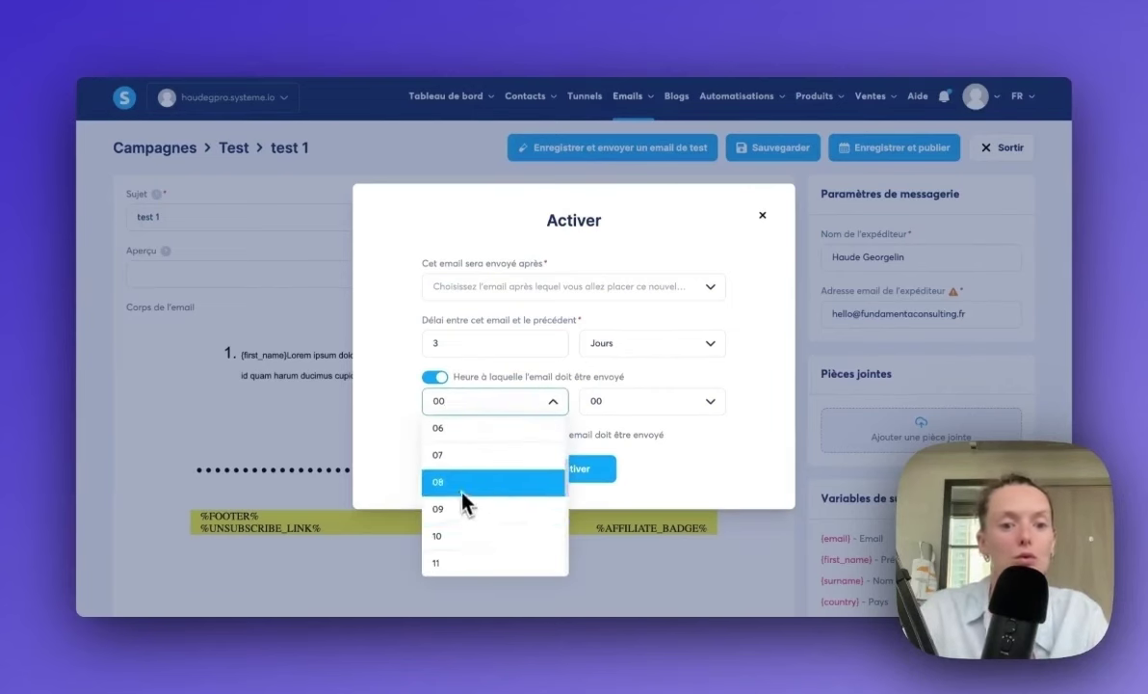
pyautogui.click(462, 491)
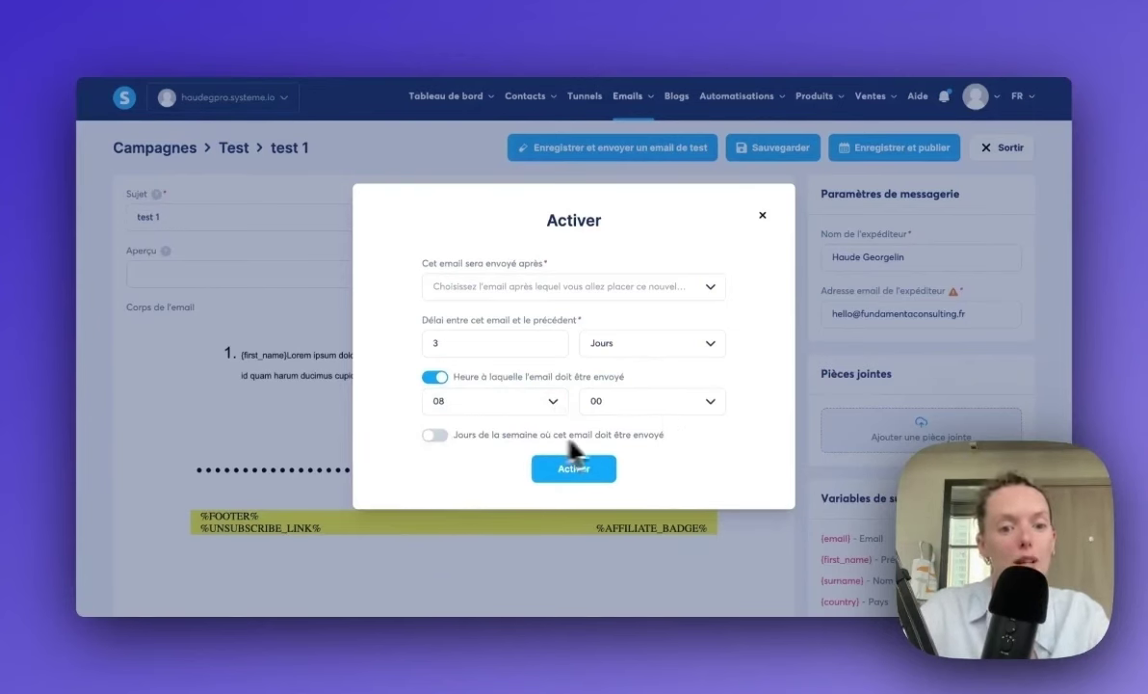
# Step: Restrict the email's sending days to every weekday except Mardi and activate the email
pyautogui.click(433, 434)
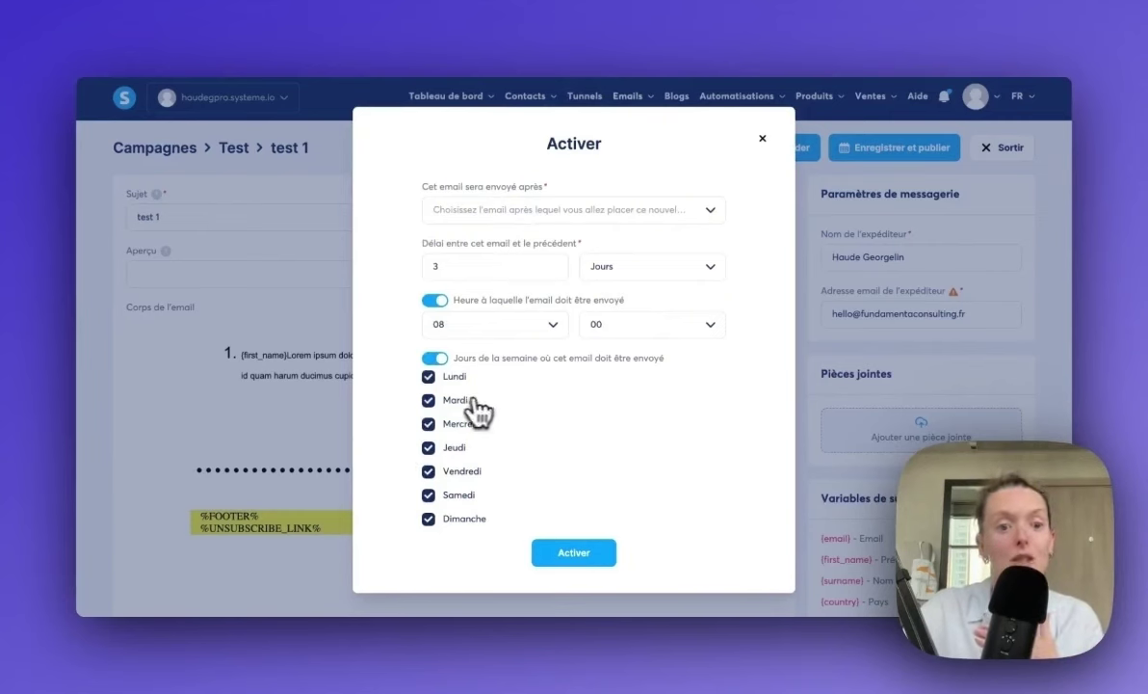
pyautogui.click(428, 400)
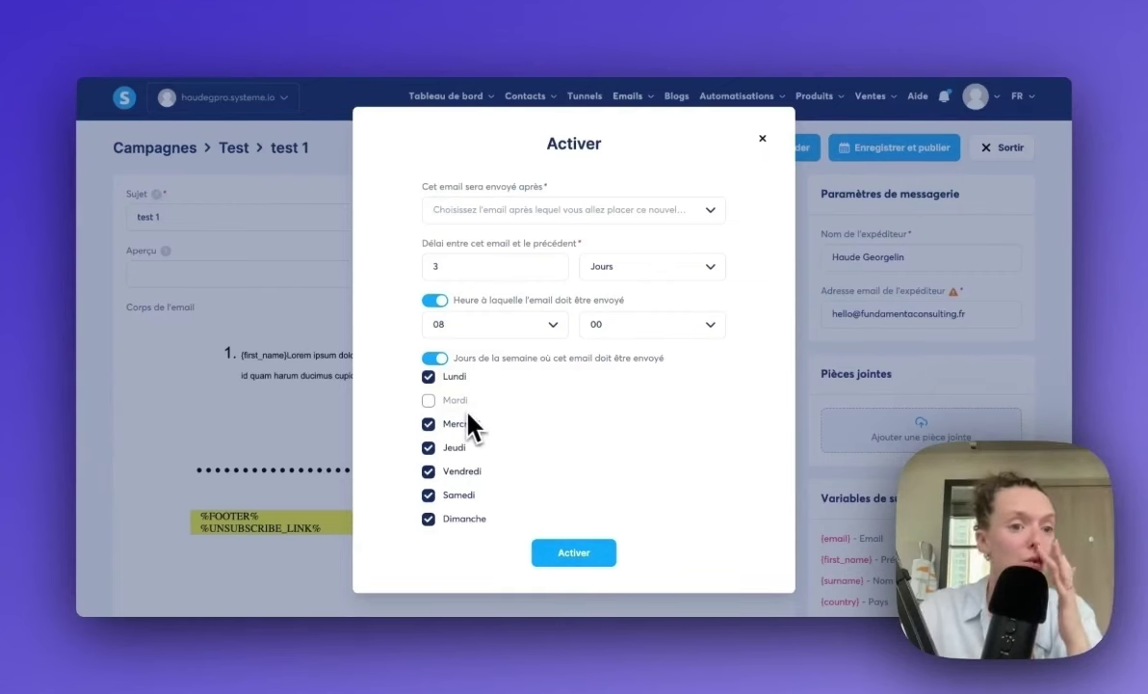
pyautogui.click(576, 557)
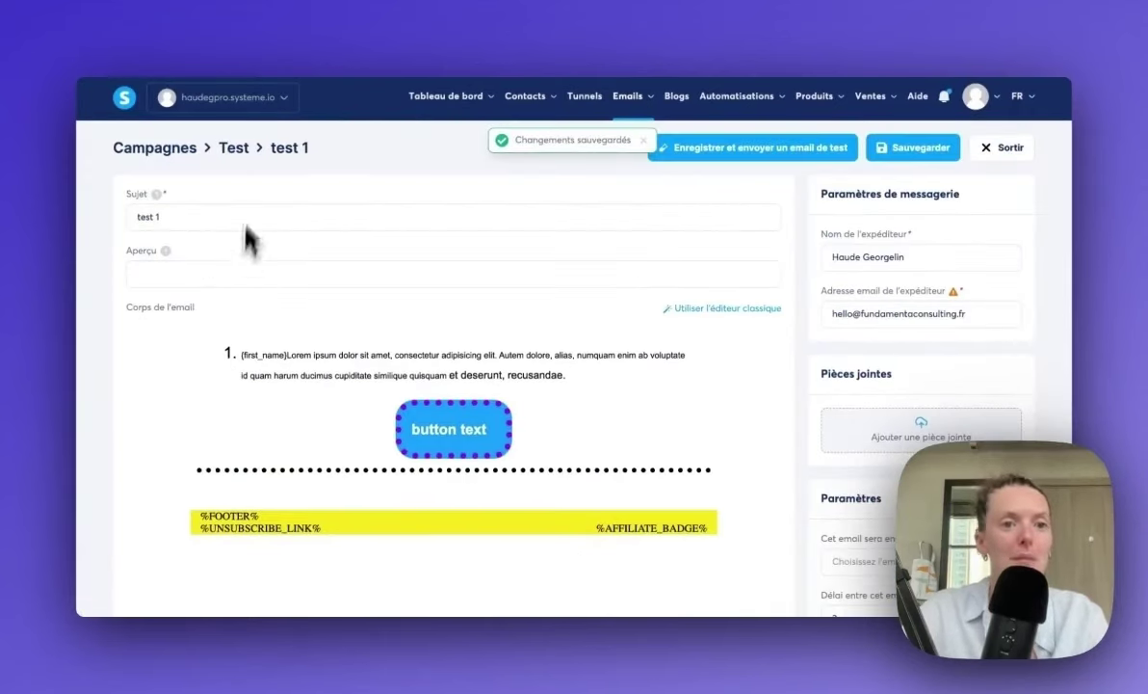
# Step: Return to the "Test" campaign and duplicate its email "test 1"
pyautogui.click(236, 154)
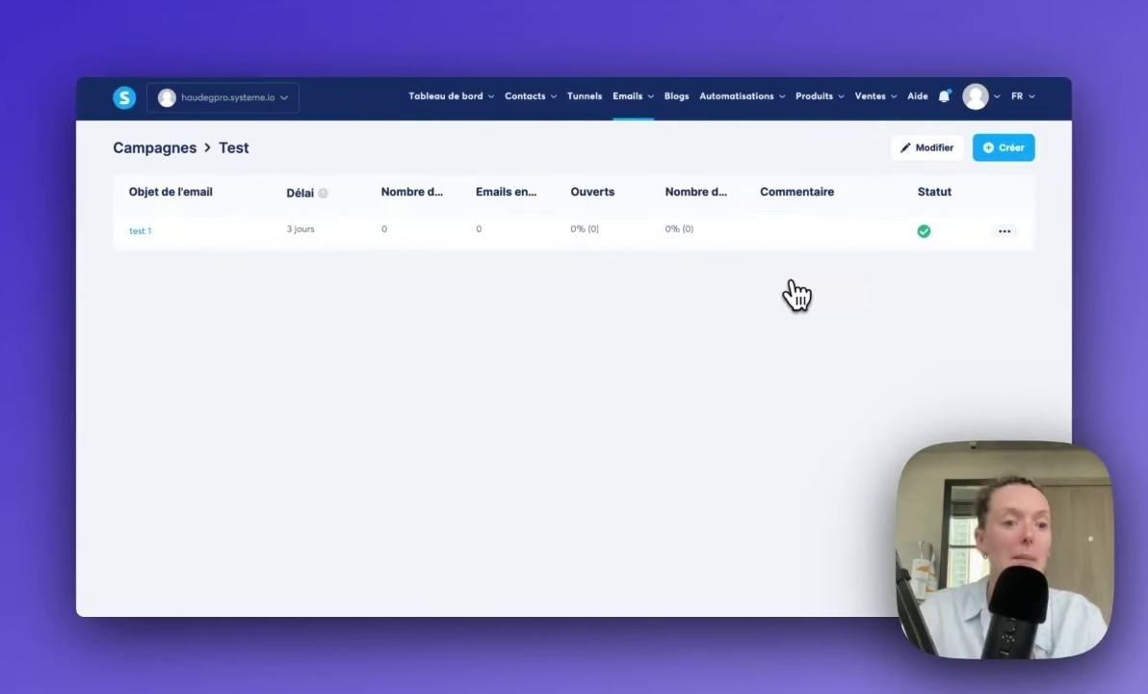
pyautogui.click(1003, 233)
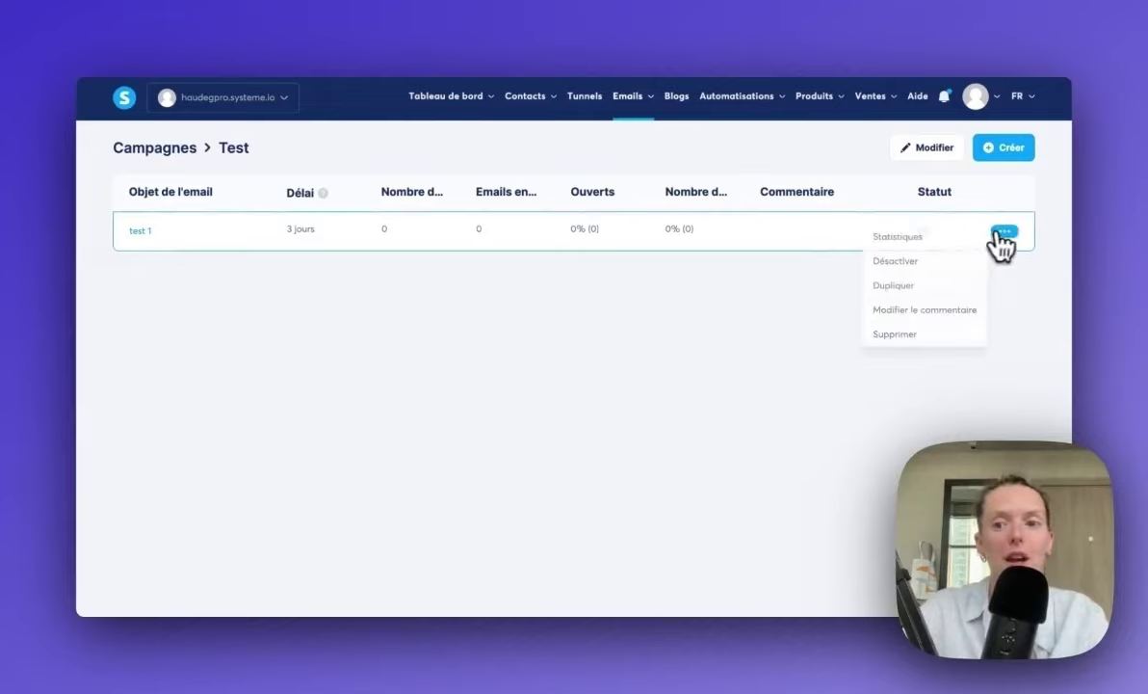
pyautogui.click(896, 287)
pyautogui.click(473, 395)
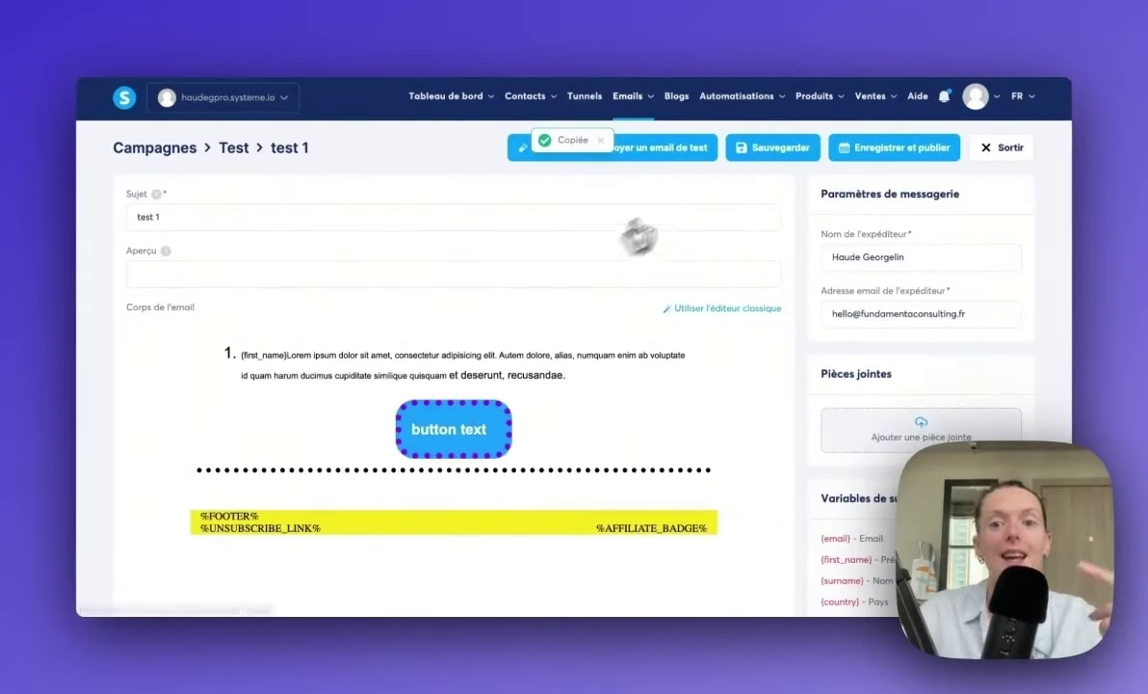
# Step: Start publishing the duplicated email, place it after "test 1" and edit its delay in days
pyautogui.click(898, 154)
pyautogui.click(643, 316)
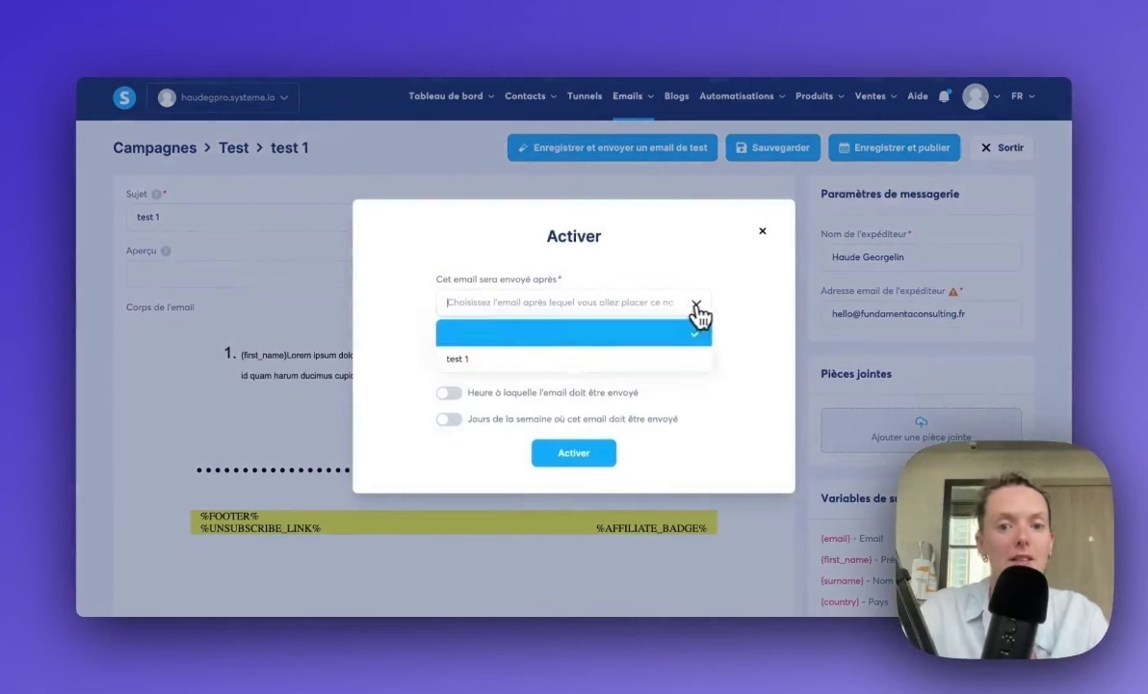
pyautogui.click(545, 360)
pyautogui.doubleClick(474, 358)
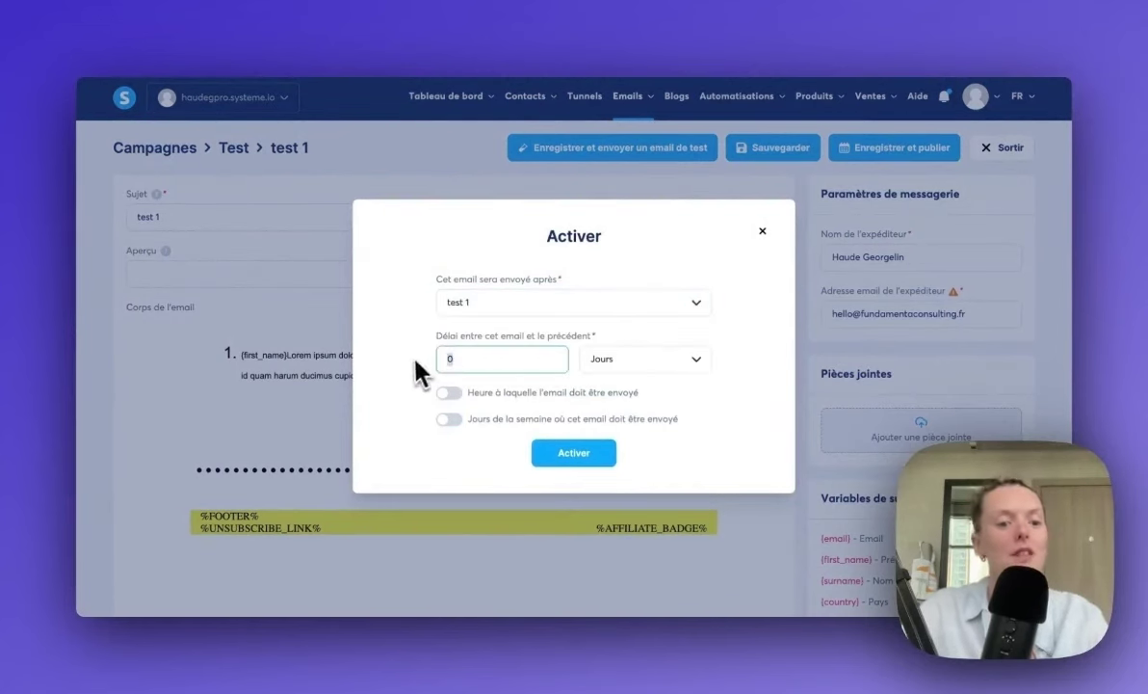
pyautogui.click(385, 366)
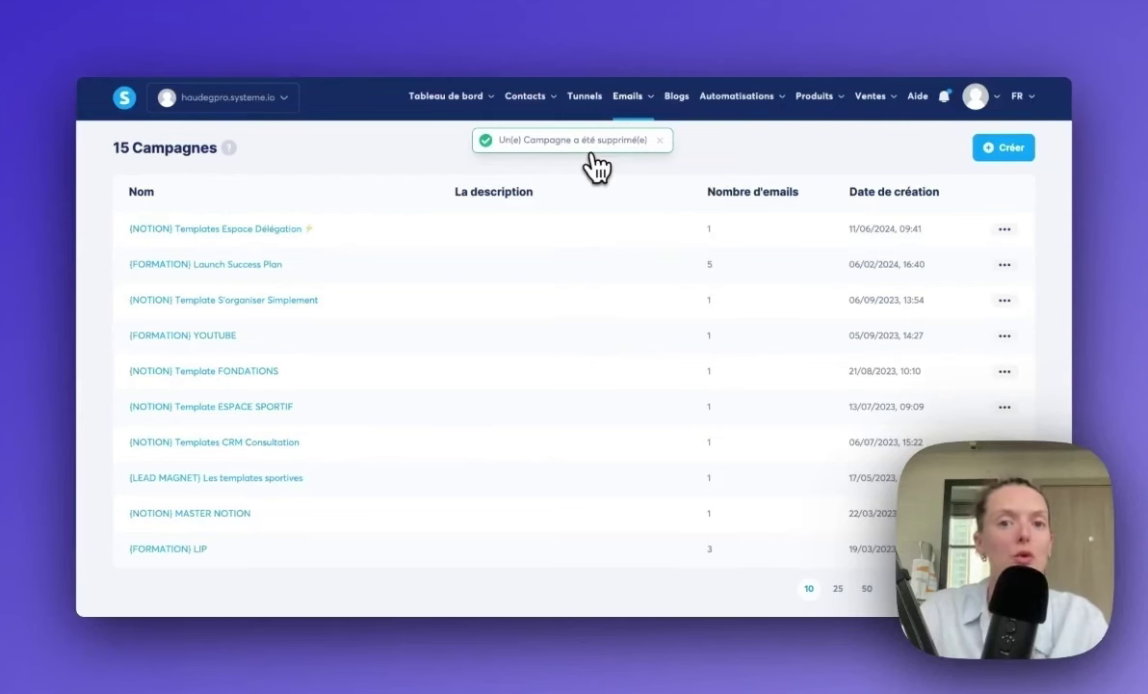
# Step: Open the list of newsletters and examine the sent and scheduled ones and the actions offered for "Je prends des vraies vacances"
pyautogui.moveTo(649, 106)
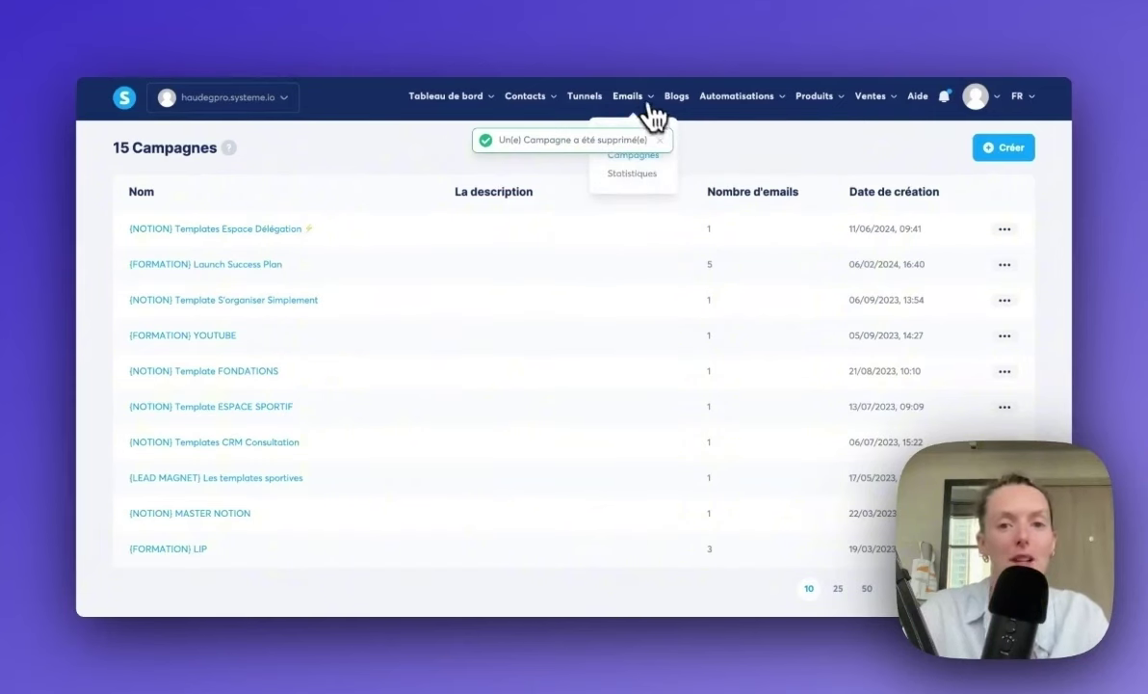
pyautogui.click(628, 138)
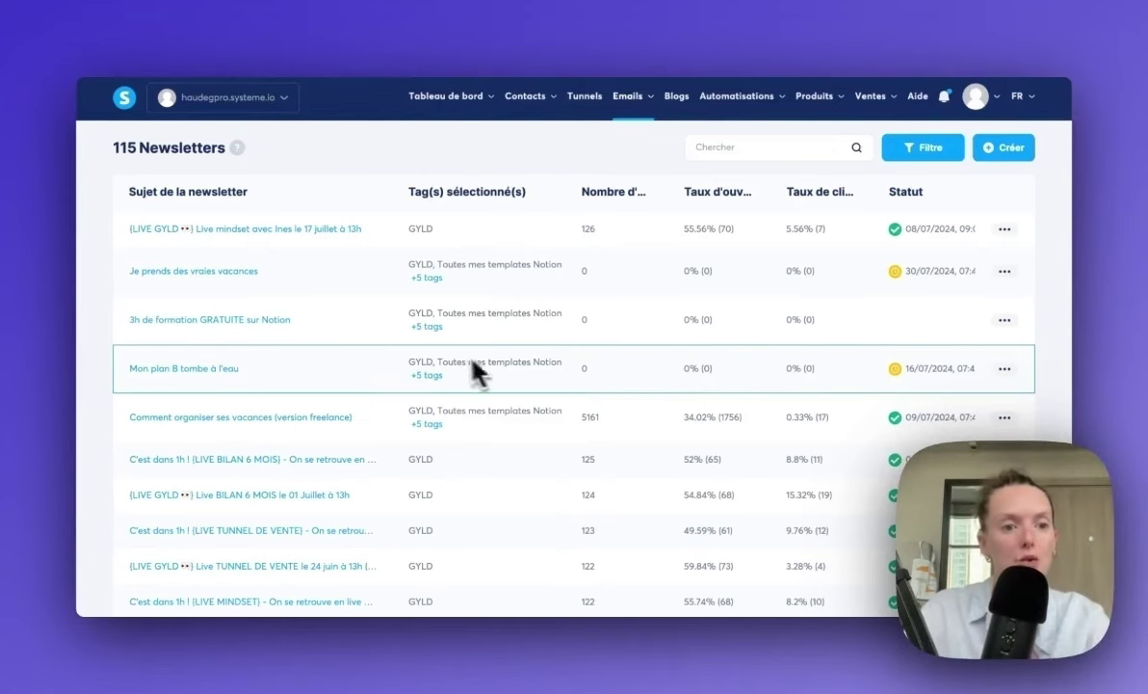
pyautogui.scroll(-1, 328, 272)
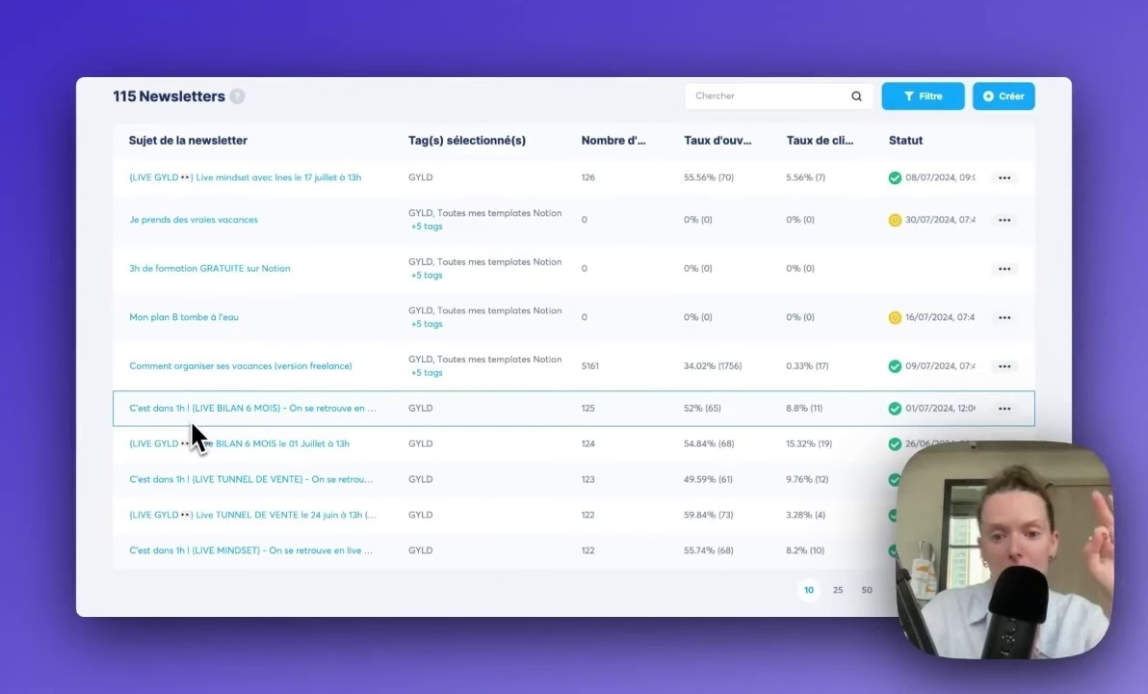
pyautogui.scroll(2, 192, 425)
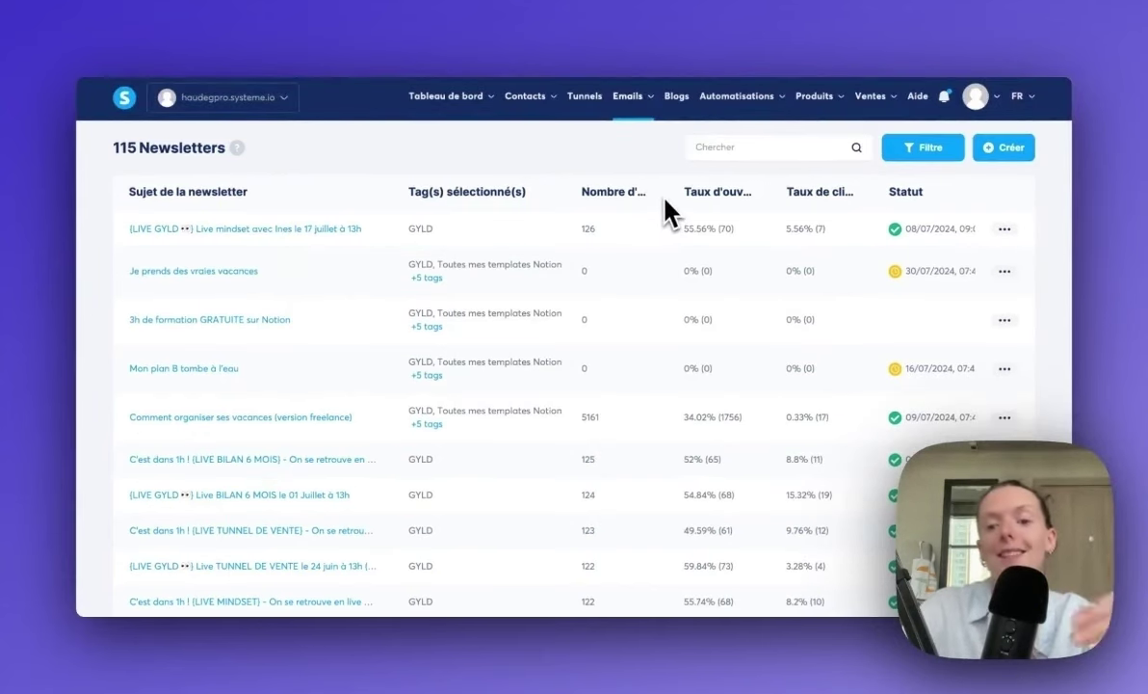
pyautogui.click(1002, 273)
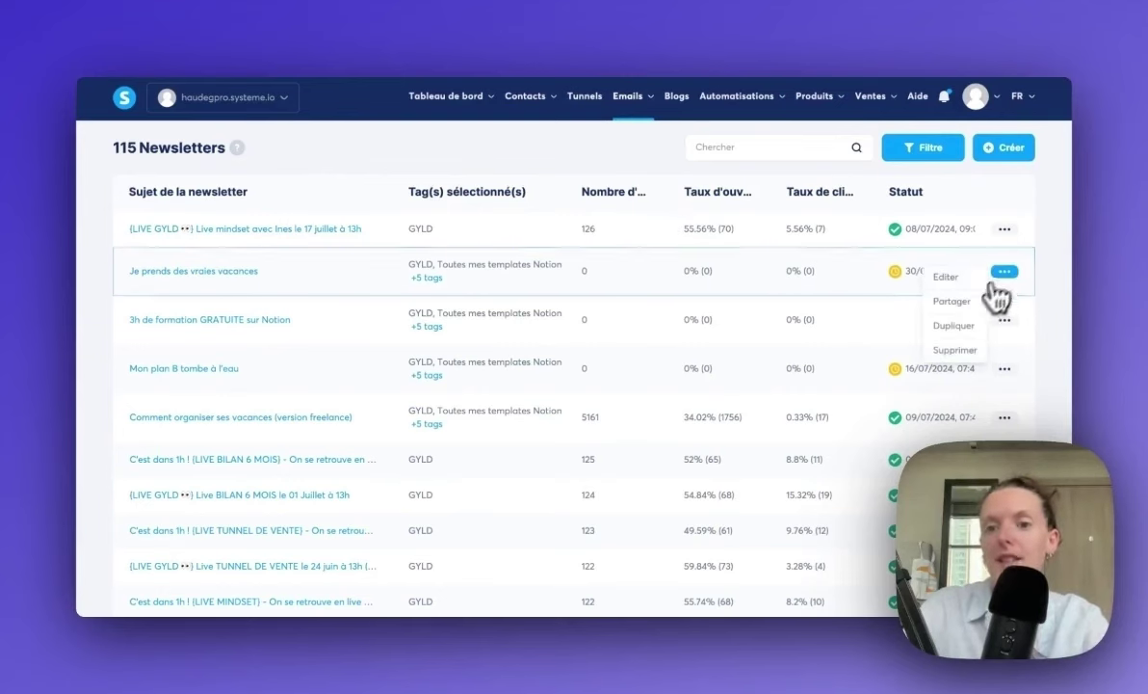
pyautogui.click(590, 167)
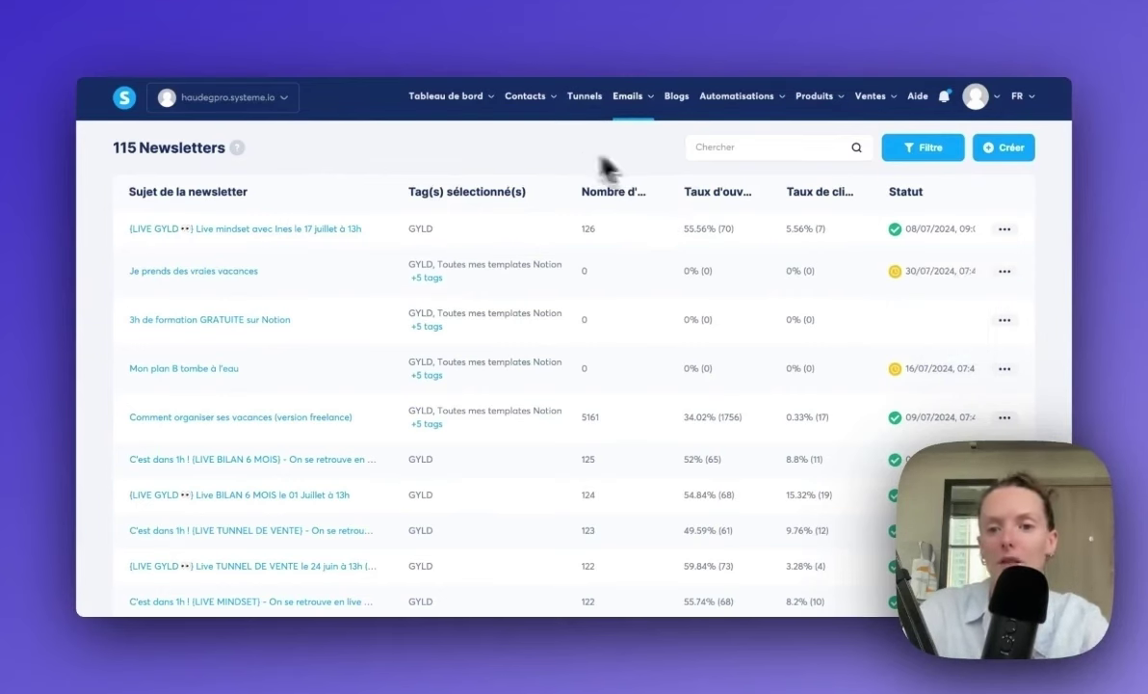
# Step: Create a newsletter with the subject "test" using the visual editor and the product funnel template, and open it
pyautogui.click(1007, 154)
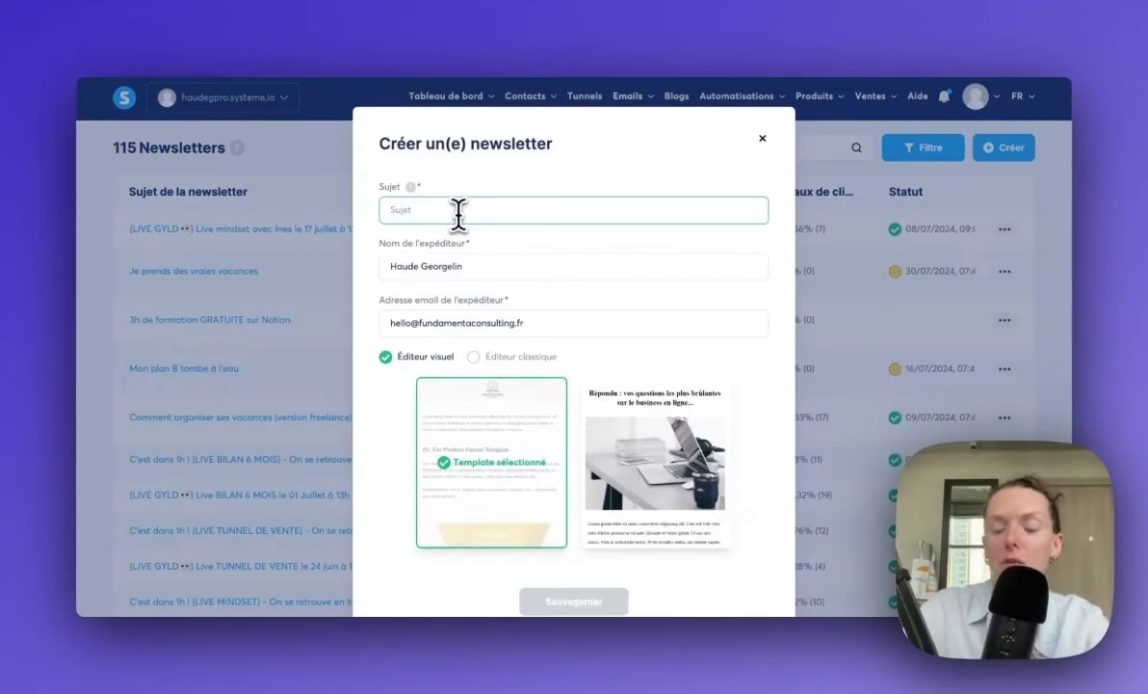
pyautogui.write('test')
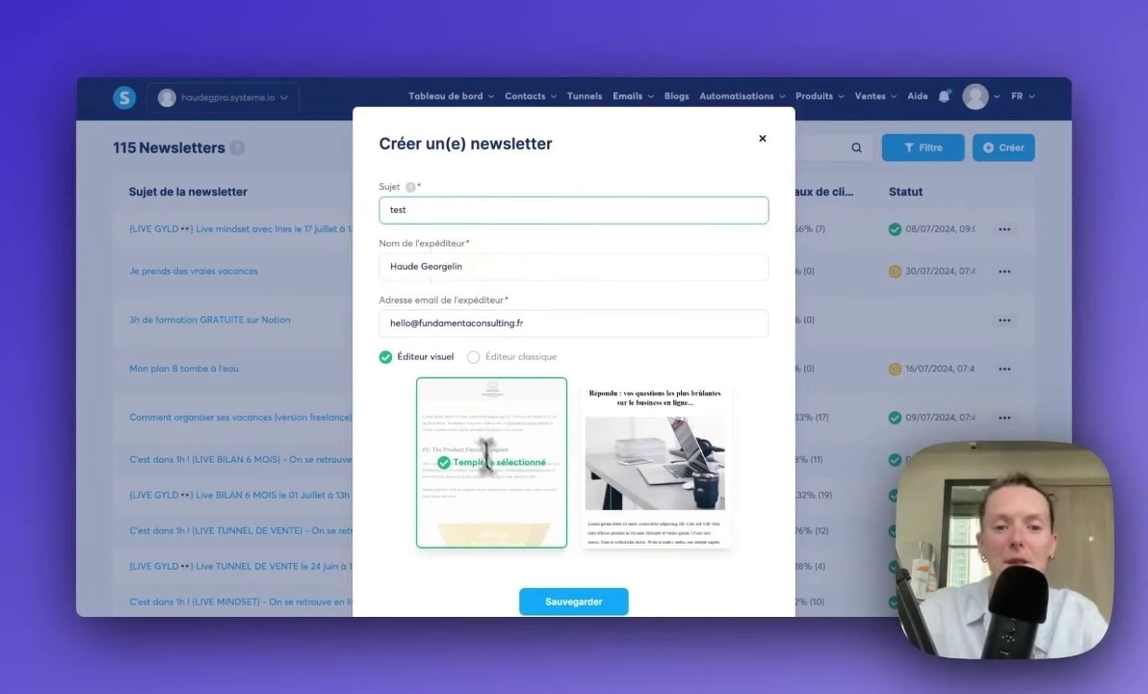
pyautogui.click(576, 599)
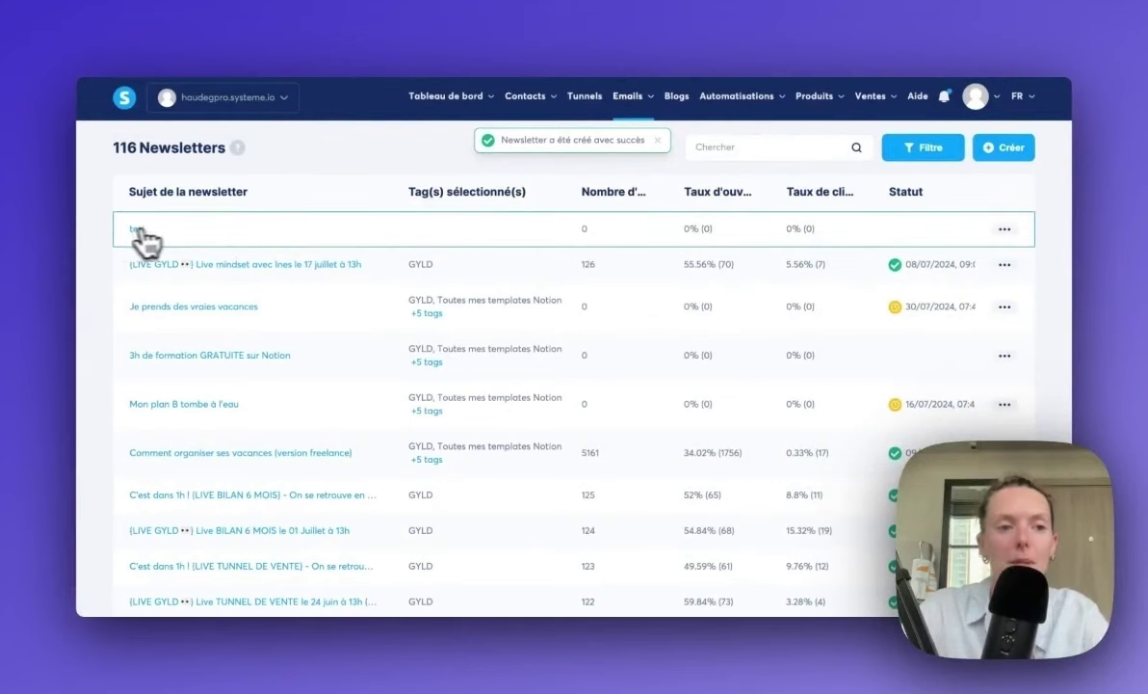
pyautogui.click(137, 231)
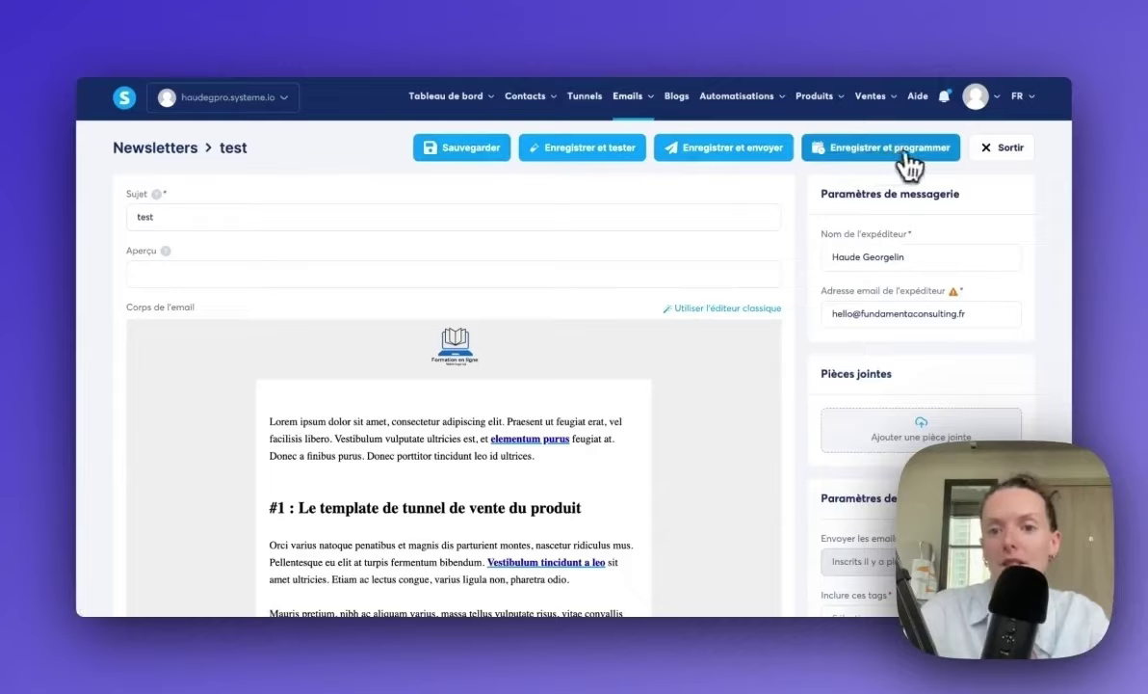
# Step: Examine the newsletter's body, attachments, contact and tag settings, and substitution variables
pyautogui.scroll(-5, 911, 293)
pyautogui.scroll(4, 910, 294)
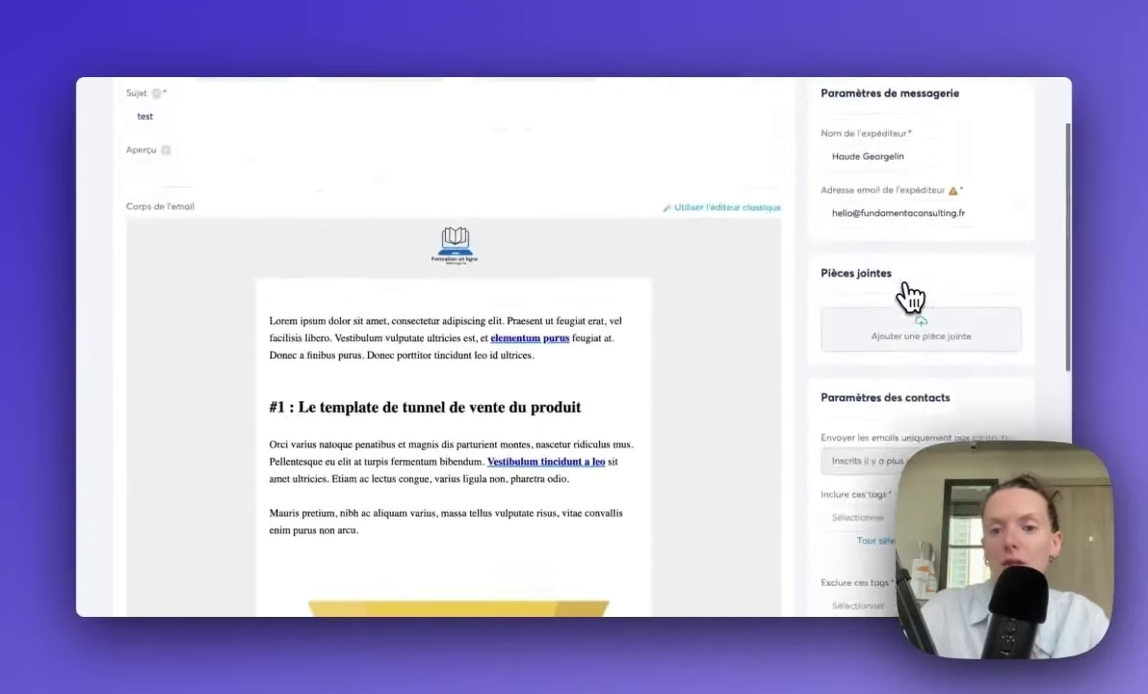
pyautogui.scroll(-6, 910, 293)
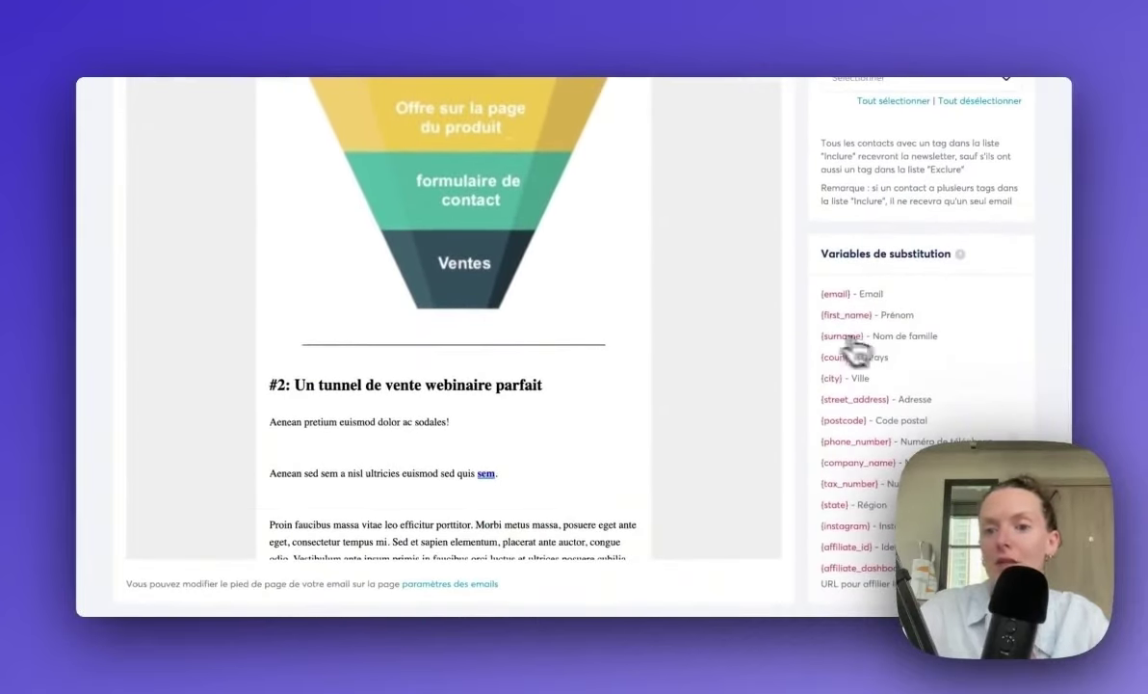
pyautogui.scroll(8, 923, 346)
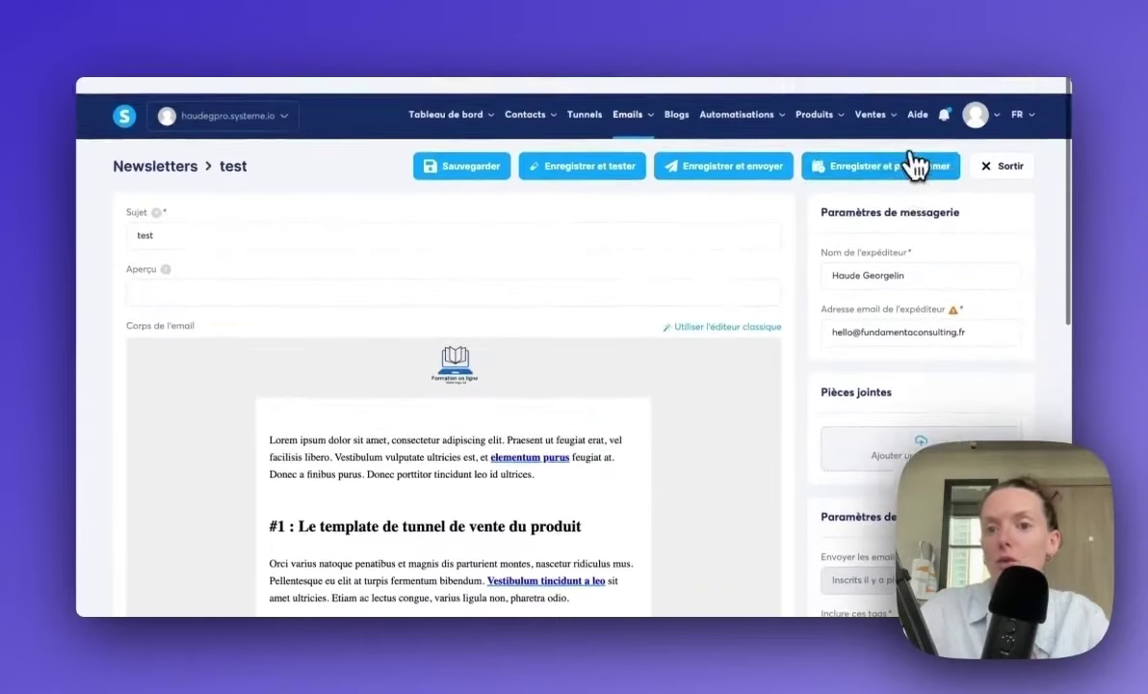
pyautogui.scroll(-2, 889, 248)
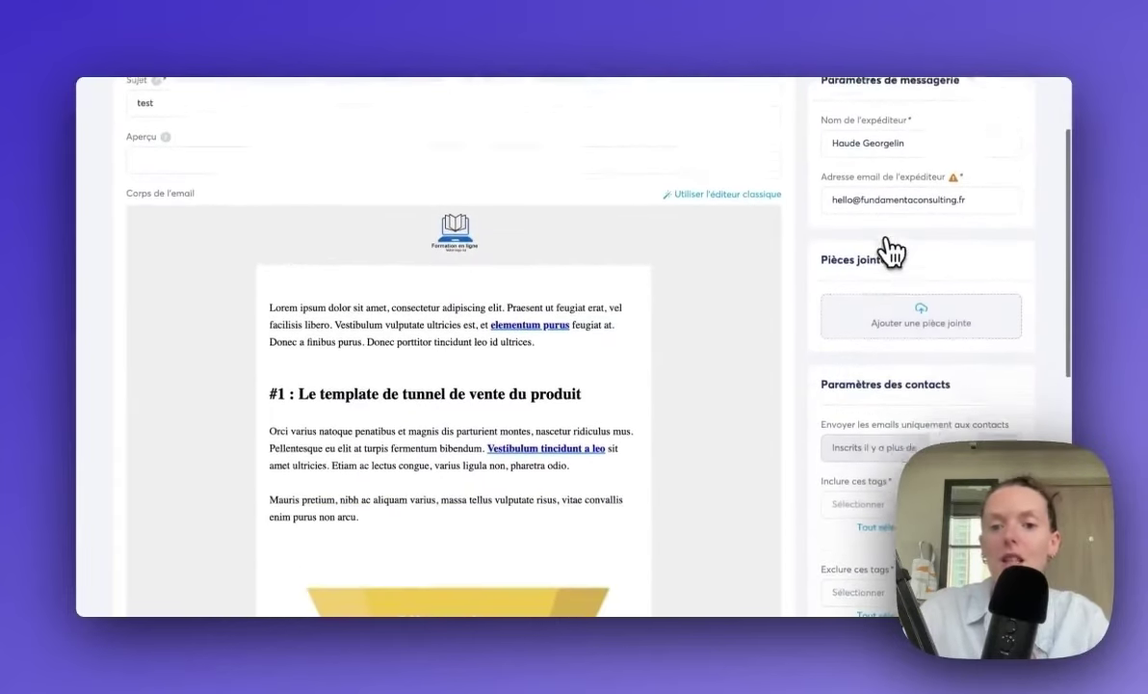
pyautogui.scroll(-3, 872, 280)
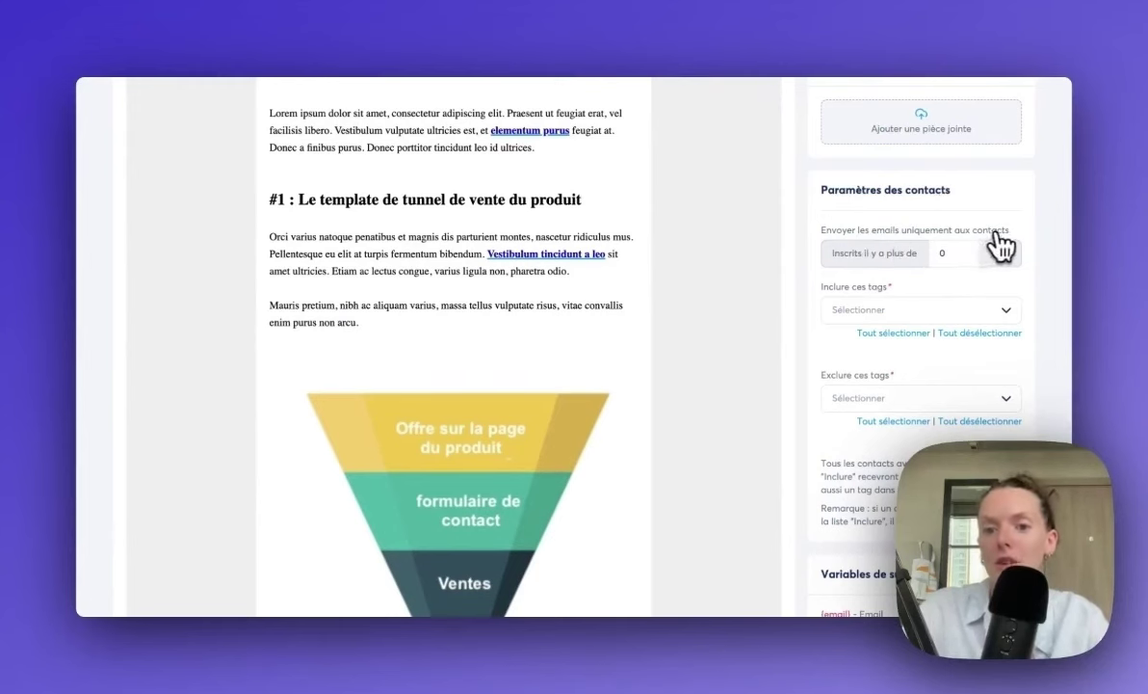
pyautogui.scroll(-1, 953, 265)
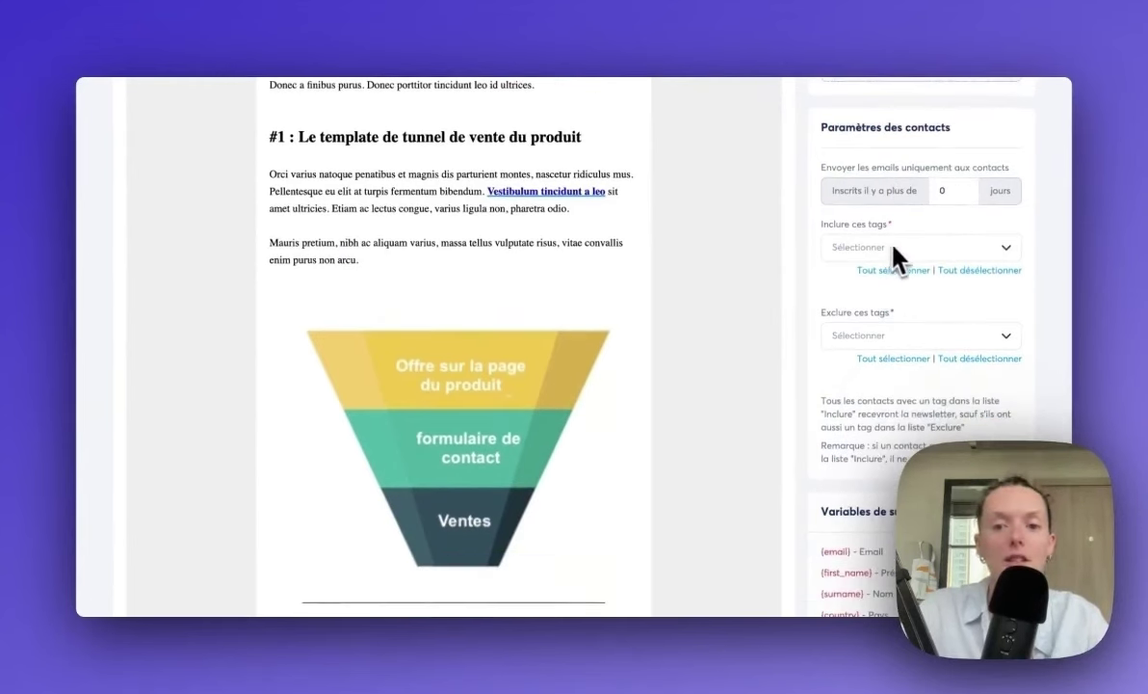
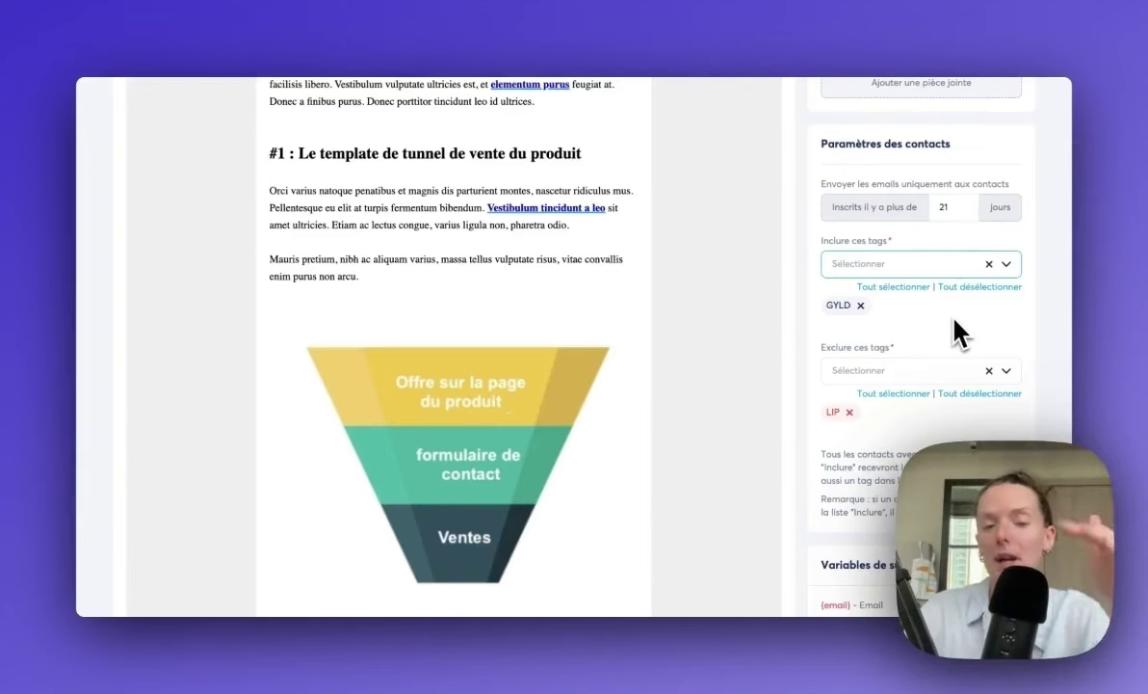
# Step: Save the newsletter "test" and start scheduling it
pyautogui.scroll(5, 954, 333)
pyautogui.moveTo(817, 100)
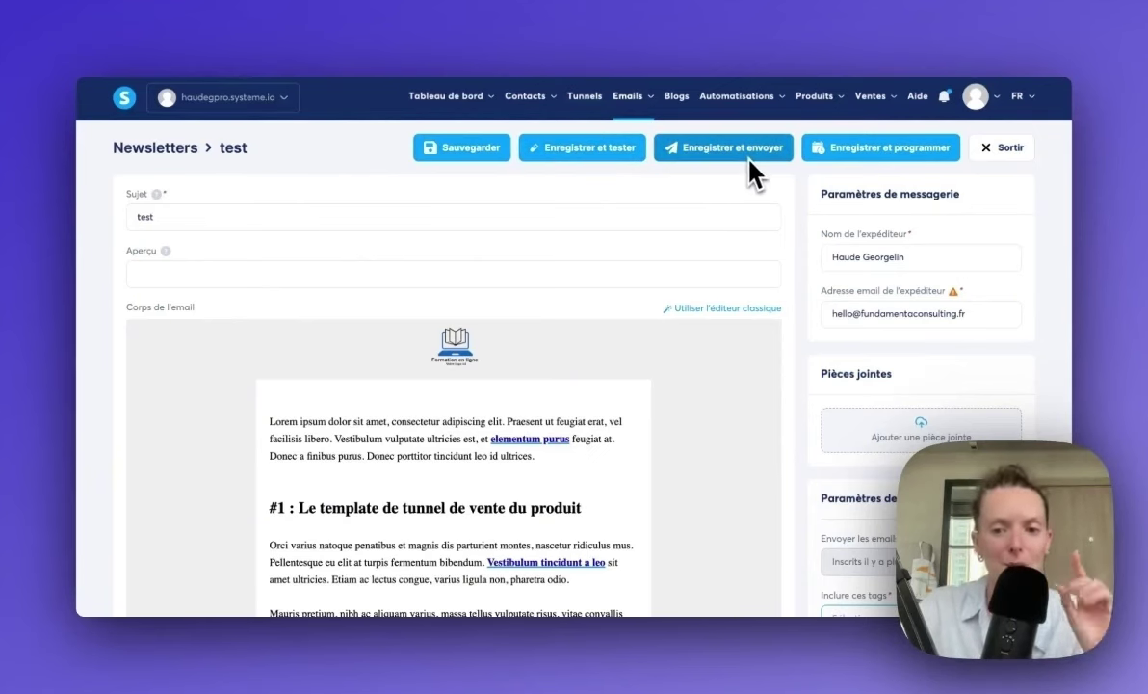
pyautogui.click(892, 164)
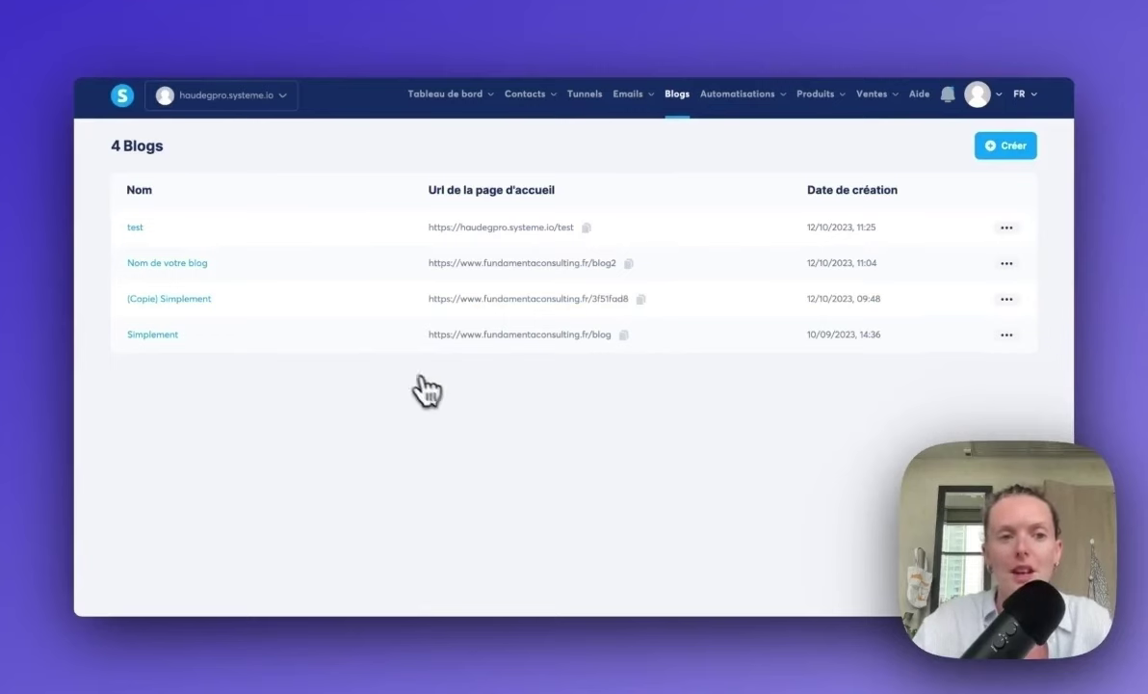
pyautogui.click(1012, 154)
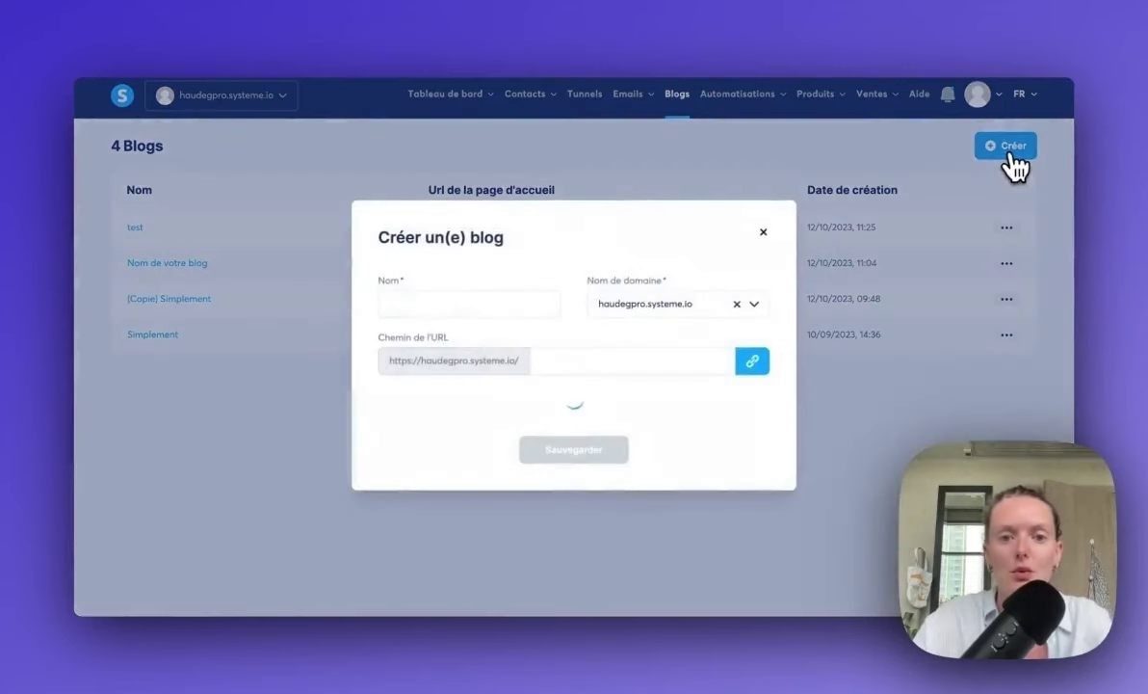
pyautogui.click(441, 214)
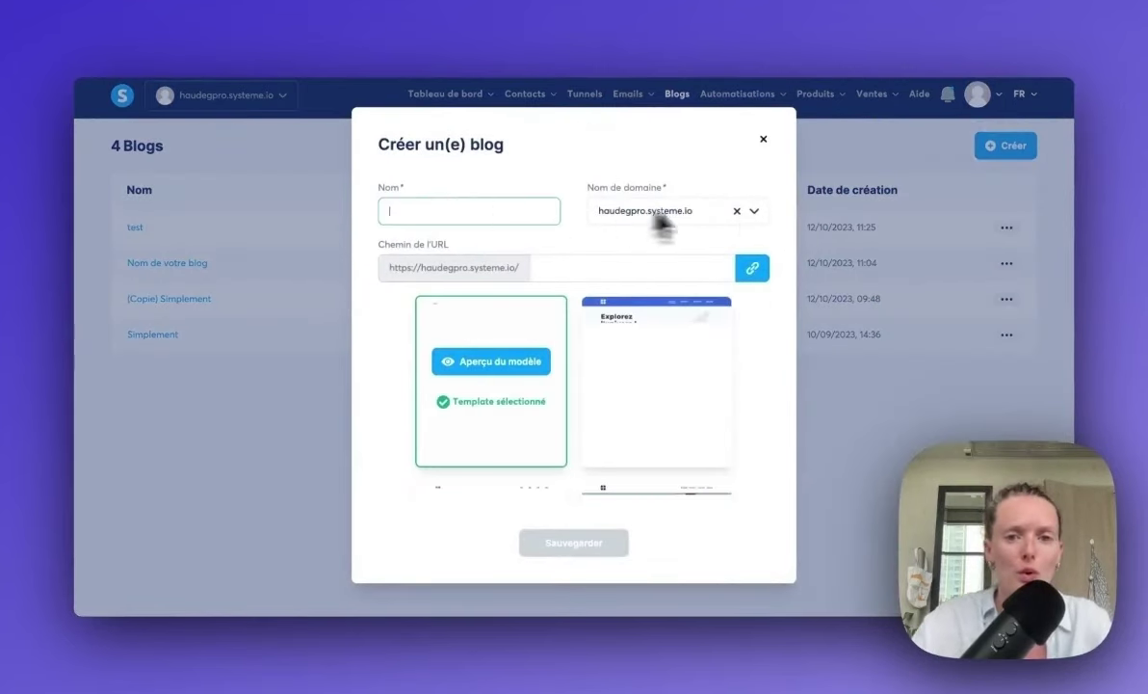
pyautogui.click(737, 210)
pyautogui.click(751, 214)
pyautogui.click(713, 267)
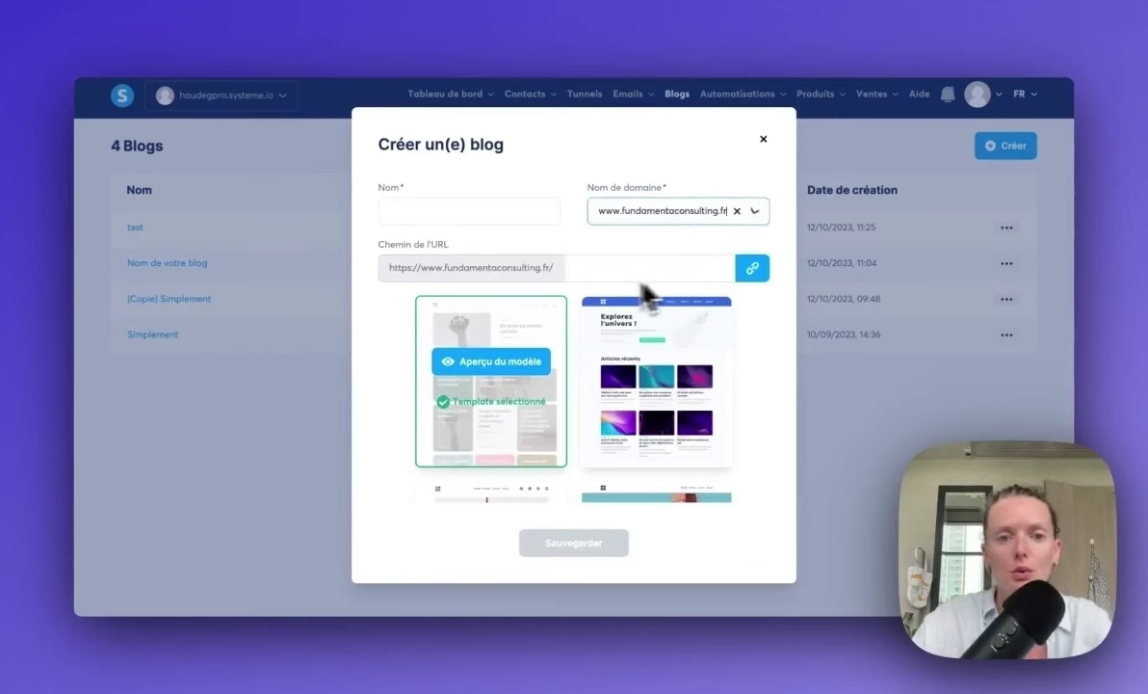
pyautogui.click(612, 268)
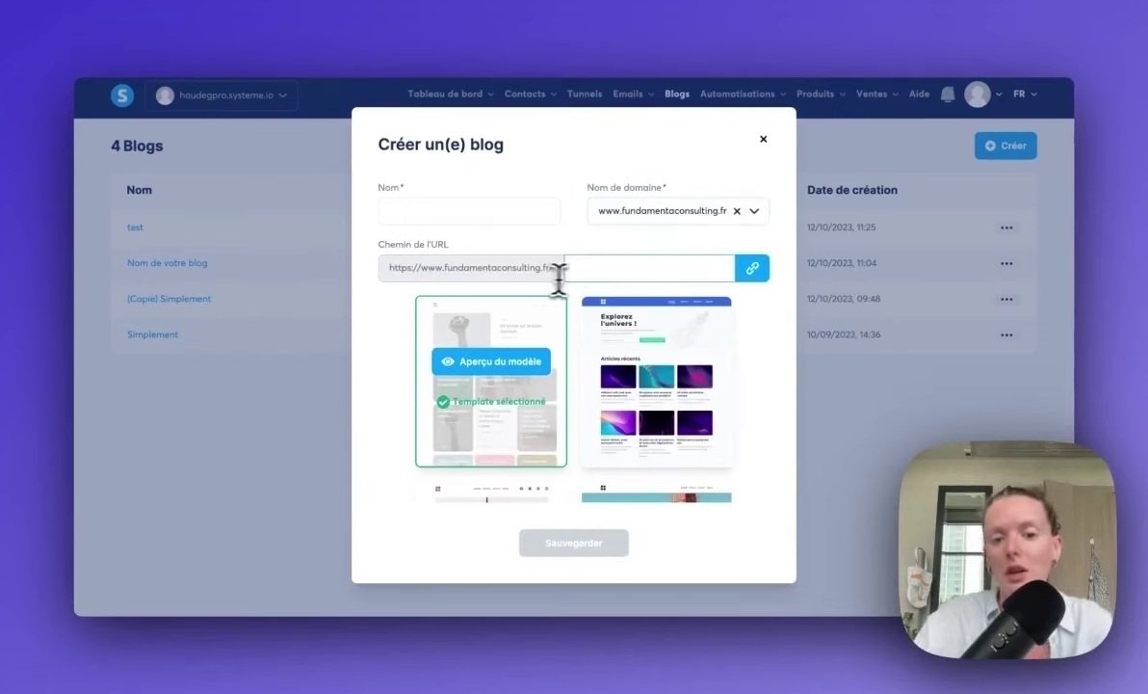
pyautogui.scroll(-3, 556, 361)
pyautogui.scroll(-2, 557, 362)
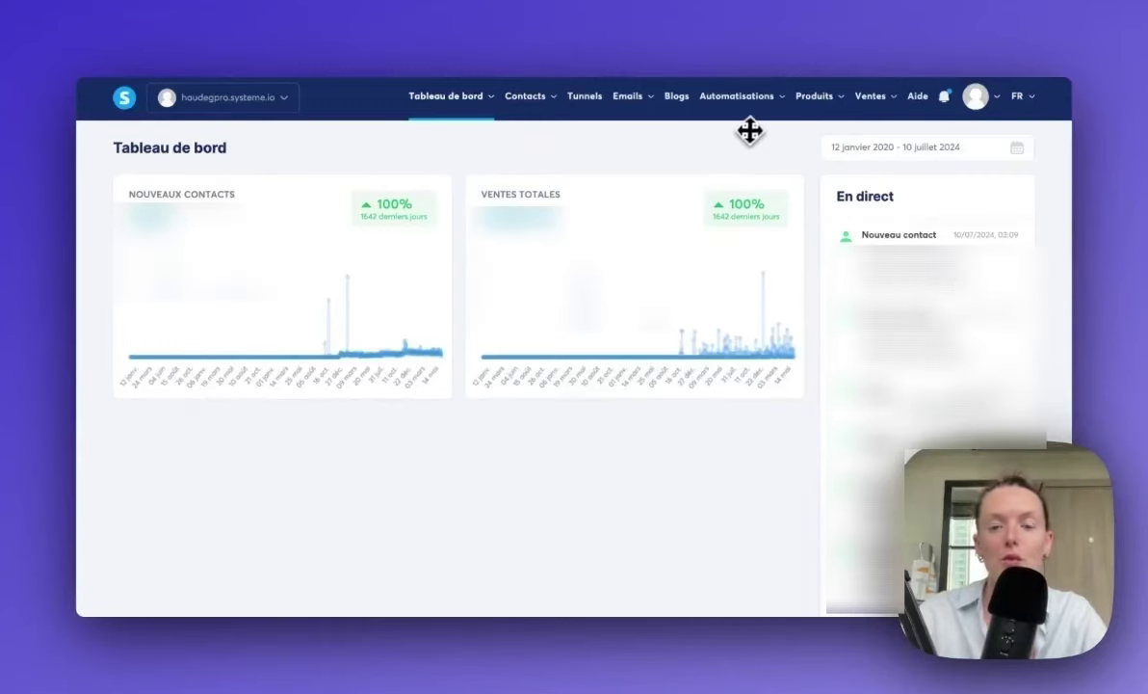
# Step: Open the list of workflows and examine "LIP order bump" and the actions offered for "SS ORDER BUMP"
pyautogui.moveTo(781, 94)
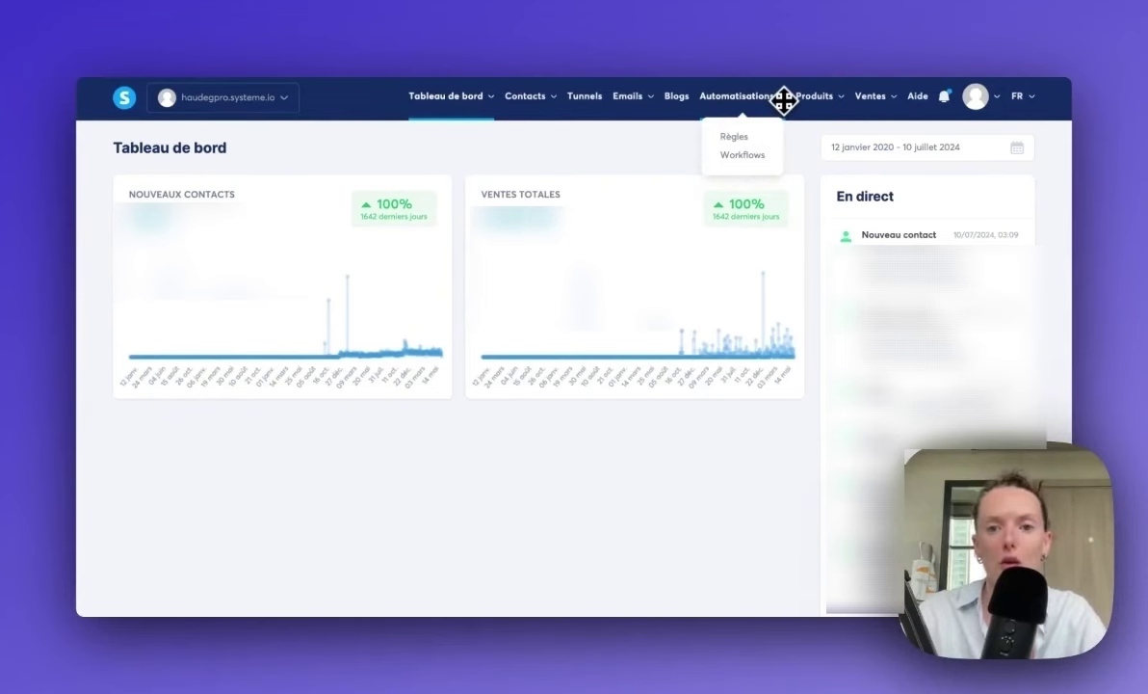
pyautogui.click(742, 154)
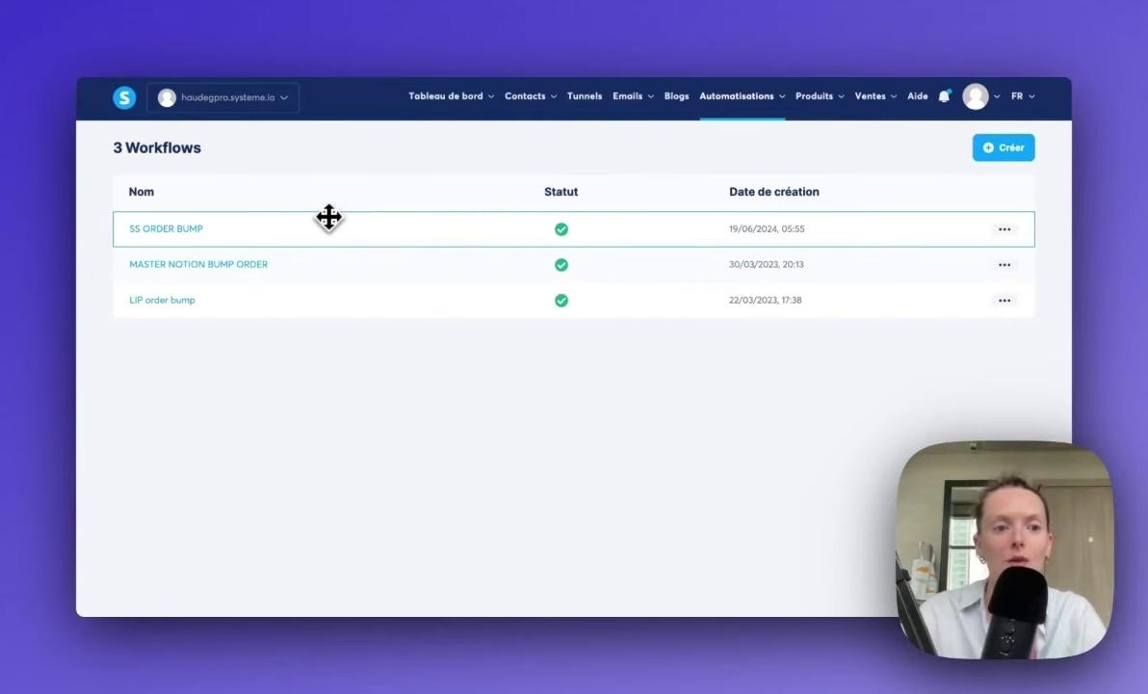
pyautogui.click(168, 302)
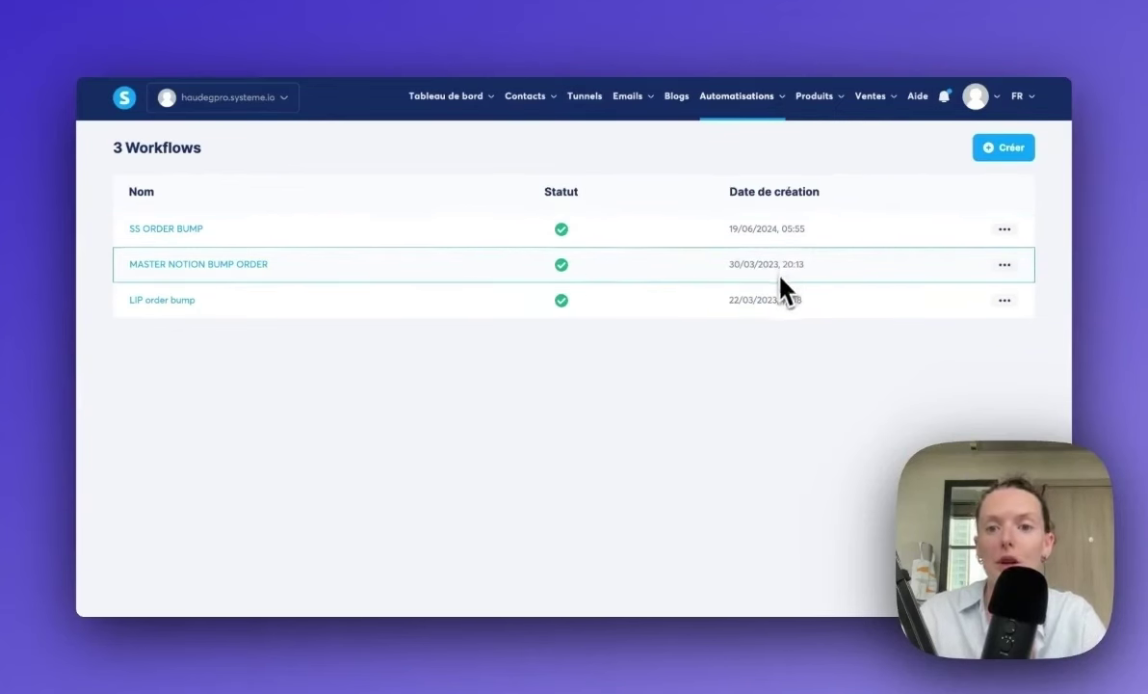
pyautogui.click(1005, 229)
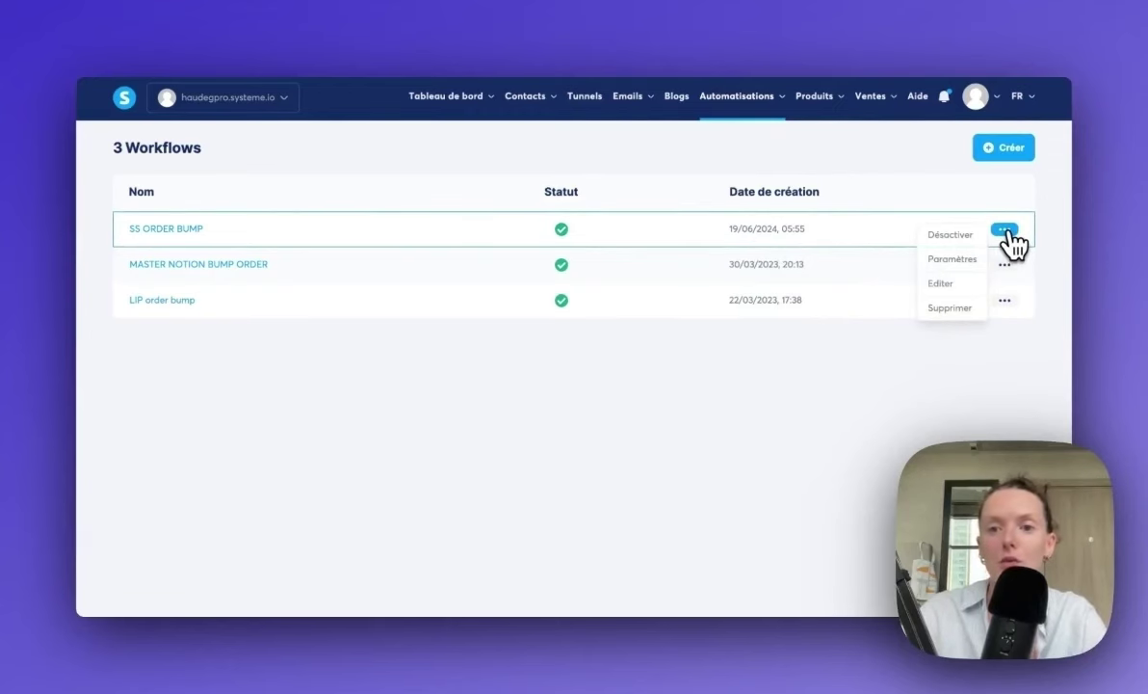
pyautogui.click(952, 261)
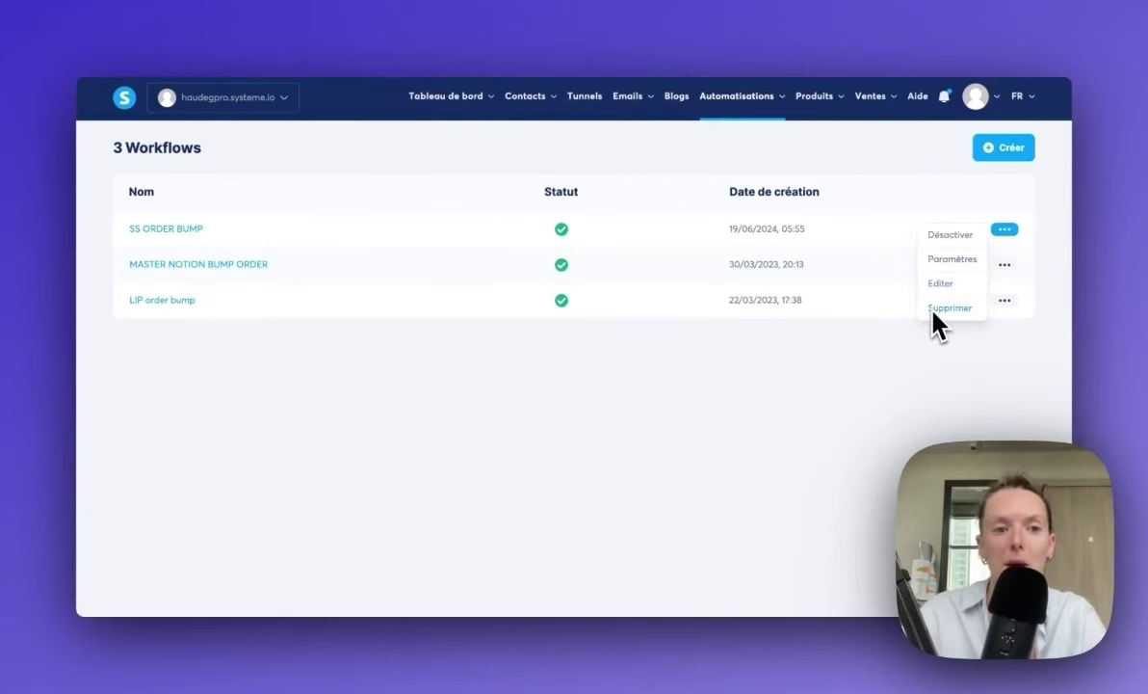
pyautogui.click(872, 346)
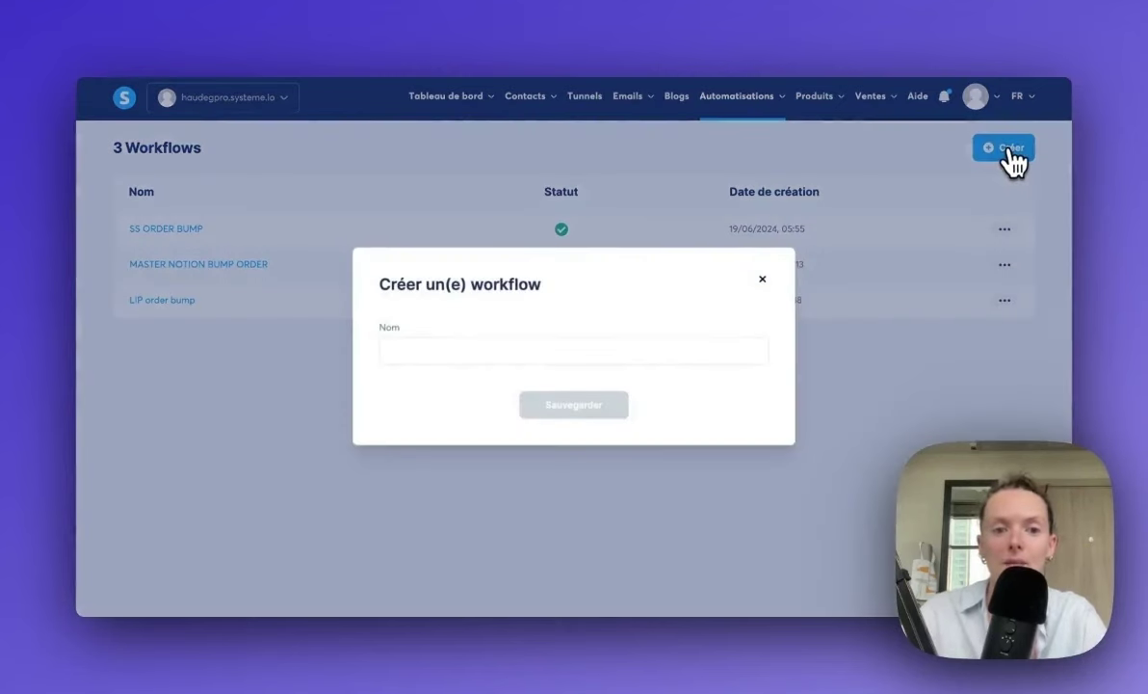
# Step: Create a workflow named "Test", check its status and open it
pyautogui.click(474, 353)
pyautogui.write('Test')
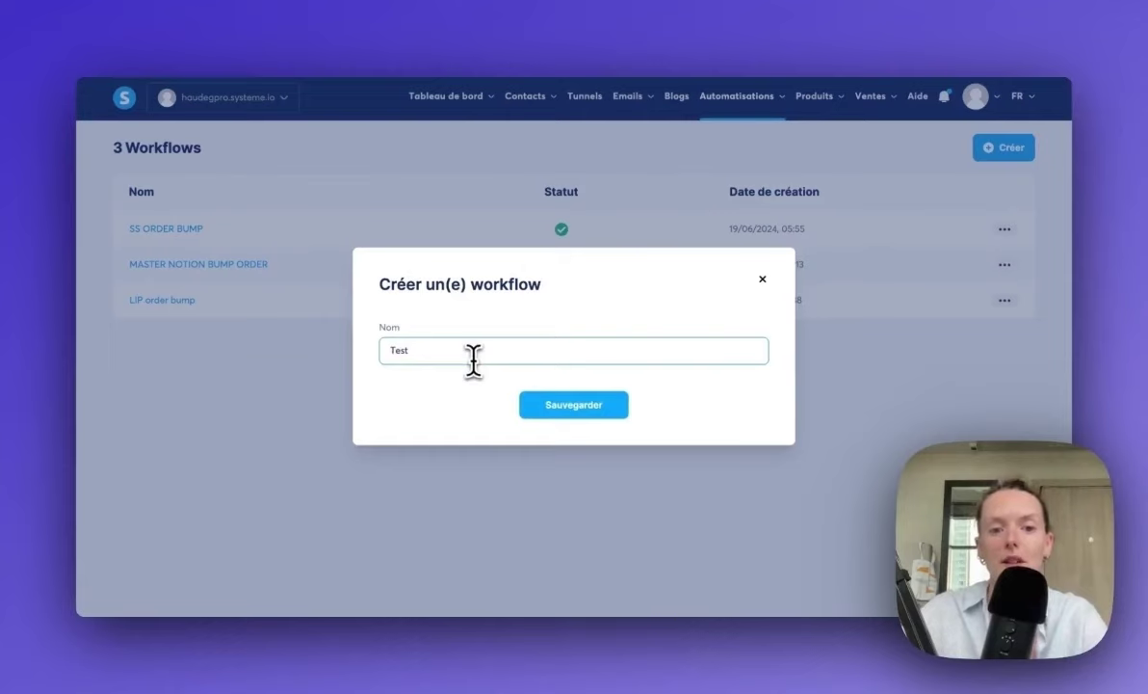
pyautogui.click(574, 405)
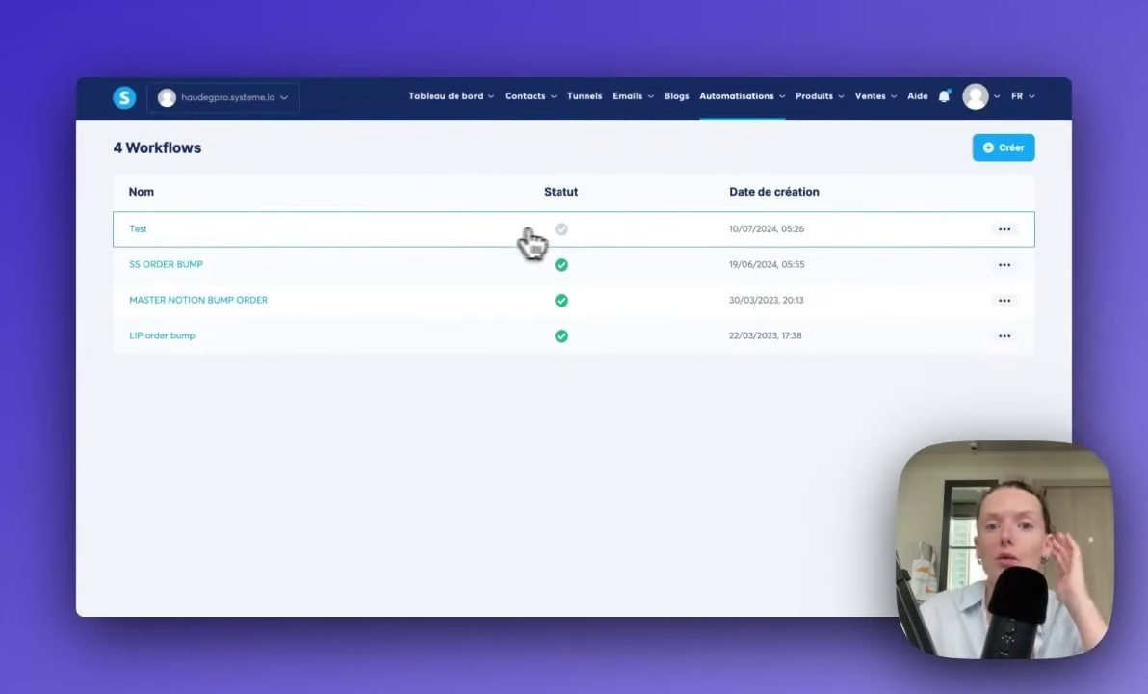
pyautogui.moveTo(558, 230)
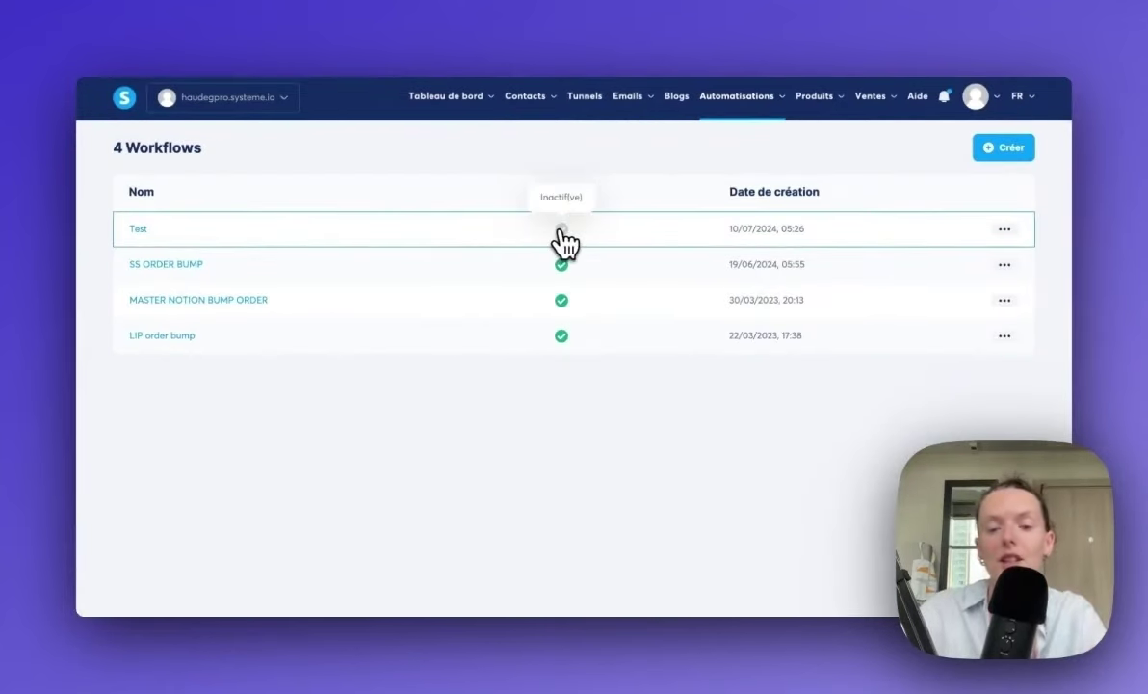
pyautogui.click(140, 232)
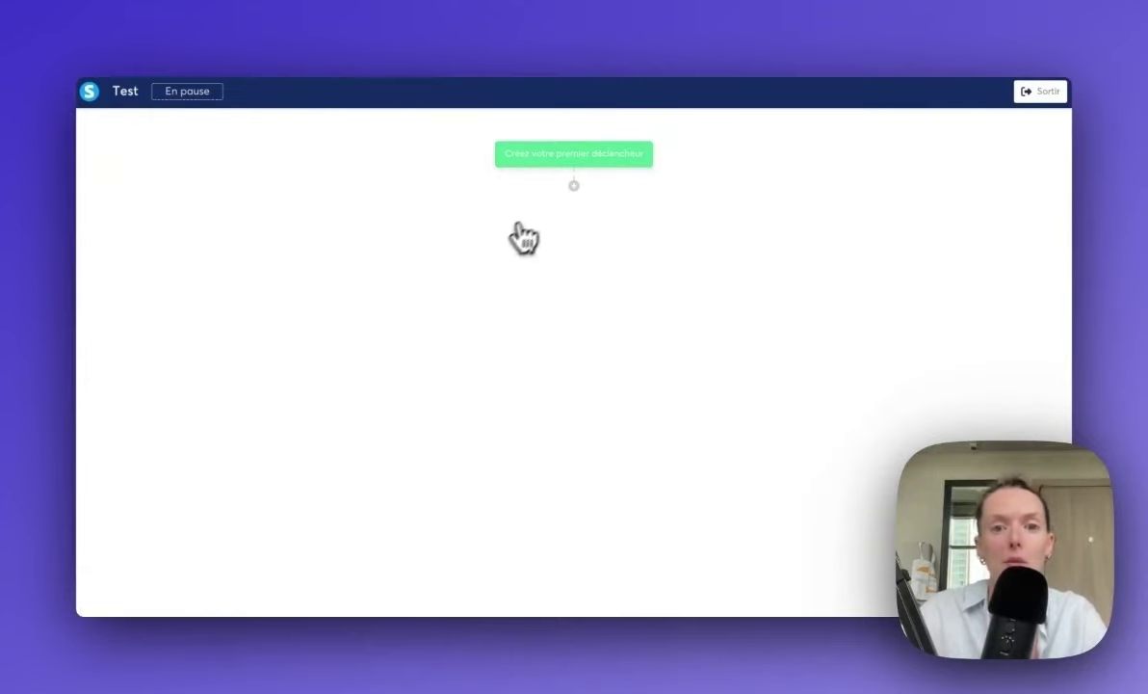
# Step: Start the workflow's first trigger and examine the available trigger types, from tags and forms to sales, emails and subscription payments
pyautogui.click(576, 158)
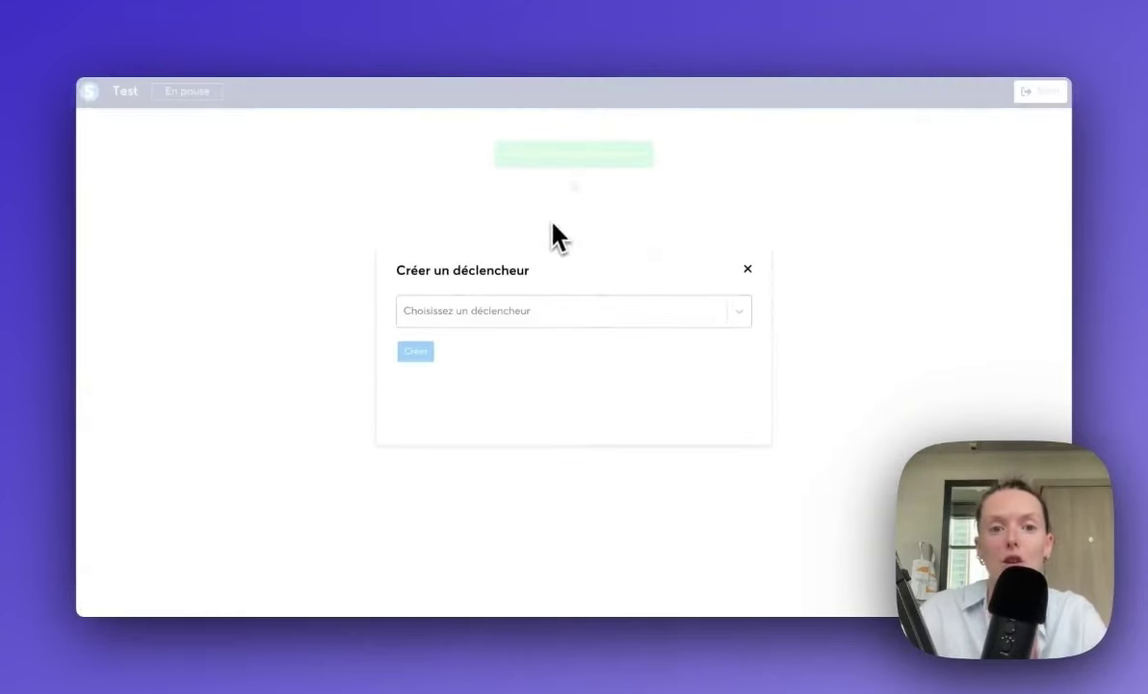
pyautogui.click(631, 310)
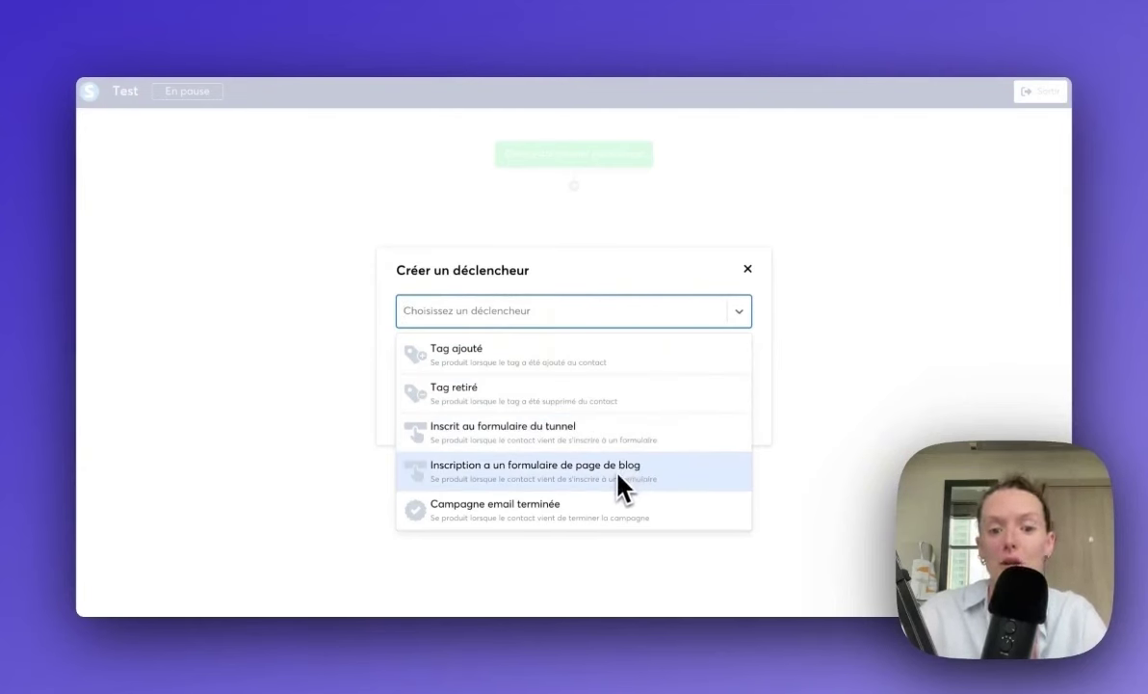
pyautogui.scroll(-1, 618, 485)
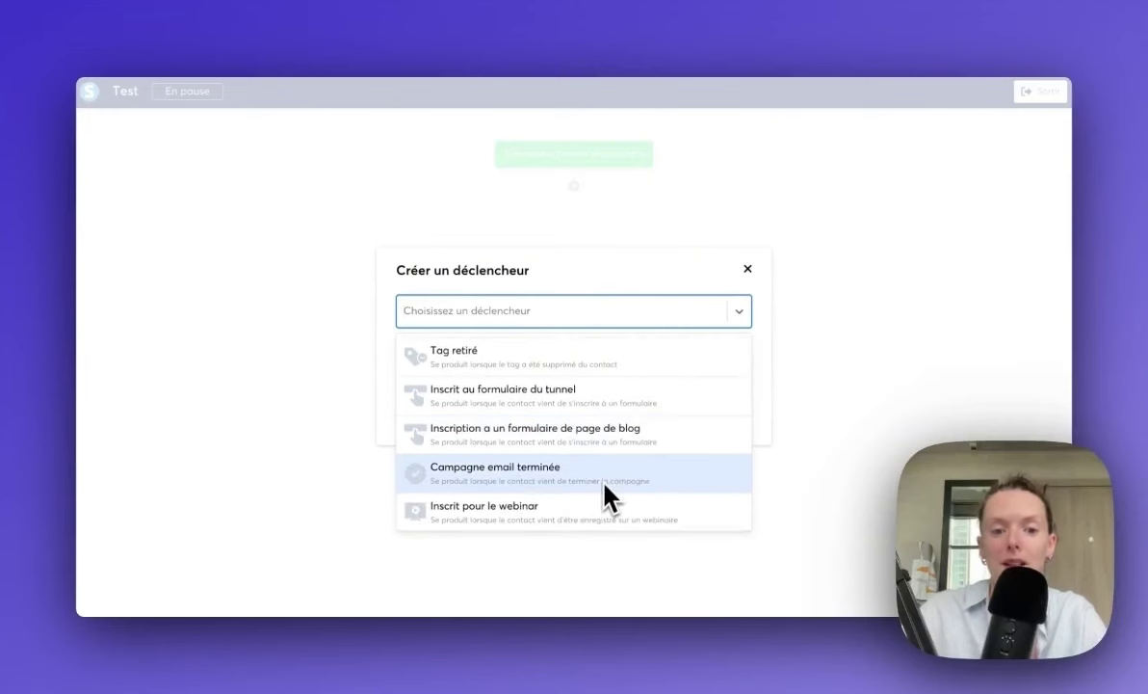
pyautogui.scroll(-1, 605, 485)
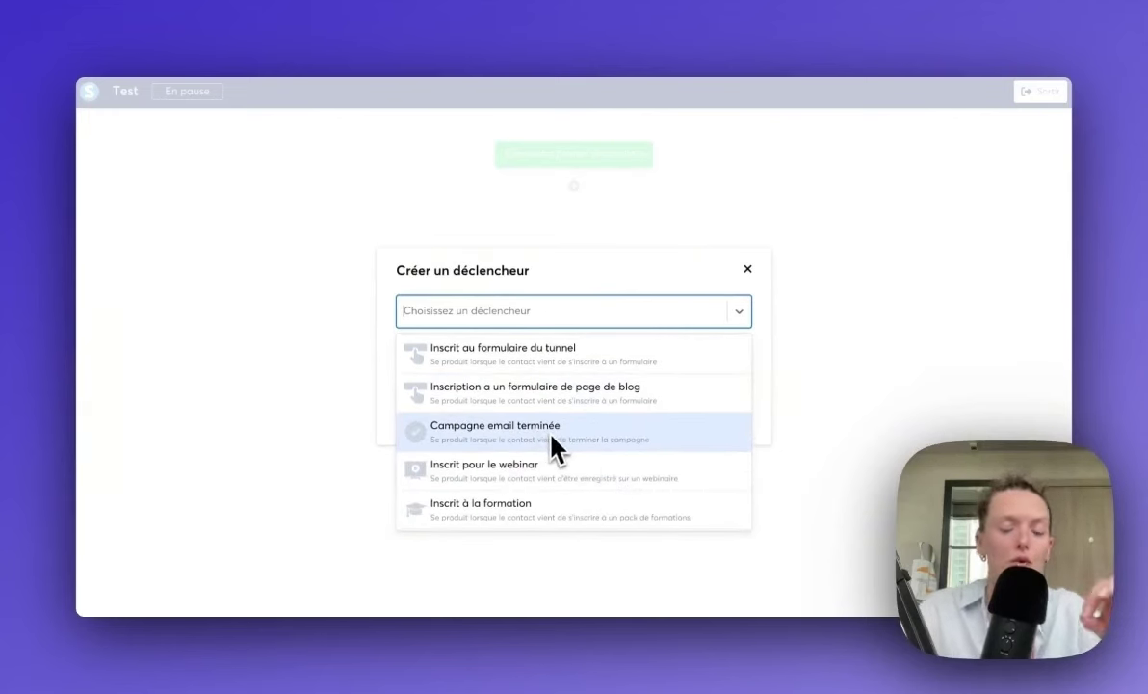
pyautogui.scroll(-1, 548, 440)
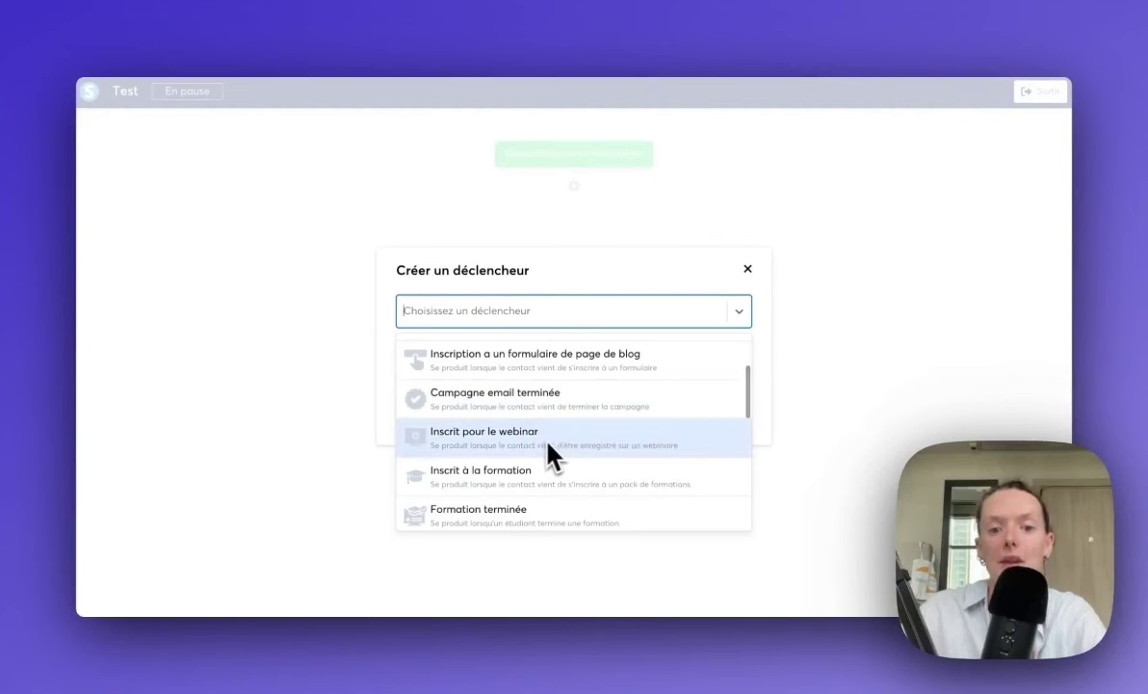
pyautogui.scroll(-1, 563, 442)
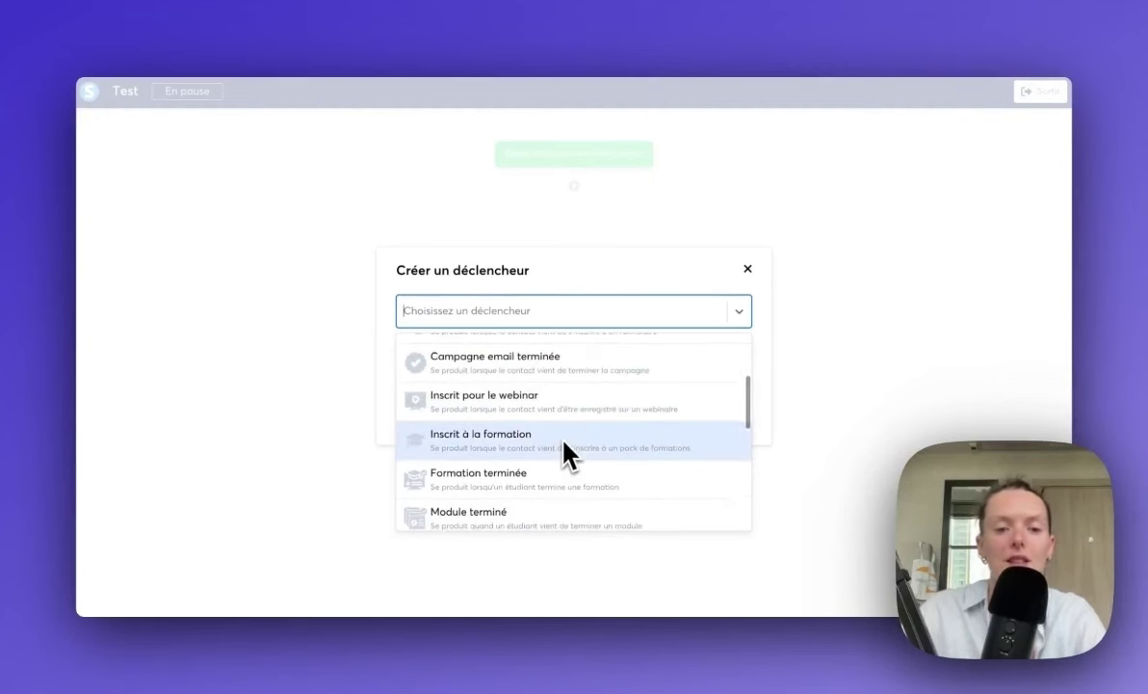
pyautogui.scroll(-1, 567, 453)
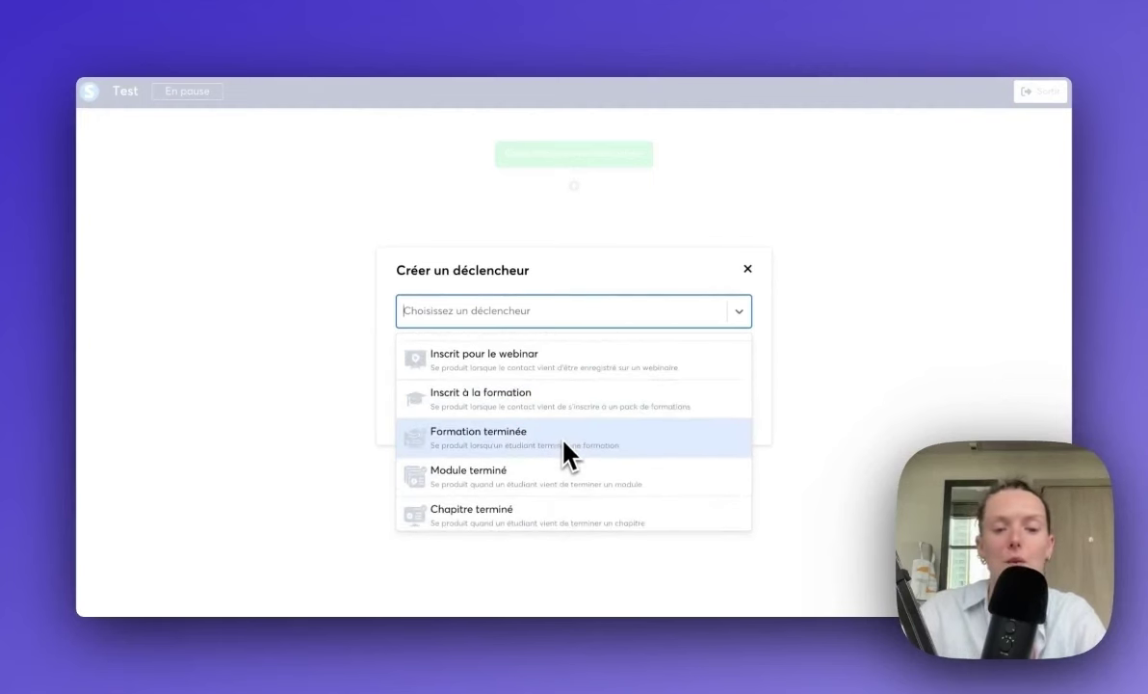
pyautogui.scroll(-3, 566, 453)
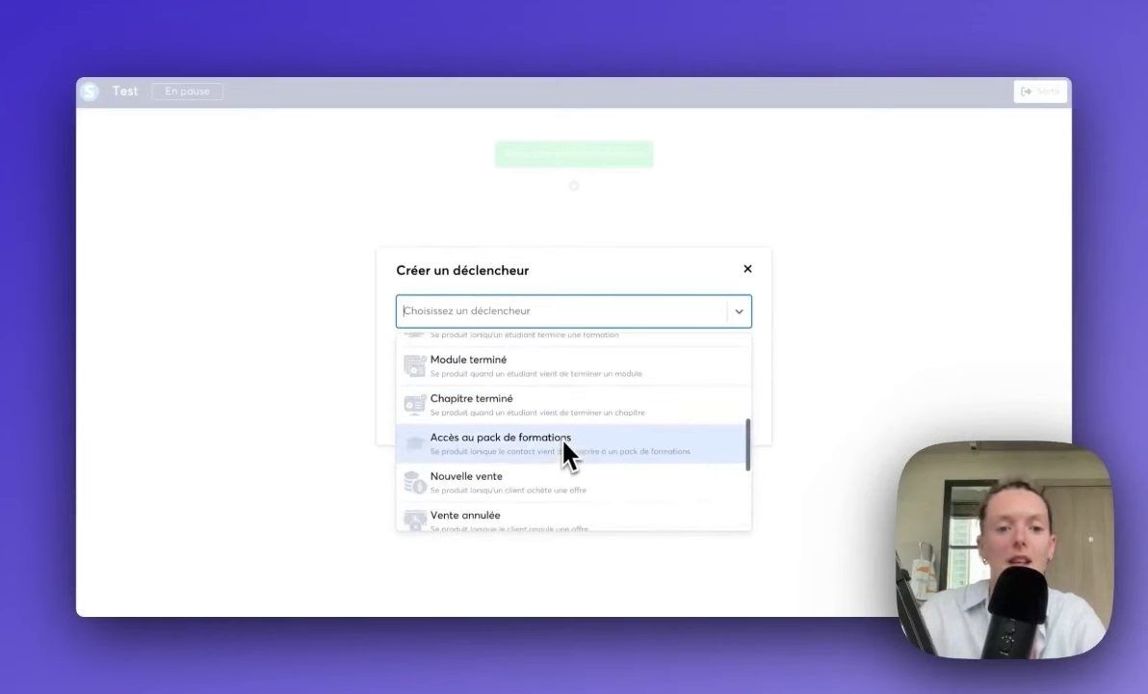
pyautogui.scroll(-1, 591, 445)
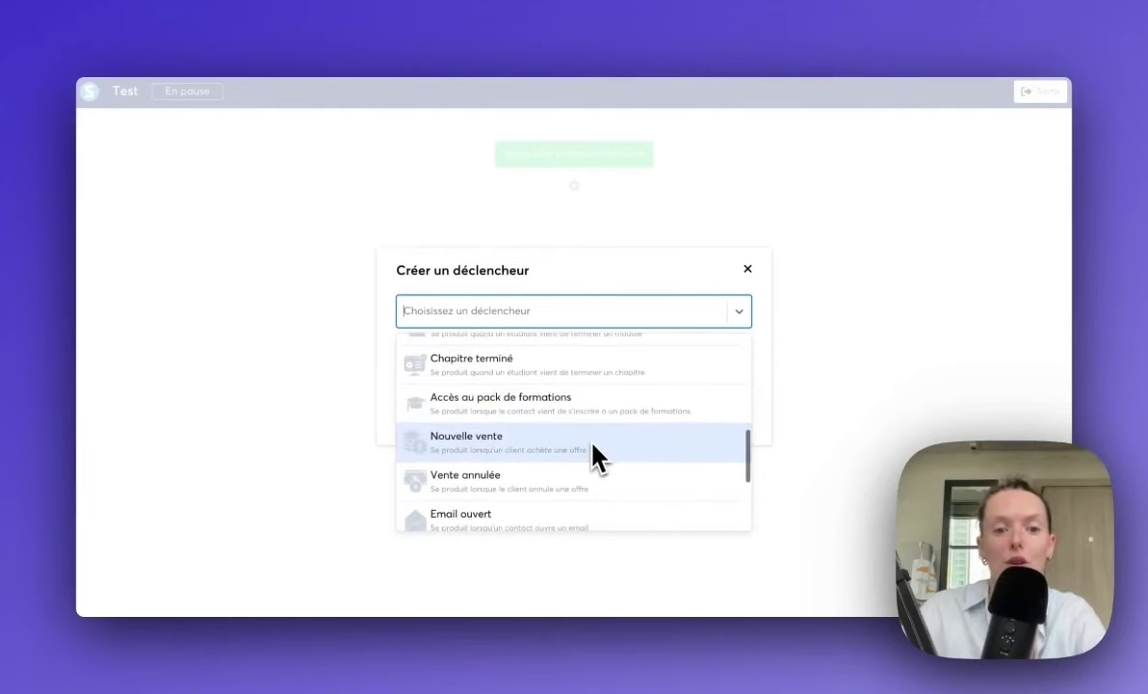
pyautogui.scroll(-2, 590, 445)
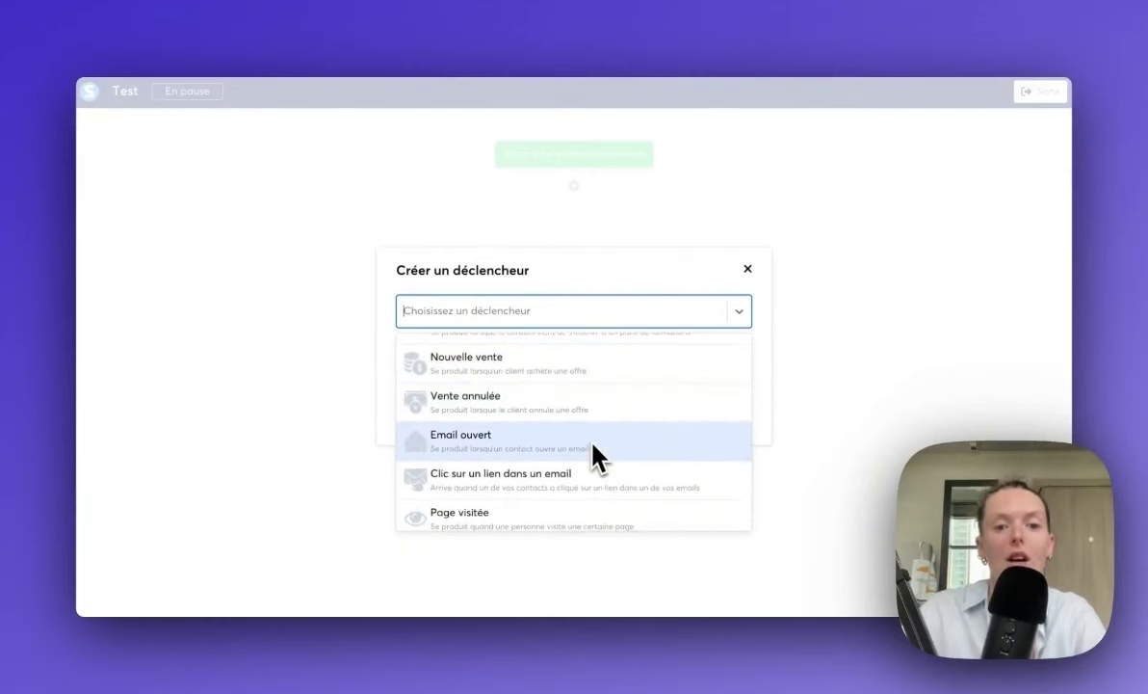
pyautogui.scroll(-1, 591, 445)
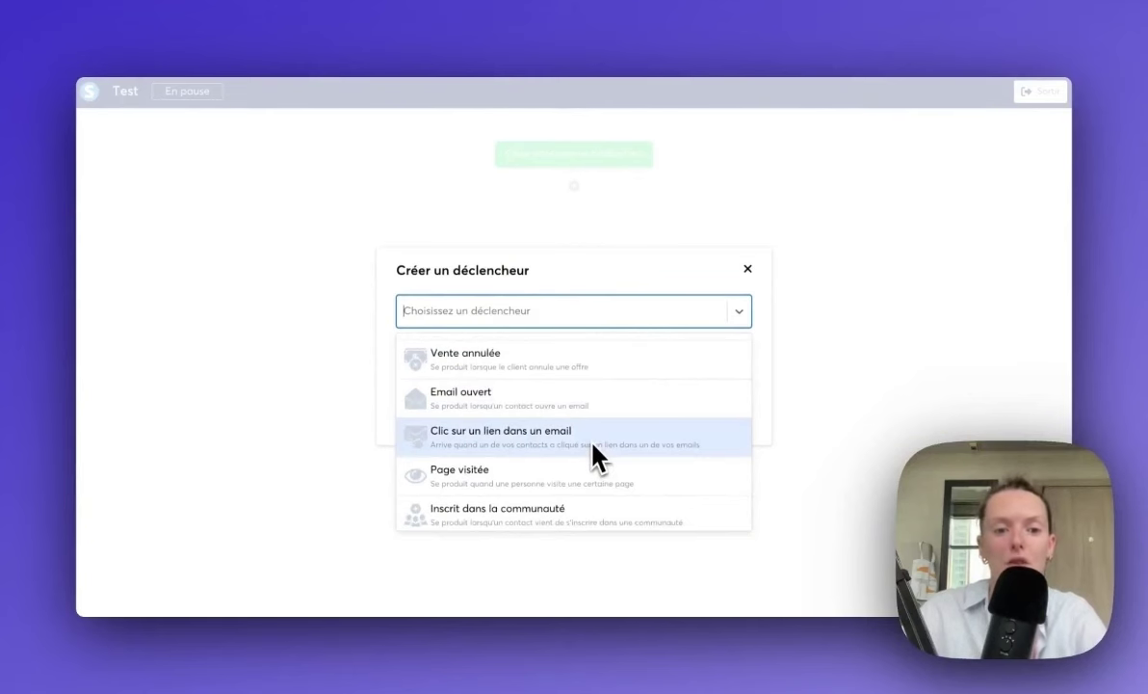
pyautogui.scroll(-1, 591, 445)
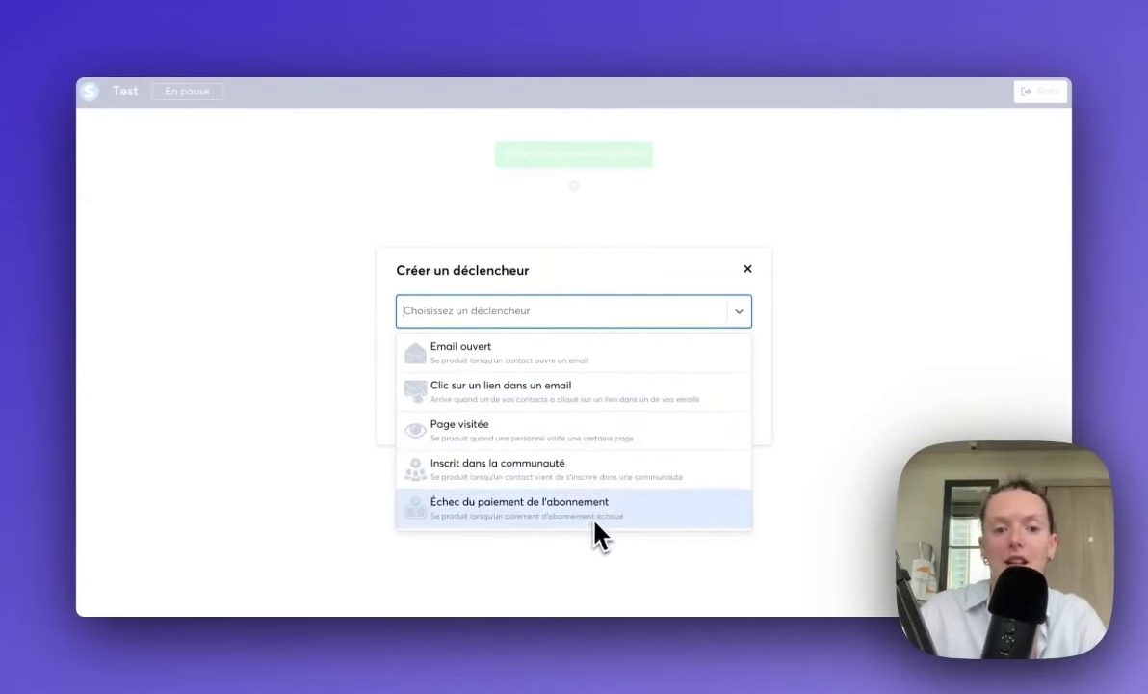
pyautogui.scroll(-5, 595, 525)
pyautogui.scroll(3, 591, 491)
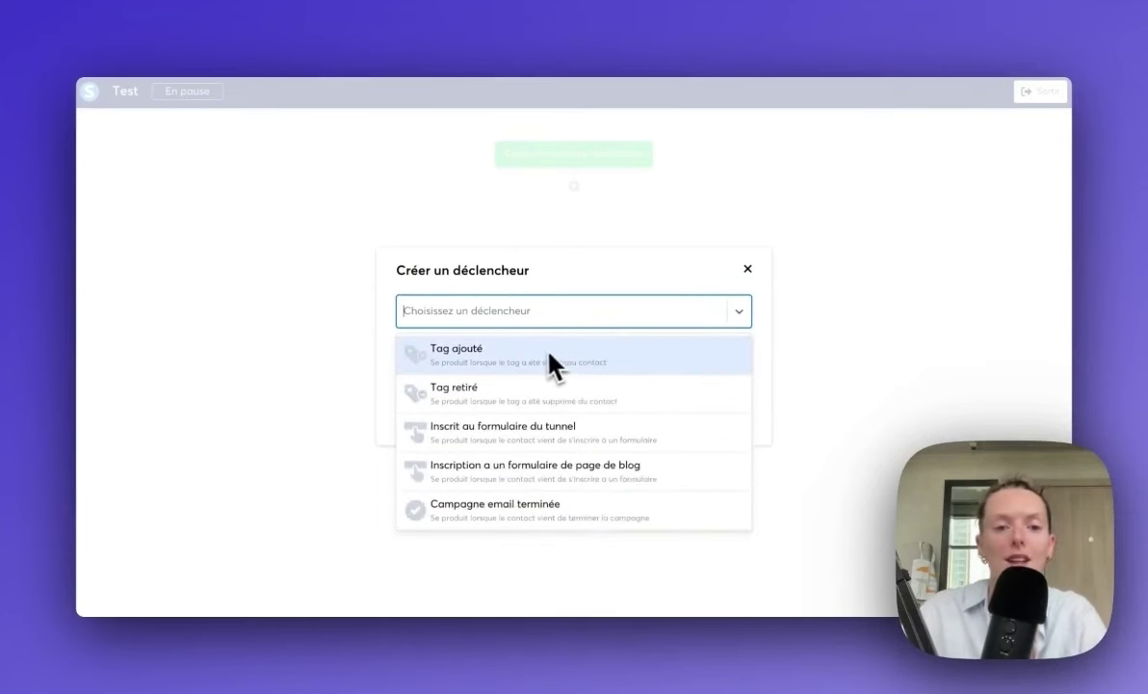
# Step: Try the triggers "Tag ajouté" and "Tag retiré" and view the tags each one offers
pyautogui.click(599, 353)
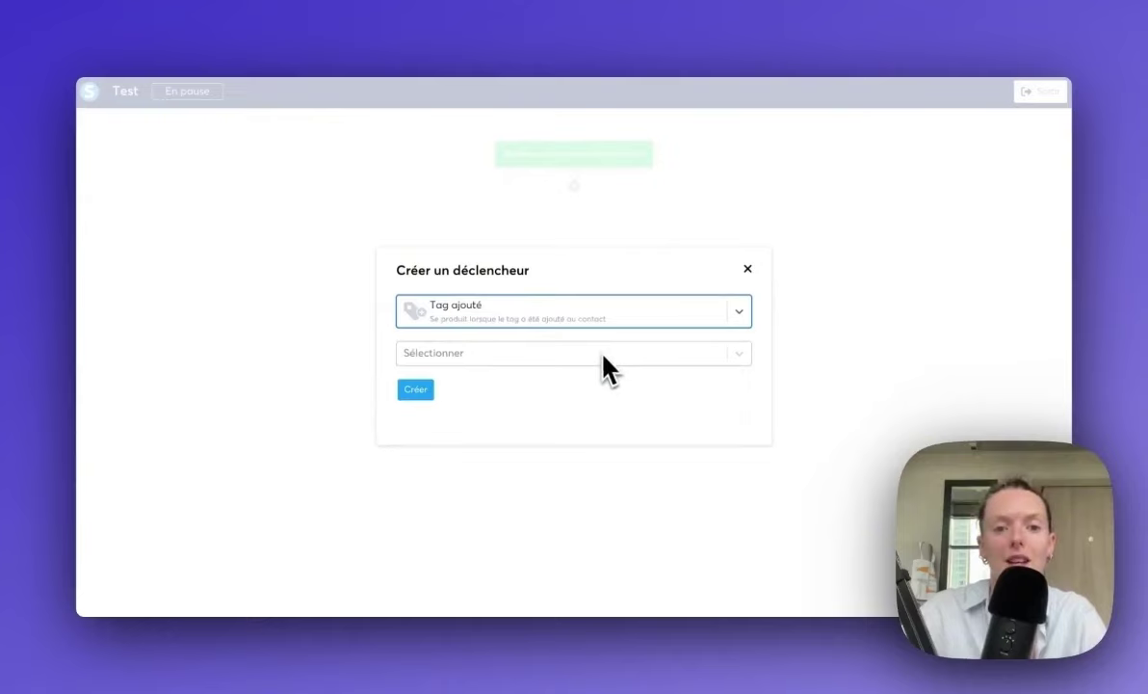
pyautogui.click(605, 356)
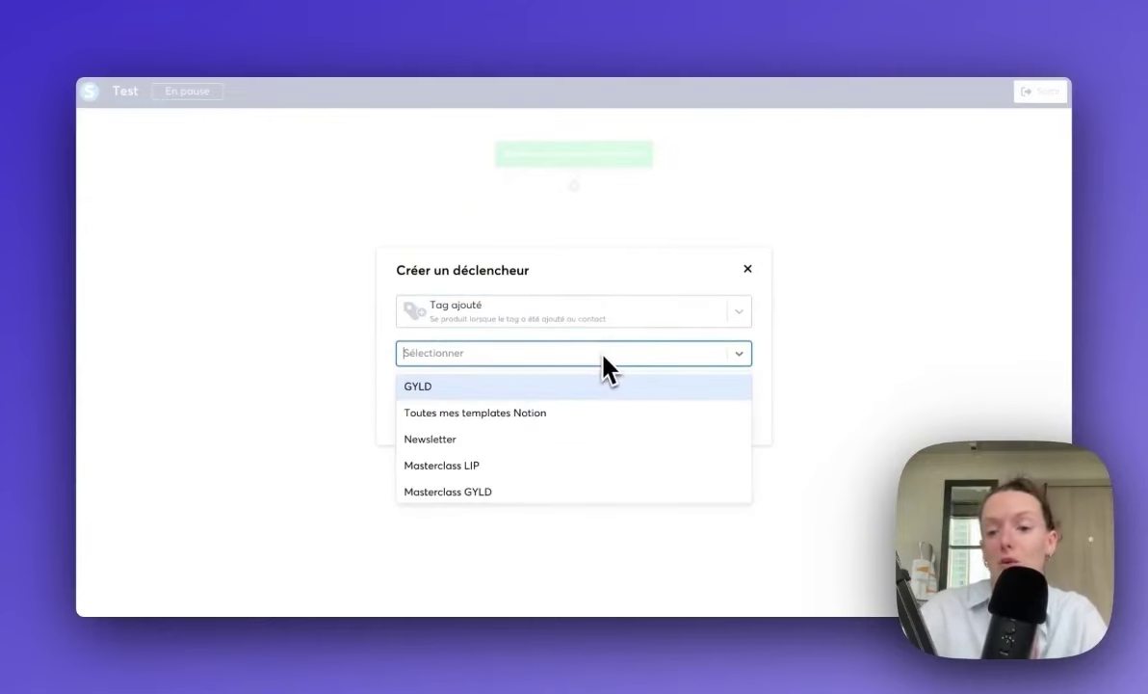
pyautogui.click(585, 308)
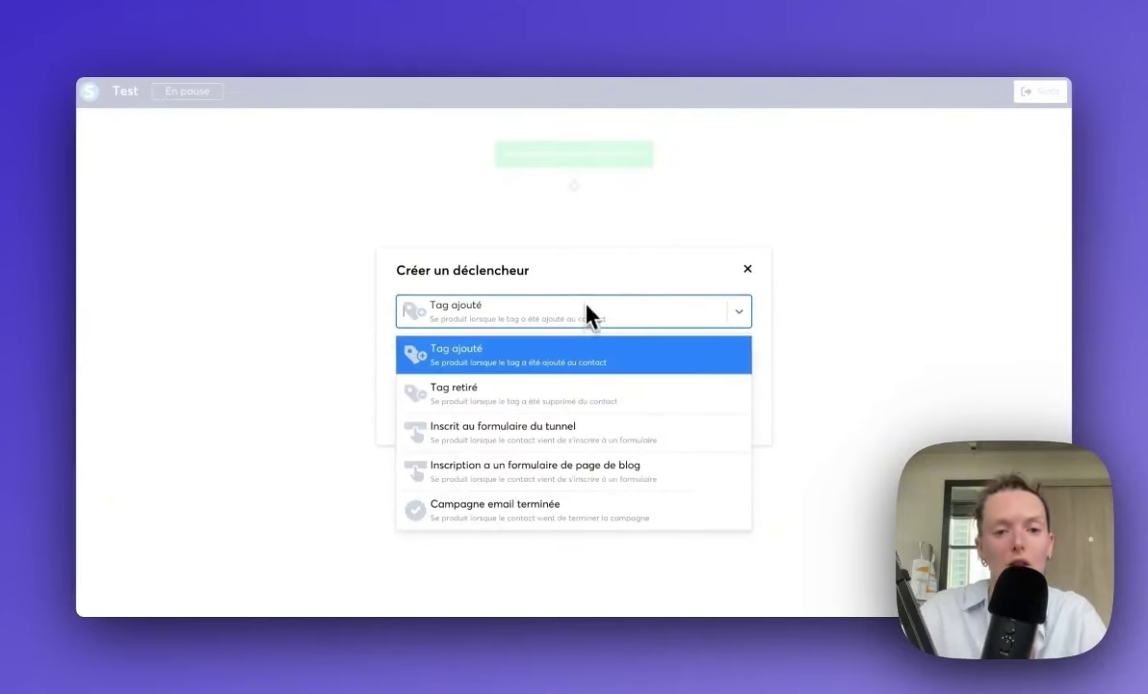
pyautogui.click(587, 388)
pyautogui.click(584, 359)
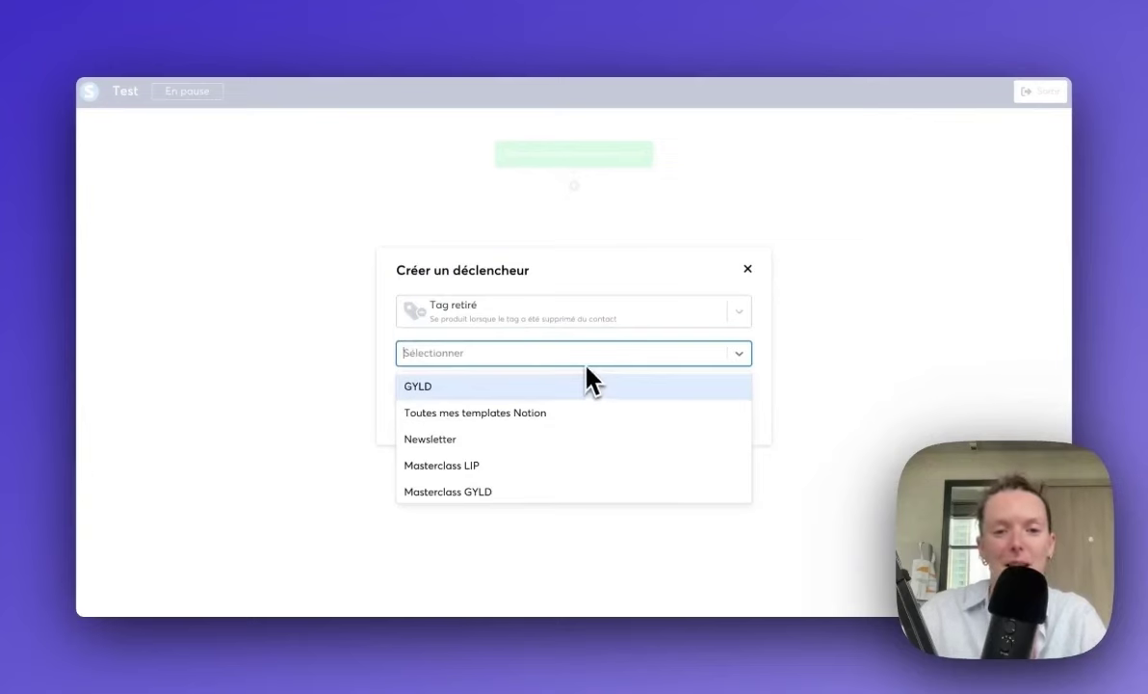
# Step: Switch the trigger to "Inscrit au formulaire du tunnel" and look through the funnel pages it can be tied to
pyautogui.click(569, 318)
pyautogui.click(570, 436)
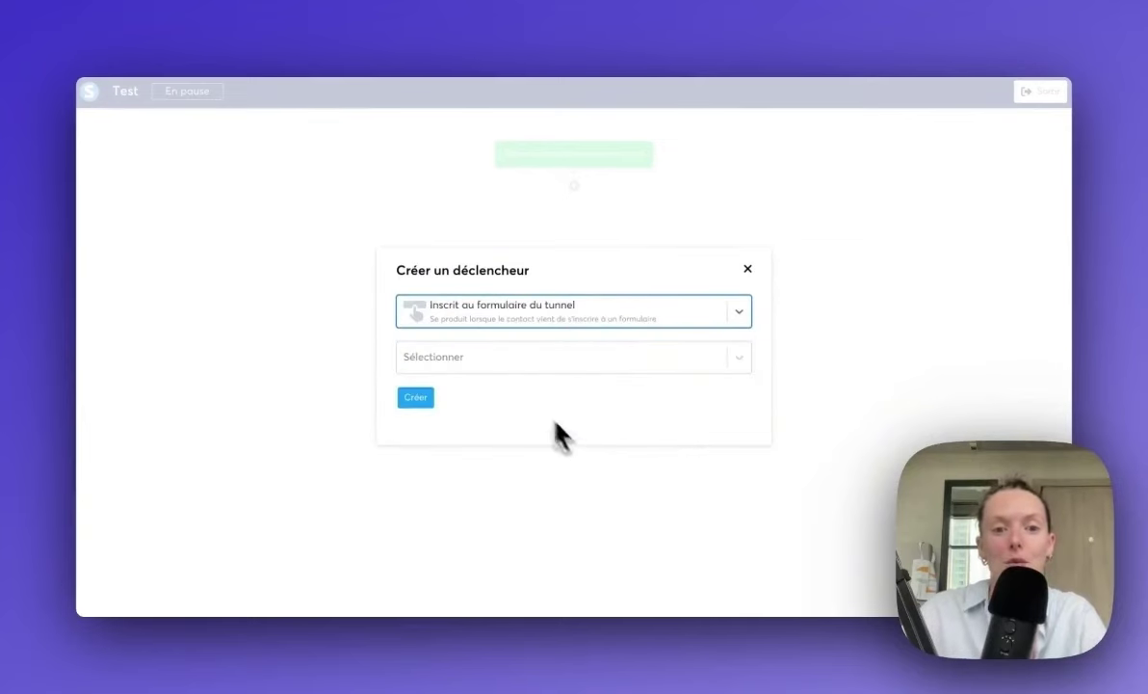
pyautogui.click(569, 362)
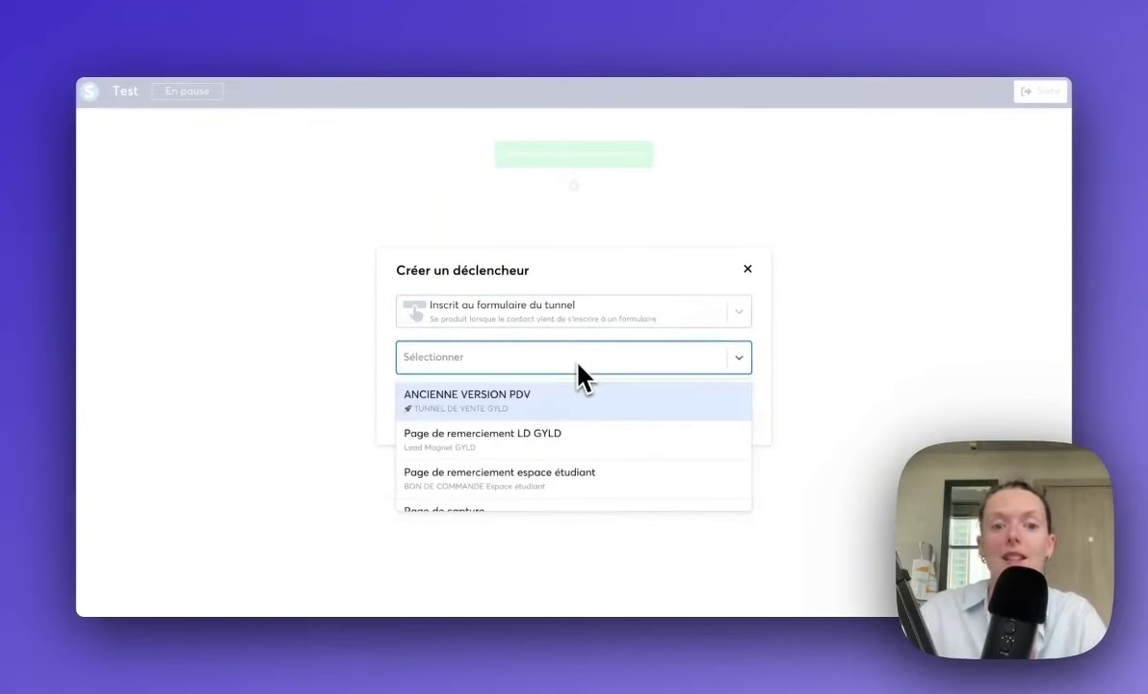
pyautogui.scroll(-10, 580, 439)
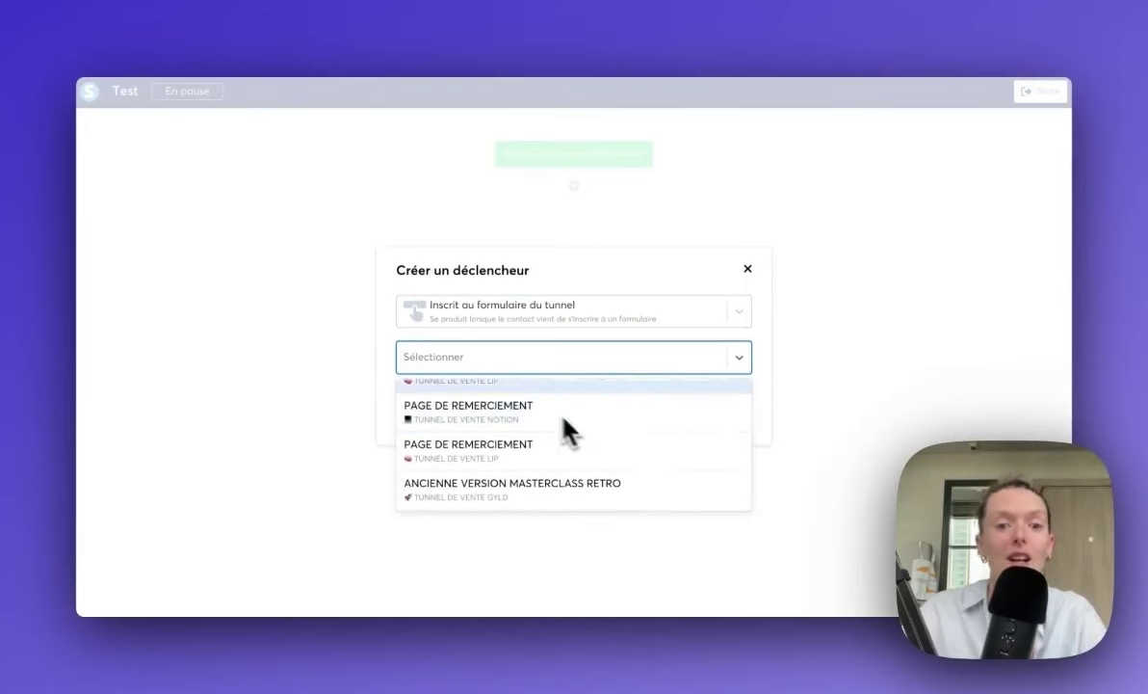
pyautogui.click(487, 355)
# Step: Switch the trigger to "Inscription a un formulaire de page de blog" and look through the blog pages it can be tied to
pyautogui.click(492, 323)
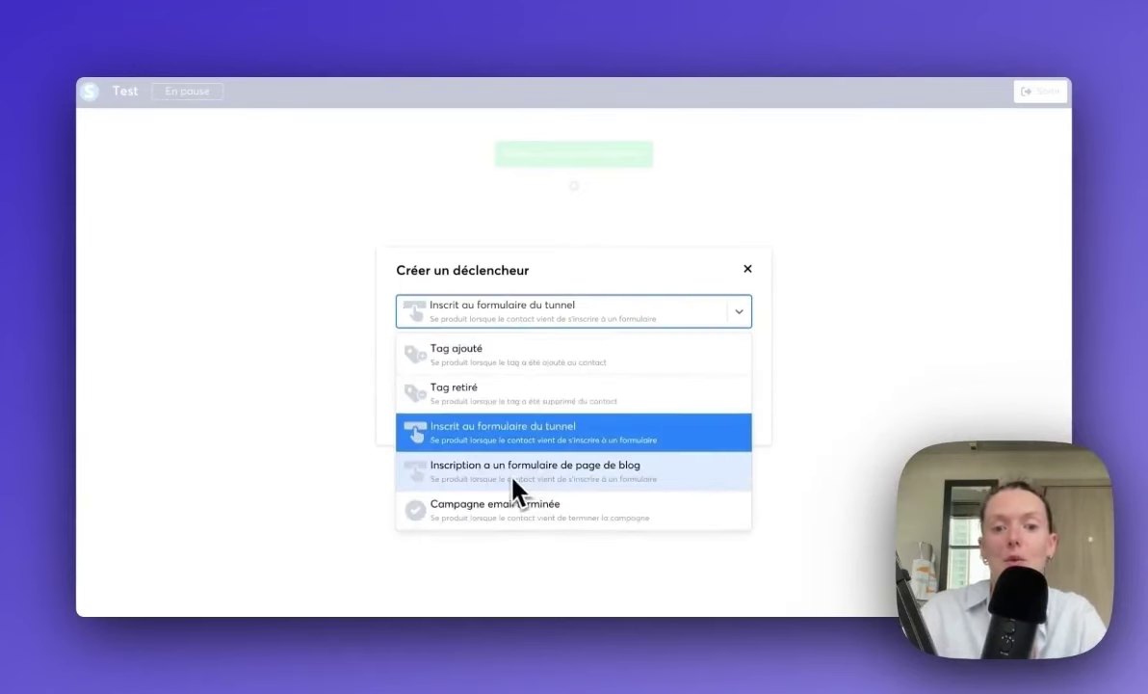
pyautogui.click(564, 476)
pyautogui.click(546, 362)
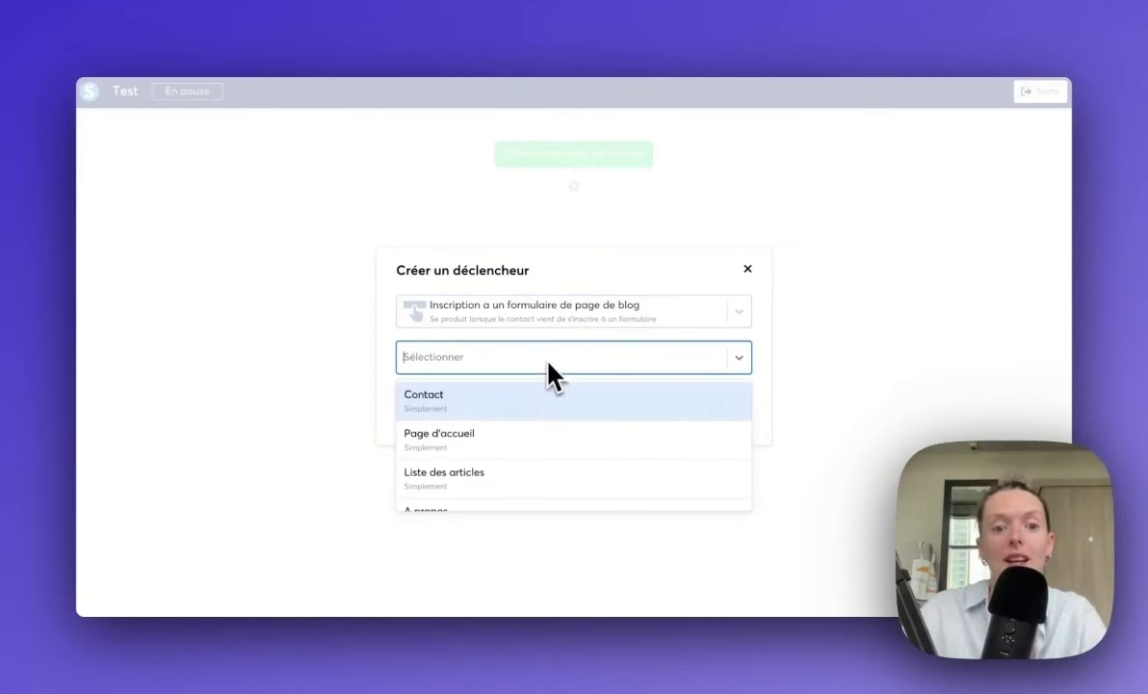
pyautogui.scroll(-1, 552, 409)
pyautogui.scroll(-8, 553, 410)
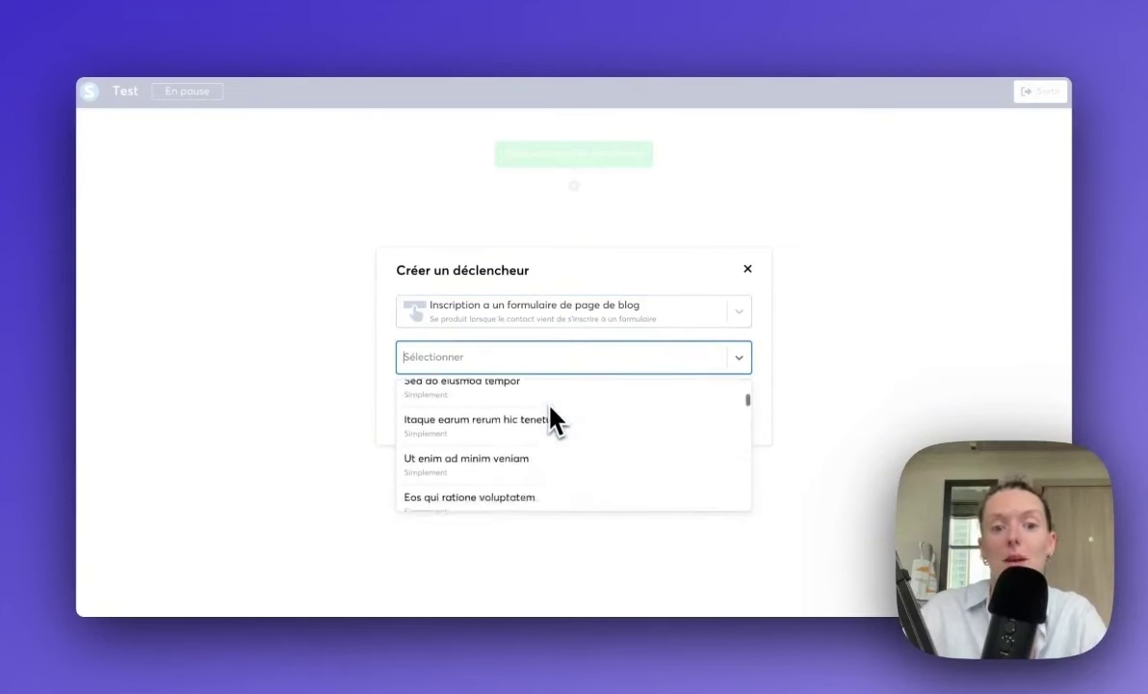
pyautogui.scroll(-8, 551, 410)
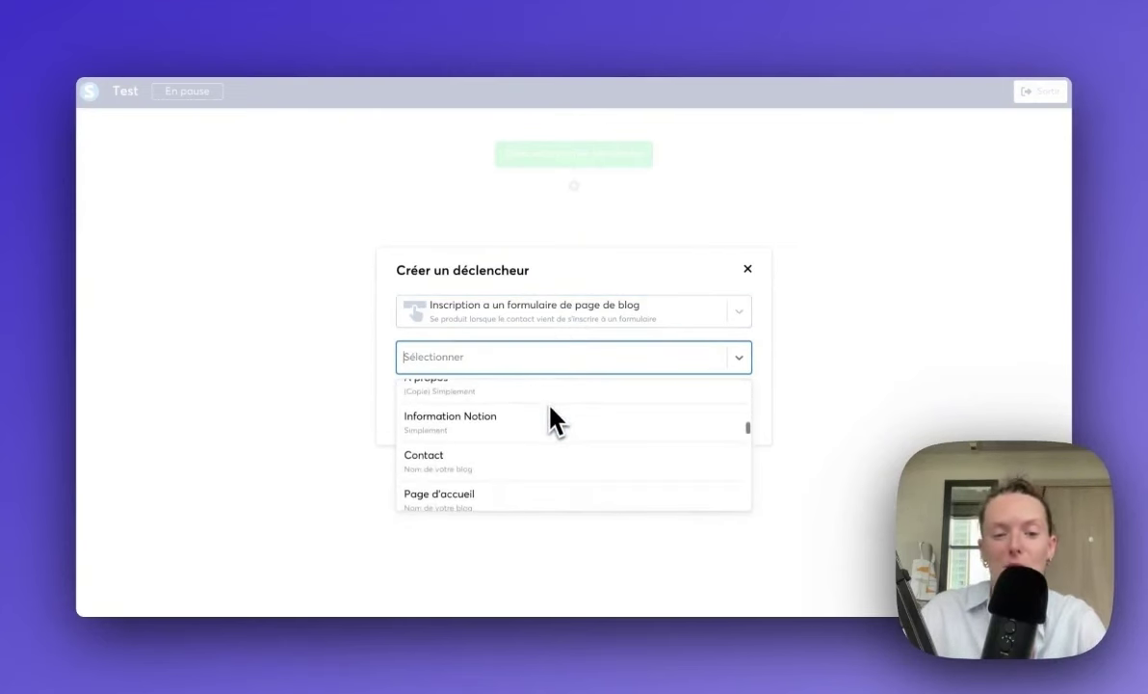
pyautogui.scroll(-4, 550, 408)
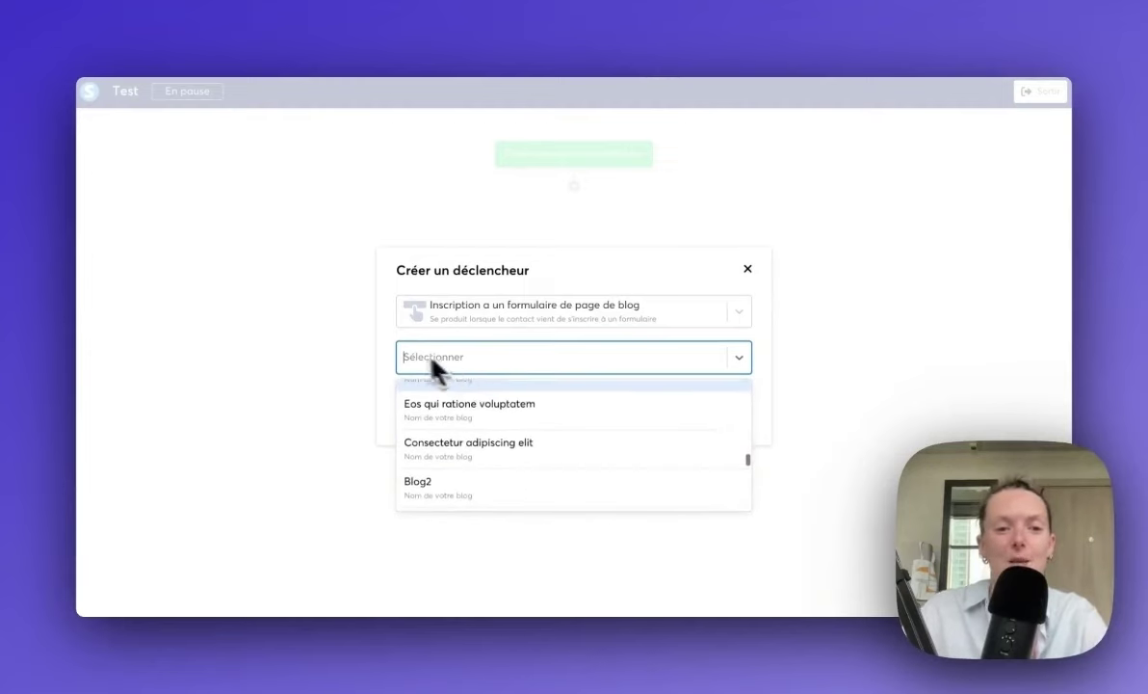
pyautogui.click(393, 351)
# Step: Switch the trigger to "Campagne email terminée" and look through the email campaigns it offers
pyautogui.click(566, 323)
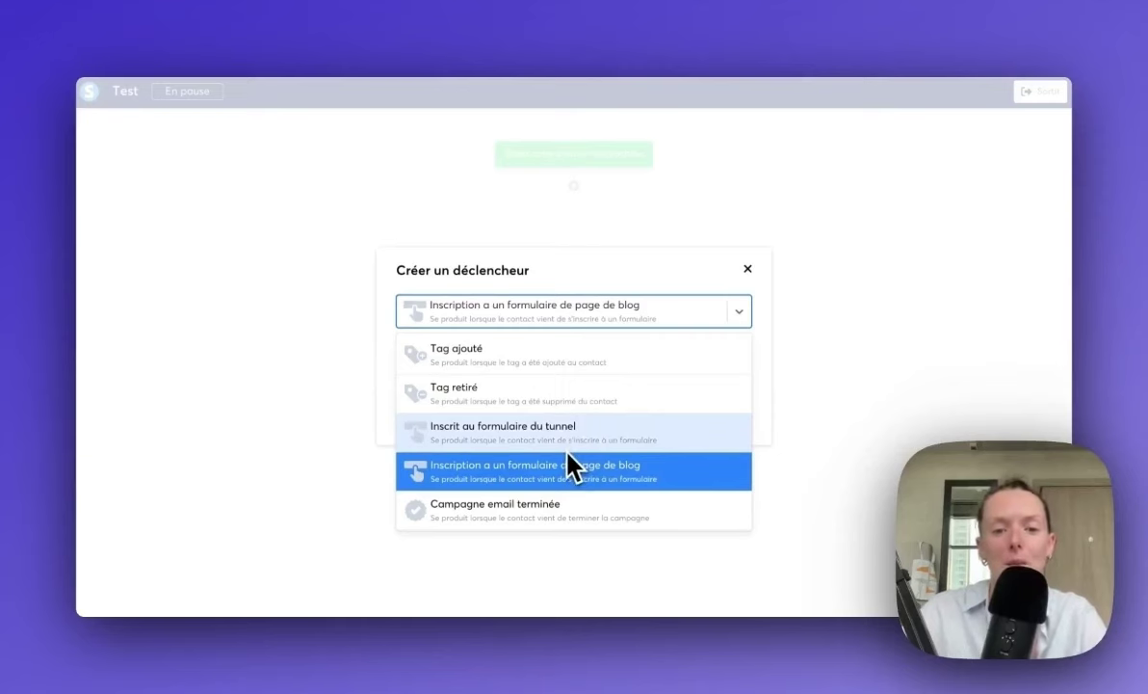
pyautogui.scroll(-1, 566, 454)
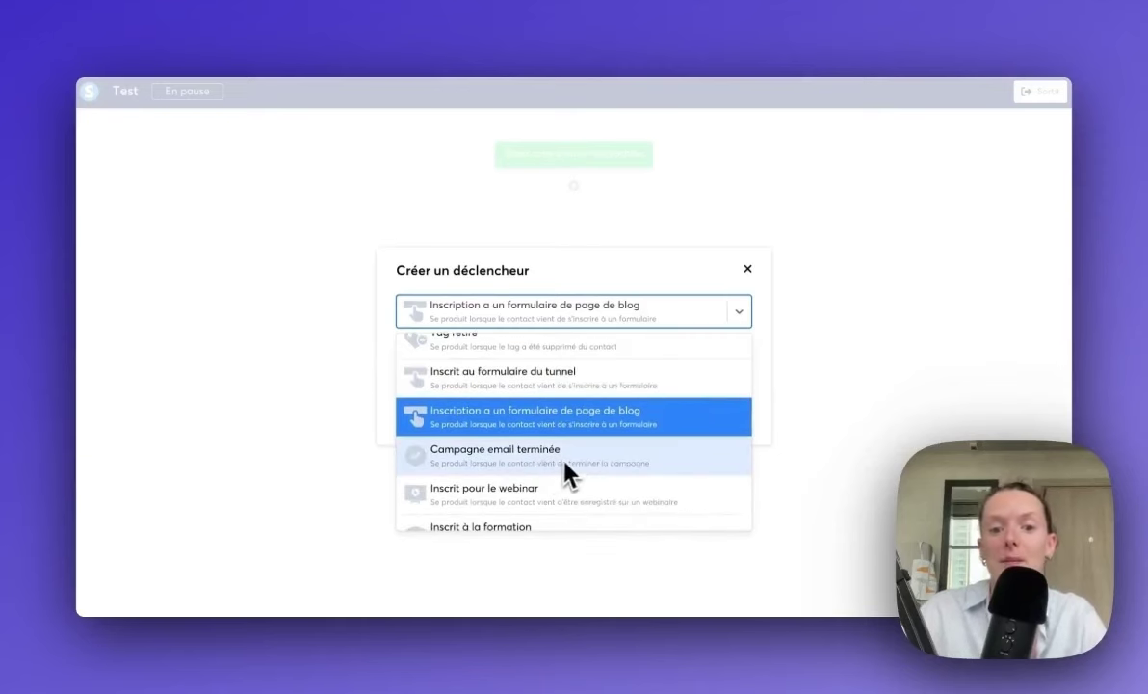
pyautogui.click(568, 472)
pyautogui.click(563, 355)
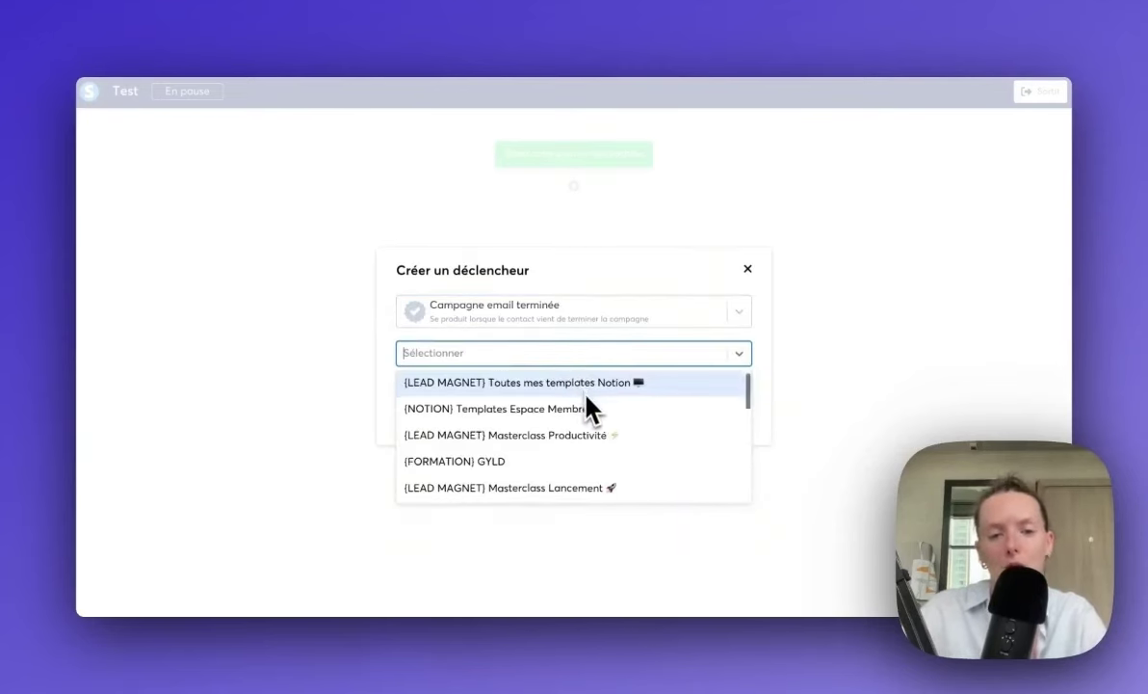
pyautogui.scroll(-5, 586, 397)
# Step: Switch the trigger to "Inscrit pour le webinar" and check which webinar registration pages it offers
pyautogui.click(582, 323)
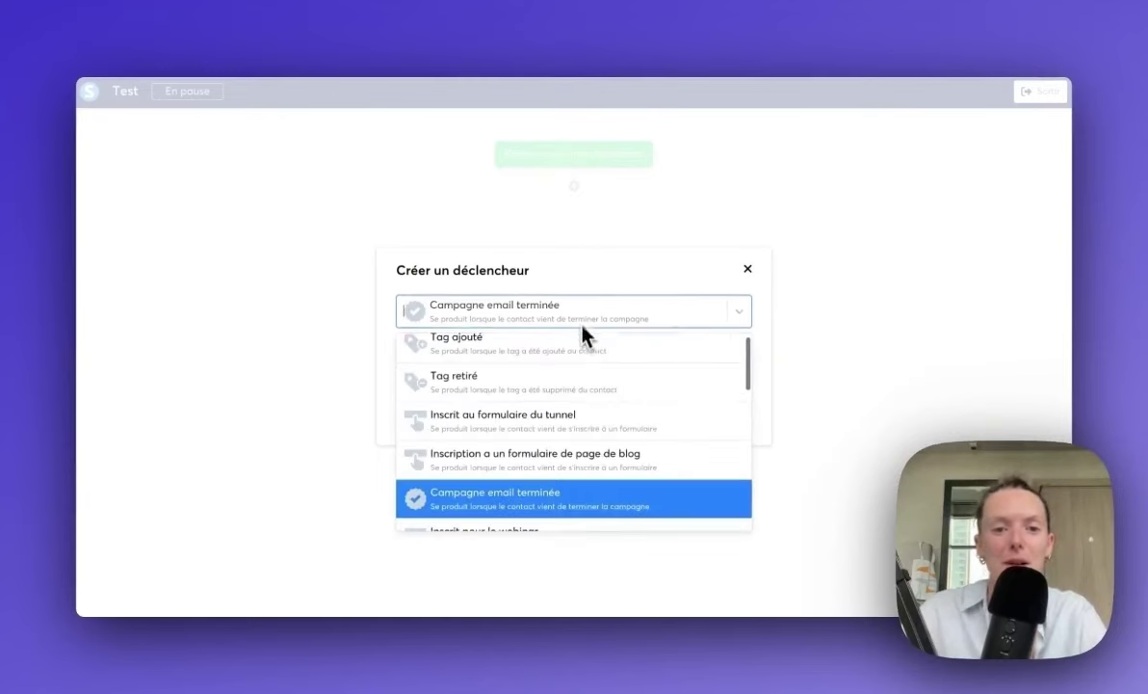
pyautogui.scroll(-3, 570, 472)
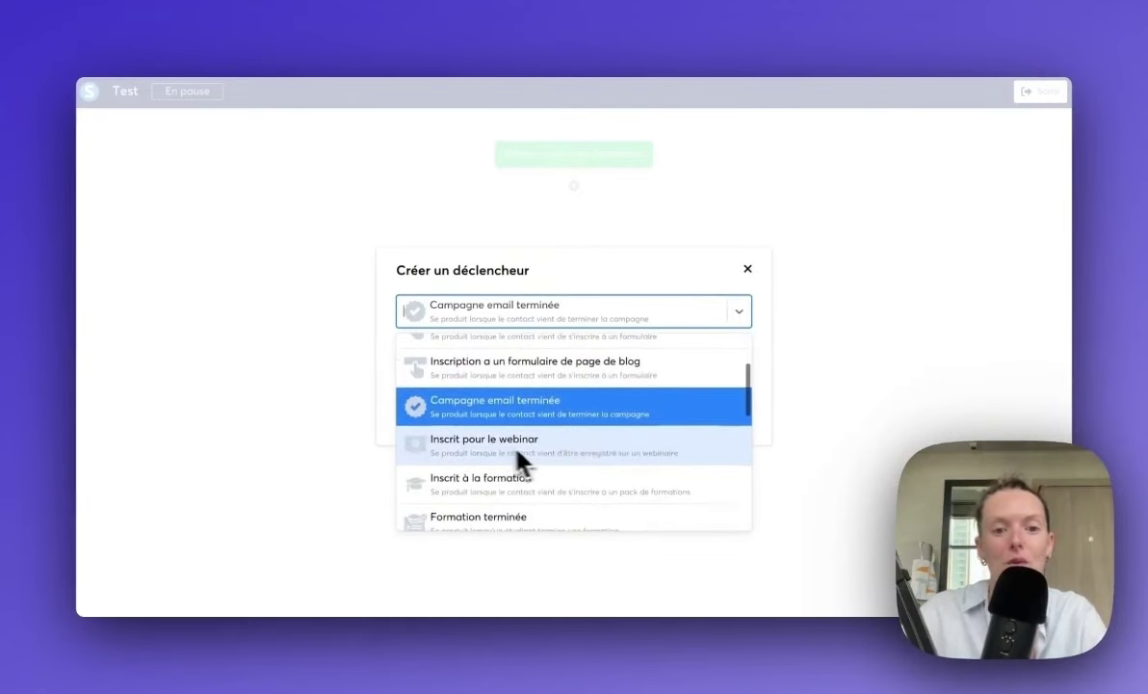
pyautogui.click(582, 449)
pyautogui.click(575, 358)
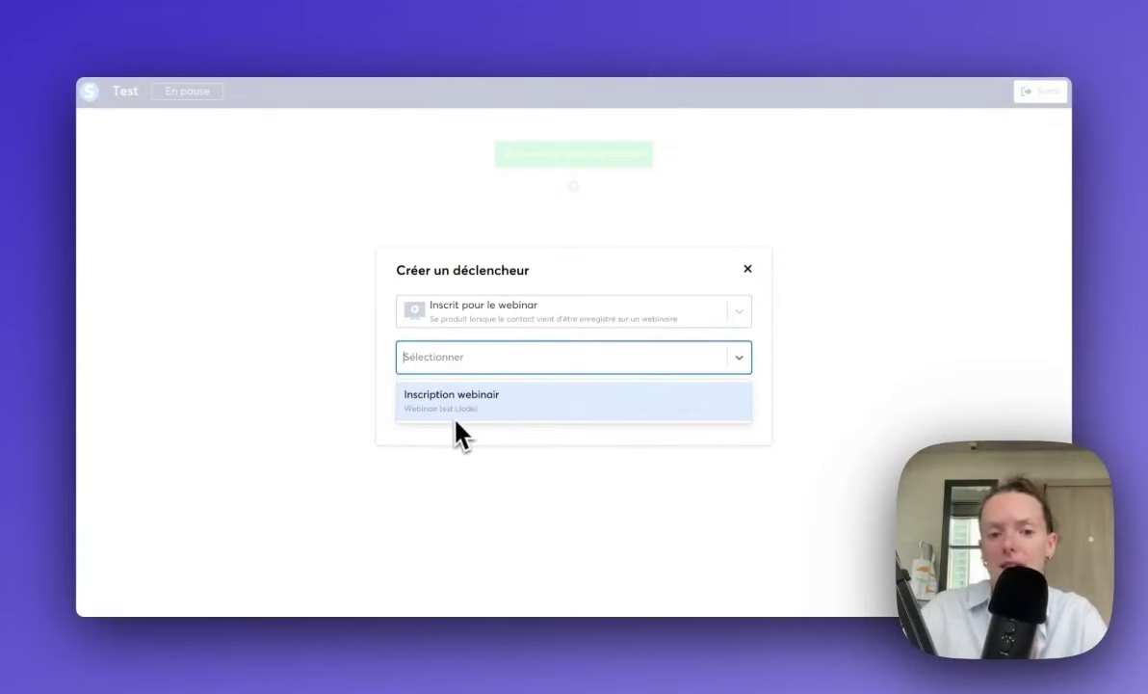
# Step: Switch the trigger to "Inscrit à la formation" and look through the courses it offers
pyautogui.click(526, 320)
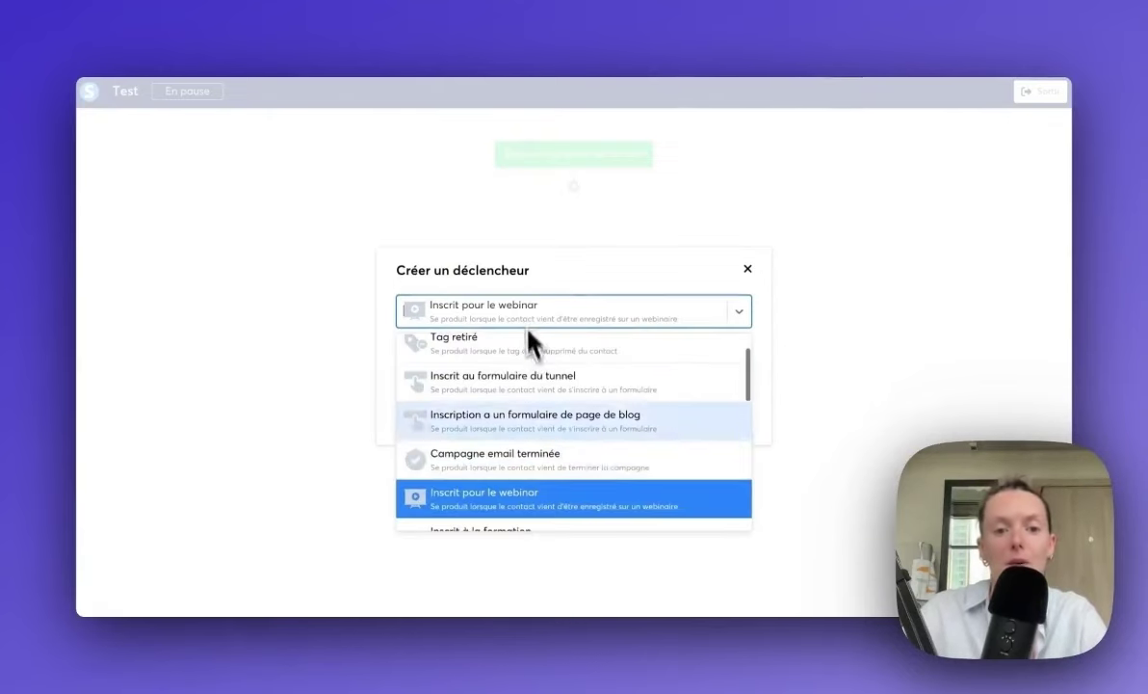
pyautogui.scroll(-1, 544, 414)
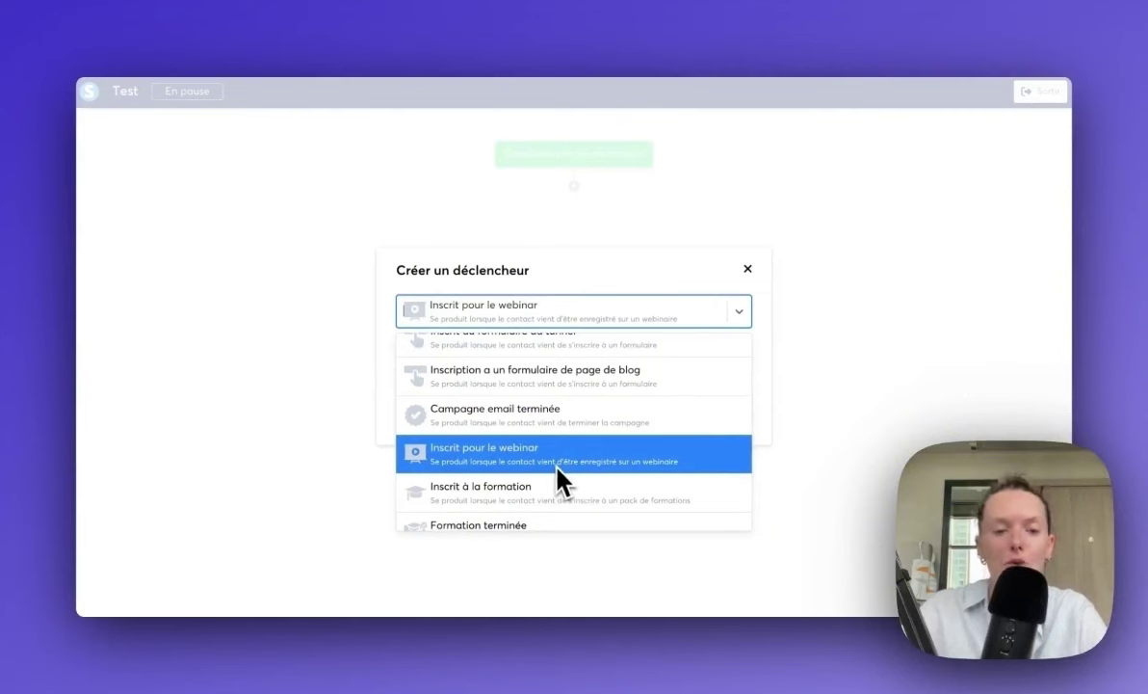
pyautogui.click(562, 501)
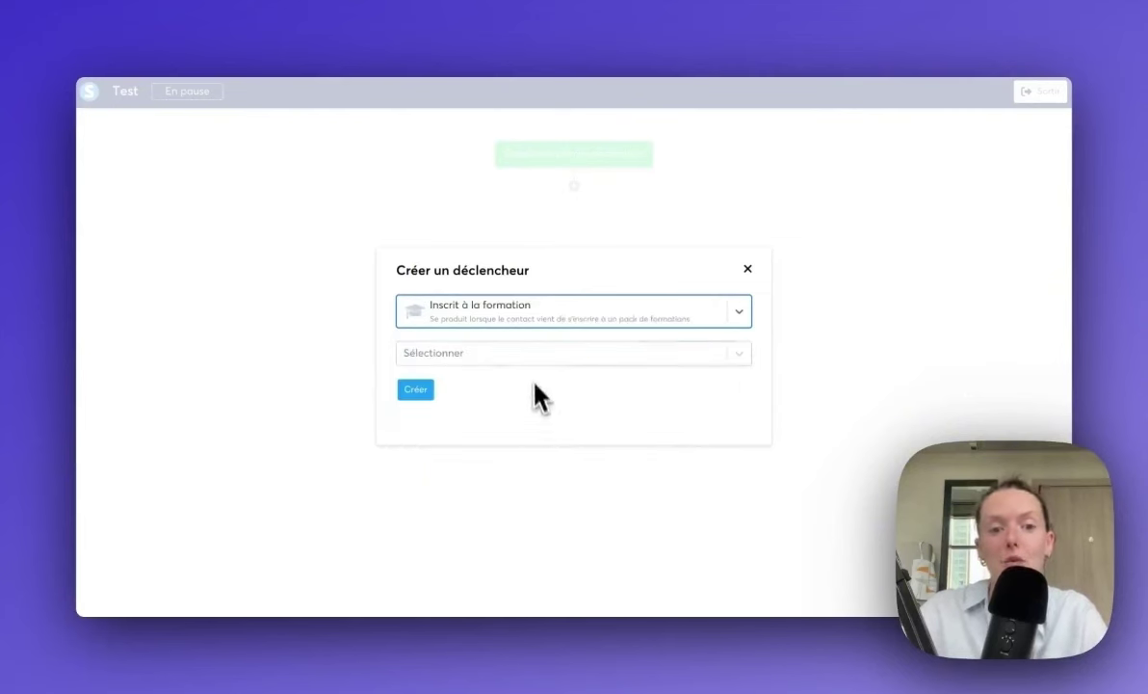
pyautogui.click(532, 355)
pyautogui.scroll(-1, 546, 402)
# Step: Switch the trigger to "Formation terminée" and view the courses whose completion can start the workflow
pyautogui.click(528, 322)
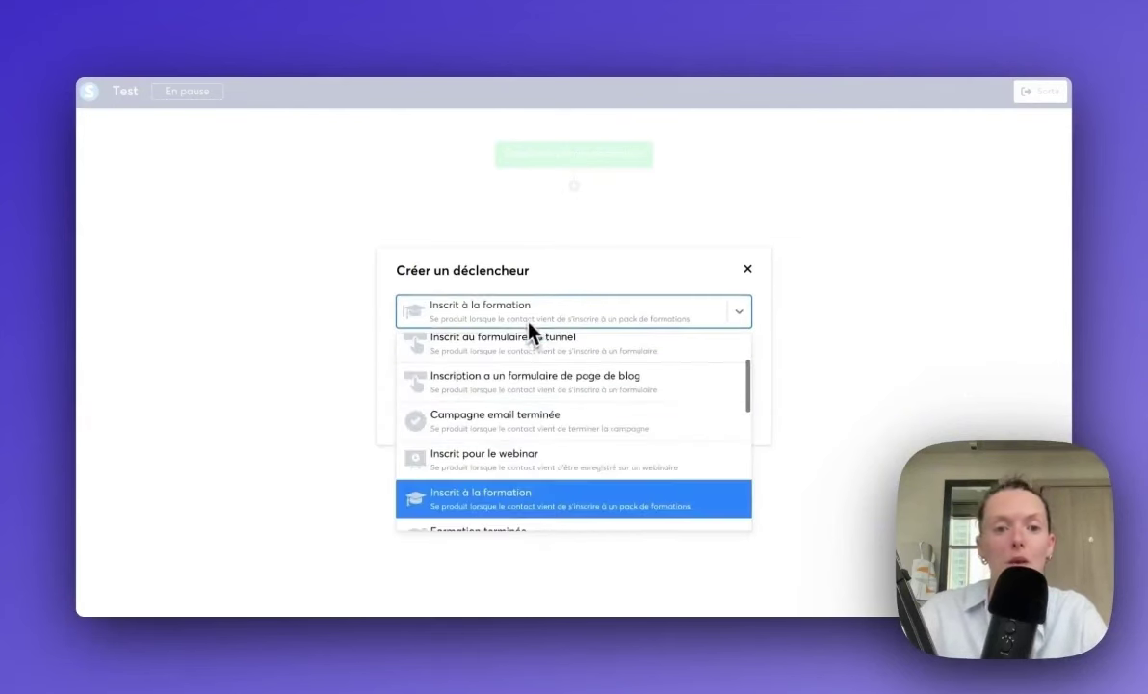
pyautogui.scroll(-1, 545, 513)
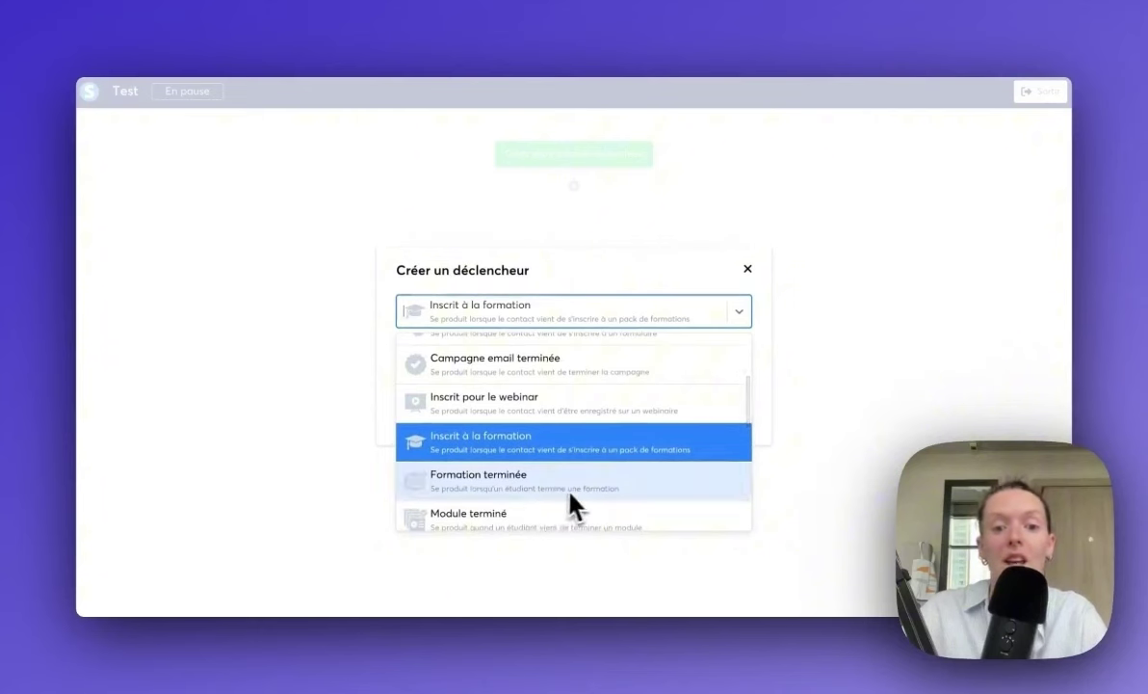
pyautogui.click(570, 494)
pyautogui.click(545, 357)
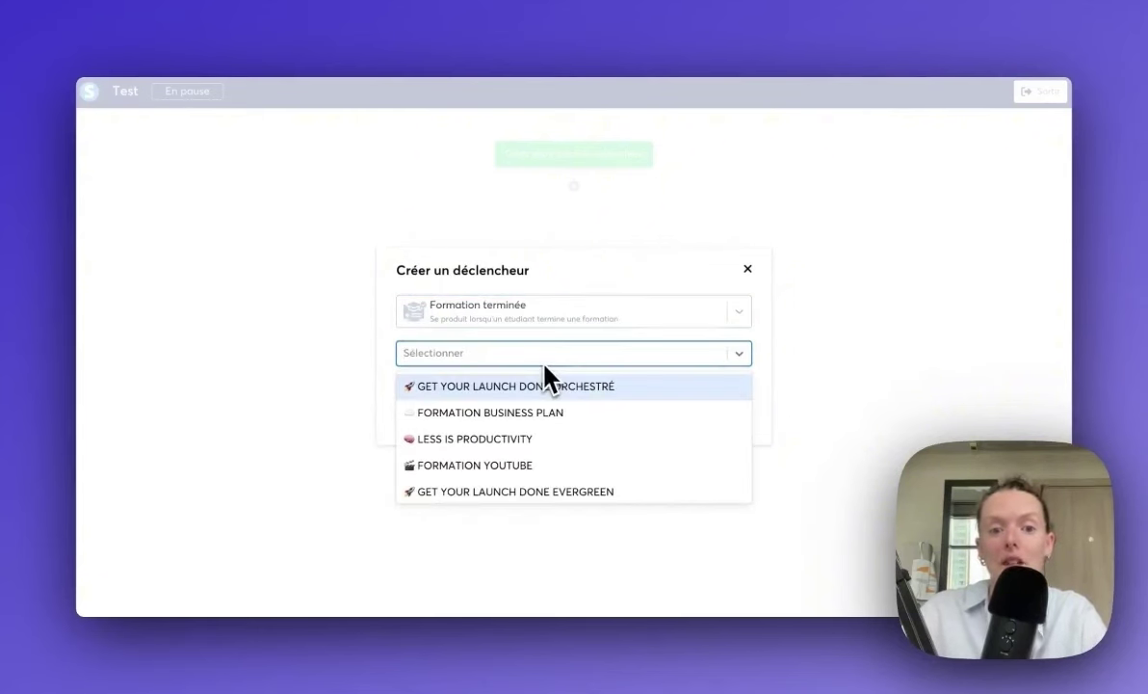
pyautogui.scroll(-1, 574, 463)
pyautogui.click(392, 388)
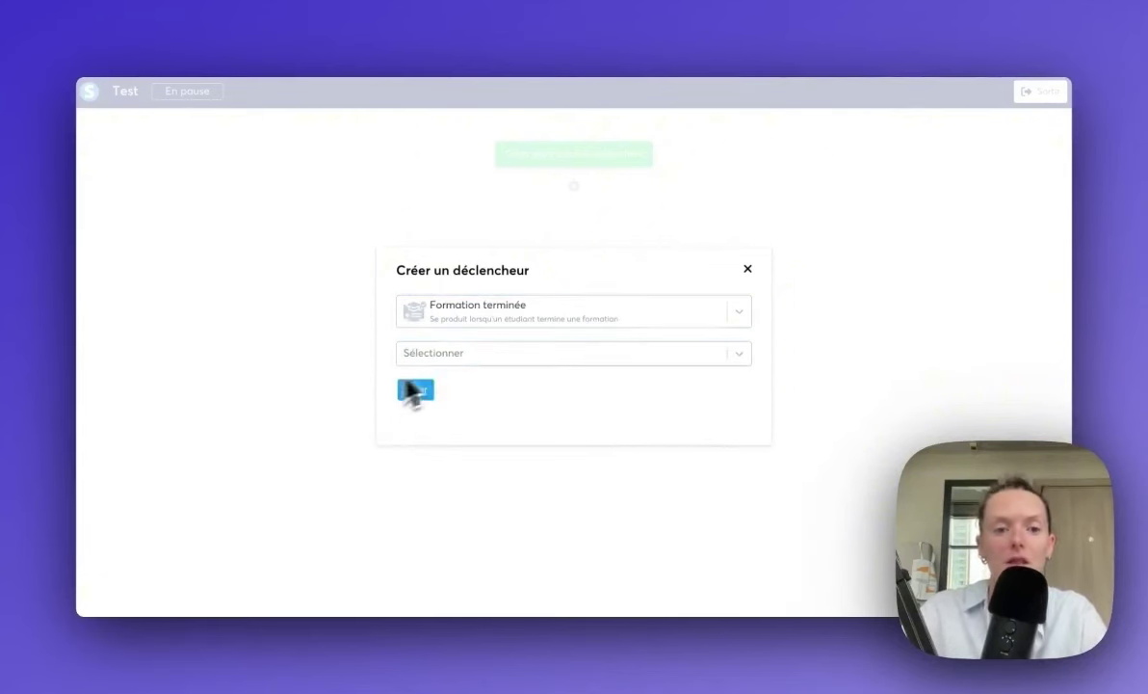
# Step: Switch the trigger to "Module terminé" and assign it the course "GET YOUR LAUNCH DONE ORCHESTRÉ"
pyautogui.click(515, 318)
pyautogui.scroll(-2, 569, 444)
pyautogui.click(569, 445)
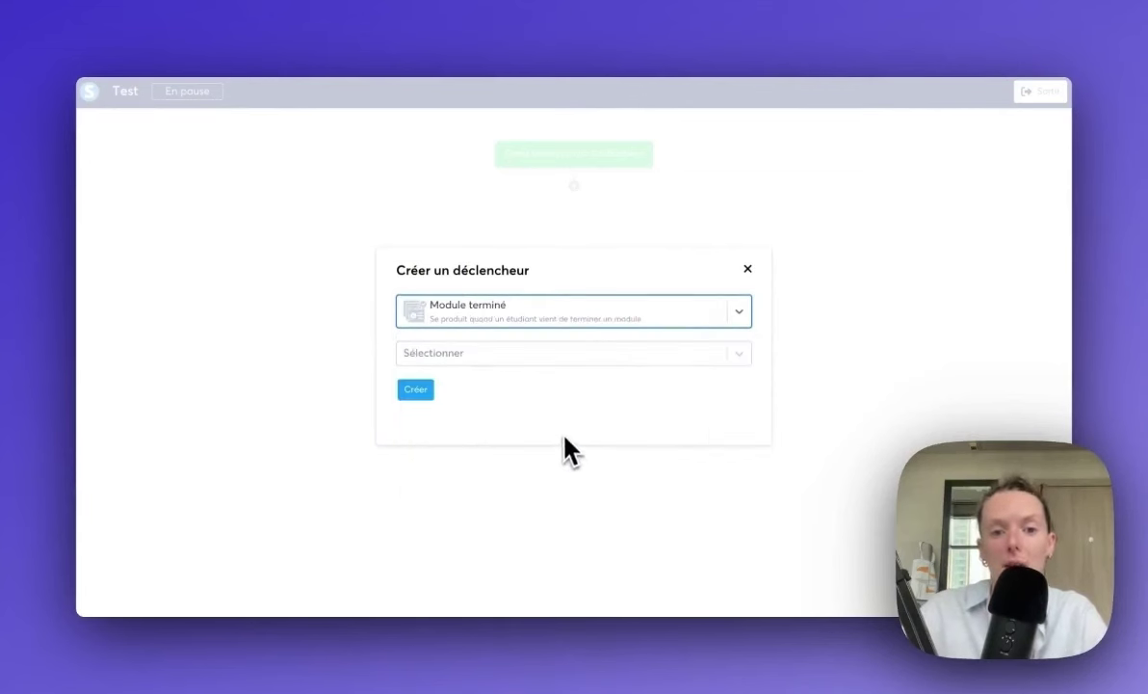
pyautogui.click(541, 354)
pyautogui.scroll(-1, 541, 410)
pyautogui.scroll(1, 542, 420)
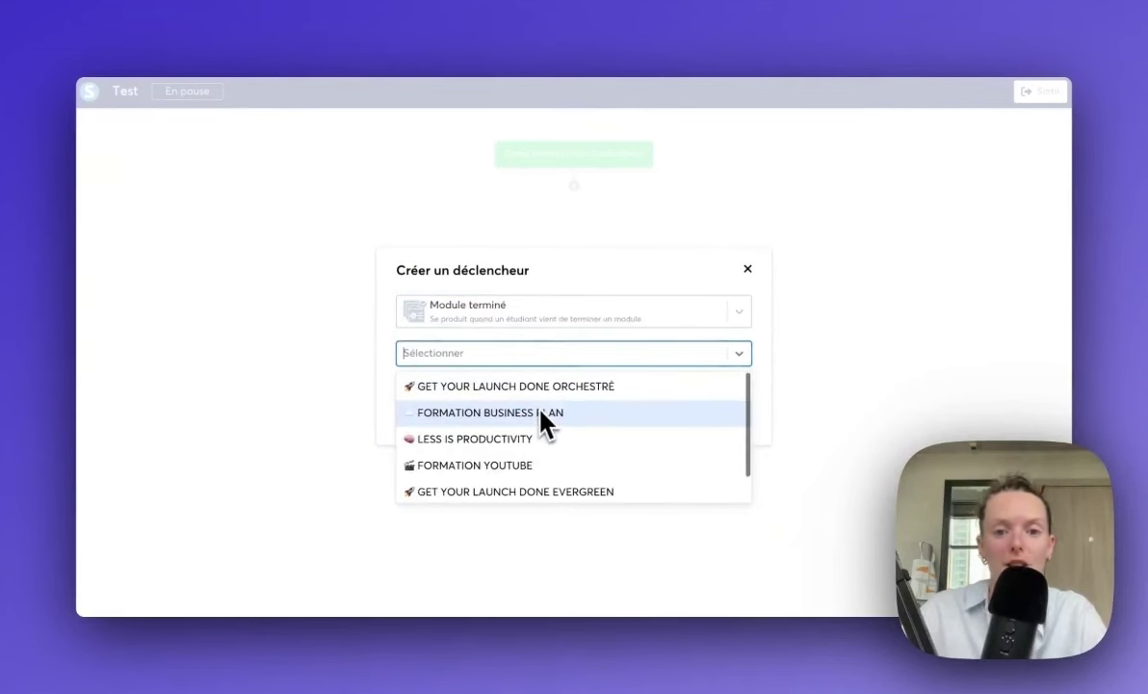
pyautogui.click(604, 390)
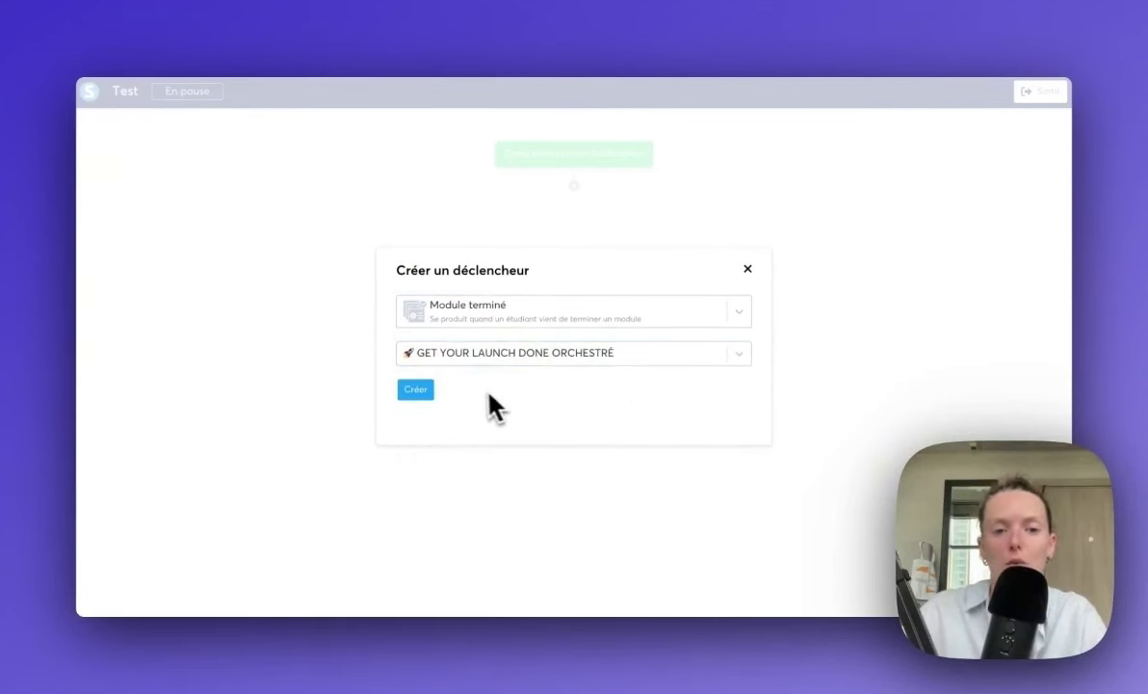
# Step: Switch the trigger to "Chapitre terminé" and check the list of courses it can apply to
pyautogui.click(549, 318)
pyautogui.scroll(-1, 551, 463)
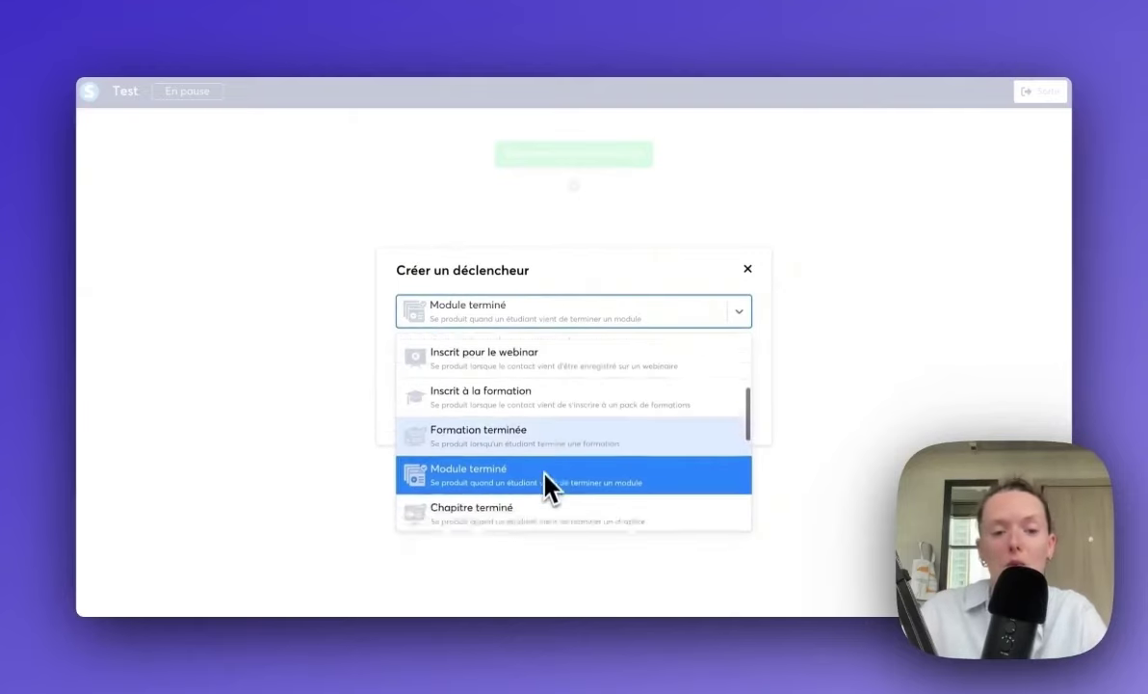
pyautogui.scroll(-1, 544, 473)
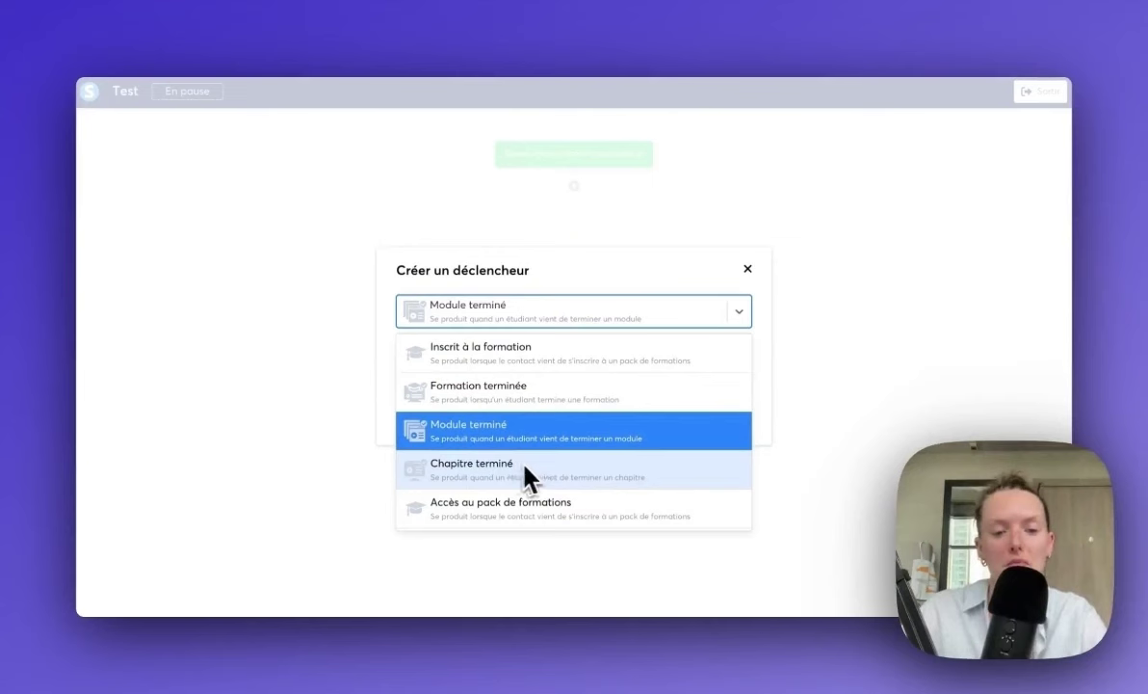
pyautogui.click(525, 471)
pyautogui.click(556, 354)
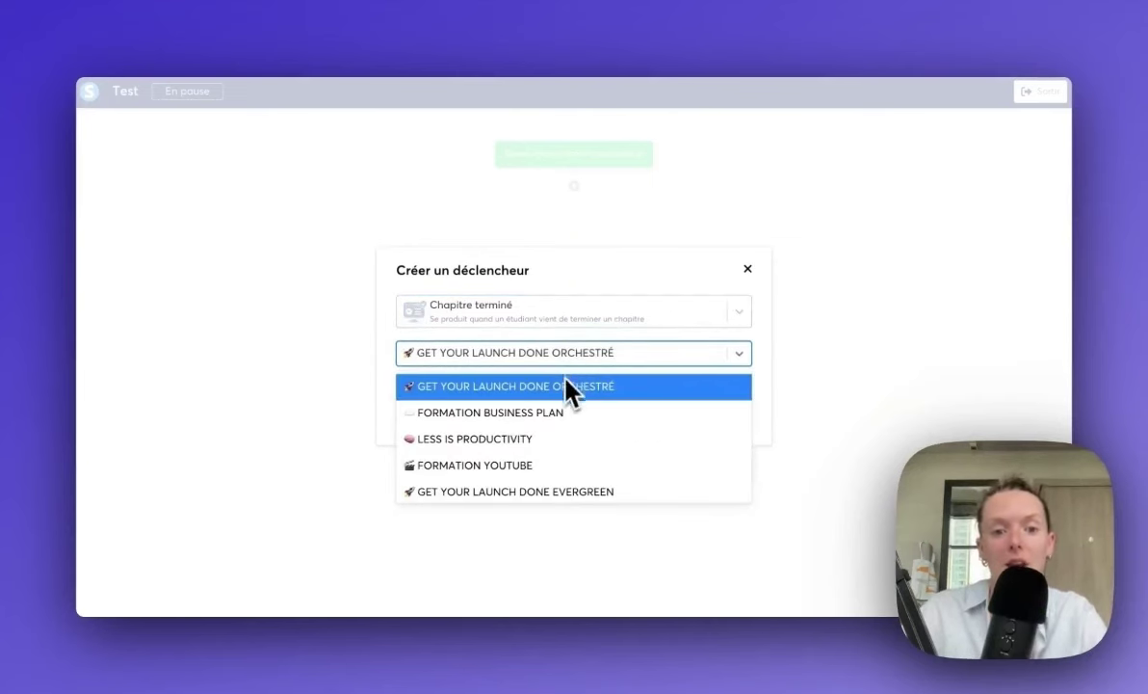
pyautogui.click(557, 356)
# Step: Switch the trigger to "Accès au pack de formations" and check its selection options
pyautogui.click(549, 313)
pyautogui.scroll(-2, 536, 442)
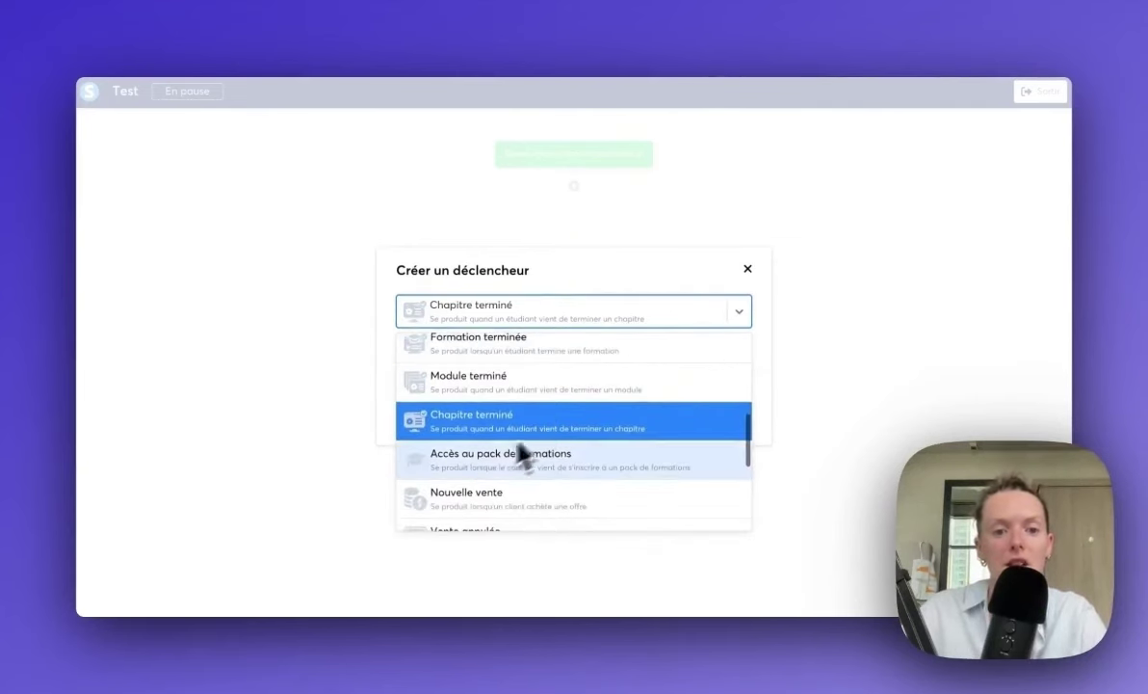
pyautogui.scroll(-1, 544, 462)
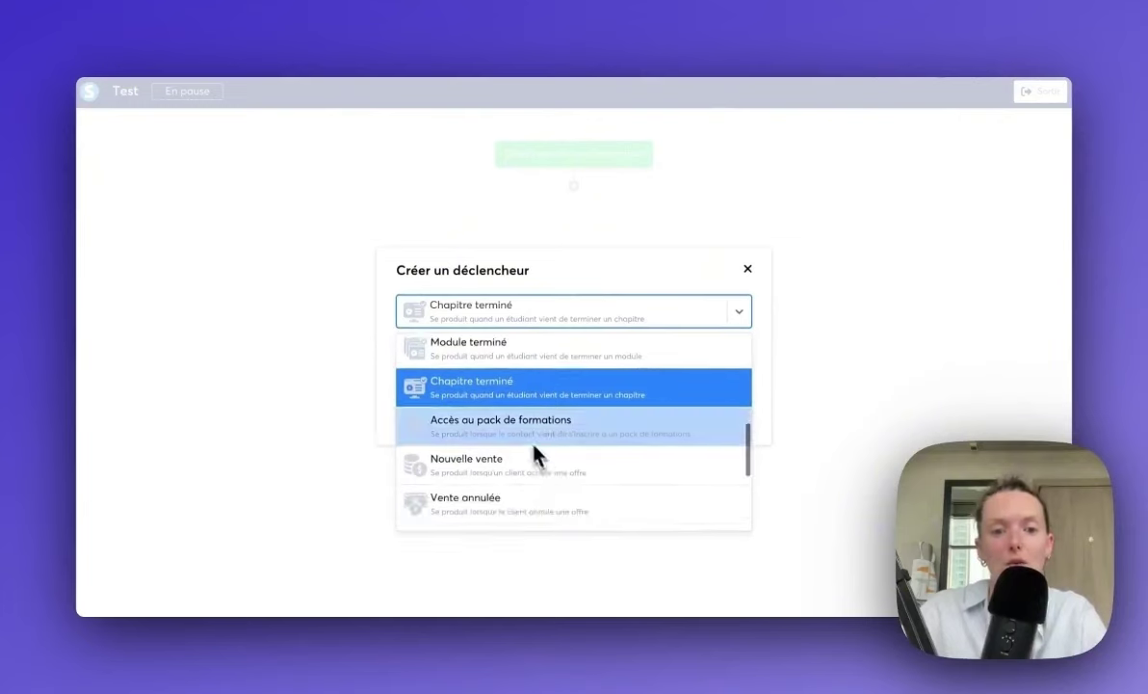
pyautogui.click(533, 429)
pyautogui.click(532, 354)
# Step: Switch the trigger to "Nouvelle vente" and view the order forms it can be tied to
pyautogui.click(532, 314)
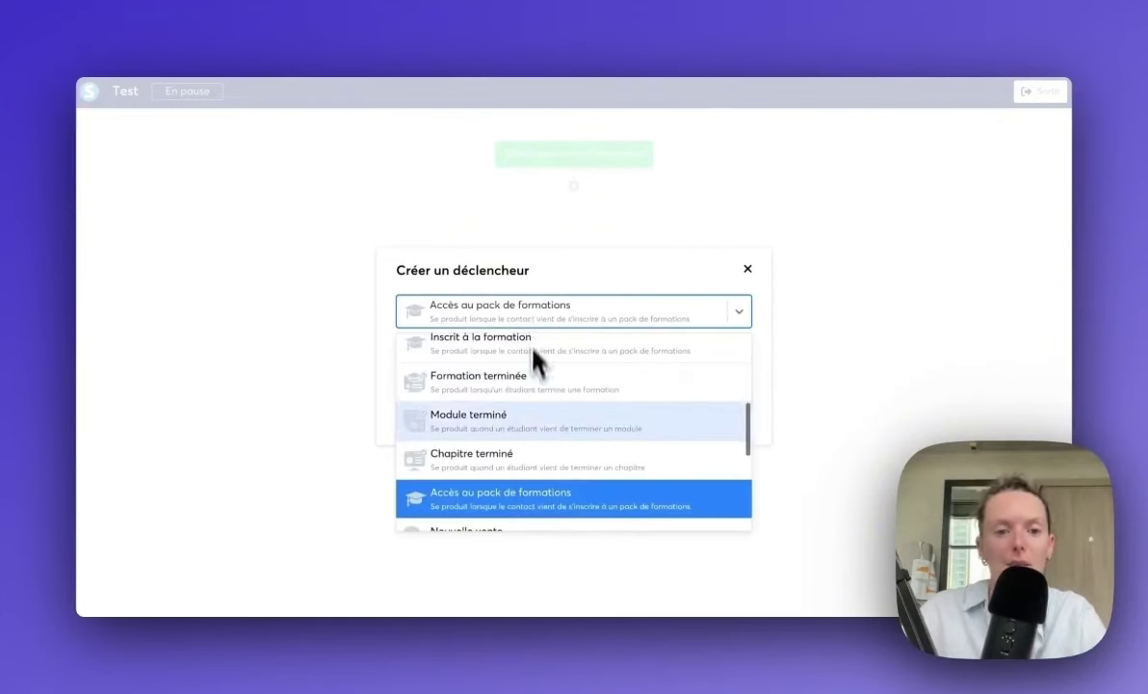
pyautogui.scroll(-3, 538, 405)
pyautogui.click(538, 428)
pyautogui.click(535, 364)
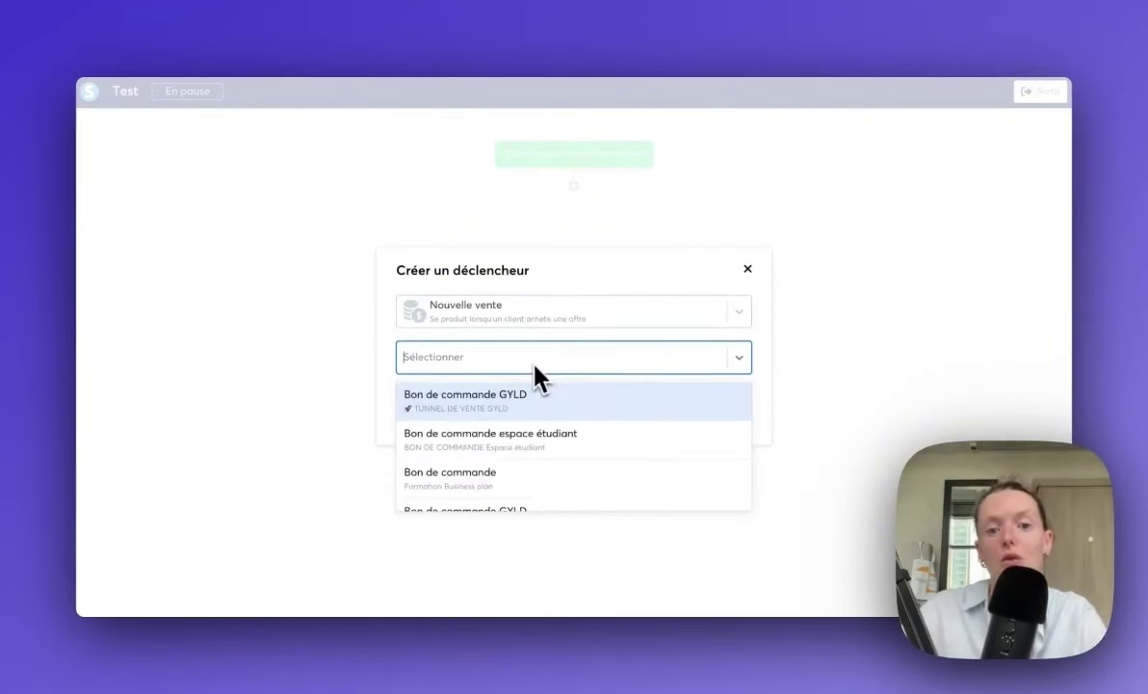
# Step: Switch the trigger to "Email ouvert" and browse the emails it can be tied to
pyautogui.click(533, 316)
pyautogui.scroll(-3, 544, 462)
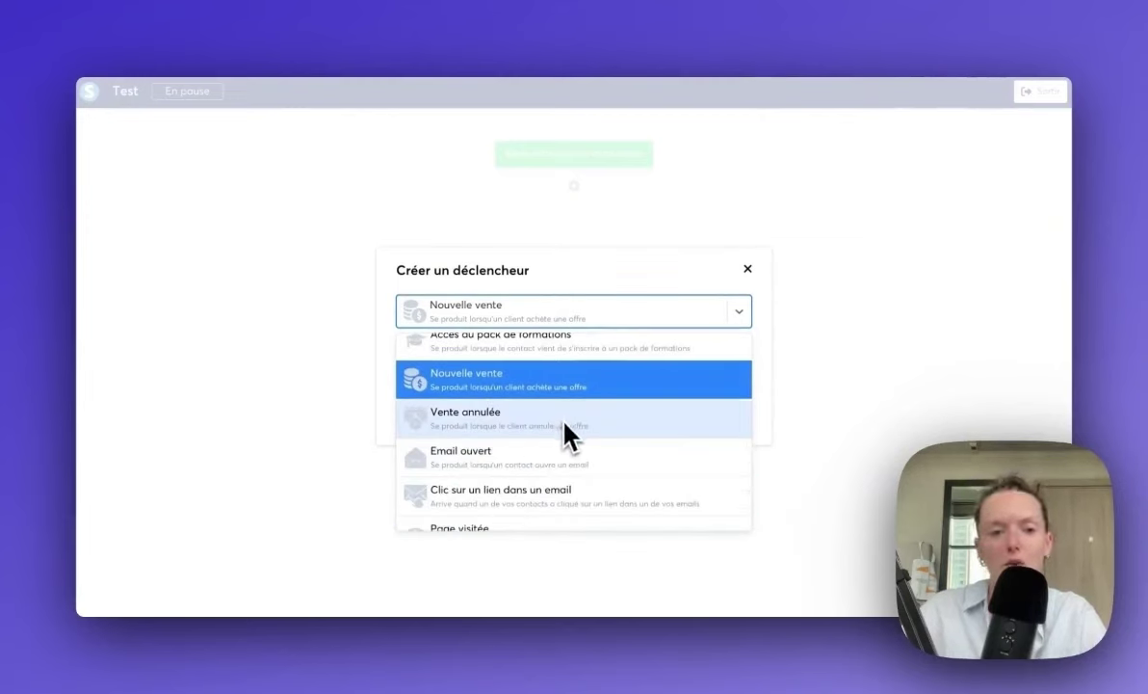
pyautogui.click(553, 459)
pyautogui.click(537, 348)
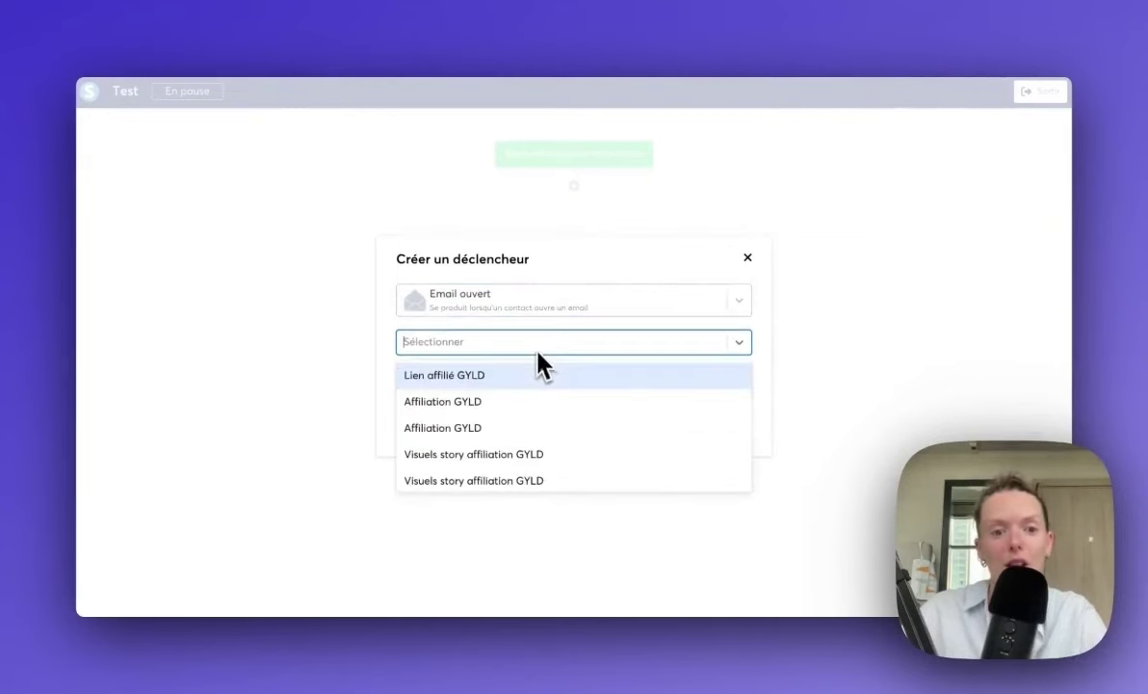
pyautogui.scroll(-5, 575, 421)
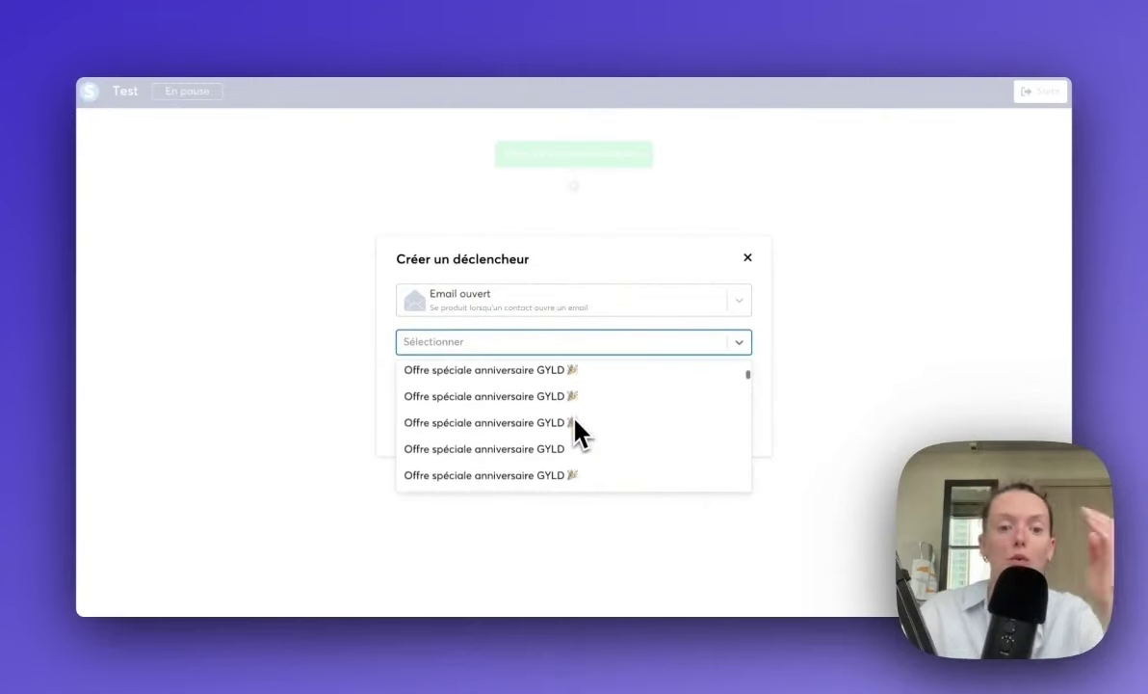
pyautogui.scroll(10, 575, 424)
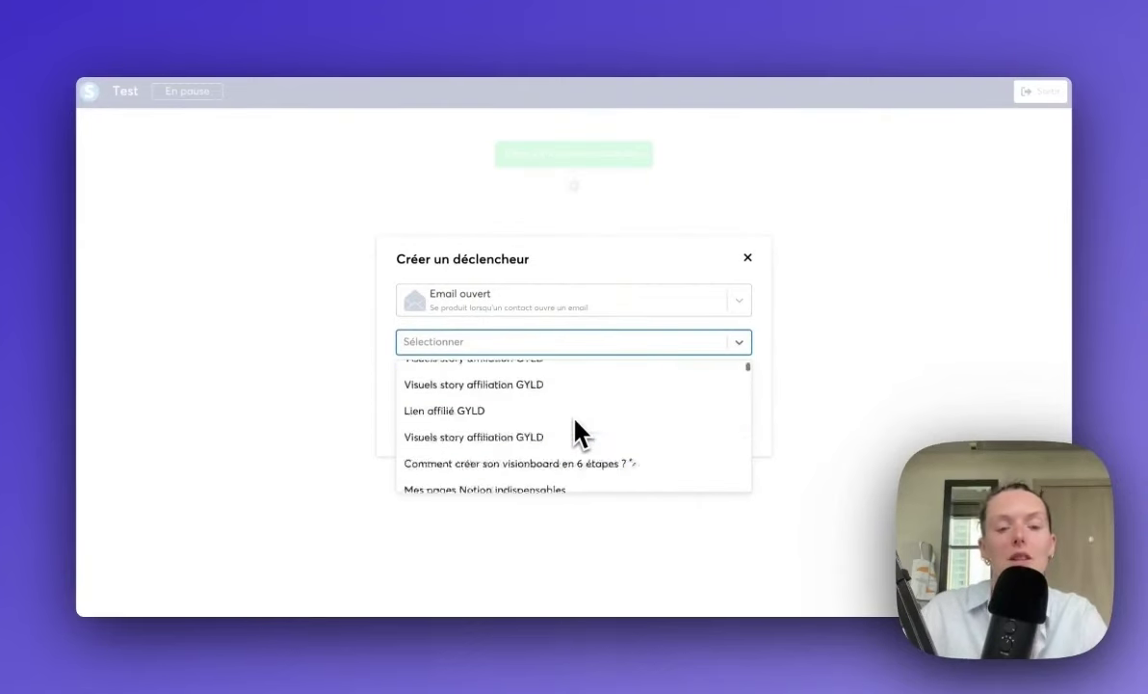
# Step: Assign the email "Lien affilié GYLD" to the trigger and check which links can be selected for it
pyautogui.click(525, 339)
pyautogui.click(516, 385)
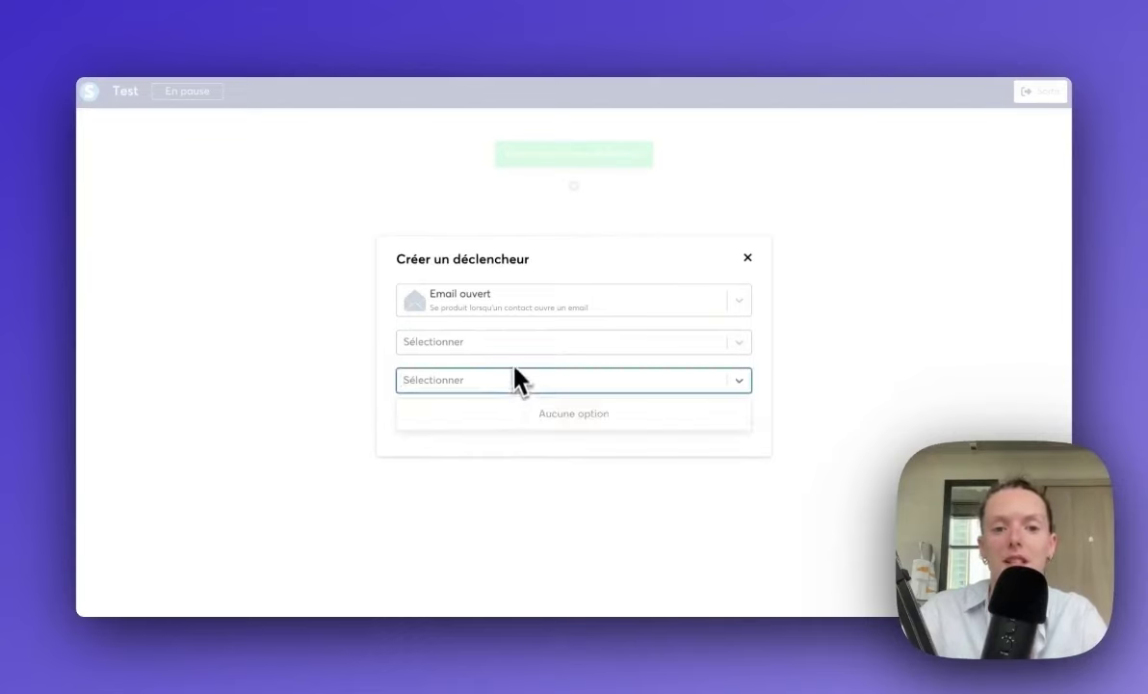
pyautogui.click(518, 344)
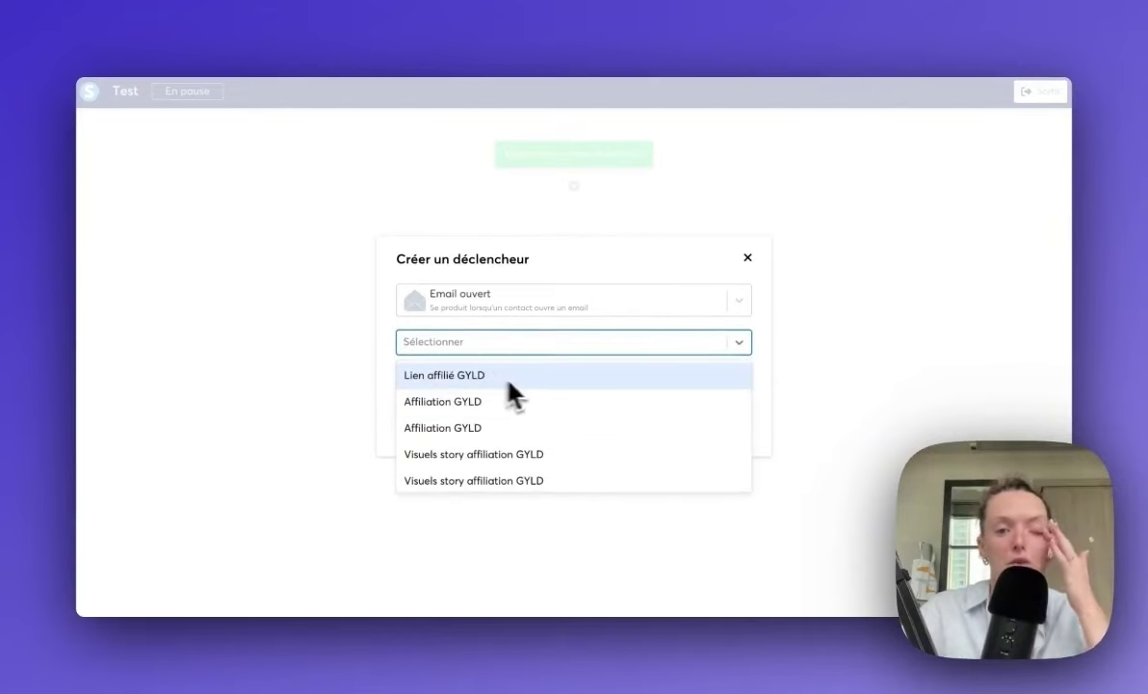
pyautogui.click(508, 378)
pyautogui.click(539, 380)
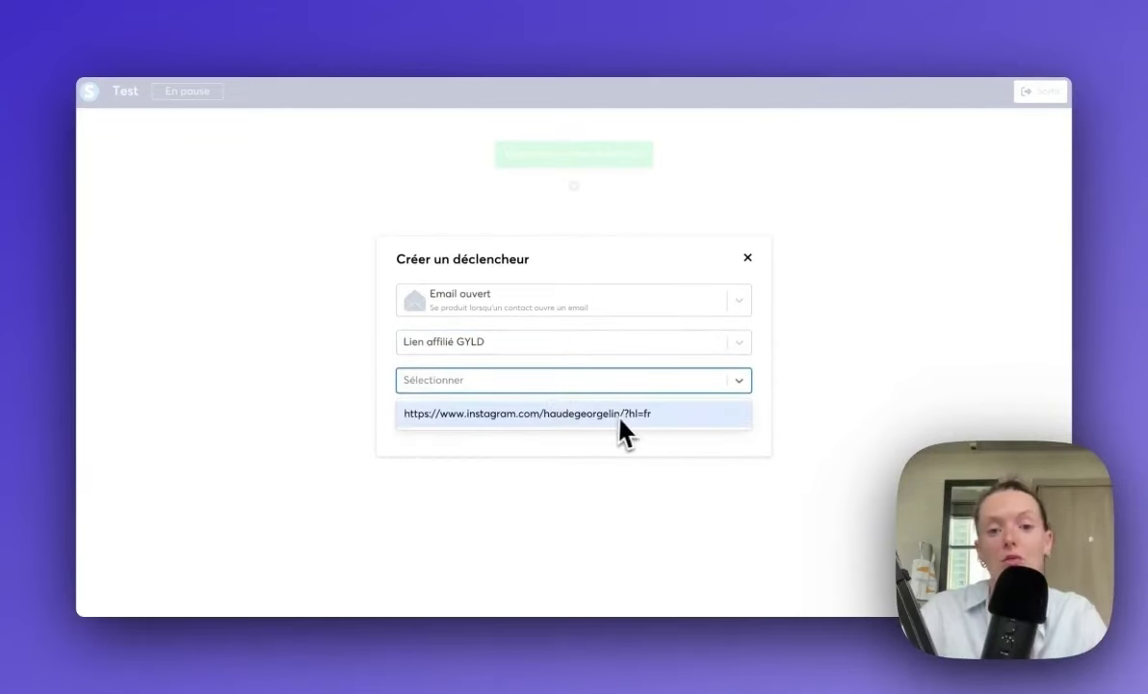
pyautogui.click(541, 367)
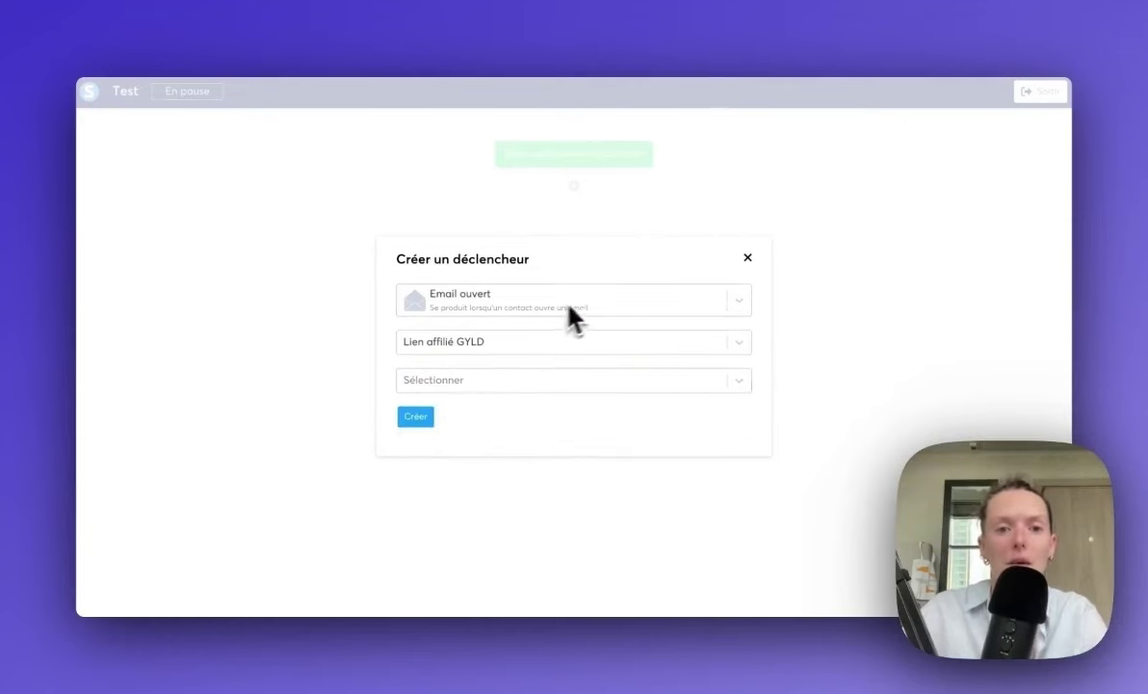
# Step: Change the trigger's email to "Visuels story affiliation GYLD" and check its selectable links
pyautogui.click(523, 339)
pyautogui.scroll(-1, 512, 420)
pyautogui.scroll(-2, 512, 422)
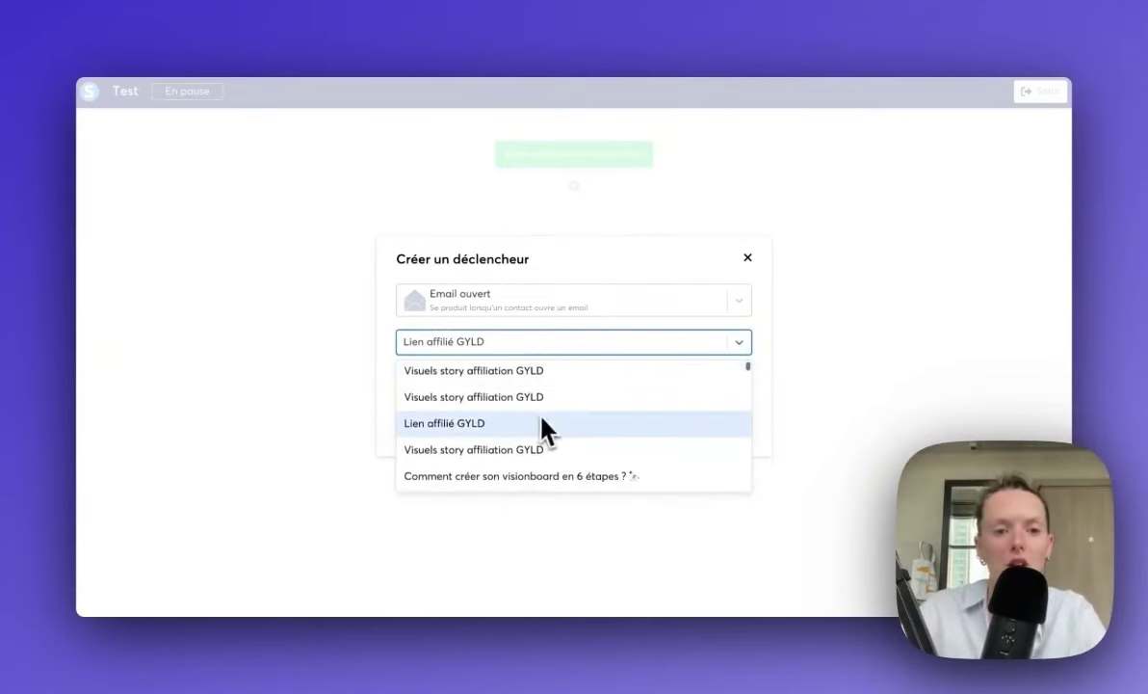
pyautogui.click(474, 397)
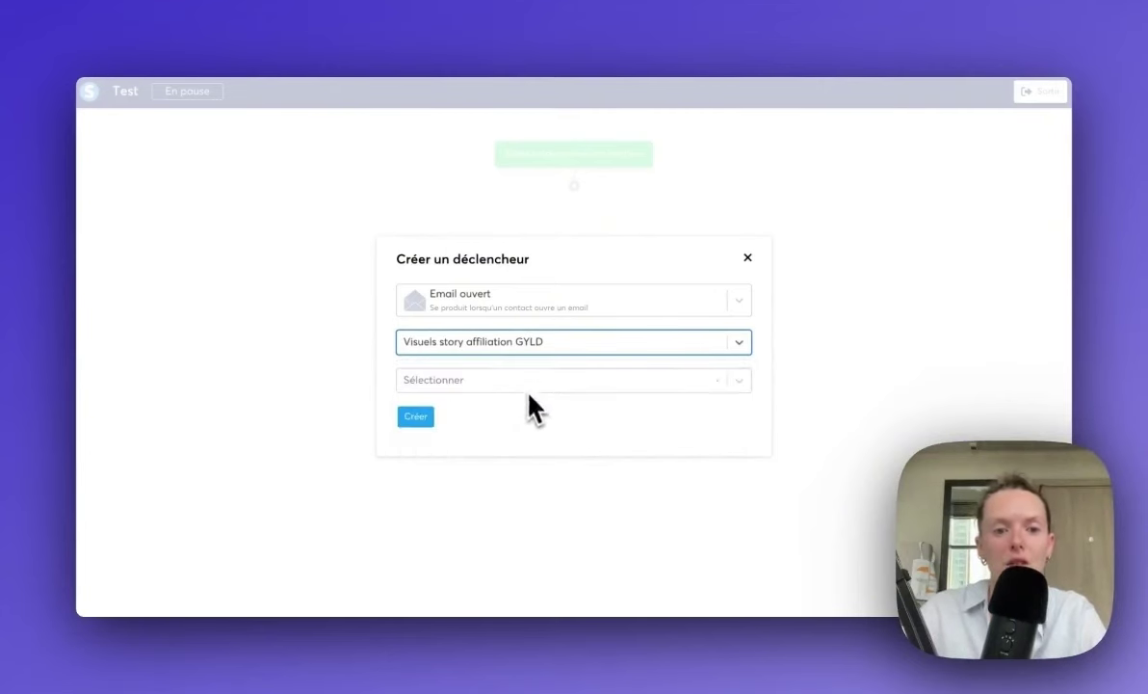
pyautogui.click(528, 386)
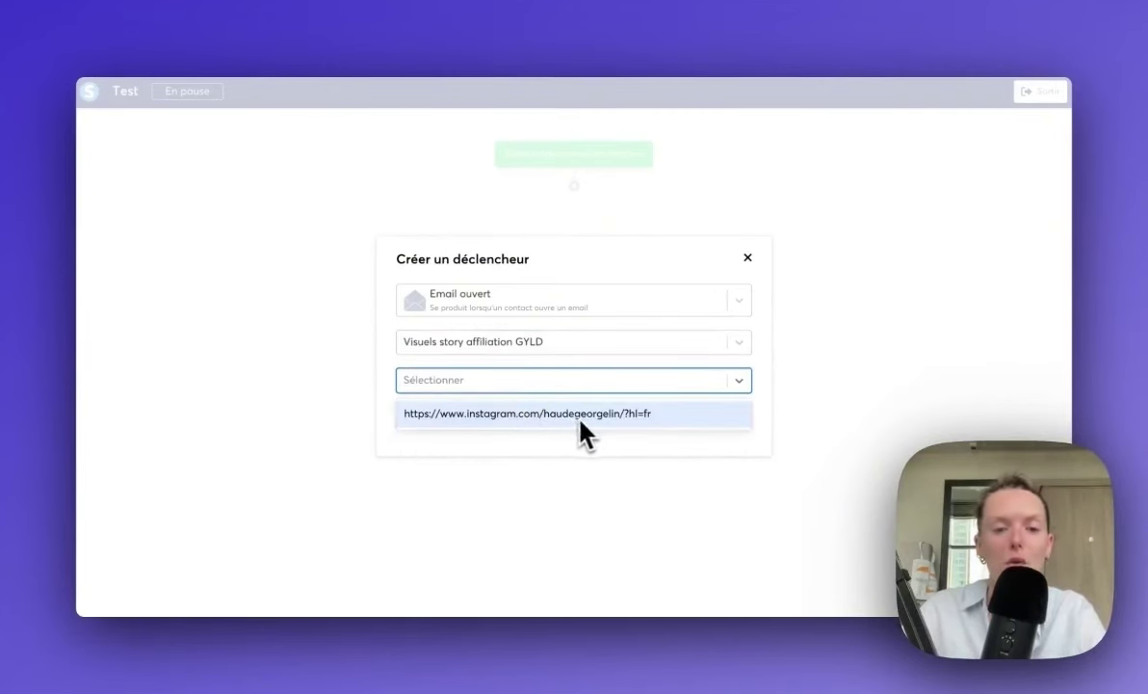
# Step: Switch the trigger to "Clic sur un lien dans un email" and browse the emails it can apply to
pyautogui.click(568, 306)
pyautogui.scroll(-2, 583, 434)
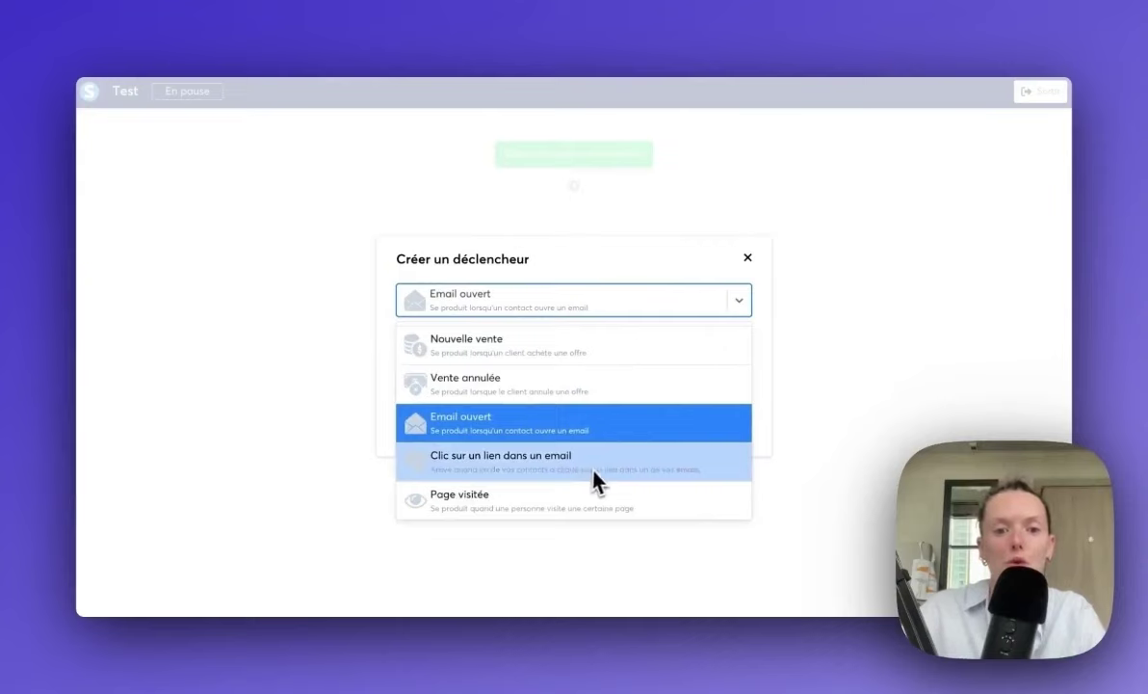
pyautogui.click(593, 467)
pyautogui.click(566, 347)
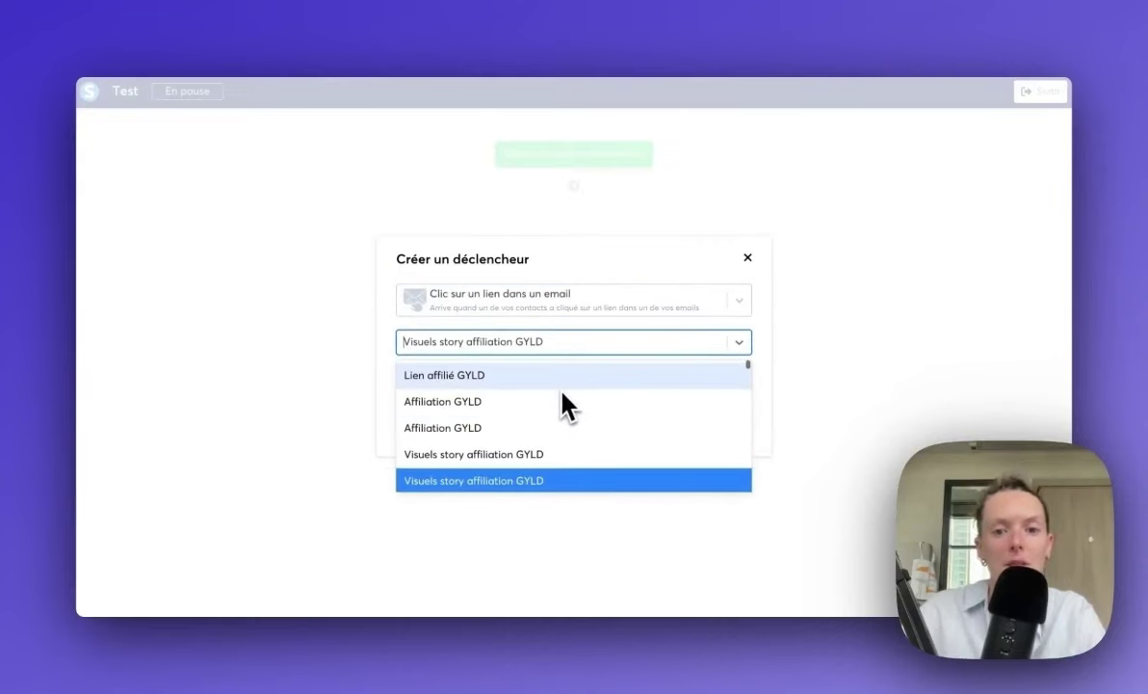
pyautogui.scroll(-5, 564, 400)
# Step: Switch the trigger to "Page visitée" and browse the pages it can be tied to
pyautogui.click(568, 310)
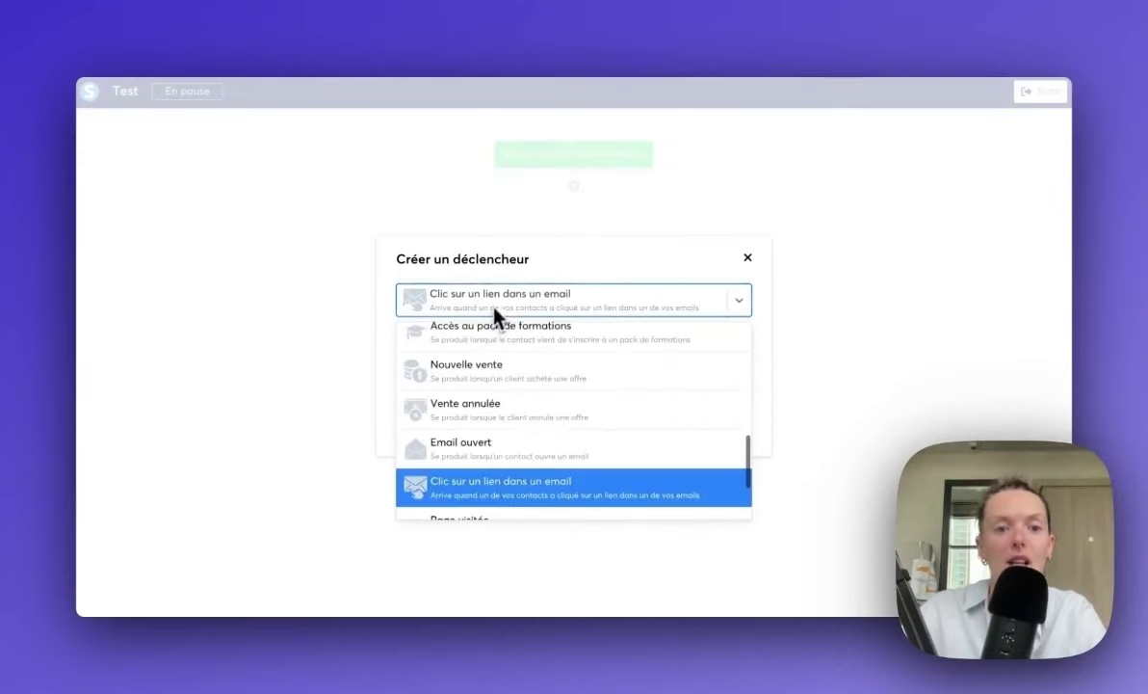
pyautogui.scroll(-1, 506, 404)
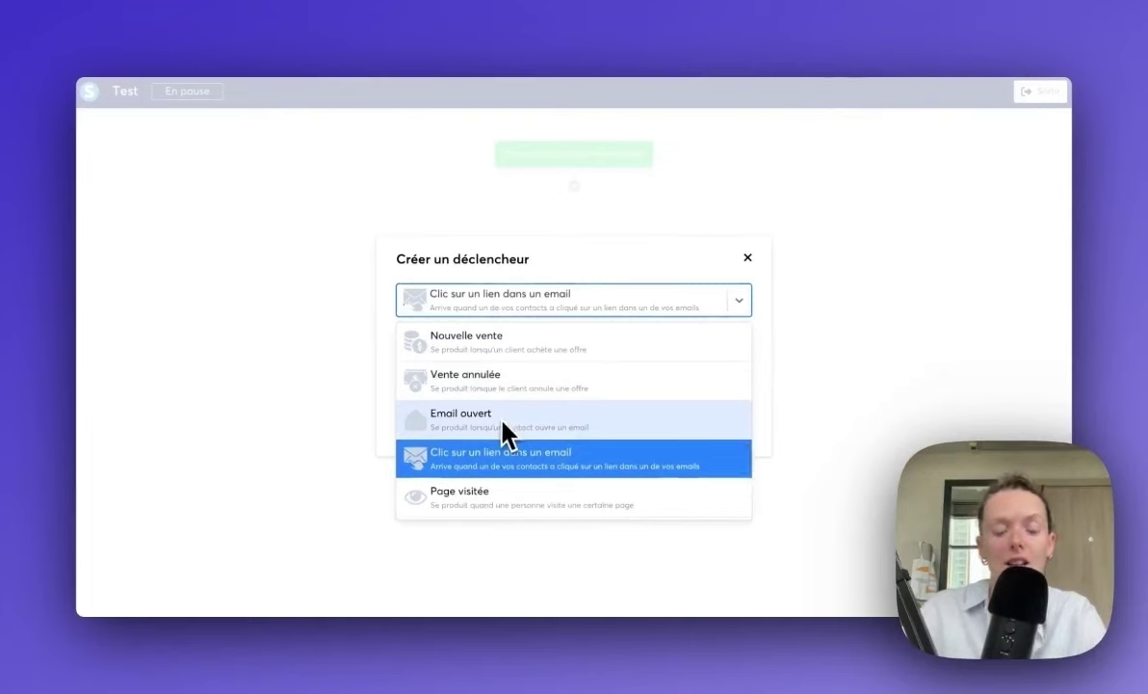
pyautogui.scroll(-2, 502, 424)
pyautogui.click(528, 435)
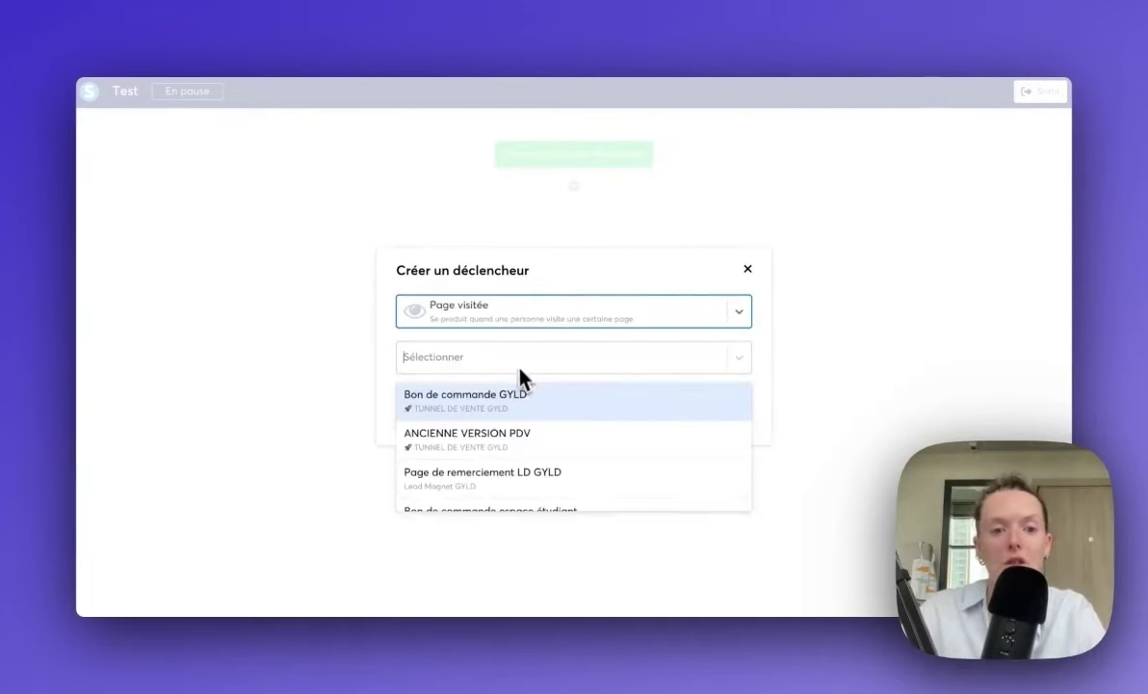
pyautogui.scroll(-6, 525, 424)
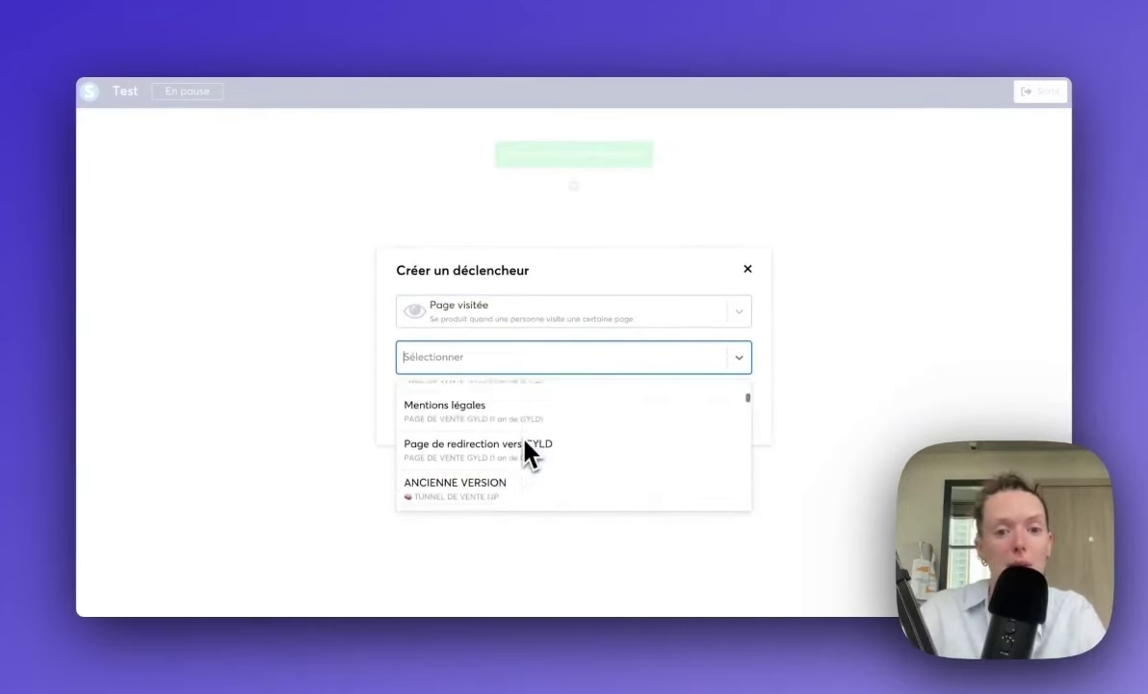
# Step: Switch the trigger to "Inscrit dans la communauté" and check the communities it can apply to
pyautogui.click(529, 325)
pyautogui.scroll(-2, 525, 468)
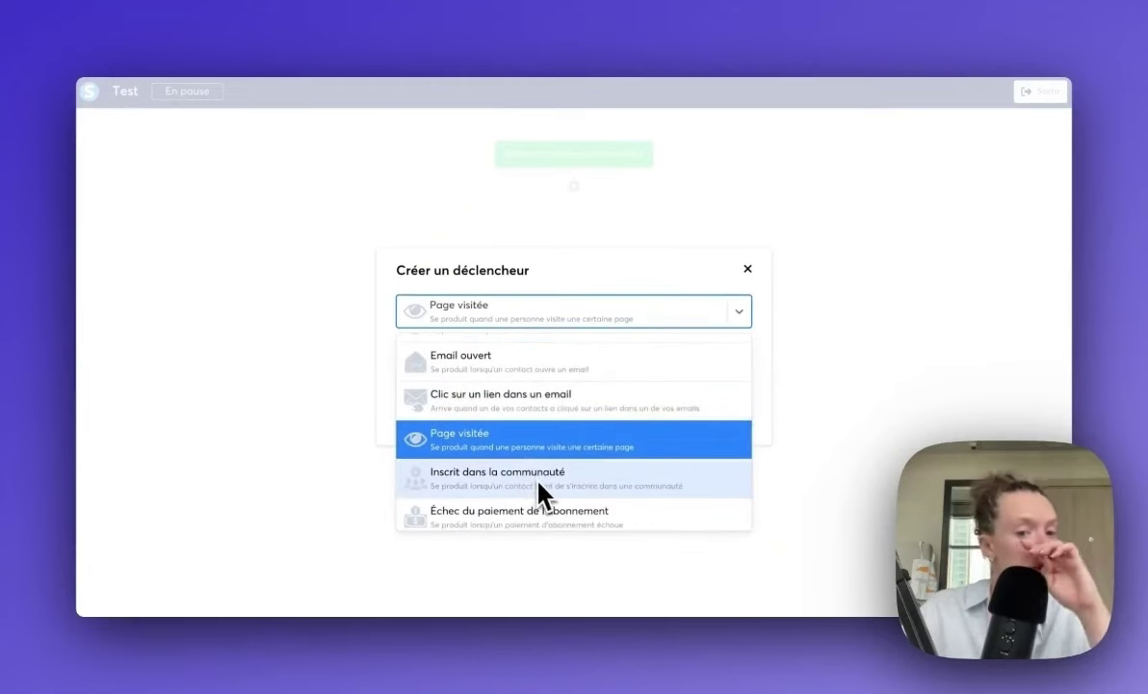
pyautogui.click(539, 482)
pyautogui.click(523, 359)
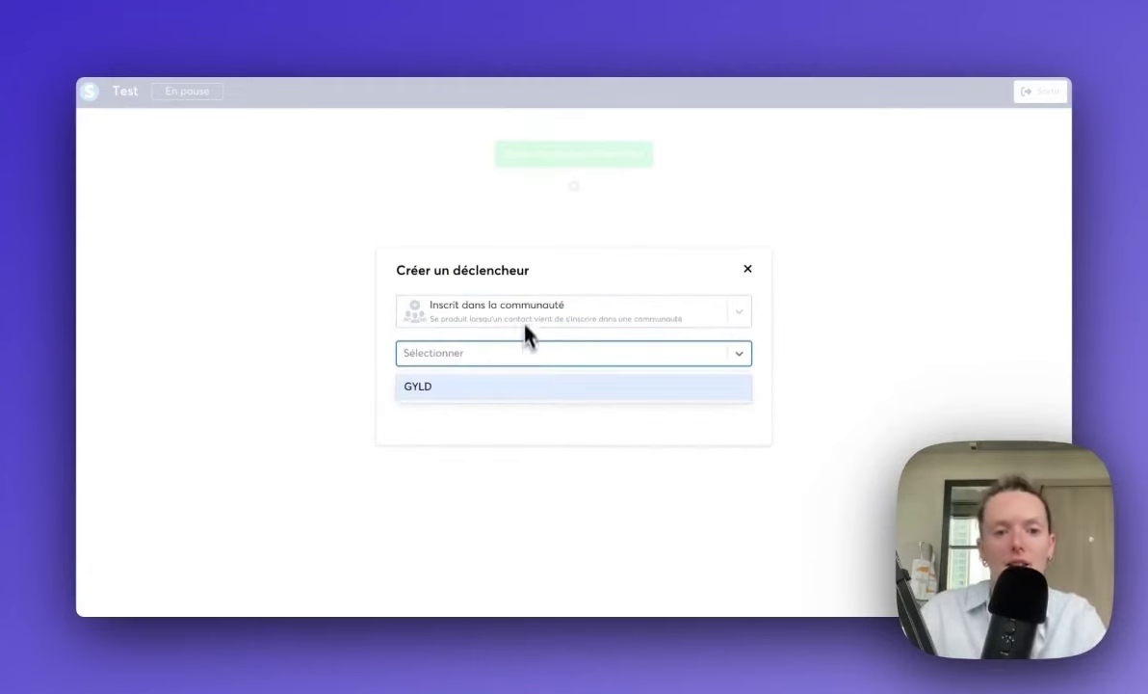
# Step: Switch the trigger to "Échec du paiement de l'abonnement" and view the order forms it can be tied to
pyautogui.click(527, 322)
pyautogui.scroll(-1, 528, 405)
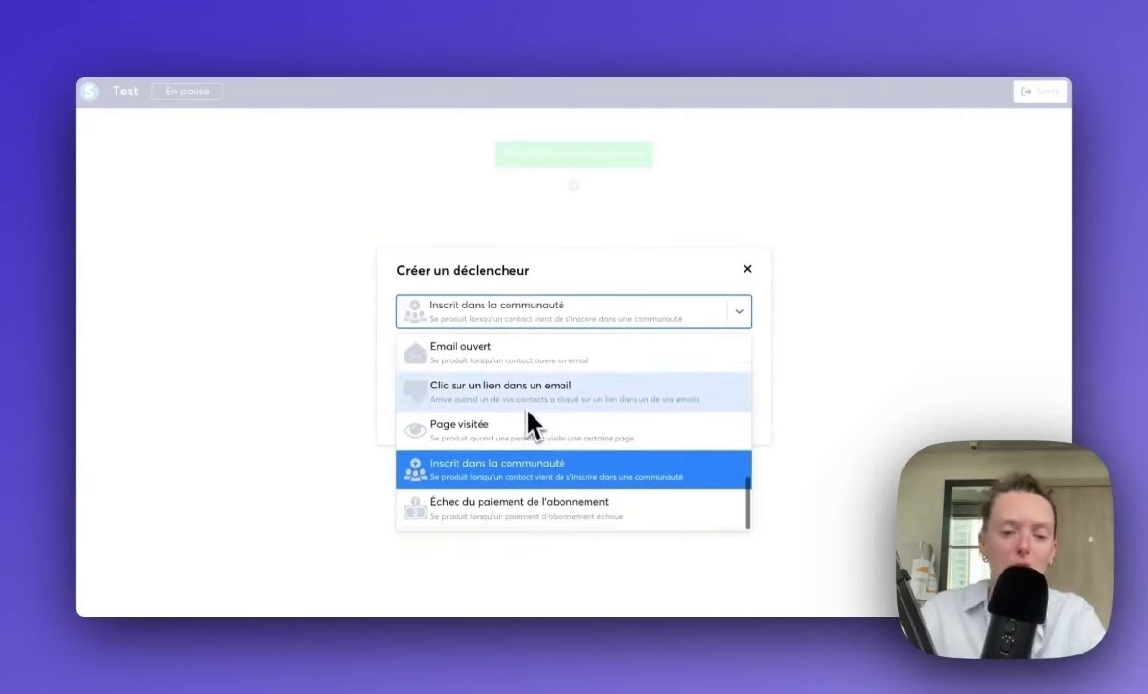
pyautogui.click(504, 521)
pyautogui.click(500, 364)
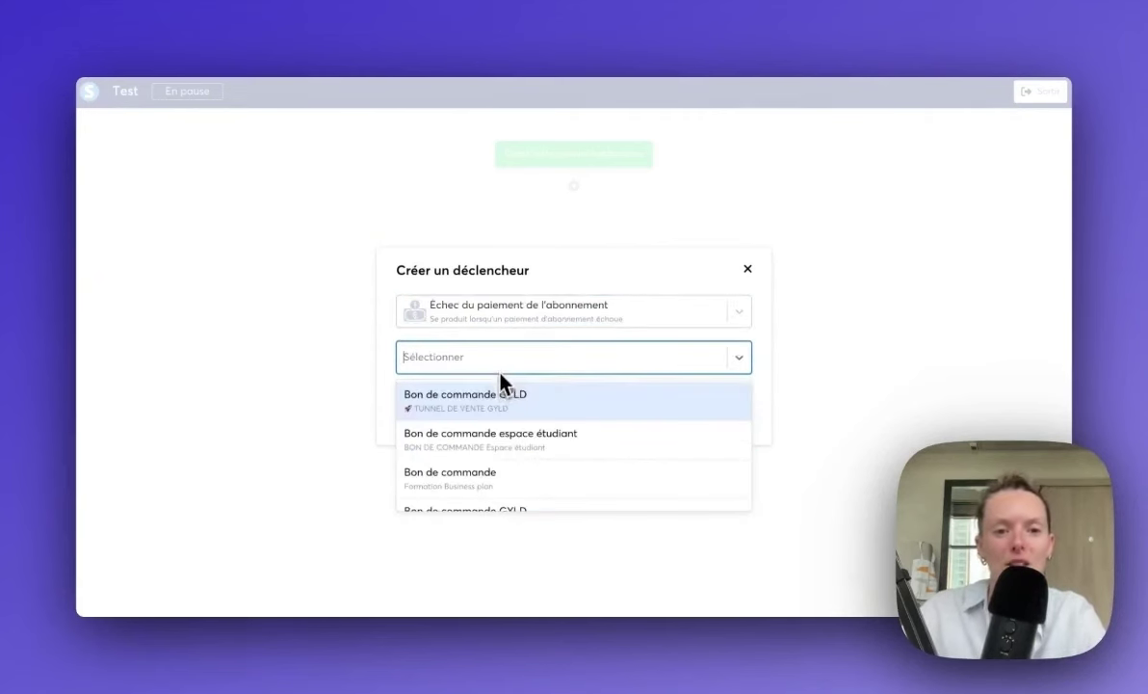
pyautogui.click(387, 377)
# Step: Set the trigger to "Tag ajouté" with the tag "GYLD" and create it
pyautogui.click(628, 324)
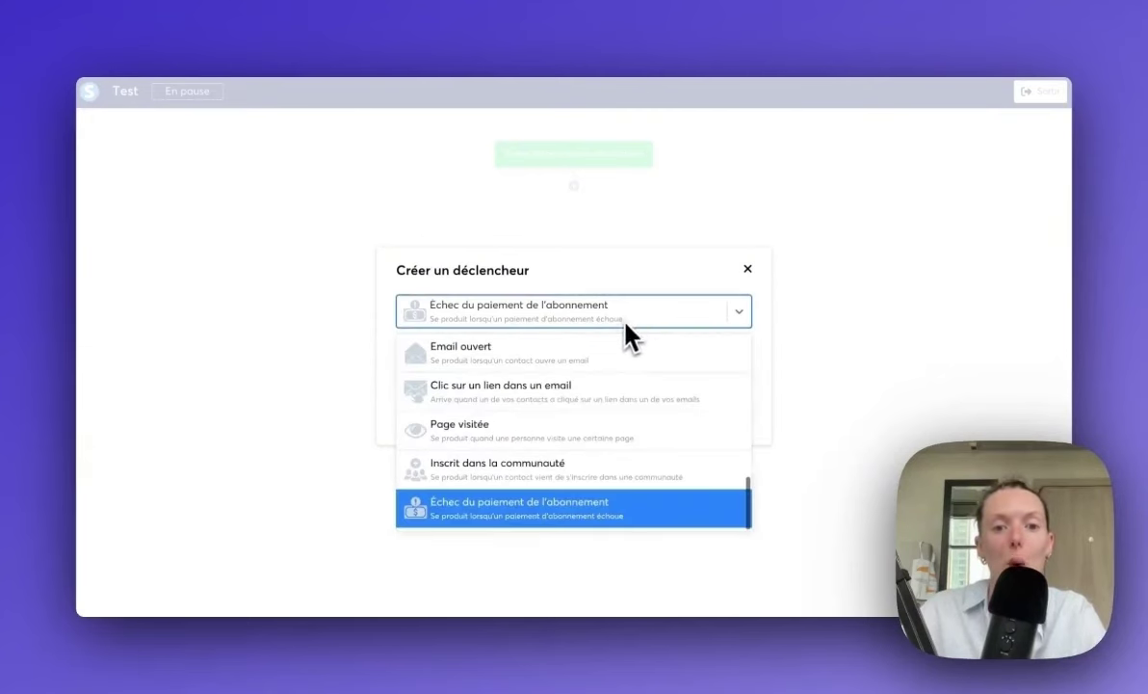
pyautogui.scroll(5, 549, 368)
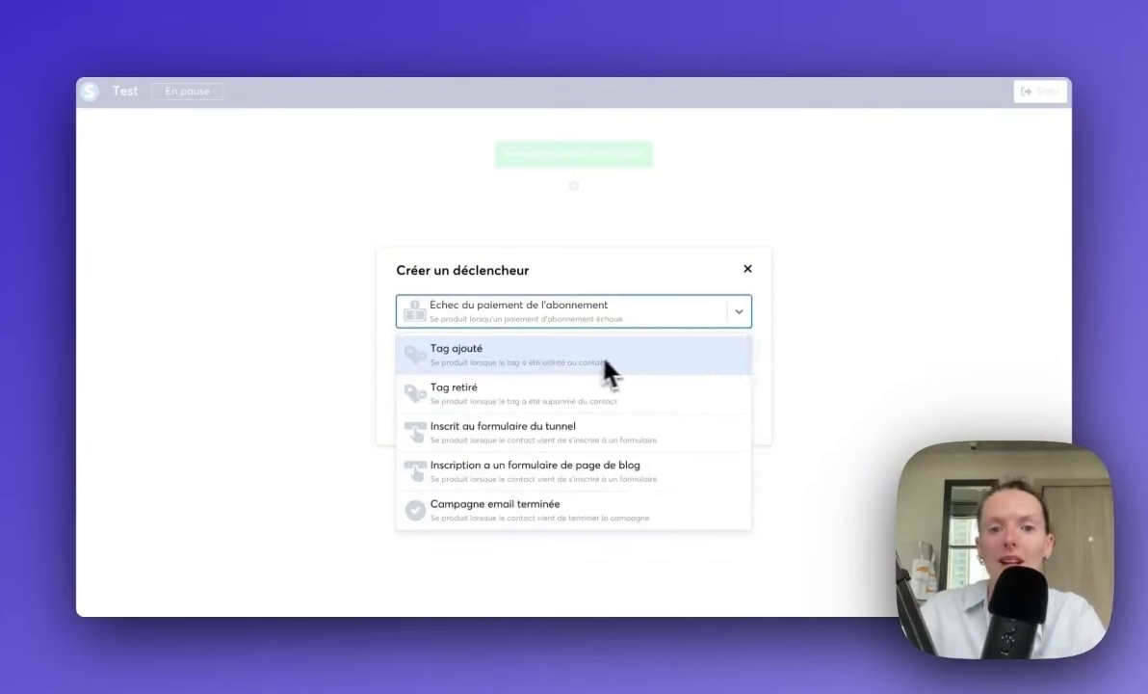
pyautogui.click(610, 362)
pyautogui.click(546, 353)
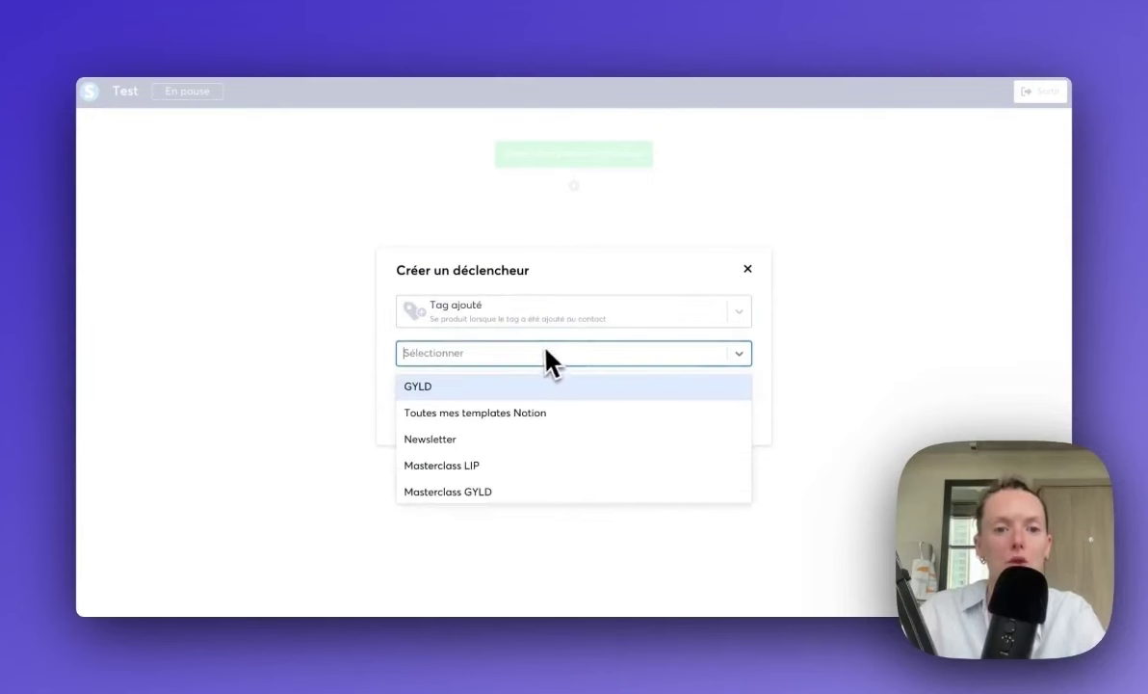
pyautogui.click(529, 386)
pyautogui.click(414, 389)
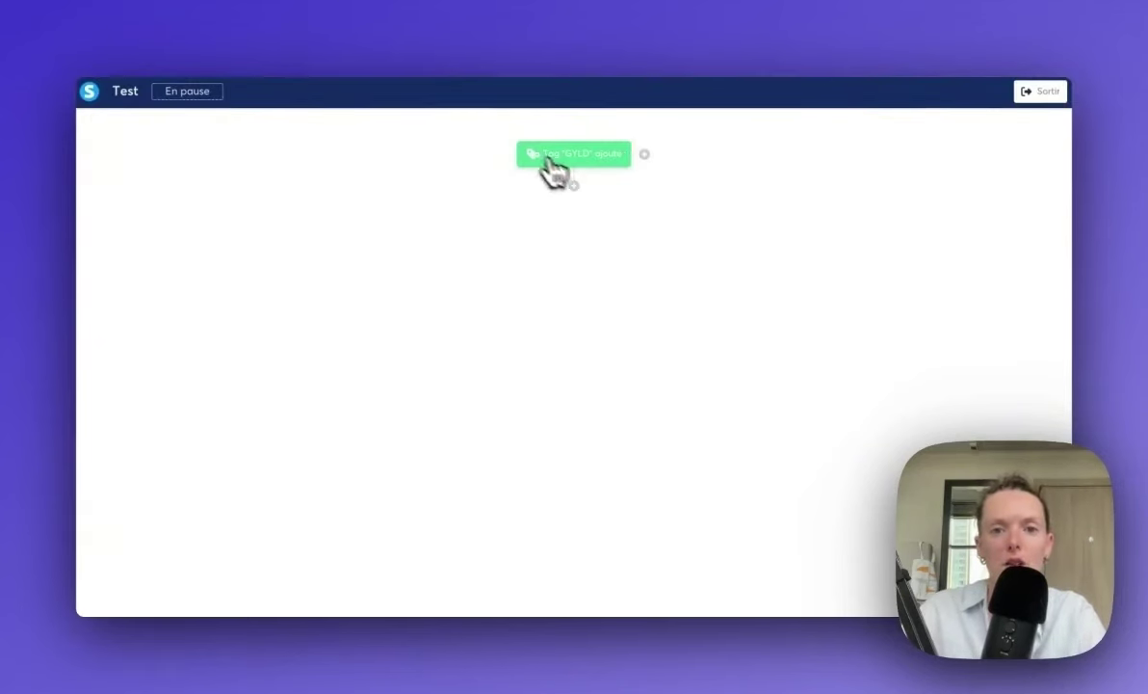
# Step: Add a second trigger "Inscrit à la formation" for the course "LESS IS PRODUCTIVITY" beside the tag trigger
pyautogui.moveTo(636, 154)
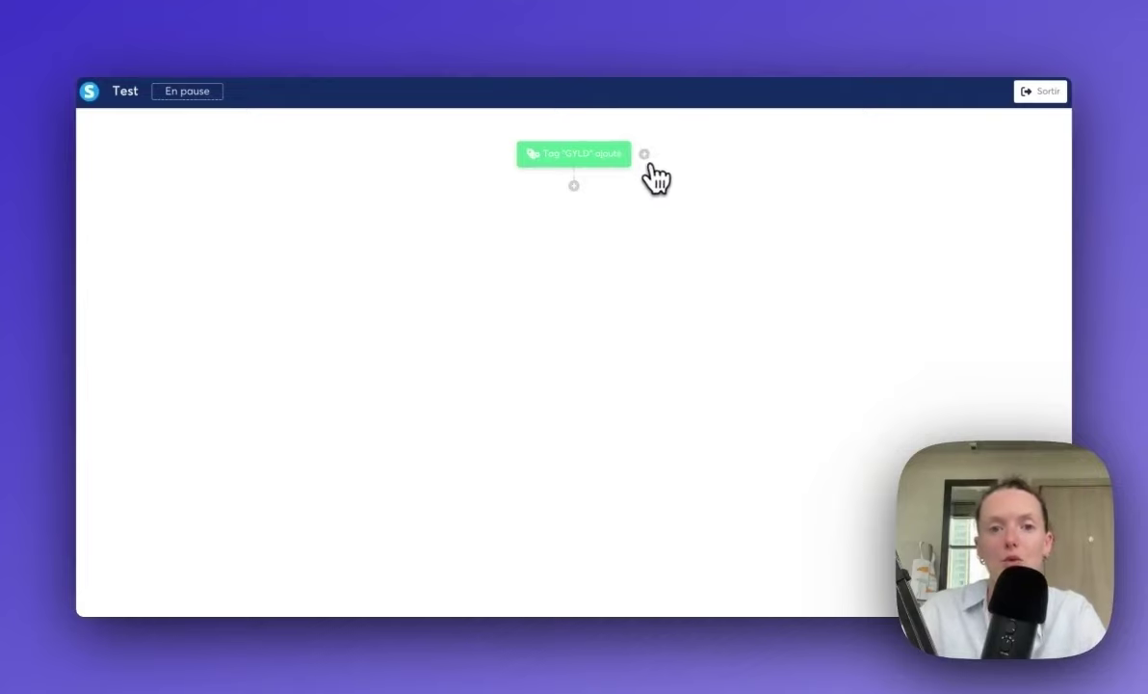
pyautogui.click(635, 149)
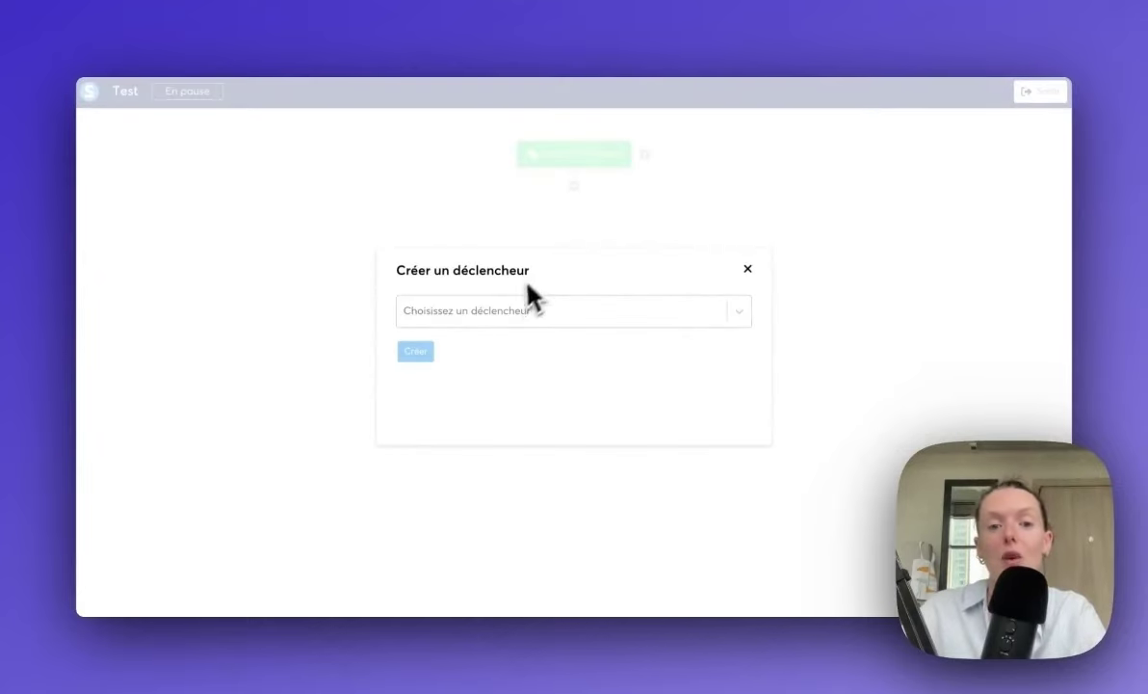
pyautogui.click(537, 318)
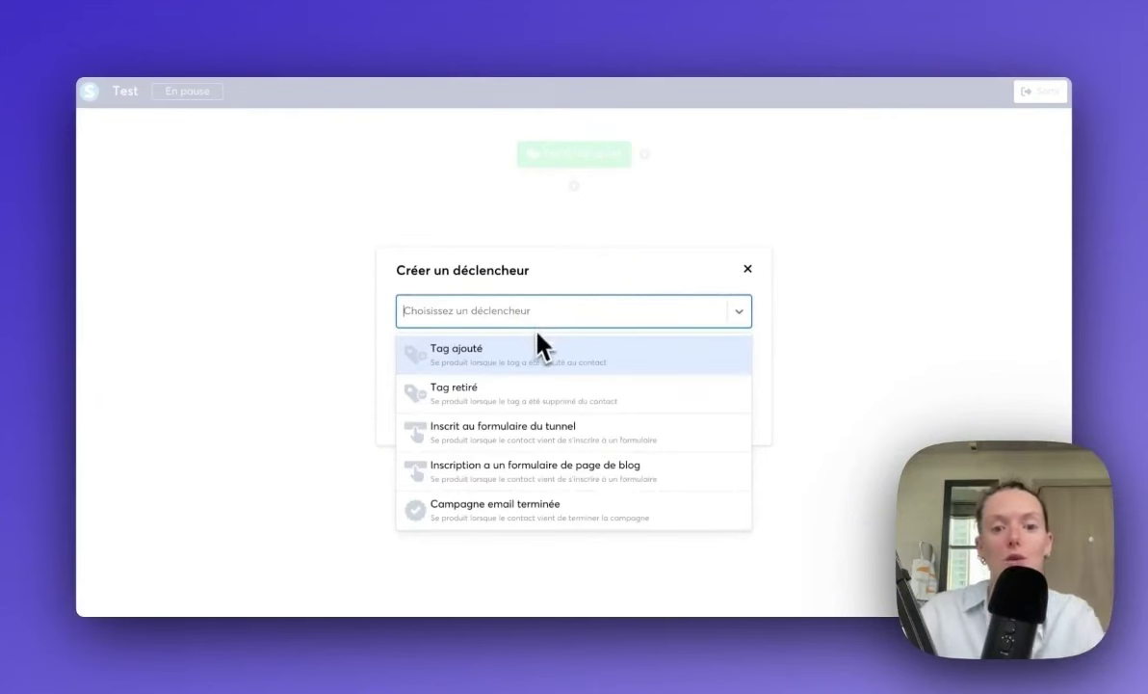
pyautogui.scroll(-3, 555, 405)
pyautogui.scroll(-3, 557, 411)
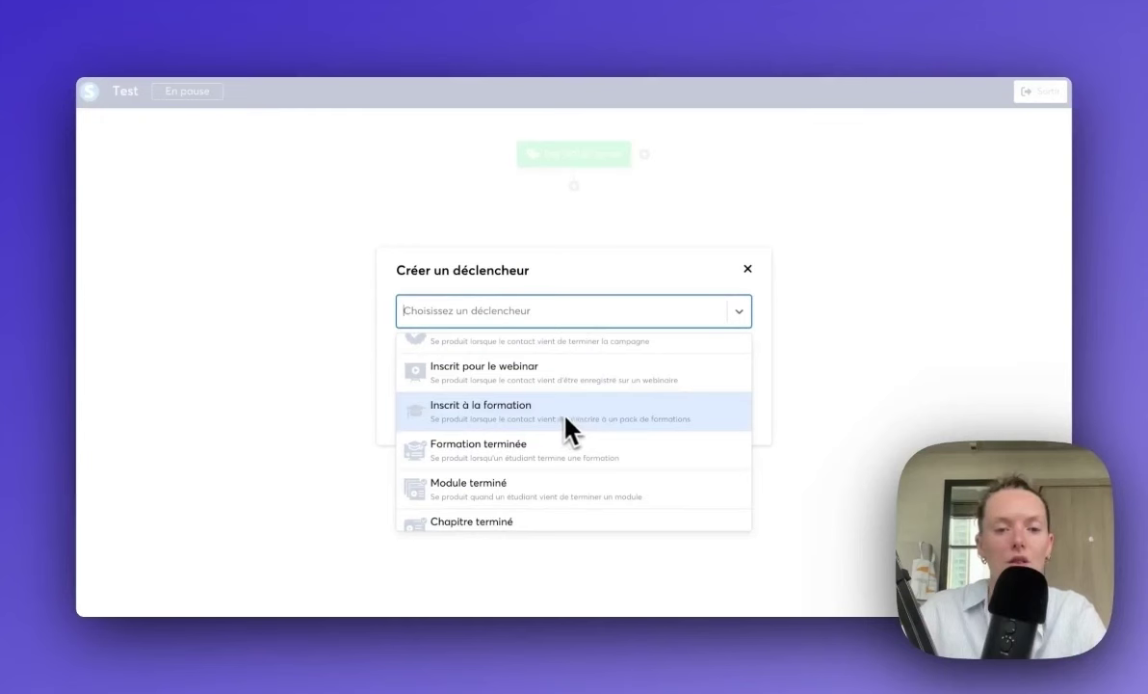
pyautogui.click(568, 424)
pyautogui.click(493, 357)
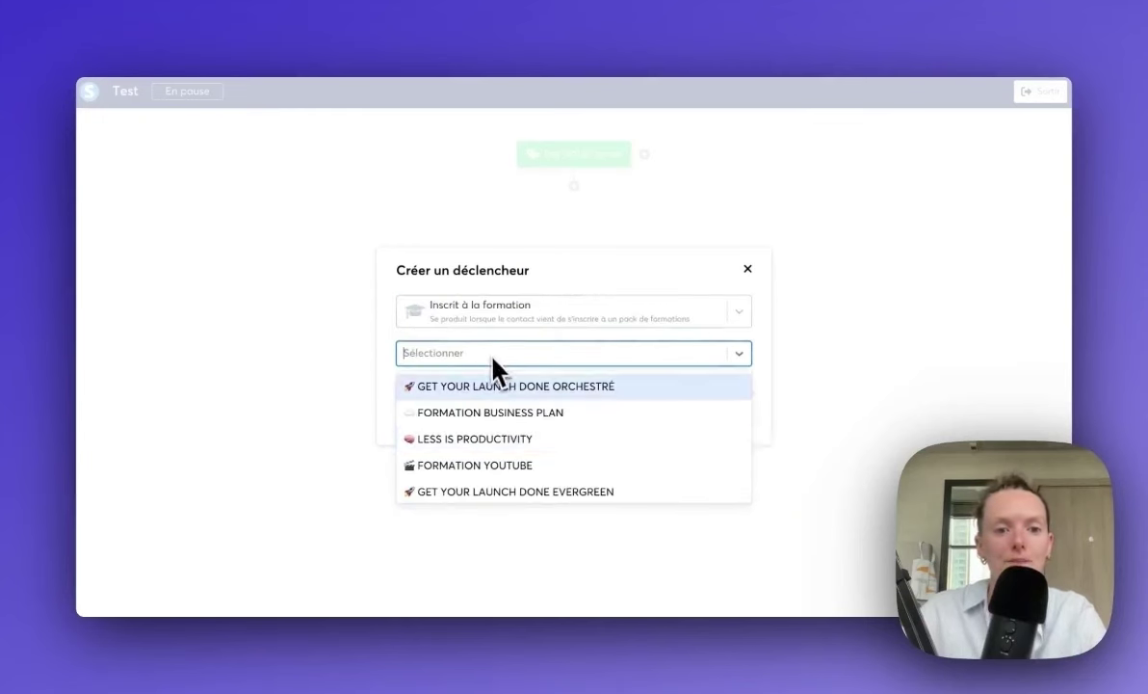
pyautogui.click(531, 438)
pyautogui.click(416, 391)
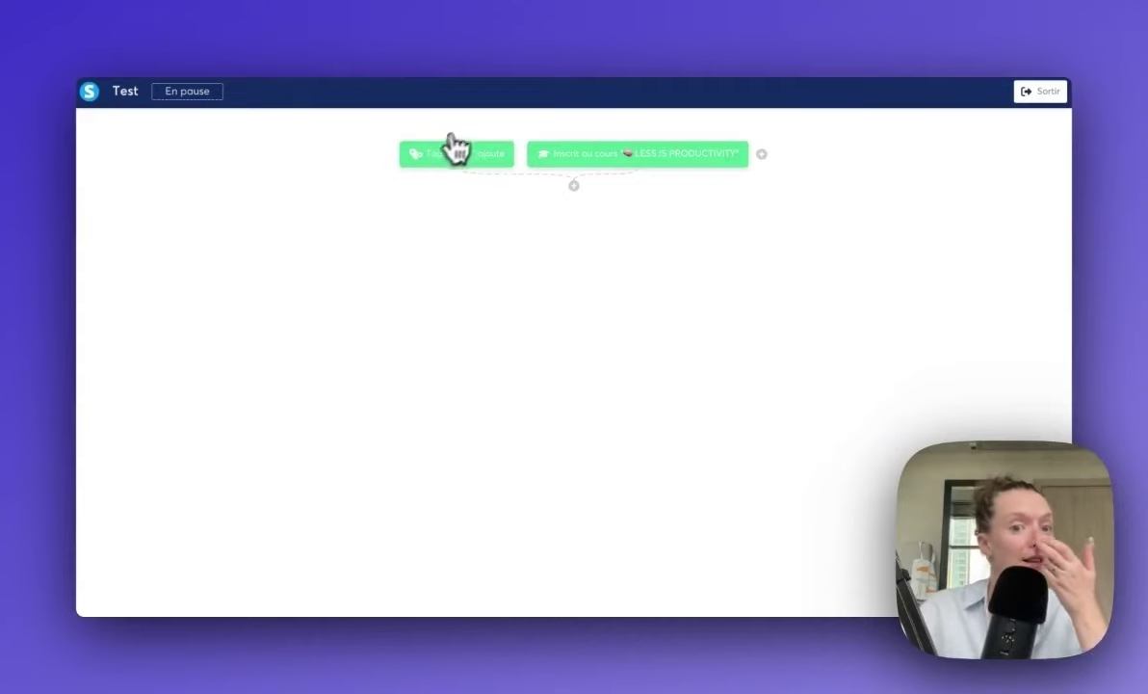
# Step: Add a "Délai" step of 1 hour below the two triggers
pyautogui.moveTo(431, 159)
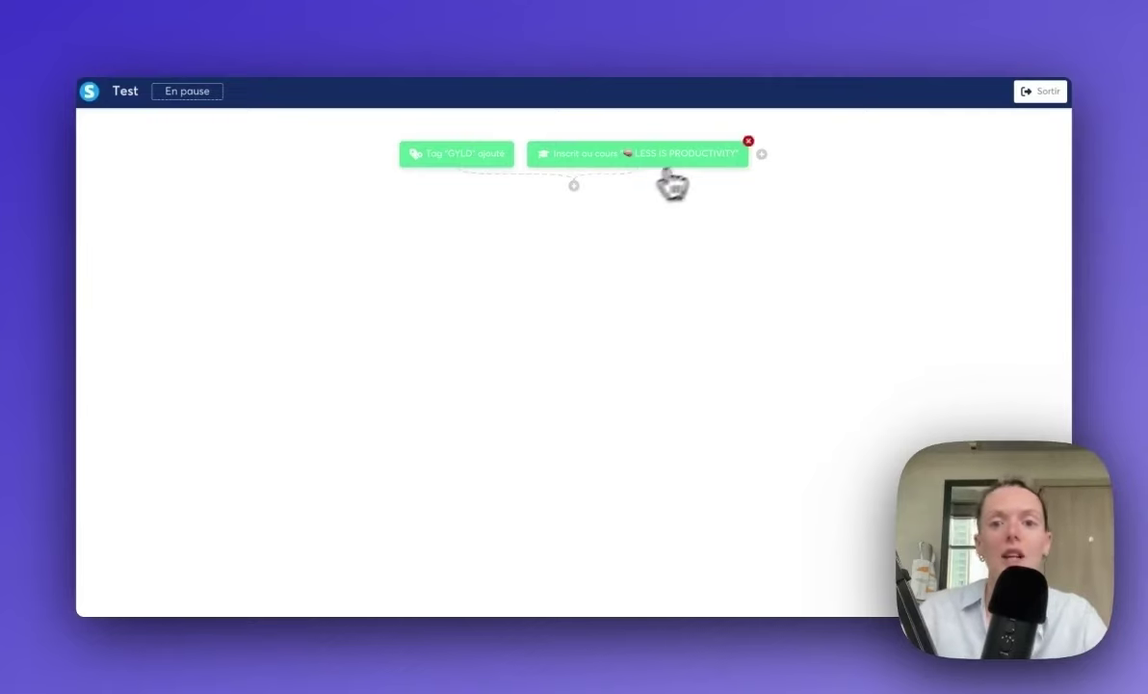
pyautogui.click(574, 185)
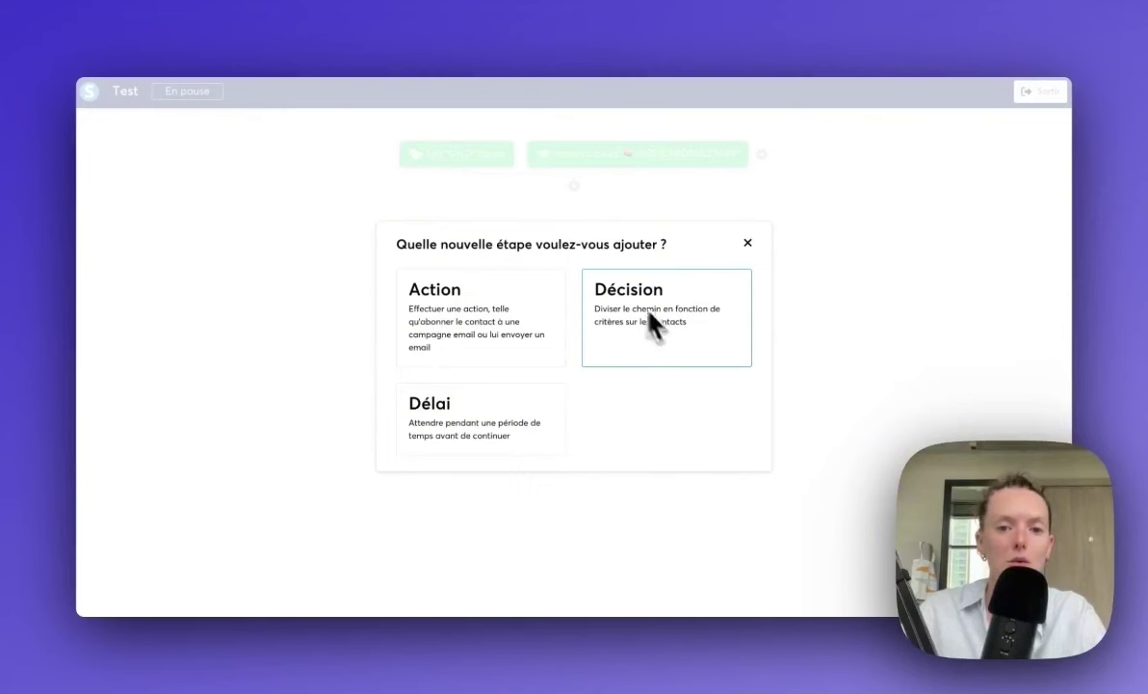
pyautogui.click(489, 422)
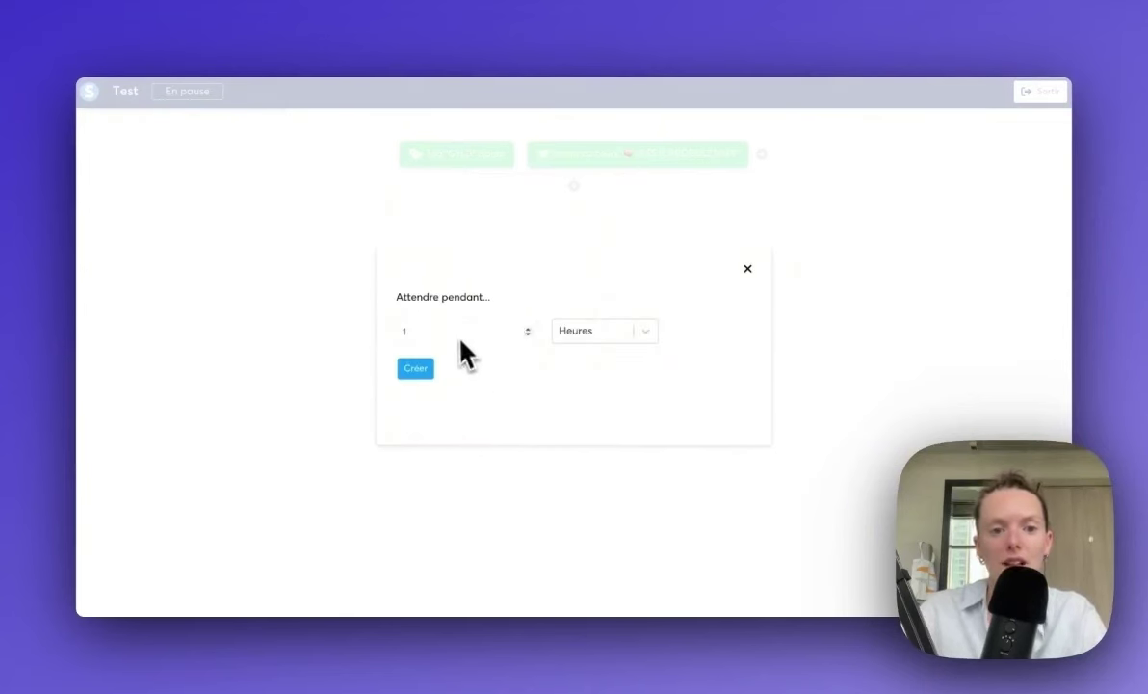
pyautogui.click(416, 370)
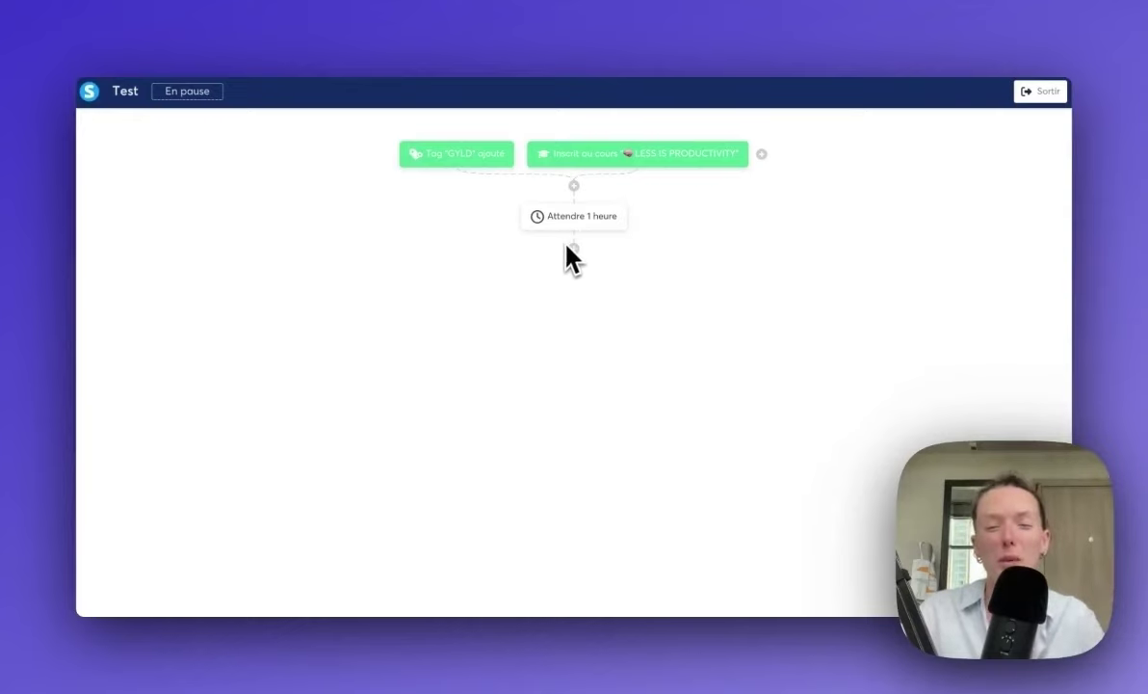
# Step: Look through the action types available for a new step below the 1-hour delay, without adding one
pyautogui.click(574, 253)
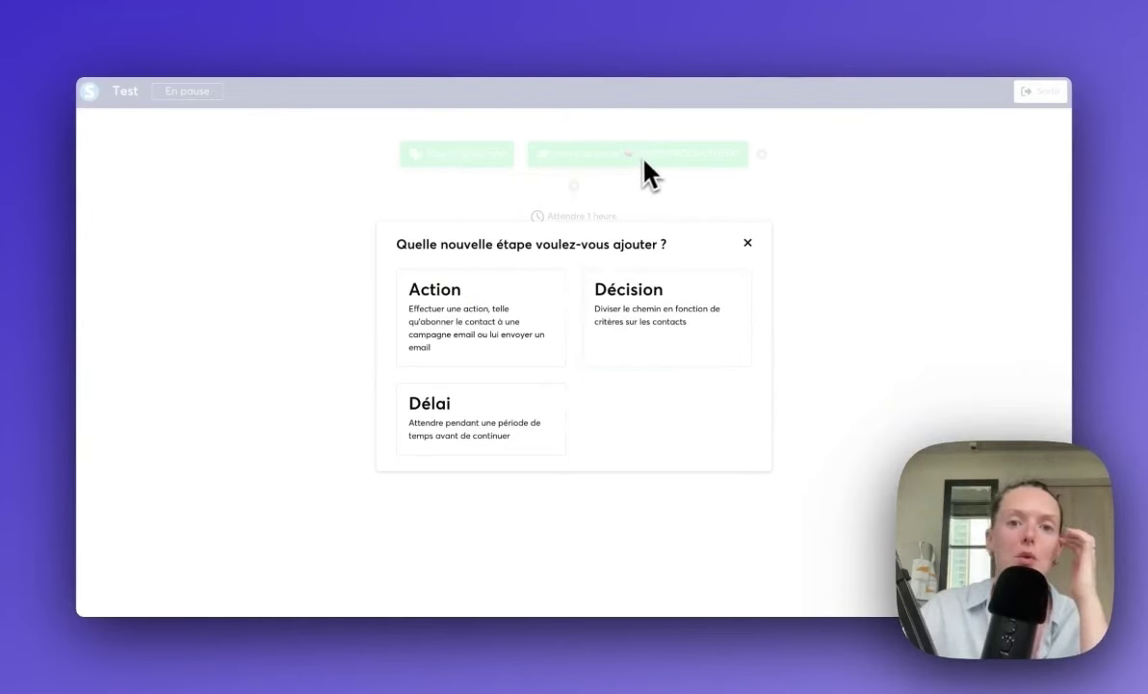
pyautogui.click(488, 323)
pyautogui.click(518, 318)
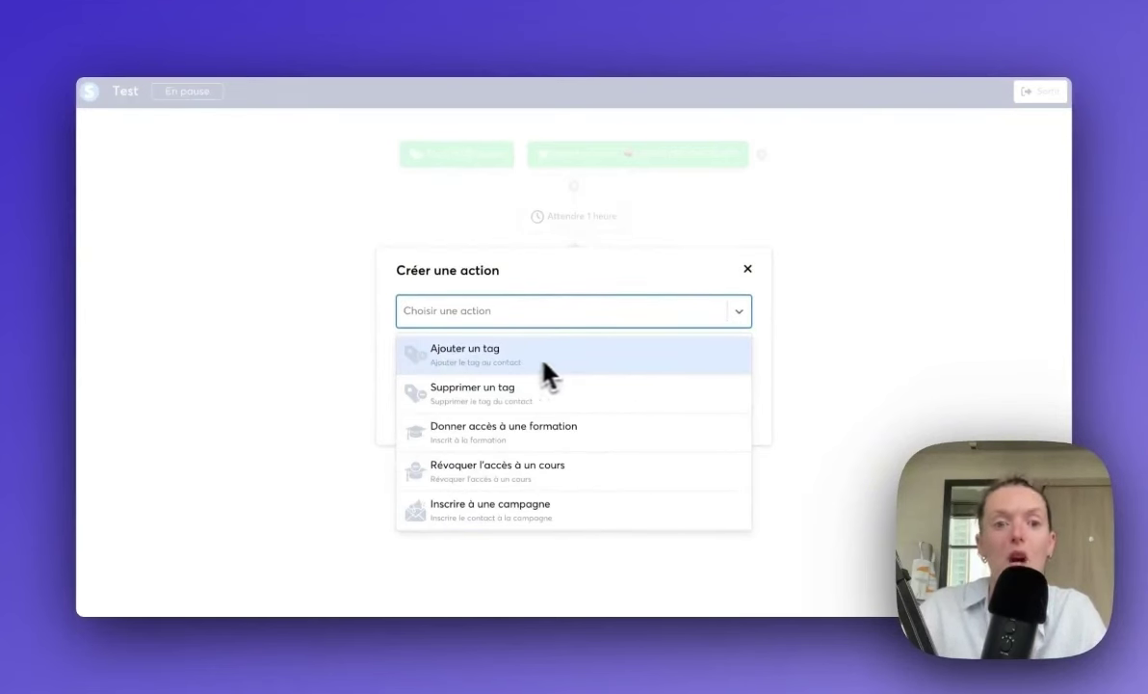
pyautogui.scroll(-1, 590, 393)
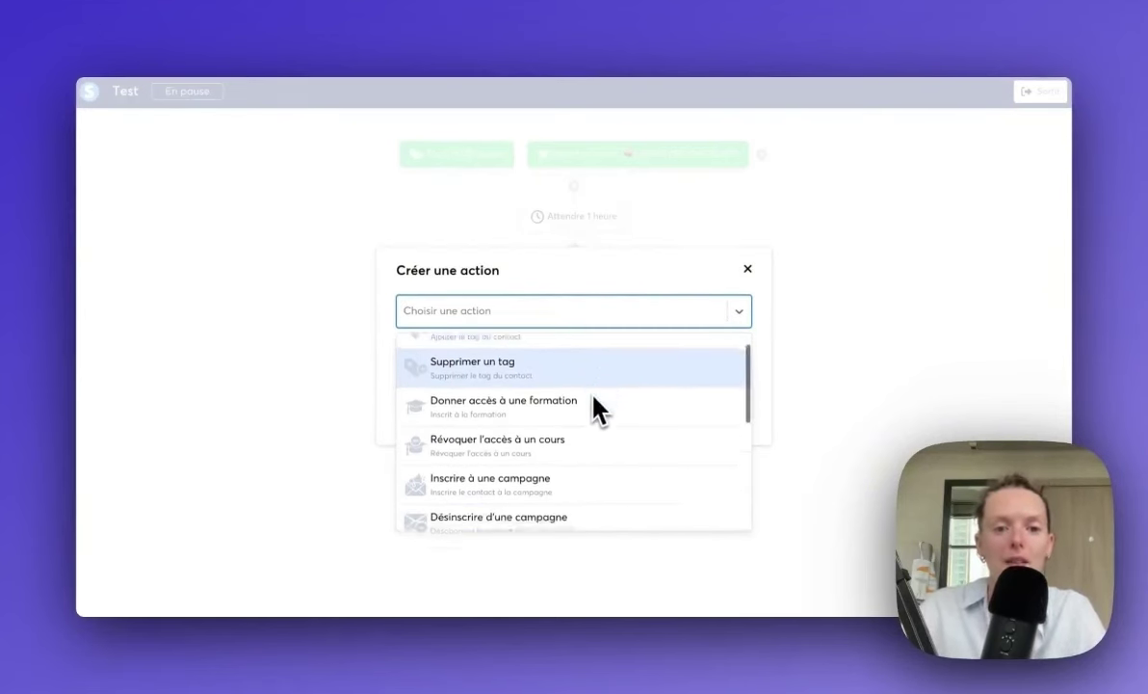
pyautogui.scroll(-1, 591, 398)
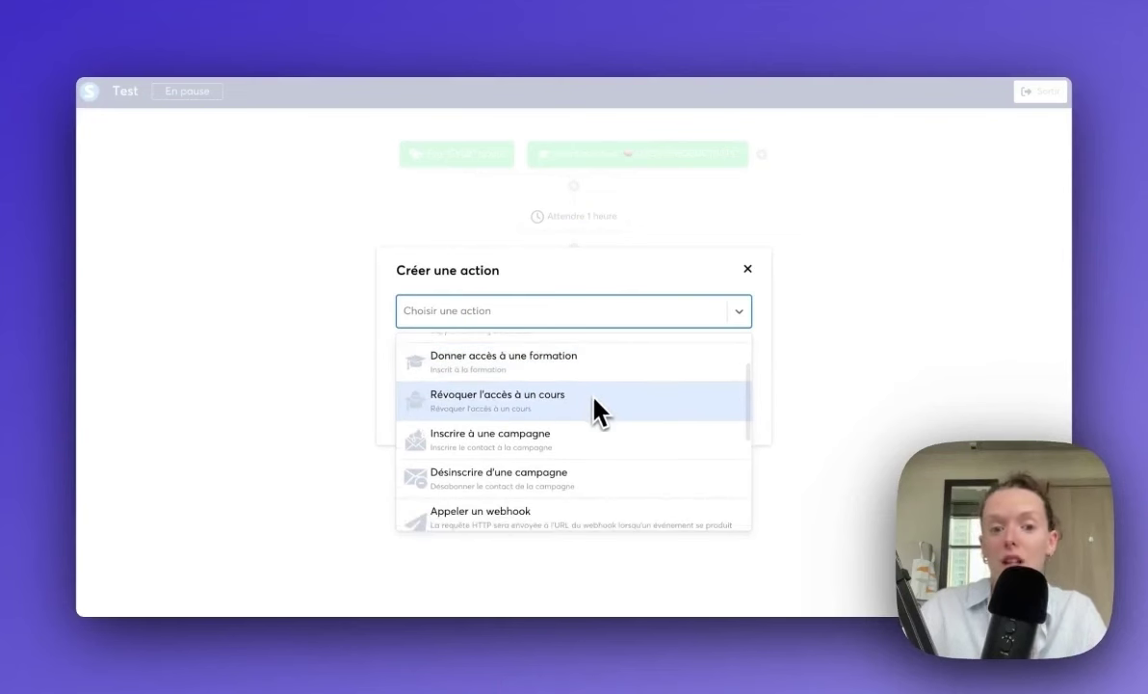
pyautogui.scroll(-1, 592, 405)
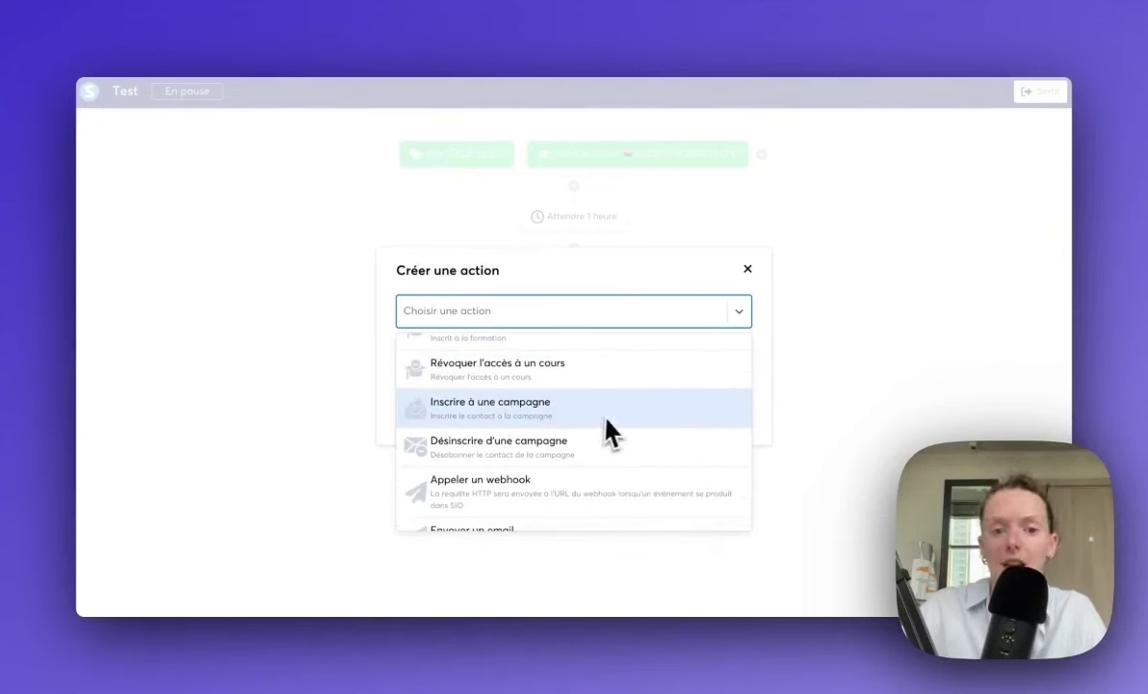
pyautogui.scroll(-2, 609, 430)
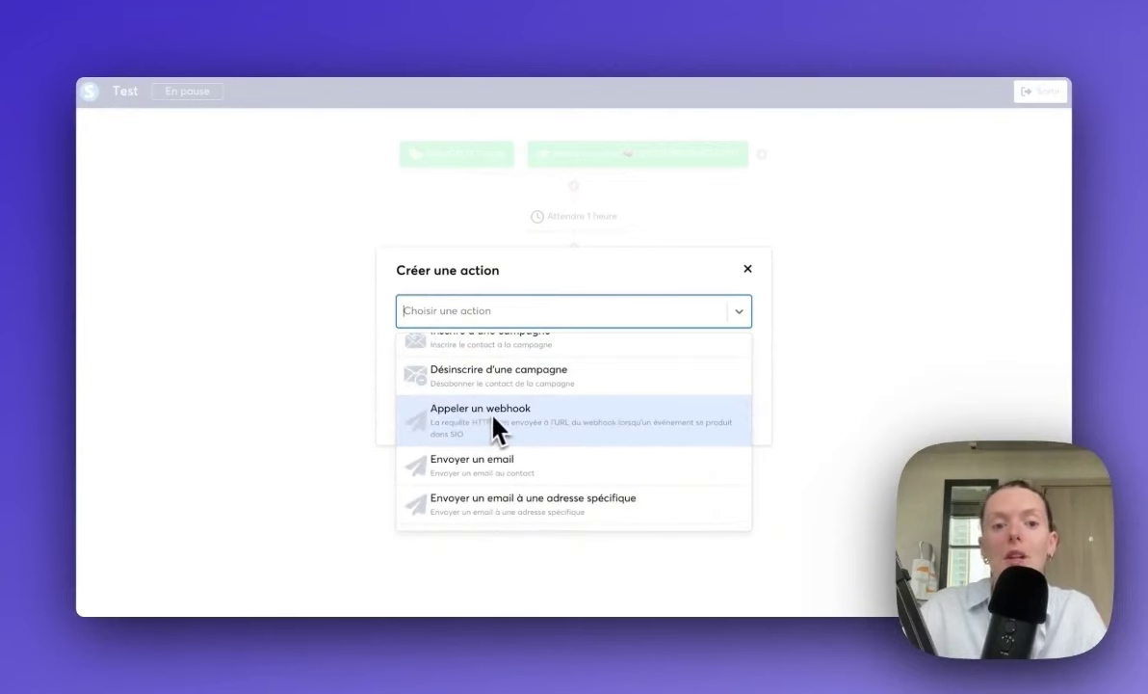
pyautogui.scroll(-1, 530, 436)
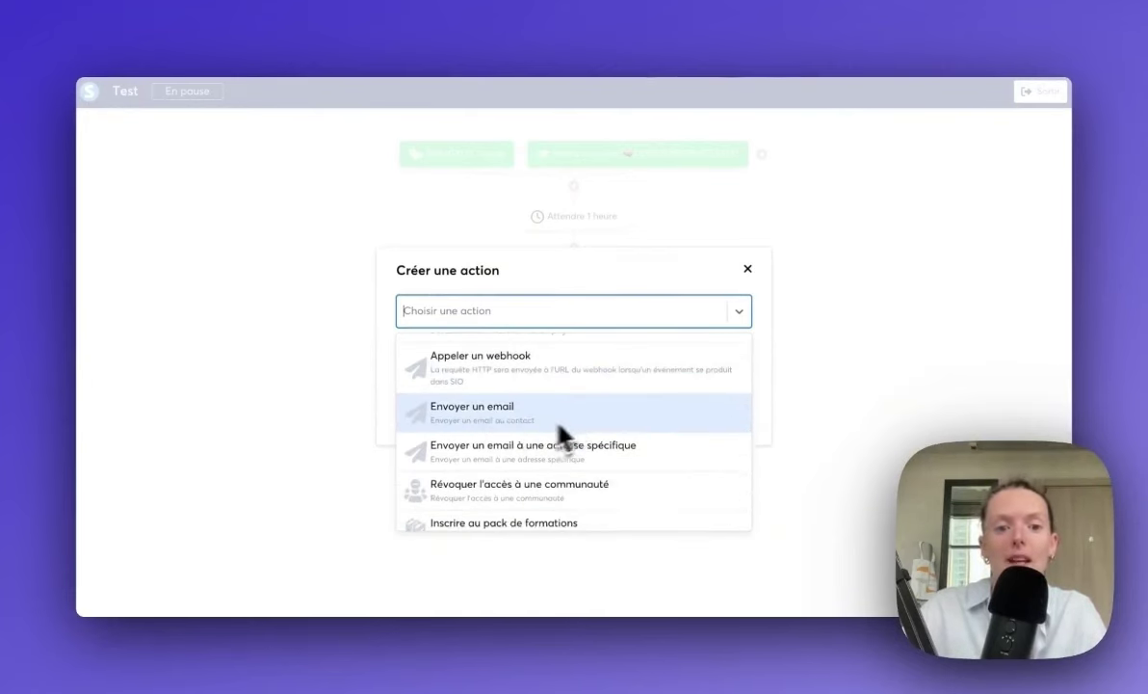
pyautogui.scroll(-1, 525, 451)
pyautogui.scroll(-1, 635, 460)
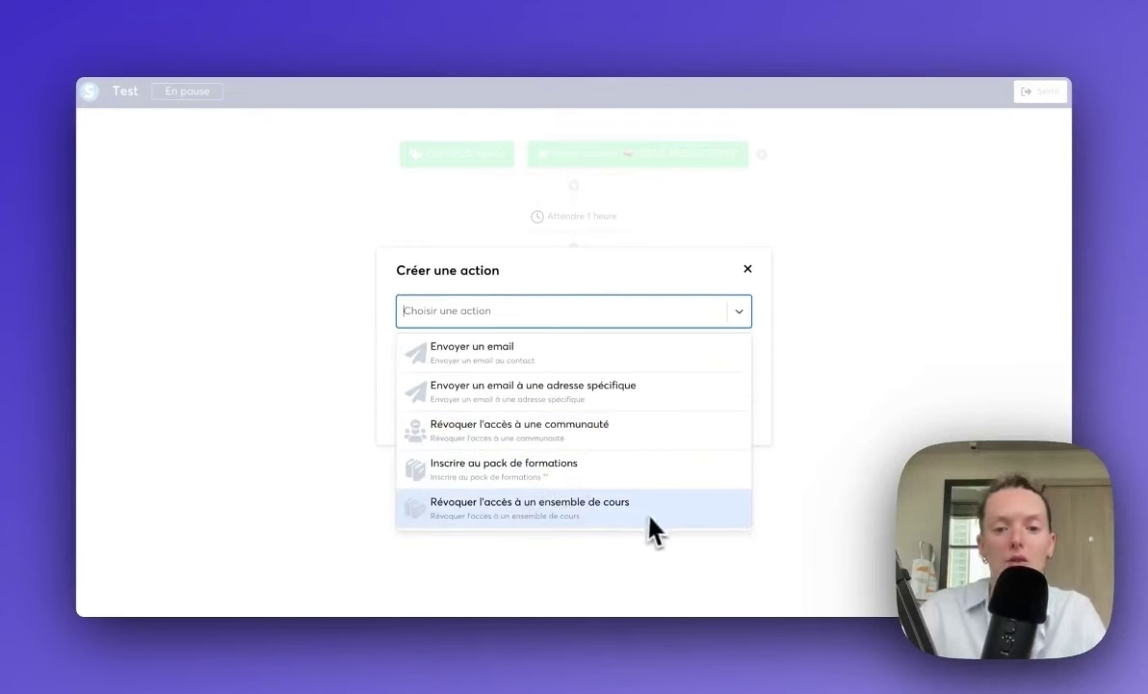
pyautogui.scroll(4, 636, 502)
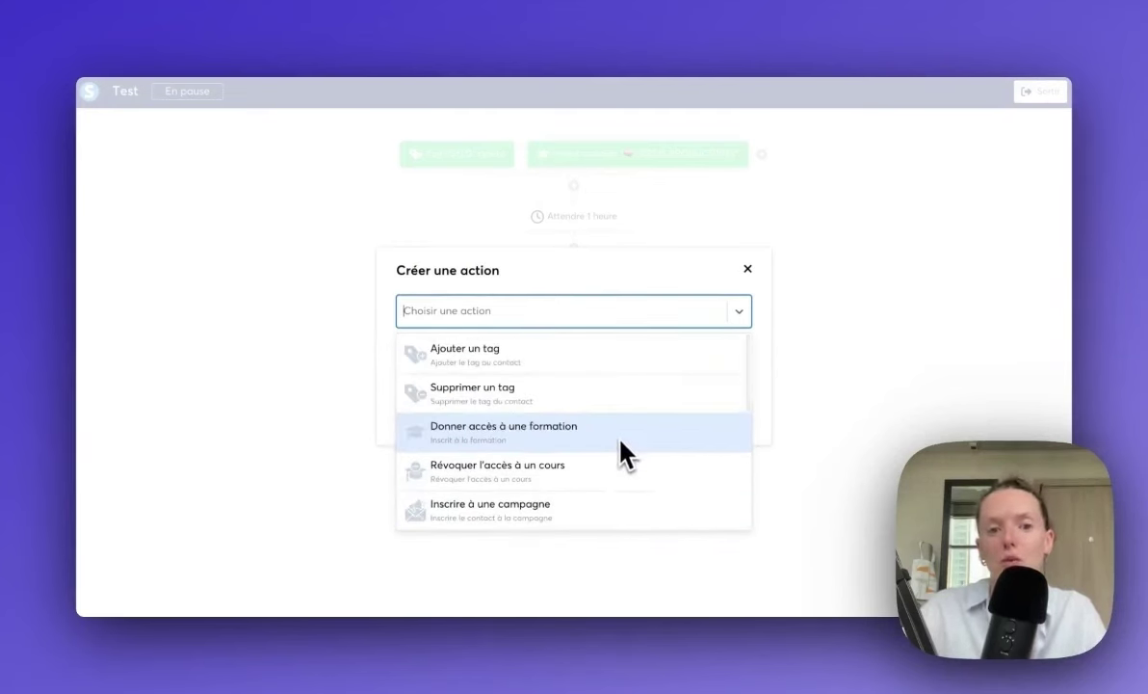
pyautogui.click(749, 271)
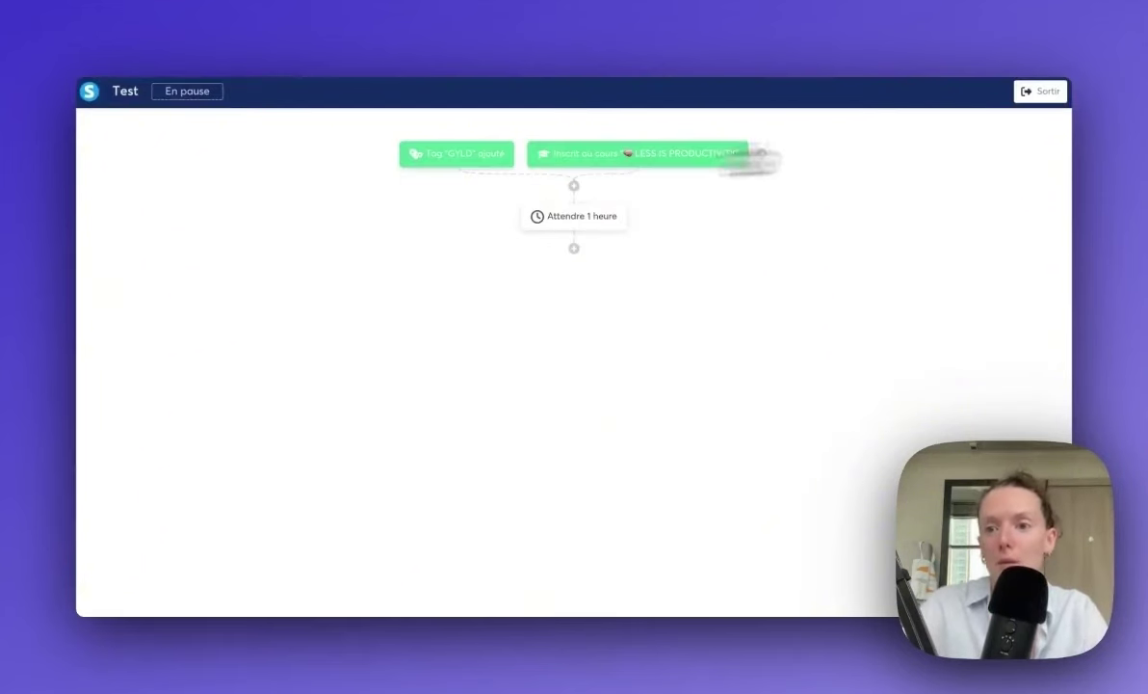
# Step: Leave the "Test" workflow and open the "SS ORDER BUMP" workflow to examine its trigger and campaign action
pyautogui.click(1046, 96)
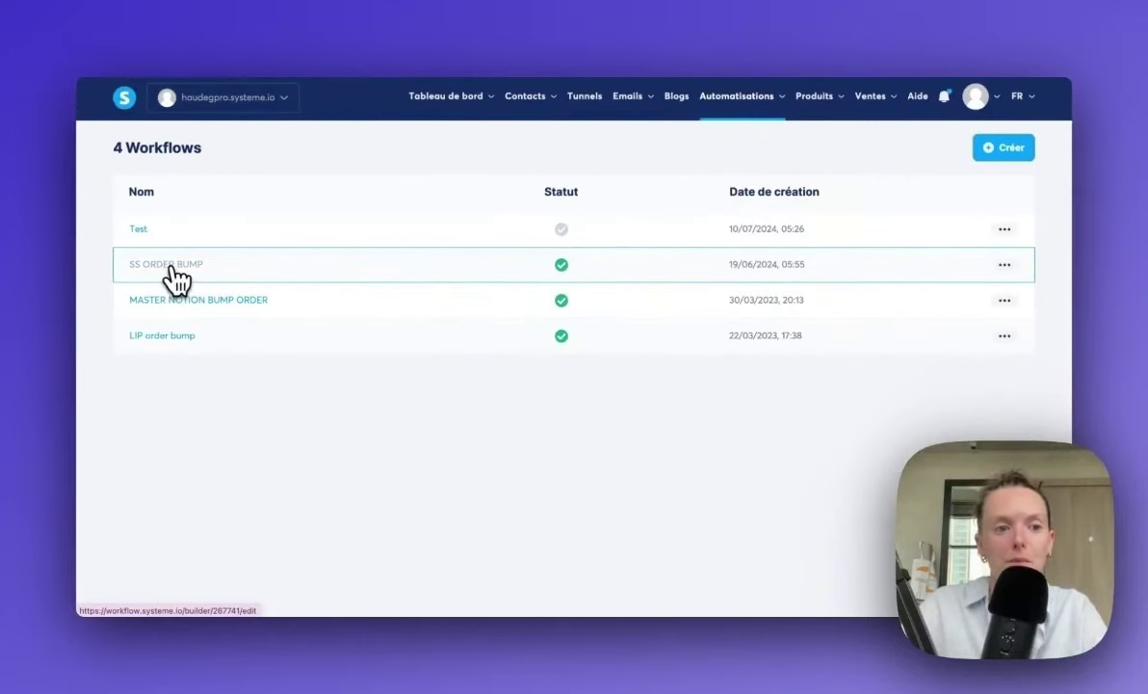
pyautogui.click(174, 277)
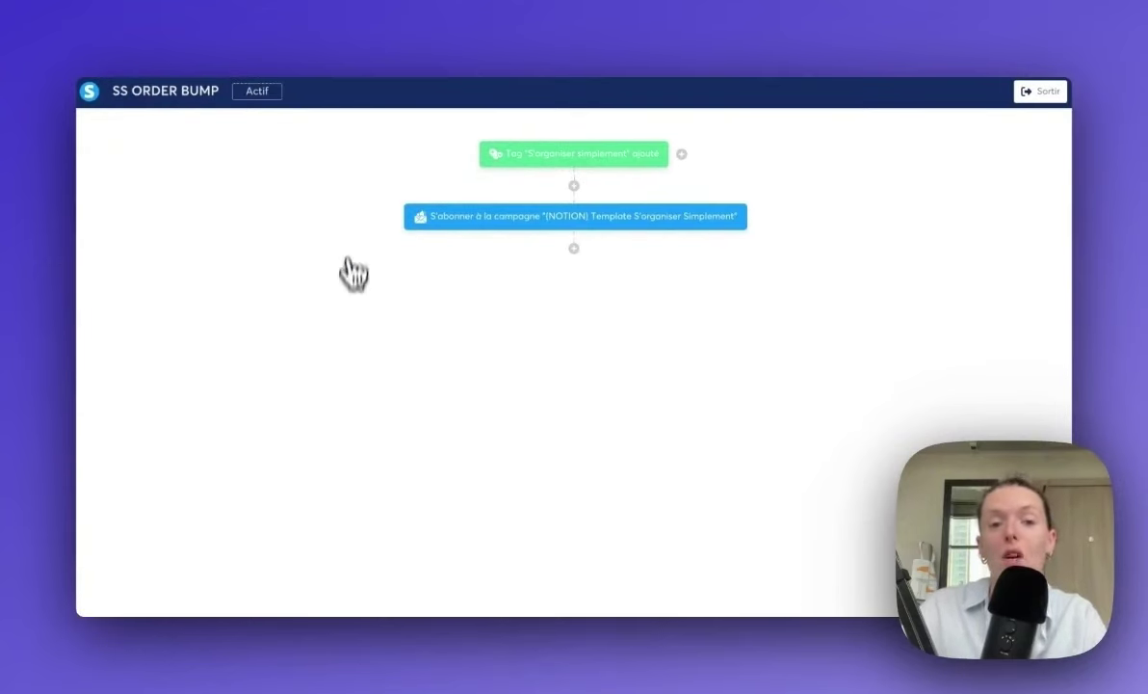
pyautogui.moveTo(569, 179)
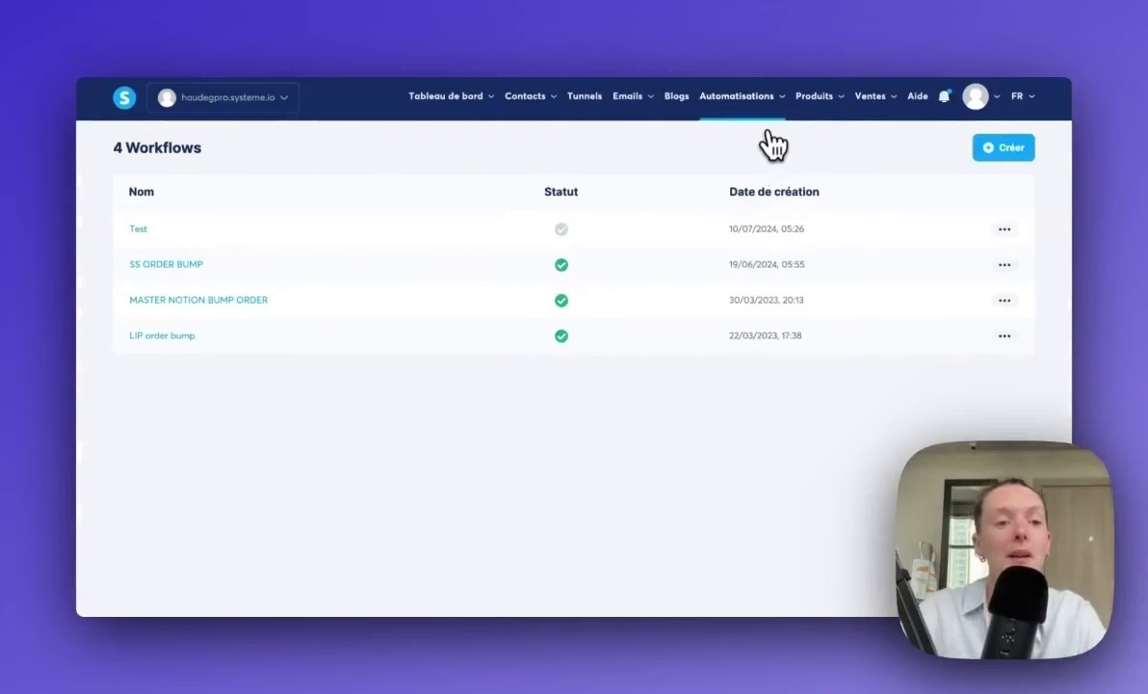
# Step: Open the automation rules list and look through its trigger-type and action-type filter options
pyautogui.moveTo(766, 101)
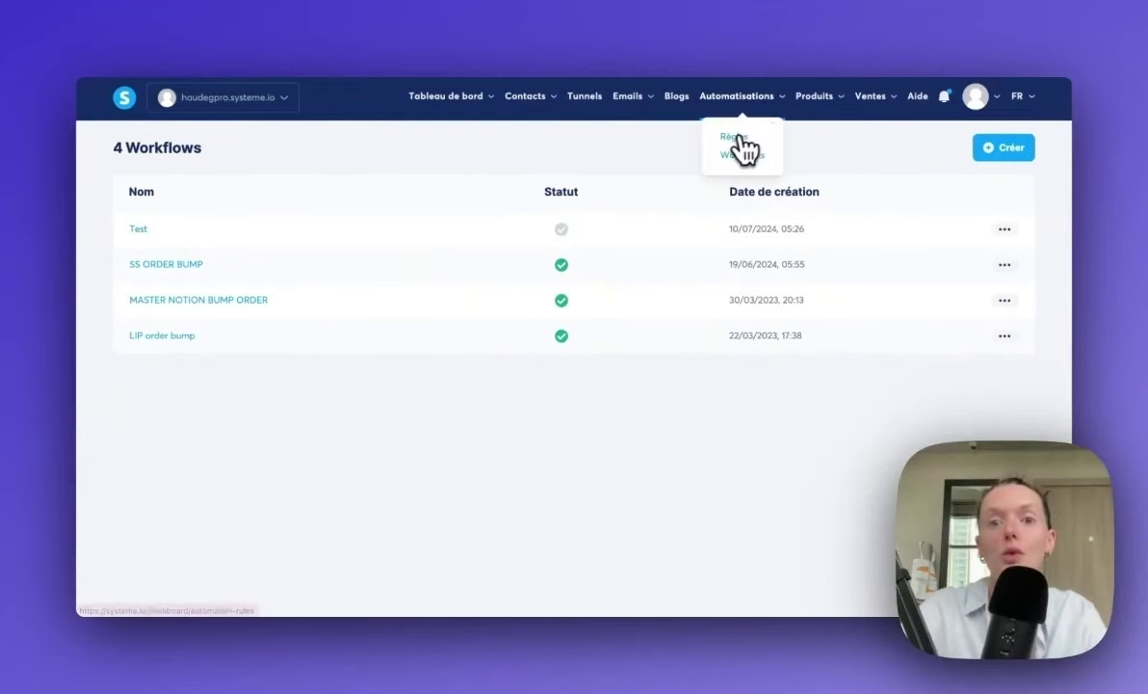
pyautogui.click(735, 143)
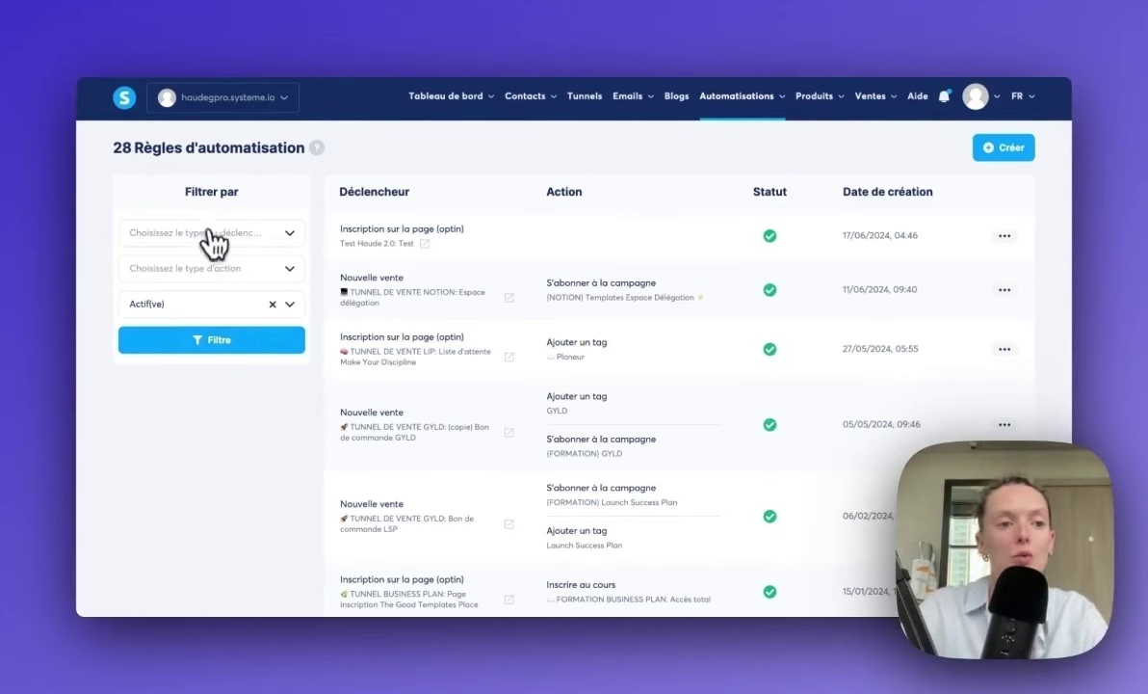
pyautogui.click(270, 234)
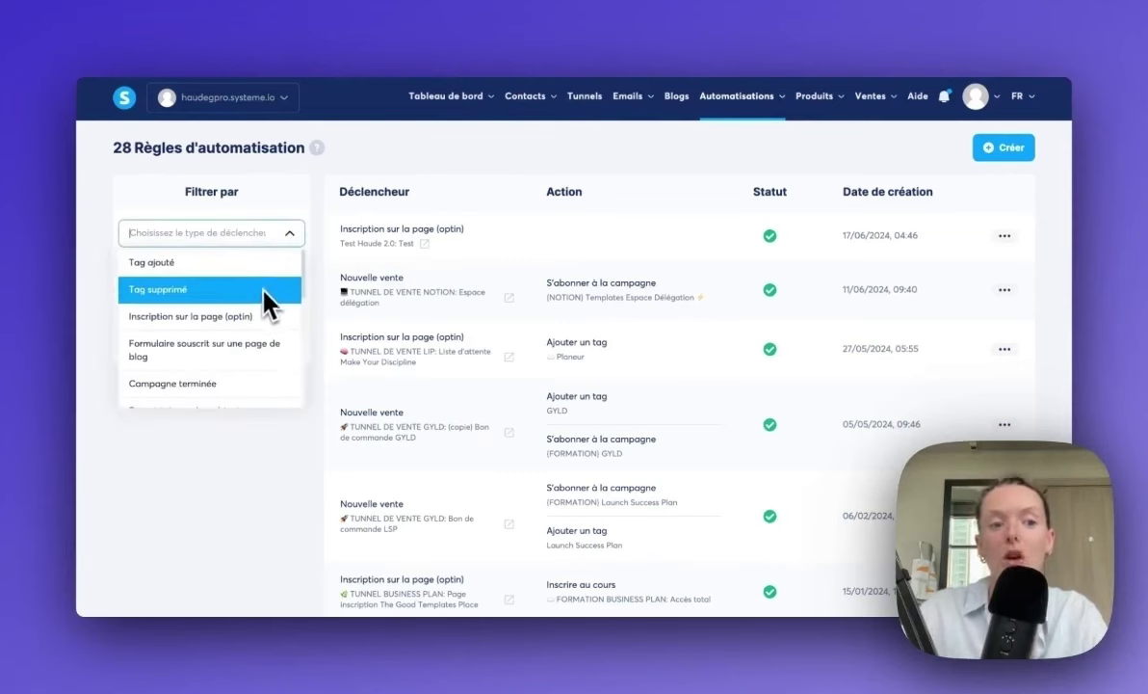
pyautogui.scroll(-5, 232, 296)
pyautogui.scroll(5, 256, 294)
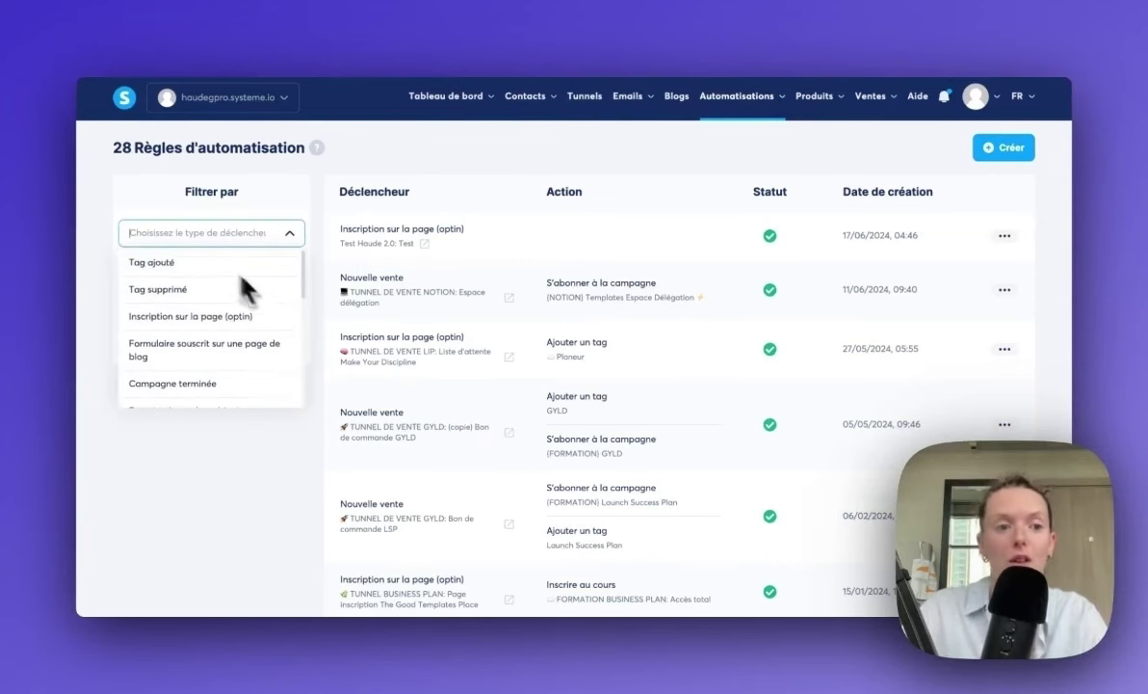
pyautogui.click(135, 204)
pyautogui.click(165, 271)
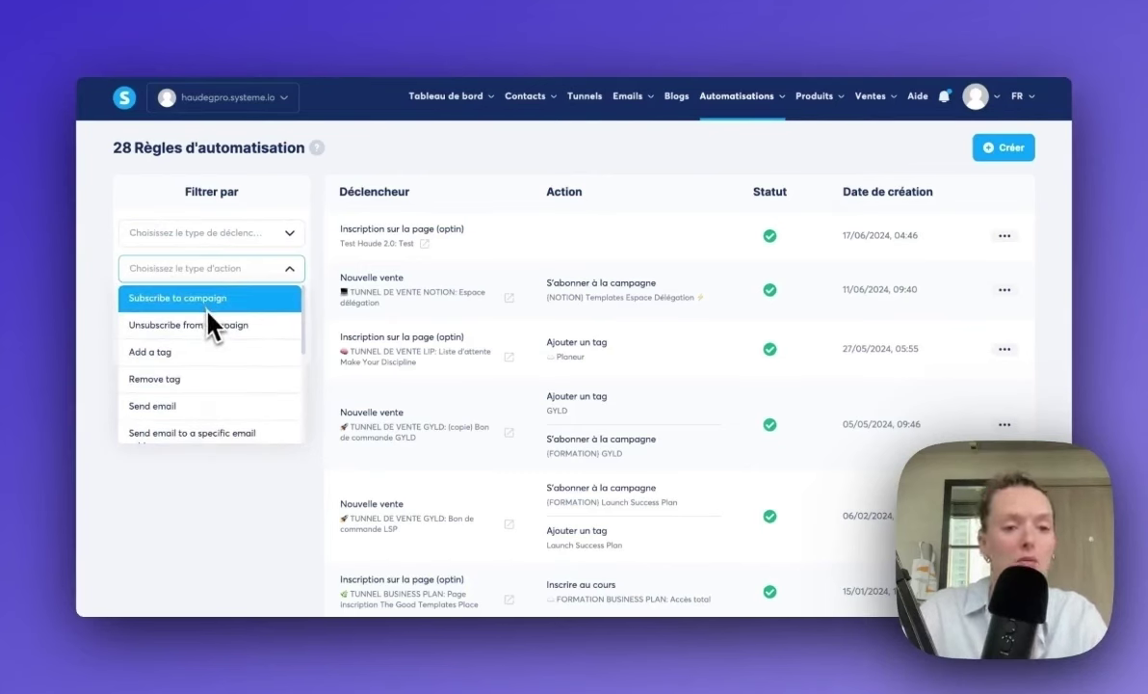
pyautogui.click(157, 209)
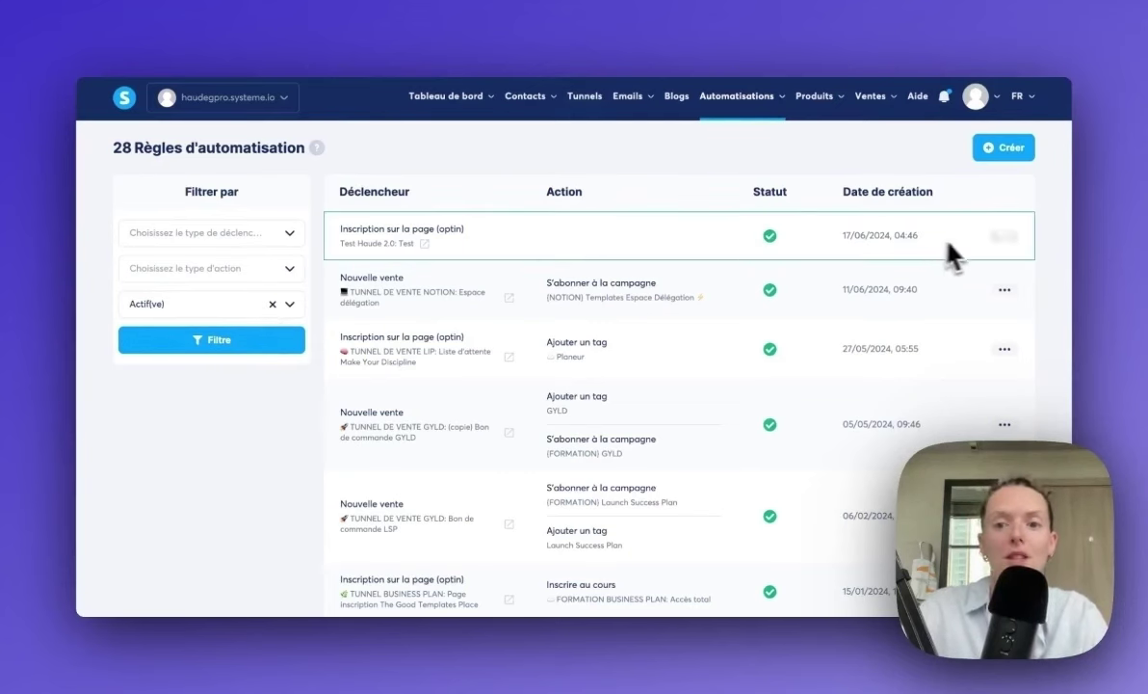
# Step: Review the triggers and actions of the active automation rules, showing 50 rules per page
pyautogui.click(1005, 237)
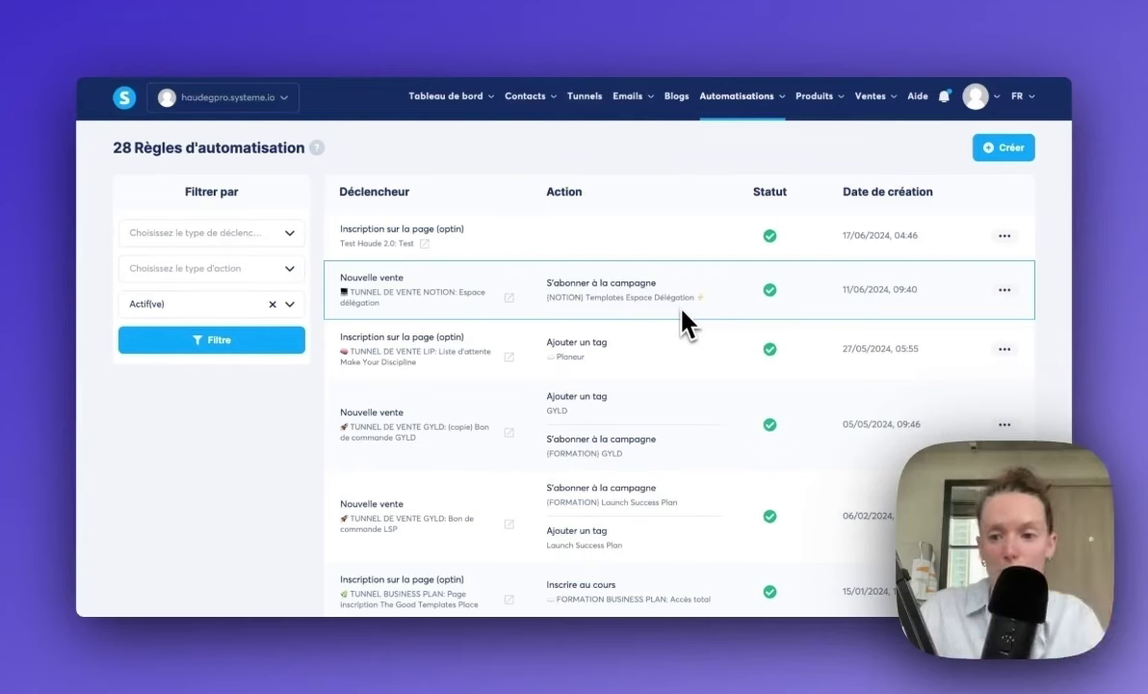
pyautogui.scroll(-1, 684, 322)
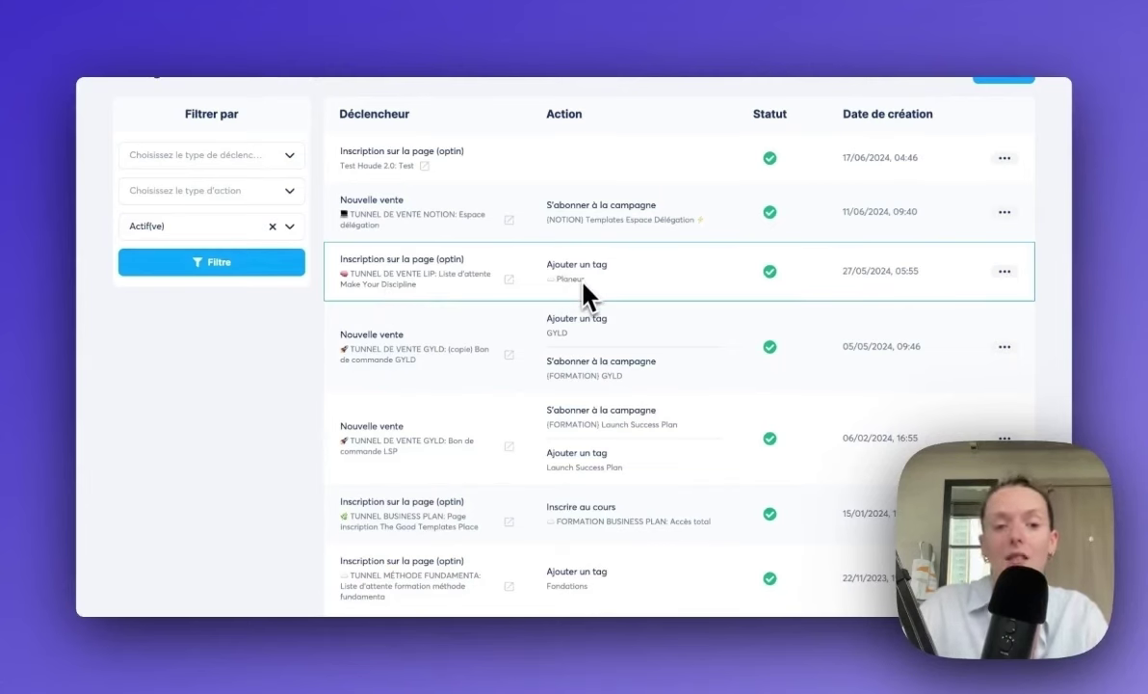
pyautogui.scroll(-3, 616, 289)
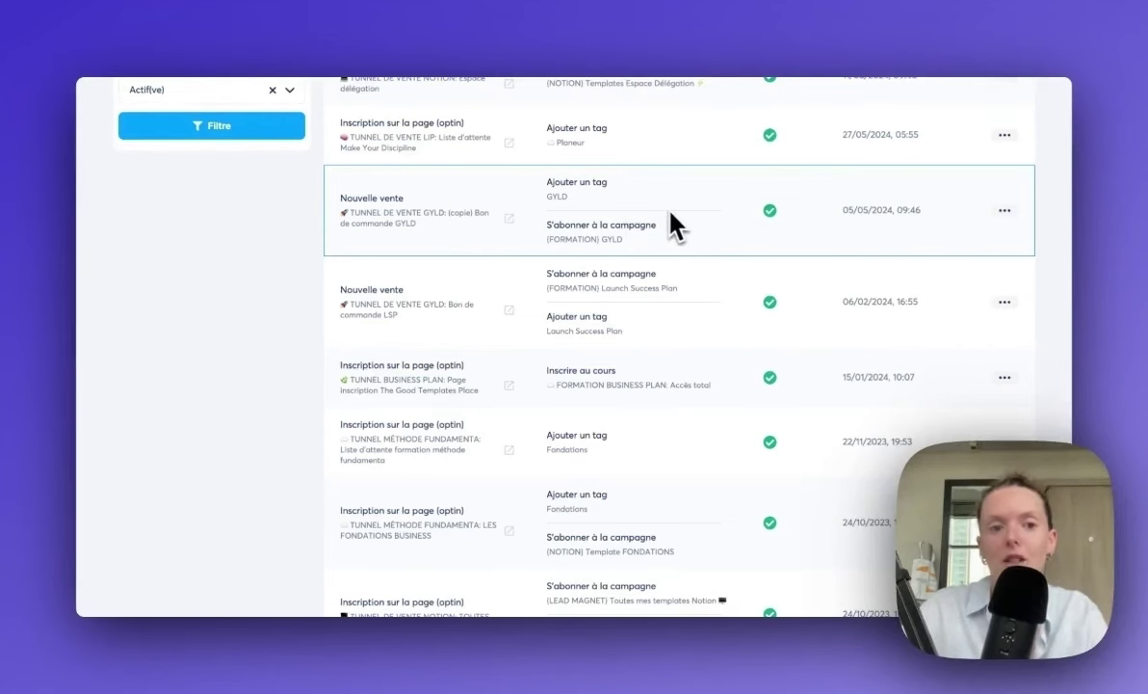
pyautogui.scroll(-4, 713, 206)
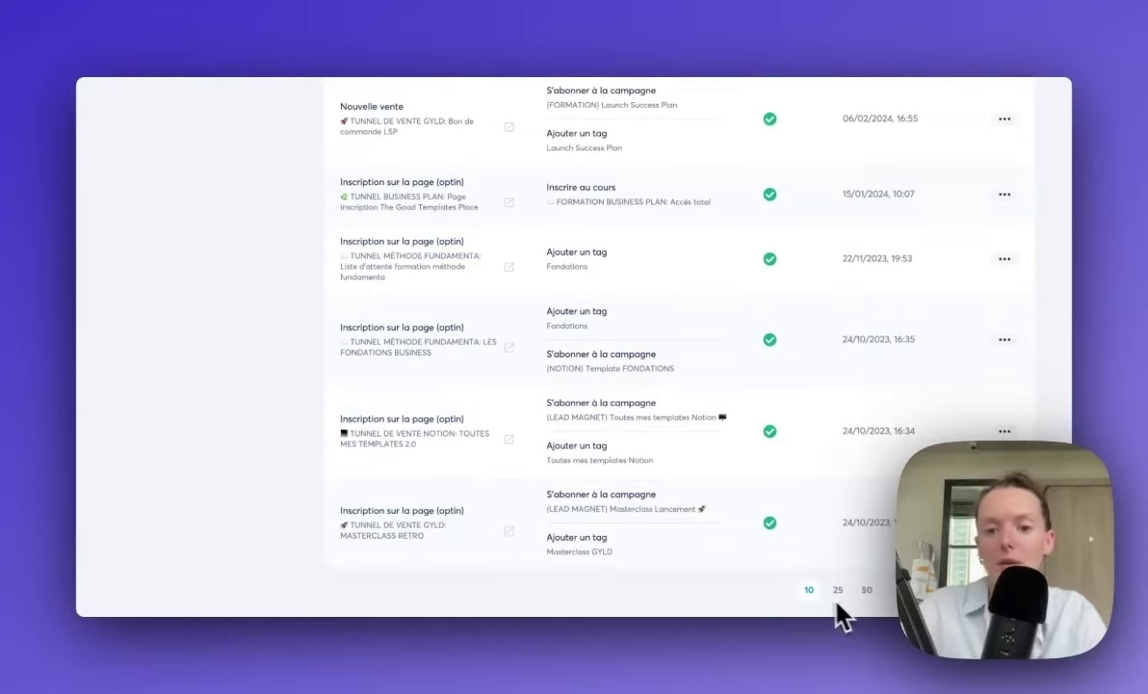
pyautogui.click(866, 593)
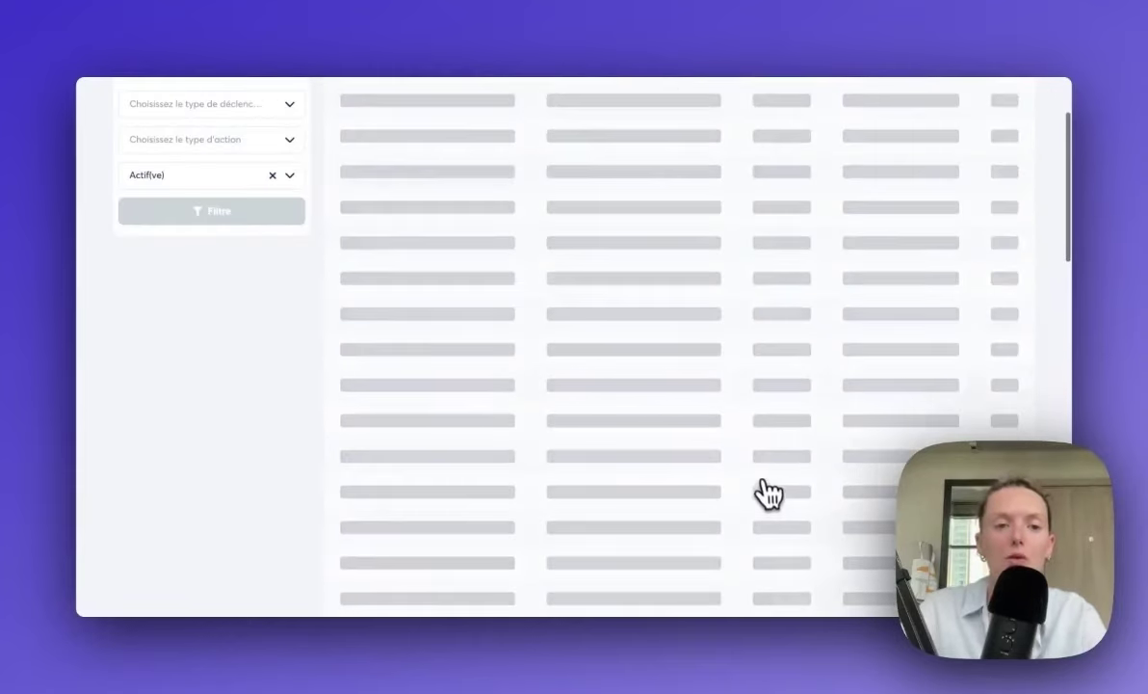
pyautogui.scroll(-8, 768, 474)
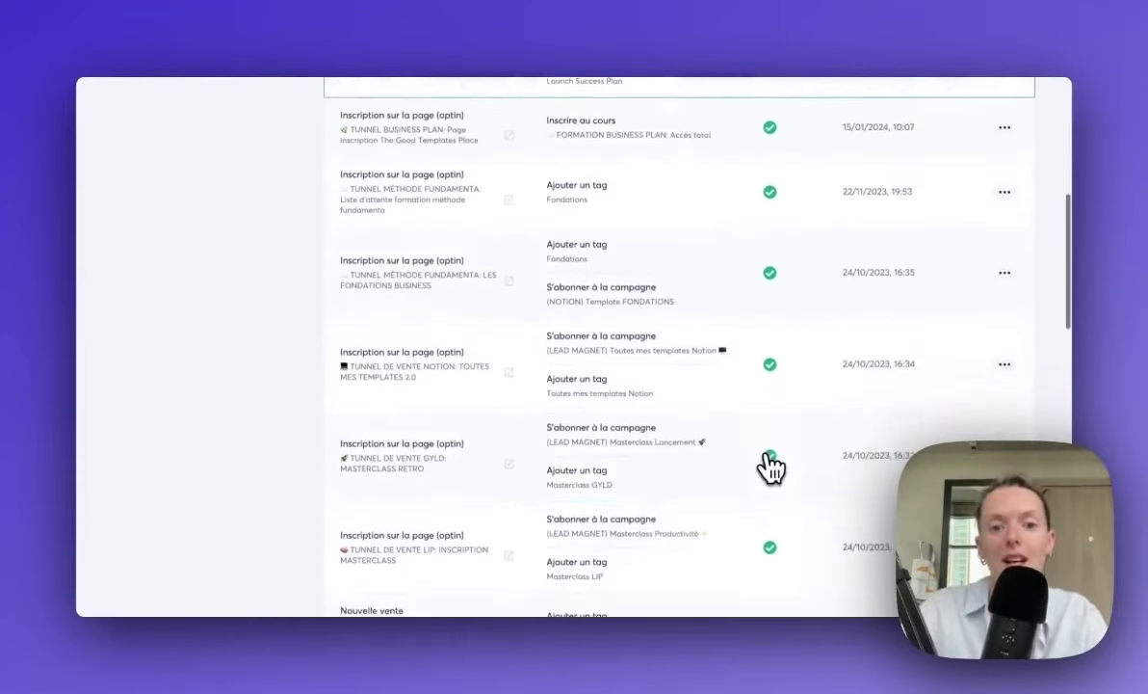
pyautogui.scroll(-10, 768, 467)
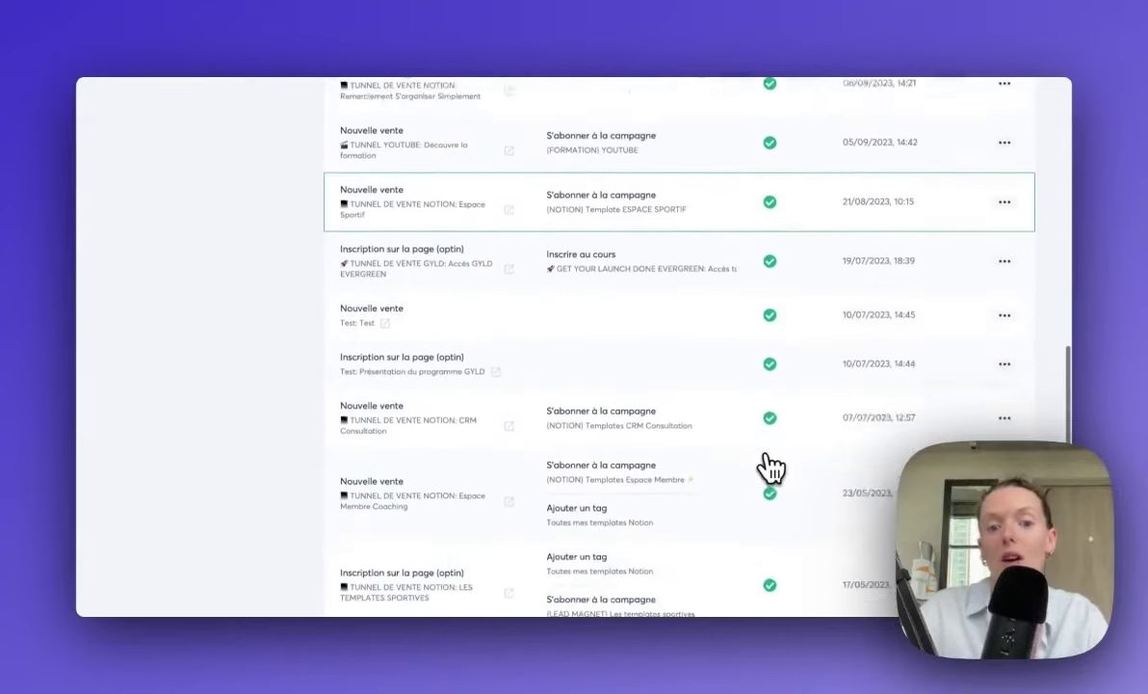
pyautogui.scroll(-5, 770, 467)
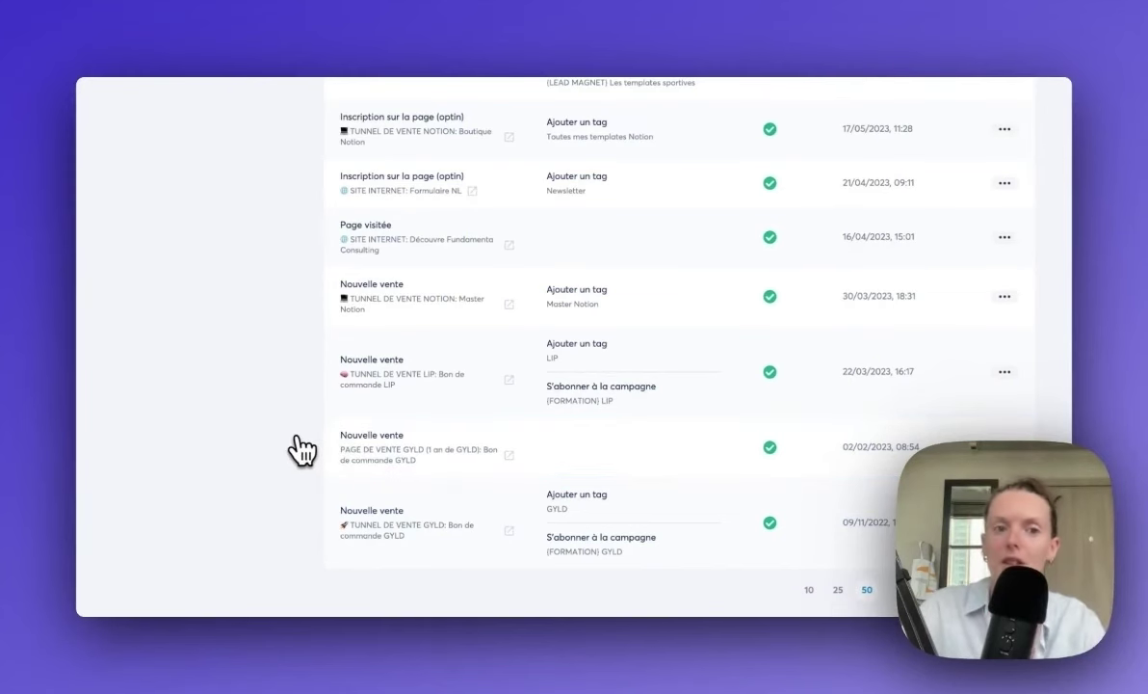
pyautogui.scroll(15, 302, 448)
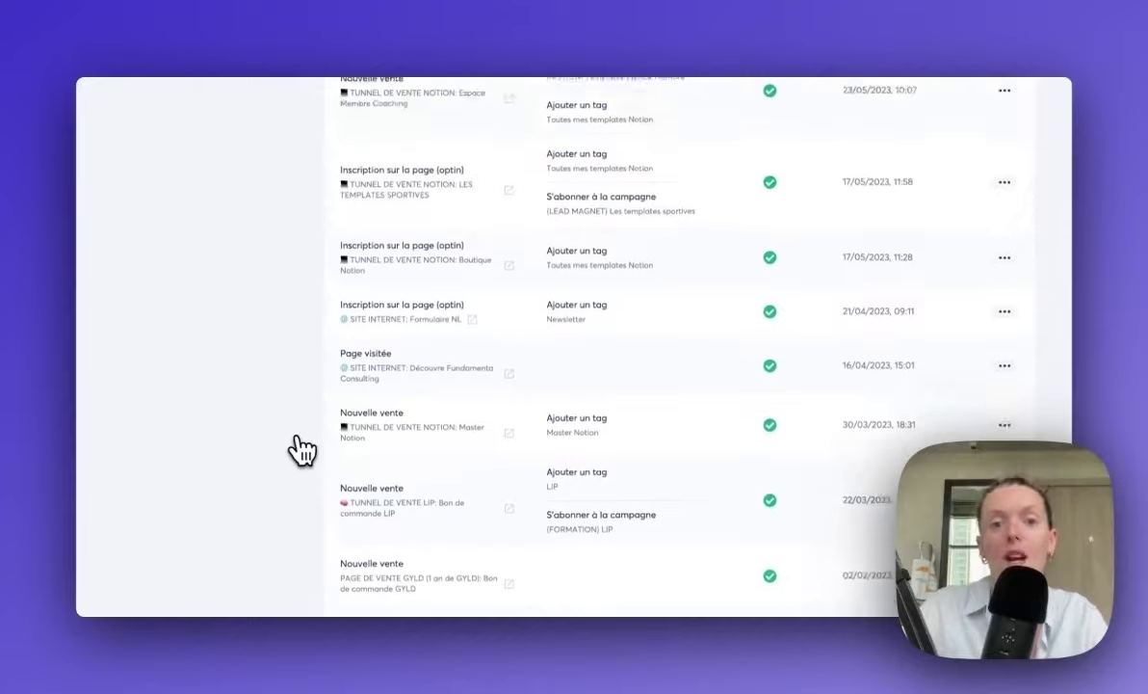
pyautogui.scroll(10, 302, 448)
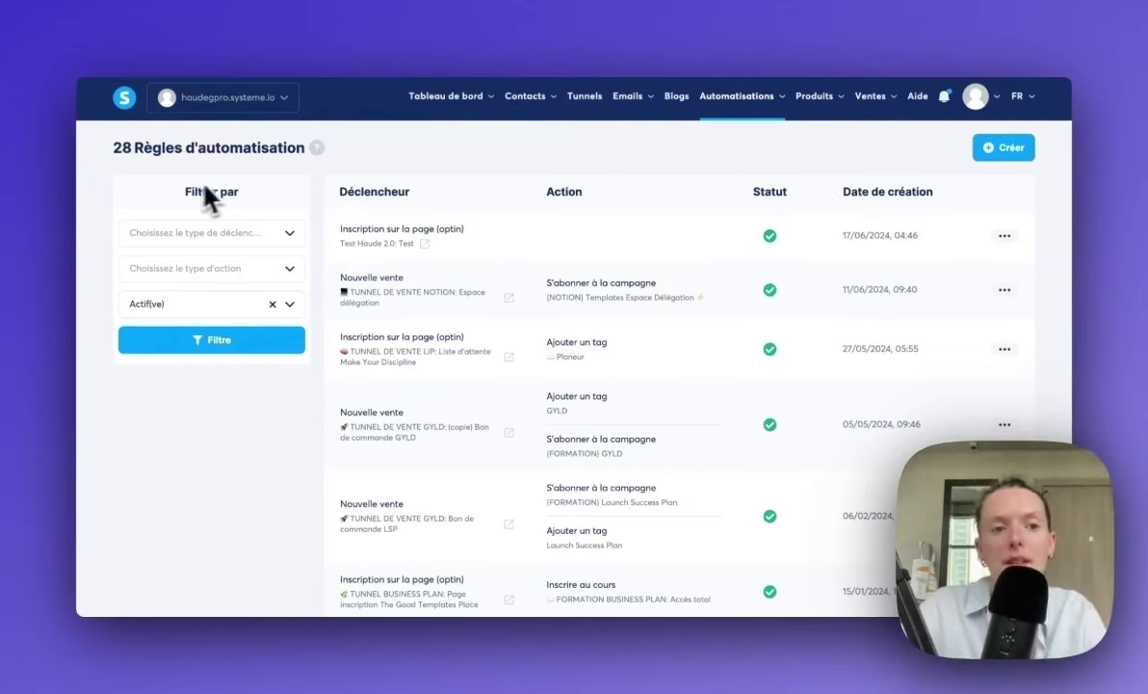
# Step: Look further through the trigger types in the rules filter, down to the course, community and sale events
pyautogui.click(288, 234)
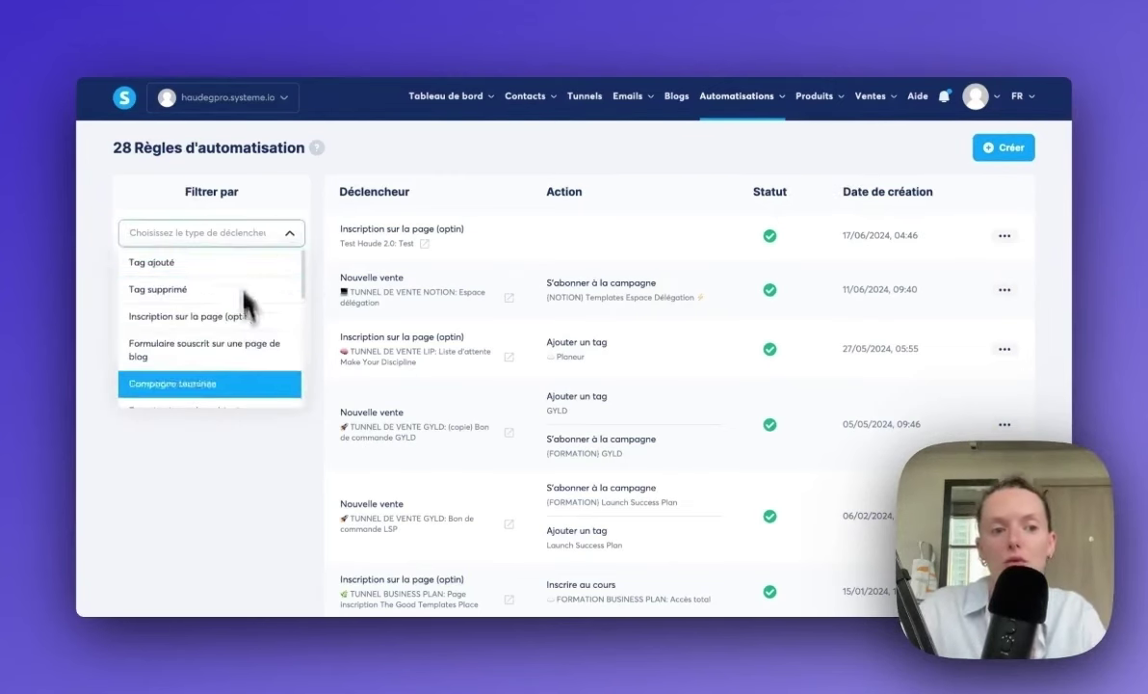
pyautogui.scroll(-1, 250, 352)
pyautogui.scroll(-3, 255, 370)
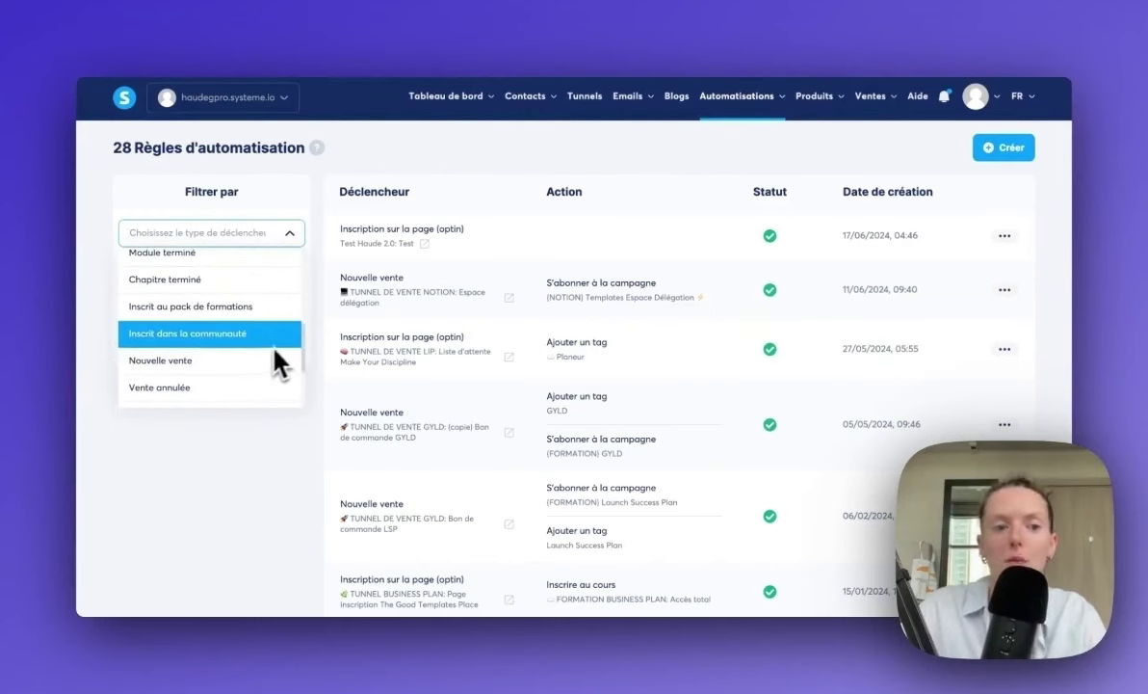
pyautogui.click(316, 339)
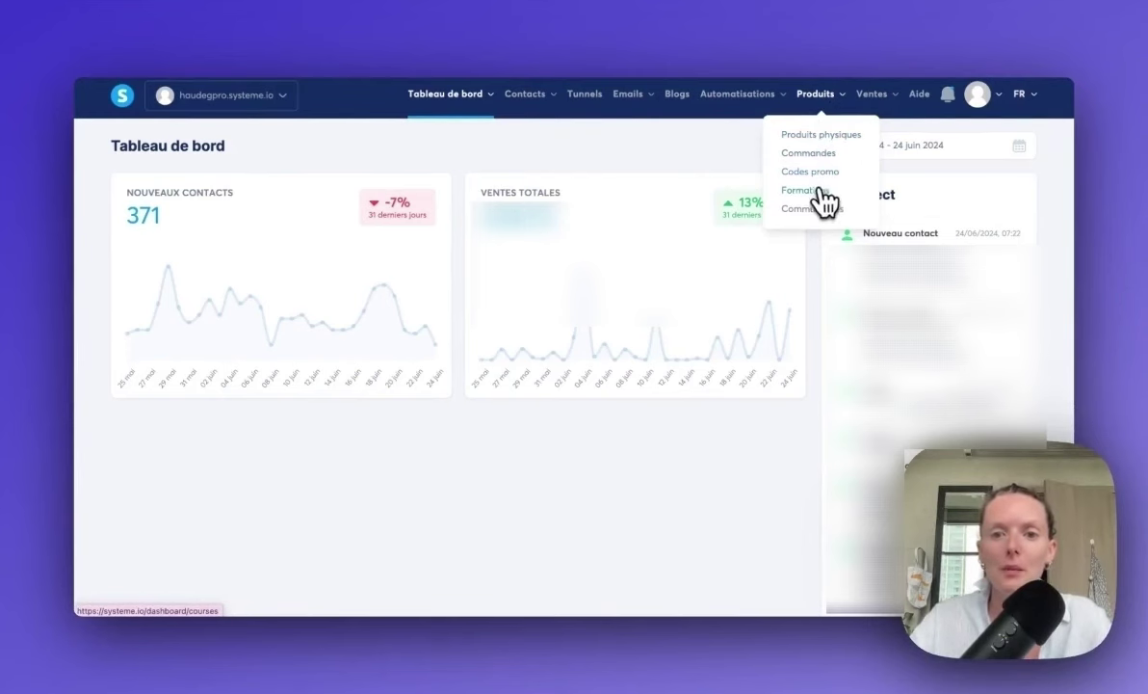
# Step: Open the physical products page and start a new product to view its creation form
pyautogui.click(824, 142)
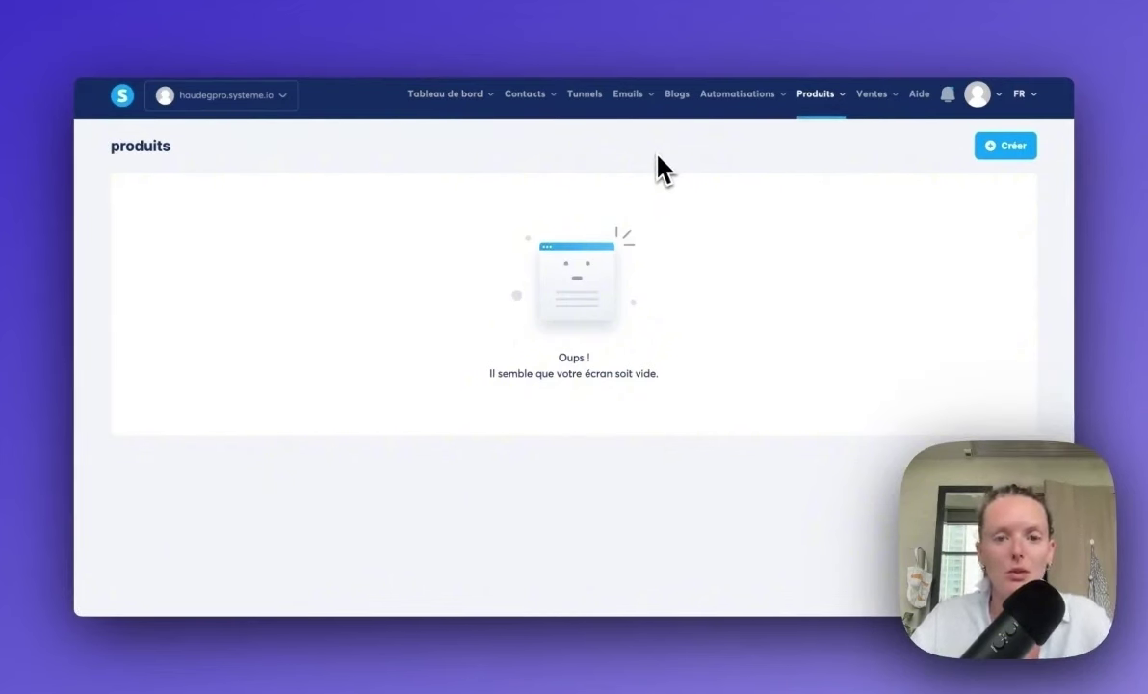
pyautogui.click(994, 149)
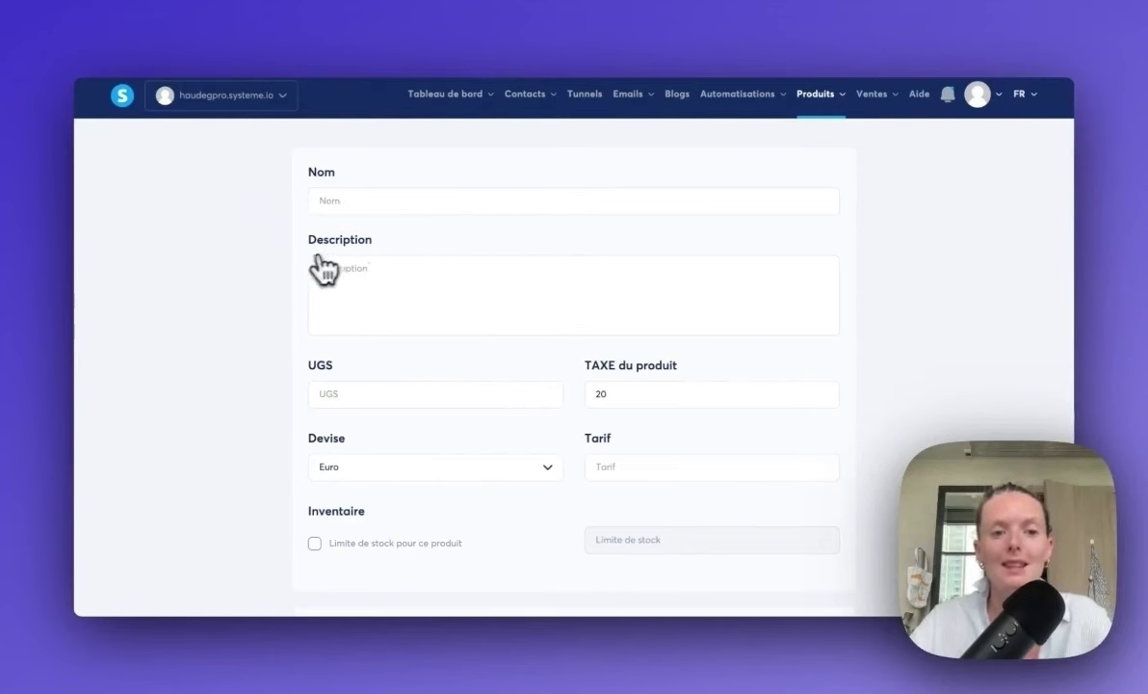
pyautogui.click(366, 382)
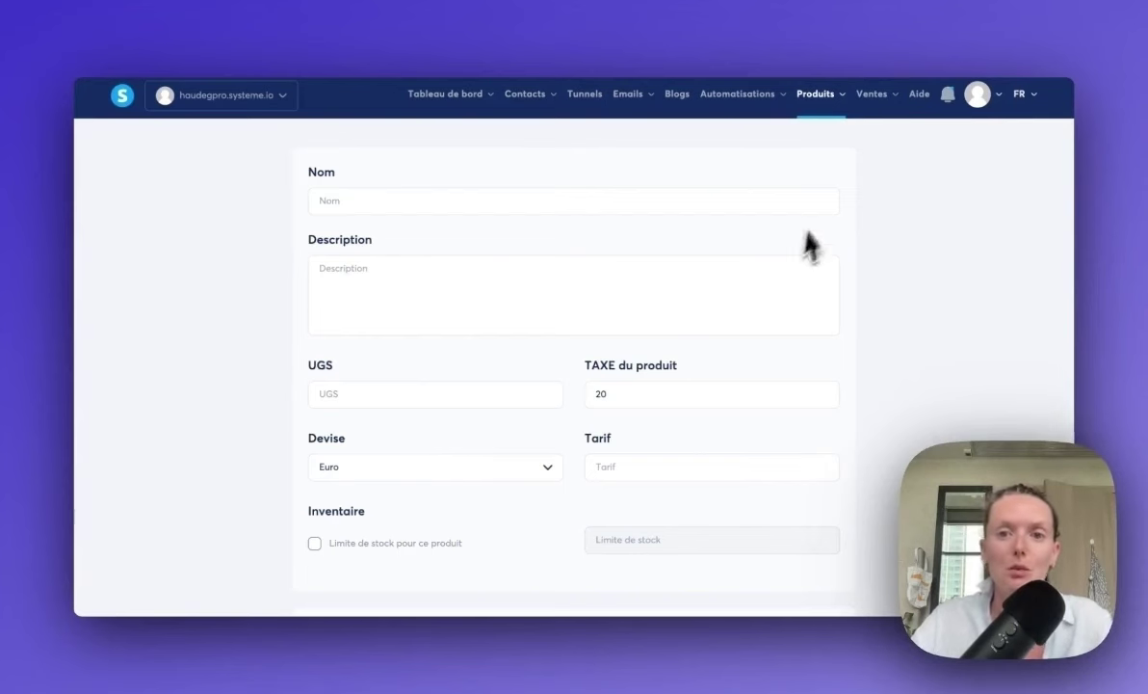
# Step: Open the orders page and look through its order-status and product filter options
pyautogui.moveTo(835, 111)
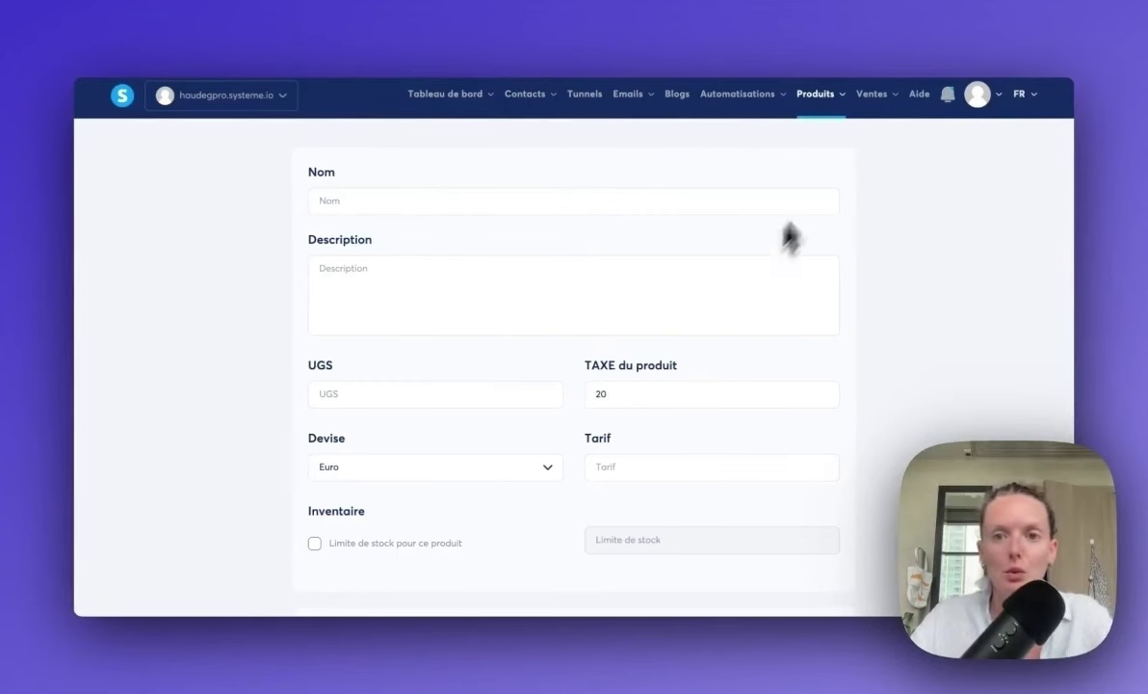
pyautogui.click(816, 137)
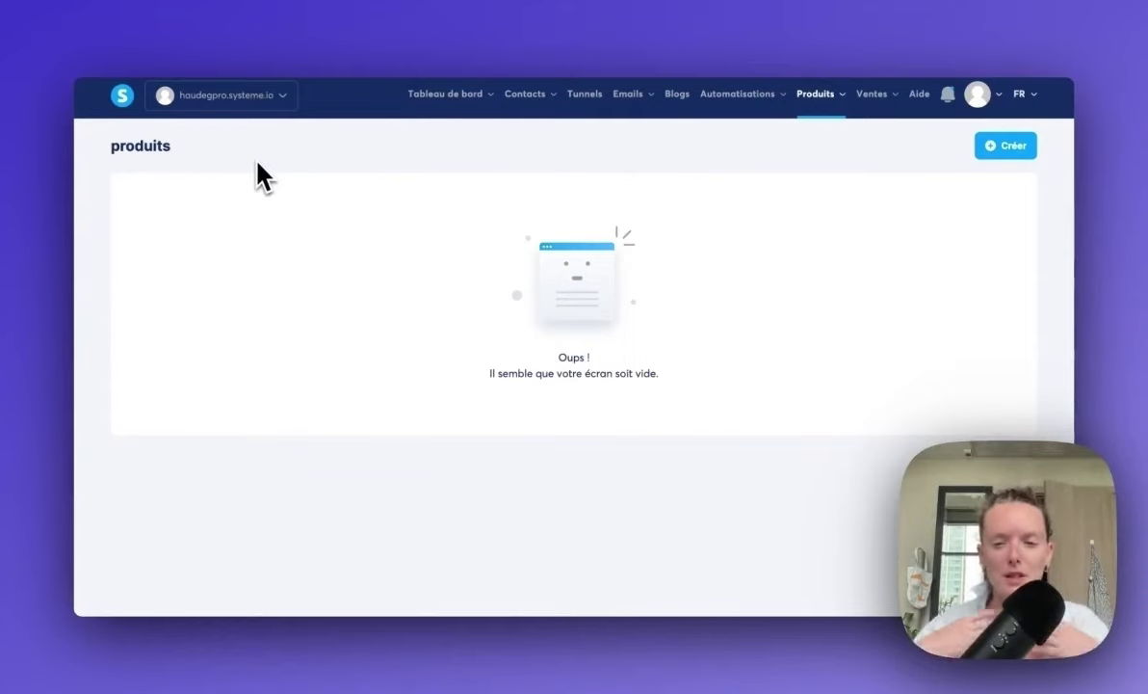
pyautogui.click(809, 152)
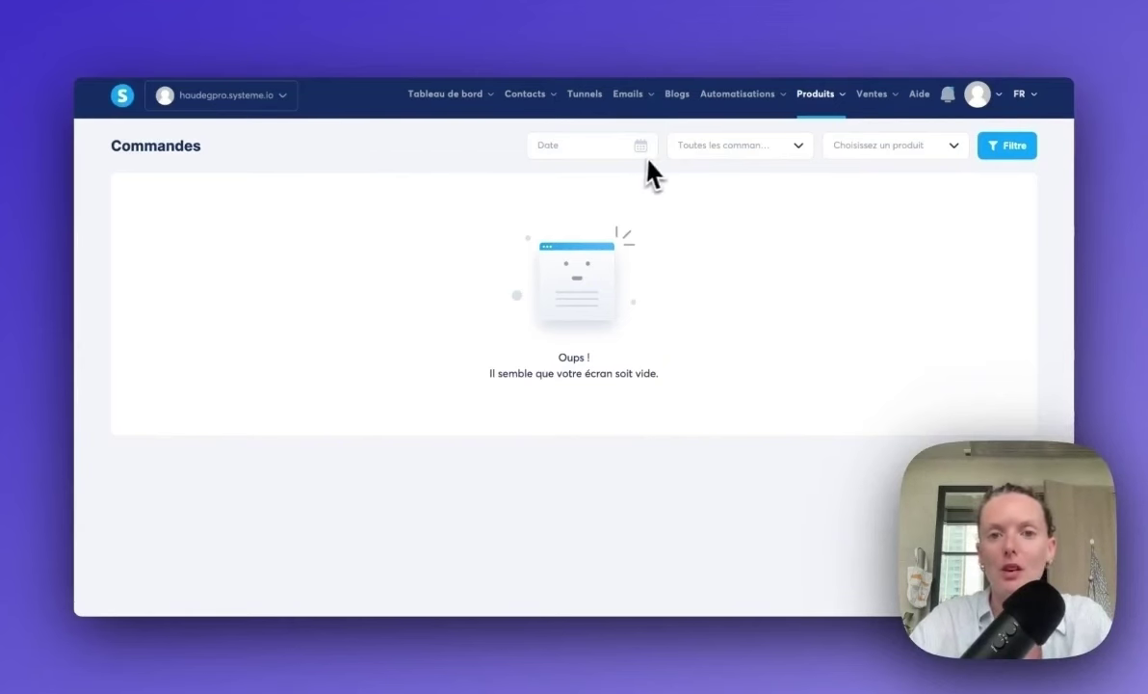
pyautogui.click(795, 152)
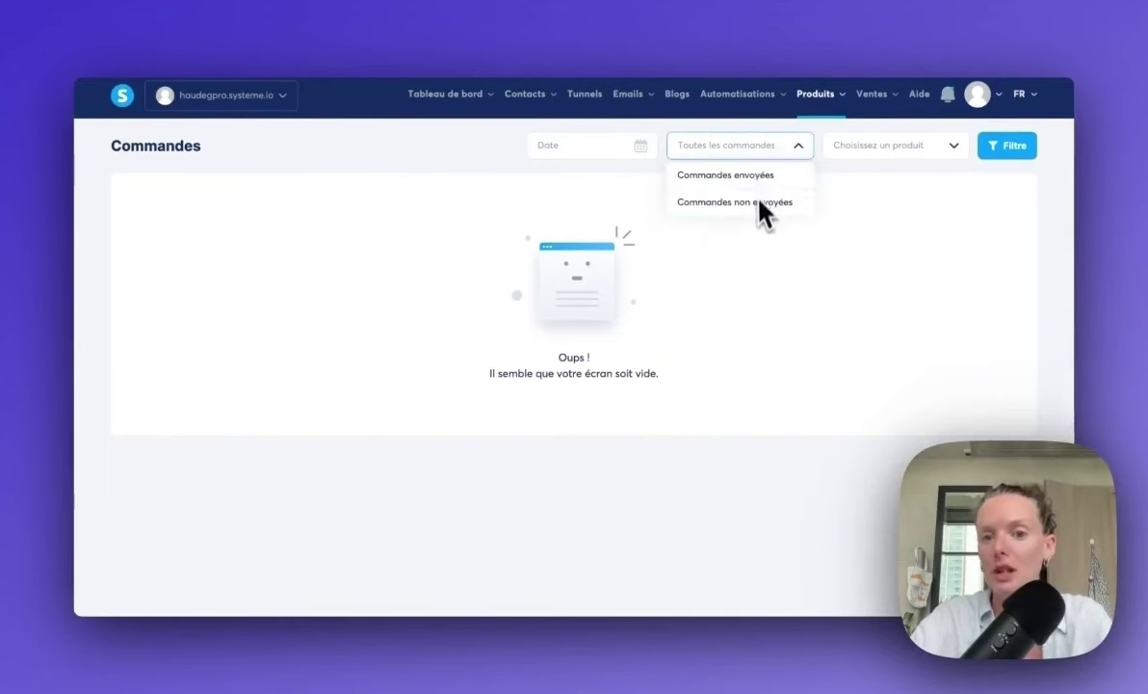
pyautogui.click(901, 152)
pyautogui.click(826, 184)
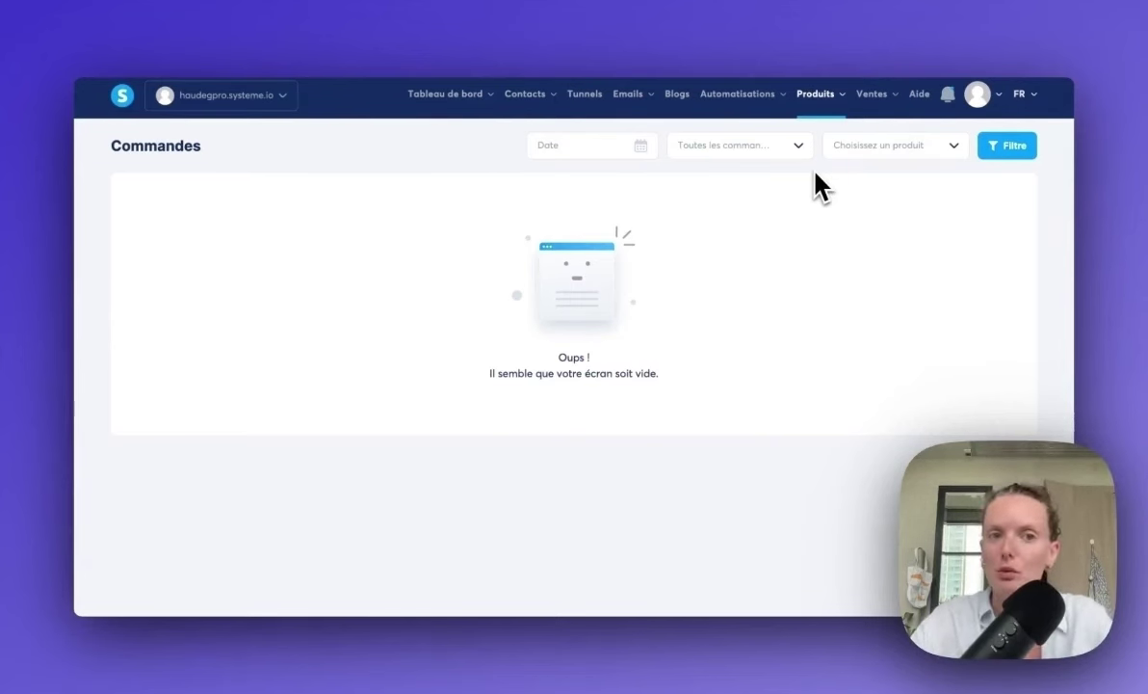
# Step: Open the promo codes list and view the settings and linked sales of the COLLAB code
pyautogui.moveTo(819, 101)
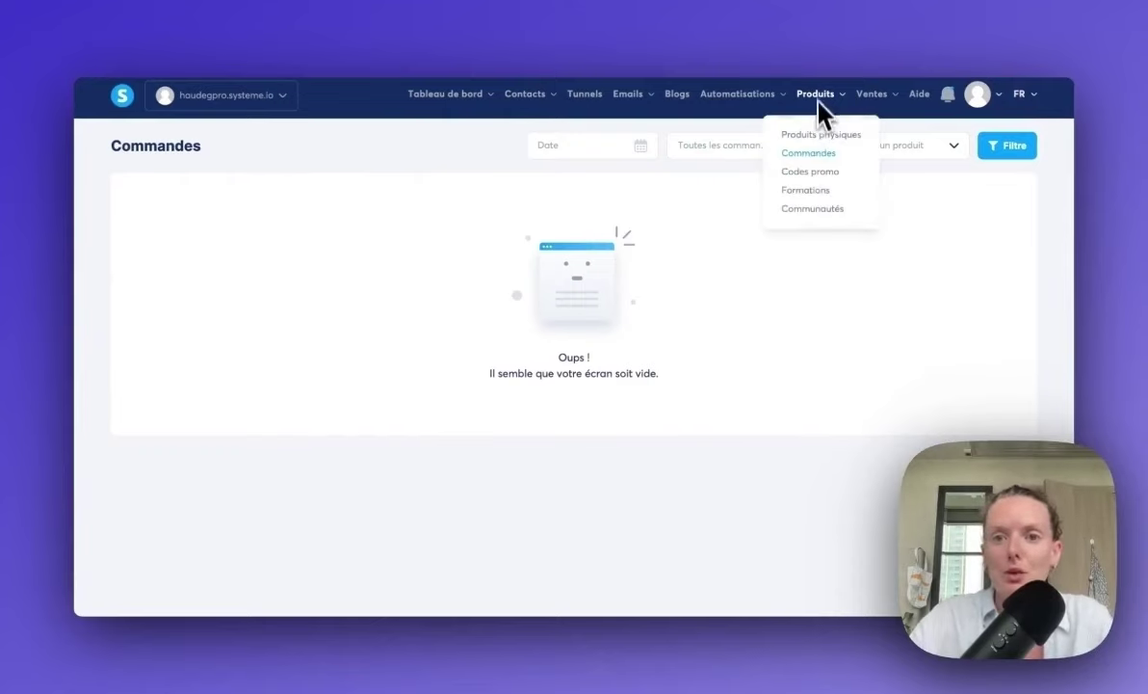
pyautogui.click(812, 174)
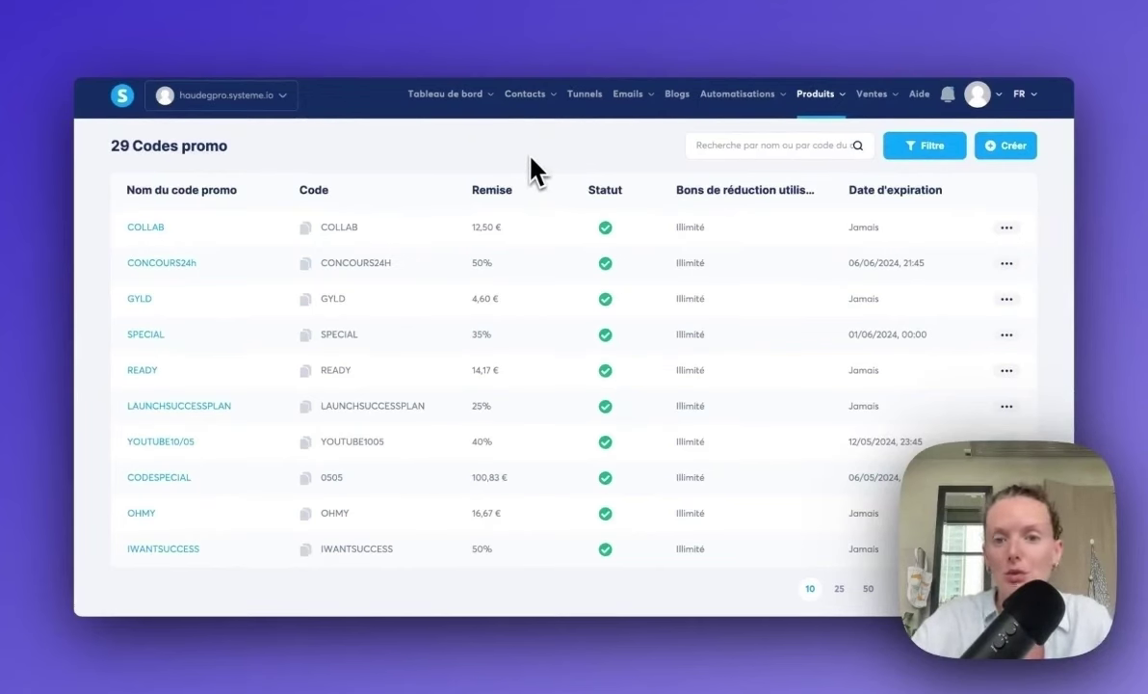
pyautogui.click(1006, 227)
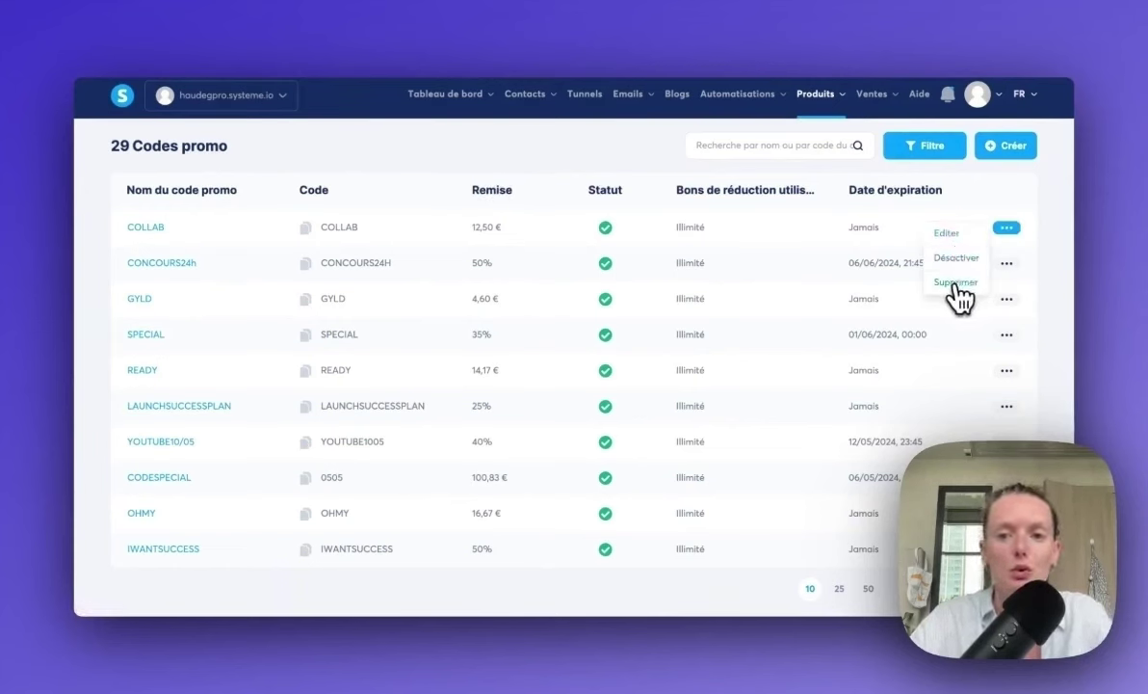
pyautogui.click(947, 234)
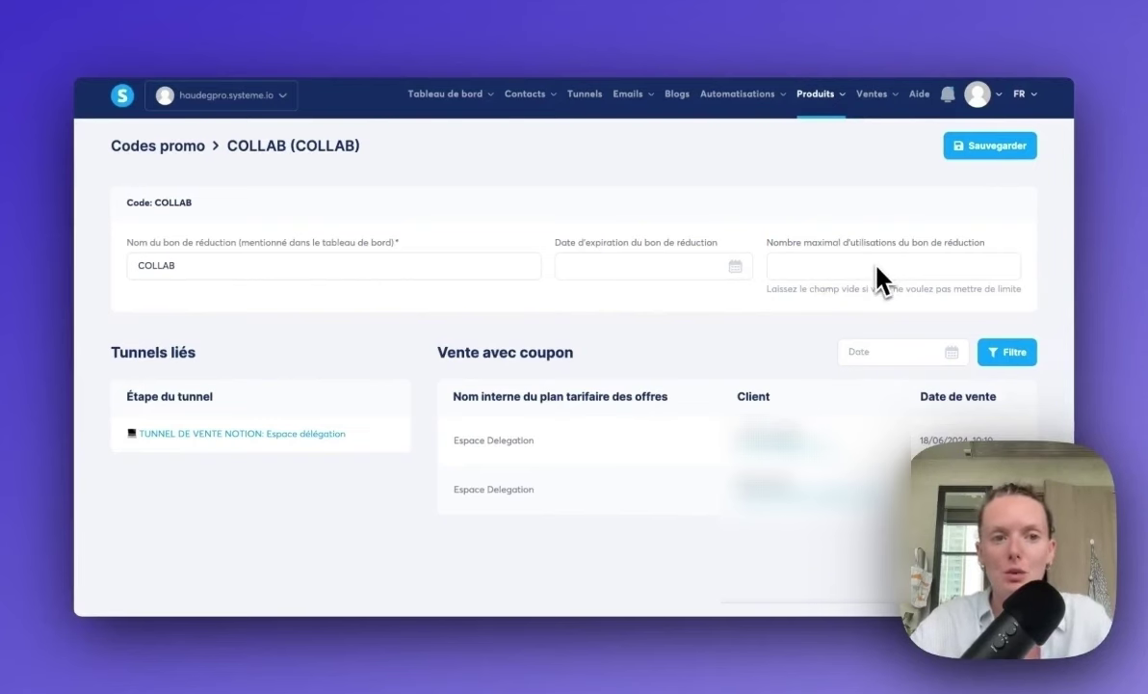
# Step: Look through the courses, course packs and student list, and open a student's record to view course progress and access types
pyautogui.click(274, 142)
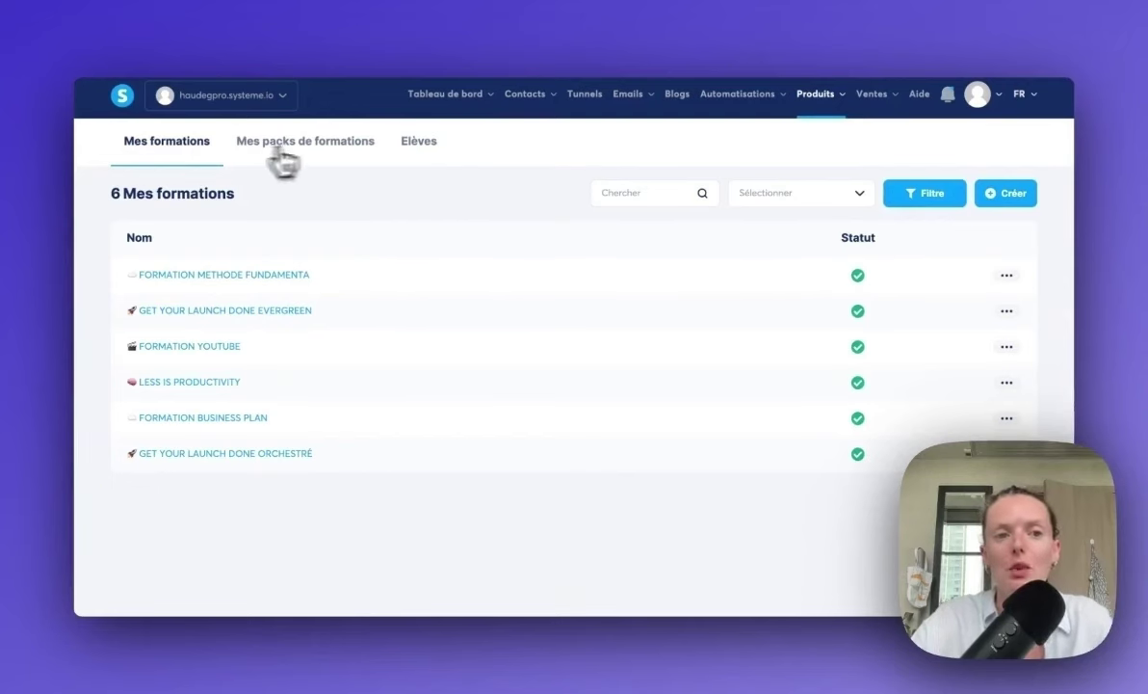
pyautogui.click(329, 156)
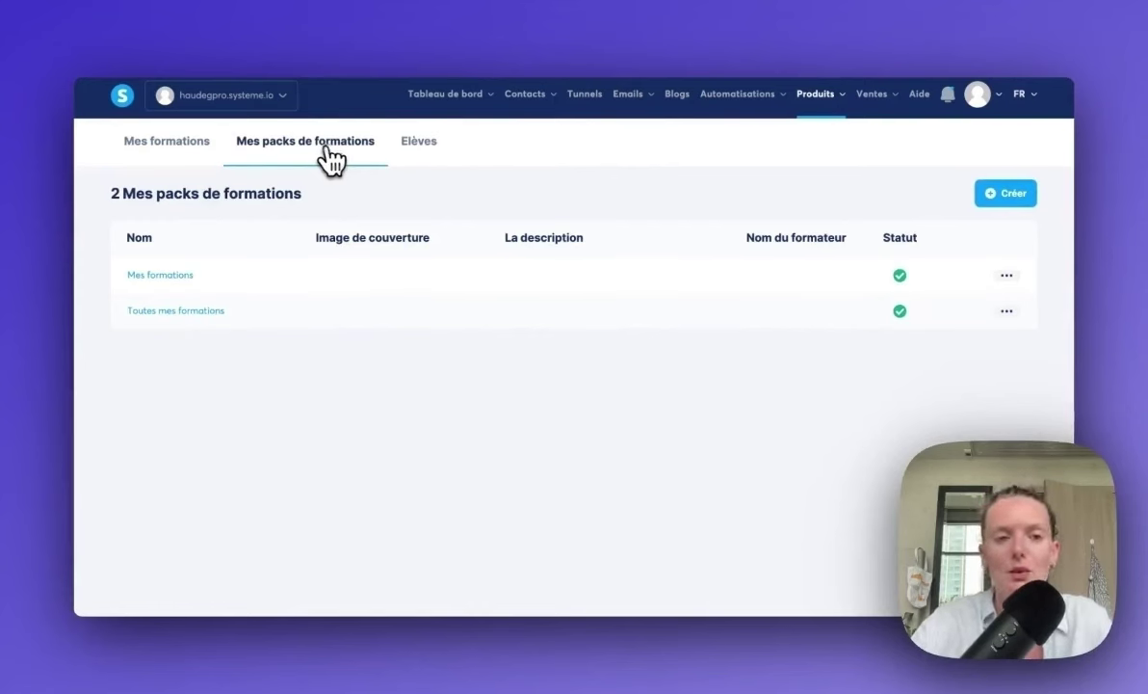
pyautogui.click(430, 152)
pyautogui.click(414, 327)
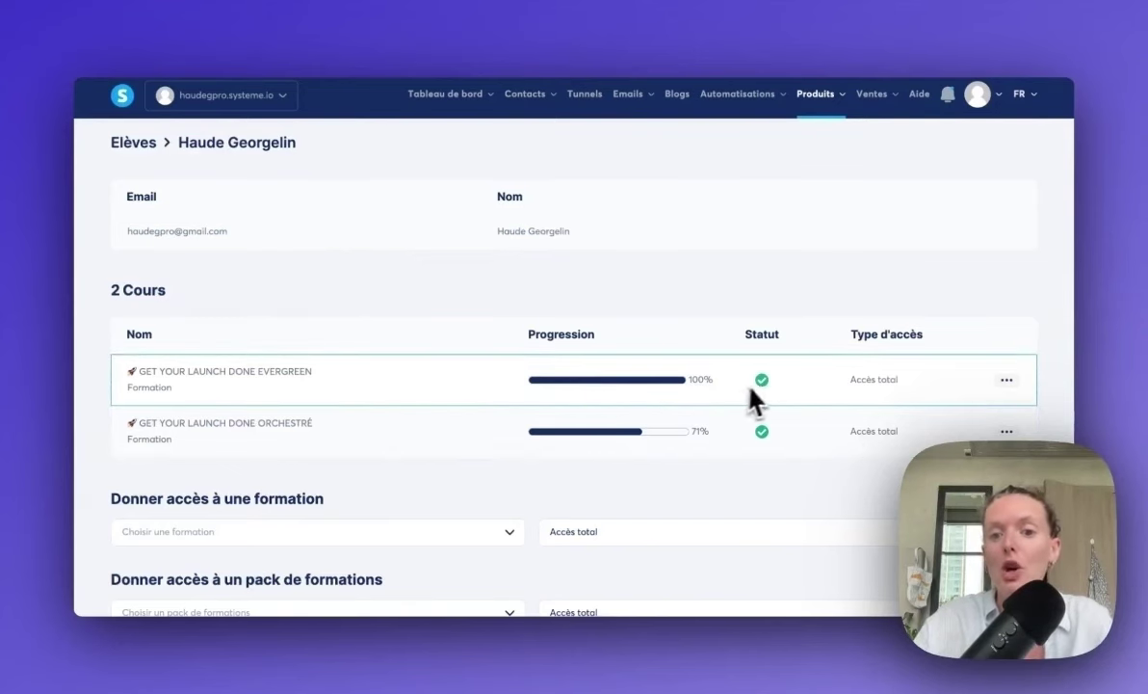
pyautogui.moveTo(766, 388)
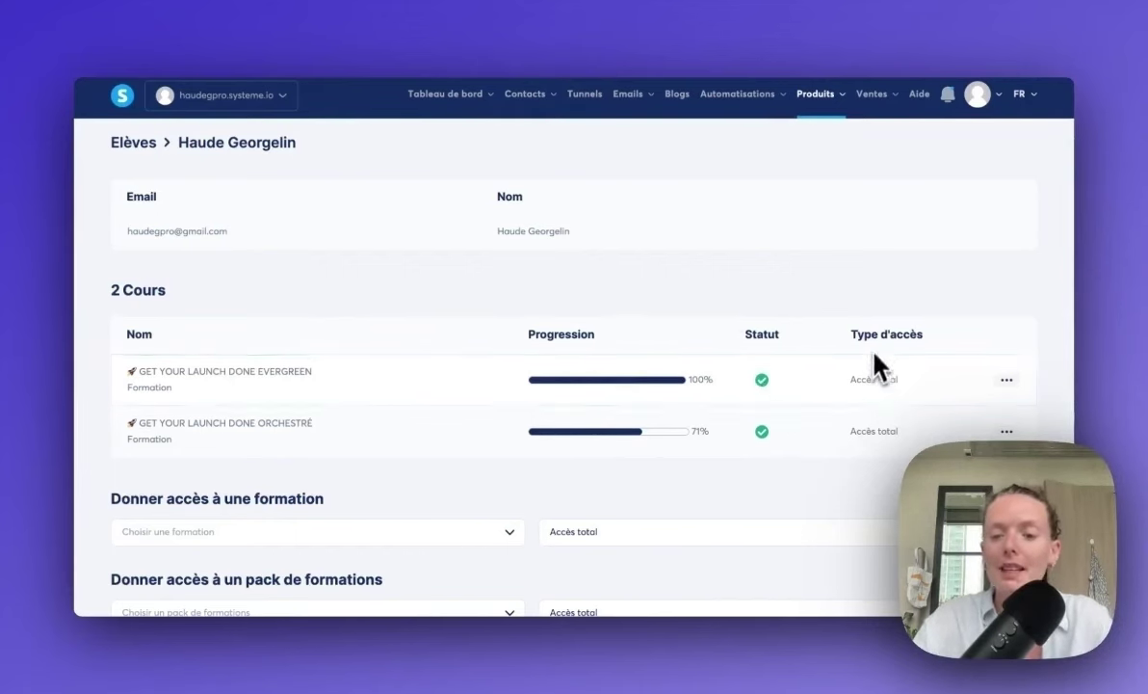
pyautogui.scroll(-1, 873, 356)
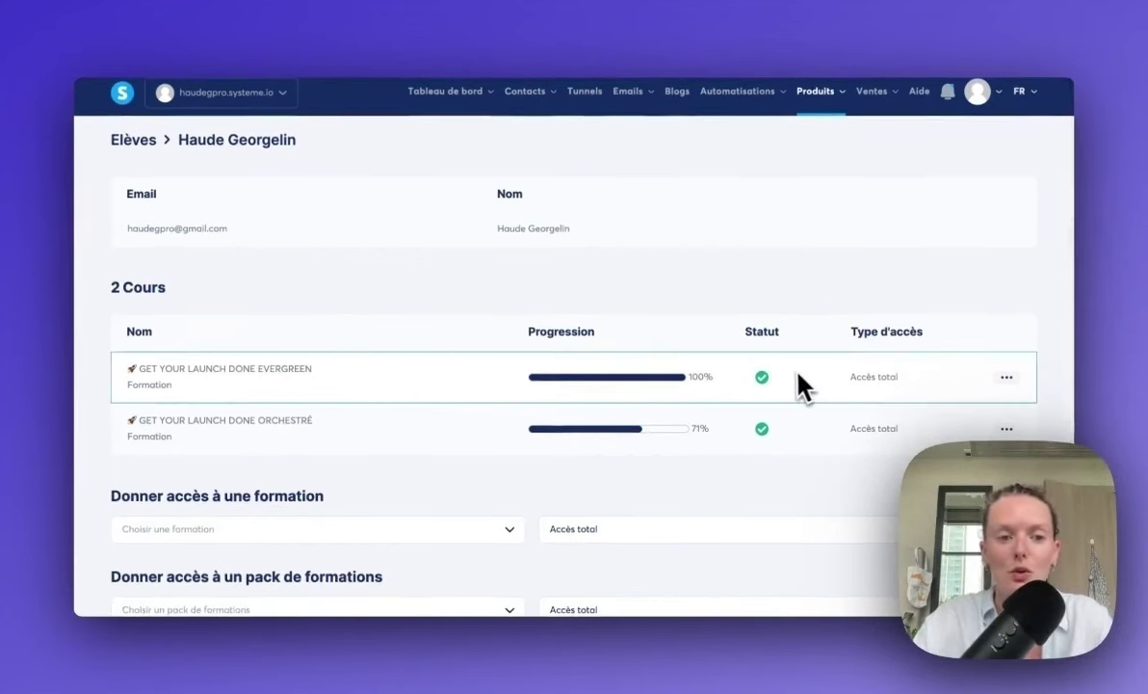
pyautogui.scroll(-2, 797, 384)
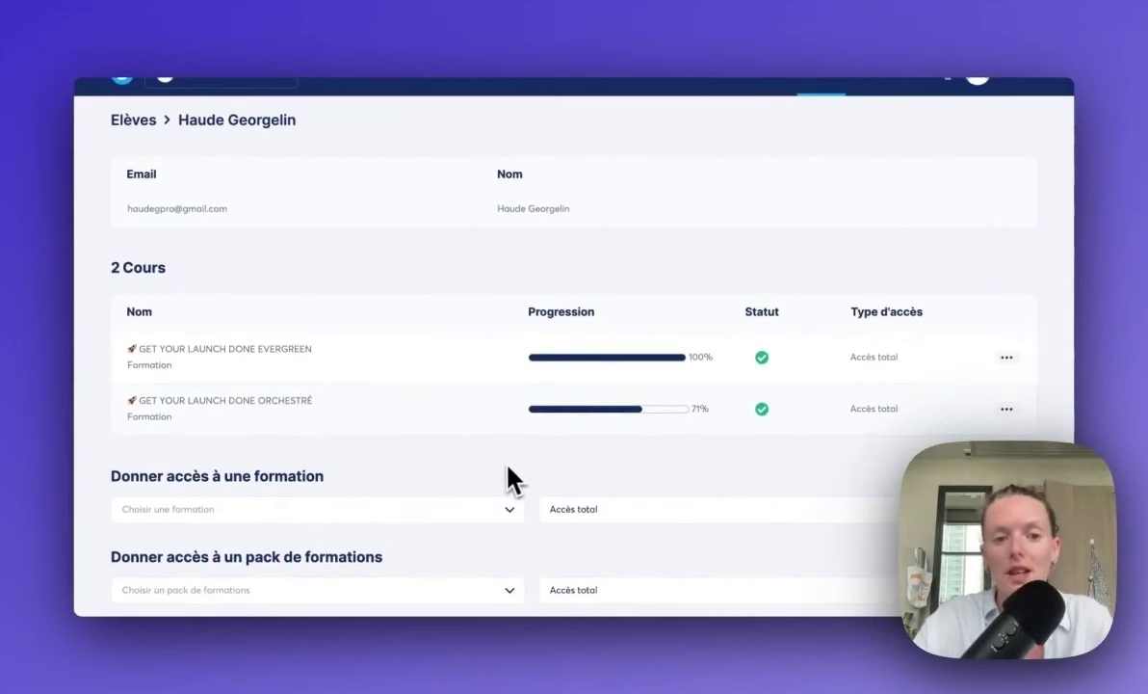
# Step: Choose FORMATION METHODE FUNDAMENTA as a course to grant the student, with the access type Contenu distillé
pyautogui.click(511, 513)
pyautogui.click(347, 425)
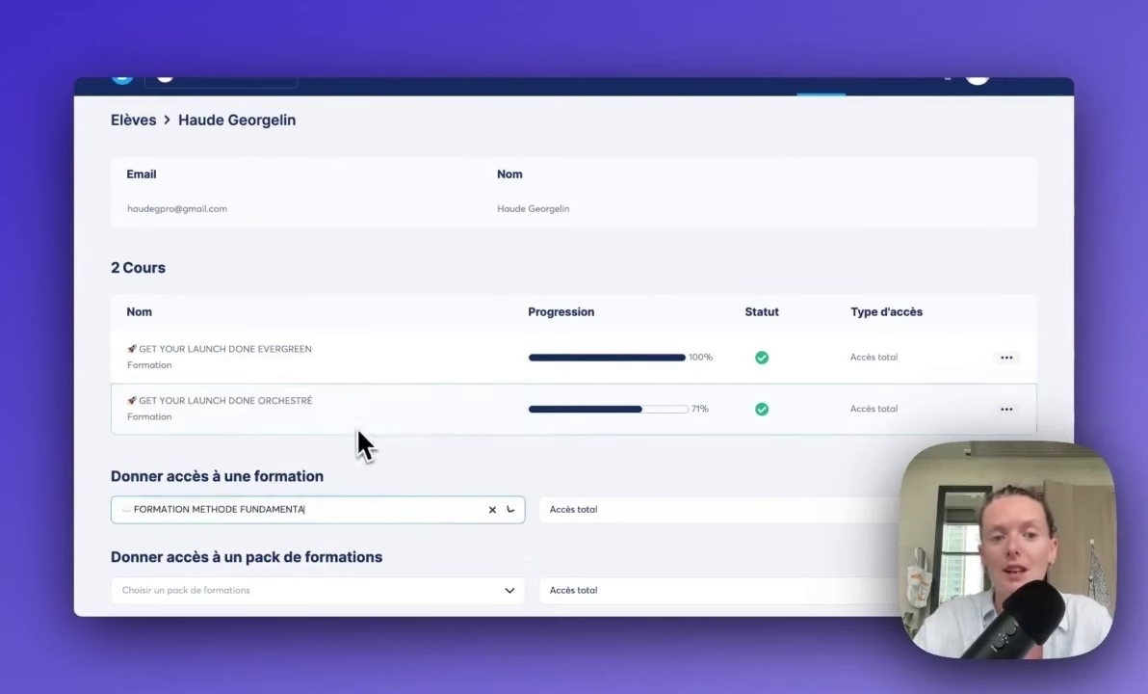
pyautogui.click(599, 512)
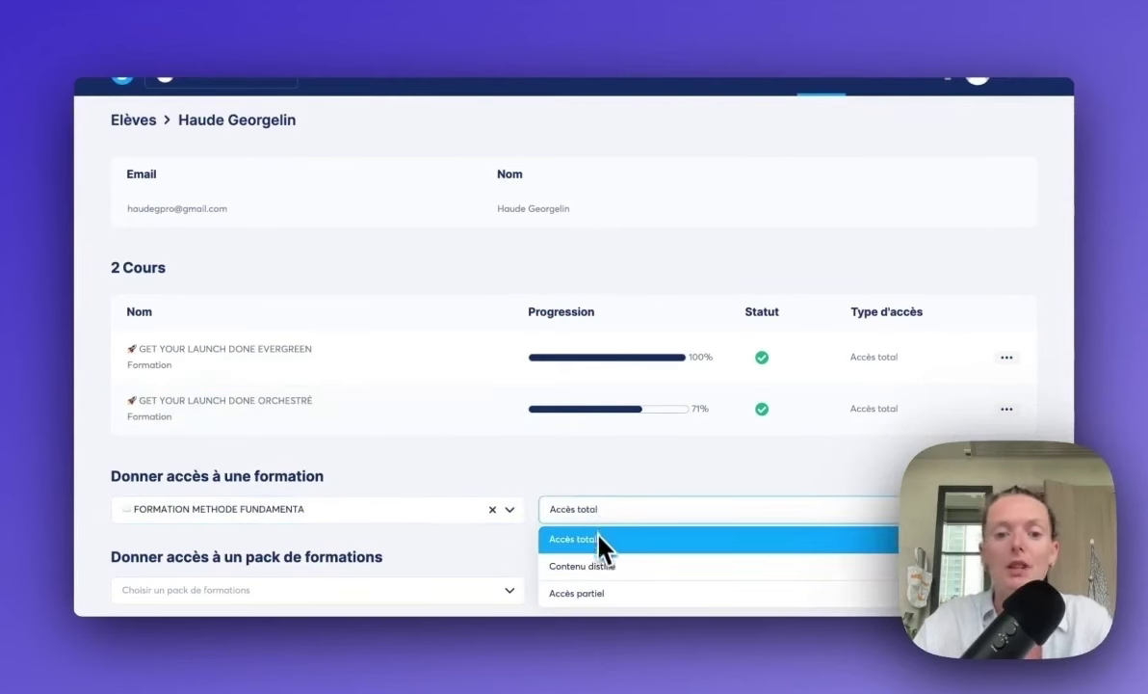
pyautogui.click(538, 472)
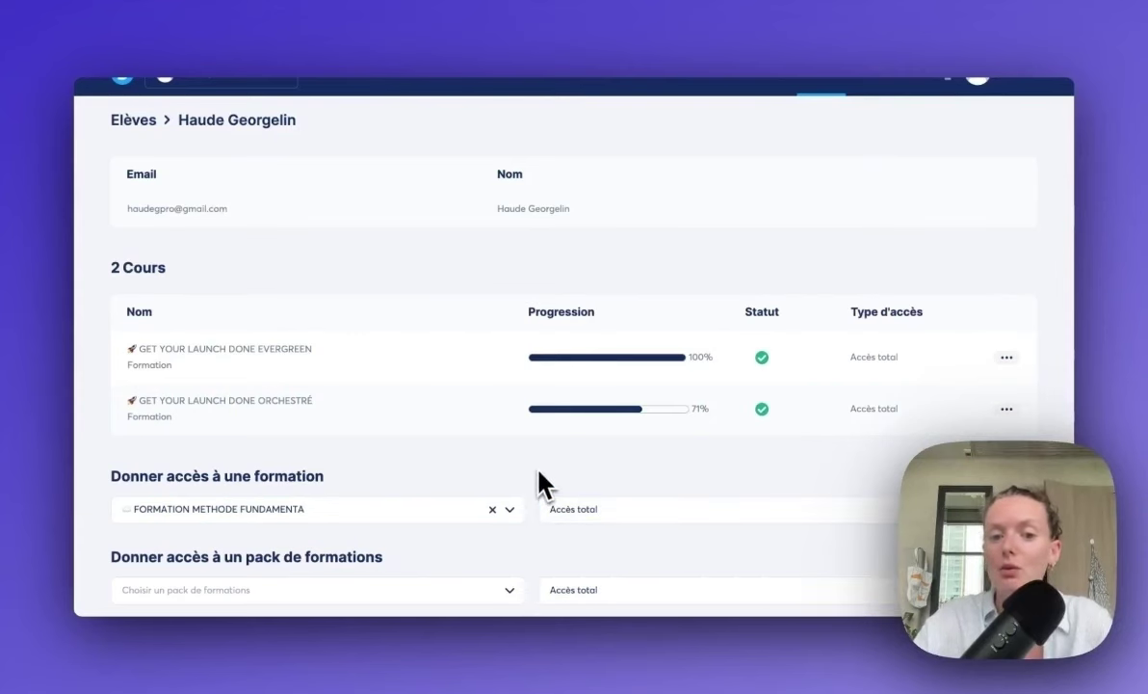
pyautogui.click(643, 510)
pyautogui.click(640, 565)
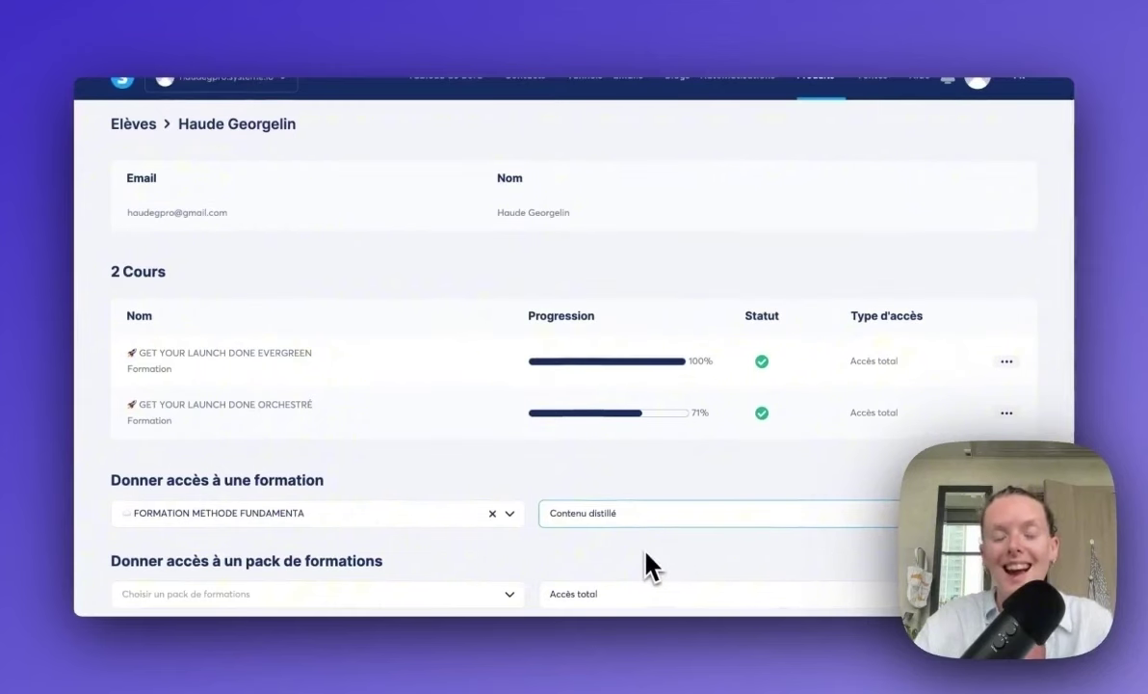
# Step: Switch the course access type to Accès partiel and look through the modules offered for selection
pyautogui.click(636, 519)
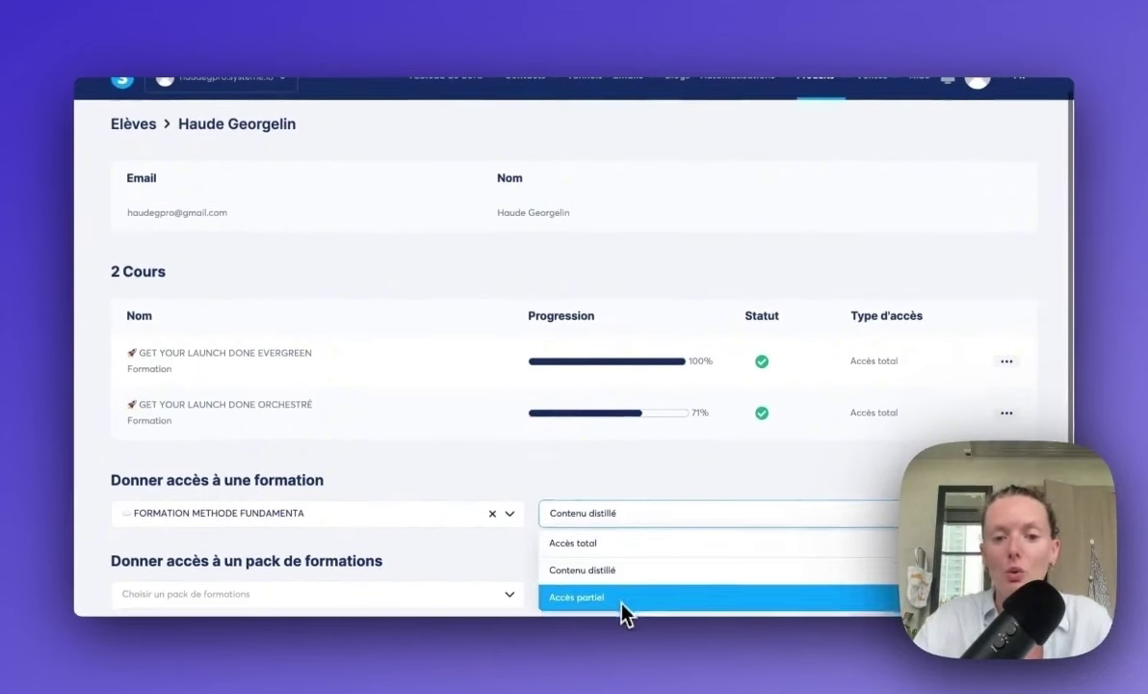
pyautogui.click(624, 599)
pyautogui.scroll(-1, 641, 578)
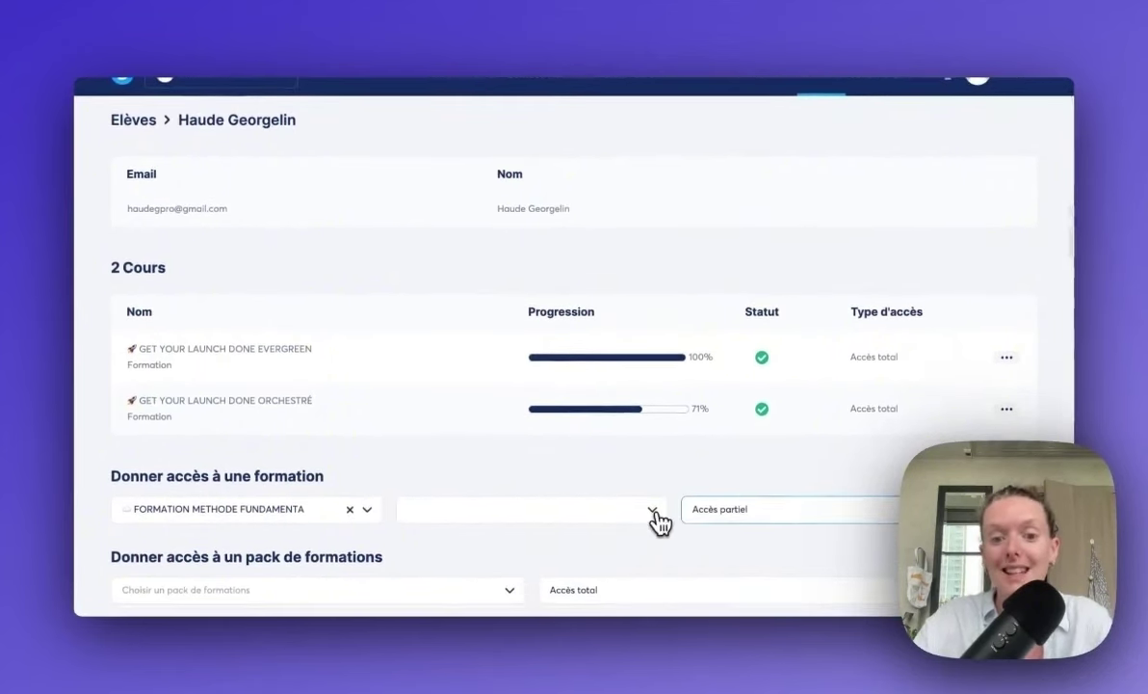
pyautogui.click(657, 523)
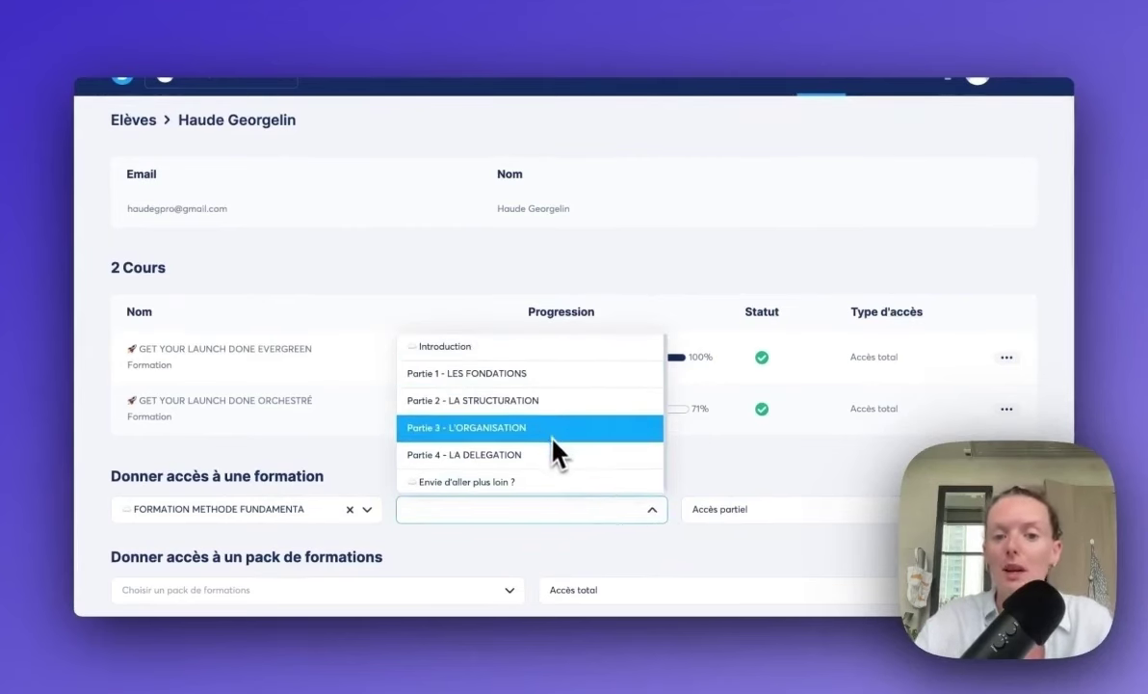
pyautogui.click(660, 553)
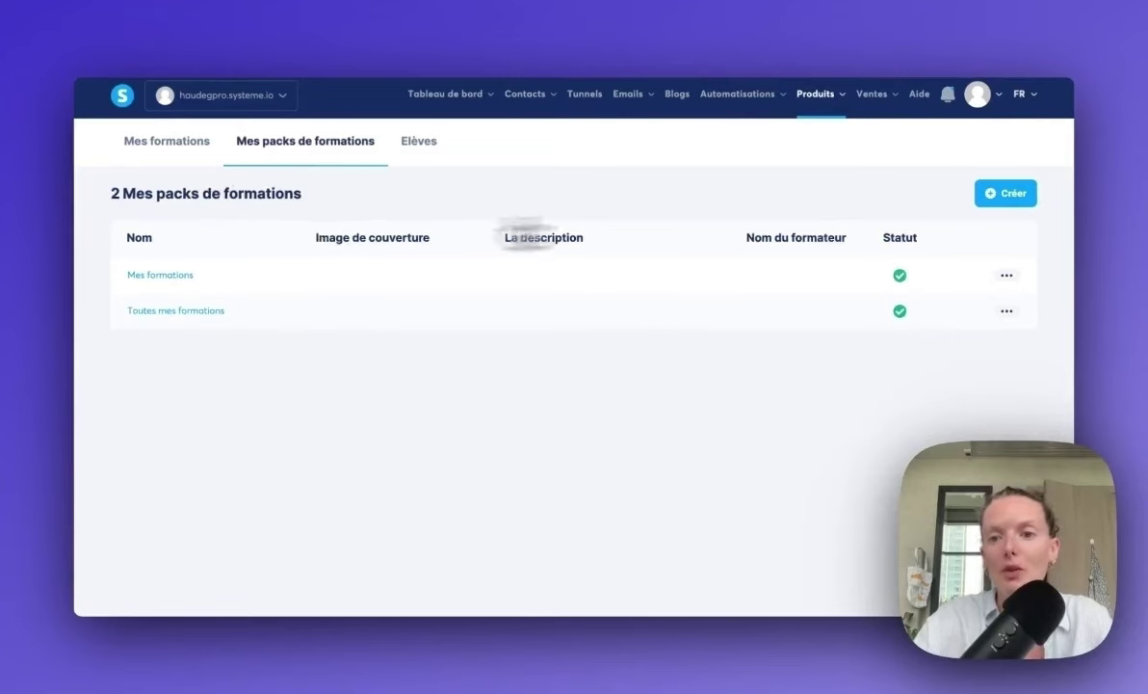
# Step: Open the course pack creation form to view its name, description, trainer and cover image fields, and close it unsaved
pyautogui.click(1002, 214)
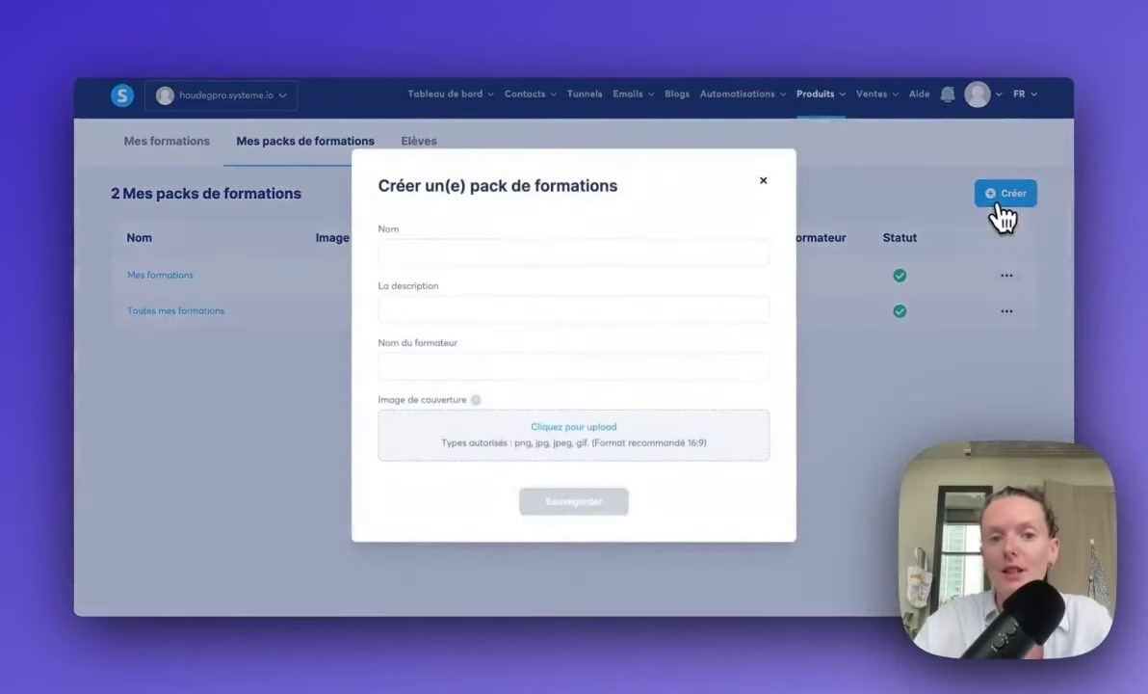
pyautogui.click(460, 253)
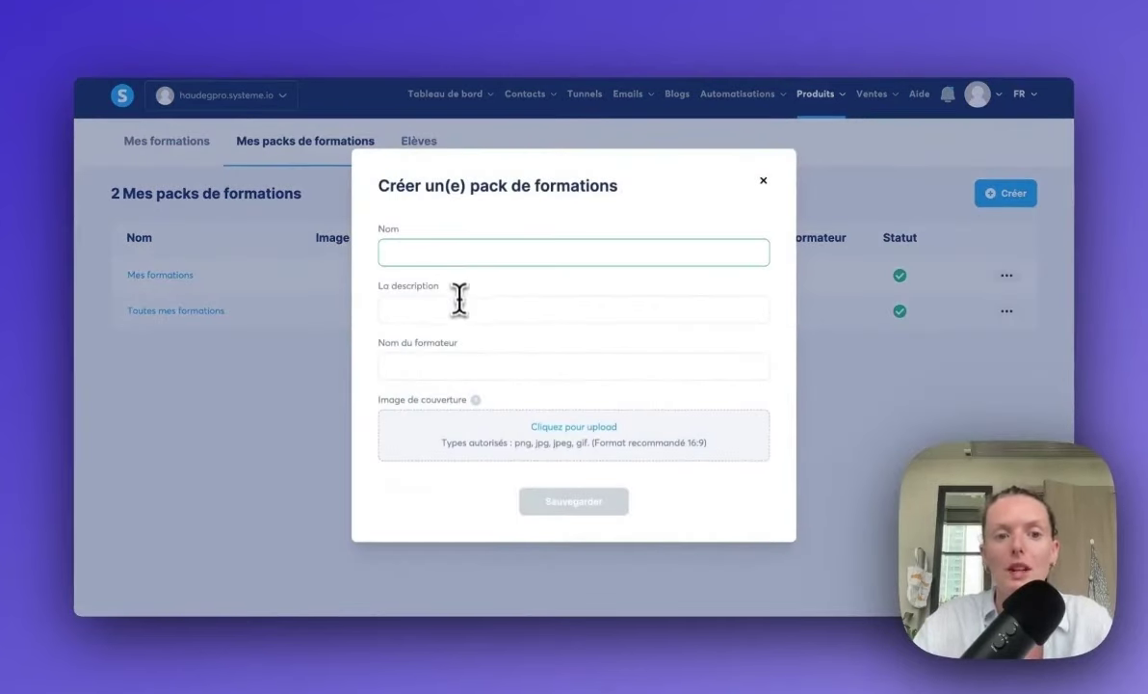
pyautogui.click(464, 309)
pyautogui.click(466, 364)
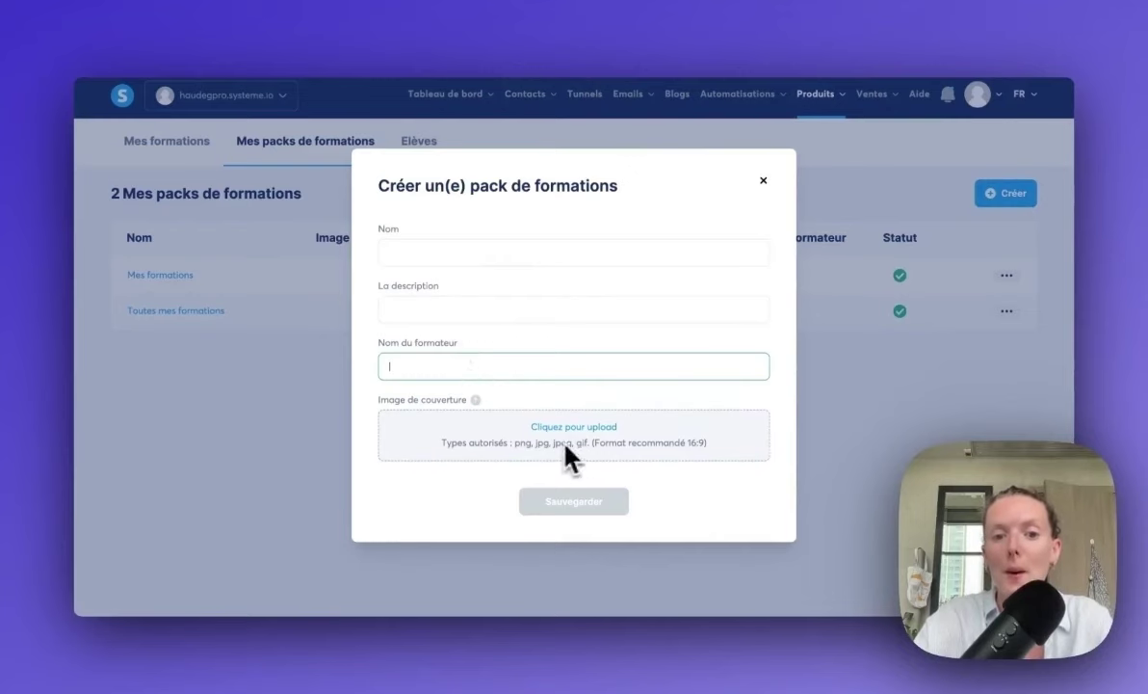
pyautogui.click(221, 383)
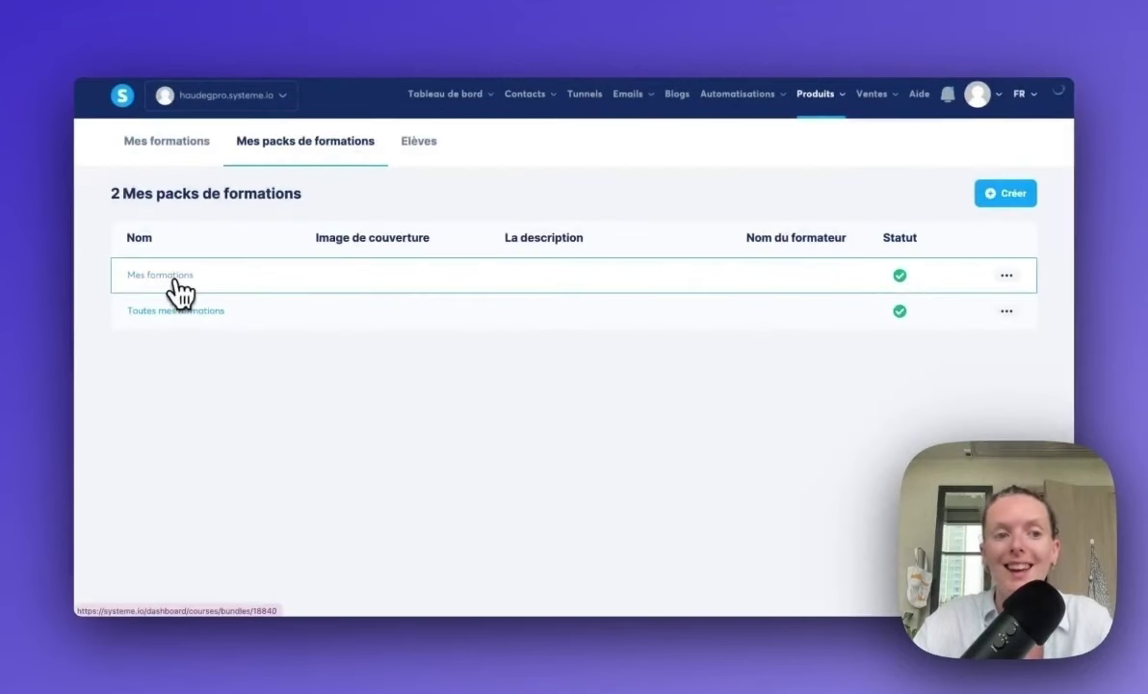
# Step: Add the GET YOUR LAUNCH DONE ORCHESTRÉ course to the Mes formations pack
pyautogui.click(172, 279)
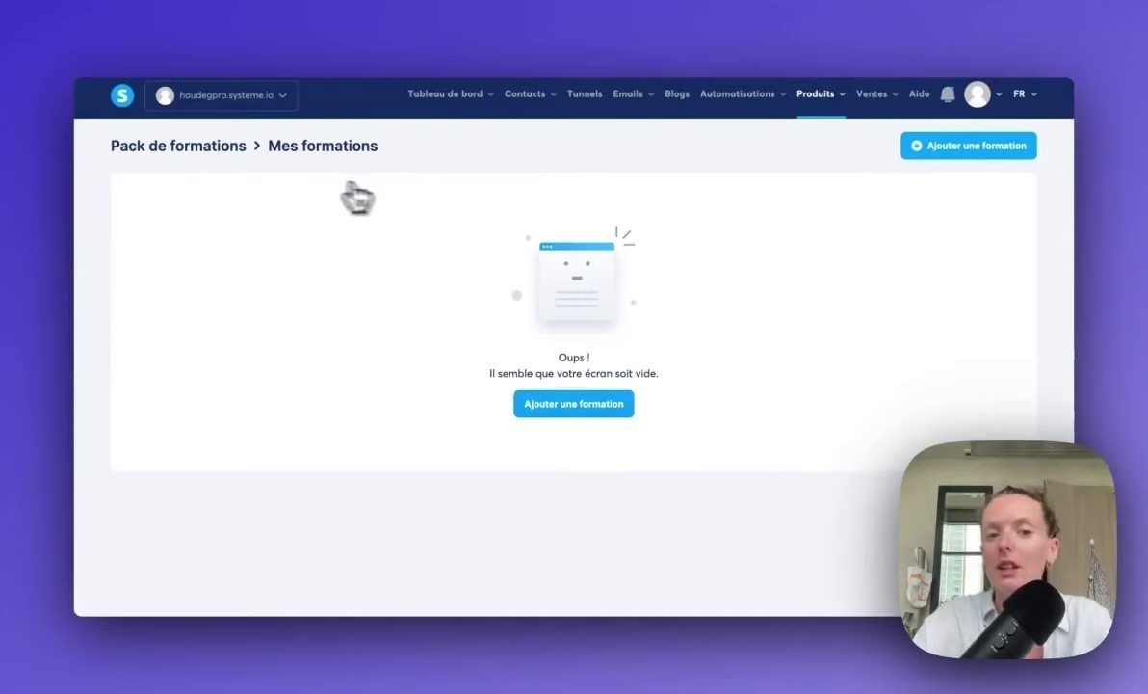
pyautogui.click(588, 405)
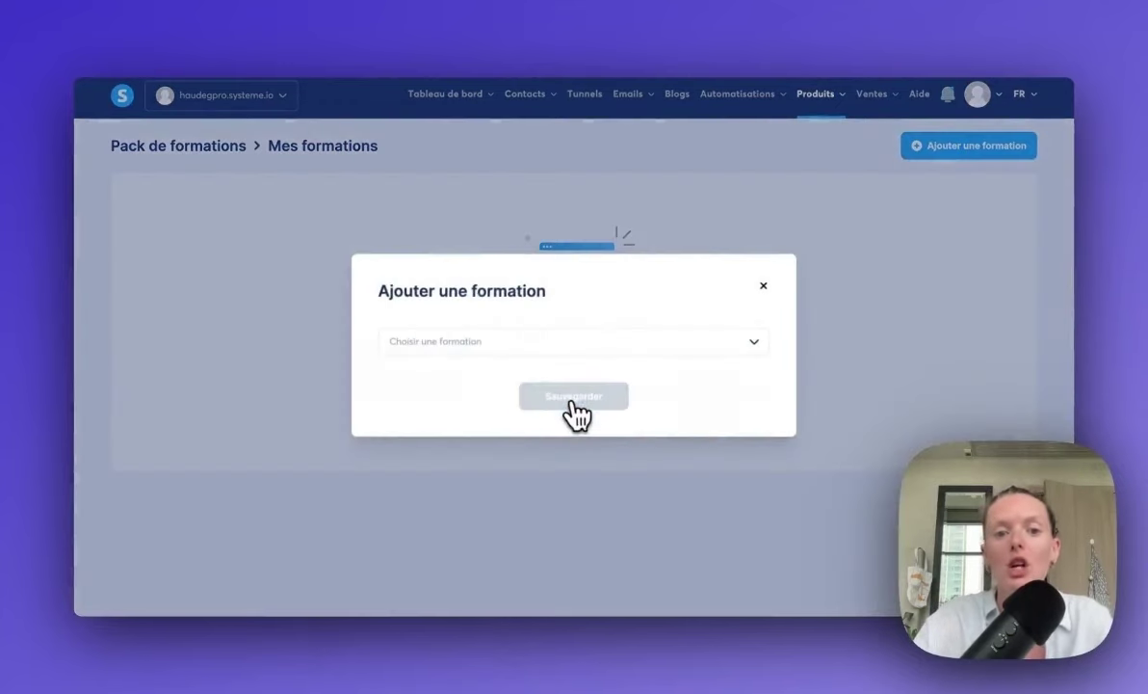
pyautogui.click(498, 346)
pyautogui.click(505, 368)
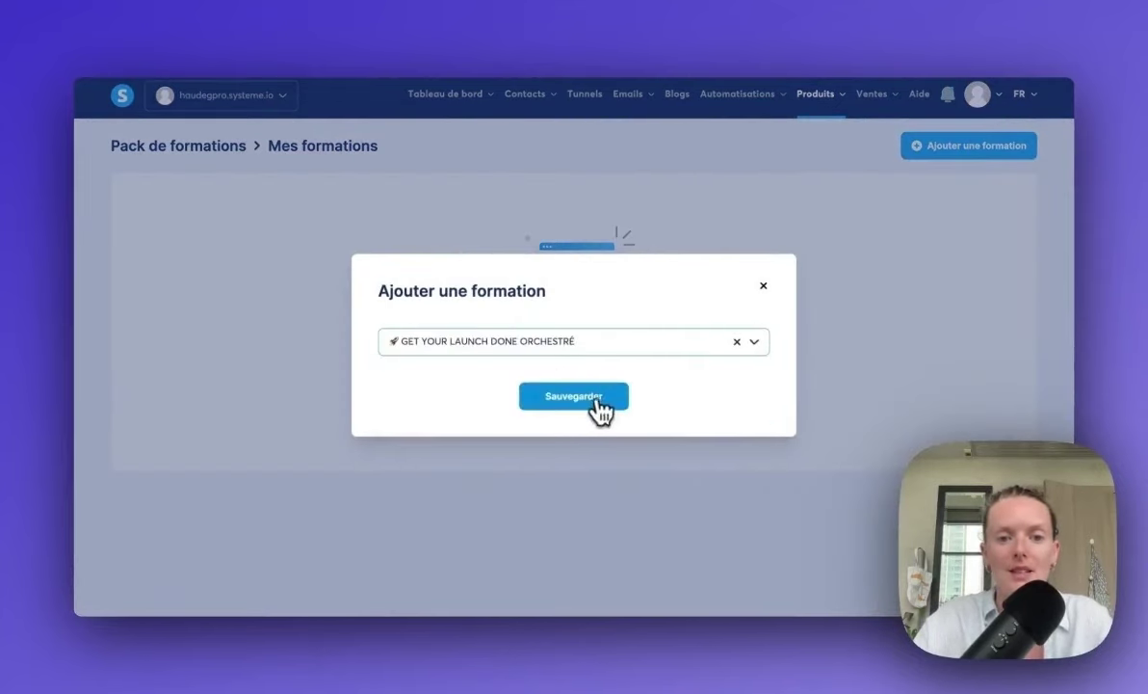
pyautogui.click(593, 403)
# Step: Add the GET YOUR LAUNCH DONE EVERGREEN course to the Mes formations pack
pyautogui.click(968, 147)
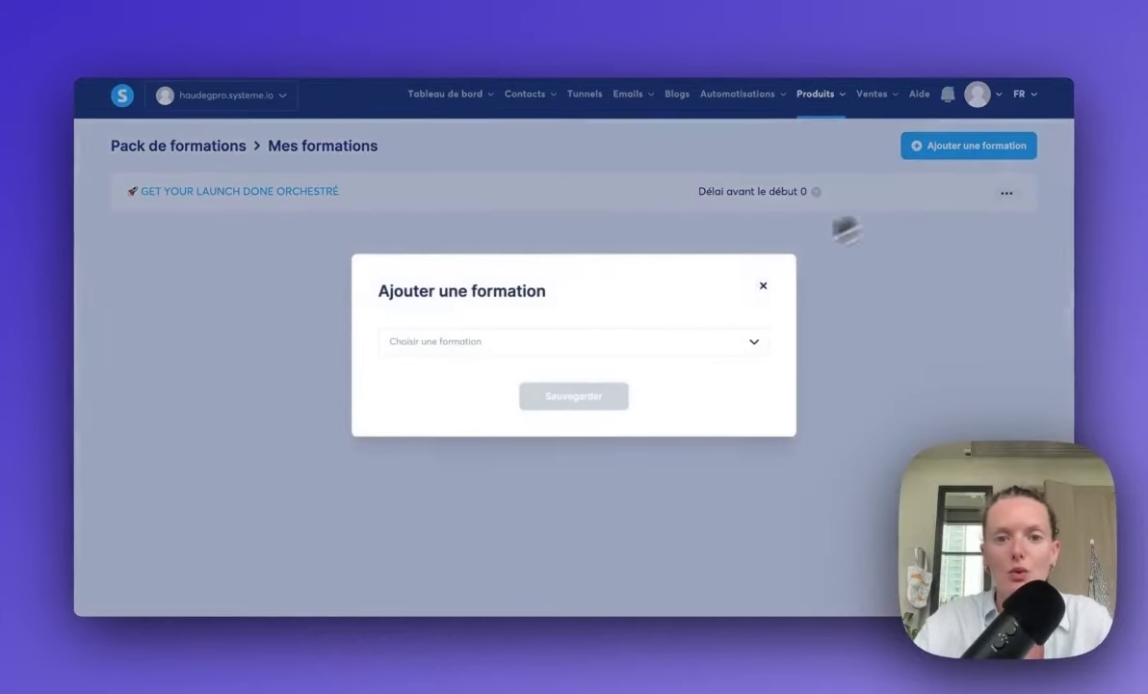
pyautogui.click(566, 347)
pyautogui.click(570, 478)
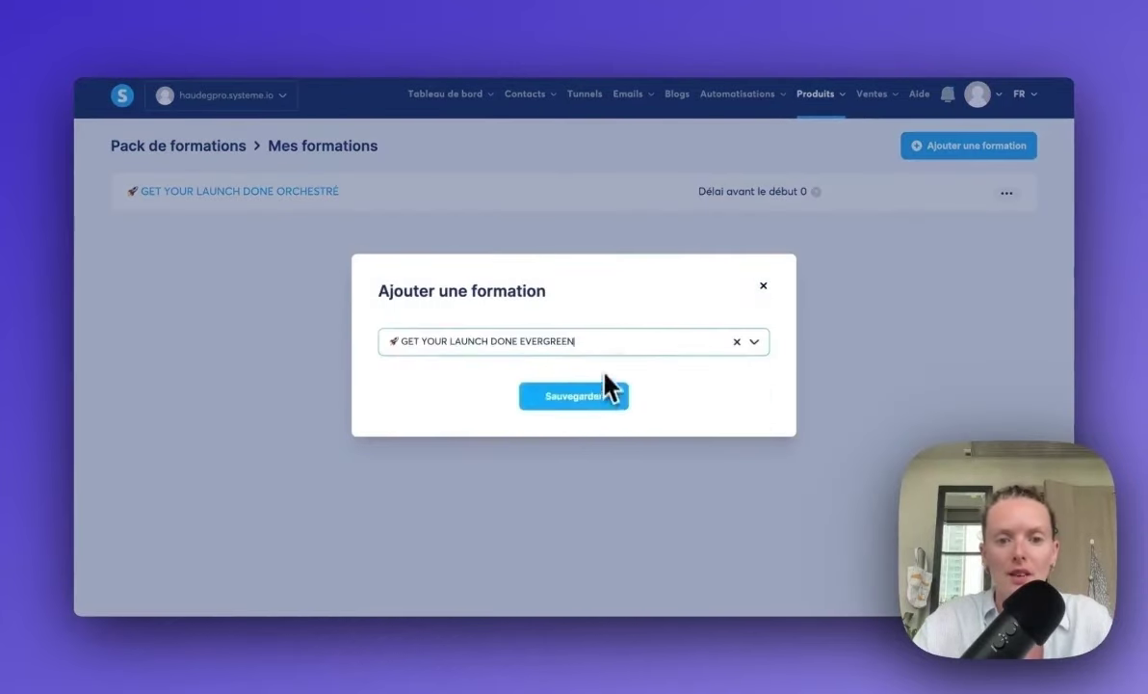
pyautogui.click(602, 395)
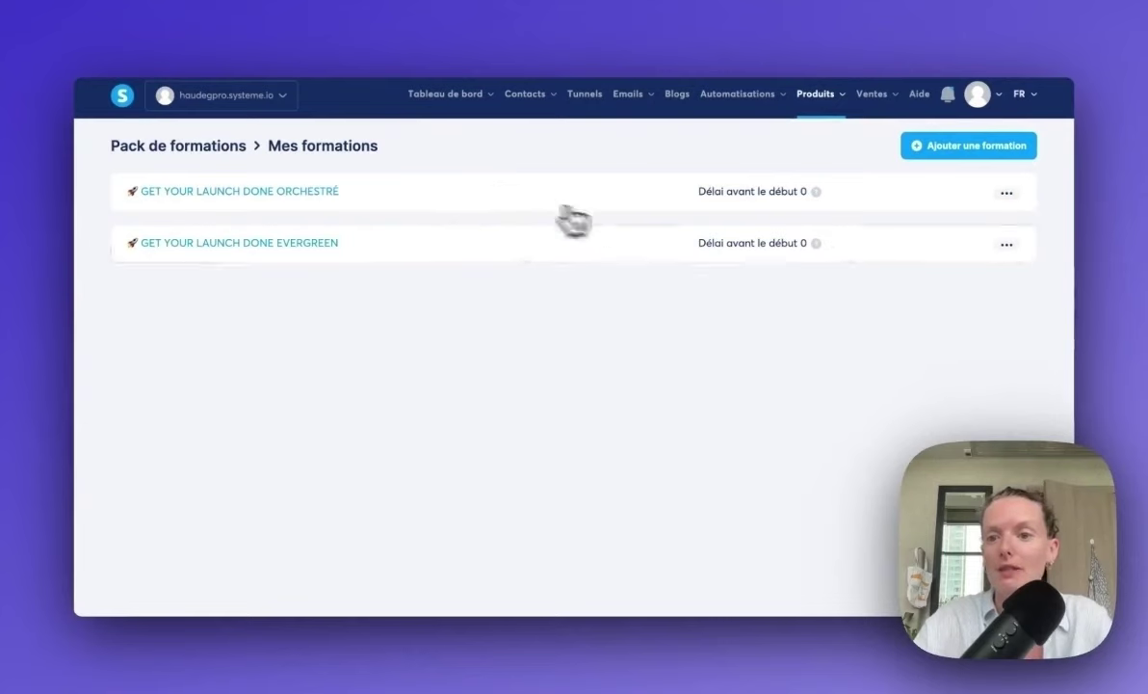
# Step: Try to set the start delay of the GET YOUR LAUNCH DONE ORCHESTRÉ course in the pack to 10
pyautogui.click(1007, 192)
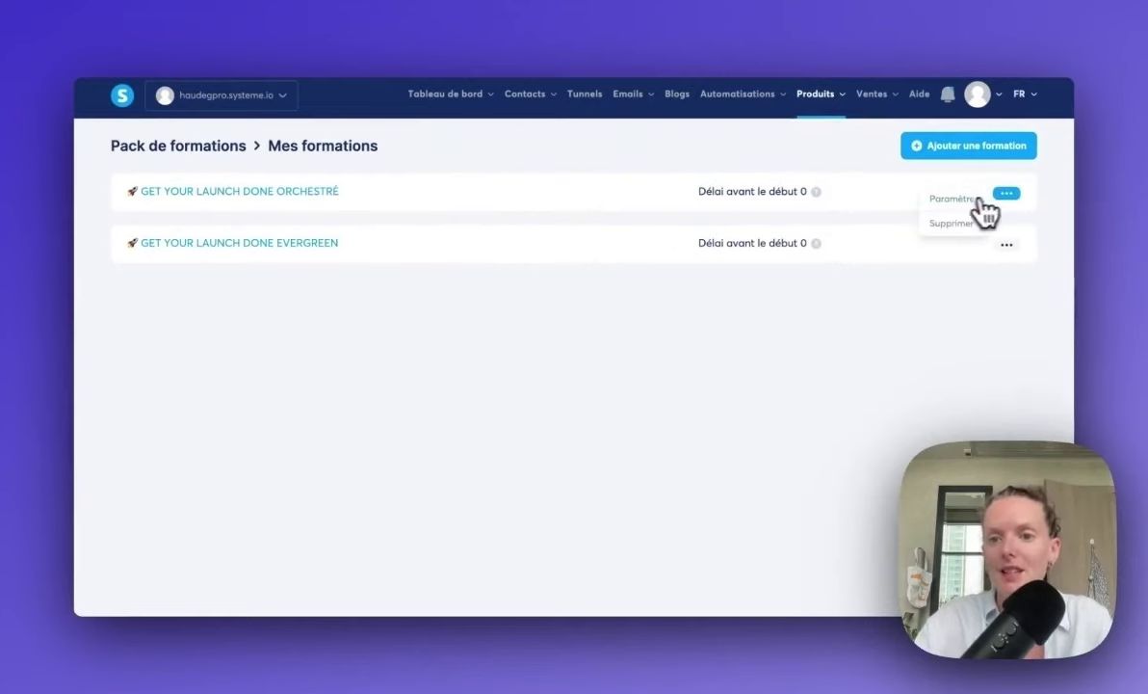
pyautogui.click(954, 198)
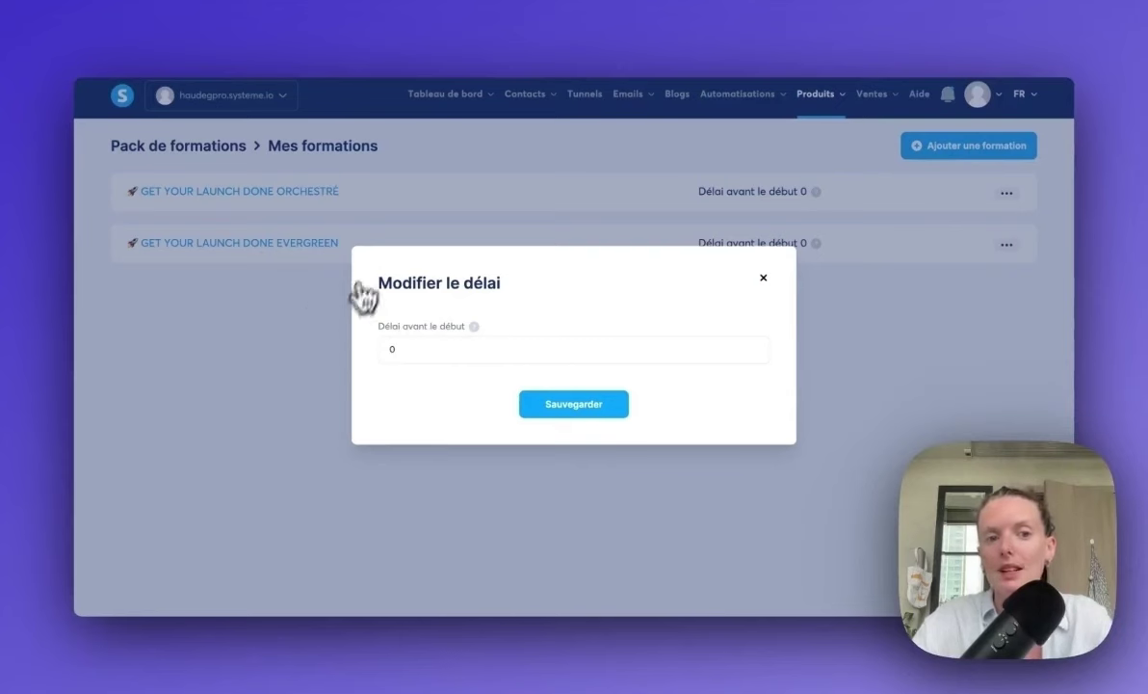
pyautogui.doubleClick(390, 351)
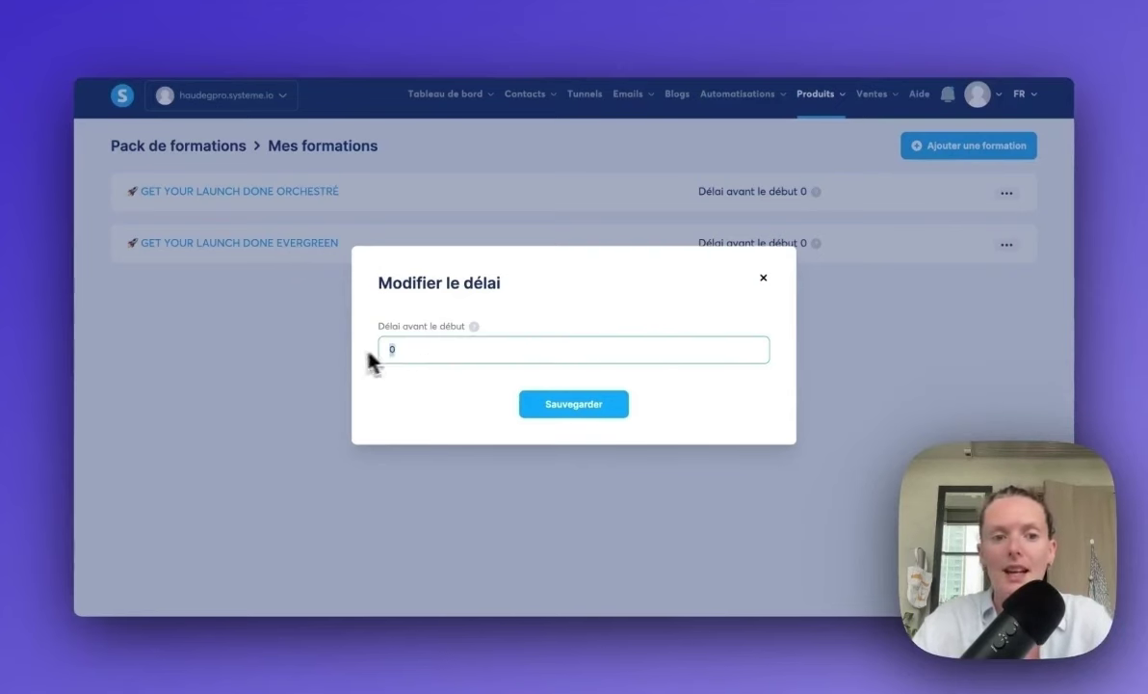
pyautogui.write('10')
pyautogui.click(575, 404)
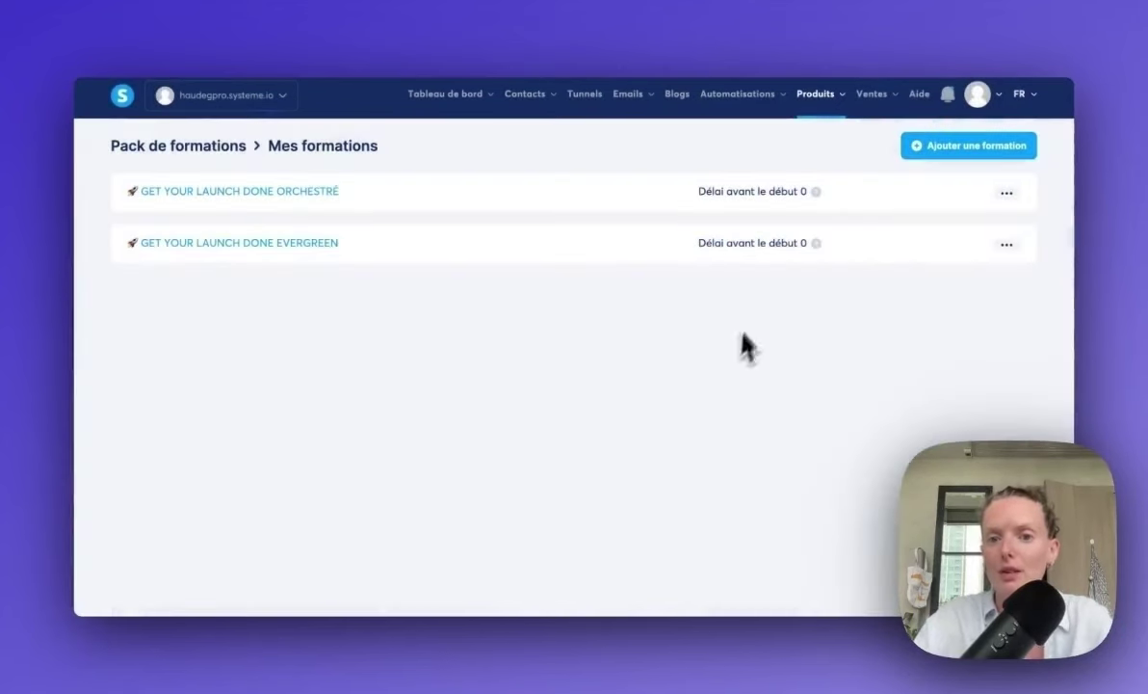
pyautogui.click(224, 151)
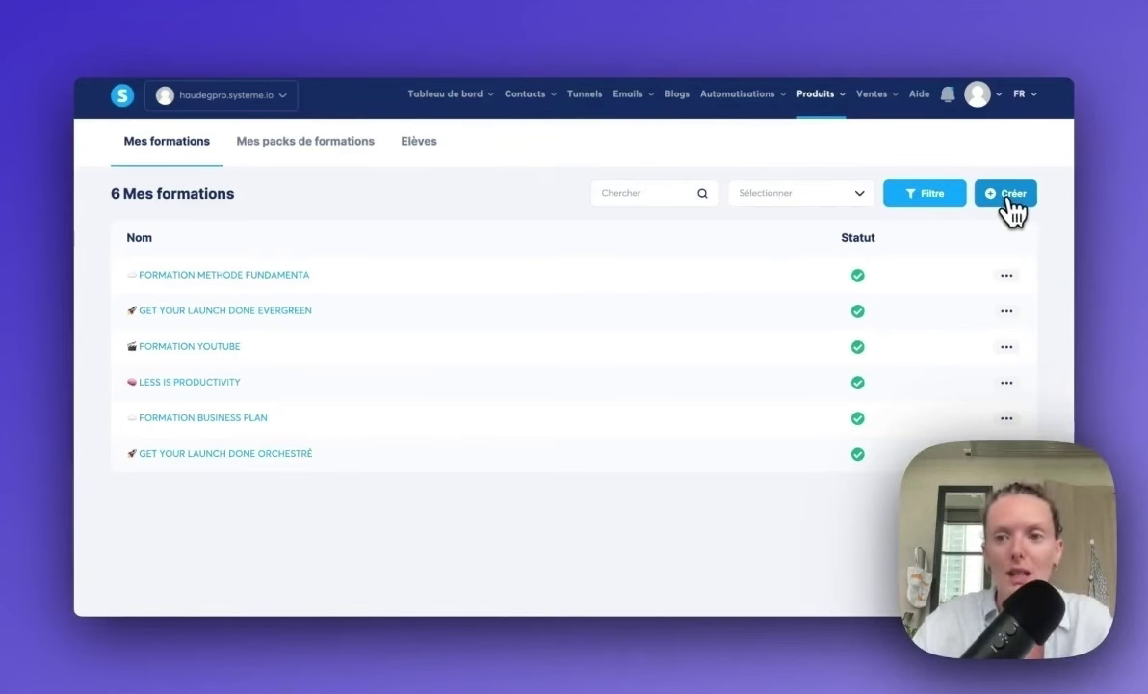
pyautogui.click(1010, 200)
pyautogui.click(480, 210)
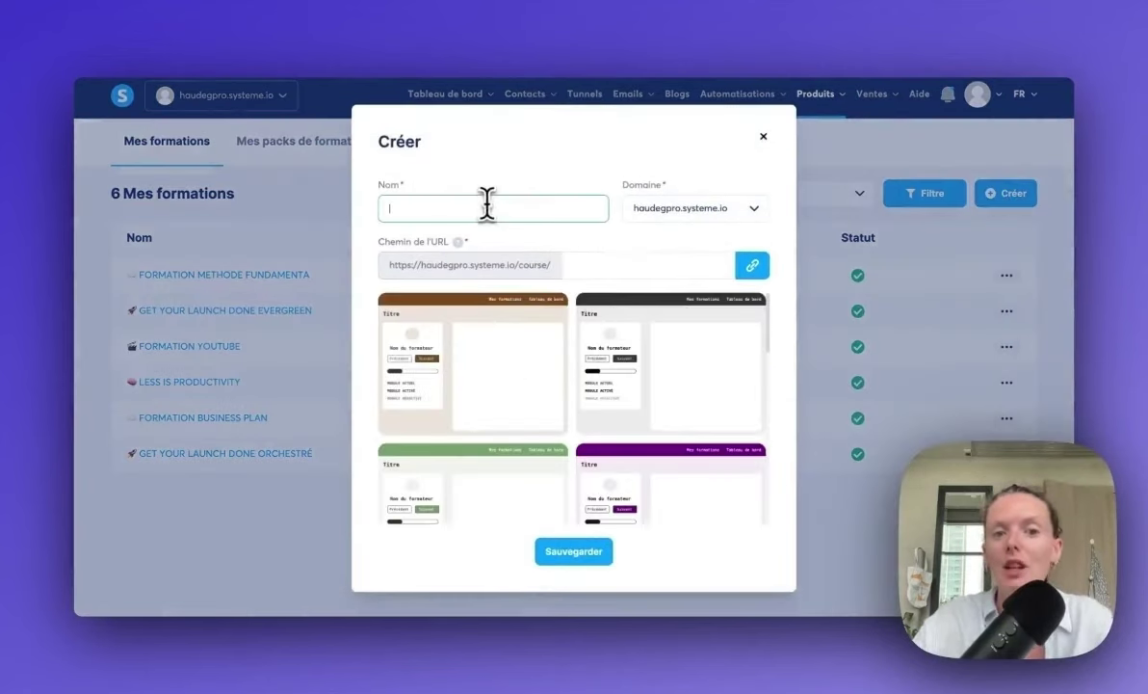
pyautogui.click(738, 212)
pyautogui.click(697, 260)
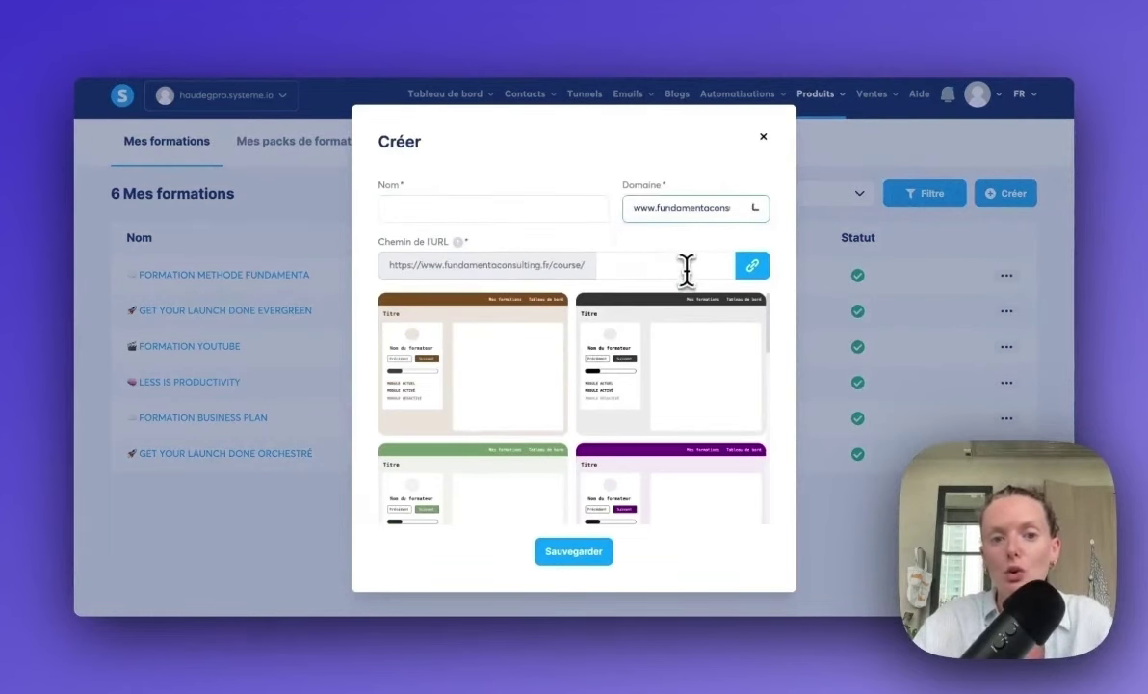
pyautogui.click(641, 268)
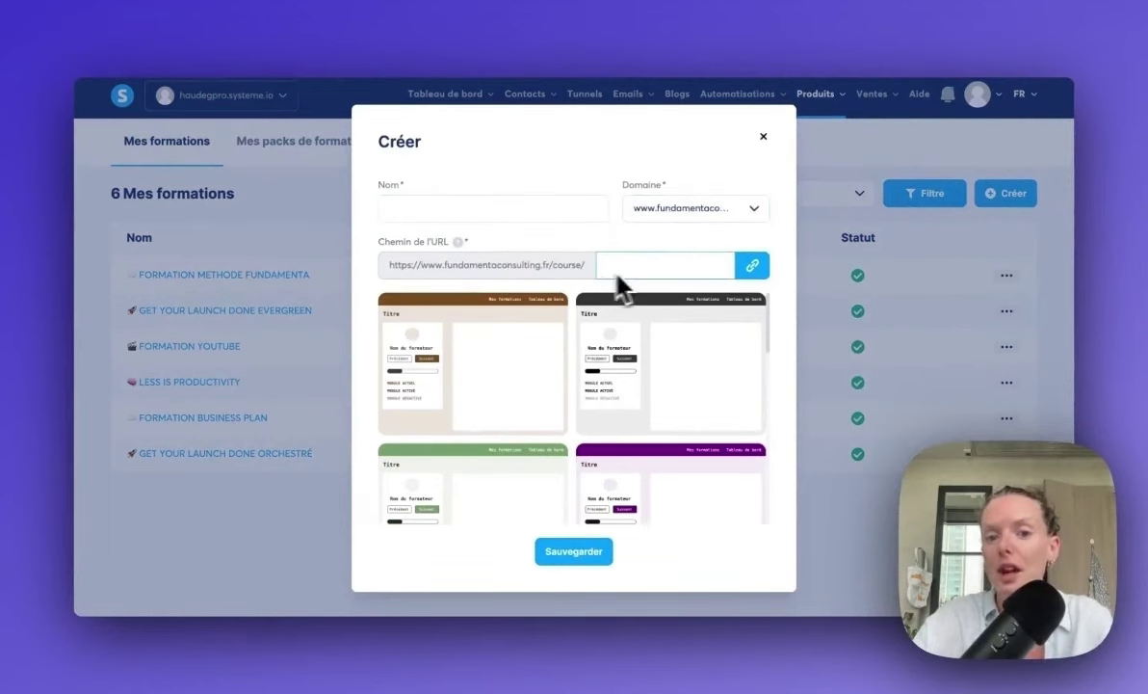
# Step: Fill in the new course's name and URL path with the same sample first name
pyautogui.click(423, 207)
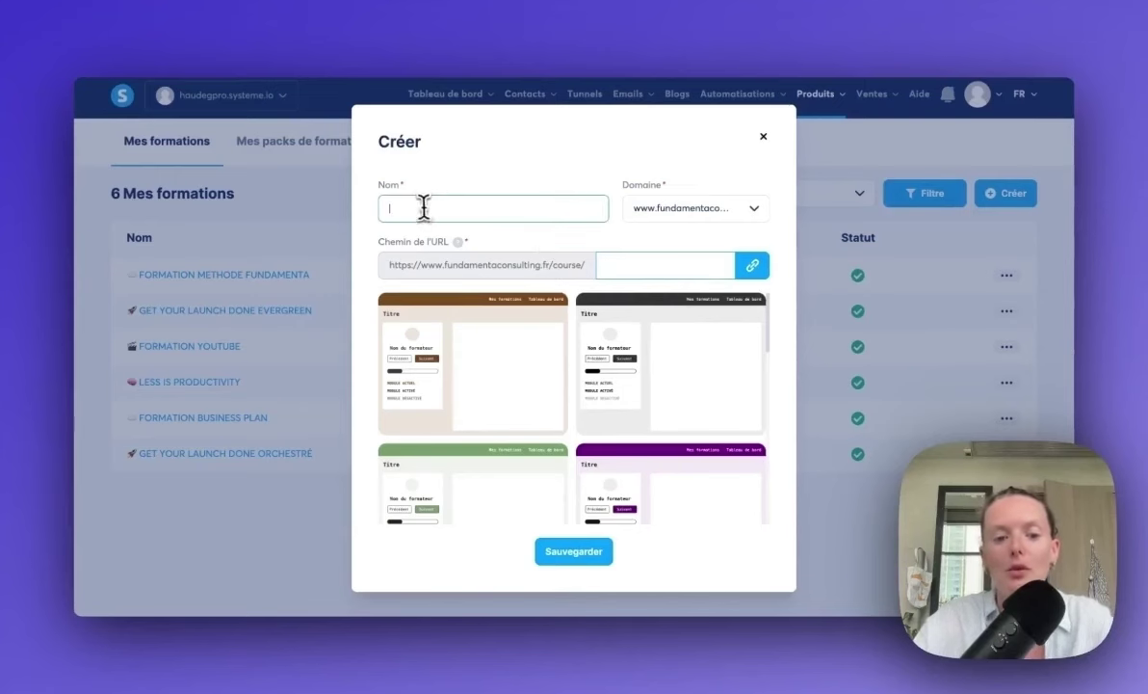
pyautogui.write('haude')
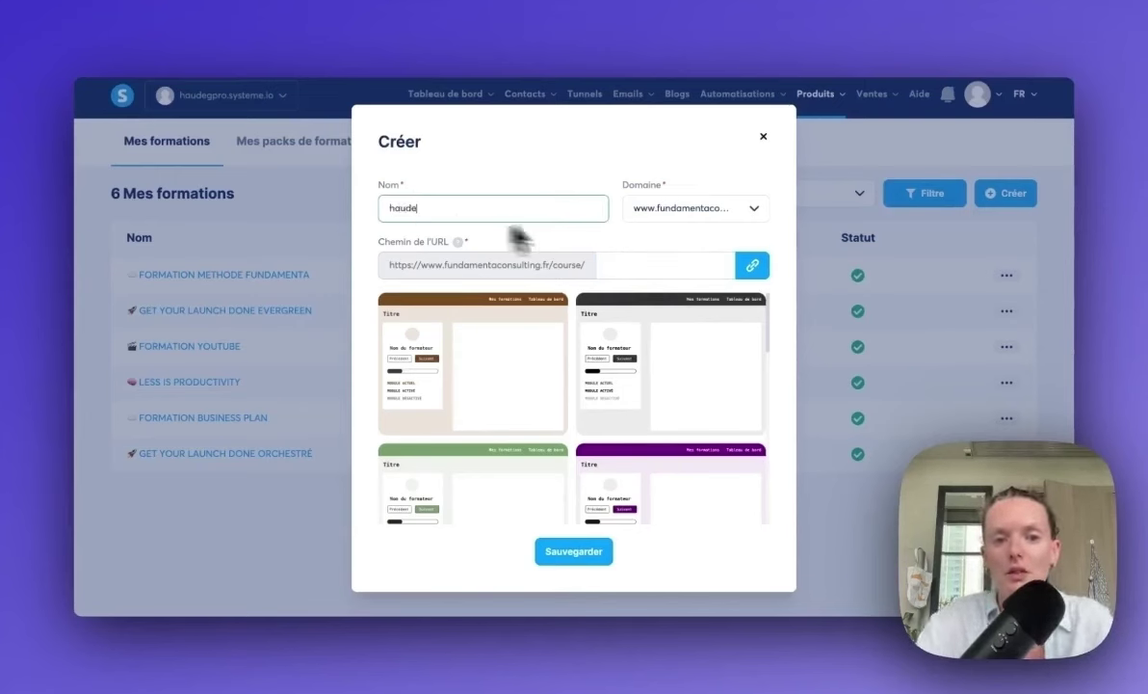
pyautogui.click(644, 268)
pyautogui.write('haude')
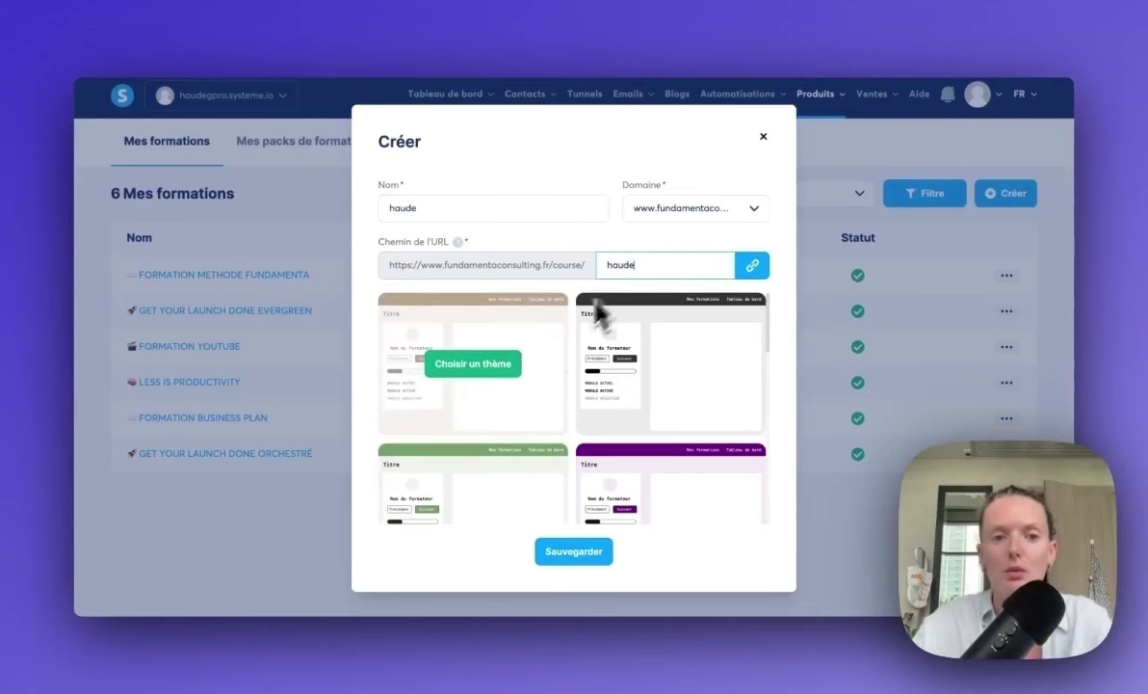
# Step: Look through the colour themes offered for the new course, and close the creation form without saving
pyautogui.scroll(-5, 674, 385)
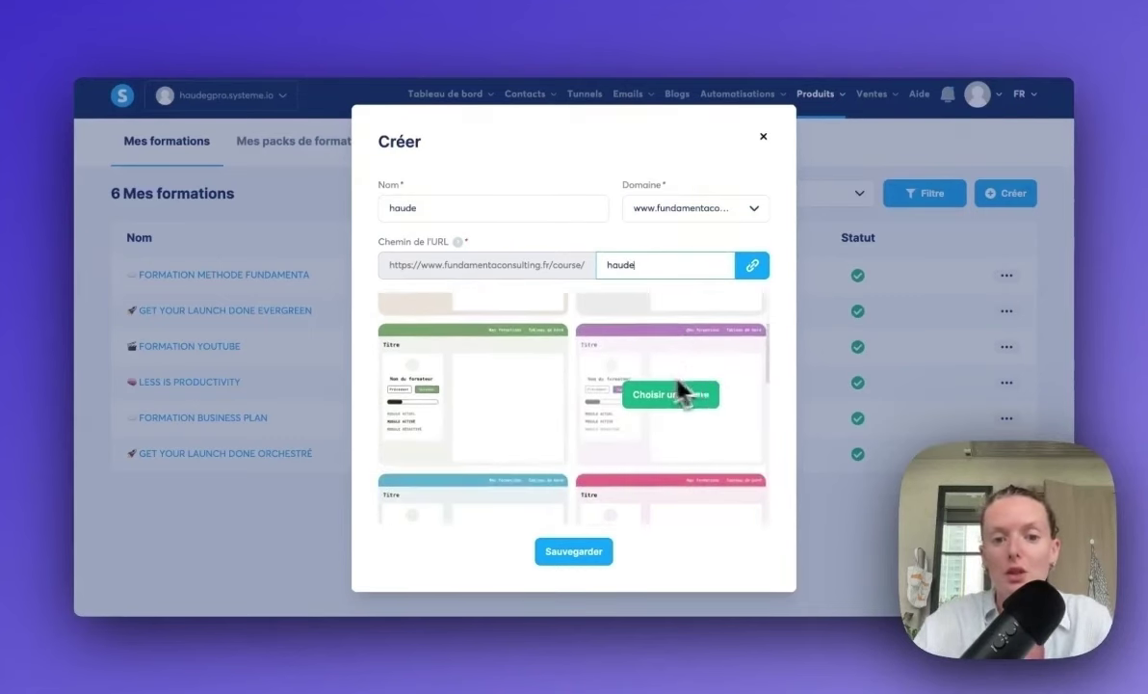
pyautogui.scroll(-3, 569, 398)
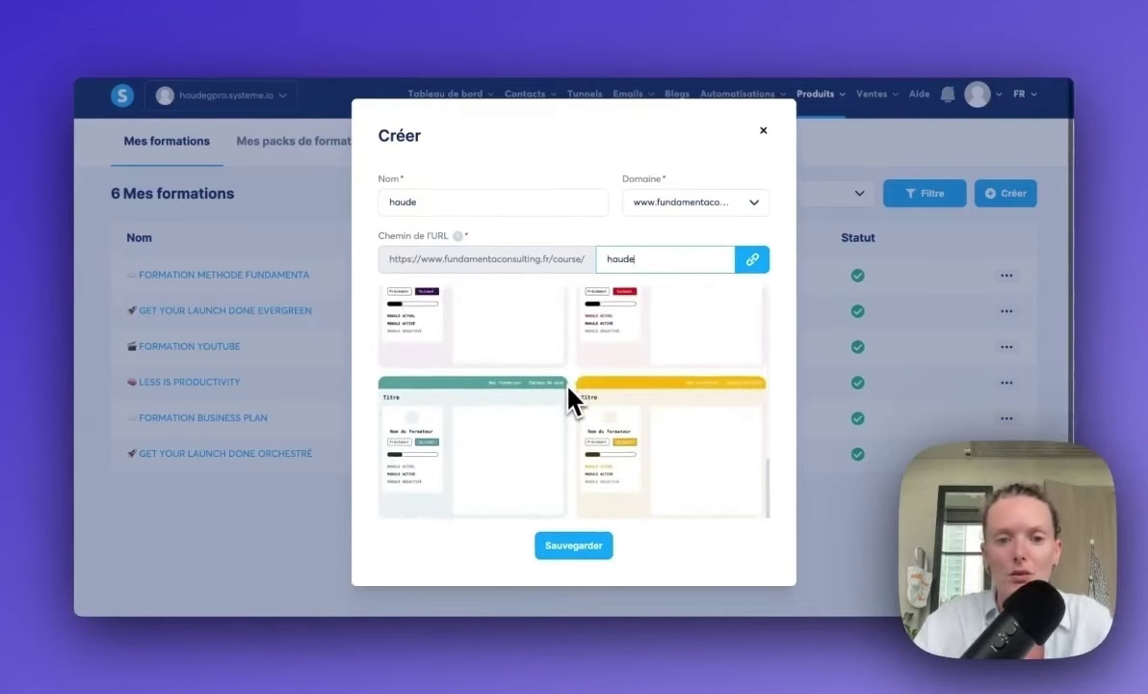
pyautogui.scroll(2, 546, 421)
pyautogui.scroll(5, 546, 421)
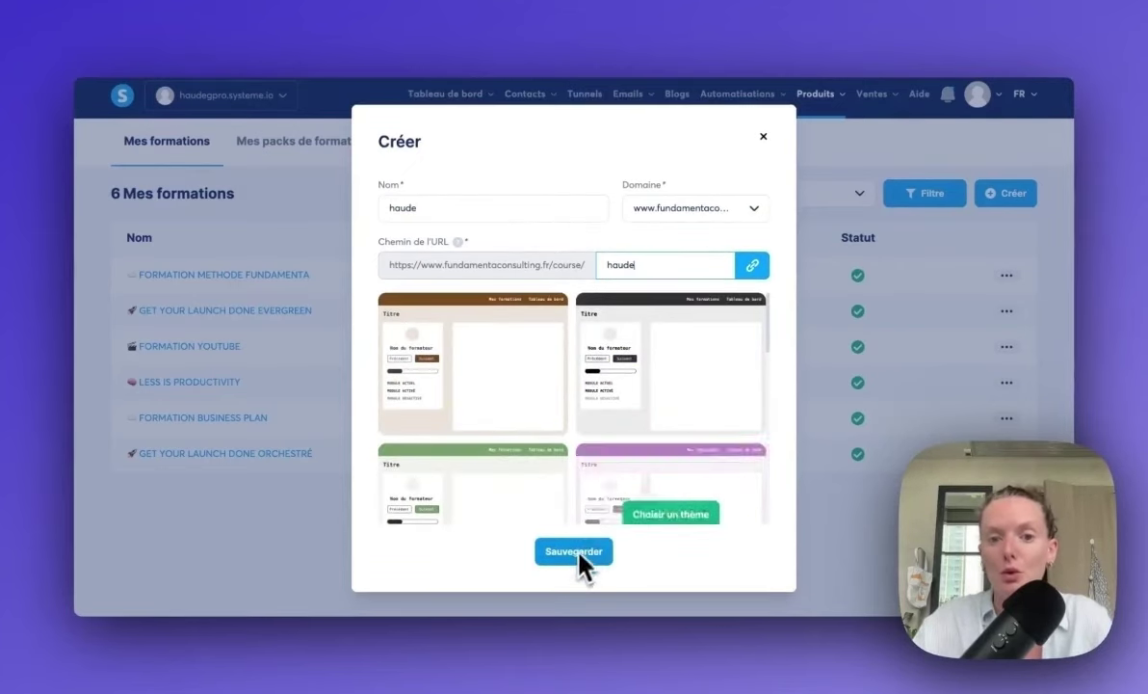
pyautogui.click(763, 138)
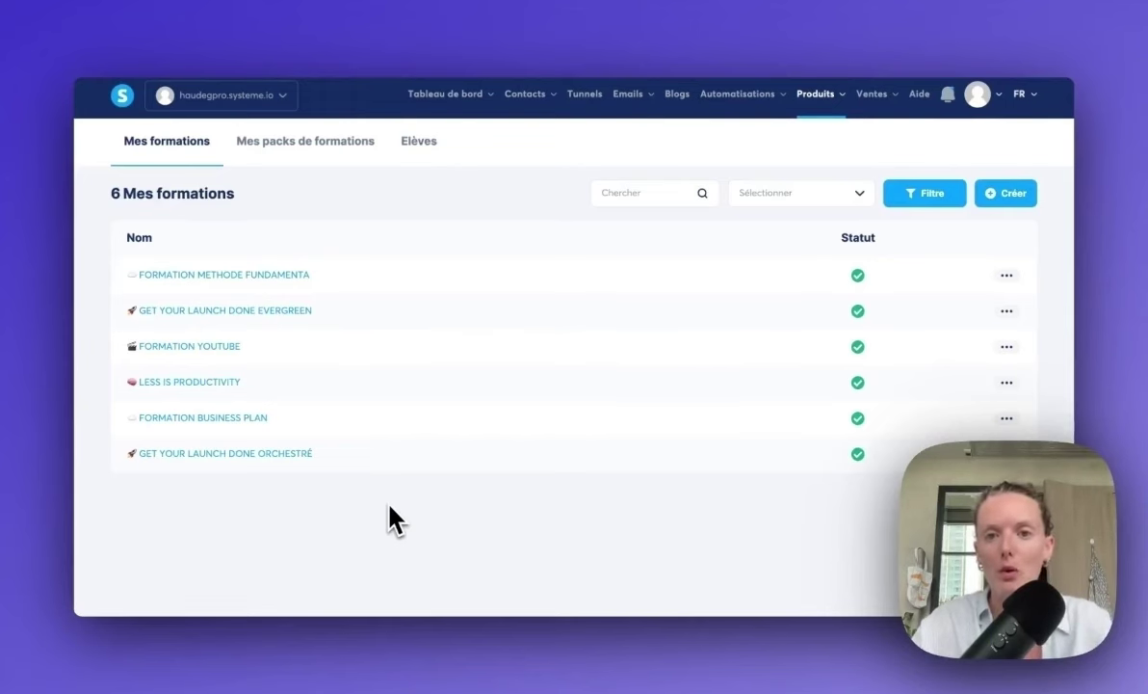
# Step: Open the GYLD community from the communities list and look over its home feed of posts
pyautogui.click(815, 208)
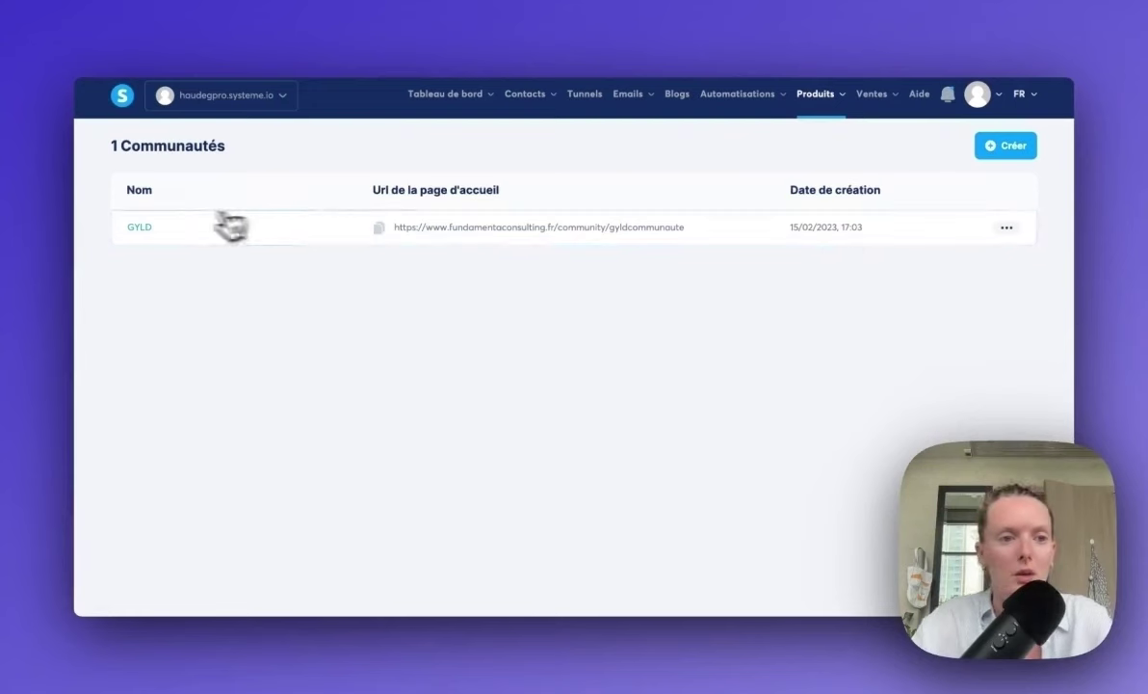
pyautogui.click(143, 227)
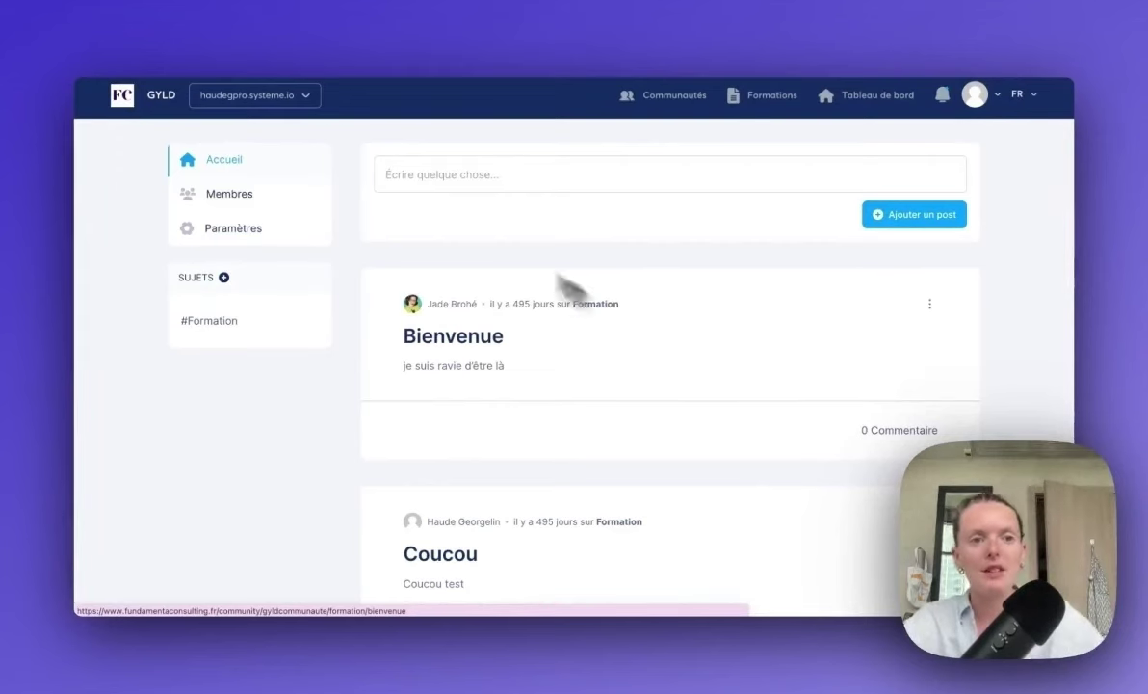
pyautogui.scroll(-1, 458, 196)
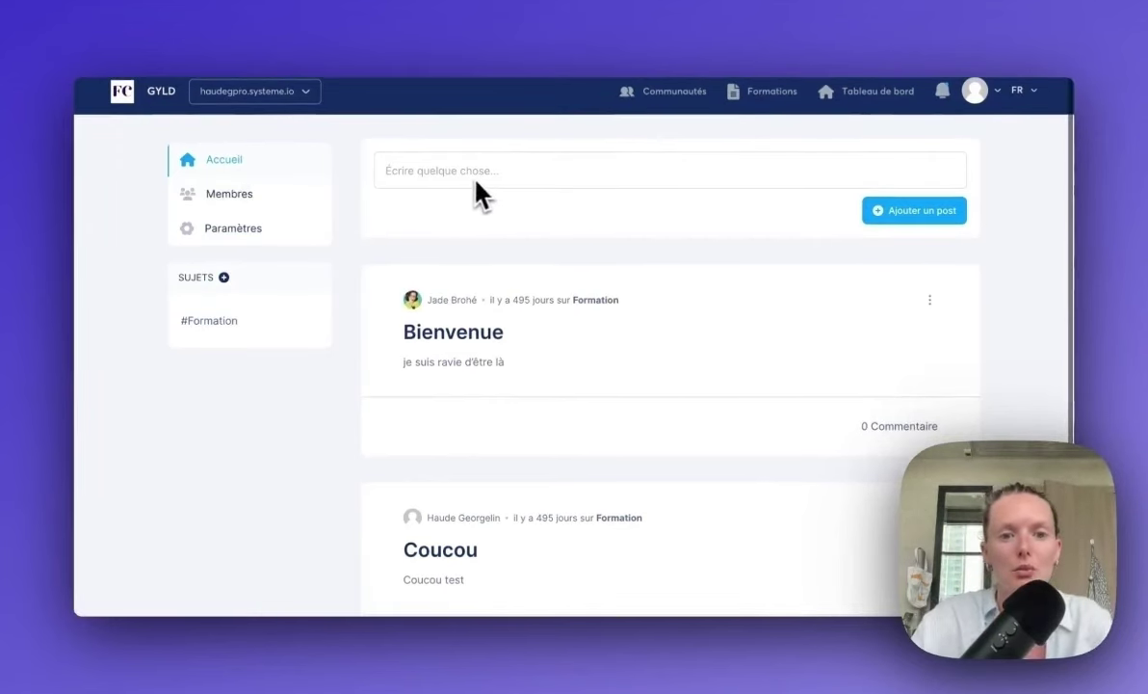
pyautogui.scroll(-1, 491, 189)
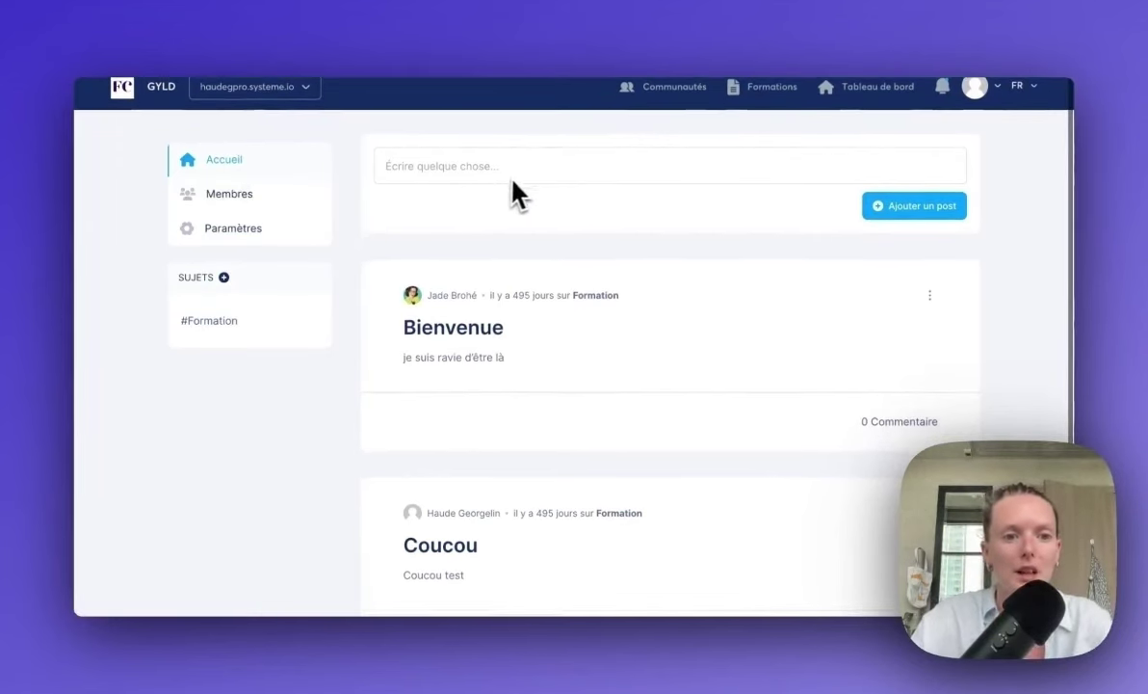
# Step: Review the community's members page and its settings for name, access path, community type and automatic post validation
pyautogui.click(257, 205)
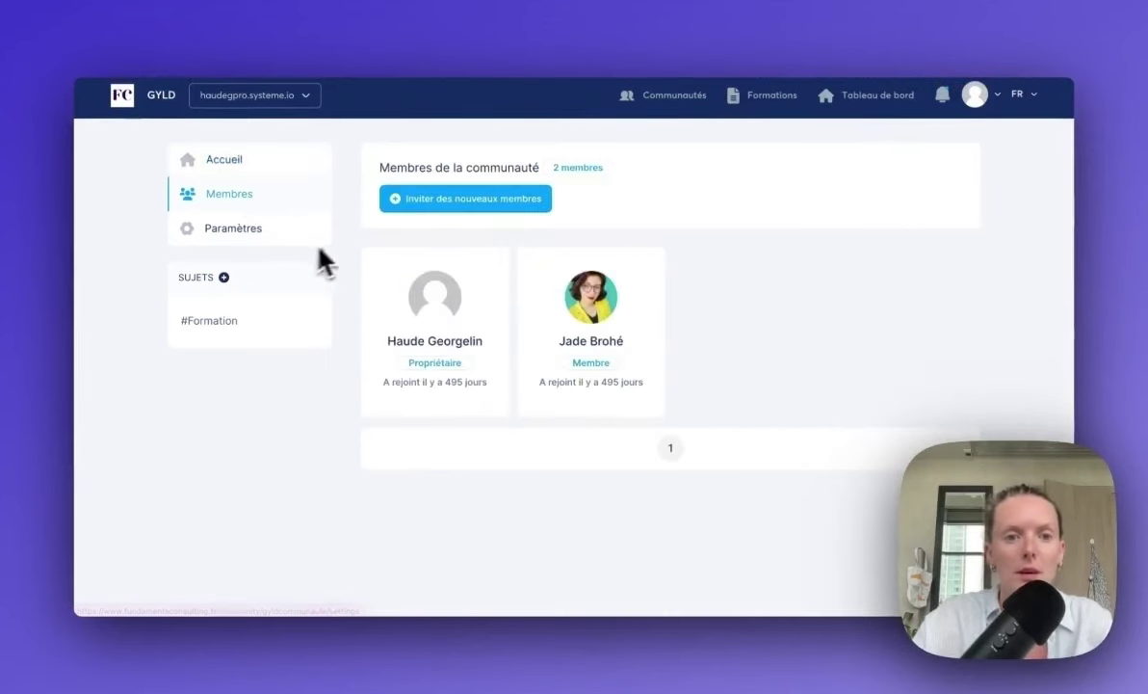
pyautogui.click(263, 234)
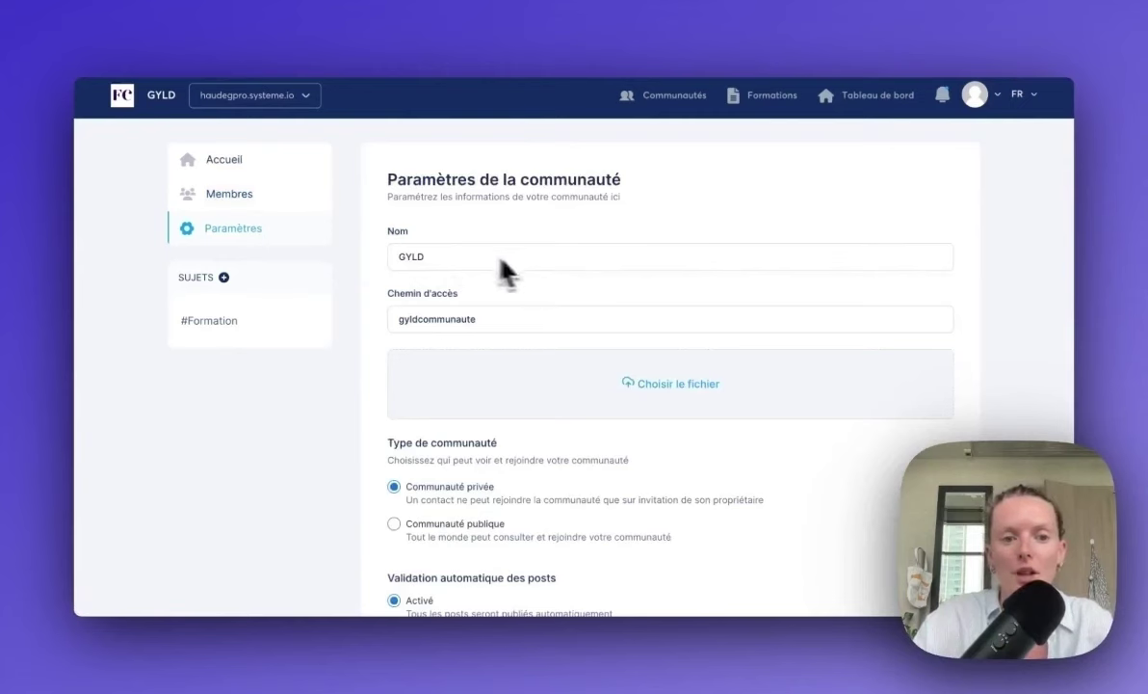
pyautogui.scroll(-4, 559, 333)
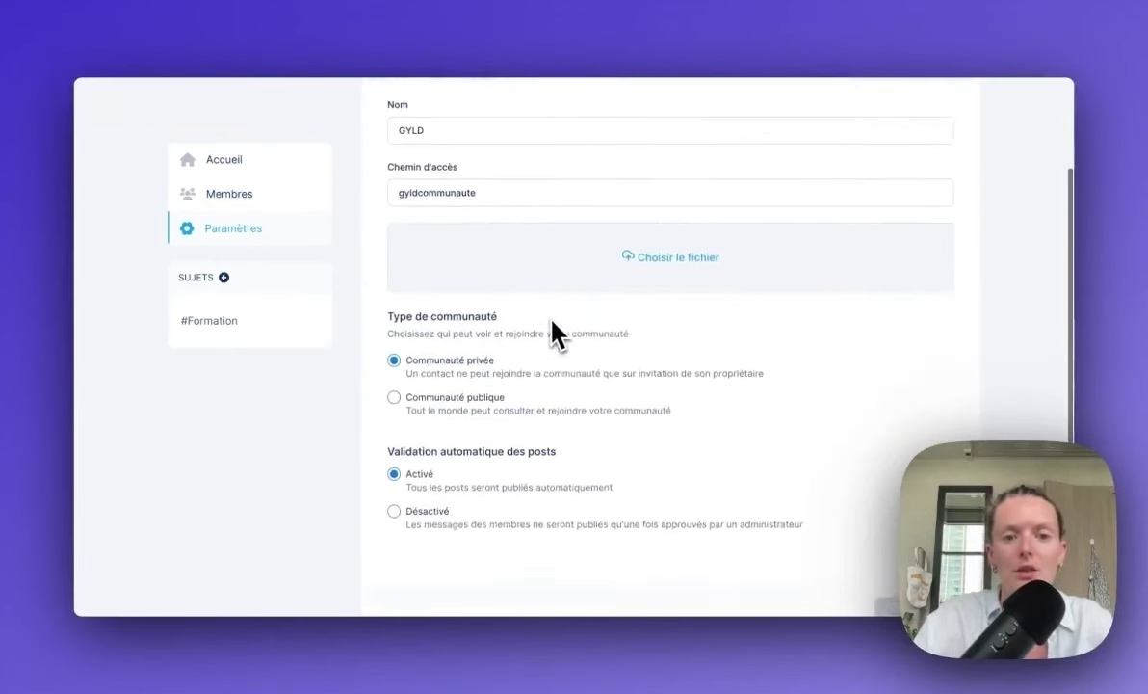
pyautogui.scroll(-1, 525, 373)
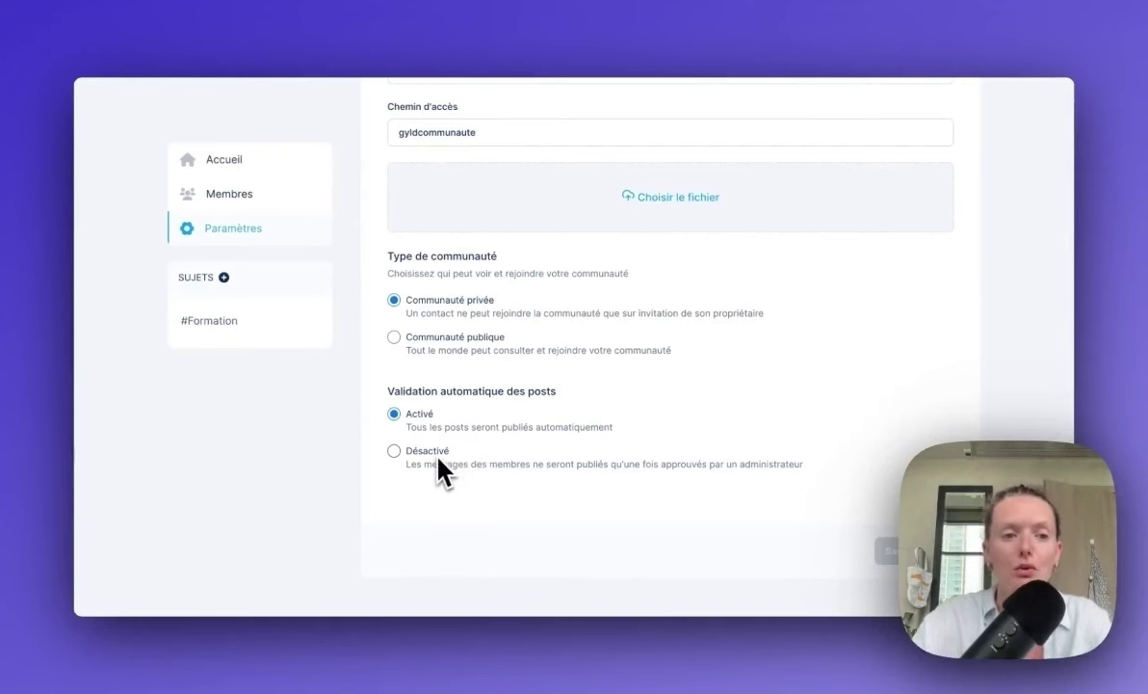
pyautogui.scroll(5, 439, 461)
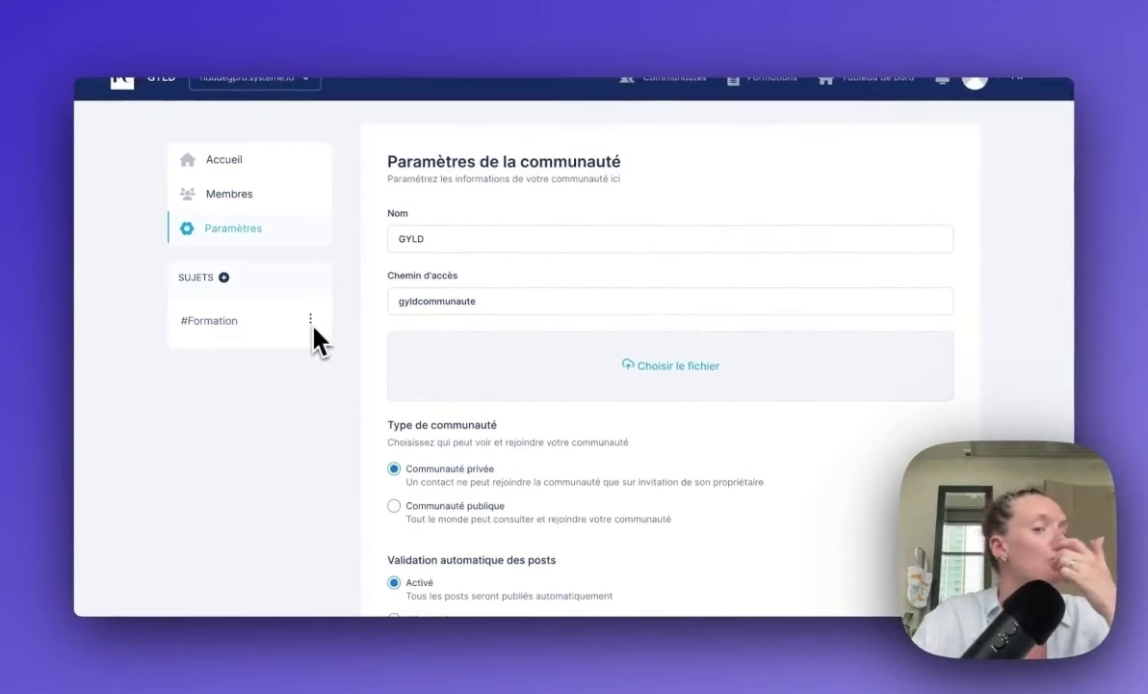
pyautogui.scroll(1, 328, 338)
pyautogui.scroll(-1, 313, 337)
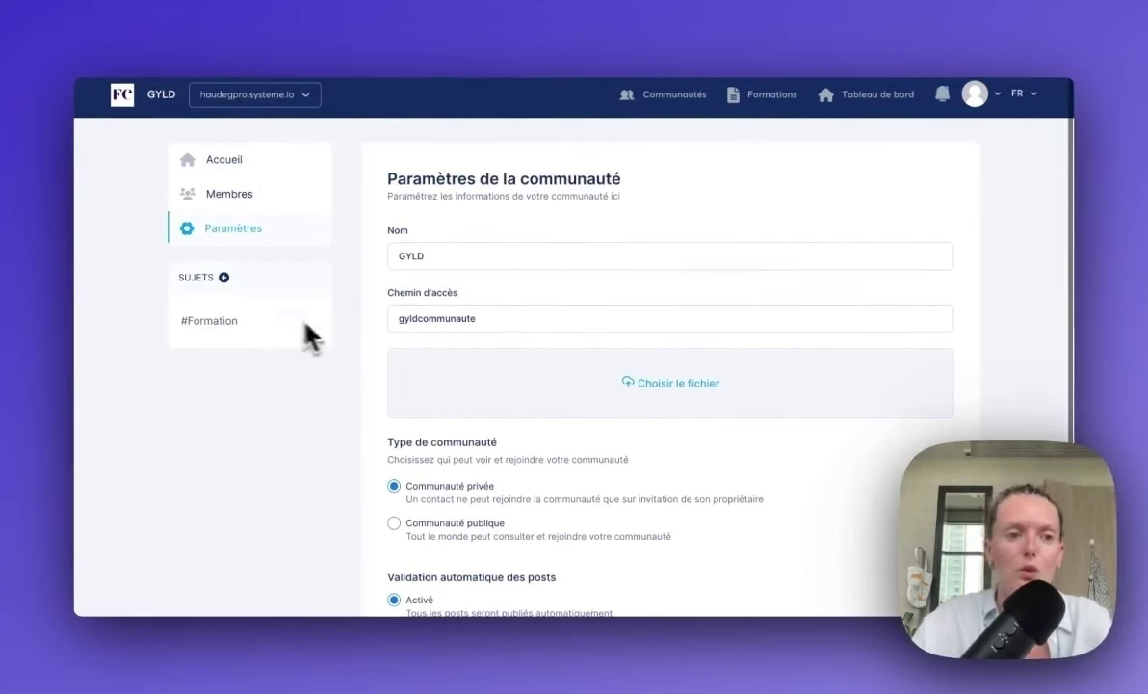
# Step: Return to the community home and view the posts filed under the #Formation topic
pyautogui.click(251, 160)
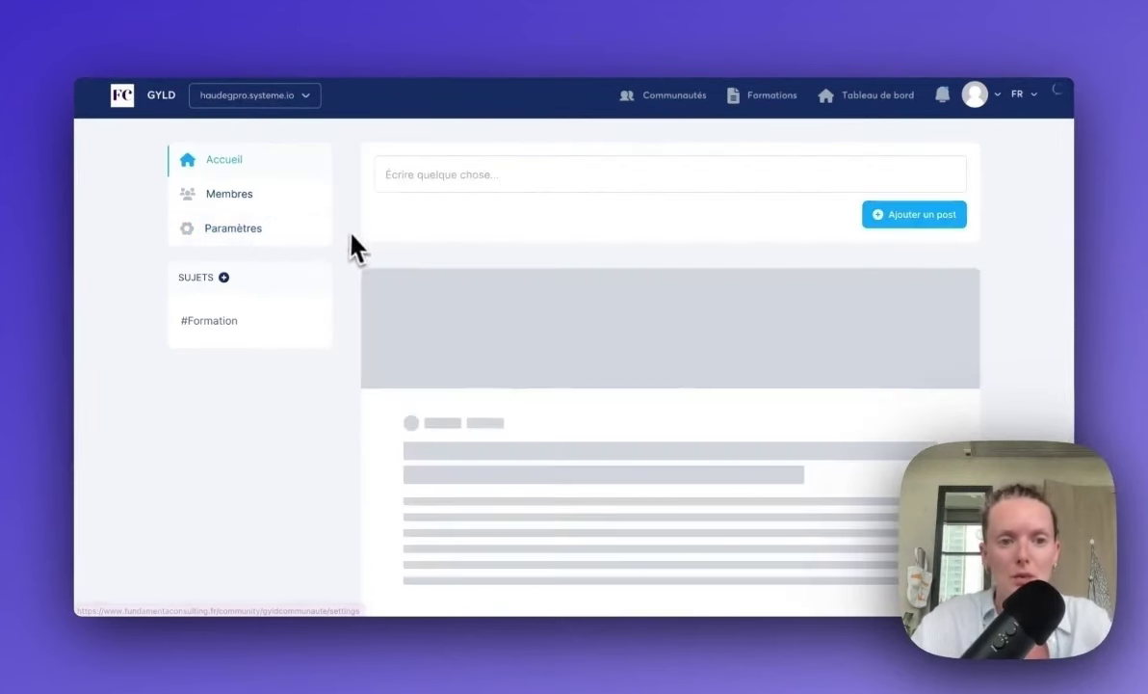
pyautogui.click(210, 322)
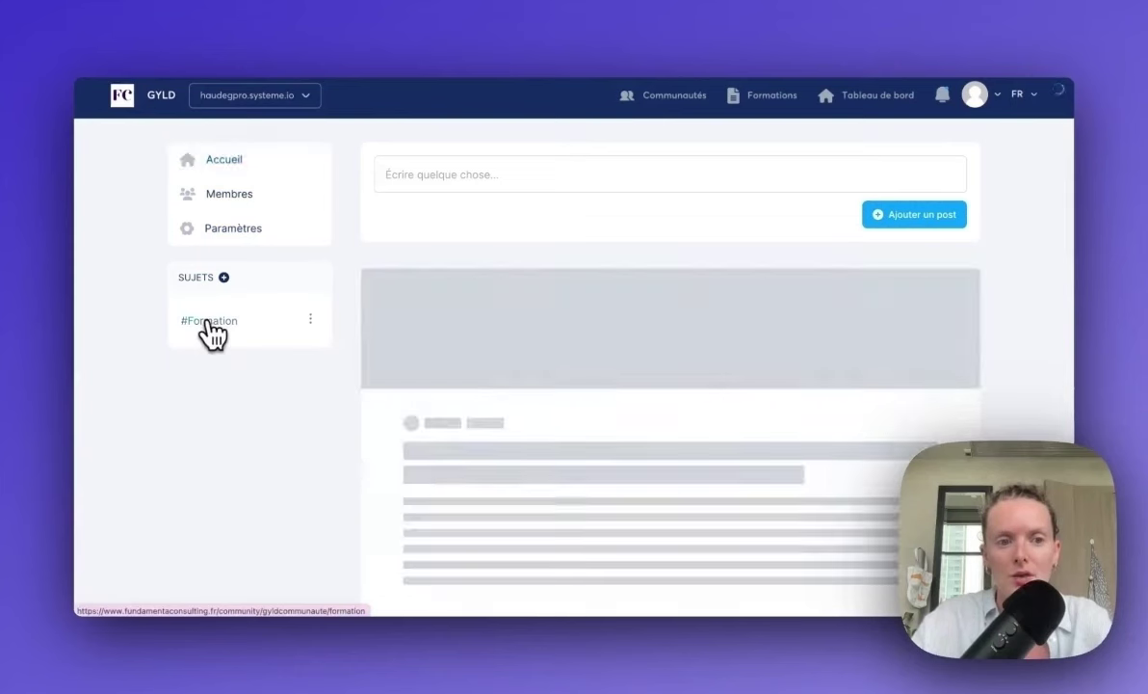
pyautogui.scroll(-2, 533, 353)
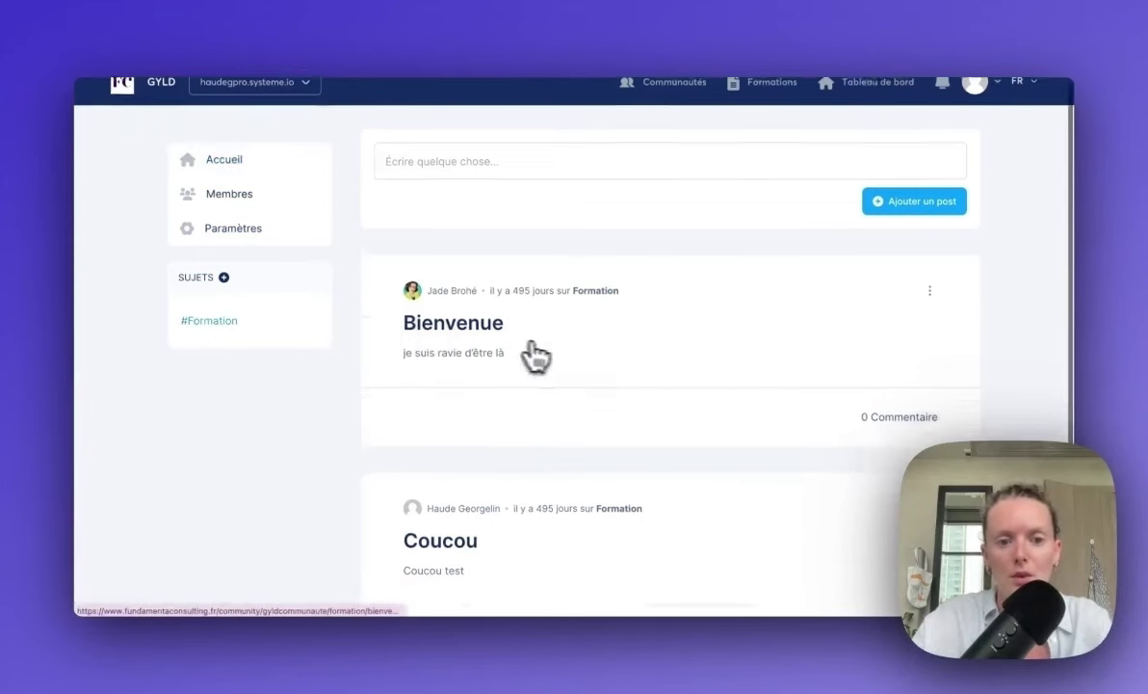
pyautogui.scroll(2, 549, 356)
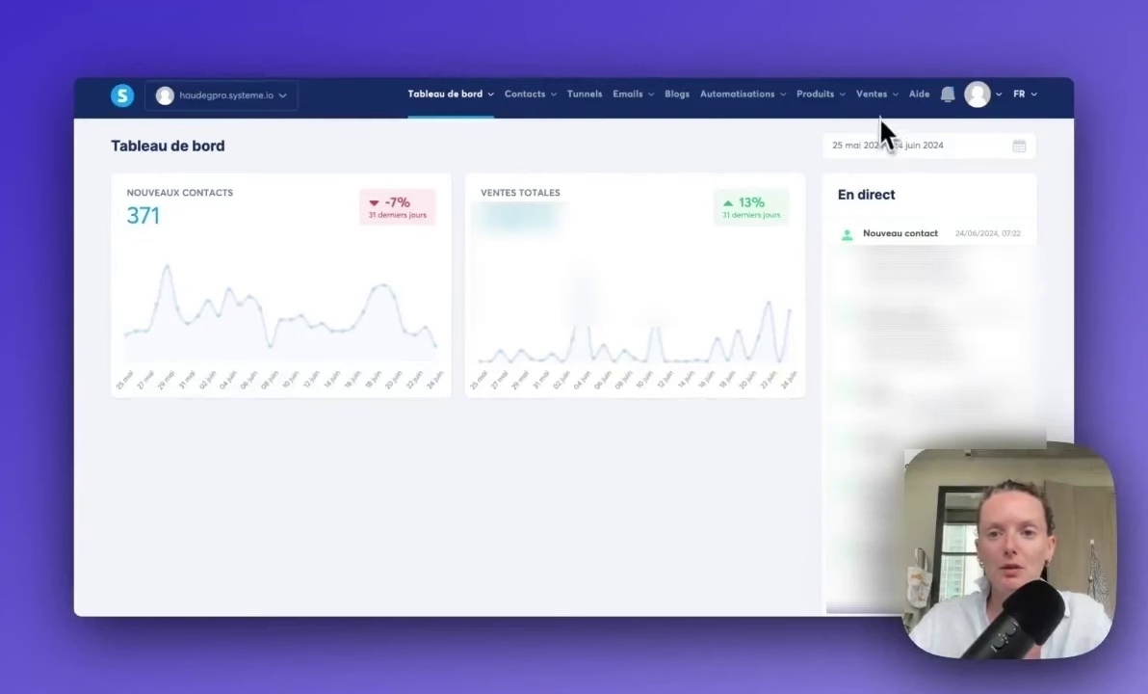
# Step: Open the sales transactions, browse the available price plans, and filter the list by CRM CONSULTATION
pyautogui.click(891, 100)
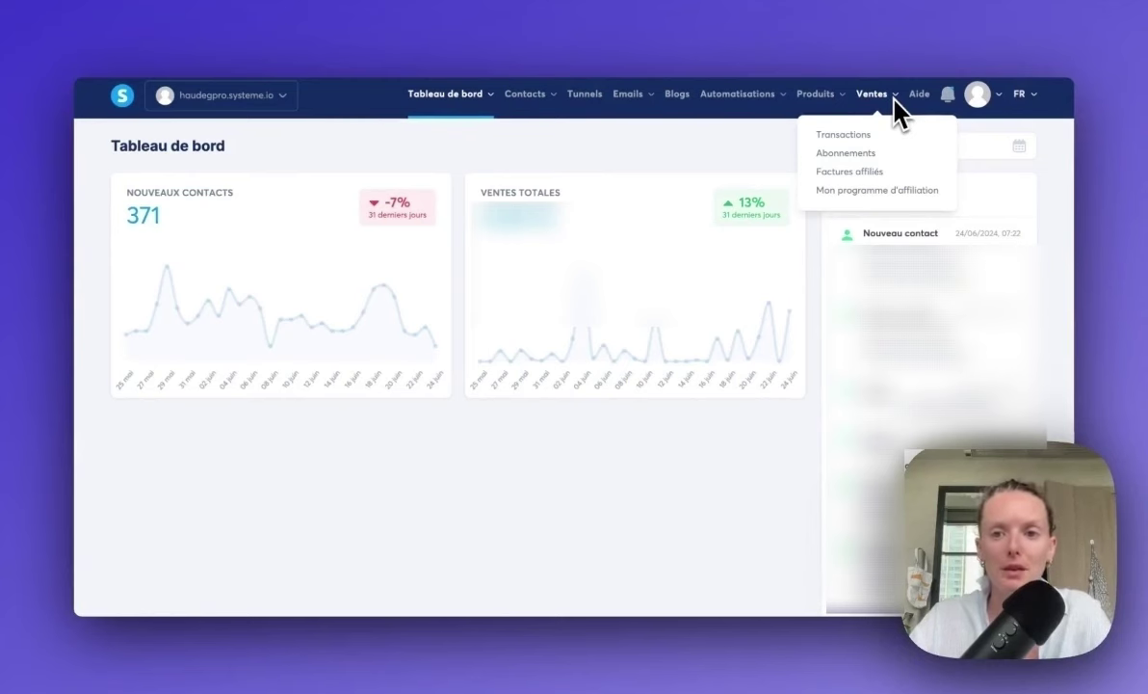
pyautogui.click(843, 133)
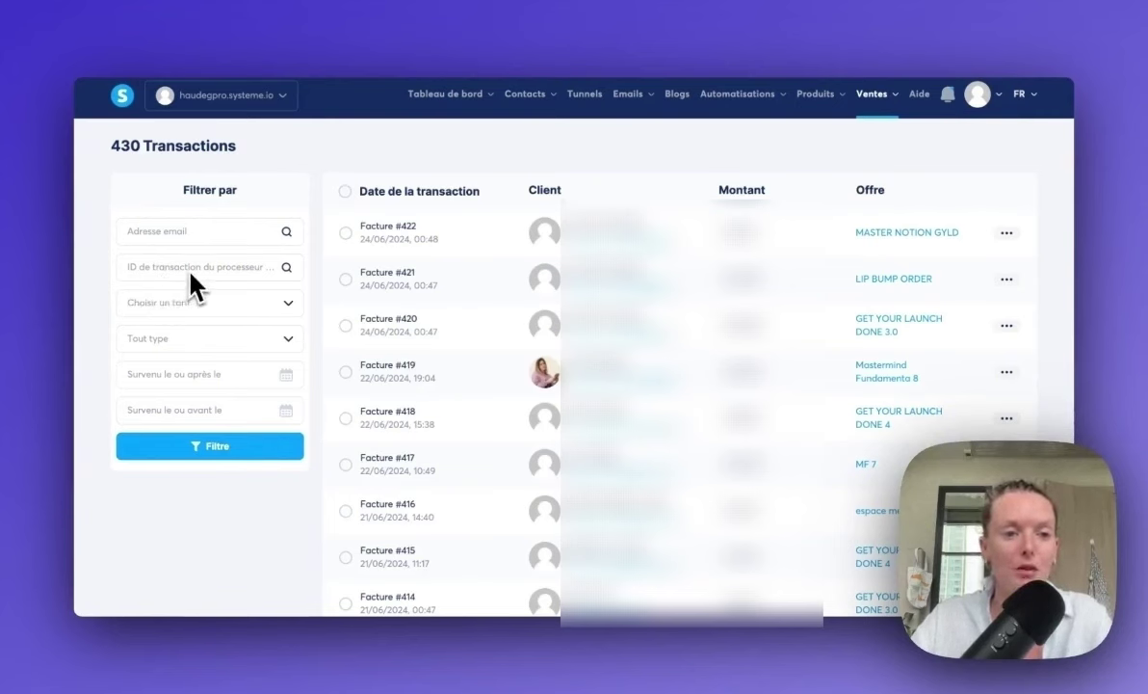
pyautogui.click(288, 307)
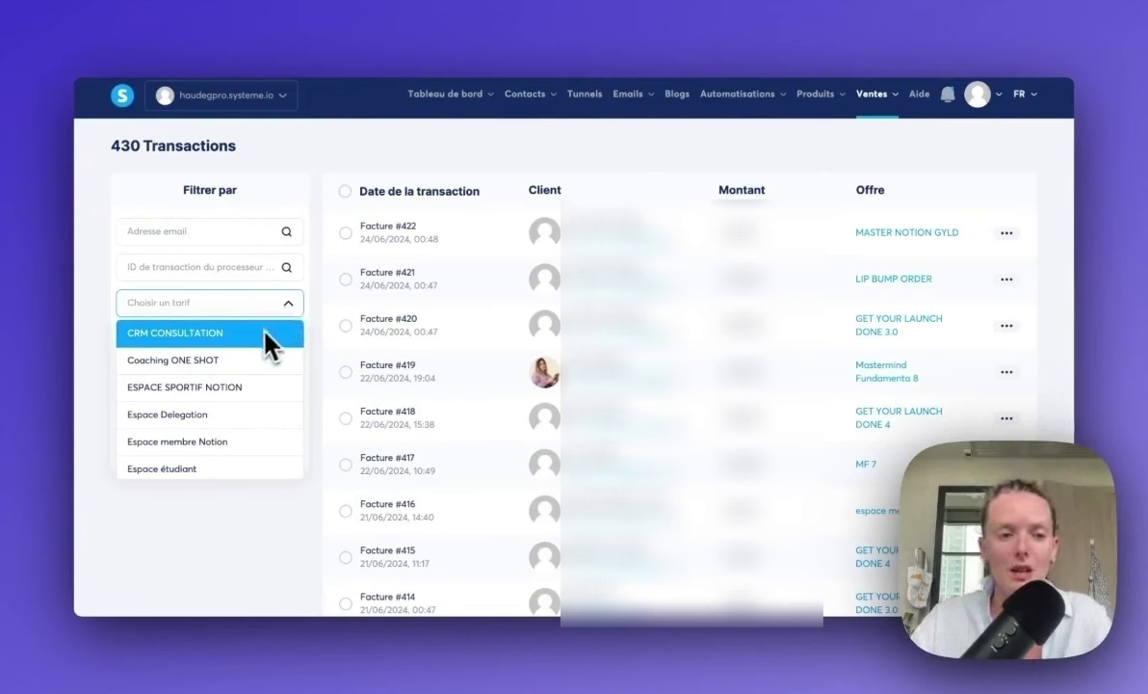
pyautogui.scroll(-1, 262, 386)
pyautogui.scroll(-5, 260, 378)
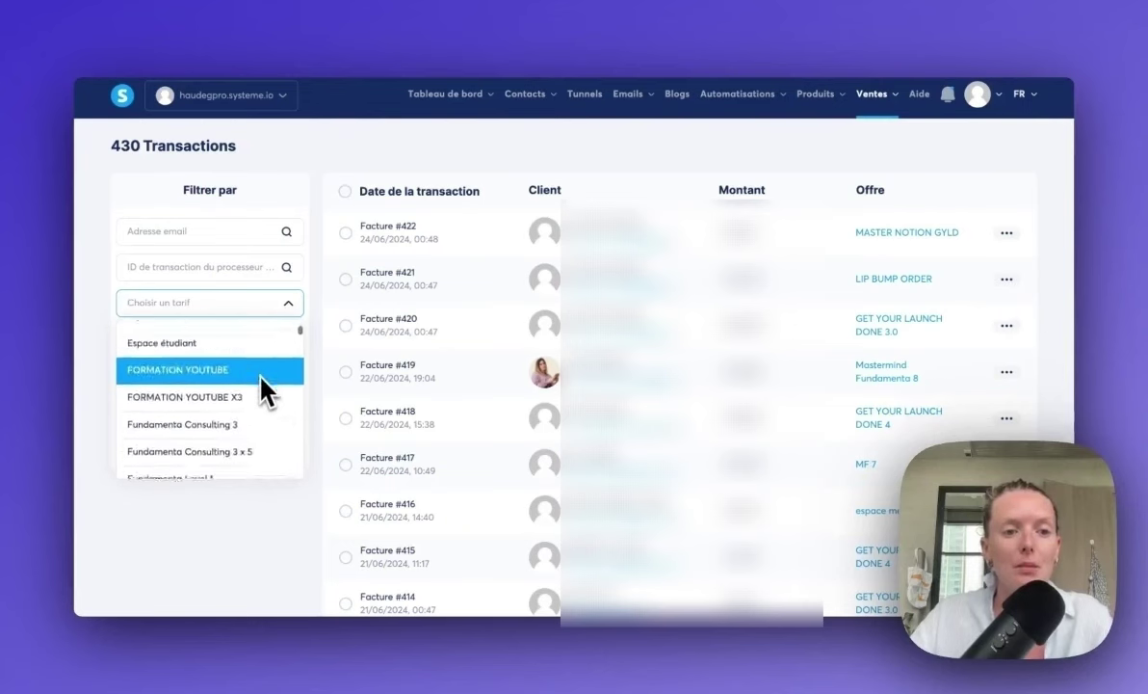
pyautogui.scroll(-5, 260, 377)
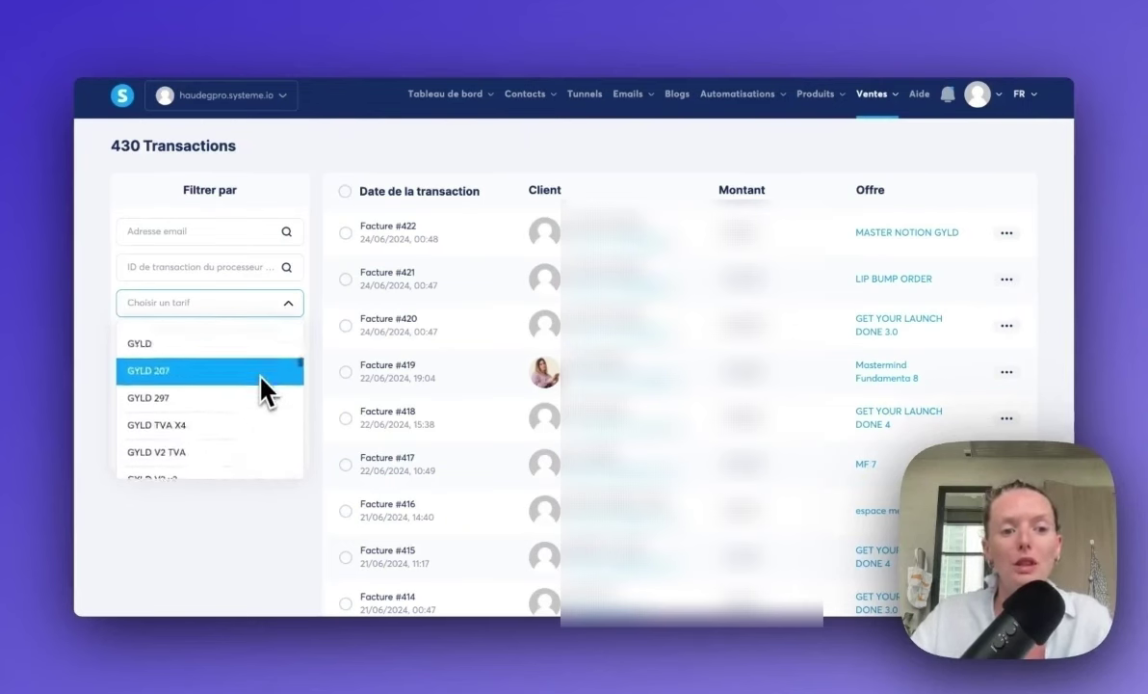
pyautogui.scroll(-5, 262, 390)
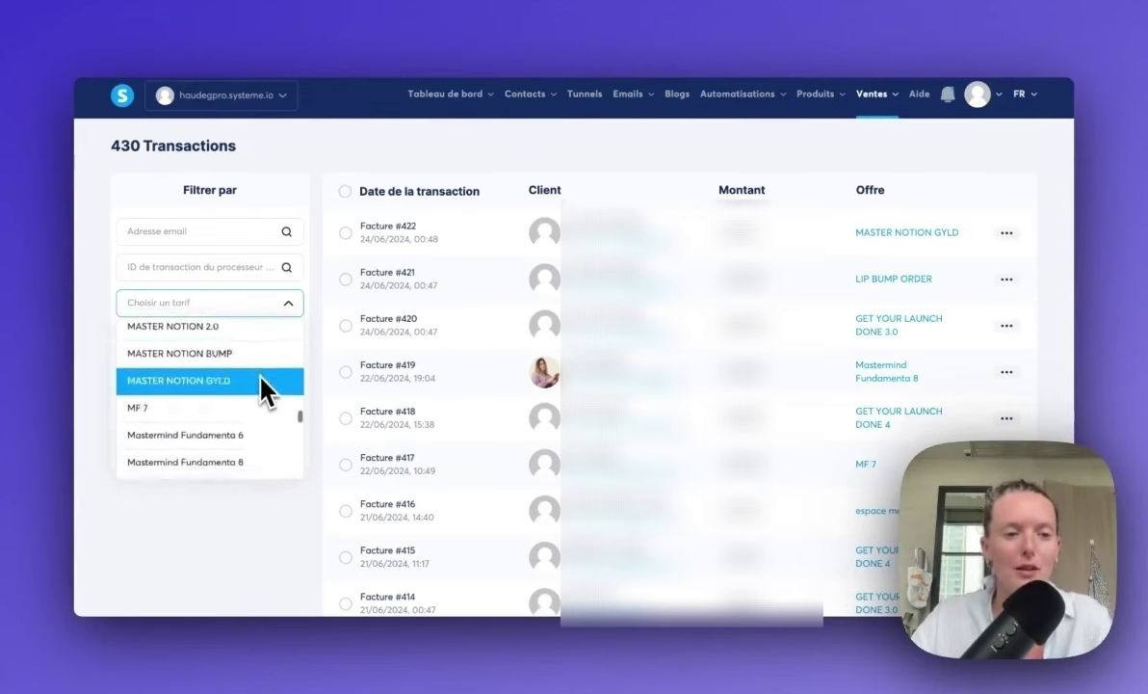
pyautogui.scroll(-1, 262, 390)
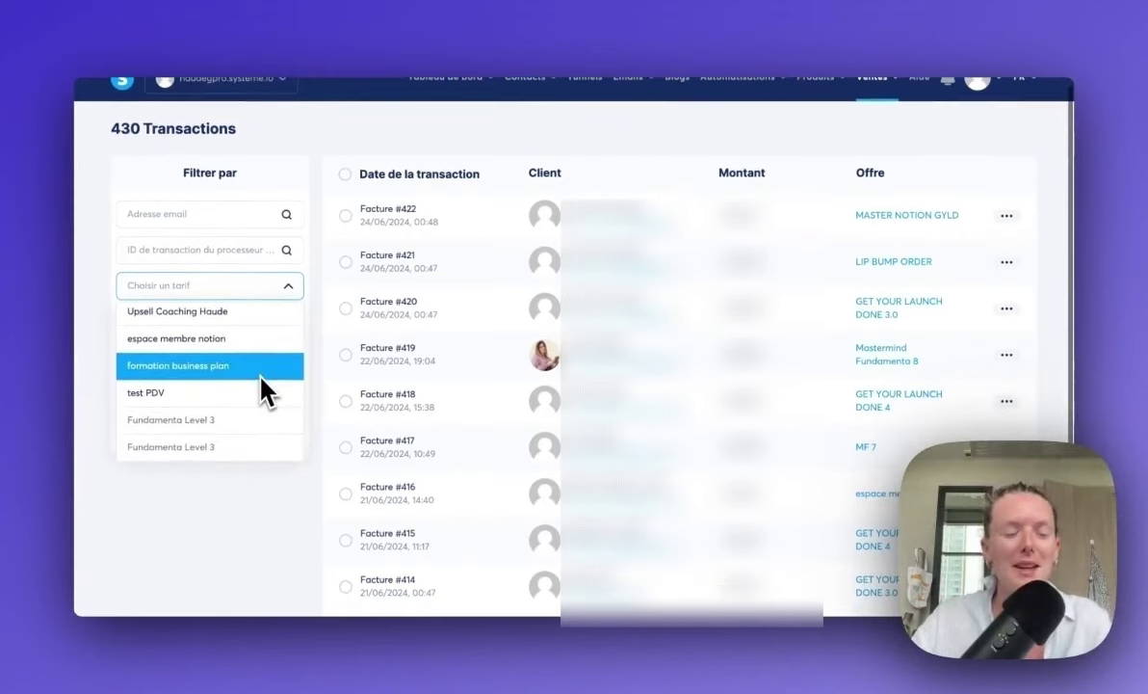
pyautogui.scroll(4, 262, 390)
pyautogui.scroll(10, 262, 390)
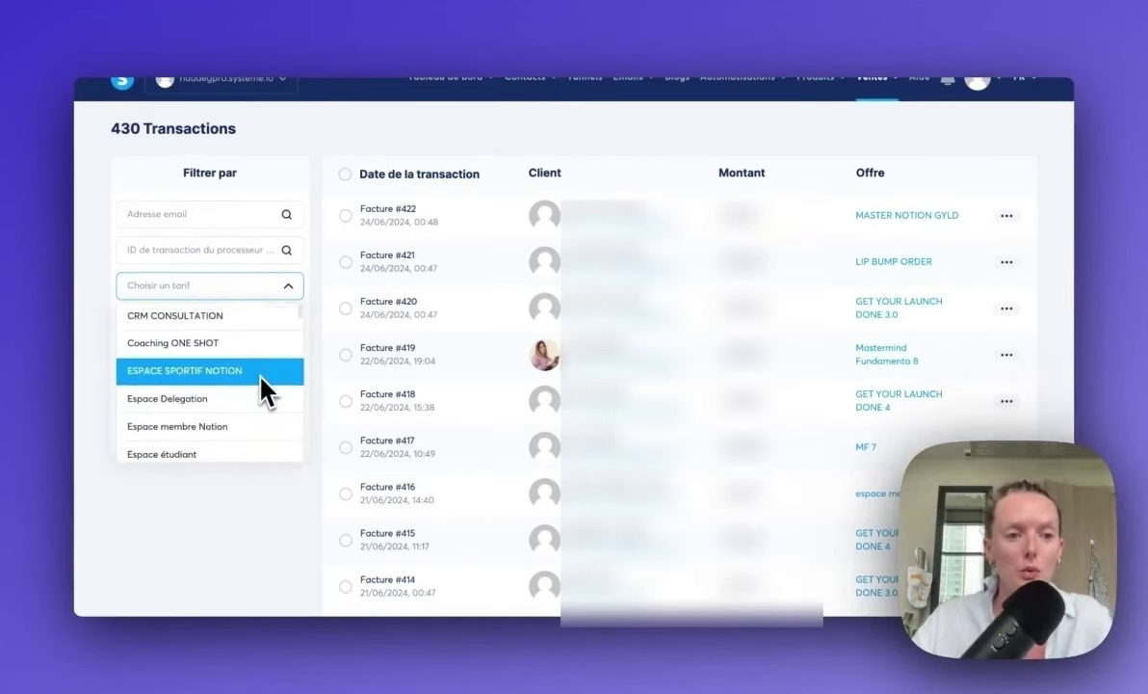
pyautogui.click(220, 315)
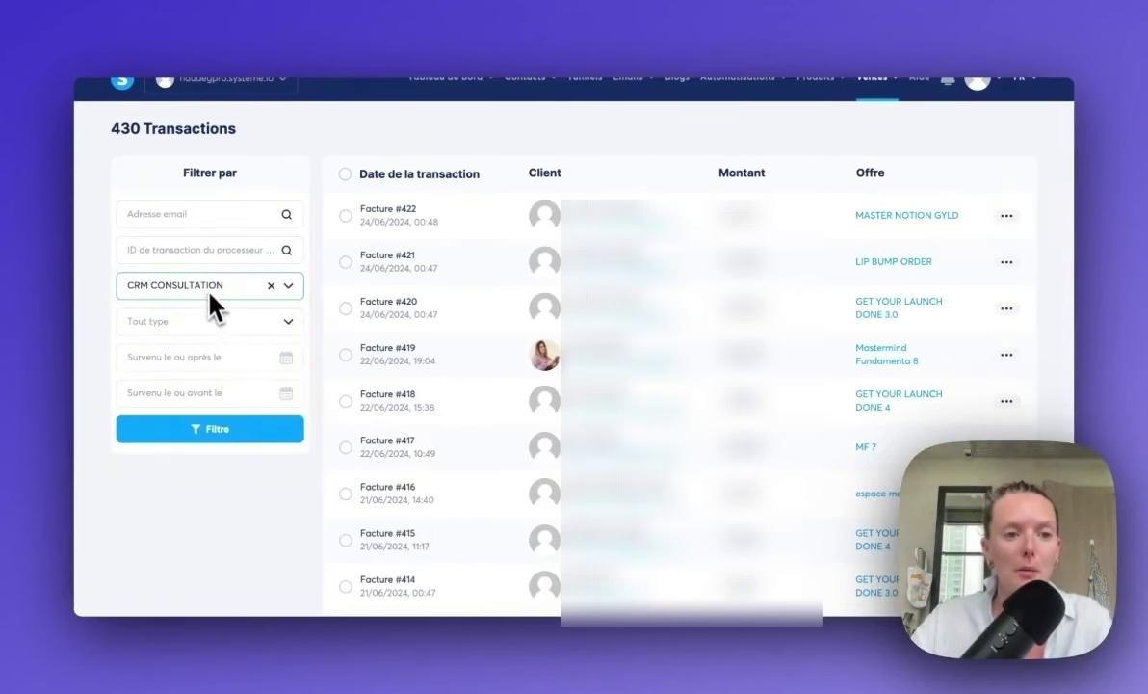
pyautogui.click(206, 441)
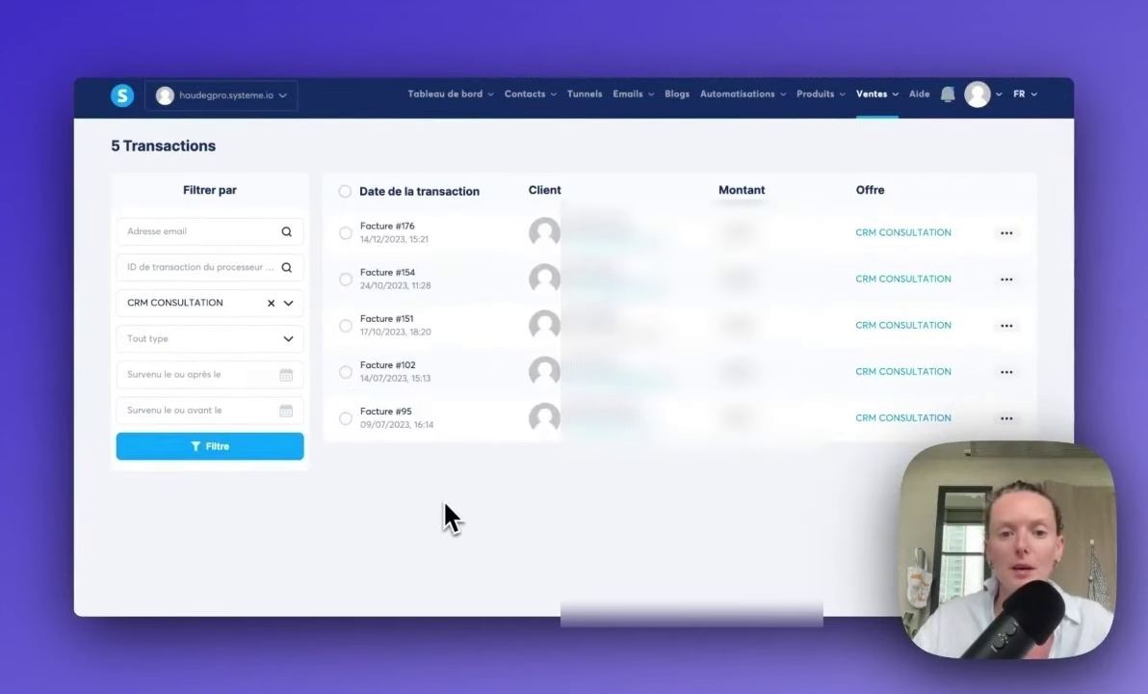
# Step: Clear the price plan filter and list only the transactions of type Rembourser
pyautogui.click(270, 303)
pyautogui.click(265, 339)
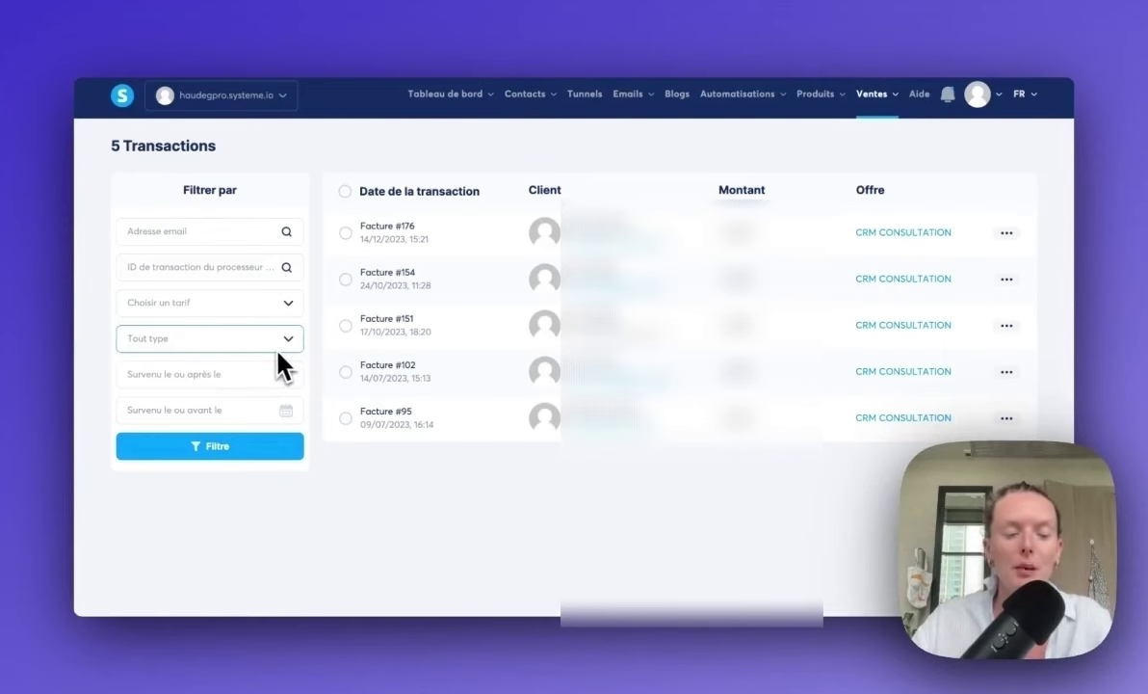
pyautogui.click(287, 340)
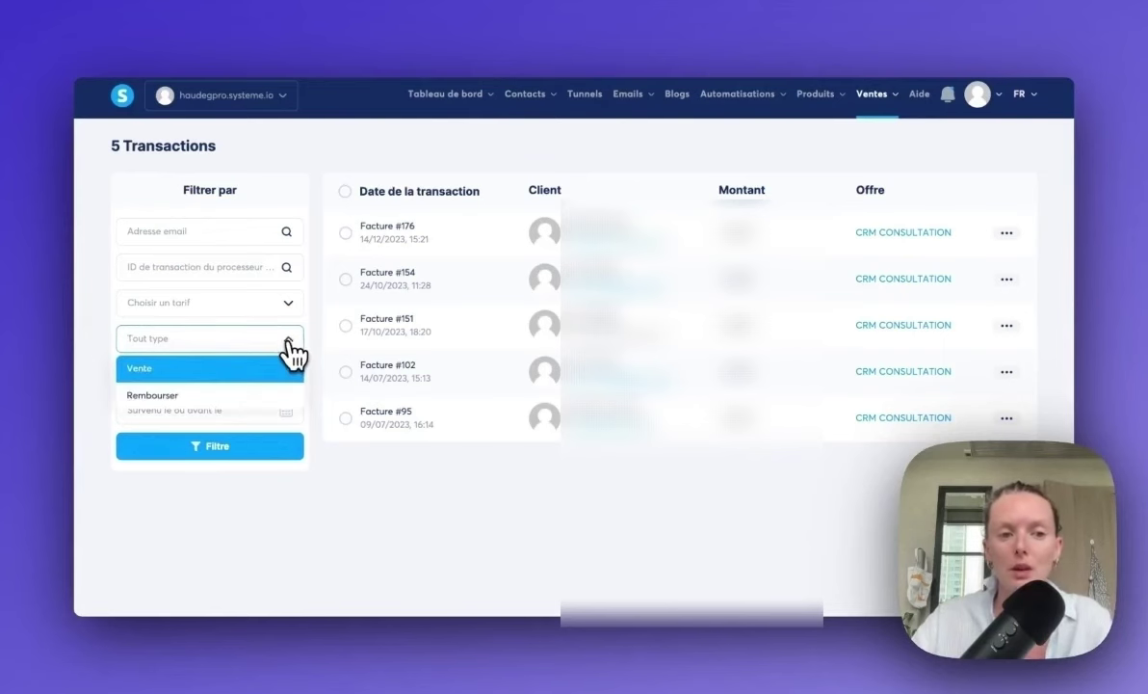
pyautogui.click(214, 396)
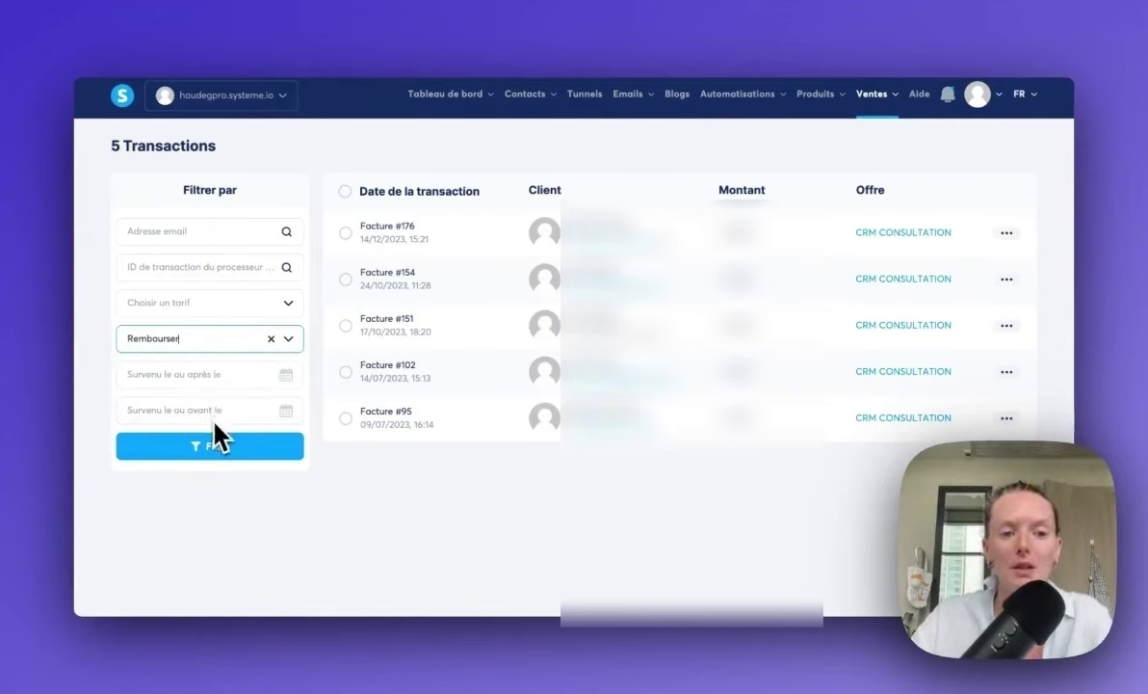
pyautogui.click(289, 443)
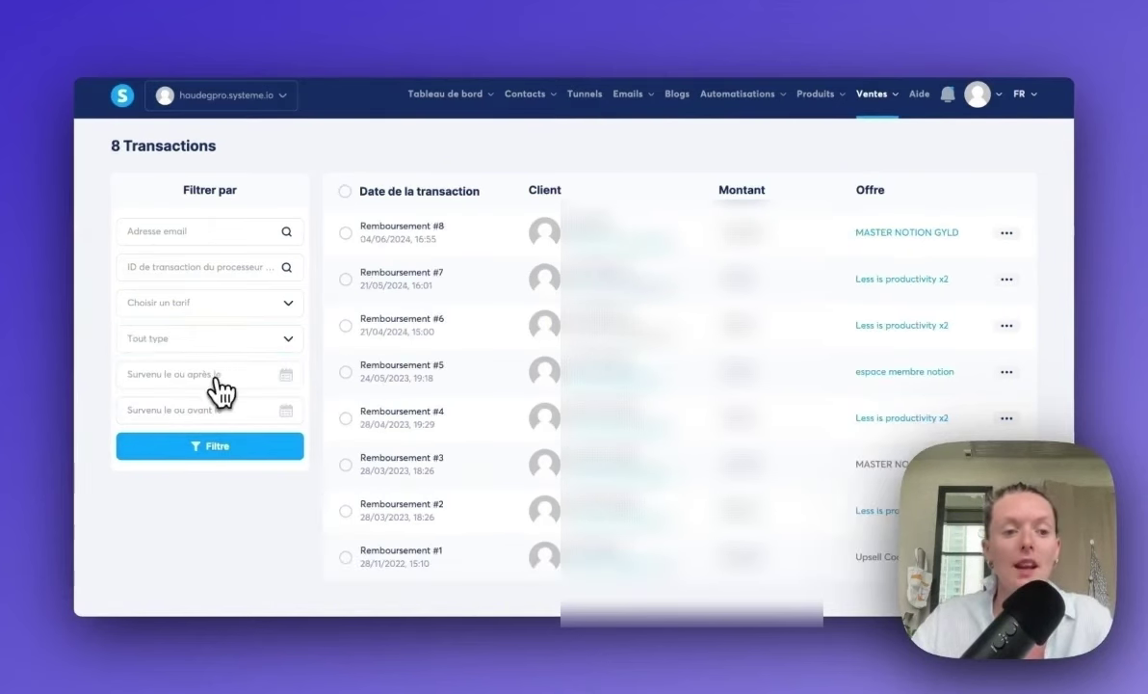
# Step: Filter the transactions from June 1 to June 24, 2024, and view the actions available for the newest invoice
pyautogui.click(286, 378)
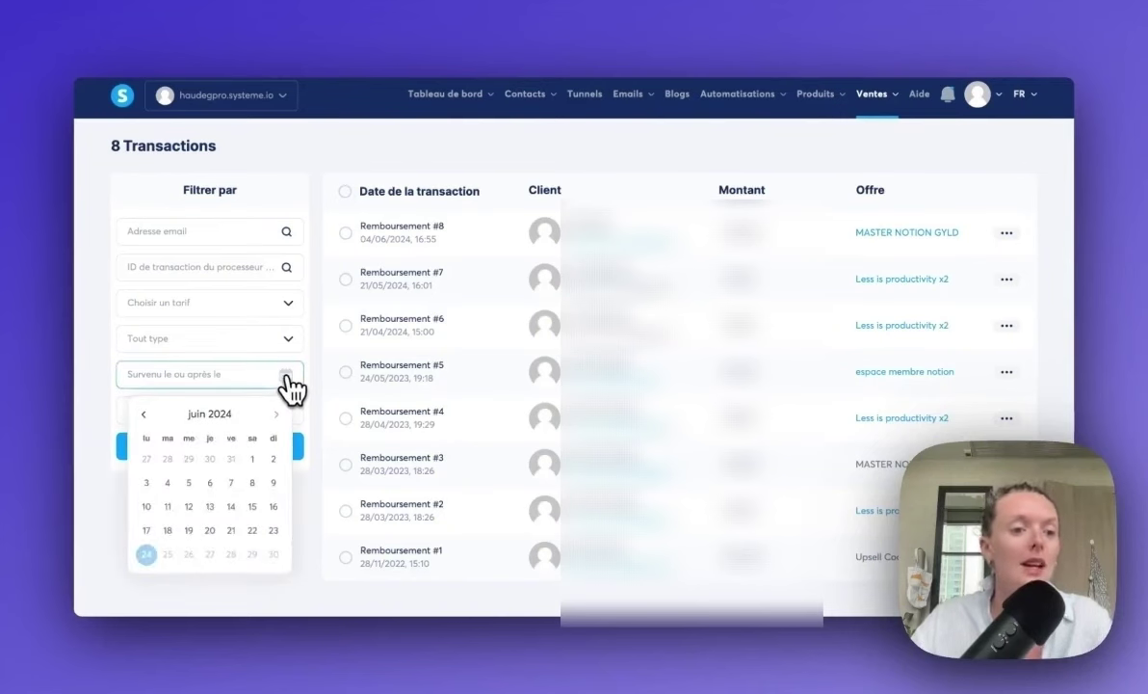
pyautogui.click(253, 460)
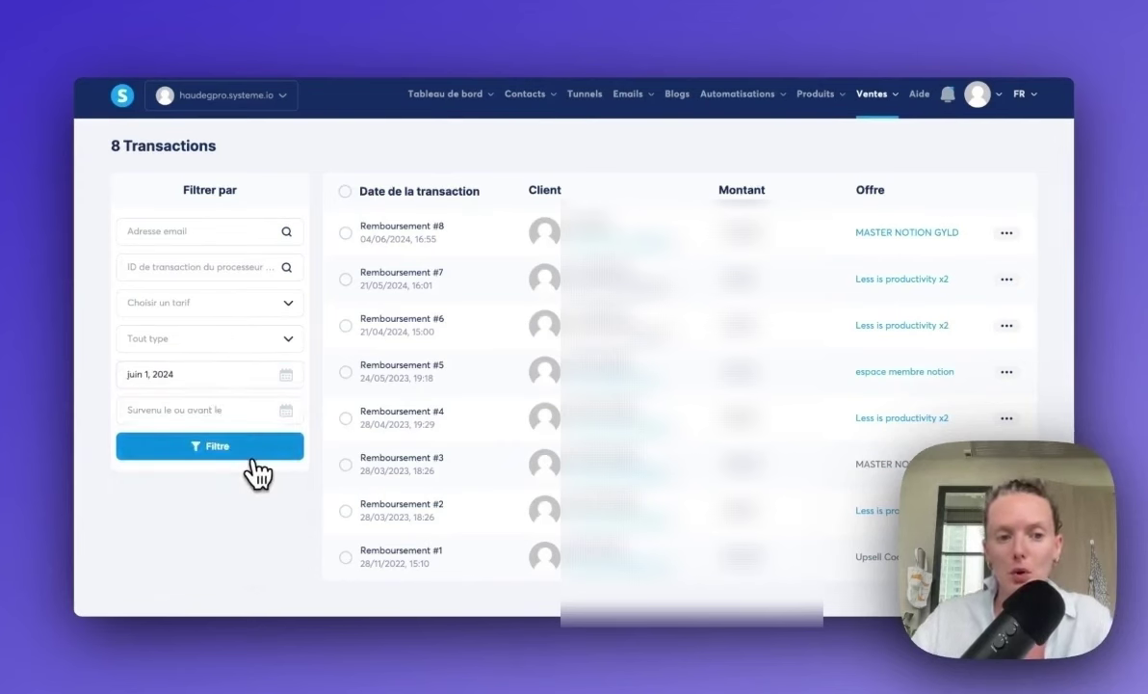
pyautogui.click(282, 424)
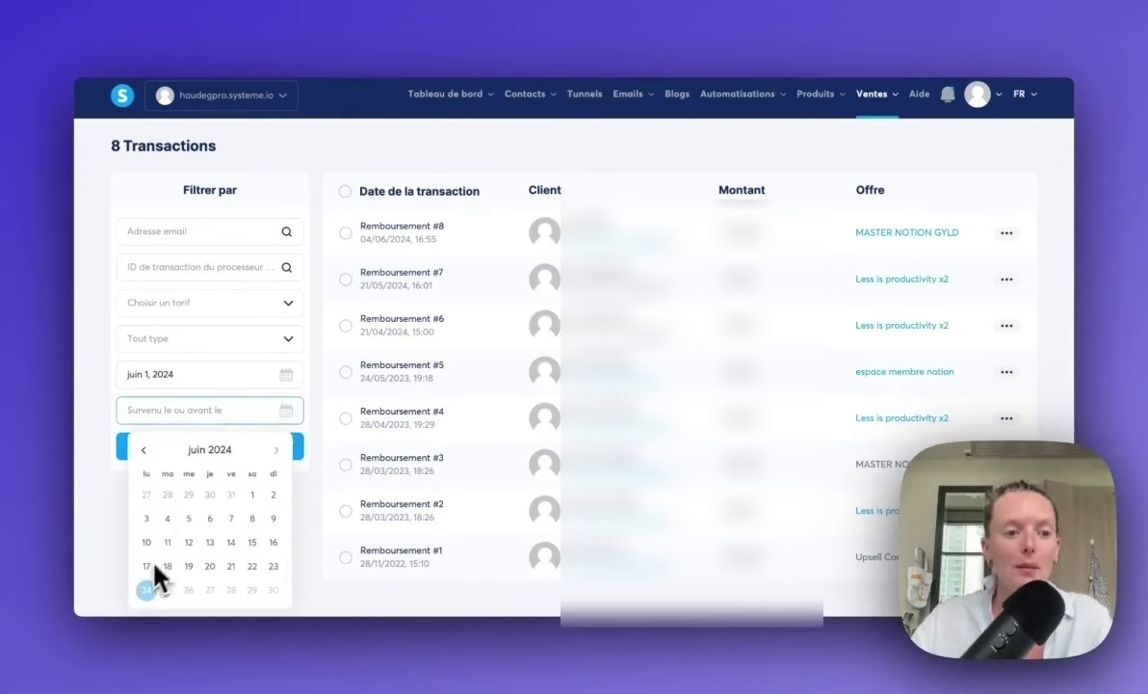
pyautogui.click(148, 590)
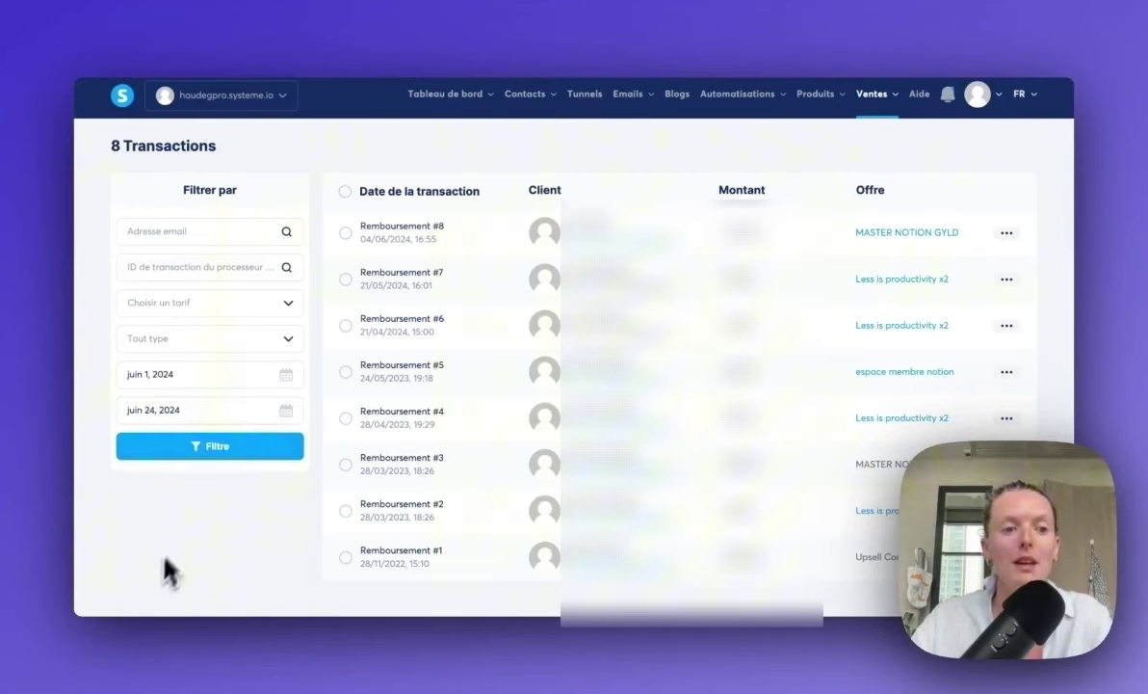
pyautogui.click(217, 453)
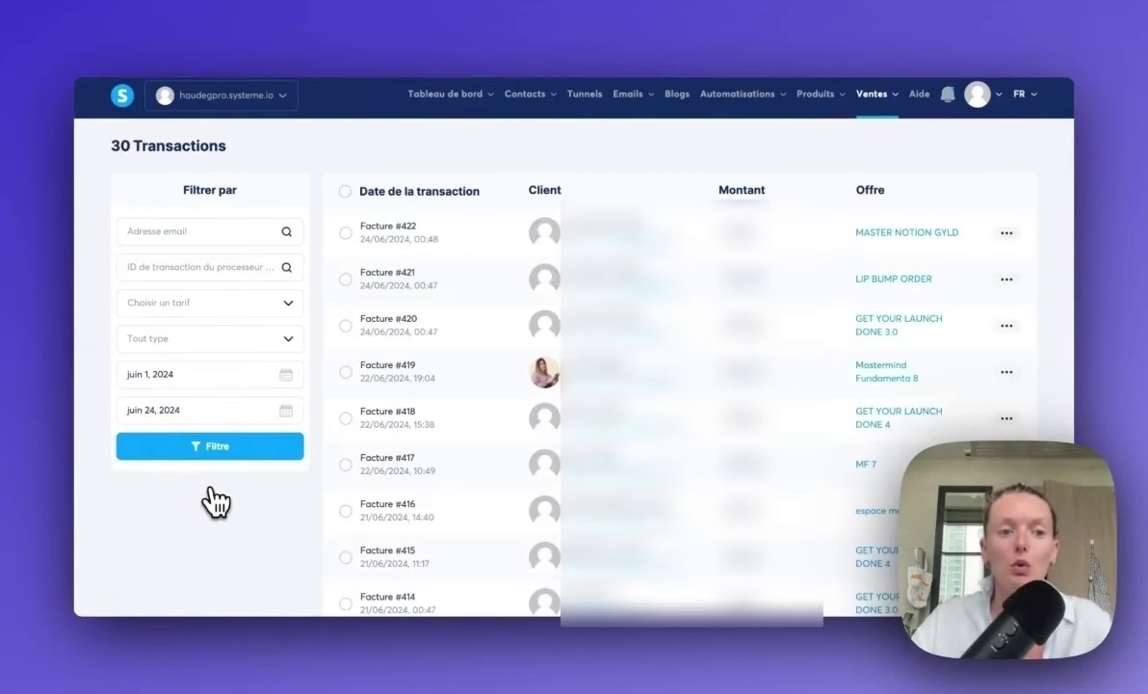
pyautogui.click(1007, 233)
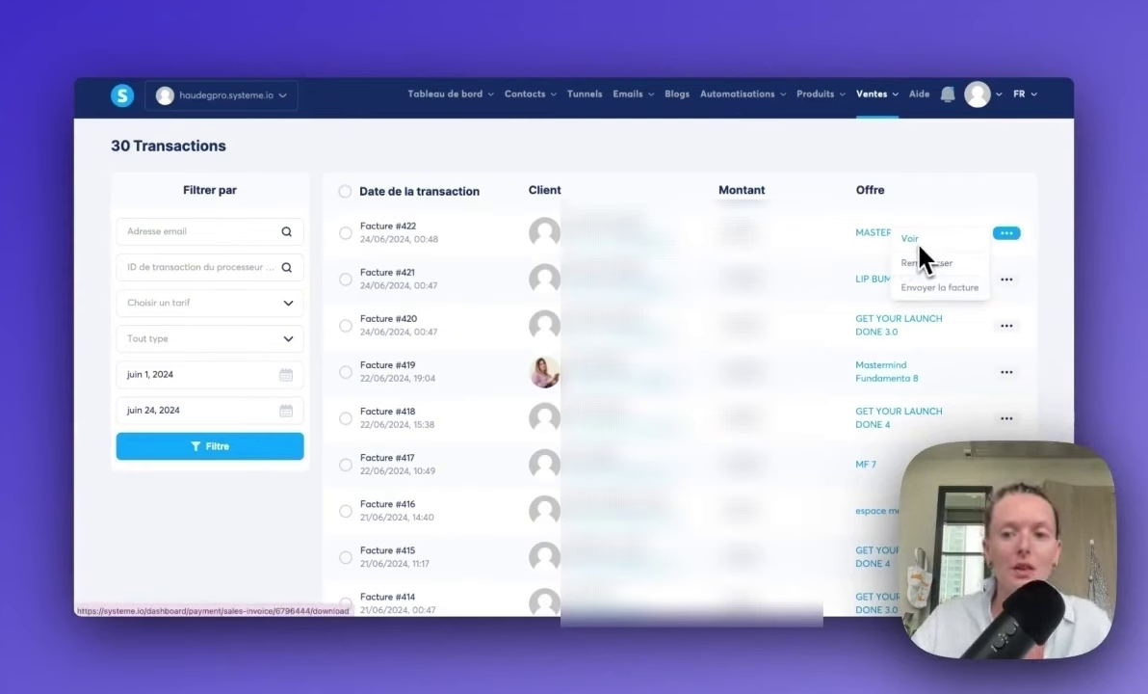
pyautogui.click(345, 233)
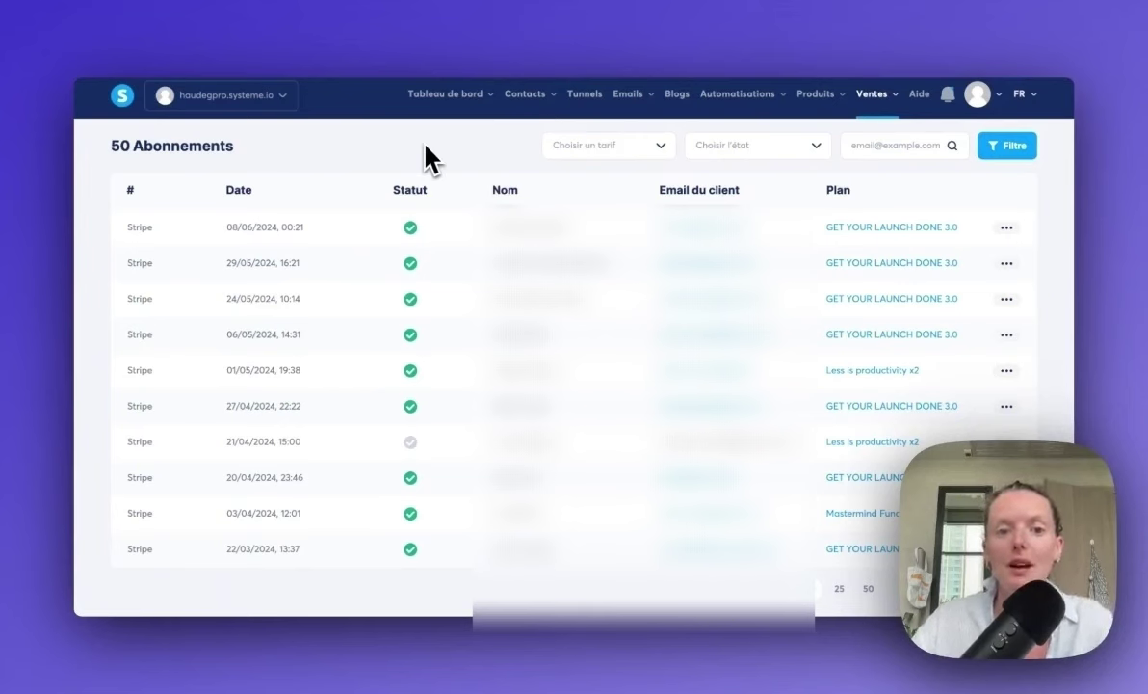
# Step: Open the subscriptions list and review its price plan and status filter options without choosing any
pyautogui.click(661, 147)
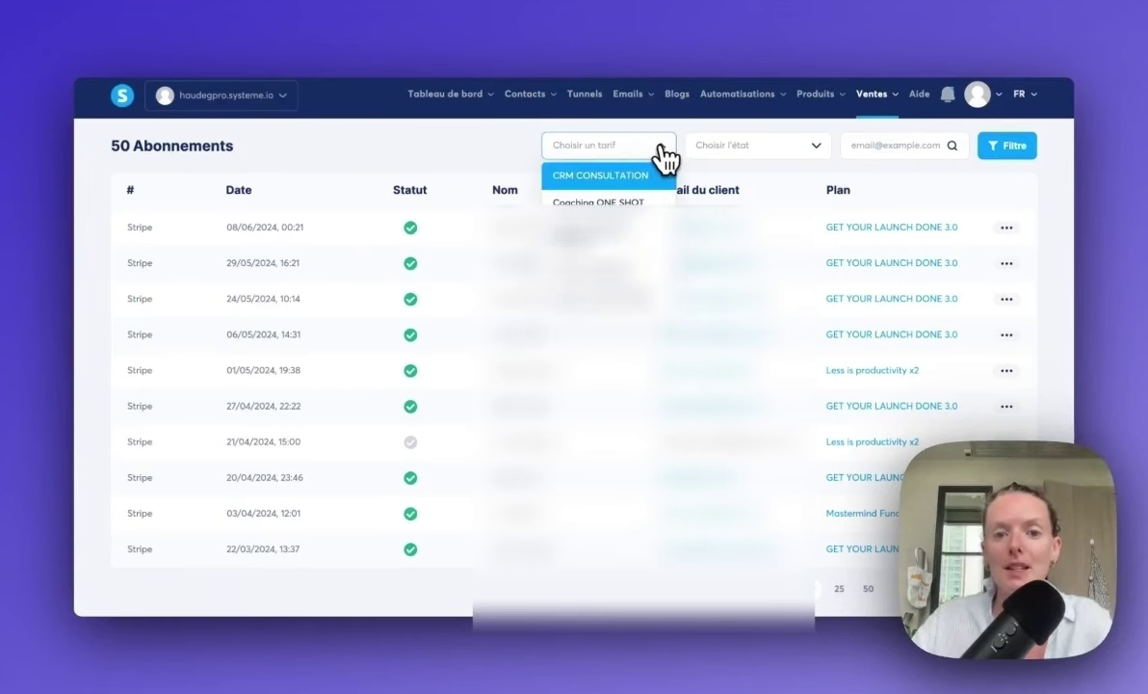
pyautogui.click(515, 171)
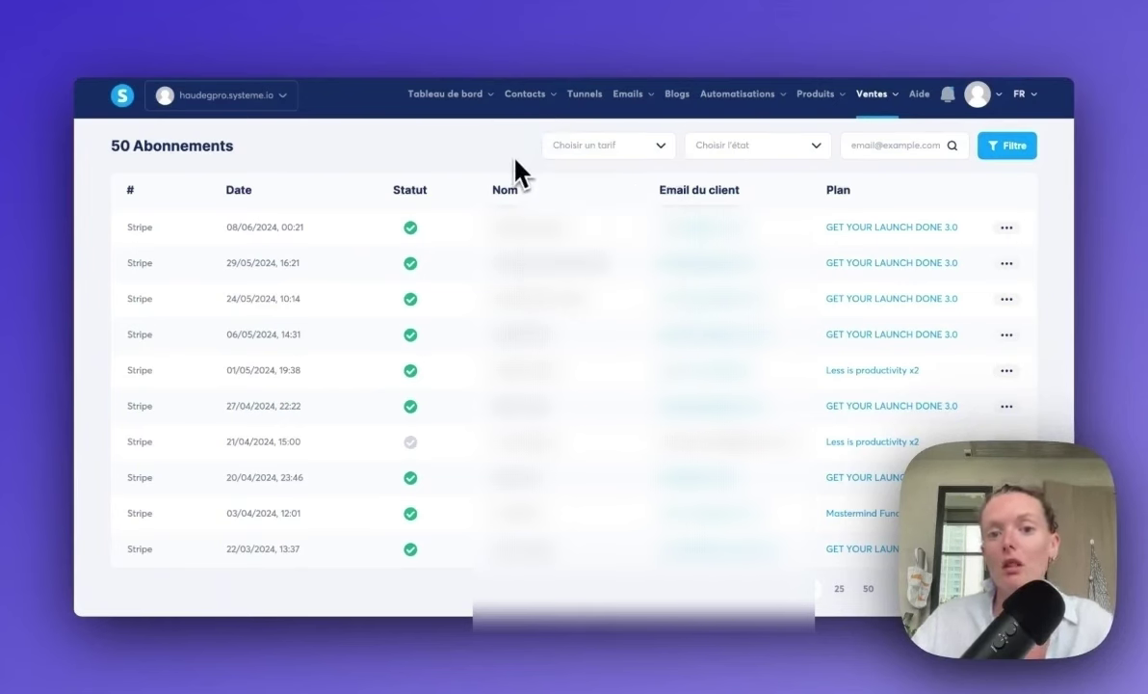
pyautogui.click(819, 154)
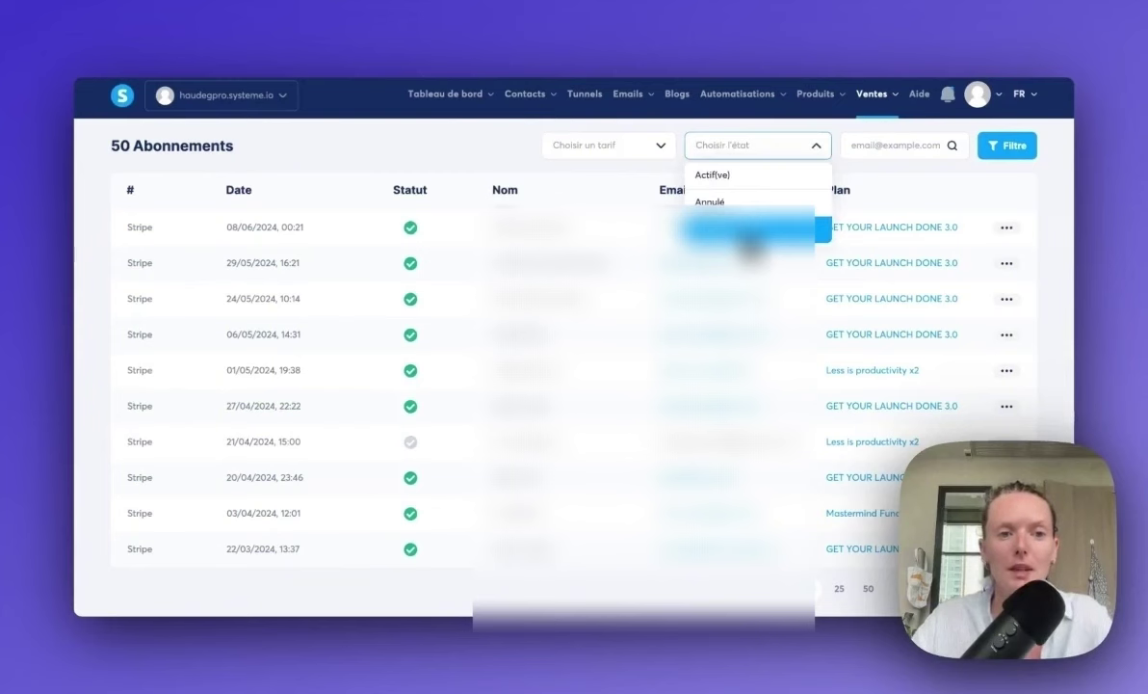
pyautogui.click(876, 181)
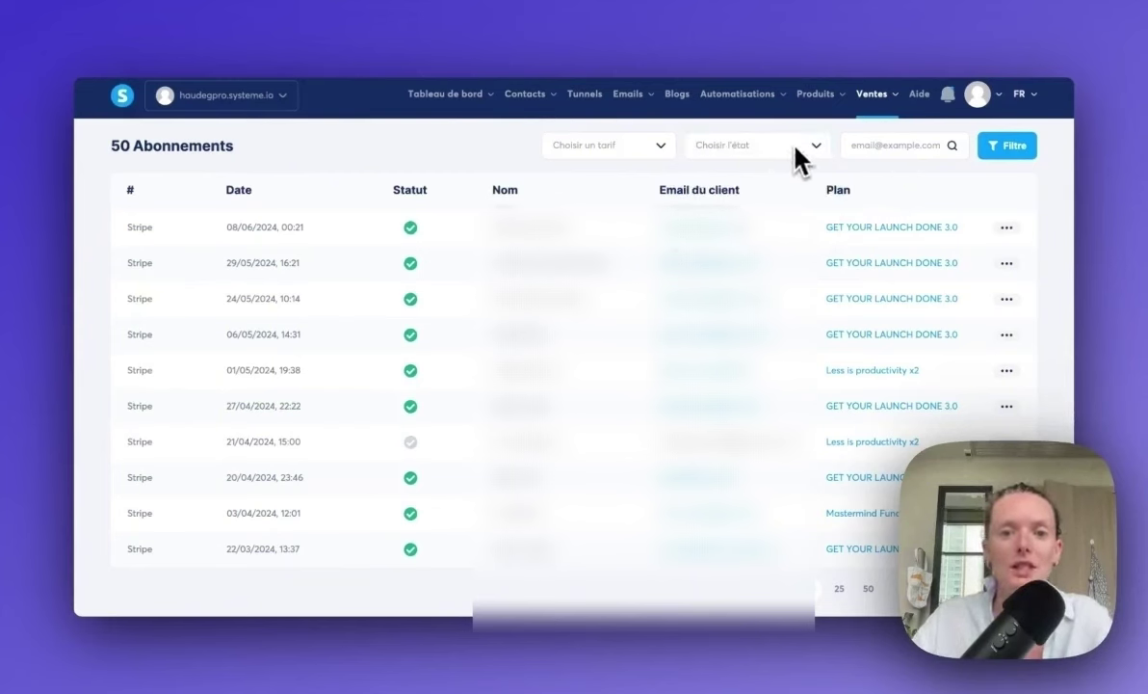
# Step: Filter the subscriptions by the status Terminé
pyautogui.click(747, 164)
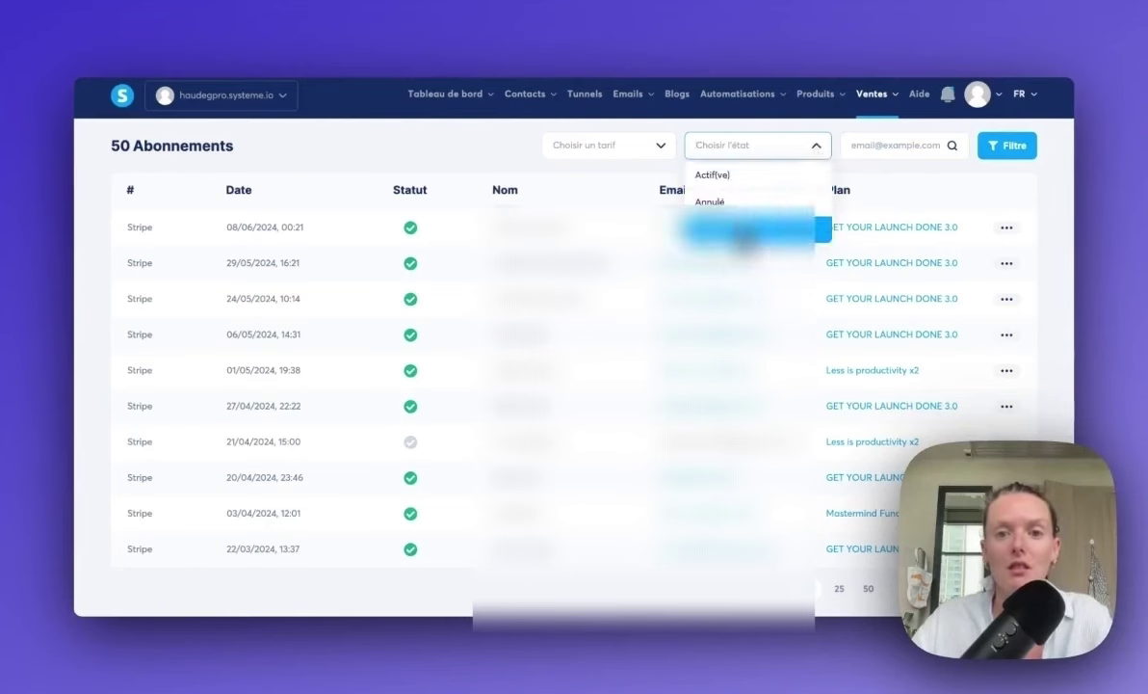
pyautogui.click(748, 234)
pyautogui.click(1009, 152)
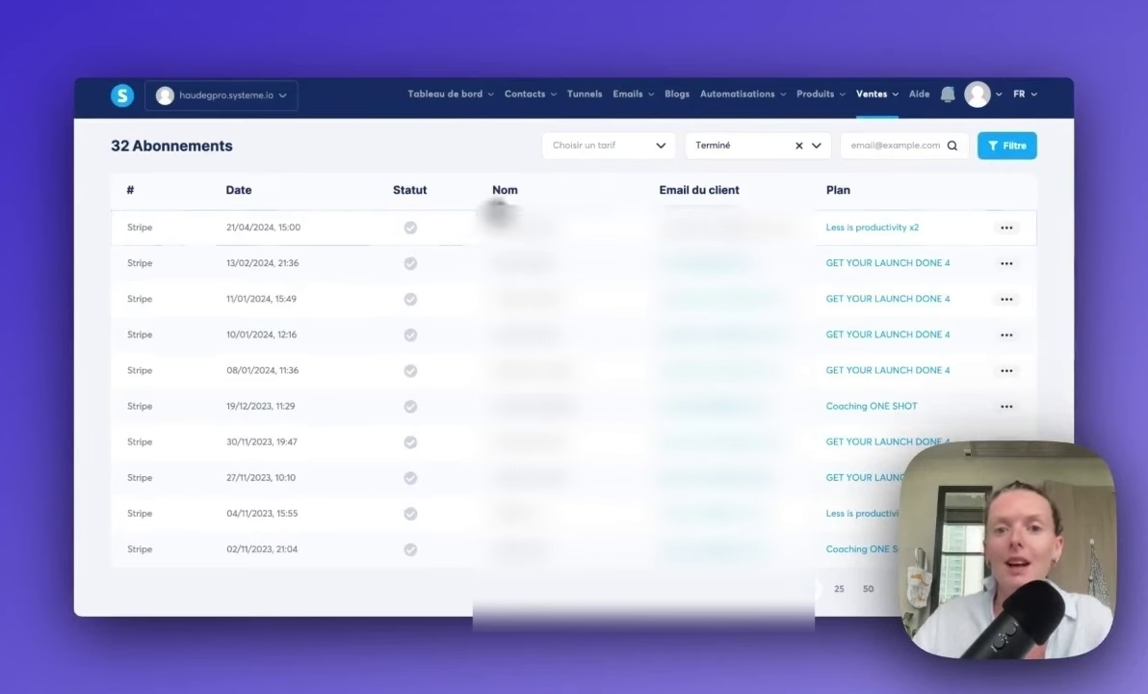
# Step: Switch the subscription status filter to Actif(ve) and view the actions available for the newest subscription
pyautogui.click(798, 145)
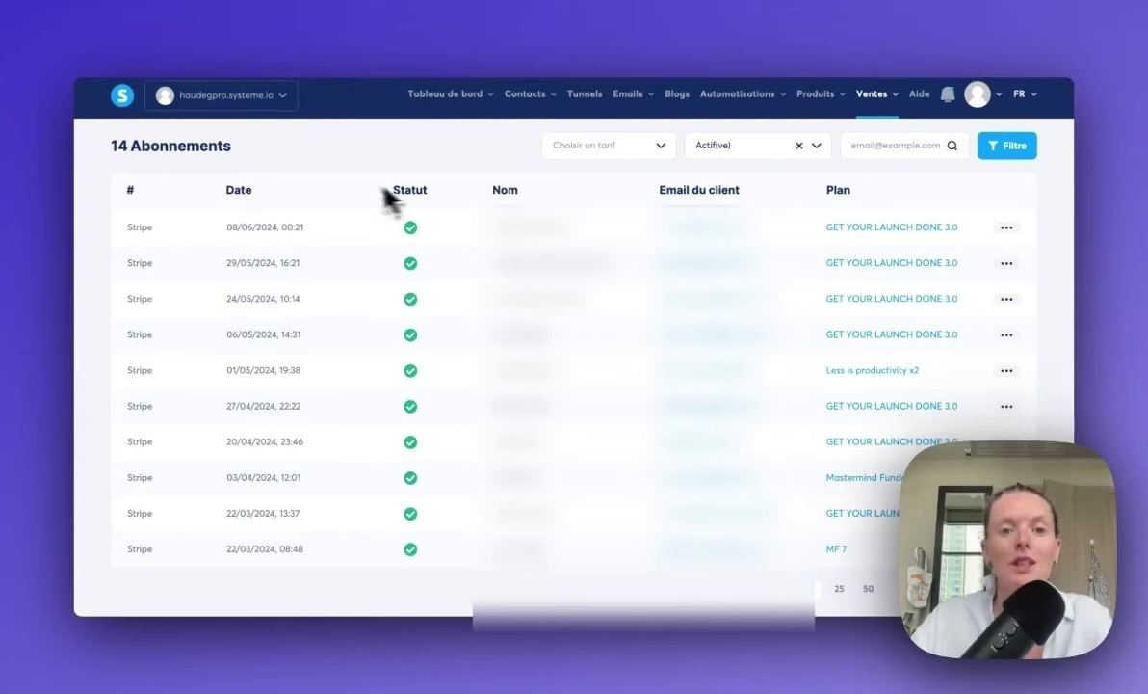
pyautogui.click(1017, 229)
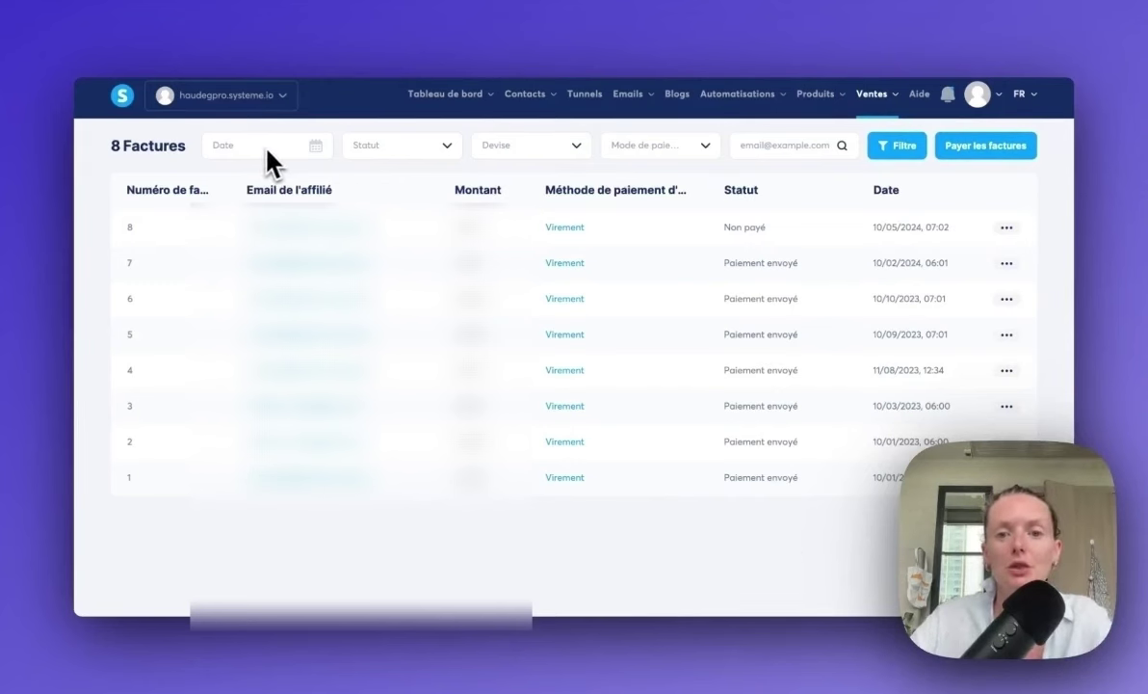
# Step: Open the affiliate invoices and review the status, currency and payment method filters without applying any
pyautogui.click(446, 148)
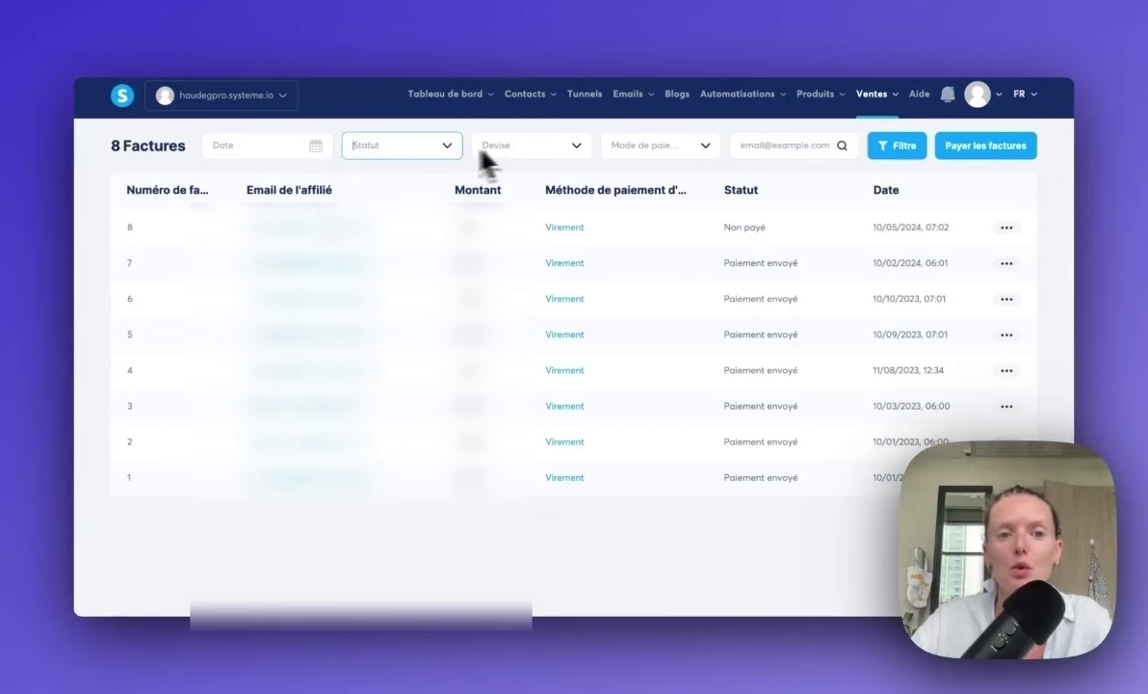
pyautogui.click(581, 153)
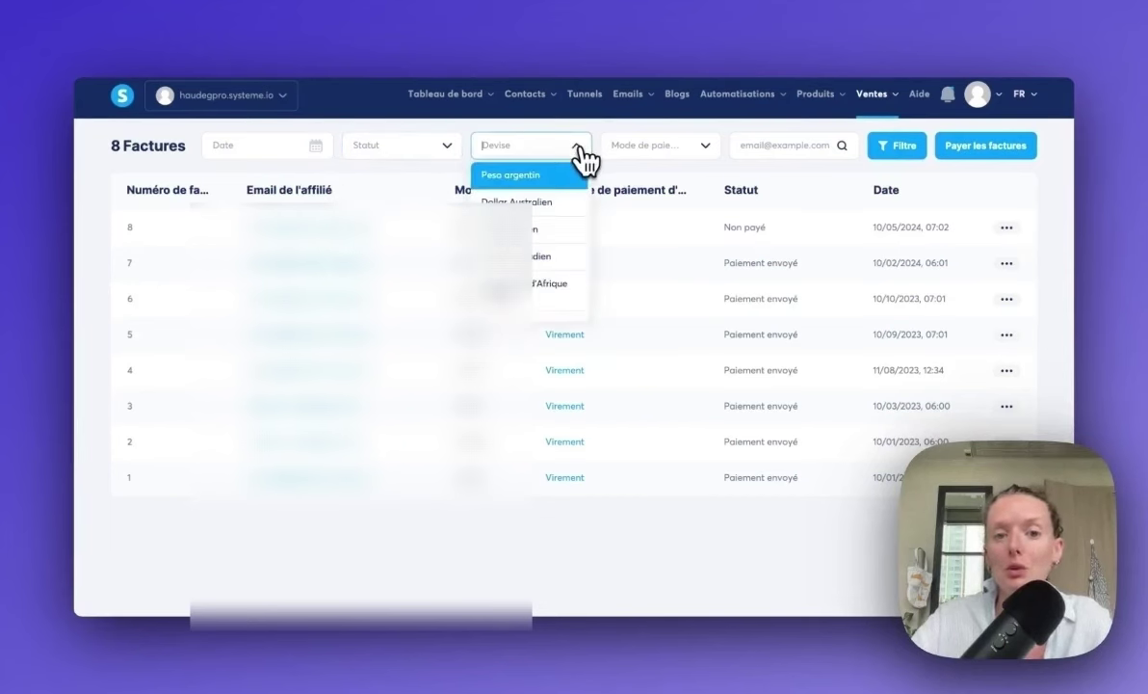
pyautogui.click(599, 133)
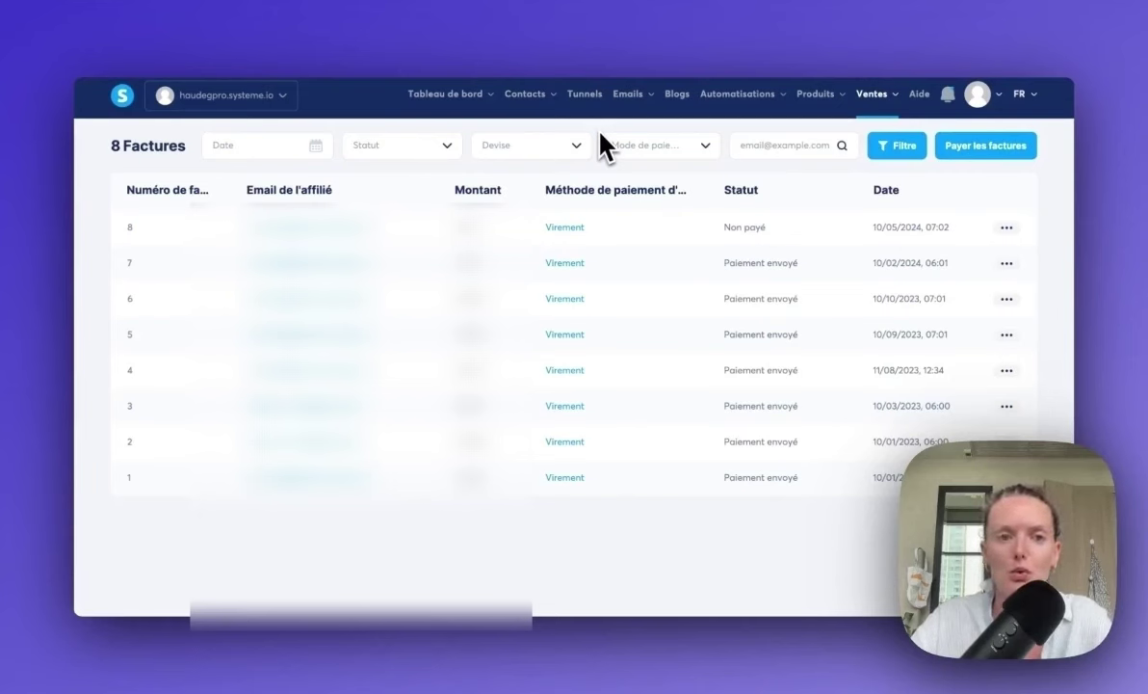
pyautogui.click(712, 156)
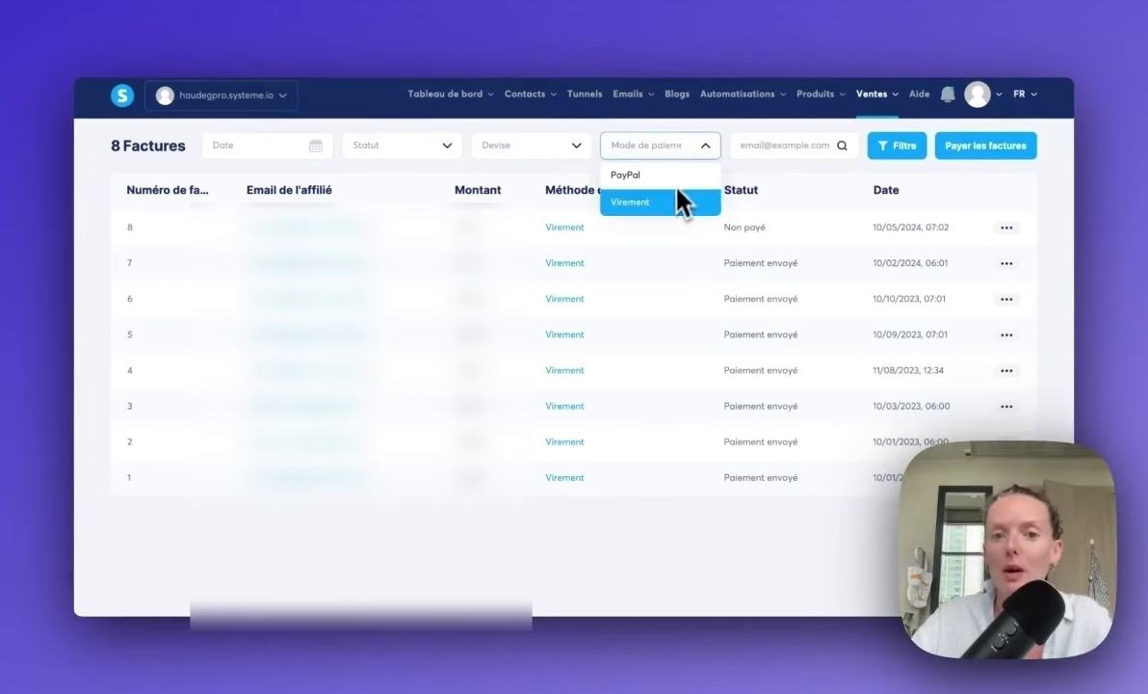
pyautogui.click(761, 185)
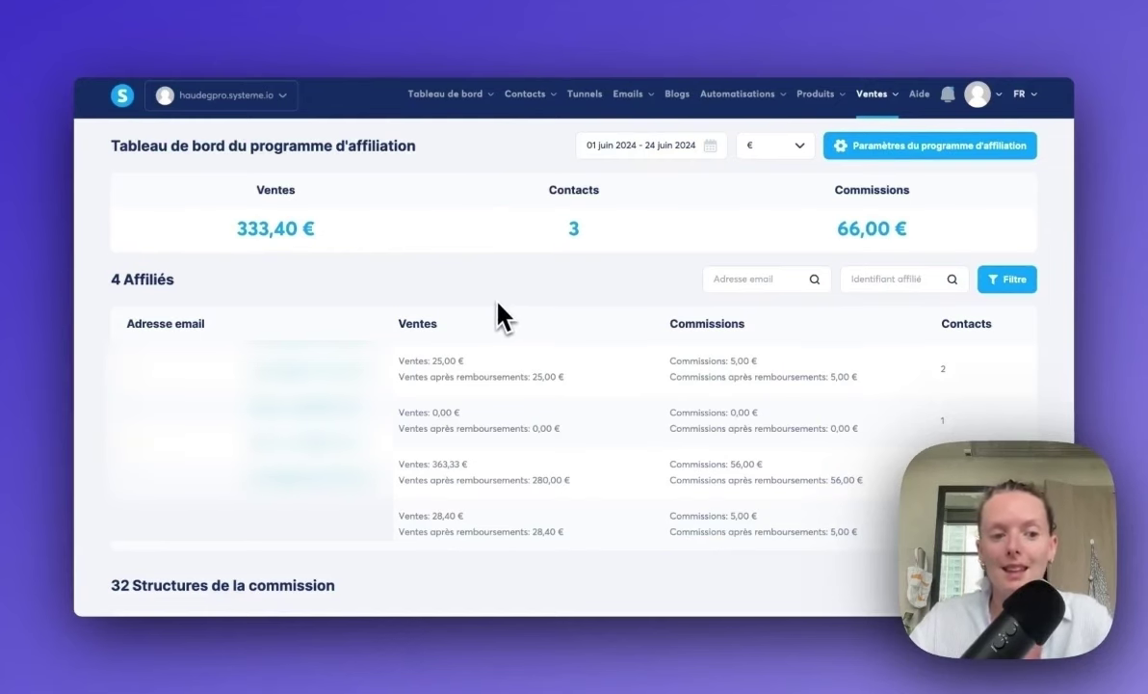
# Step: Open the affiliate programme dashboard and examine the payment delay and commission set for each offer
pyautogui.scroll(-5, 498, 305)
pyautogui.scroll(1, 498, 305)
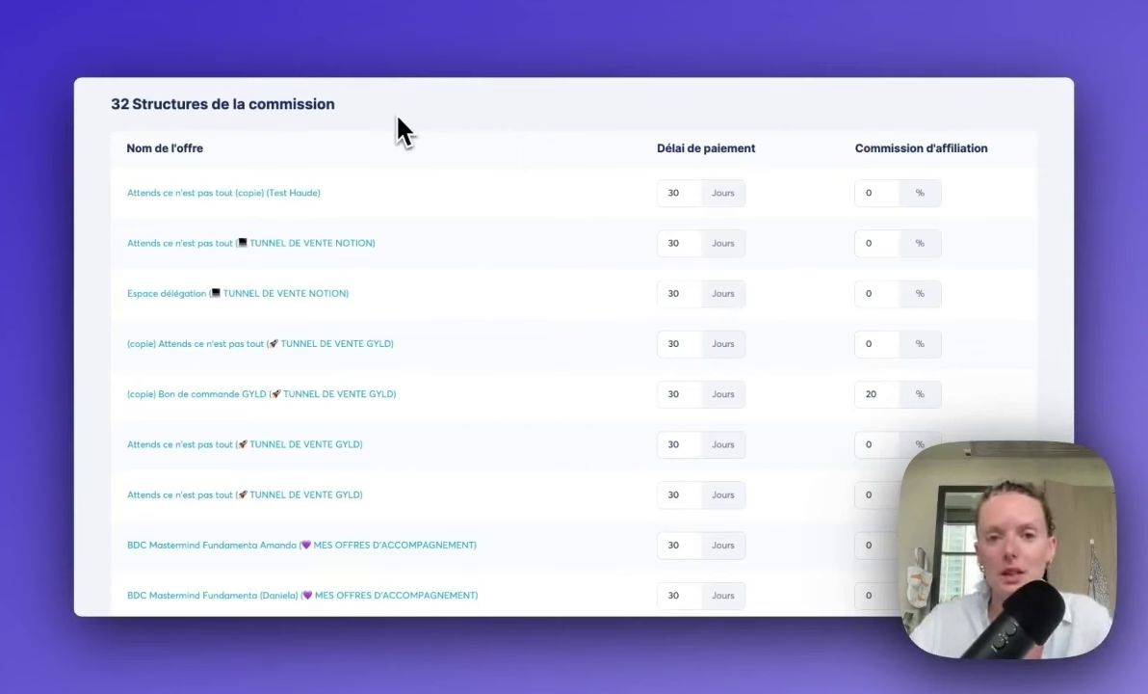
# Step: Filter the affiliate programme dashboard to the period from 1 April 2024 to 31 May 2024
pyautogui.scroll(10, 398, 130)
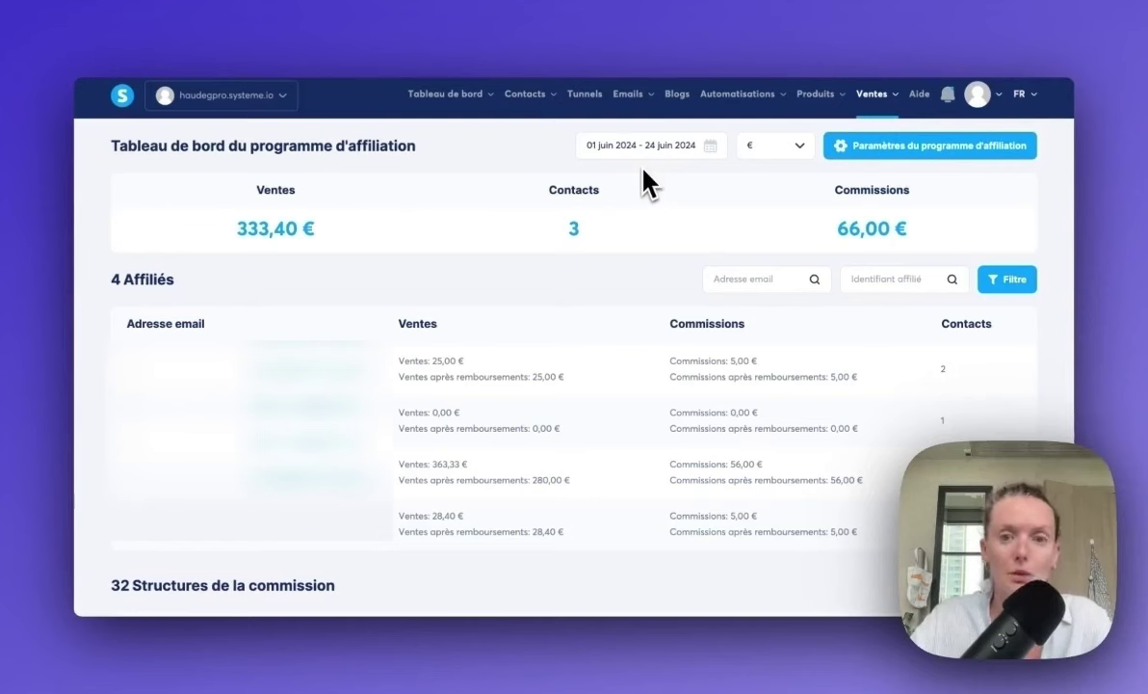
pyautogui.click(642, 152)
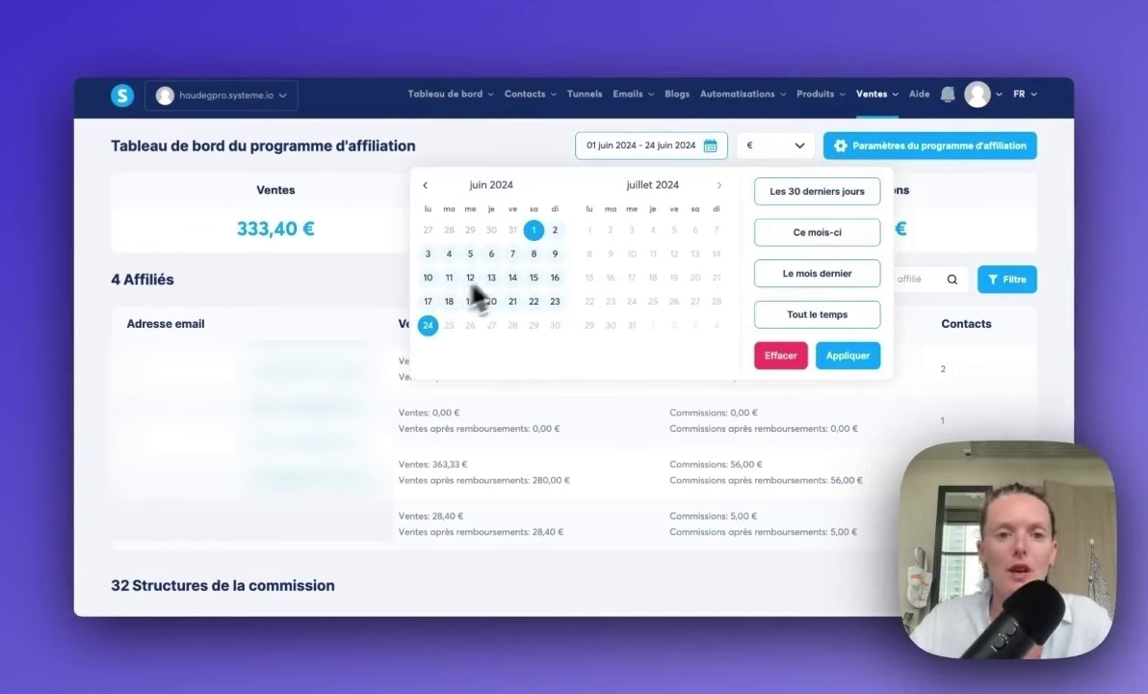
pyautogui.click(425, 184)
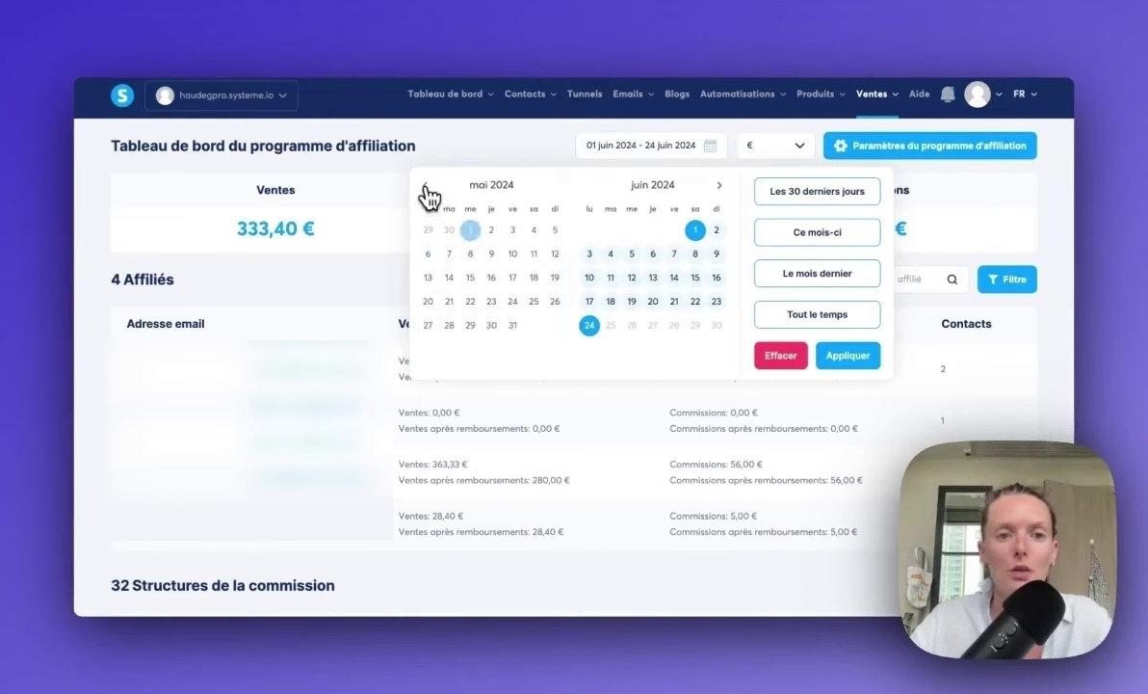
pyautogui.click(425, 185)
pyautogui.click(428, 229)
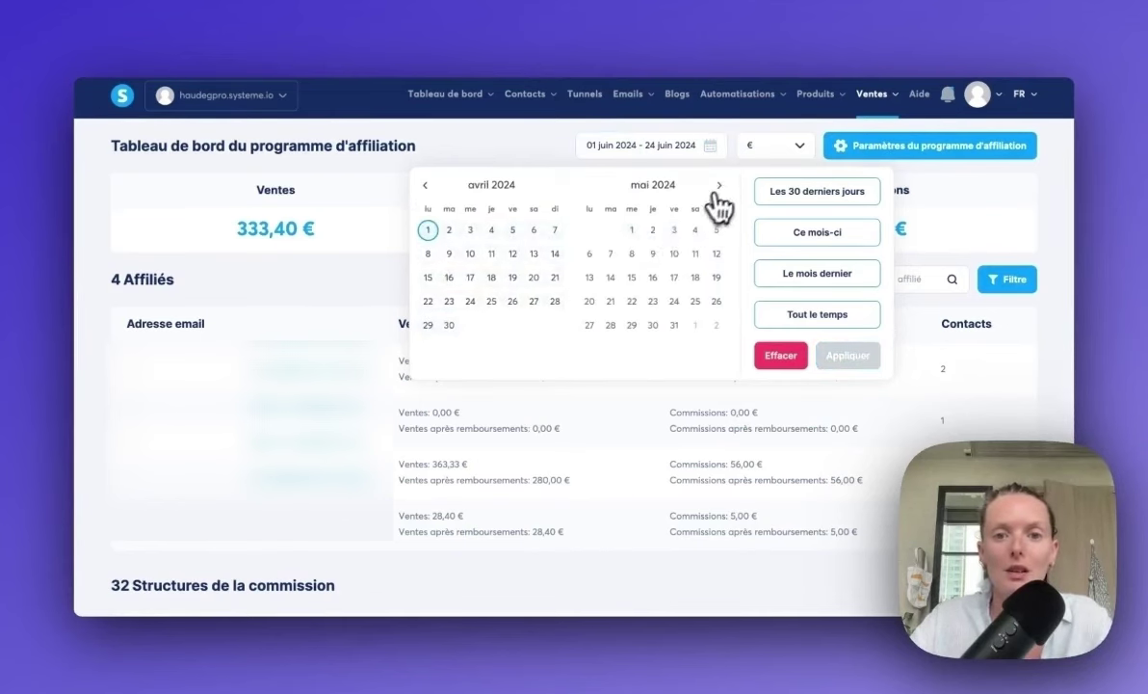
pyautogui.click(718, 185)
pyautogui.click(519, 328)
pyautogui.click(837, 355)
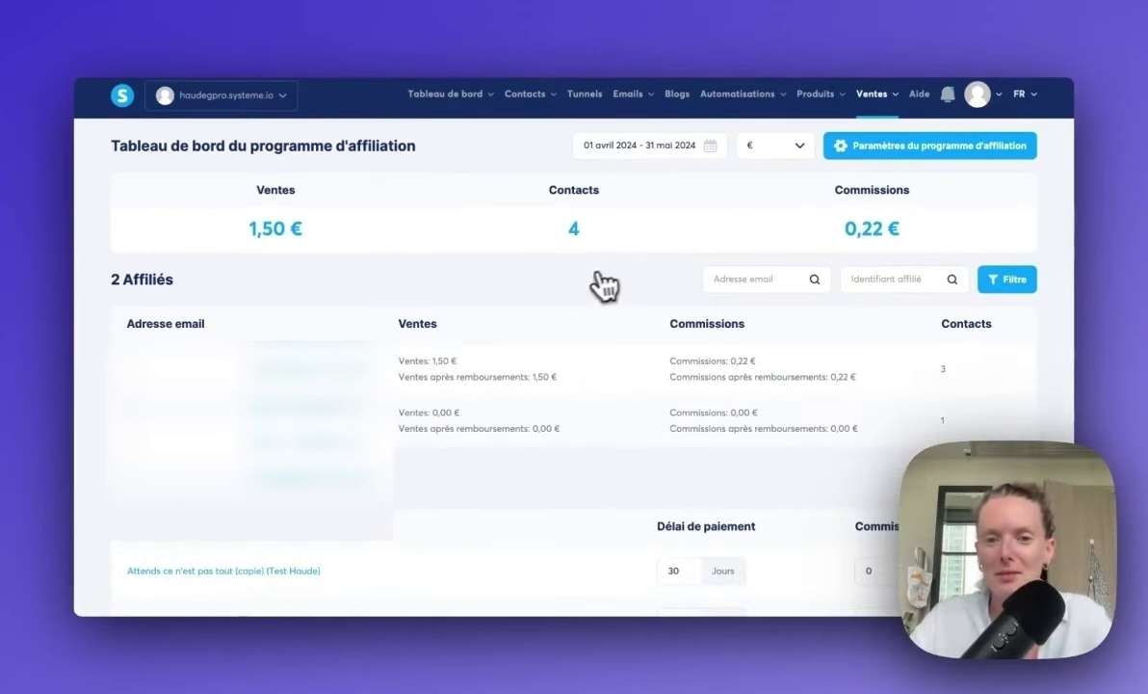
# Step: Switch the affiliate dashboard's period to Tout le temps and apply it
pyautogui.click(643, 146)
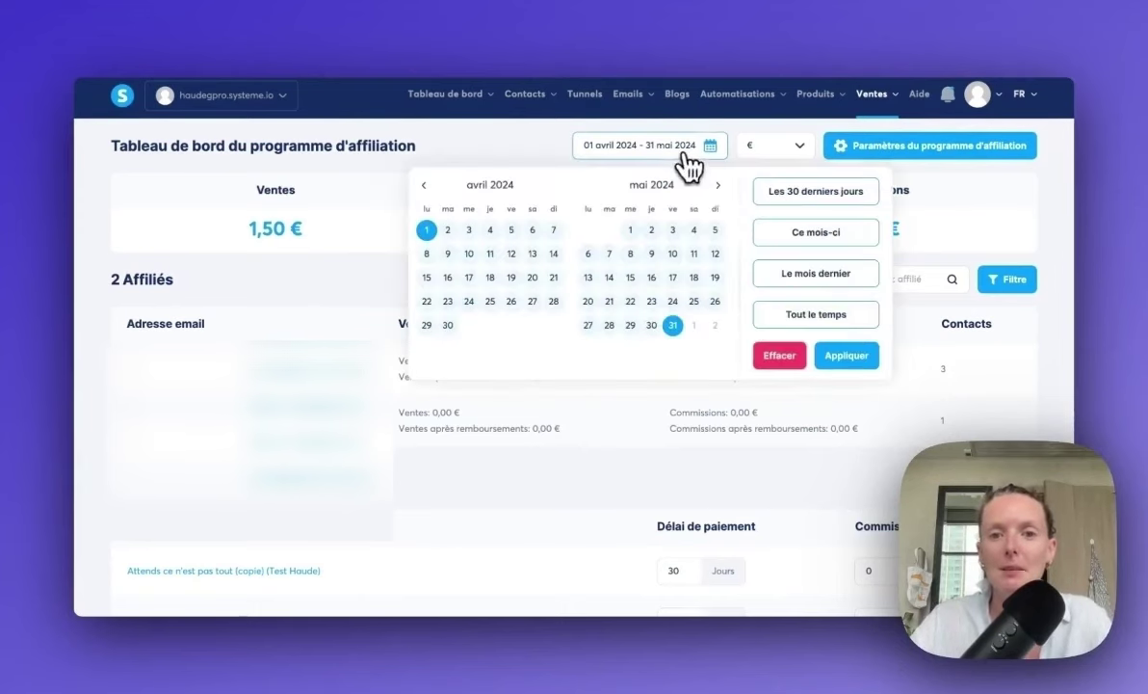
pyautogui.click(827, 323)
pyautogui.click(846, 354)
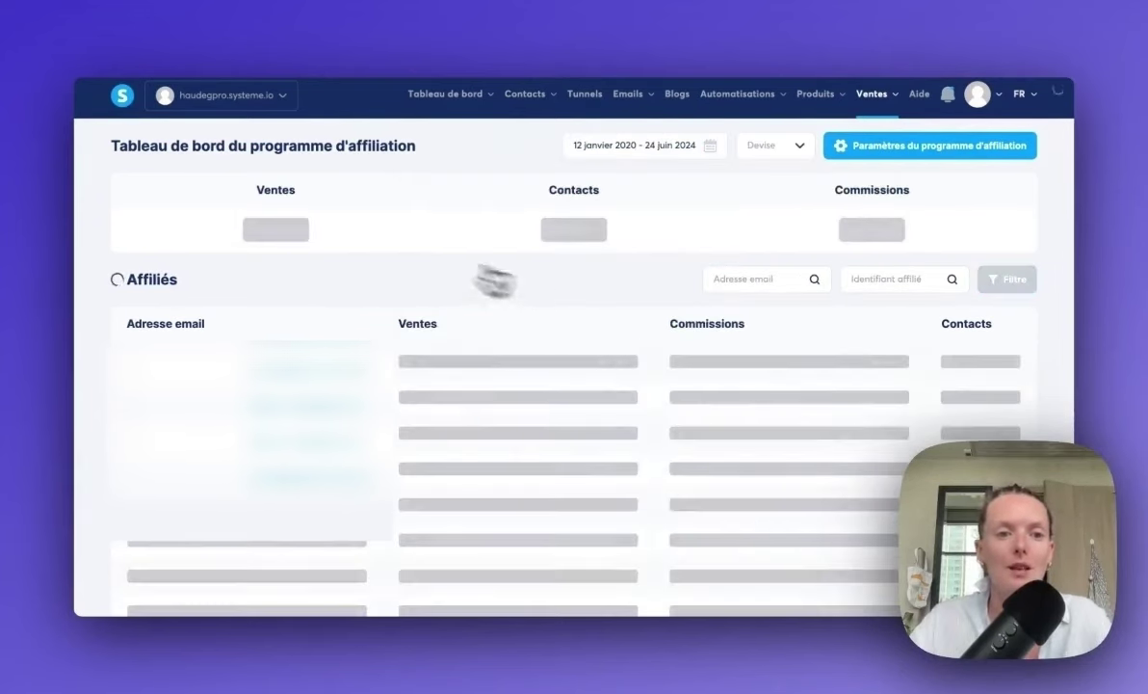